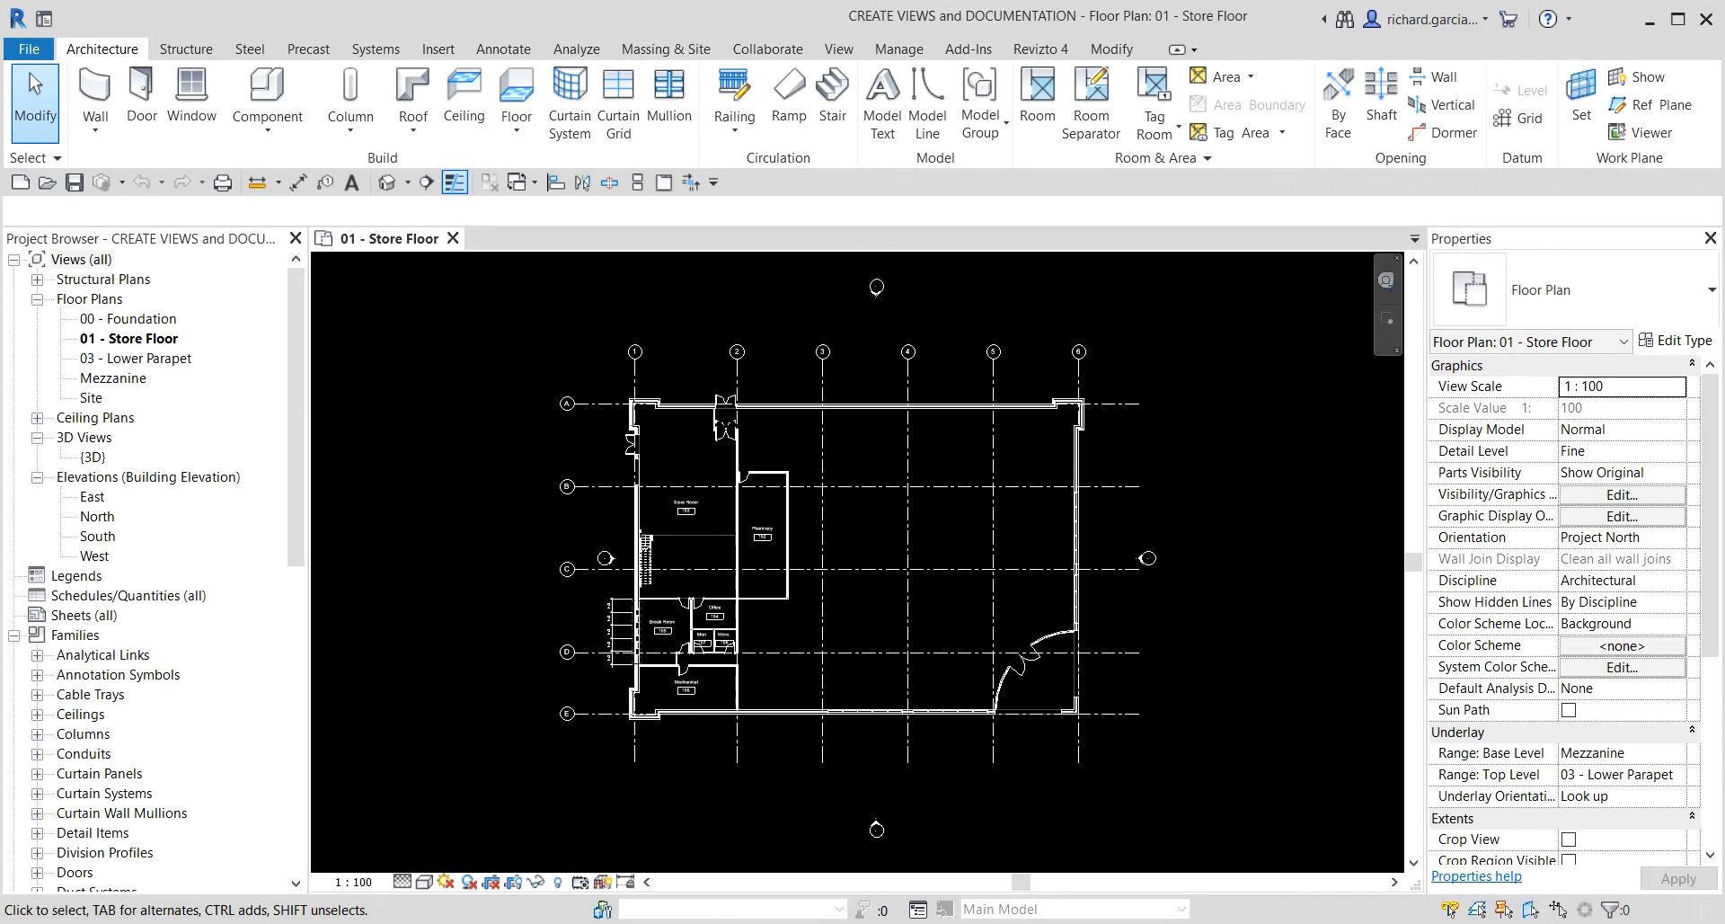
- Draw a vertical wall section just inside grid 1, through the stair, from above grid A to below grid E
key(ctrl)
click(427, 184)
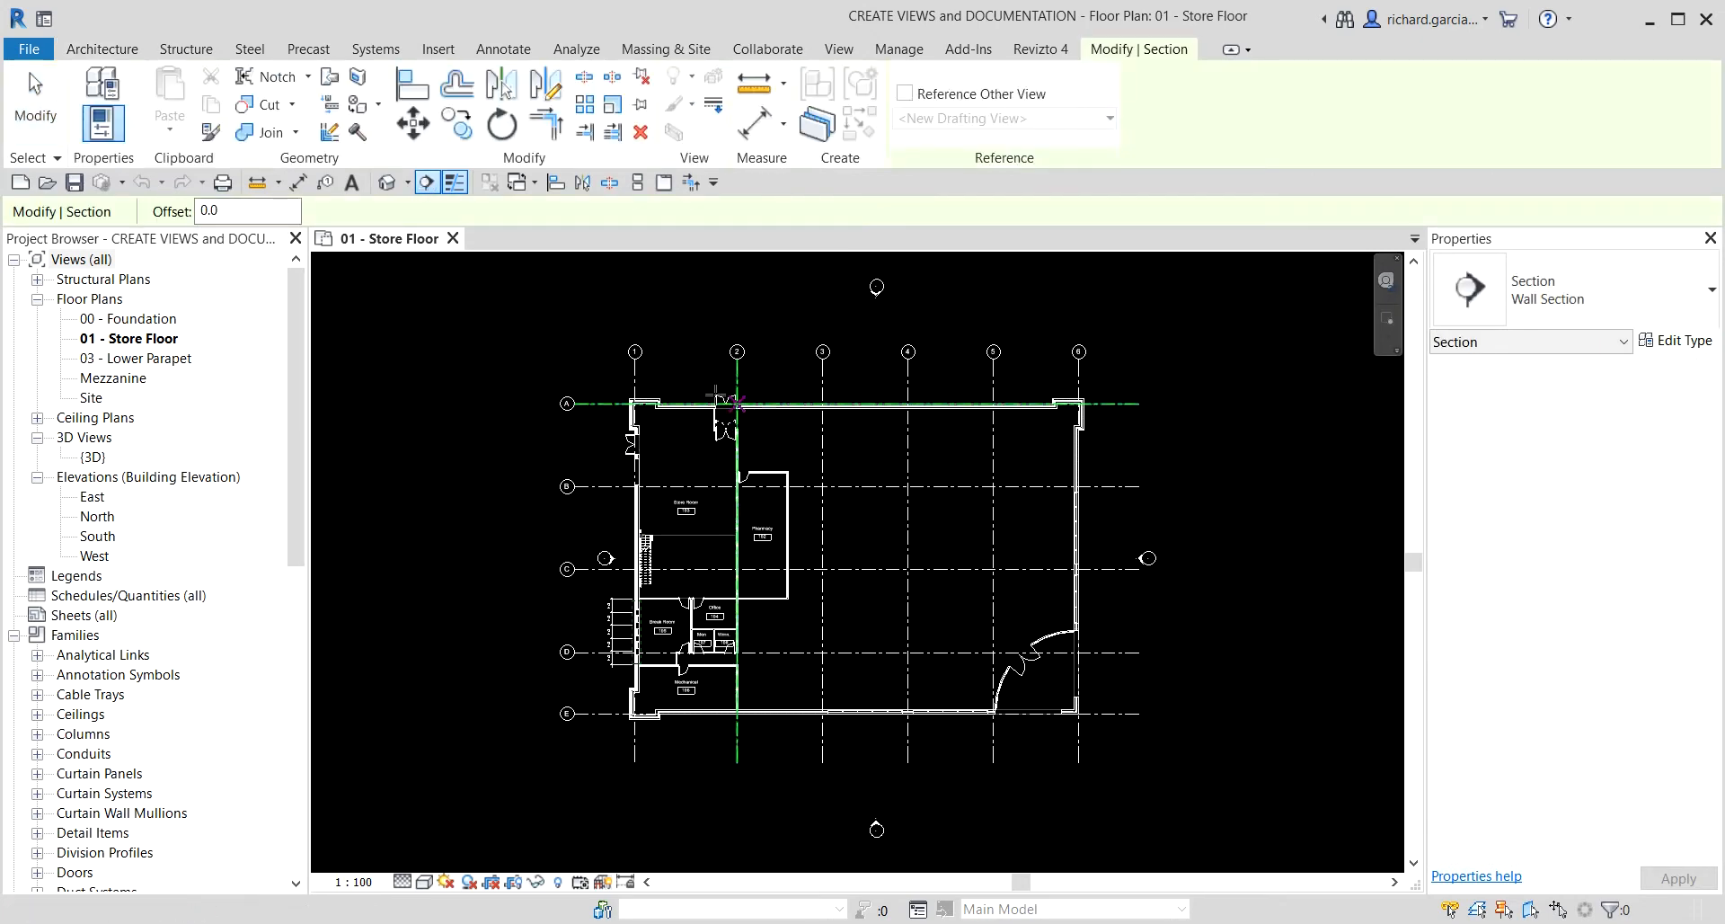
scroll(667, 397, up, 2)
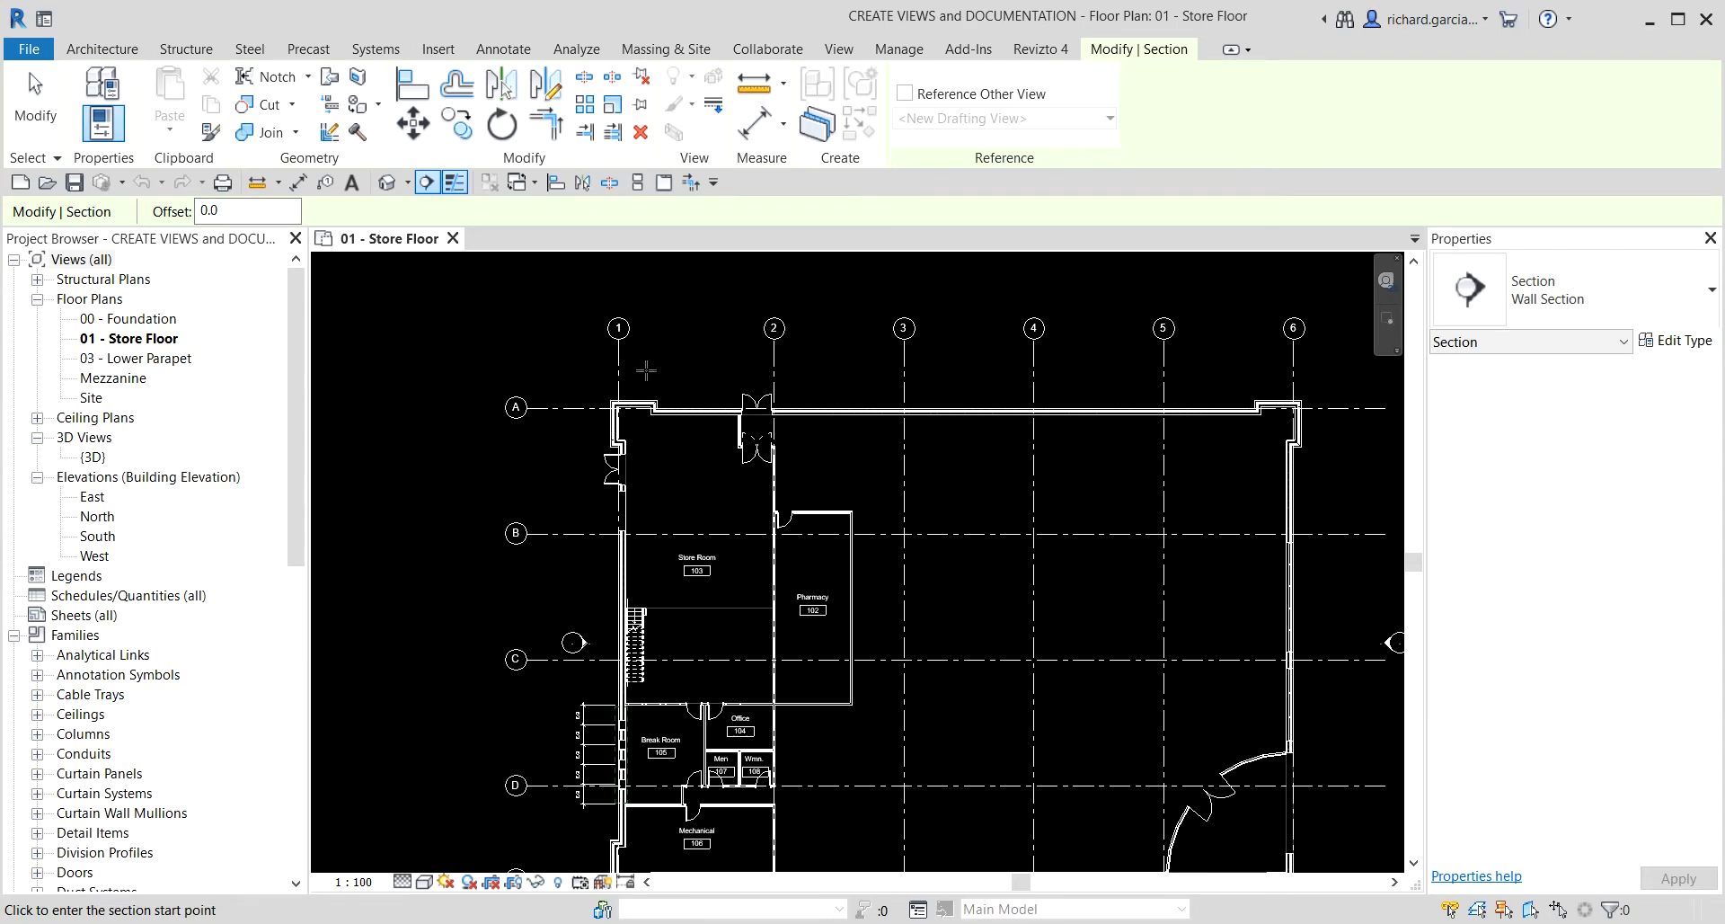
click(647, 360)
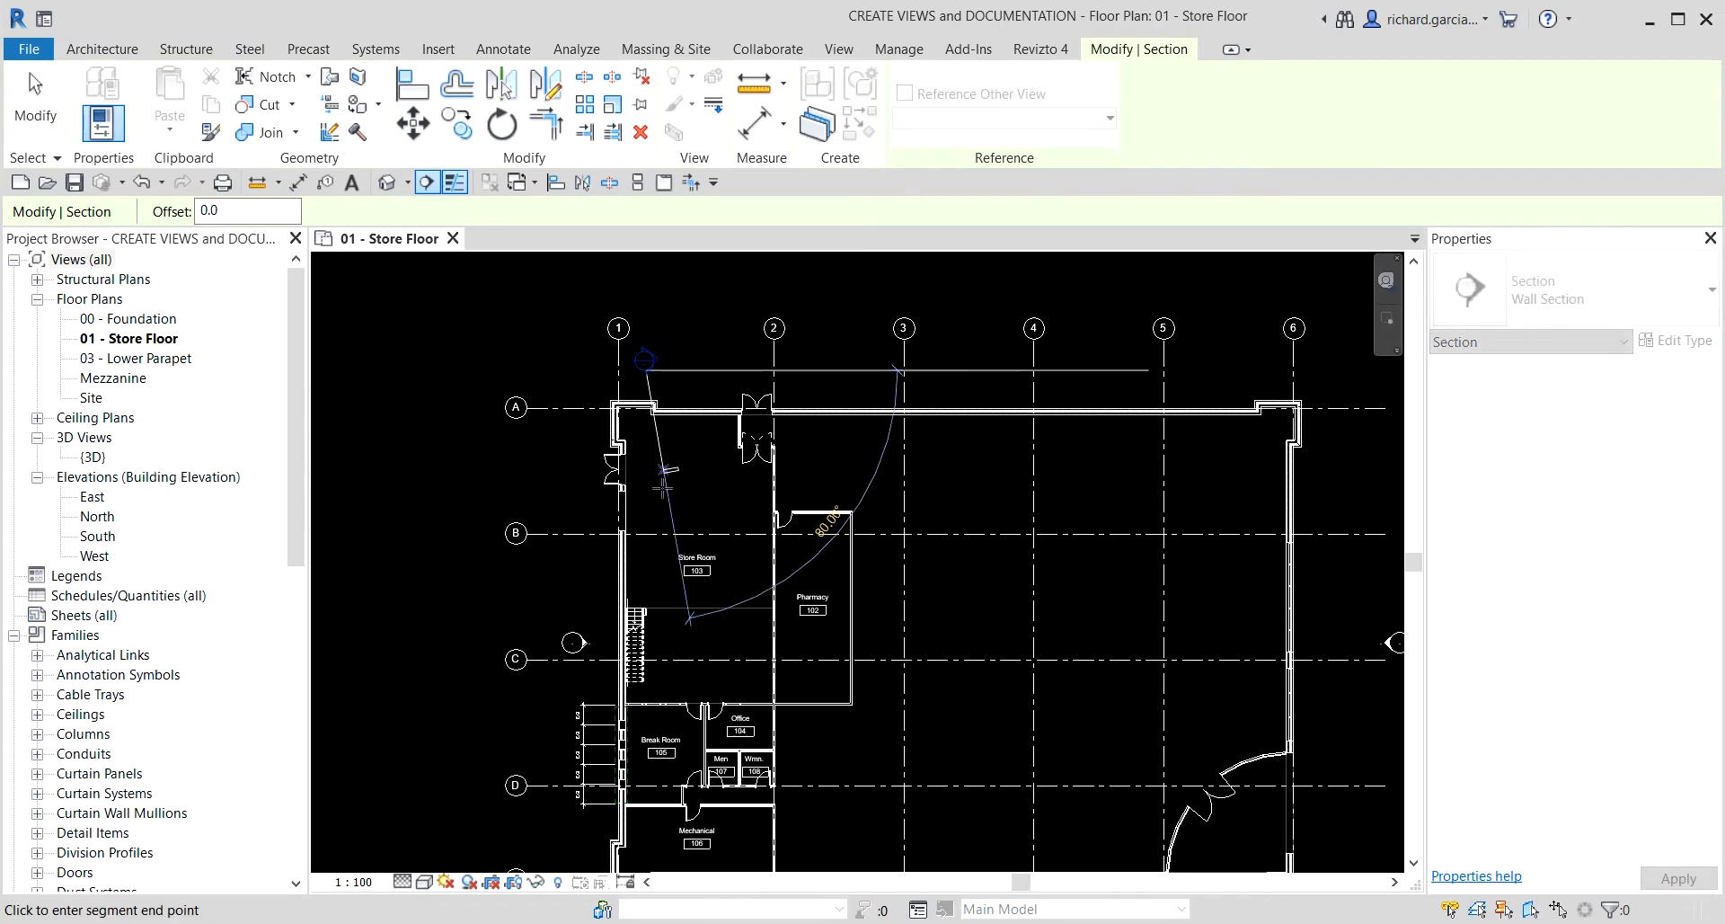
scroll(649, 535, down, 3)
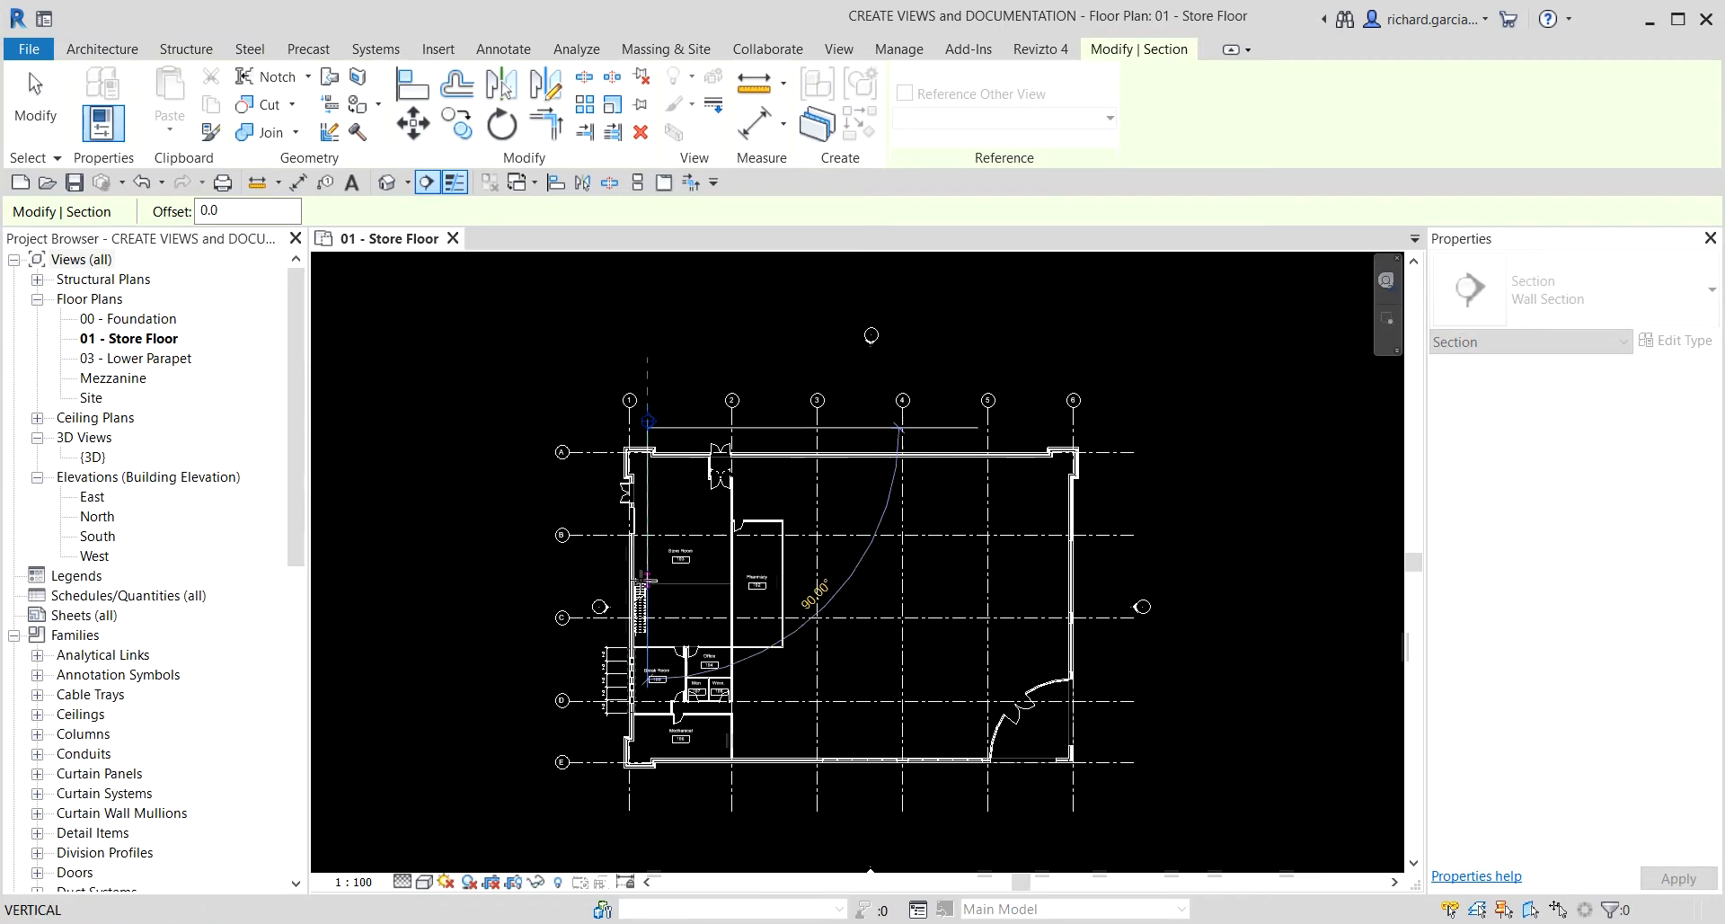
middle_drag(648, 535, 654, 427)
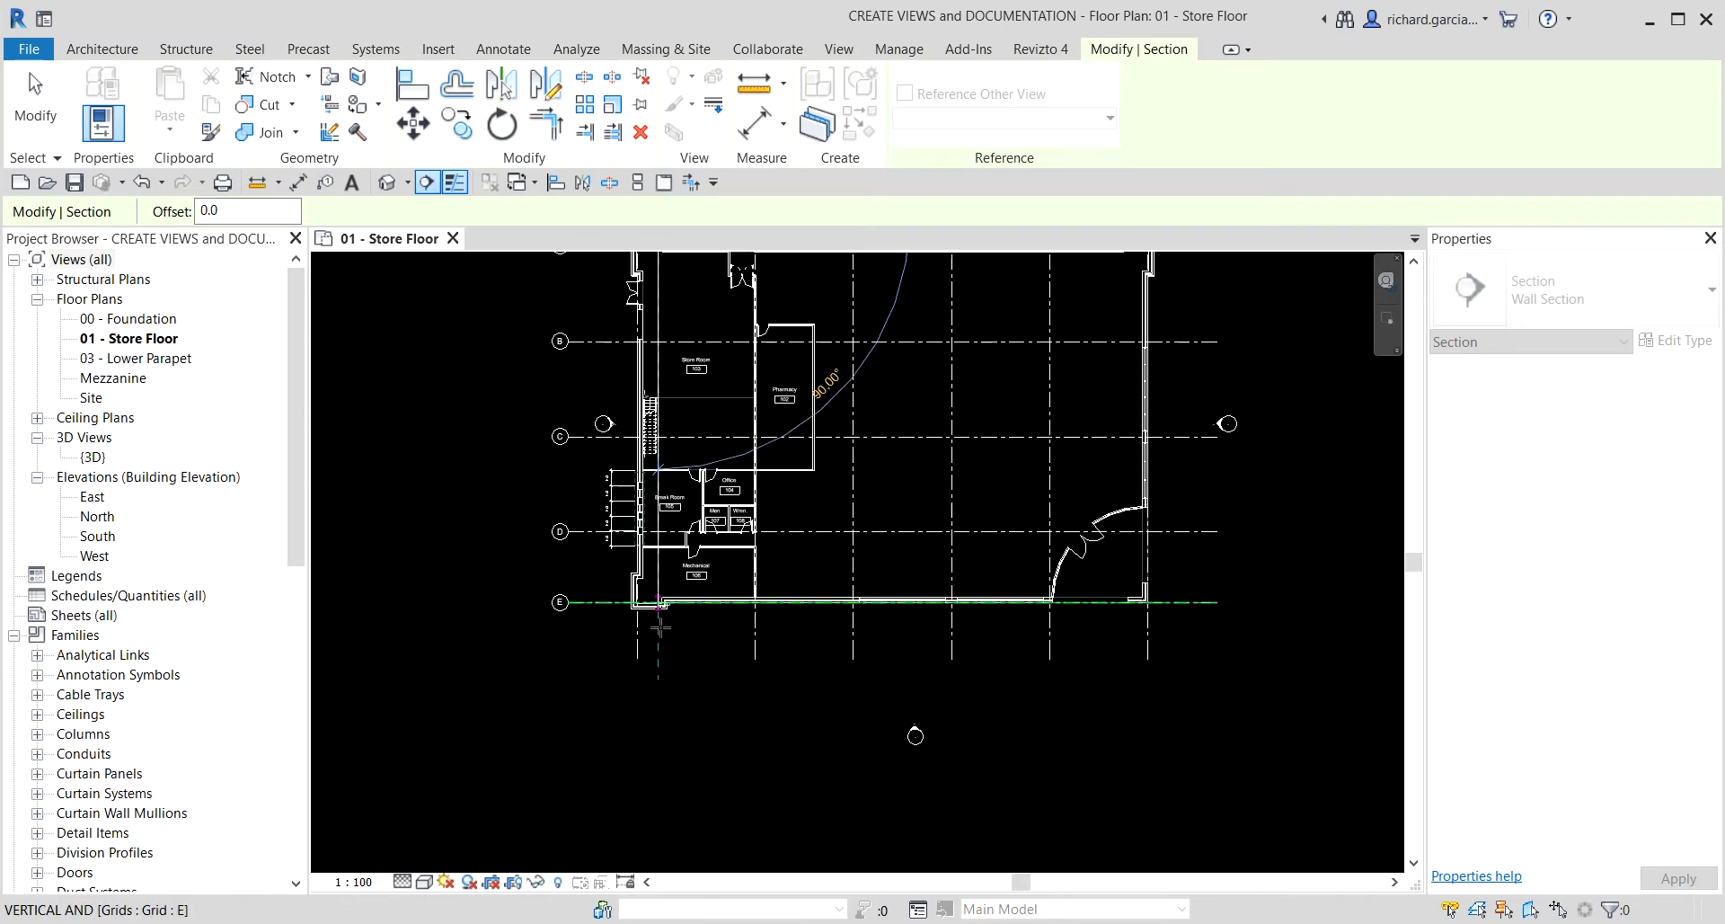
scroll(649, 611, up, 2)
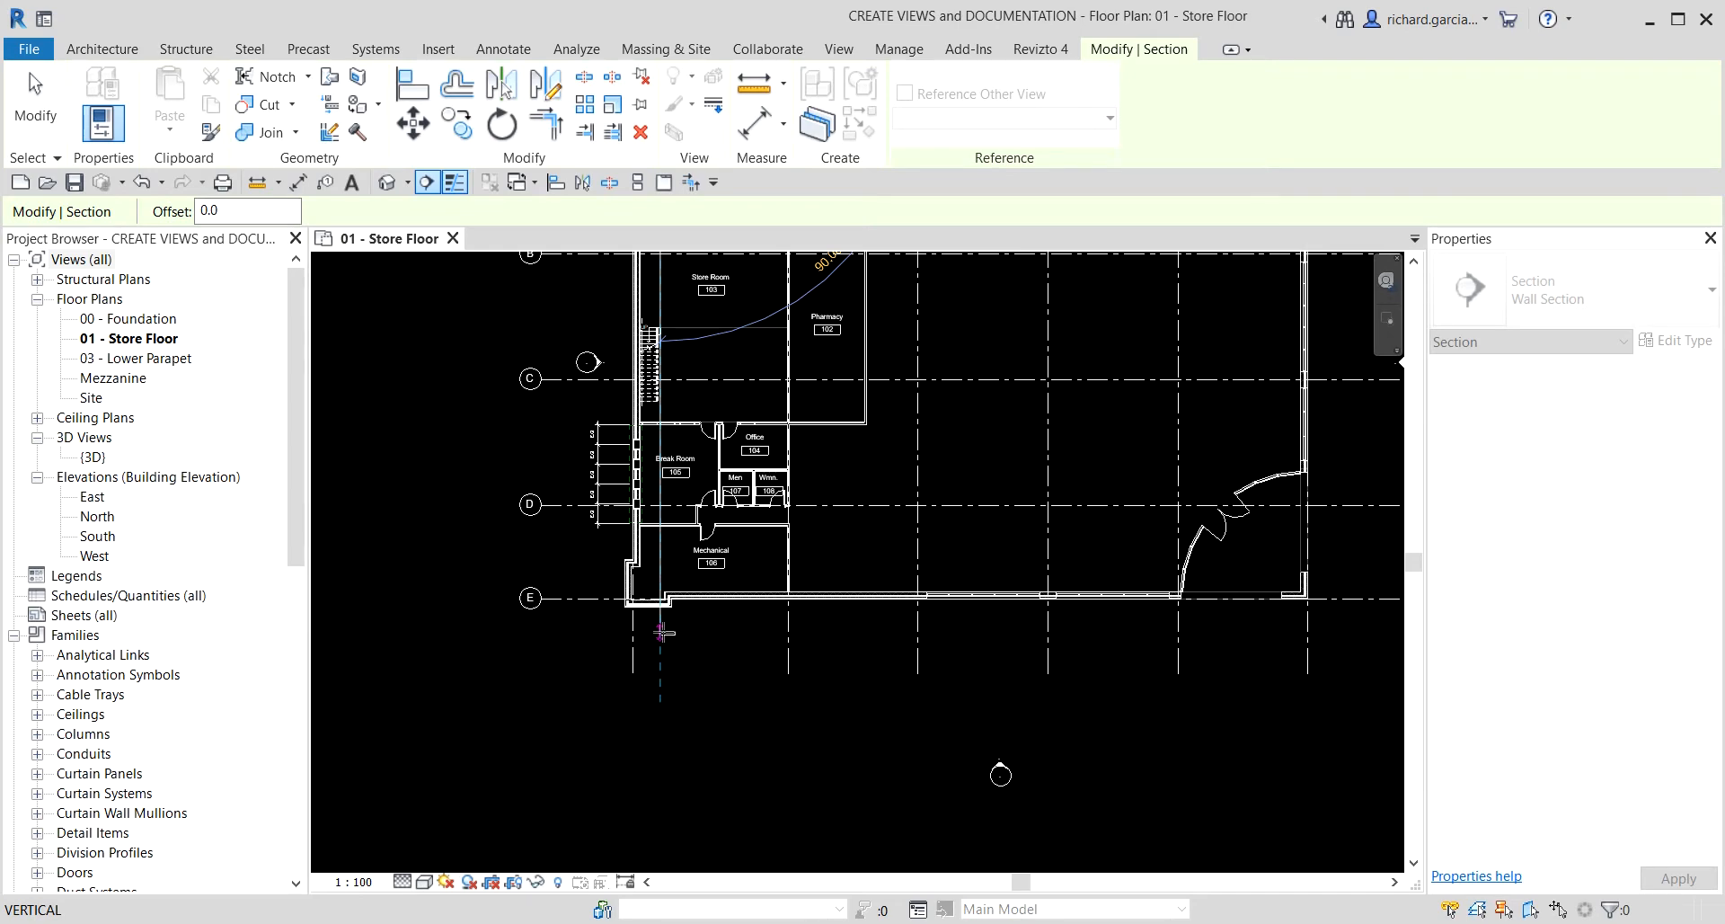
click(663, 633)
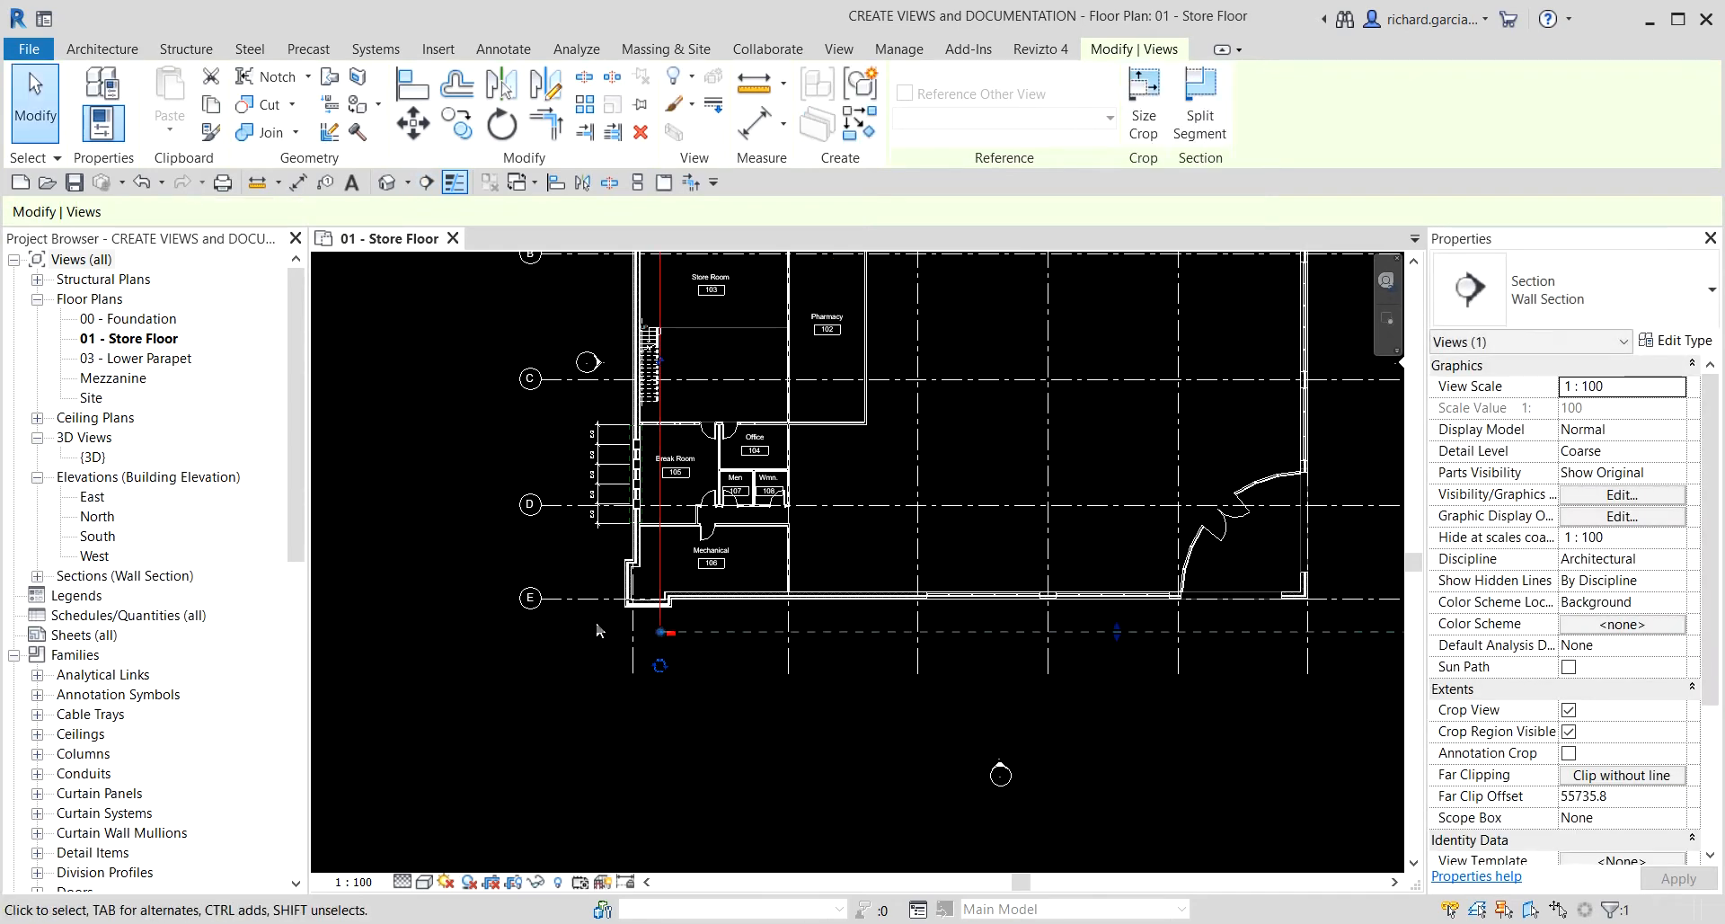
- Locate the new section under Sections (Wall Section) in the project browser, then inspect the selected section's view name in its properties
click(38, 576)
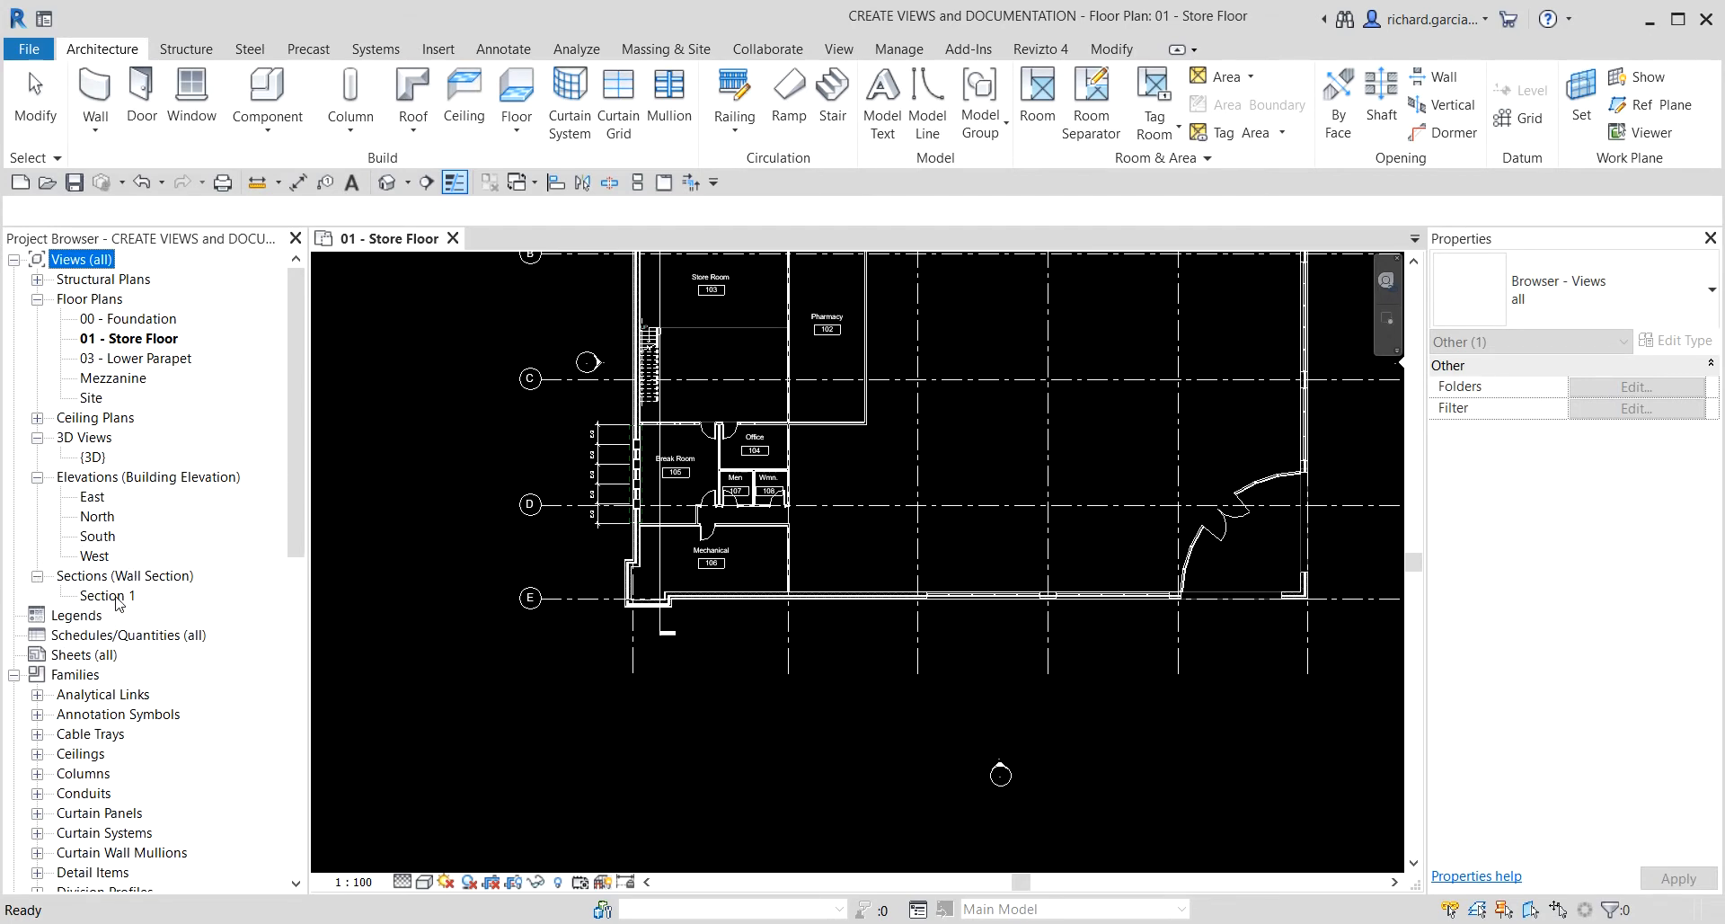
click(668, 632)
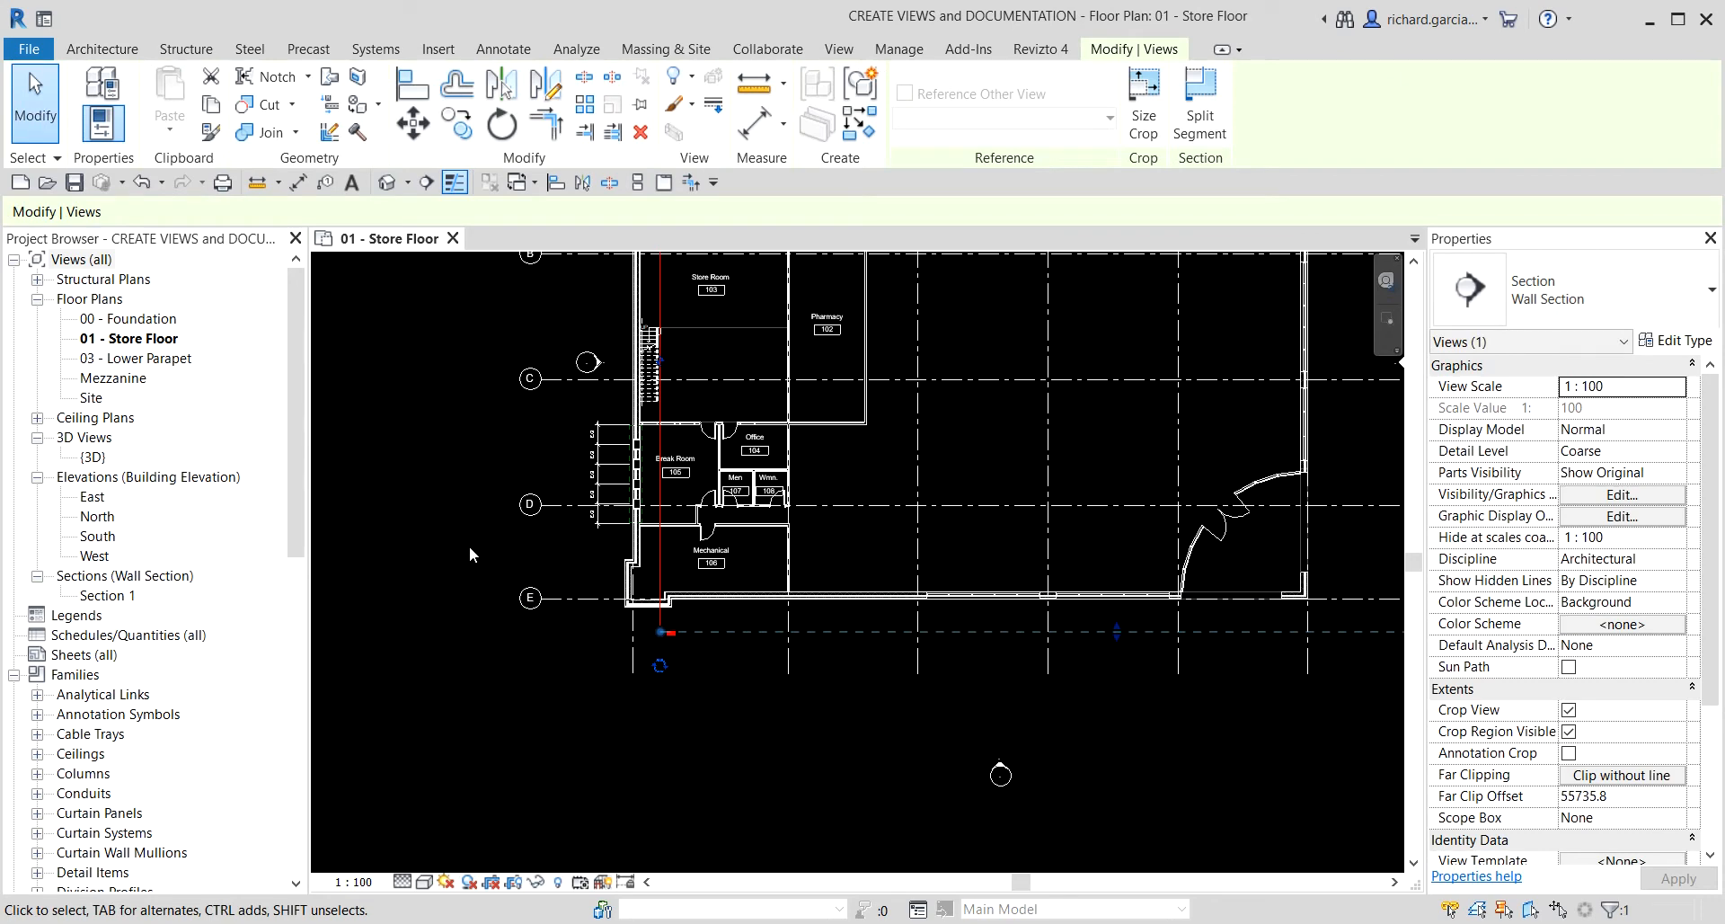
click(413, 472)
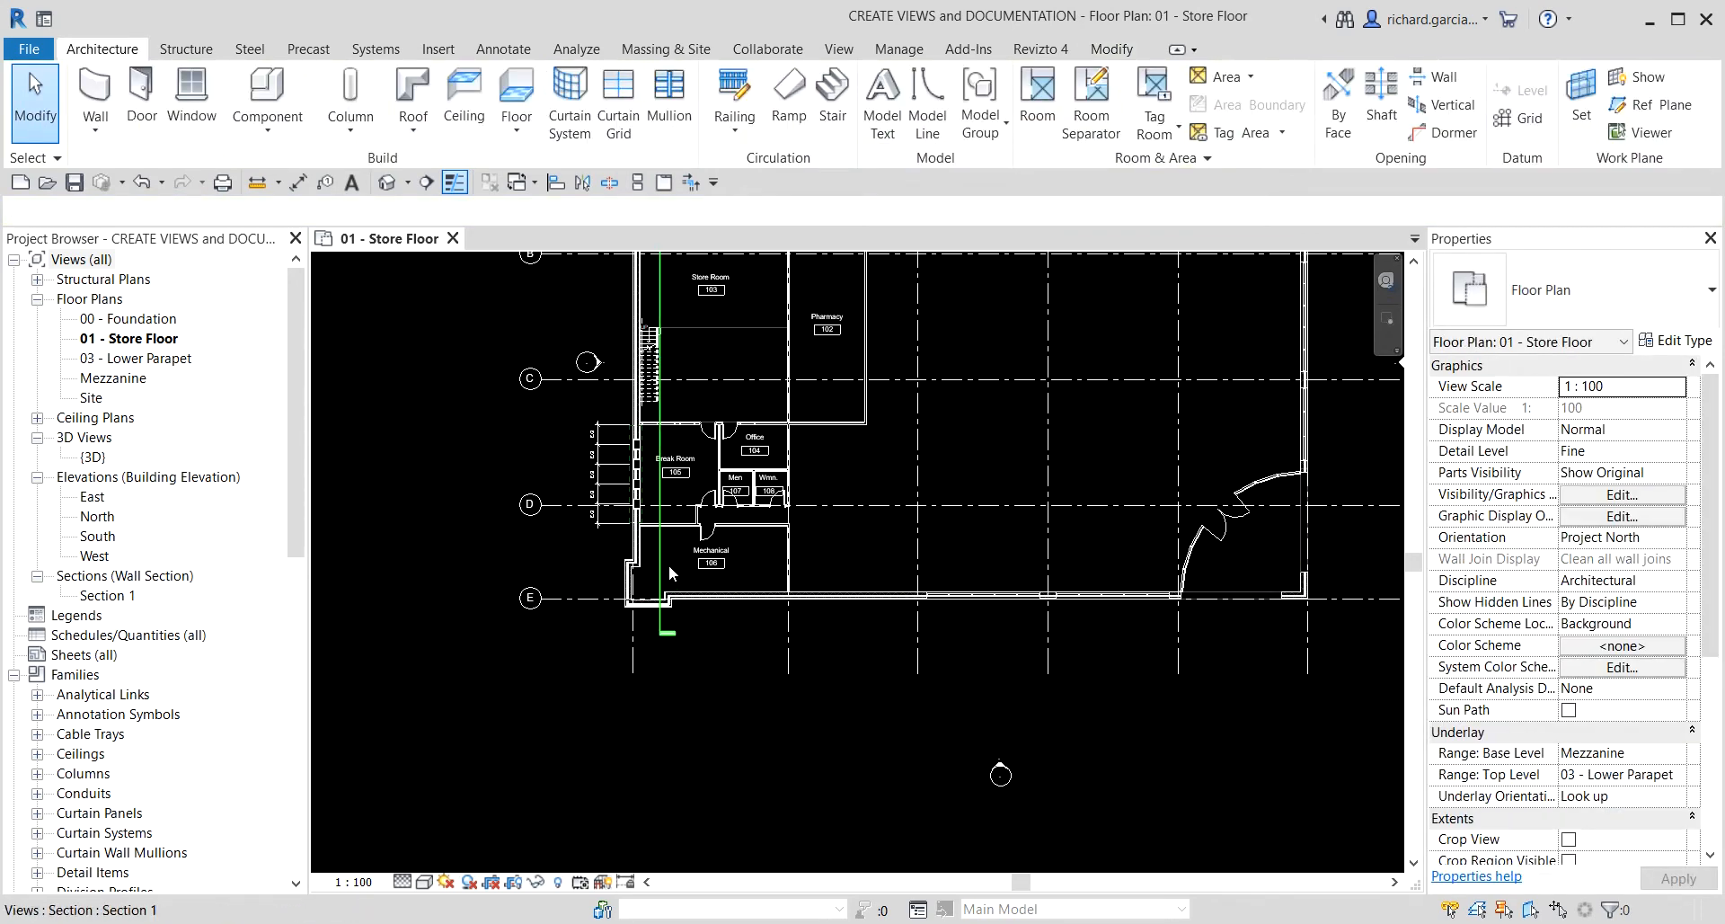
scroll(709, 764, up, 1)
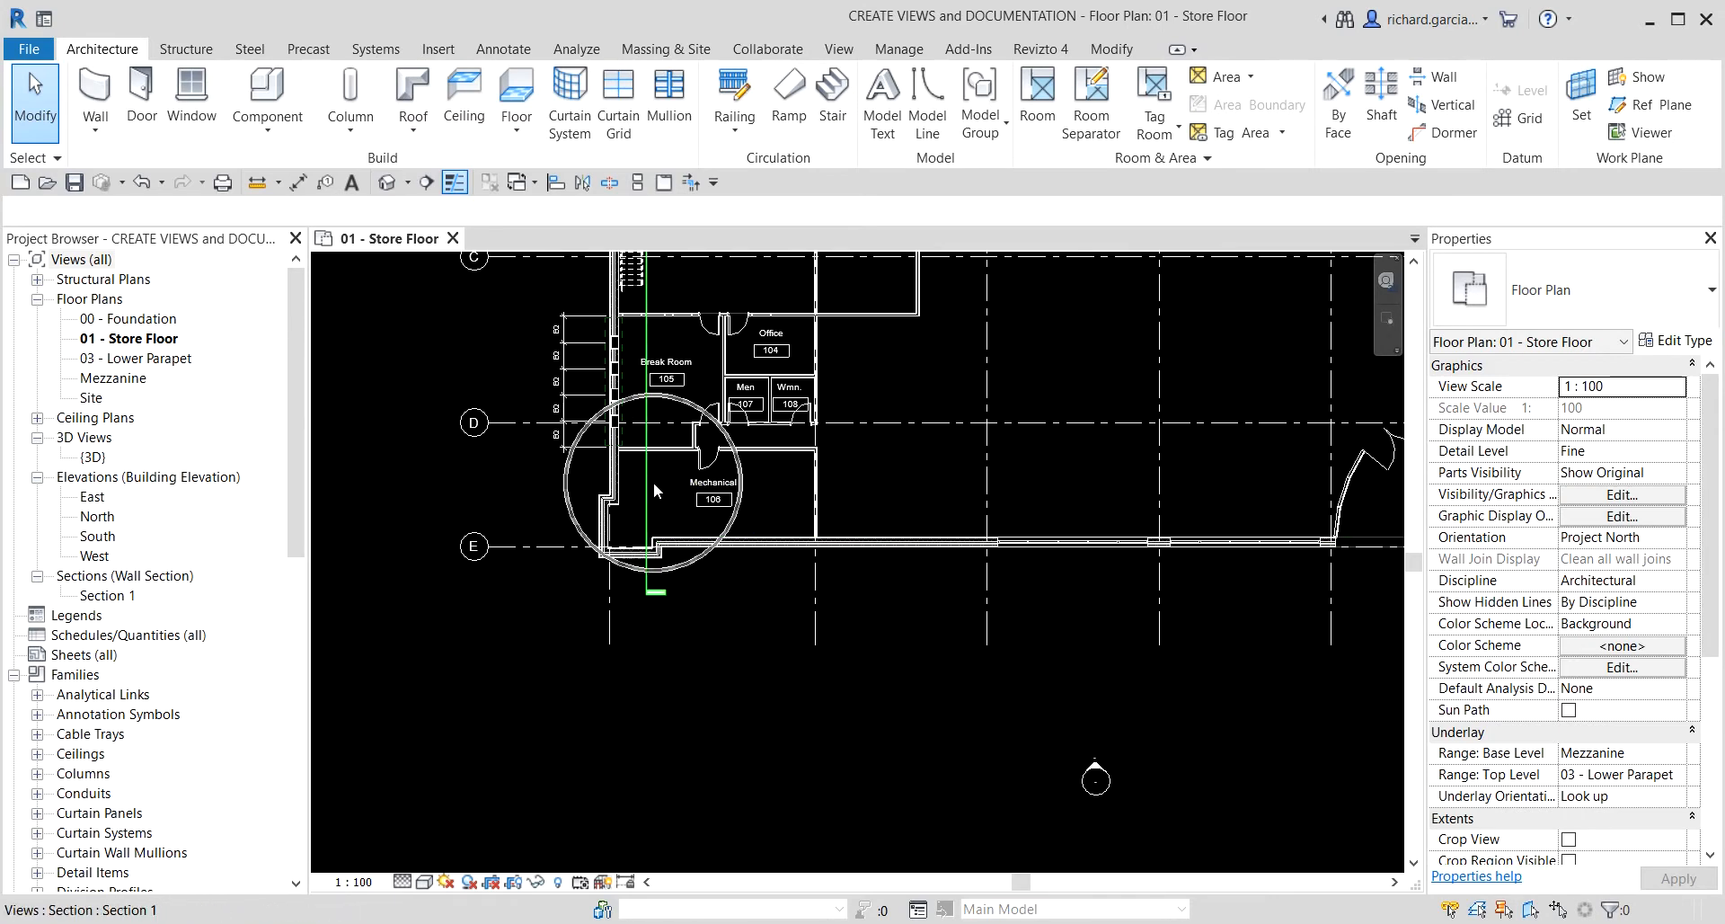
scroll(654, 474, down, 1)
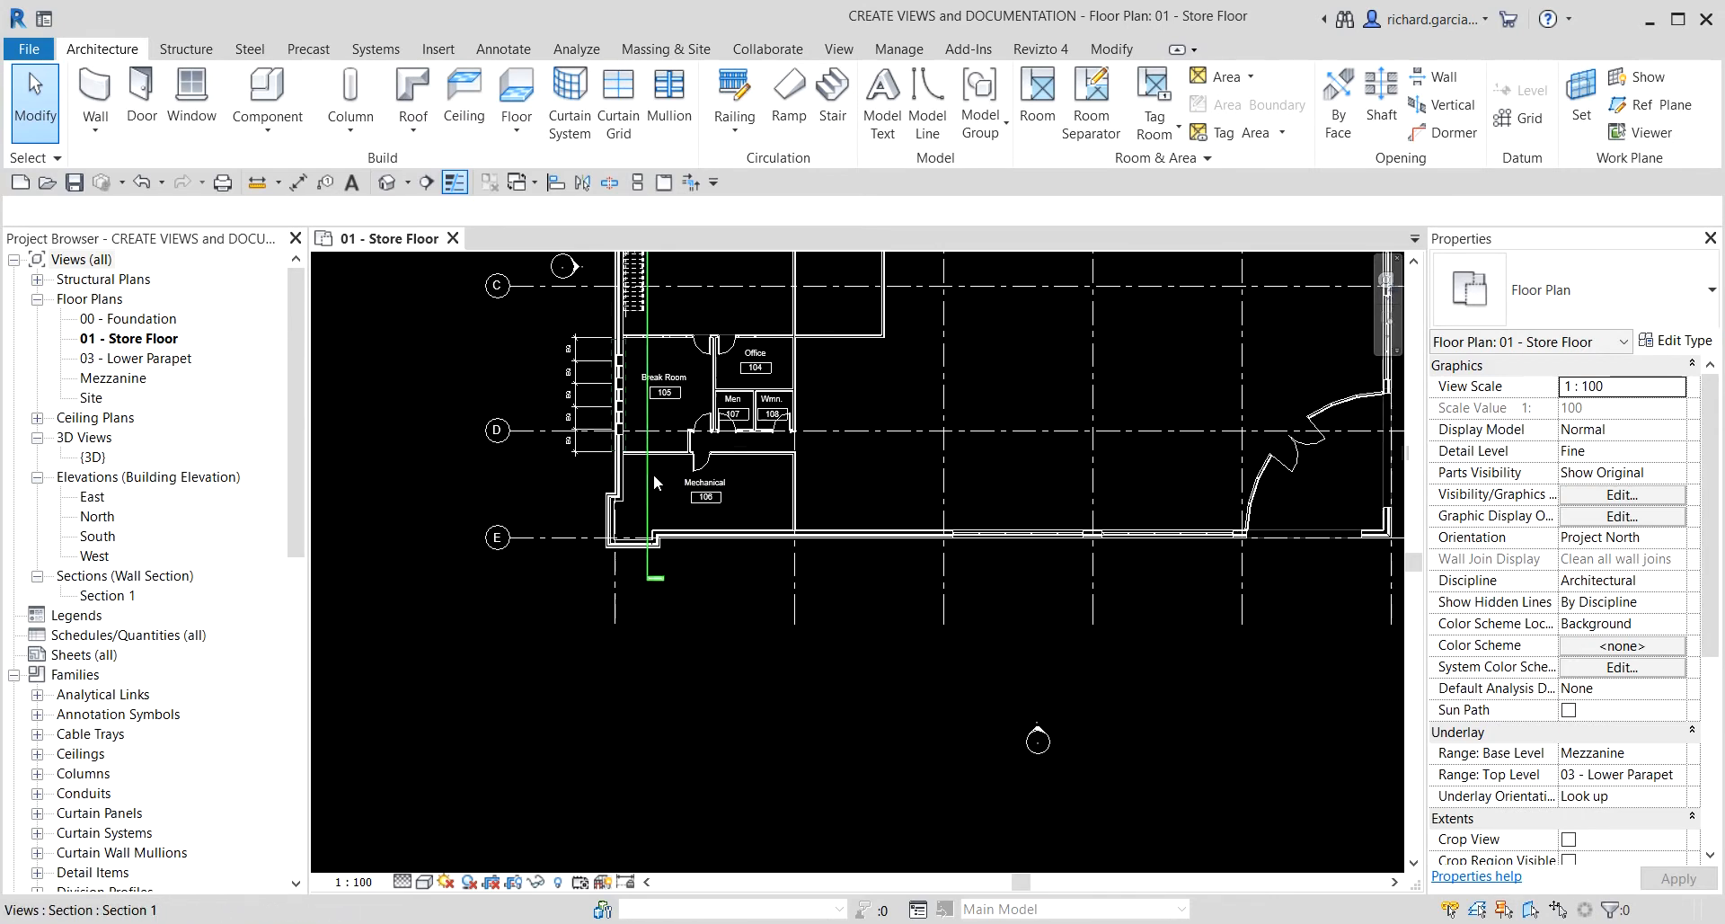
middle_drag(654, 469, 595, 759)
scroll(595, 759, down, 1)
click(592, 419)
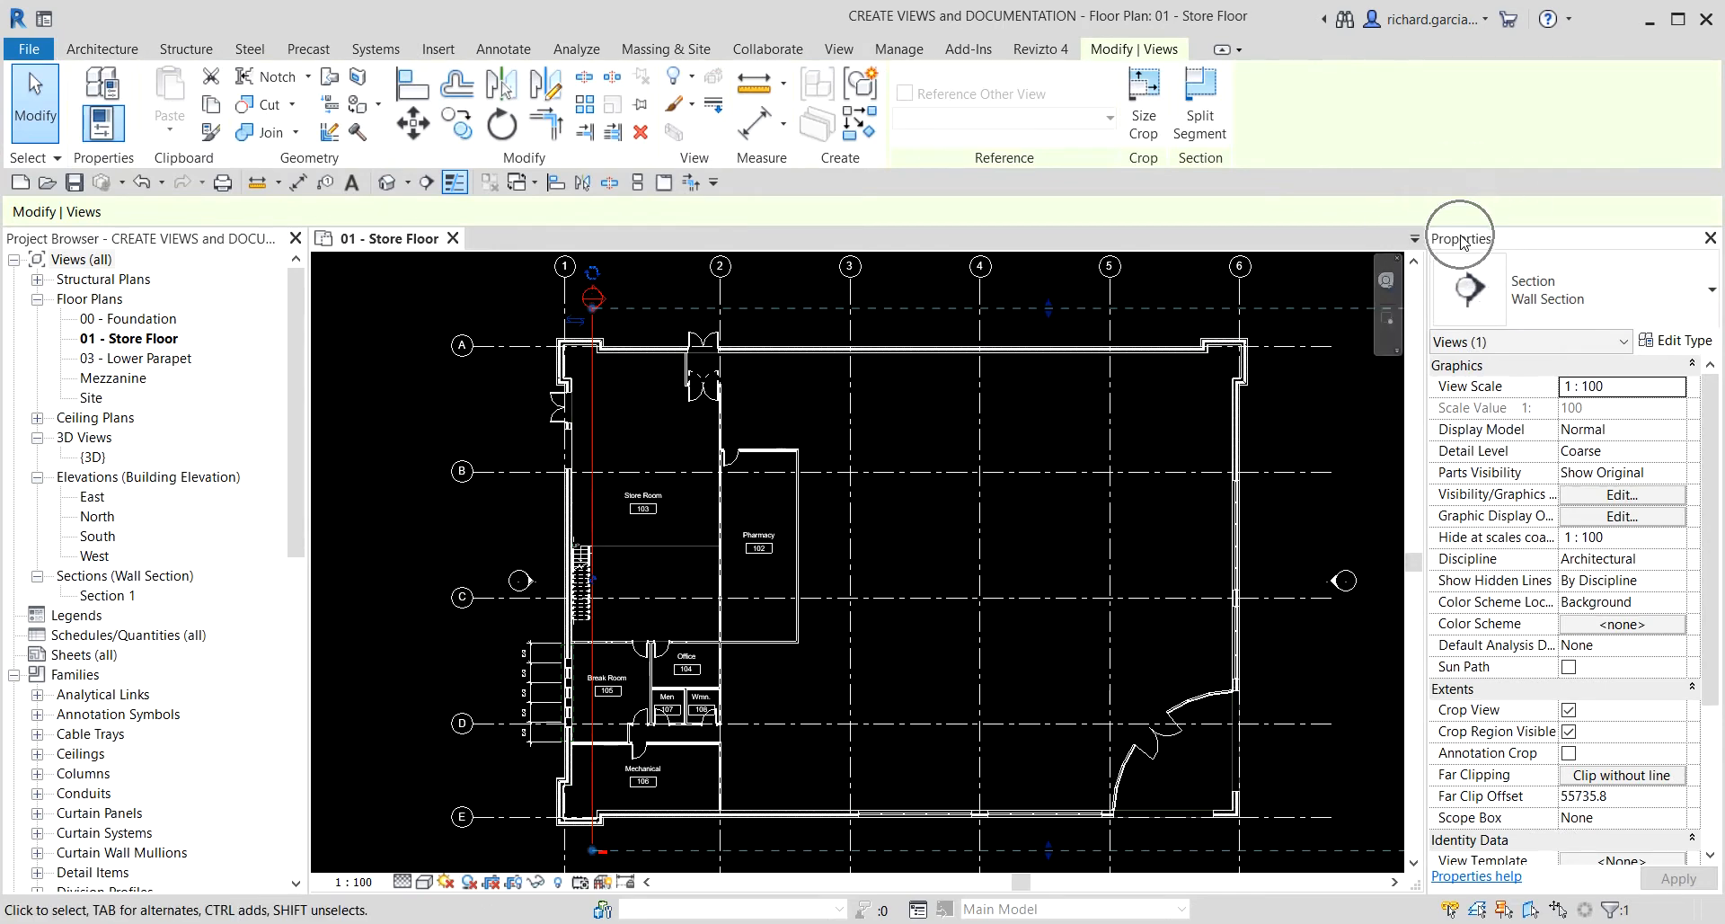
scroll(1581, 669, down, 5)
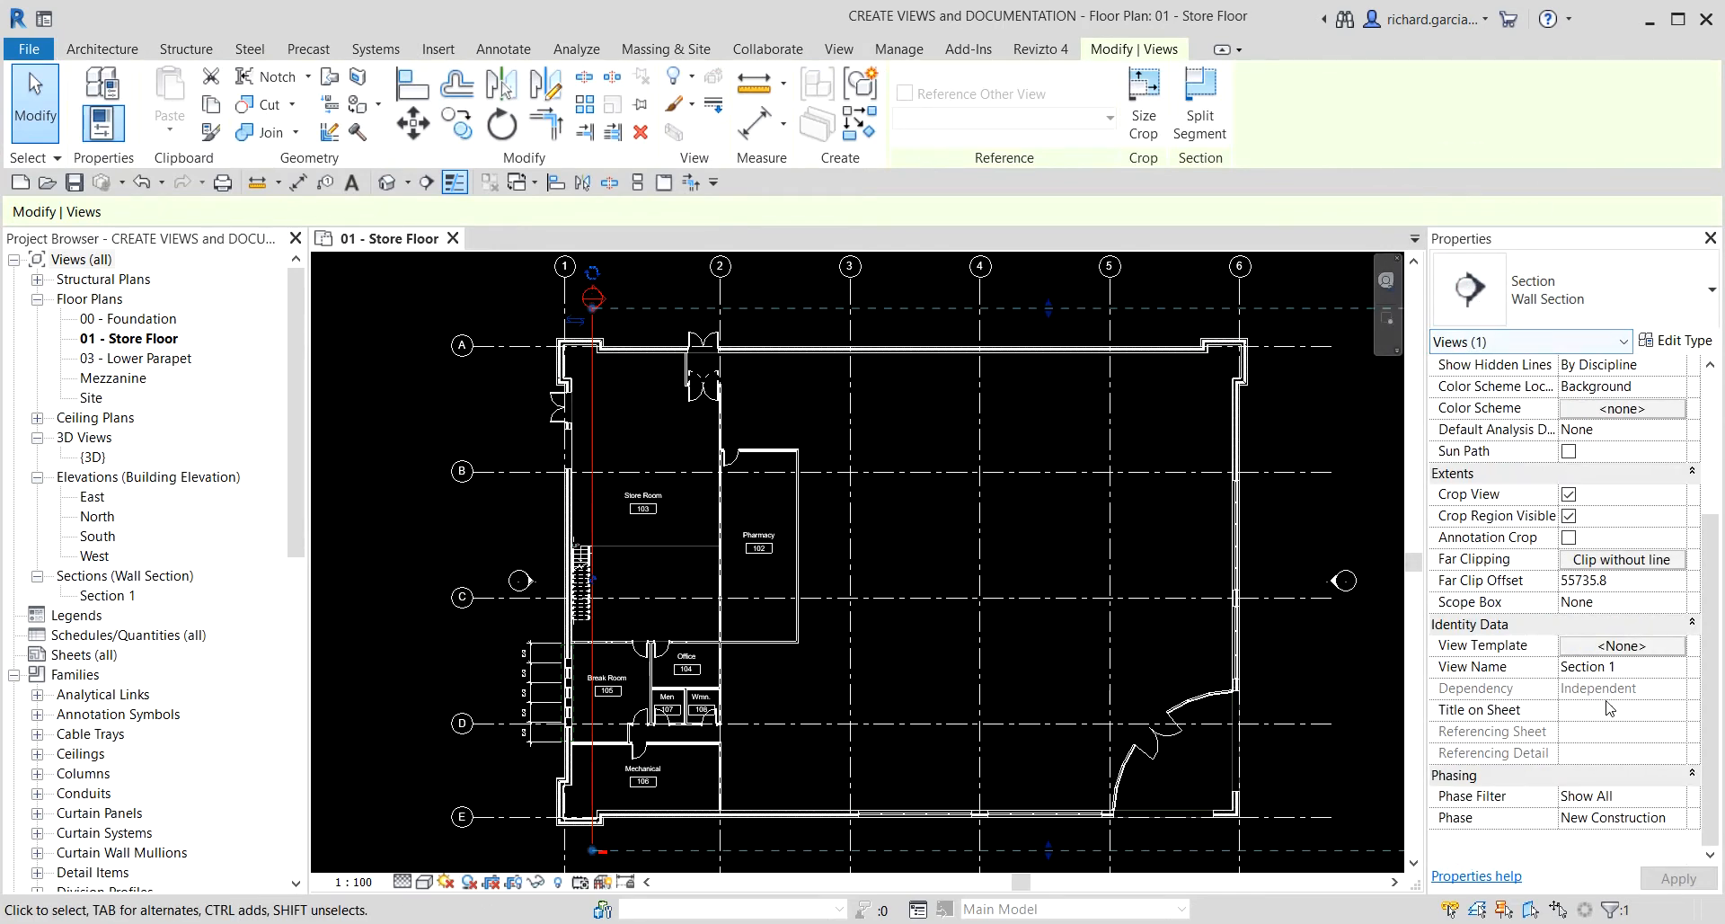
click(1583, 676)
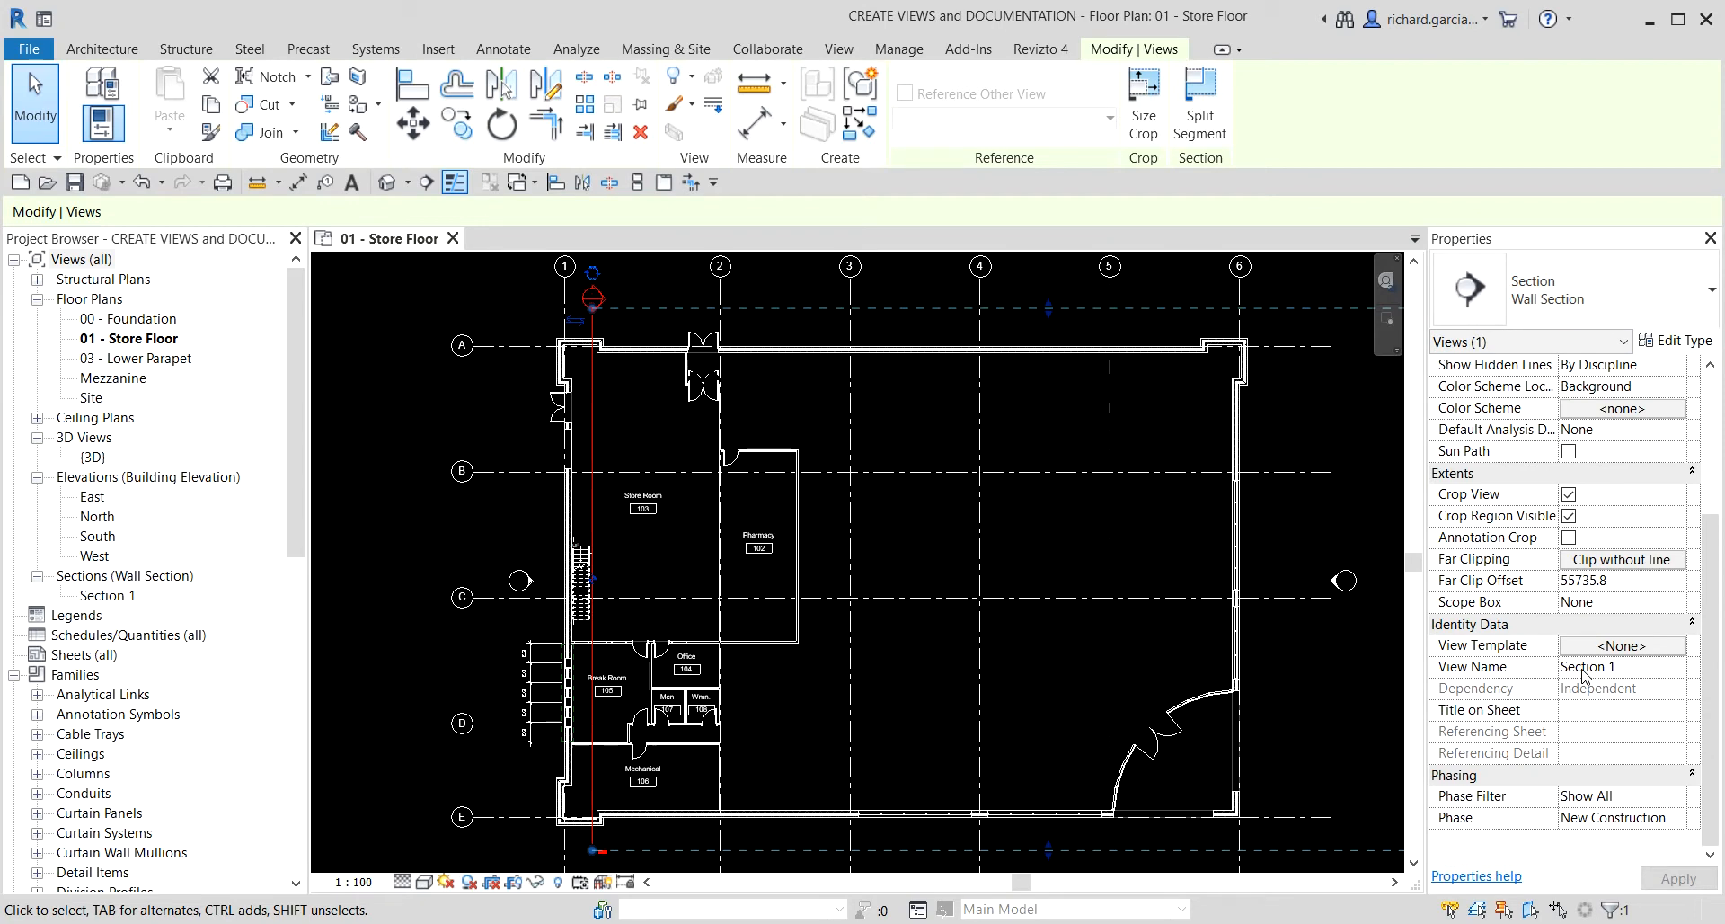
- Reduce the section's far clip depth to about 13874 so its boundary lies just past the Pharmacy wall
scroll(1058, 434, down, 2)
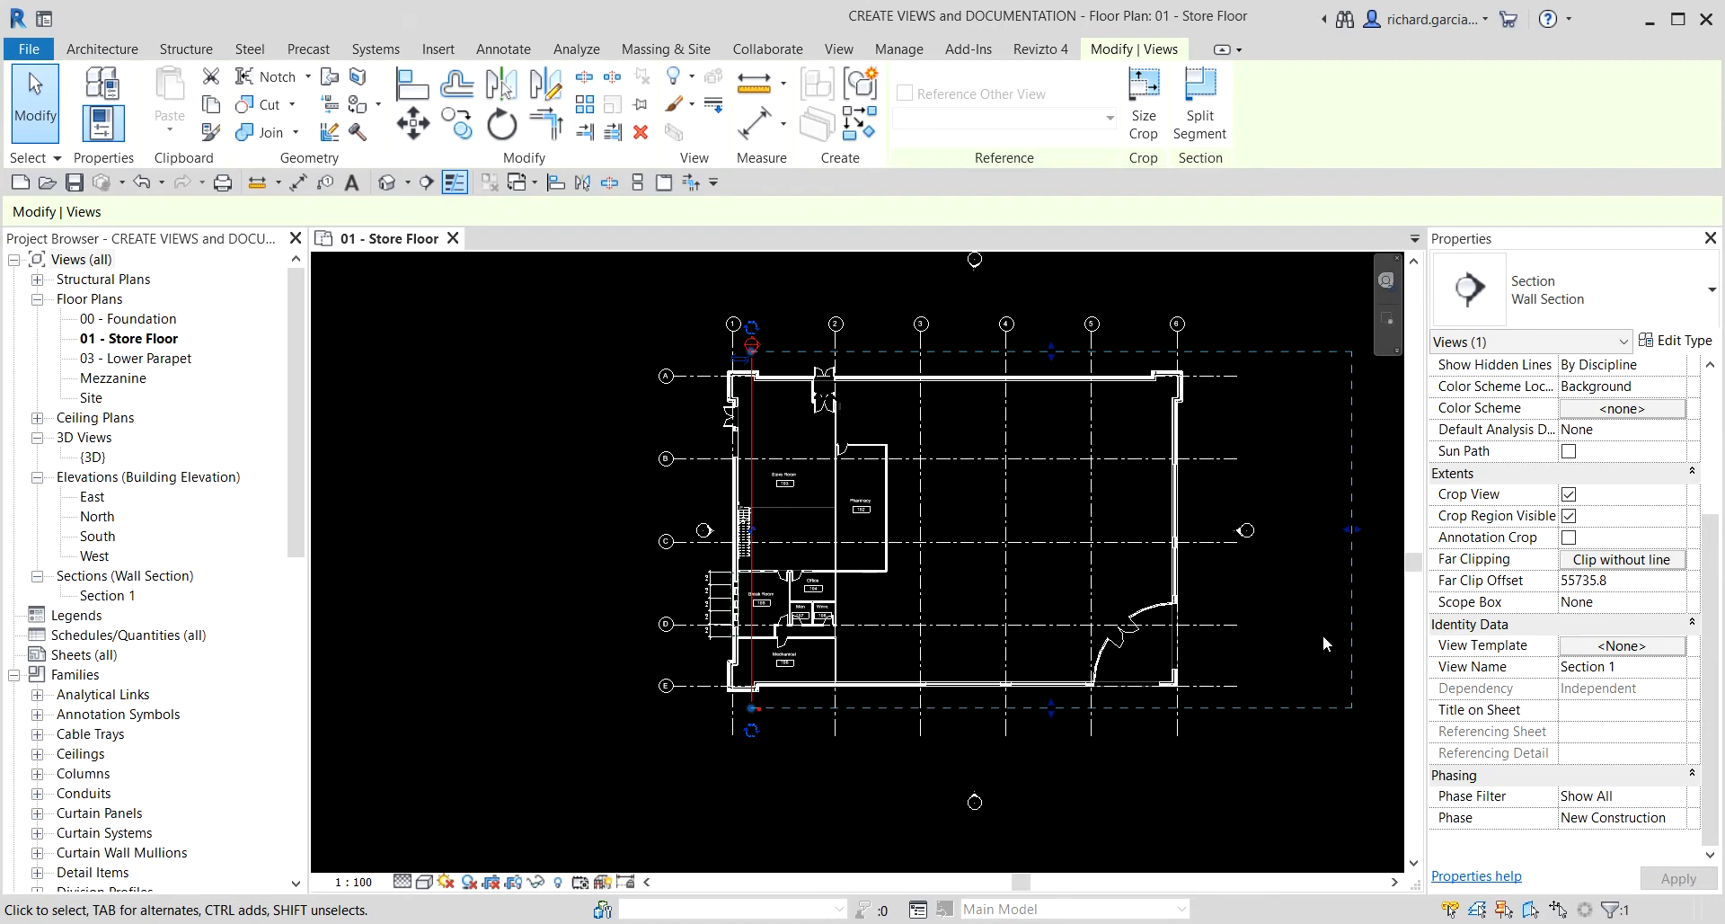
click(1354, 532)
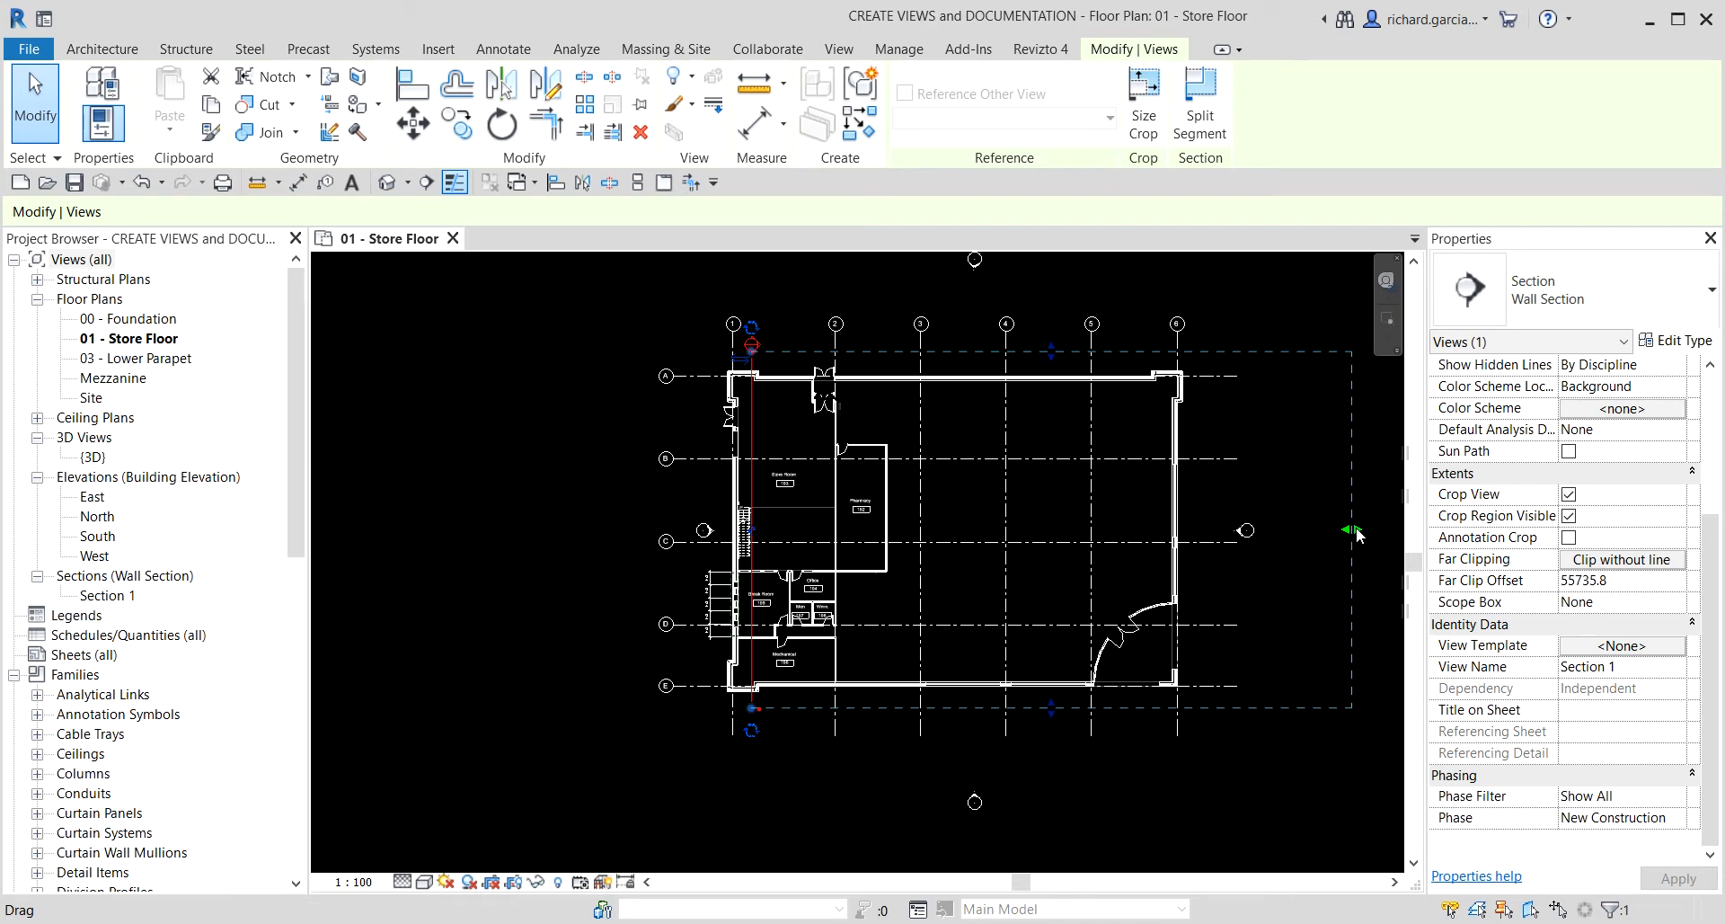
drag(1356, 533, 906, 647)
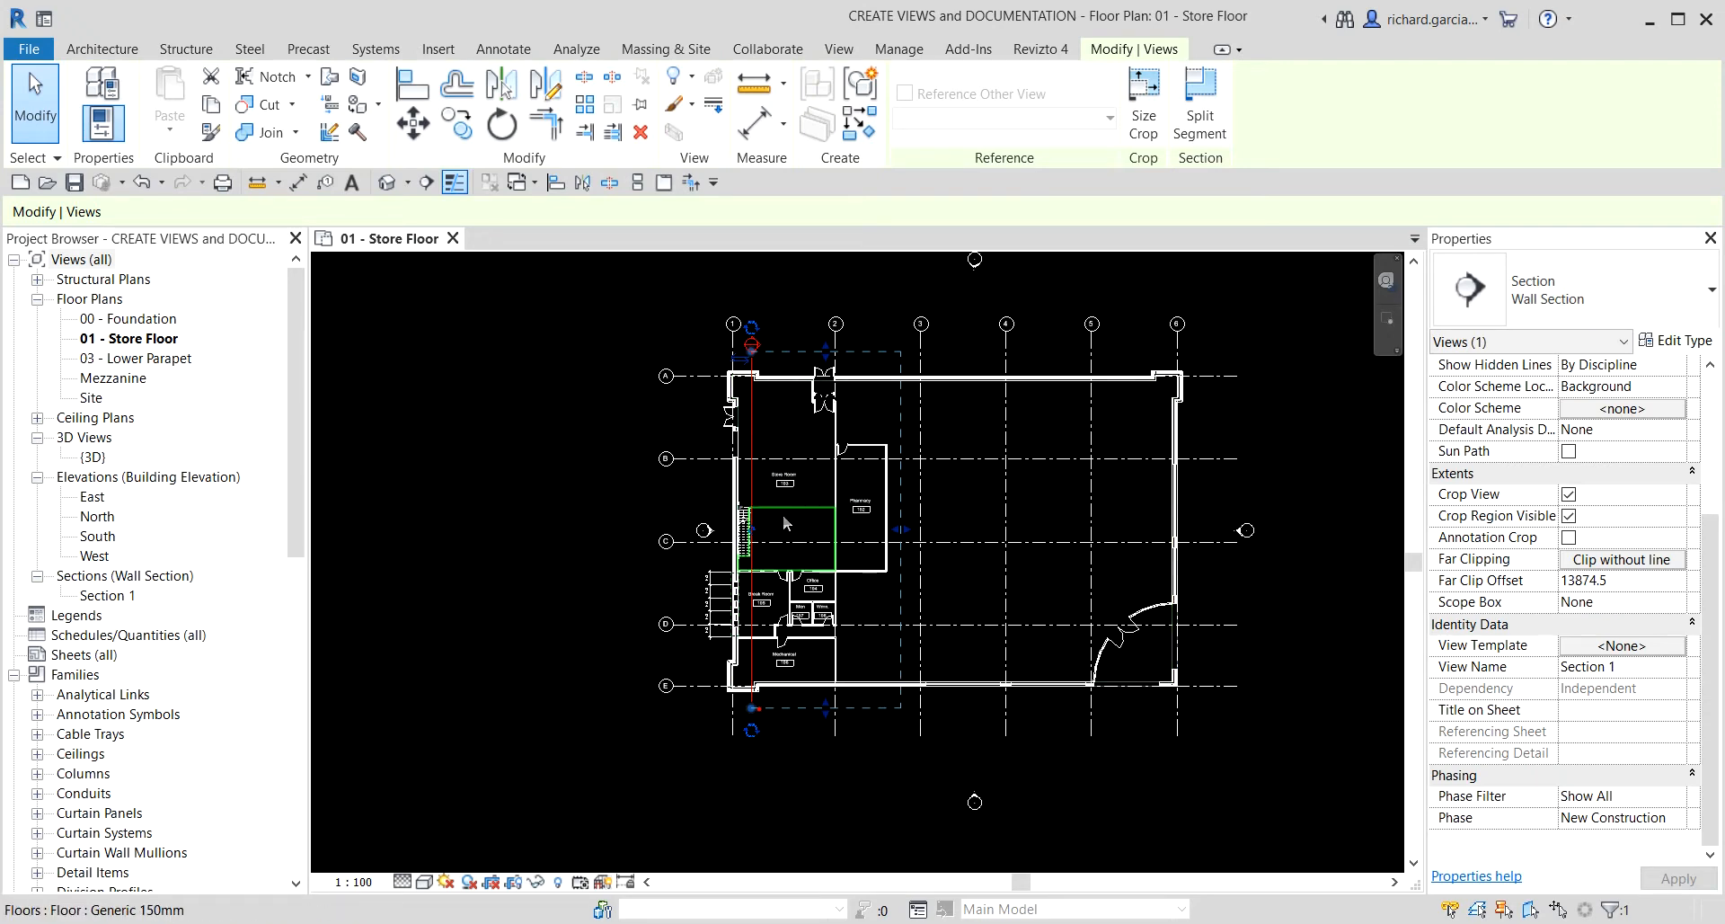
- Break the section line with a gap at its midpoint beside the stair
scroll(758, 525, up, 5)
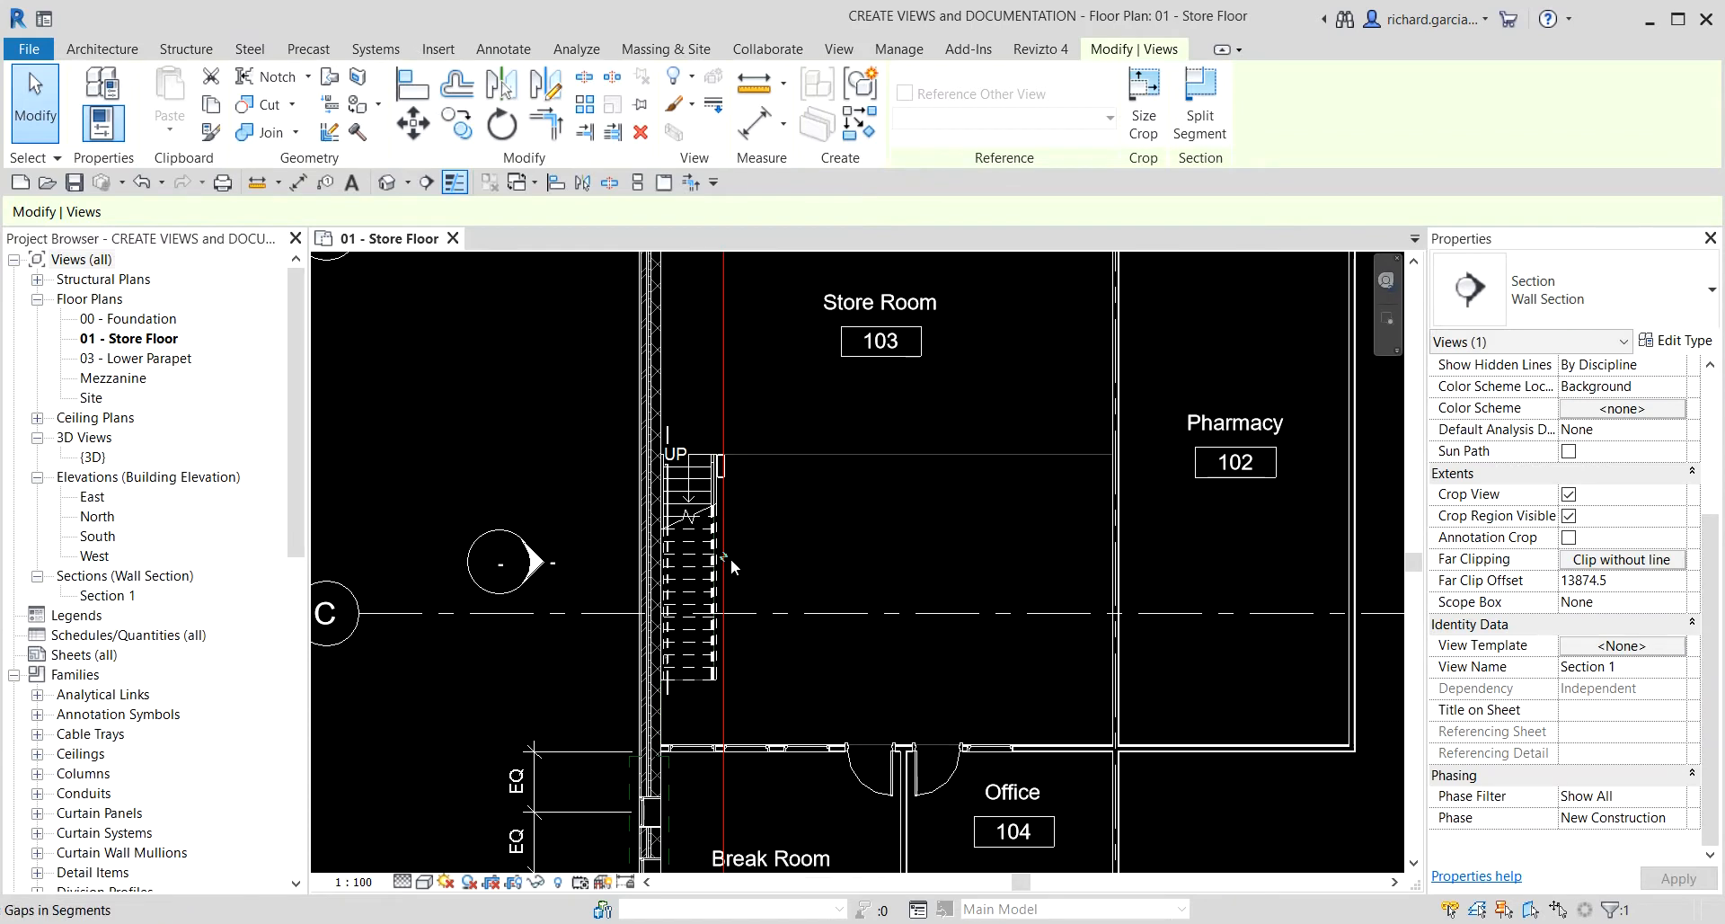
key(ctrl)
click(731, 558)
scroll(743, 558, down, 6)
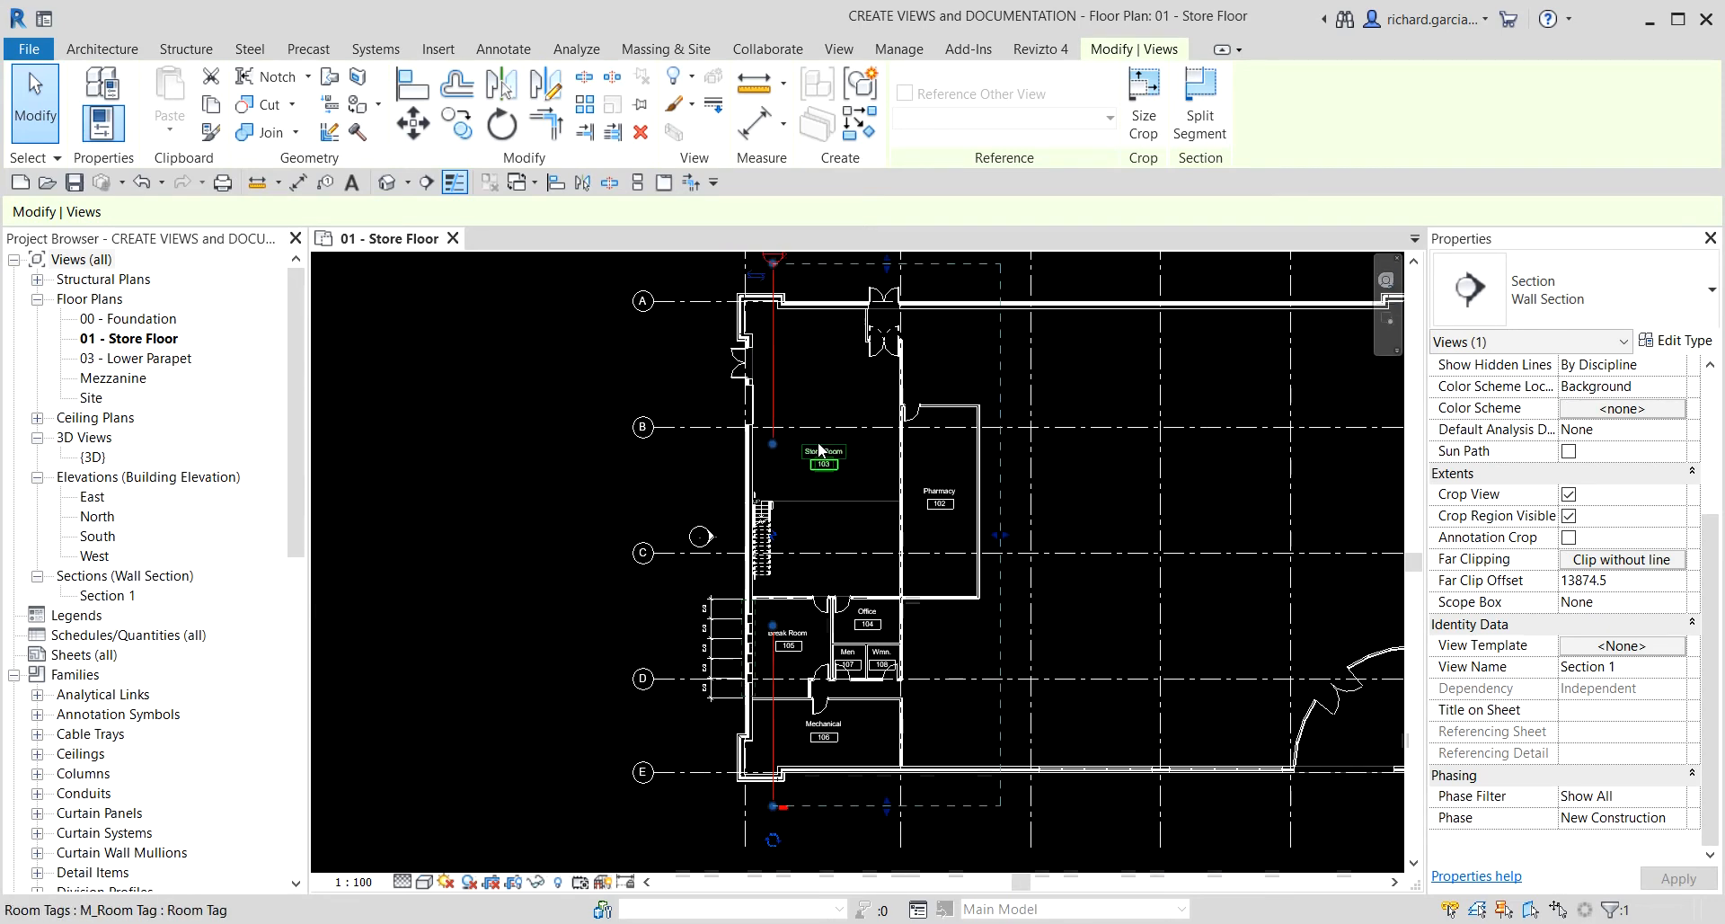
- Shorten both segments of the broken section line to short stubs just outside the walls at grids A and E
middle_drag(813, 548, 808, 596)
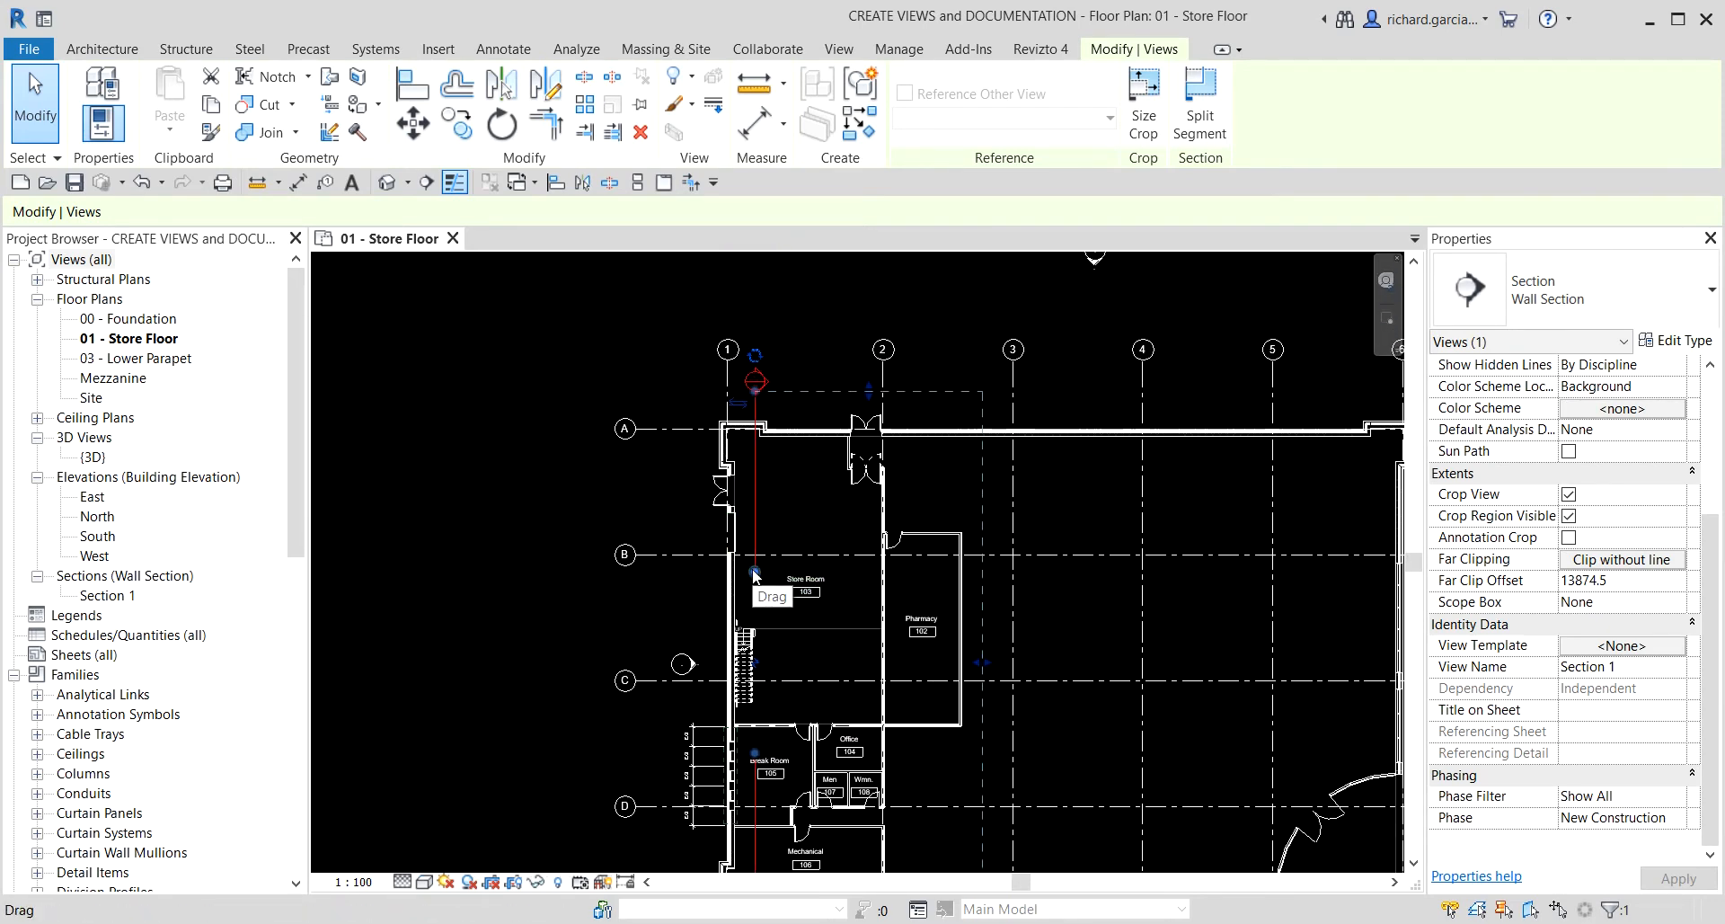
drag(755, 569, 766, 417)
scroll(796, 628, down, 1)
middle_drag(832, 638, 862, 407)
scroll(800, 535, up, 2)
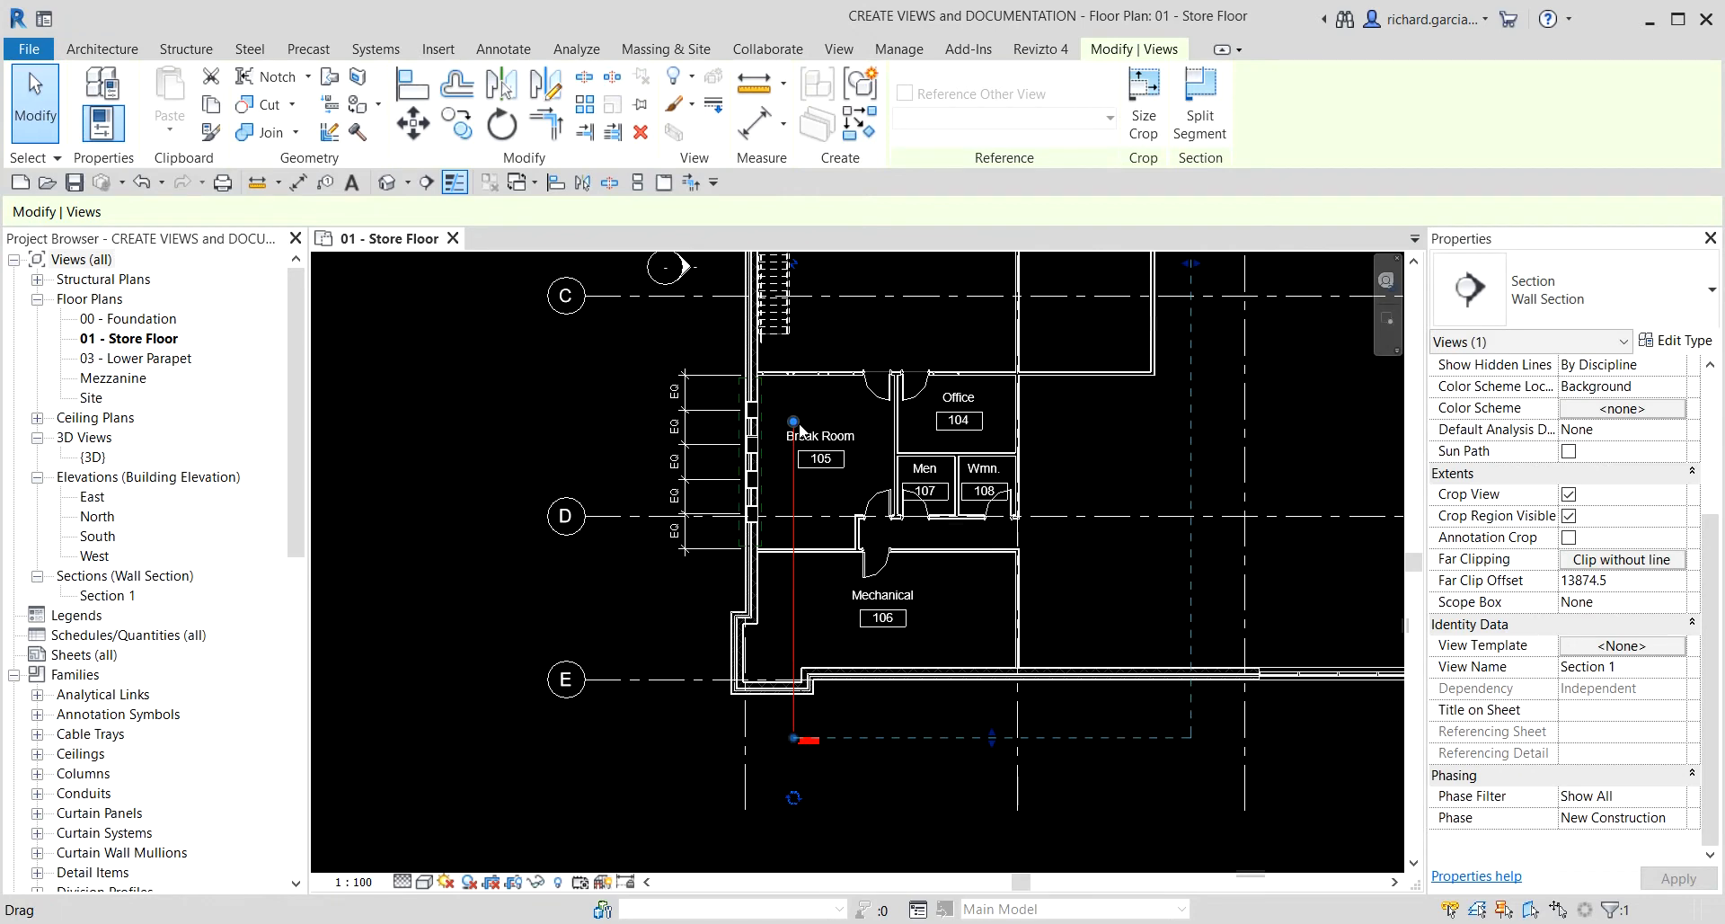
drag(797, 429, 806, 708)
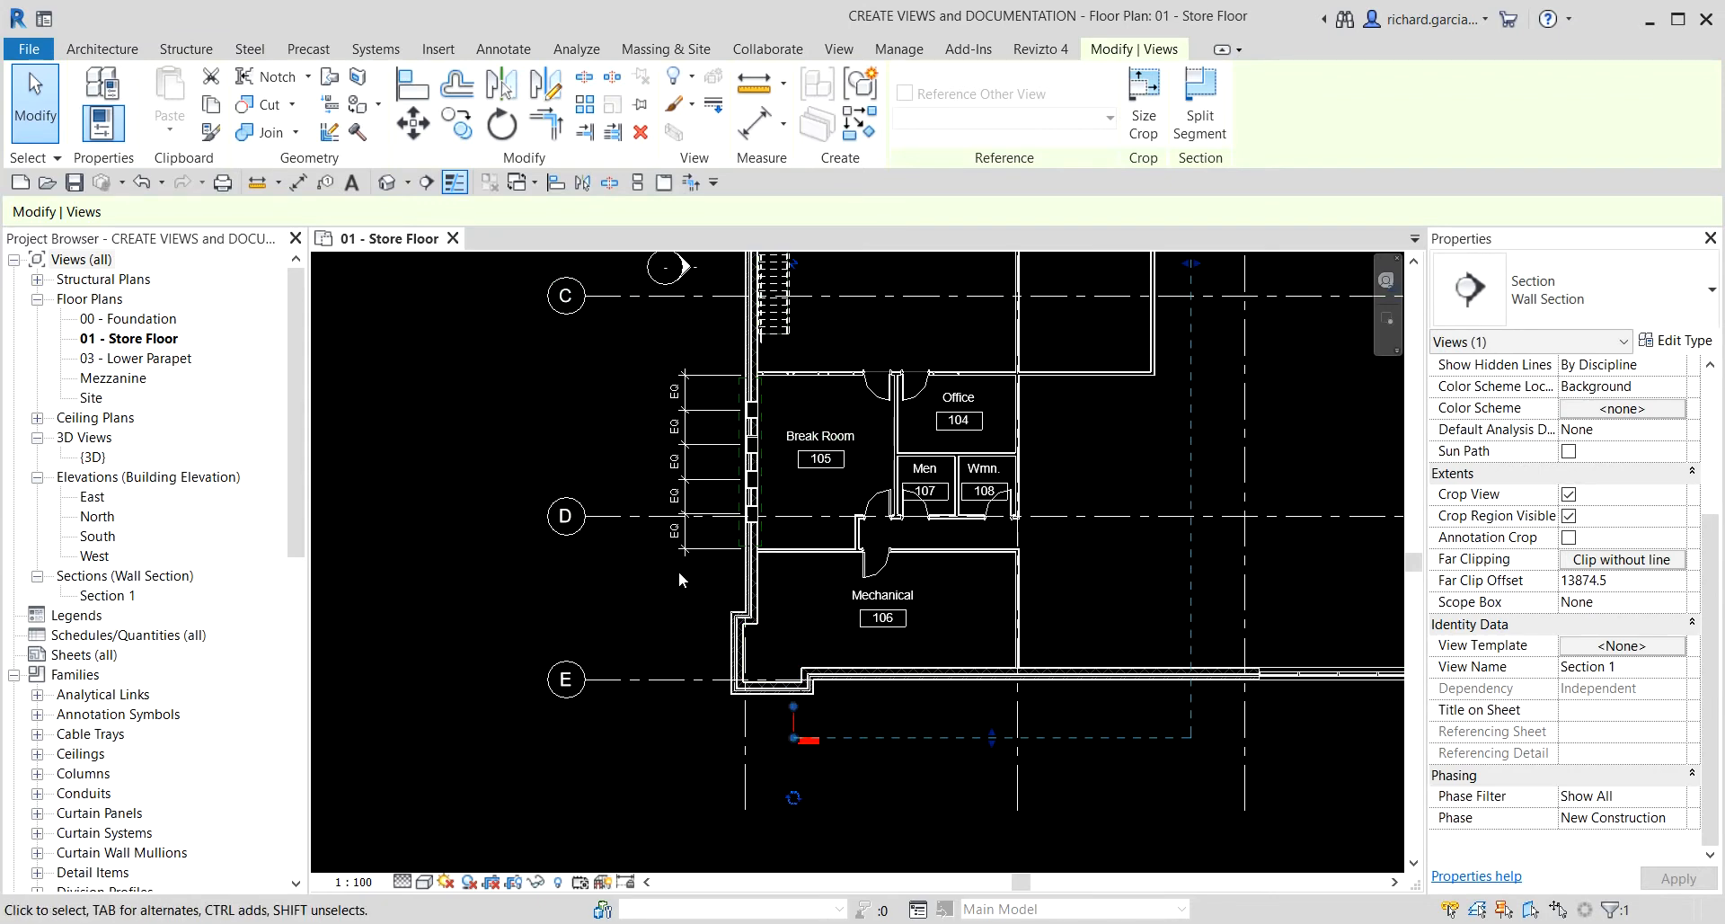
click(545, 618)
- Cycle the section tail symbol below grid E until it shows a full section head matching the opposite end
scroll(530, 594, down, 4)
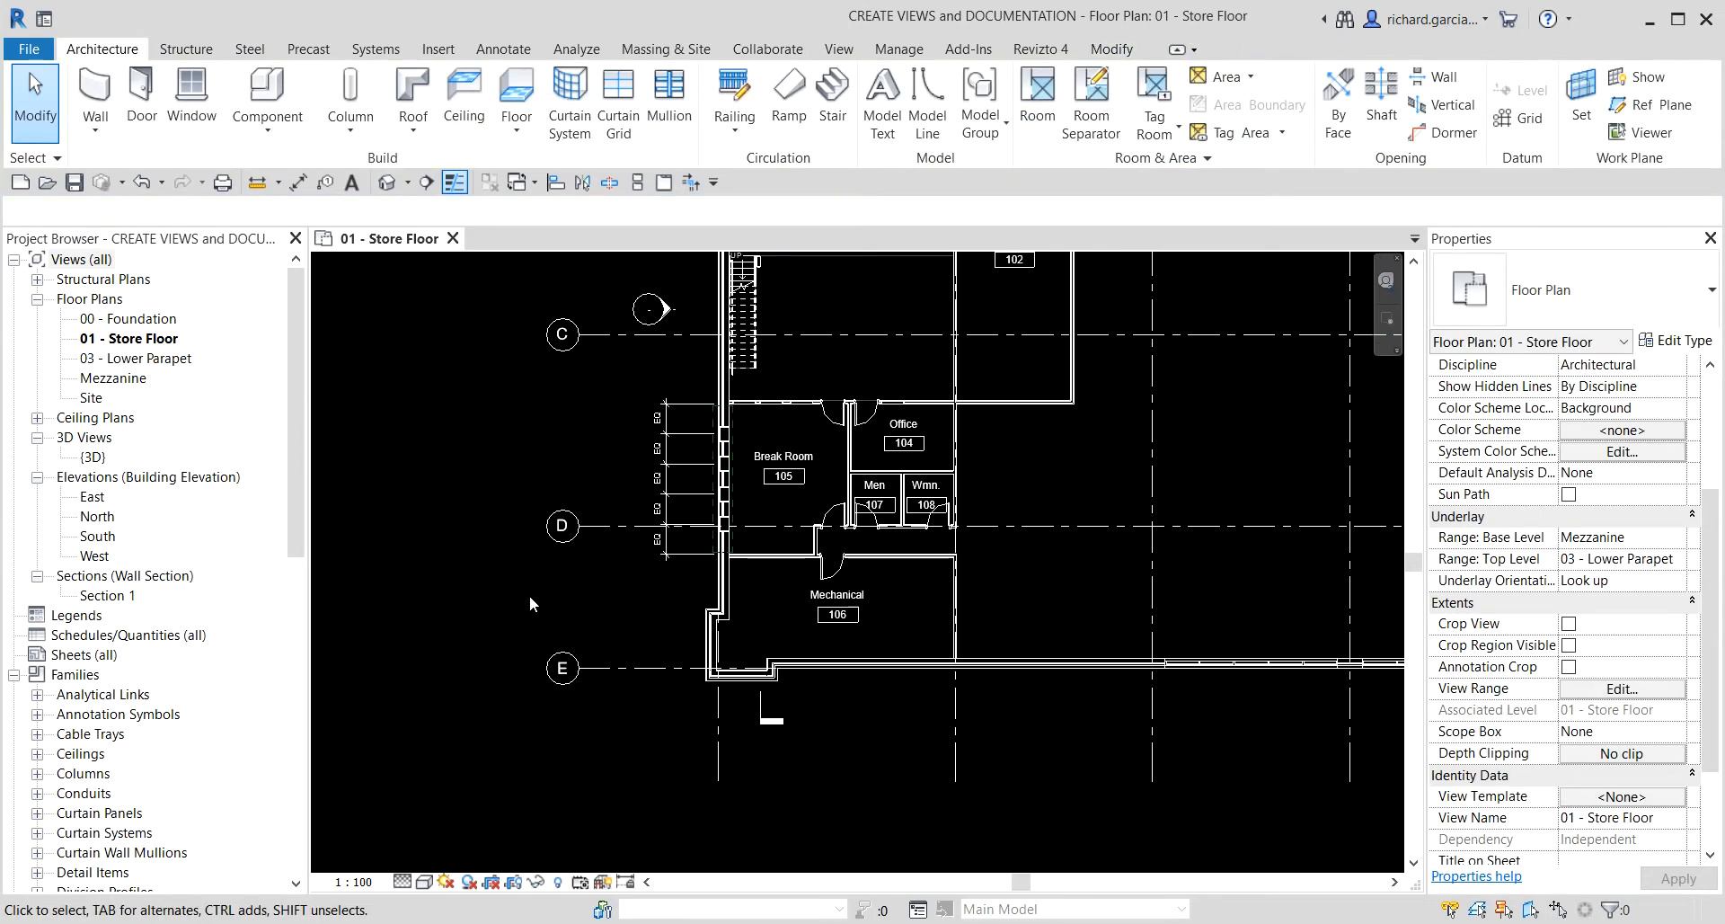
scroll(692, 471, down, 1)
middle_drag(706, 457, 766, 615)
scroll(730, 485, up, 2)
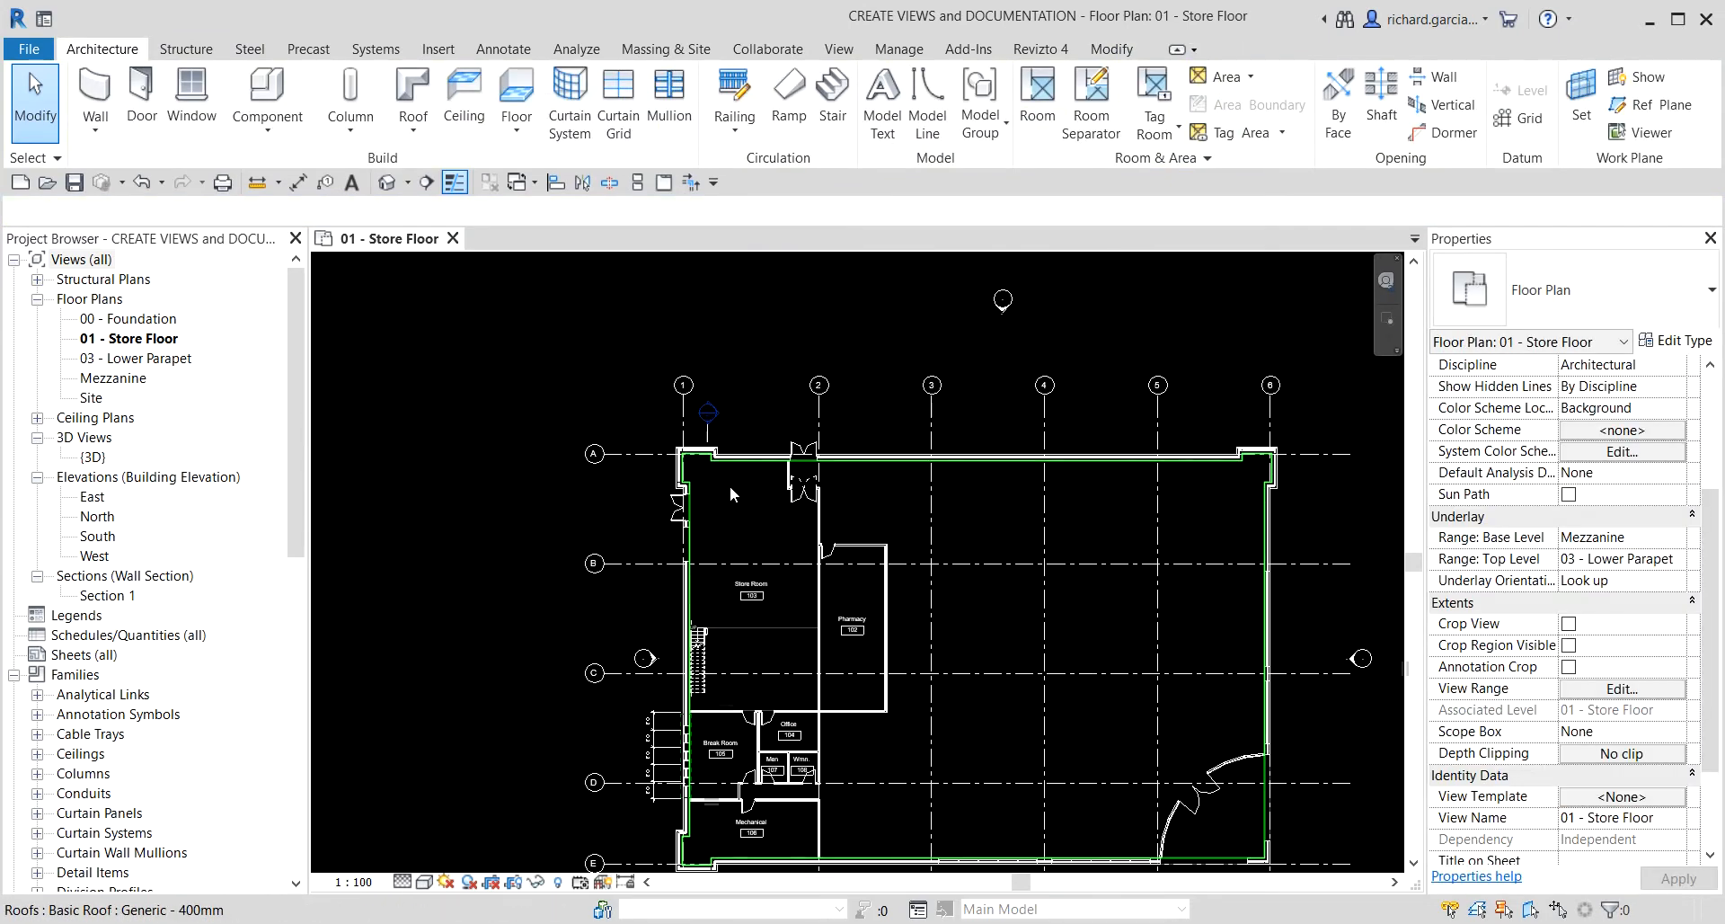
middle_drag(772, 456, 805, 351)
scroll(749, 785, up, 1)
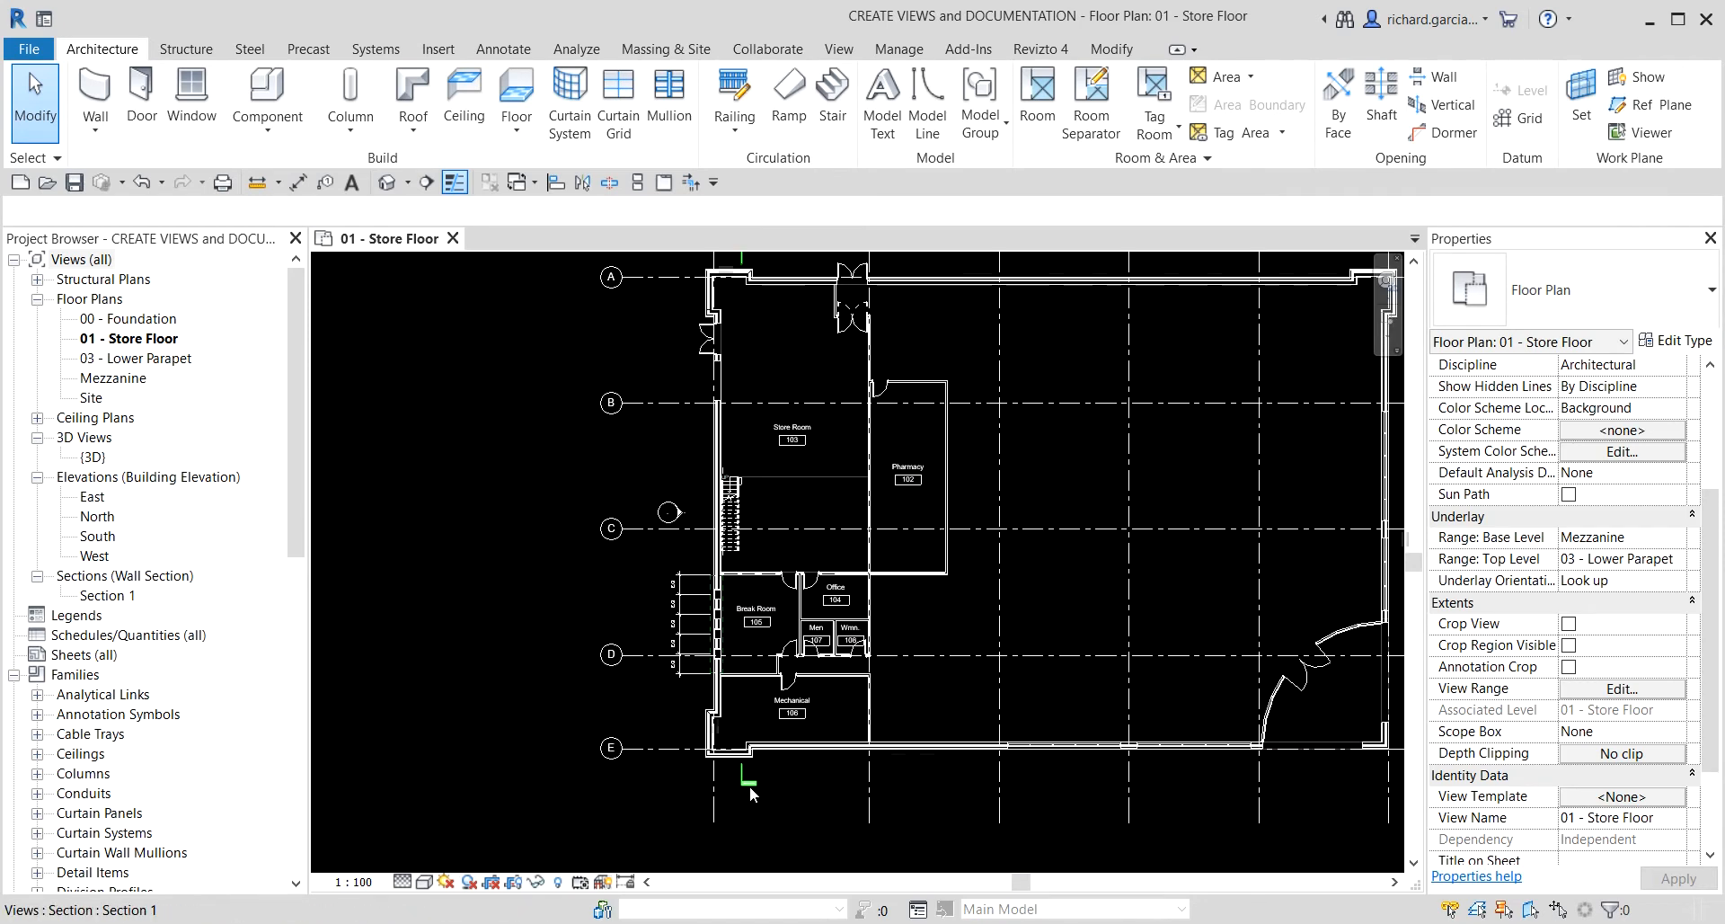
click(742, 774)
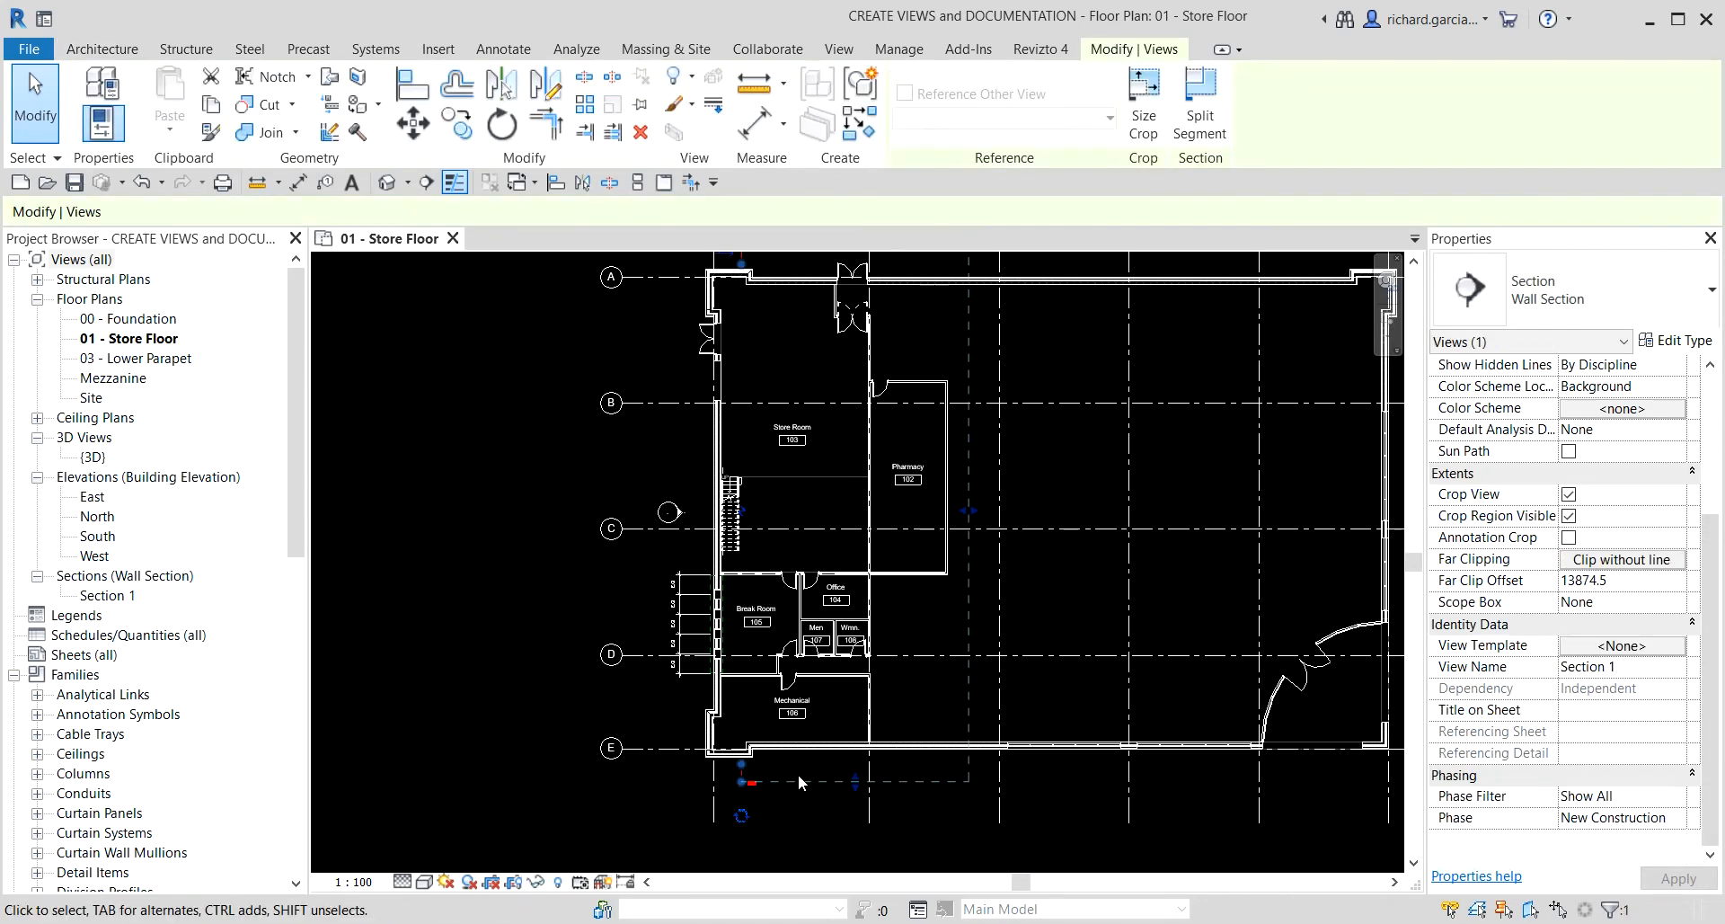
scroll(794, 765, down, 1)
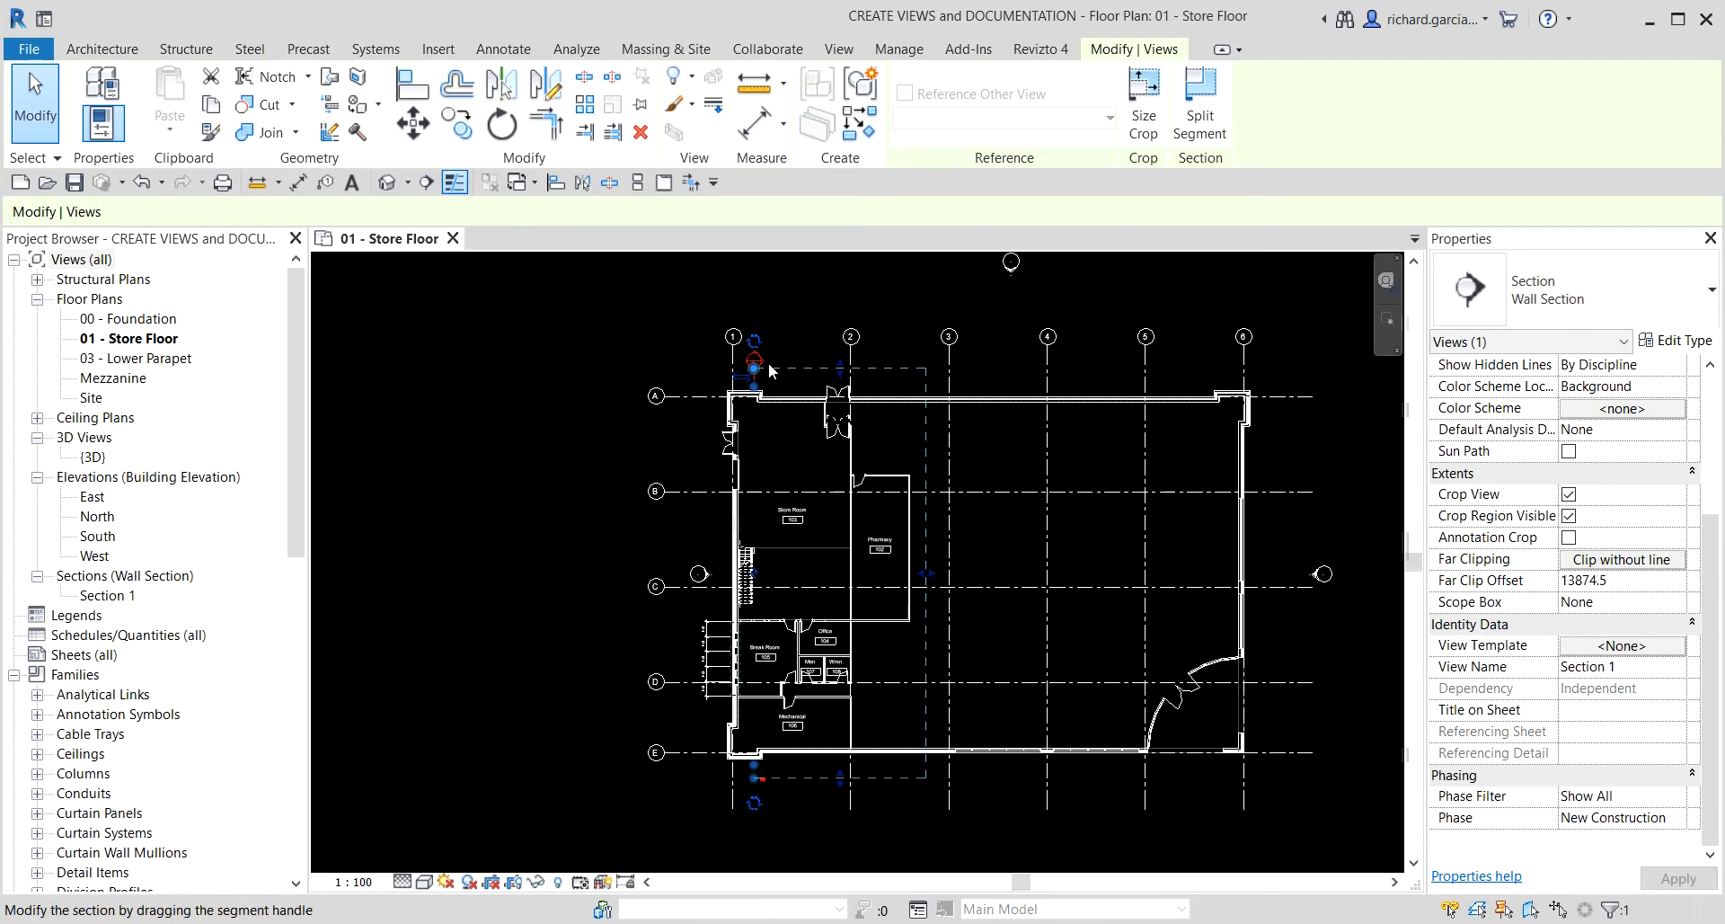
key(ctrl)
key(ctrl)
scroll(755, 791, up, 4)
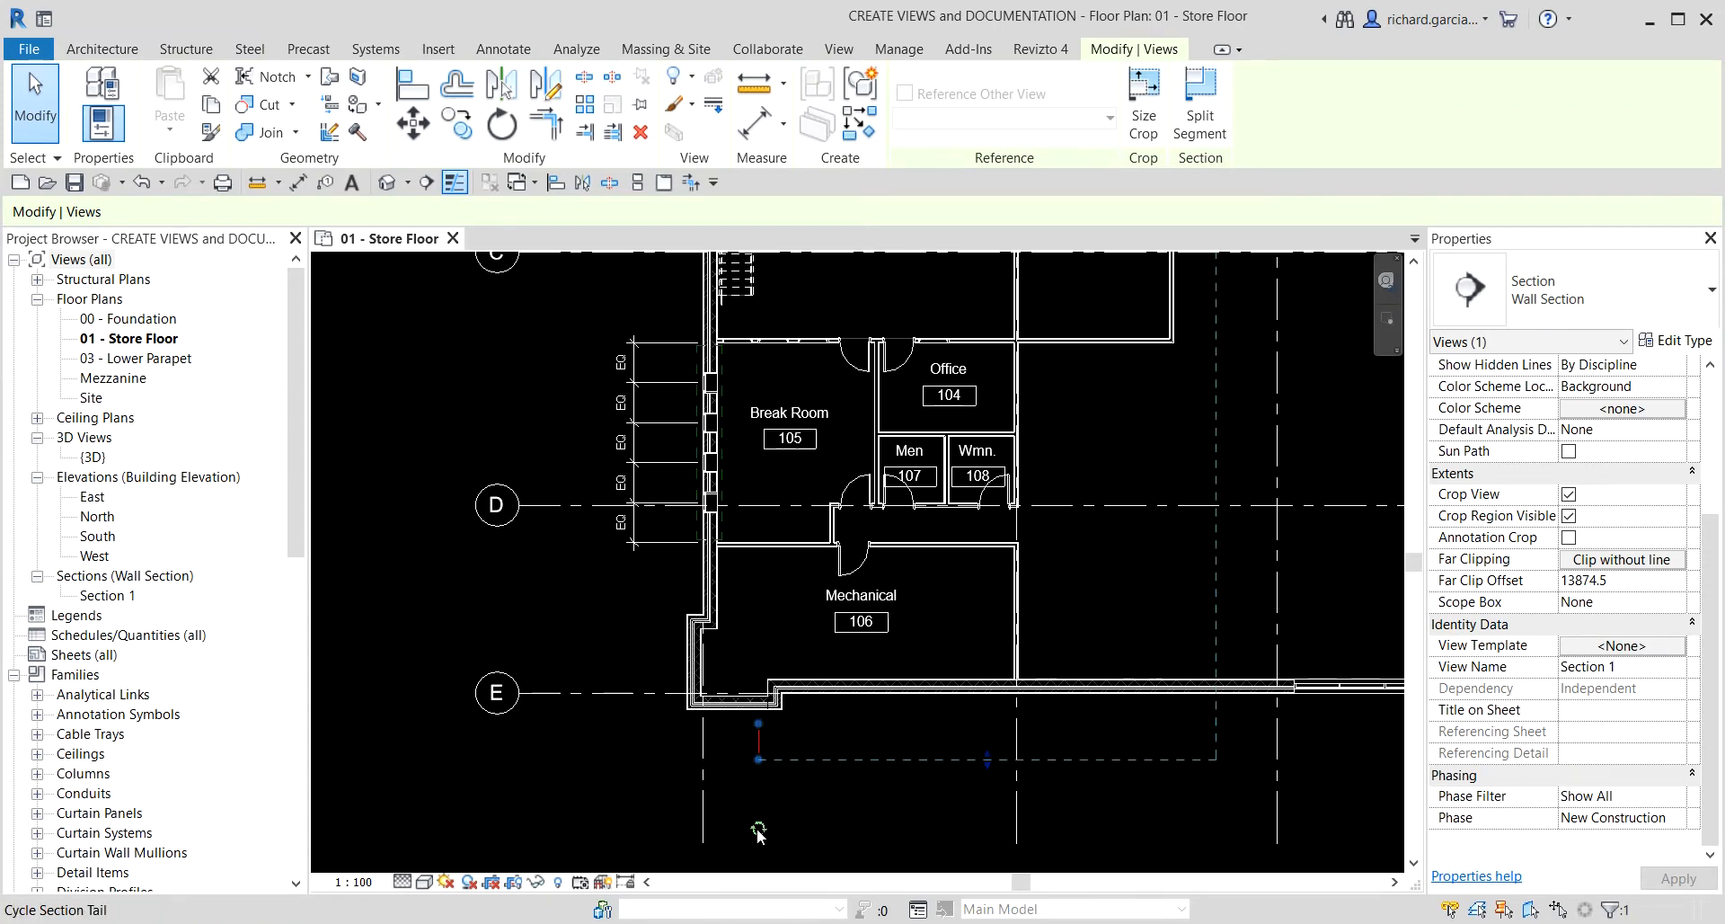
click(758, 830)
click(759, 828)
scroll(582, 776, down, 3)
click(582, 777)
scroll(502, 771, down, 3)
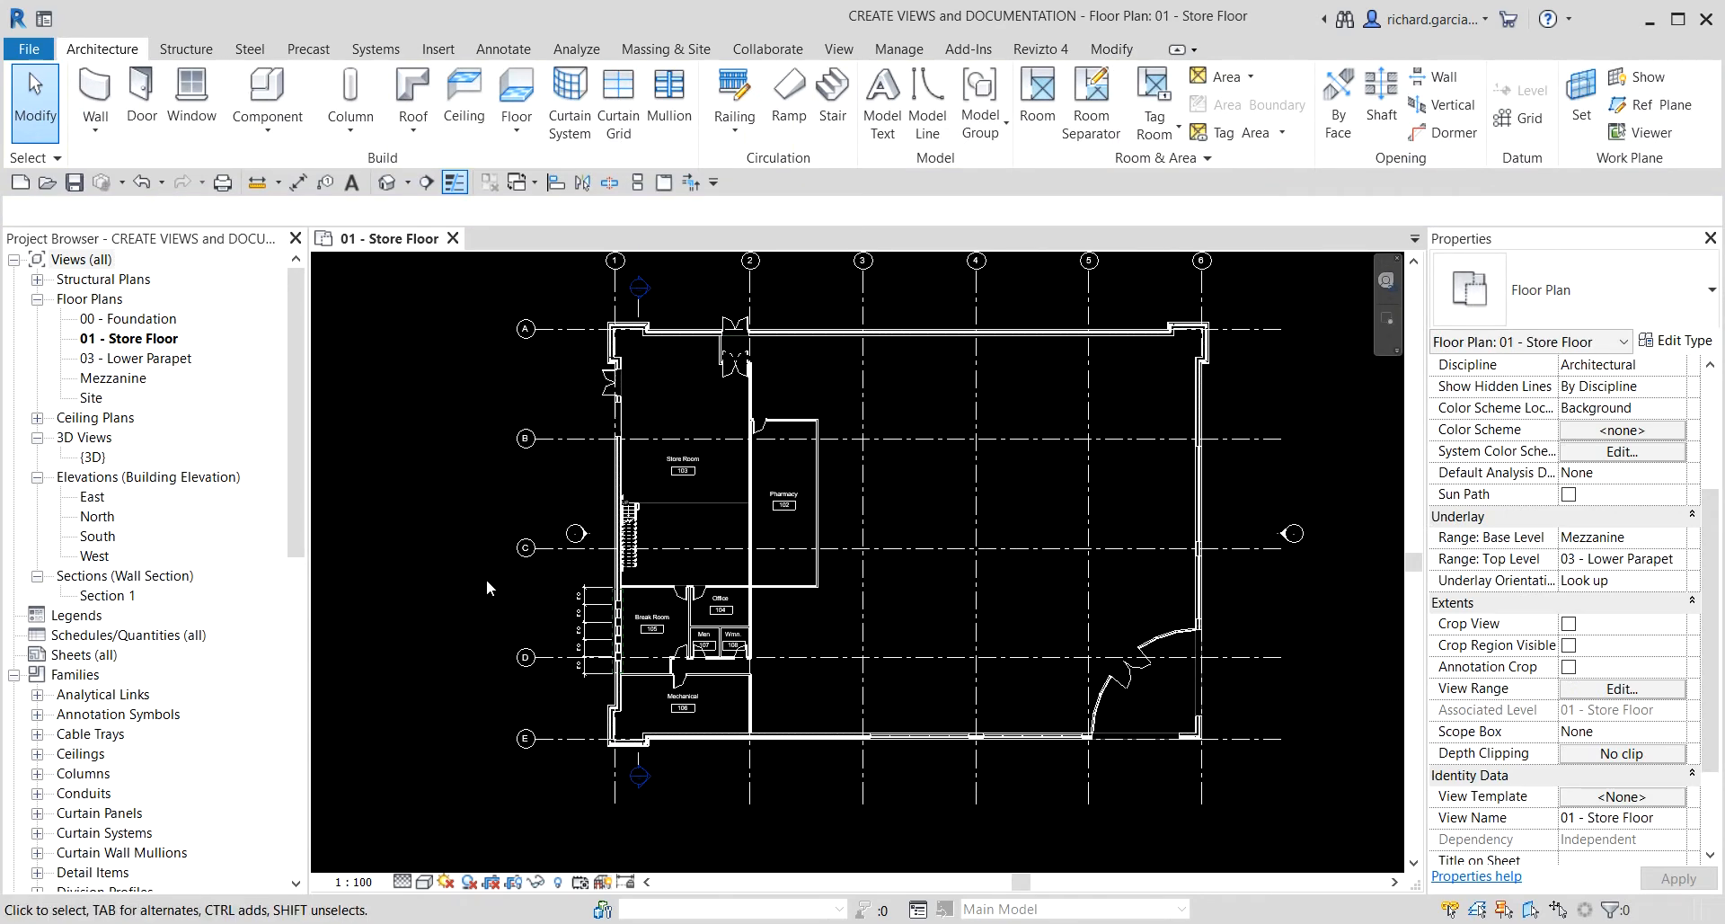
- Flip the section's viewing direction away from the building, then flip it back toward the interior
scroll(649, 292, up, 1)
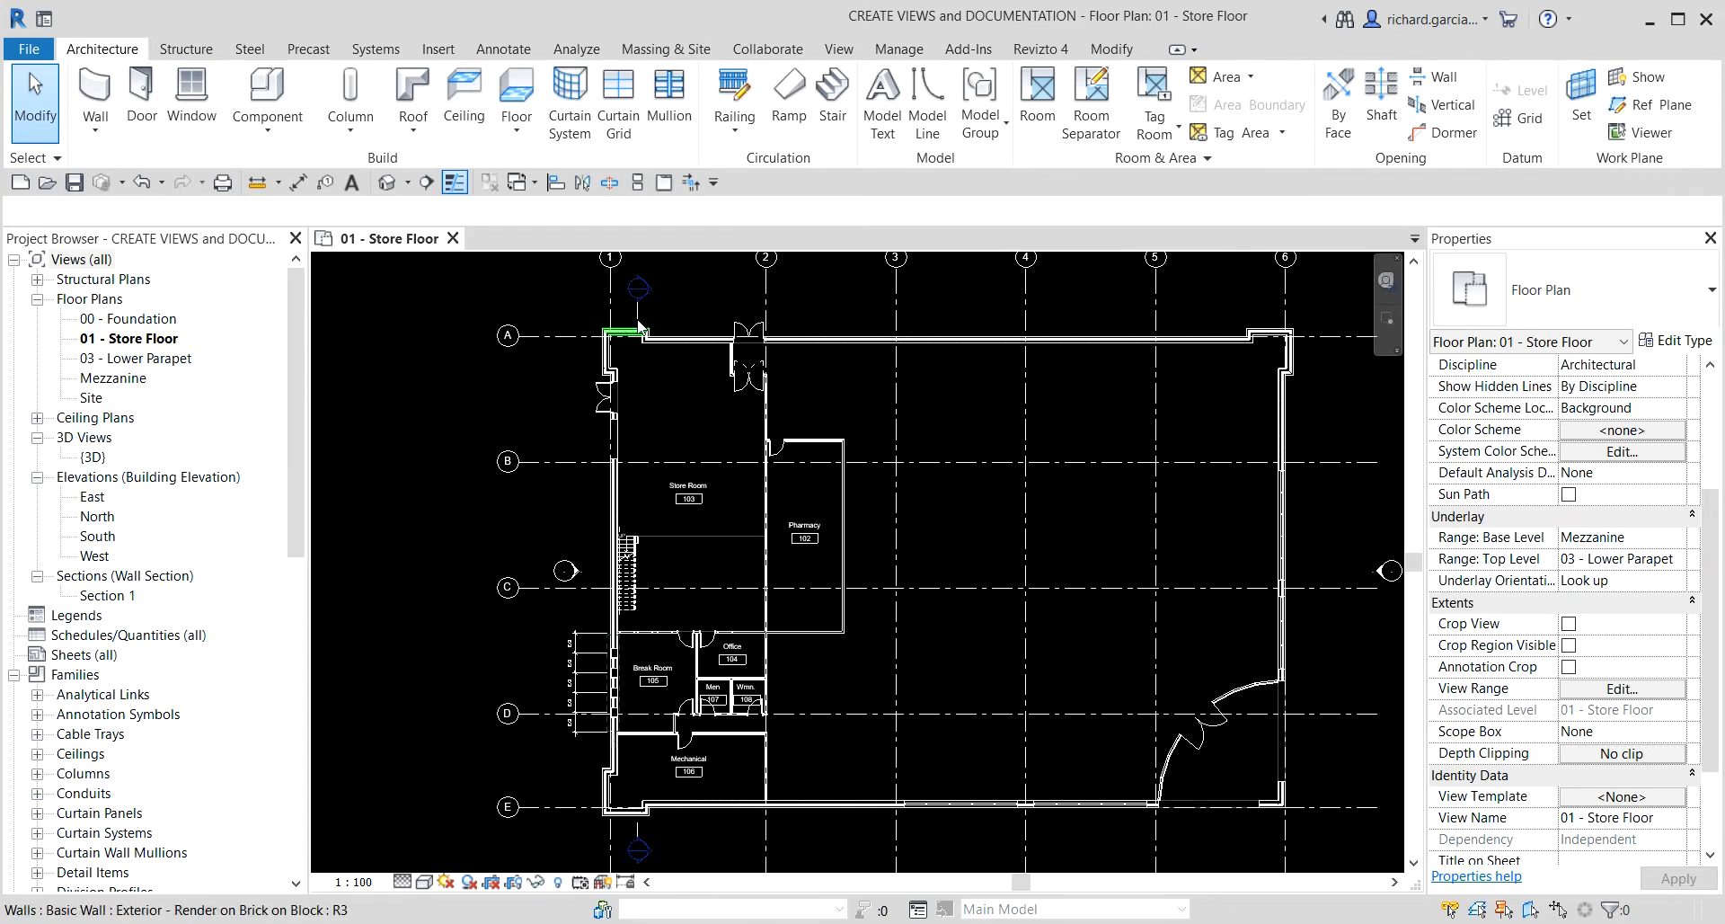
click(641, 323)
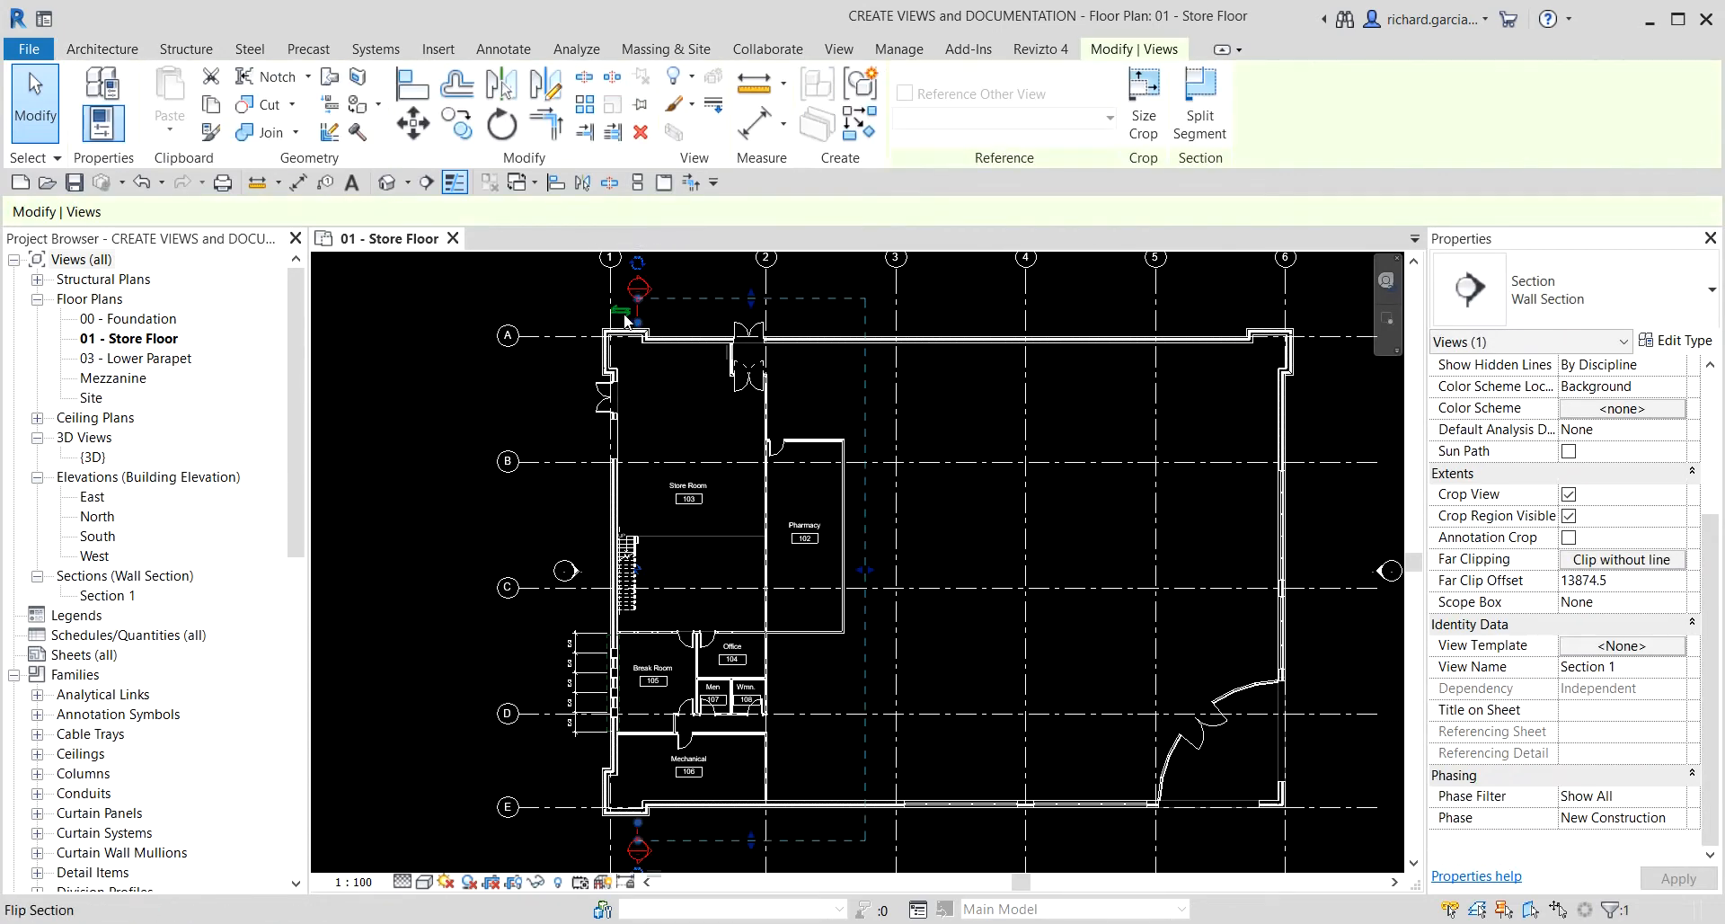
click(625, 316)
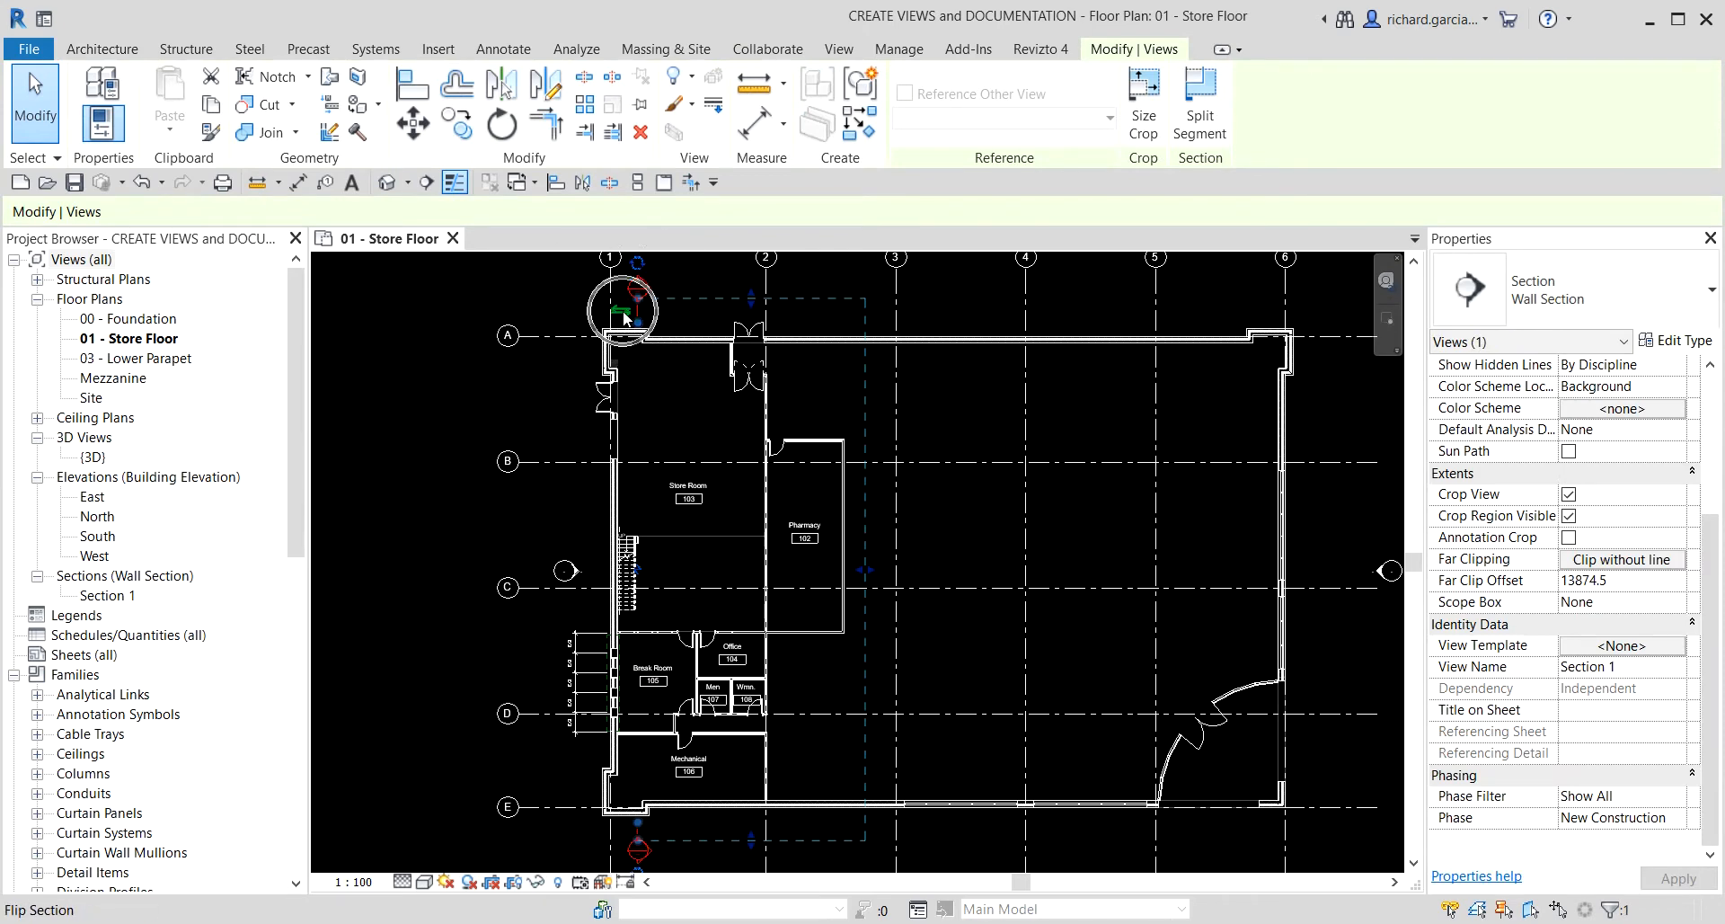
click(624, 316)
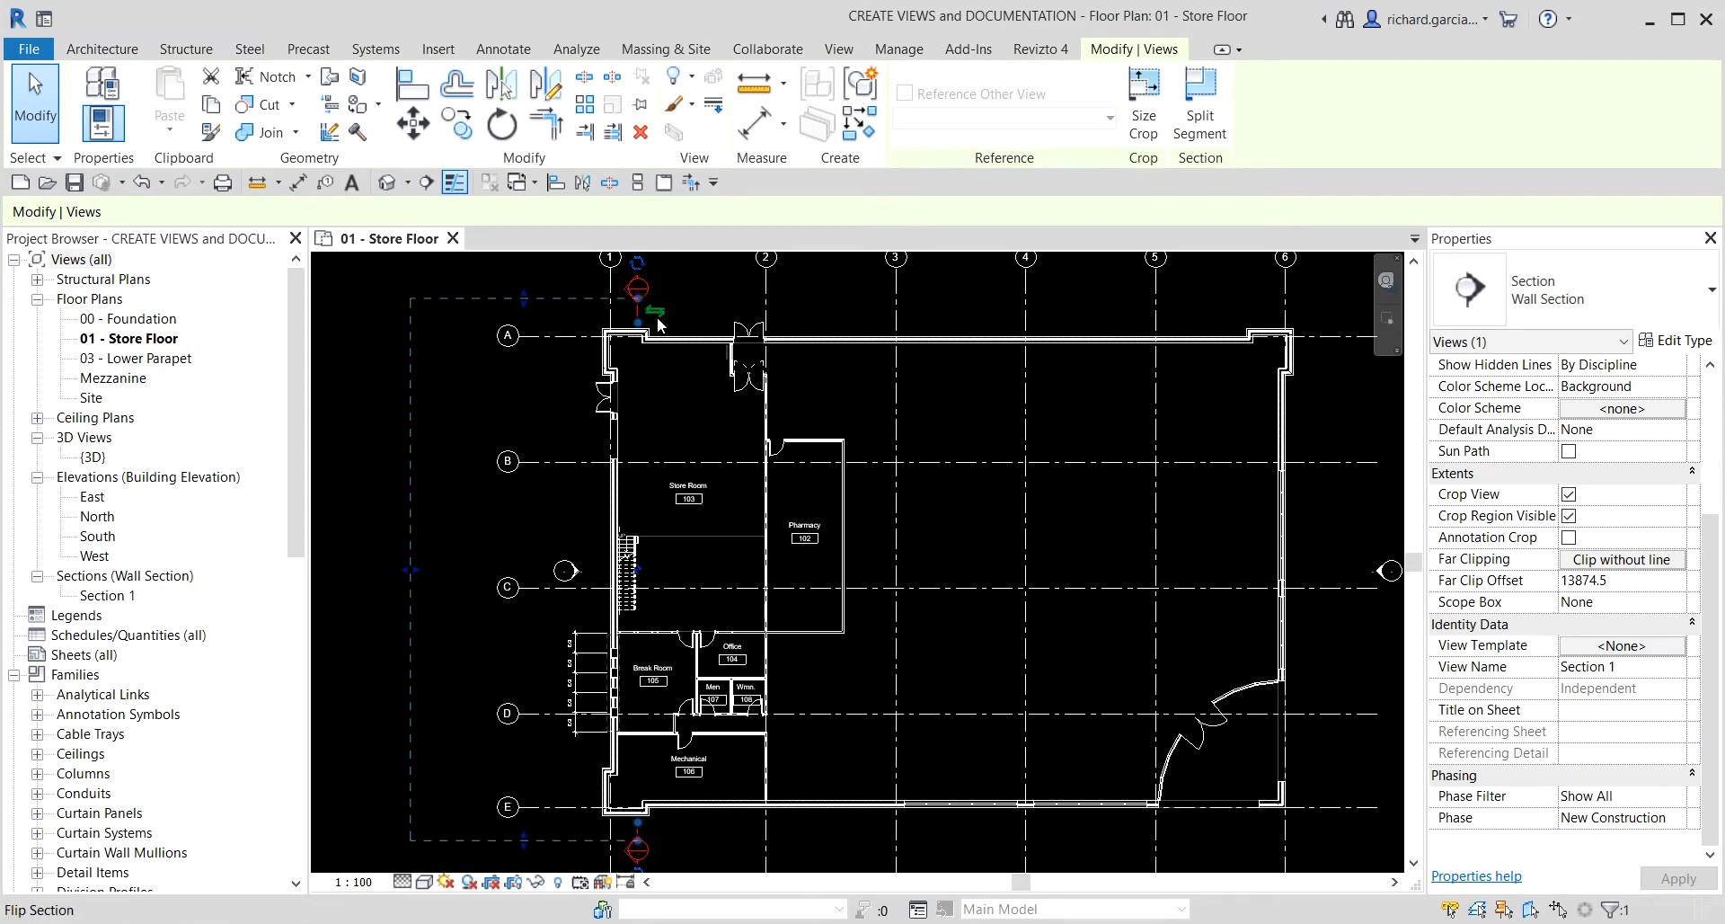
click(659, 314)
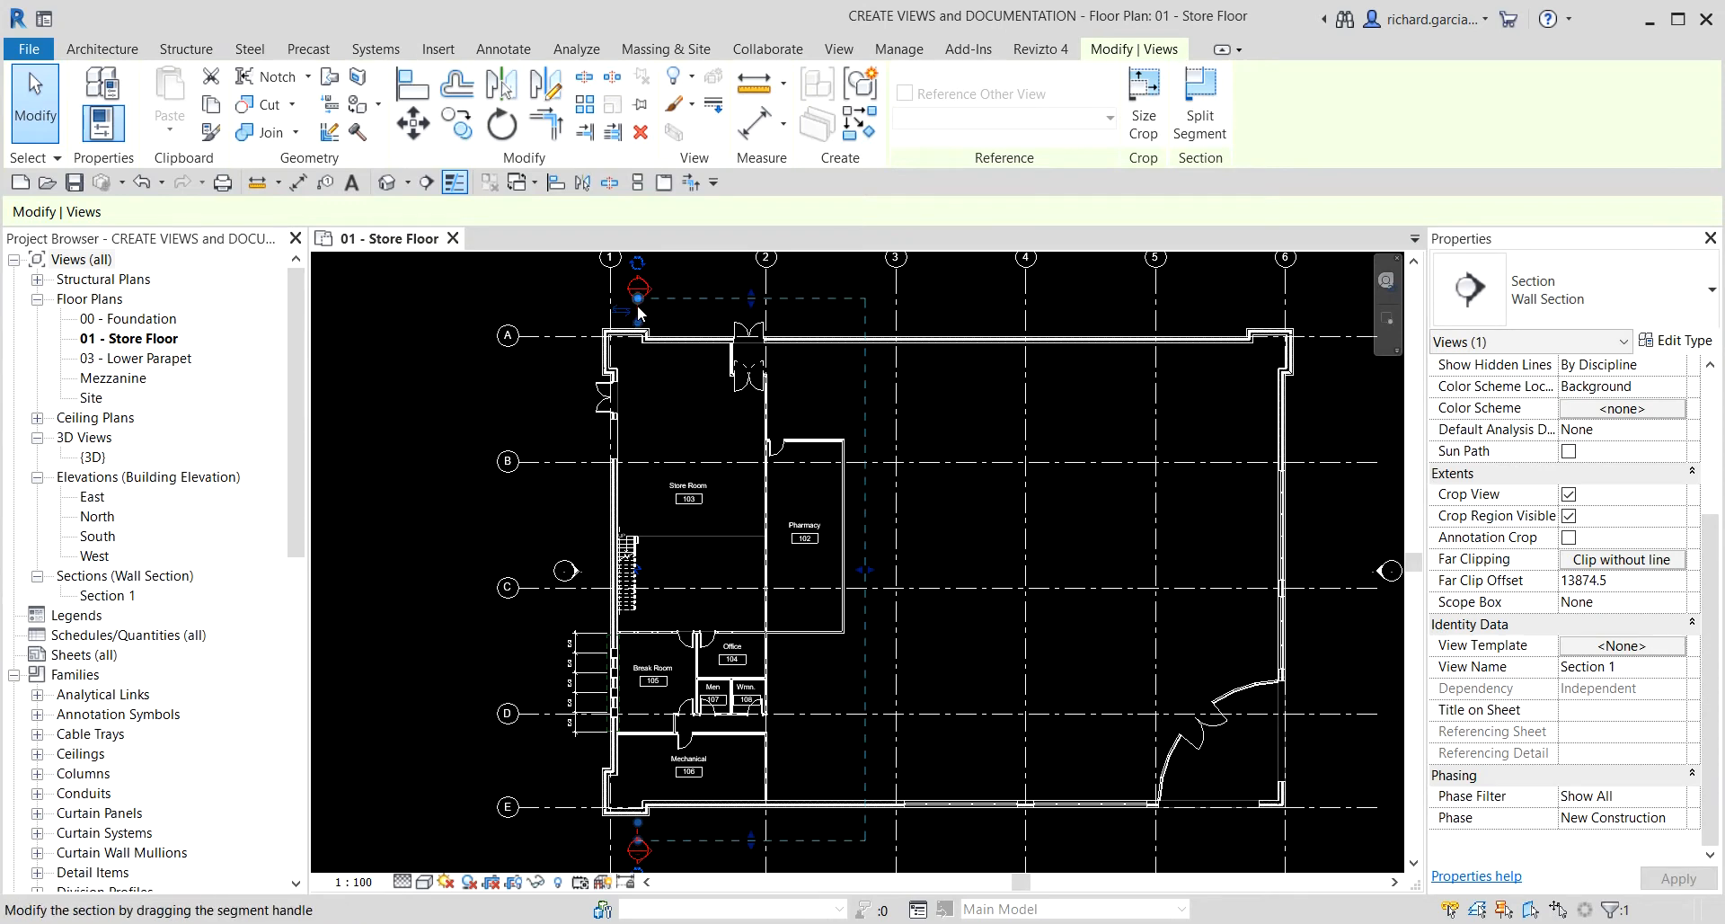
- Deselect the section mark, open the Section 1 view from the list of wall sections, and close it again
click(621, 312)
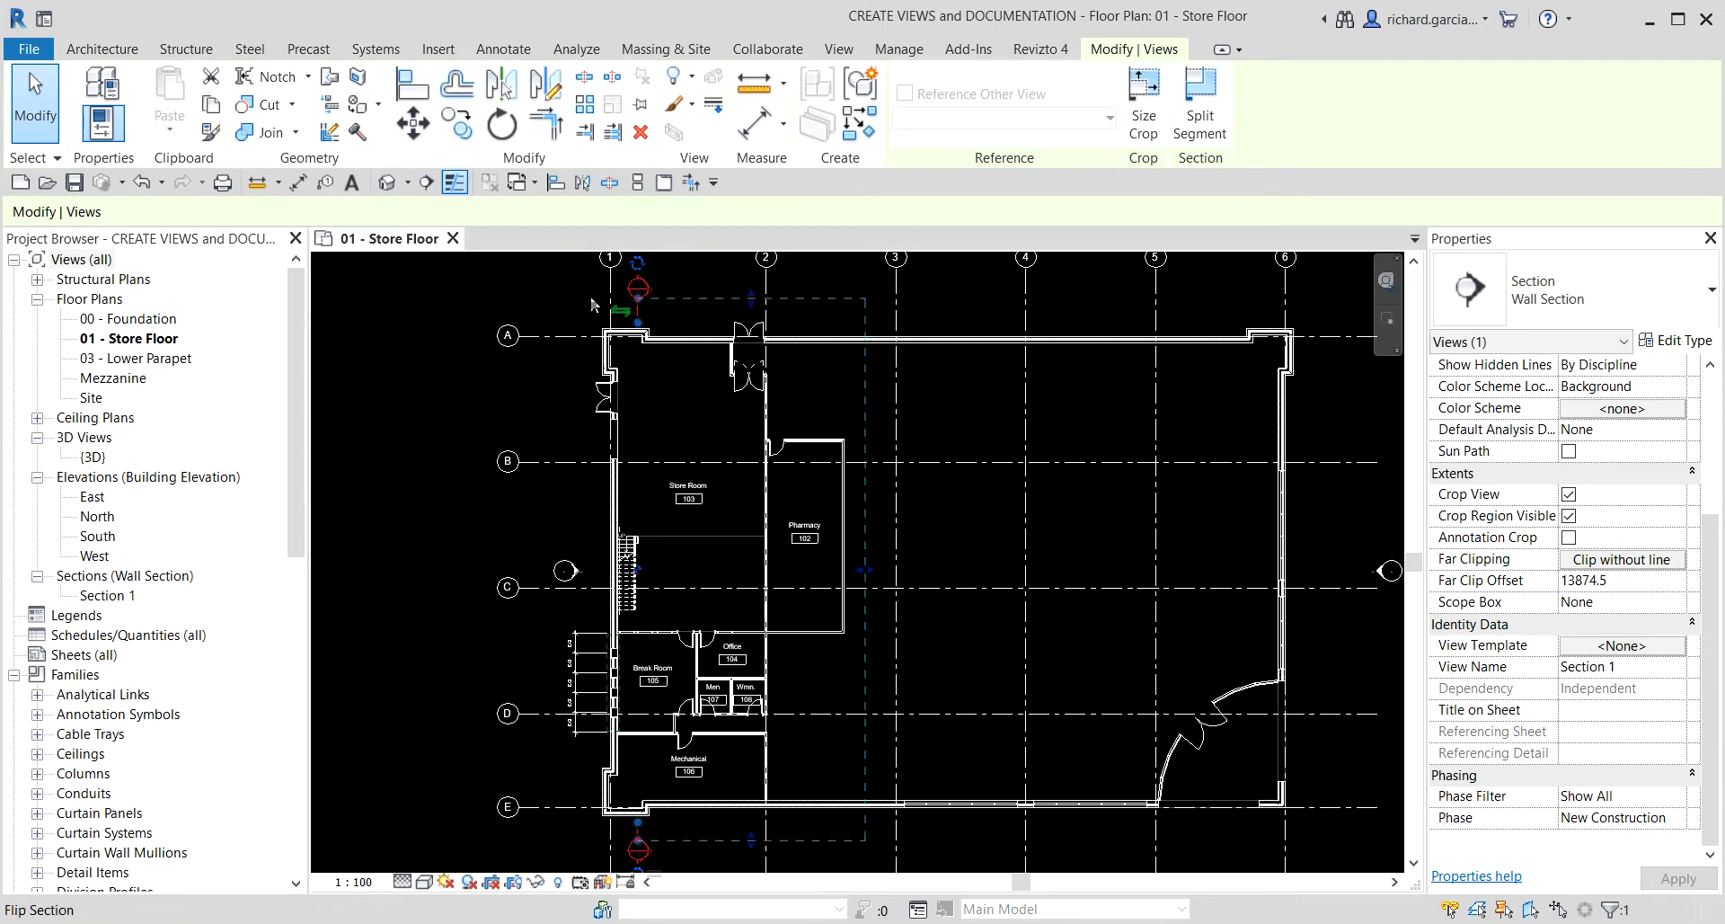
click(561, 289)
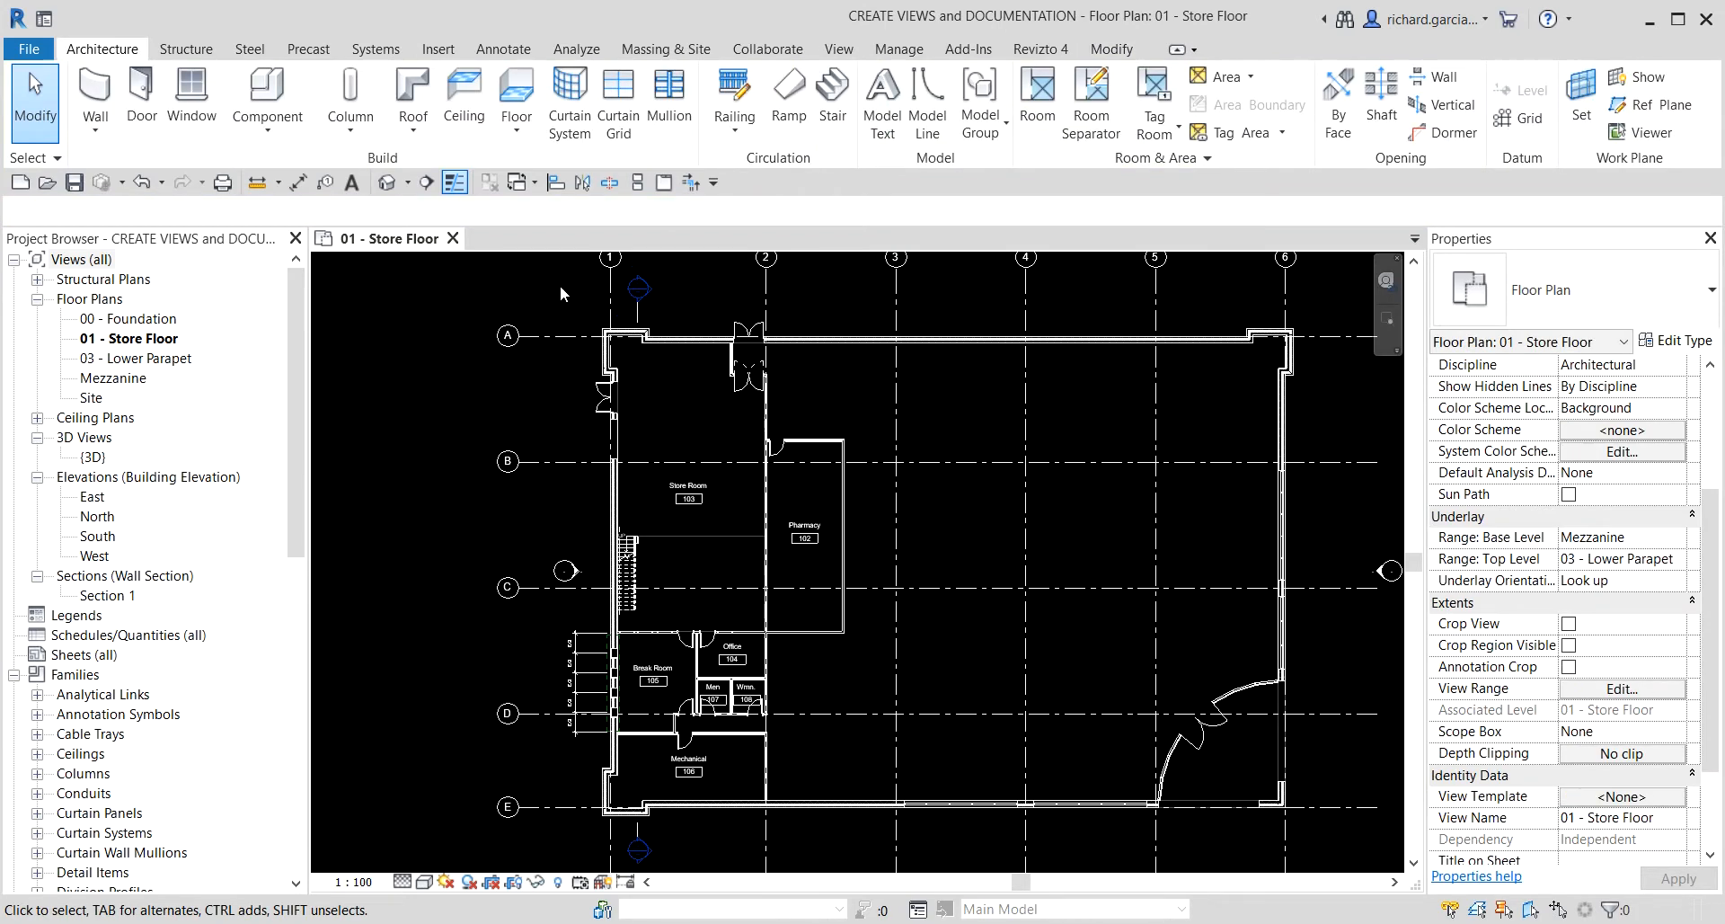
double_click(106, 596)
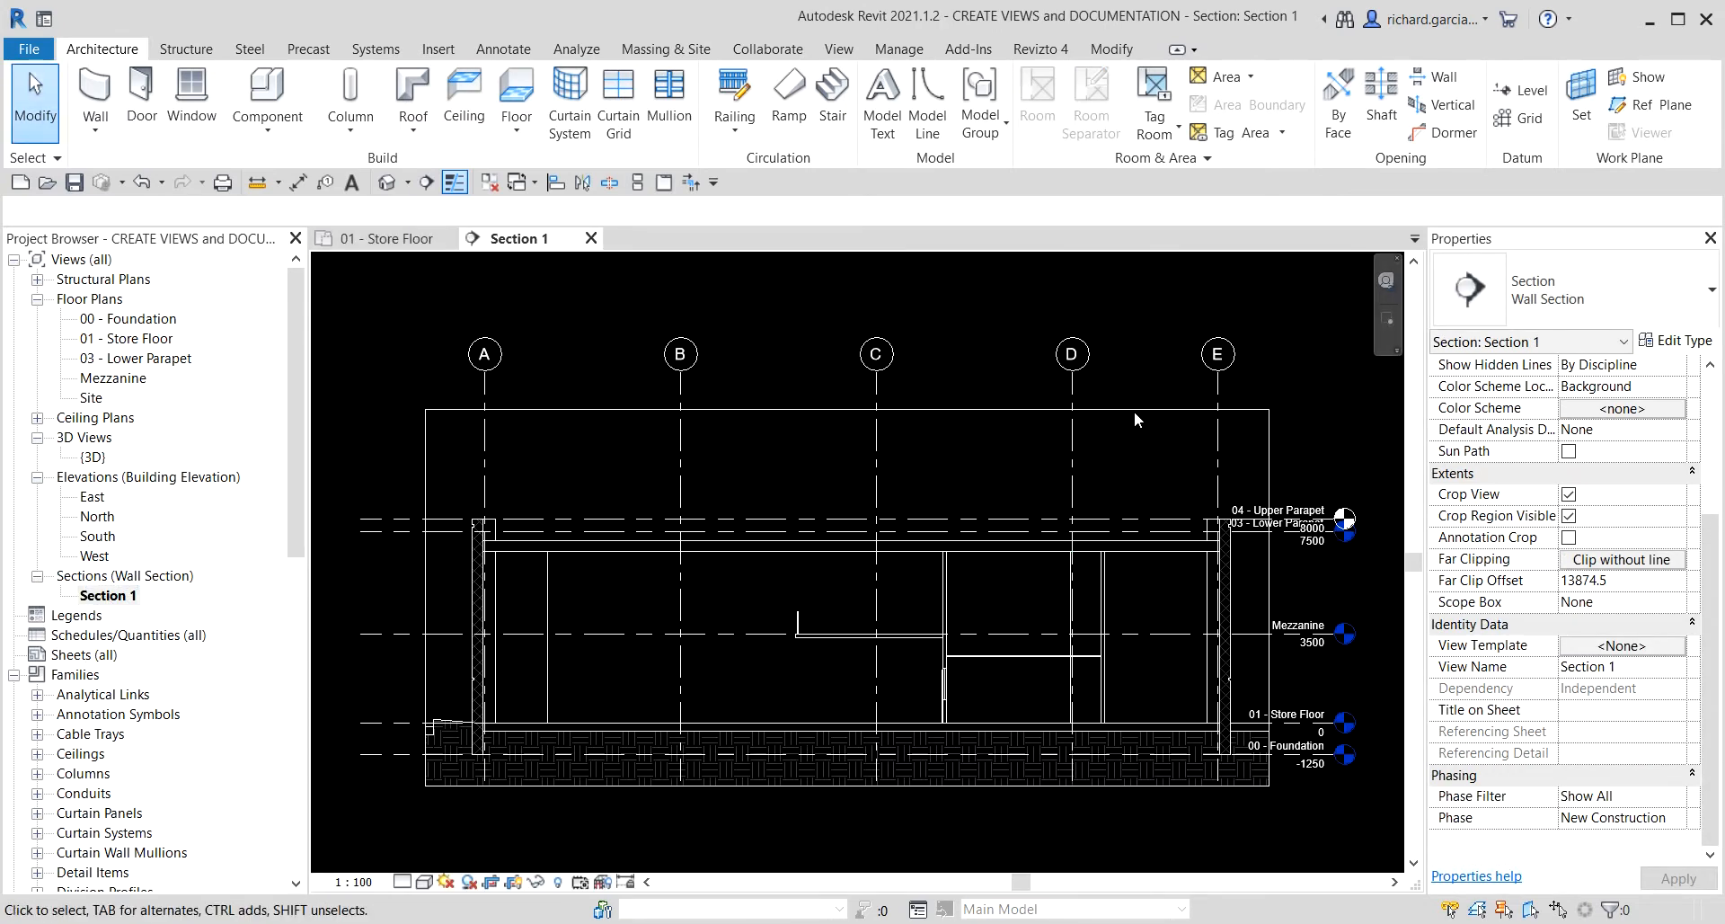
click(590, 238)
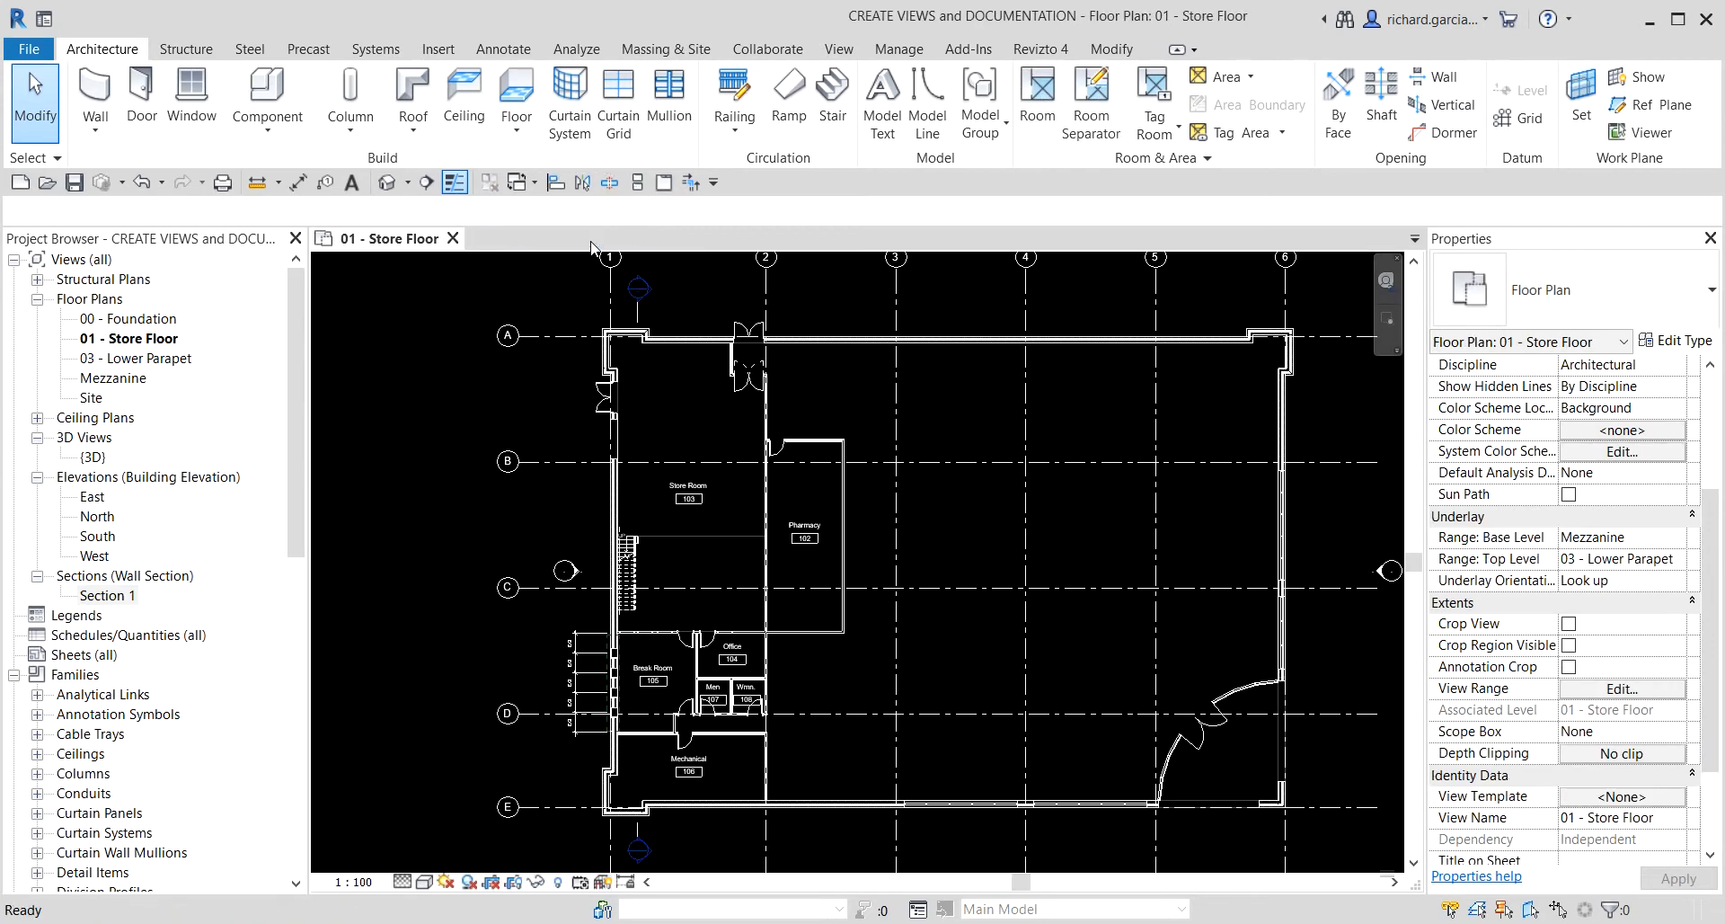
- Open the section view directly from its head symbol above grid A, and close it again
scroll(661, 299, up, 4)
middle_drag(640, 271, 611, 382)
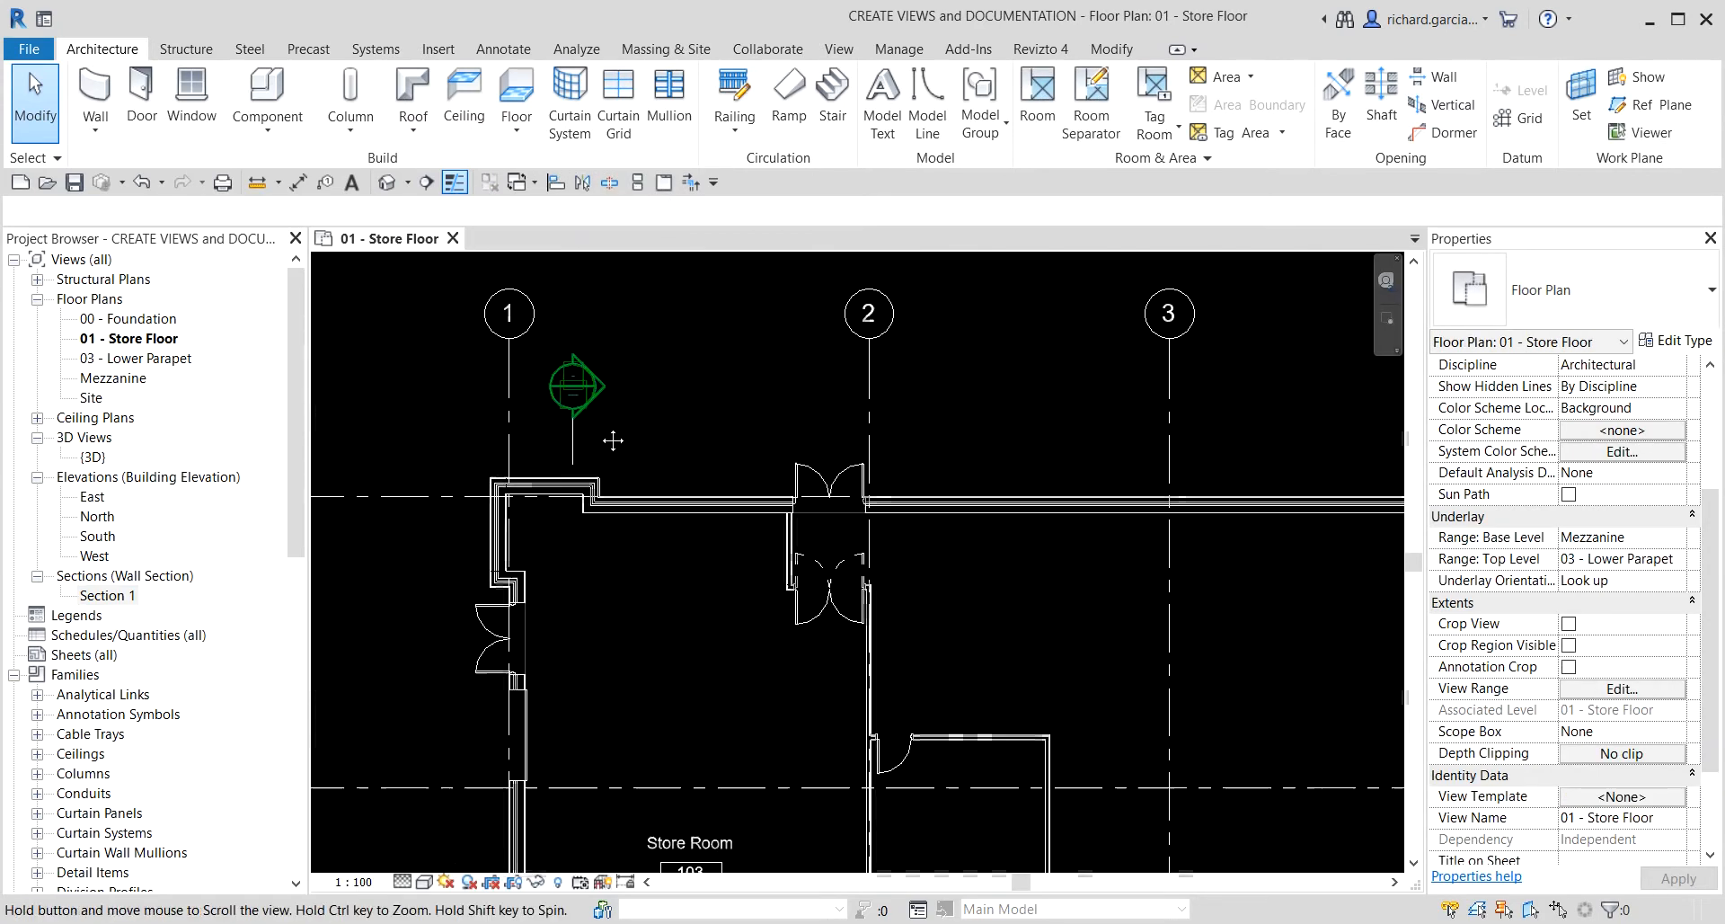
scroll(611, 381, up, 3)
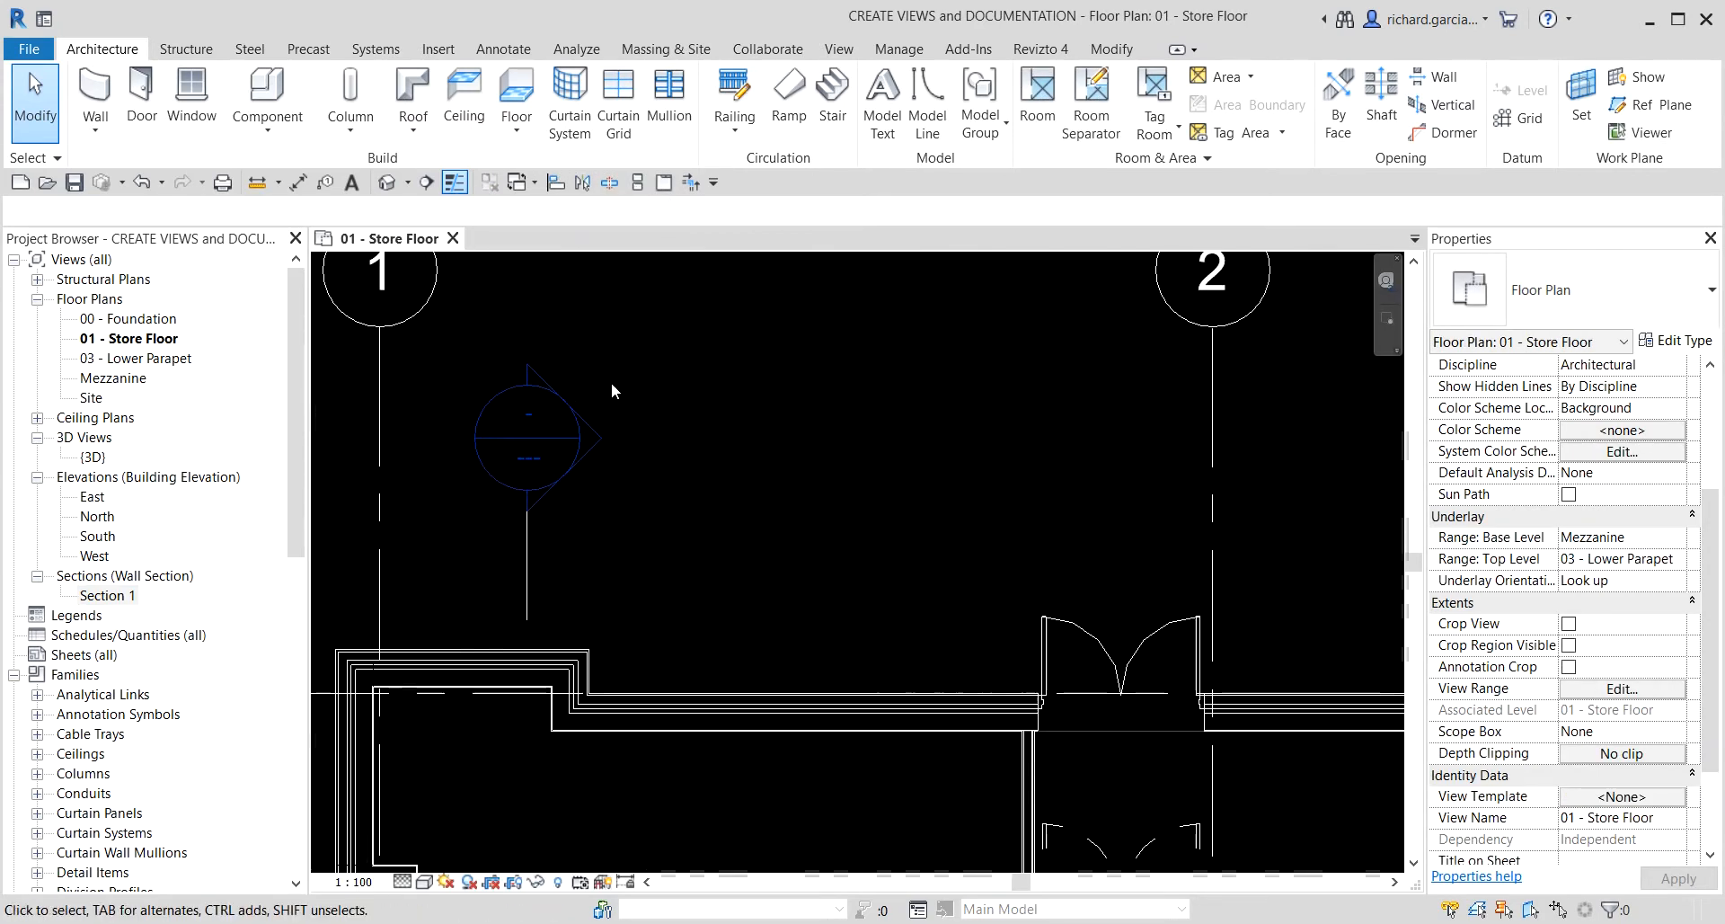
double_click(605, 438)
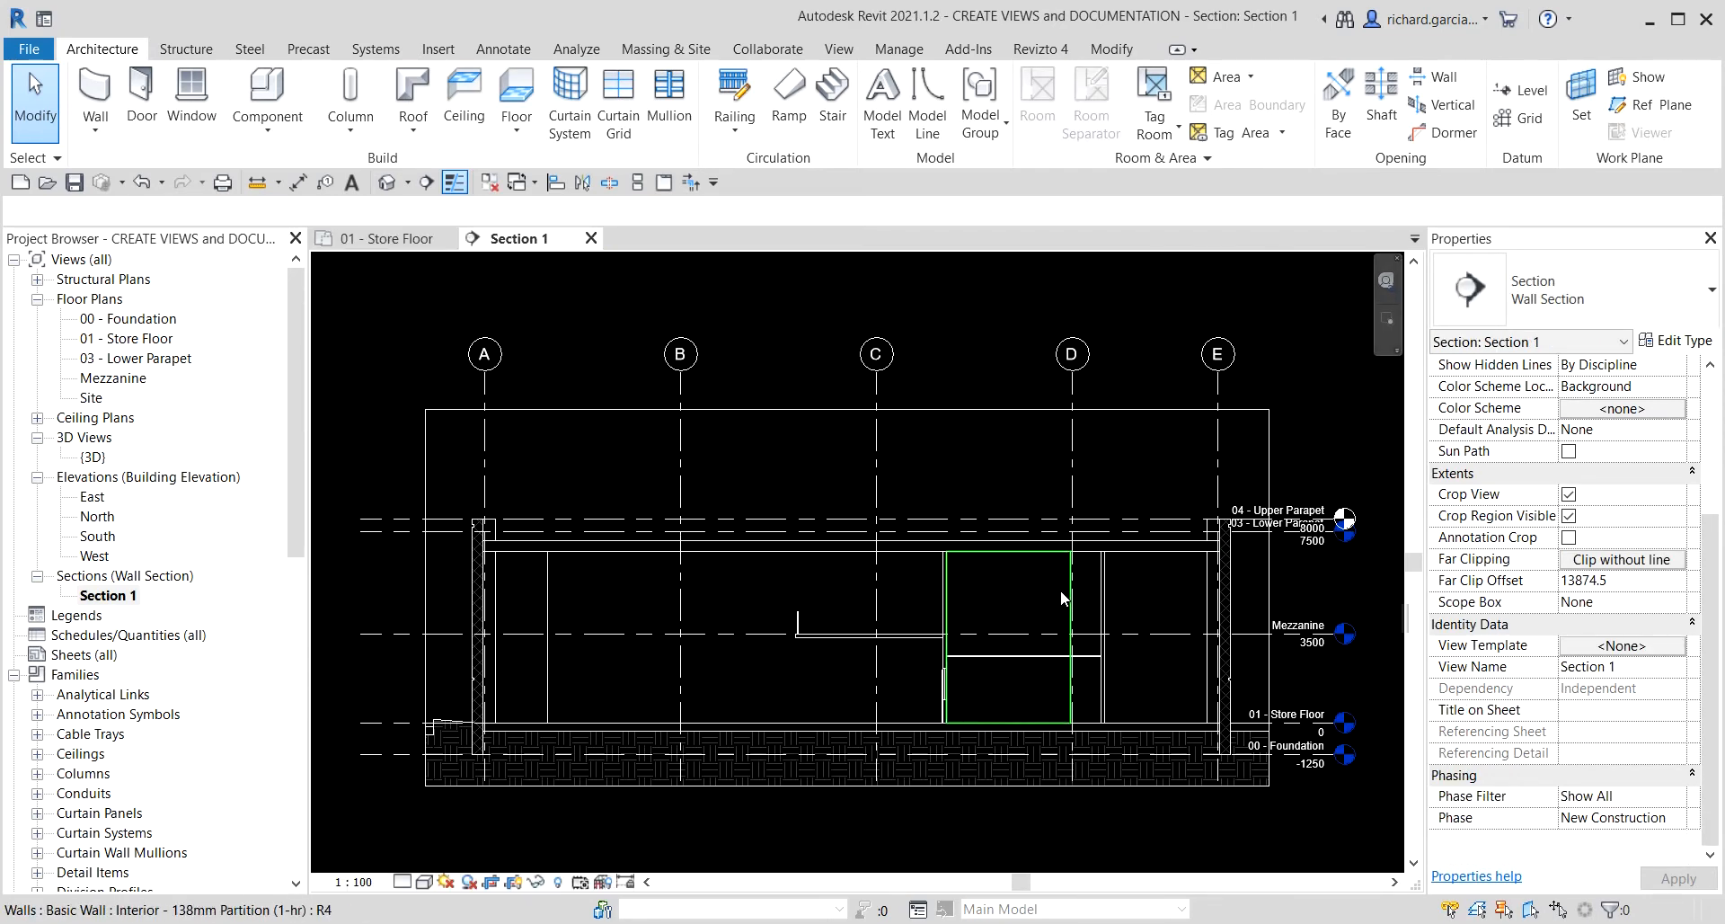
click(591, 237)
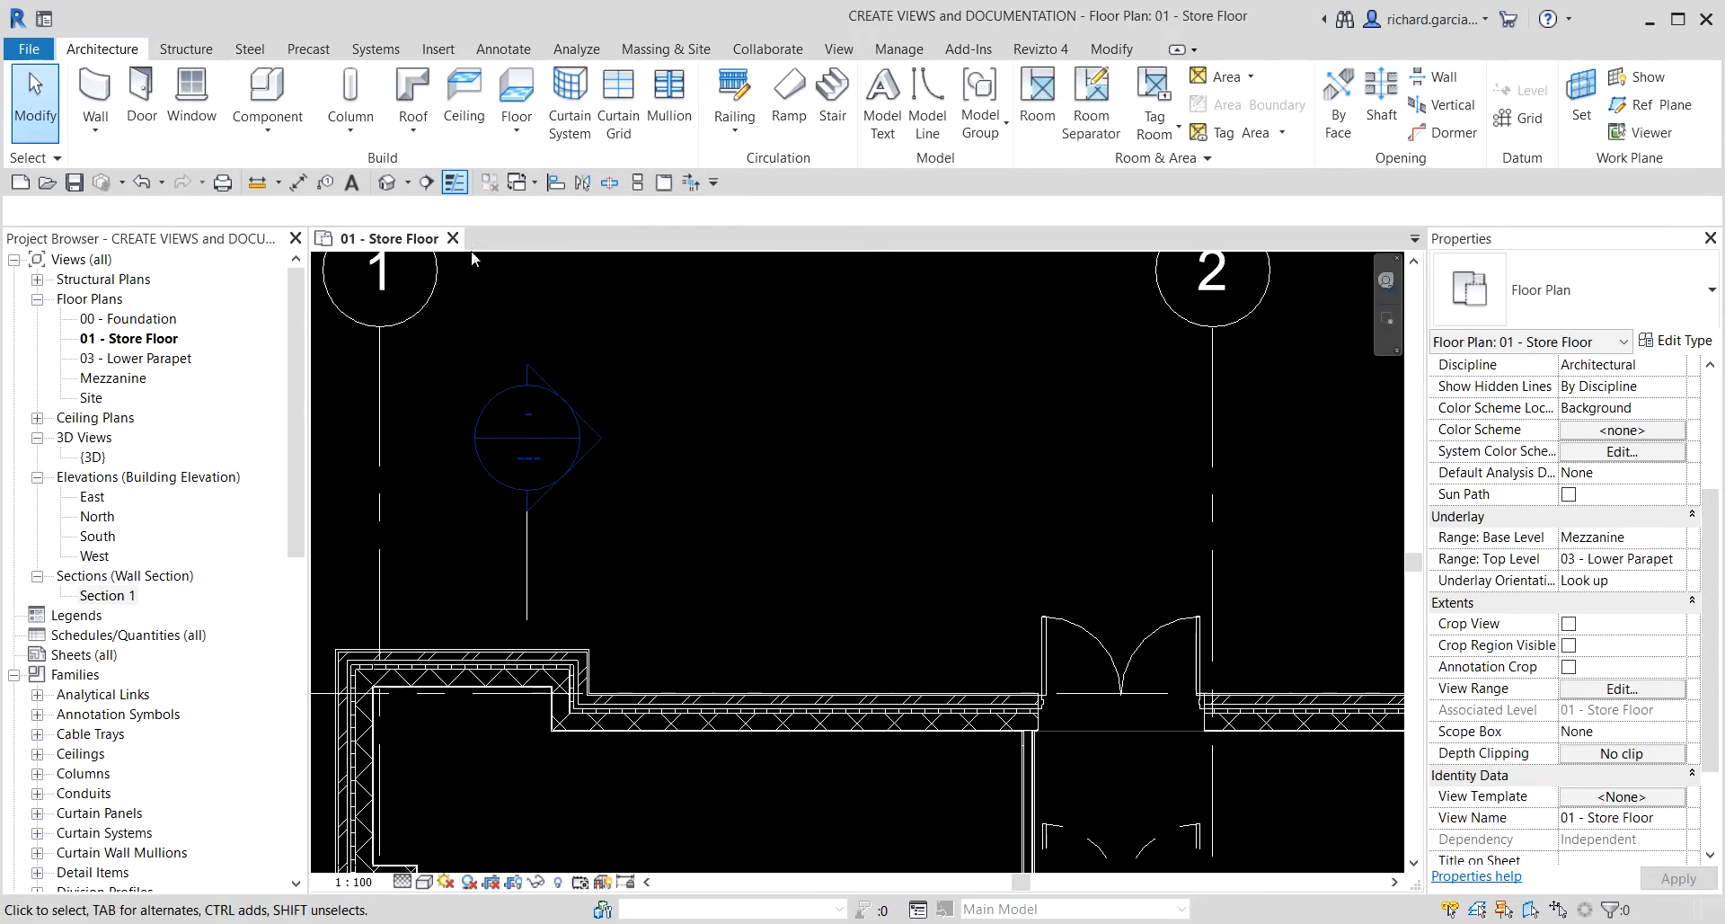
- Go to the section view from the short section line above grid A, and close it again
scroll(751, 503, down, 2)
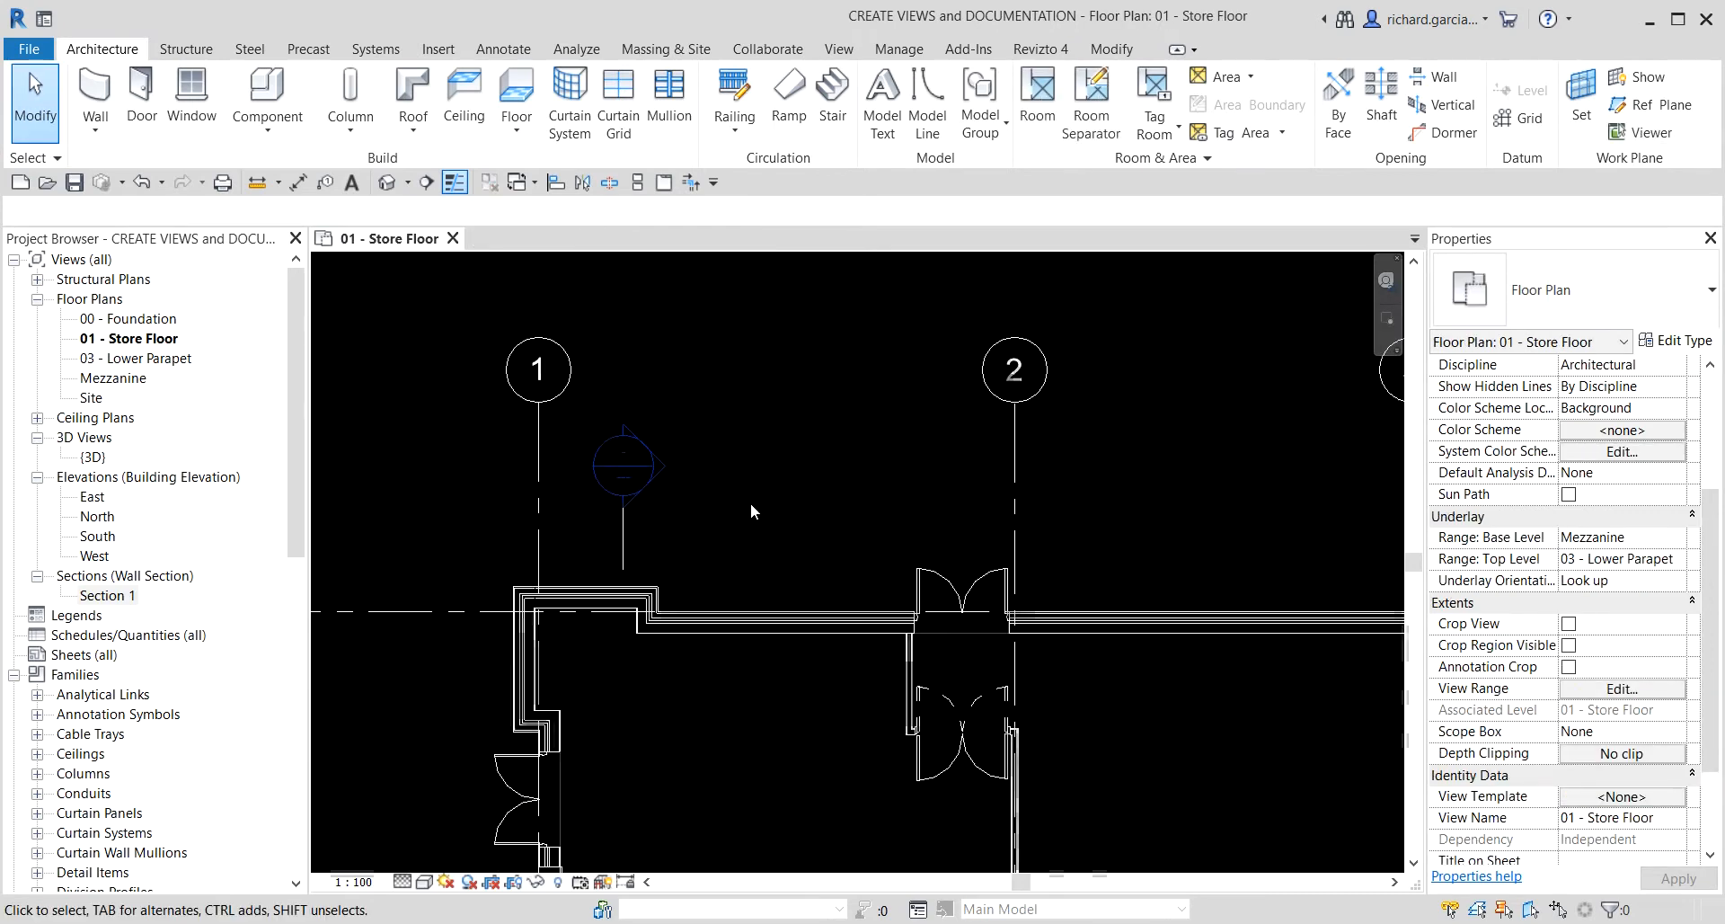
click(628, 545)
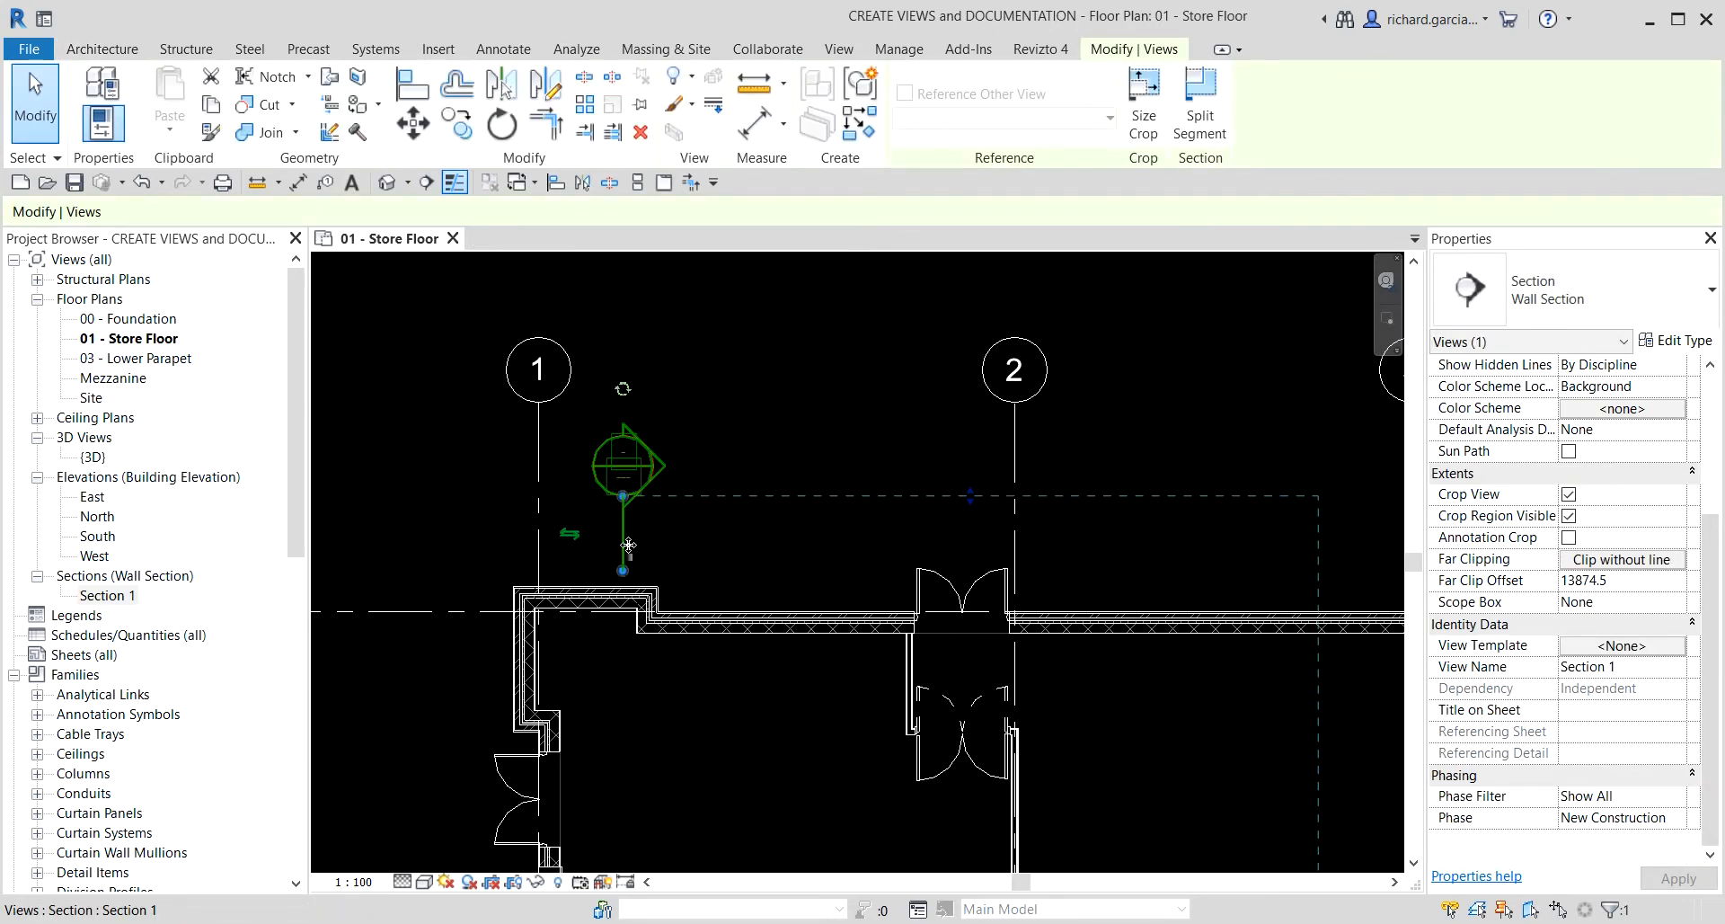
right_click(629, 547)
click(691, 159)
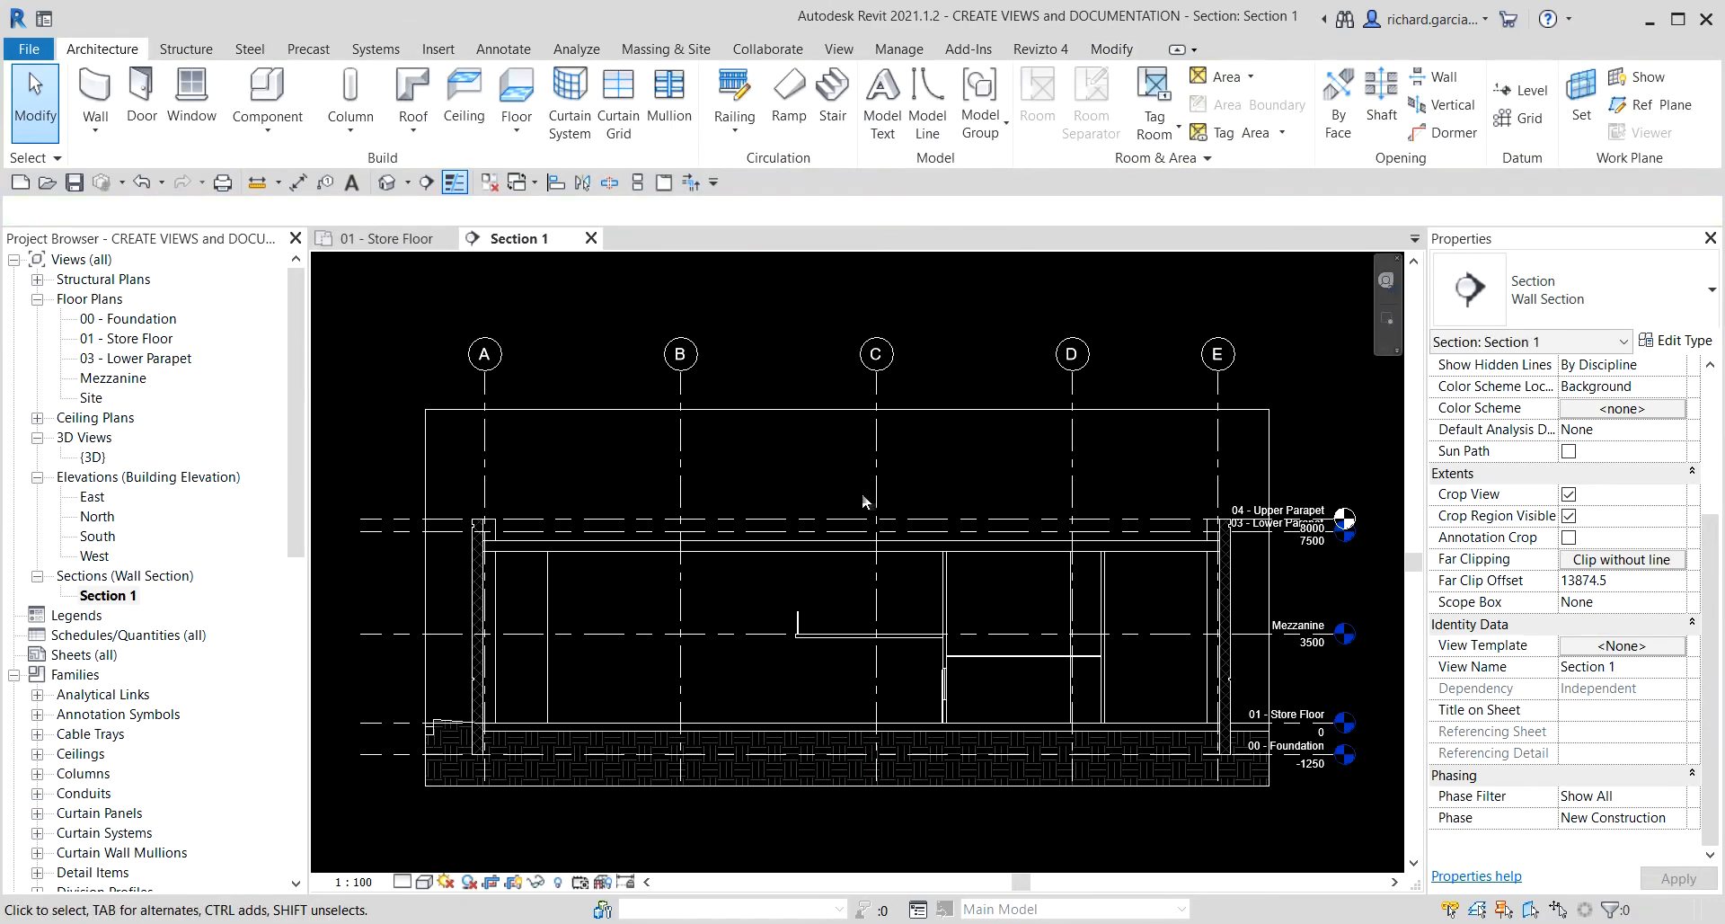
click(591, 238)
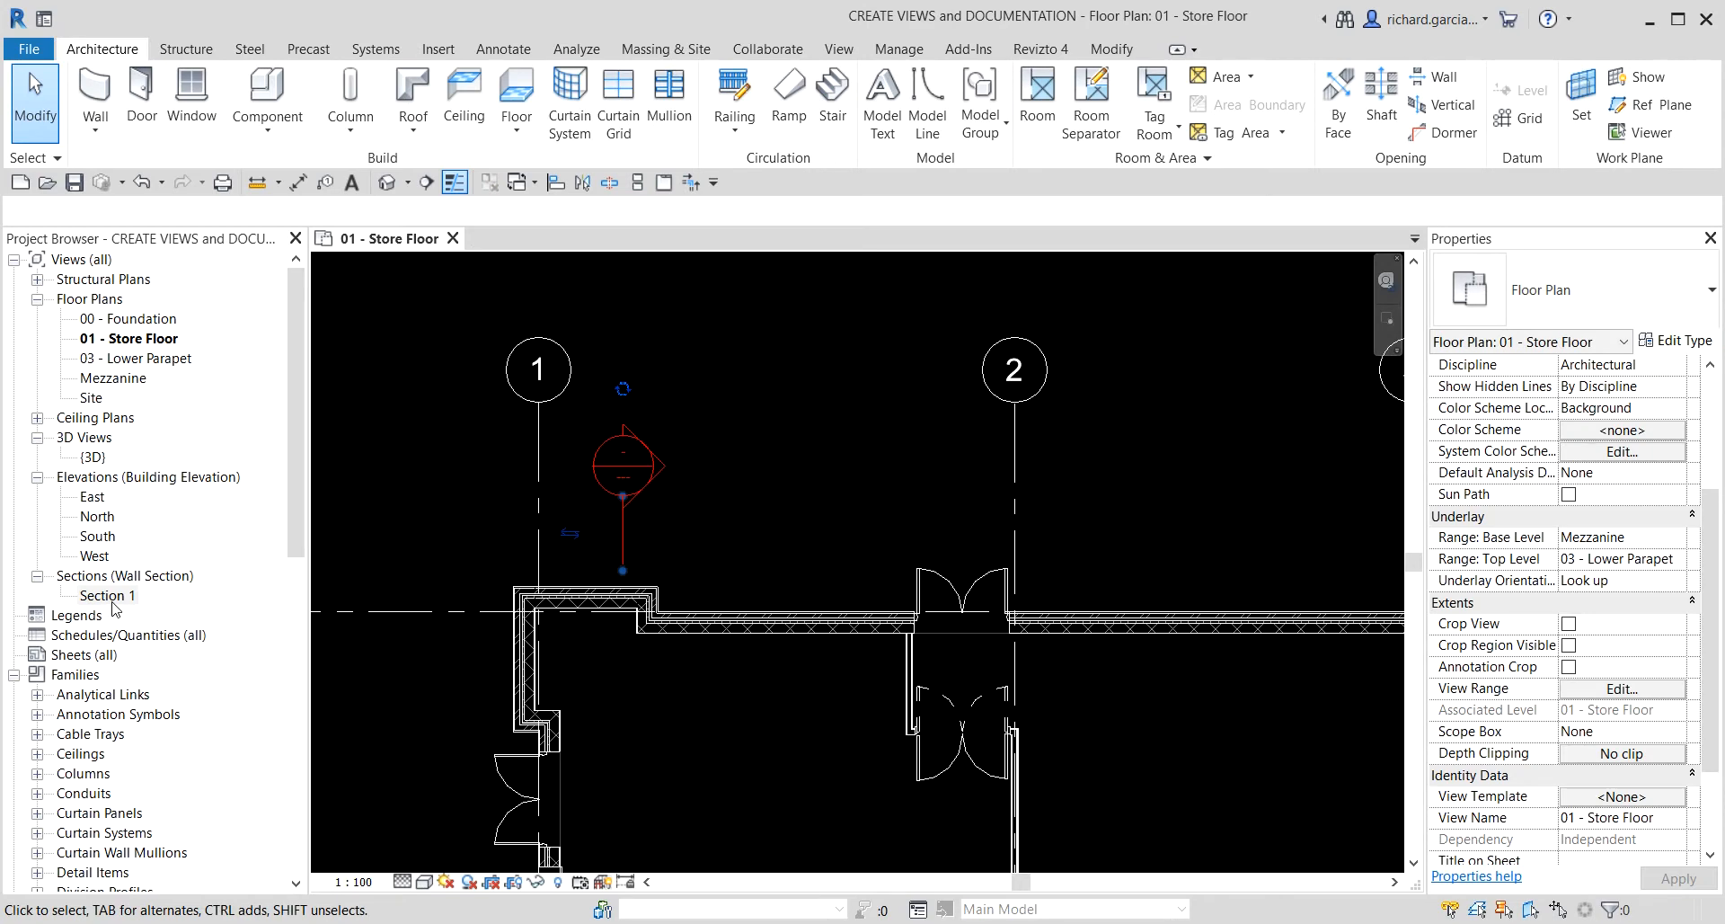
click(623, 532)
right_click(623, 532)
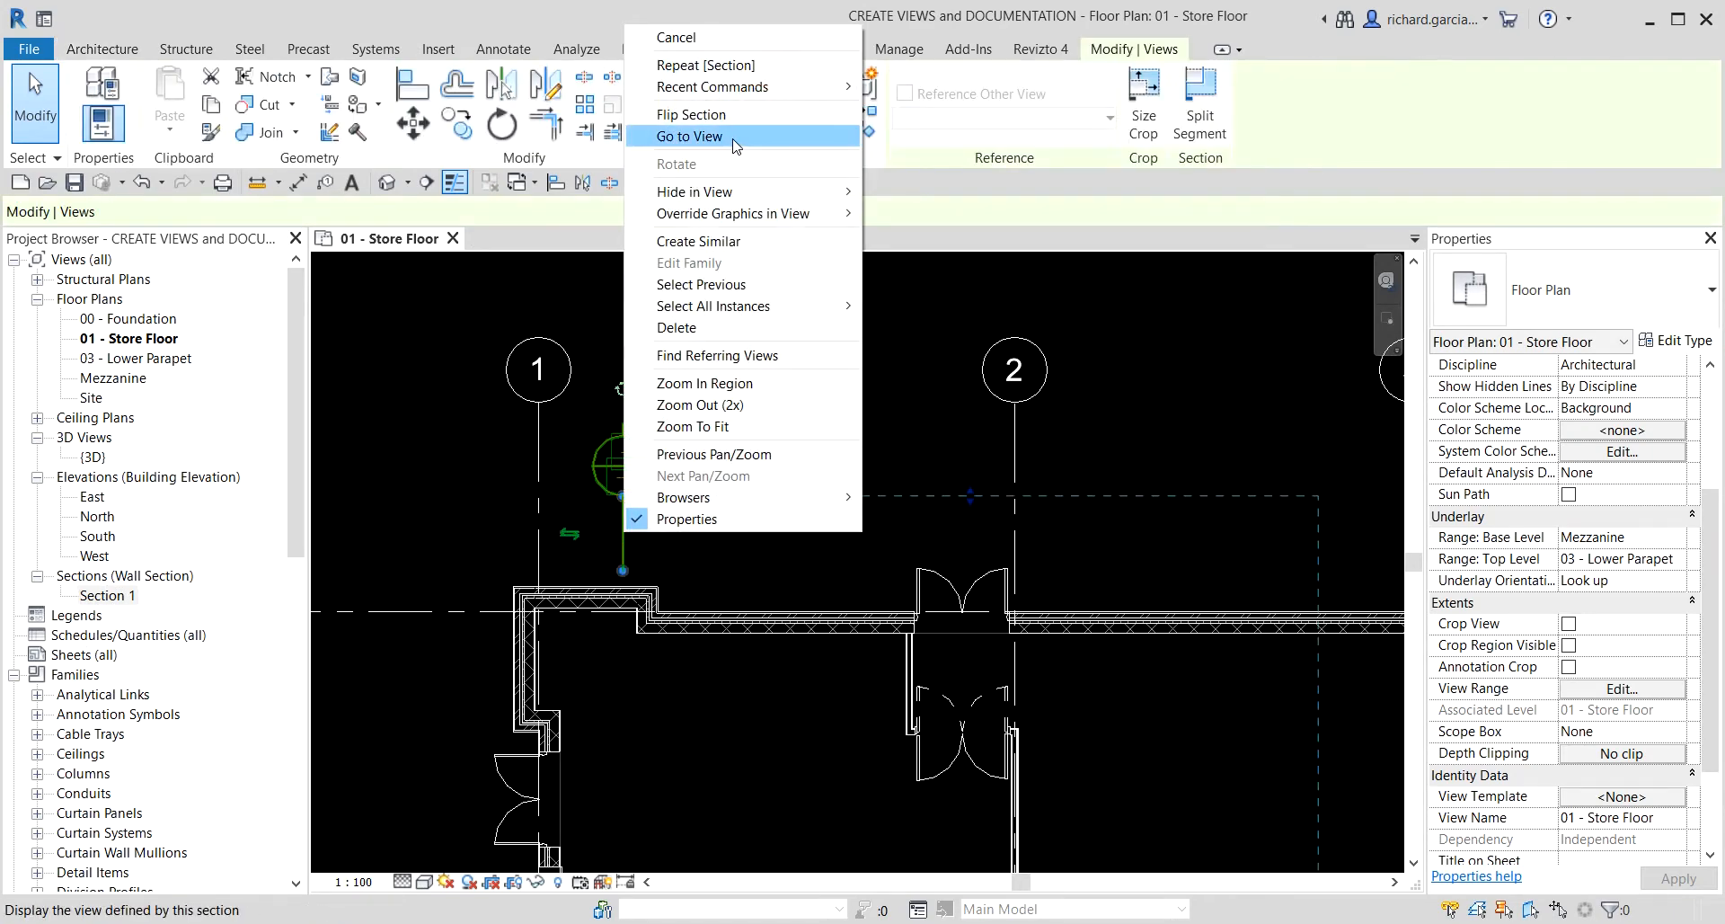
click(428, 434)
click(419, 429)
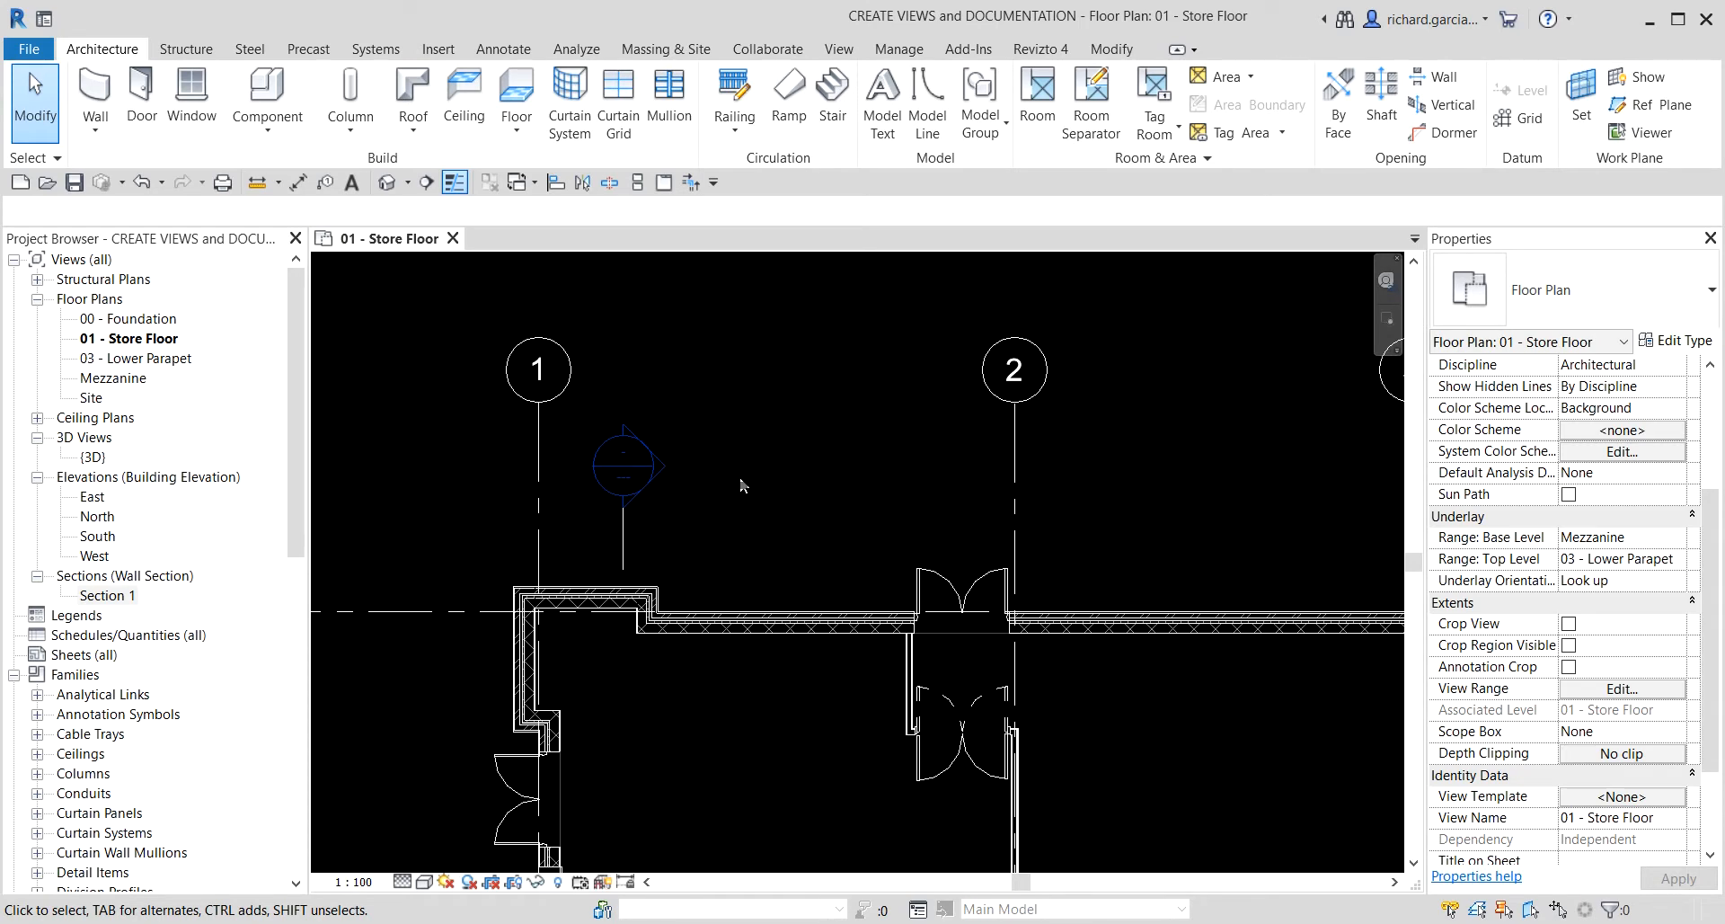
- In the Section 1 view, pull the crop region's top and both side edges closer to the building and hide the crop region
double_click(656, 457)
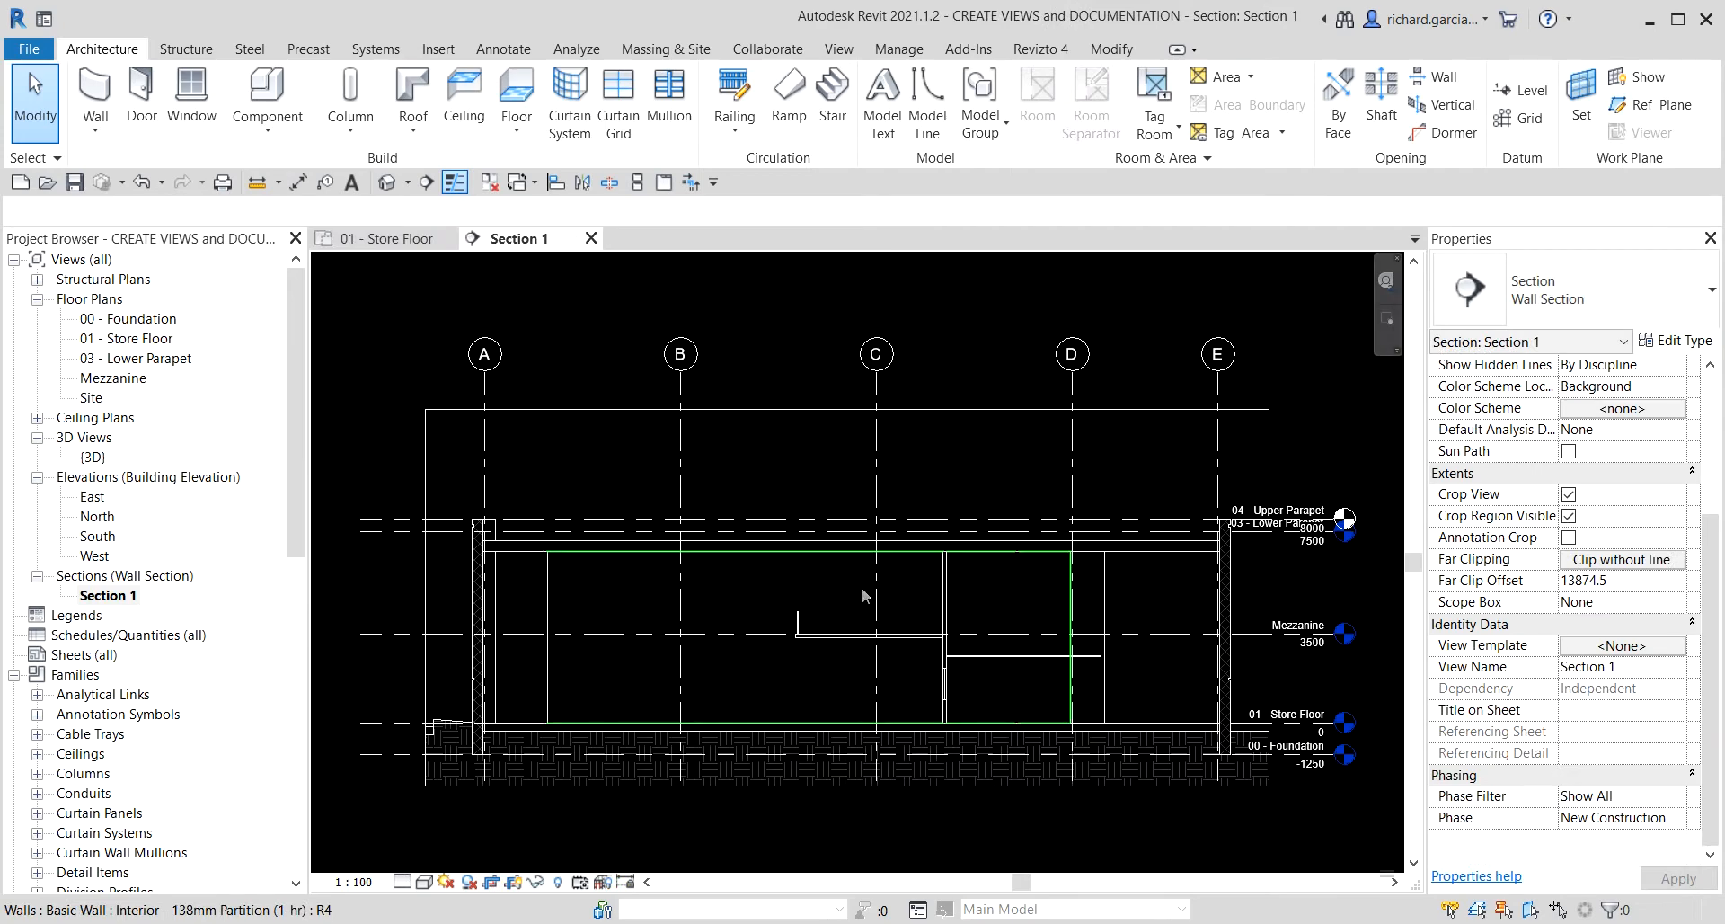
click(801, 409)
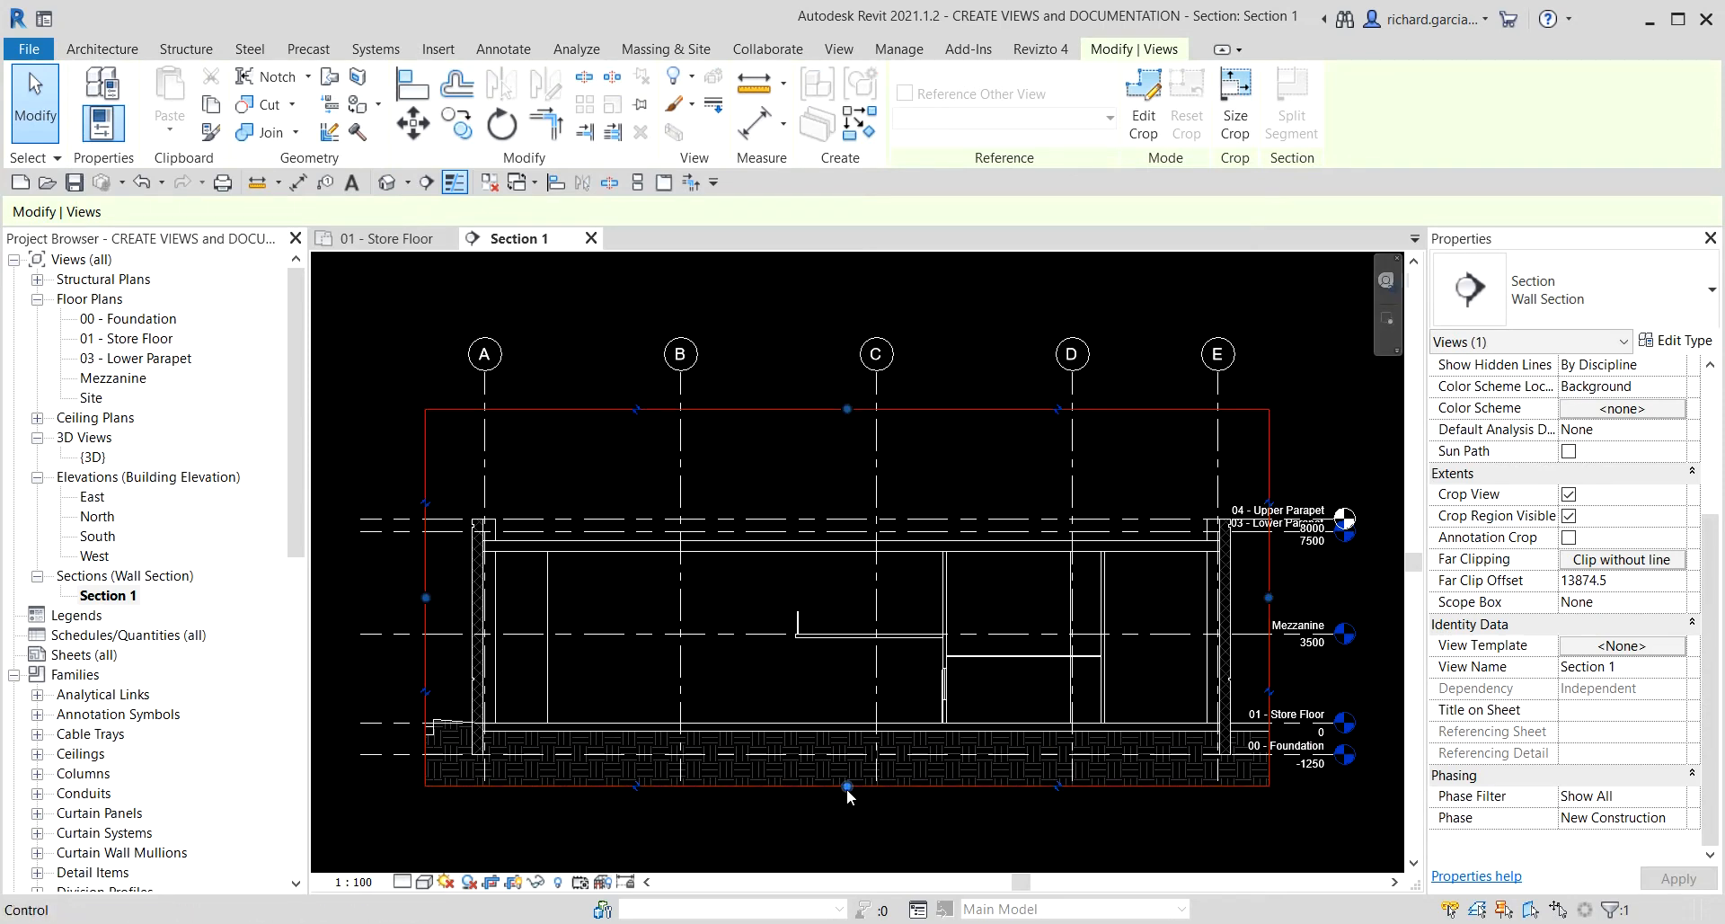
drag(847, 409, 849, 488)
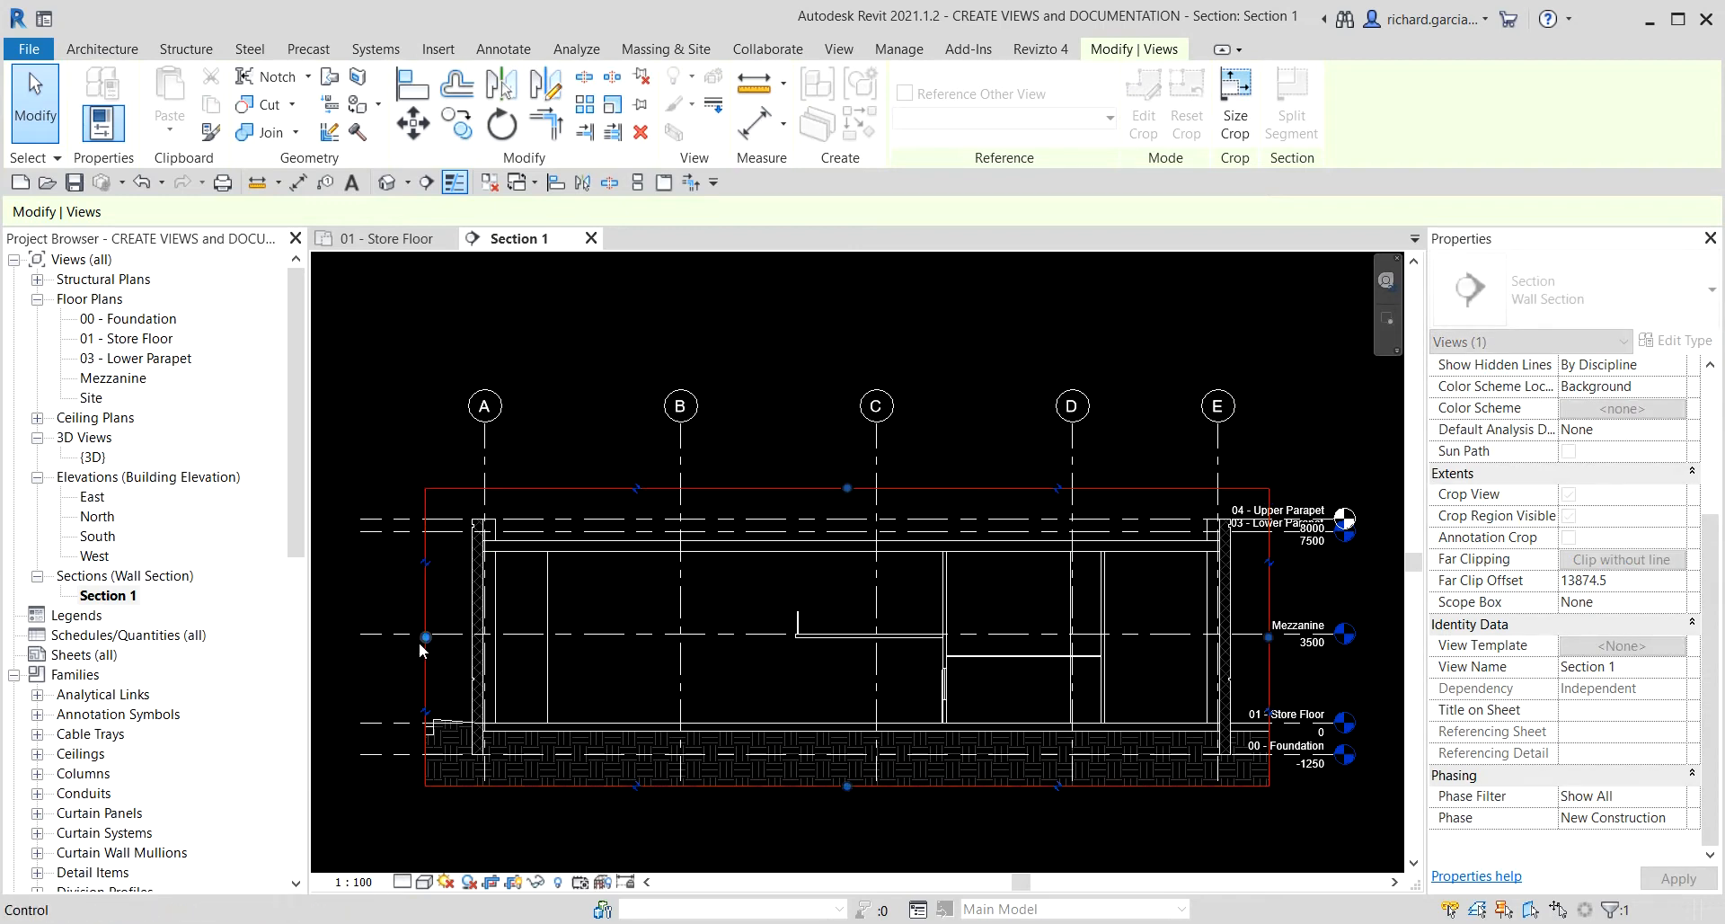
mouse_move(429, 640)
mouse_down()
mouse_move(517, 640)
mouse_move(447, 637)
mouse_up()
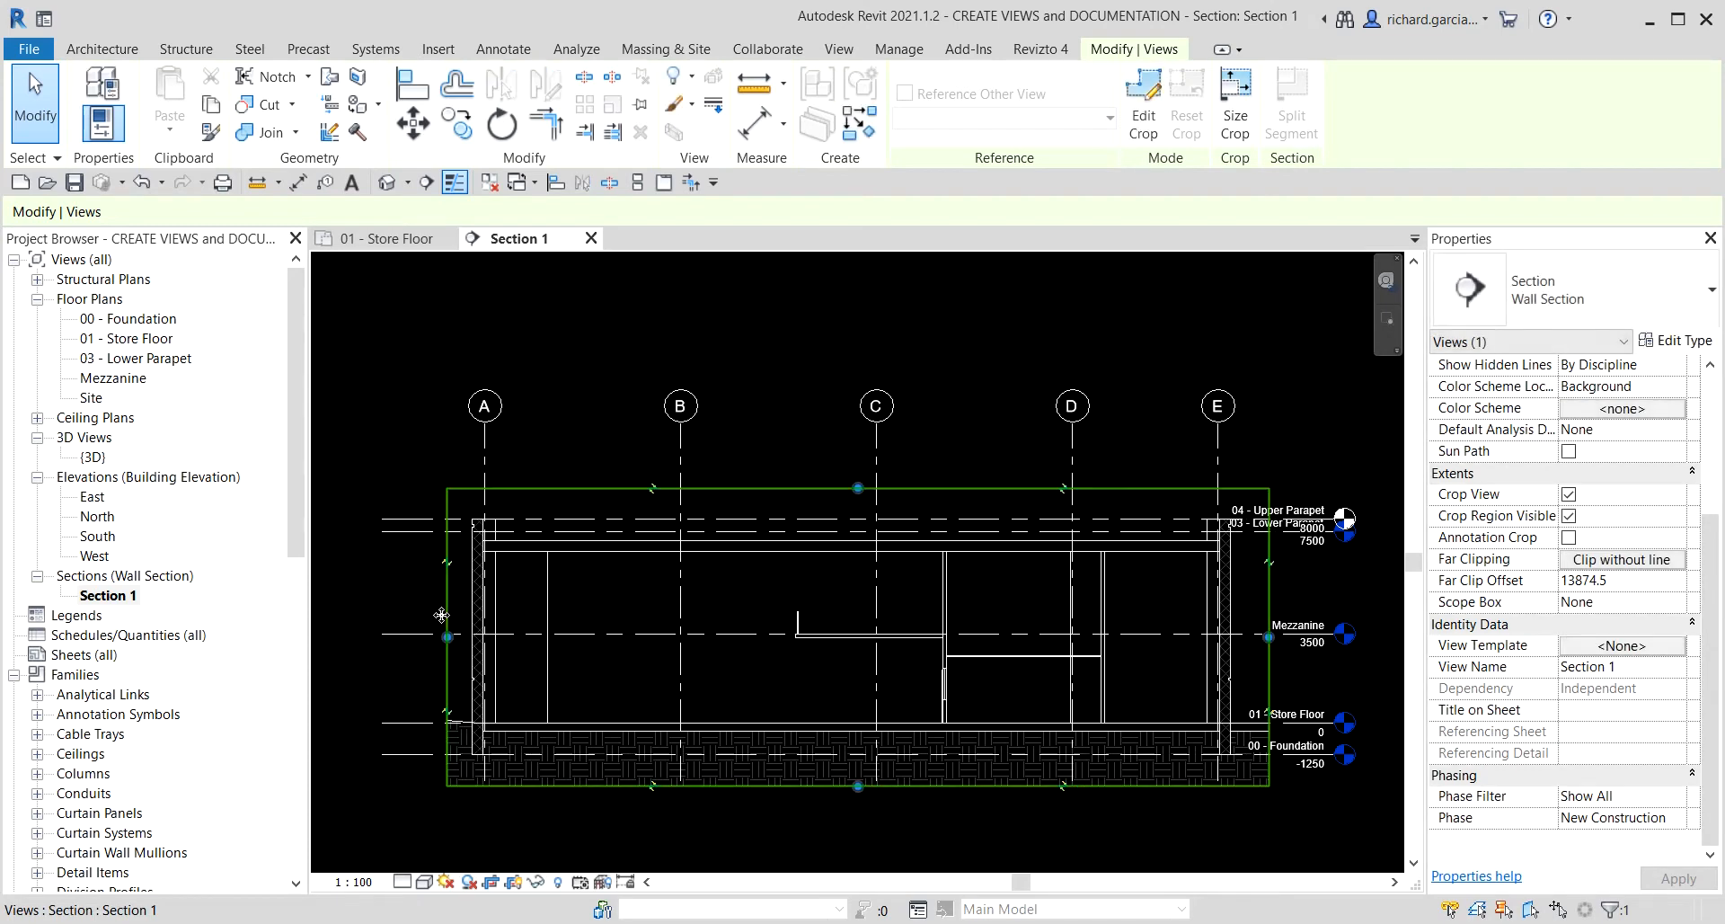
drag(1269, 637, 1251, 637)
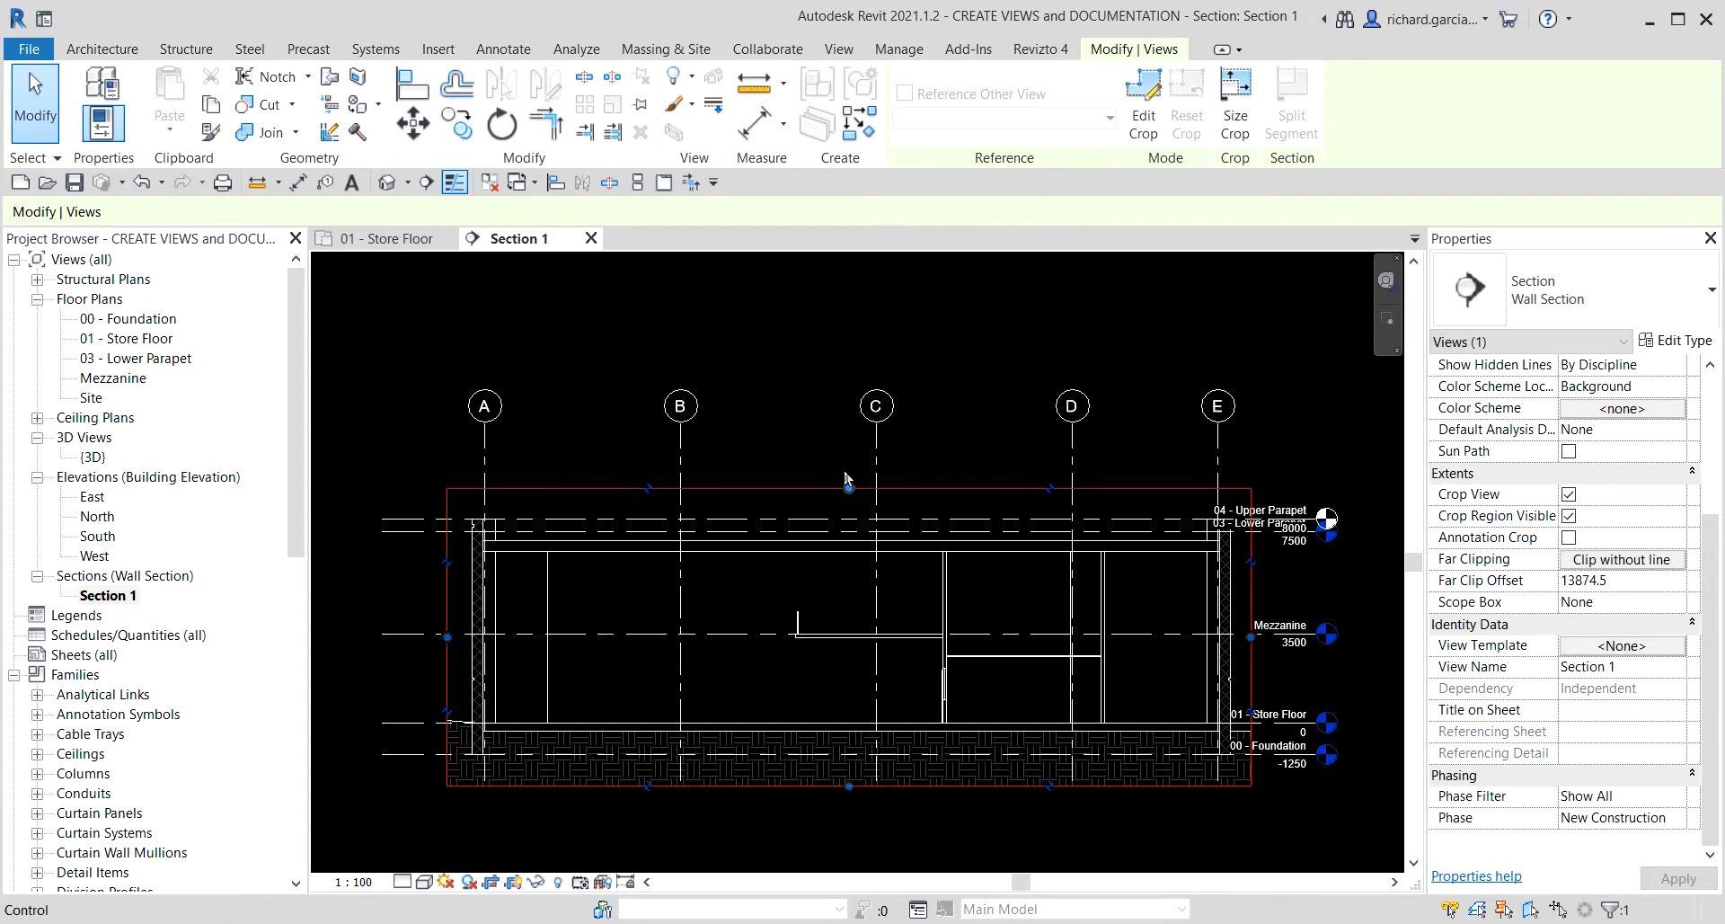
click(778, 492)
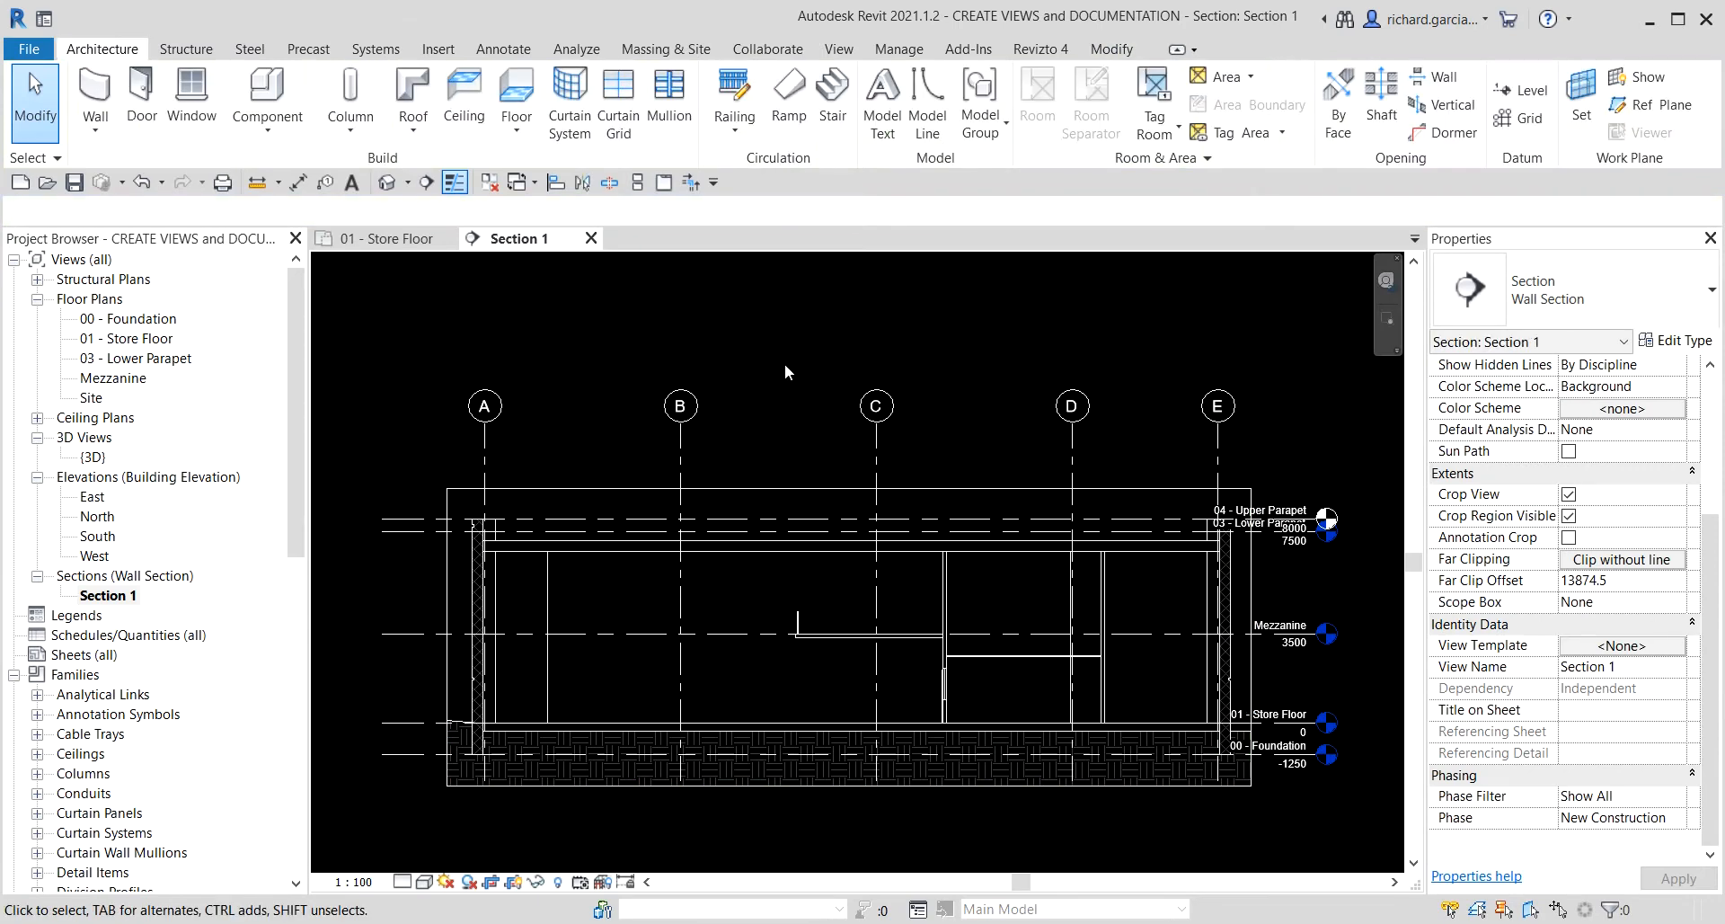
click(513, 884)
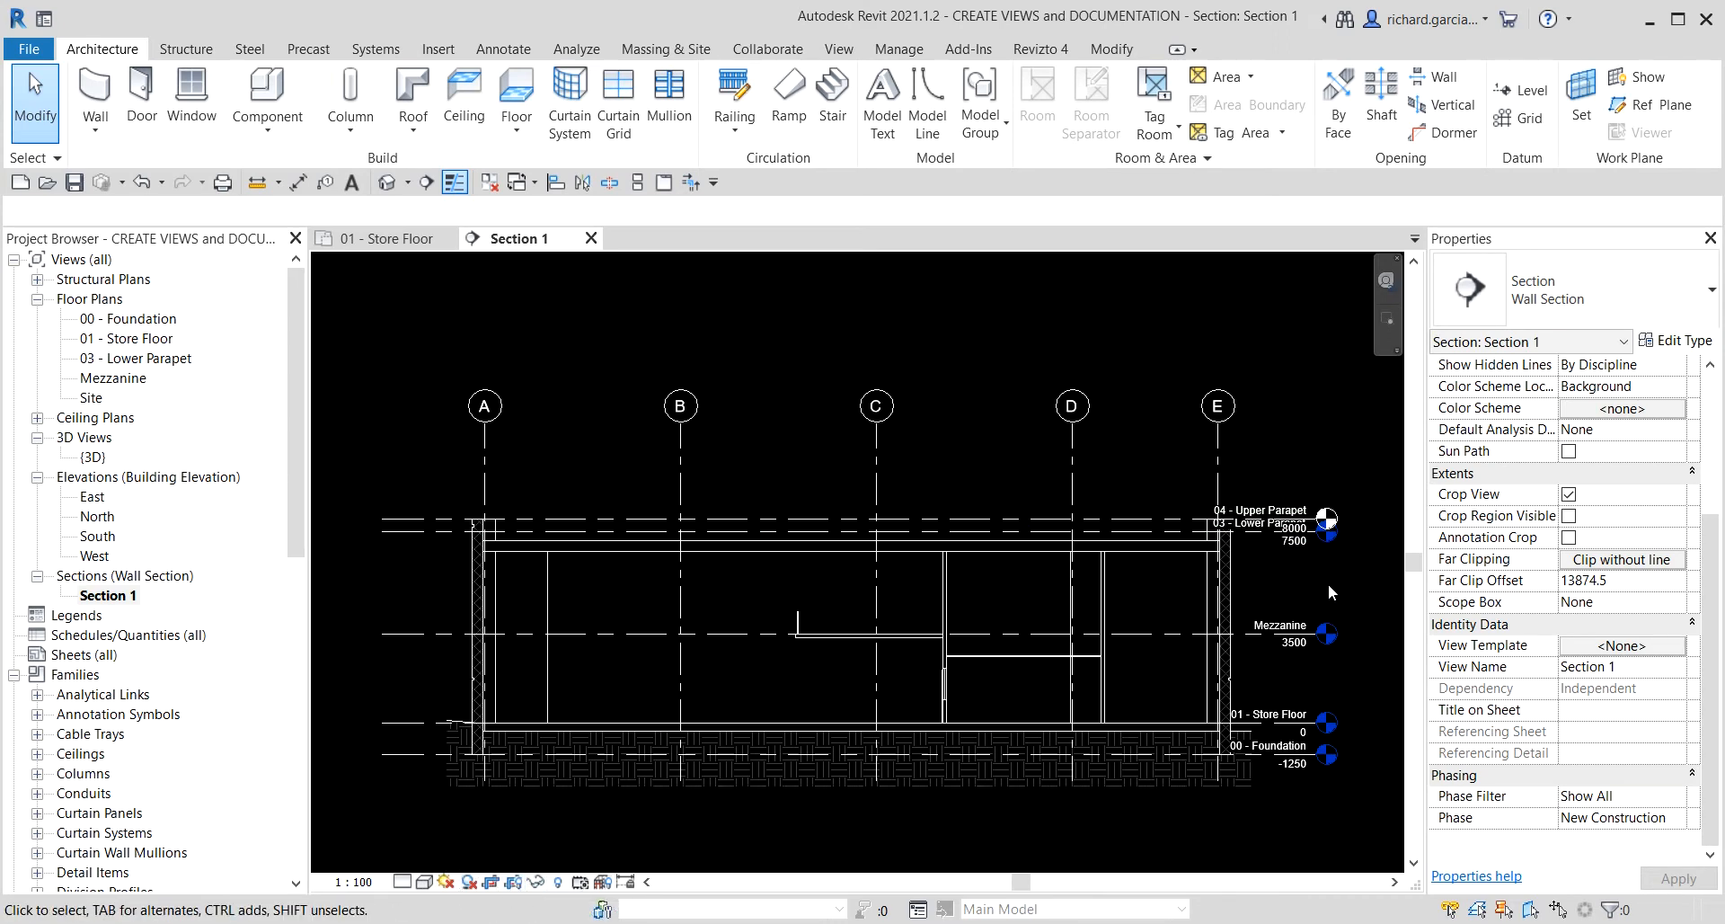
- Extend the aligned level lines together so their heads and labels sit well clear of the wall at grid E
middle_drag(1328, 584, 879, 500)
scroll(893, 445, up, 2)
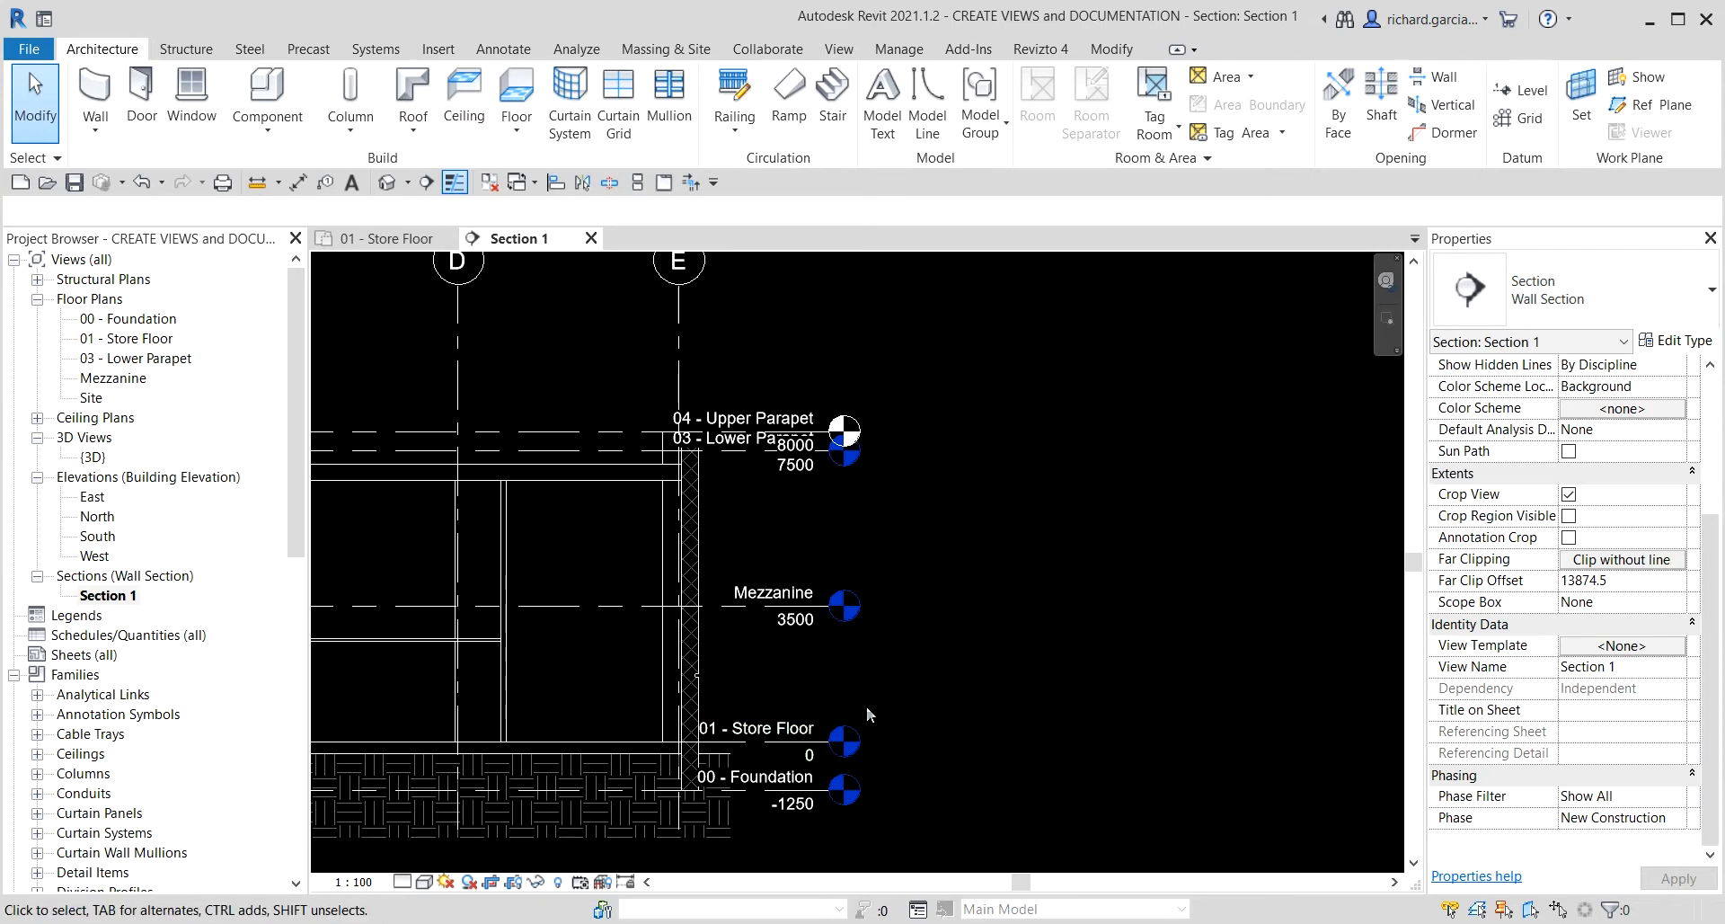
scroll(994, 611, up, 1)
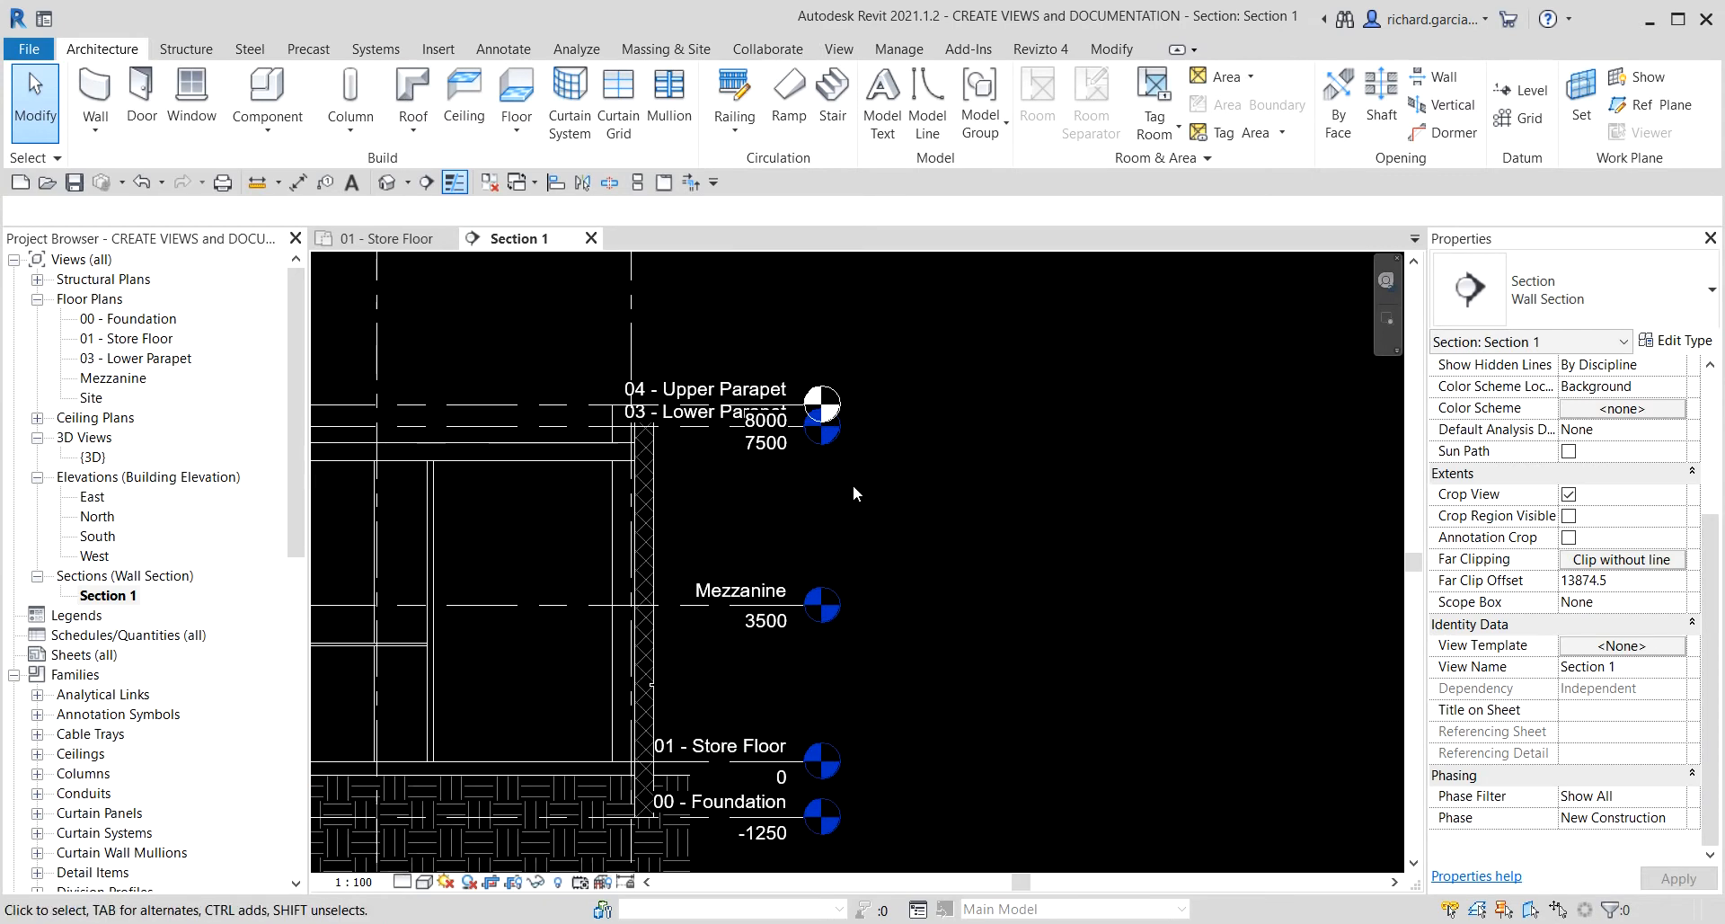
click(684, 605)
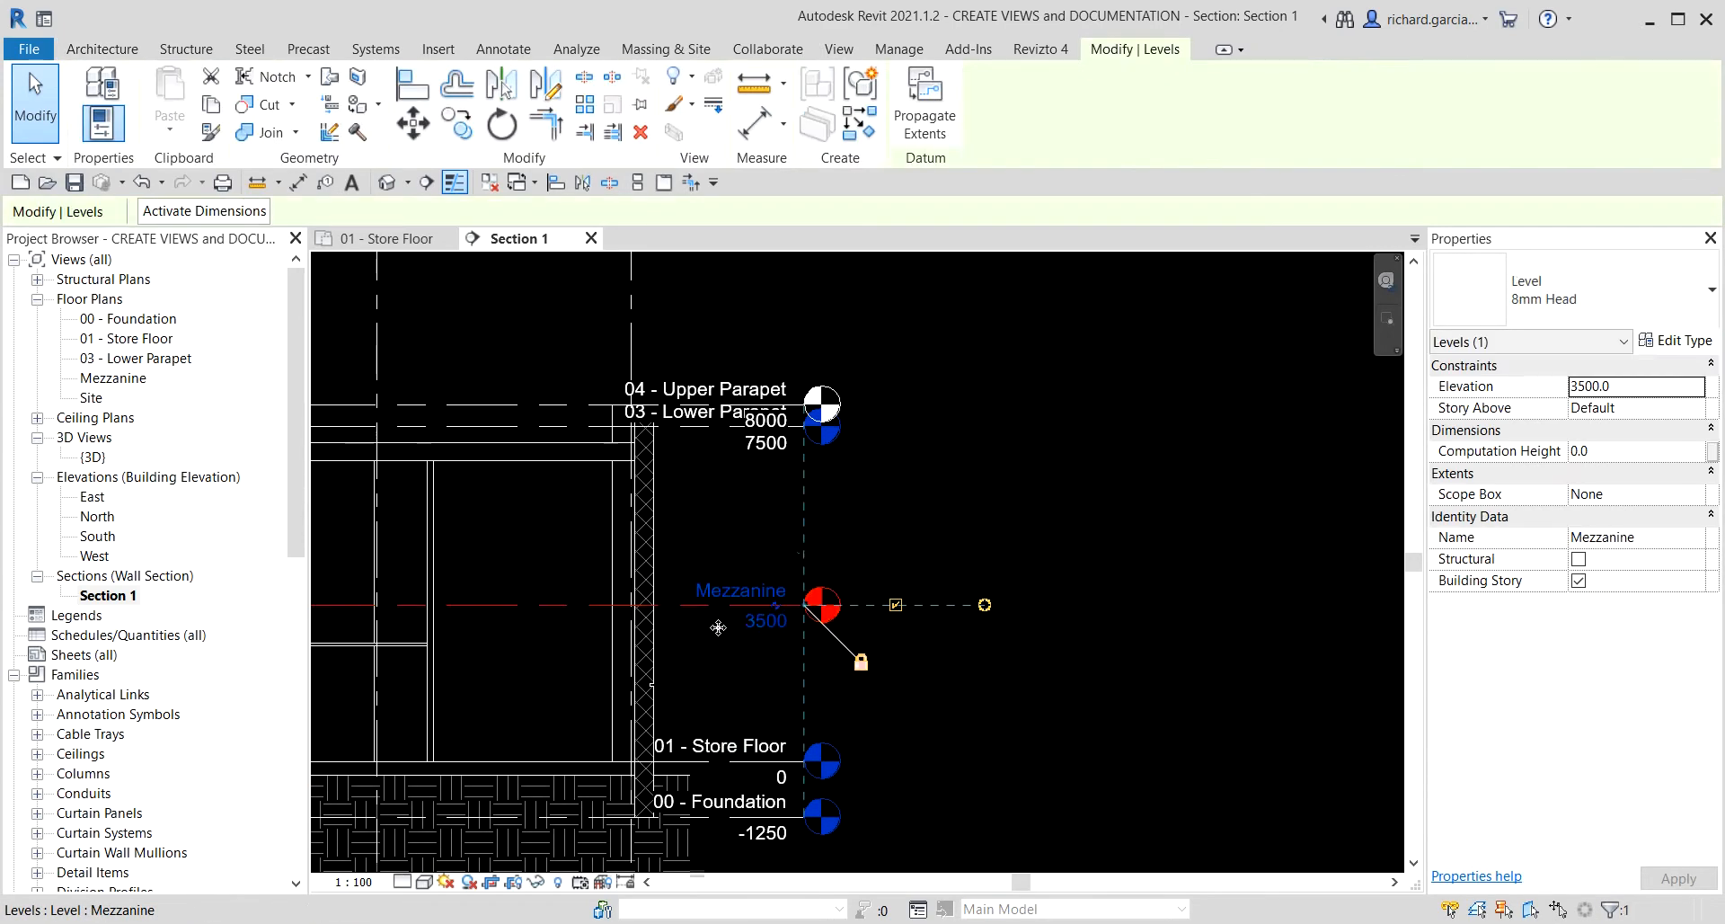
drag(806, 606, 986, 604)
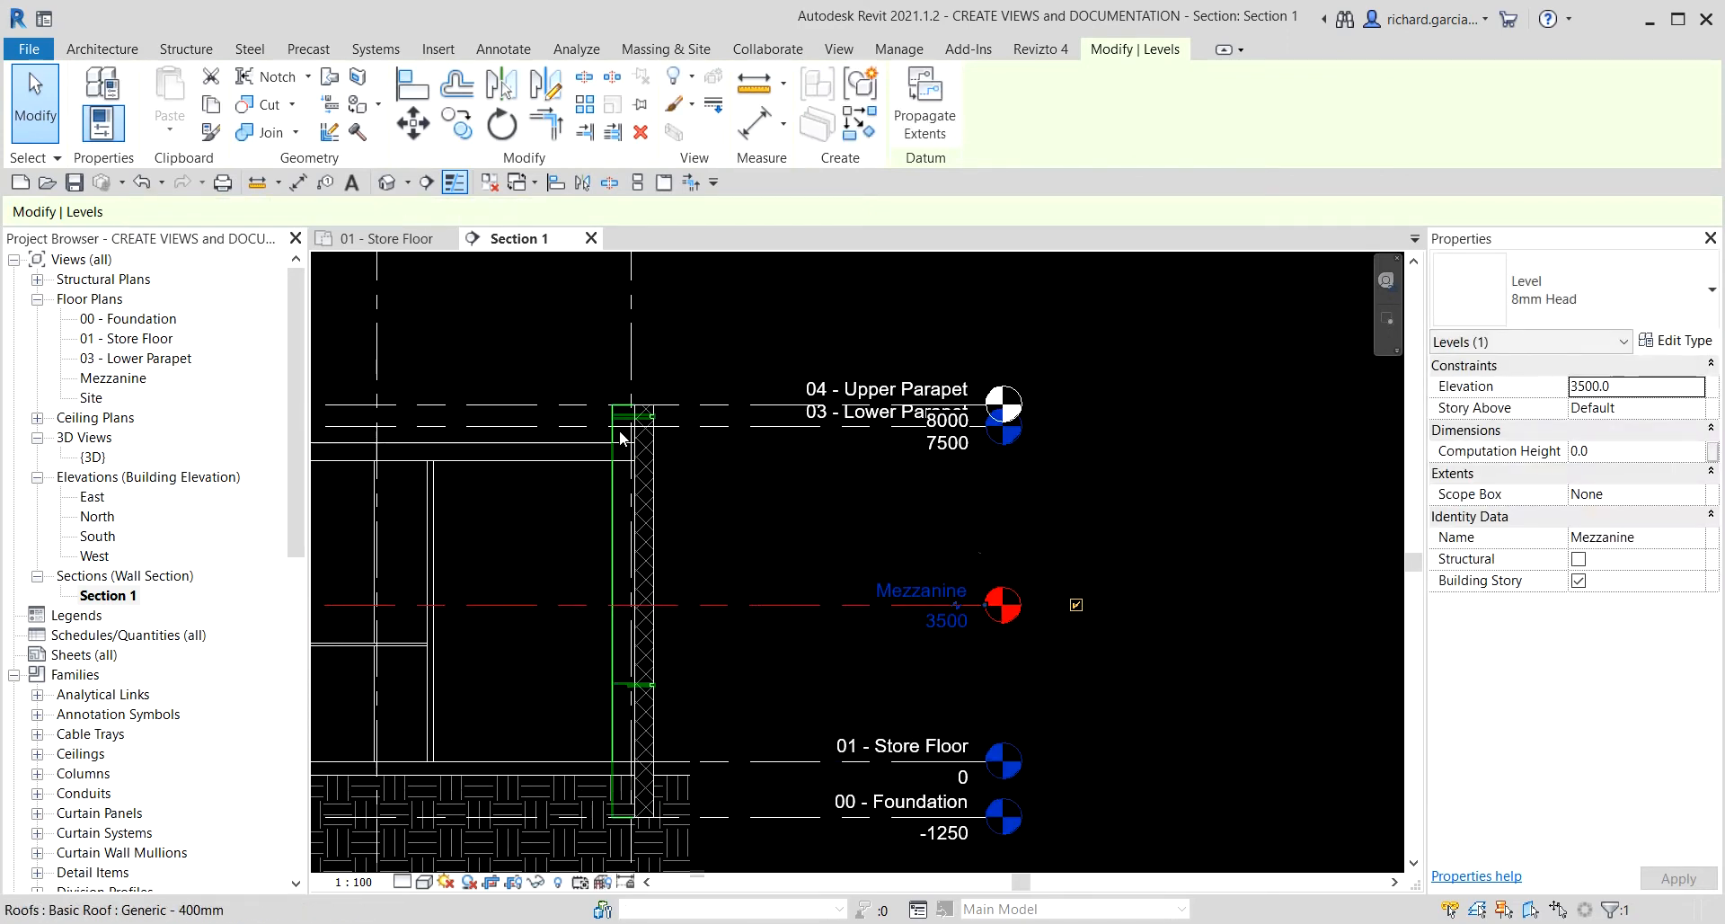
click(743, 499)
- Add an elbow to the 04 - Upper Parapet level line and raise its head above the 03 - Lower Parapet head
scroll(809, 297, up, 3)
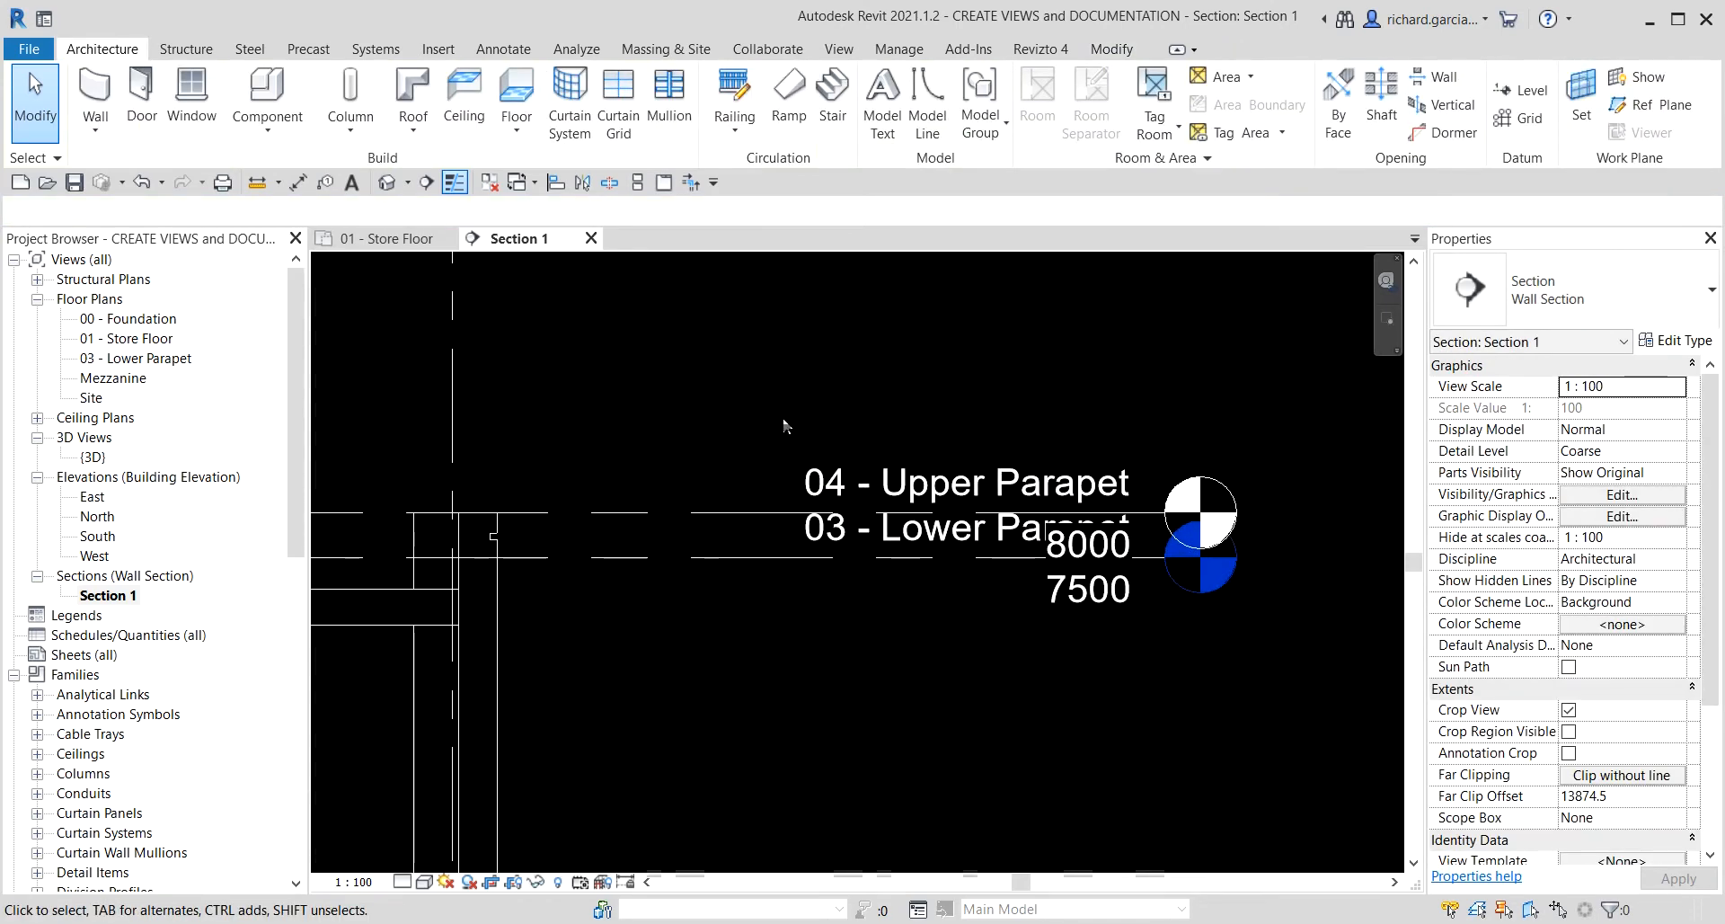
click(763, 513)
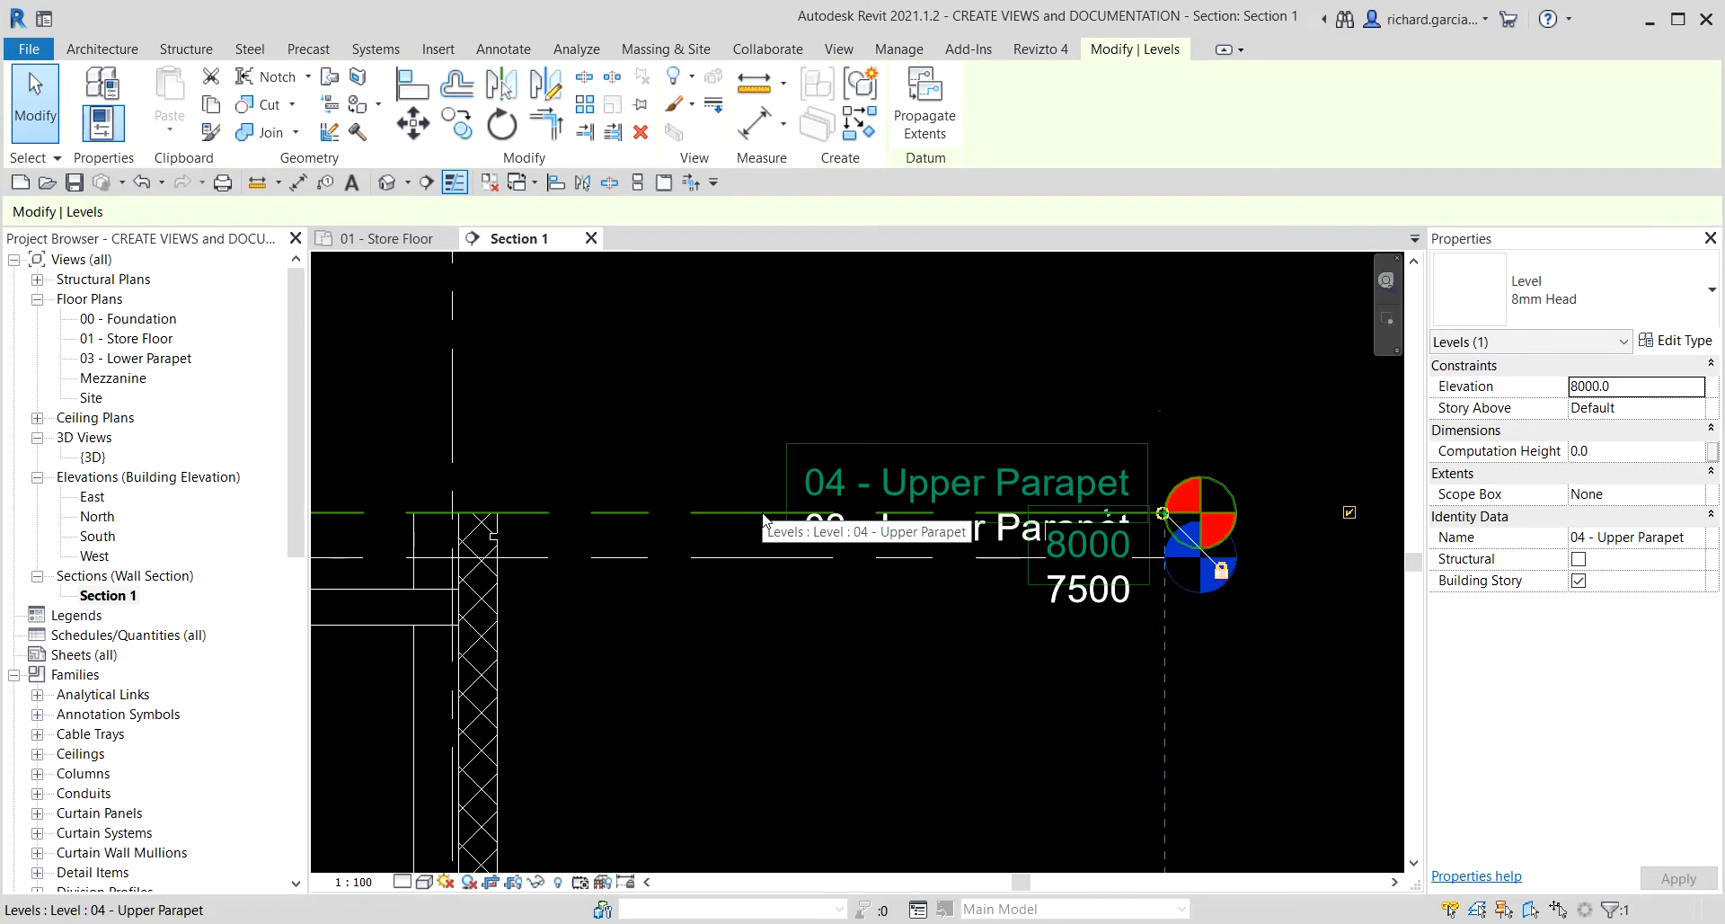
click(1105, 515)
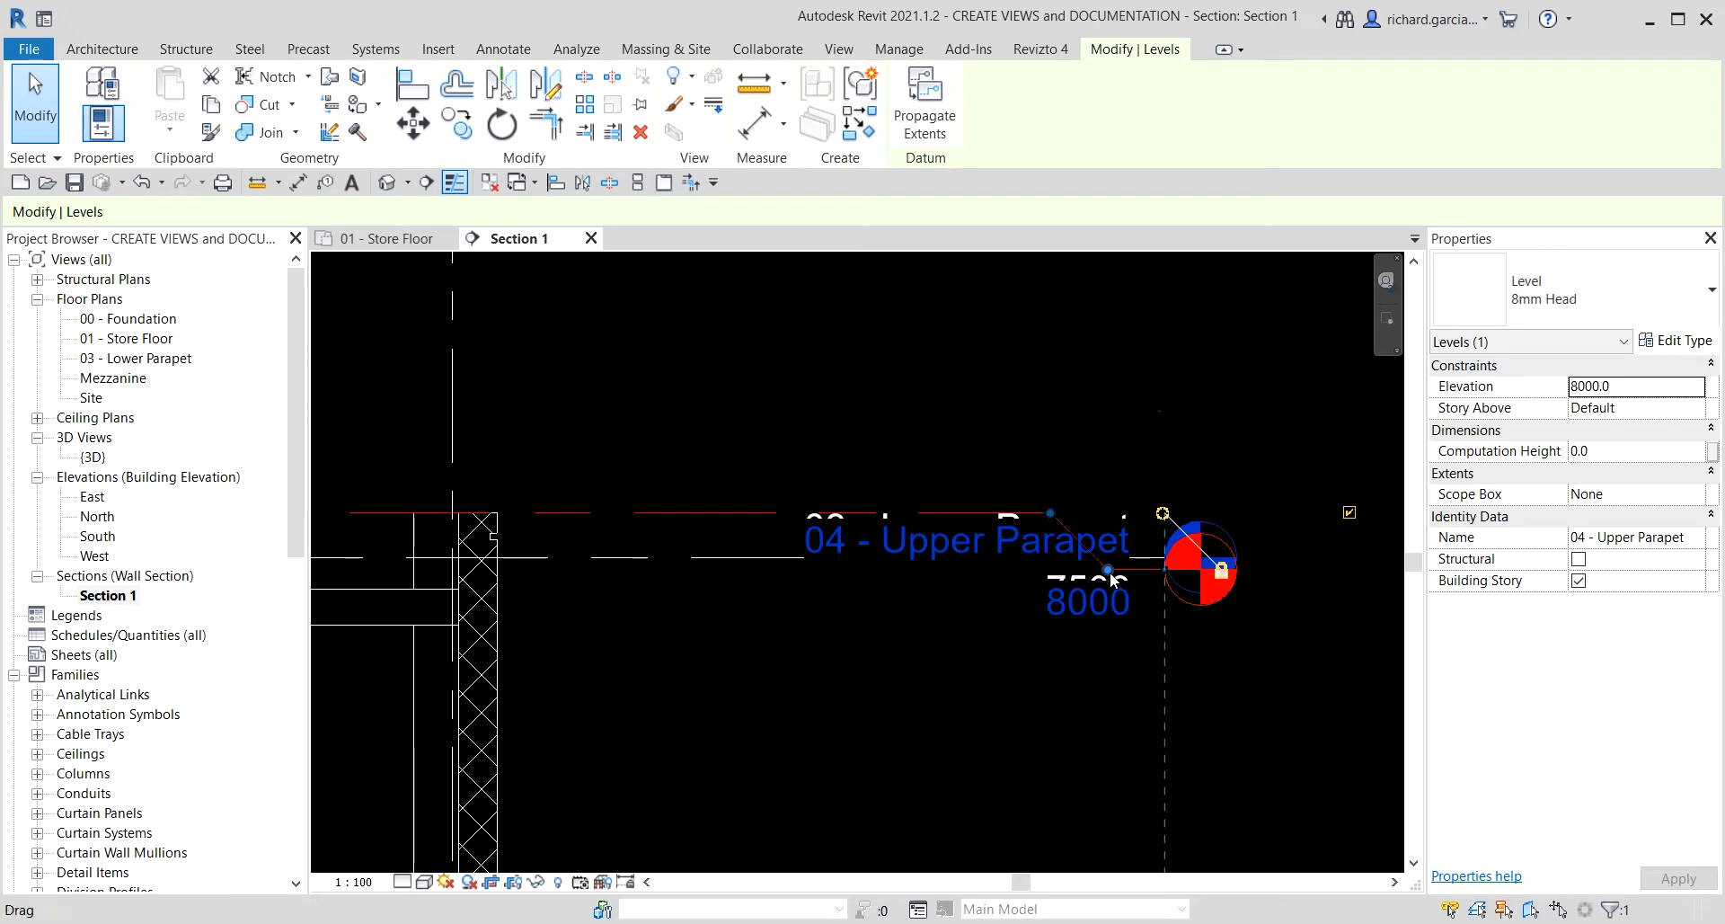
drag(1110, 578, 1109, 433)
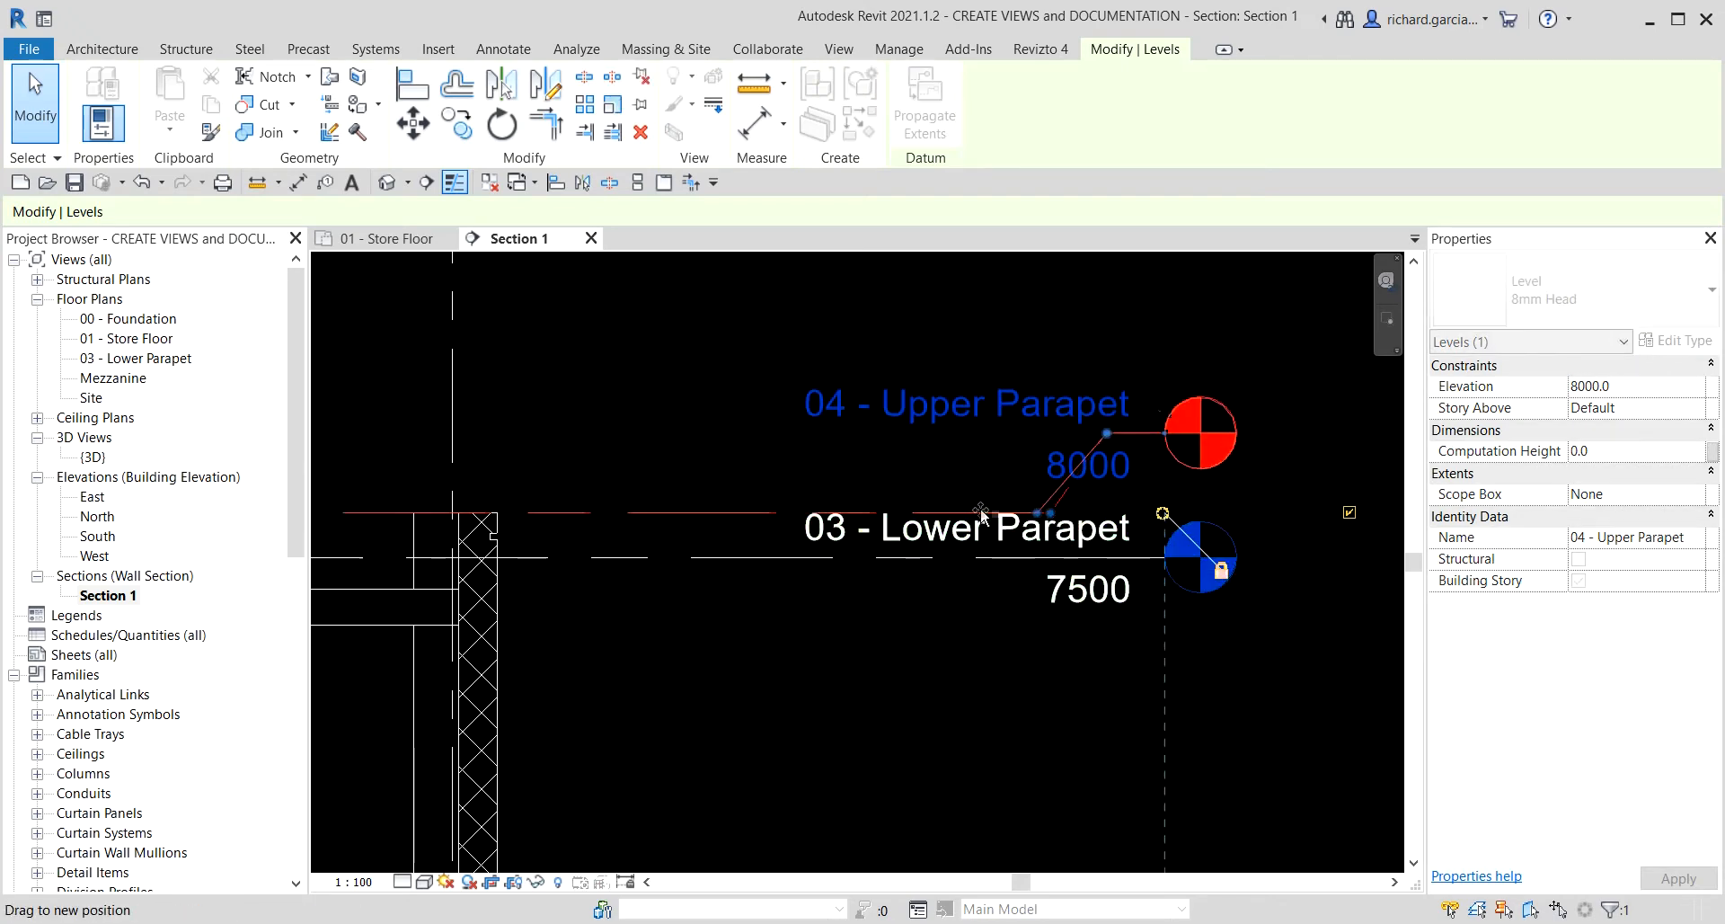
- Move both elbow points of the 04 - Upper Parapet line toward the wall, clear of its label, and raise the head slightly
drag(1050, 512, 766, 512)
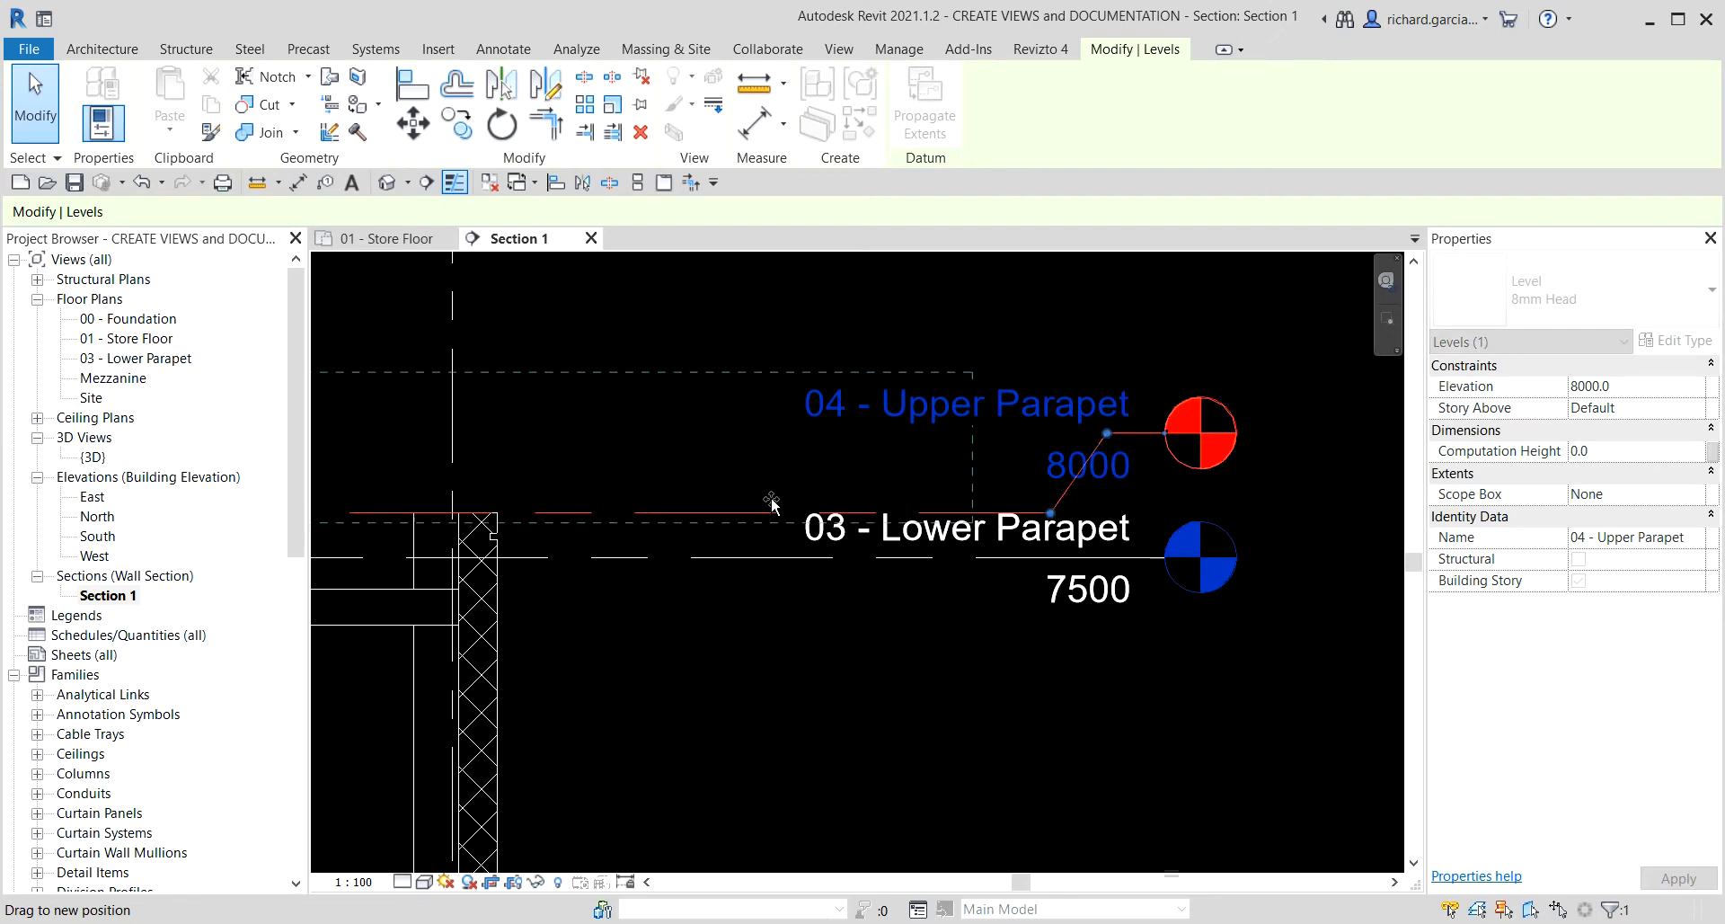
drag(1107, 433, 787, 447)
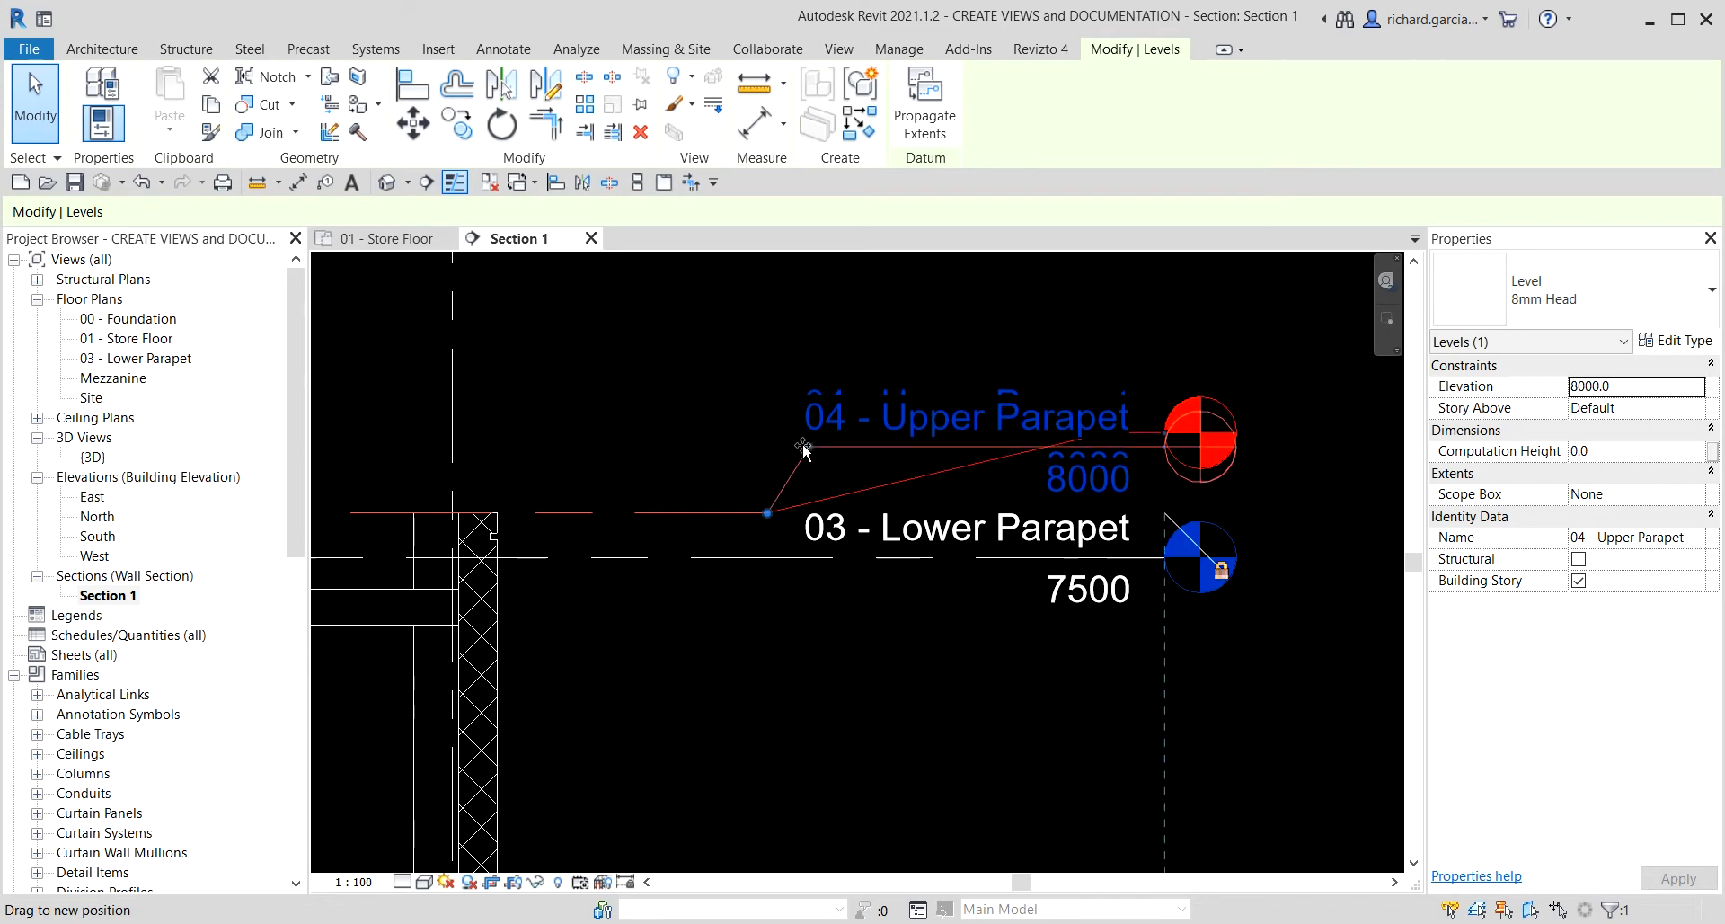
click(1092, 327)
scroll(1098, 369, down, 2)
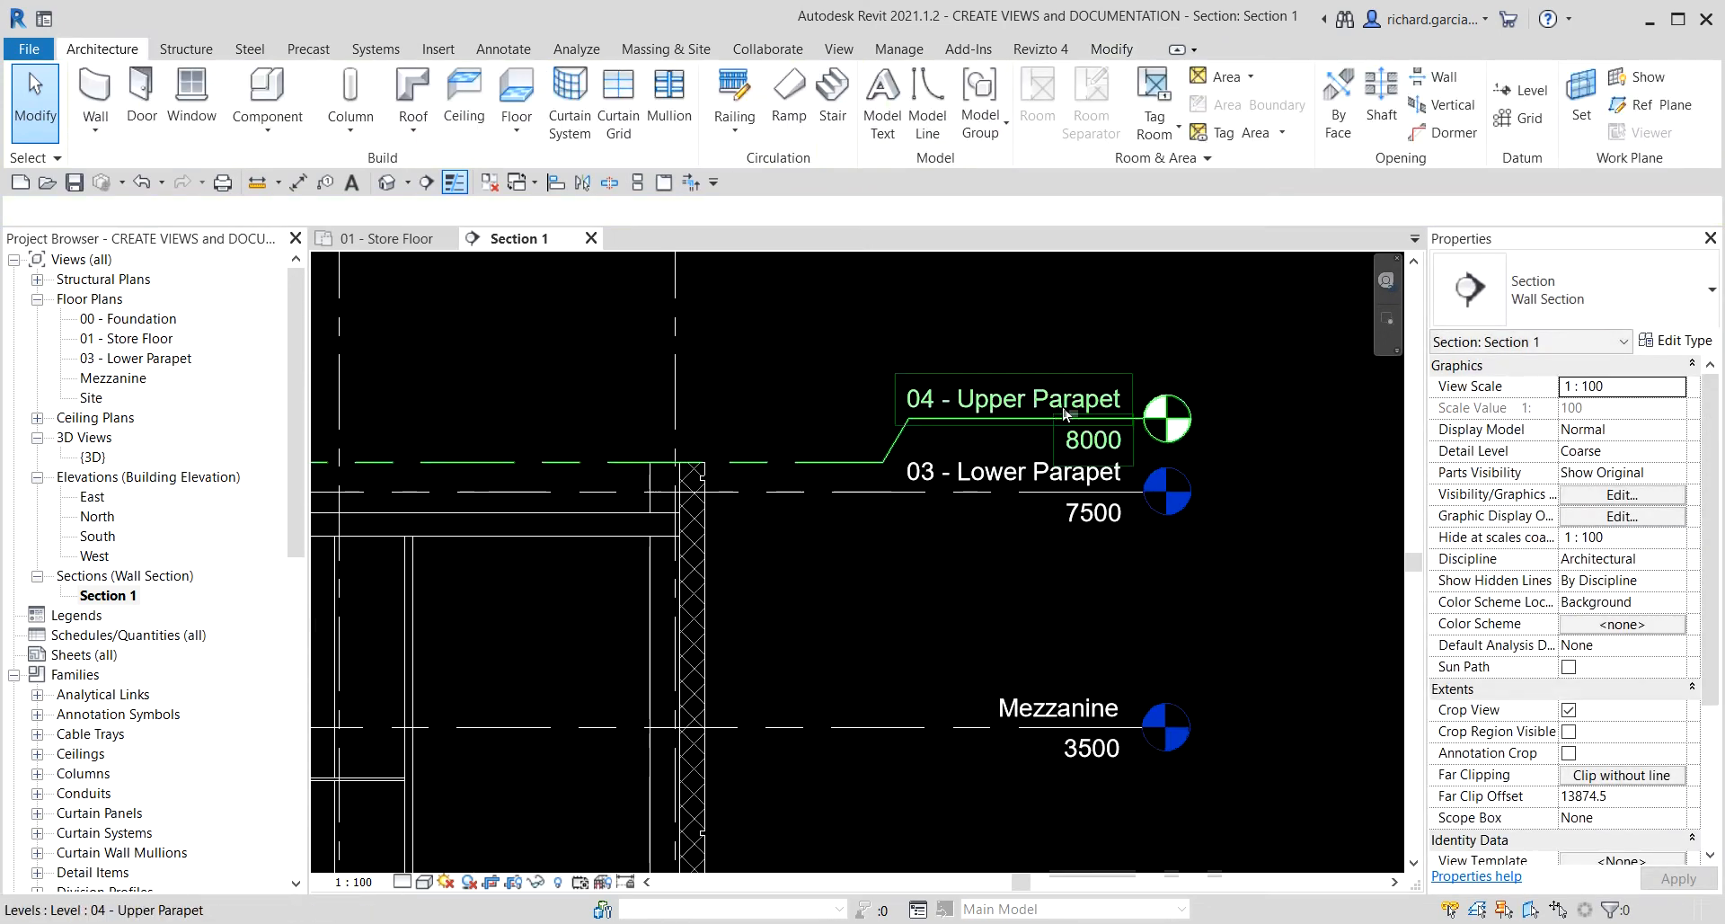
click(1024, 417)
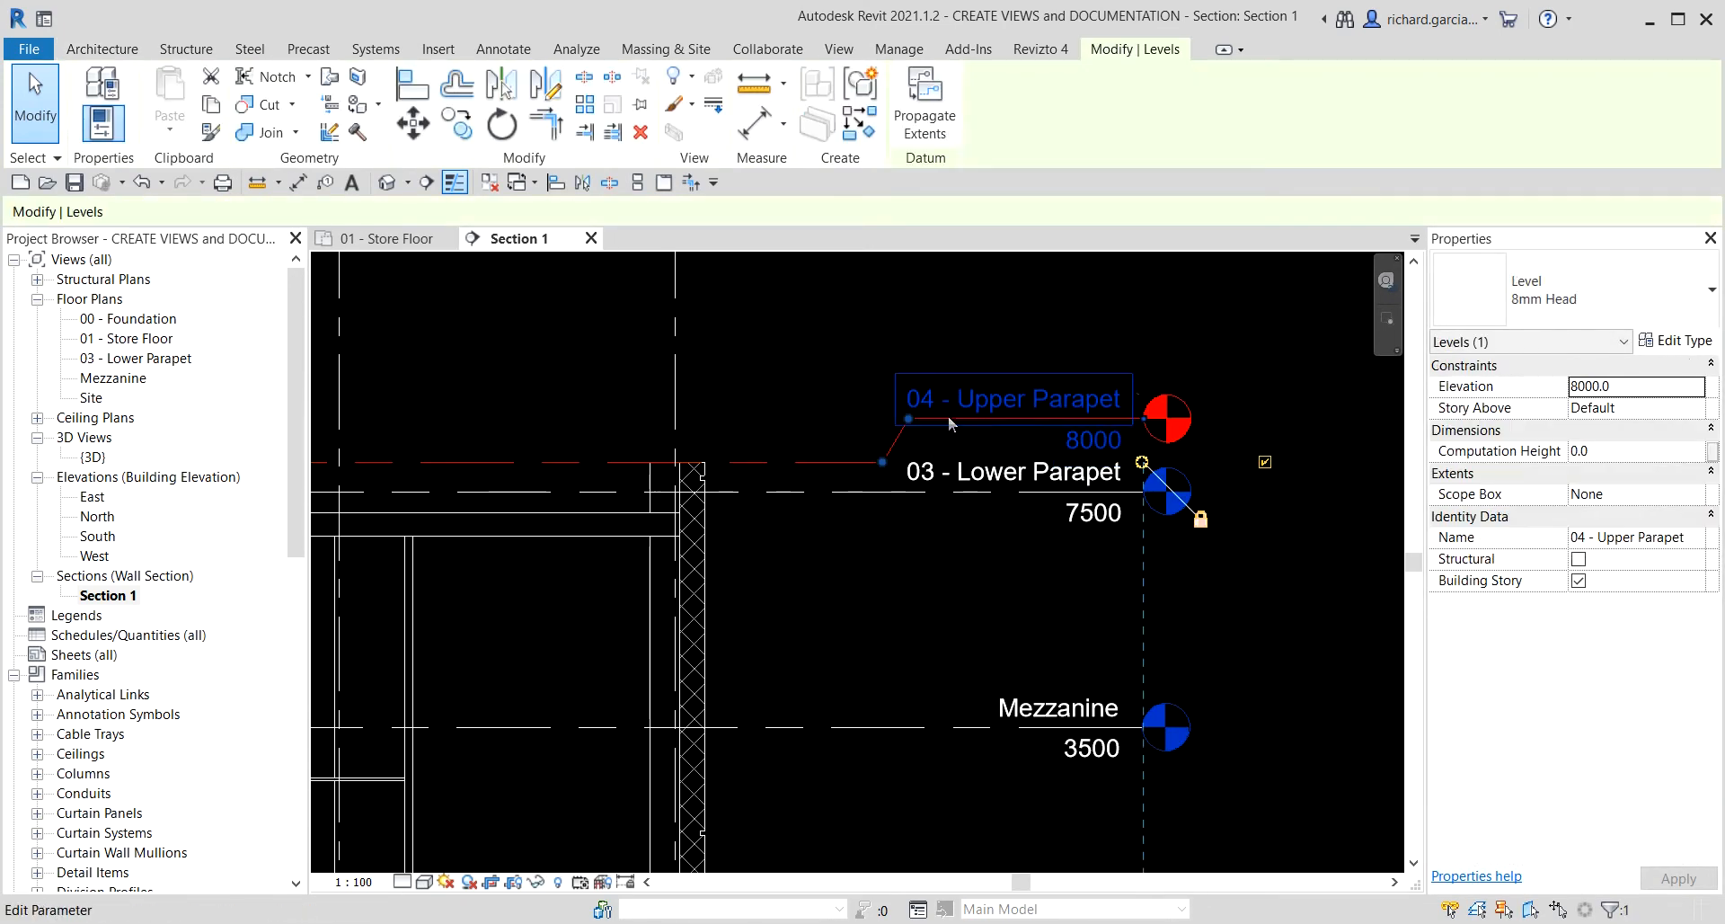
drag(908, 418, 917, 404)
click(1184, 325)
- Set the visual style of the Section 1 view to Shaded
scroll(1220, 506, down, 3)
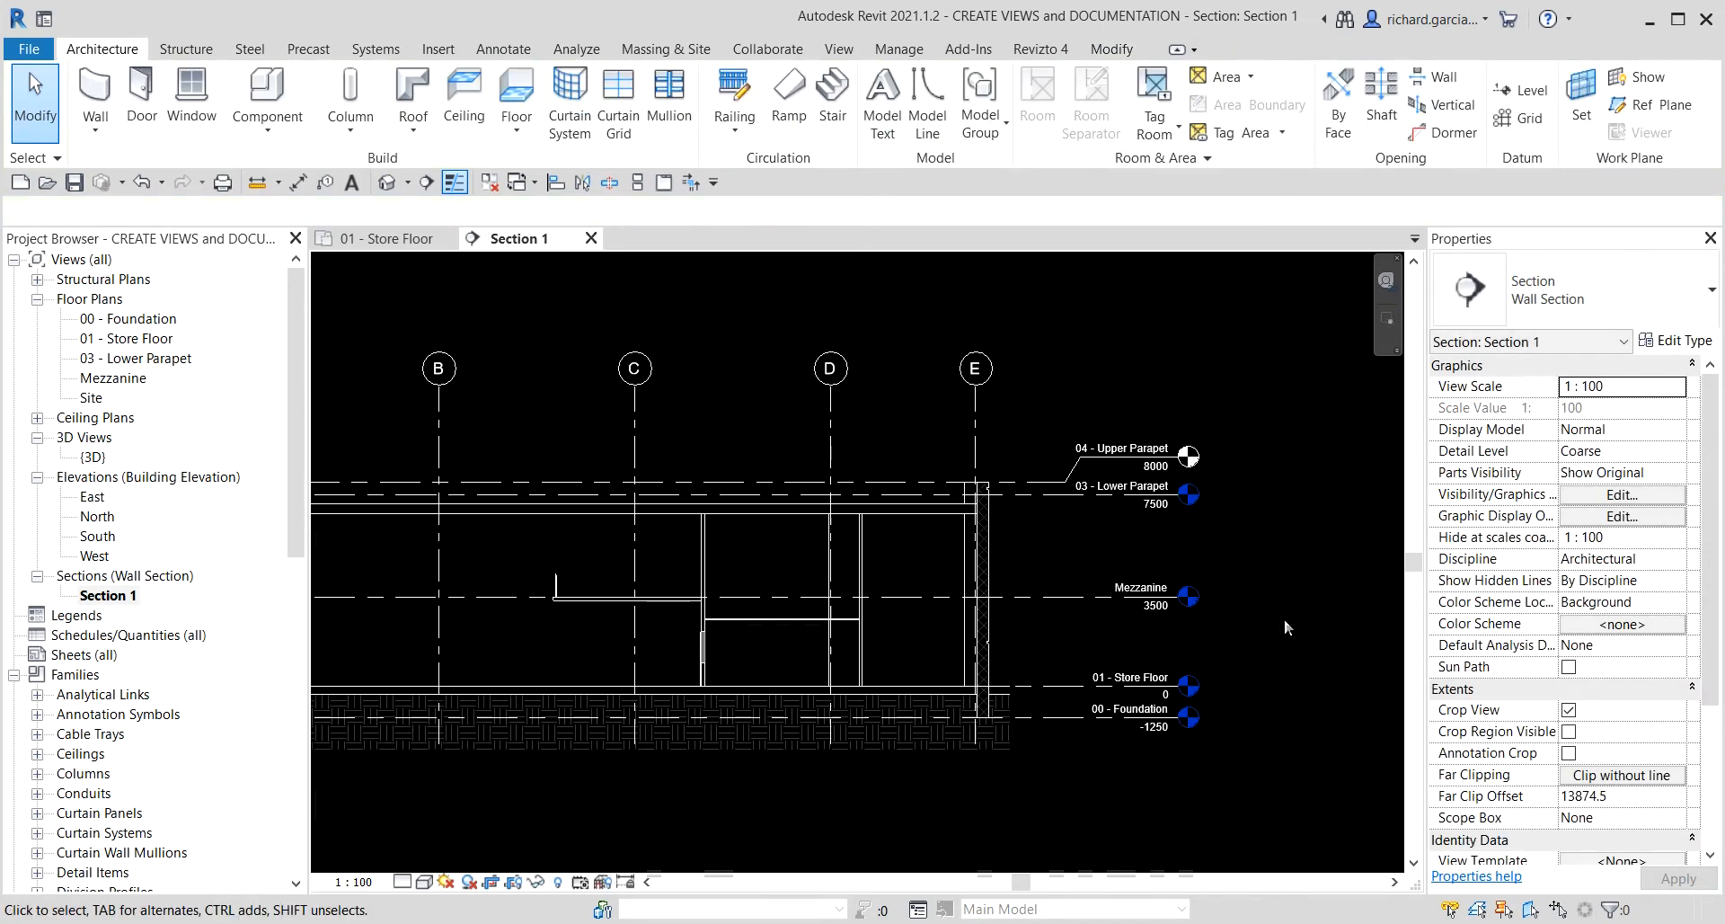
click(427, 884)
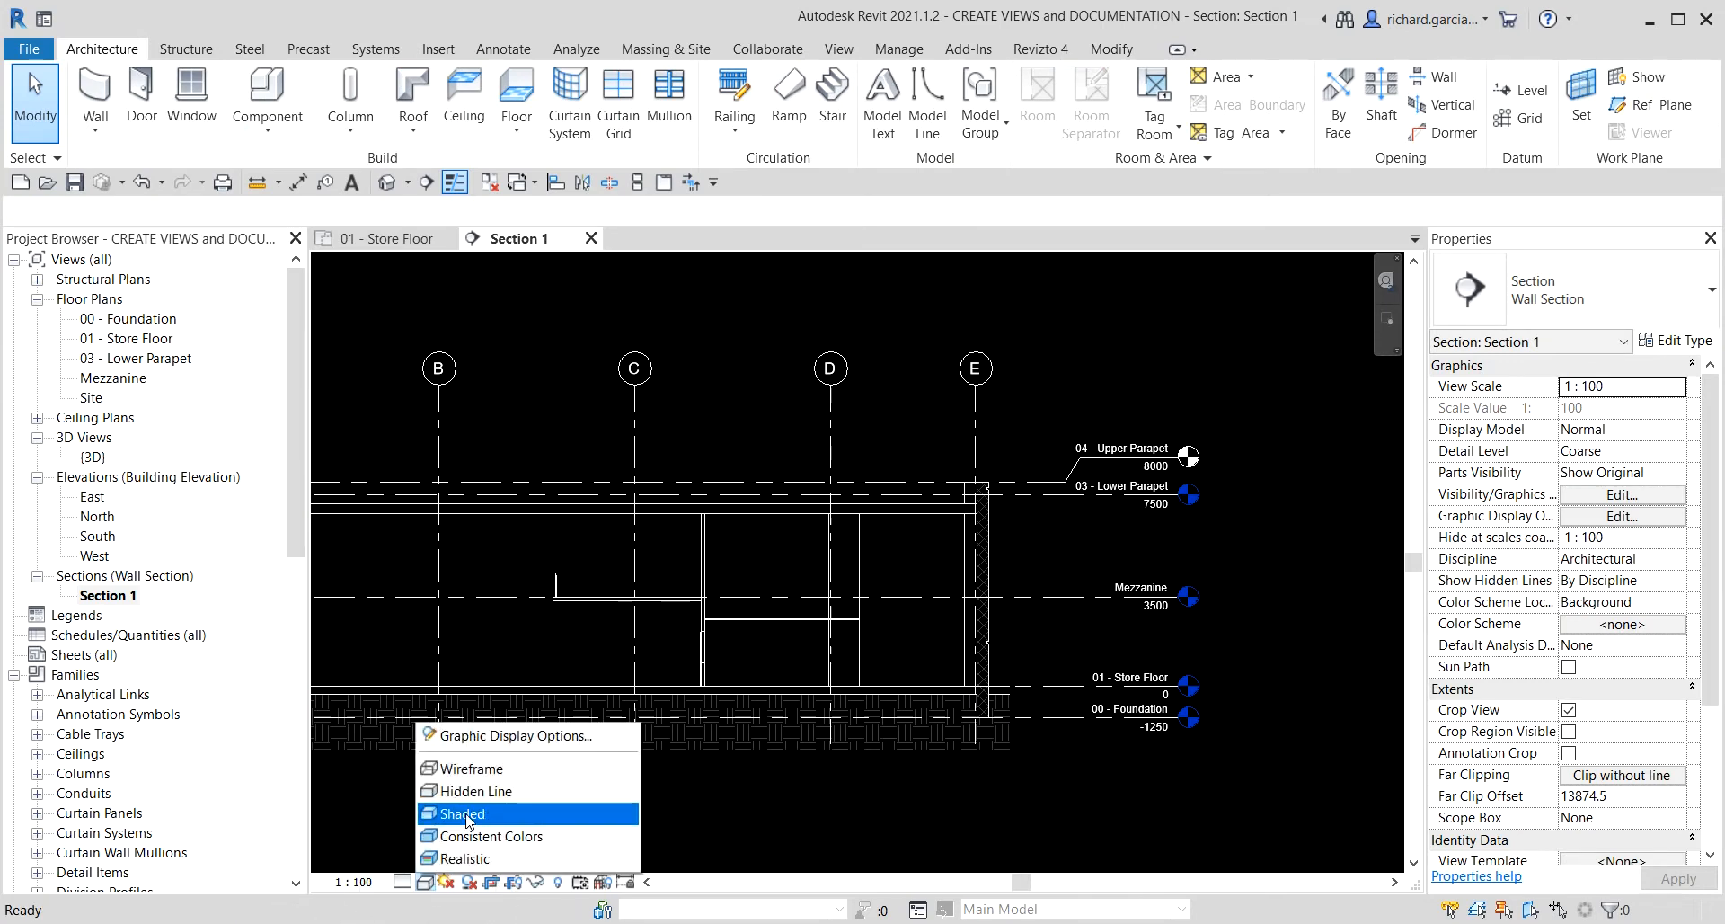
click(473, 813)
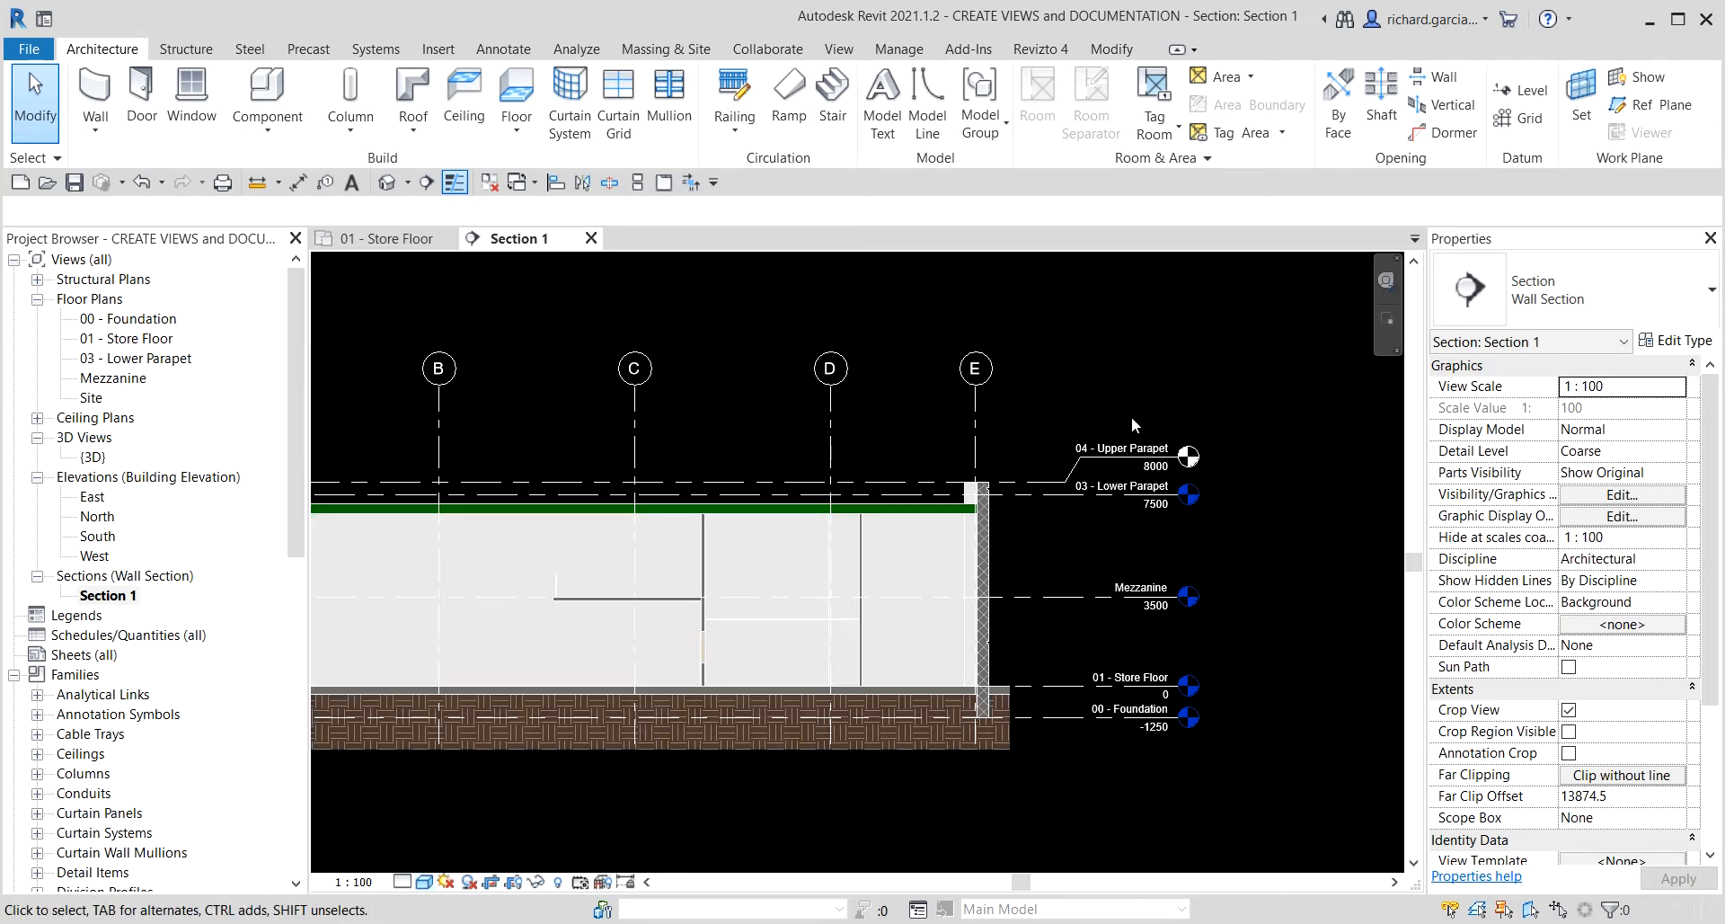
middle_drag(570, 654, 1085, 604)
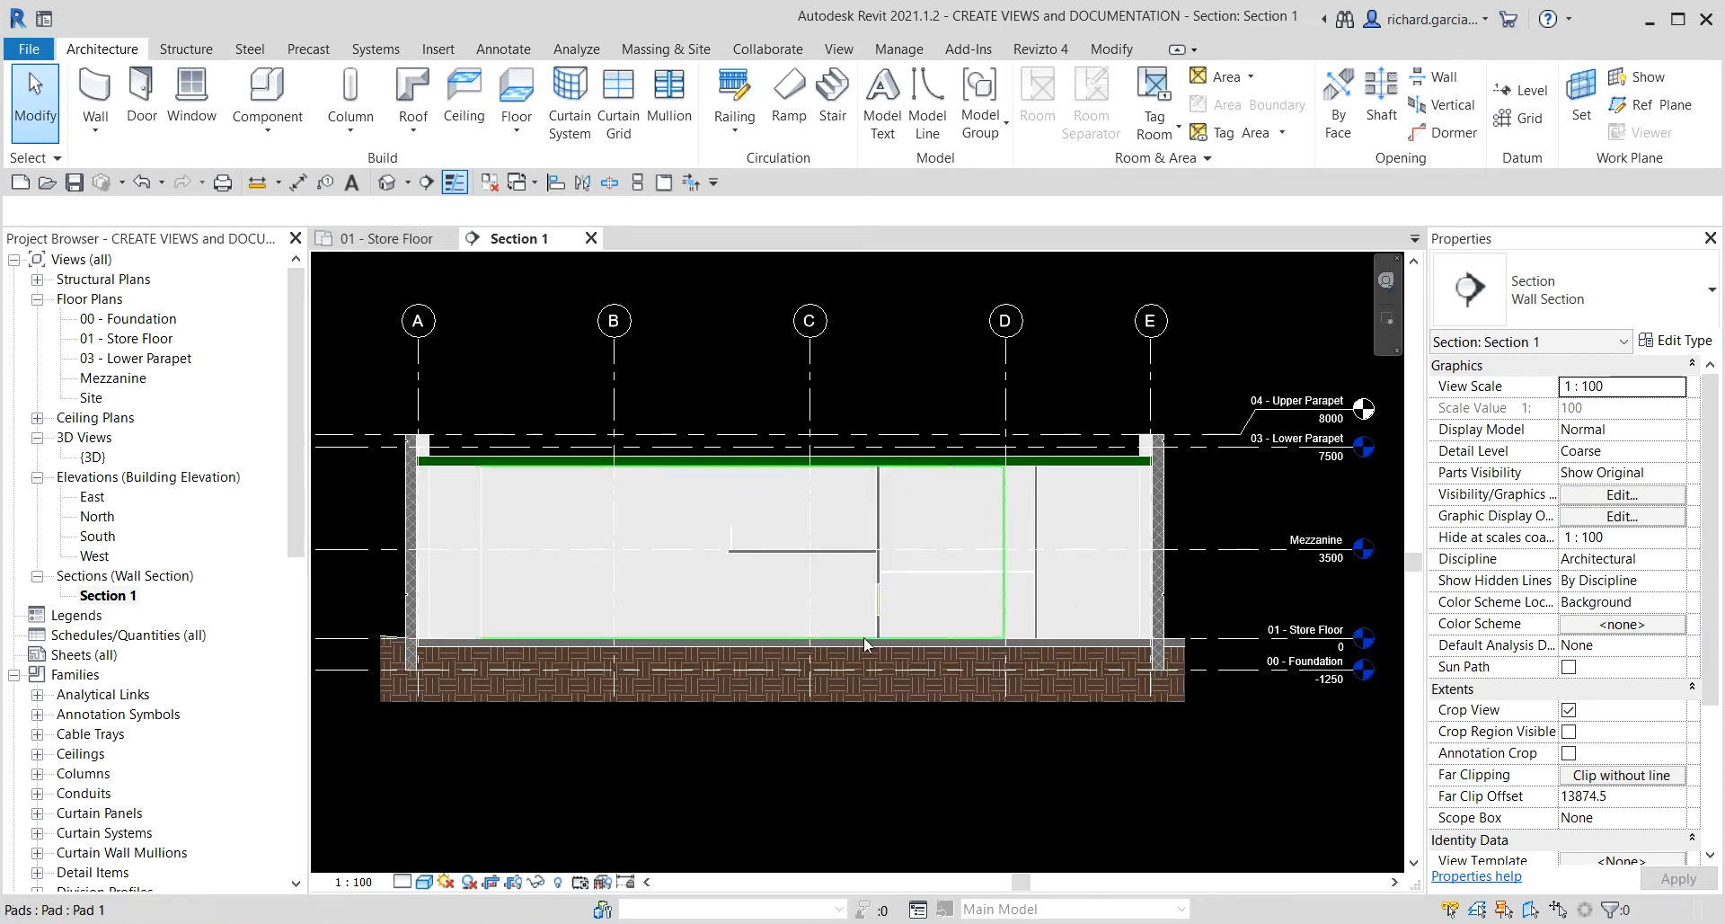
- In the 01 - Store Floor plan, extend the upper part of the Section 1 line through the building to its lower head, closing the gap
click(375, 249)
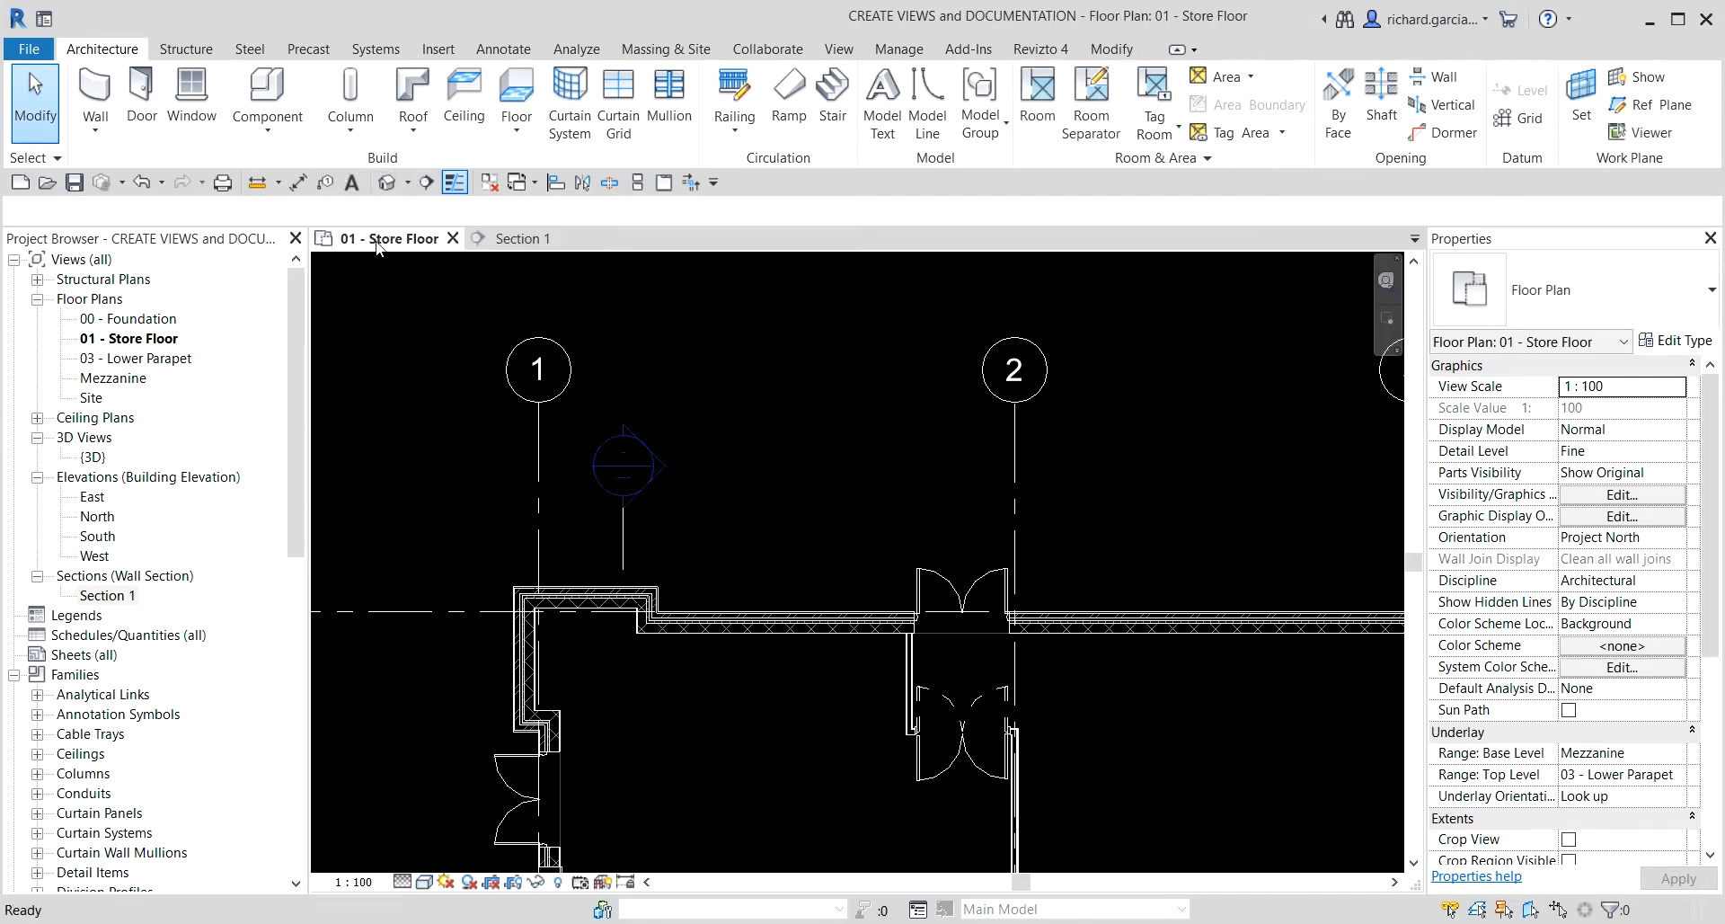
scroll(760, 501, up, 2)
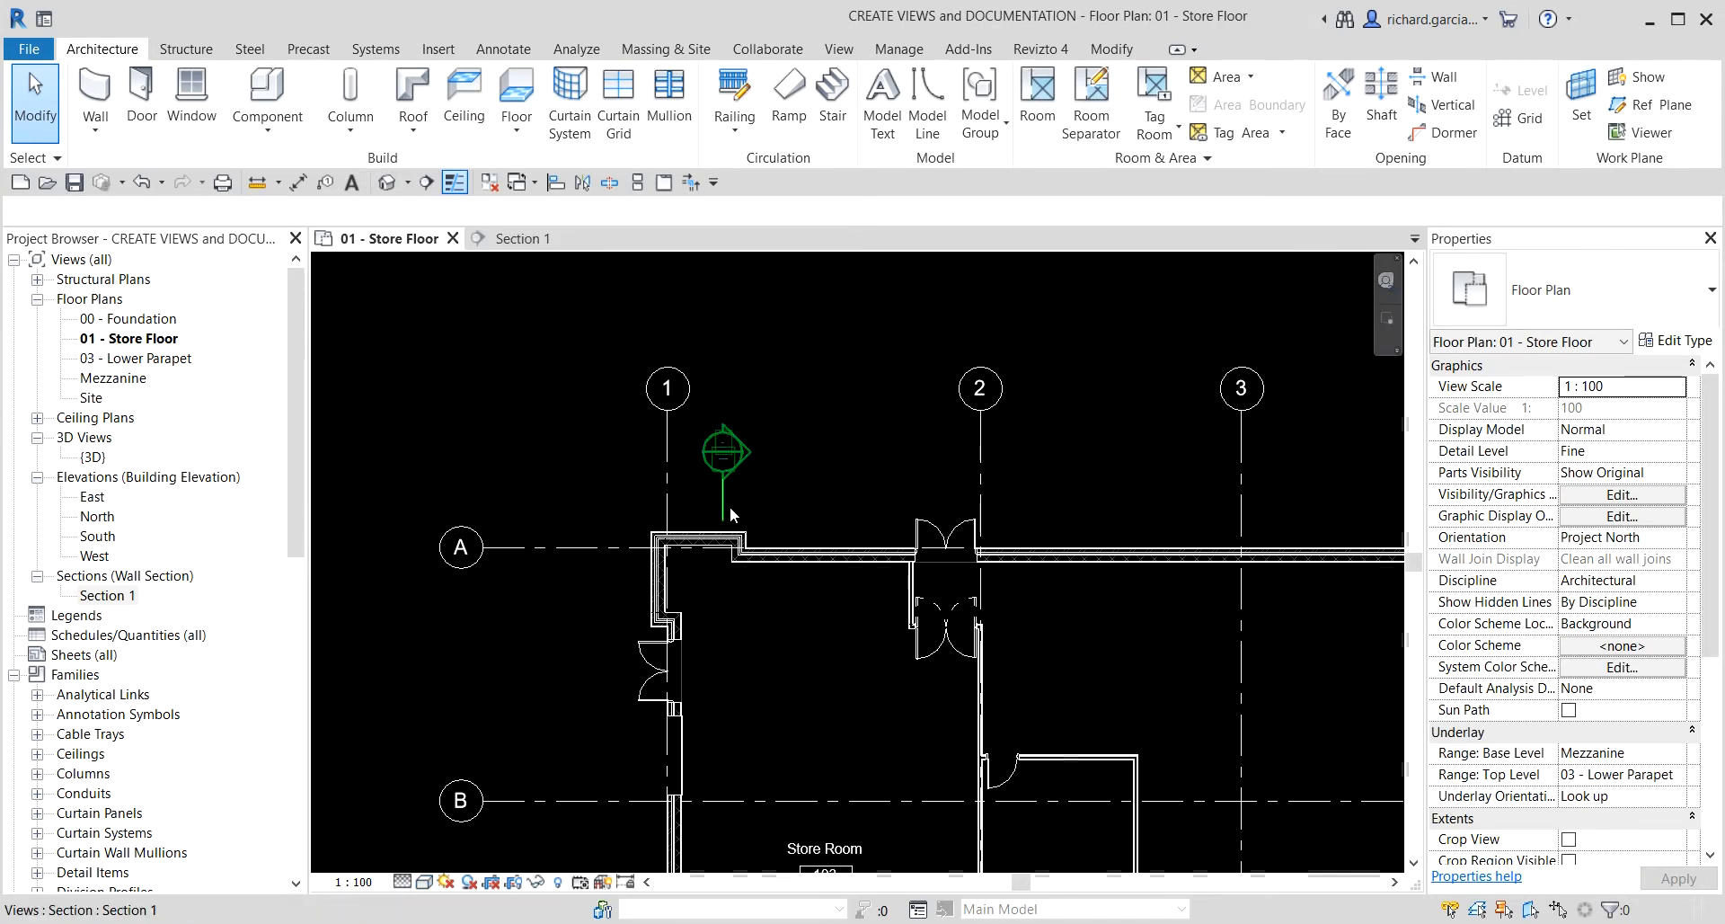
click(724, 508)
key(ctrl)
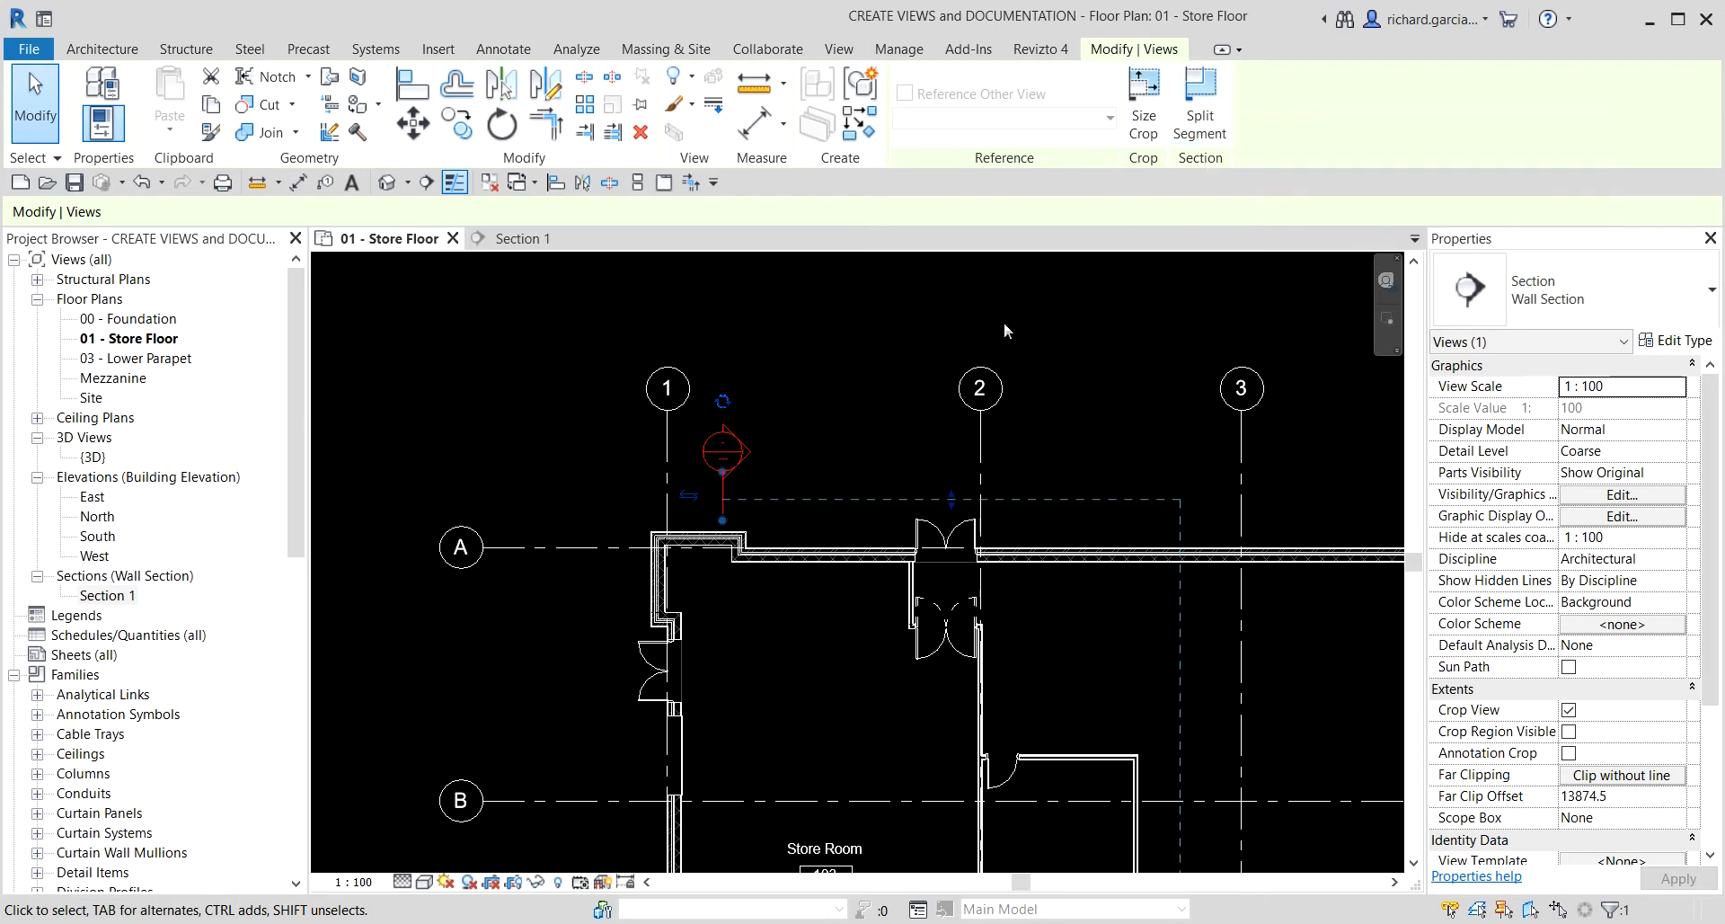
click(826, 338)
scroll(827, 338, down, 3)
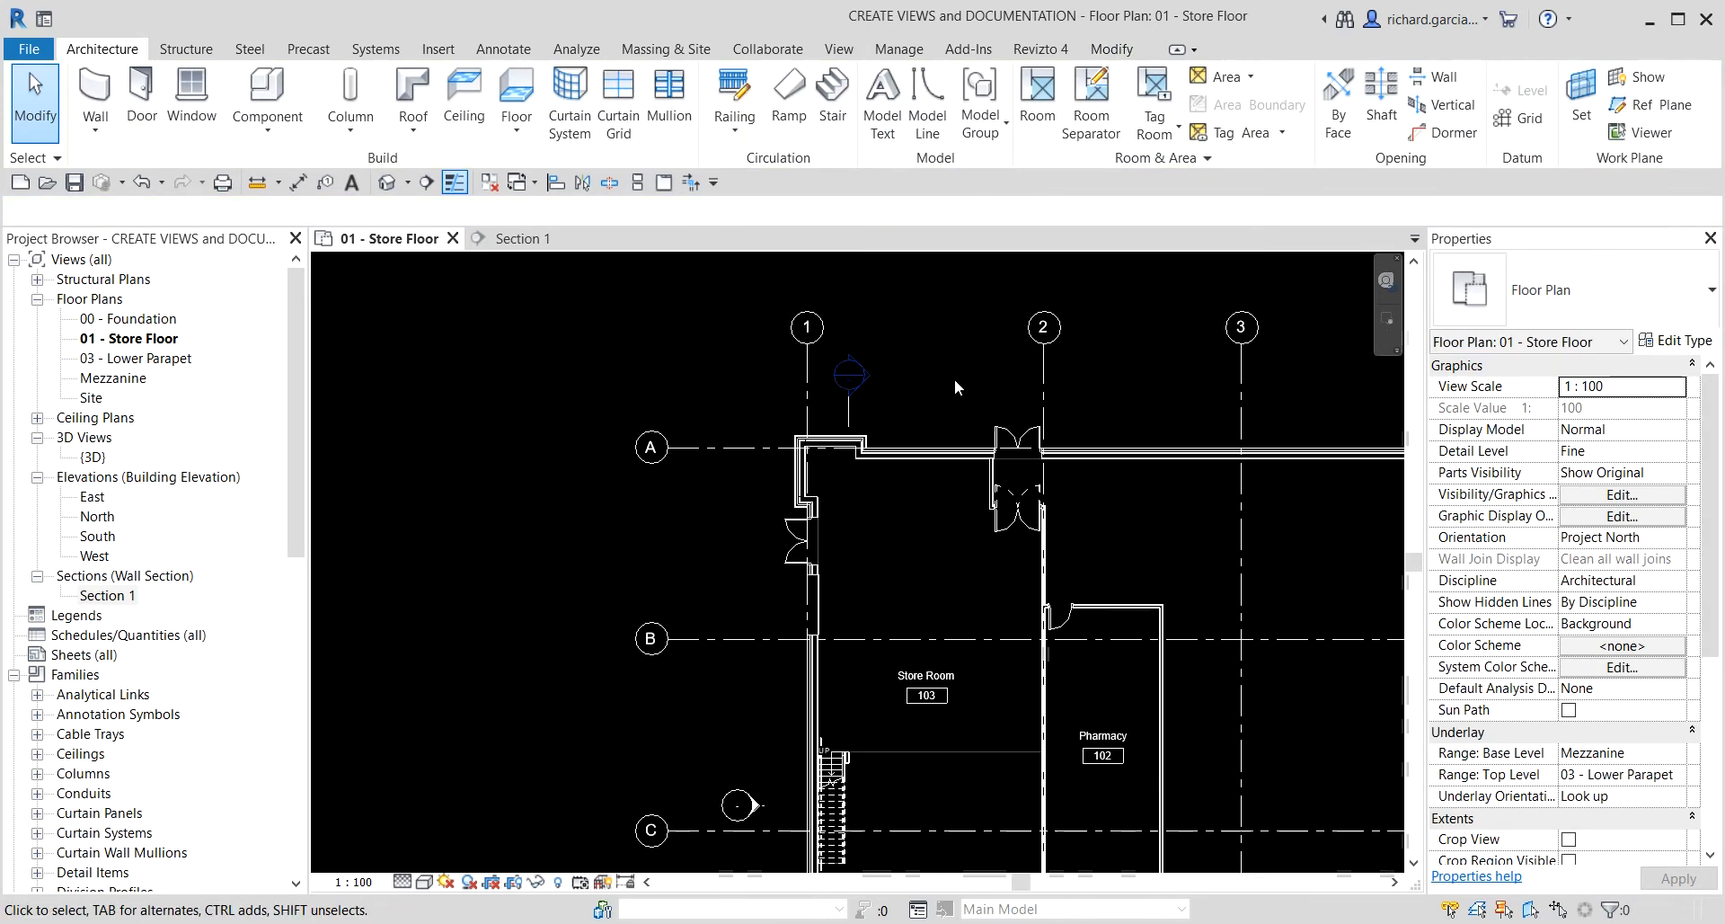
click(846, 430)
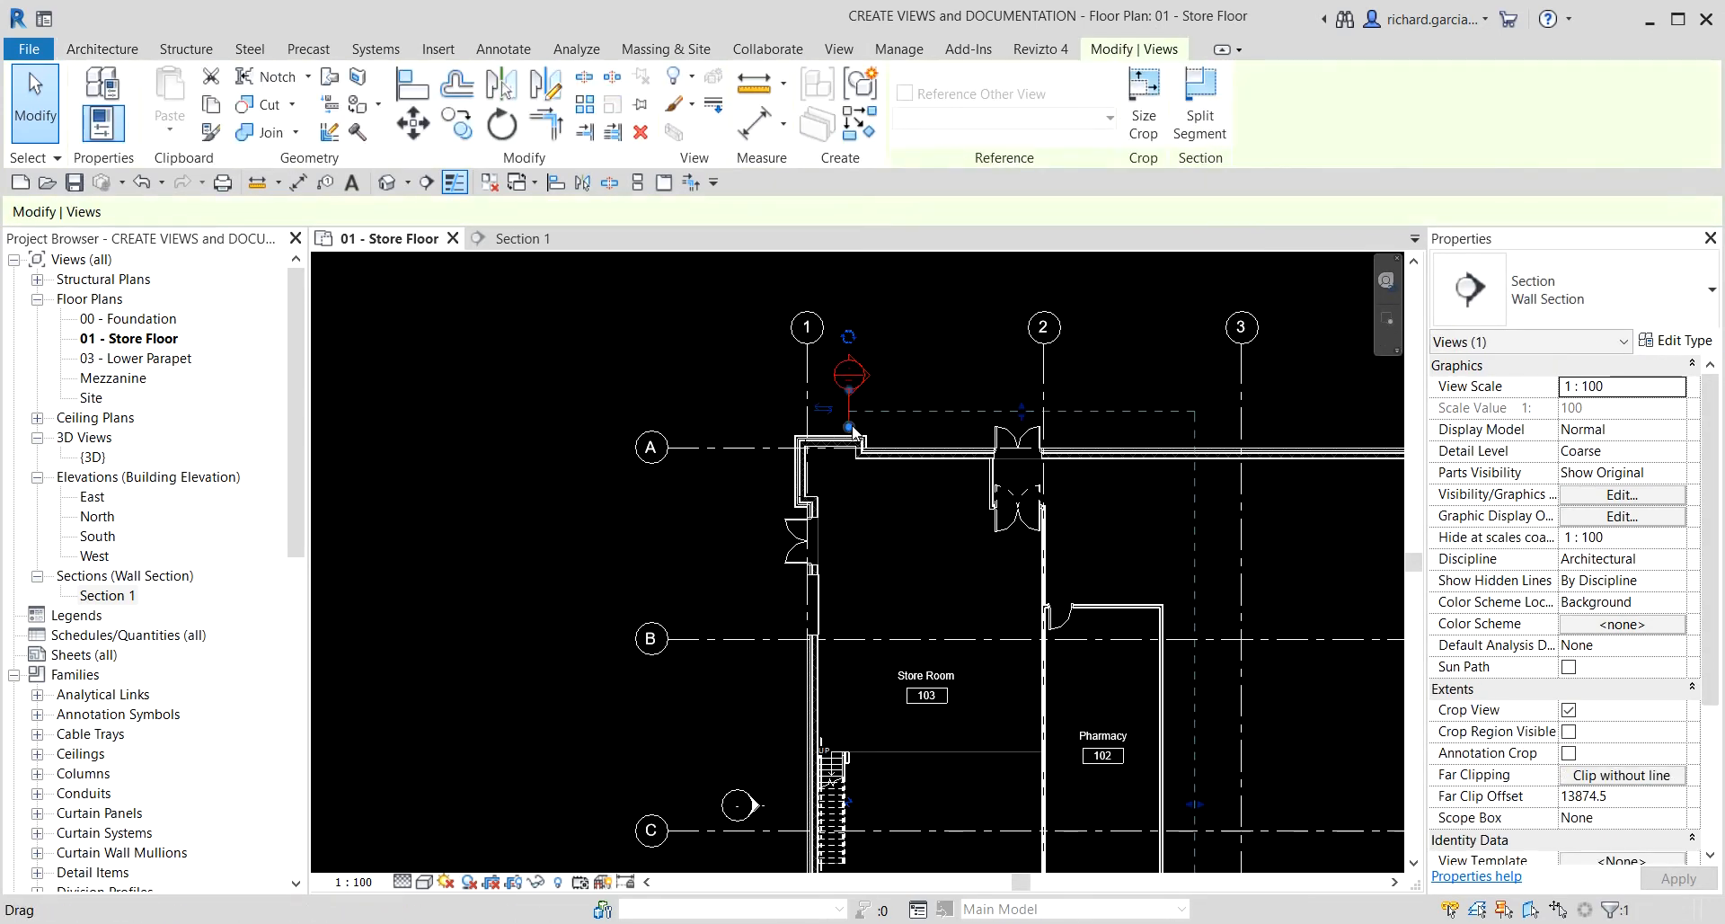
drag(877, 627, 925, 809)
middle_drag(925, 804, 957, 573)
drag(957, 574, 928, 699)
scroll(939, 608, up, 3)
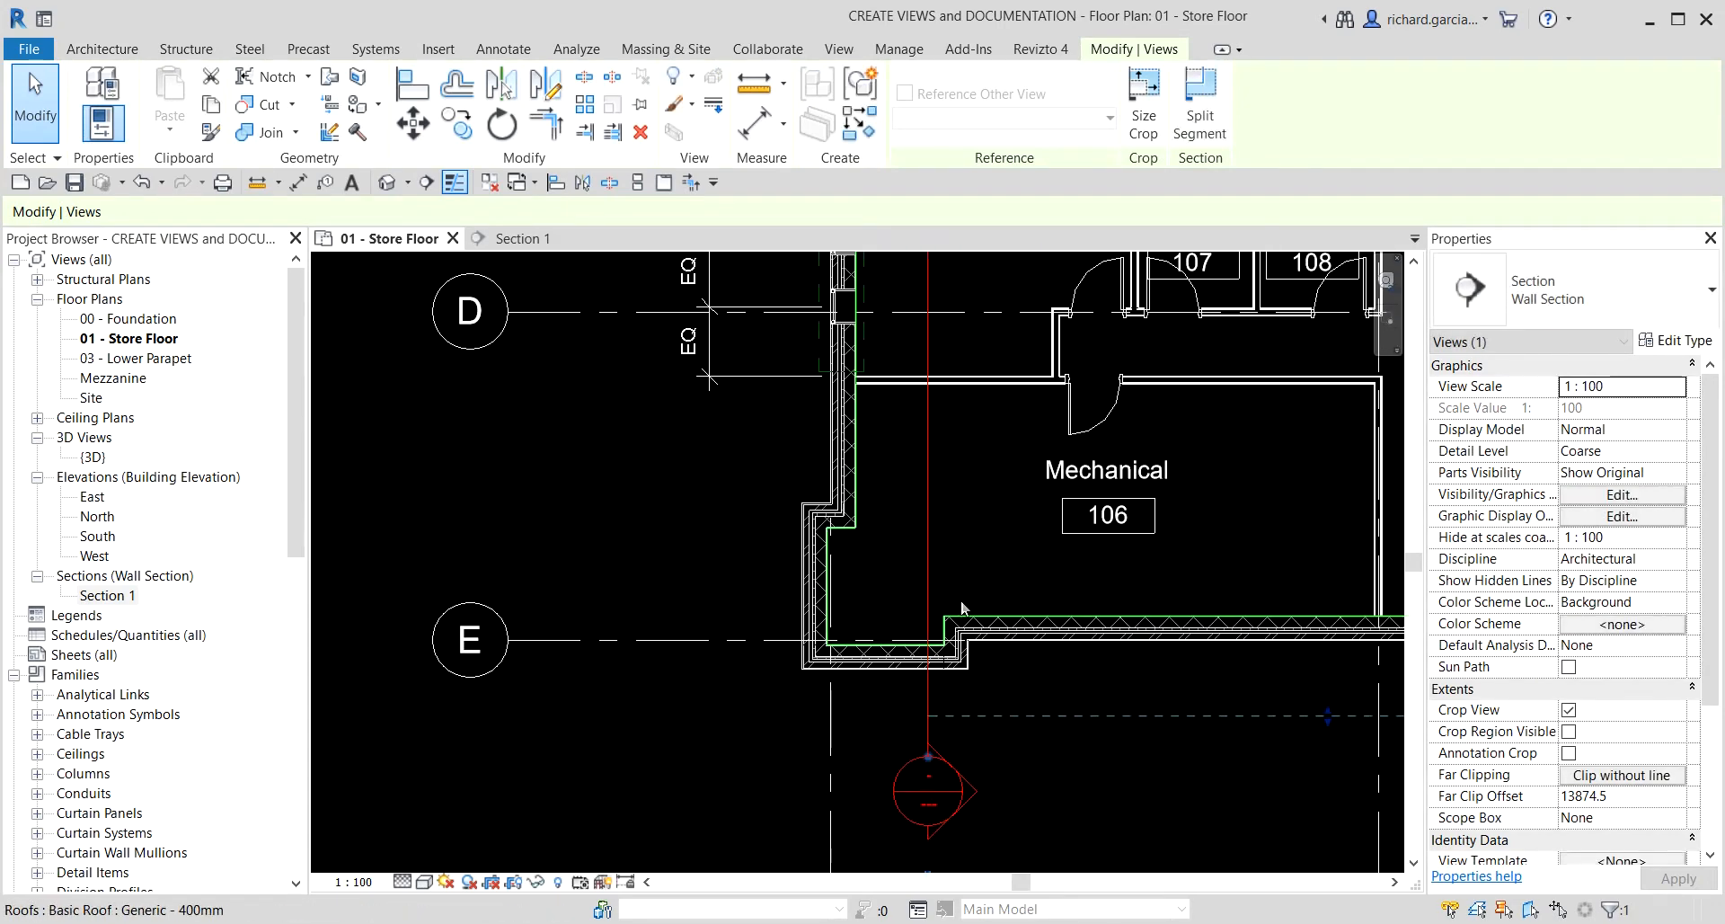
- Split the Section 1 line between grids B and C and offset its lower segment through the Pharmacy, between grids 2 and 3
scroll(973, 606, down, 3)
middle_drag(1032, 559, 970, 836)
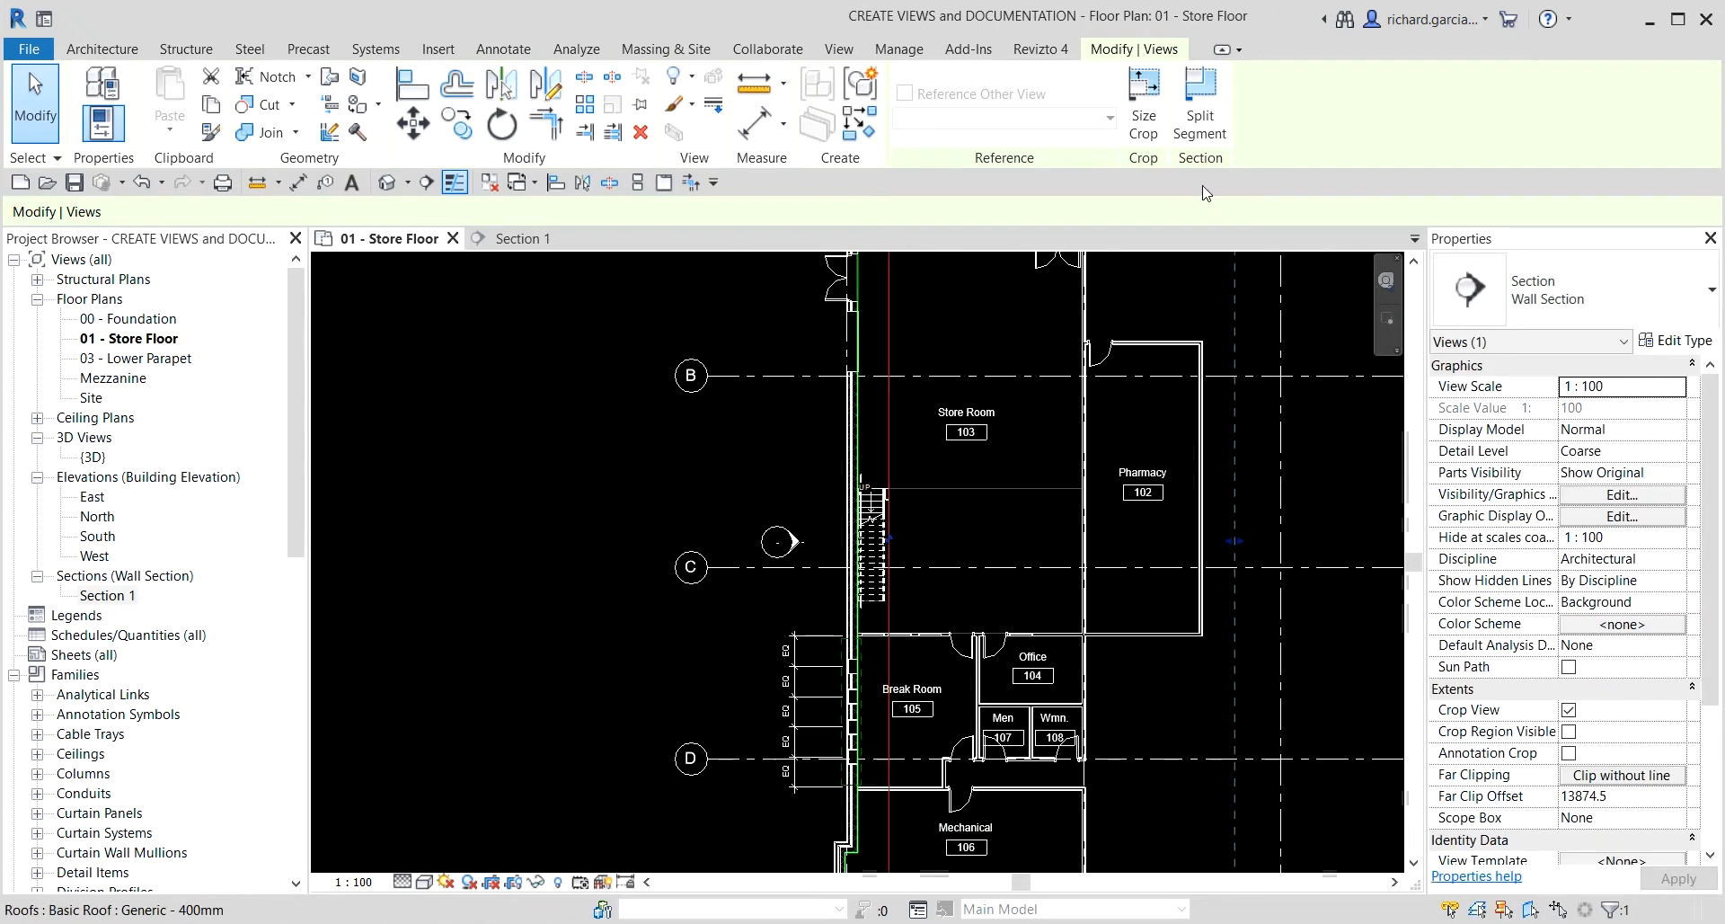
key(ctrl)
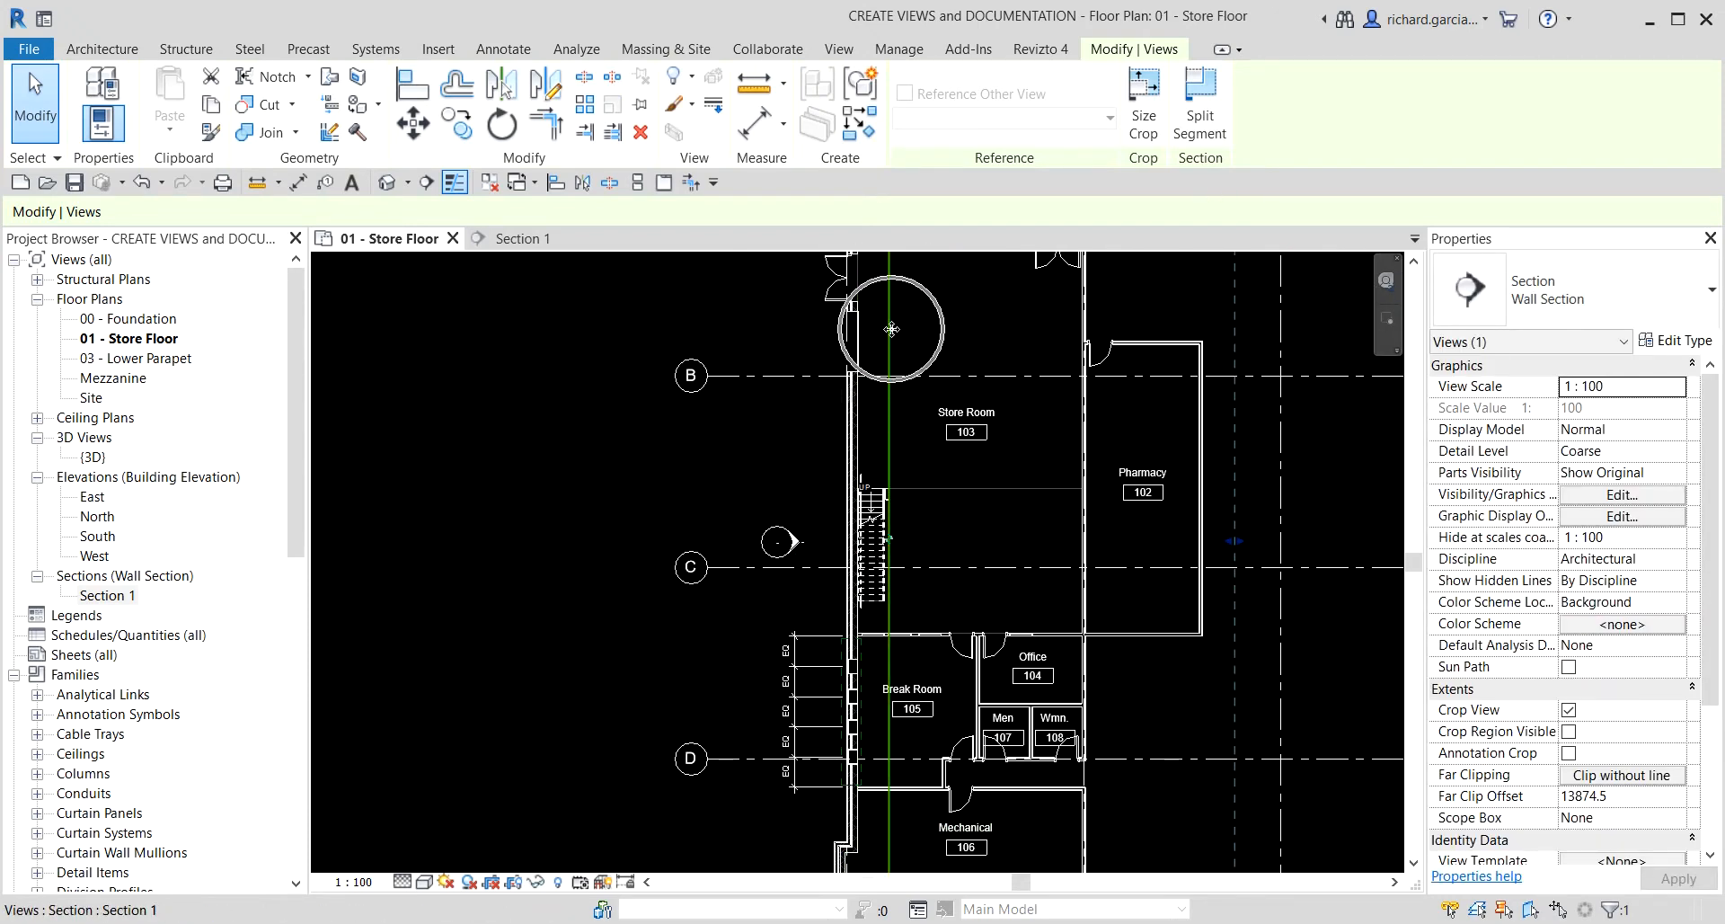
click(1202, 108)
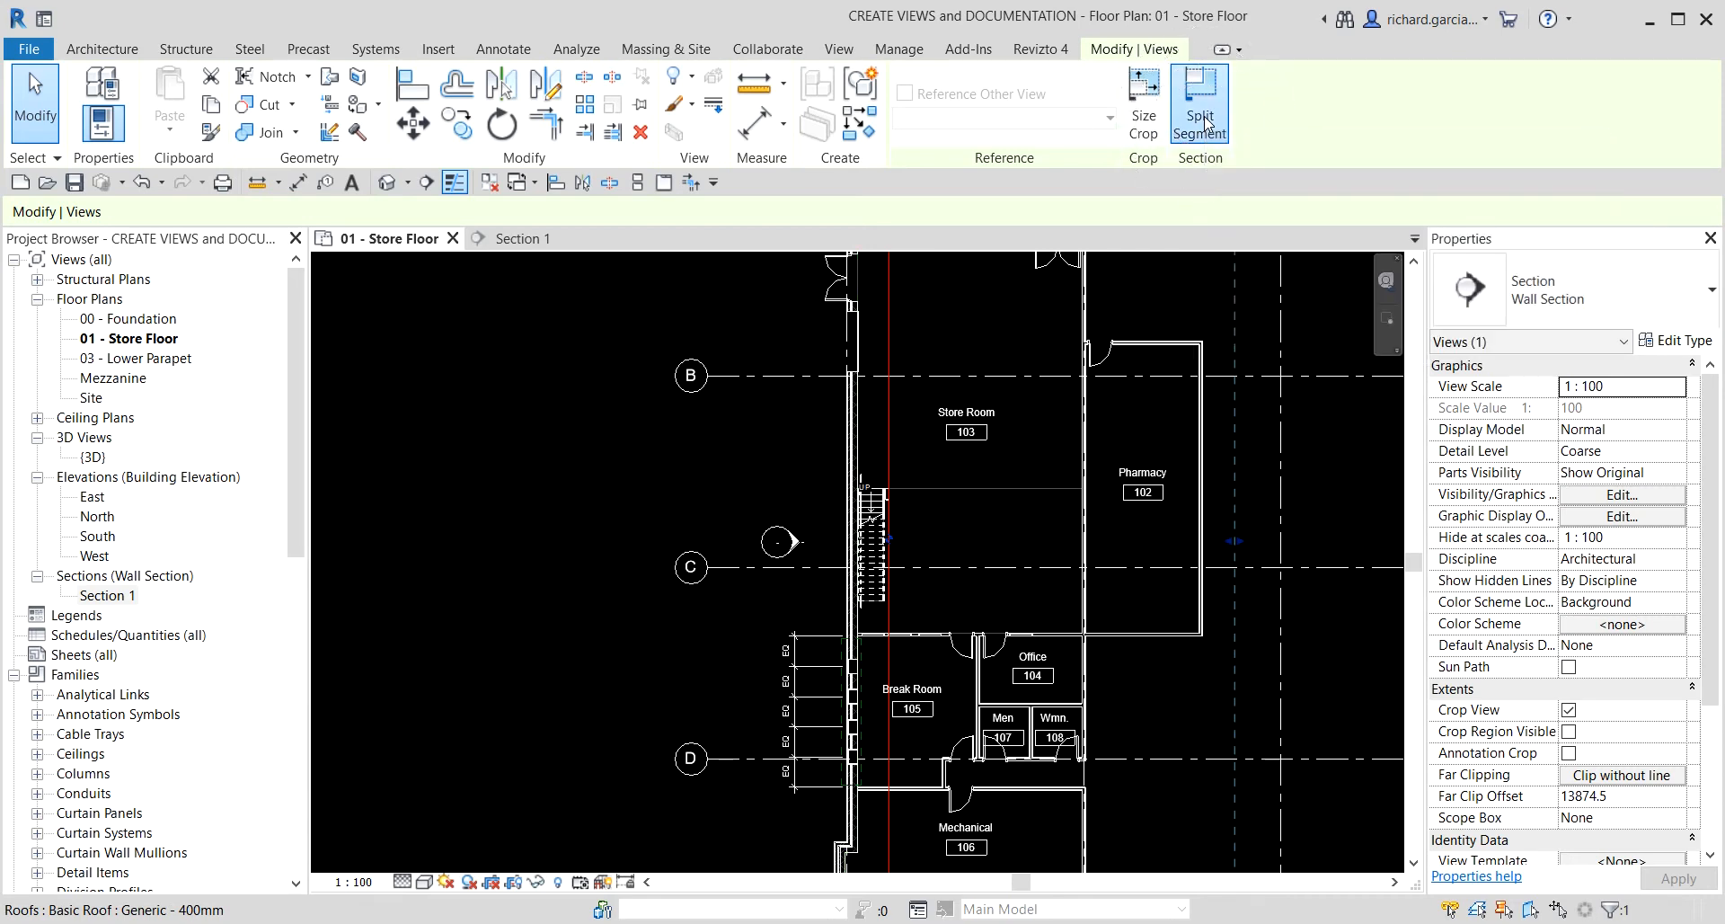
scroll(1031, 524, down, 2)
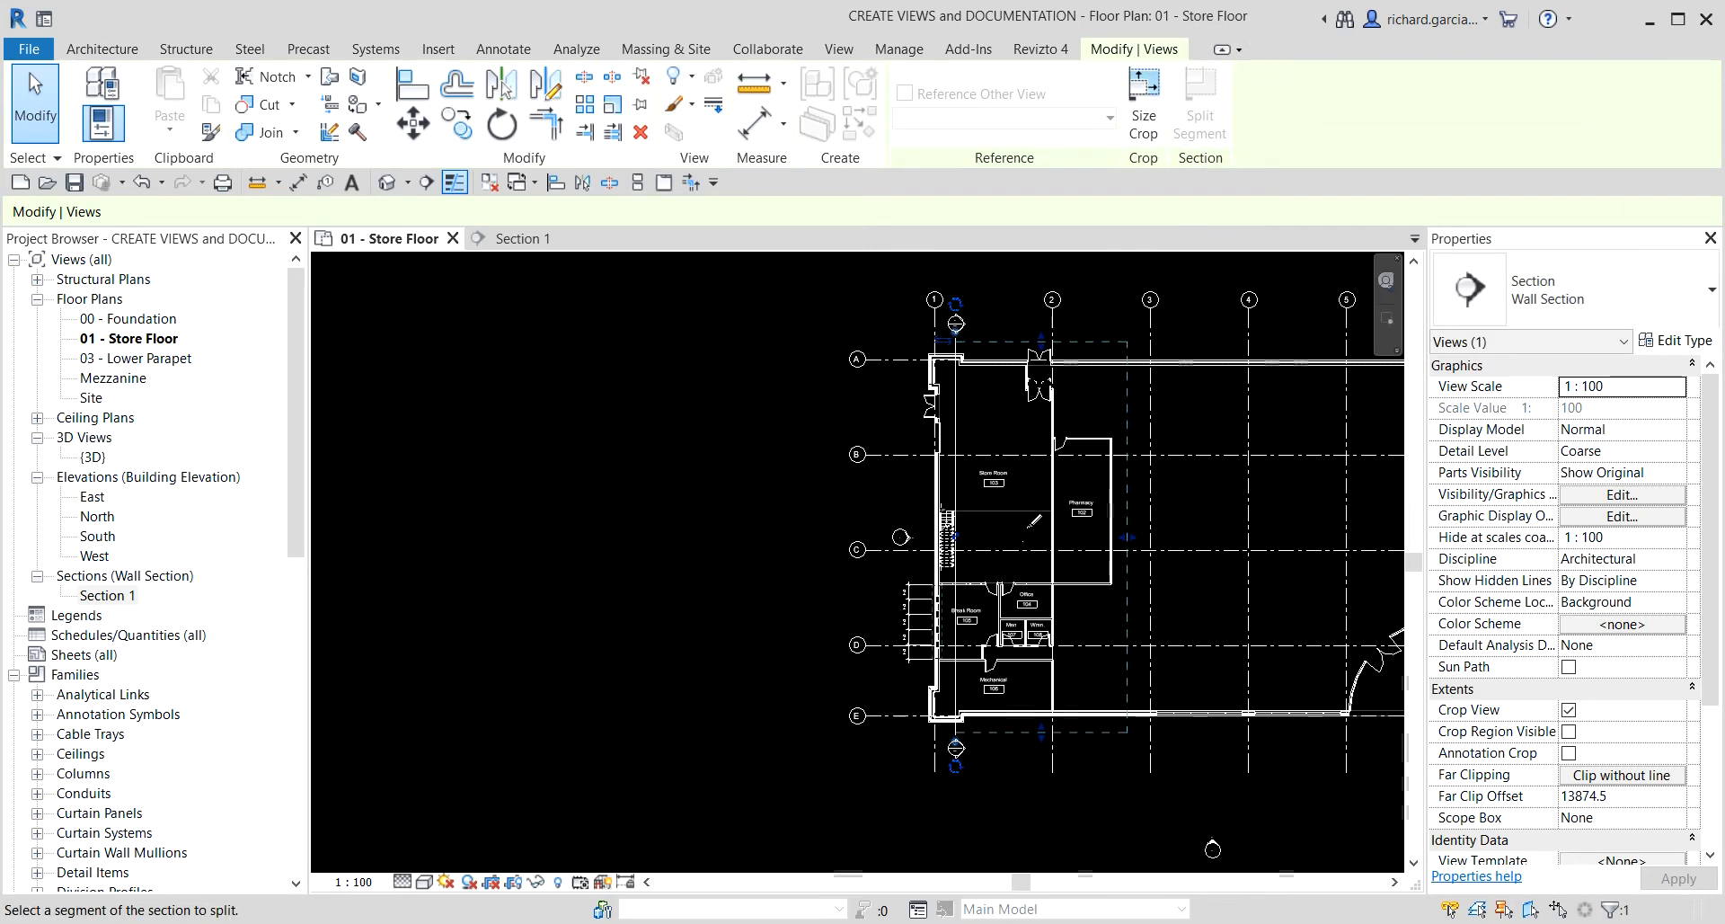
scroll(1024, 512, up, 1)
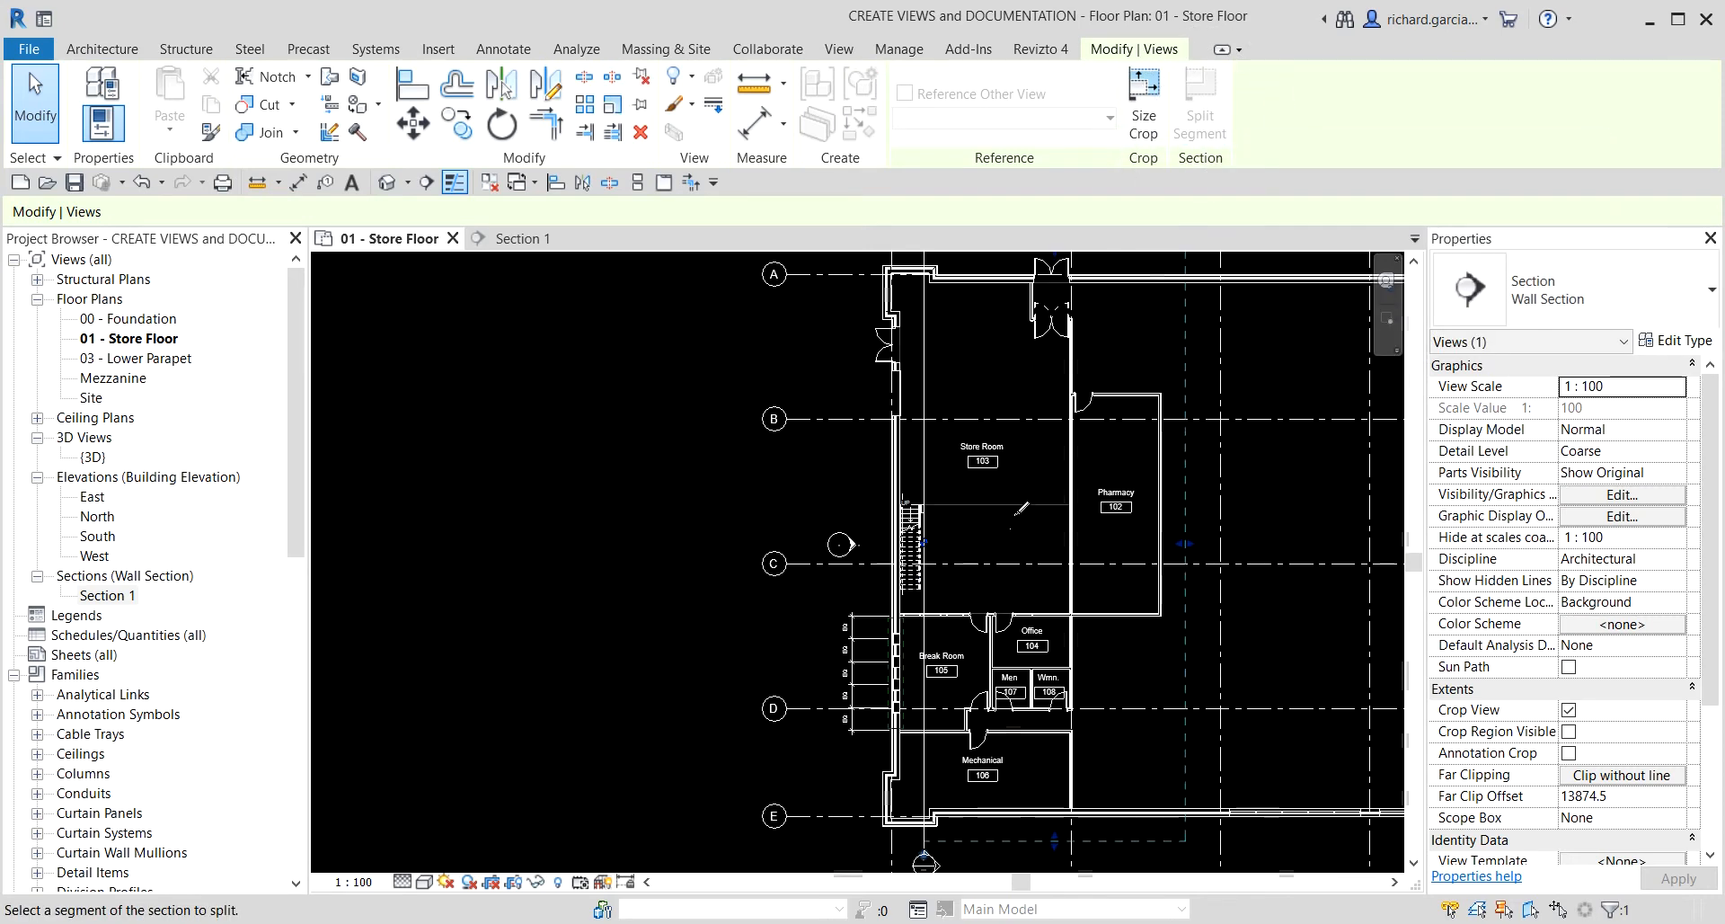
click(924, 491)
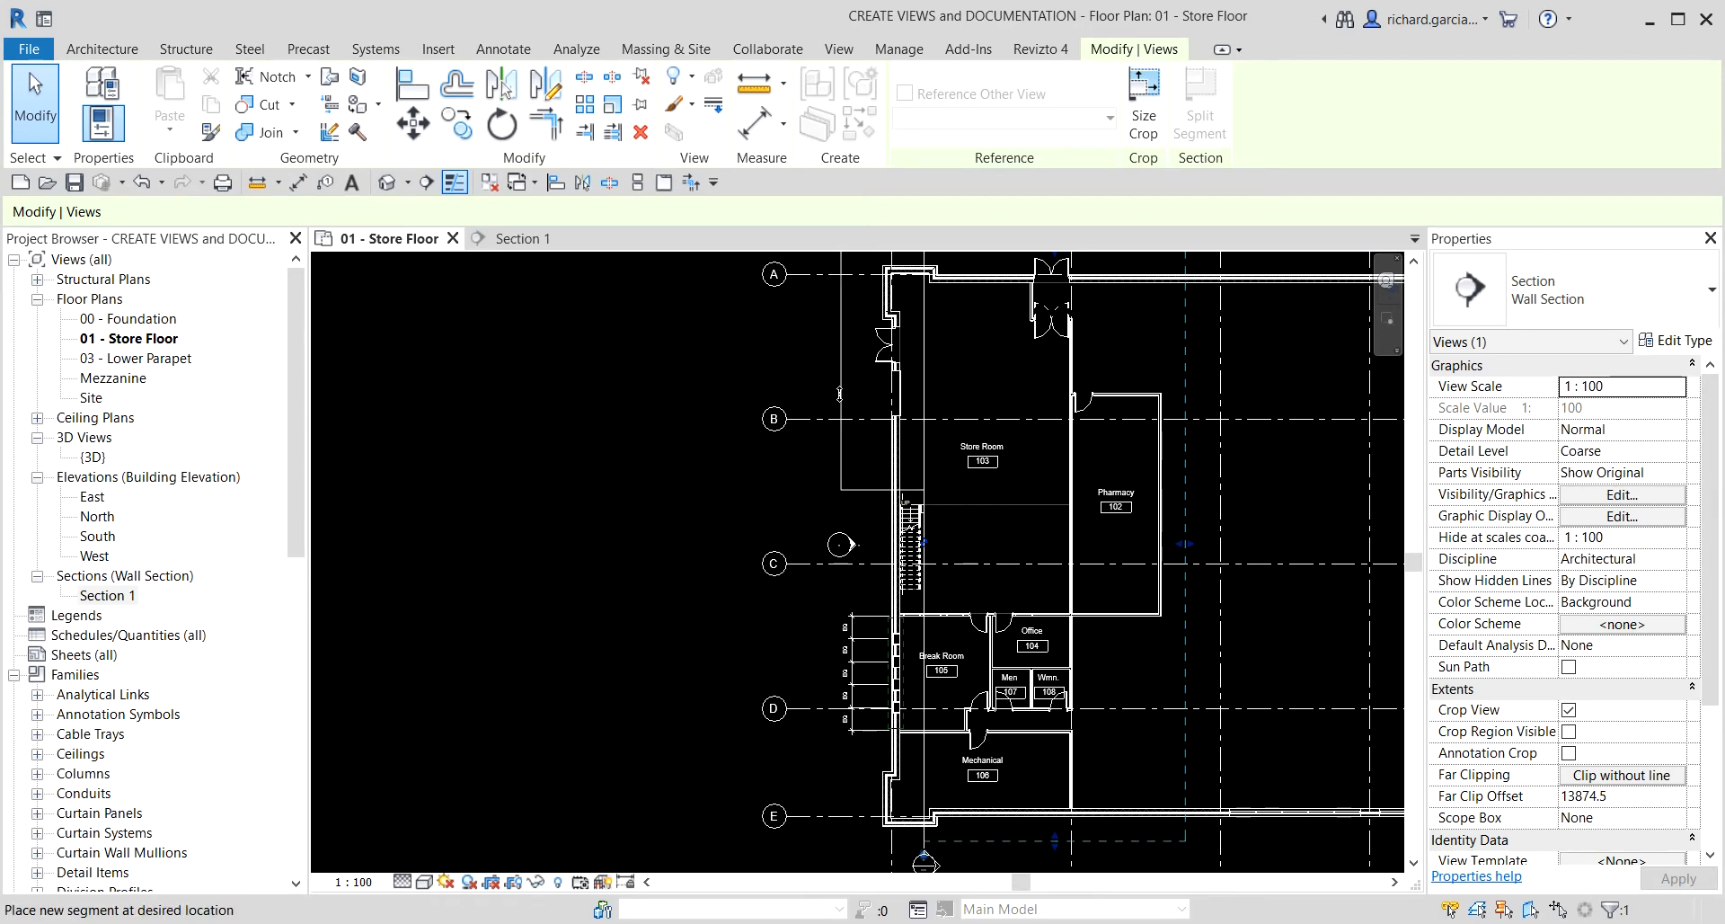
scroll(966, 705, down, 1)
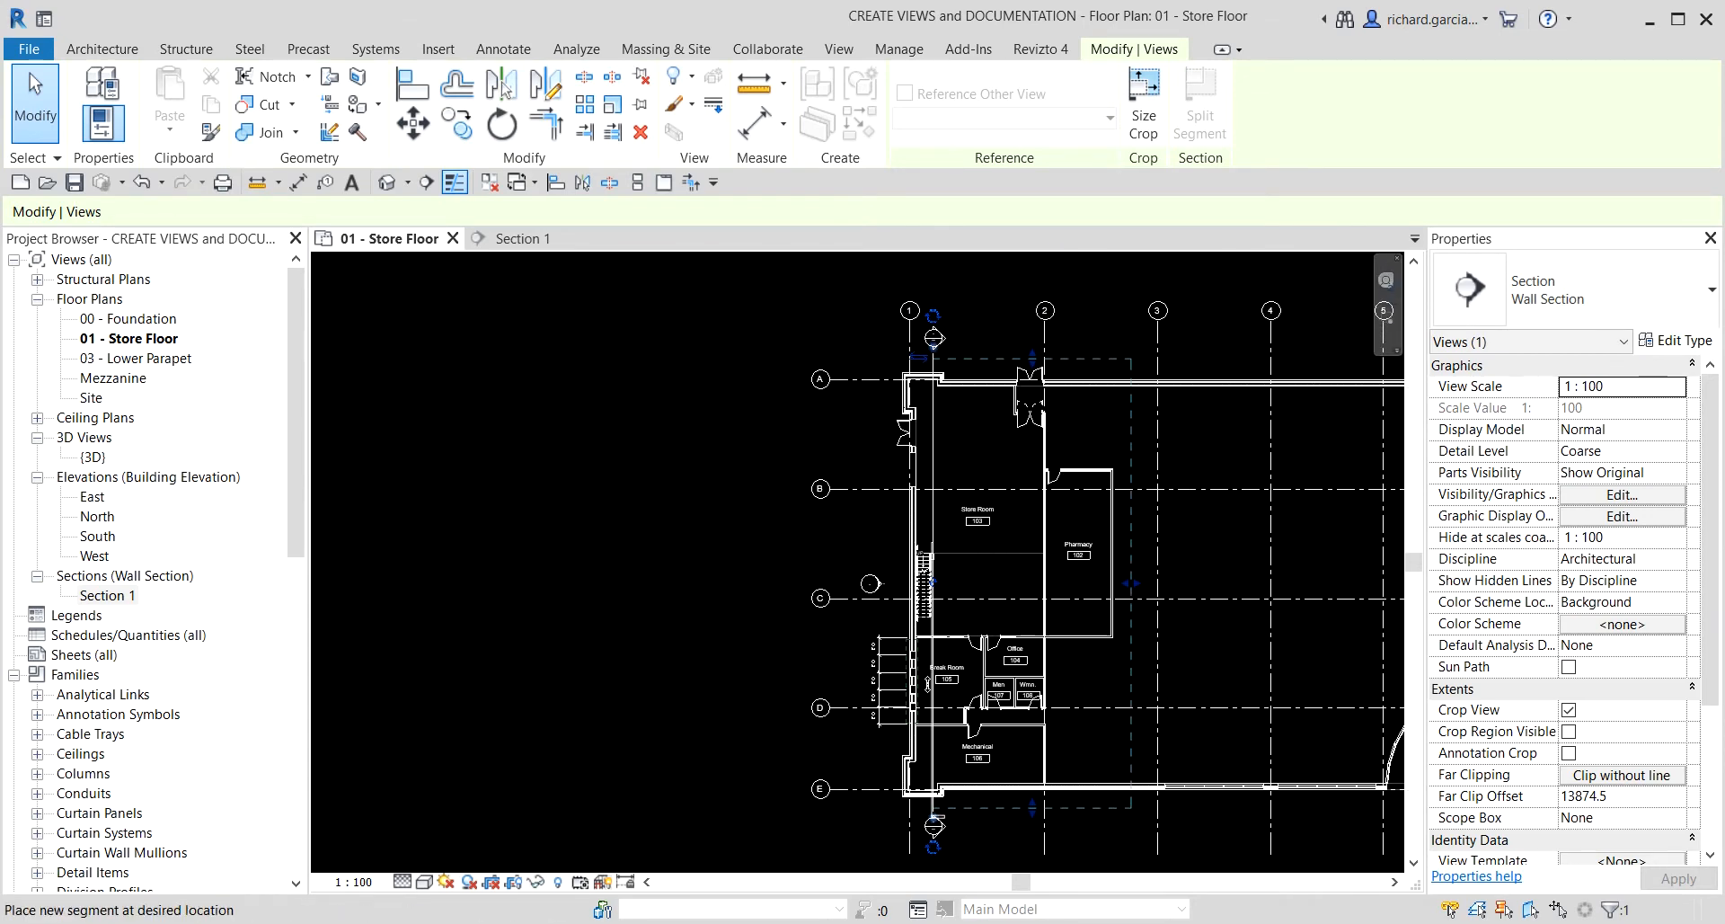
click(1074, 695)
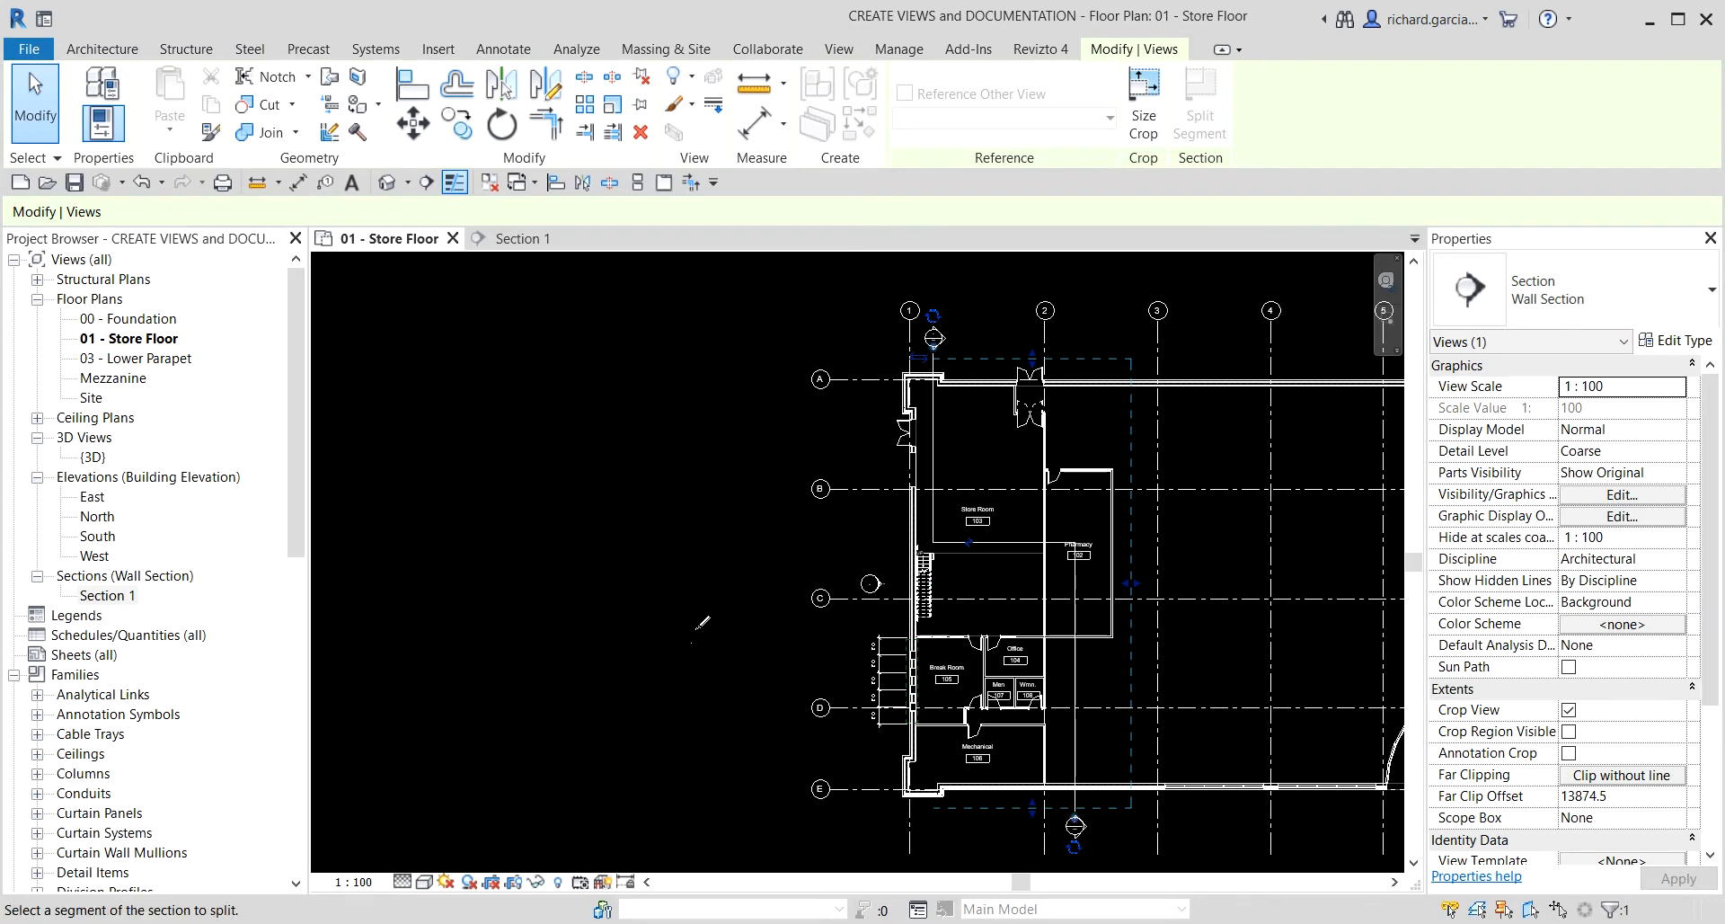
key(Escape)
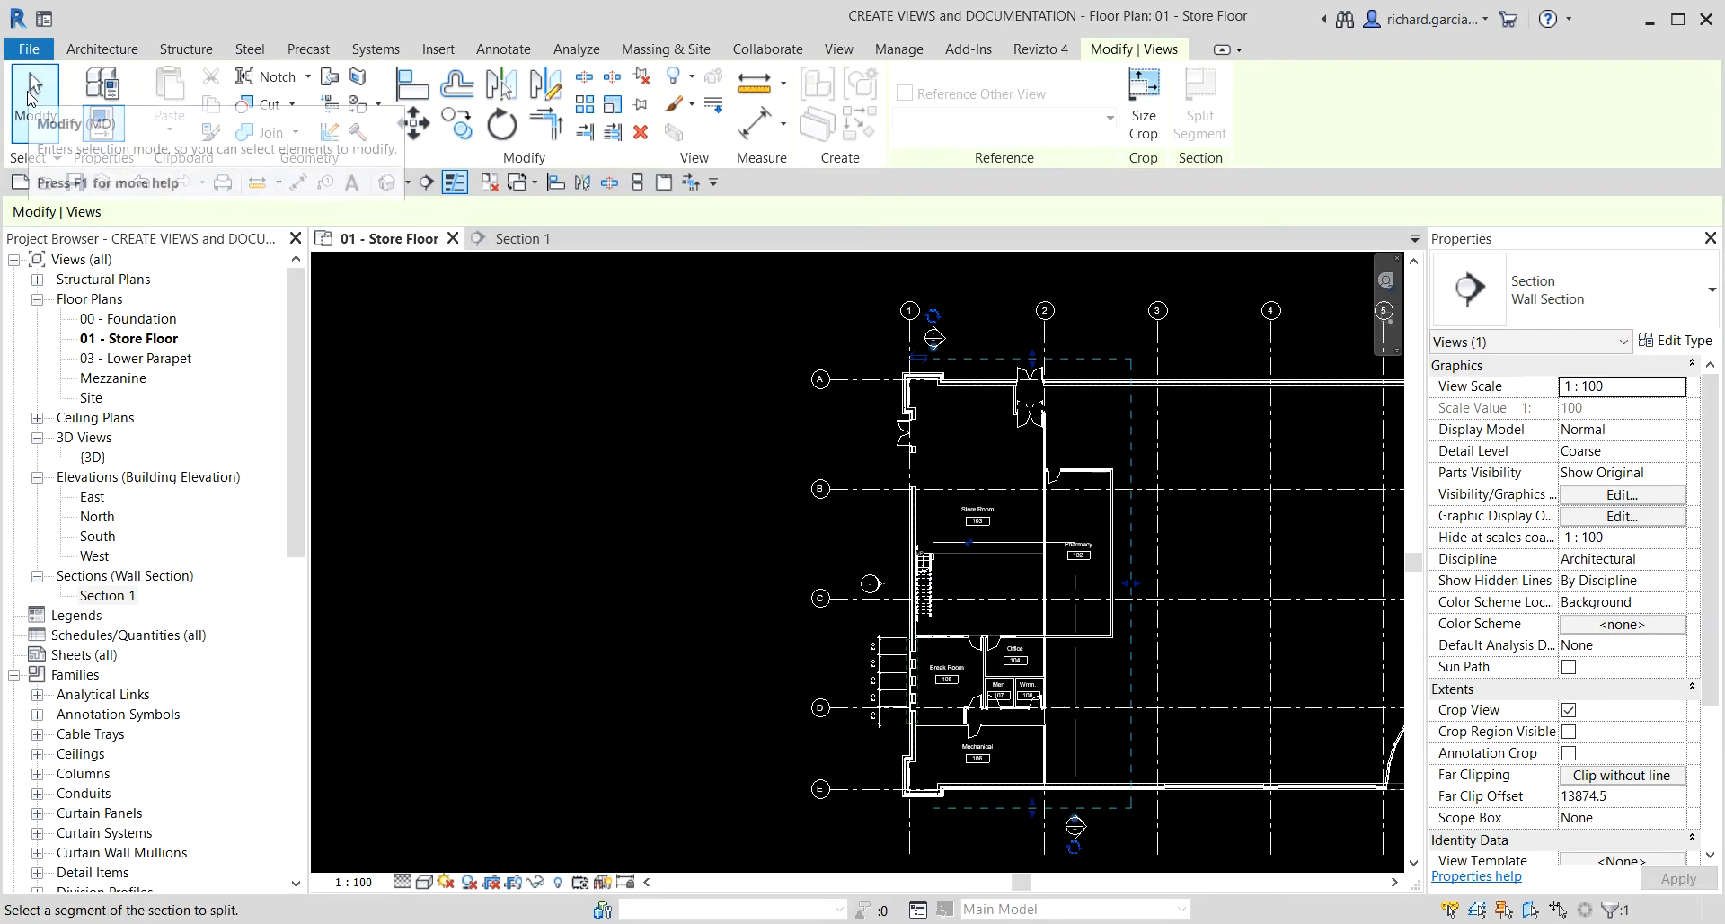
key(Escape)
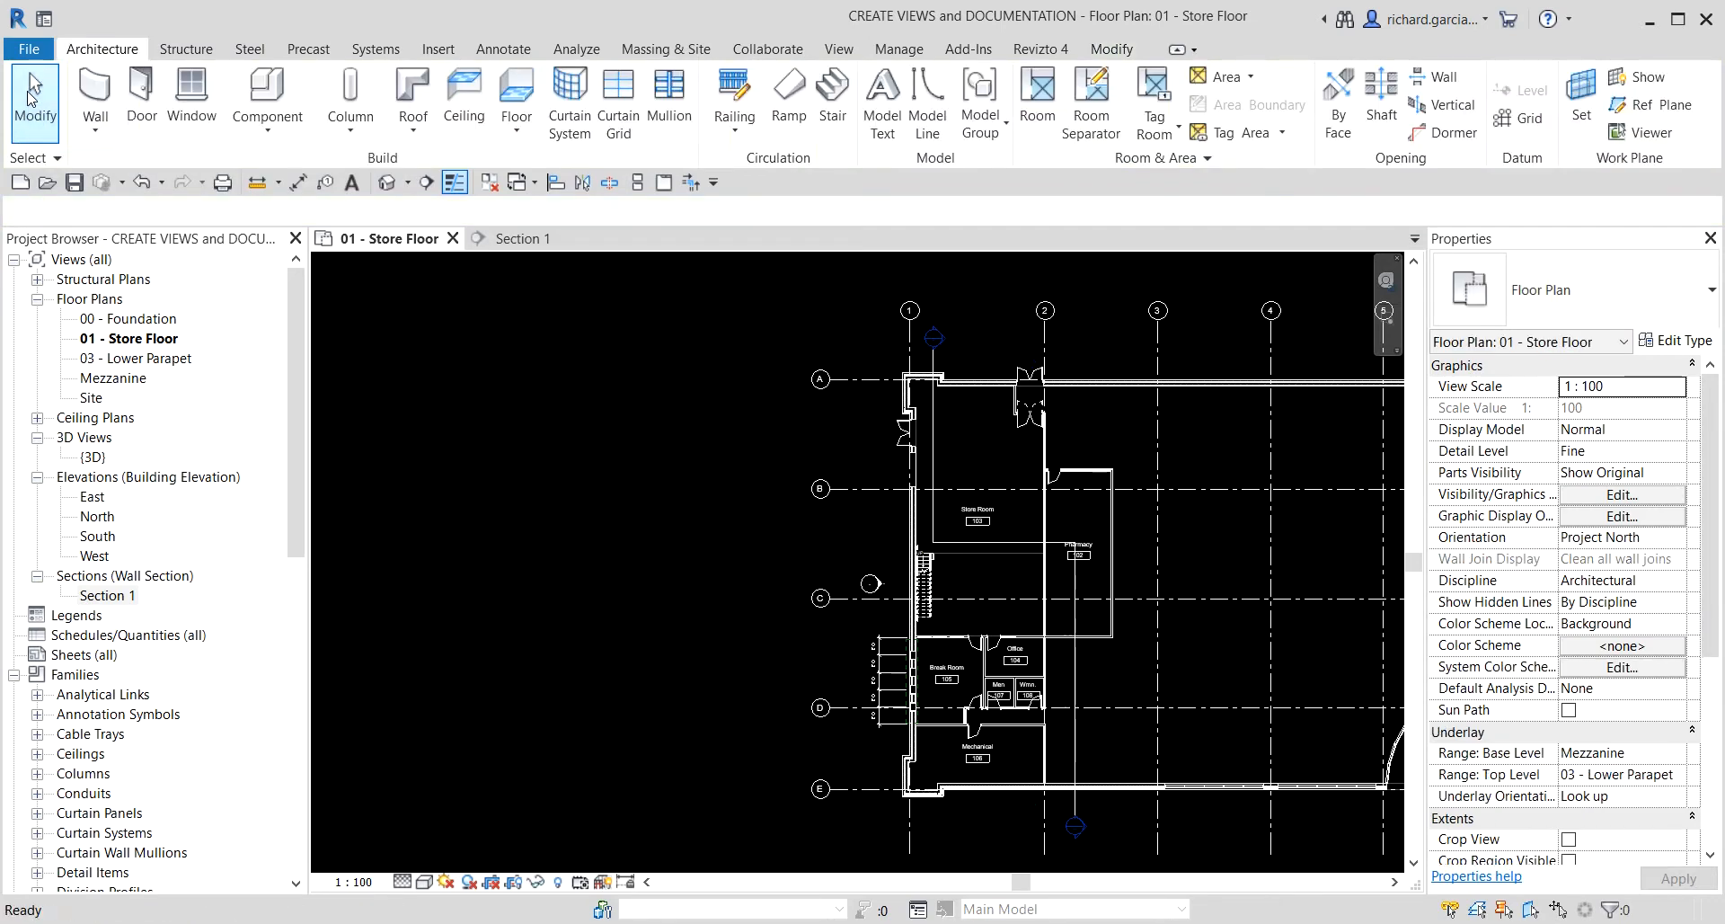
- Check the jogged cut in the Section 1 view and tile it side by side with the 01 - Store Floor plan
click(517, 238)
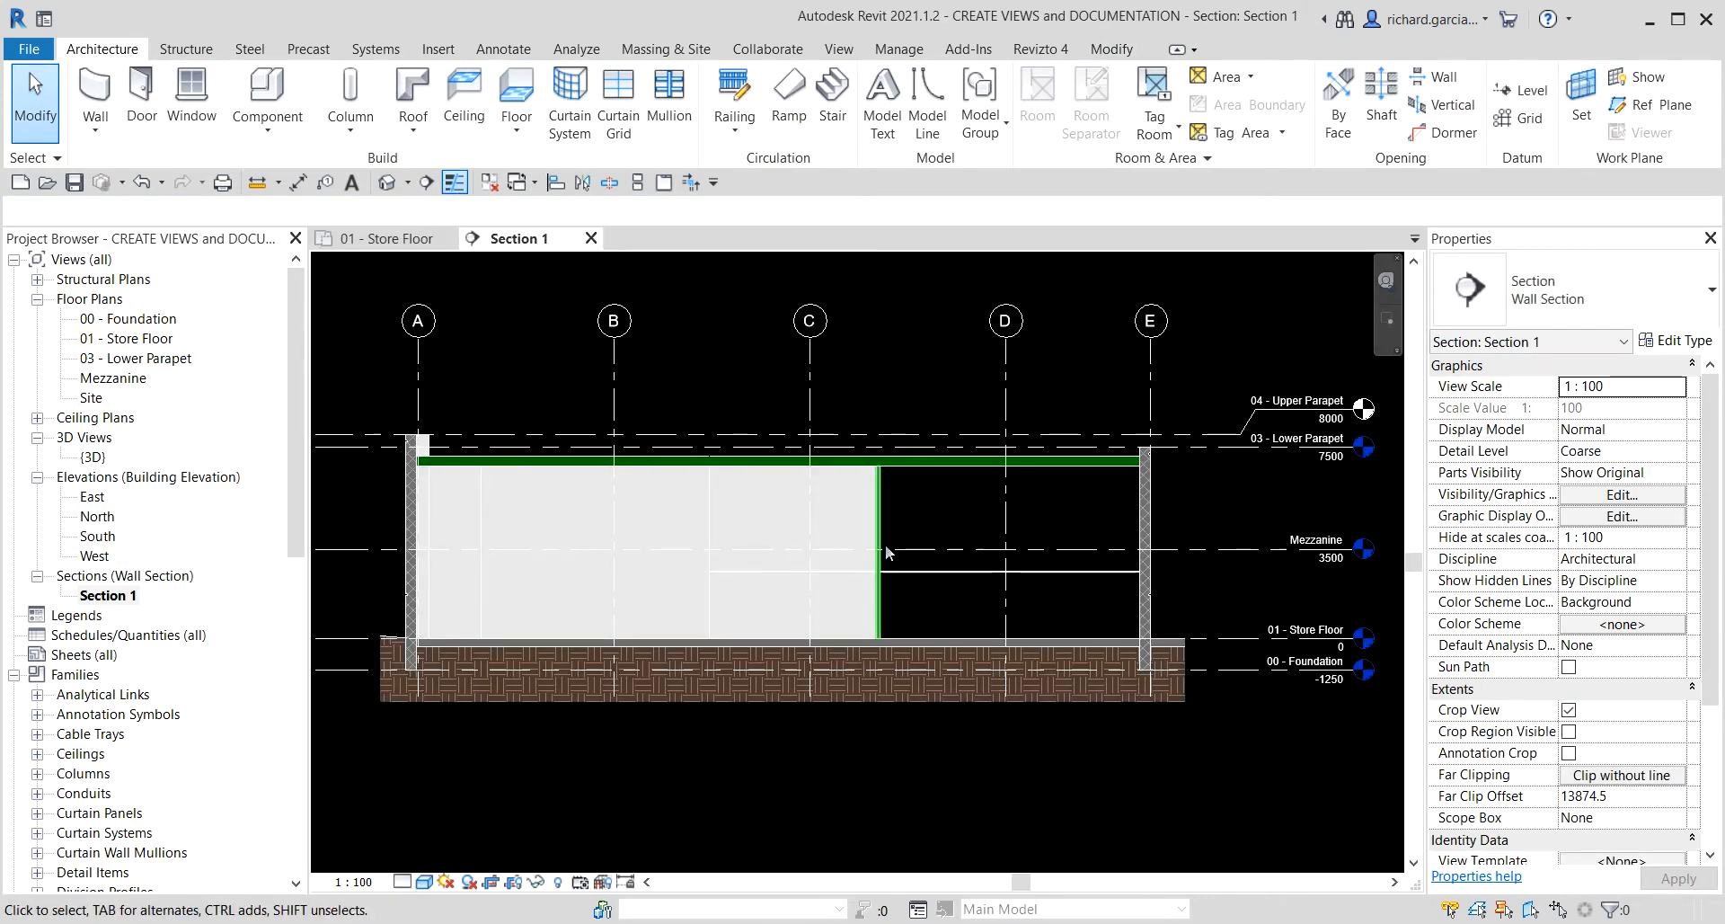
click(399, 245)
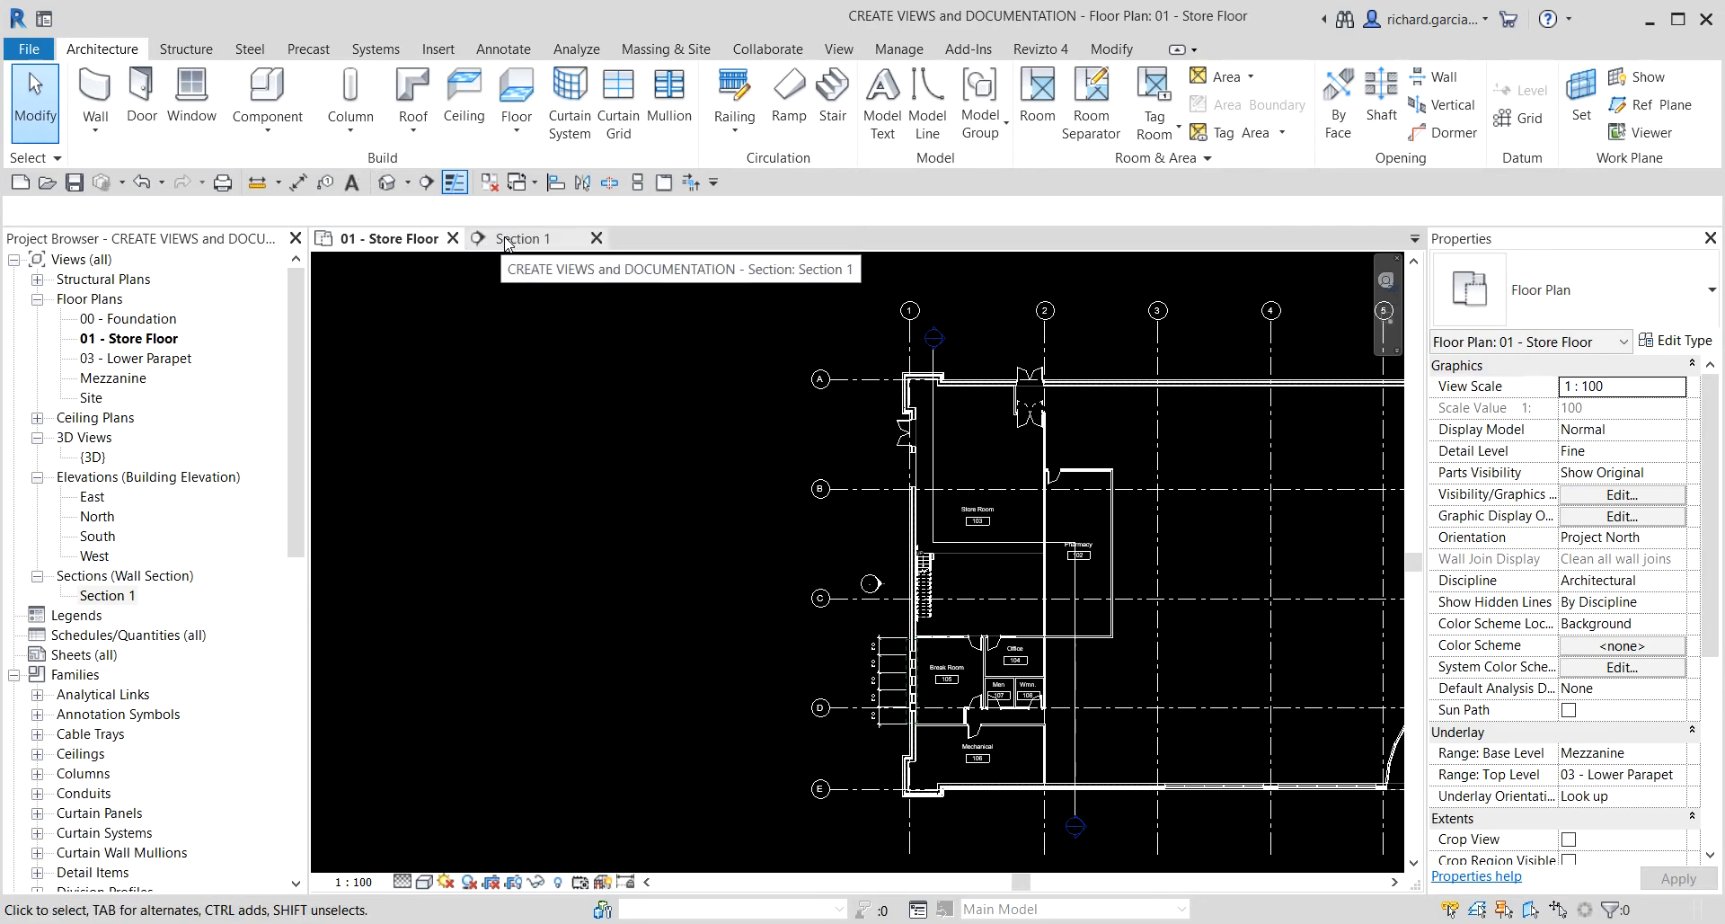
click(637, 184)
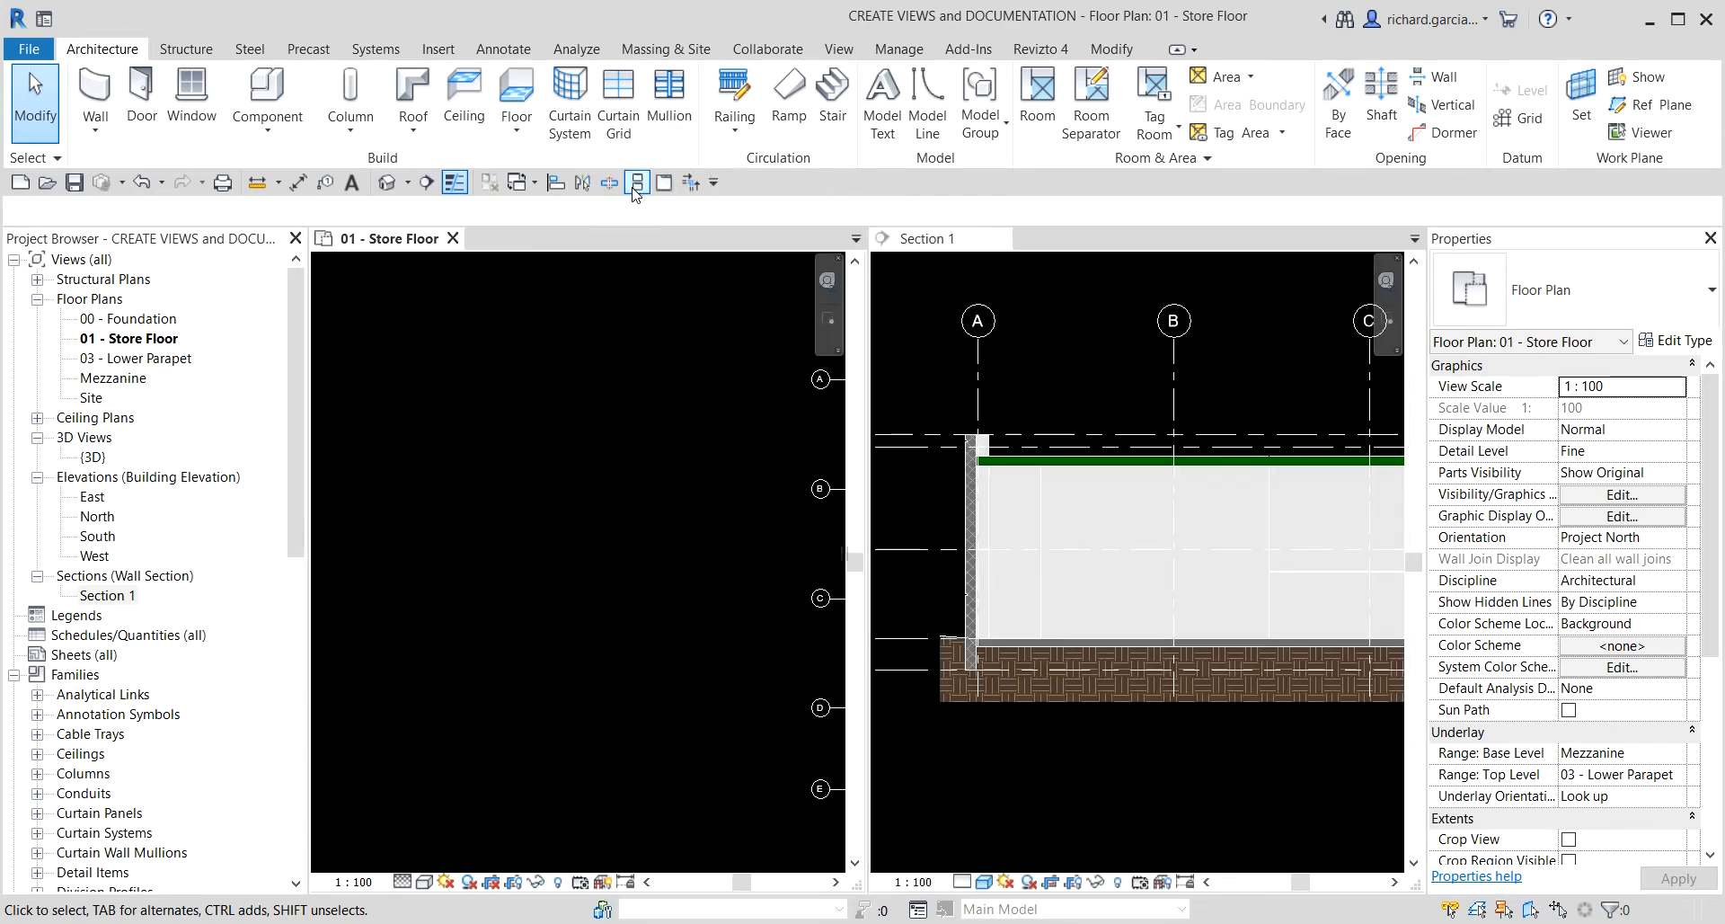
scroll(568, 561, down, 1)
middle_drag(682, 587, 484, 523)
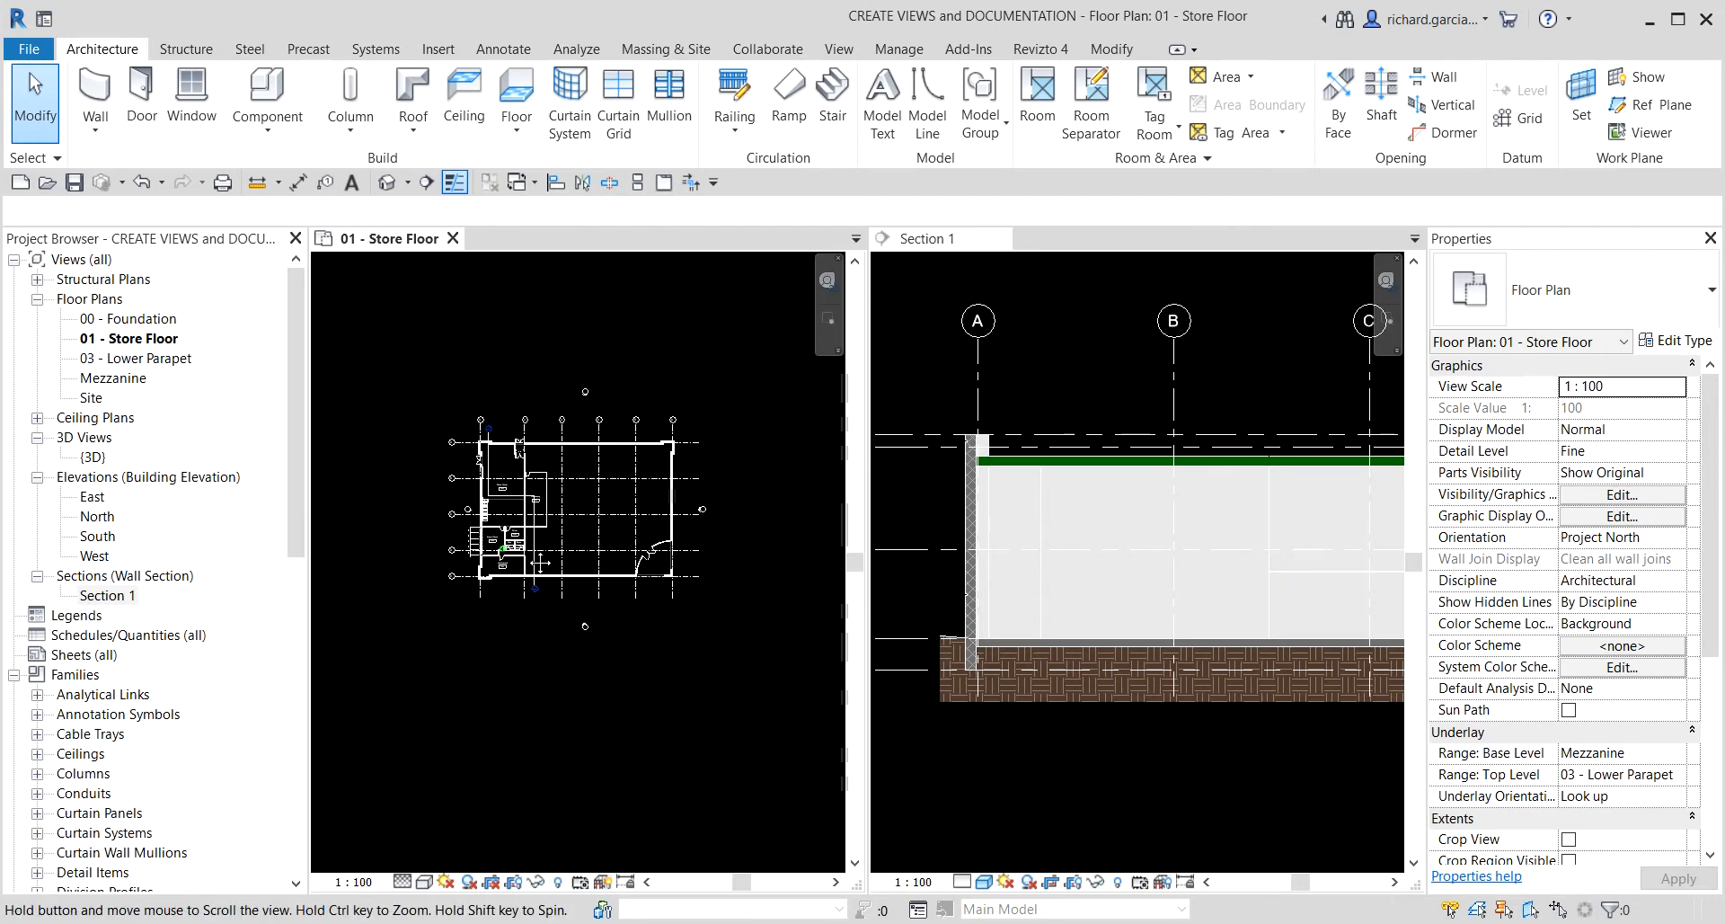
scroll(484, 523, up, 5)
middle_drag(636, 532, 559, 543)
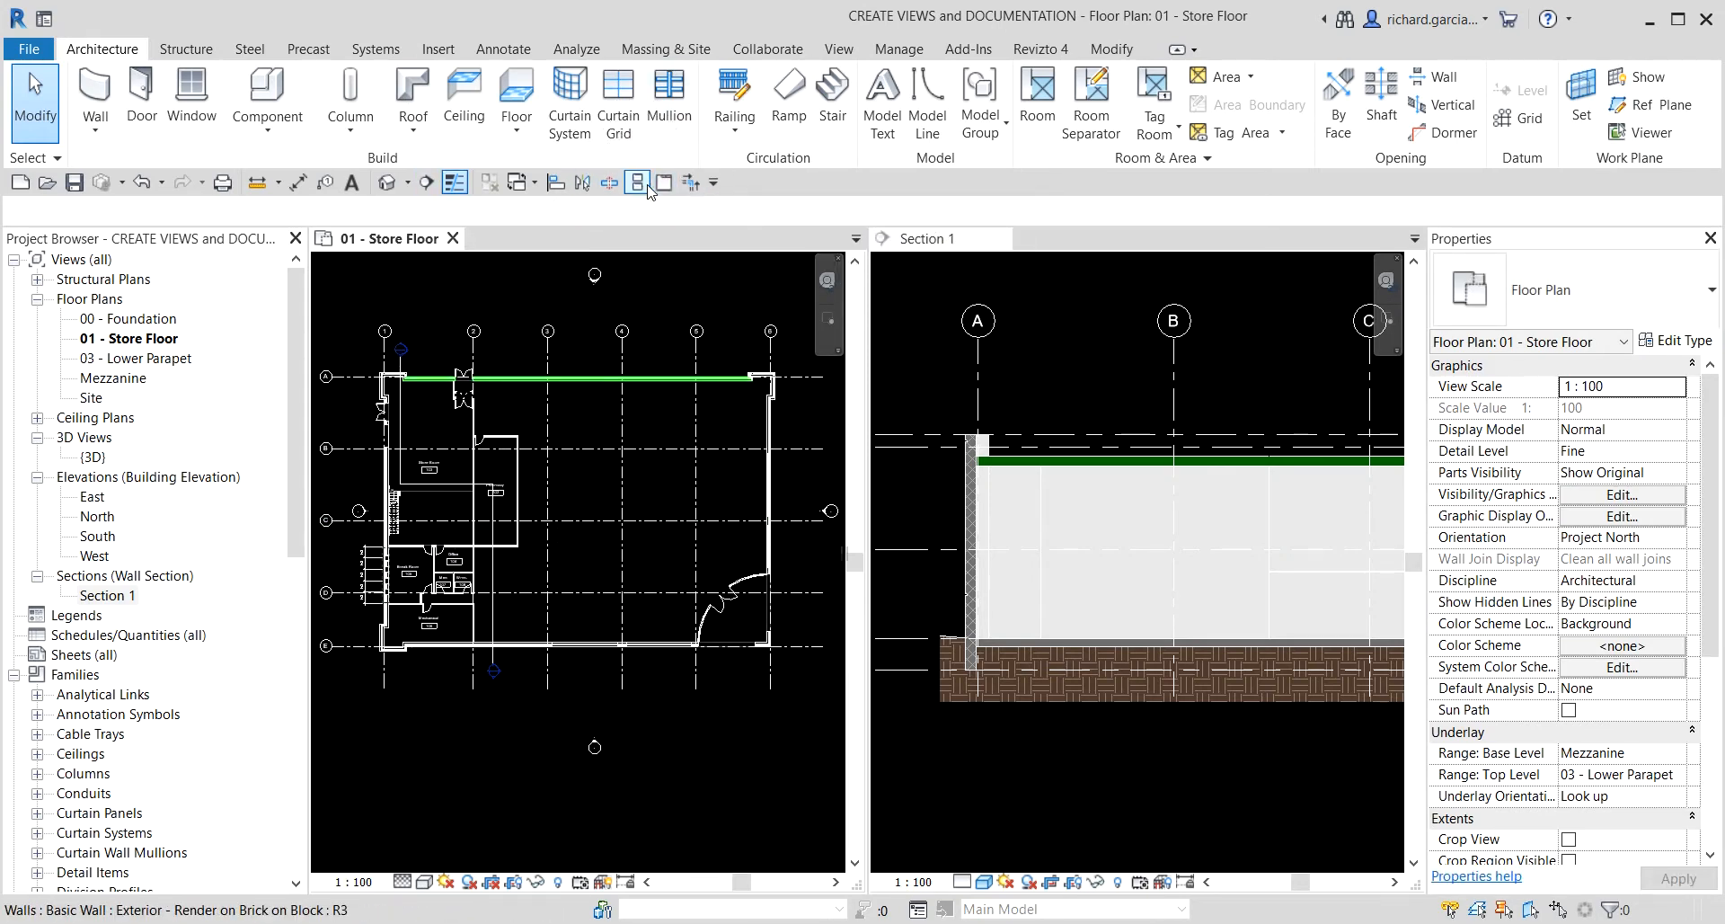
click(837, 51)
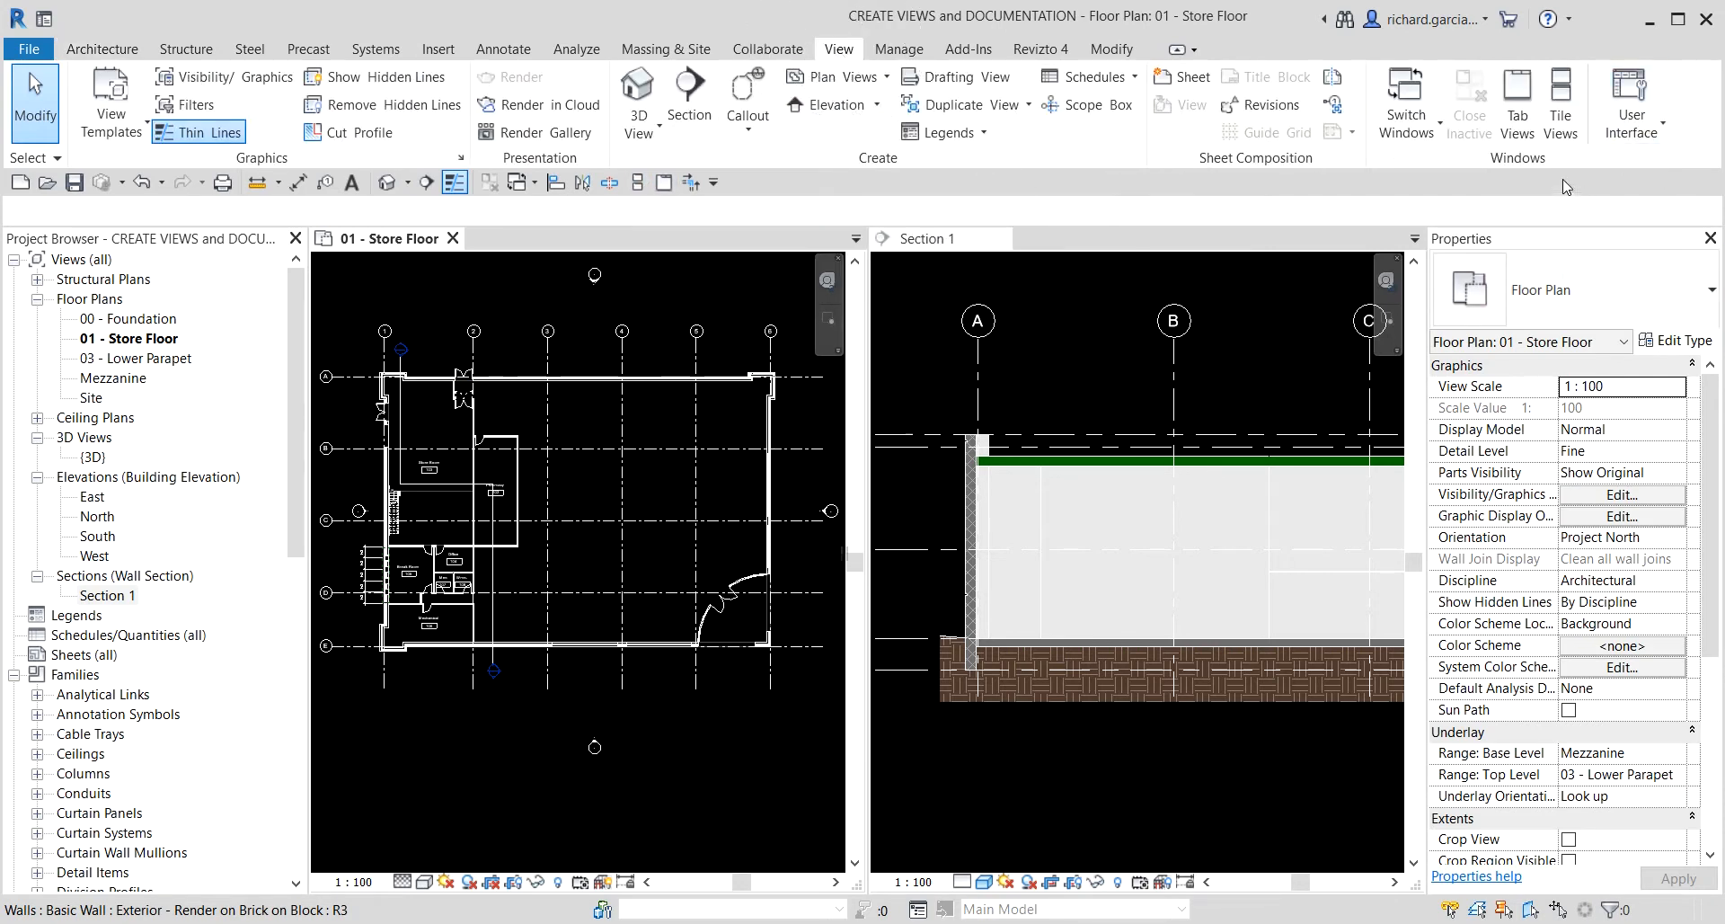
right_click(1562, 87)
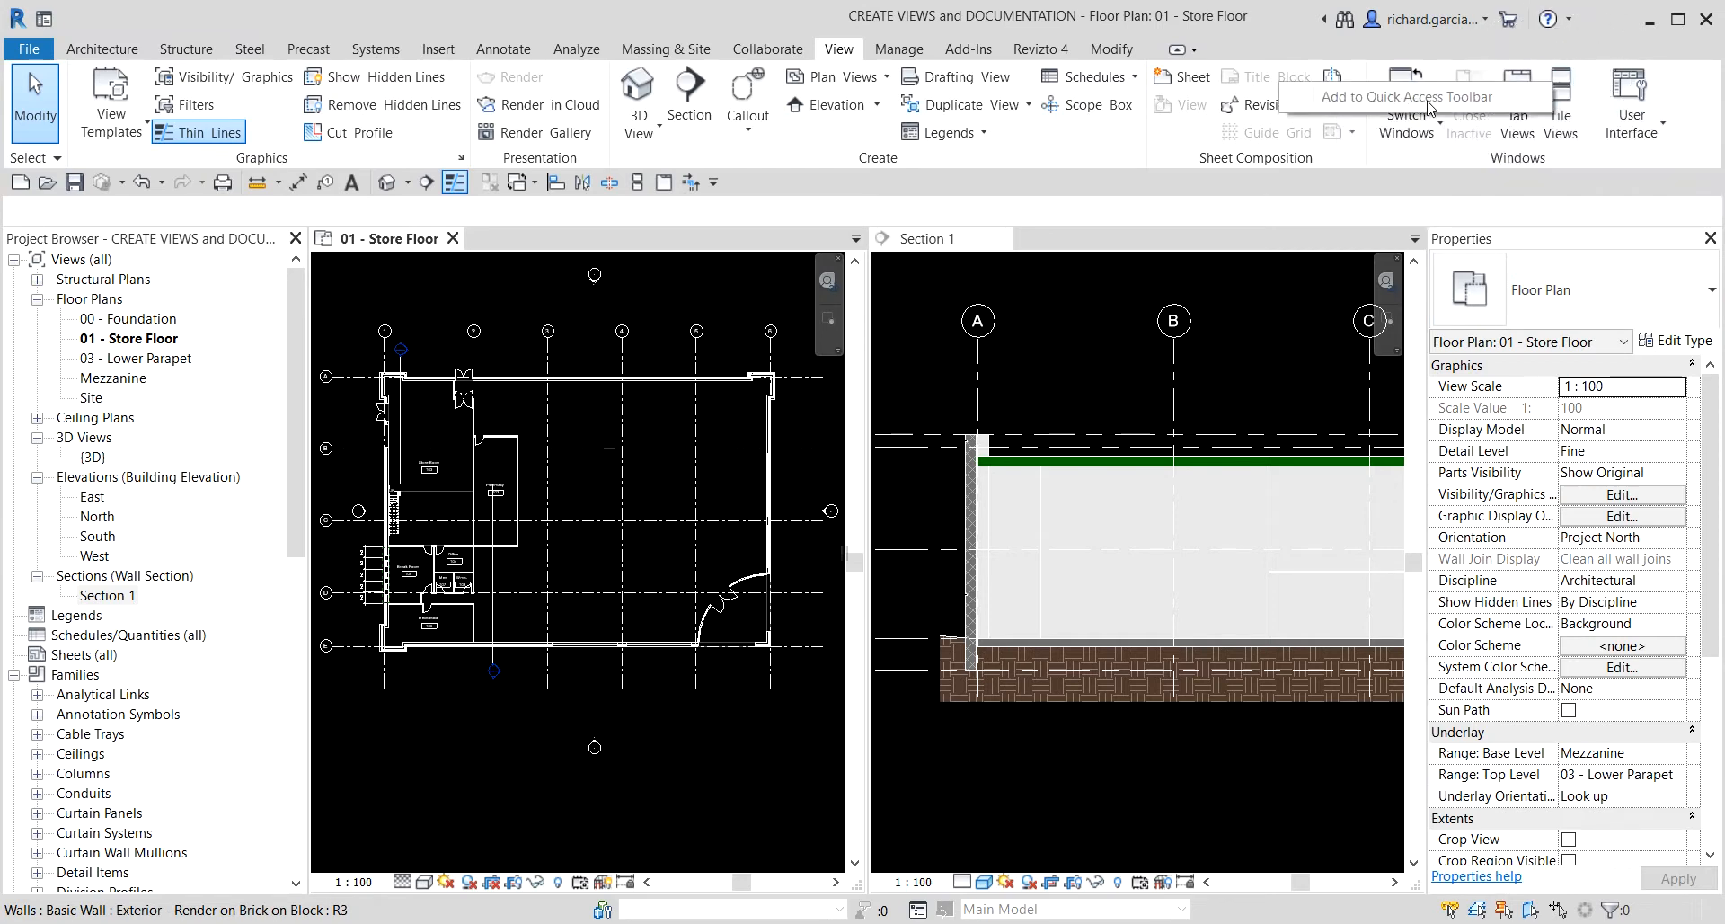
key(ctrl)
key(ctrl)
click(677, 285)
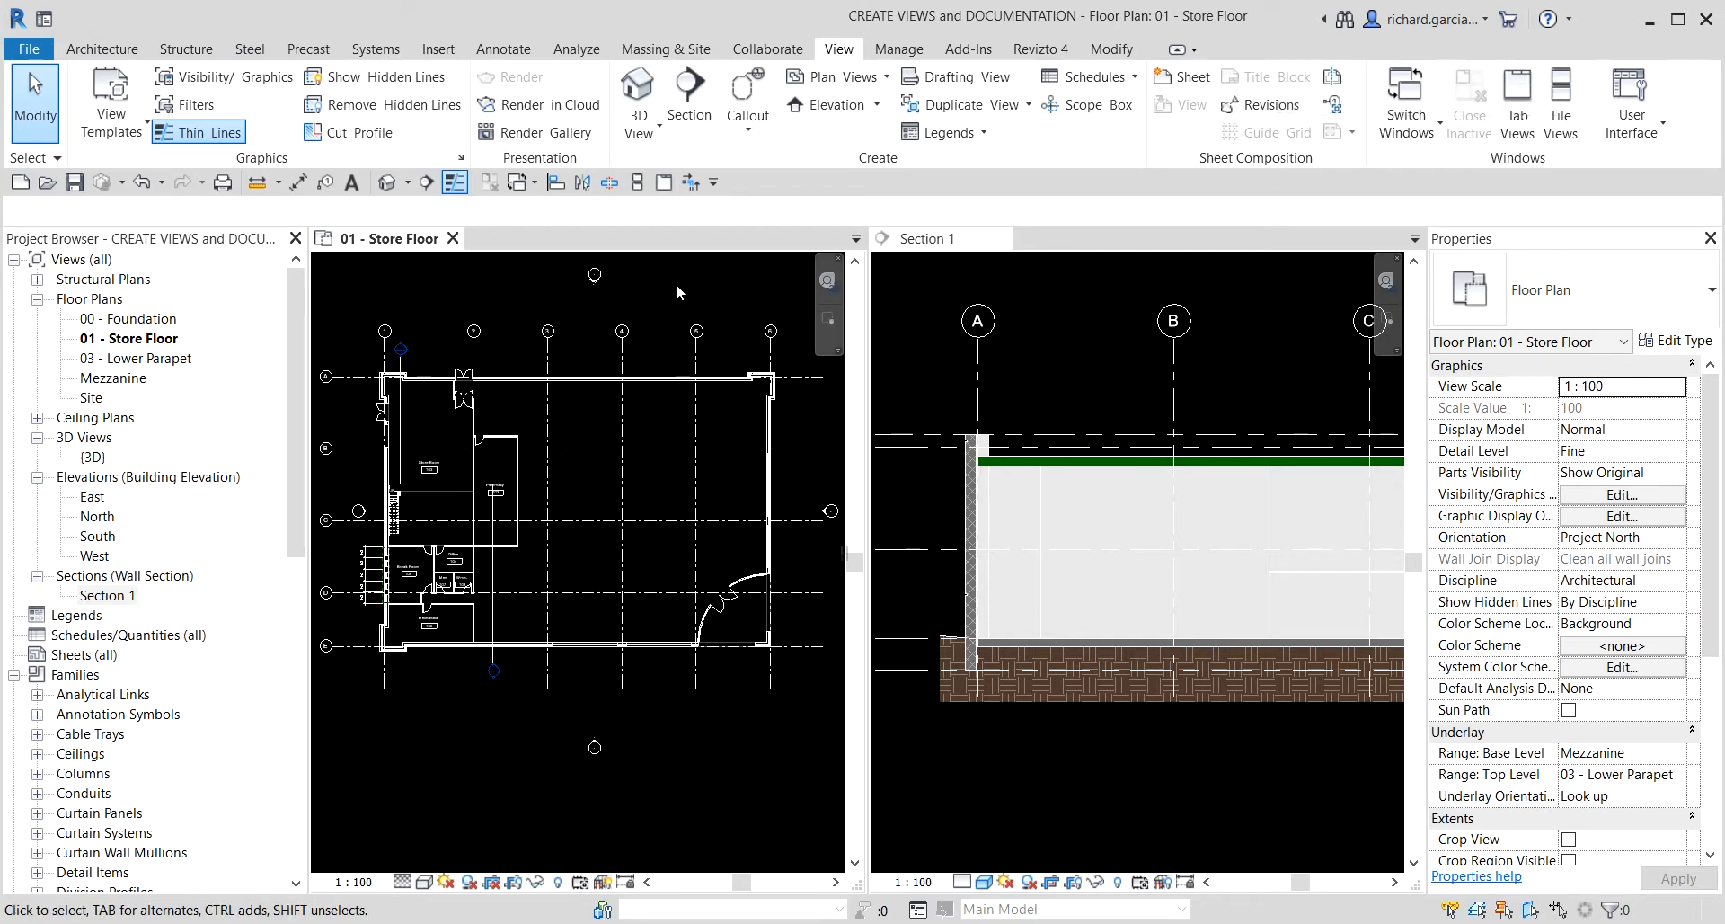
- Fit the whole building in the Section 1 view and move the section line's lower segment back in line with the upper segment
scroll(1195, 462, down, 3)
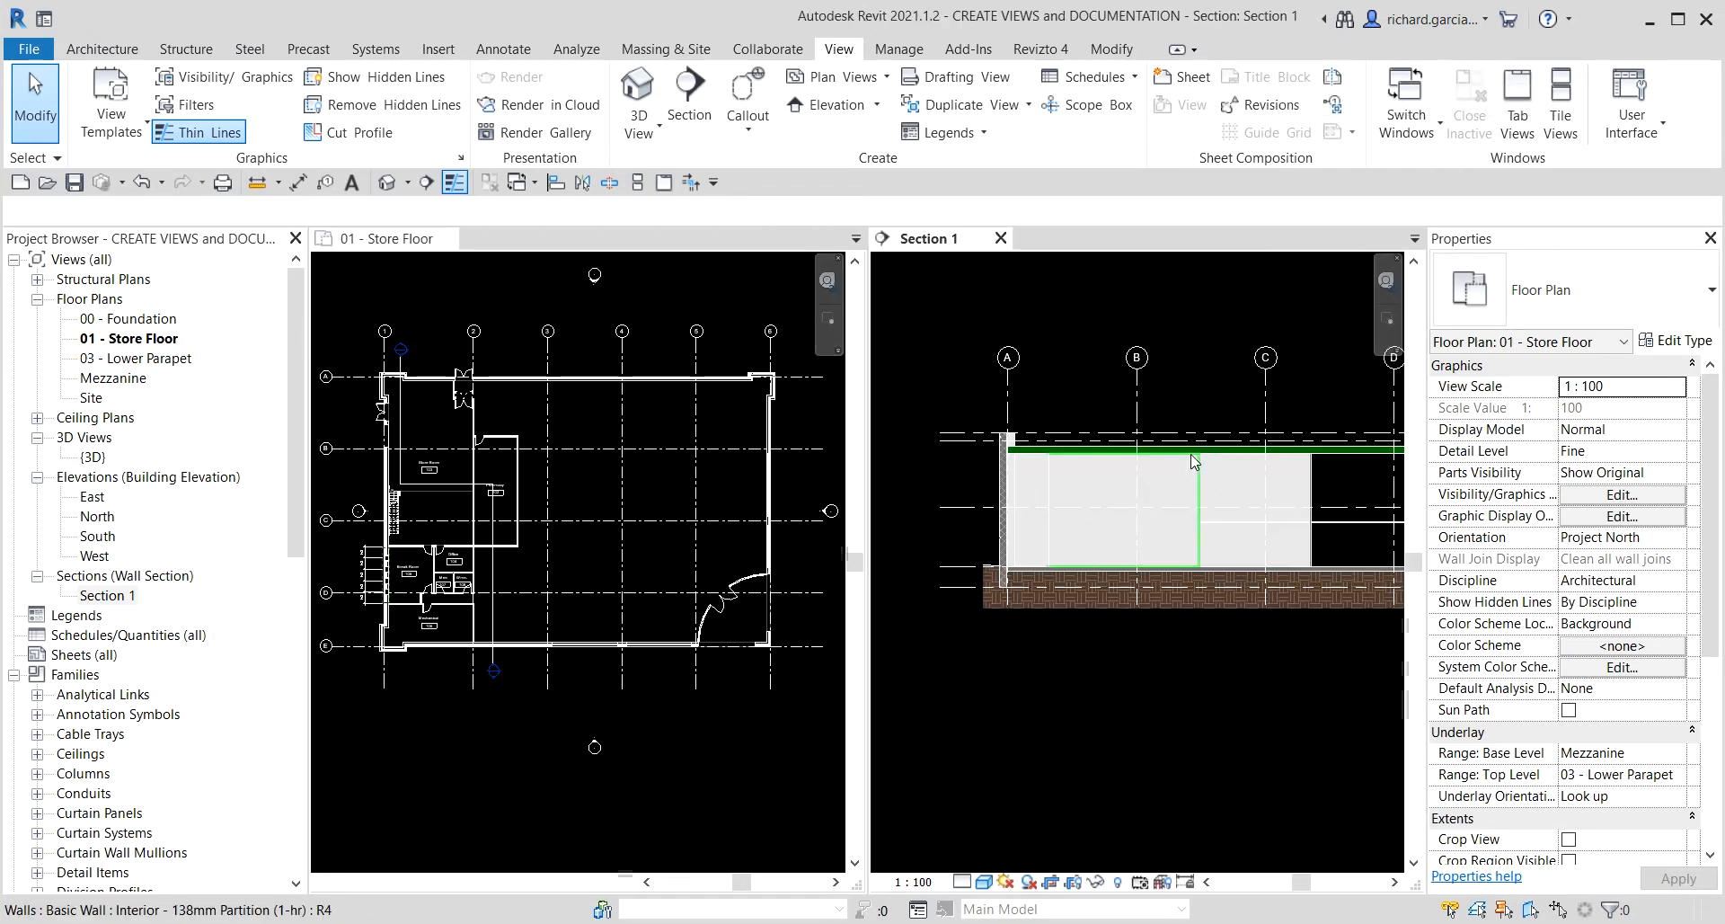
scroll(1186, 445, down, 2)
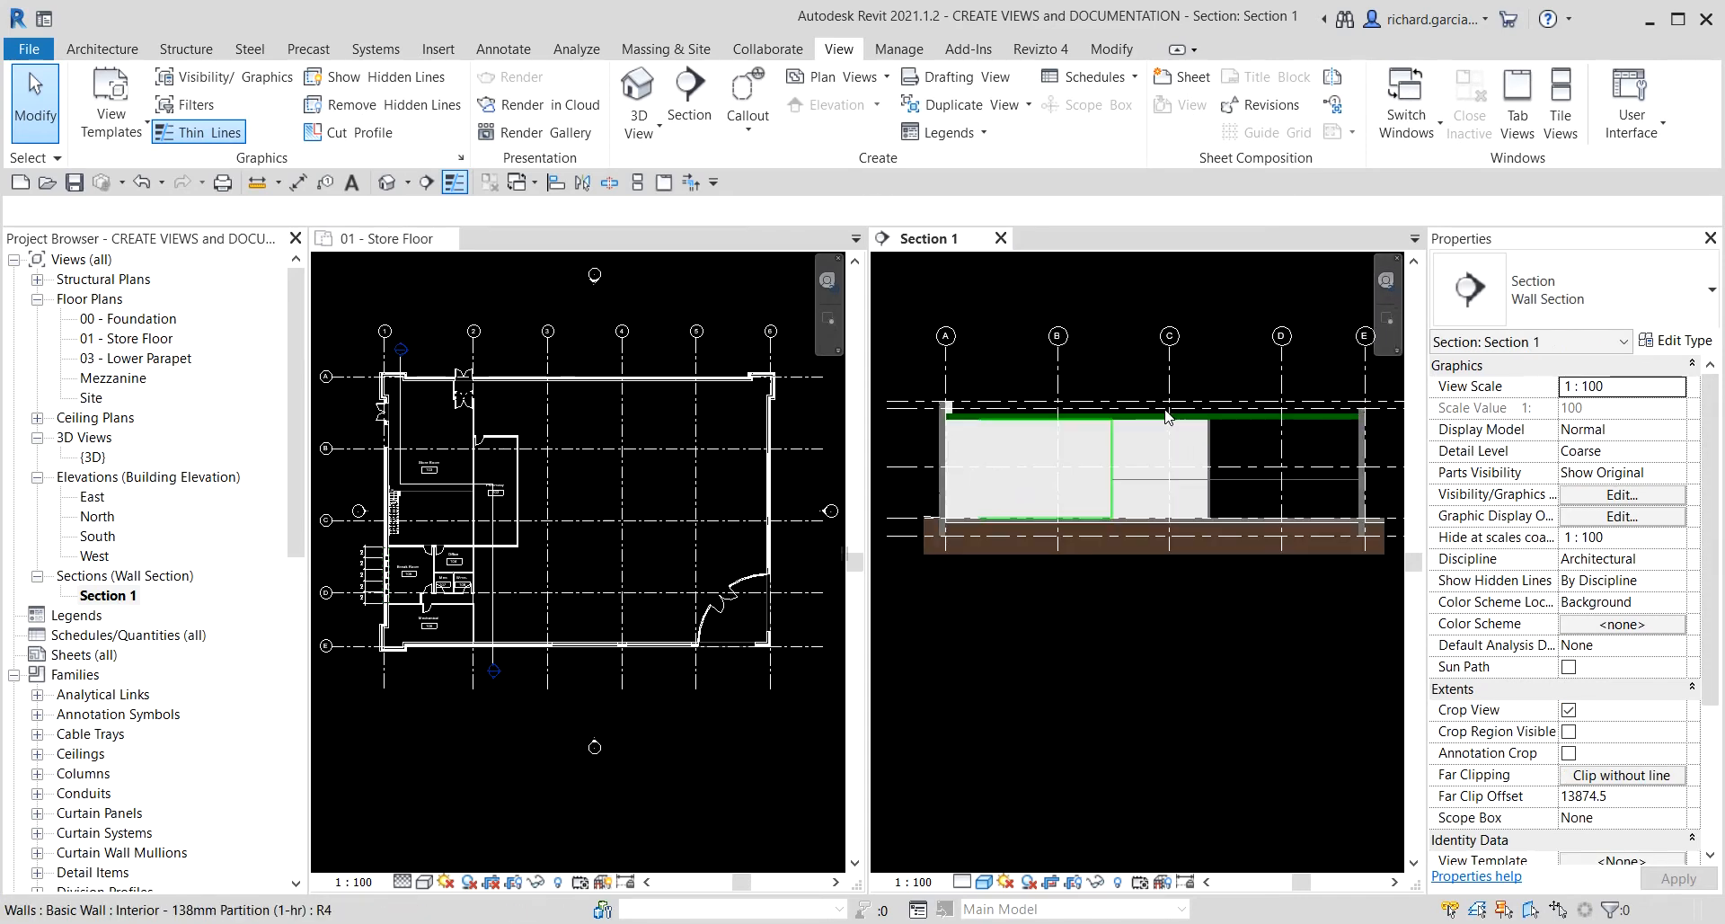
middle_drag(1167, 416, 1158, 402)
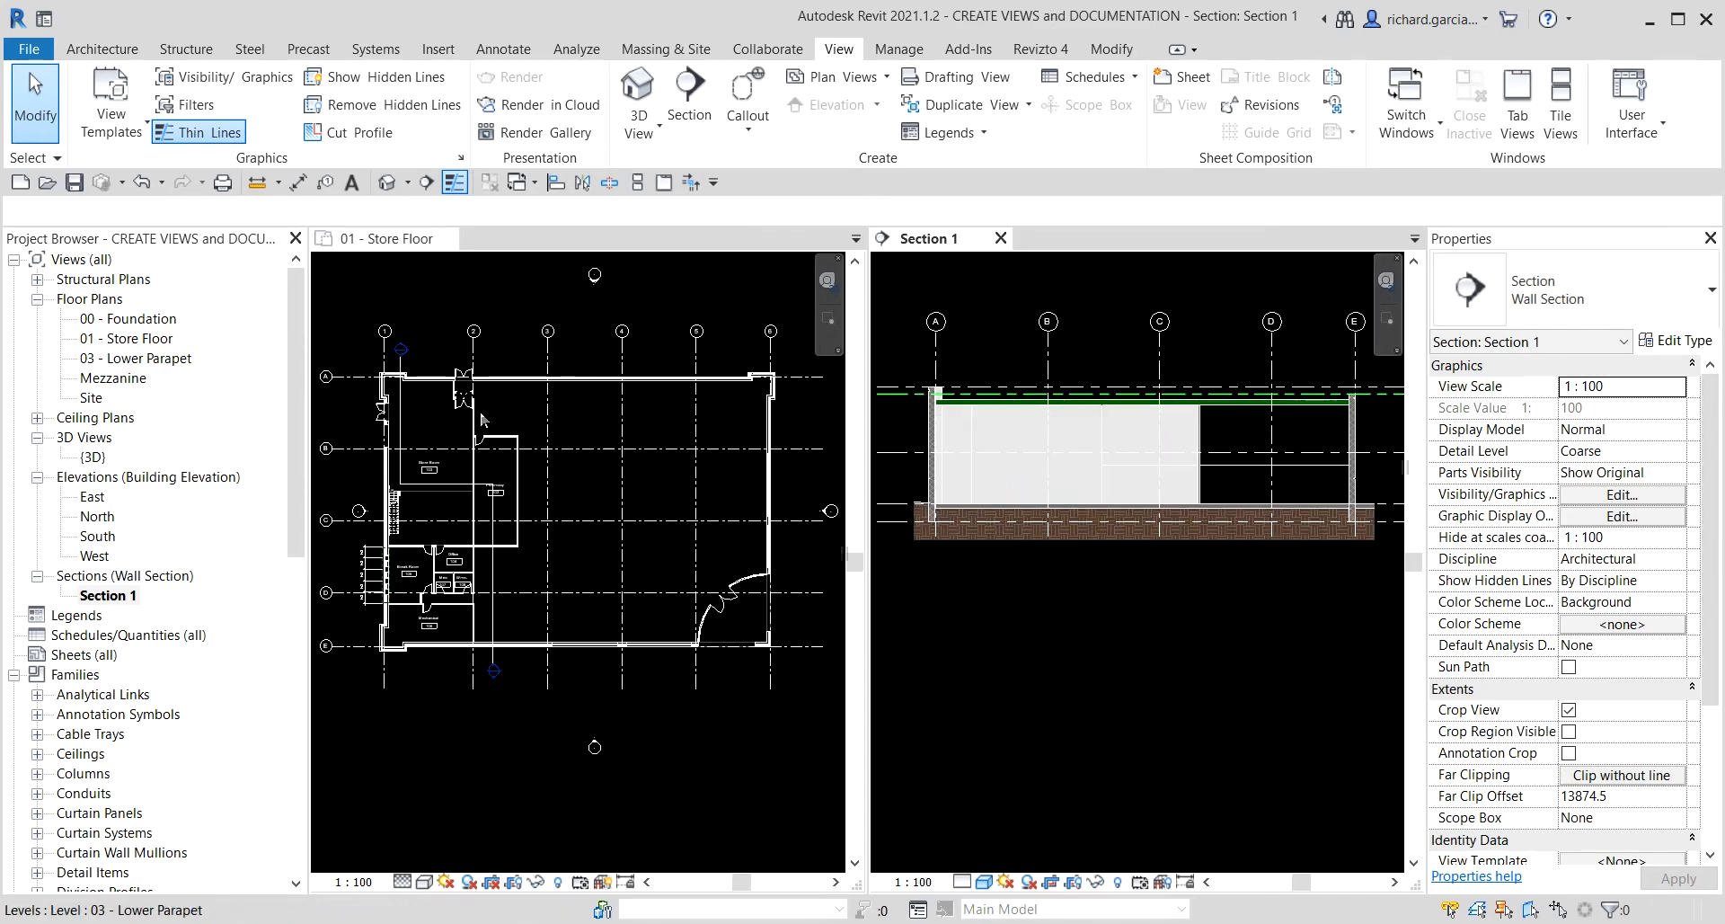
scroll(452, 415, up, 2)
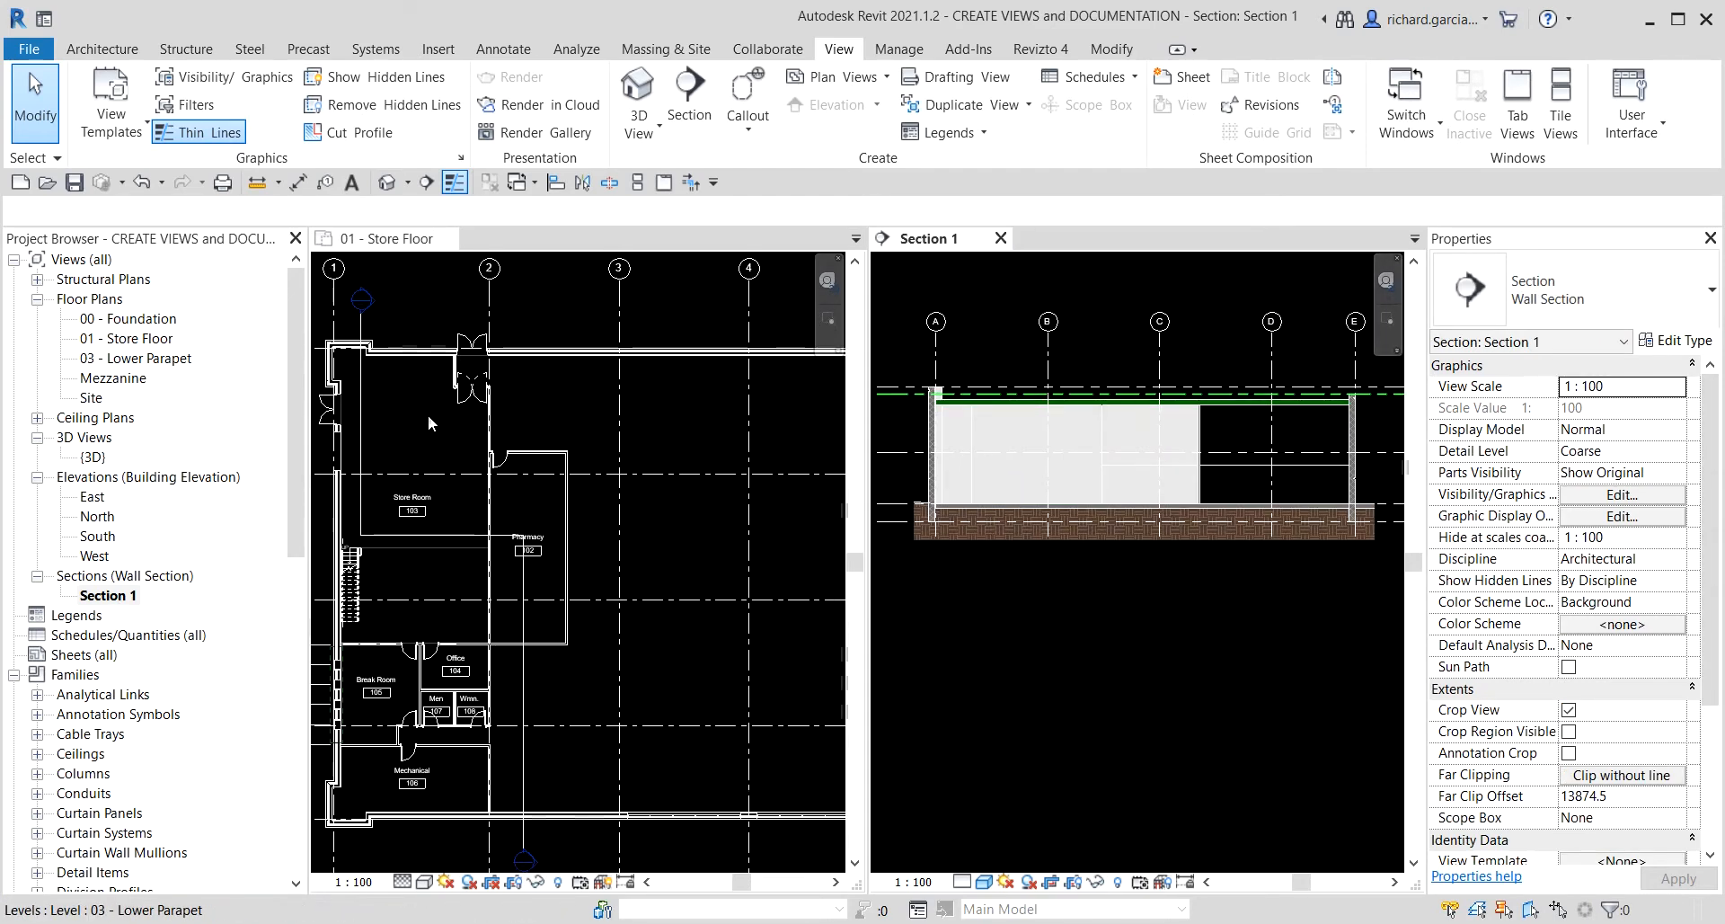
click(363, 414)
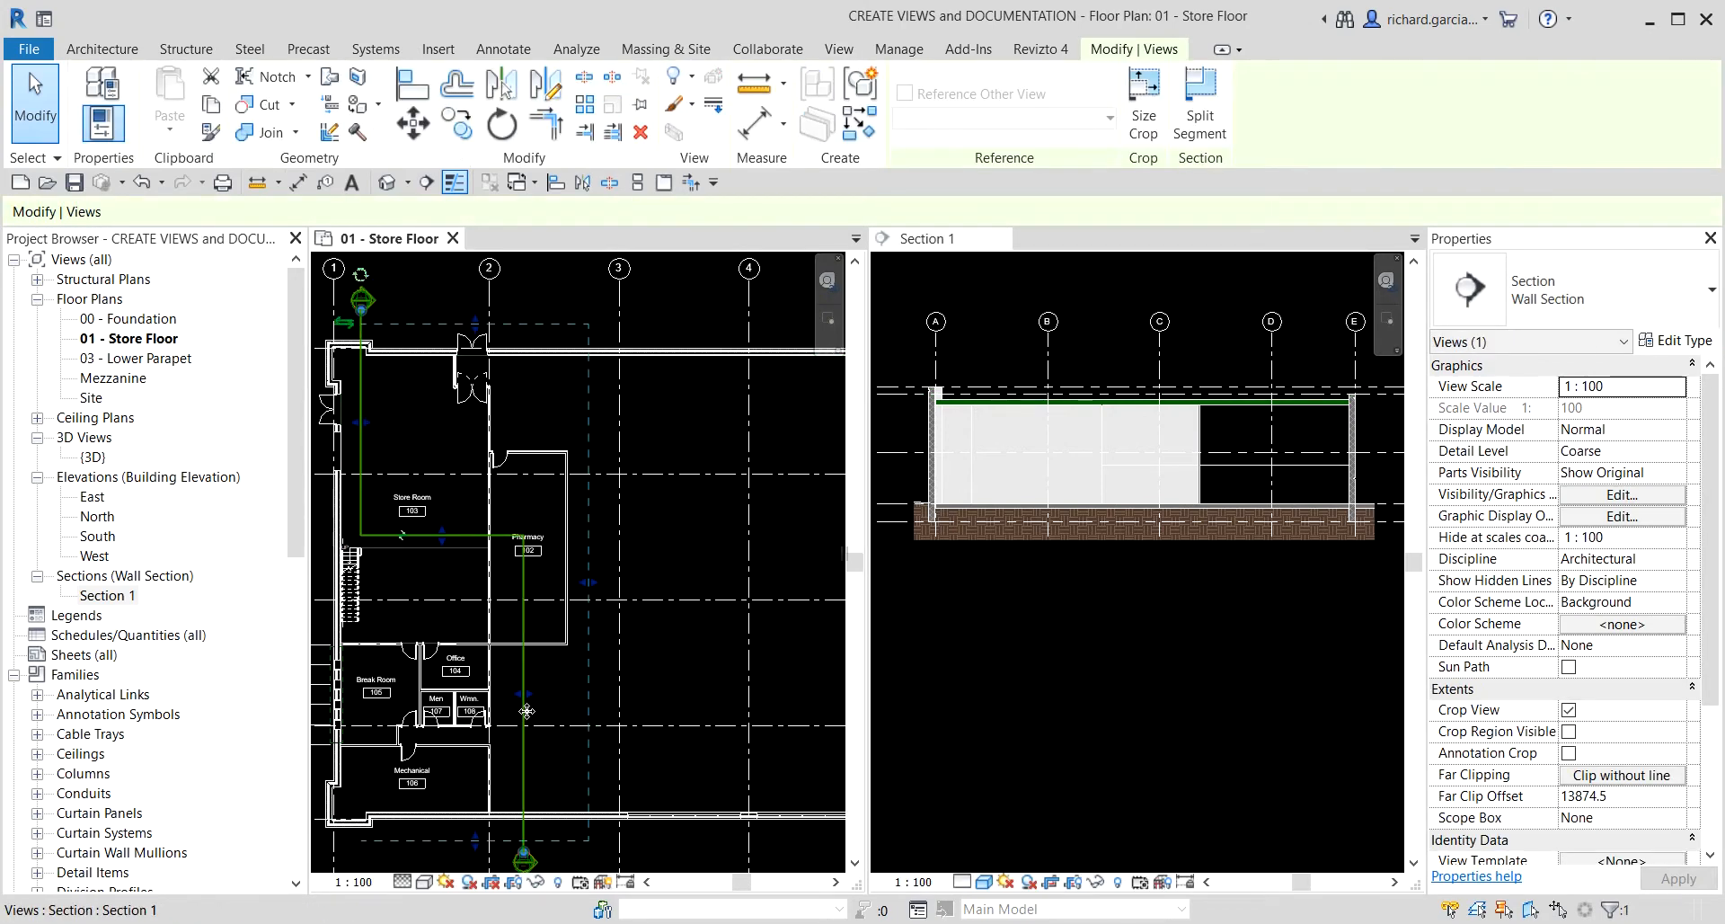
drag(525, 705, 363, 710)
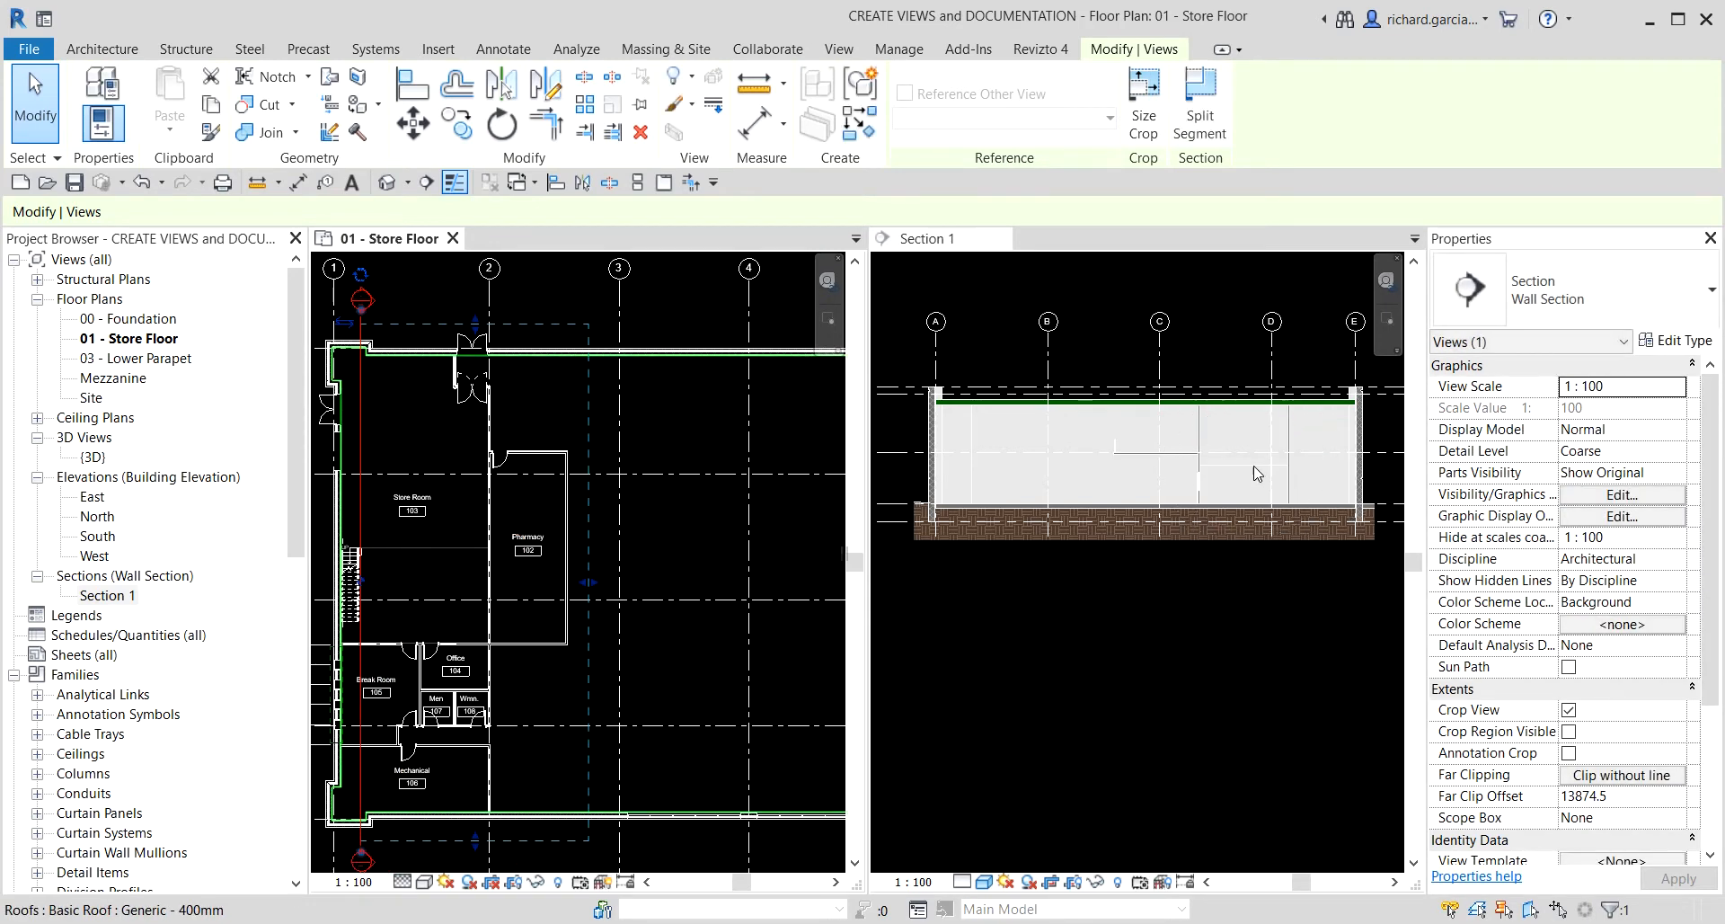
middle_drag(546, 588, 584, 597)
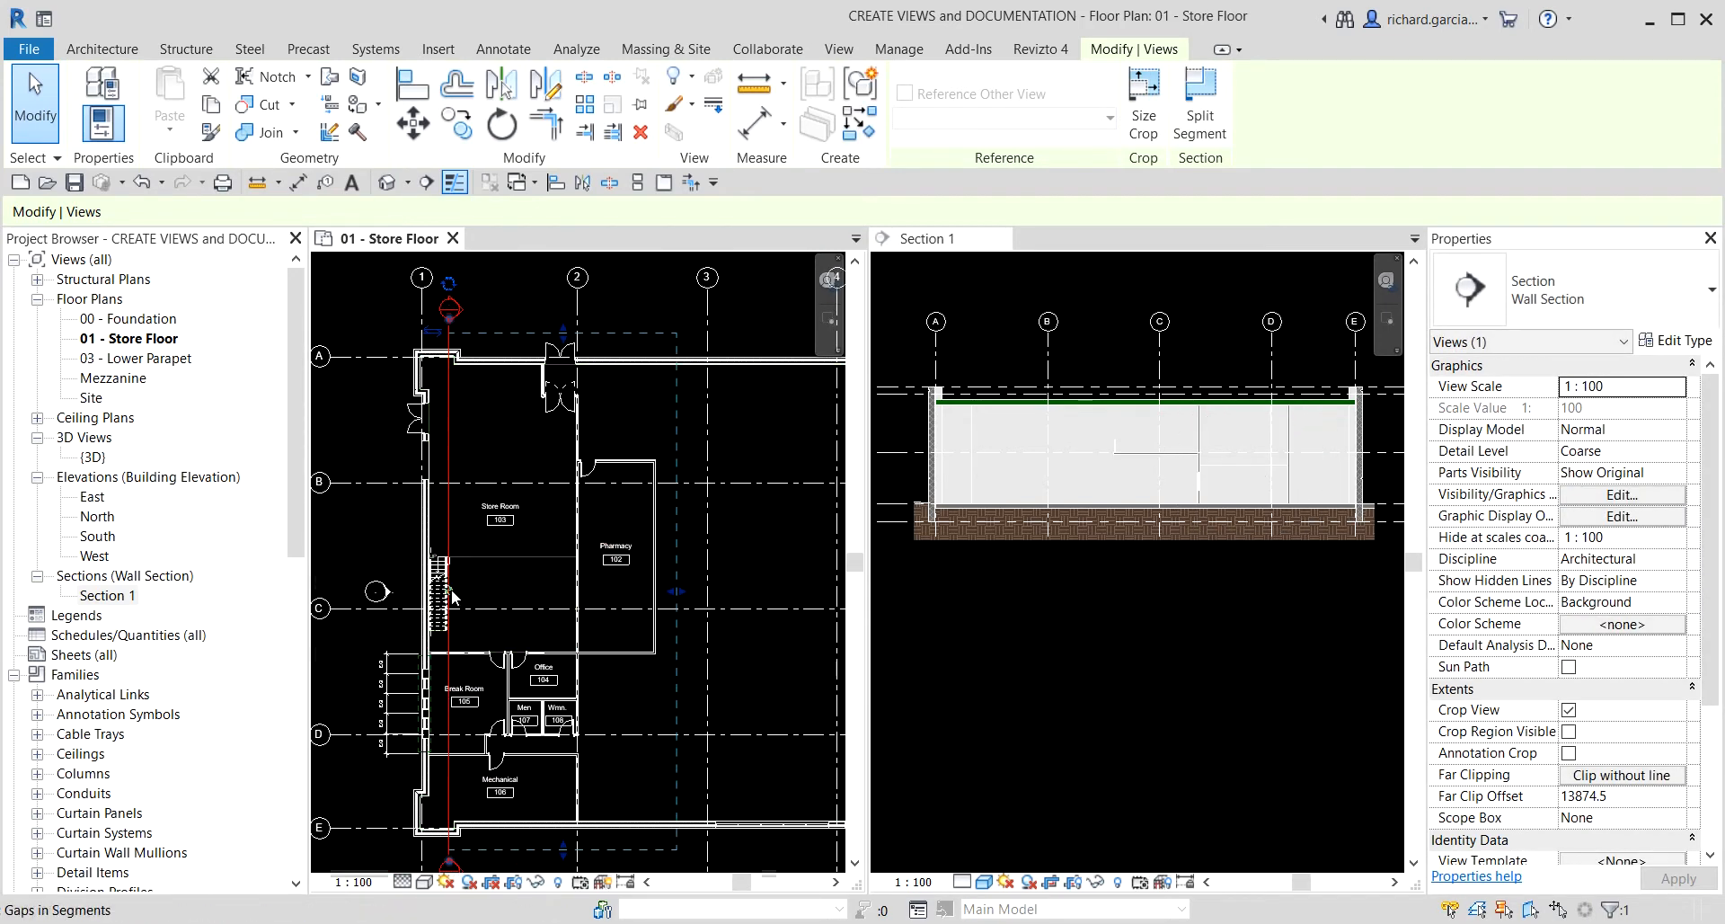
- Pull both halves of the Section 1 line back from the building's middle to their heads, leaving a gap across the floor plan
drag(452, 591, 479, 327)
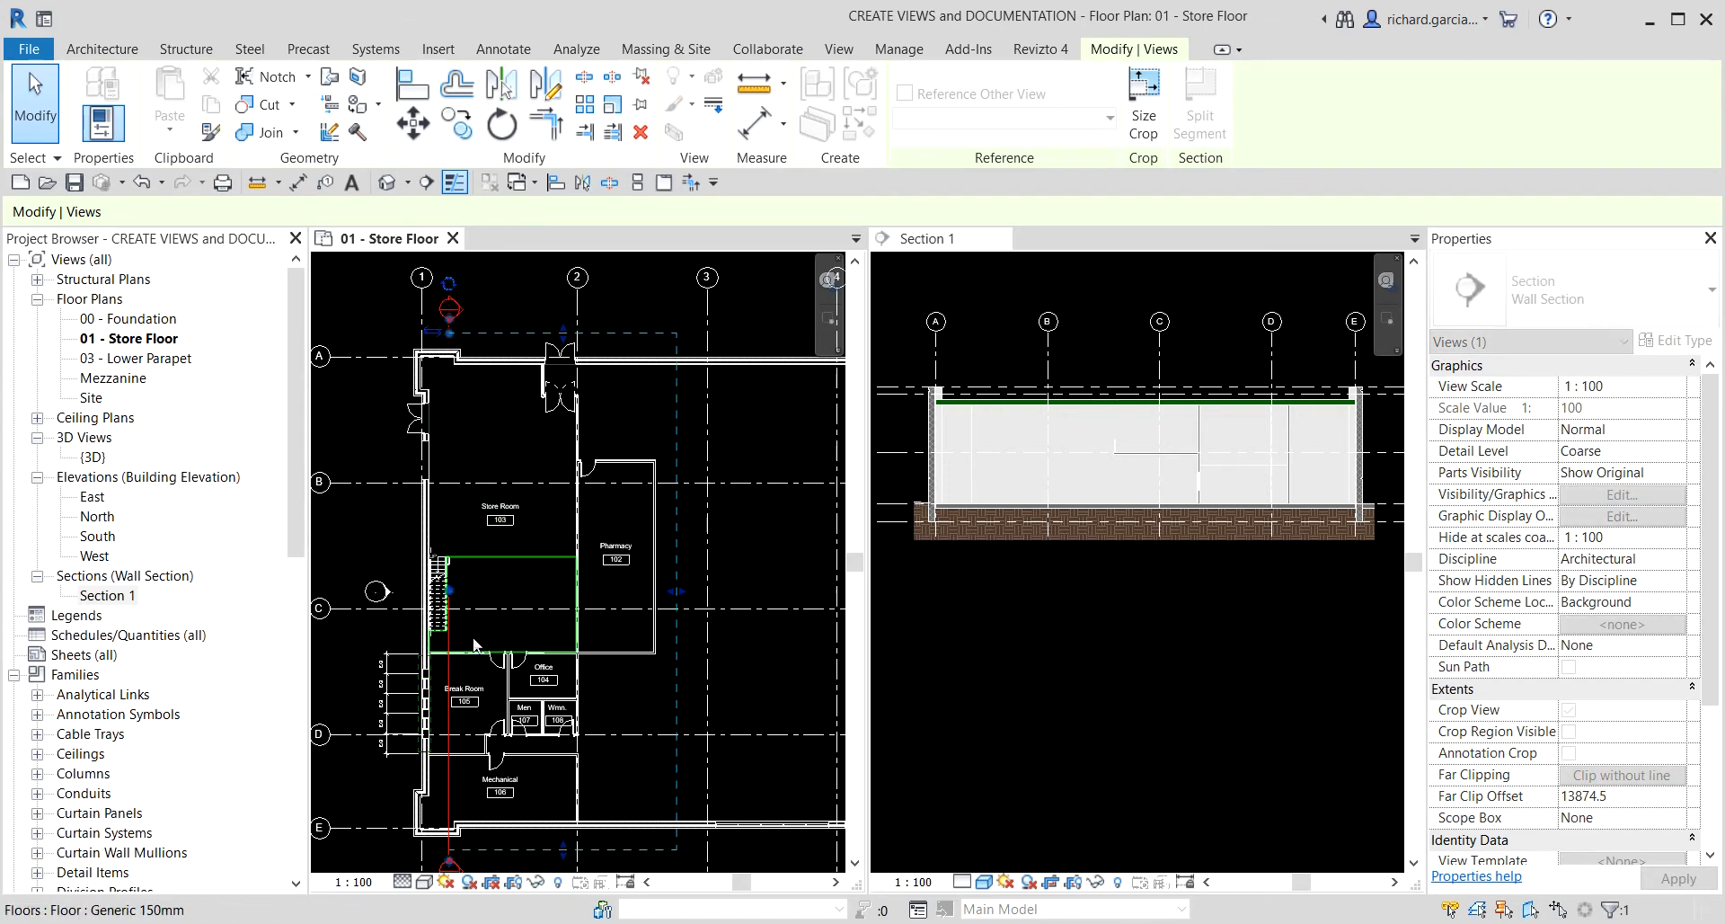
drag(451, 592, 489, 857)
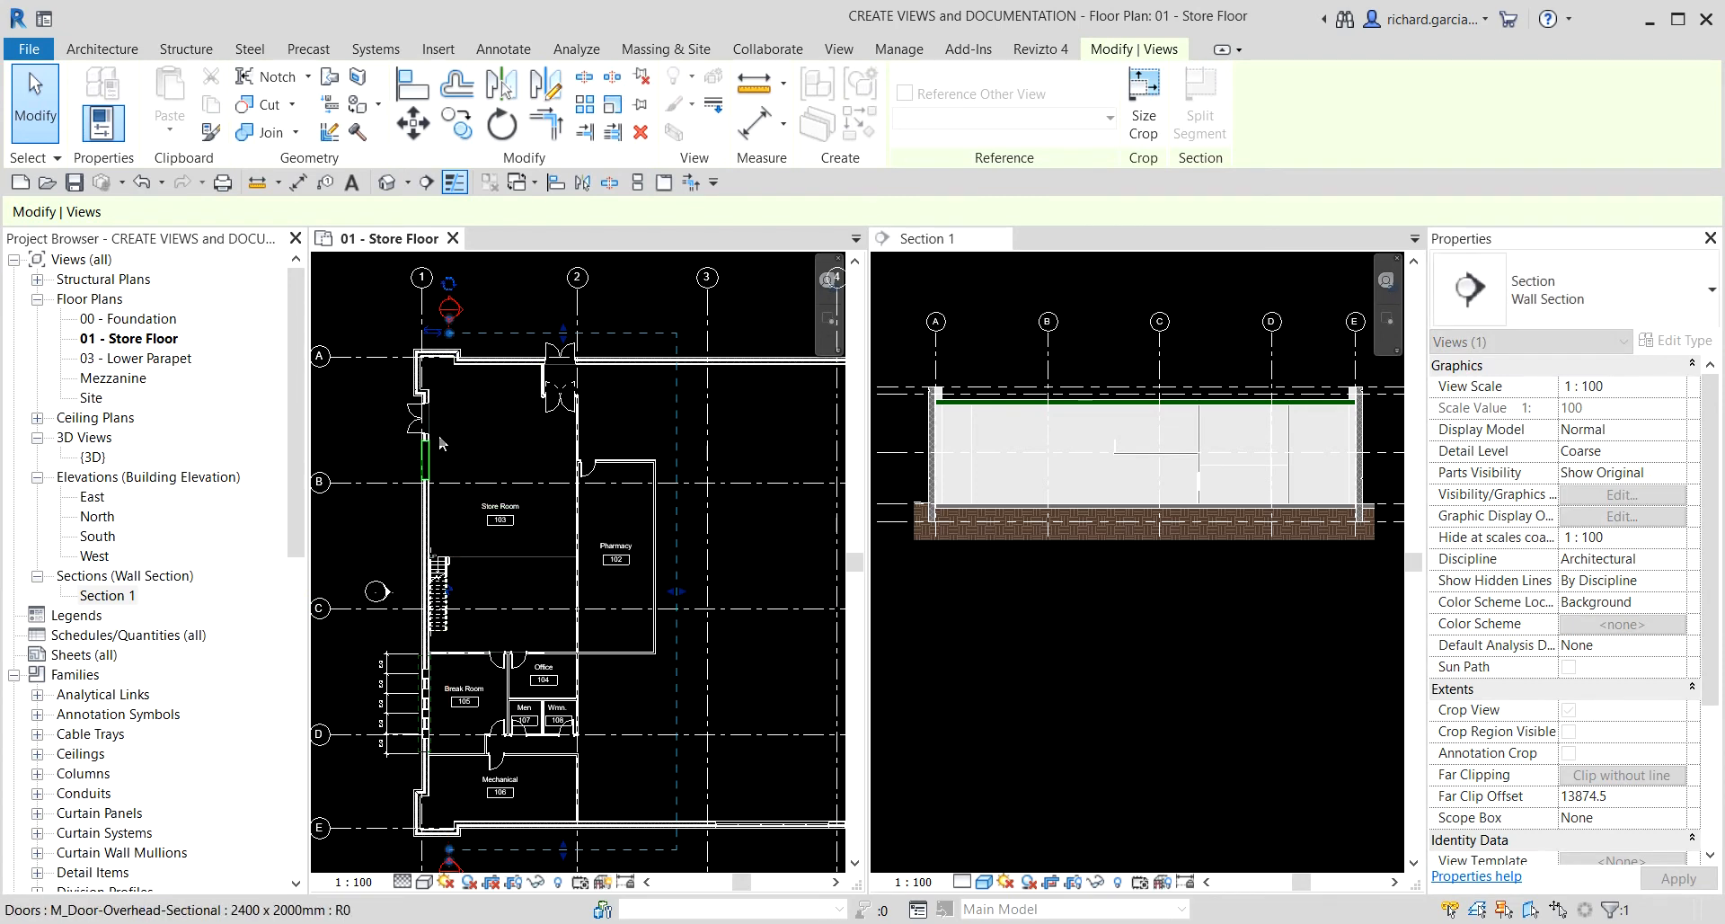
click(369, 307)
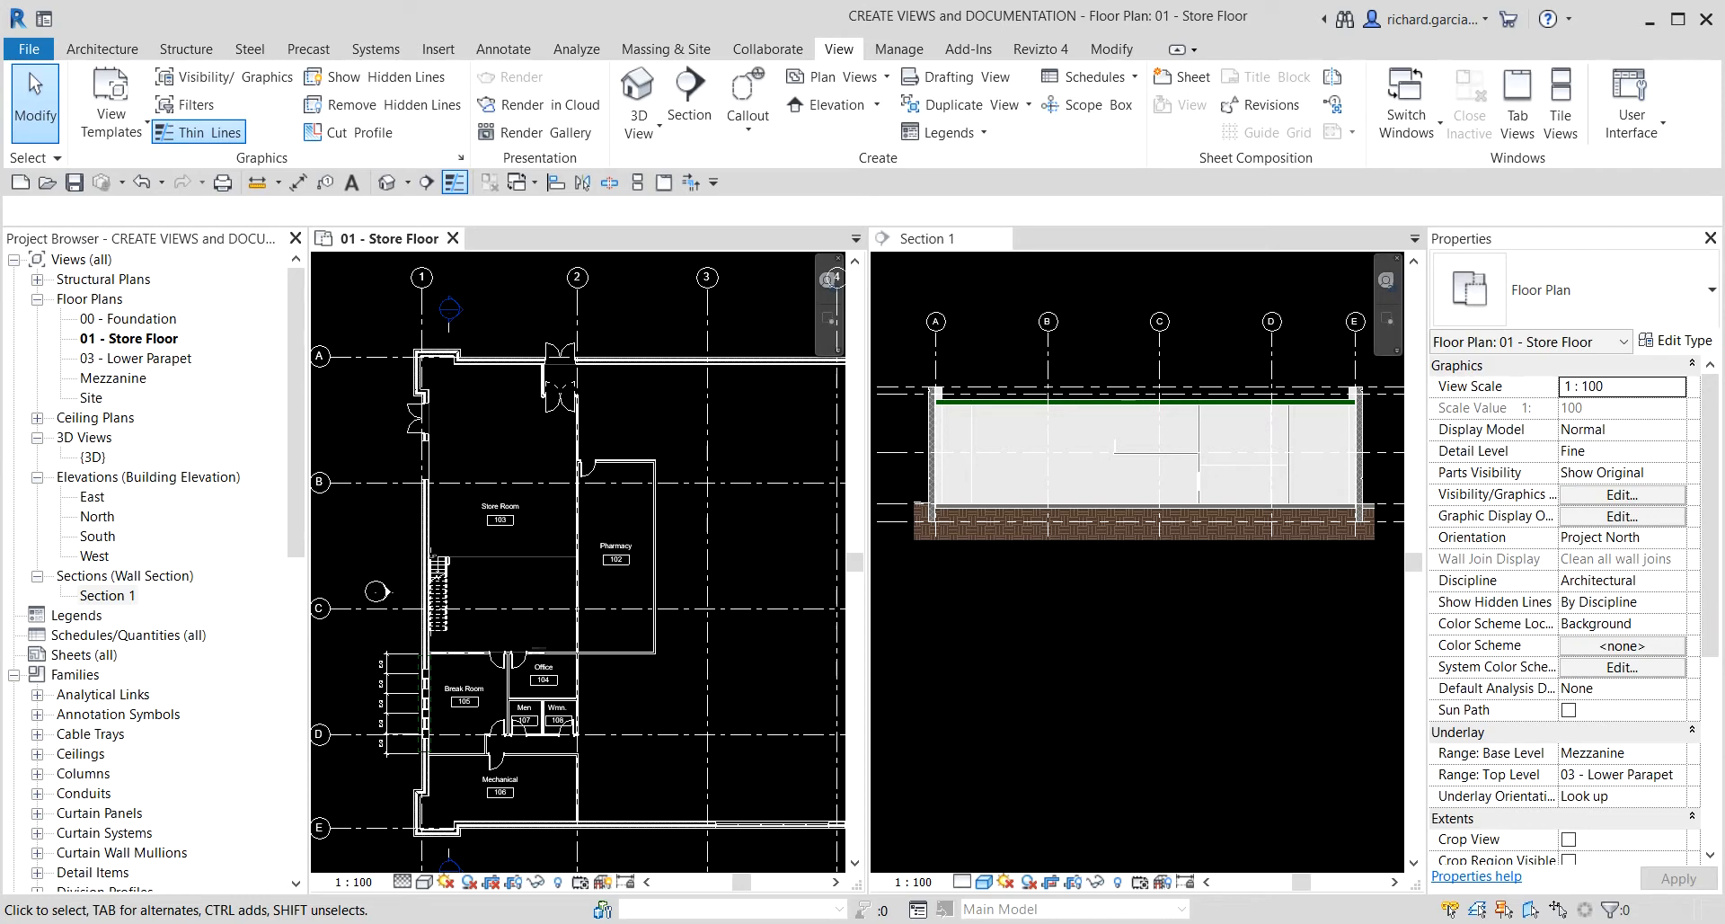
- Activate the Section 1 view and arrange the tiled views as tabs in a single window
click(845, 54)
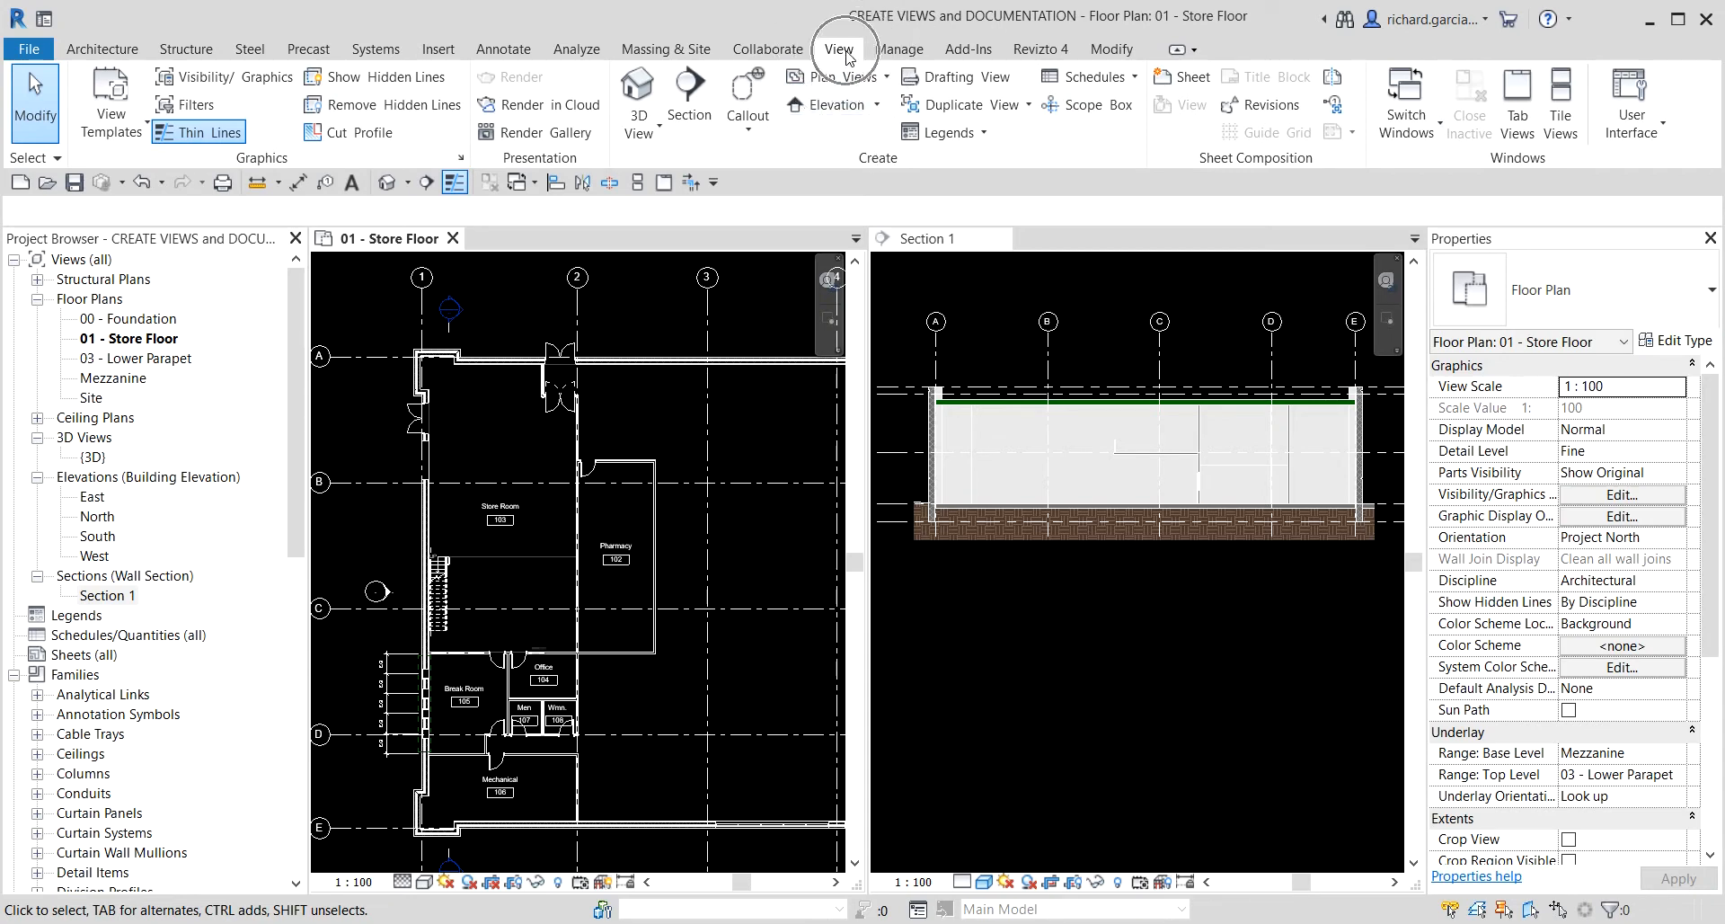
click(870, 165)
click(1002, 556)
scroll(920, 406, up, 4)
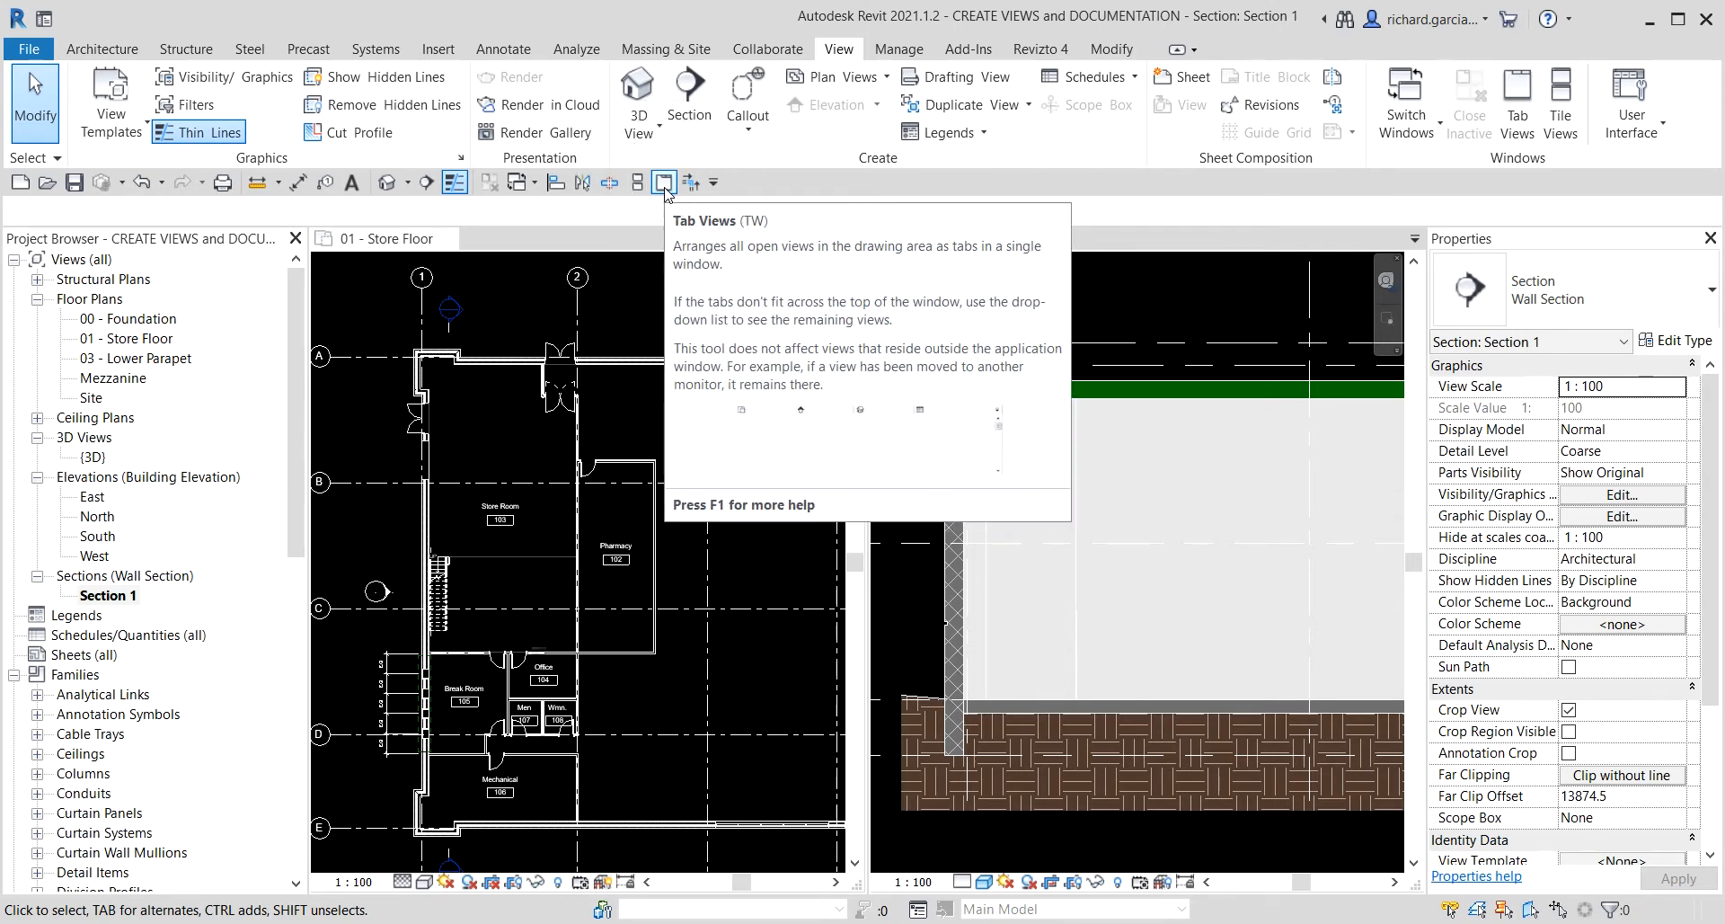
right_click(1517, 120)
click(1370, 131)
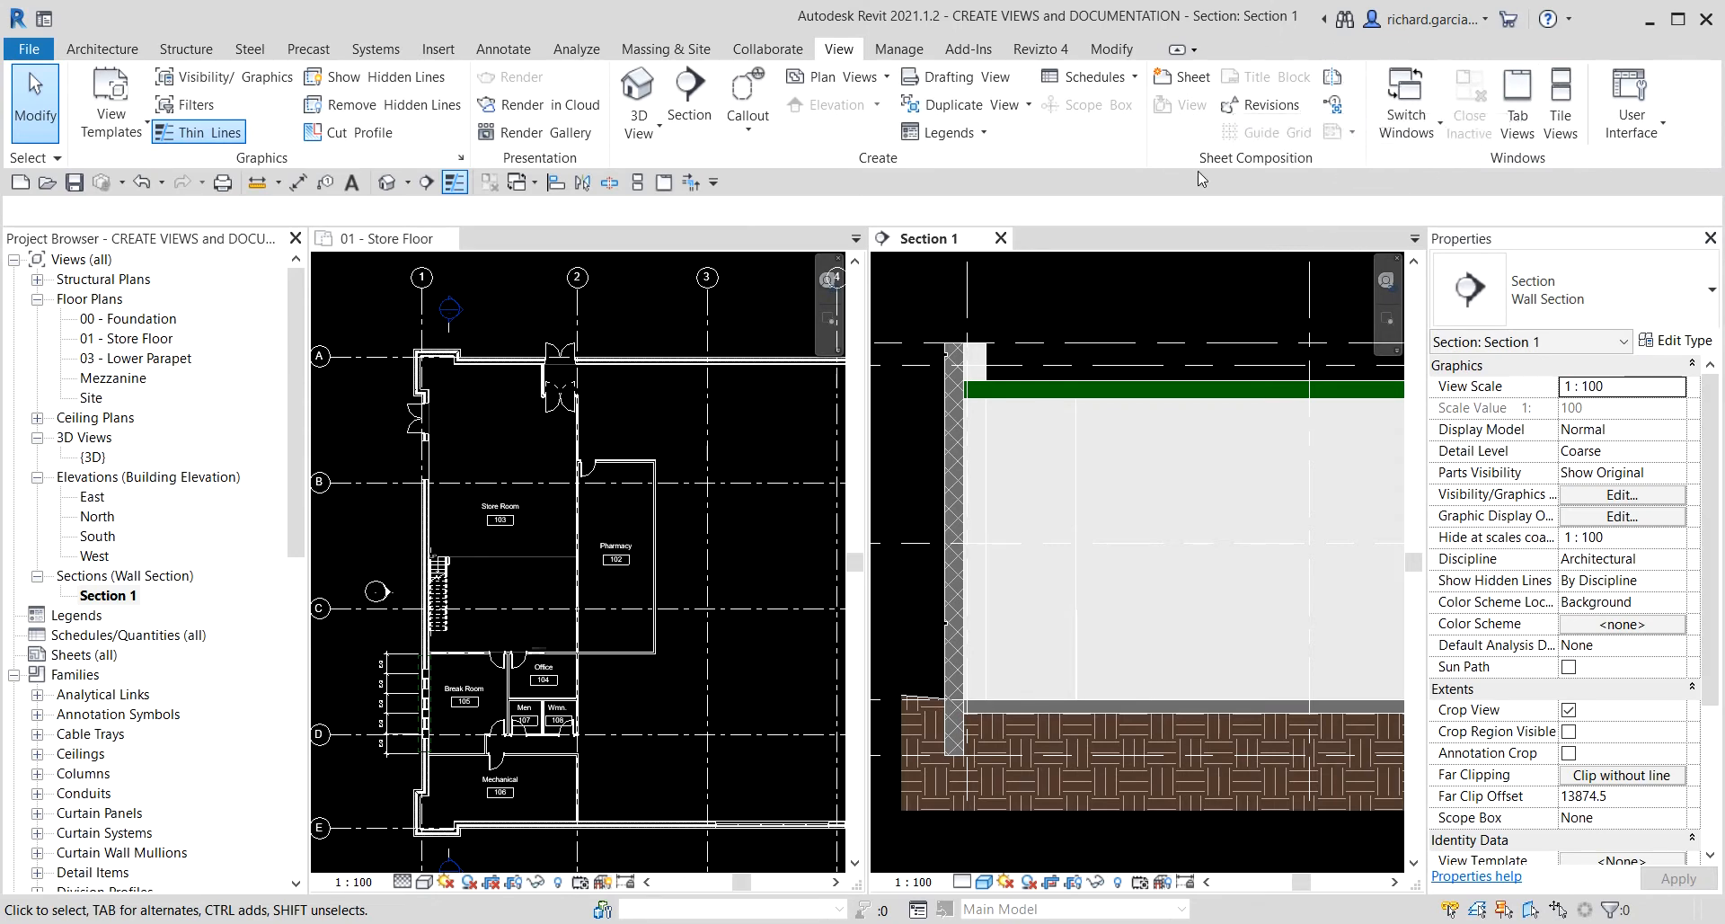
click(664, 183)
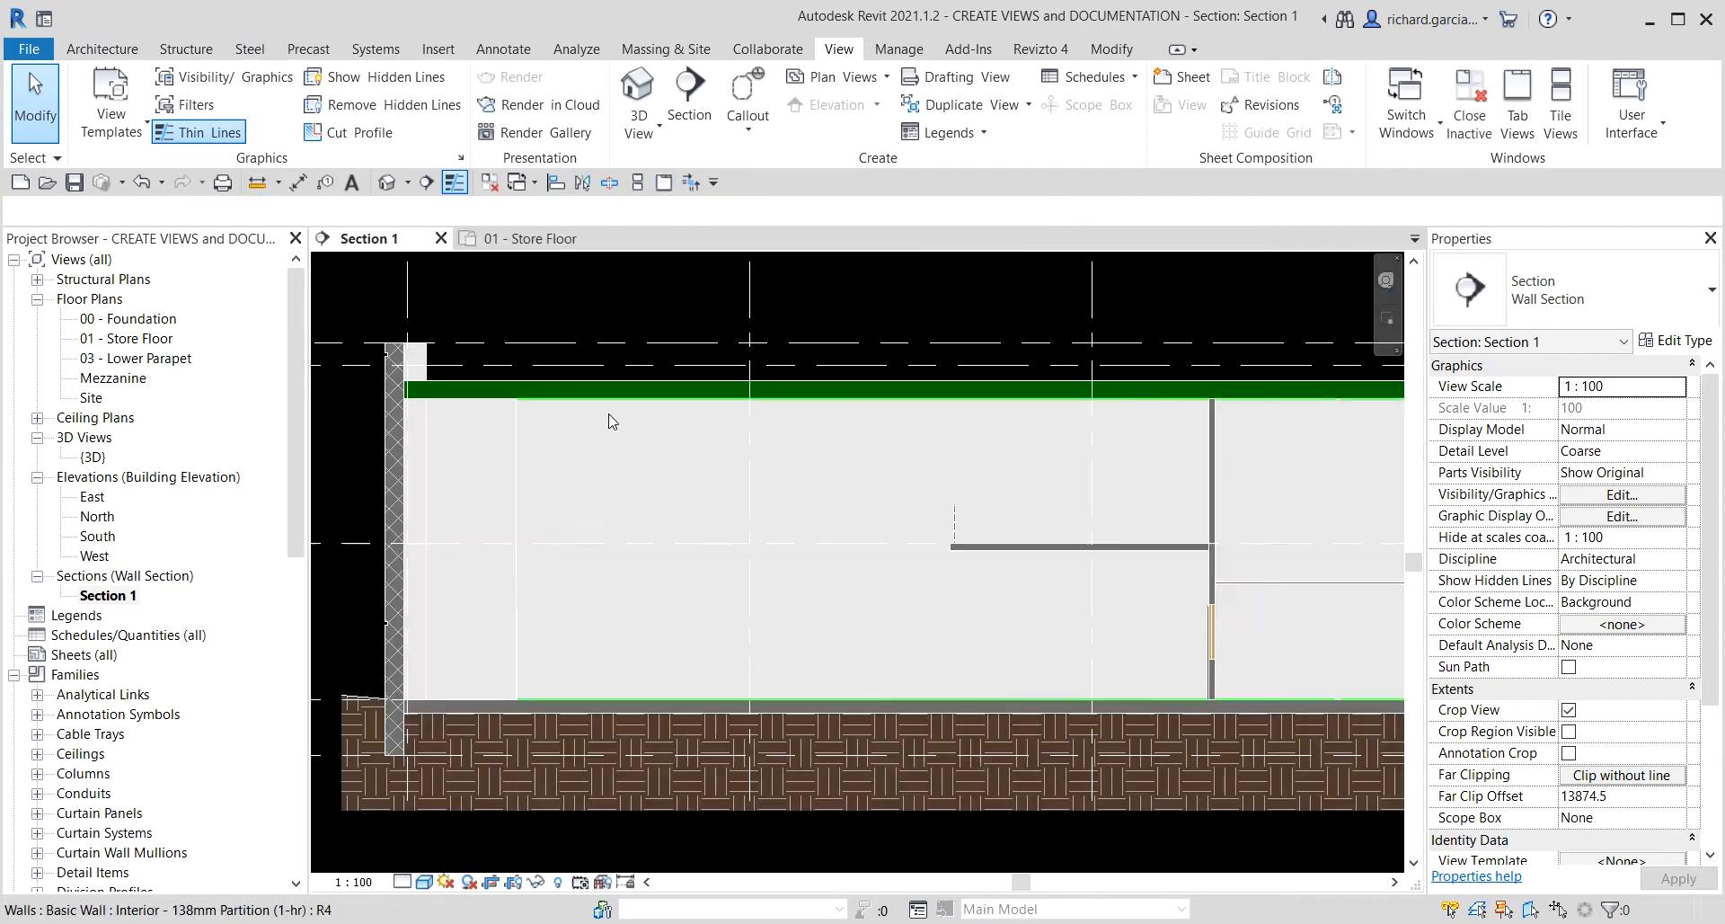
- Draw a Wall Section callout around the full height of the exterior wall at grid A in the Section 1 view
scroll(487, 602, down, 2)
middle_drag(496, 607, 774, 629)
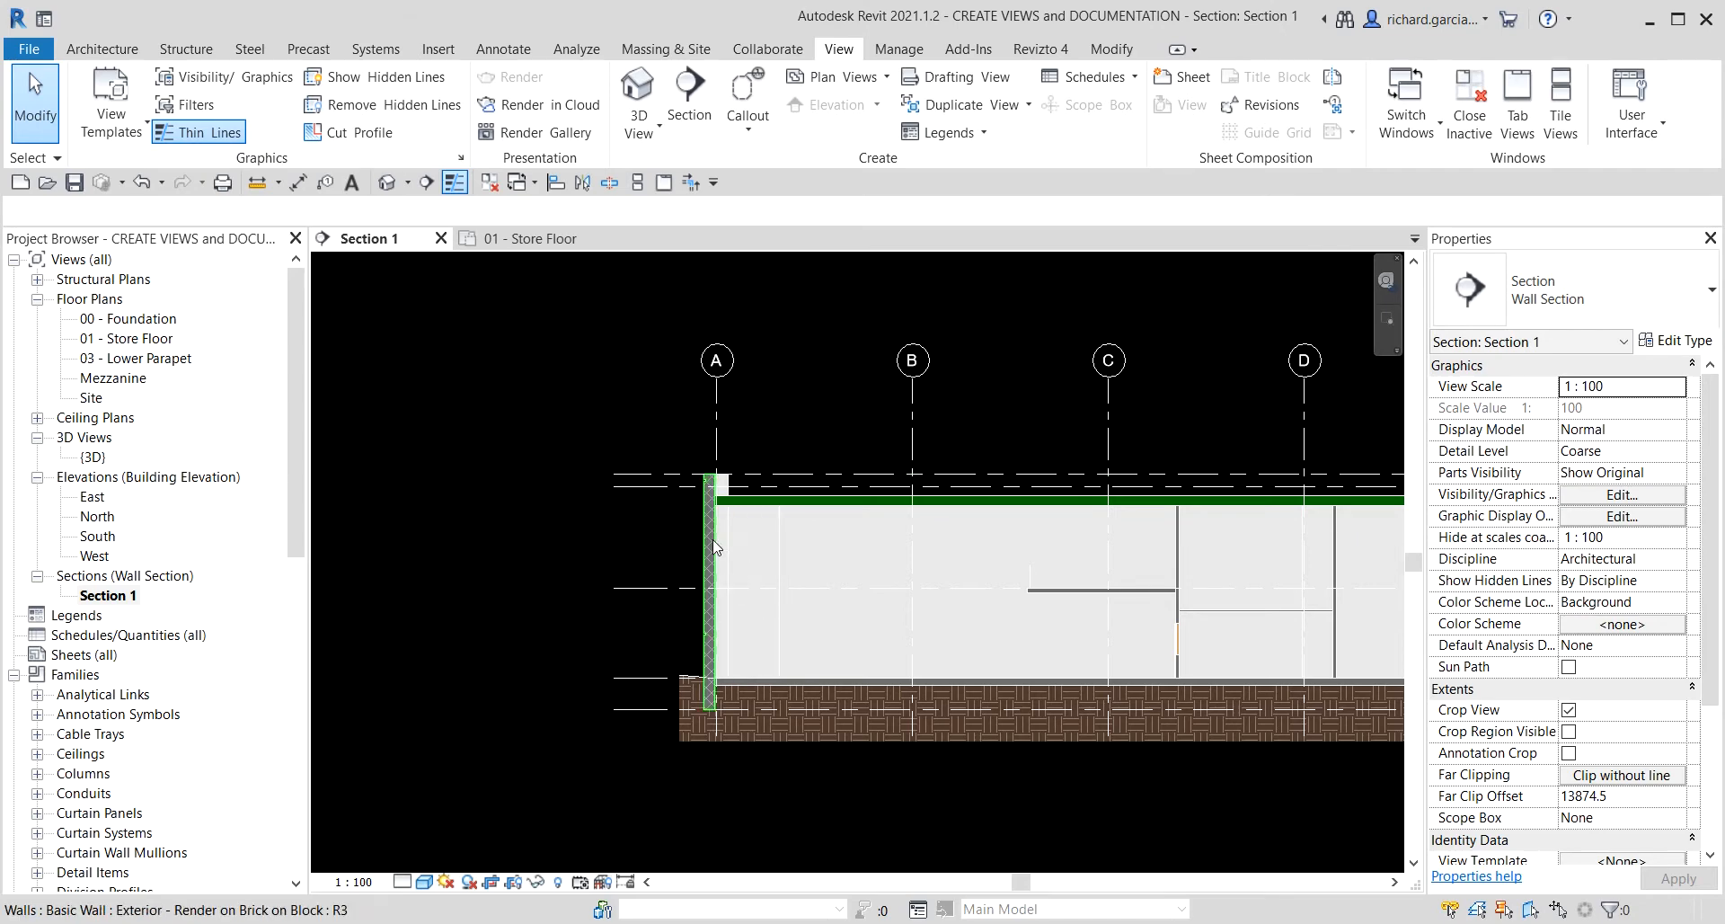
scroll(708, 475, up, 2)
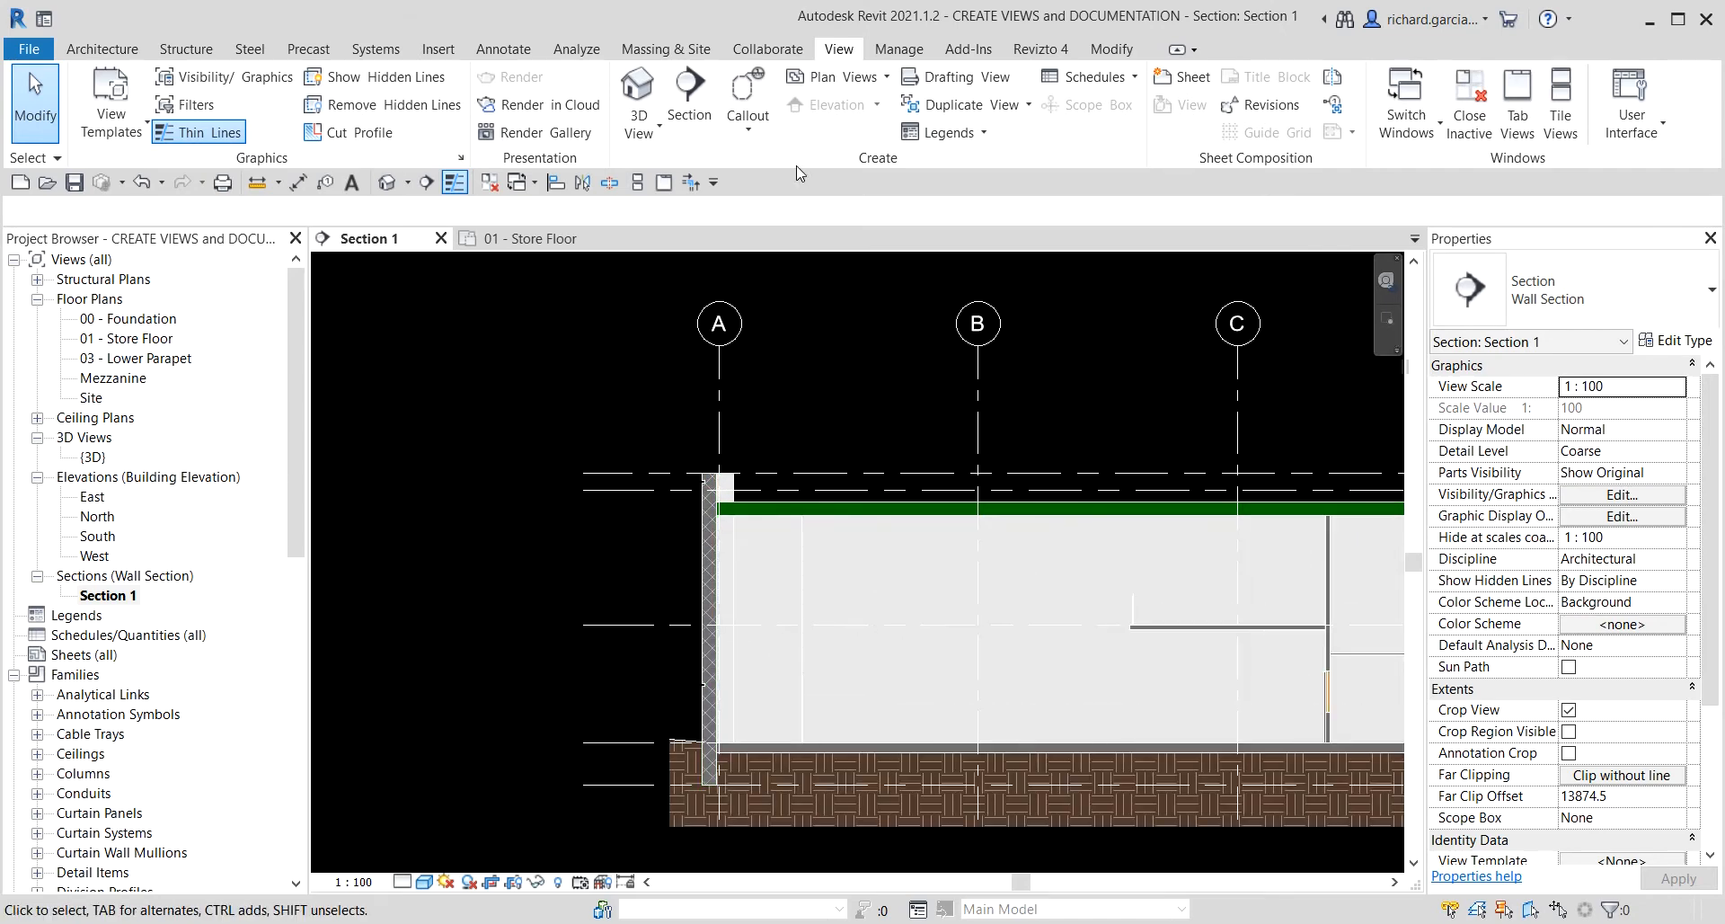
click(755, 87)
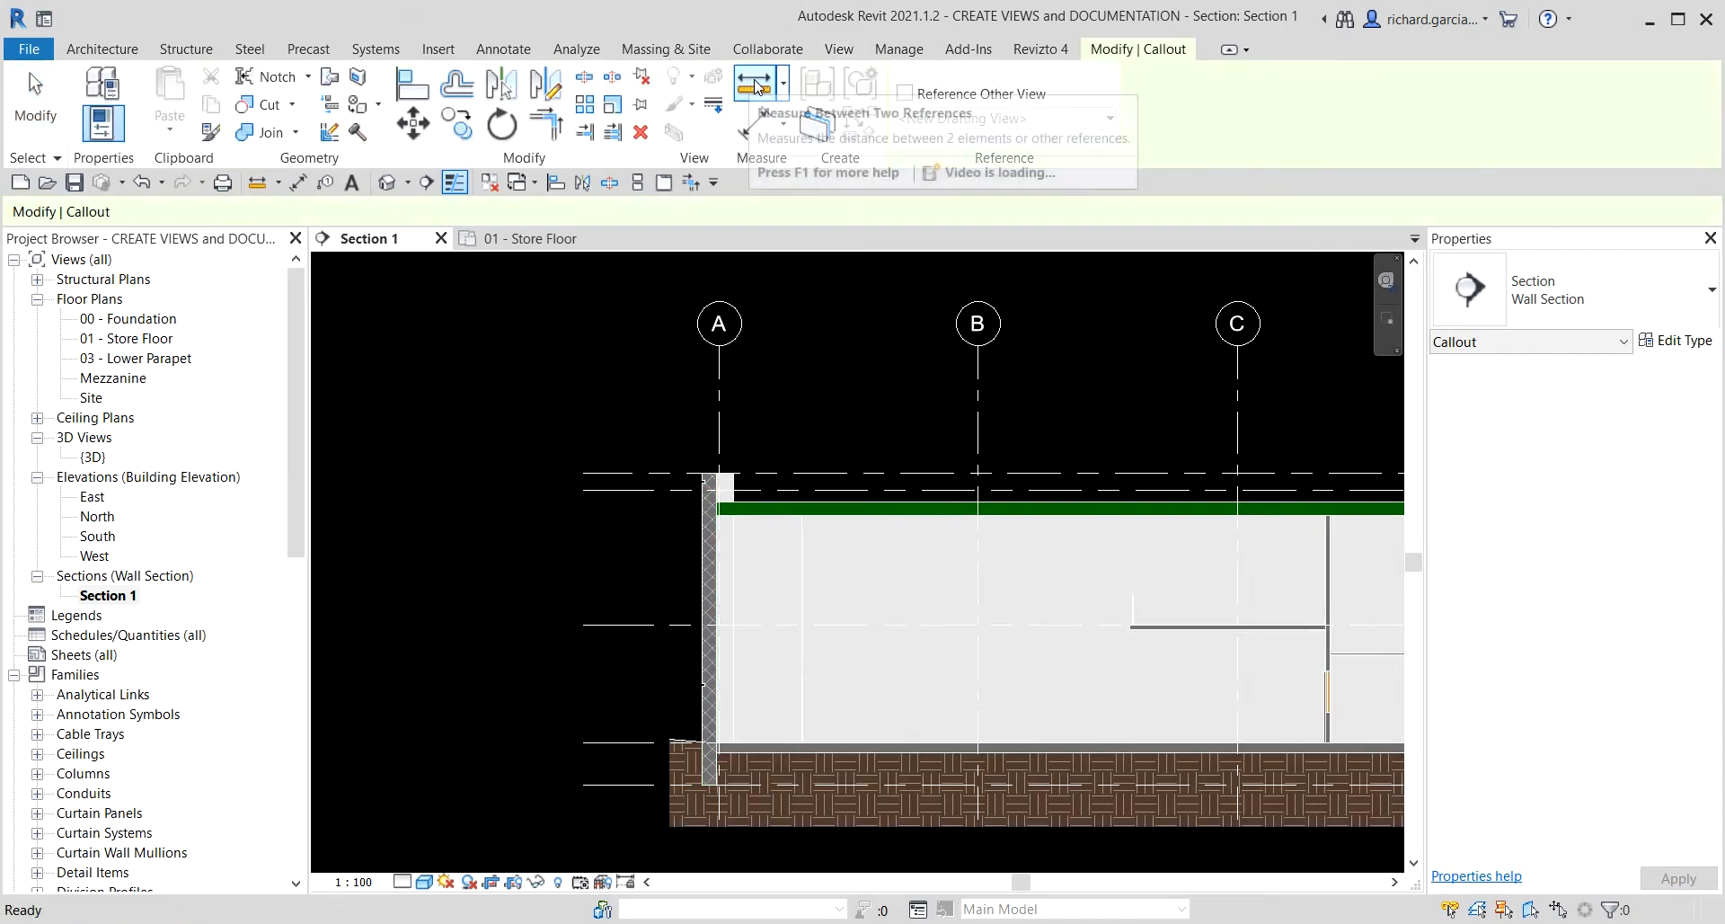
click(1605, 305)
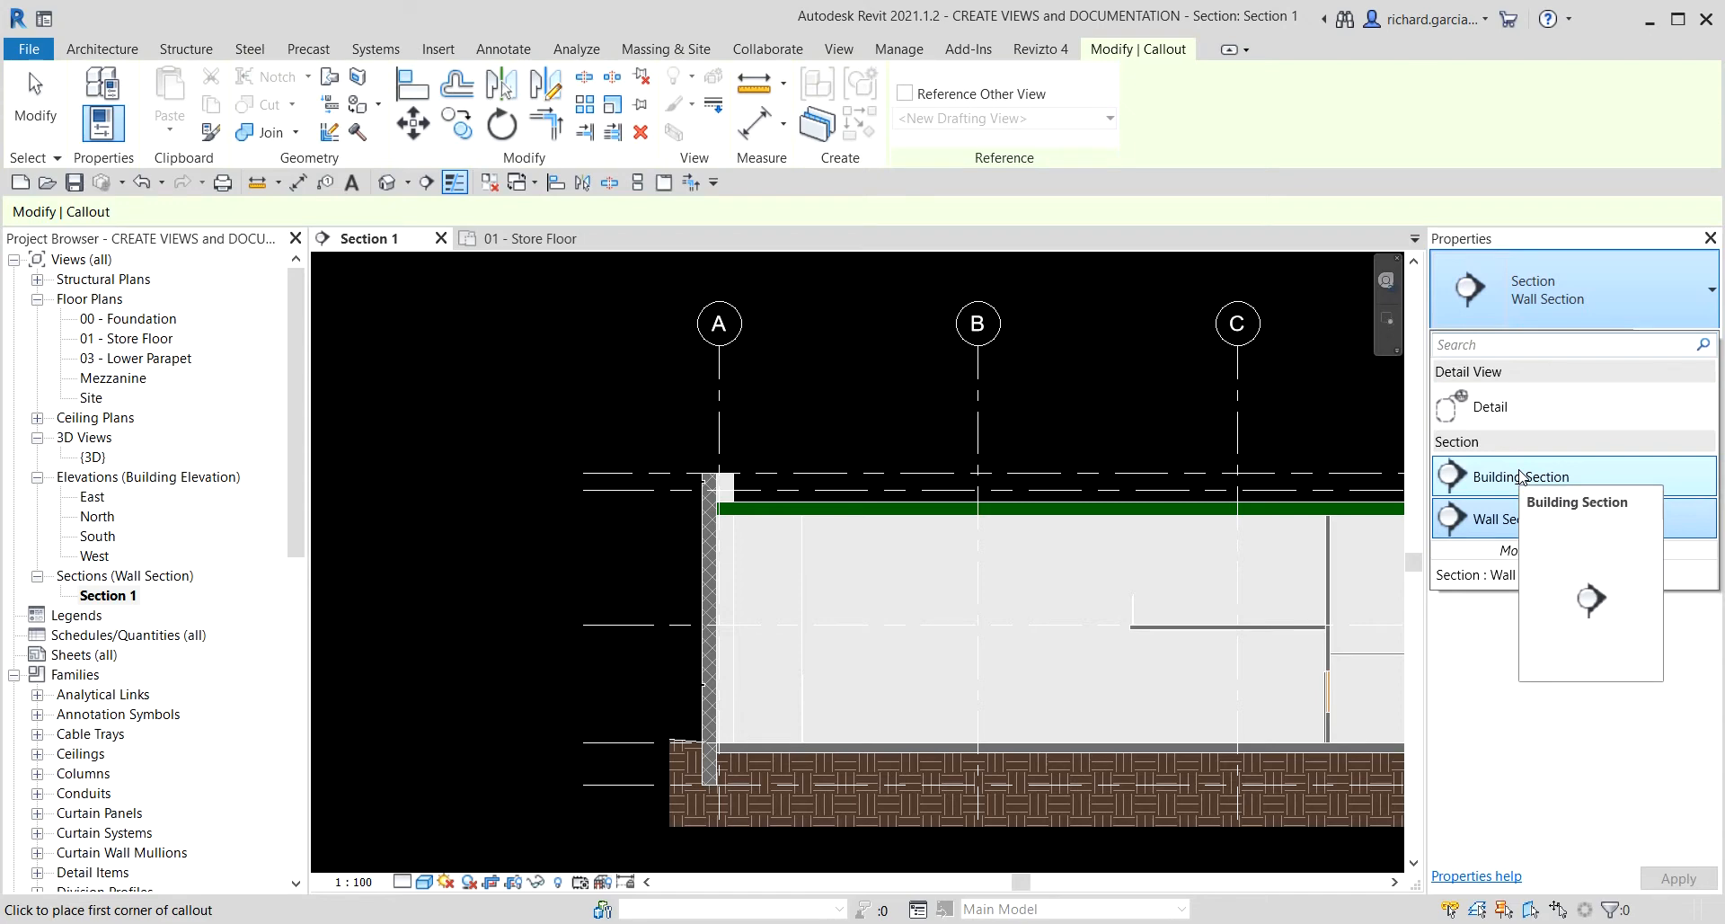
click(1507, 521)
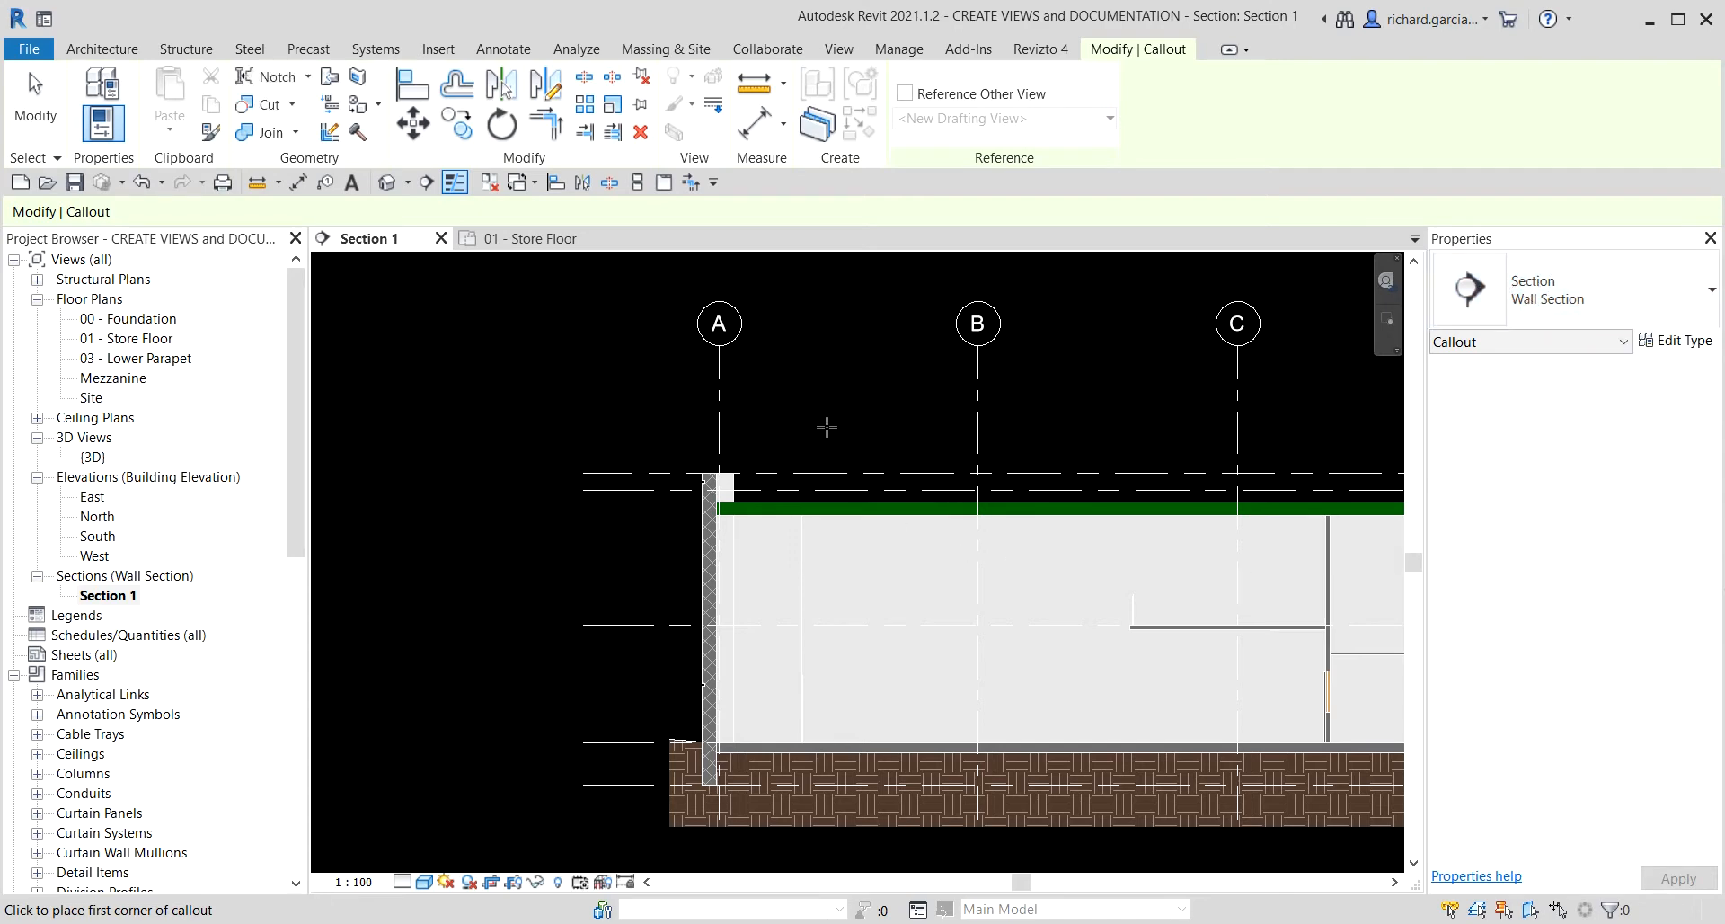
middle_drag(790, 428, 828, 375)
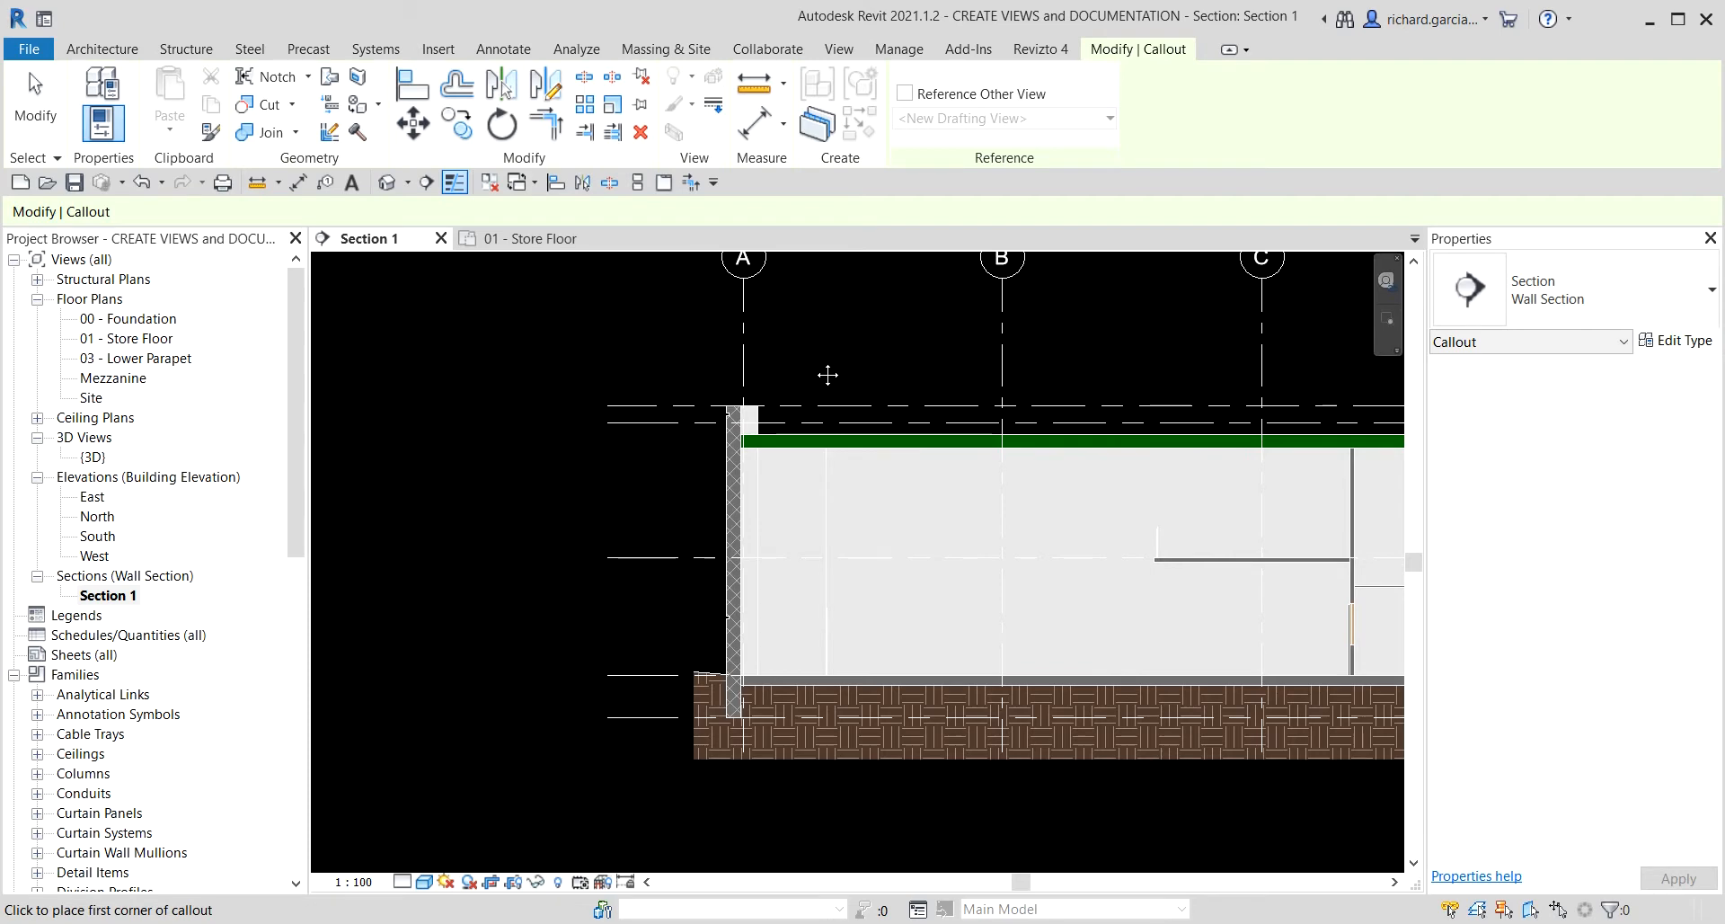
click(700, 386)
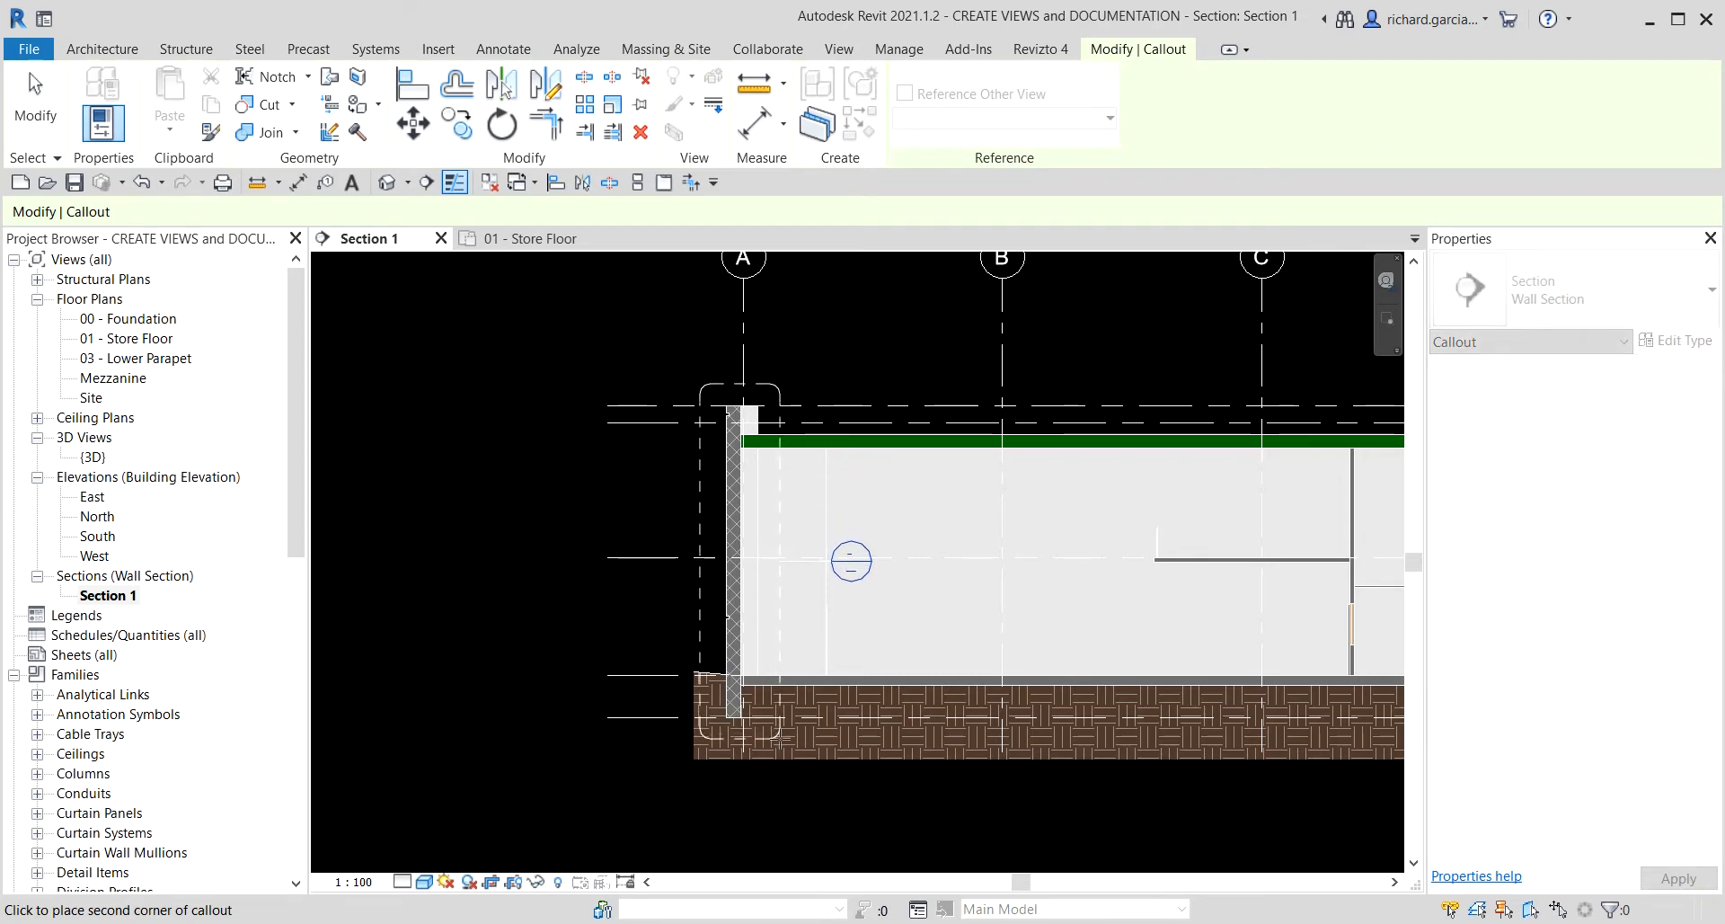
click(773, 738)
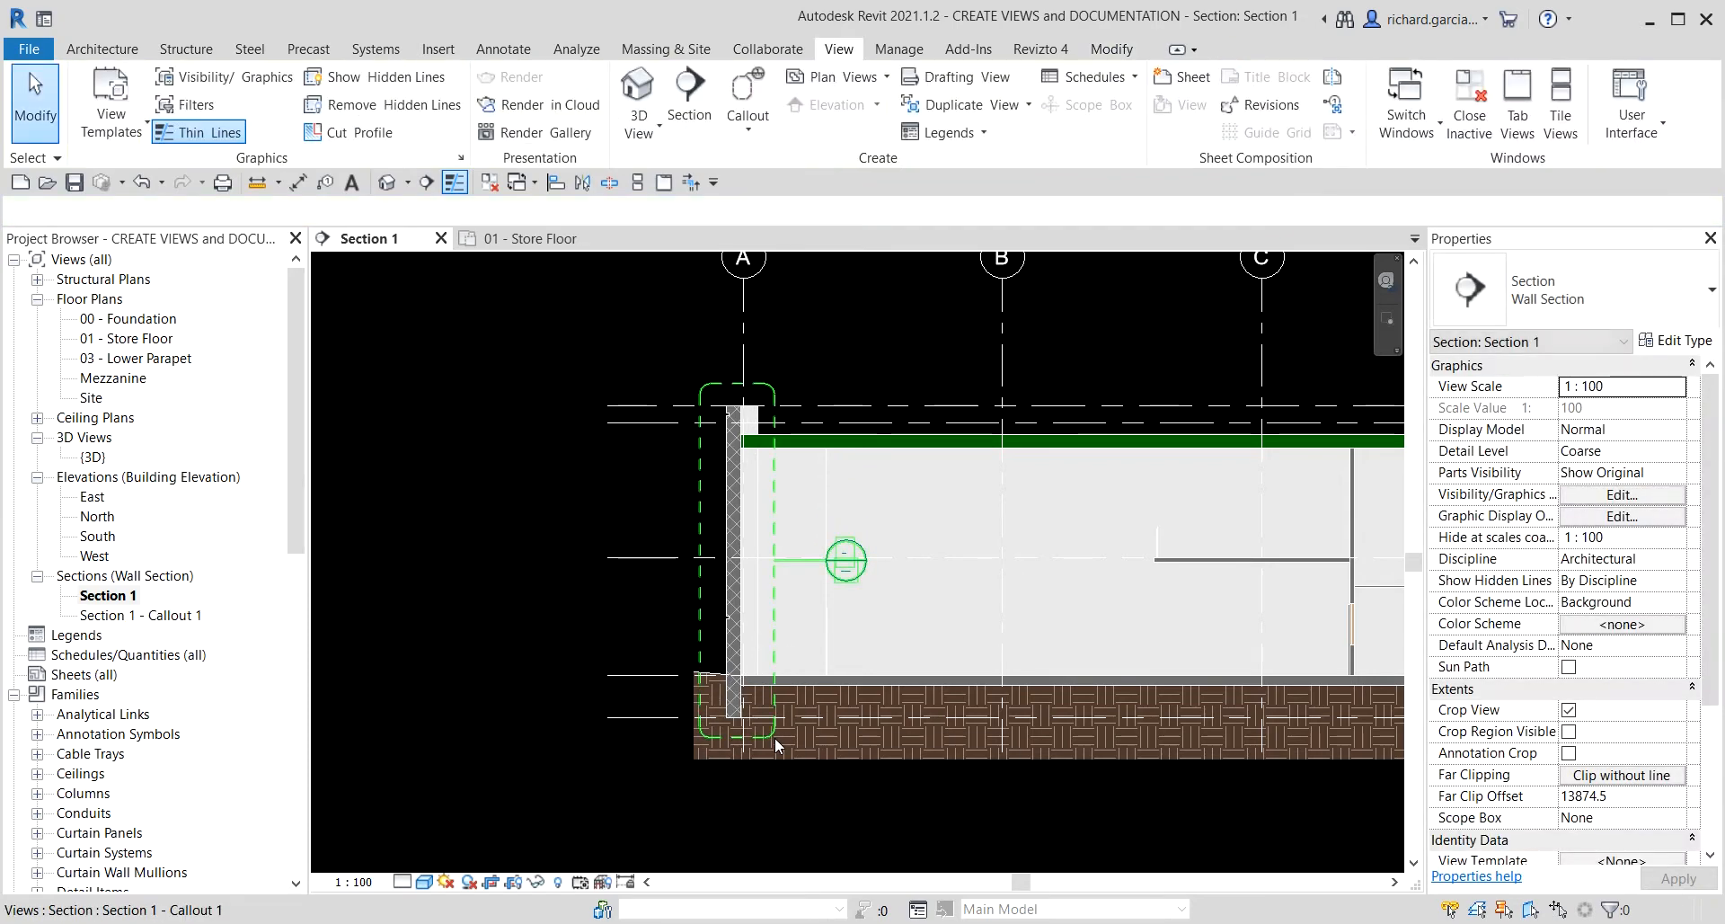
click(113, 618)
key(ctrl)
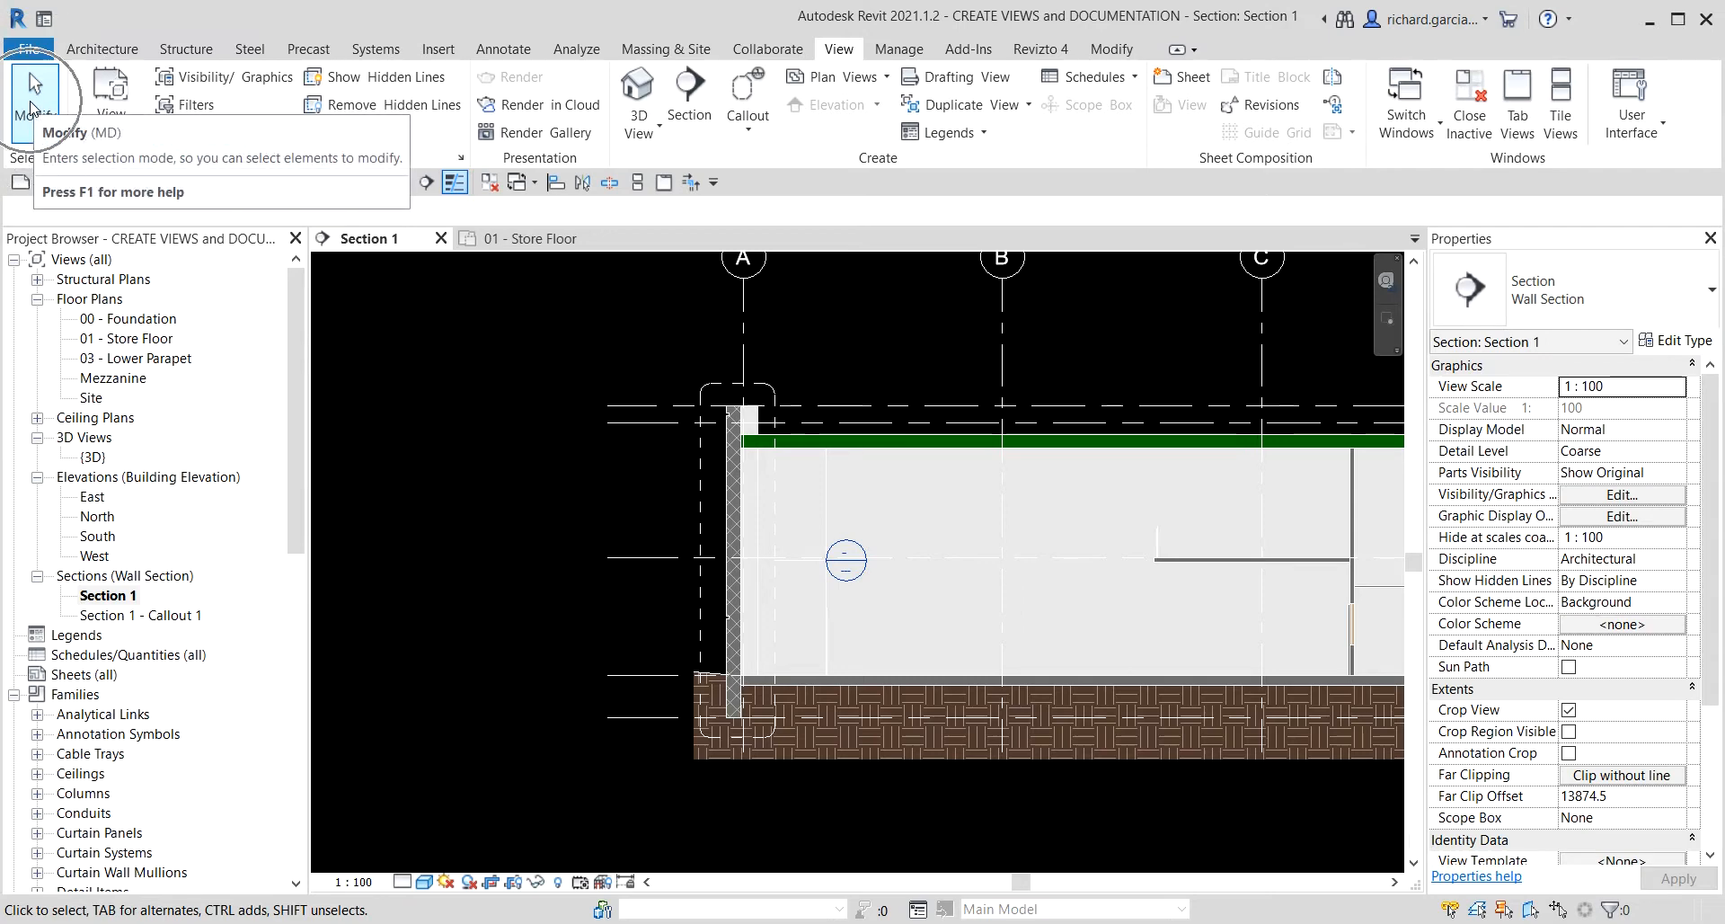
click(33, 109)
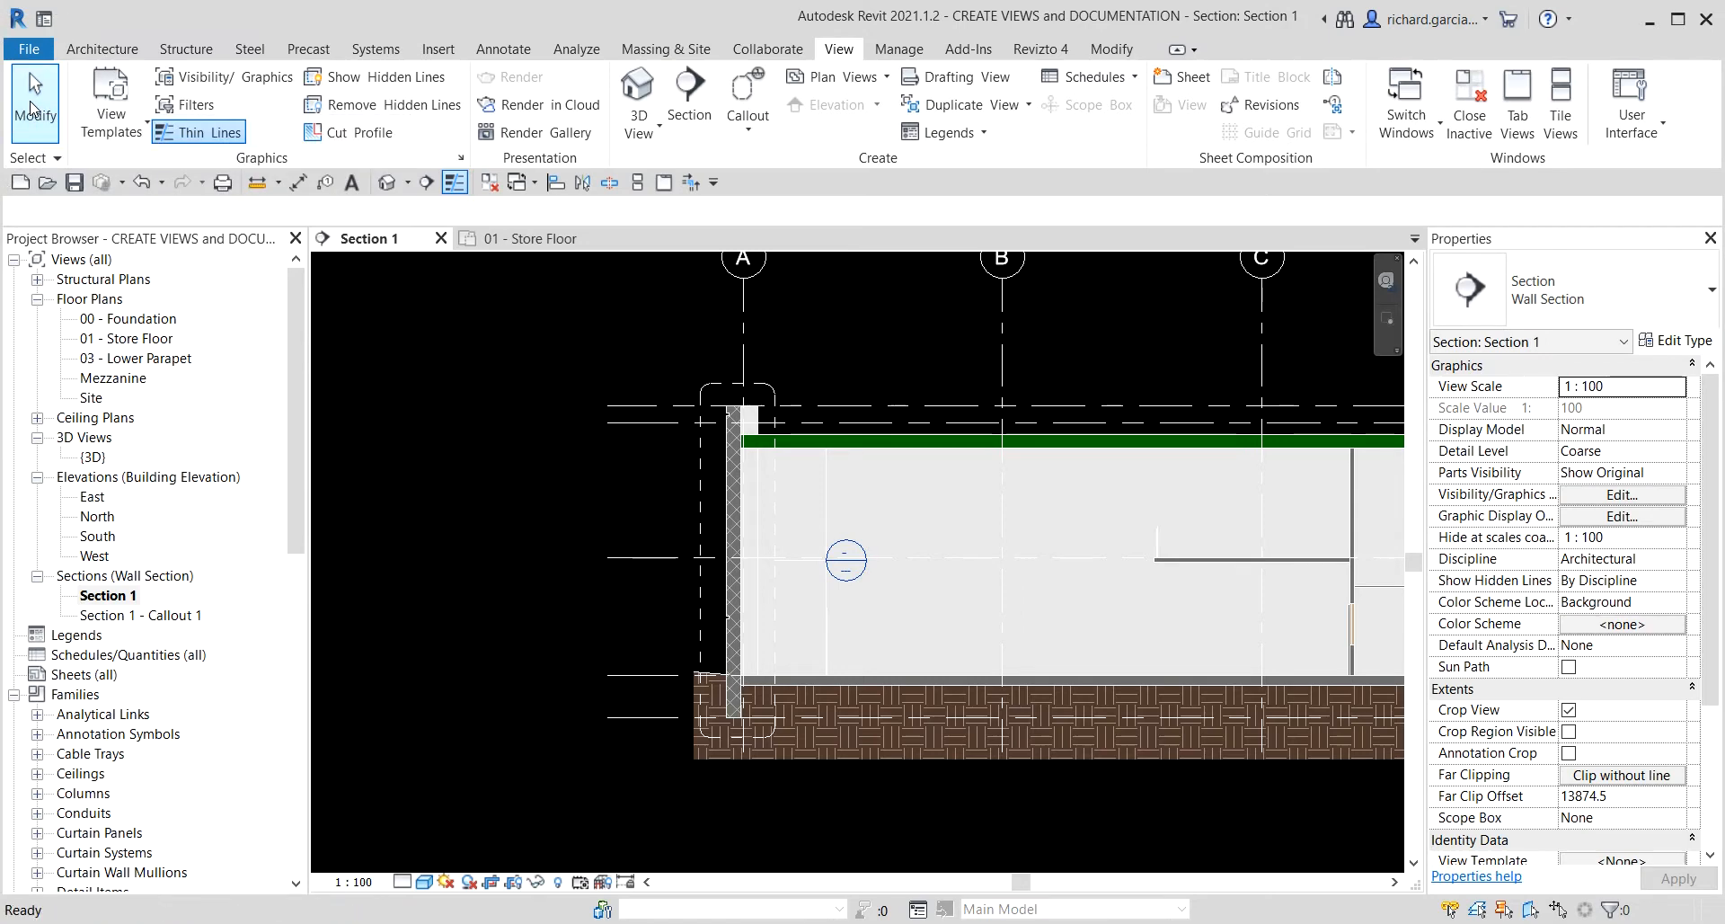
- Move the callout's head above and outside the wall at grid A and adjust its leader elbow so it meets the head horizontally
click(775, 505)
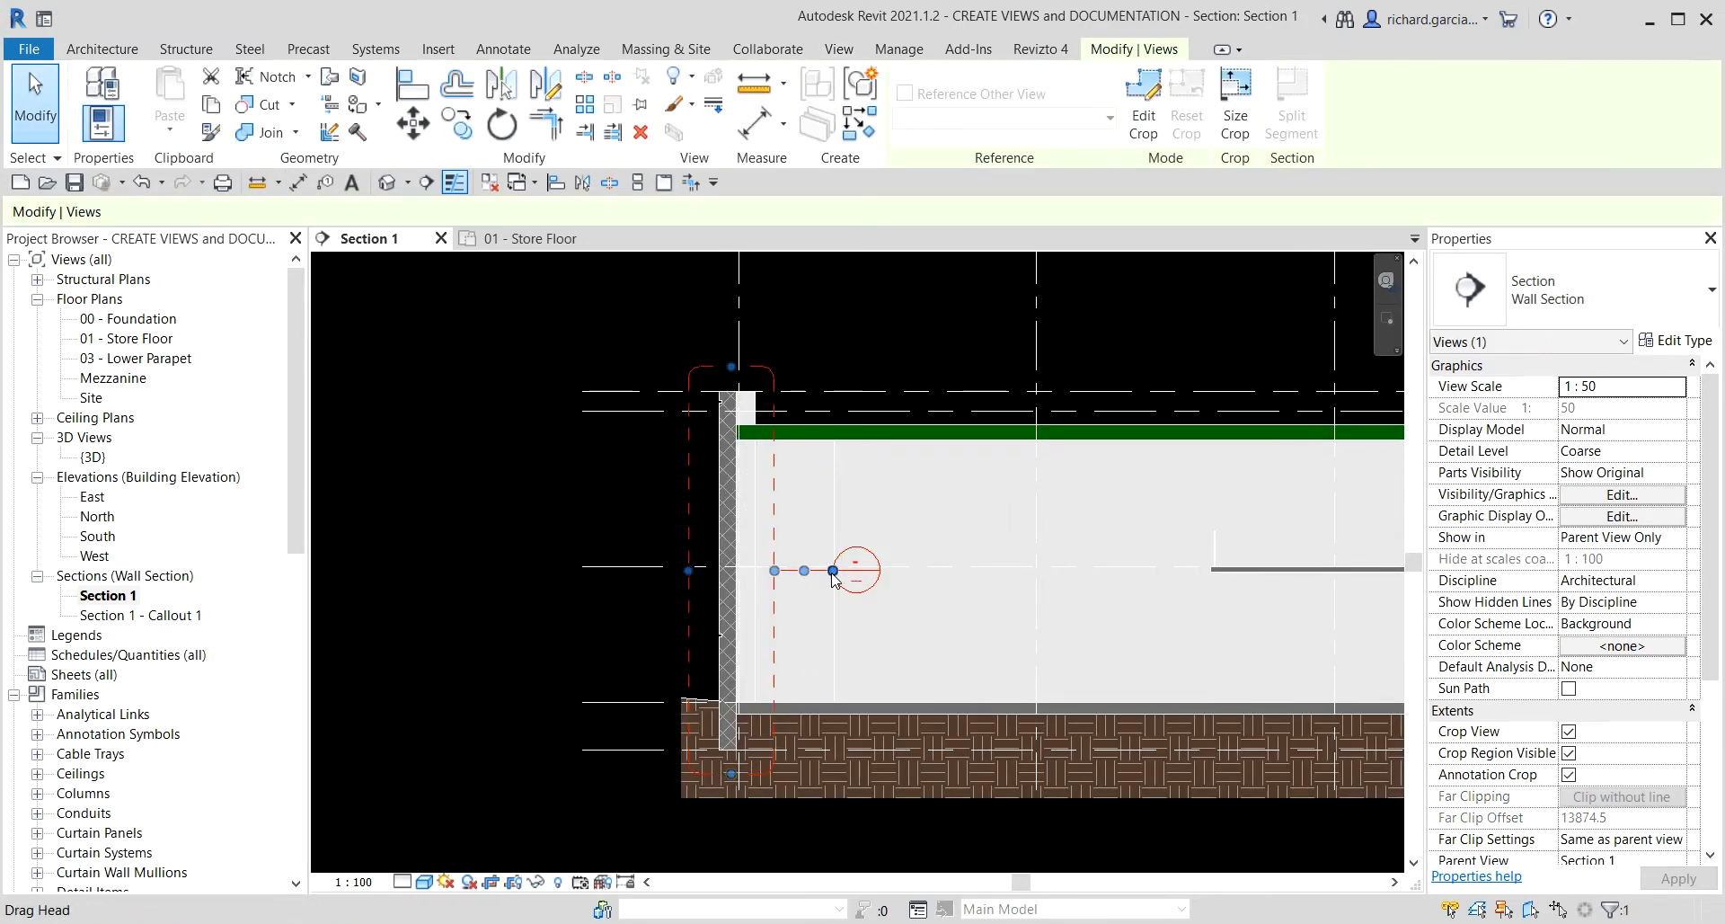
drag(833, 573, 631, 324)
middle_drag(672, 308, 688, 391)
scroll(688, 391, up, 3)
drag(669, 479, 693, 411)
scroll(690, 415, up, 5)
scroll(791, 397, down, 5)
key(Escape)
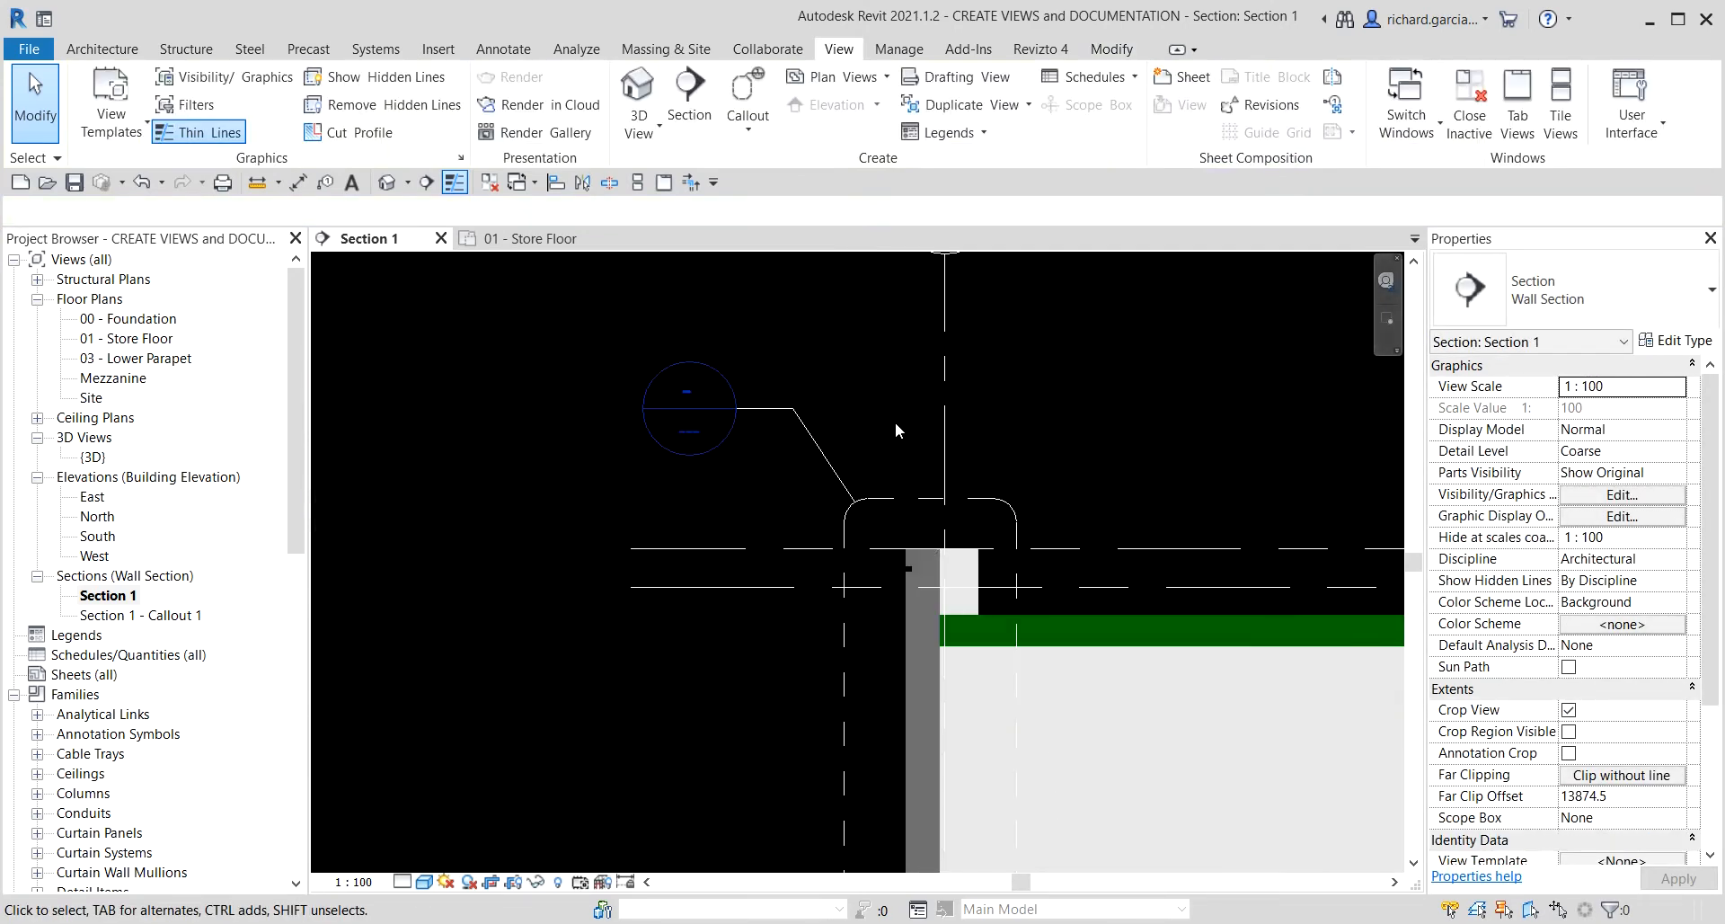
- Open the Section 1 - Callout 1 view from its callout head
scroll(892, 419, down, 2)
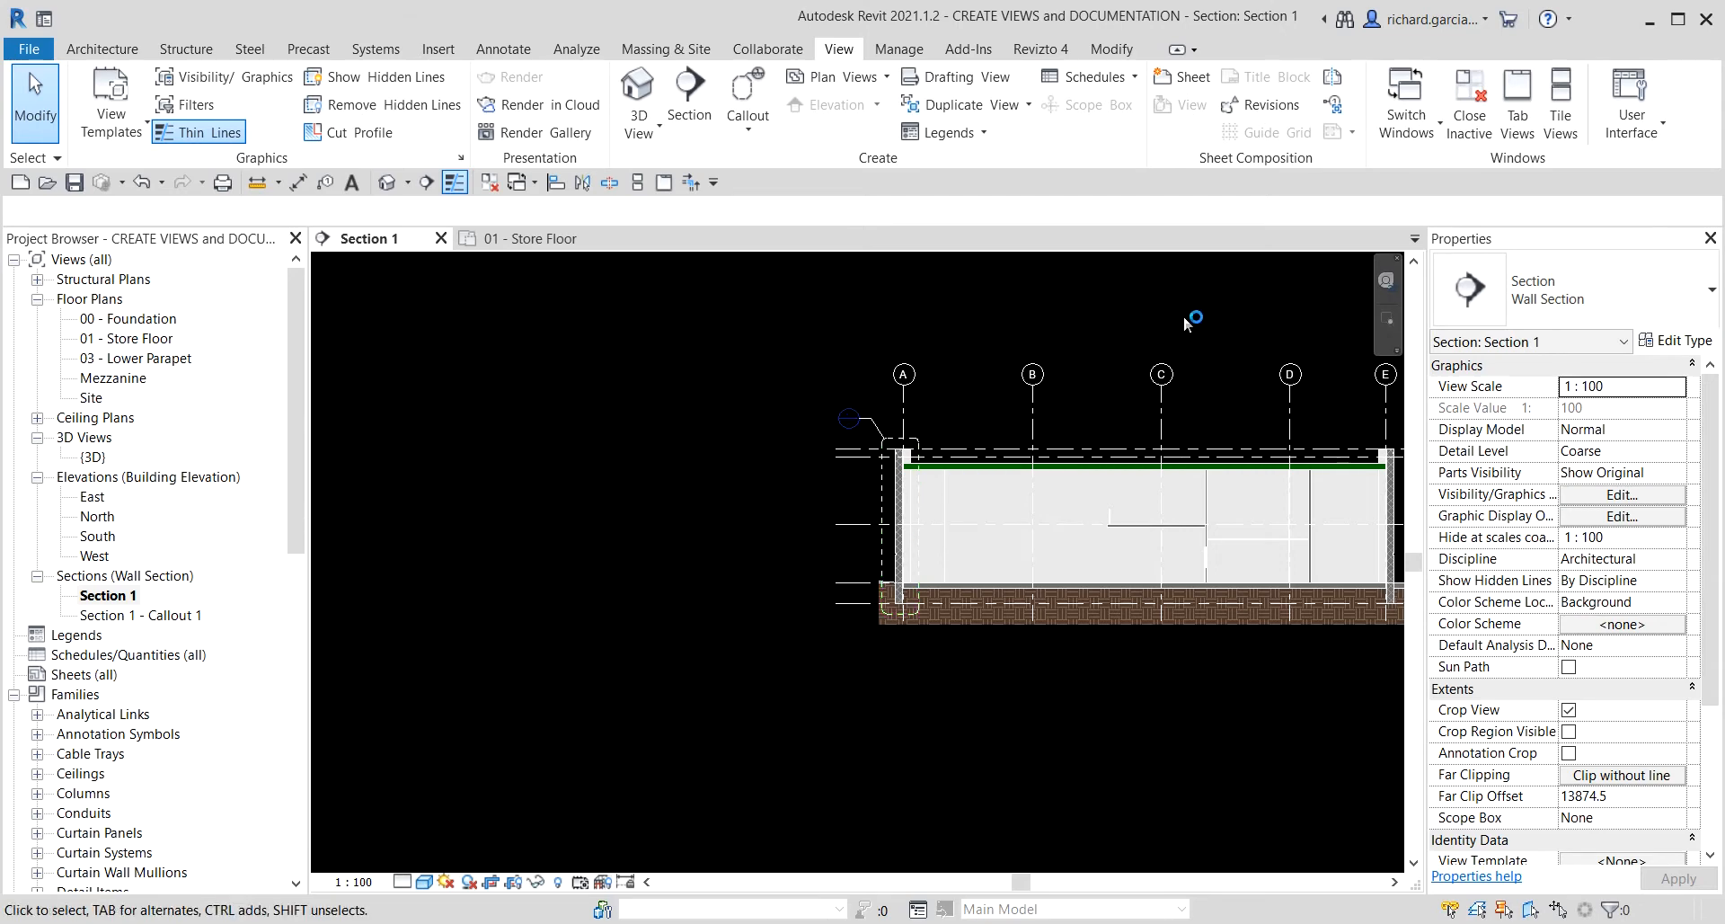
scroll(910, 407, up, 3)
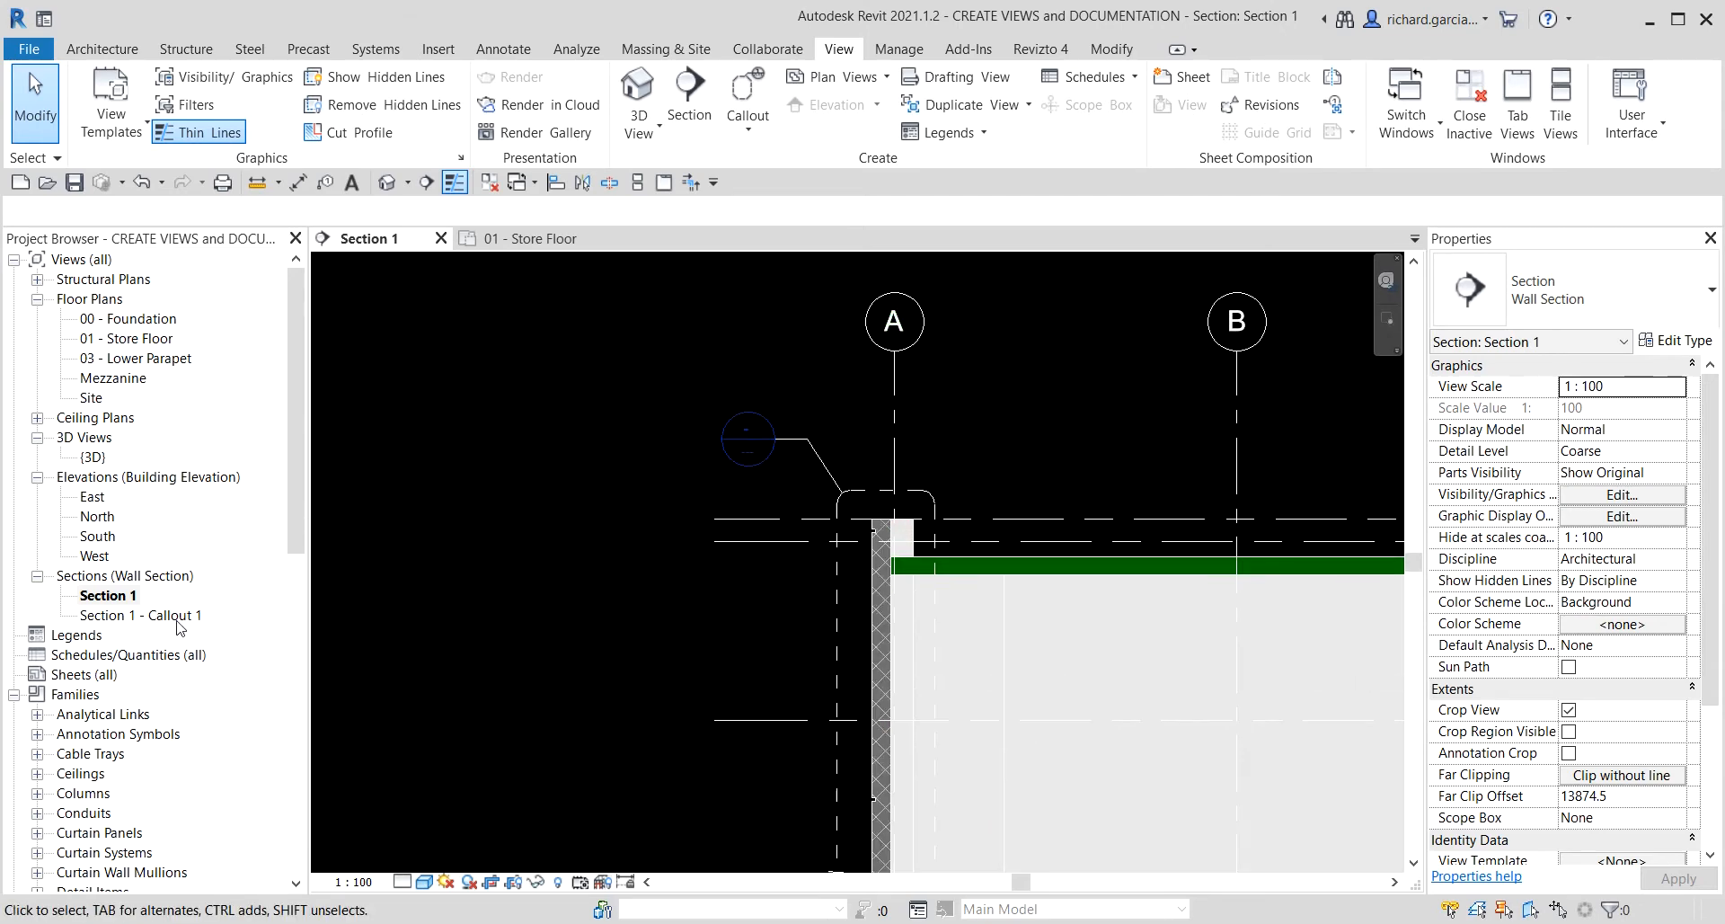
double_click(177, 620)
scroll(802, 376, up, 2)
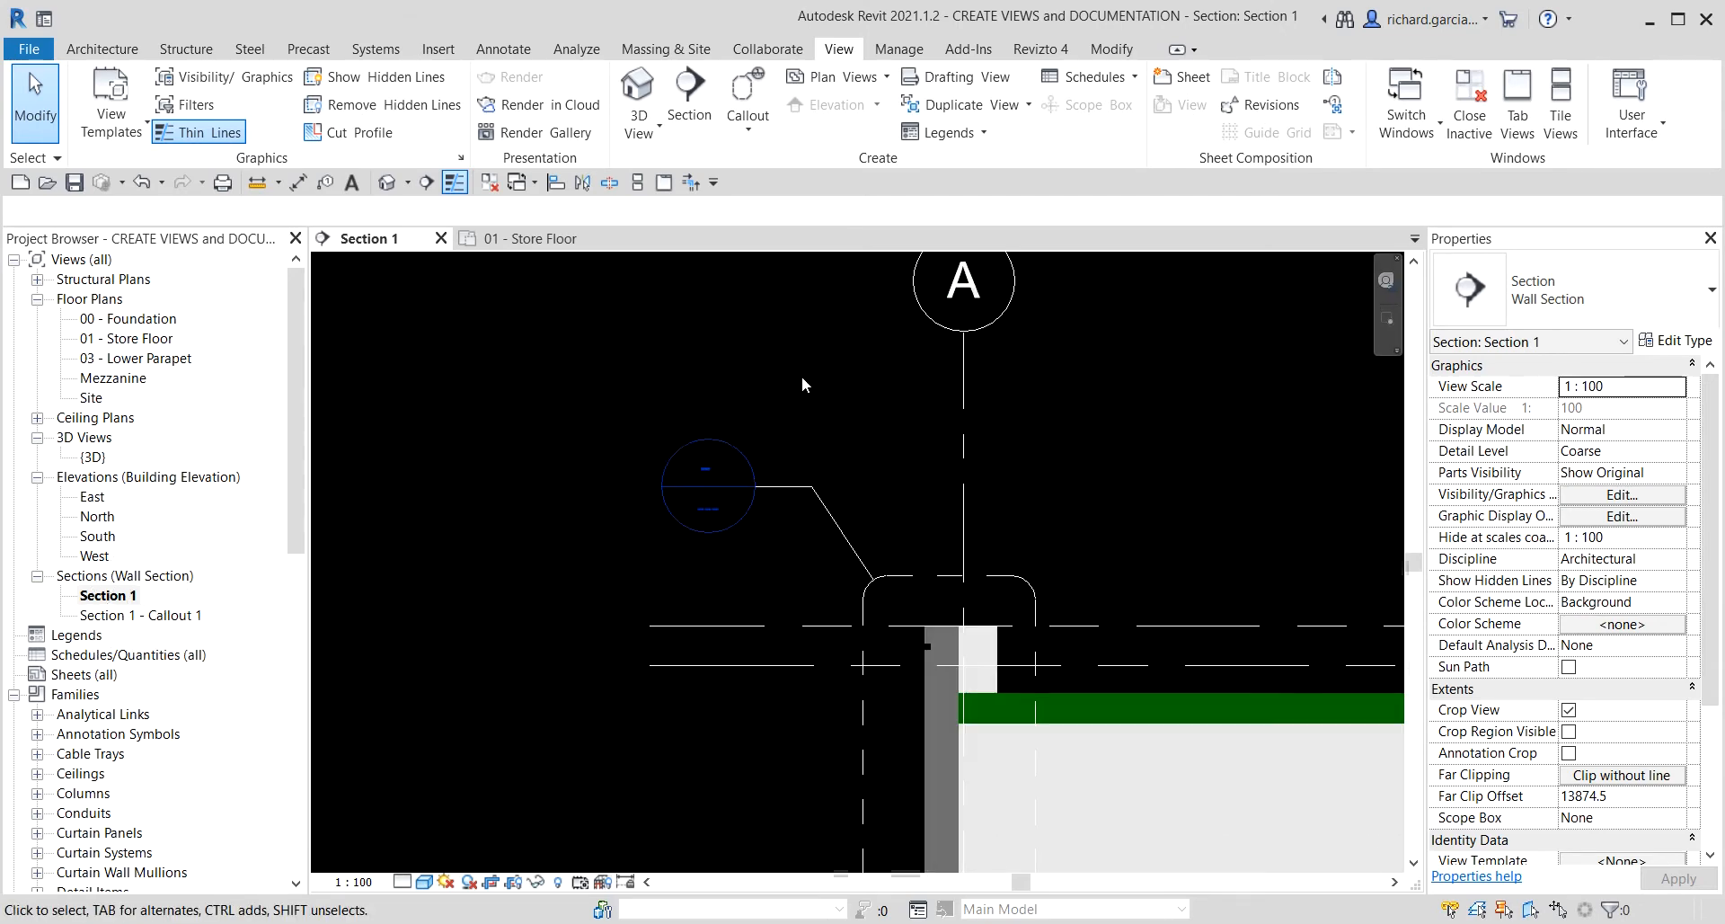
double_click(710, 440)
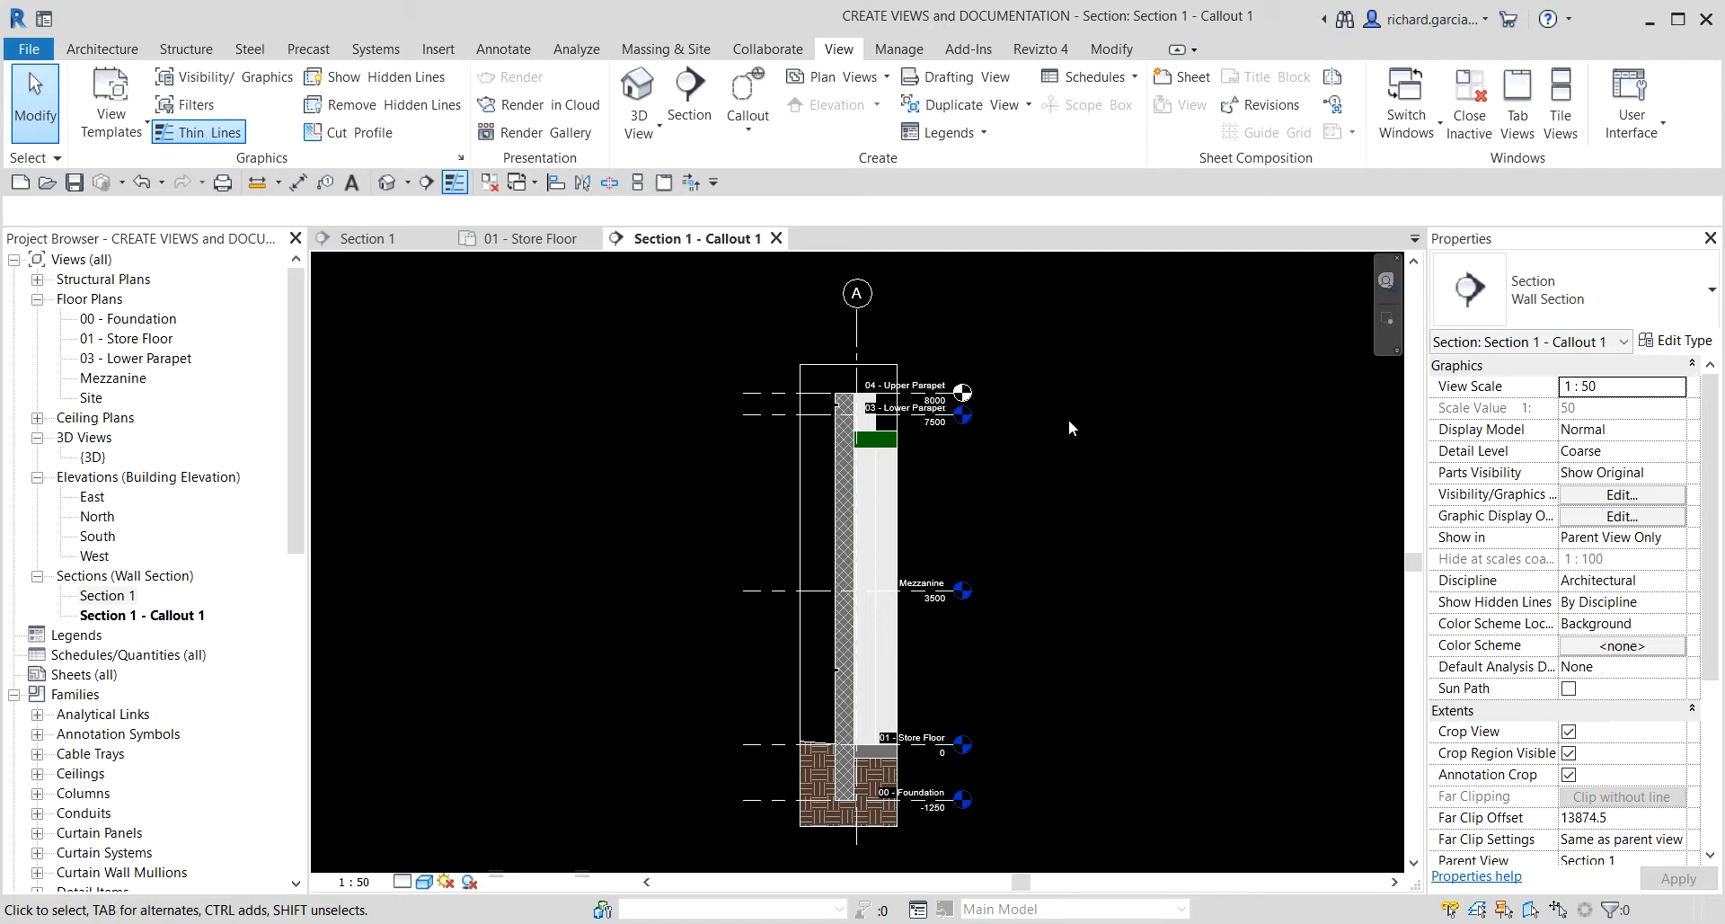
- Shift the level heads in the callout view outward so their names sit clear of the wall's crop region
scroll(942, 363, up, 2)
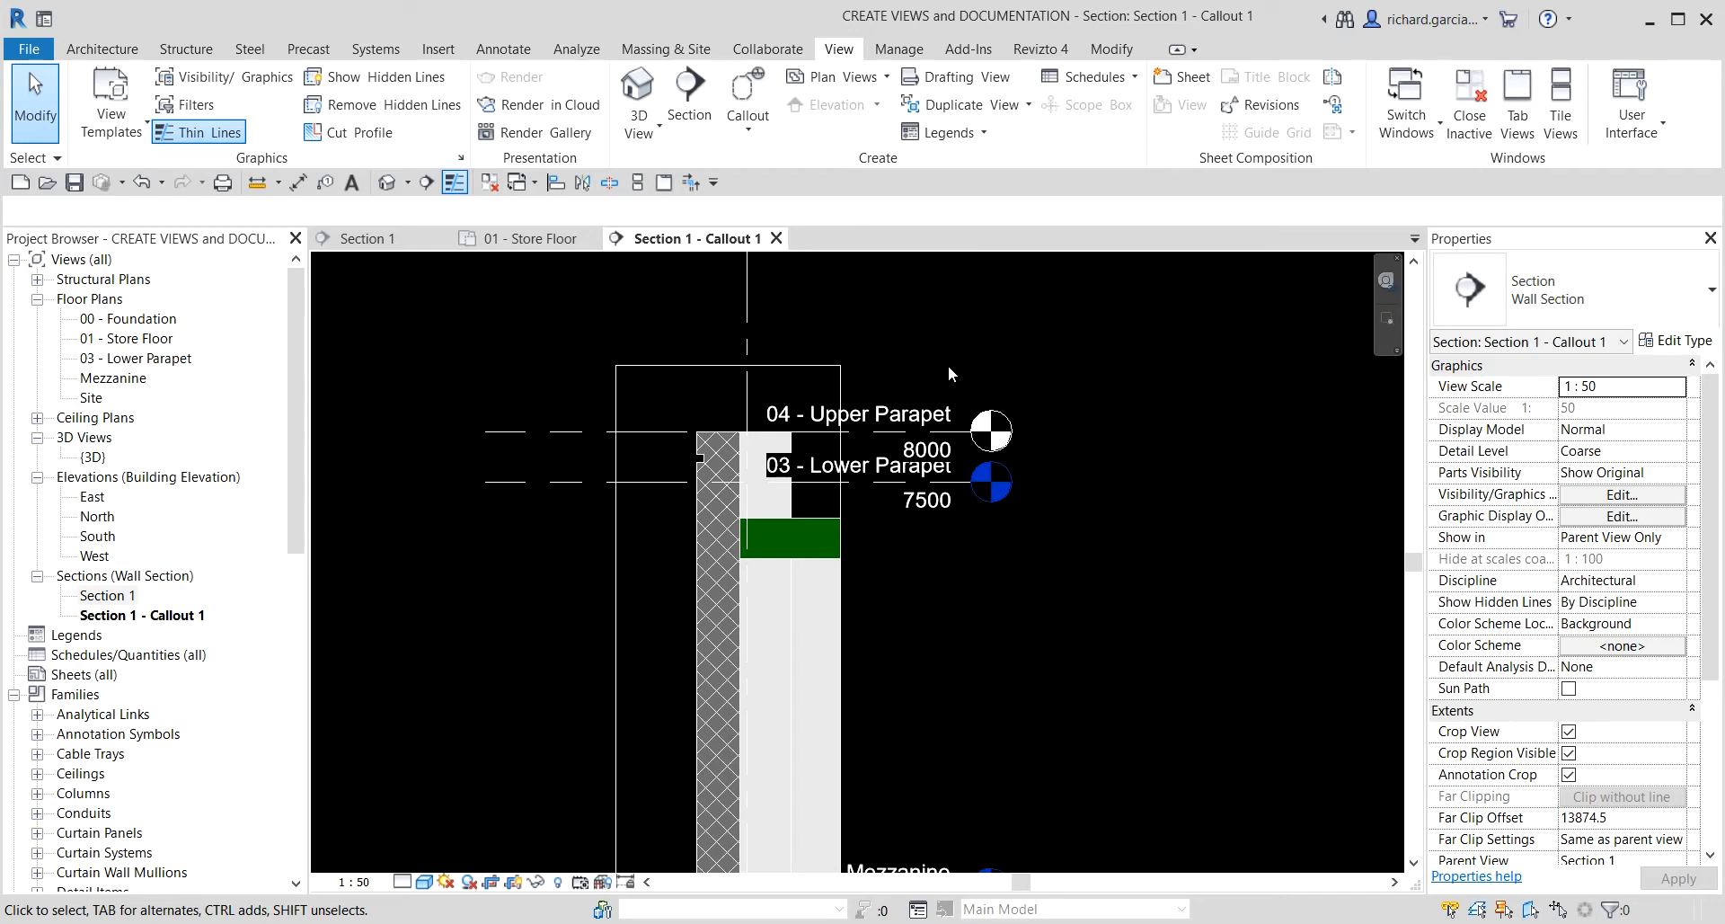
click(662, 431)
drag(973, 437, 1149, 427)
scroll(810, 454, down, 2)
click(1170, 547)
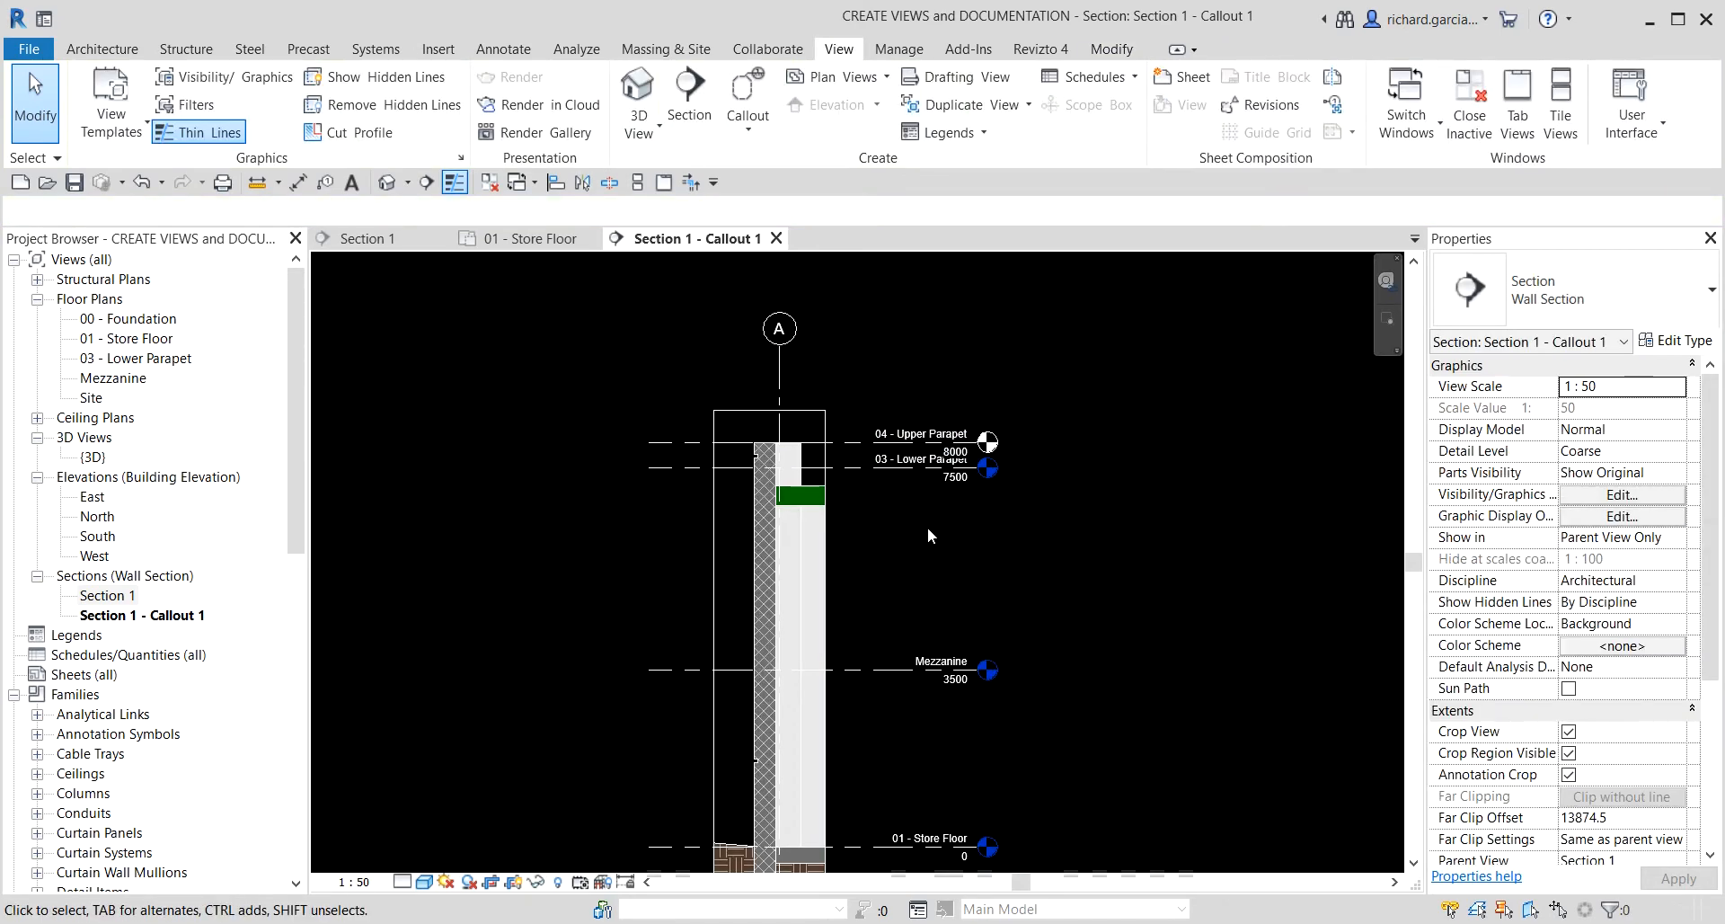
scroll(927, 526, down, 2)
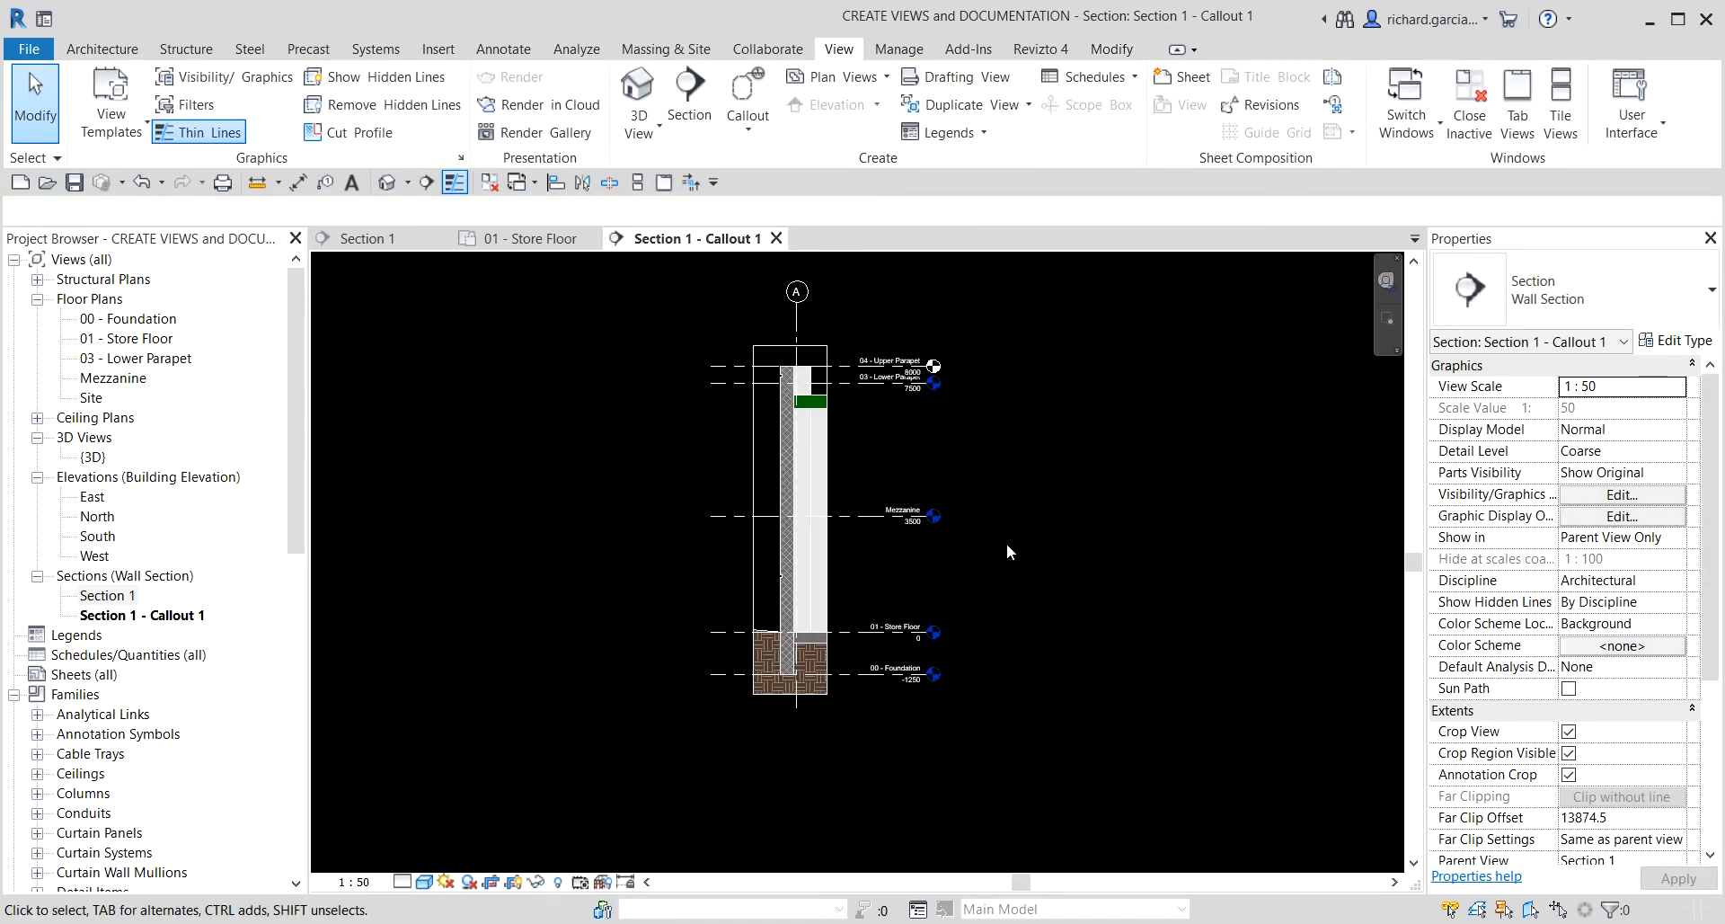
- Set the callout view's detail level to Medium and inspect the wall layers at the parapet
click(402, 882)
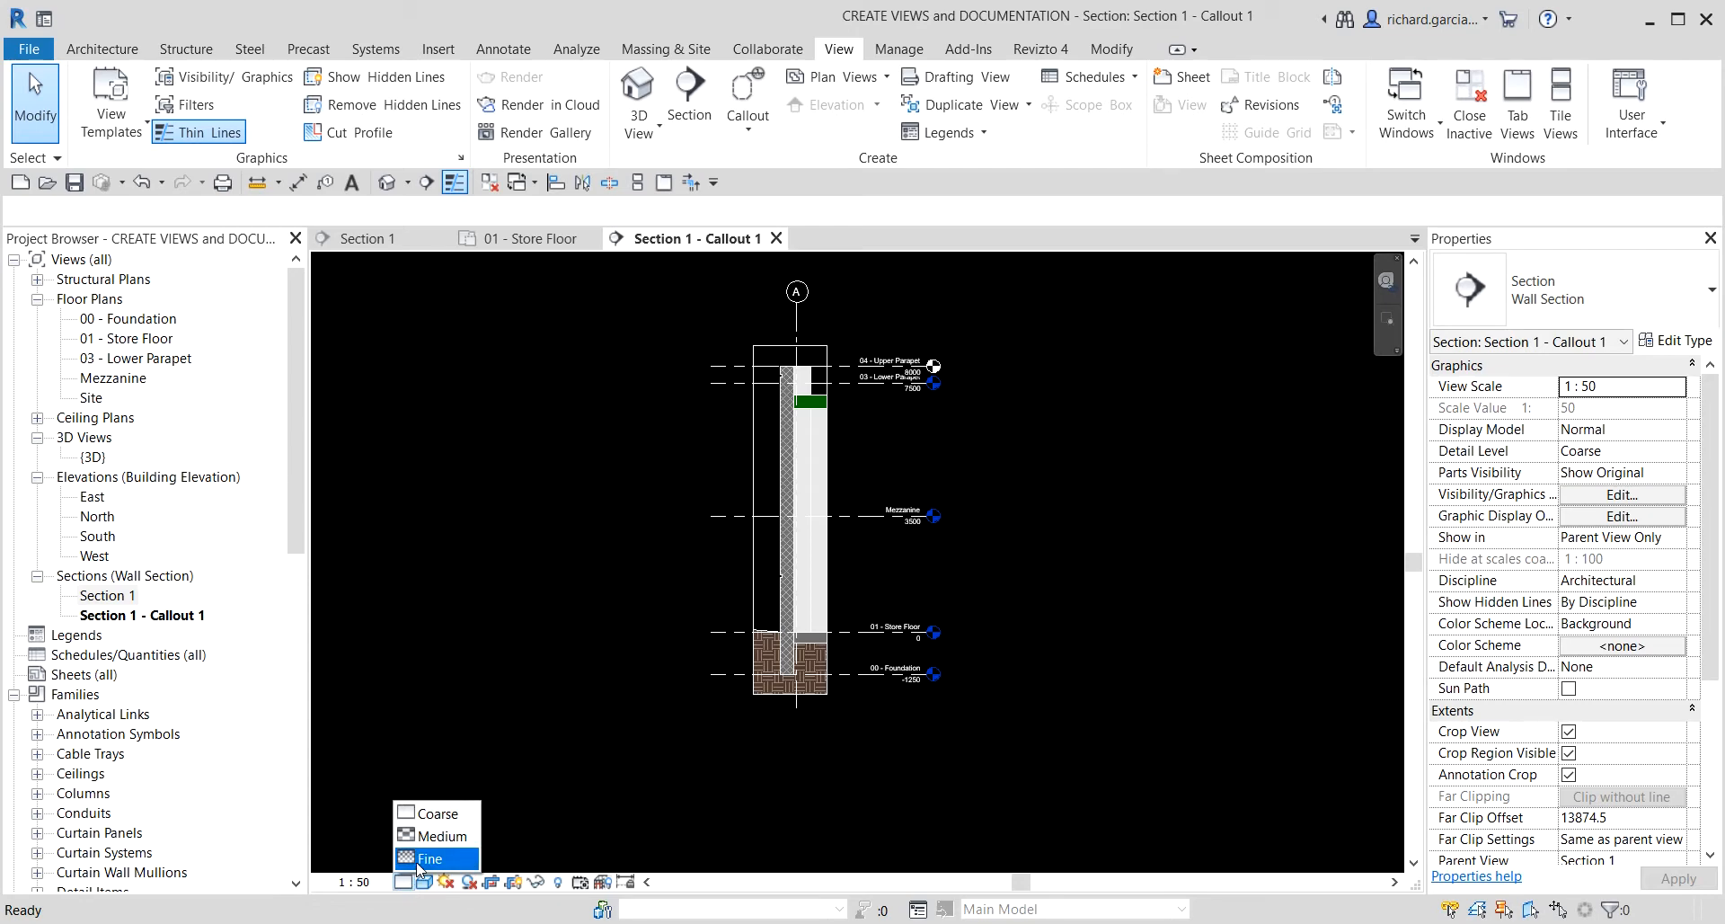
click(439, 835)
scroll(796, 360, up, 8)
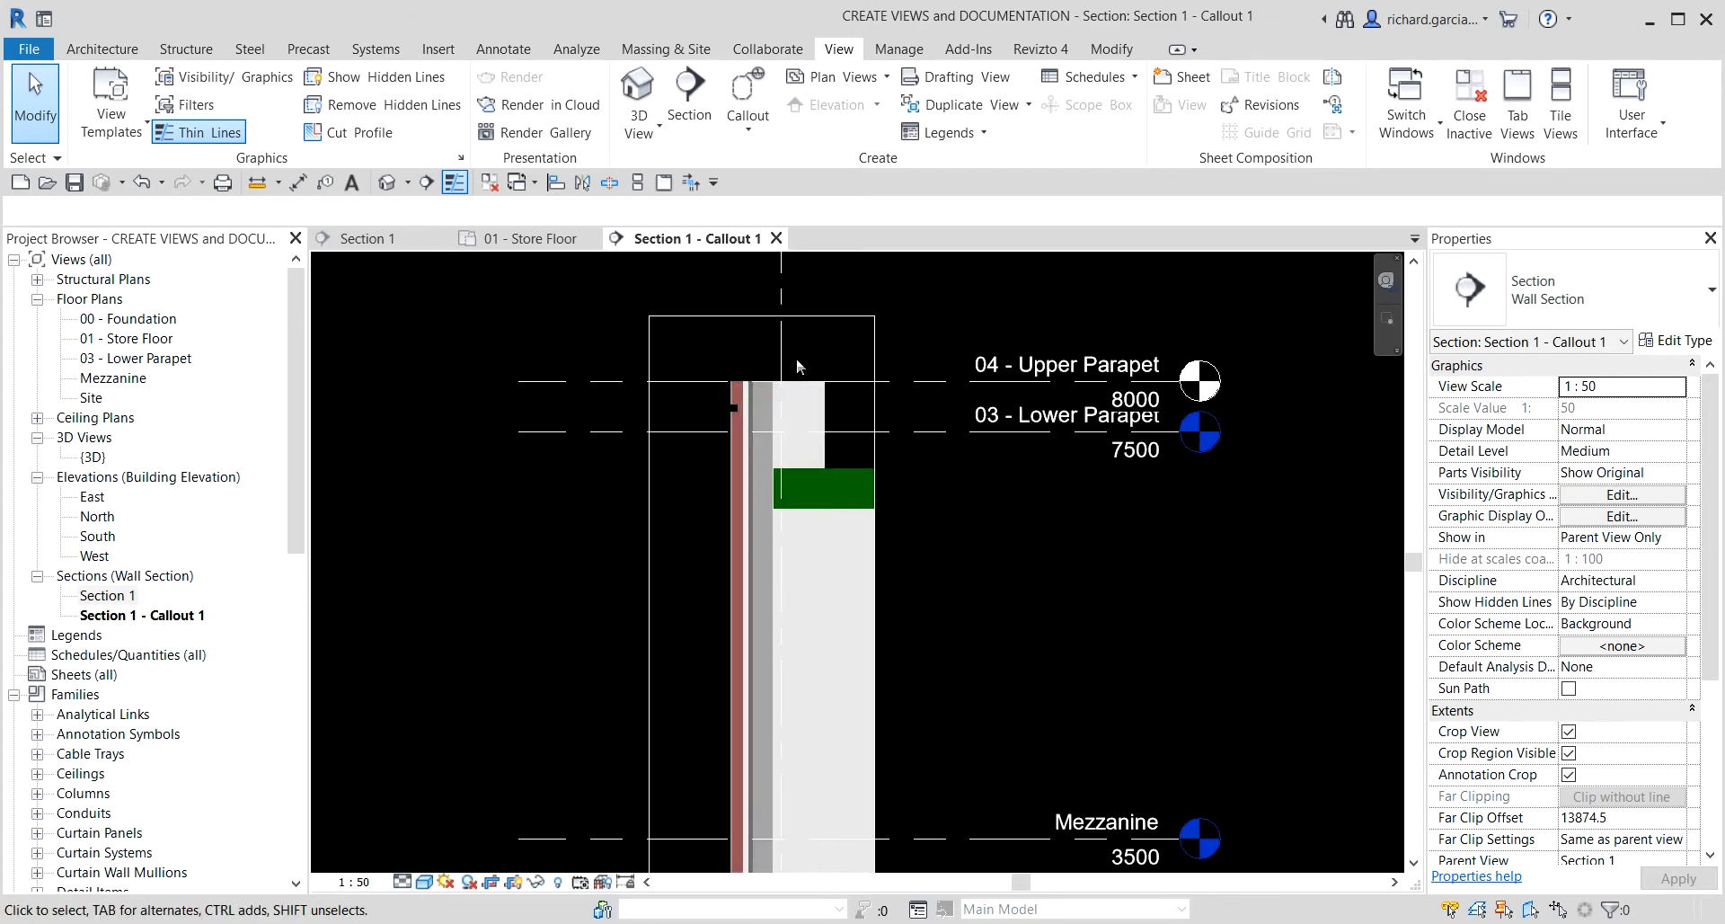
key(Escape)
- Switch the callout view's detail level to Coarse and back to Medium to compare how the wall layers display
click(402, 881)
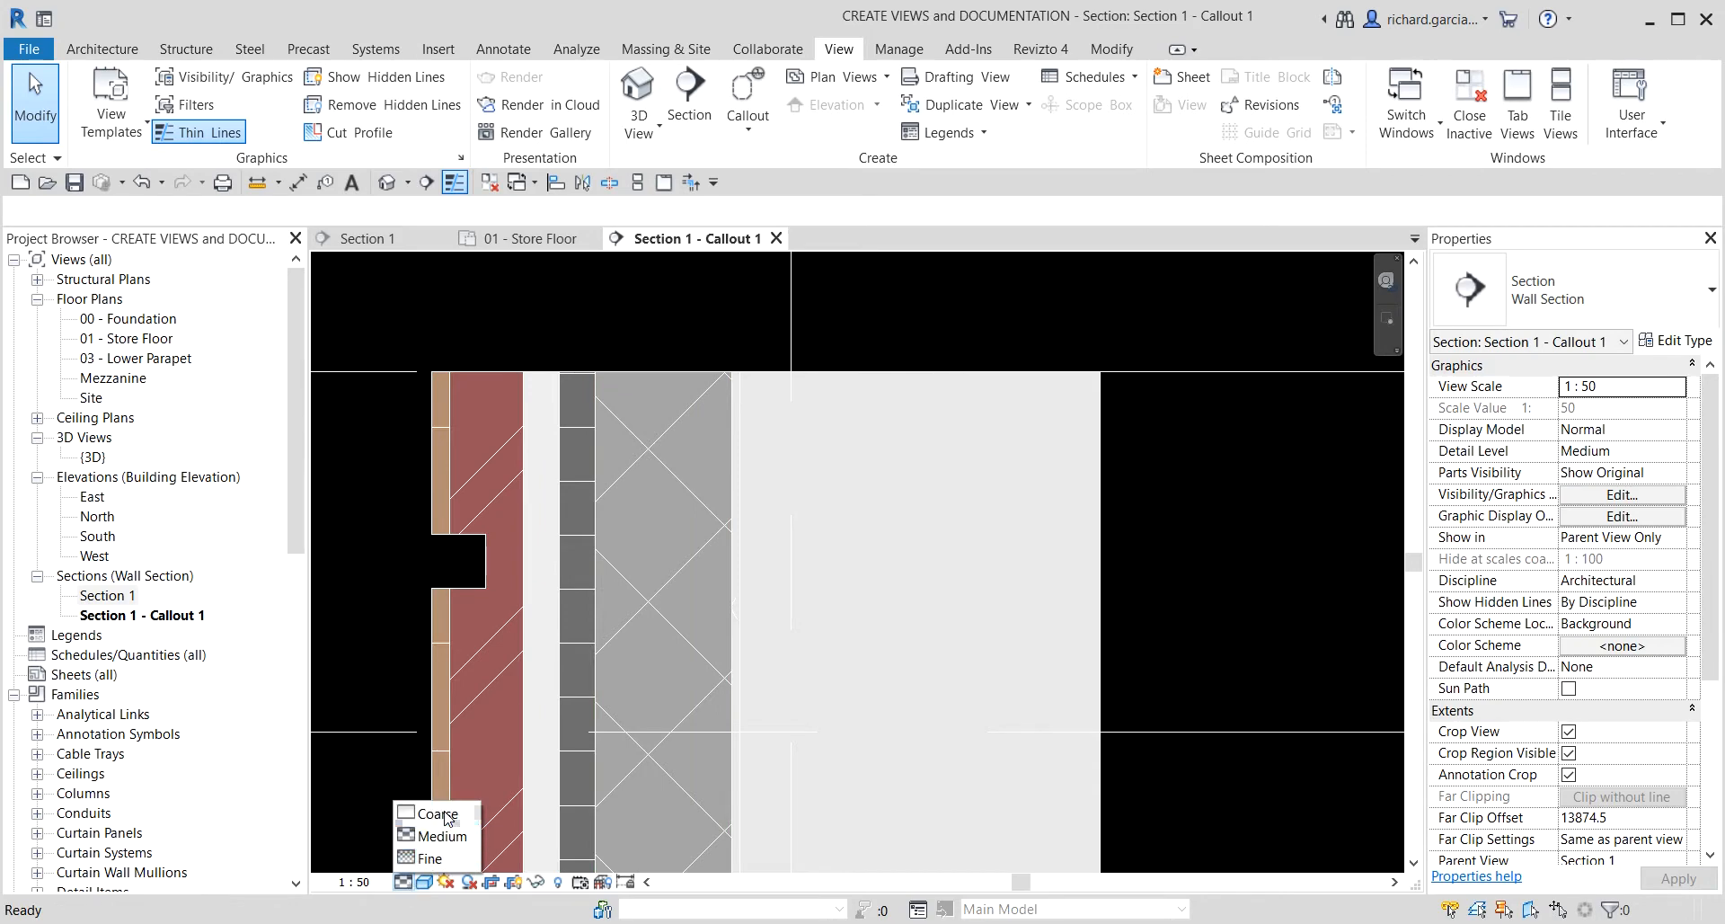
click(446, 816)
click(402, 882)
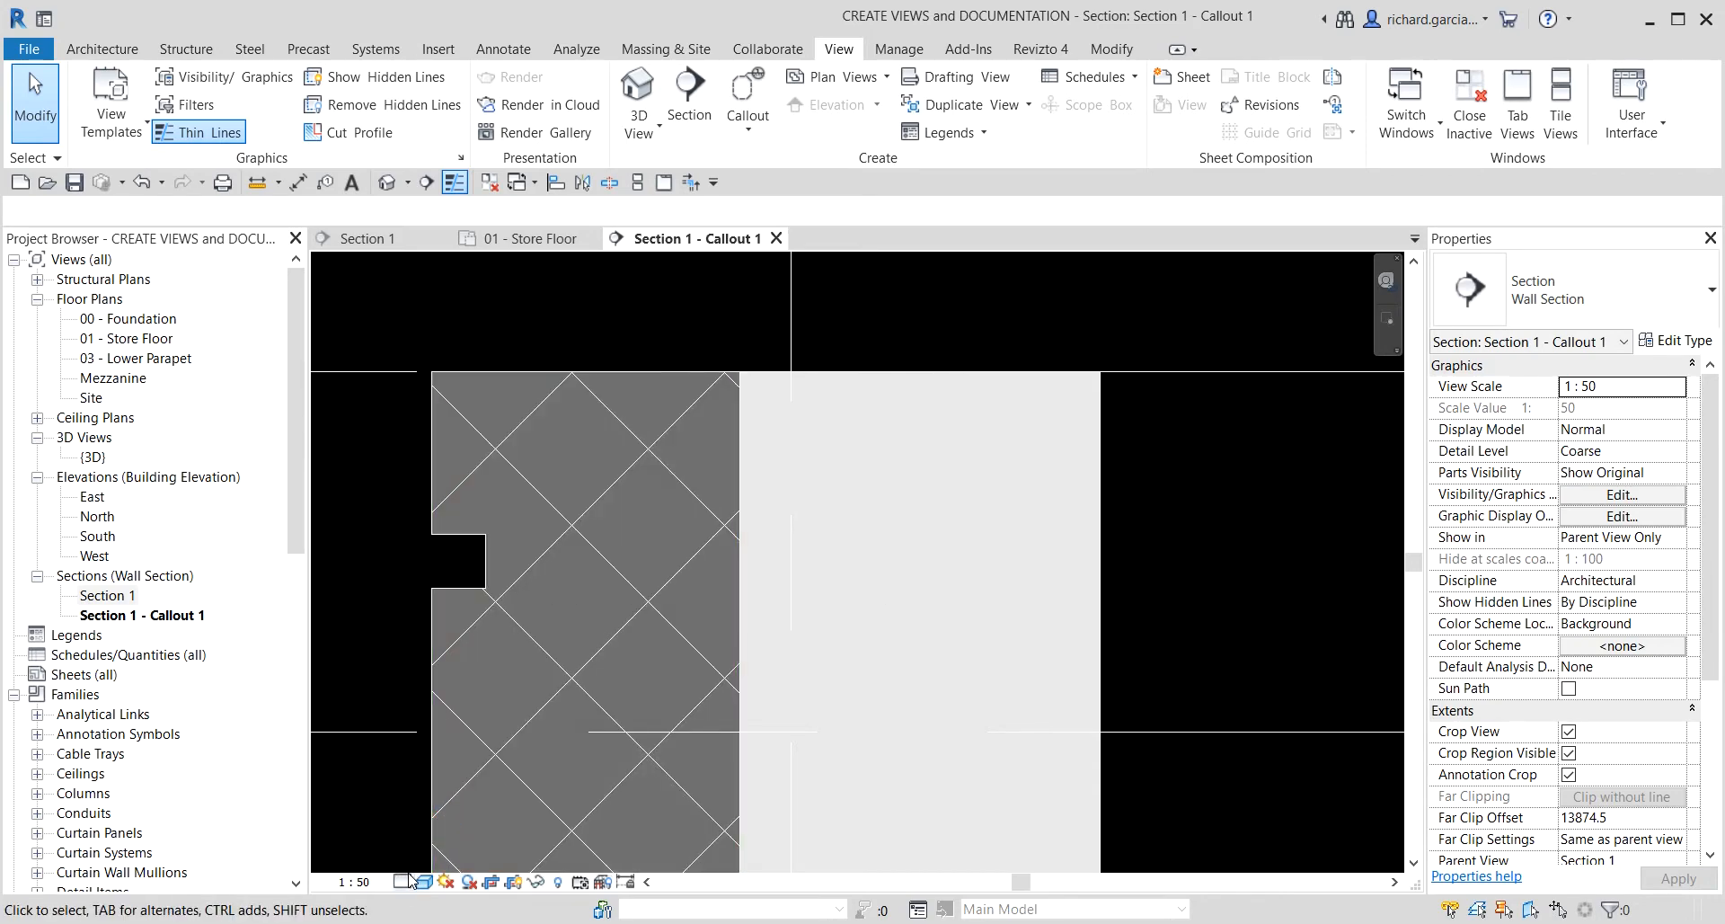
click(444, 837)
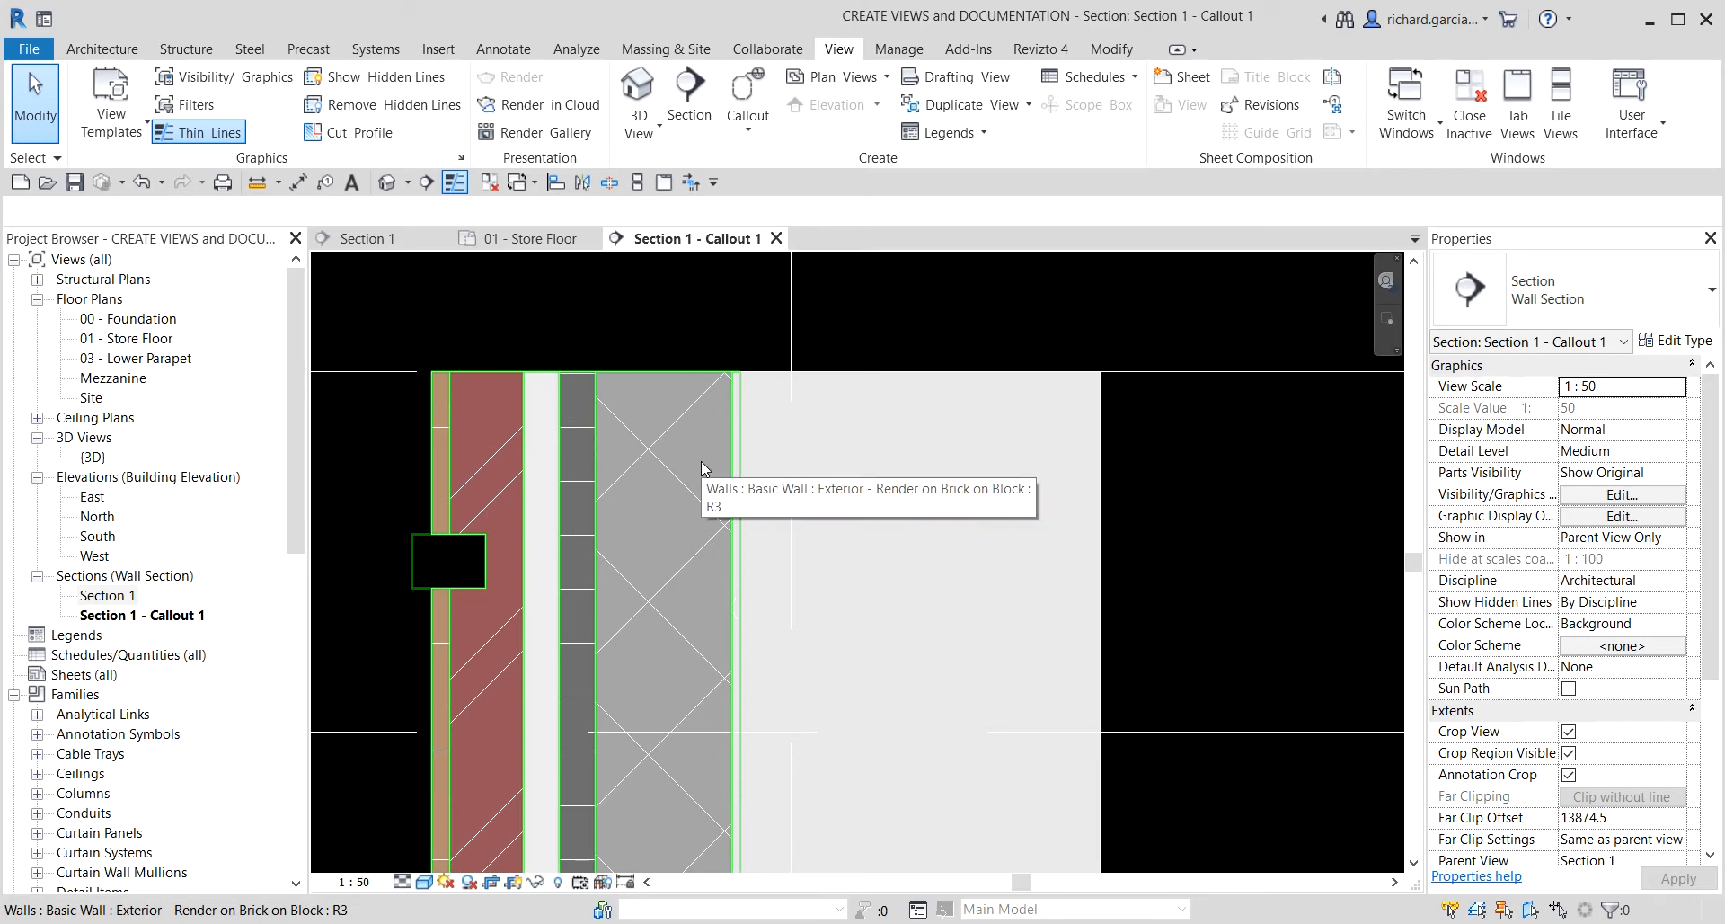
- Draw a rectangular callout of type Detail around the parapet and upper wall in the Section 1 - Callout 1 view
scroll(720, 424, down, 3)
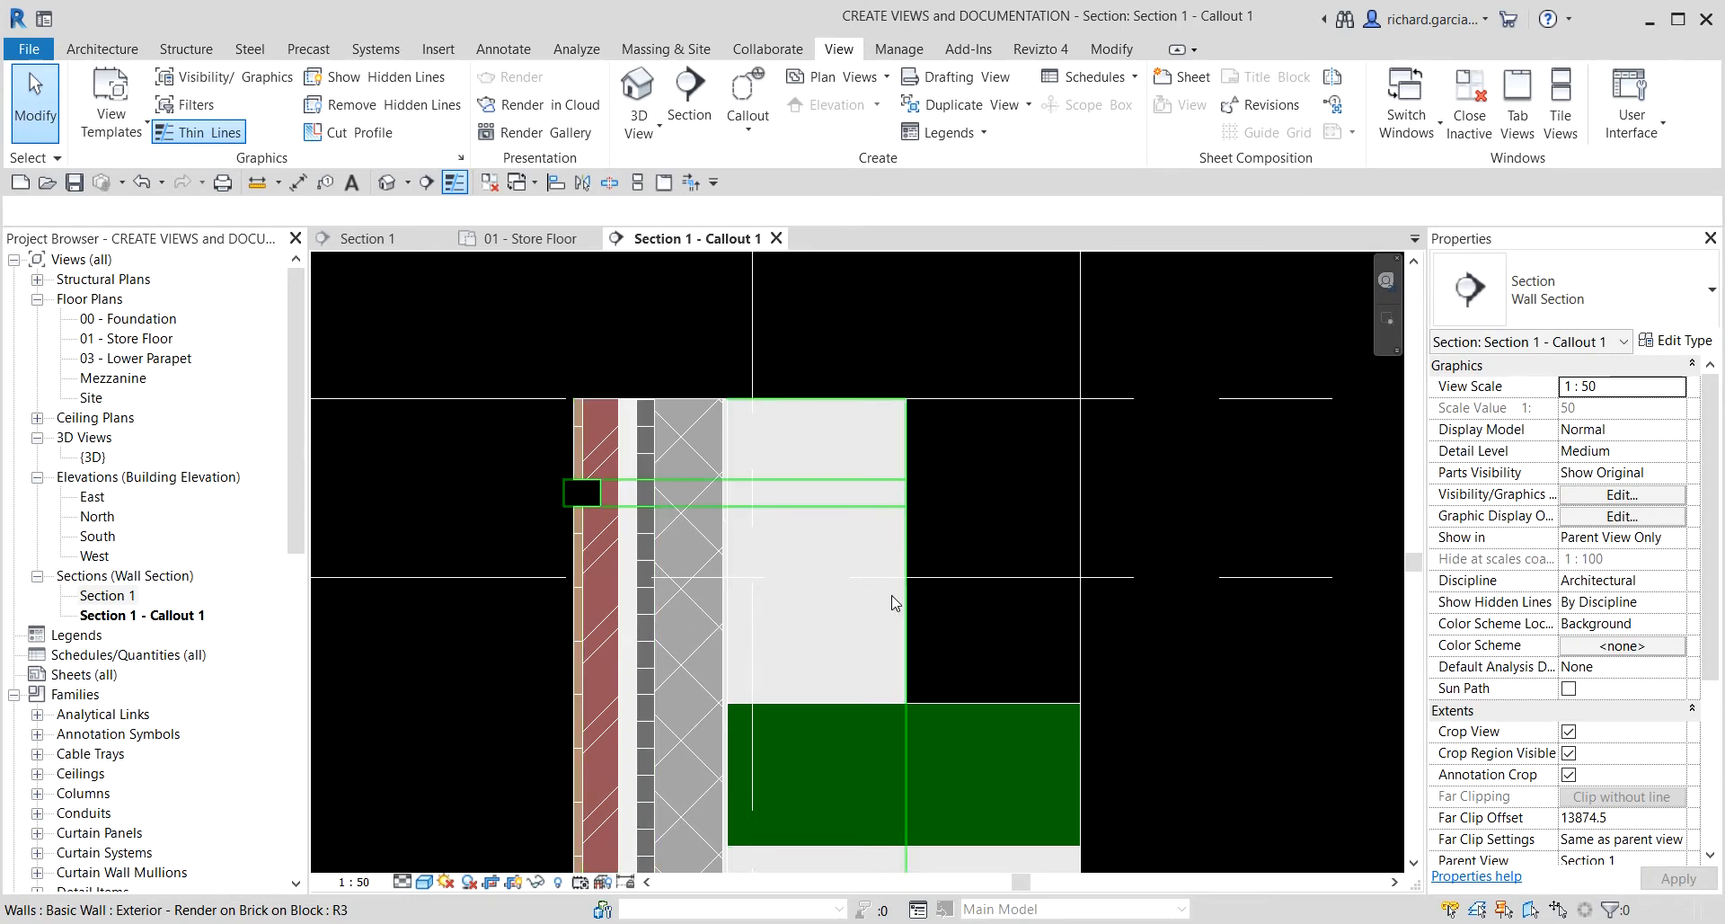
scroll(940, 466, down, 3)
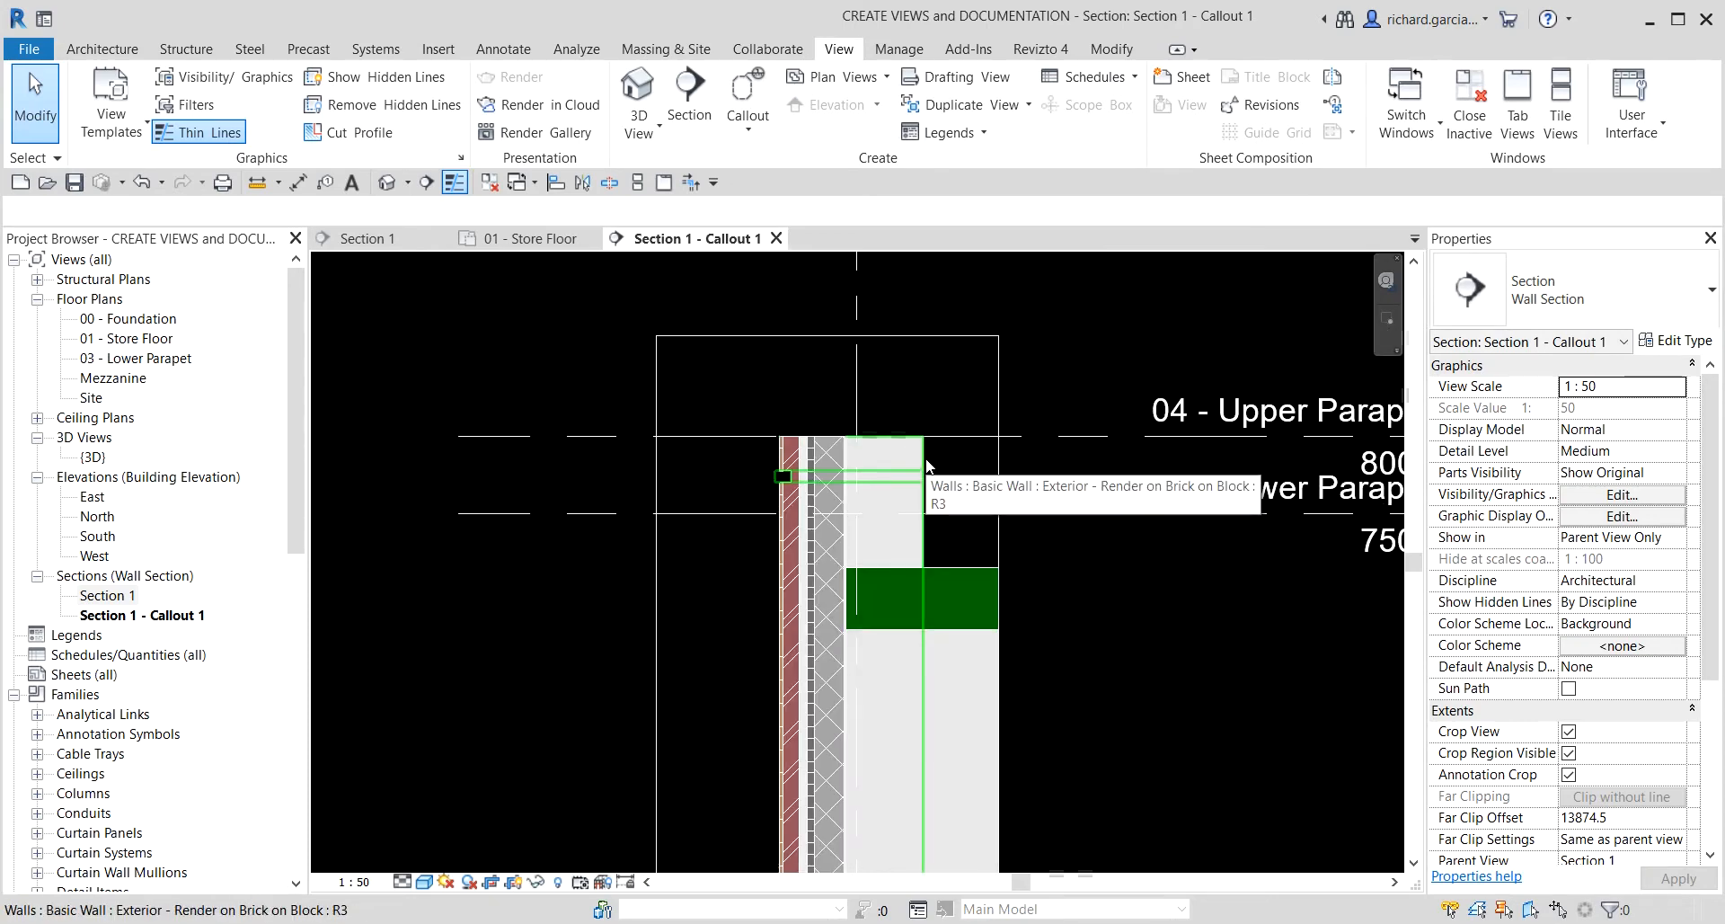
click(747, 125)
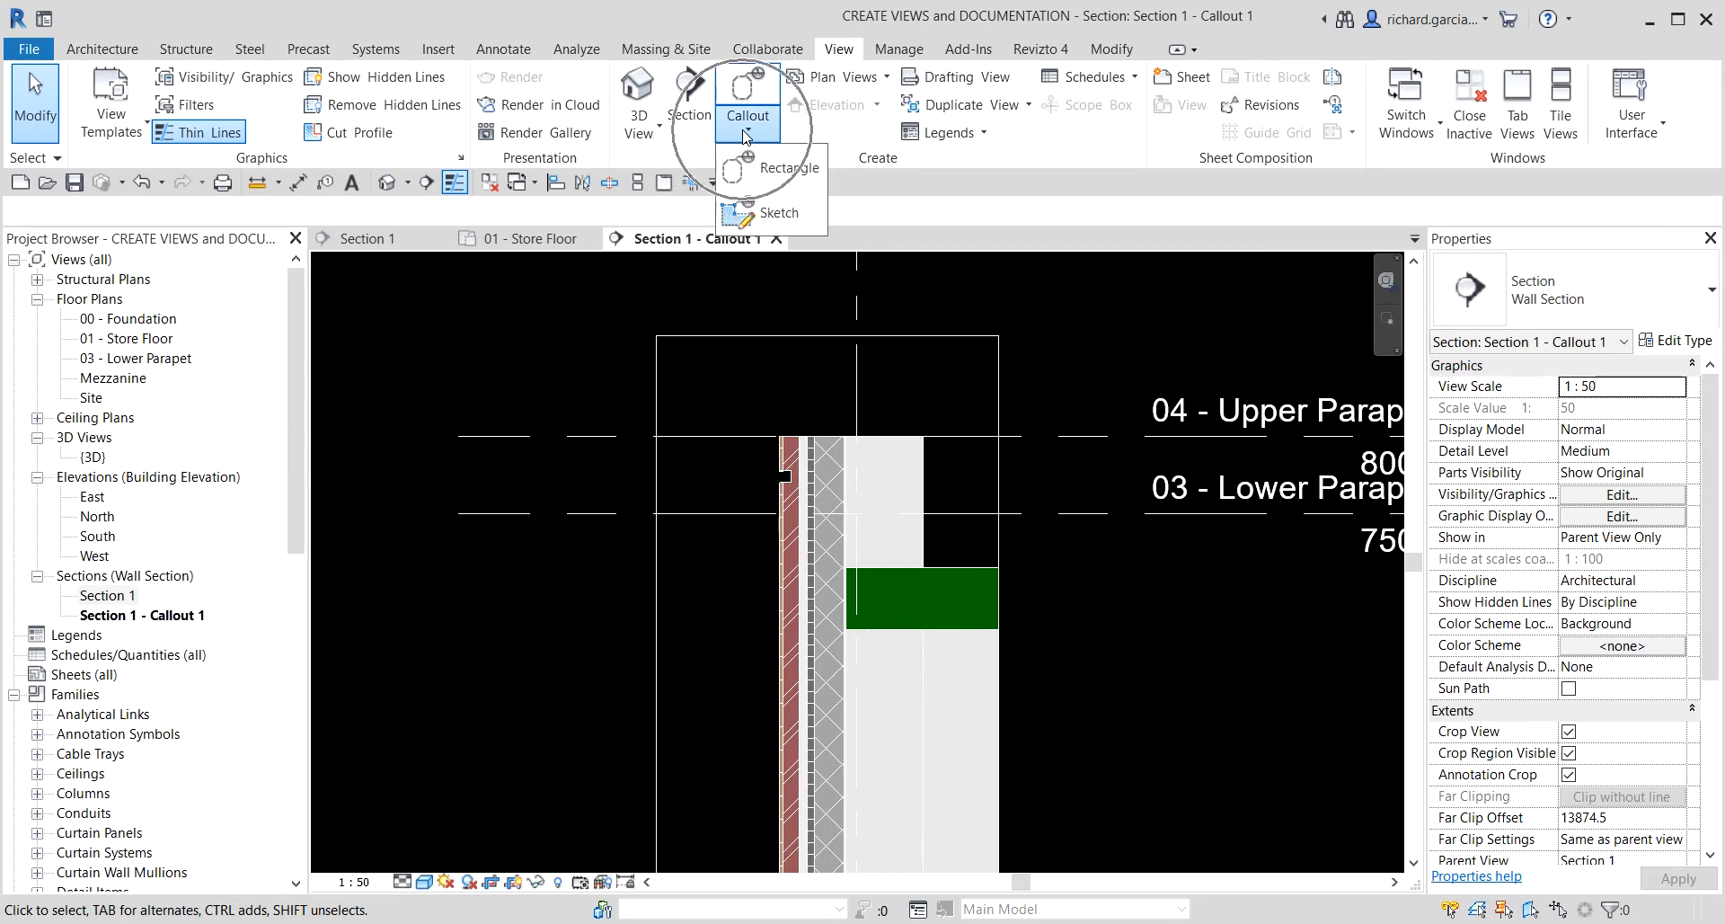
click(779, 170)
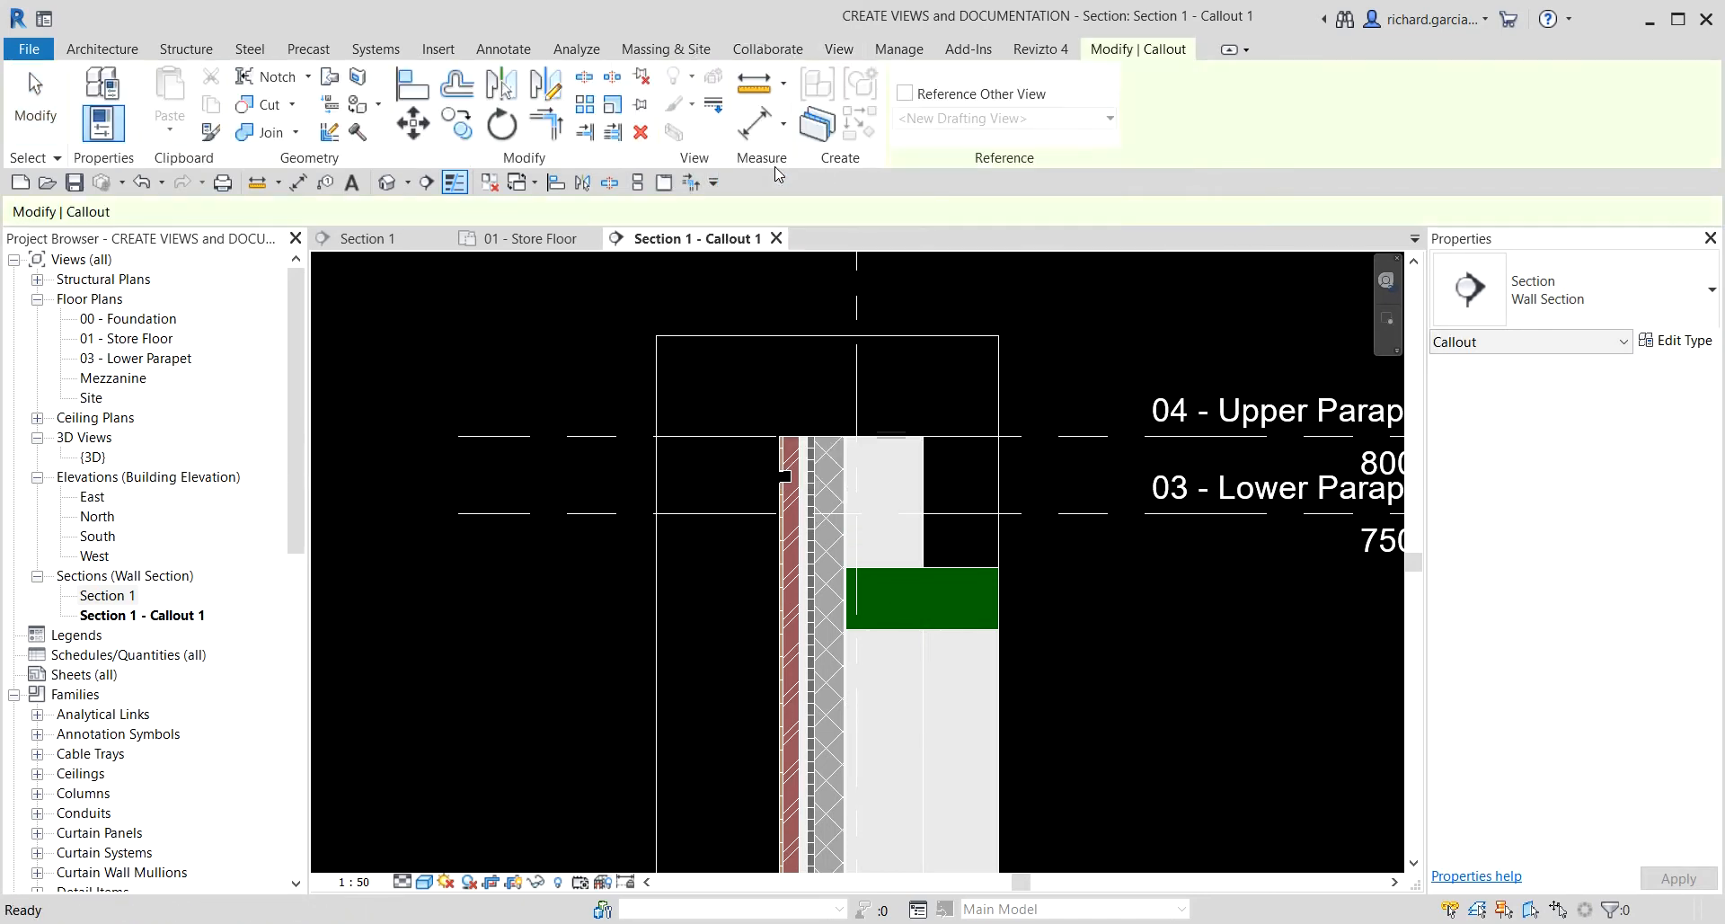
click(1616, 303)
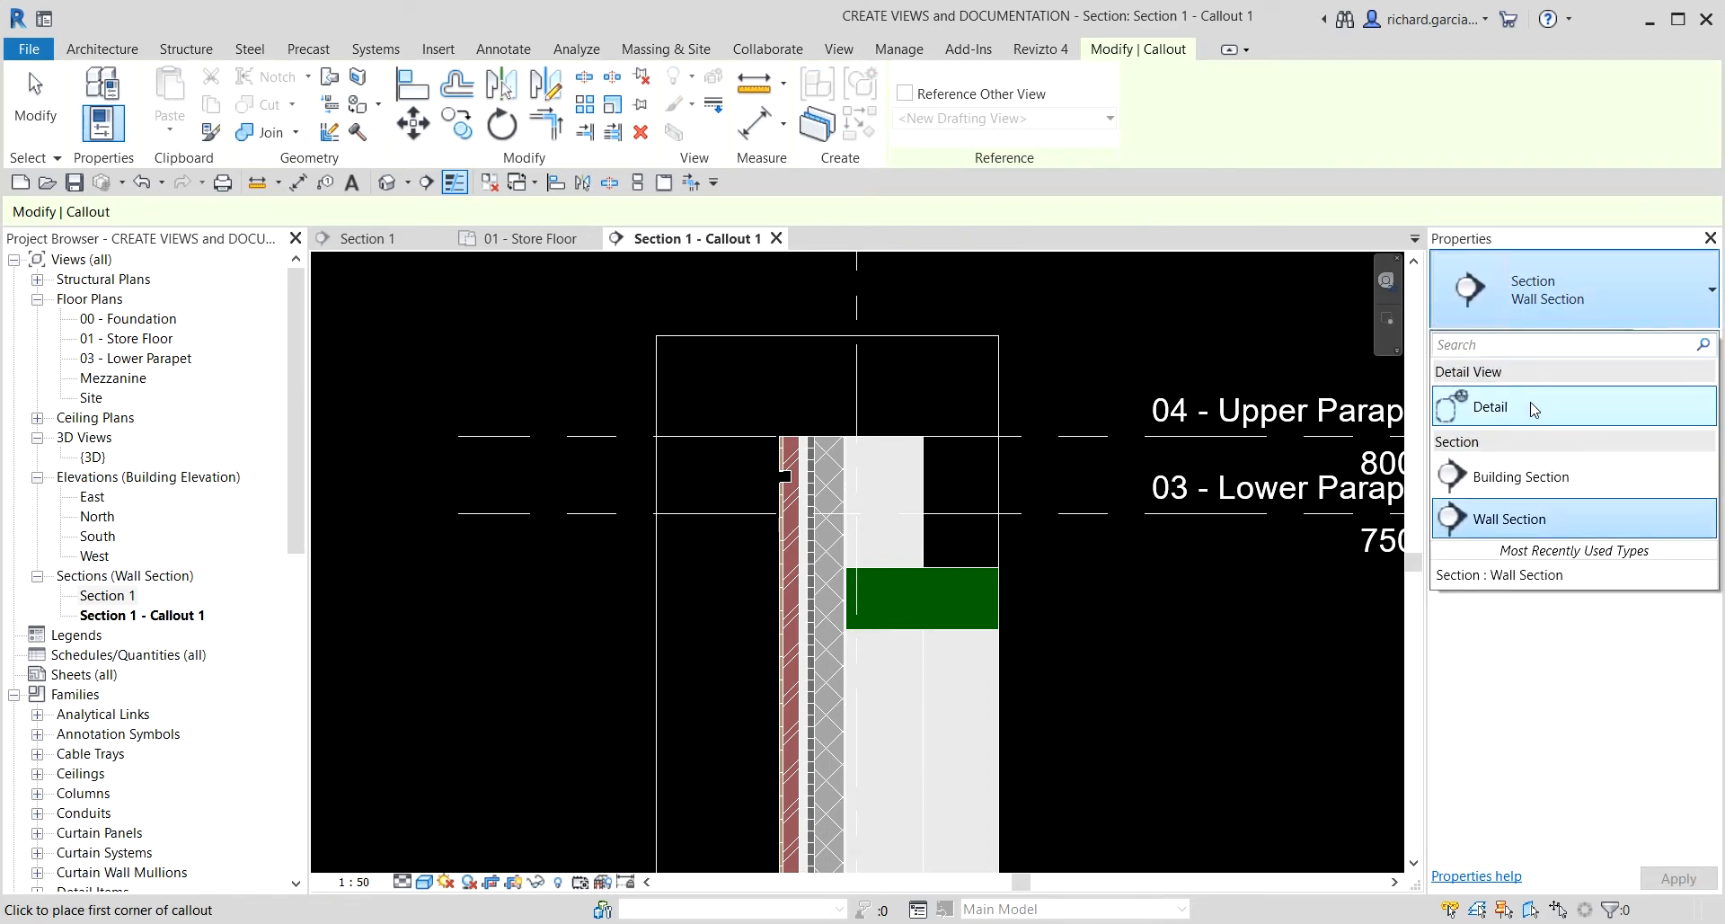
key(ctrl)
click(1535, 410)
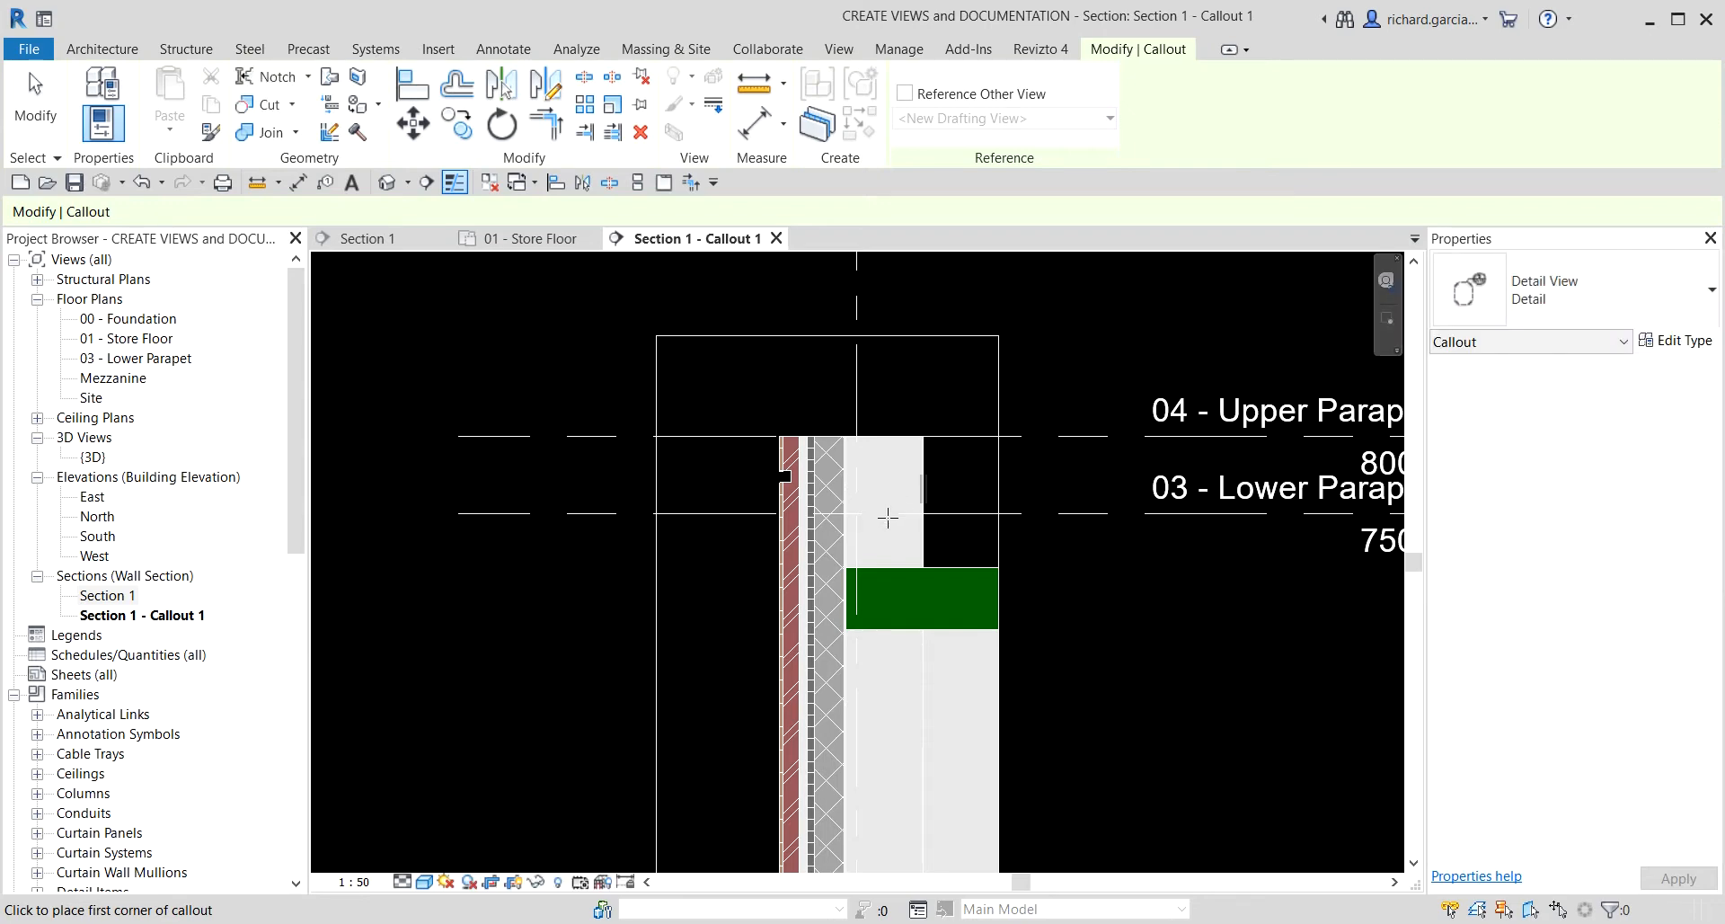
scroll(796, 444, down, 3)
scroll(756, 424, up, 2)
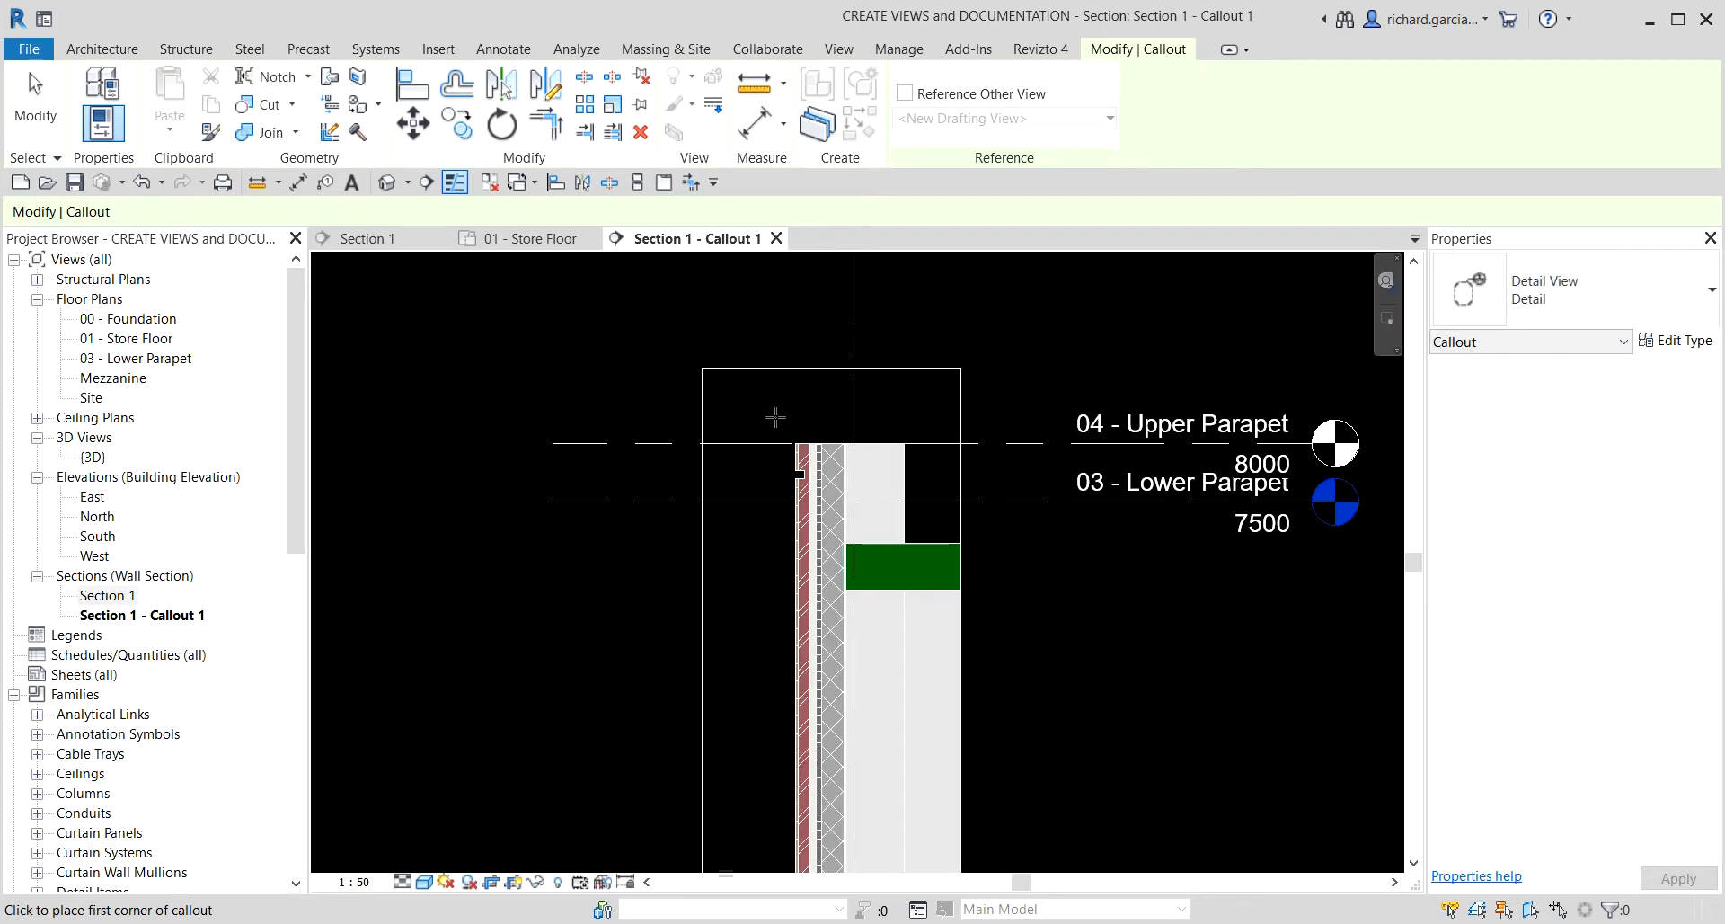
click(775, 419)
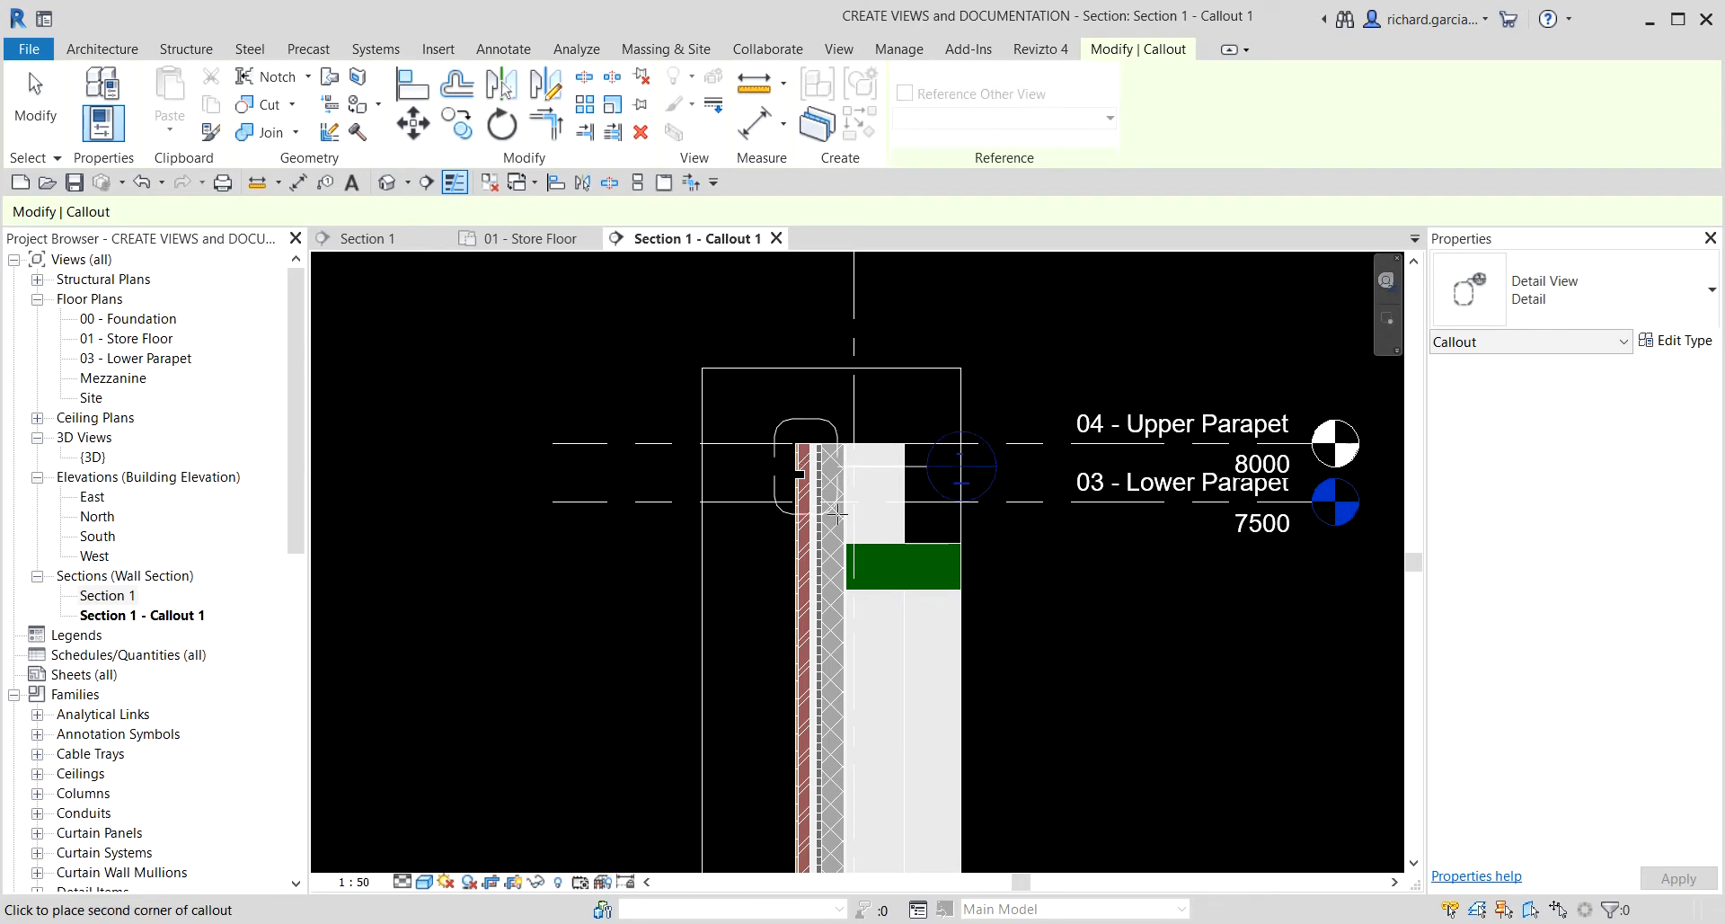
click(982, 762)
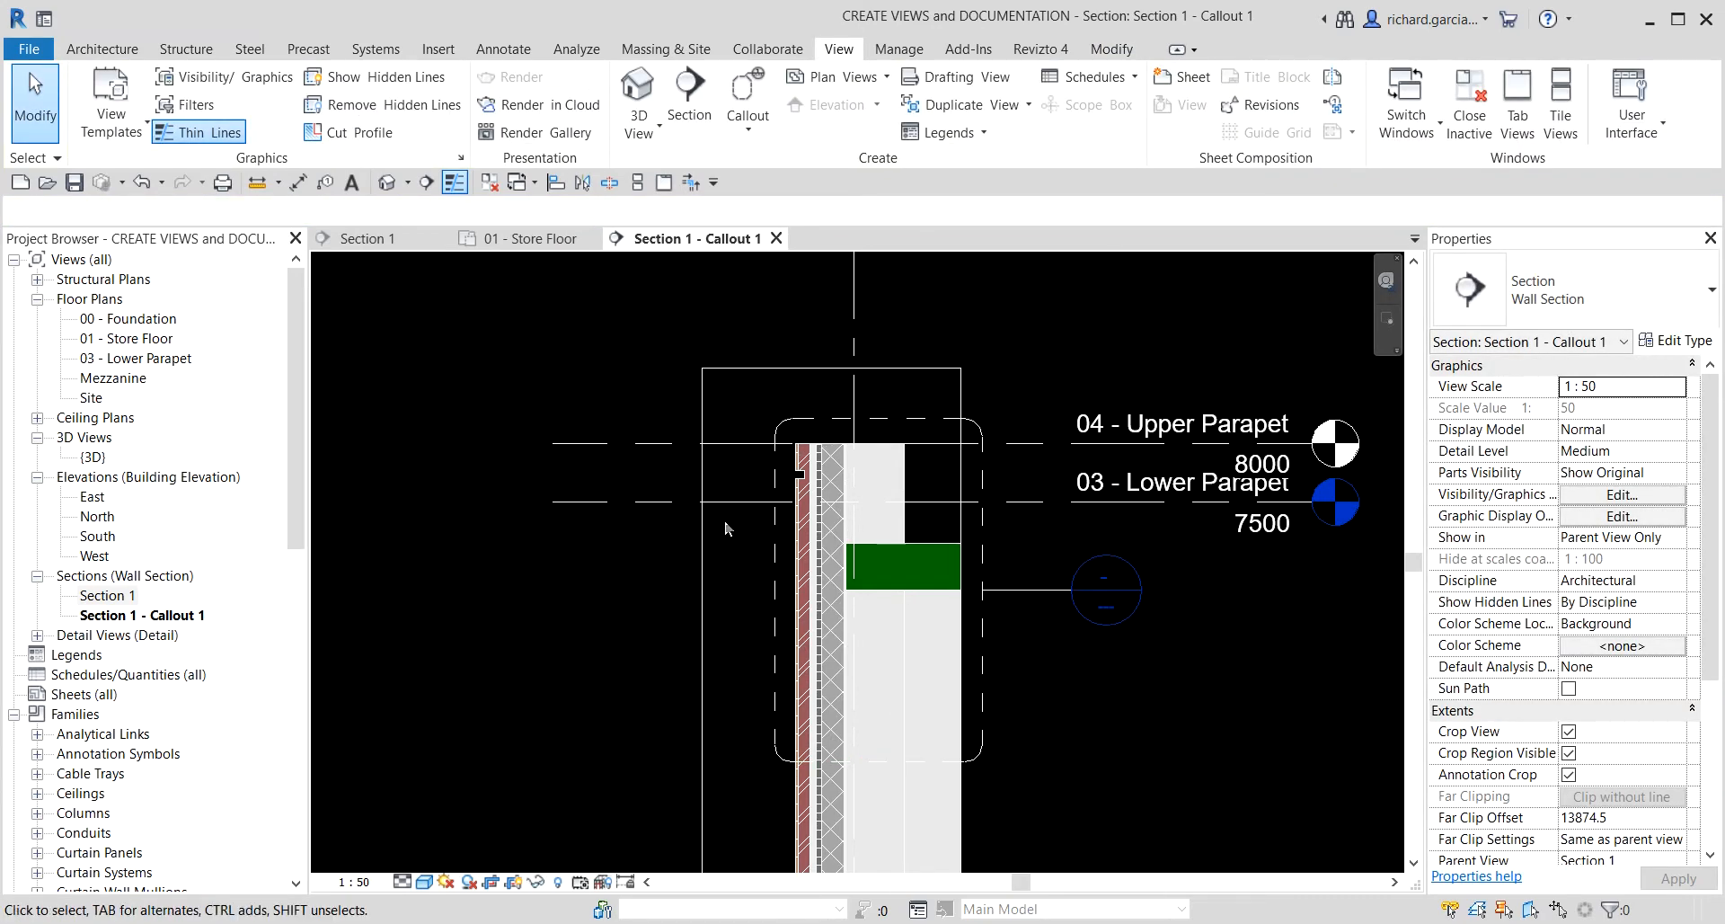
- Hide the view's crop region and move the parapet callout's head above the wall's exterior side, bending its leader at an elbow
click(514, 890)
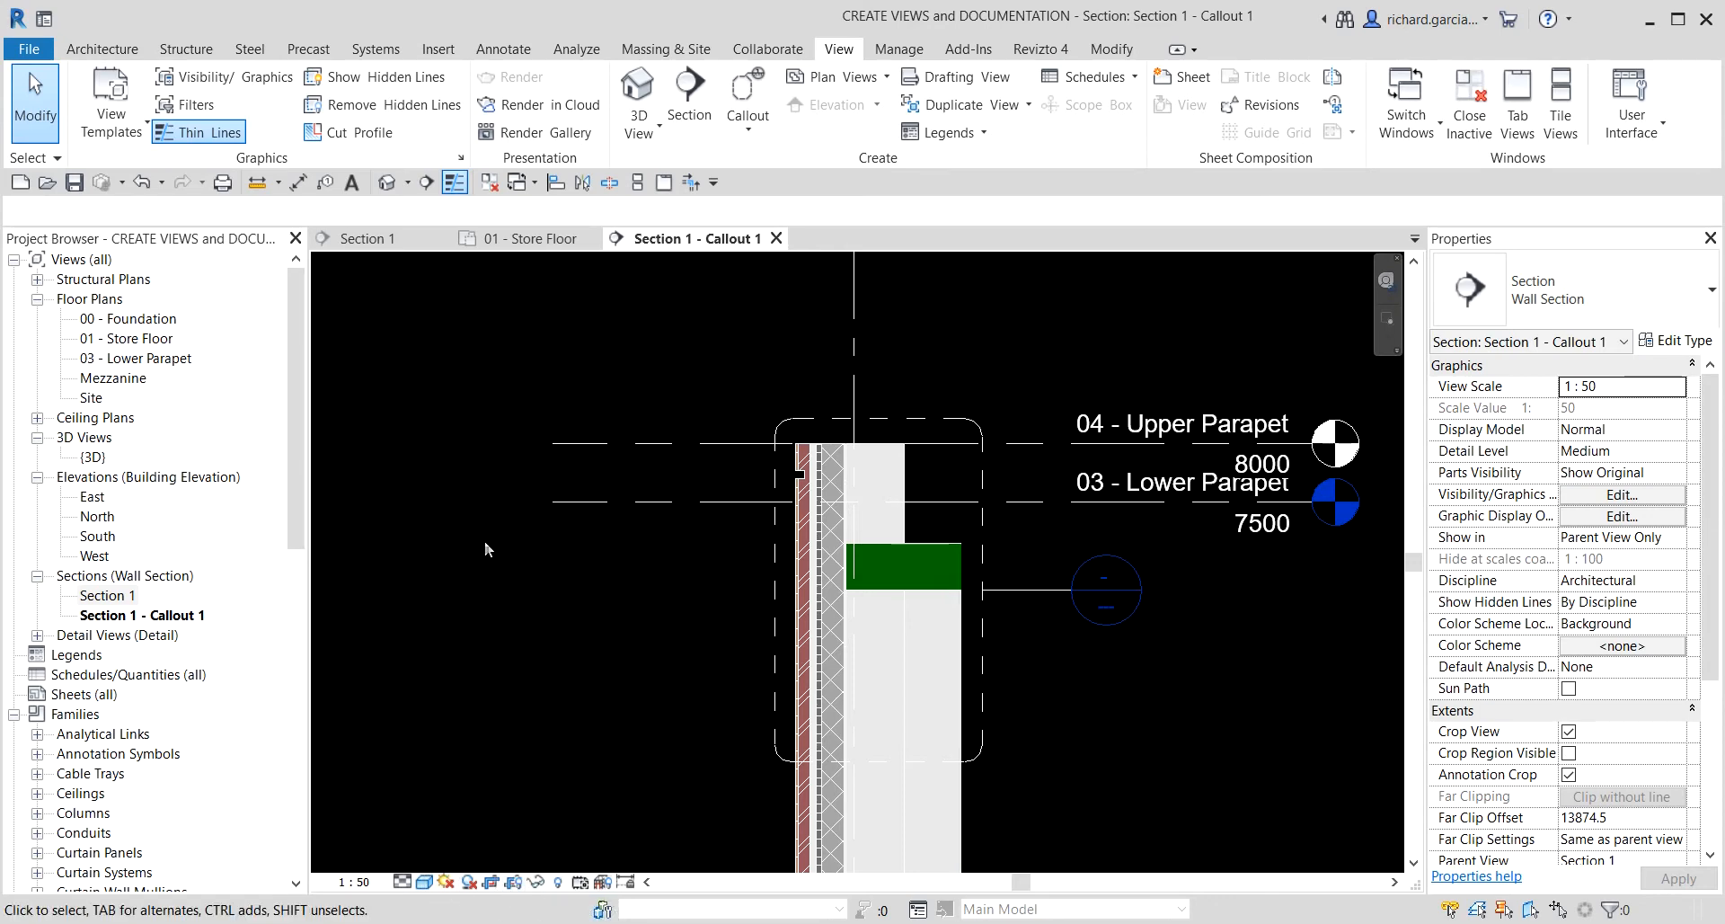
scroll(645, 621, down, 2)
click(779, 536)
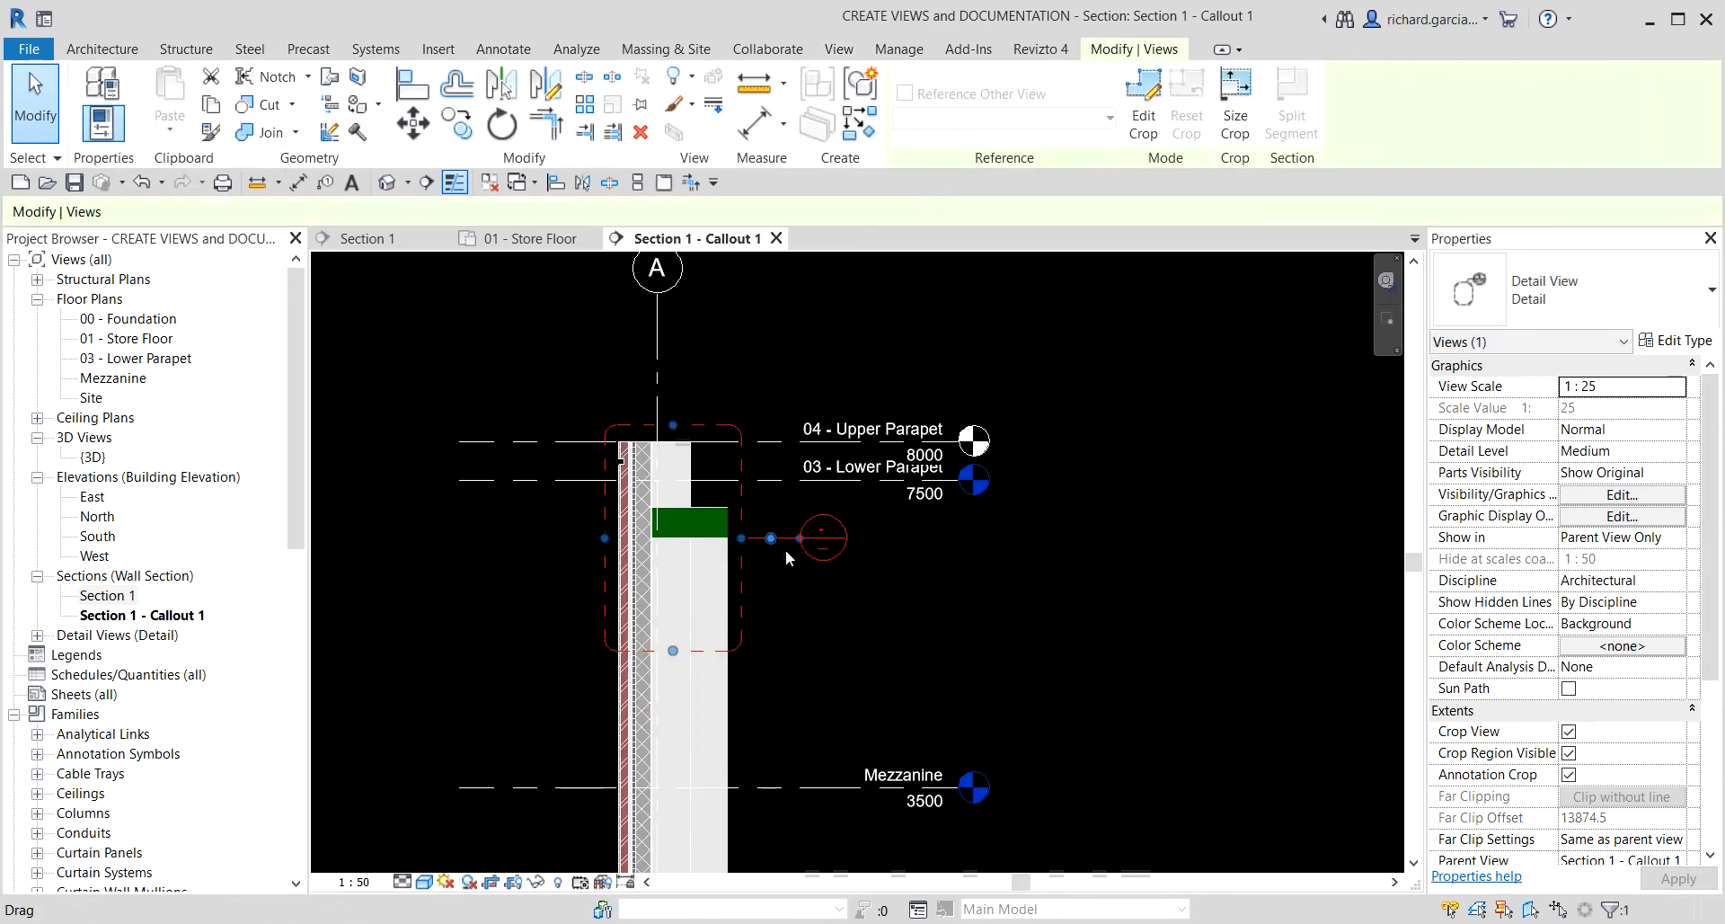
drag(797, 539, 566, 370)
scroll(596, 385, up, 5)
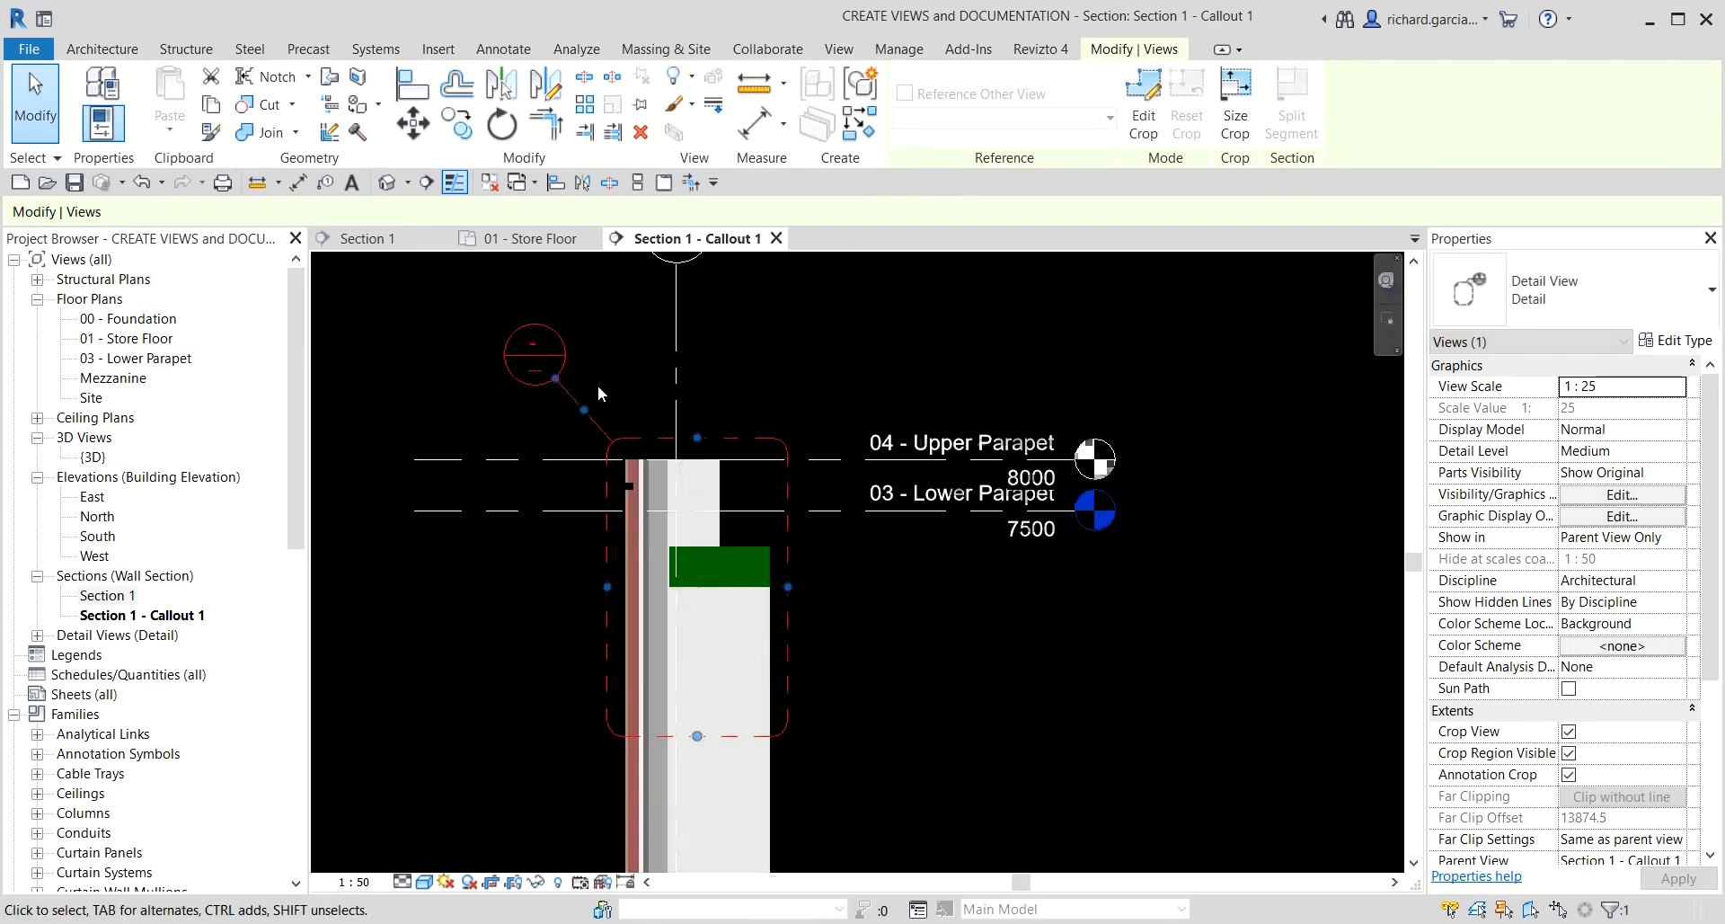
drag(593, 474, 685, 360)
scroll(586, 327, up, 2)
scroll(684, 364, down, 6)
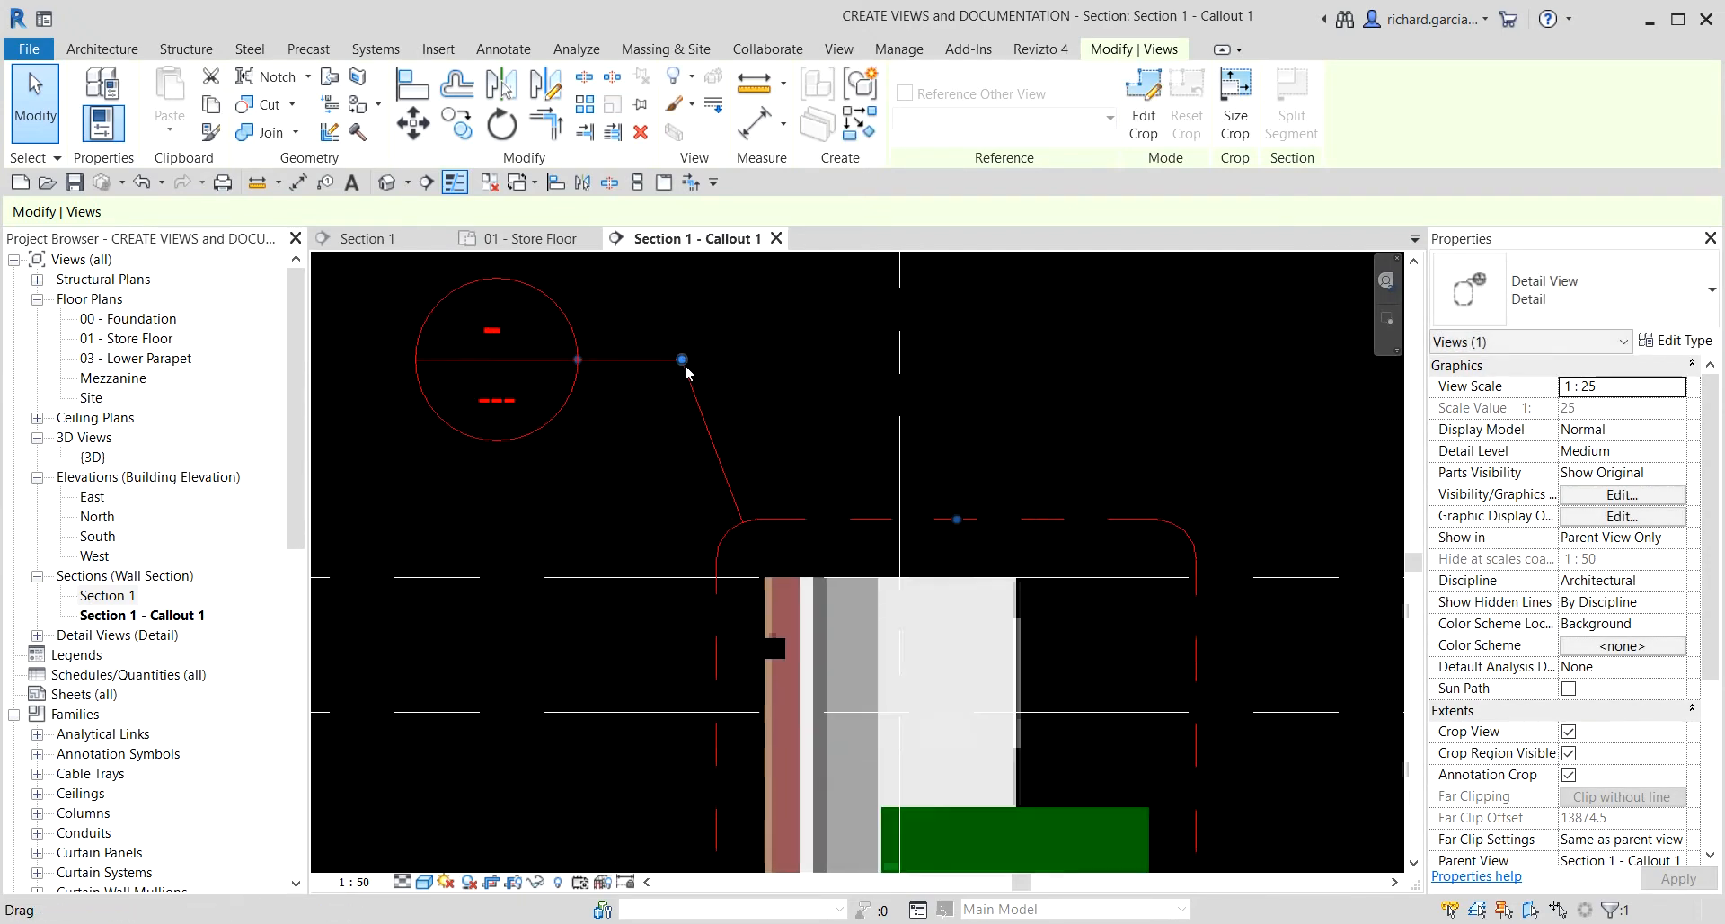
click(650, 423)
scroll(652, 430, down, 1)
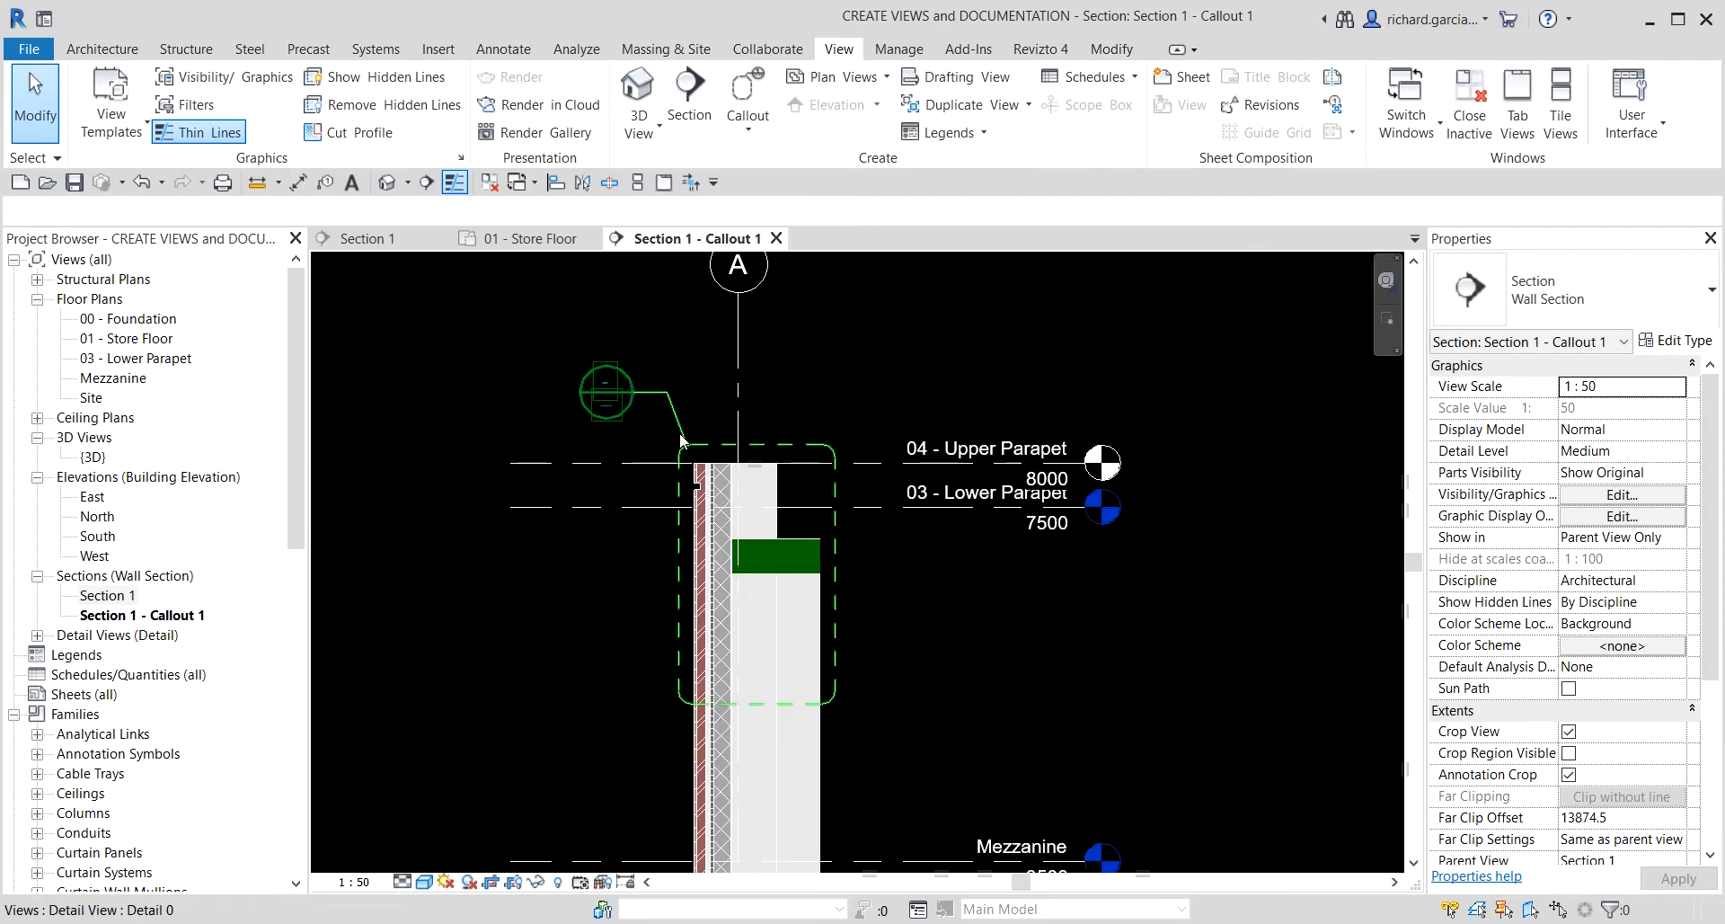
- Expand the Detail Views category in the project browser and open the Detail 0 view
click(38, 635)
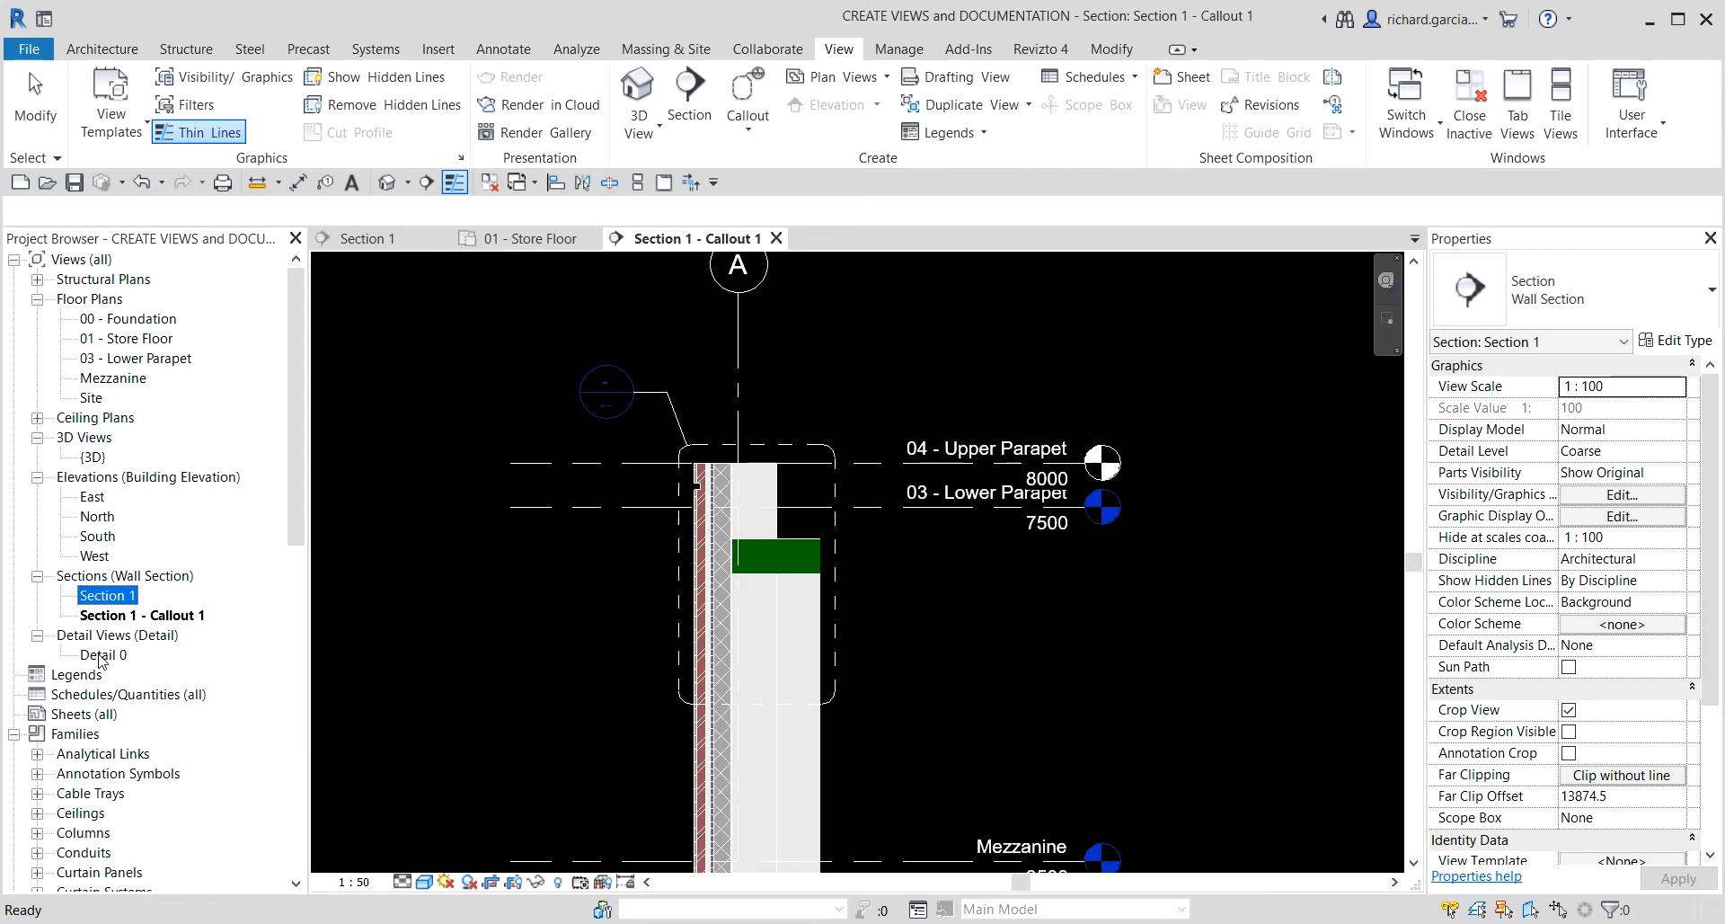
click(553, 600)
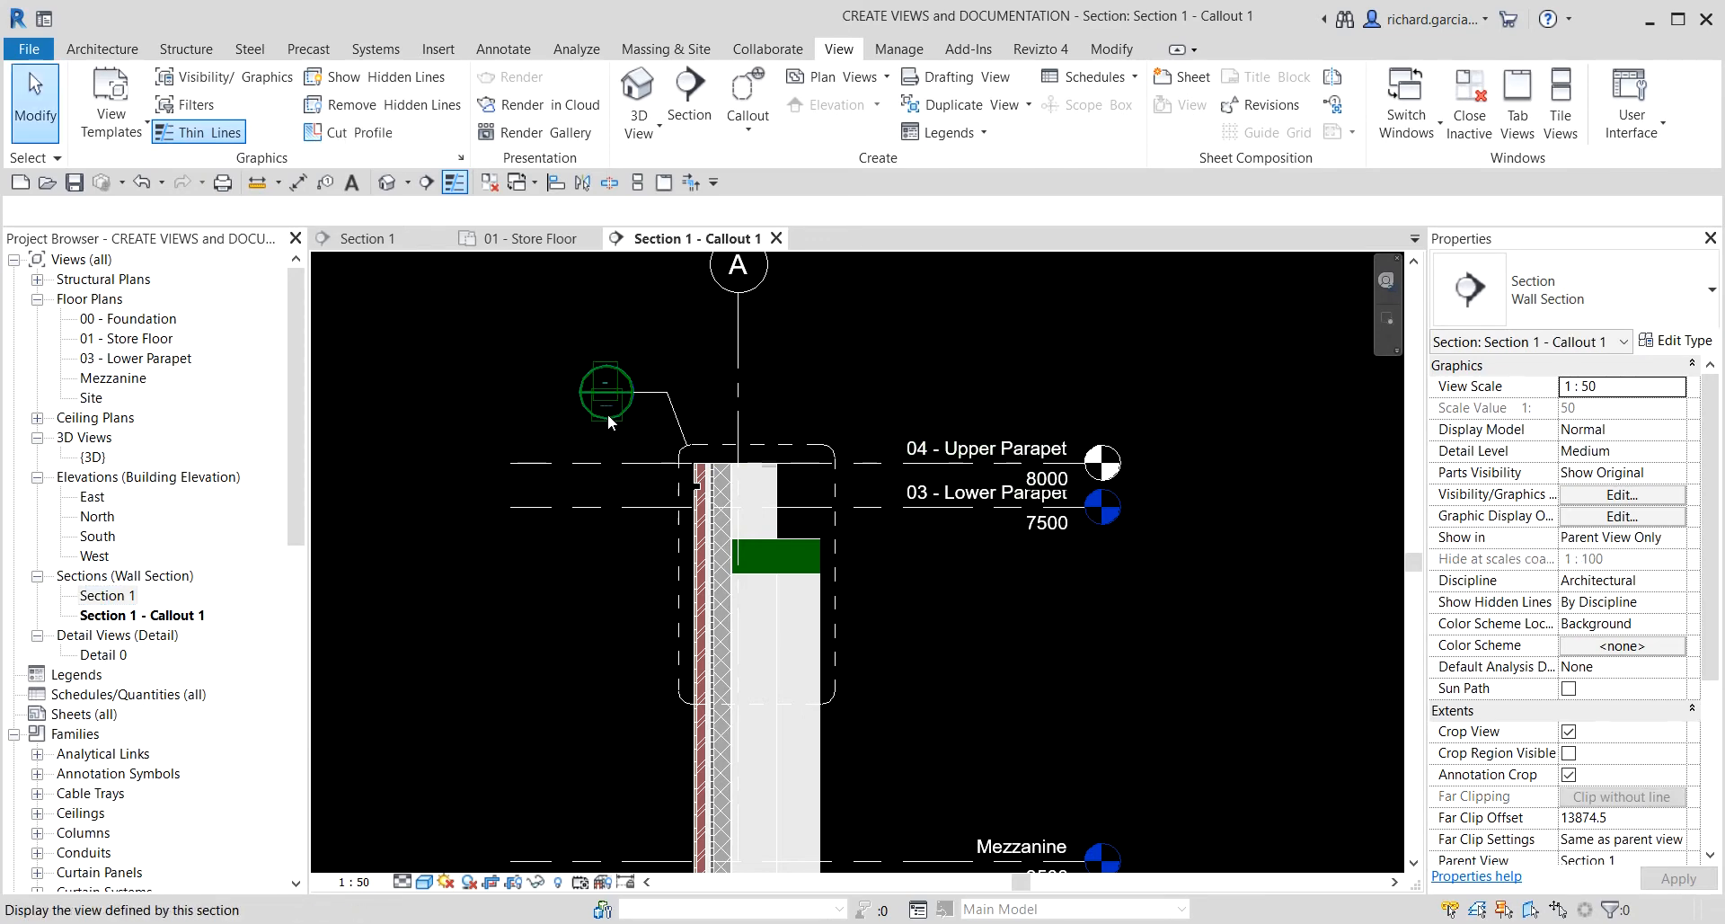
double_click(106, 657)
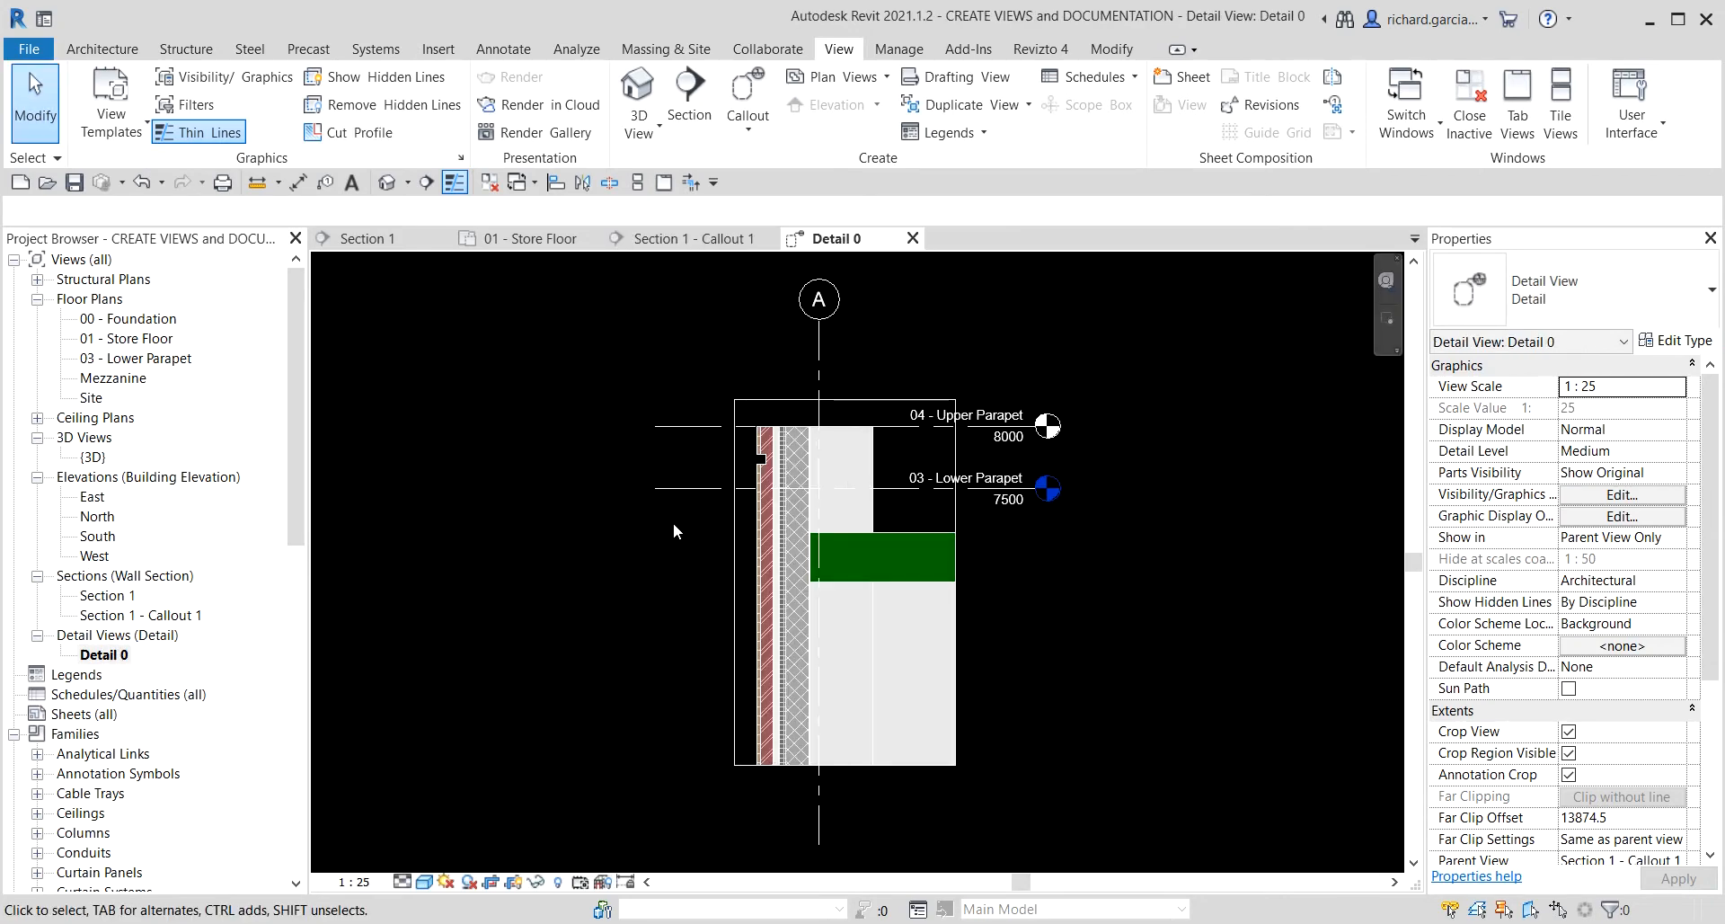
- Shift the Upper and Lower Parapet level heads in Detail 0 outward so their names clear the crop region
scroll(994, 396, up, 3)
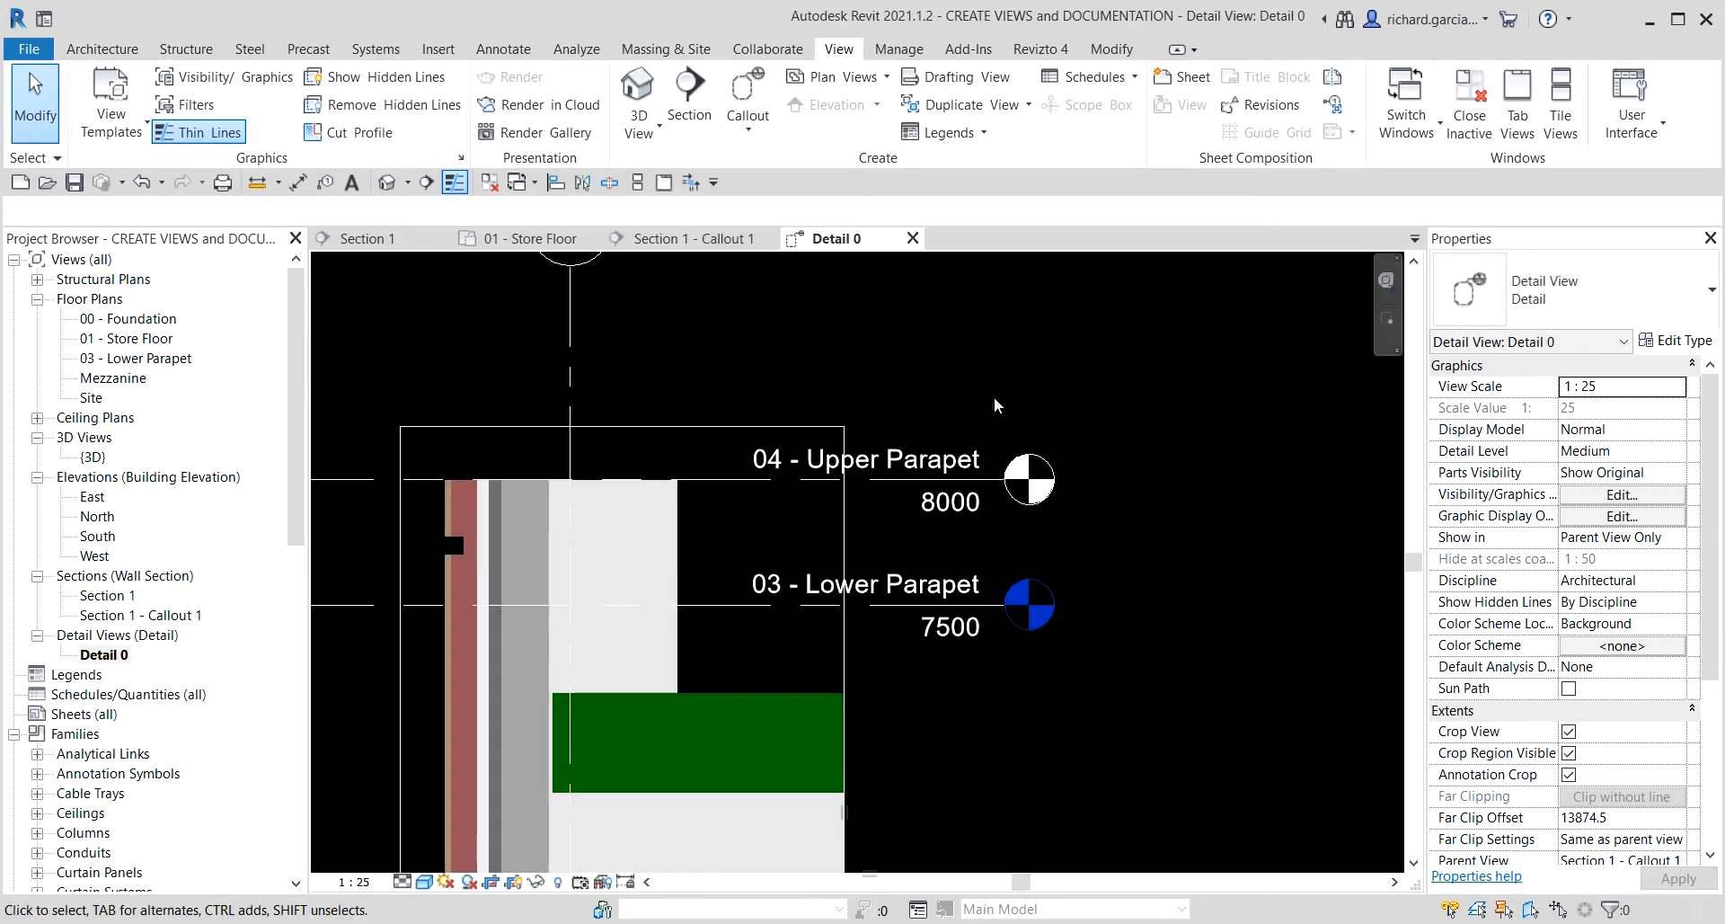
click(886, 478)
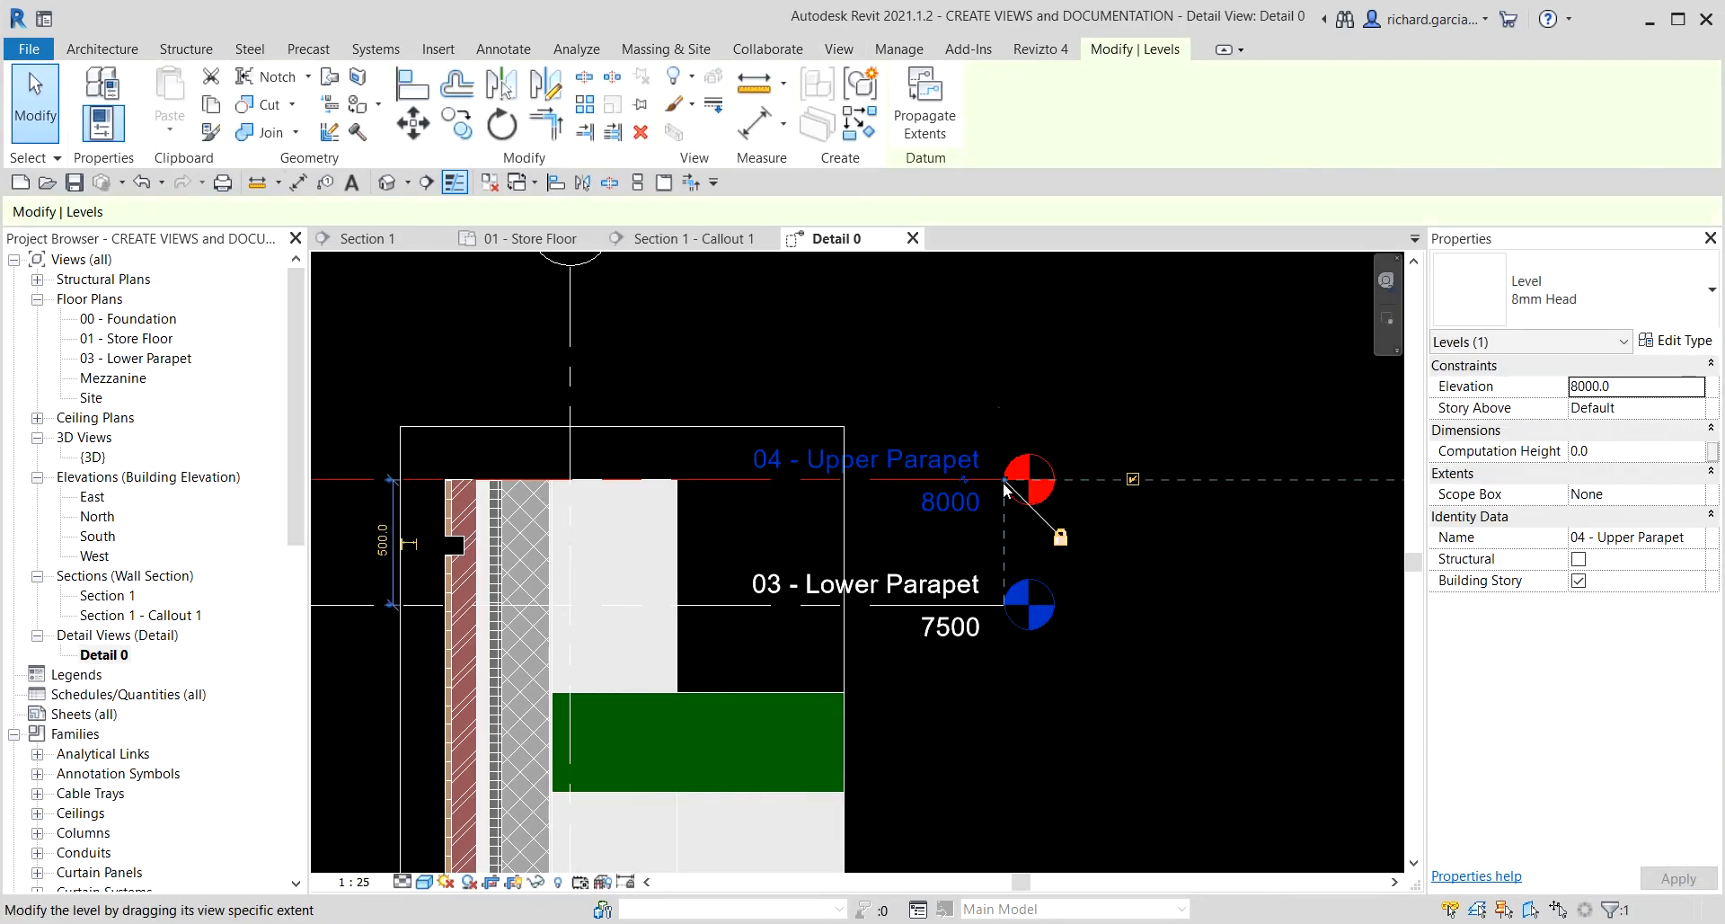
drag(1004, 488, 1129, 485)
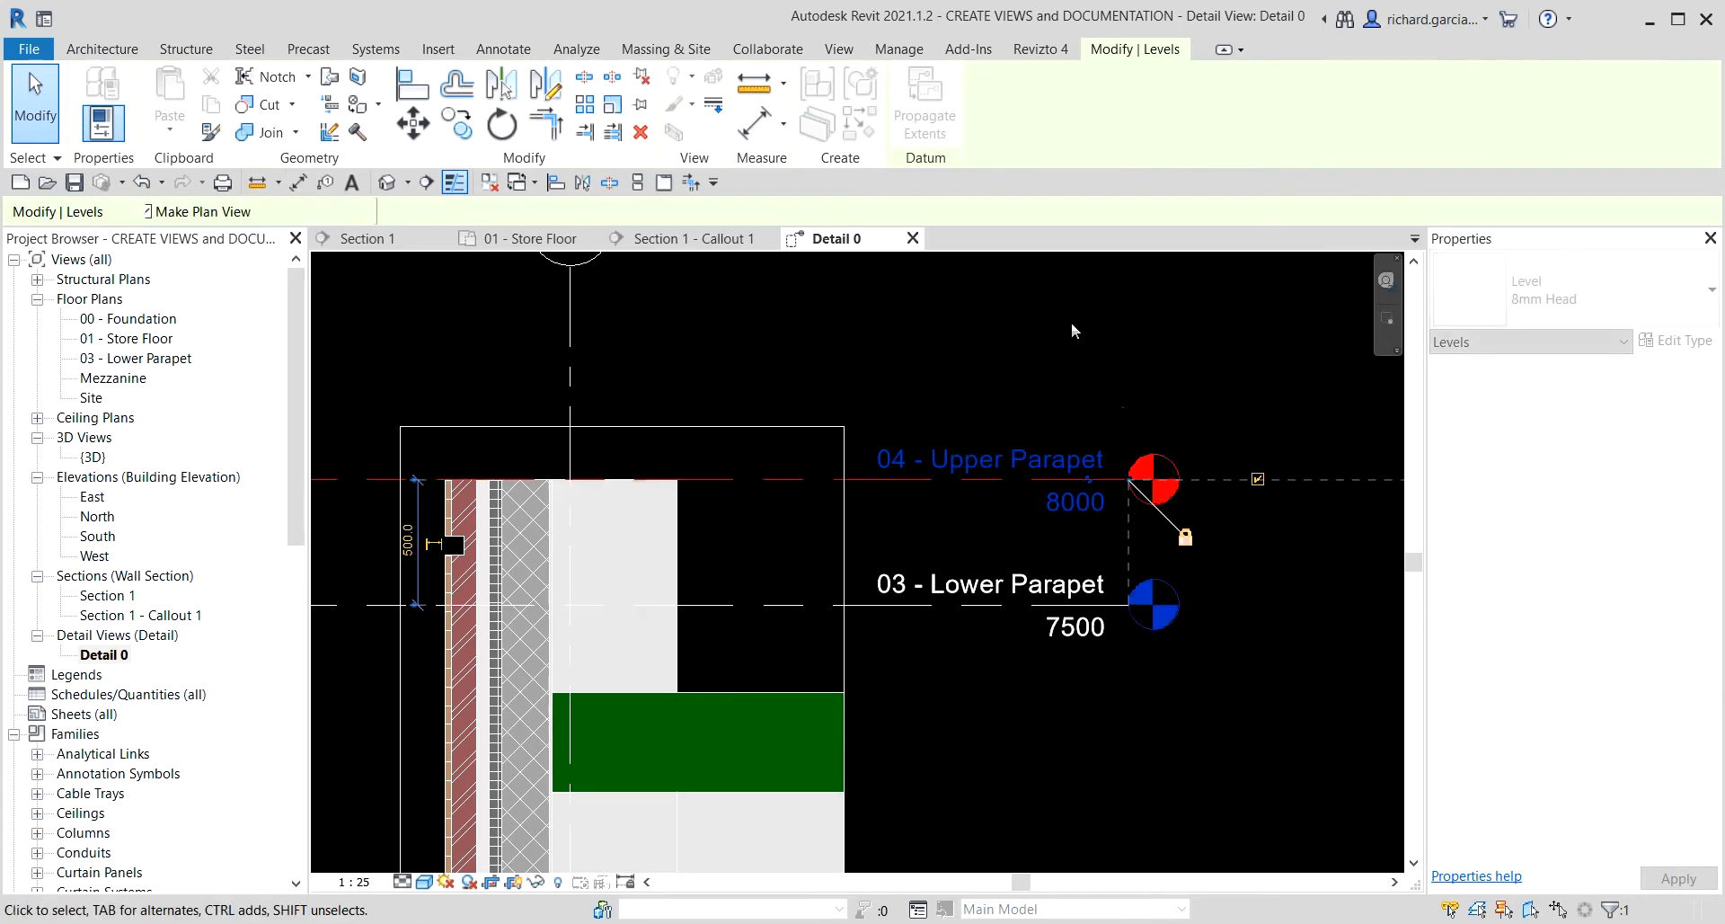
click(1071, 330)
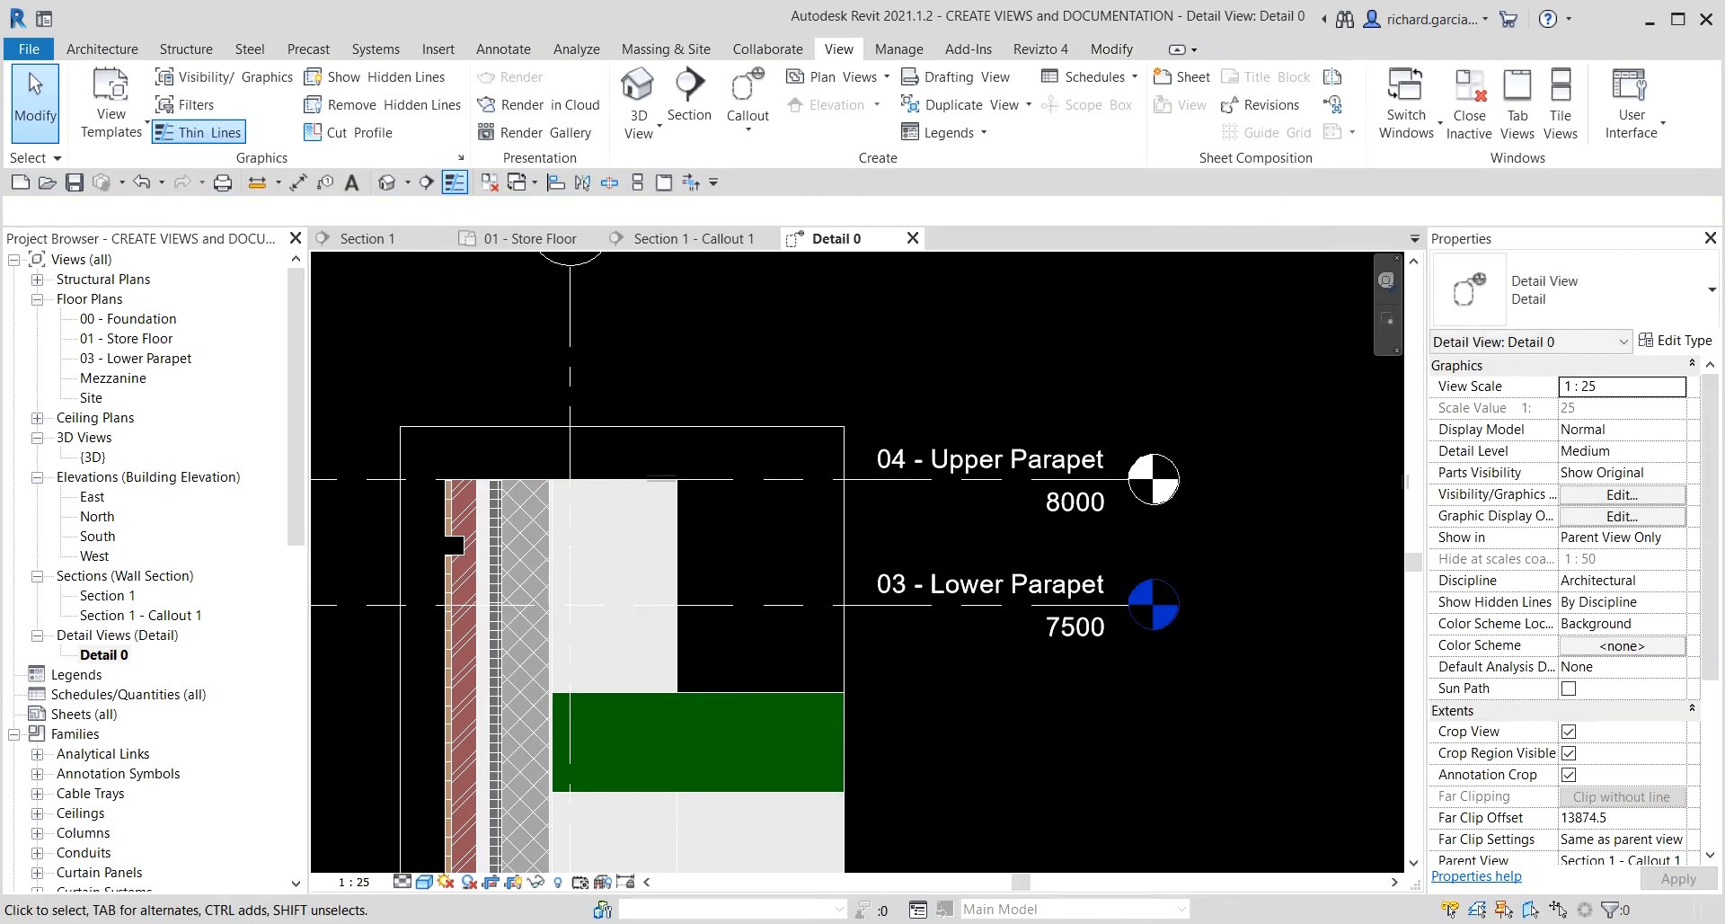
- Compare view scales 1:50 and 1:20 in the Detail 0 view, and set the scale back to 1:25
click(355, 883)
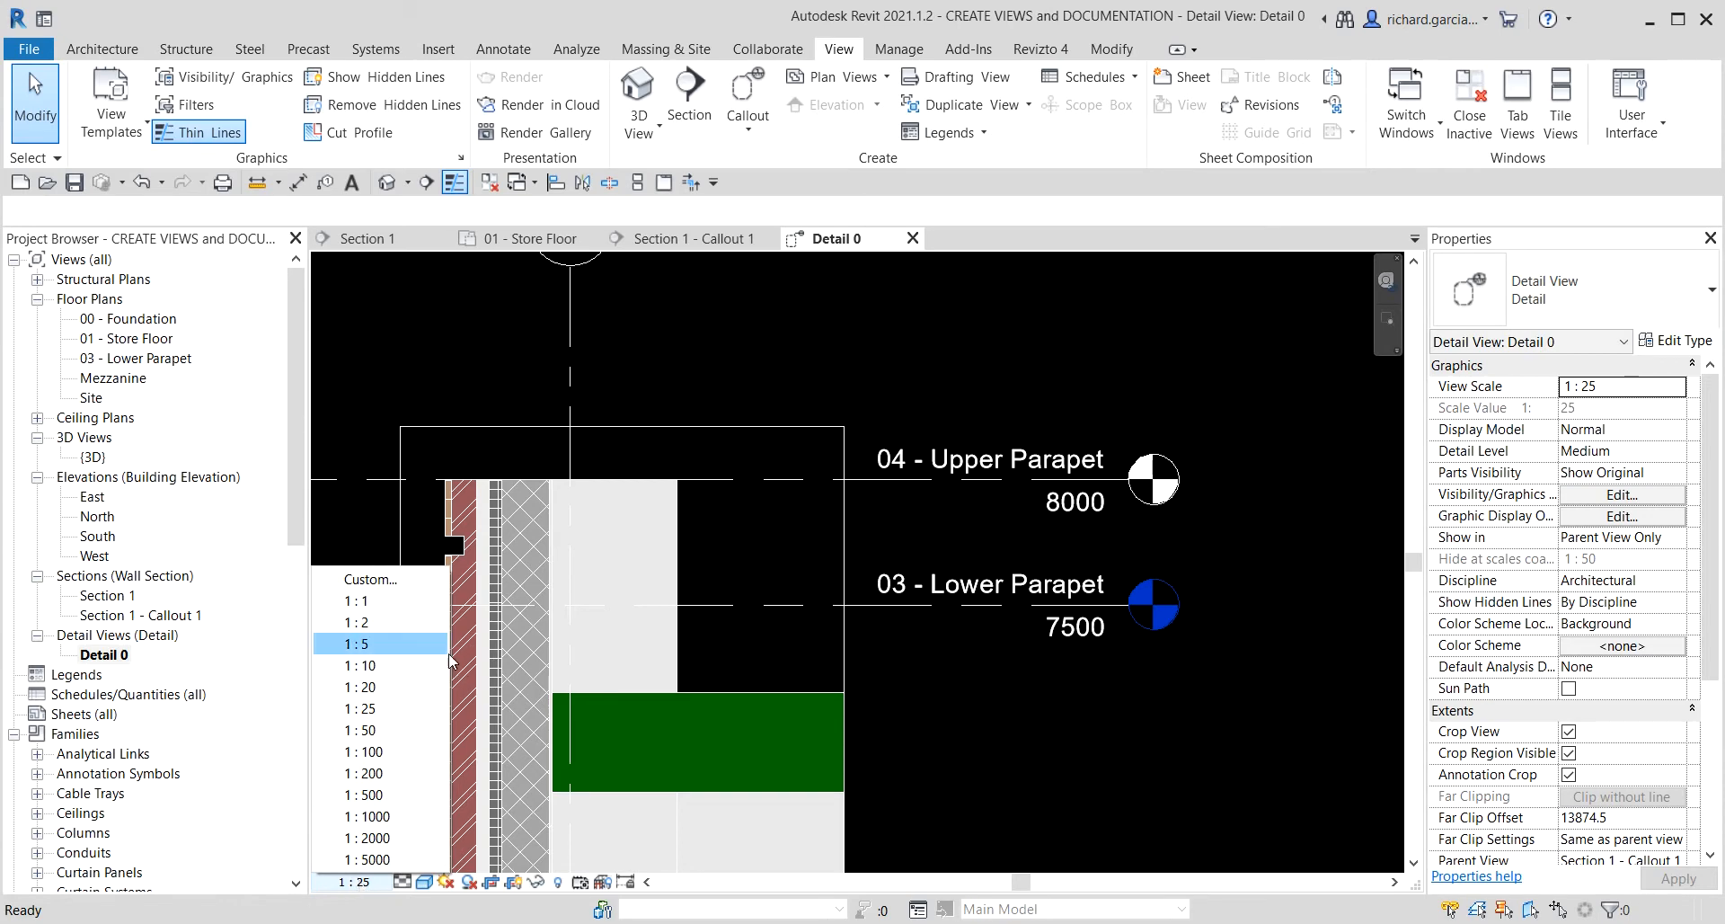
click(372, 730)
scroll(847, 467, down, 3)
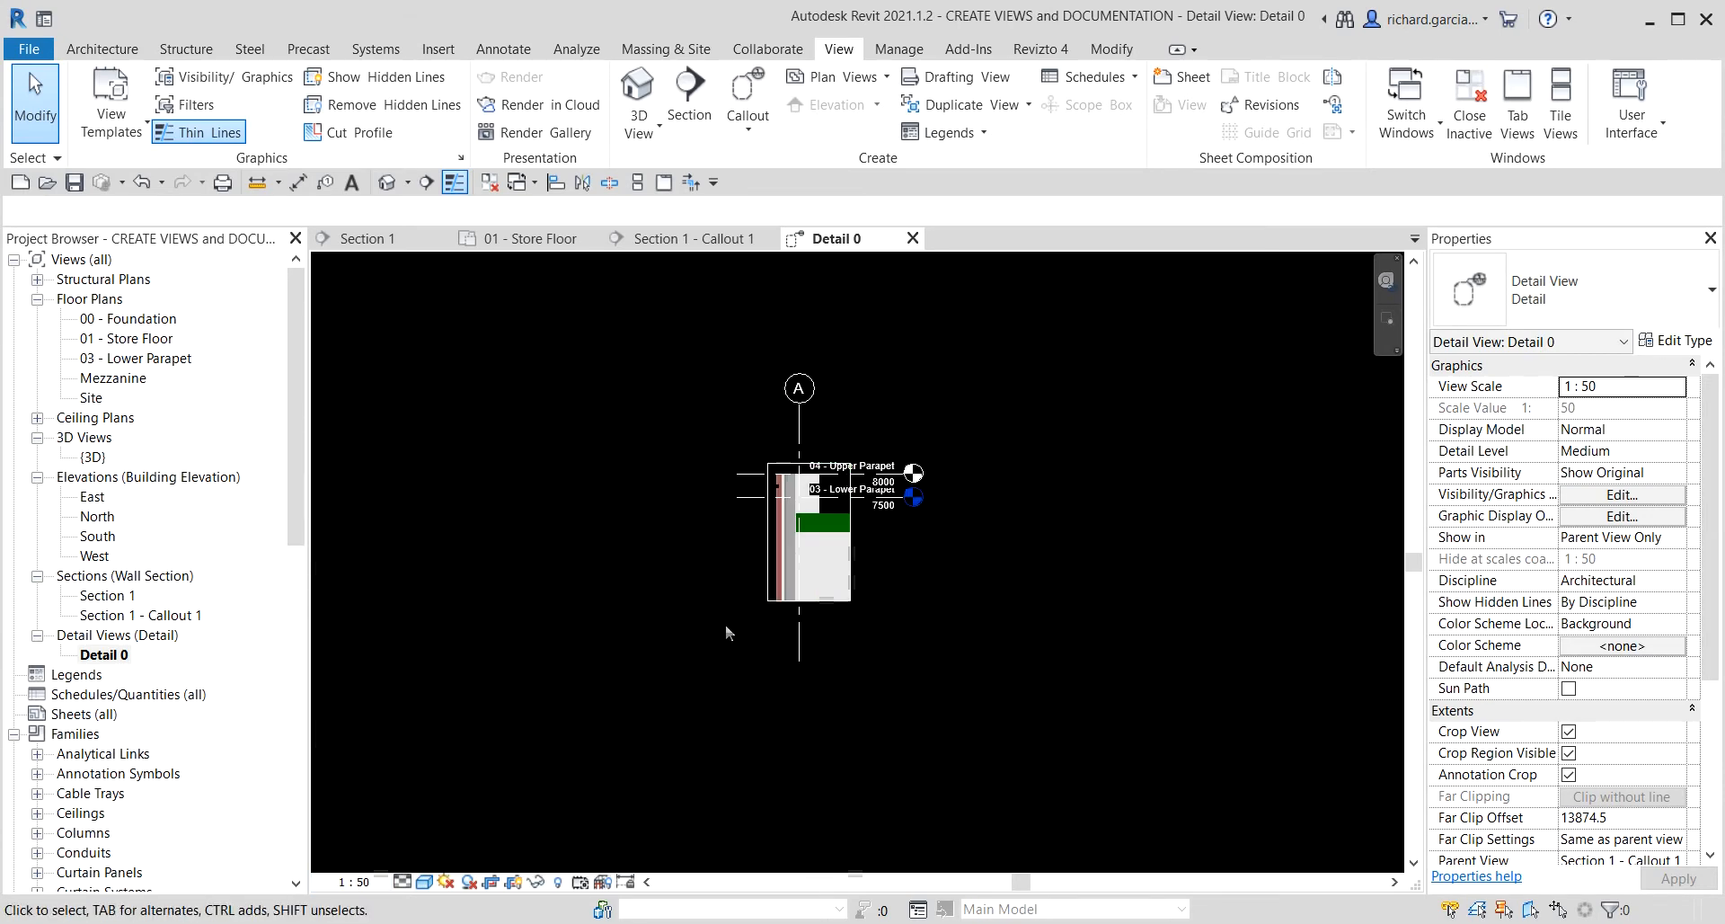
click(355, 883)
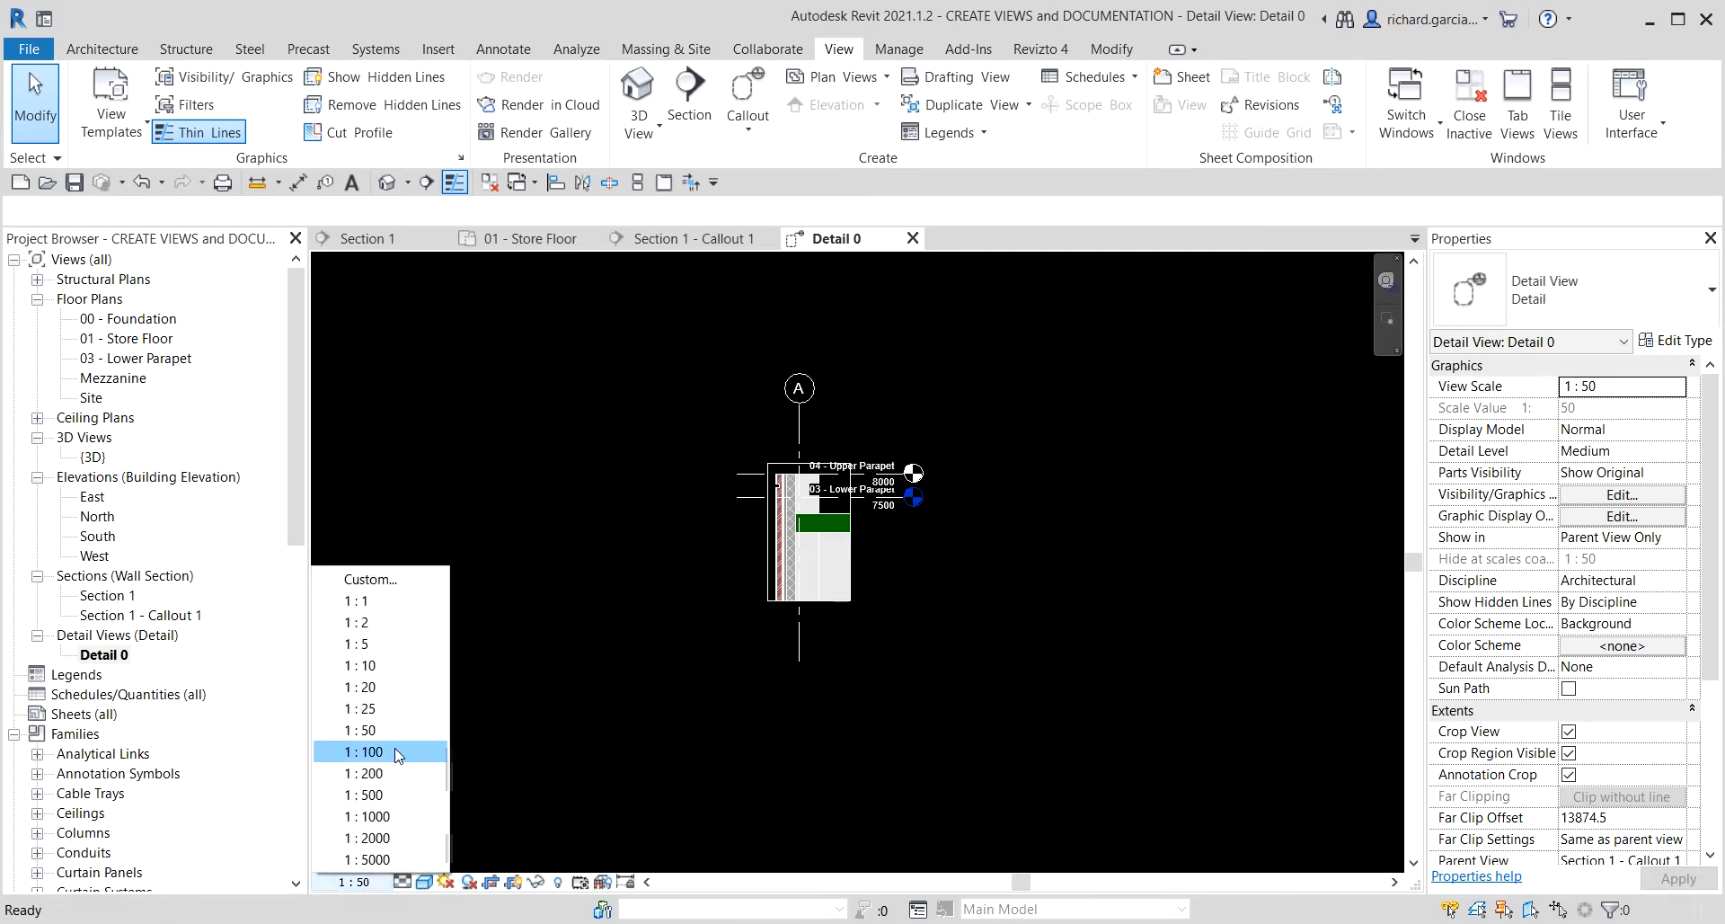
click(395, 685)
scroll(859, 466, up, 1)
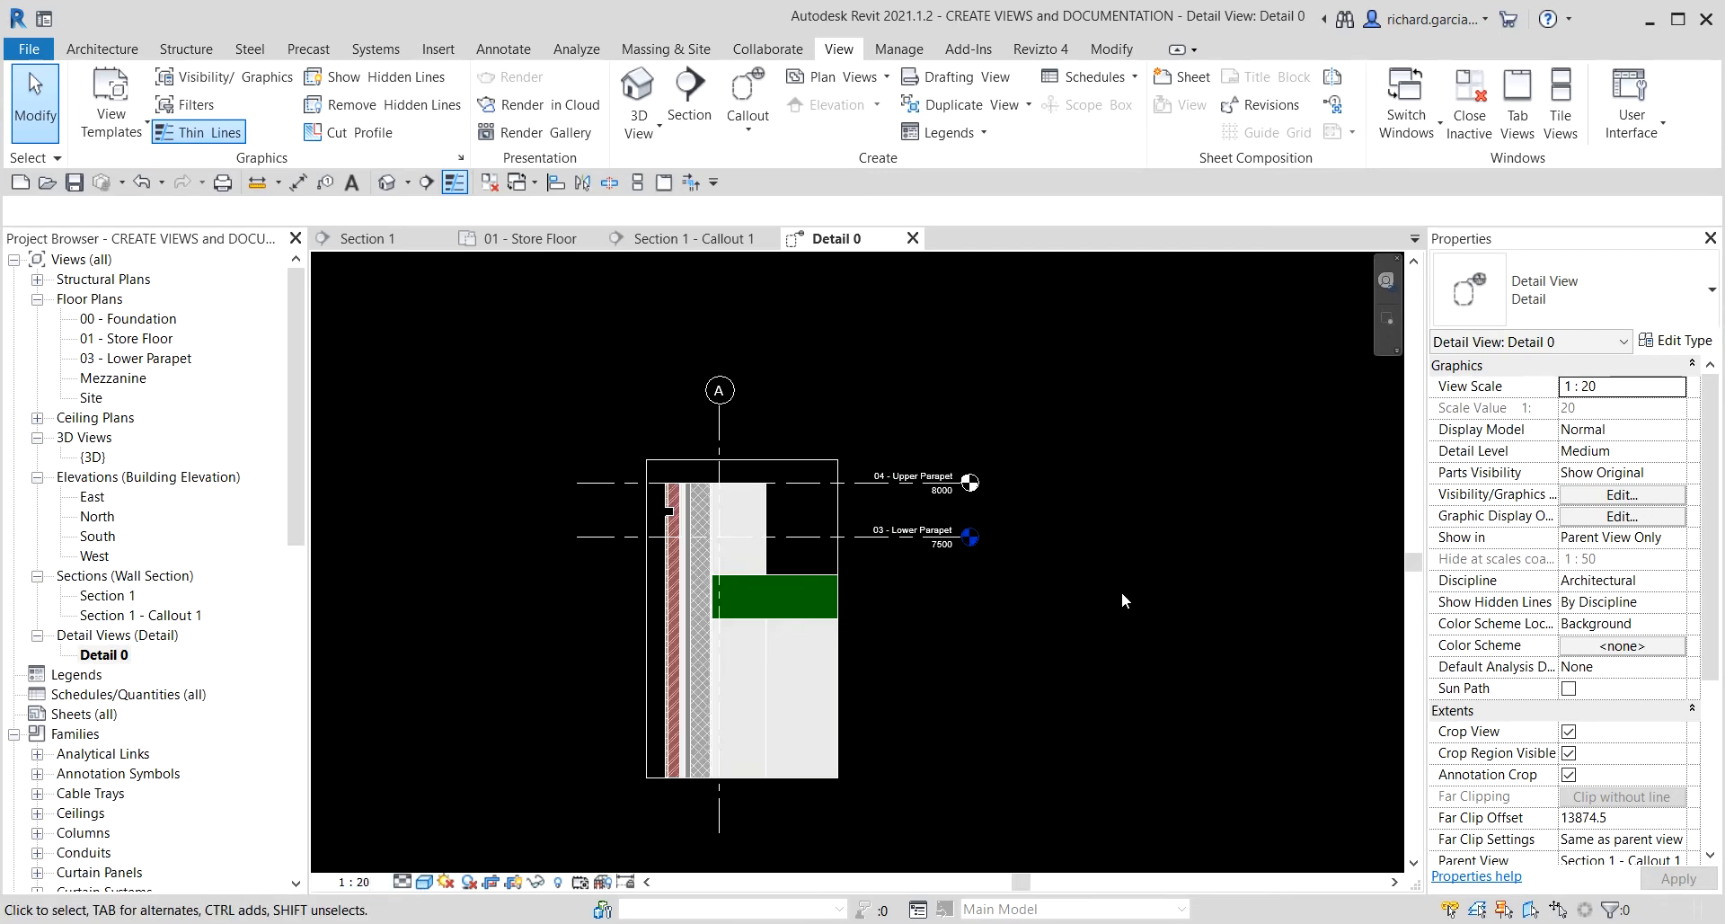
click(372, 874)
click(407, 708)
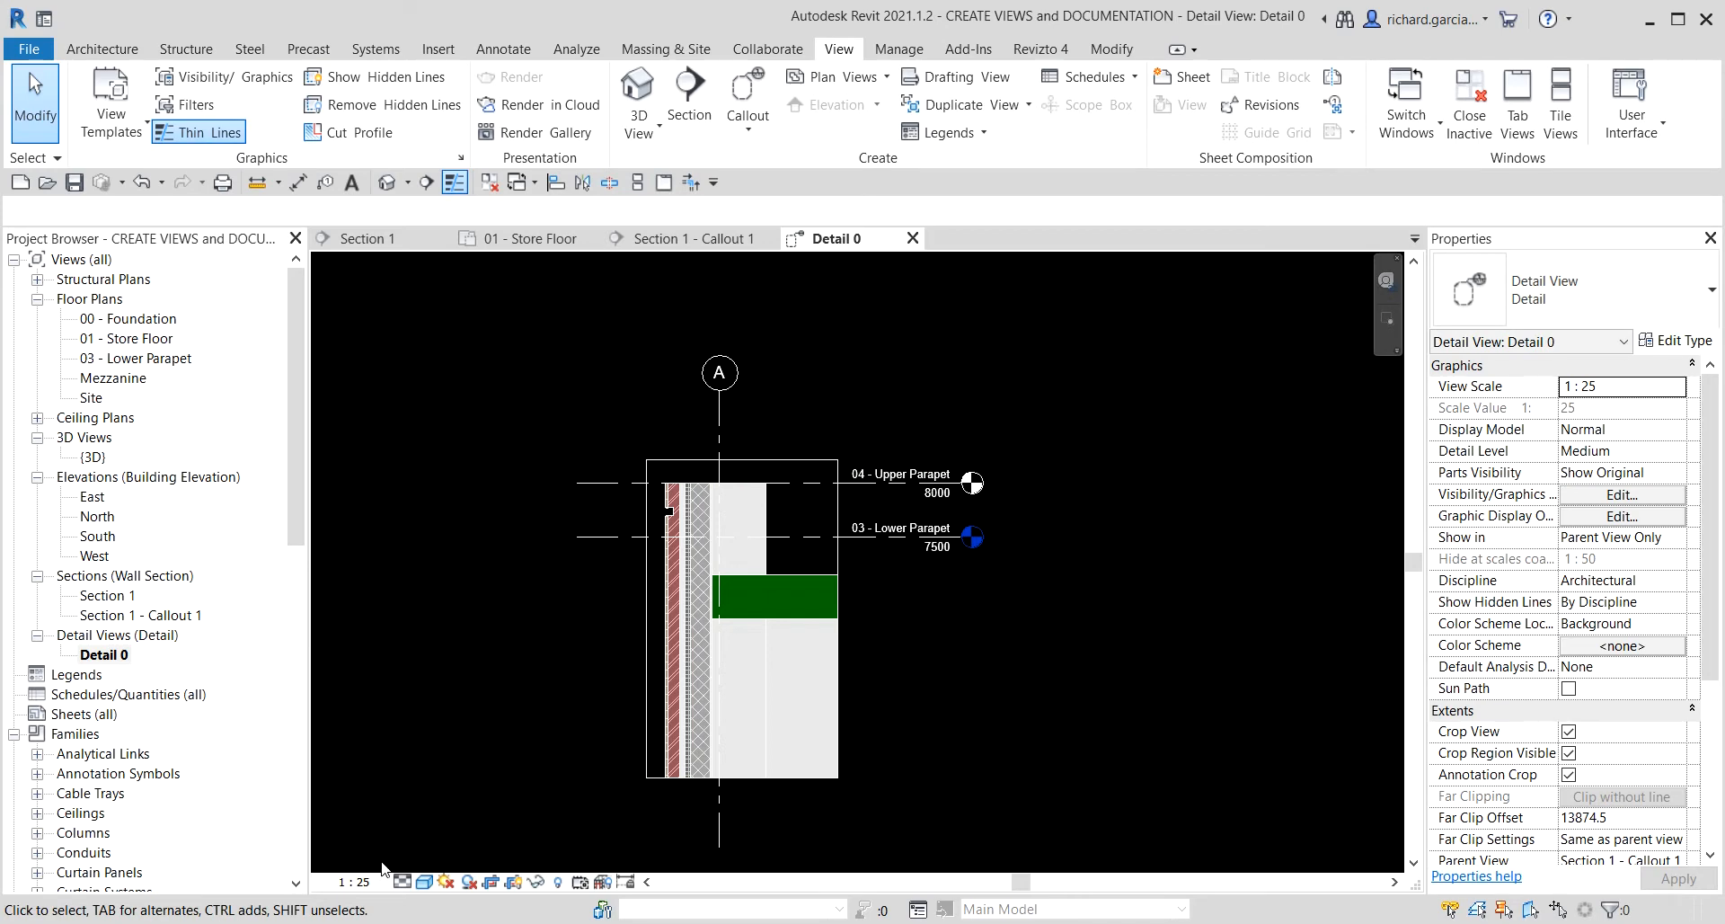
- Hide the crop region boundary around the parapet in the Detail 0 view
click(778, 459)
scroll(780, 454, up, 2)
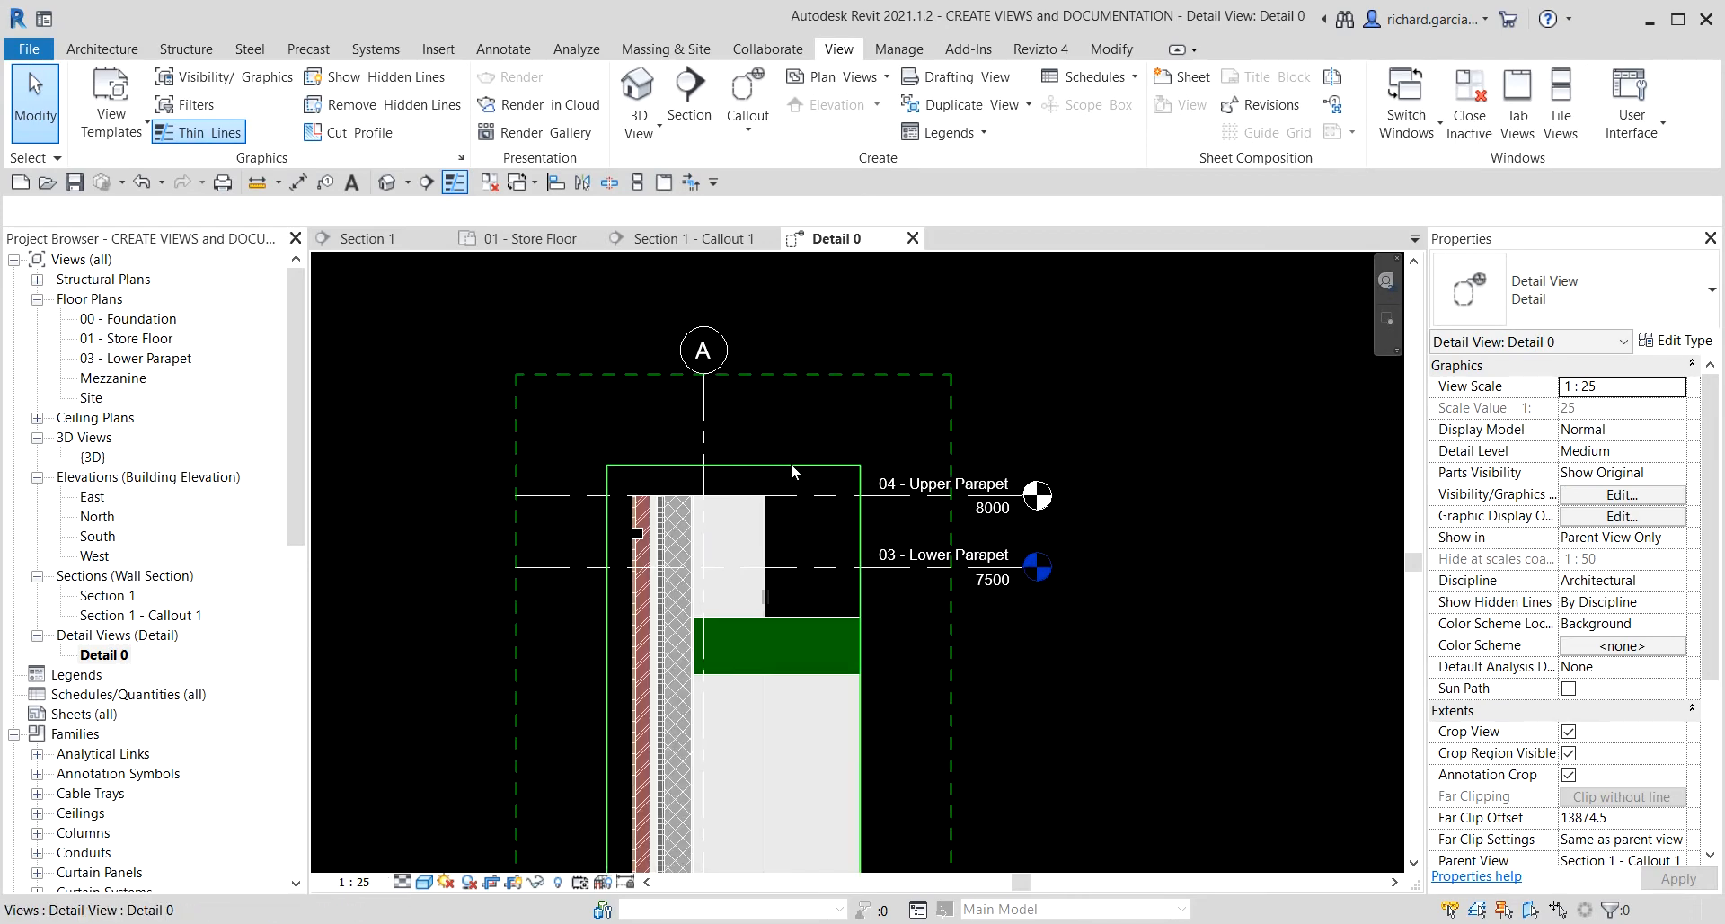
click(791, 462)
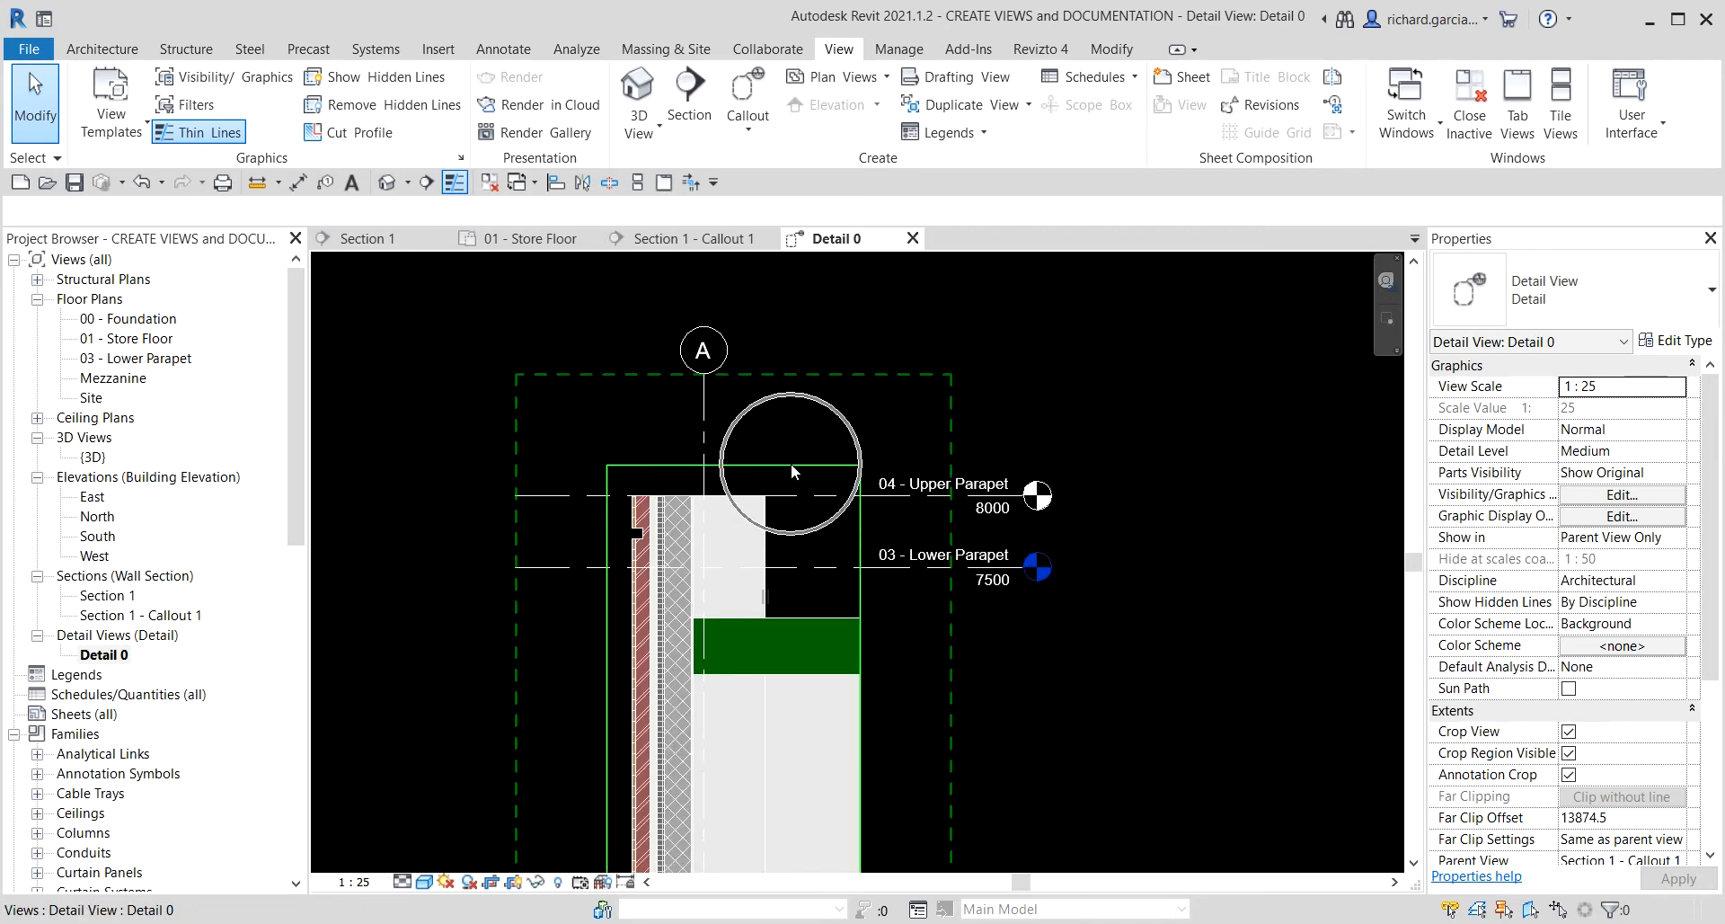
click(512, 882)
scroll(977, 643, down, 2)
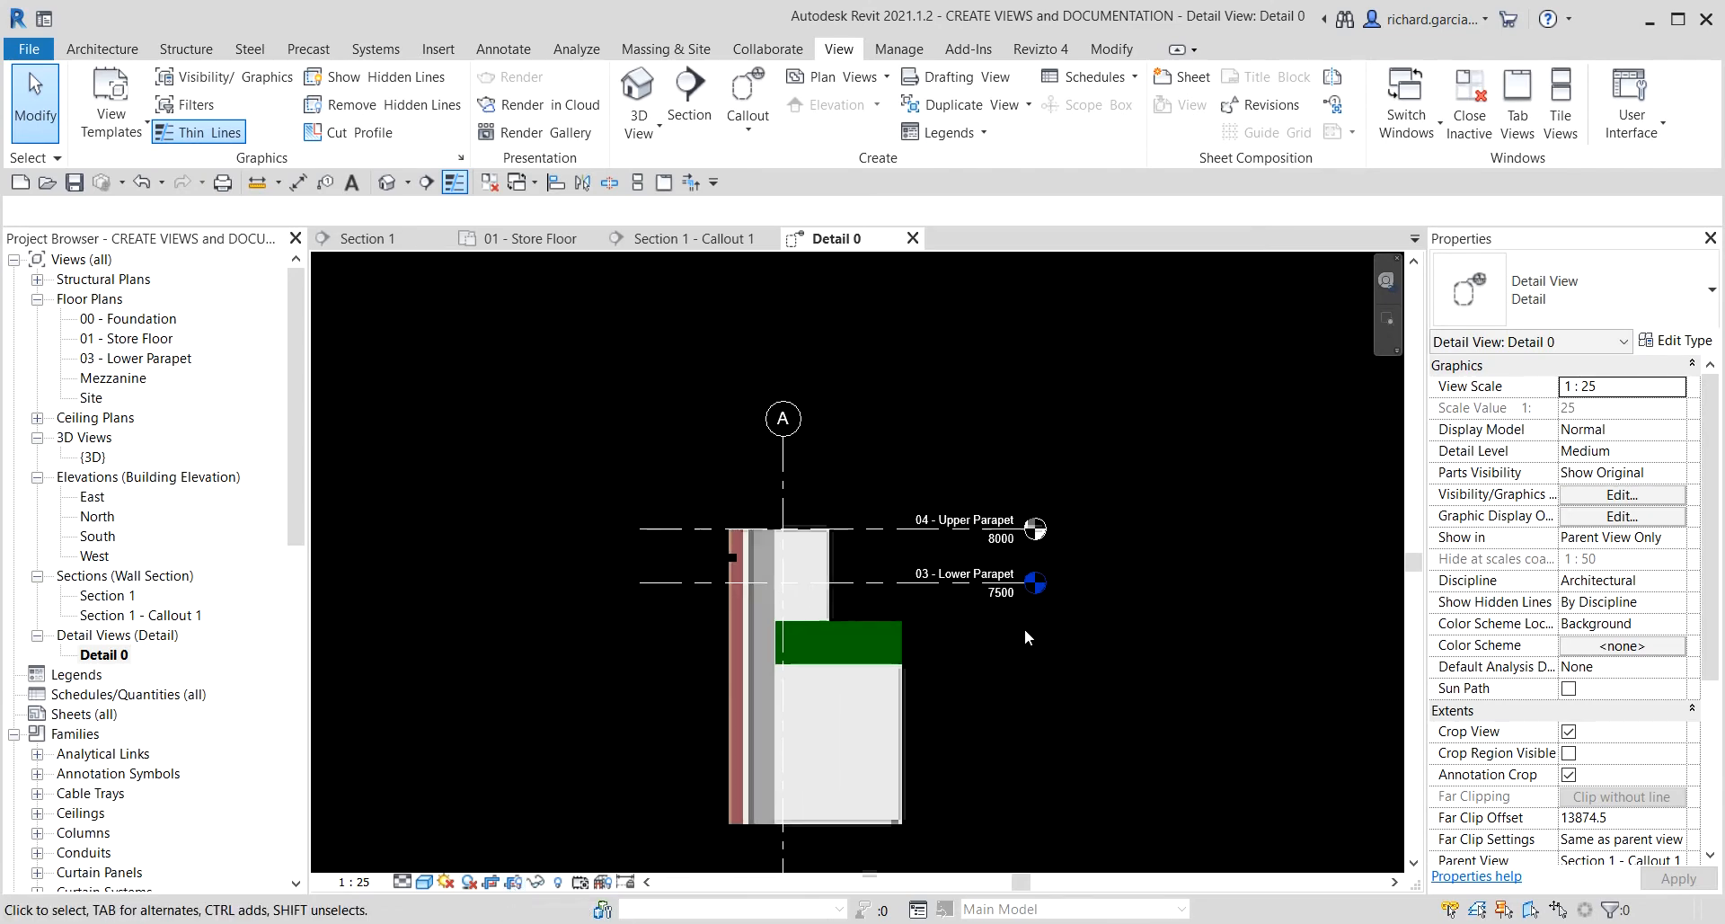
middle_drag(895, 662, 995, 545)
scroll(995, 544, up, 2)
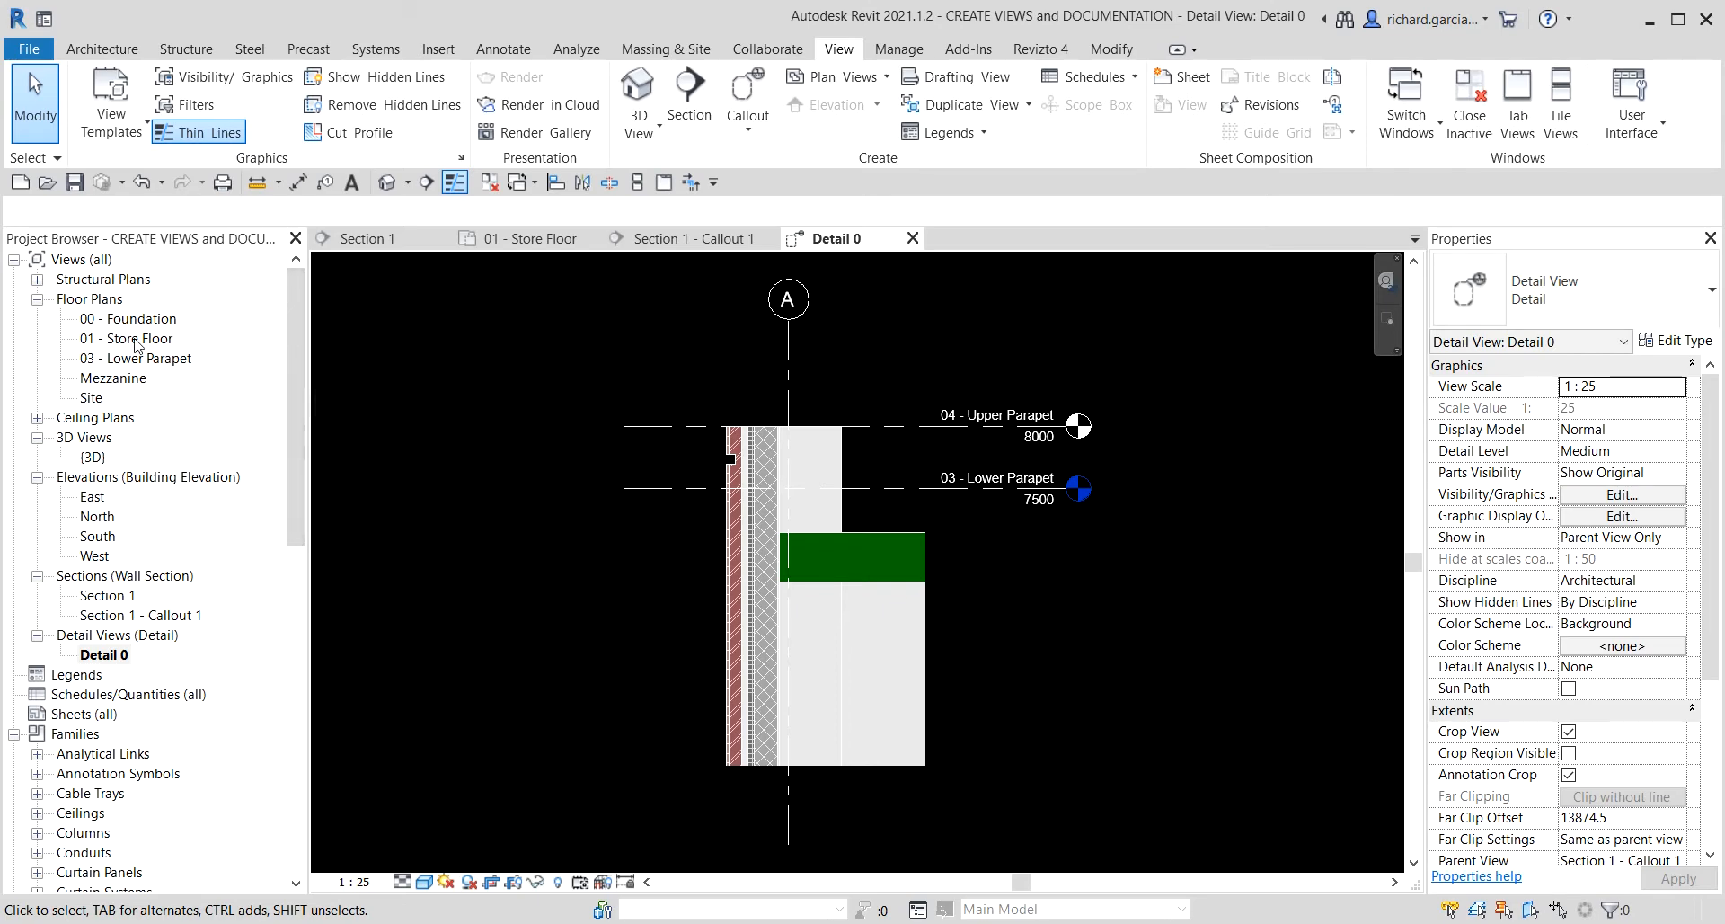
- Open the 01 - Store Floor plan, focusing on the grid bubbles along the building's north wall
key(ctrl)
key(ctrl)
double_click(136, 339)
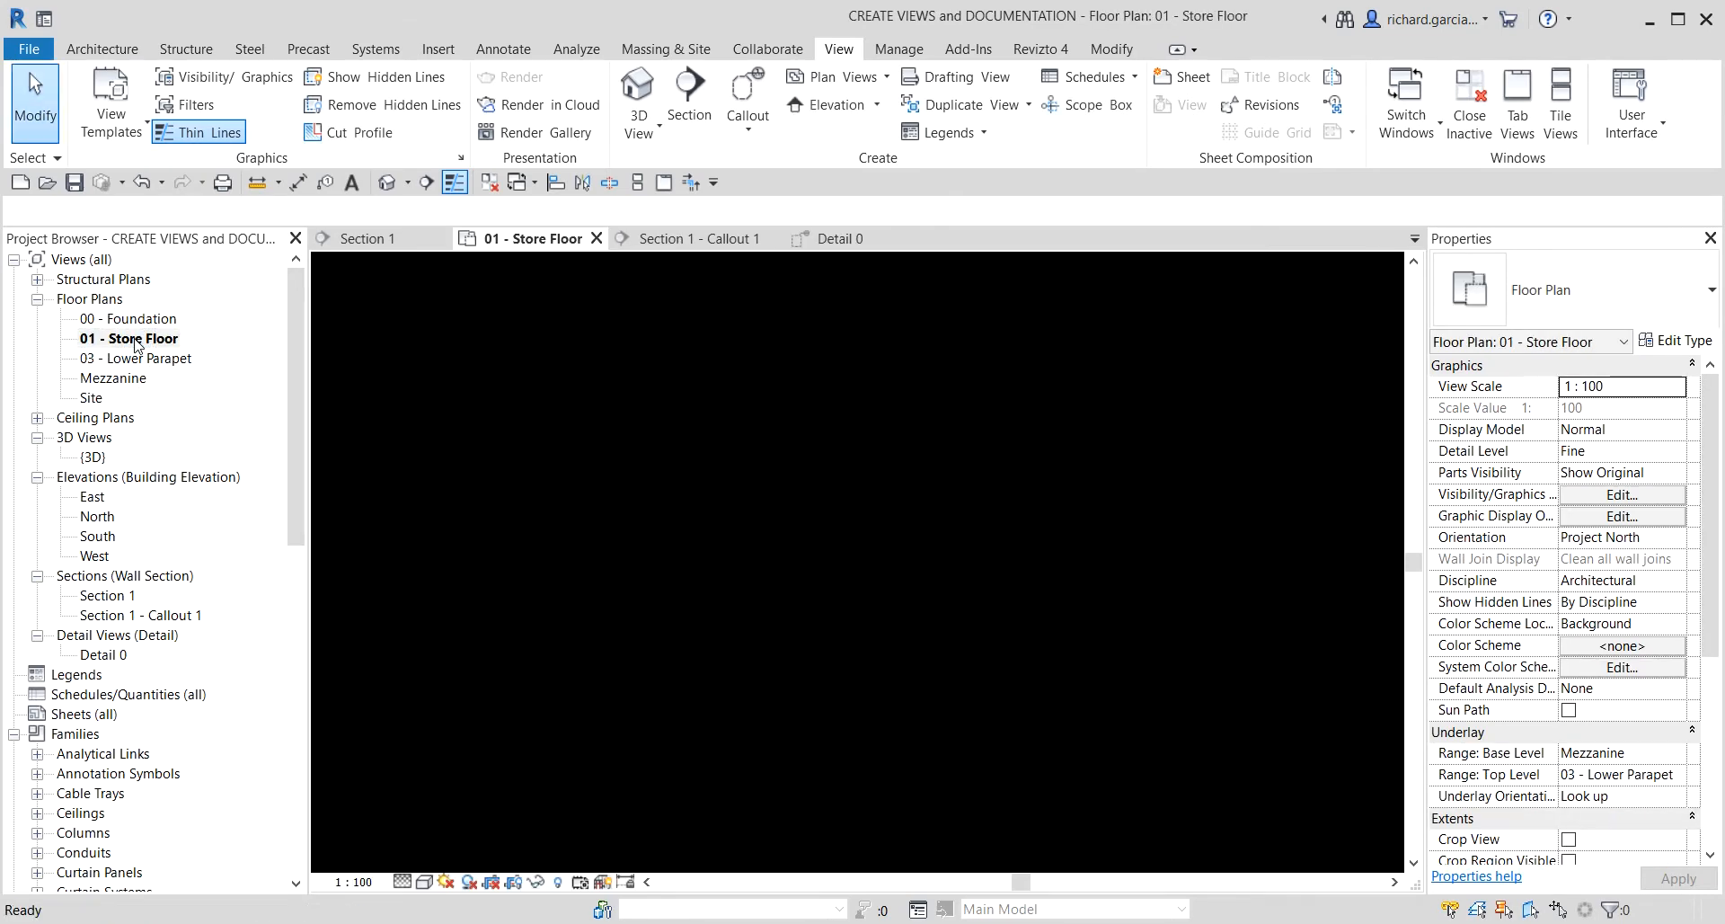
scroll(1260, 473, down, 2)
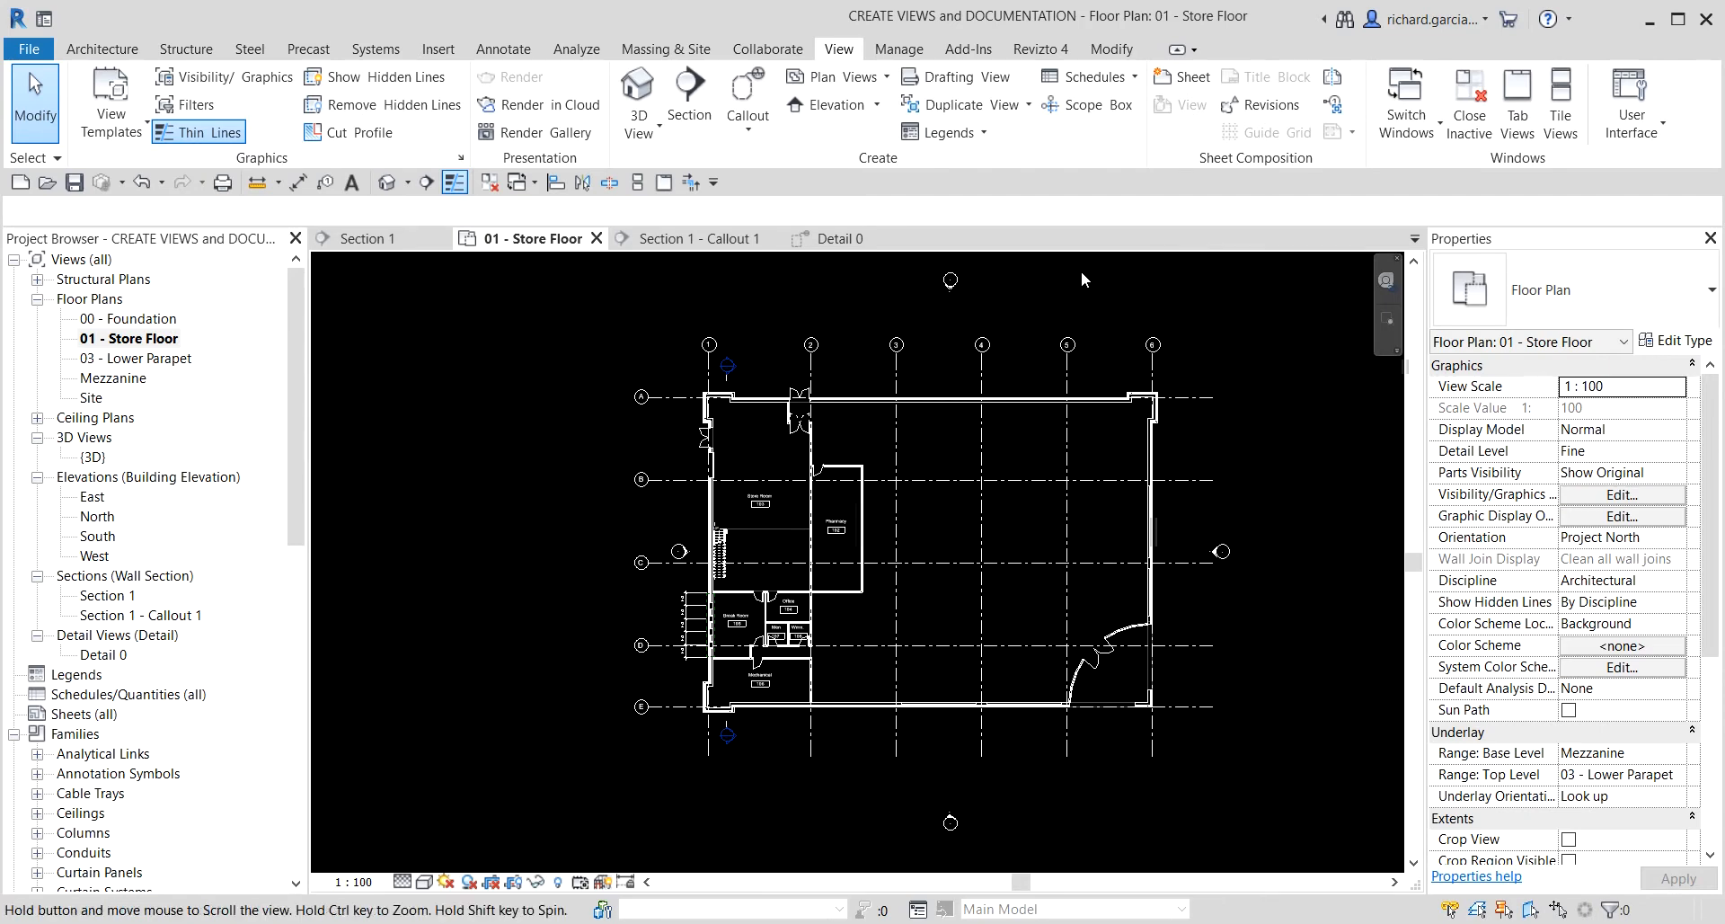
scroll(864, 276, up, 2)
scroll(895, 337, up, 1)
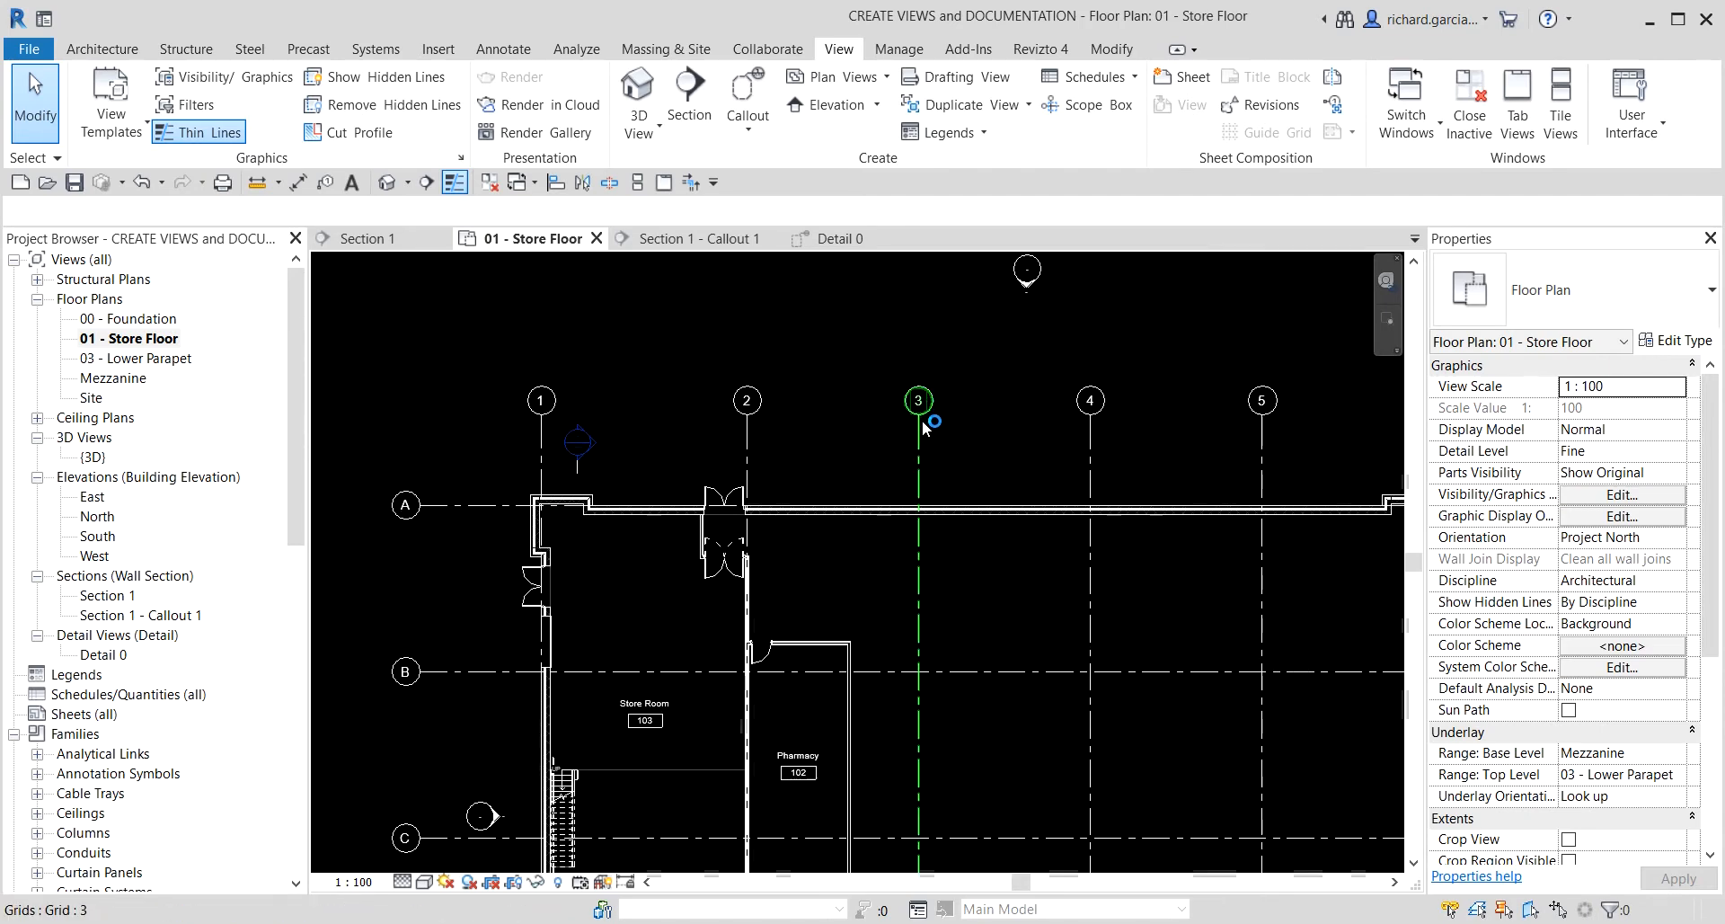
- Extend the numbered grid lines farther north so their bubbles leave more room above the building's north wall
click(925, 447)
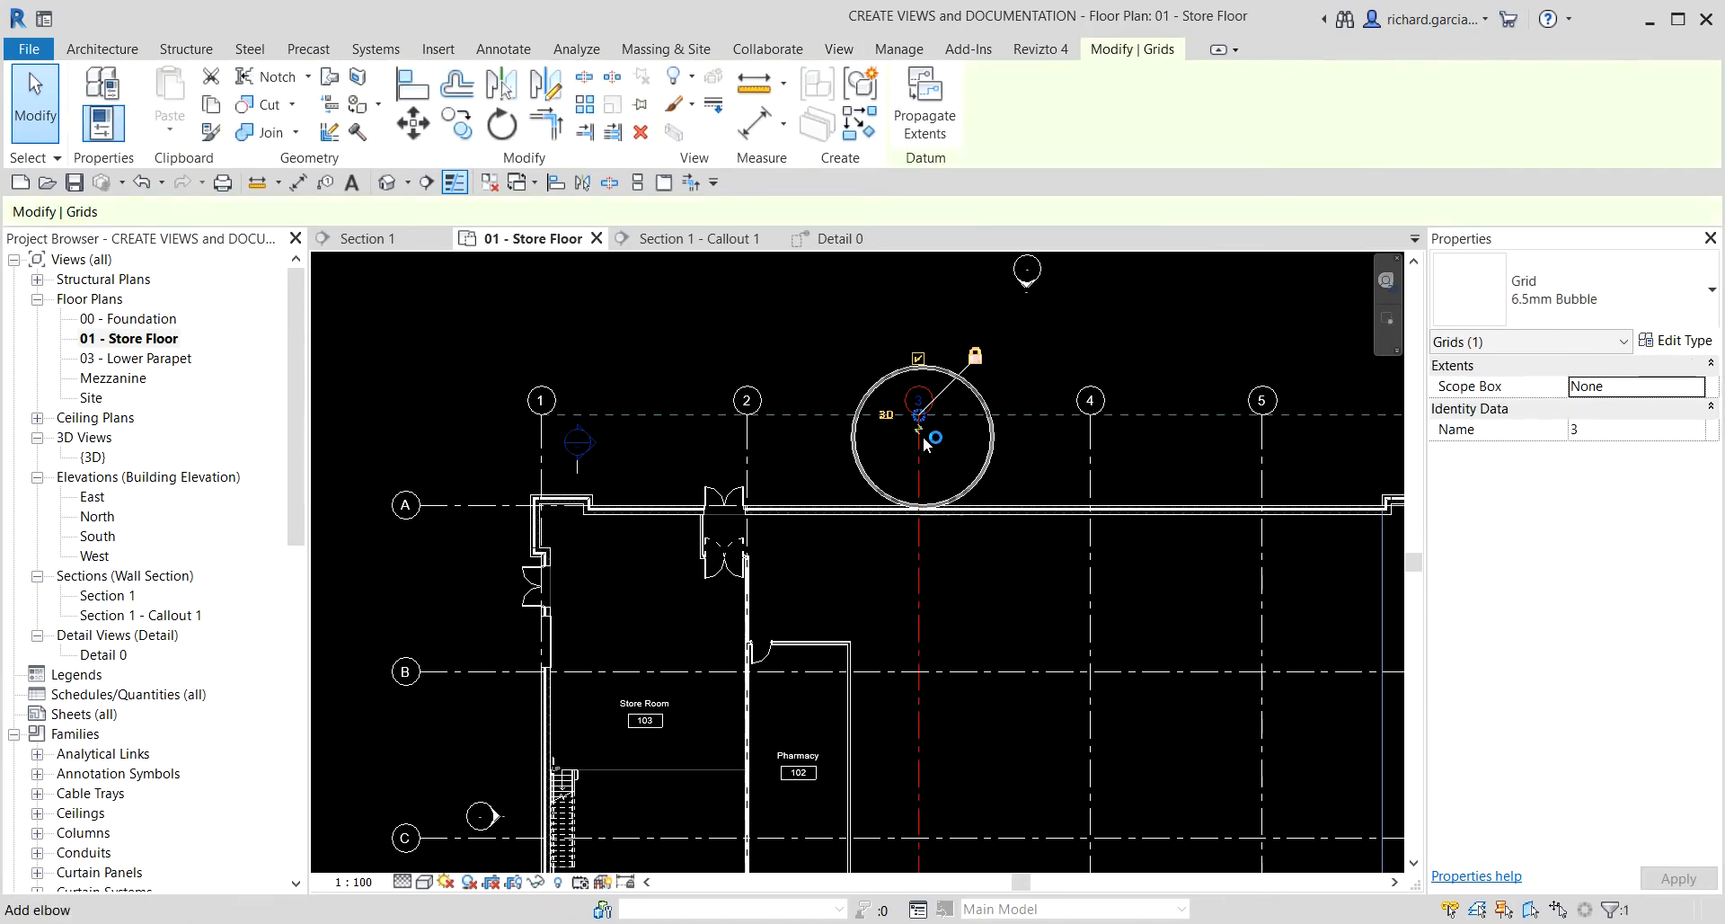
middle_drag(886, 492, 809, 525)
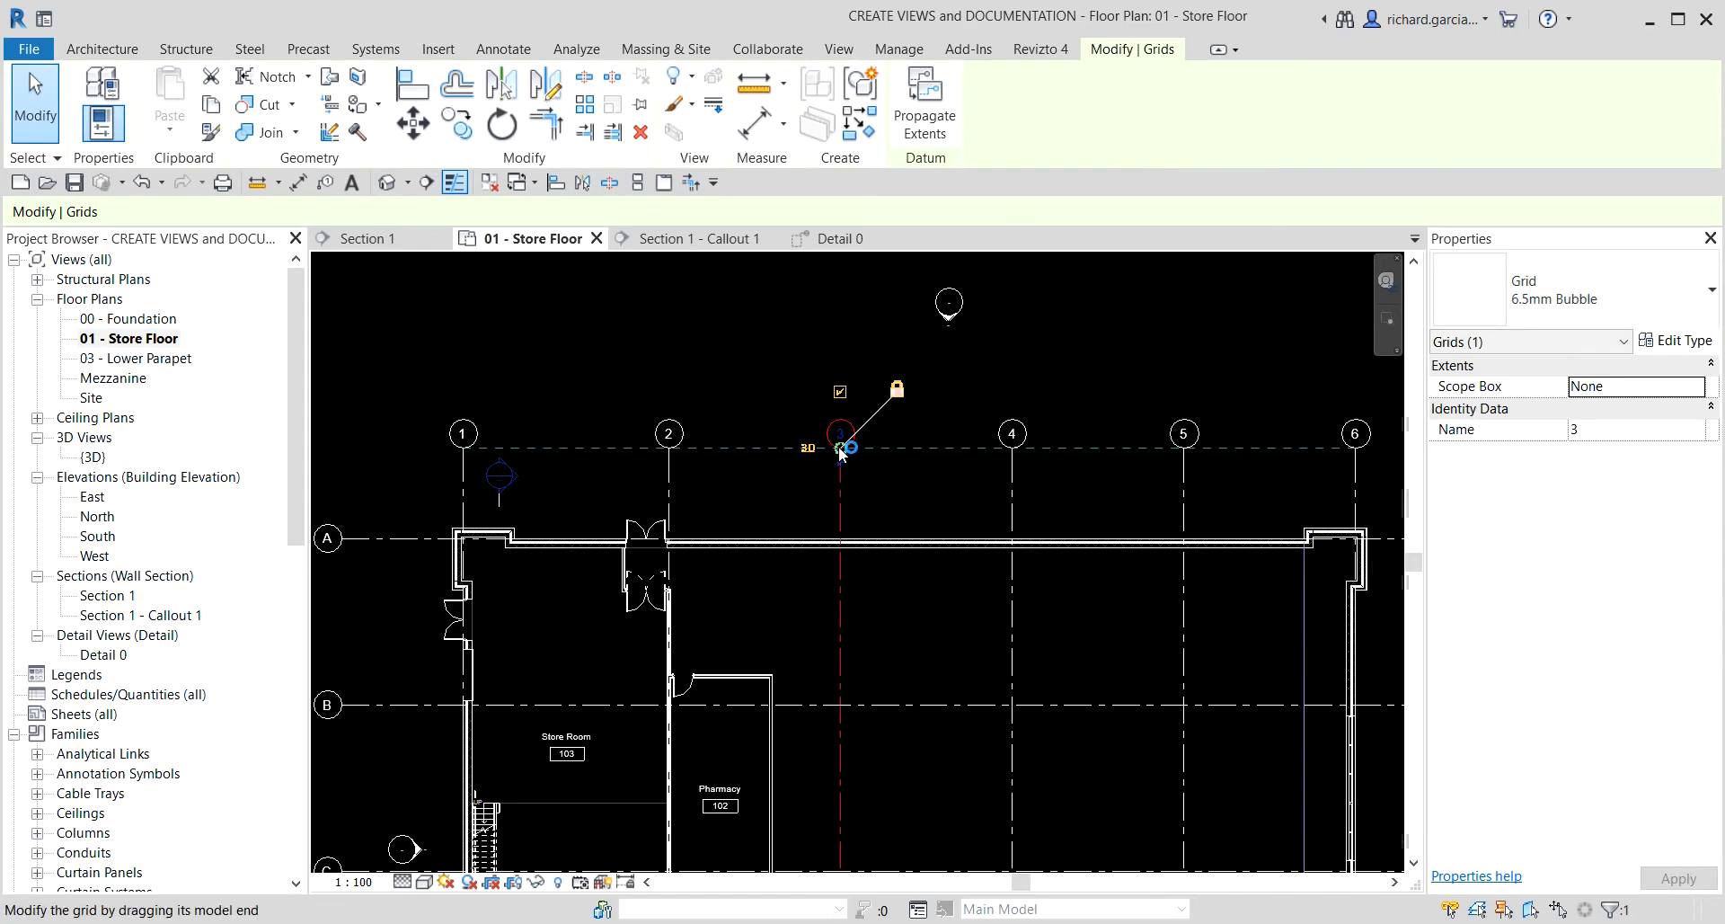
drag(841, 450, 840, 364)
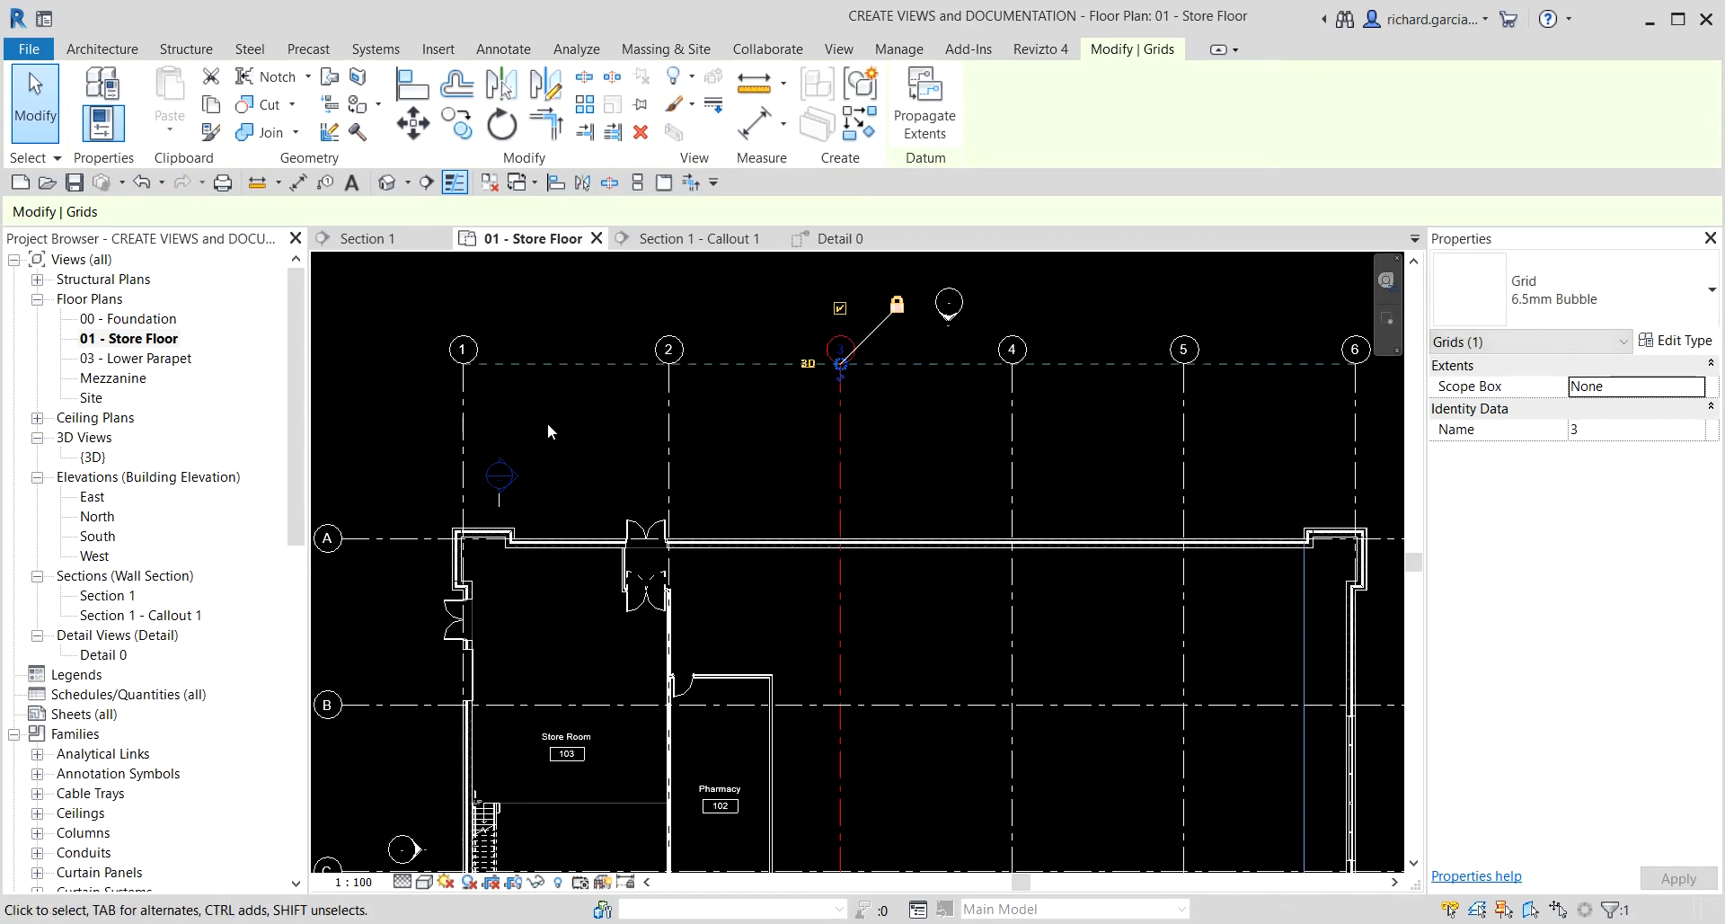
scroll(548, 422, down, 3)
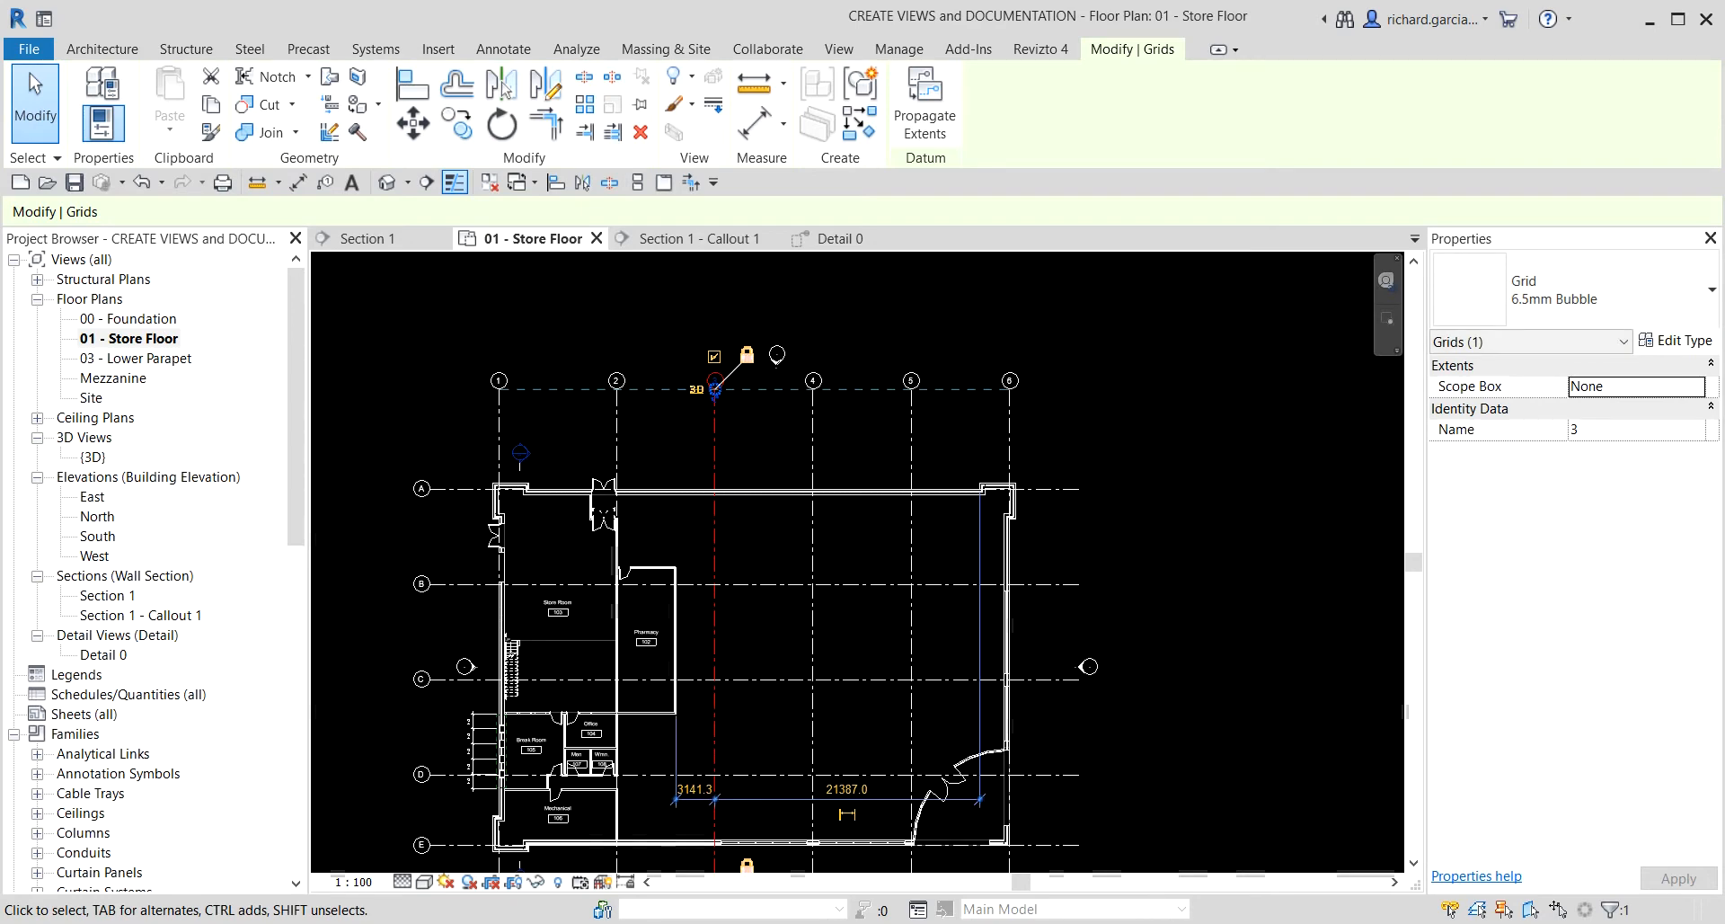
click(446, 340)
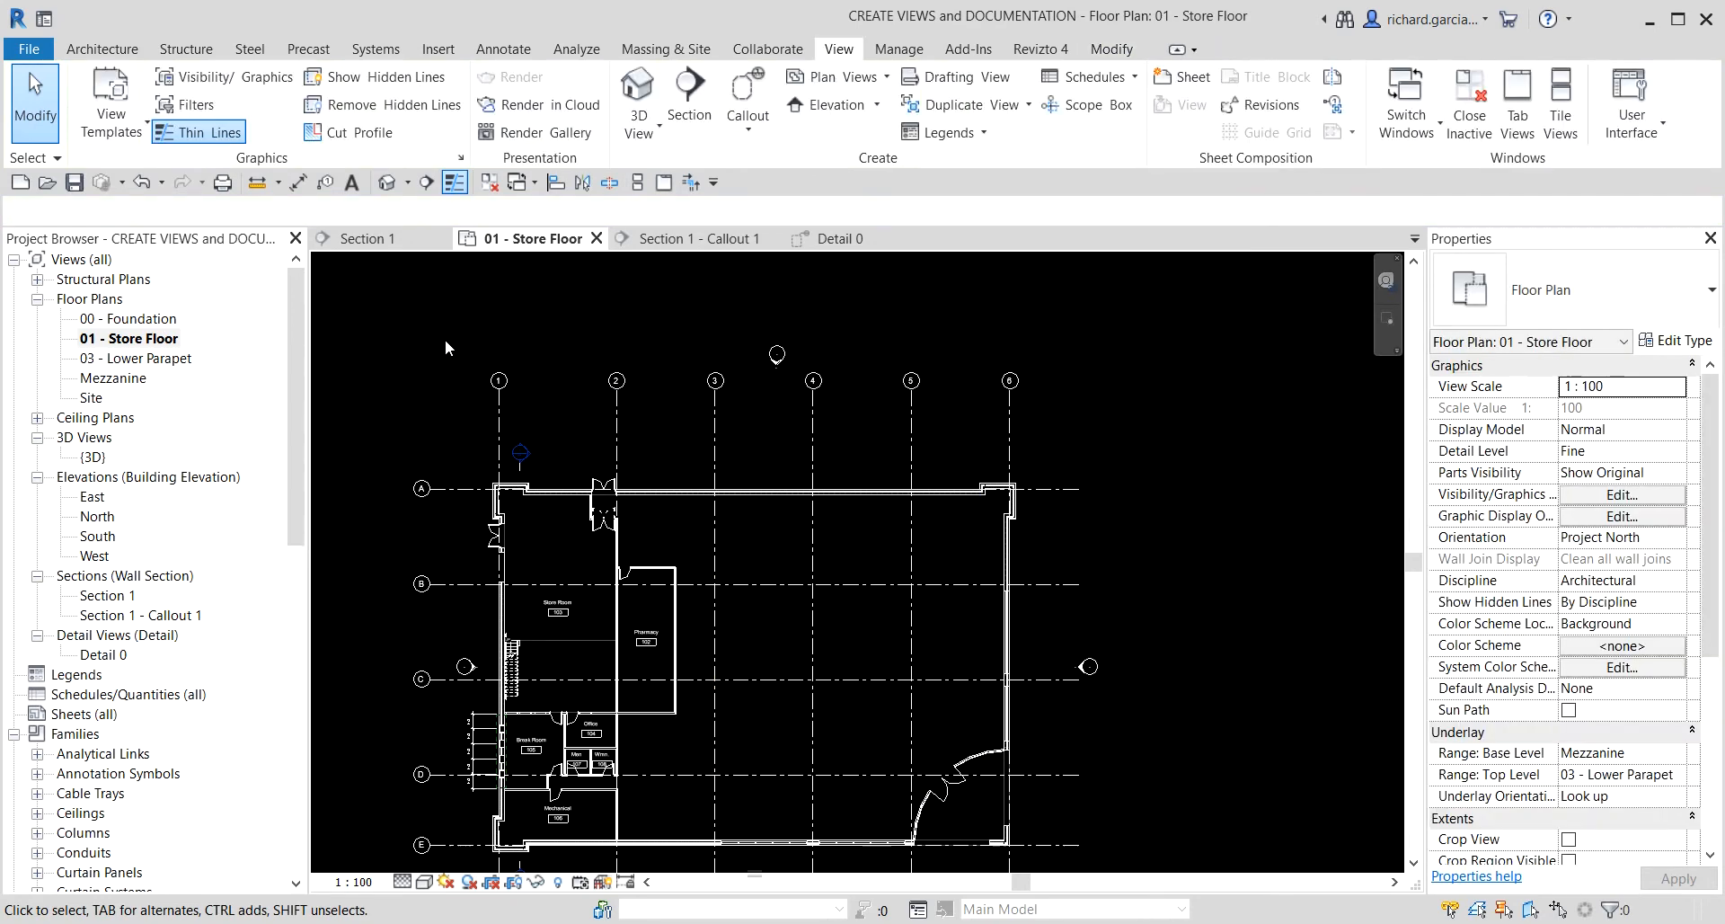
- Place an overall aligned dimension between the outer wall faces of the northwest and northeast corners, between the north wall and the grid bubbles
click(299, 184)
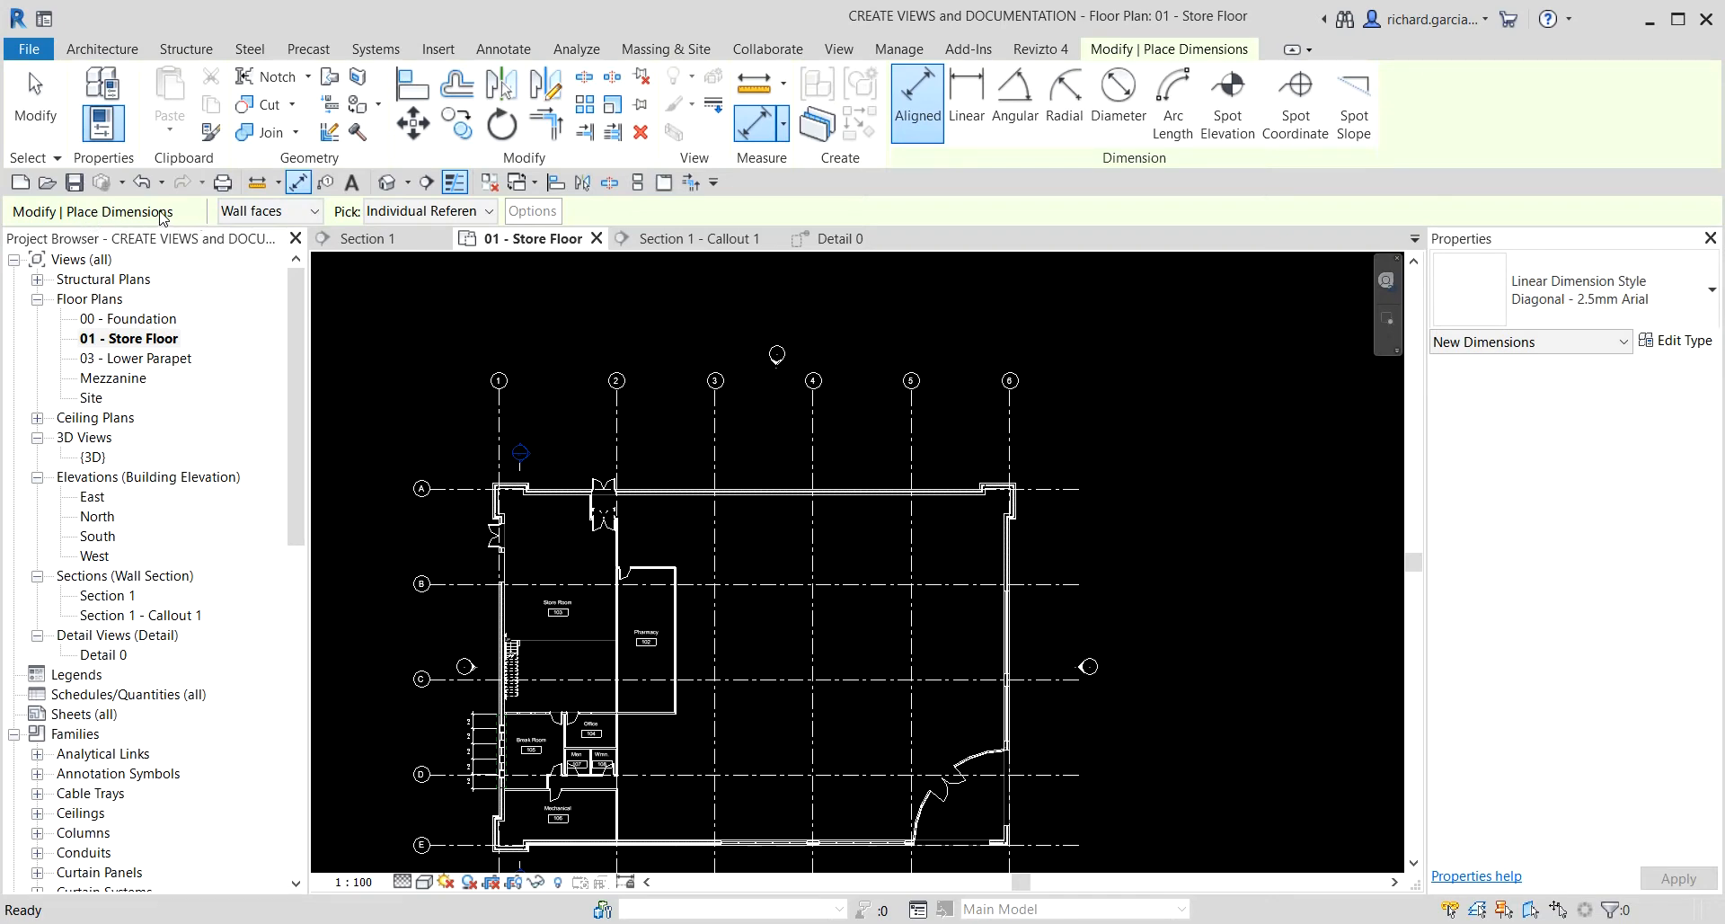
click(296, 216)
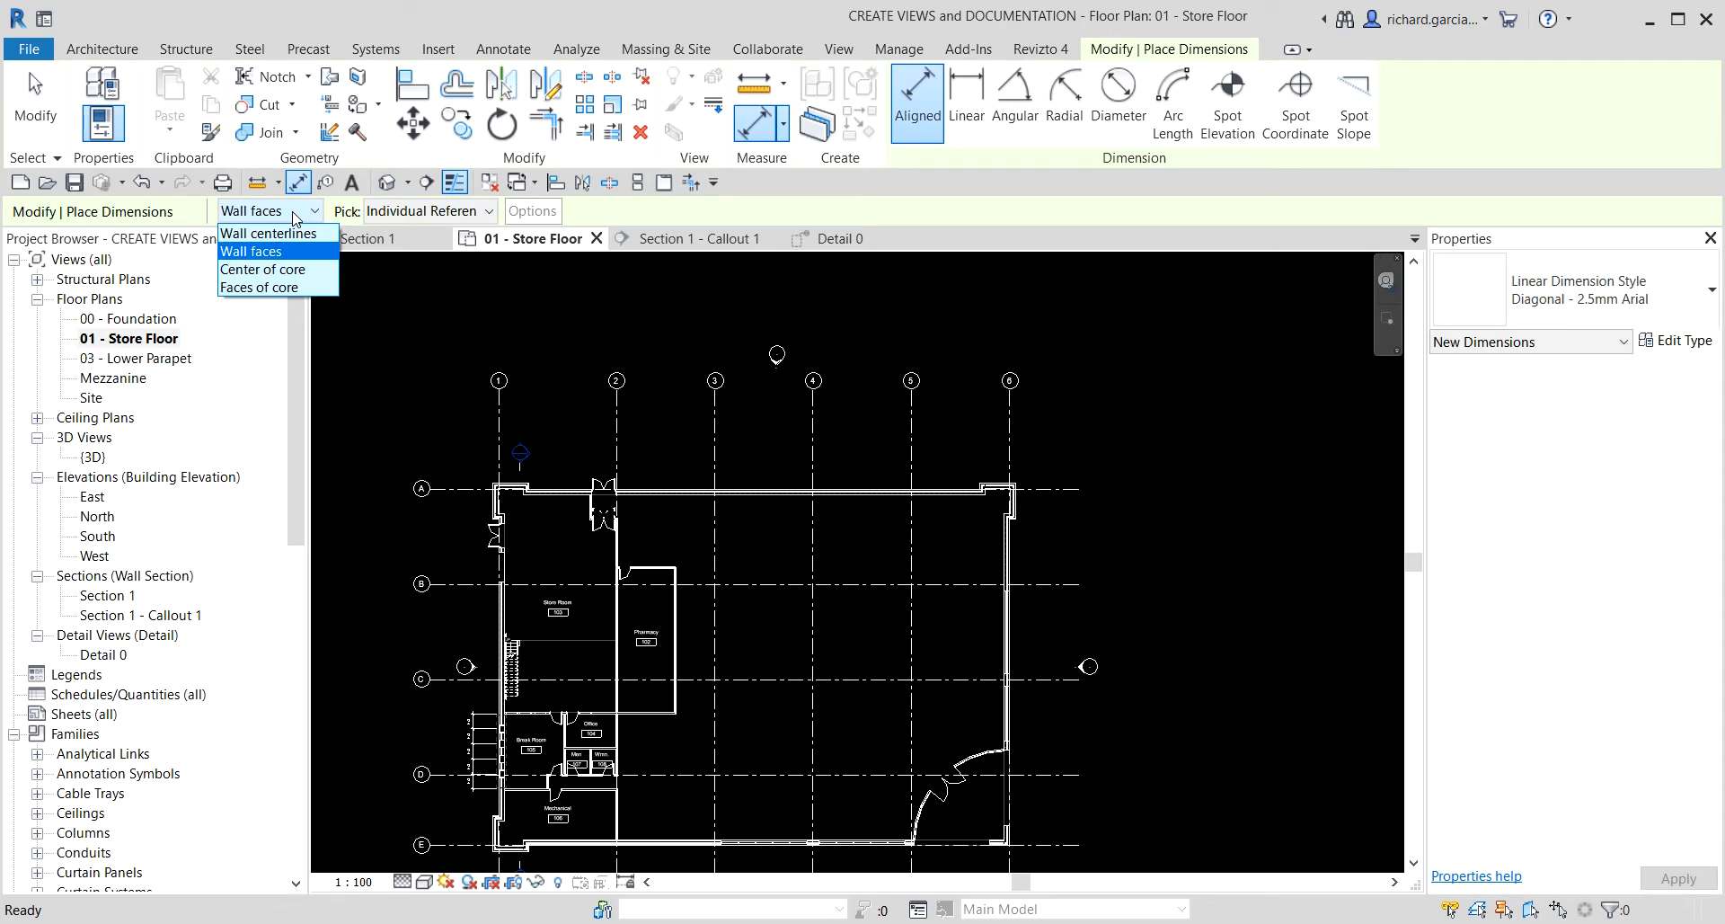
click(275, 255)
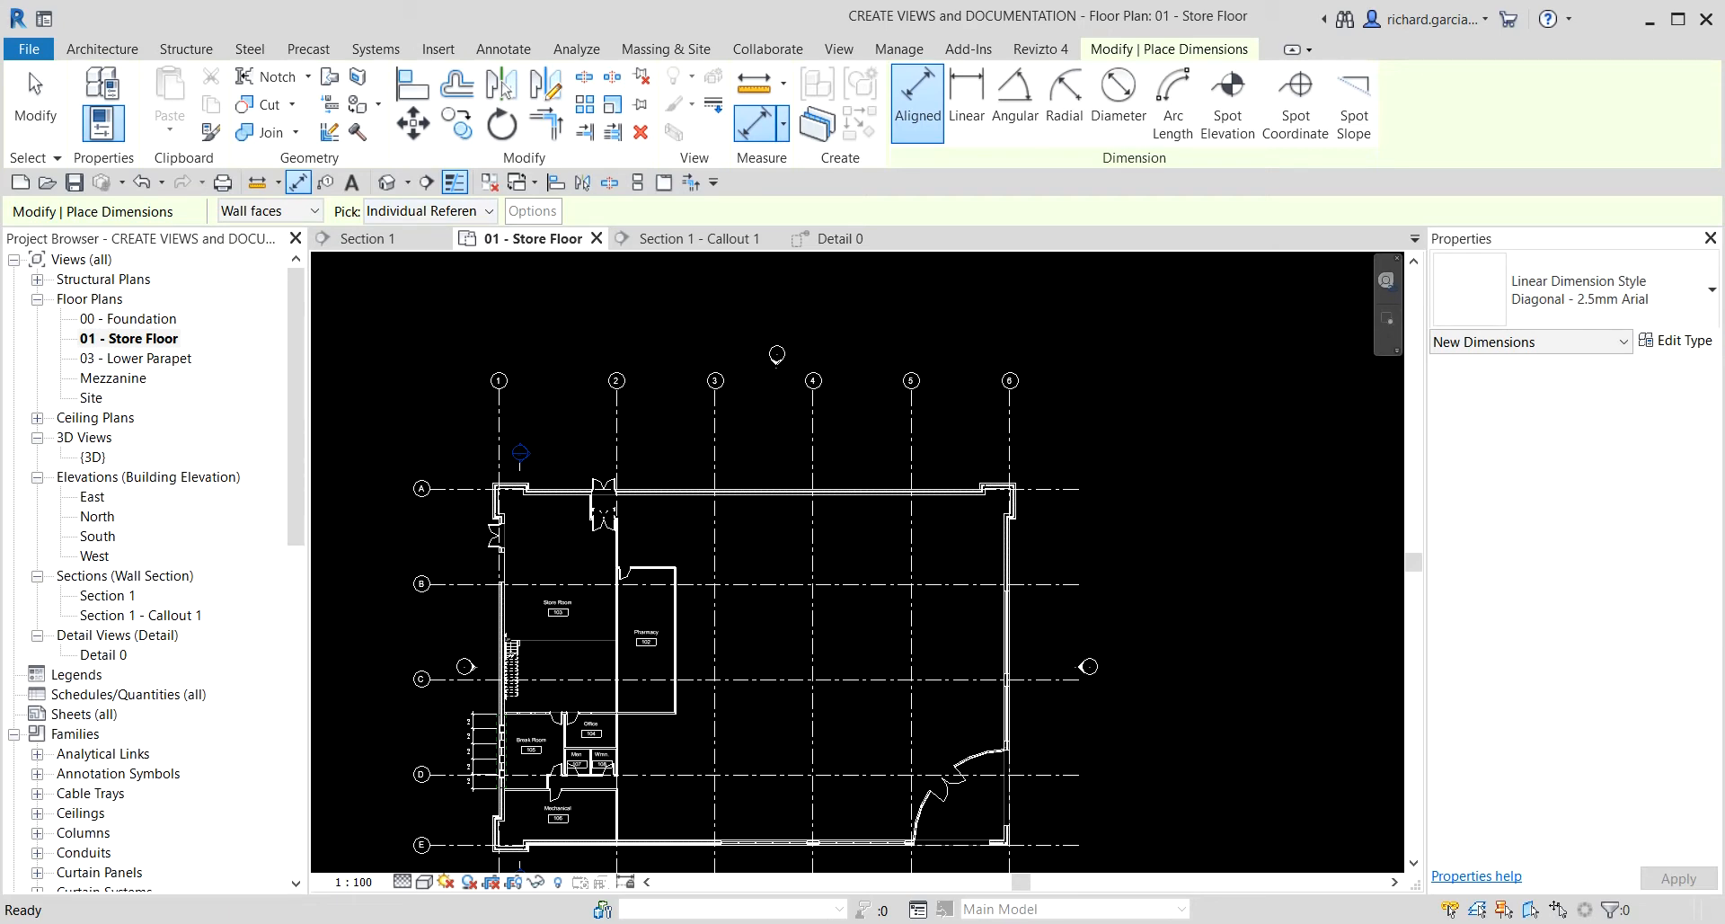
scroll(499, 498, up, 6)
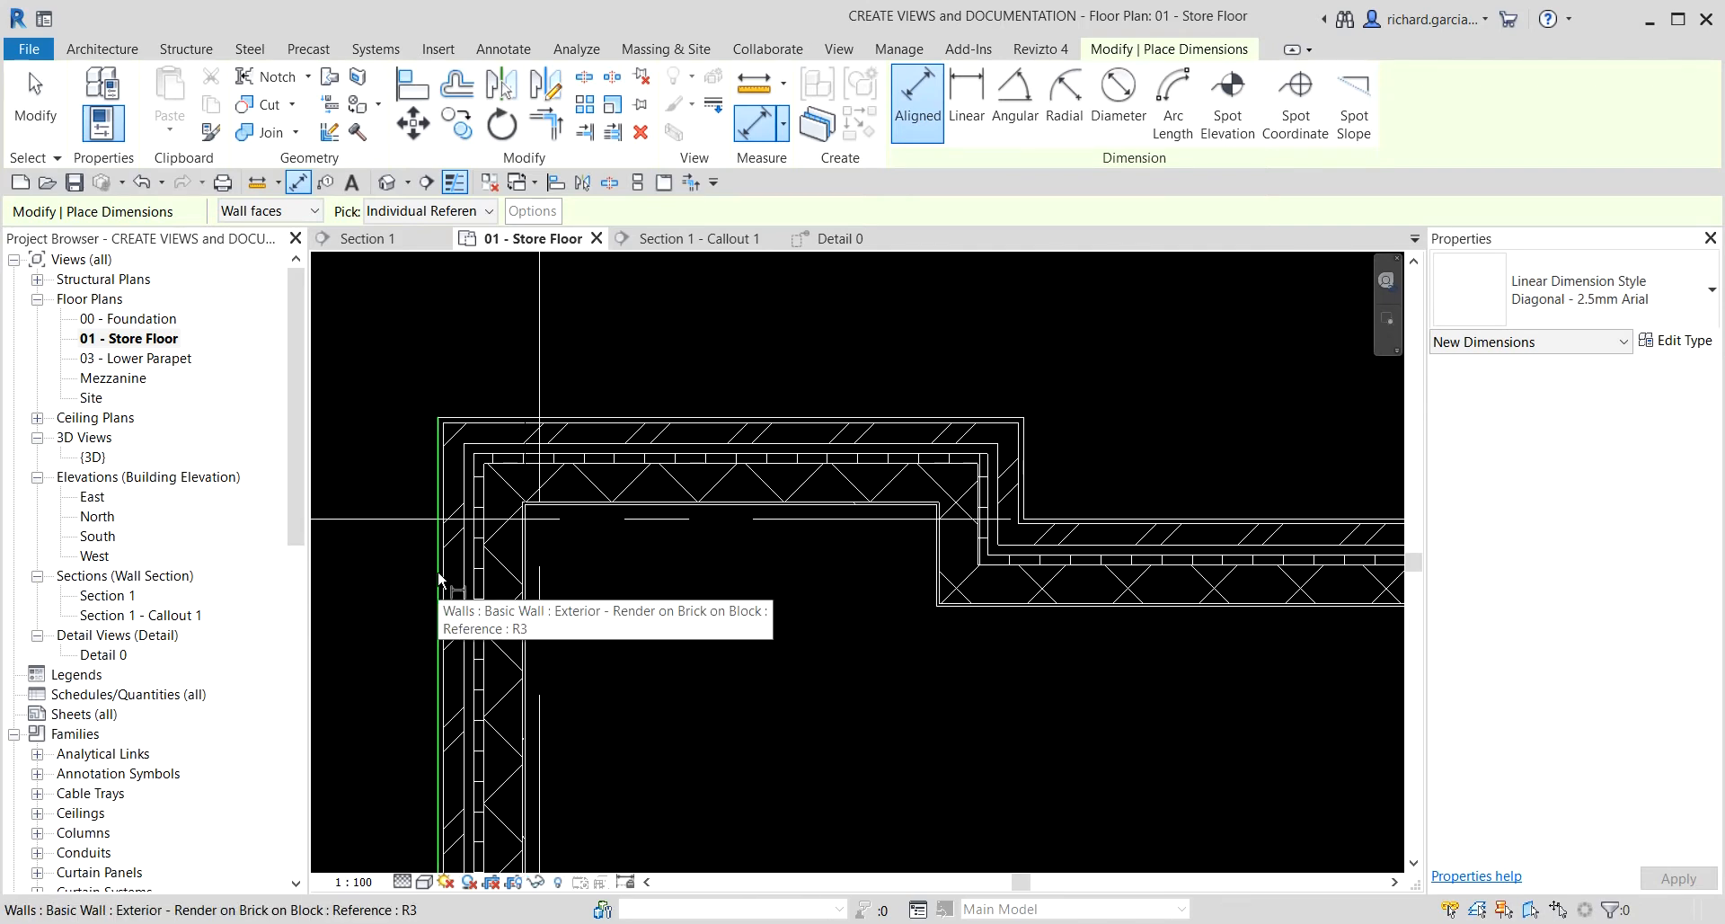
click(439, 577)
scroll(809, 602, down, 4)
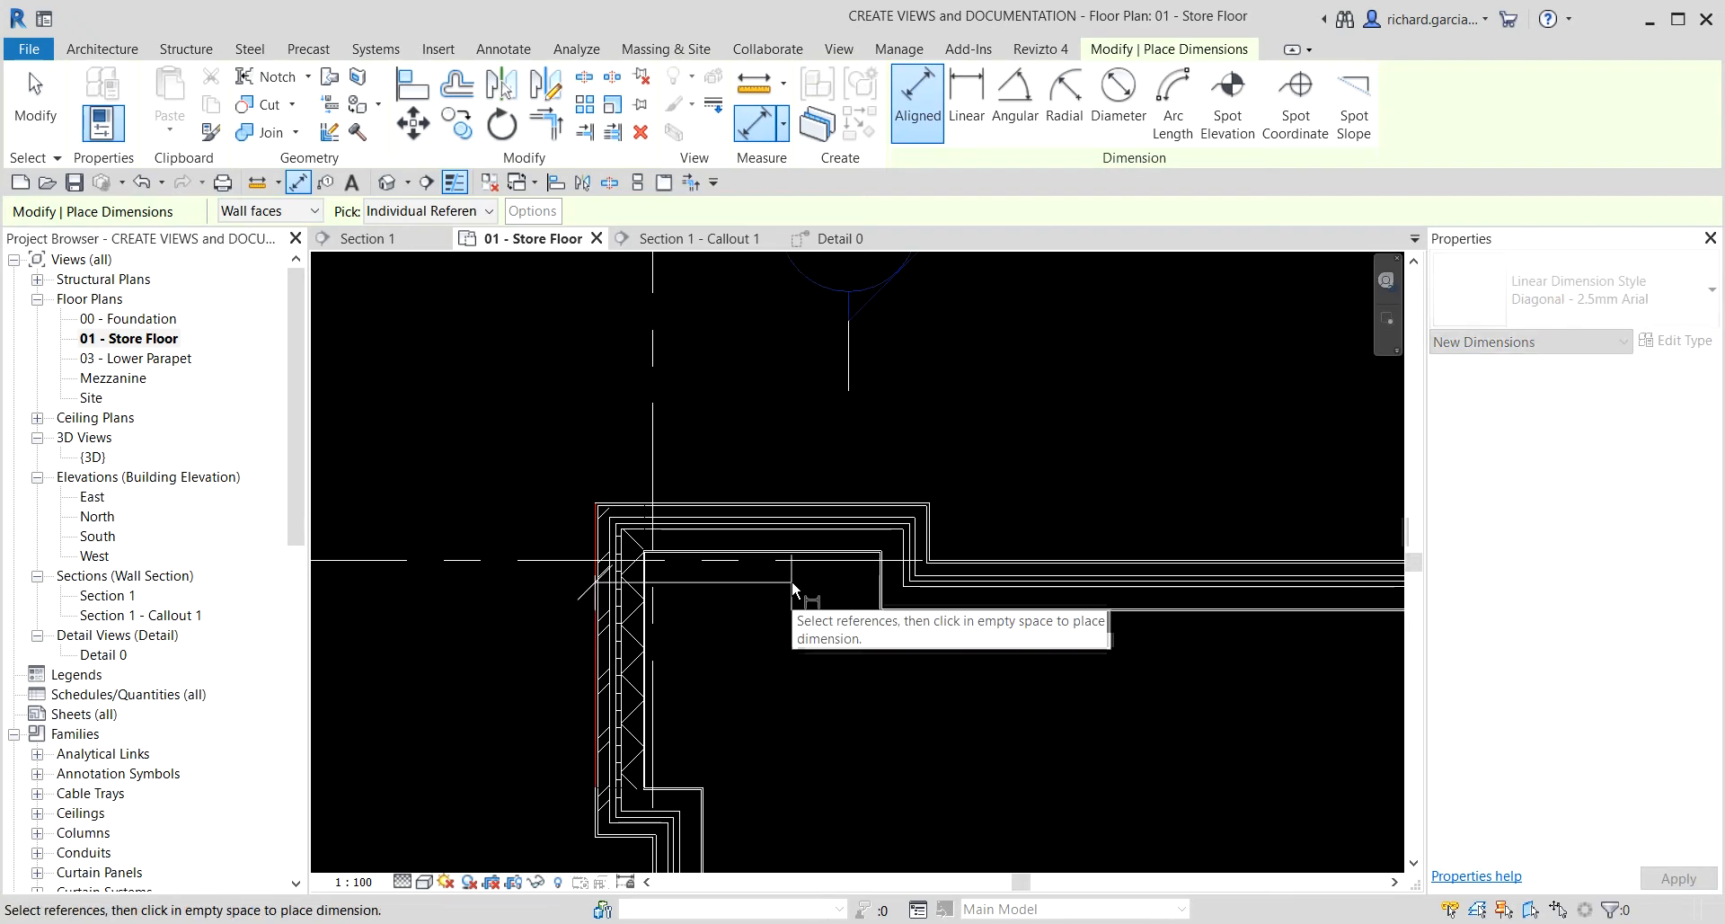
middle_drag(954, 610, 408, 595)
middle_drag(873, 603, 568, 591)
scroll(1093, 600, down, 2)
middle_drag(1281, 640, 758, 586)
middle_drag(1134, 596, 755, 593)
scroll(958, 534, up, 2)
scroll(960, 532, up, 4)
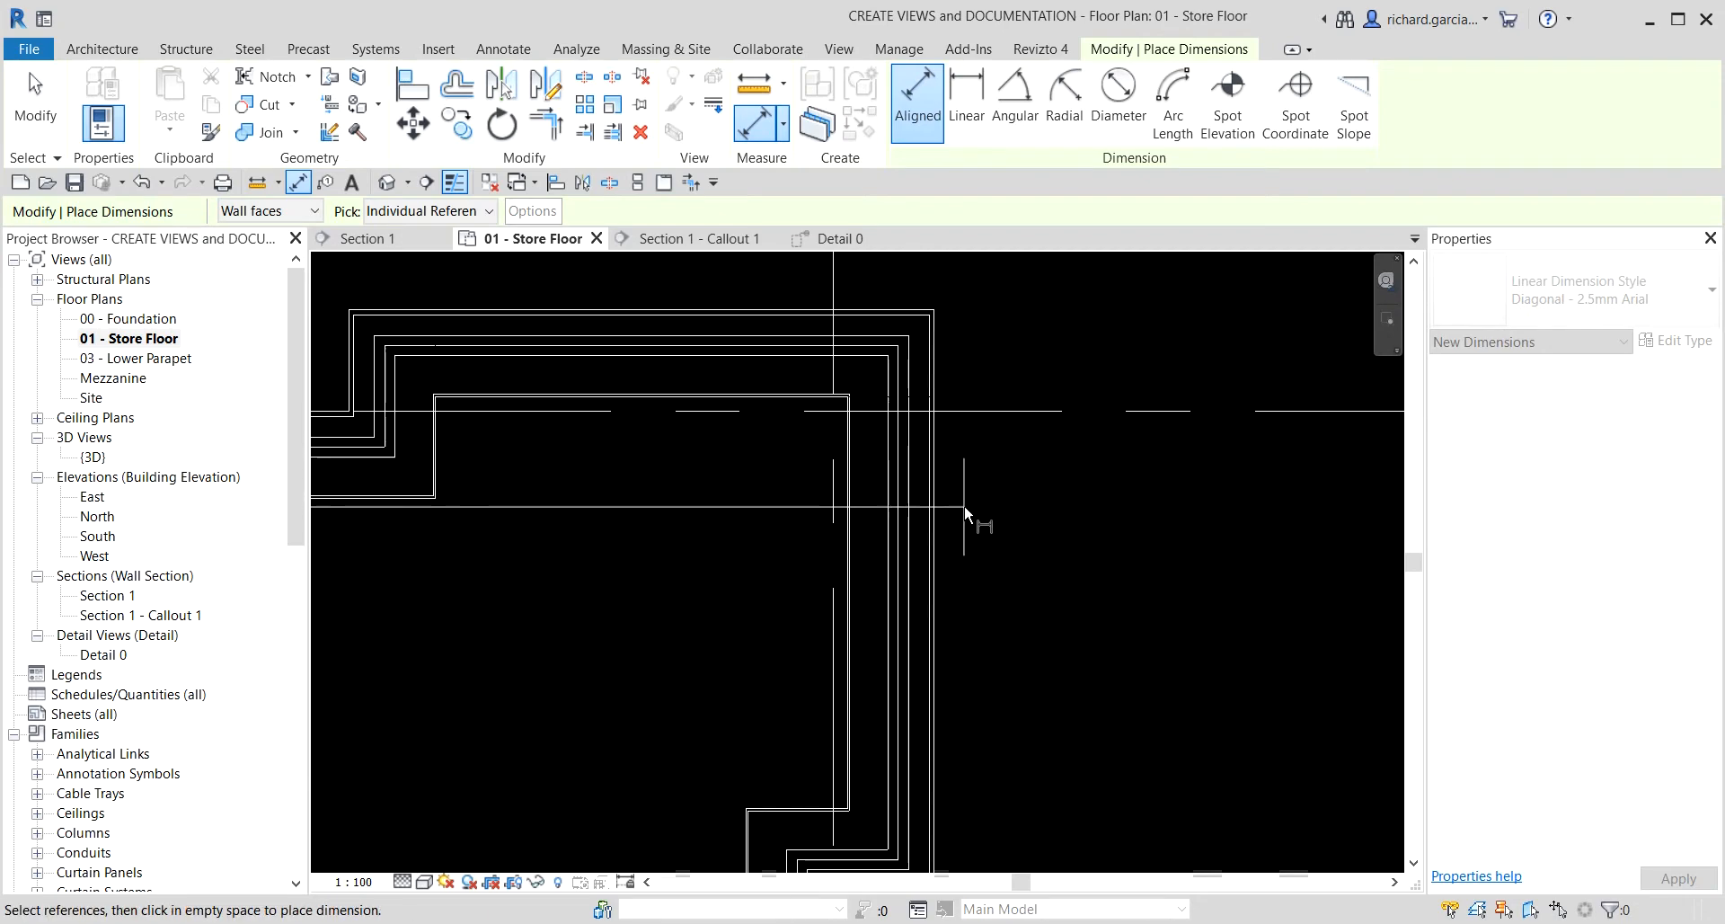
click(938, 551)
scroll(923, 532, down, 7)
middle_drag(814, 516, 1355, 550)
scroll(961, 500, down, 2)
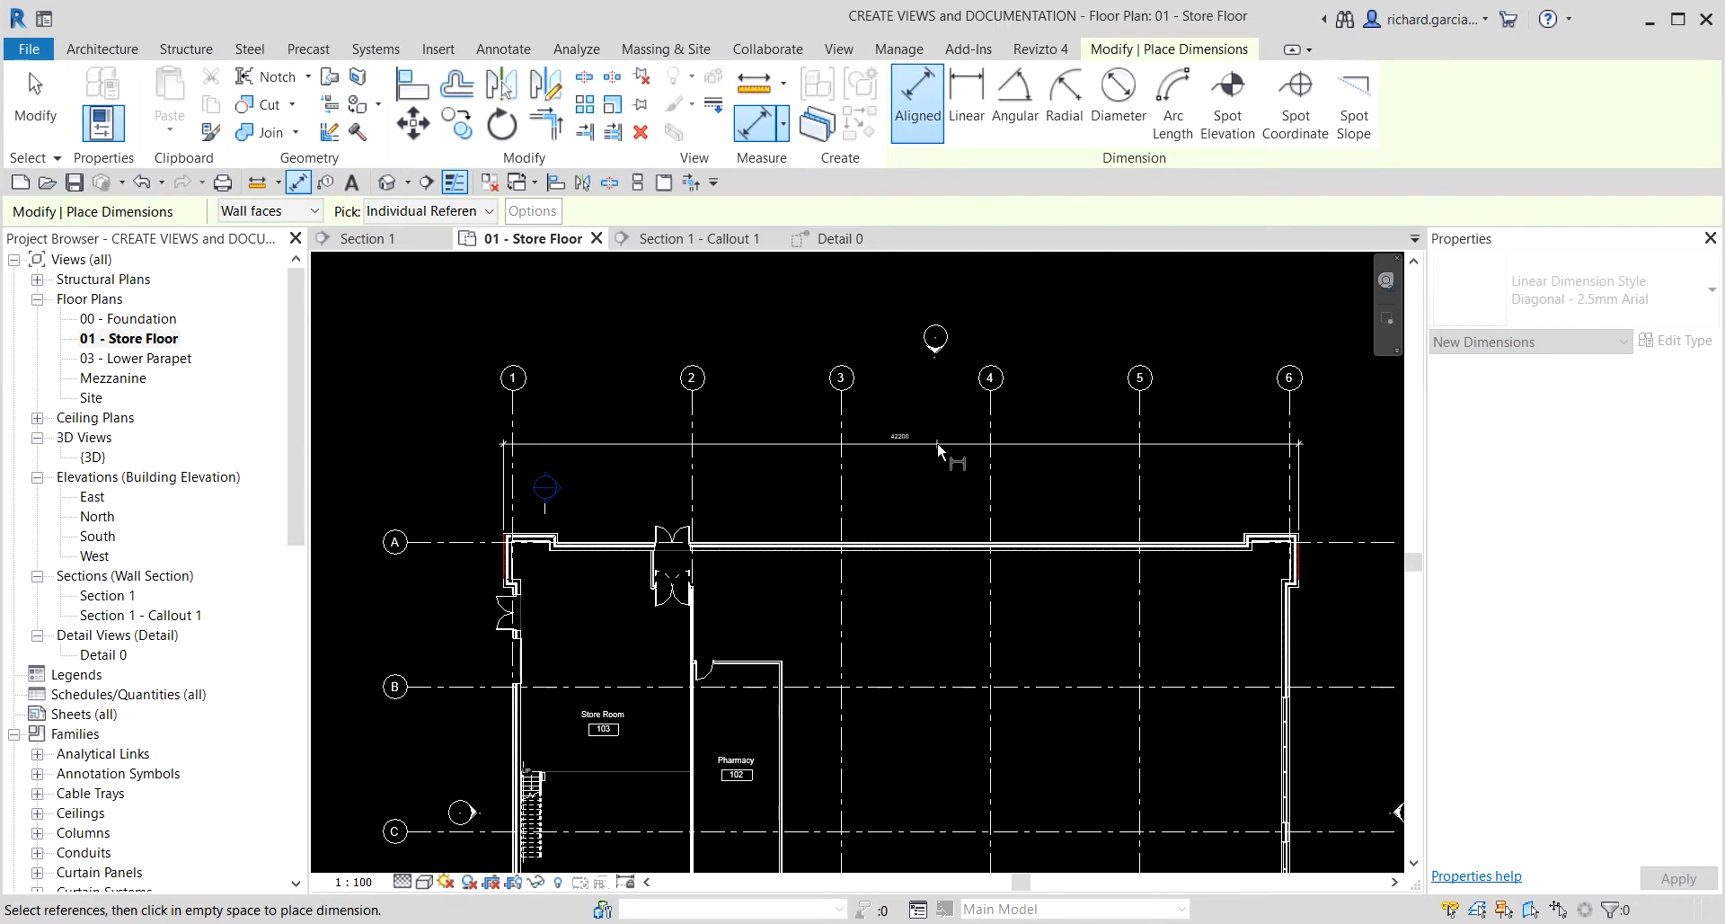
click(936, 440)
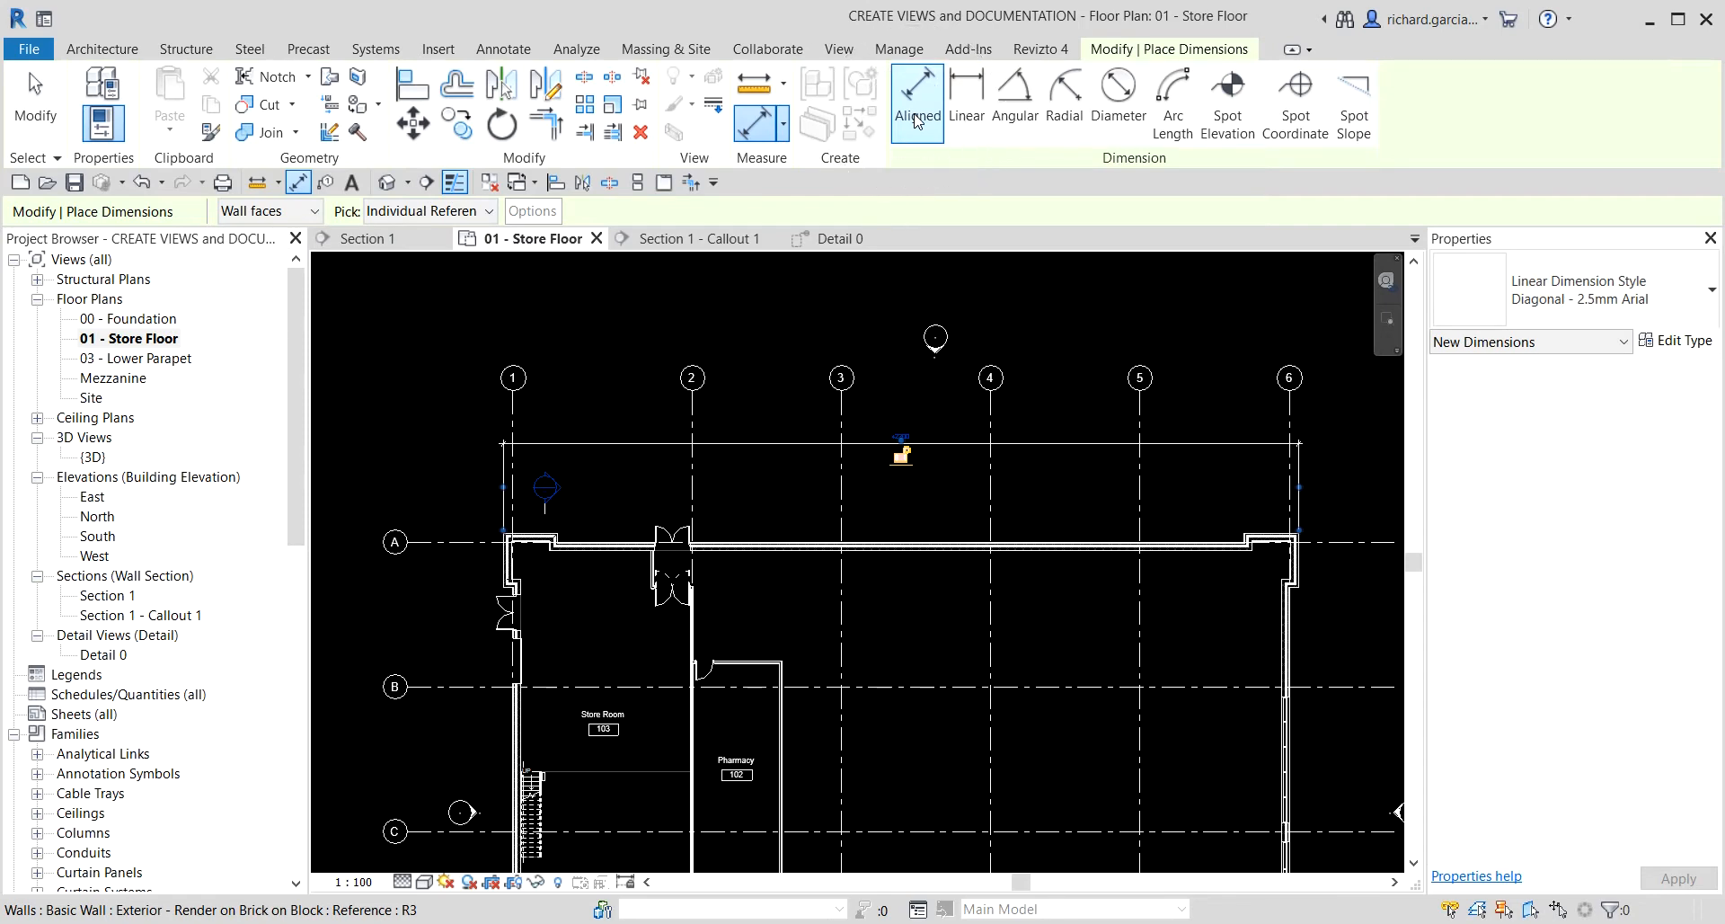
- Set the aligned dimension to pick entire walls, with intersecting grids as the only automatic reference
click(420, 216)
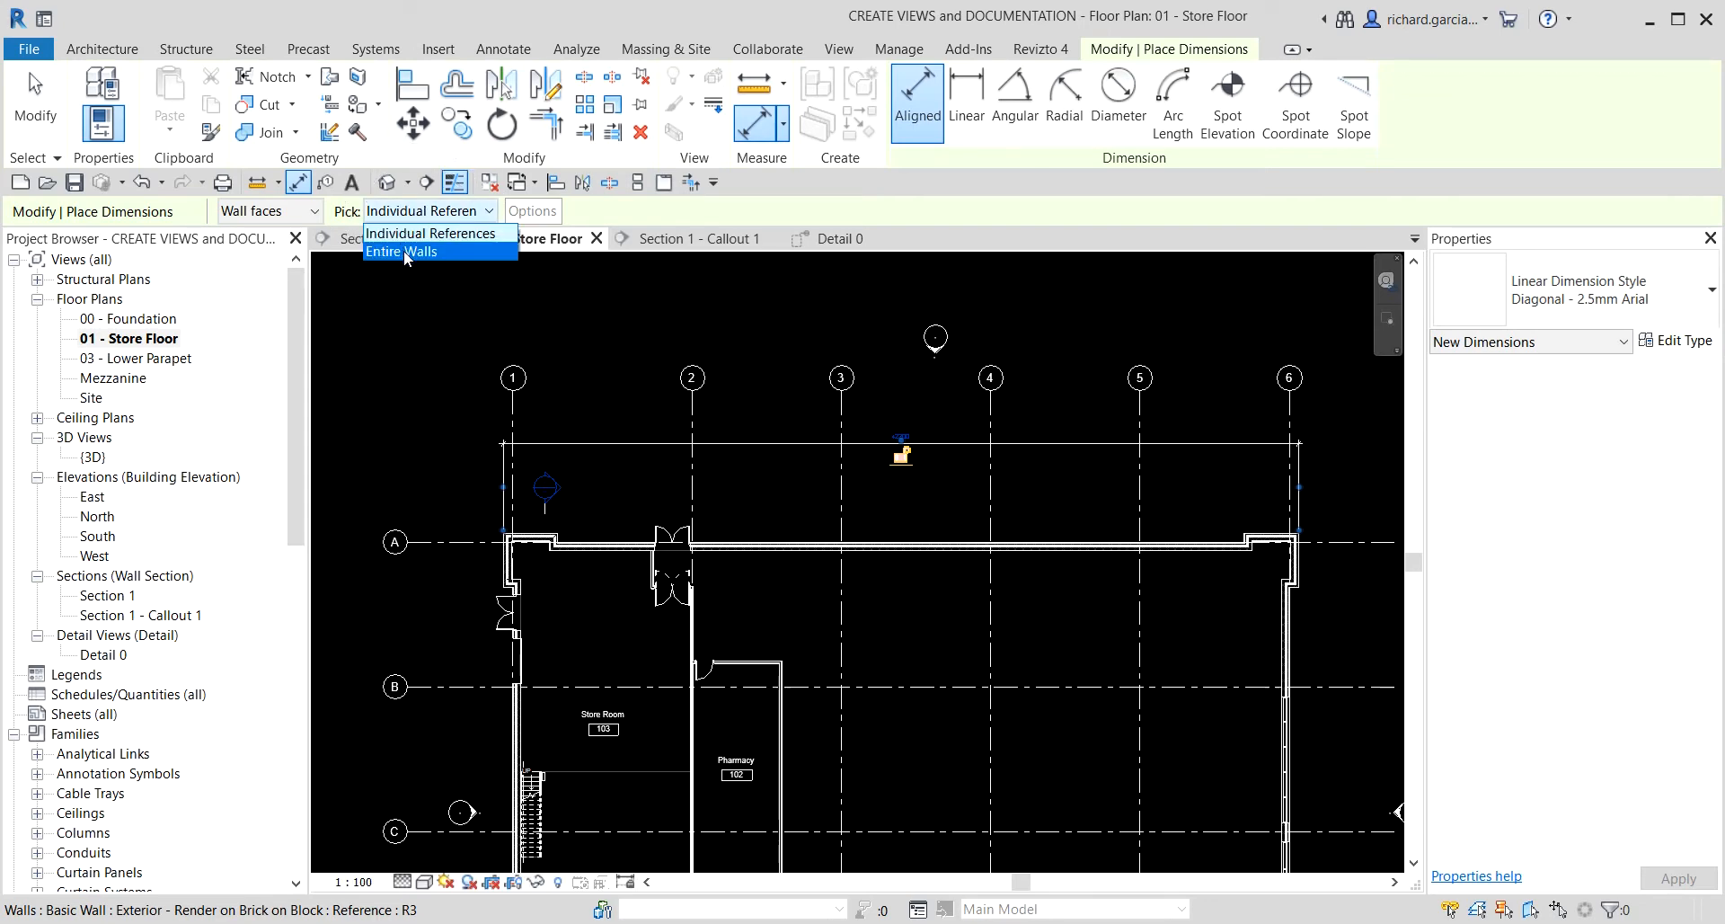
key(ctrl)
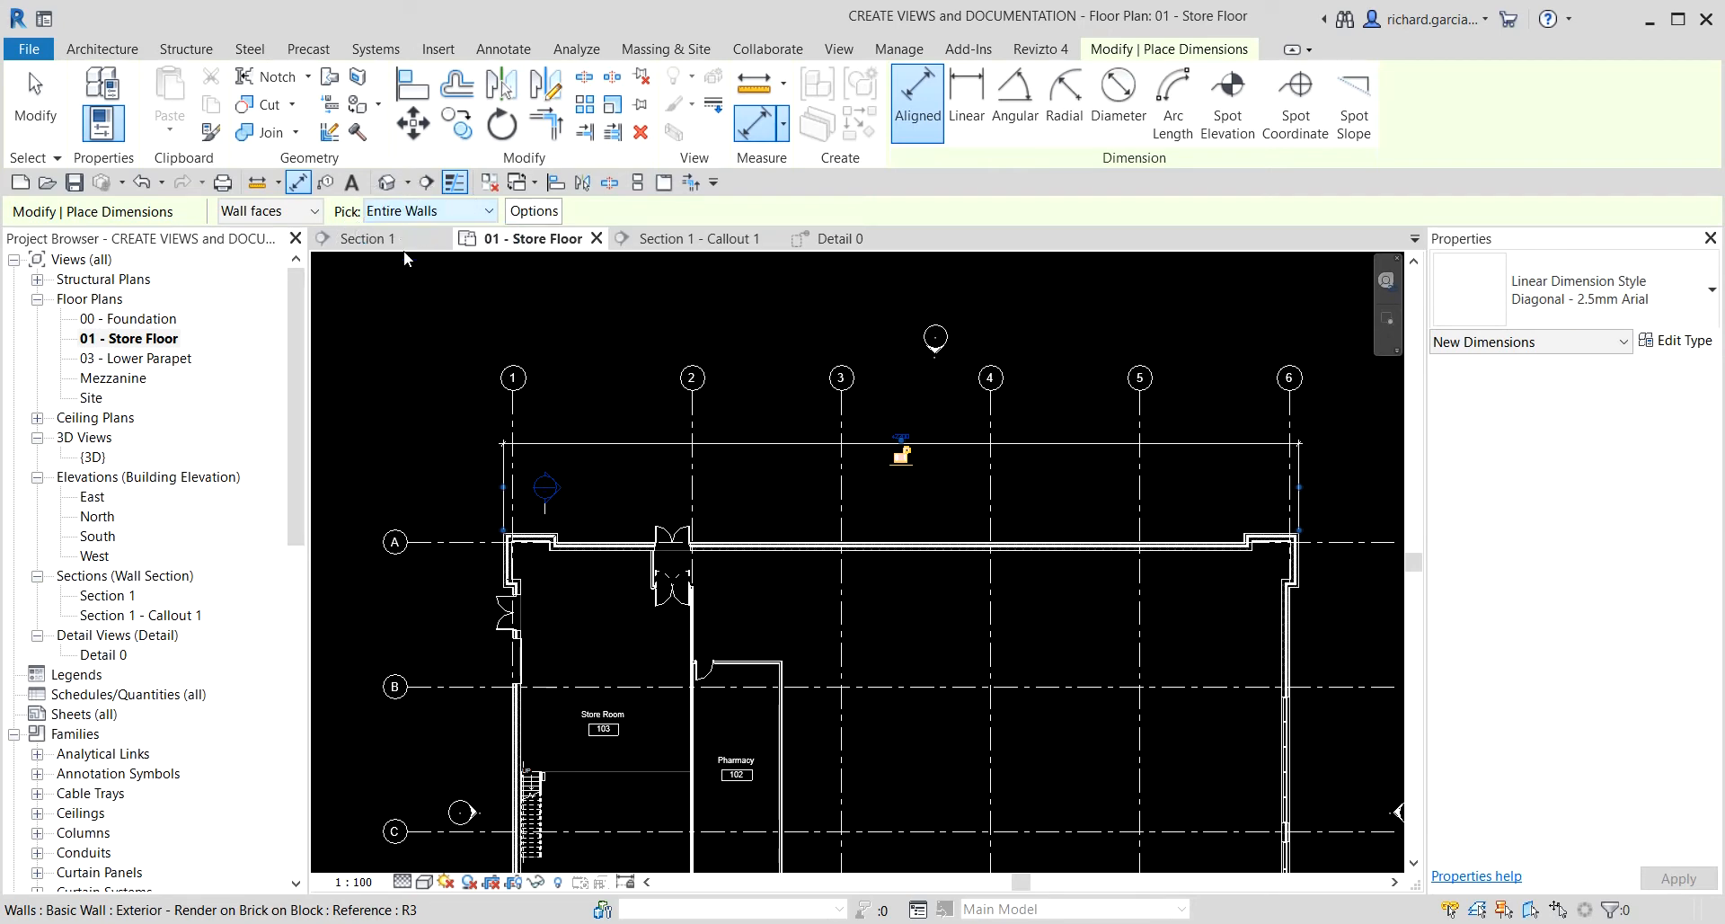
click(405, 253)
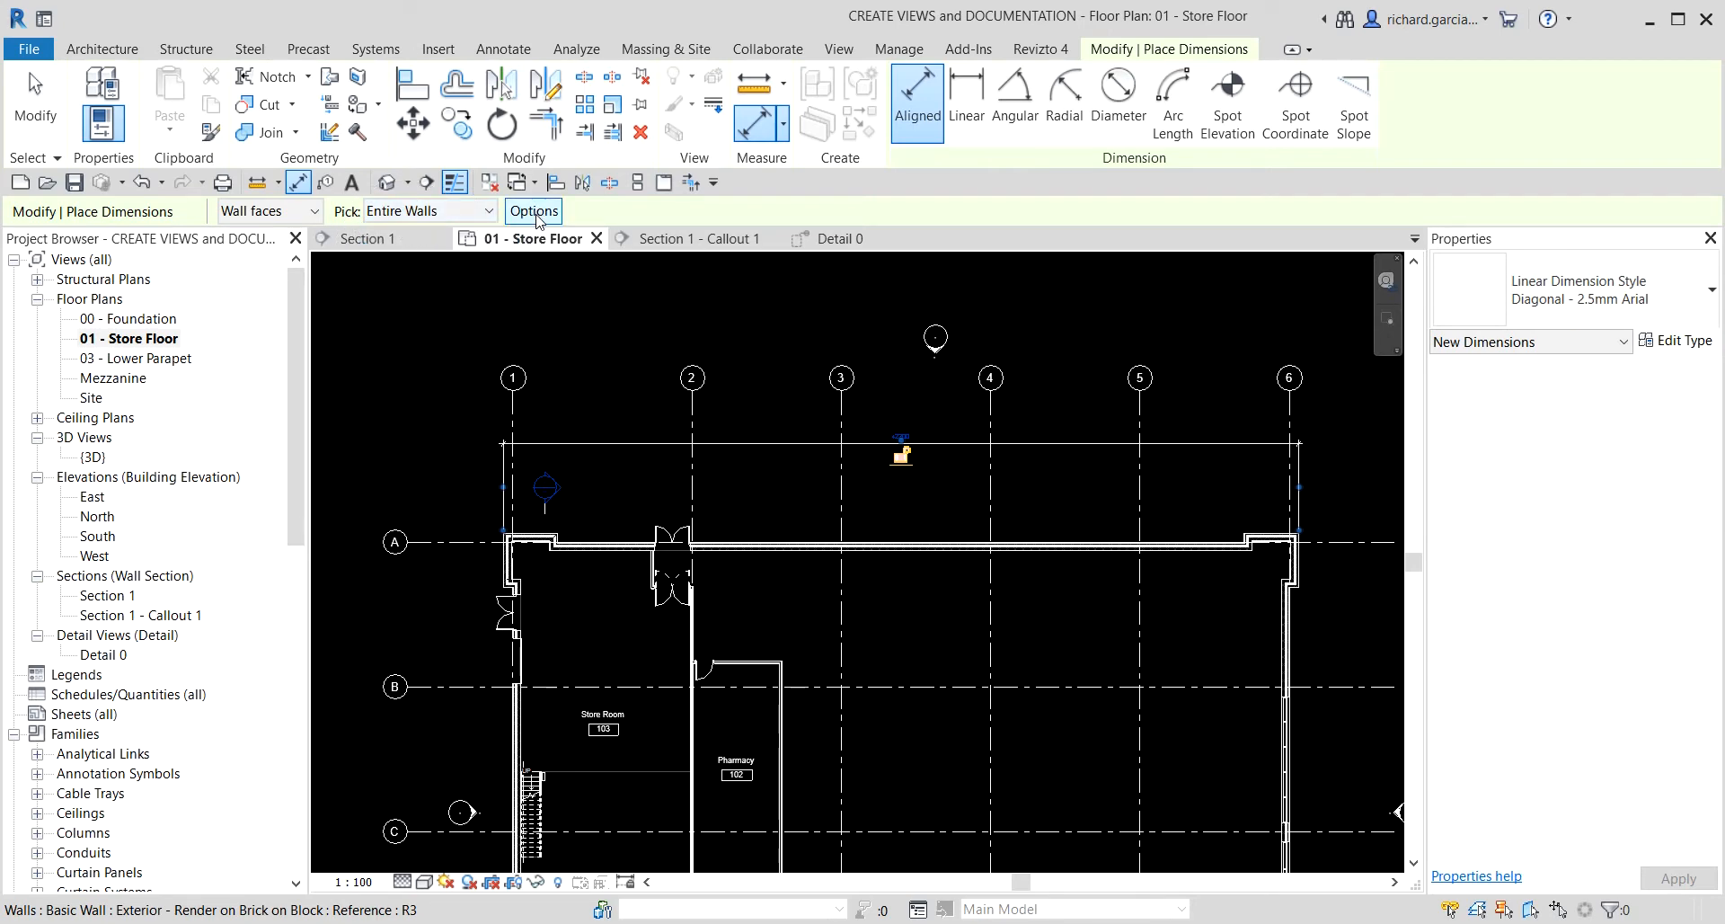
key(ctrl)
click(536, 217)
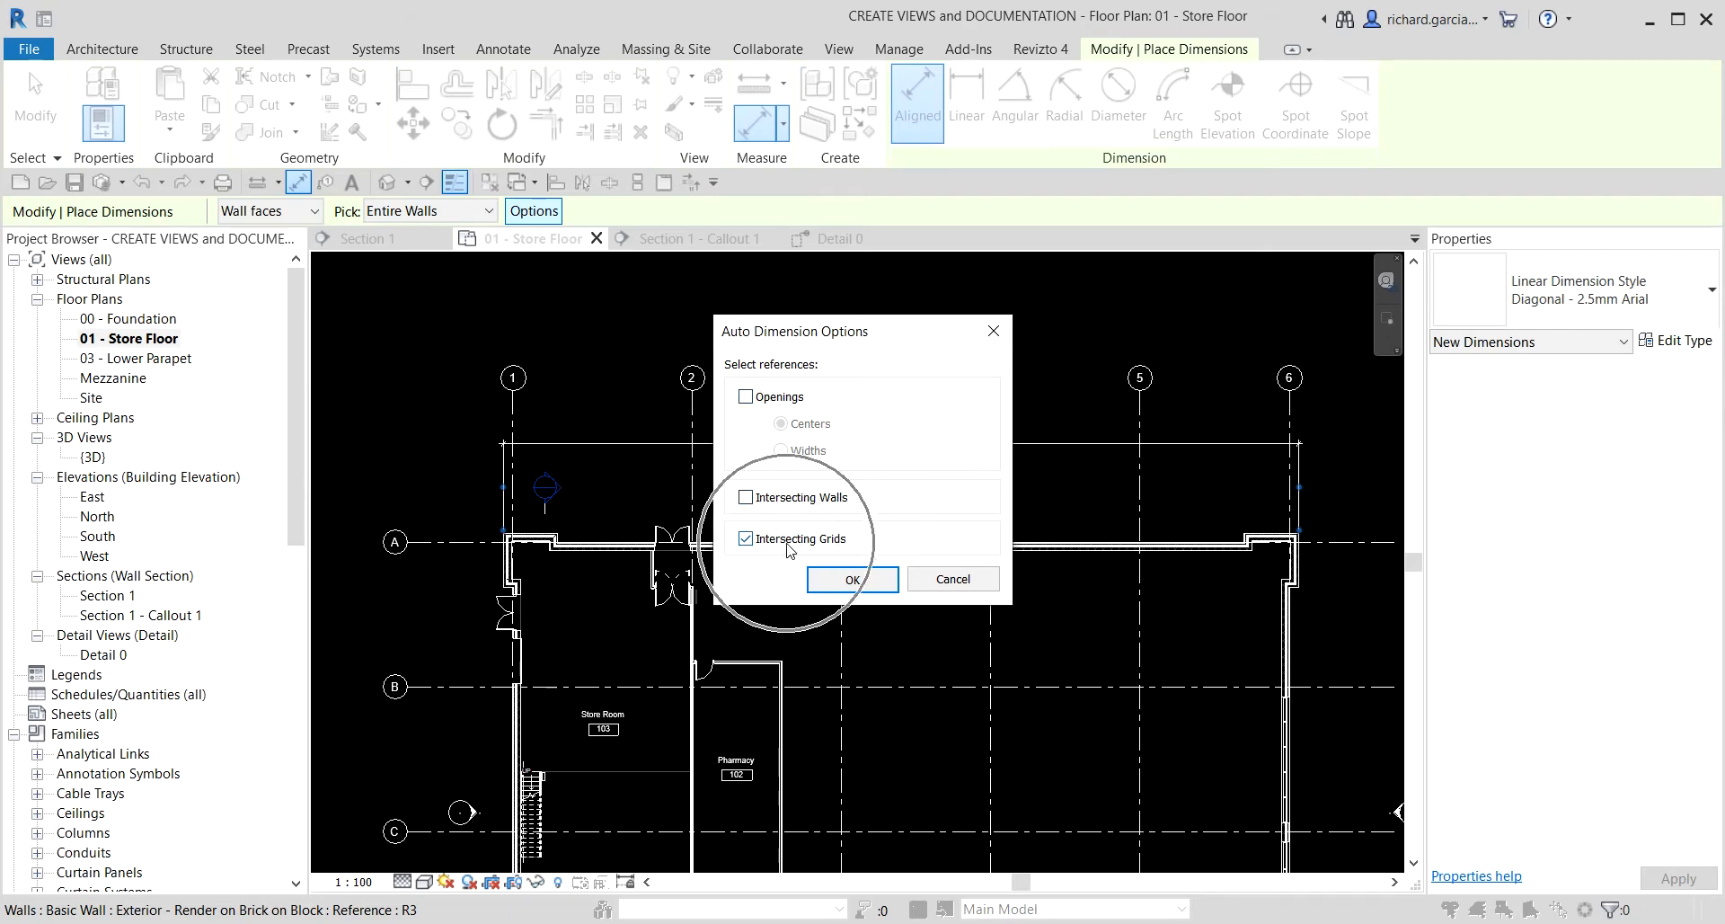
click(836, 584)
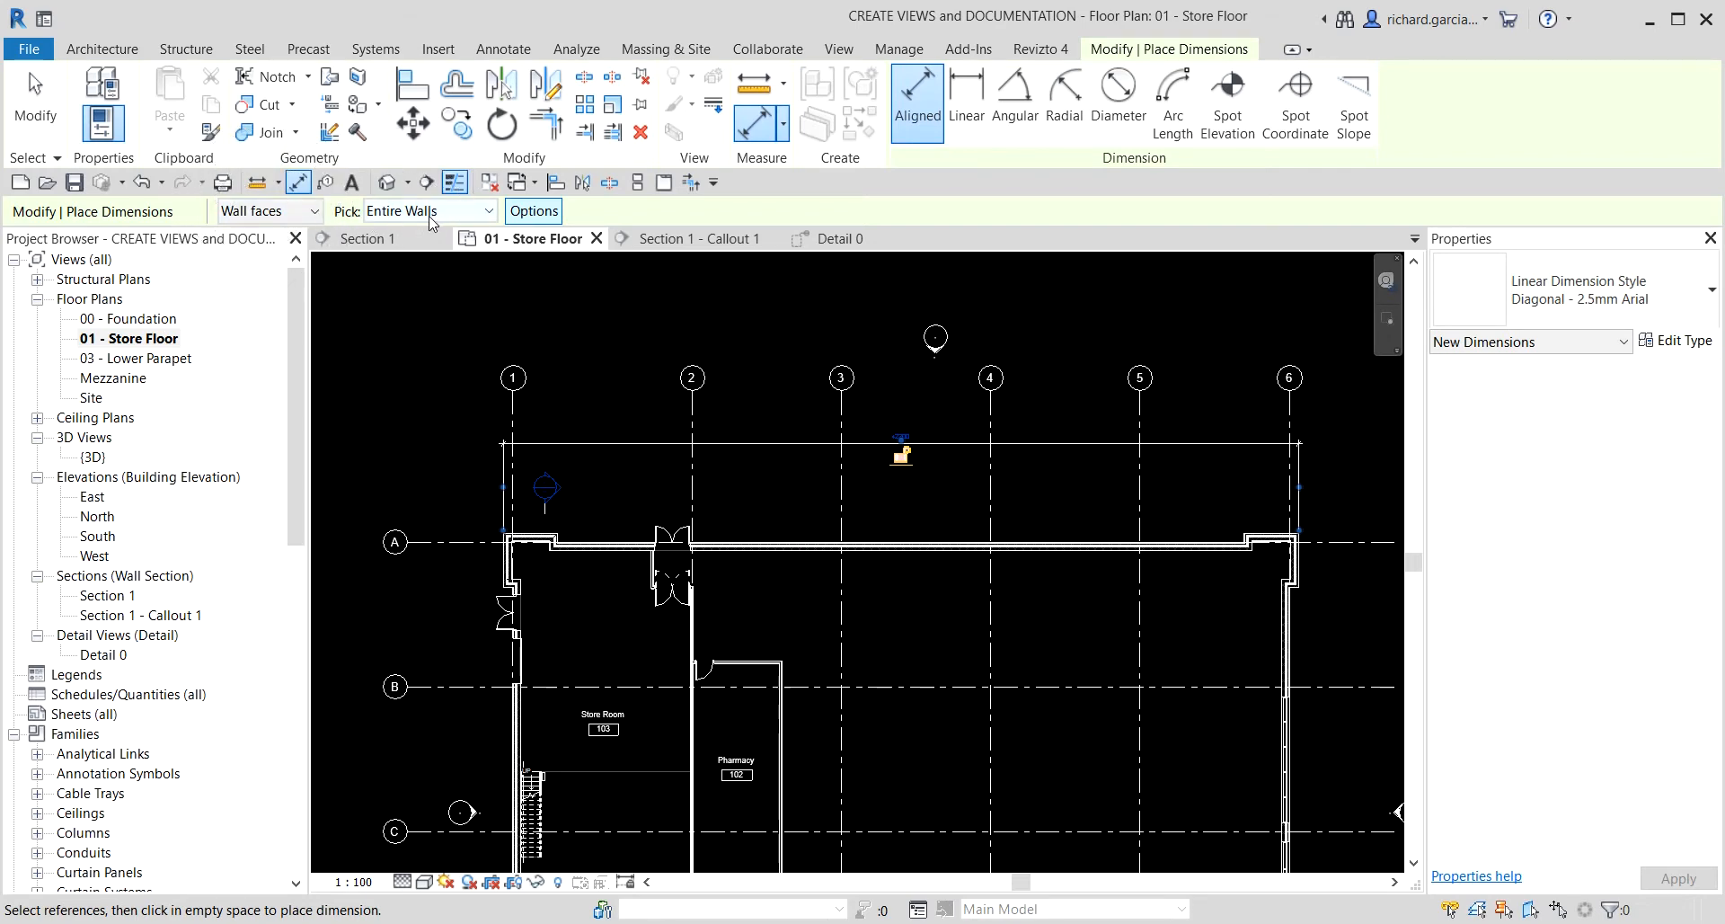
click(534, 212)
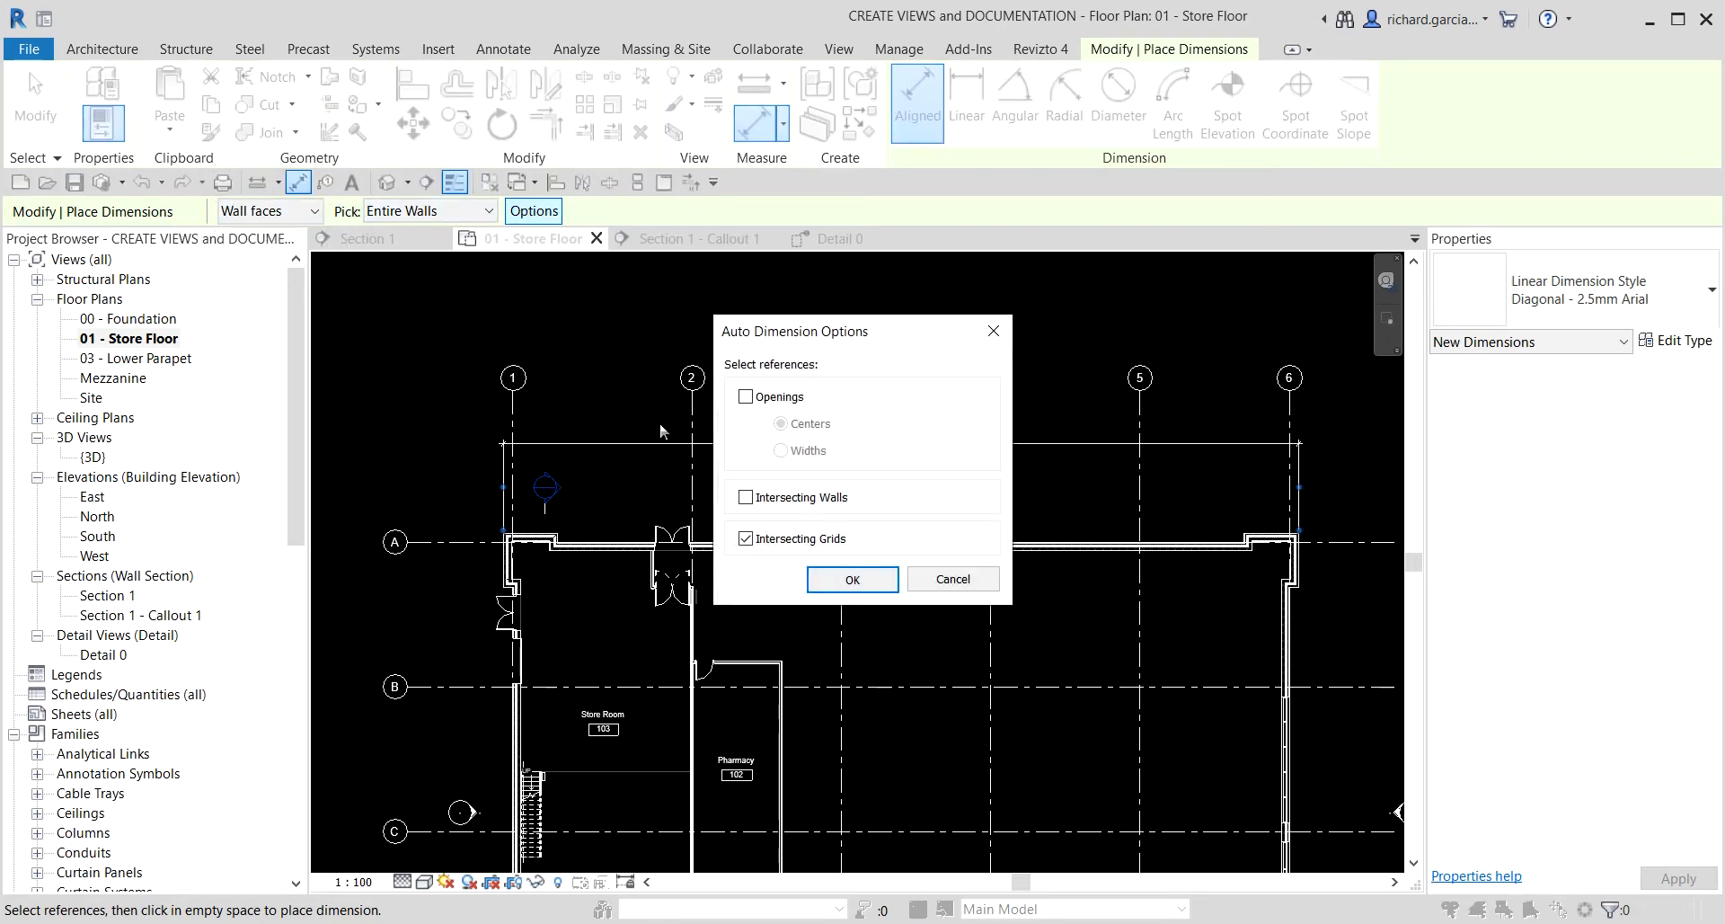
click(852, 580)
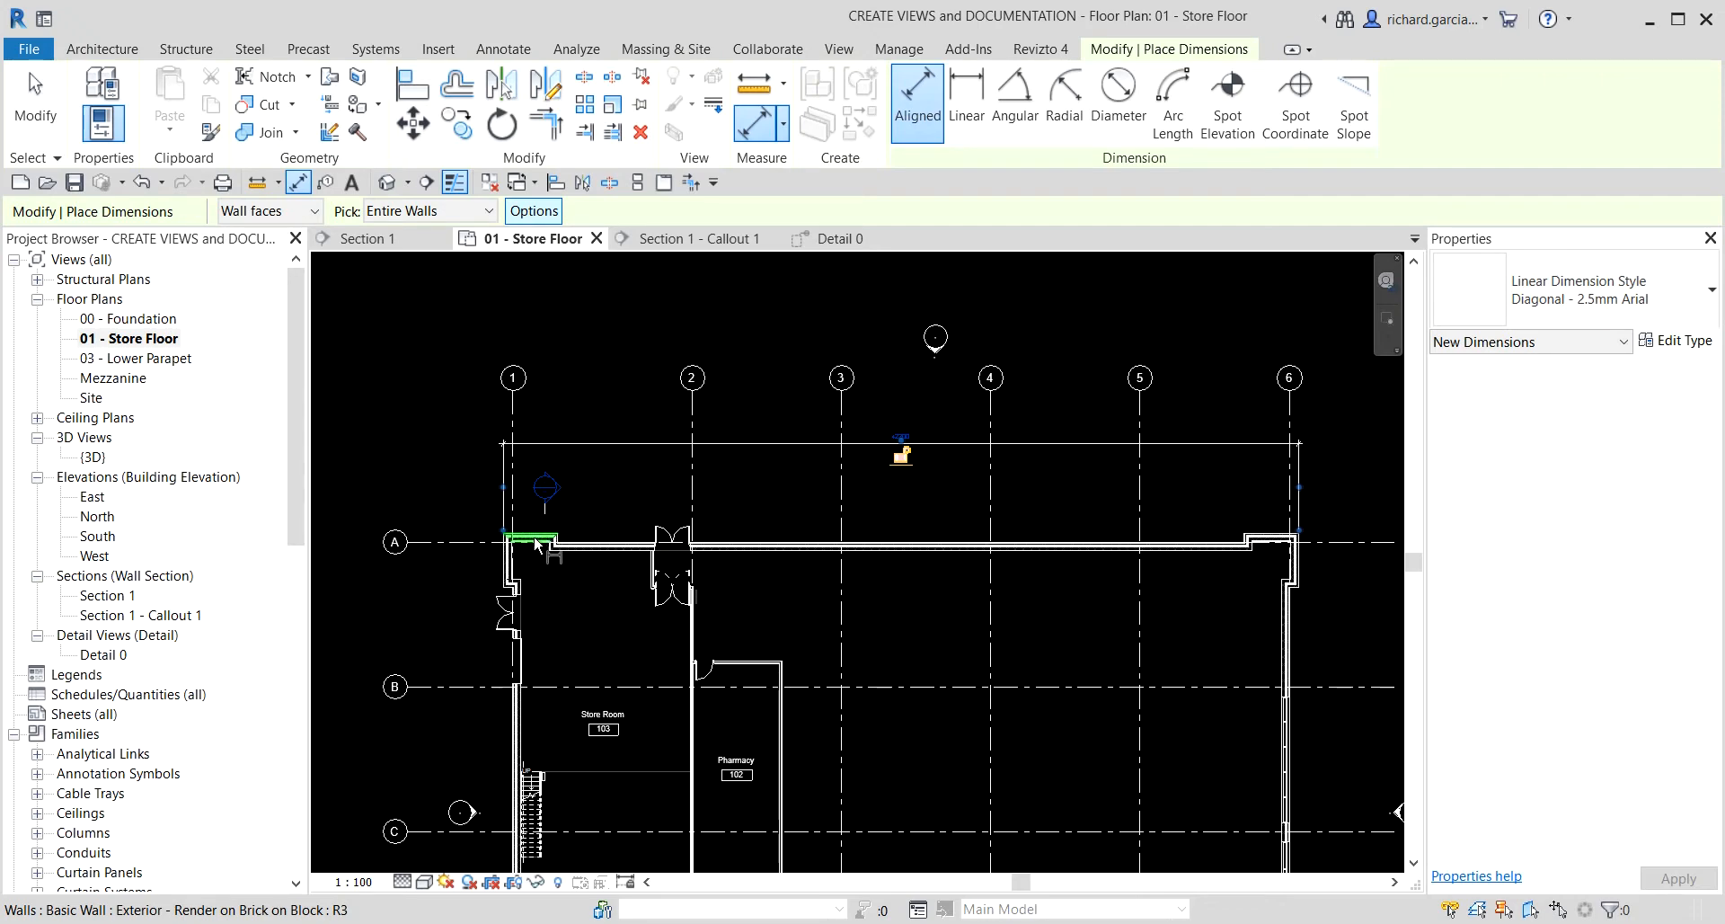
- Start a dimension string with the projecting northwest corner wall and the long north wall as references
scroll(544, 537, up, 3)
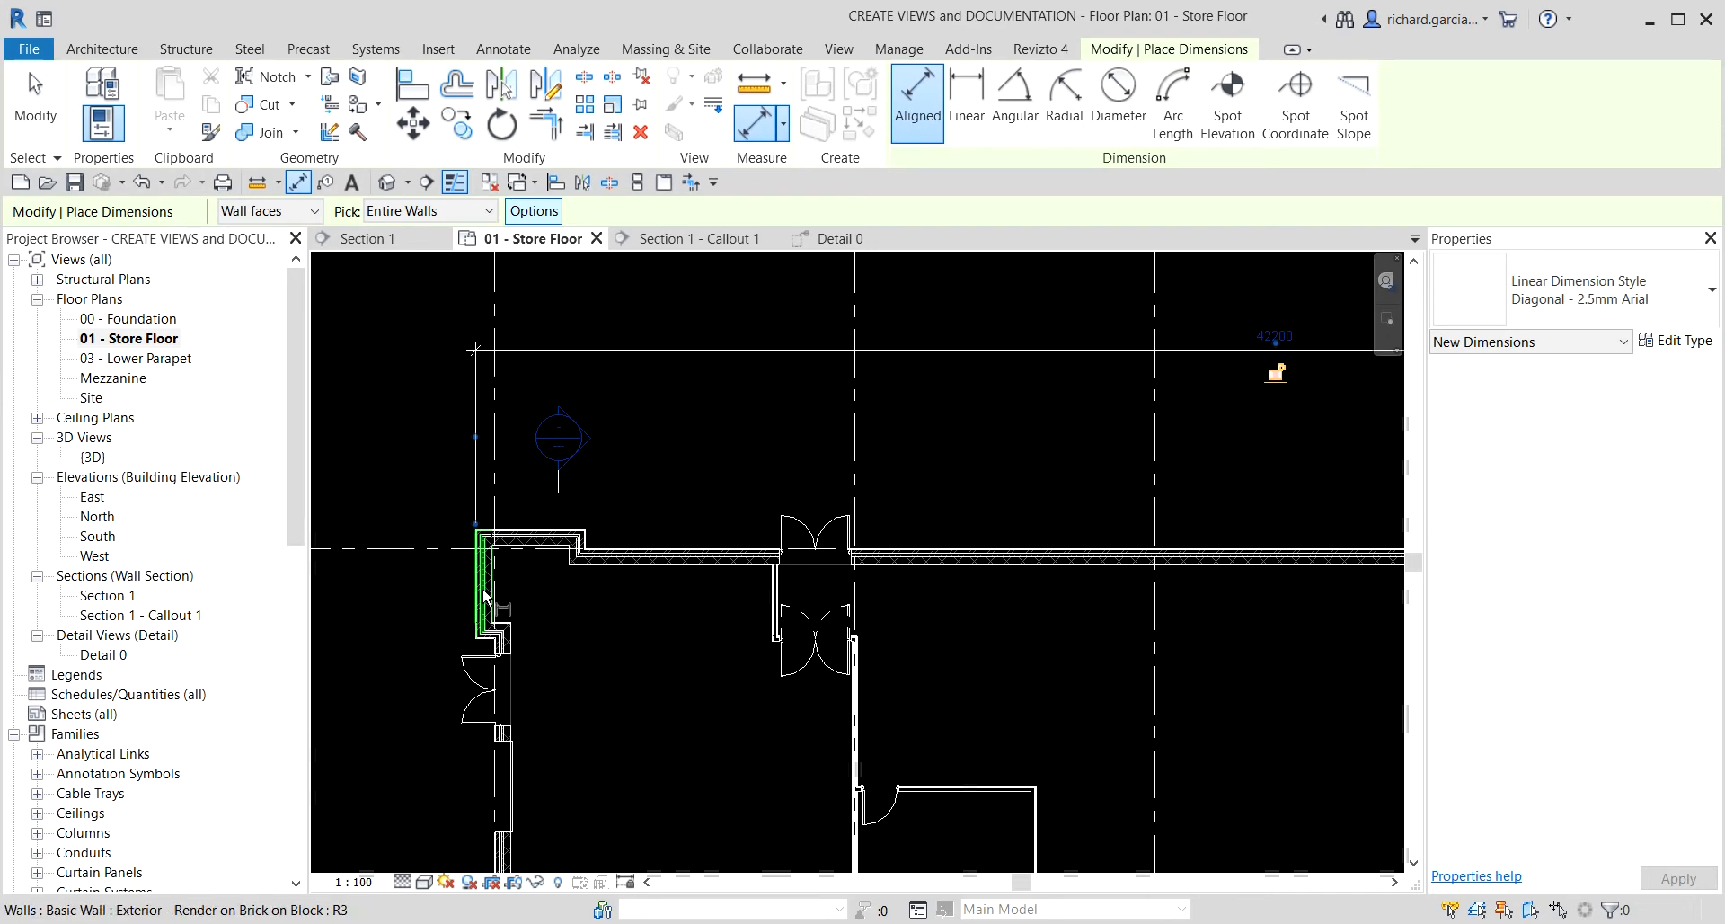
key(ctrl)
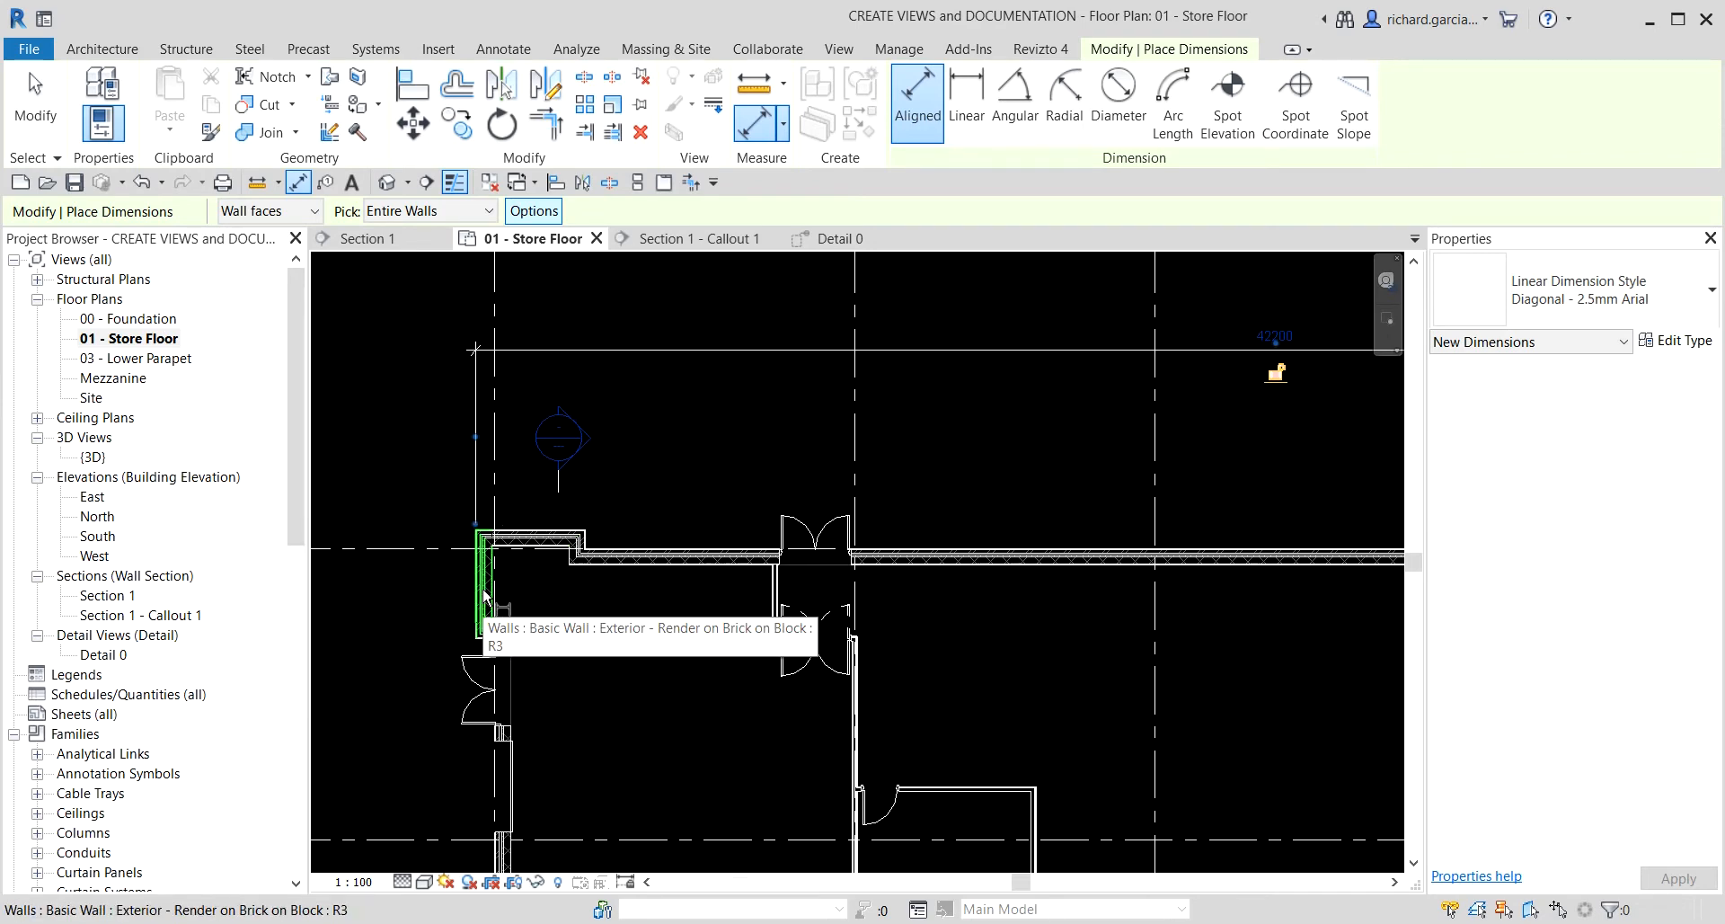
scroll(484, 595, up, 1)
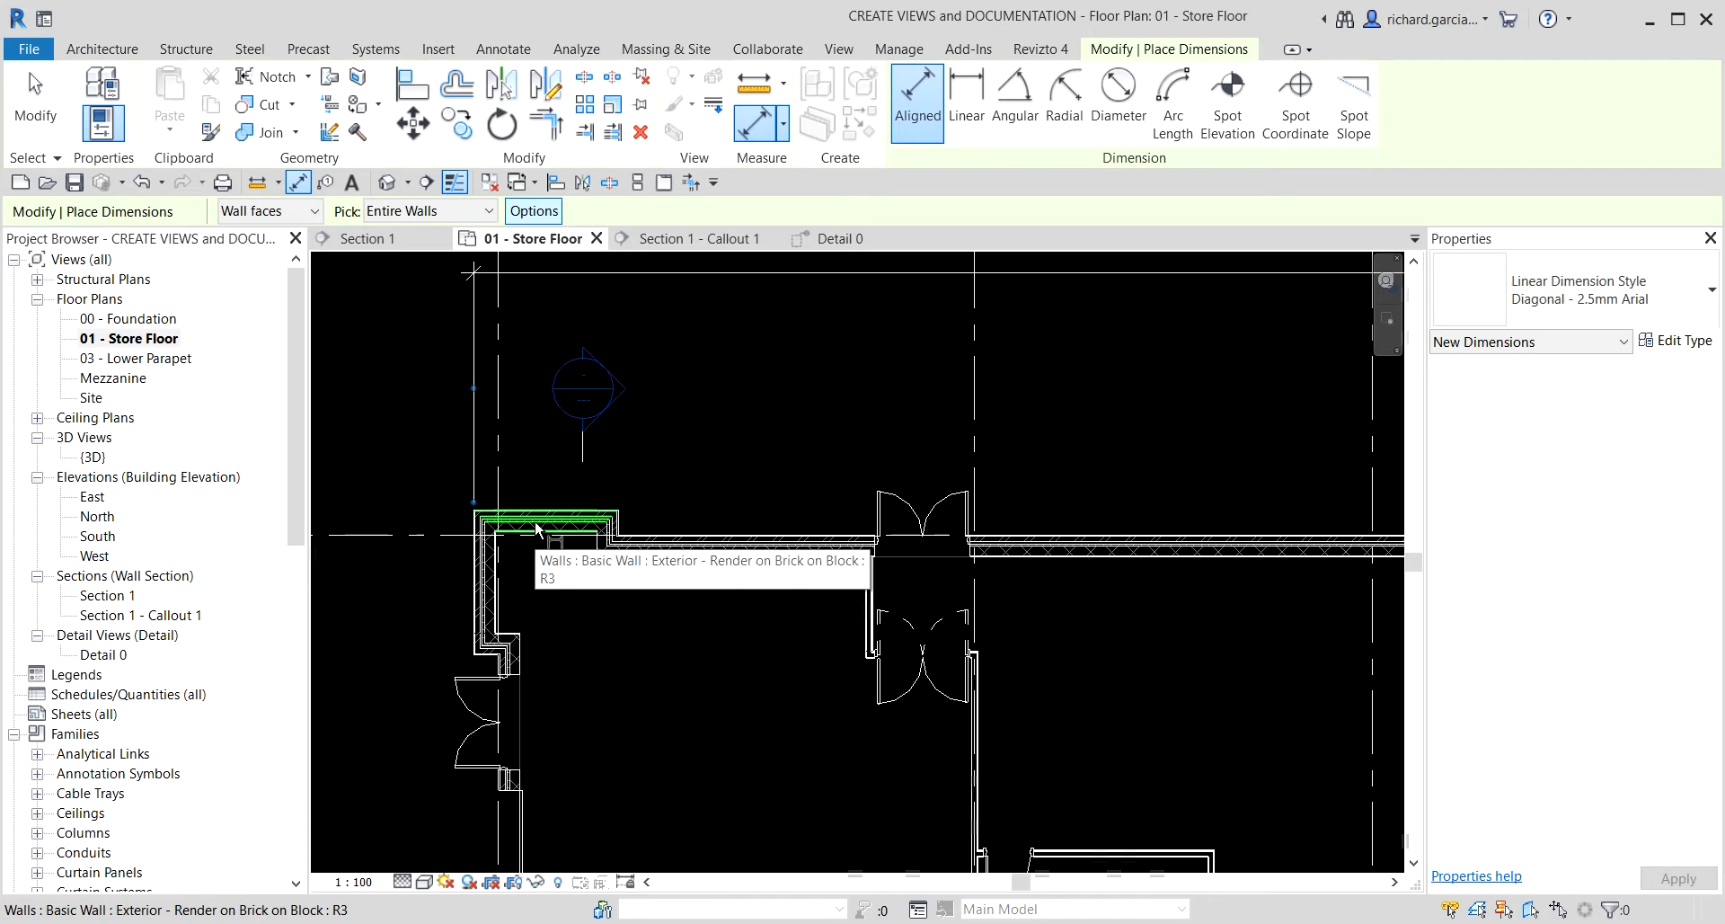
click(535, 528)
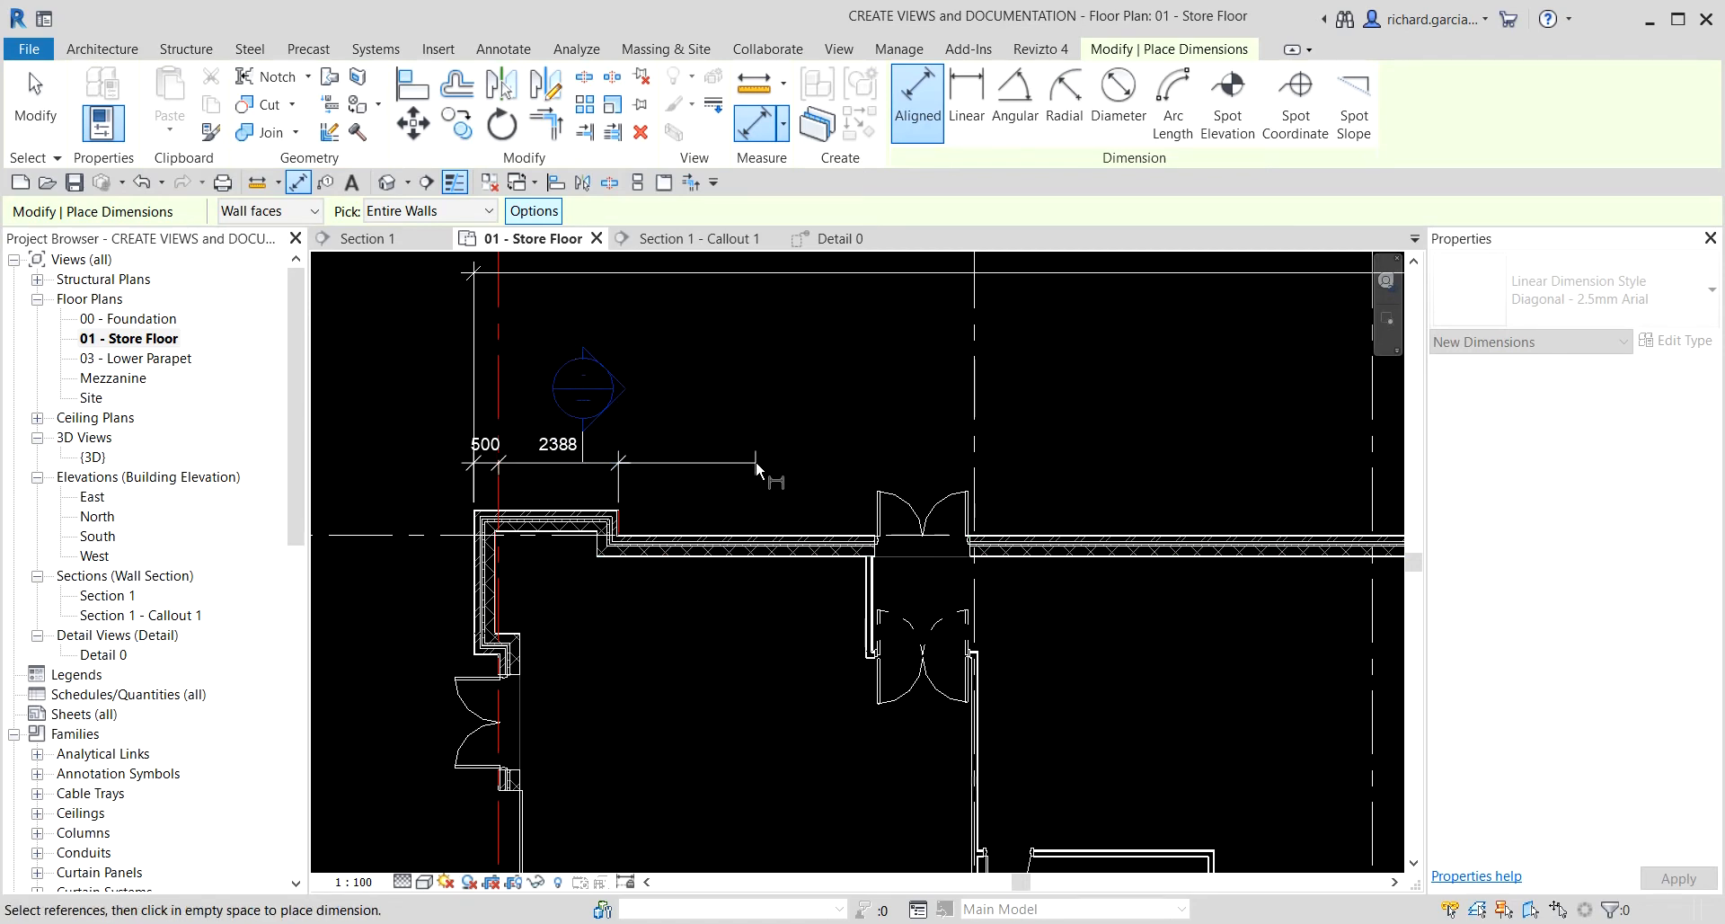
key(Escape)
scroll(754, 543, down, 5)
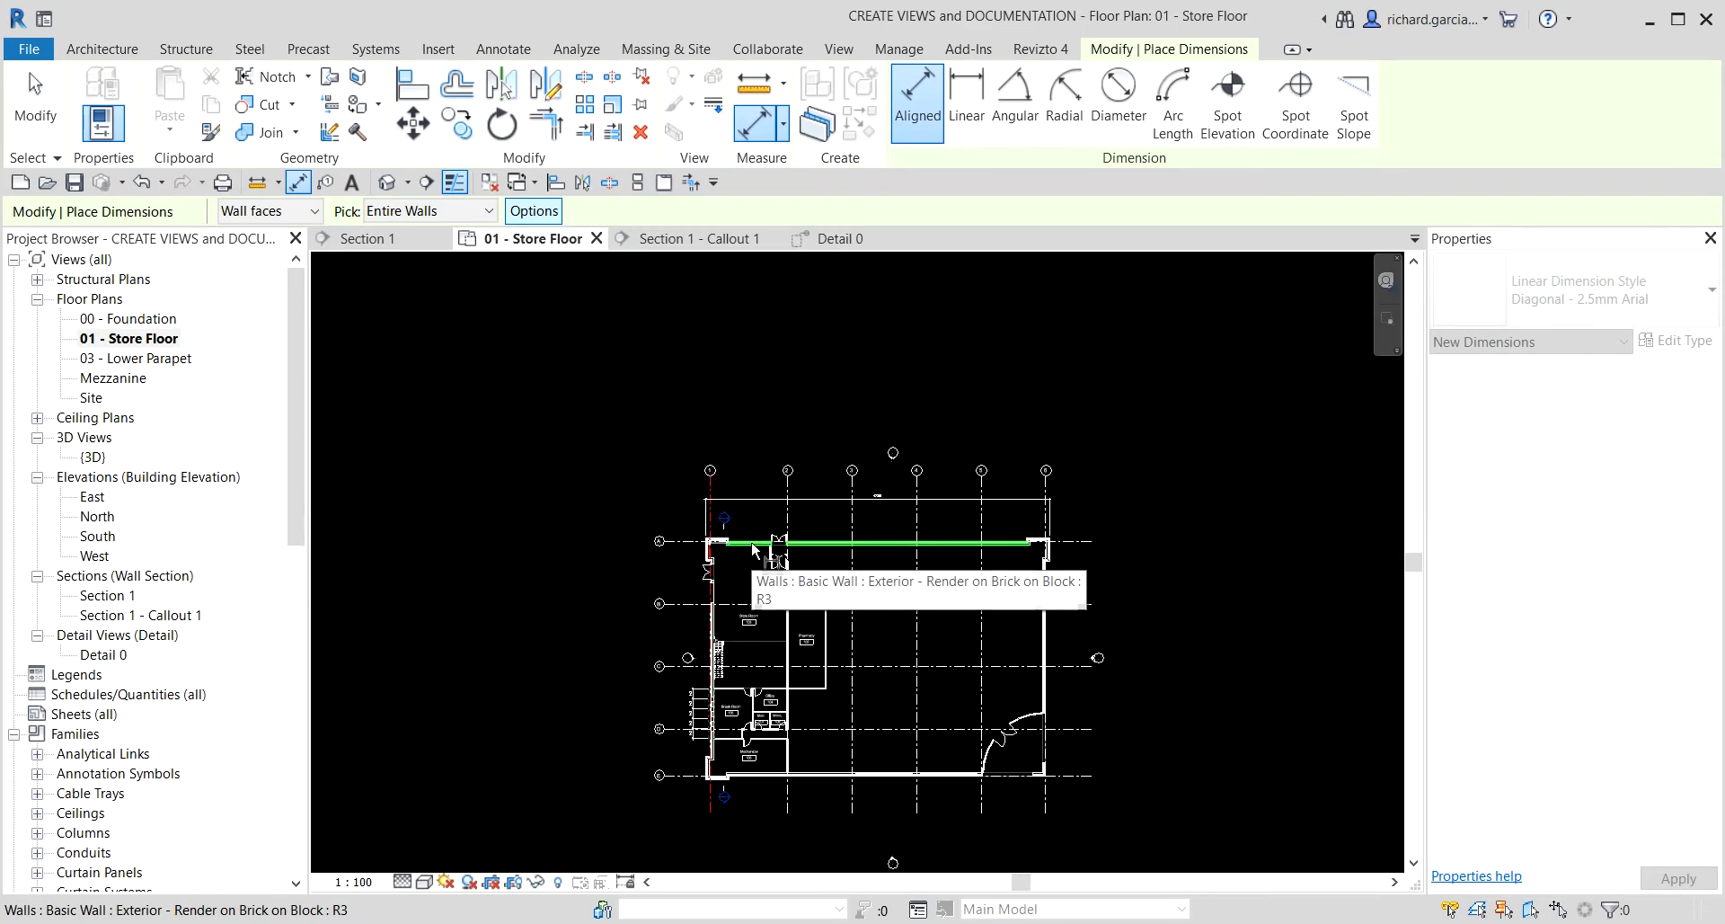
scroll(754, 543, up, 3)
click(771, 542)
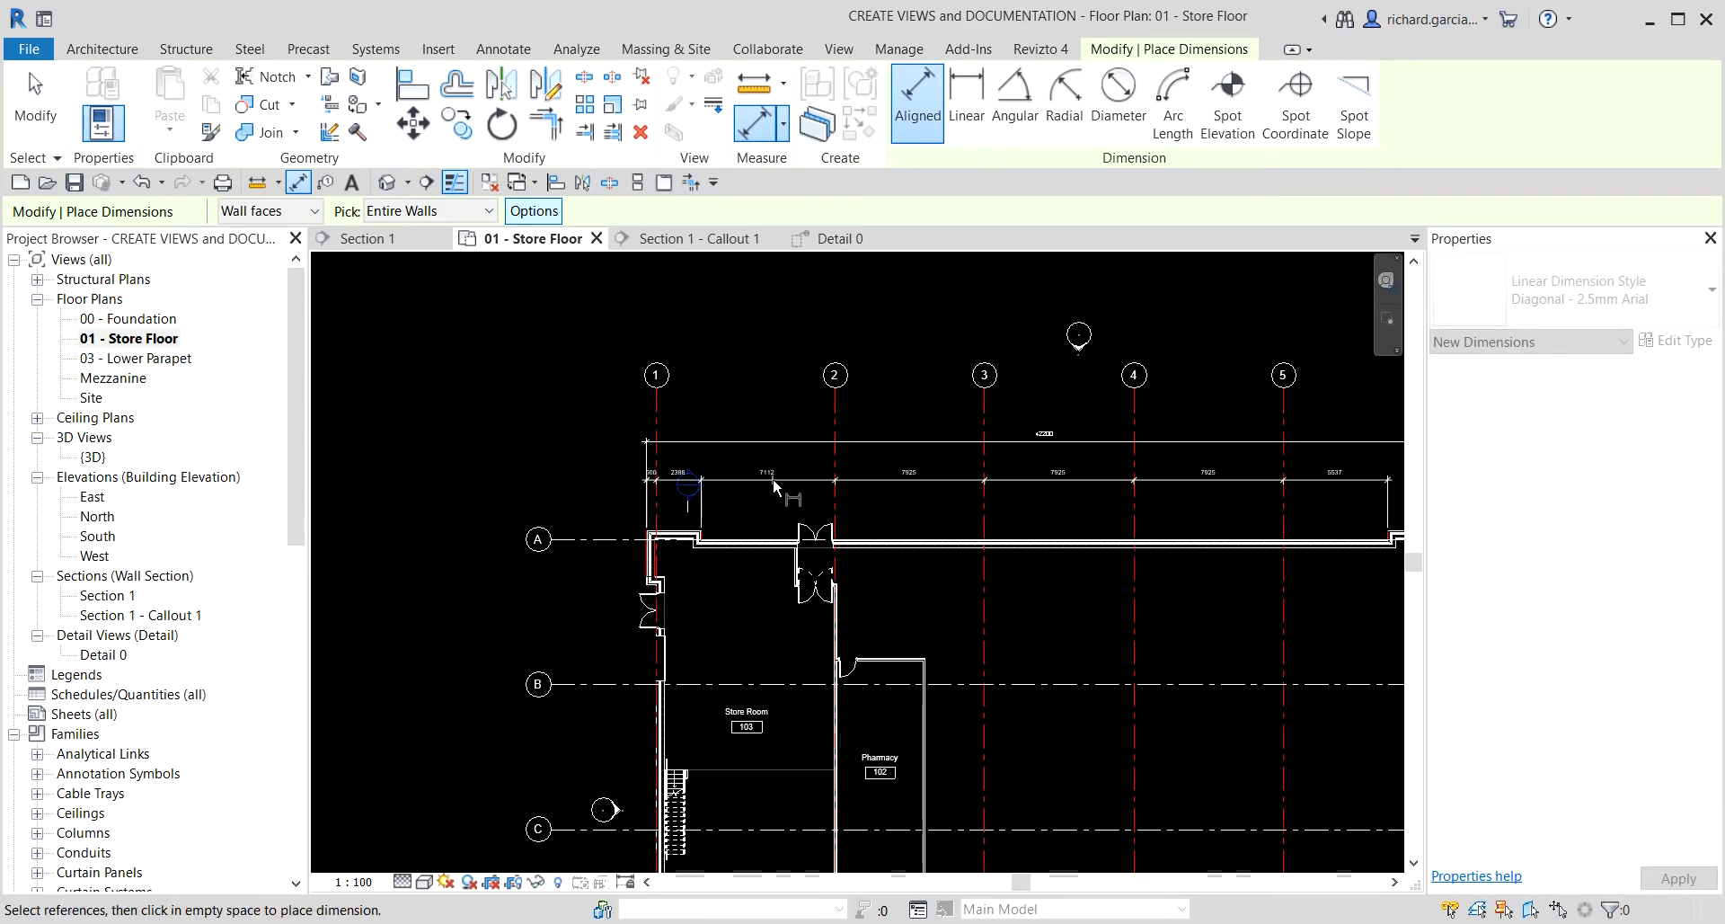
- Add the projecting northeast corner wall to the dimension string and place it just below the overall dimension
middle_drag(1069, 516, 552, 478)
scroll(805, 447, up, 6)
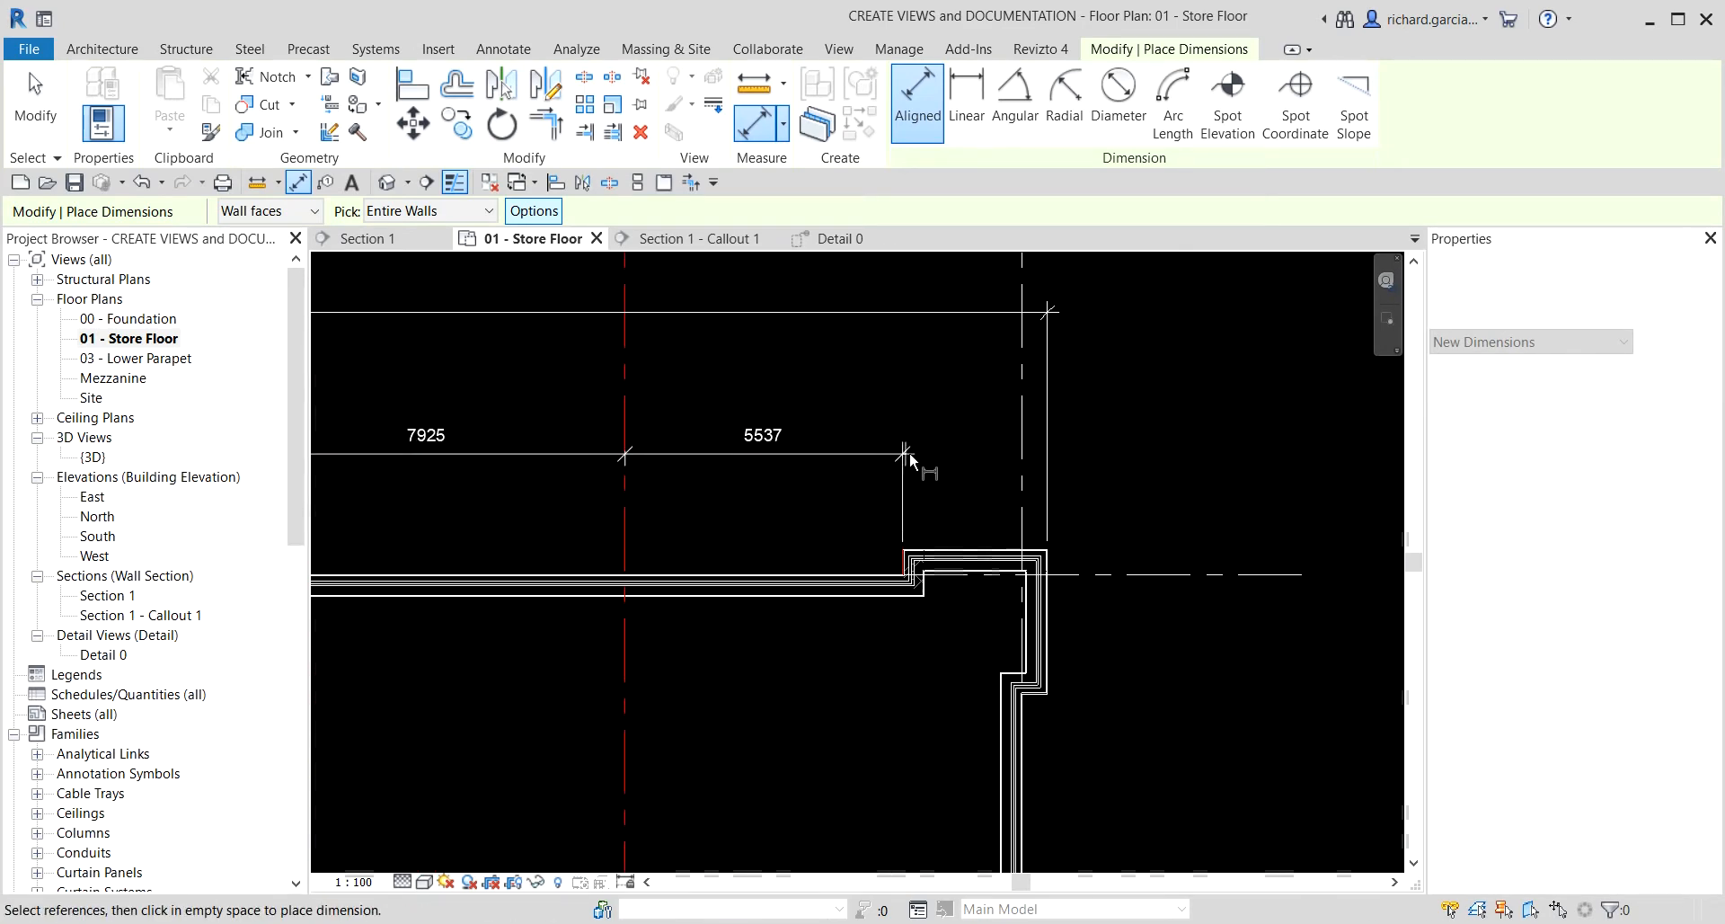
click(975, 559)
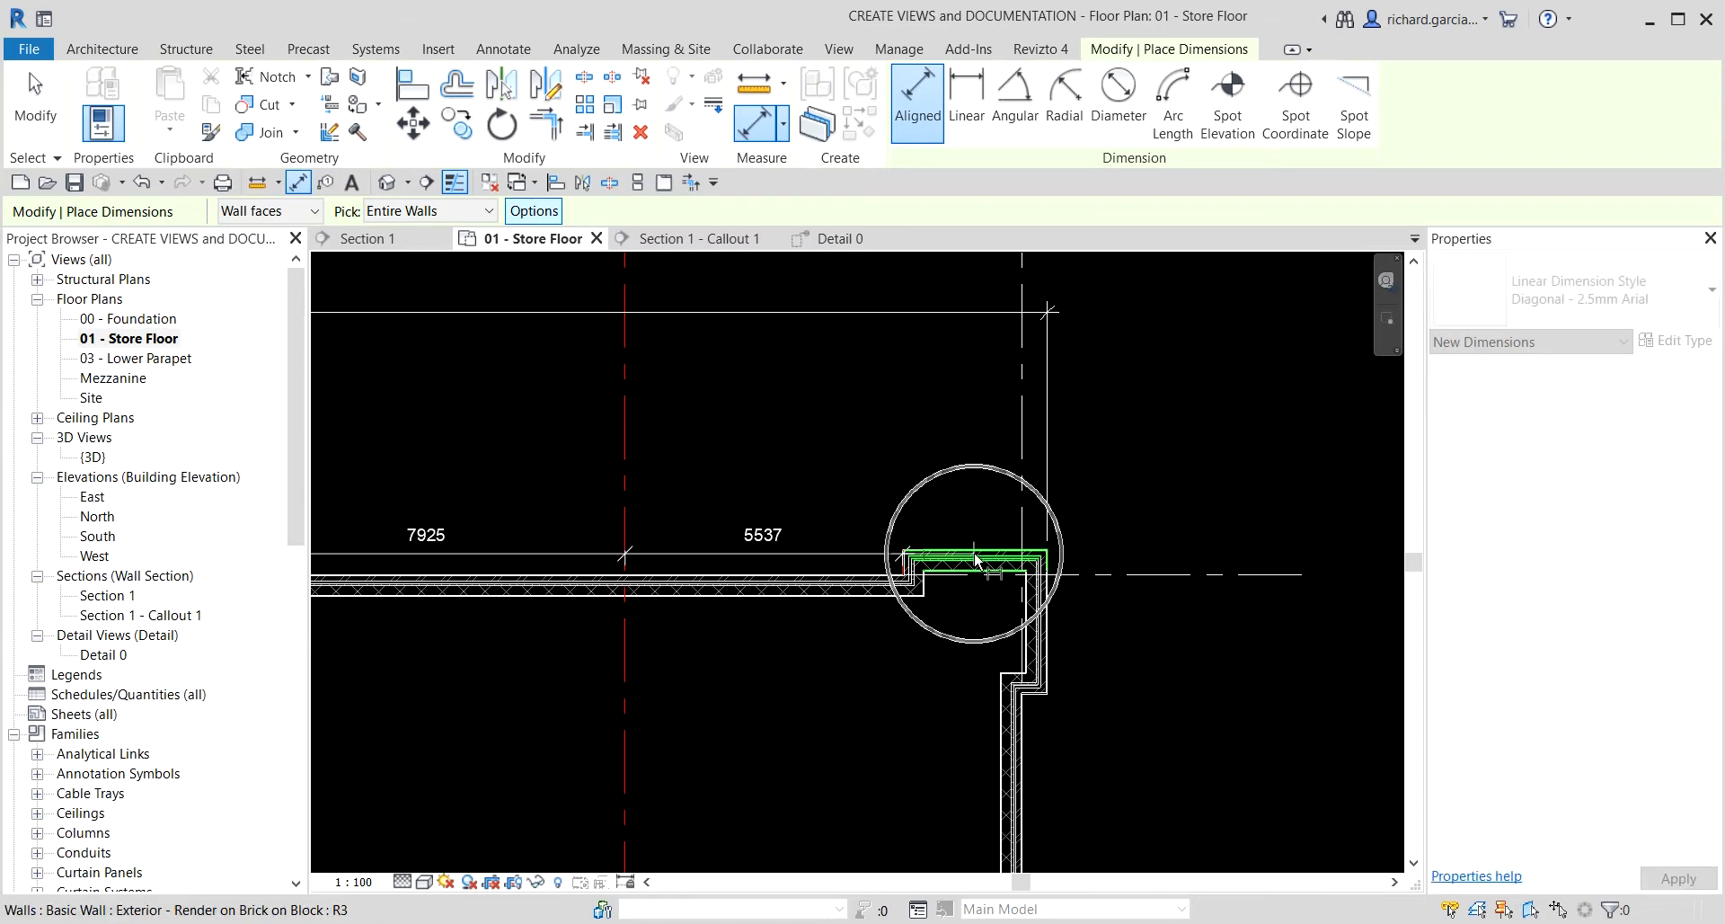
scroll(940, 465, up, 1)
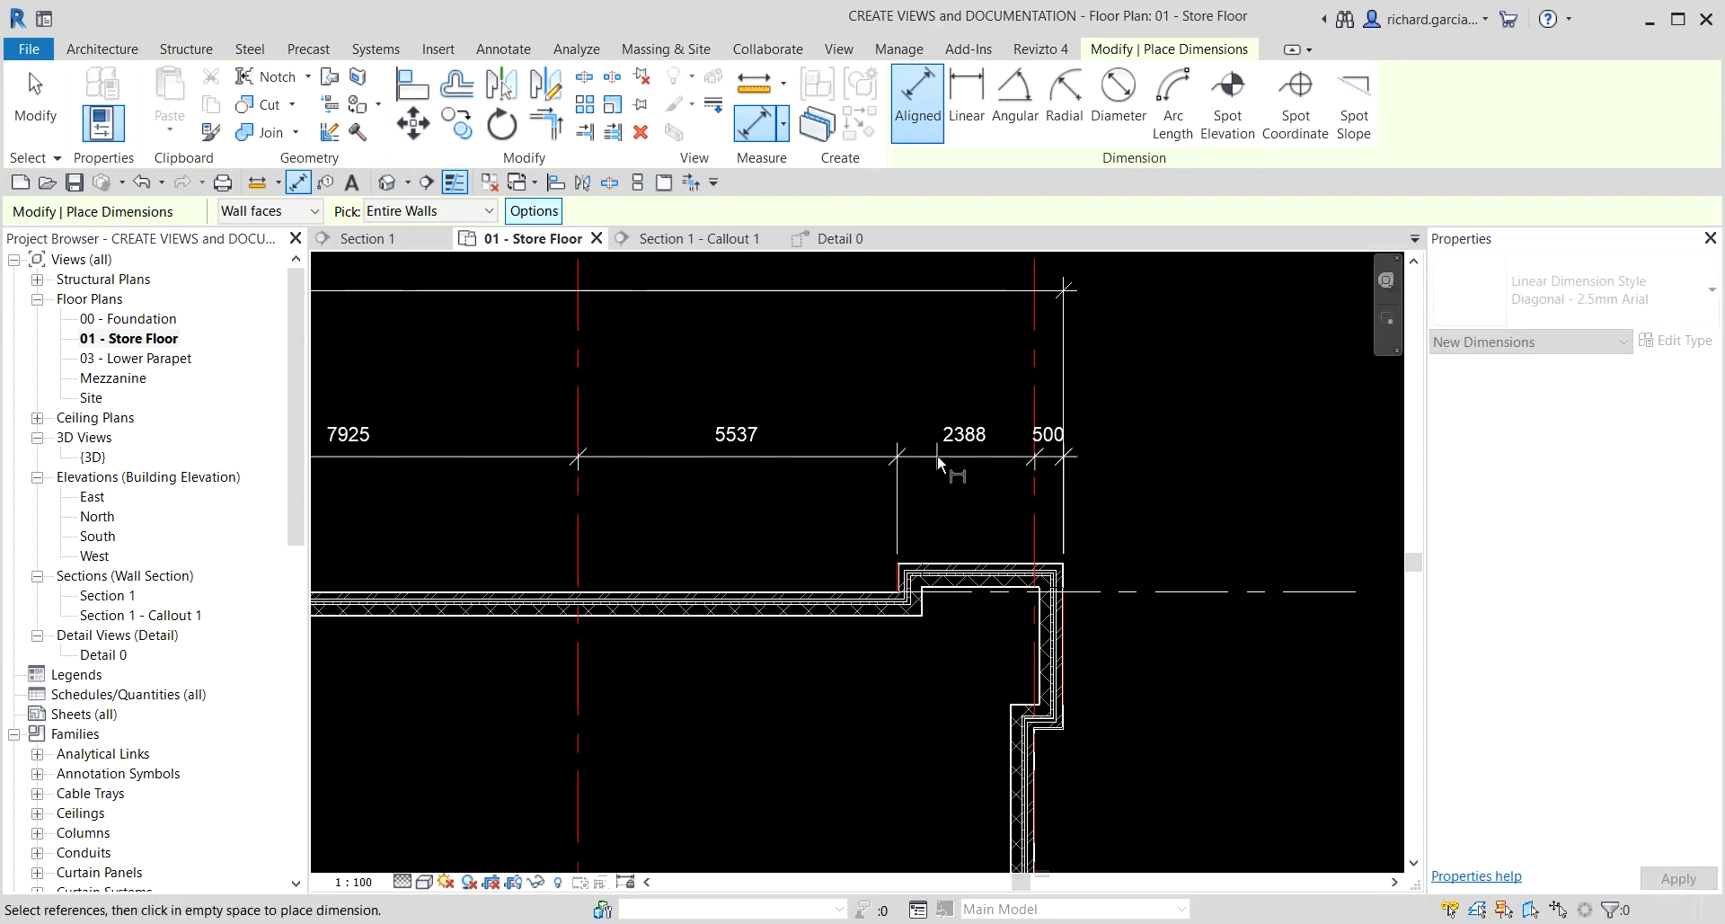
scroll(936, 444, down, 5)
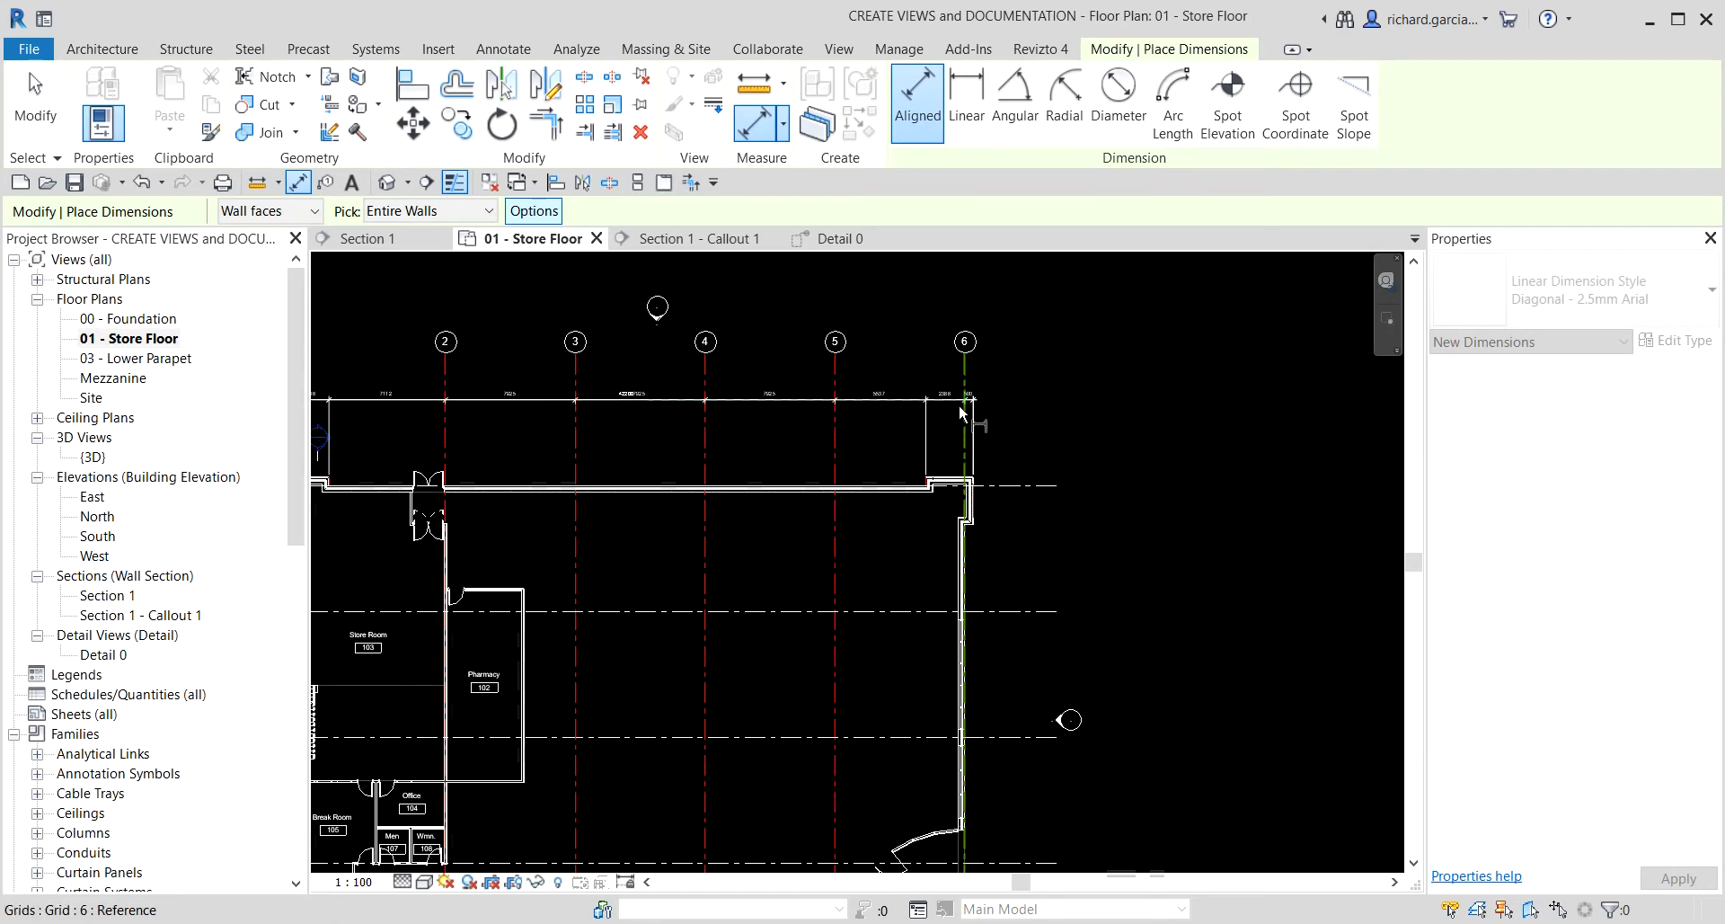
scroll(952, 435, up, 5)
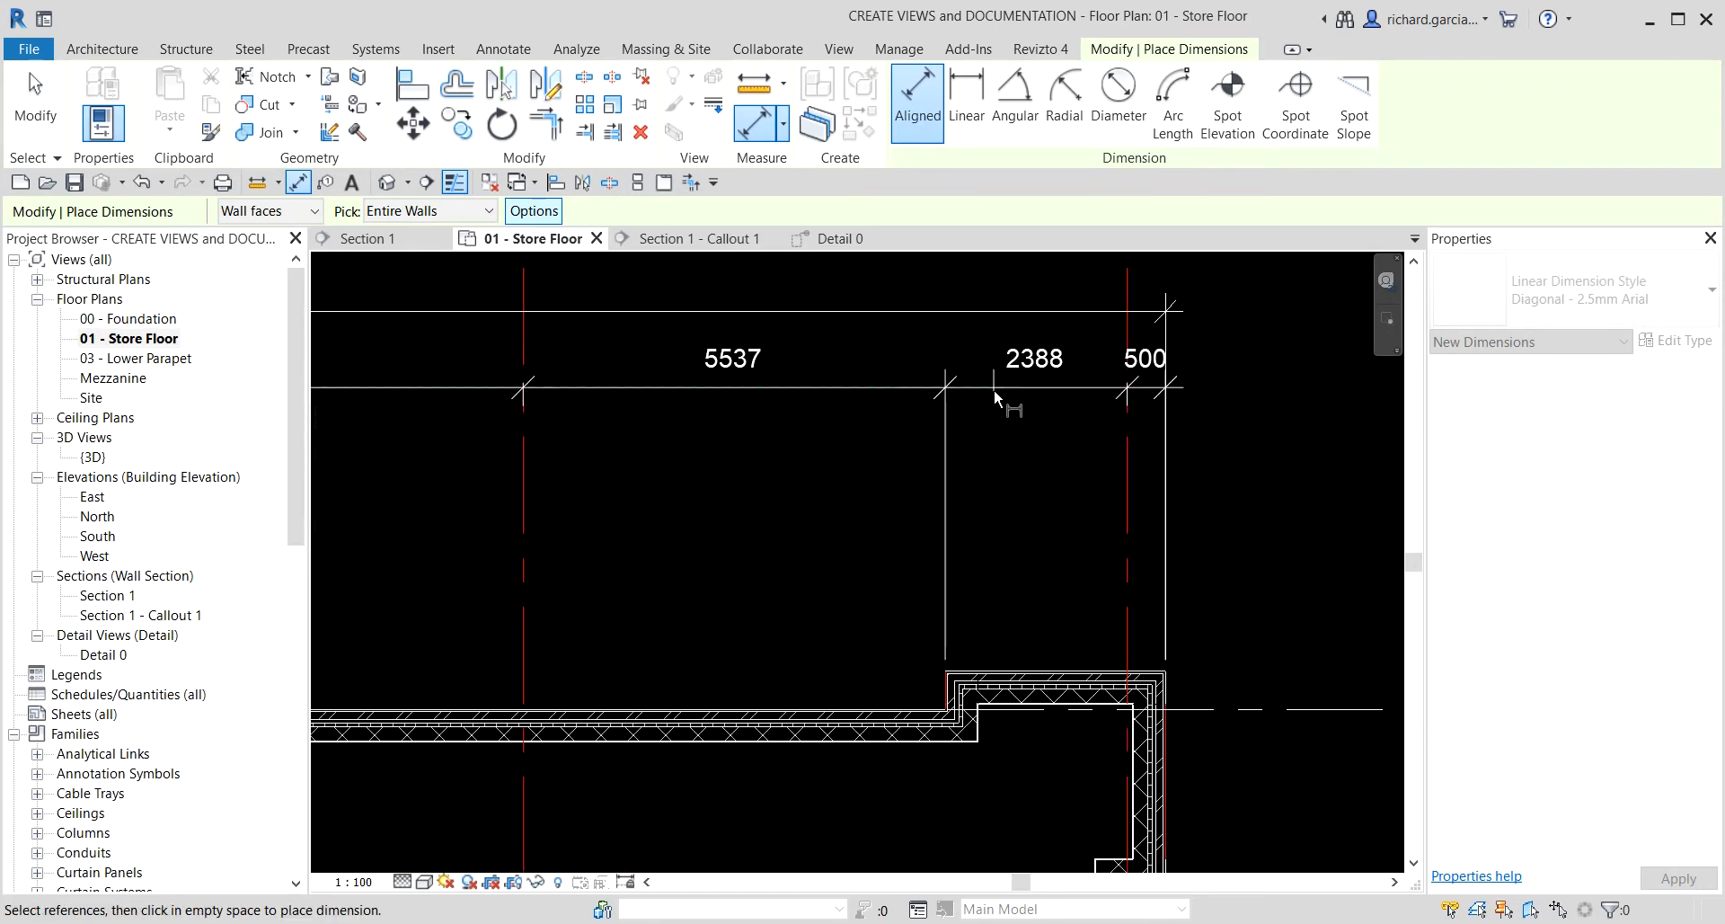
scroll(993, 390, down, 3)
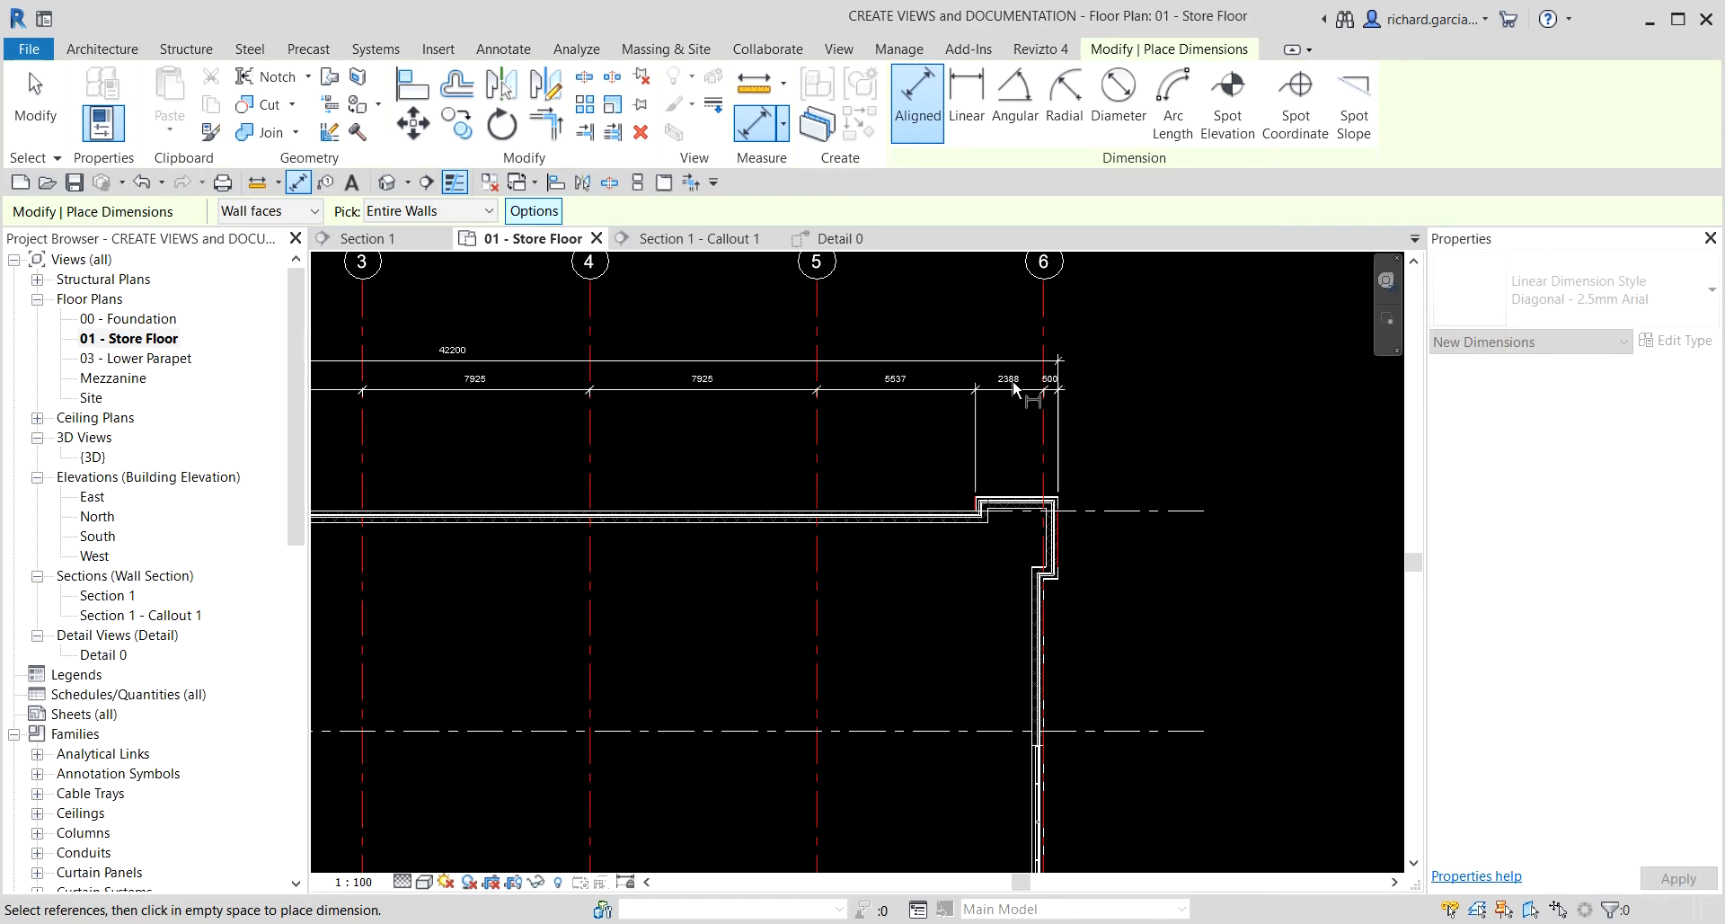
click(1103, 388)
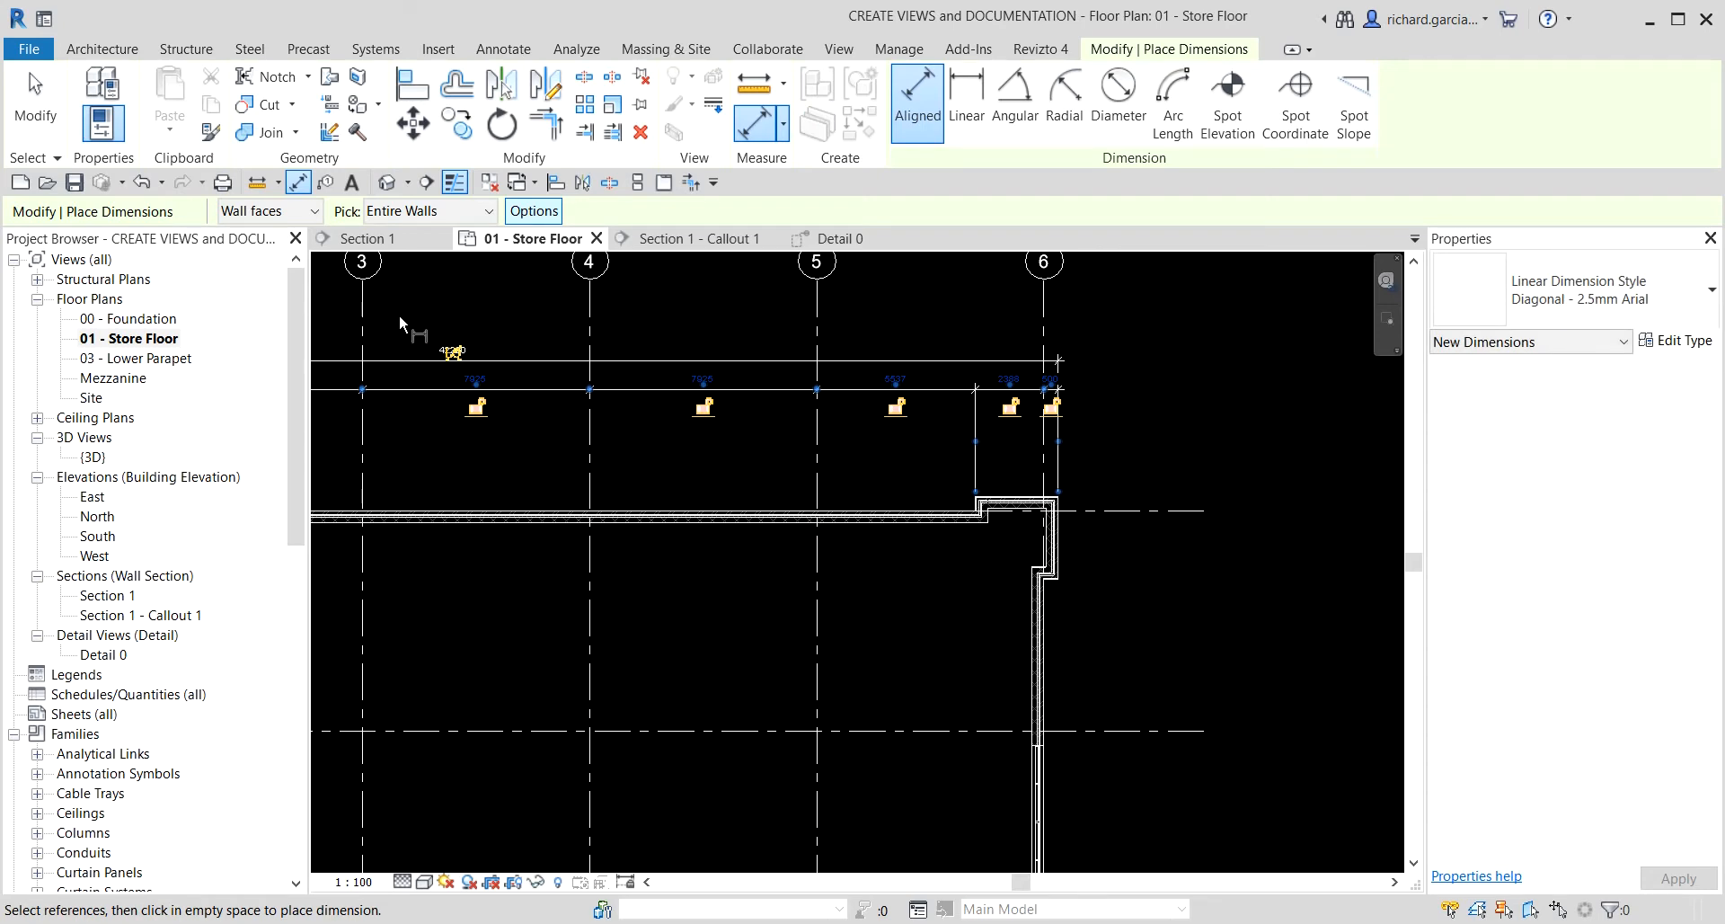
click(31, 77)
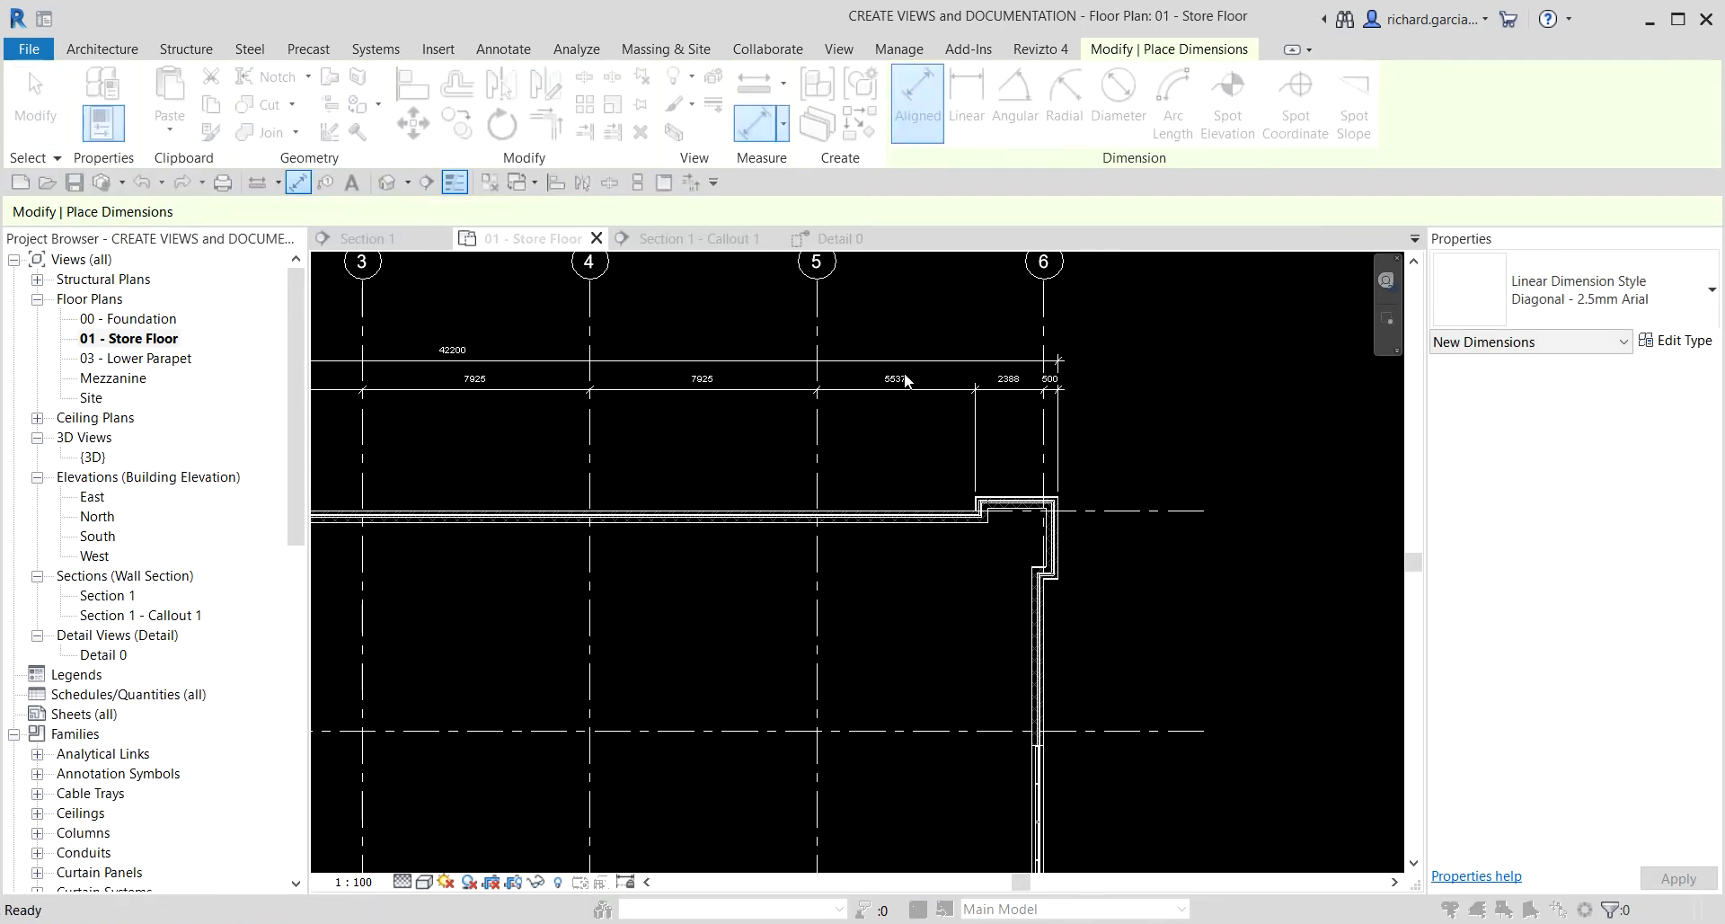
click(1018, 563)
scroll(747, 525, down, 2)
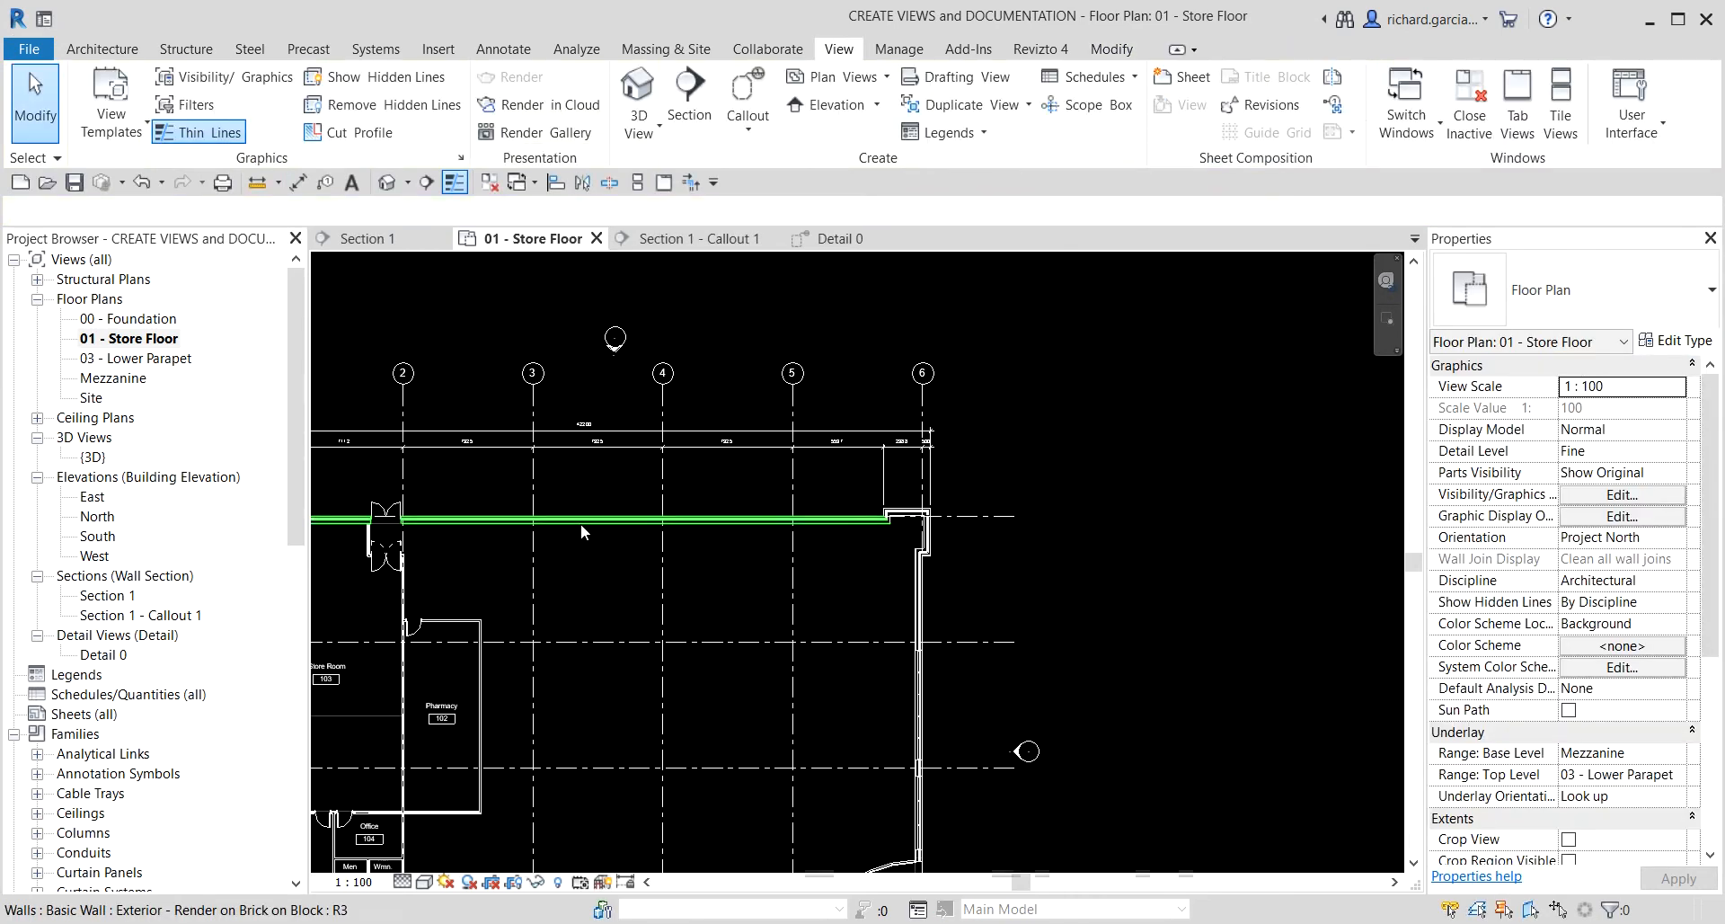
- Nudge the section marker above the northwest corner slightly west, clear of the dimension's witness line
middle_drag(582, 528, 1124, 551)
scroll(828, 466, up, 2)
scroll(824, 466, up, 2)
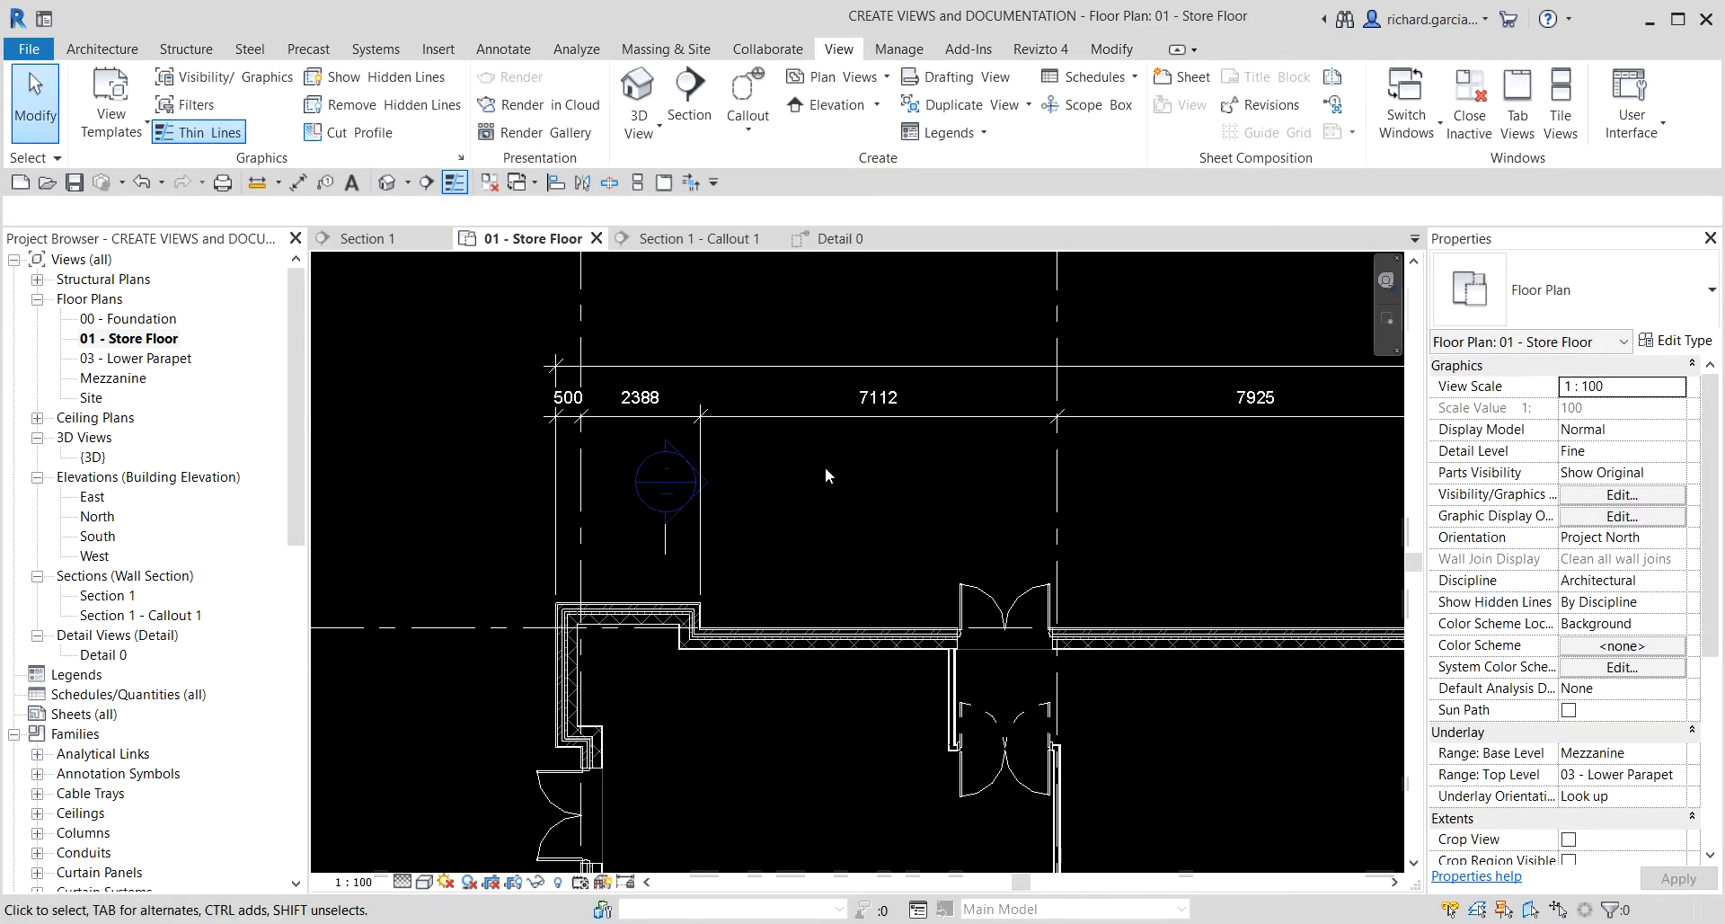
scroll(660, 516, up, 2)
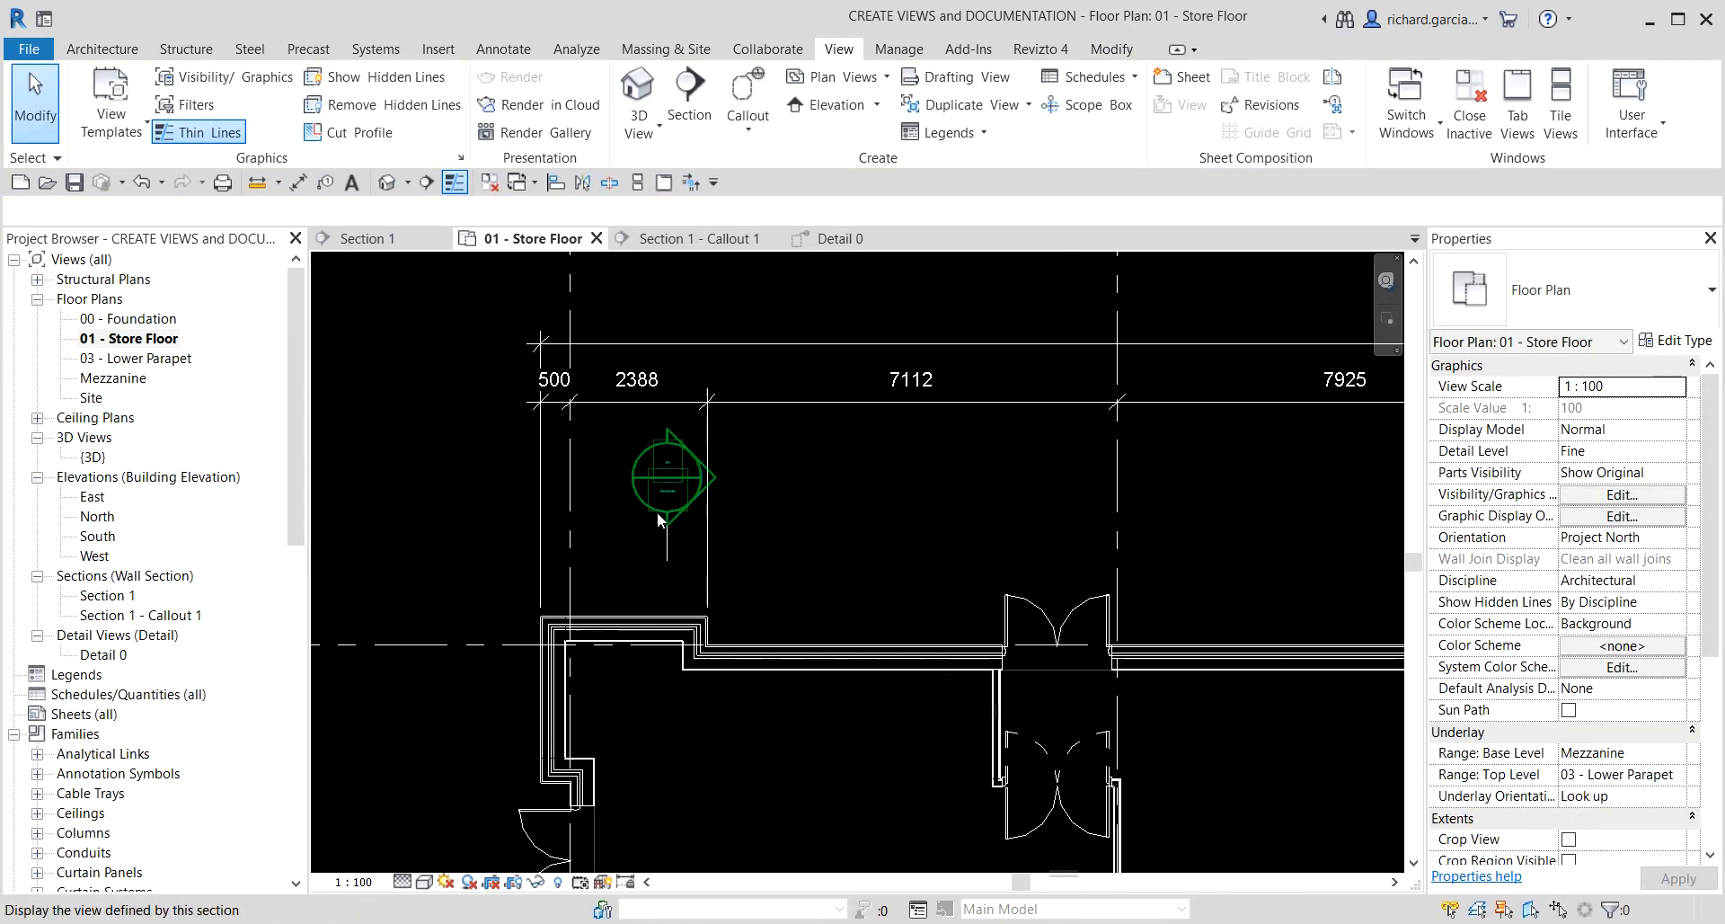
click(673, 578)
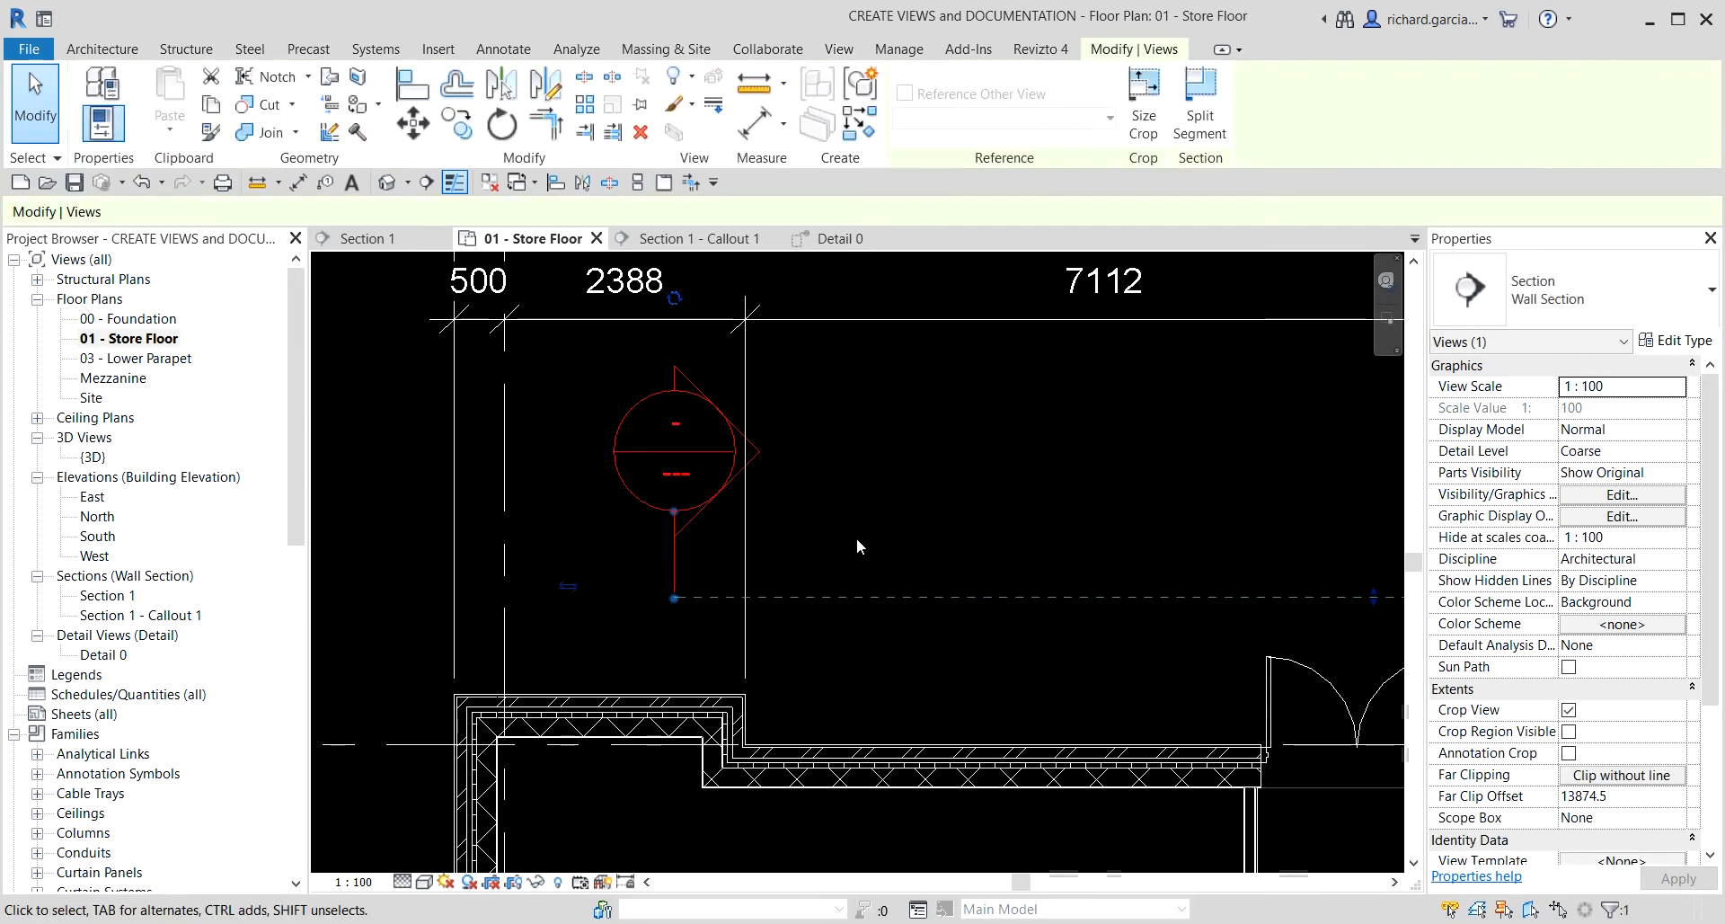
key(Left)
key(Left)
key(Left)
key(Left)
key(Left)
key(Left)
key(Left)
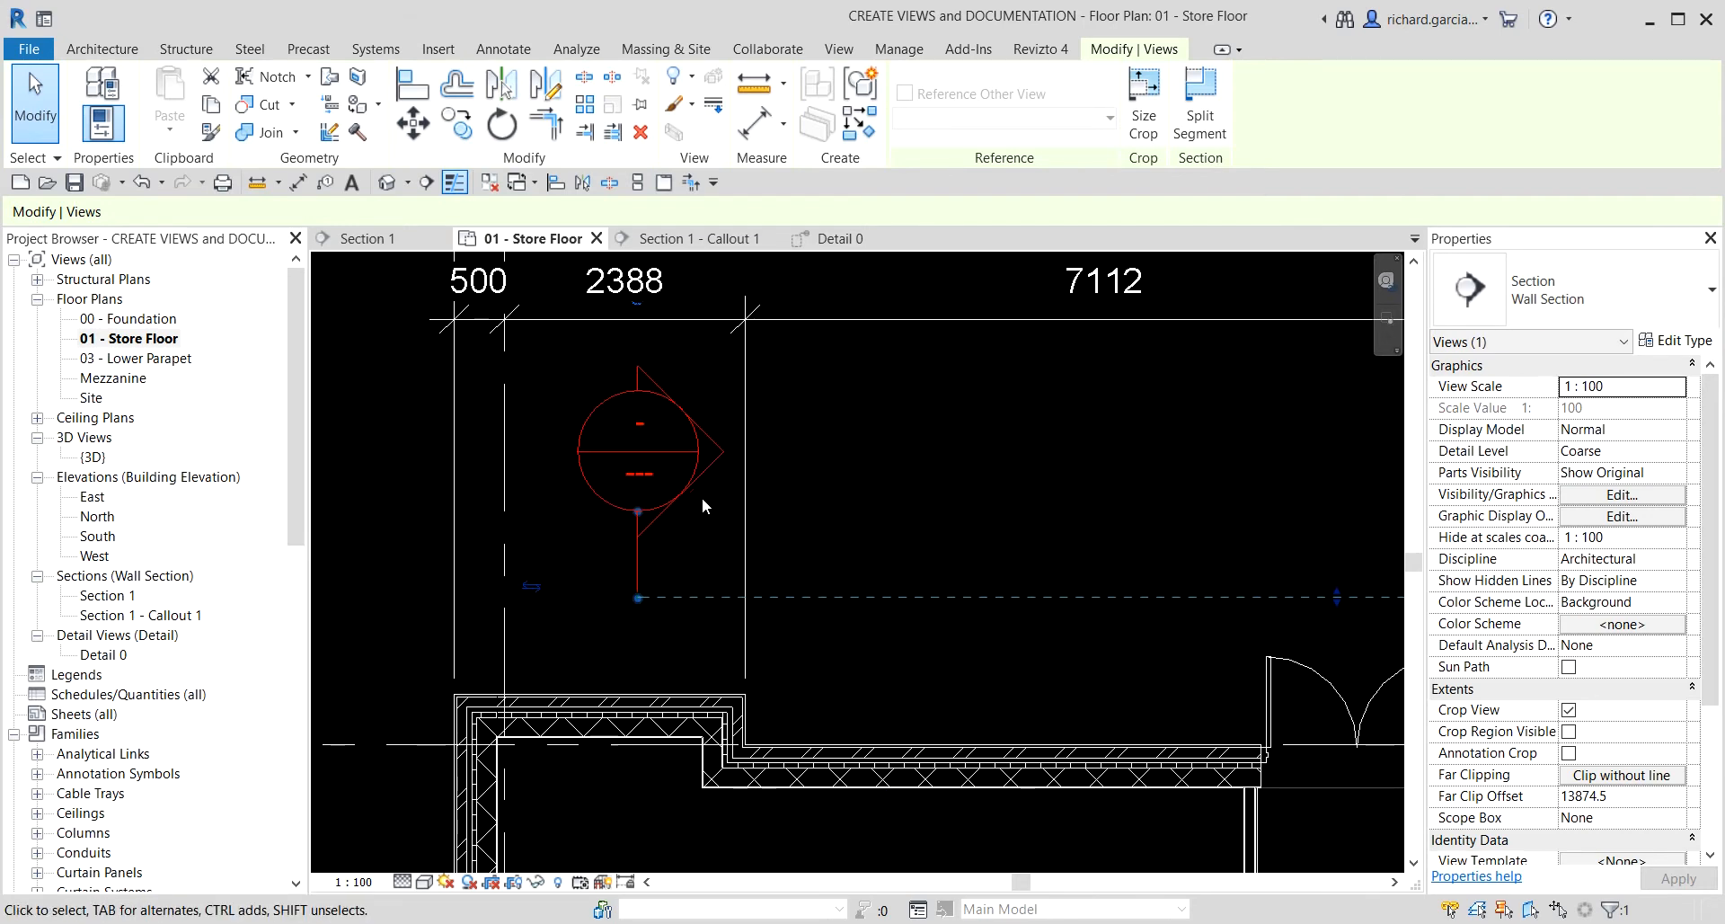
click(29, 109)
scroll(629, 372, down, 3)
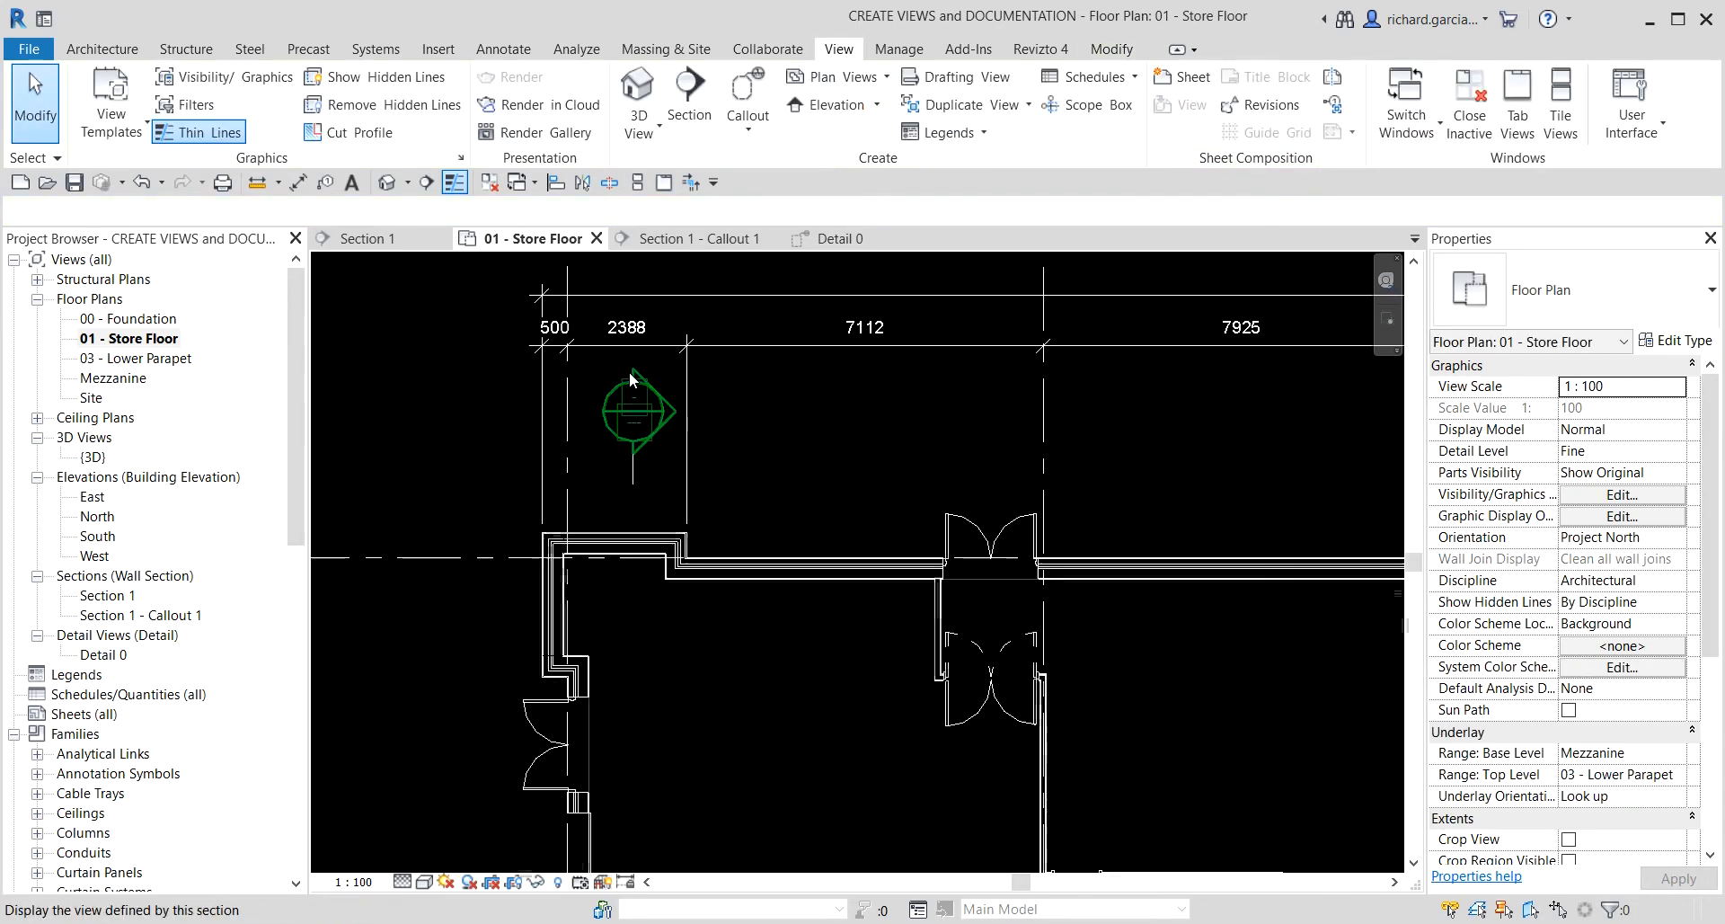
- Move the 500 dimension text at the northwest corner west, outside the end of its dimension string
scroll(509, 309, up, 5)
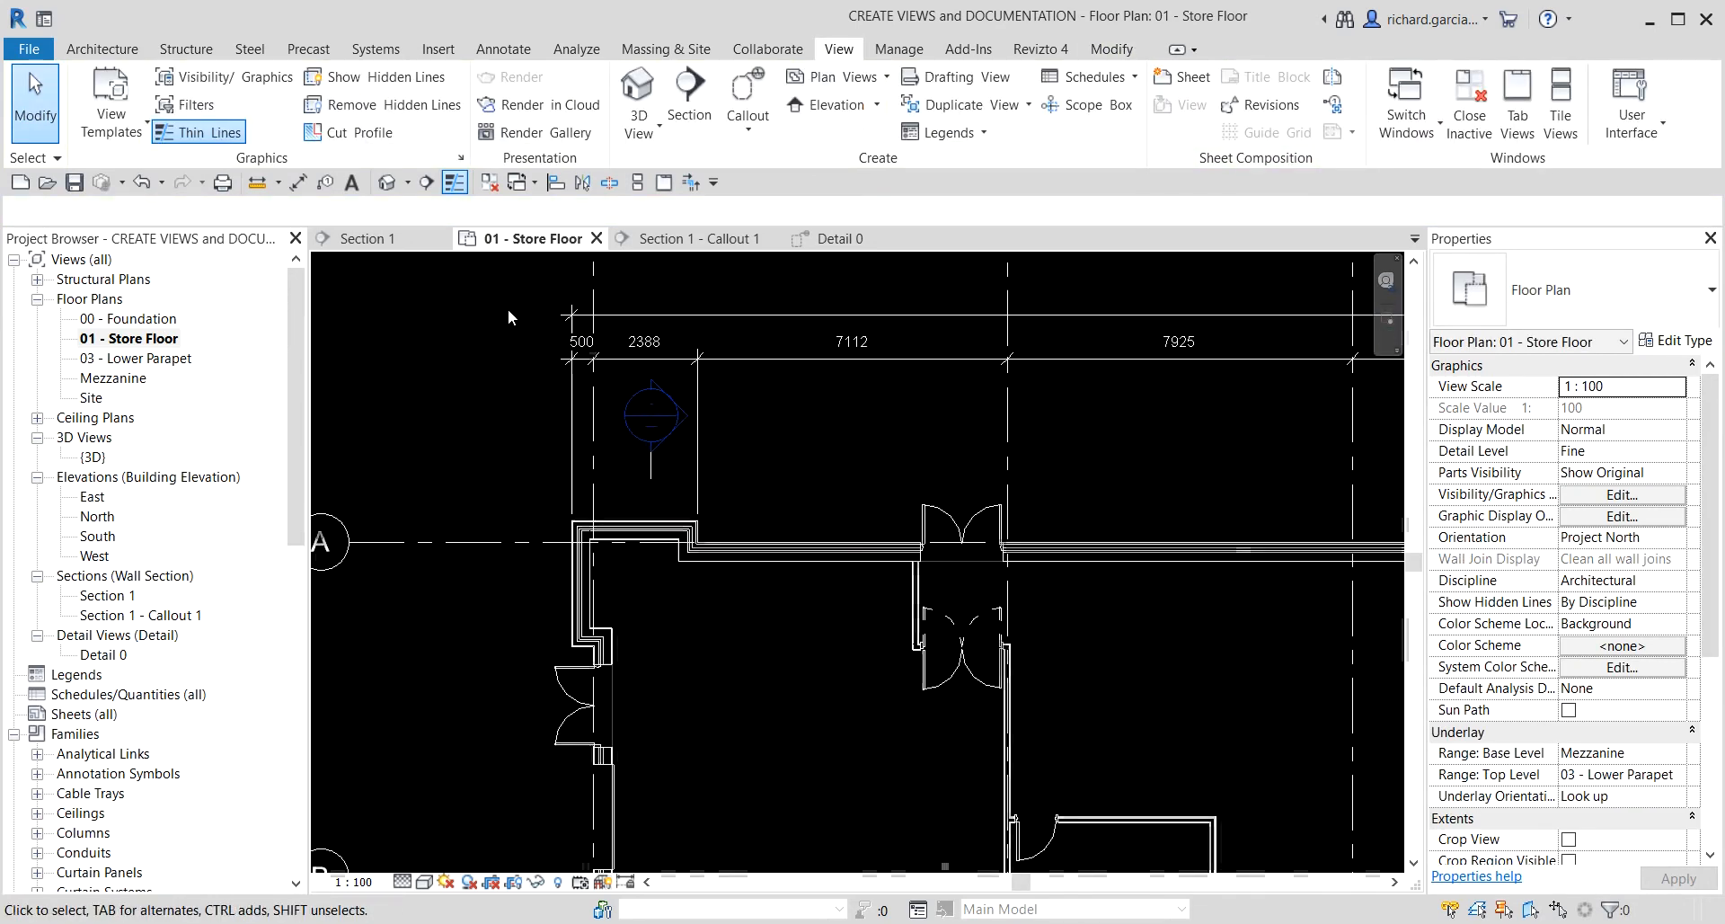
scroll(644, 355, up, 3)
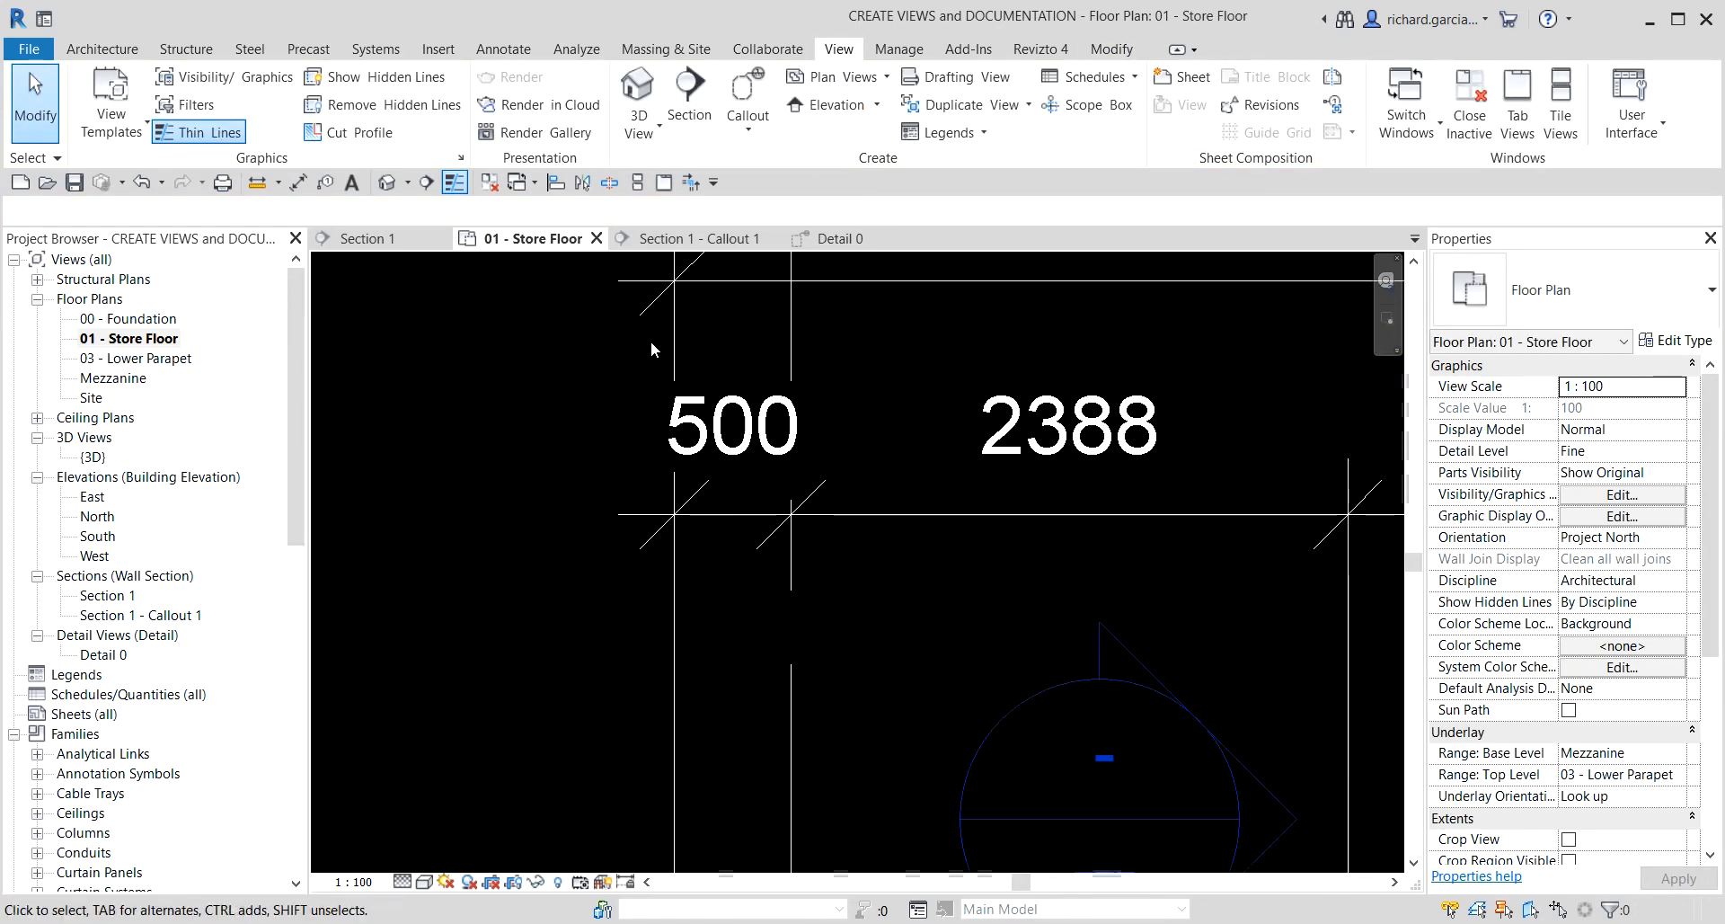
click(745, 421)
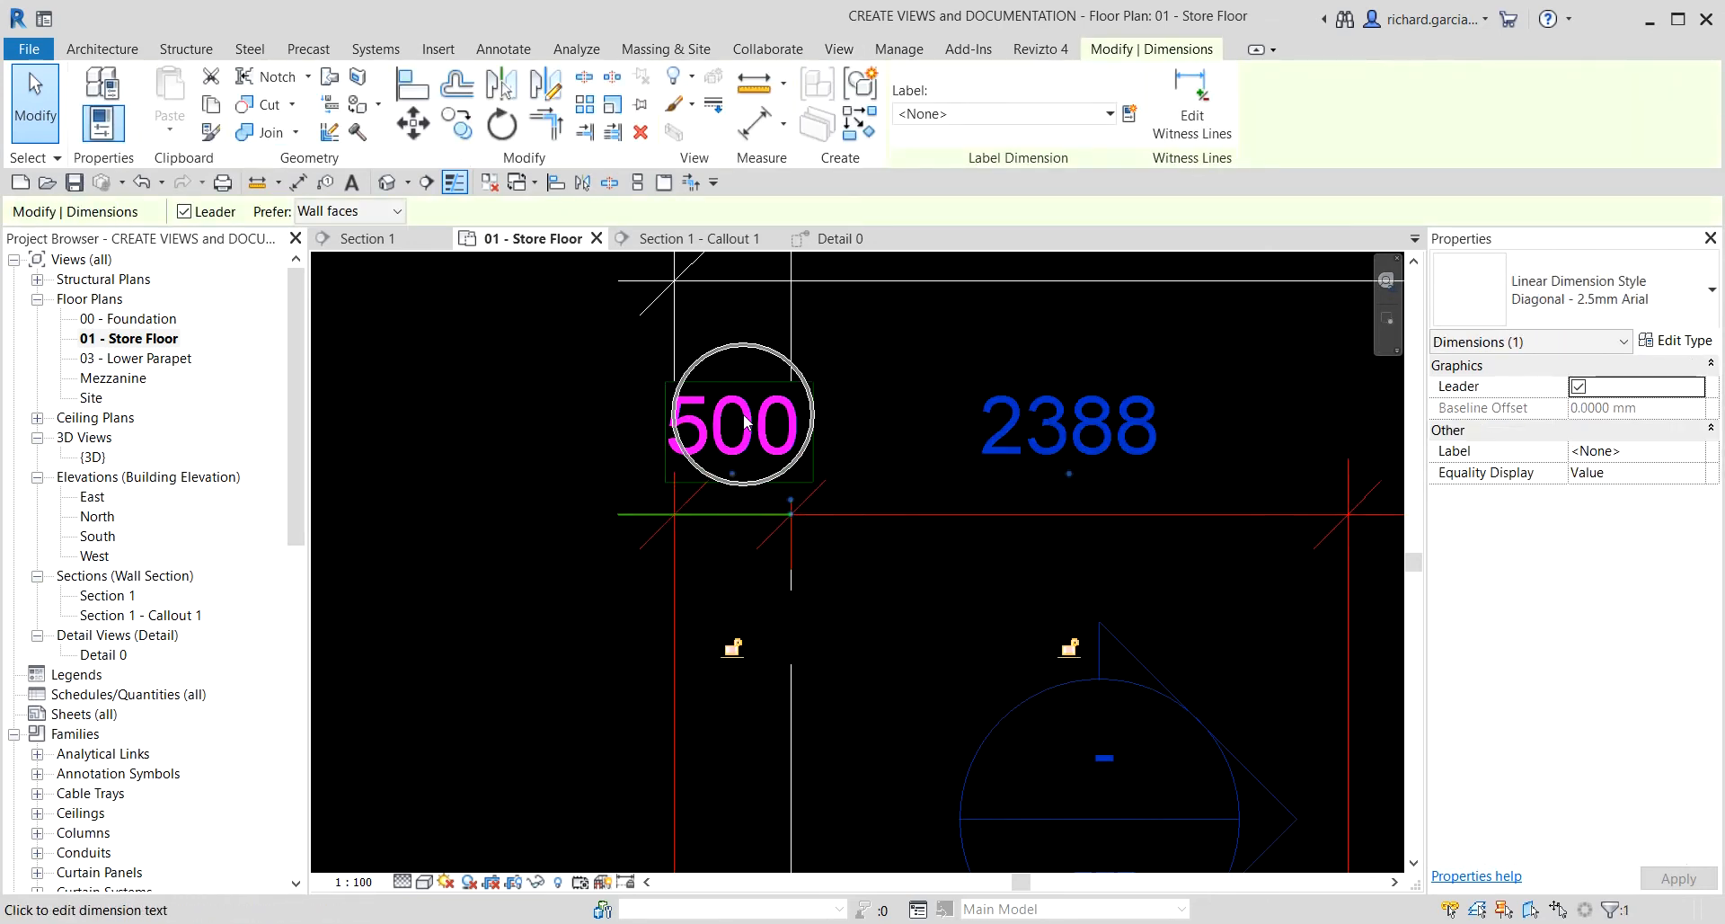
drag(745, 420, 564, 472)
scroll(391, 435, down, 4)
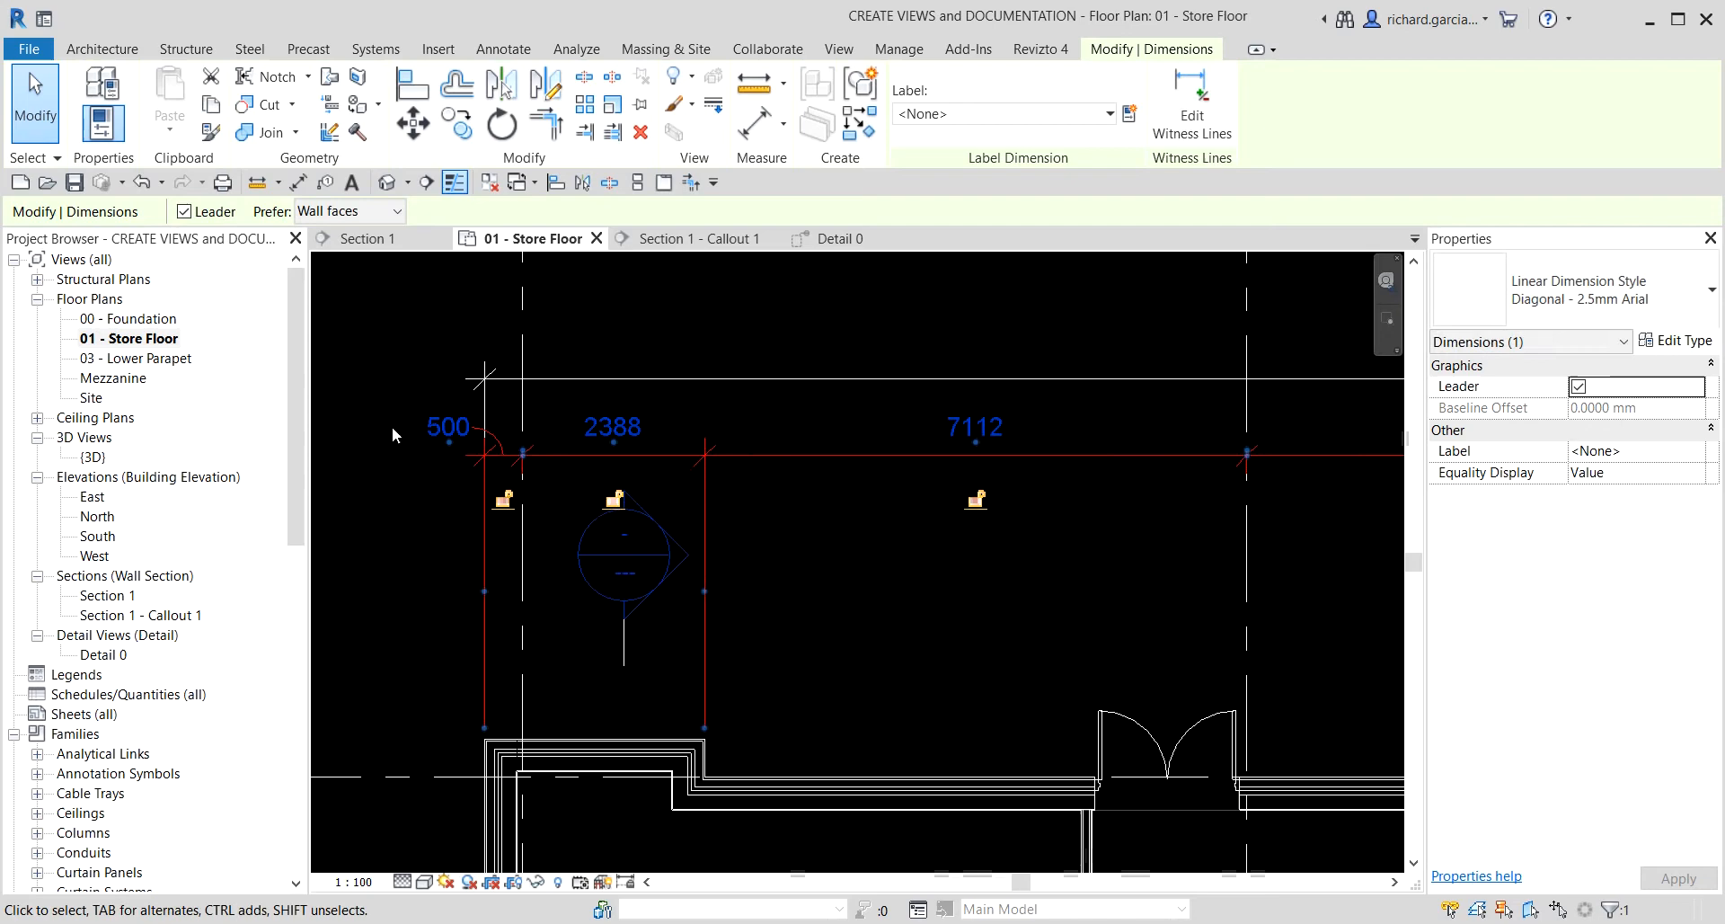
click(753, 270)
- Move the 500 dimension text at the northeast corner east, outside the end of its dimension string
scroll(746, 316, down, 4)
middle_drag(1175, 479, 404, 528)
scroll(944, 395, up, 6)
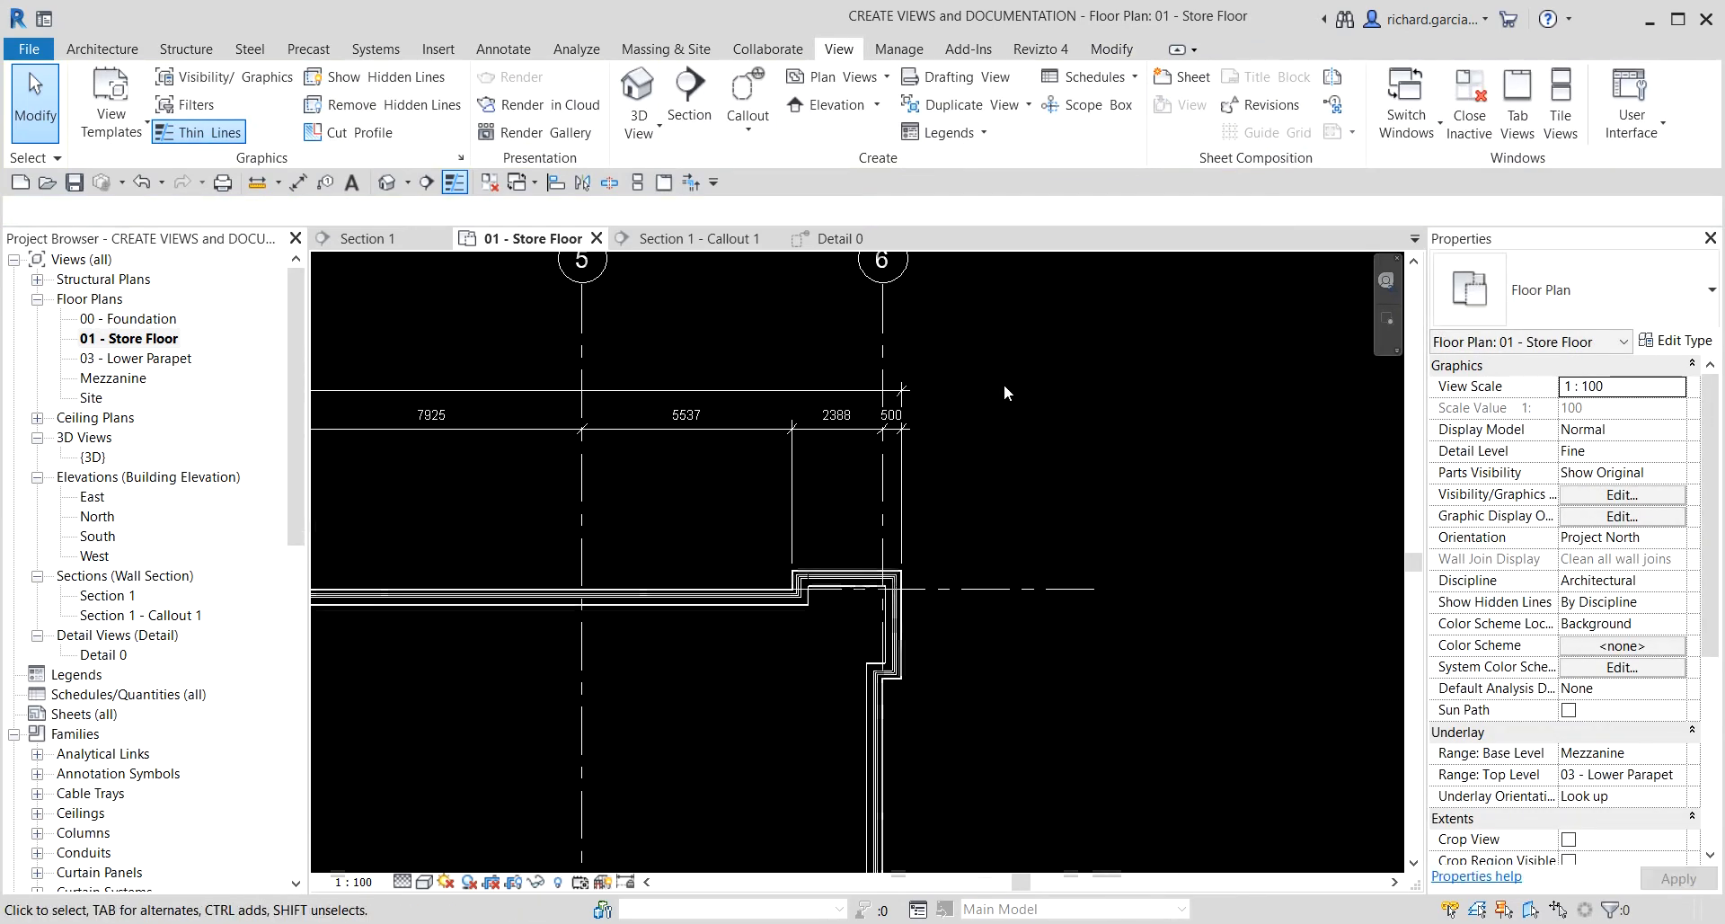
click(765, 501)
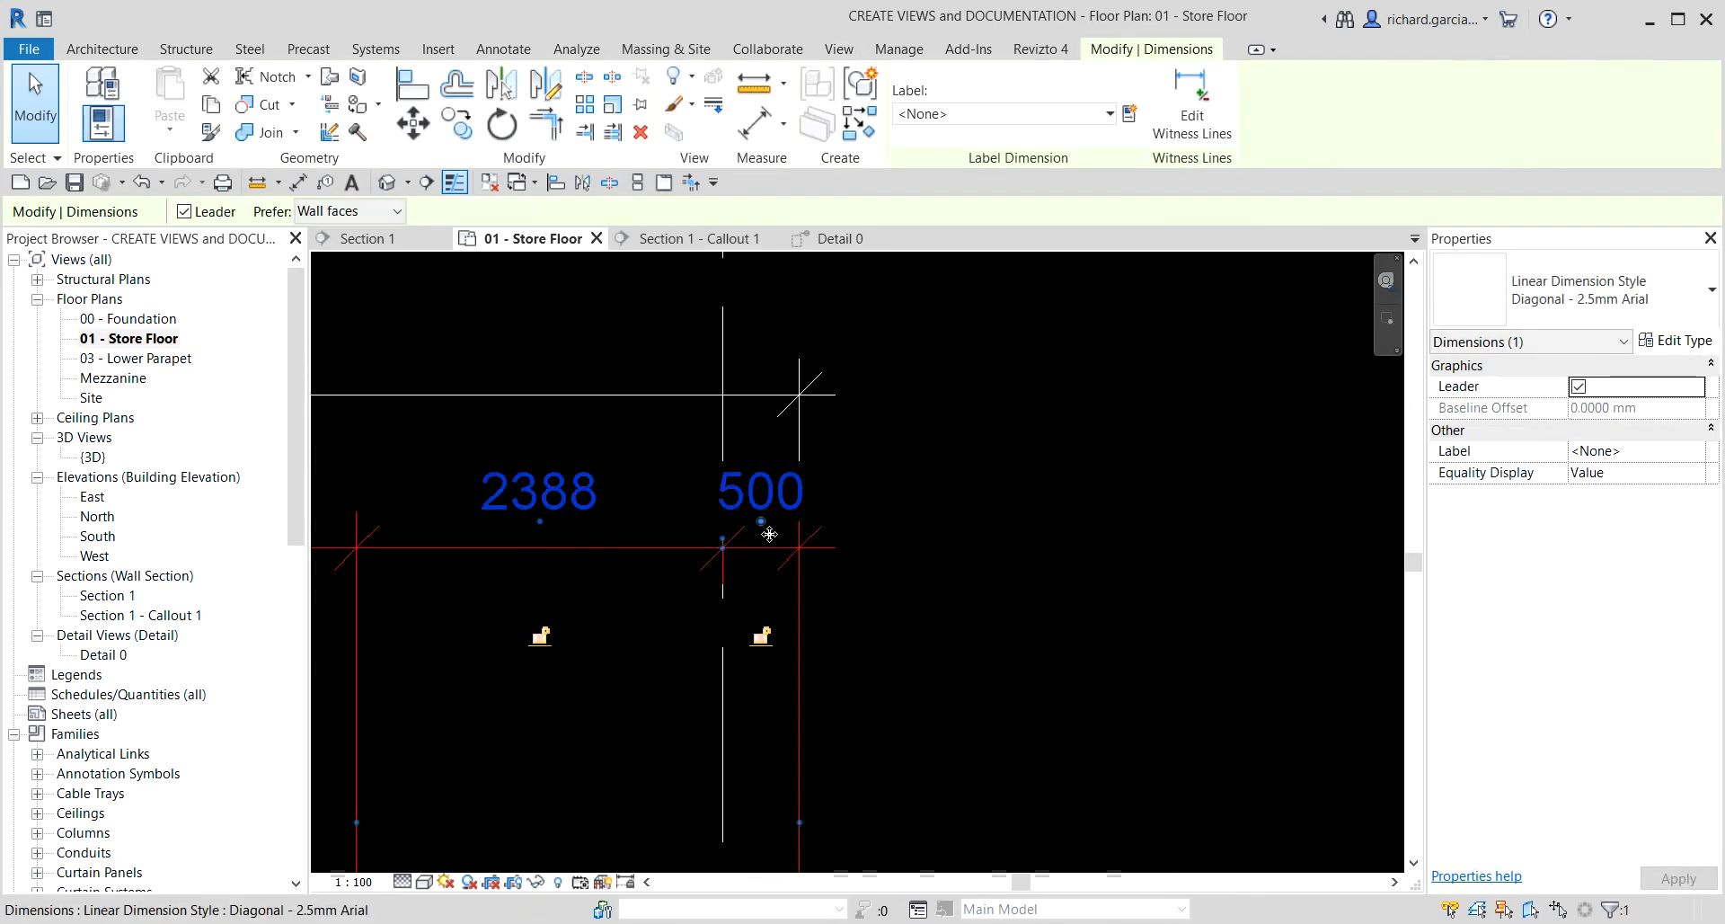
drag(770, 527, 847, 506)
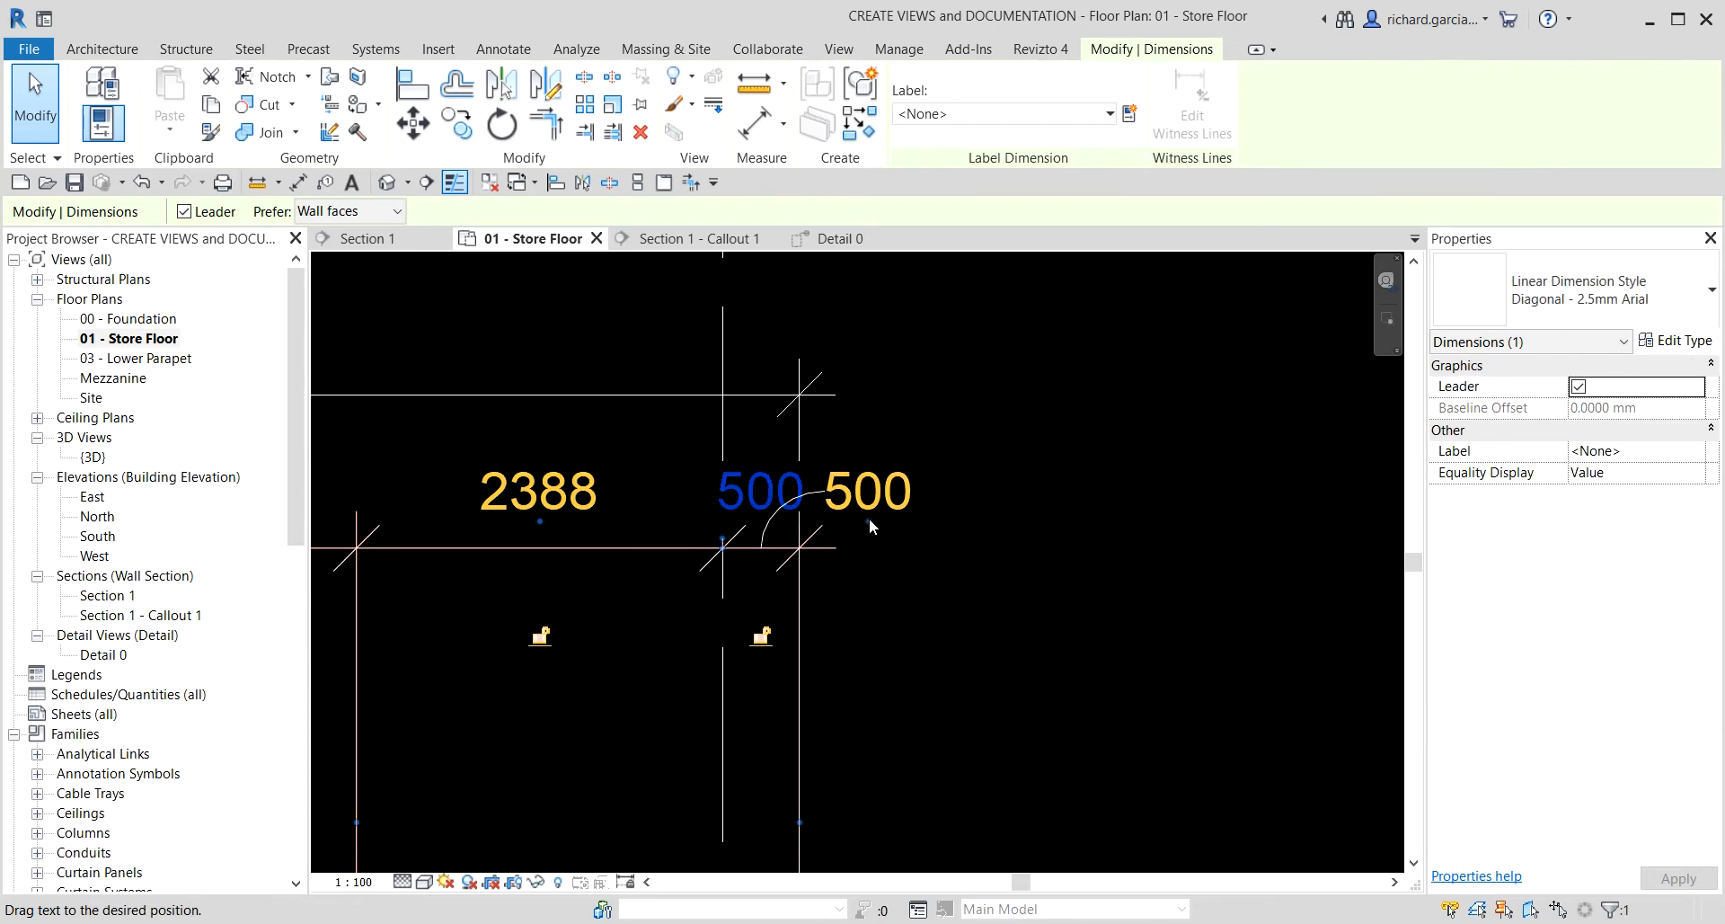
click(1000, 435)
scroll(1010, 438, down, 3)
scroll(1010, 439, down, 2)
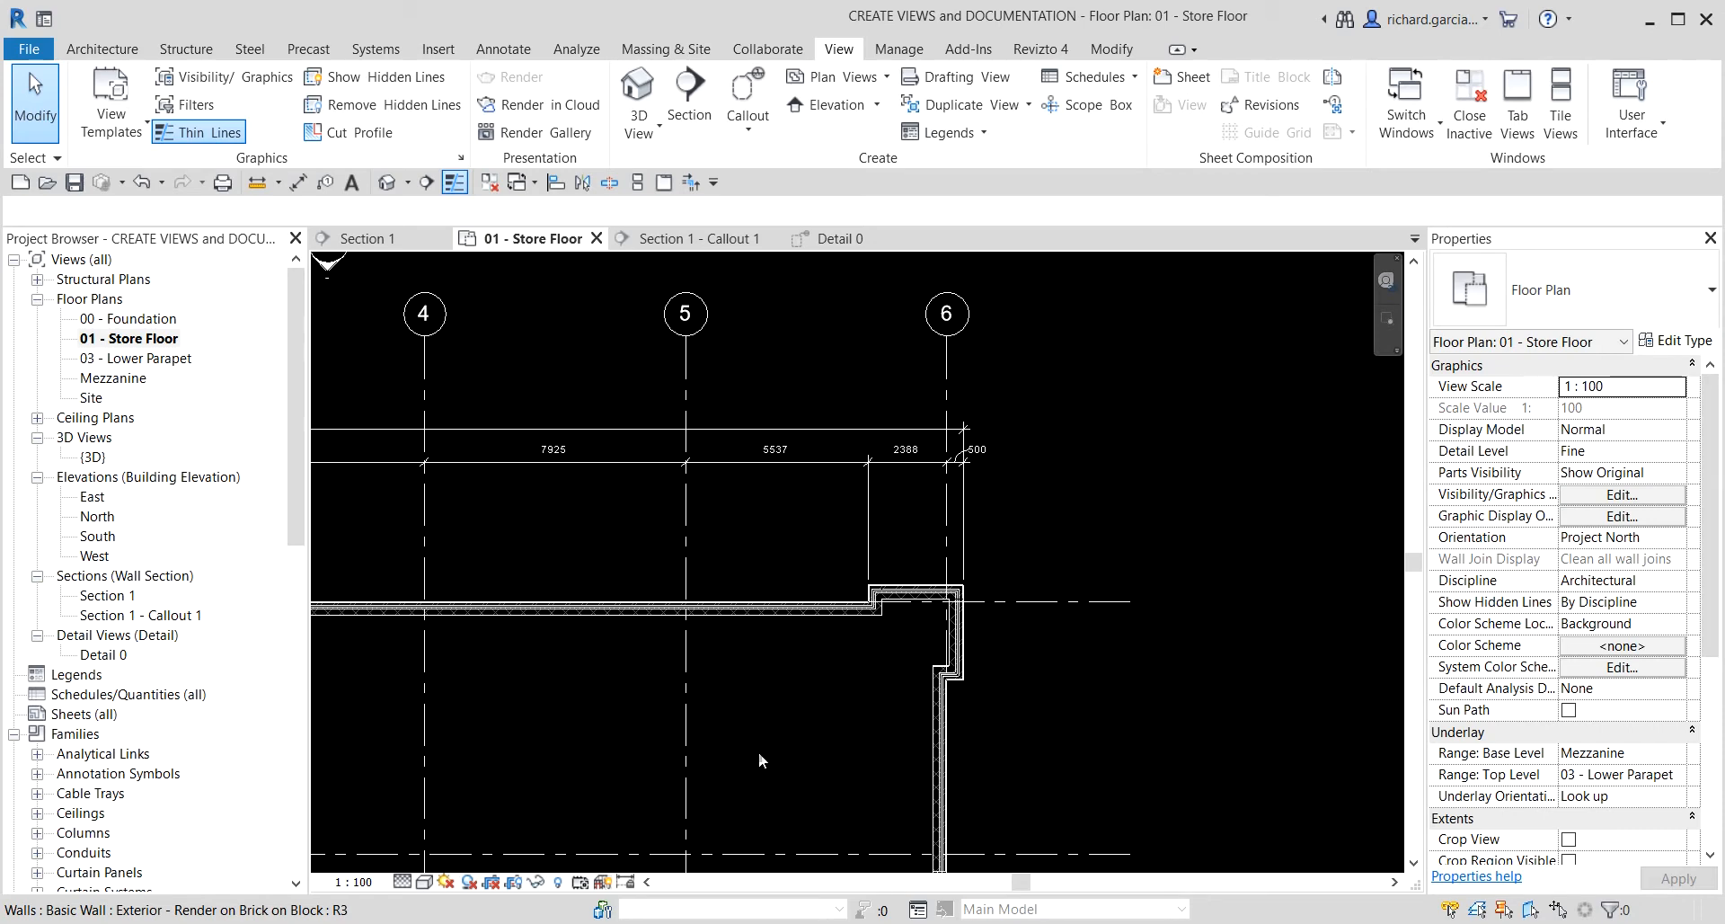
- Start an aligned dimension picking entire walls, with opening centers and intersecting grids as automatic references
scroll(1166, 520, down, 5)
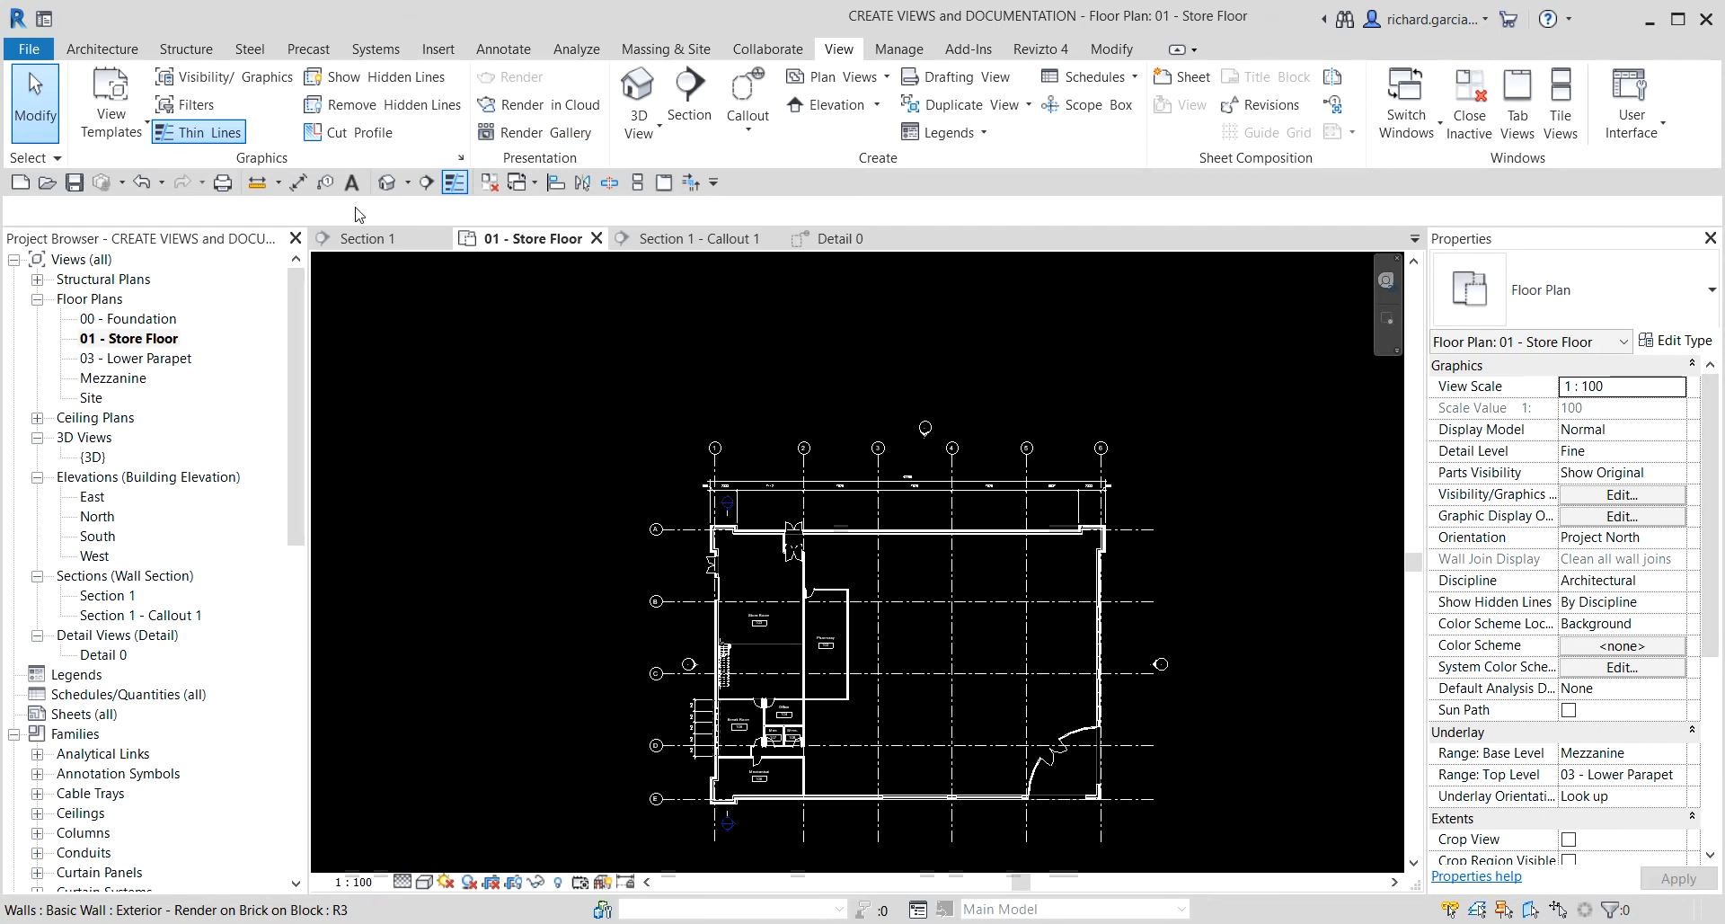
click(299, 183)
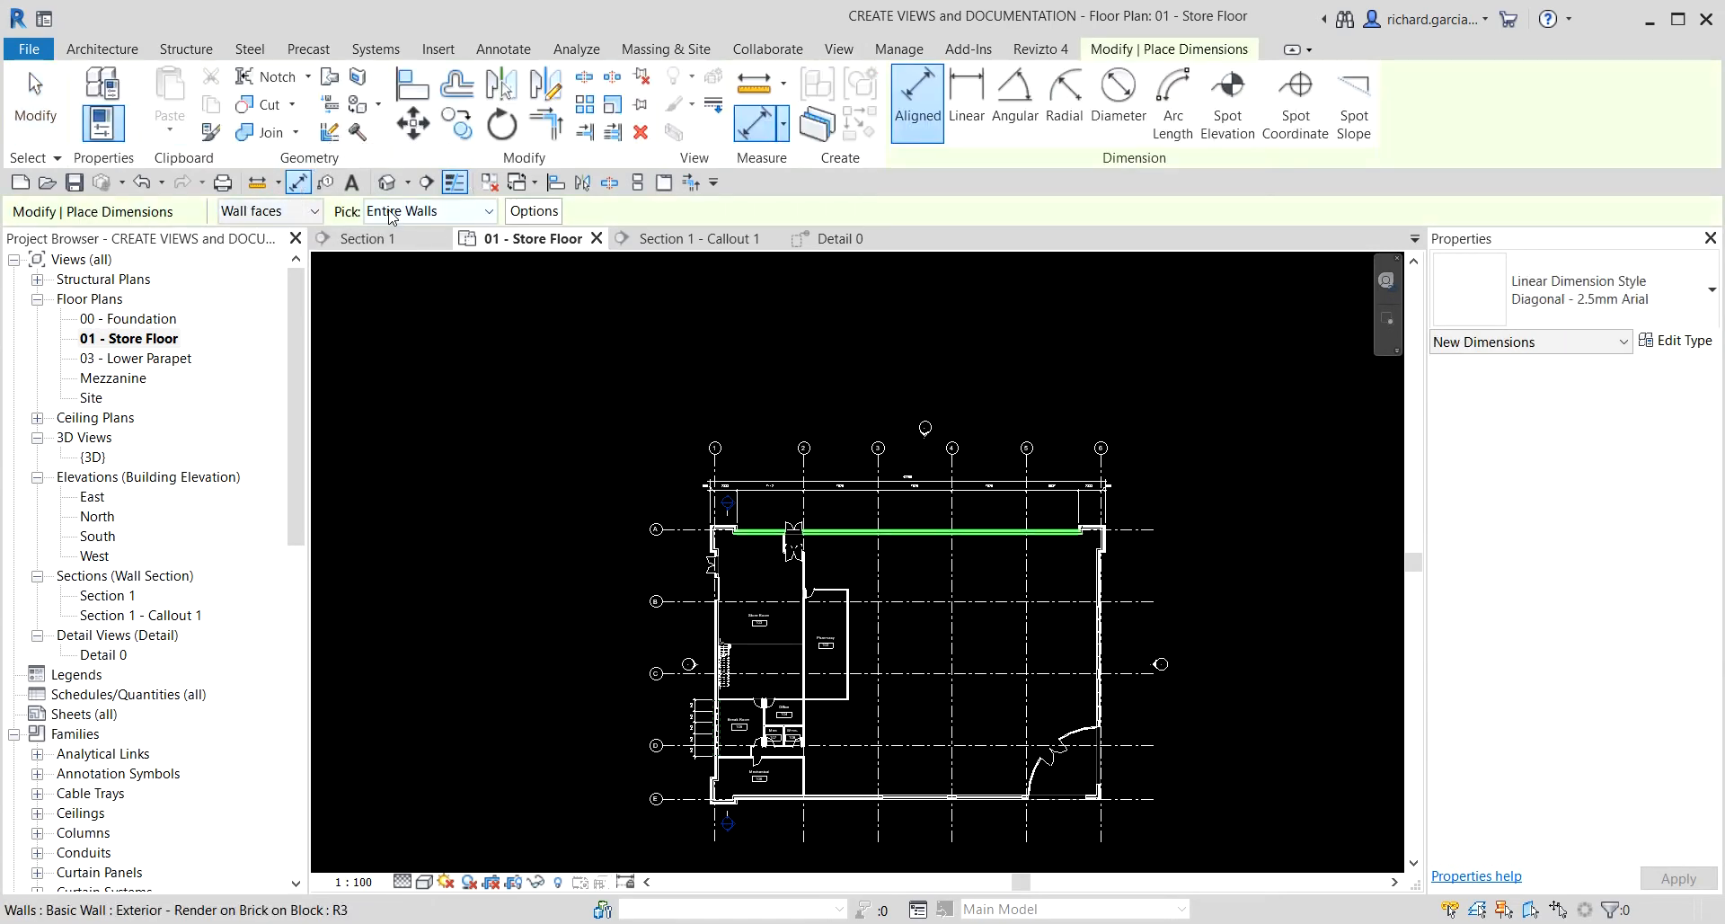
click(539, 213)
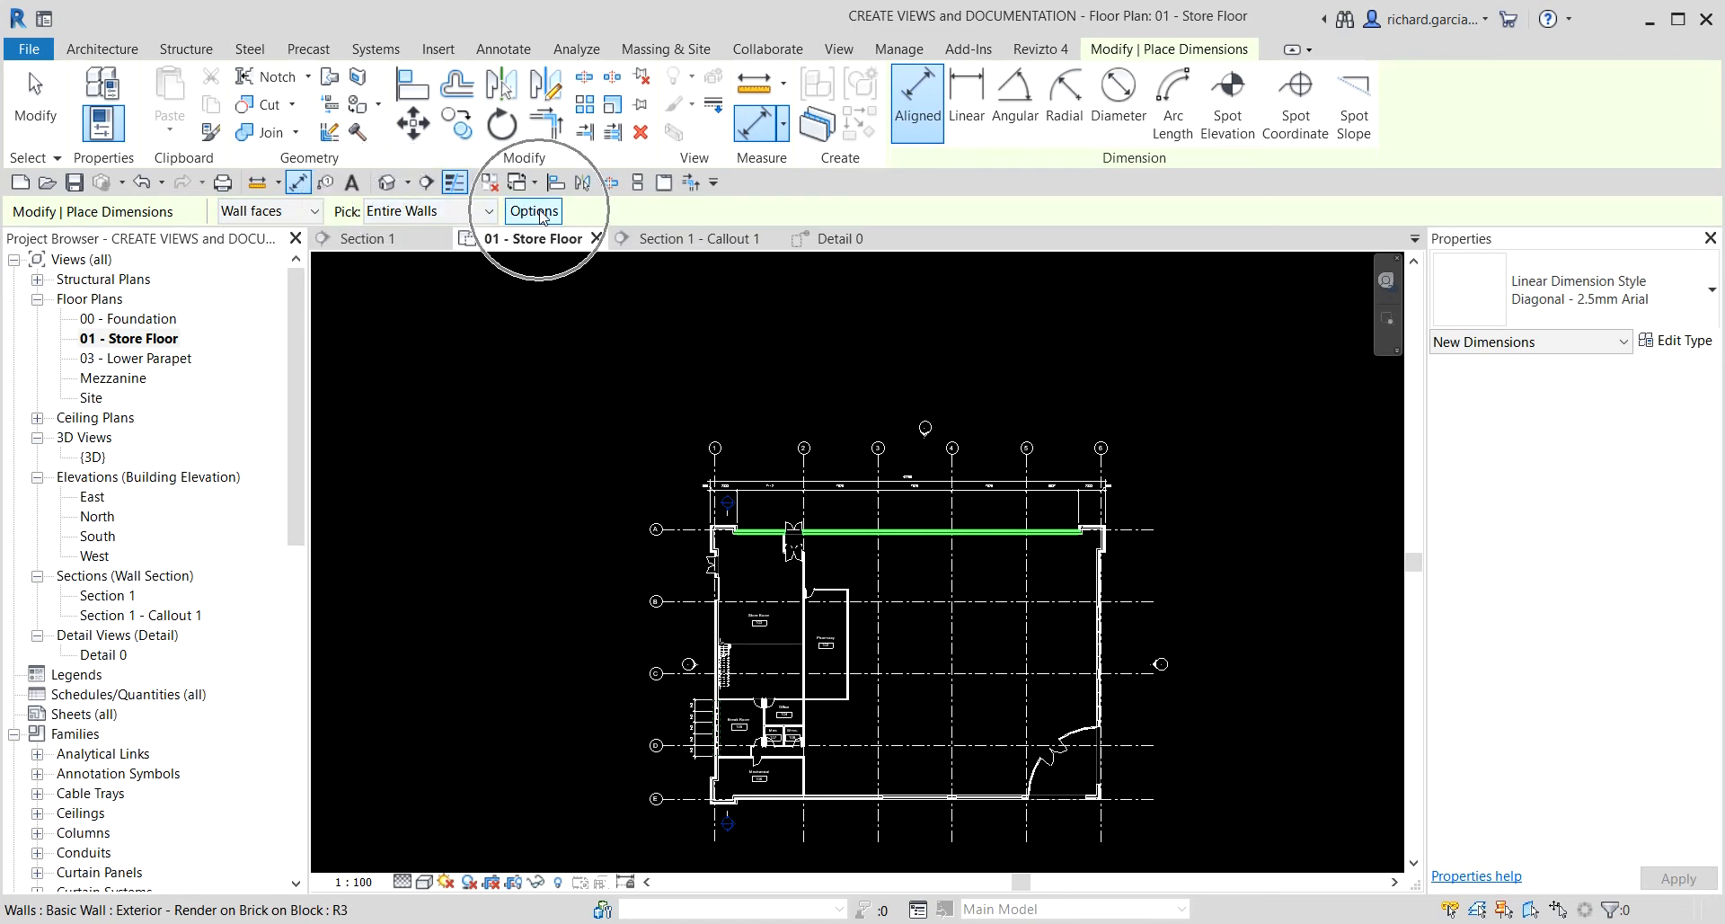
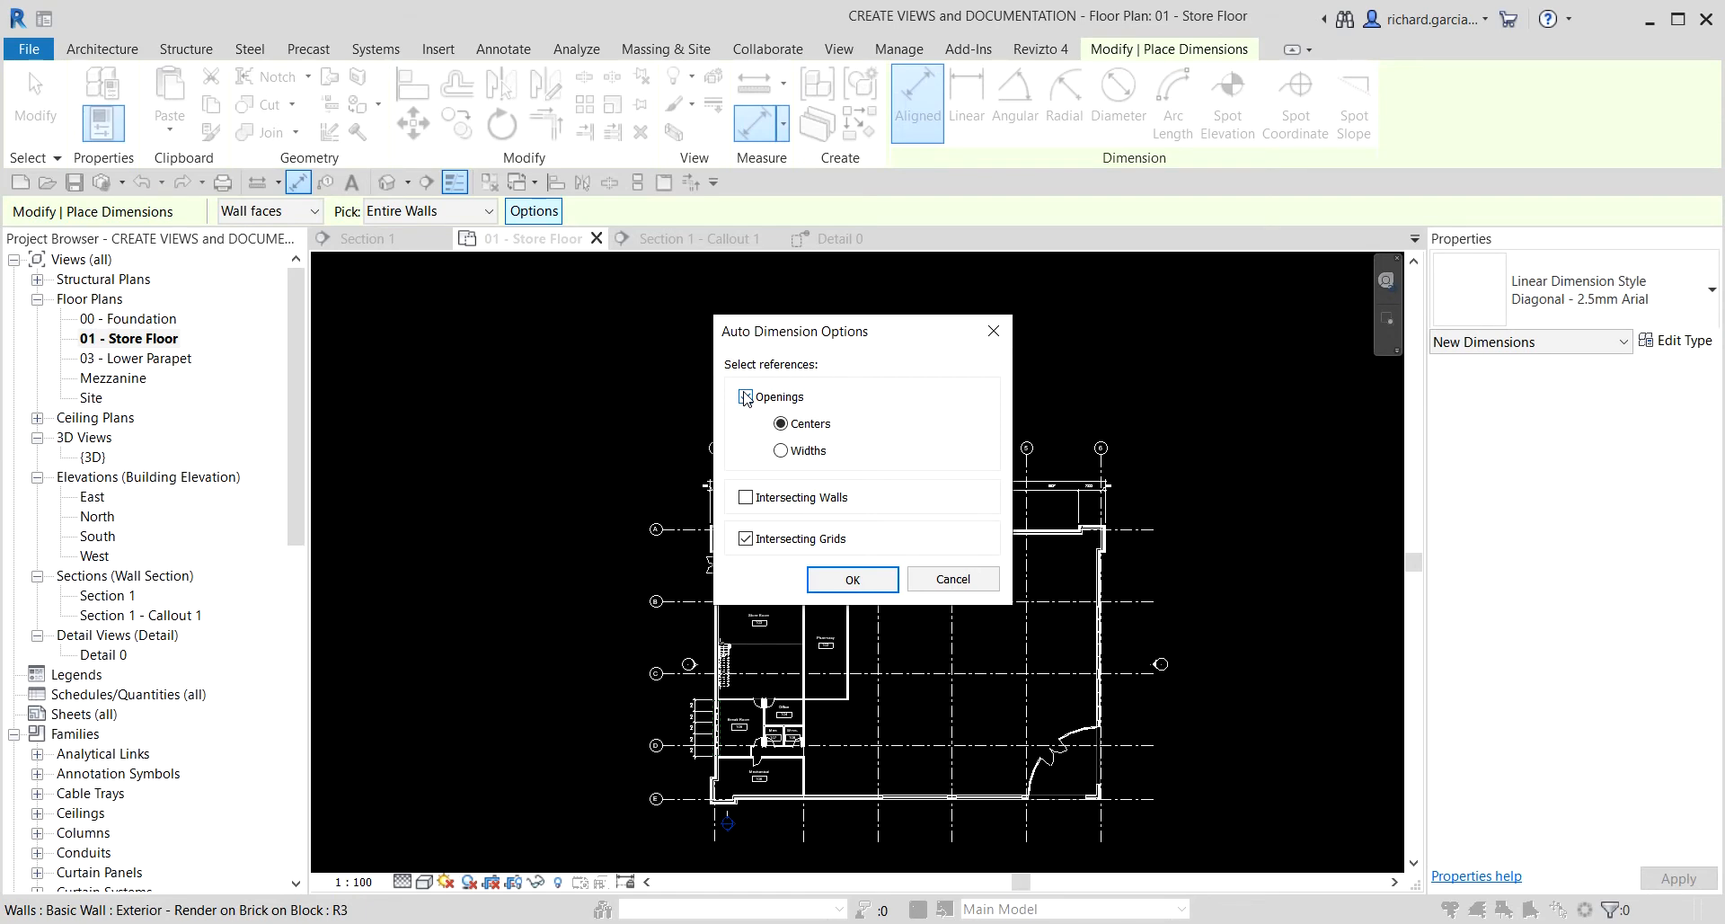
click(851, 580)
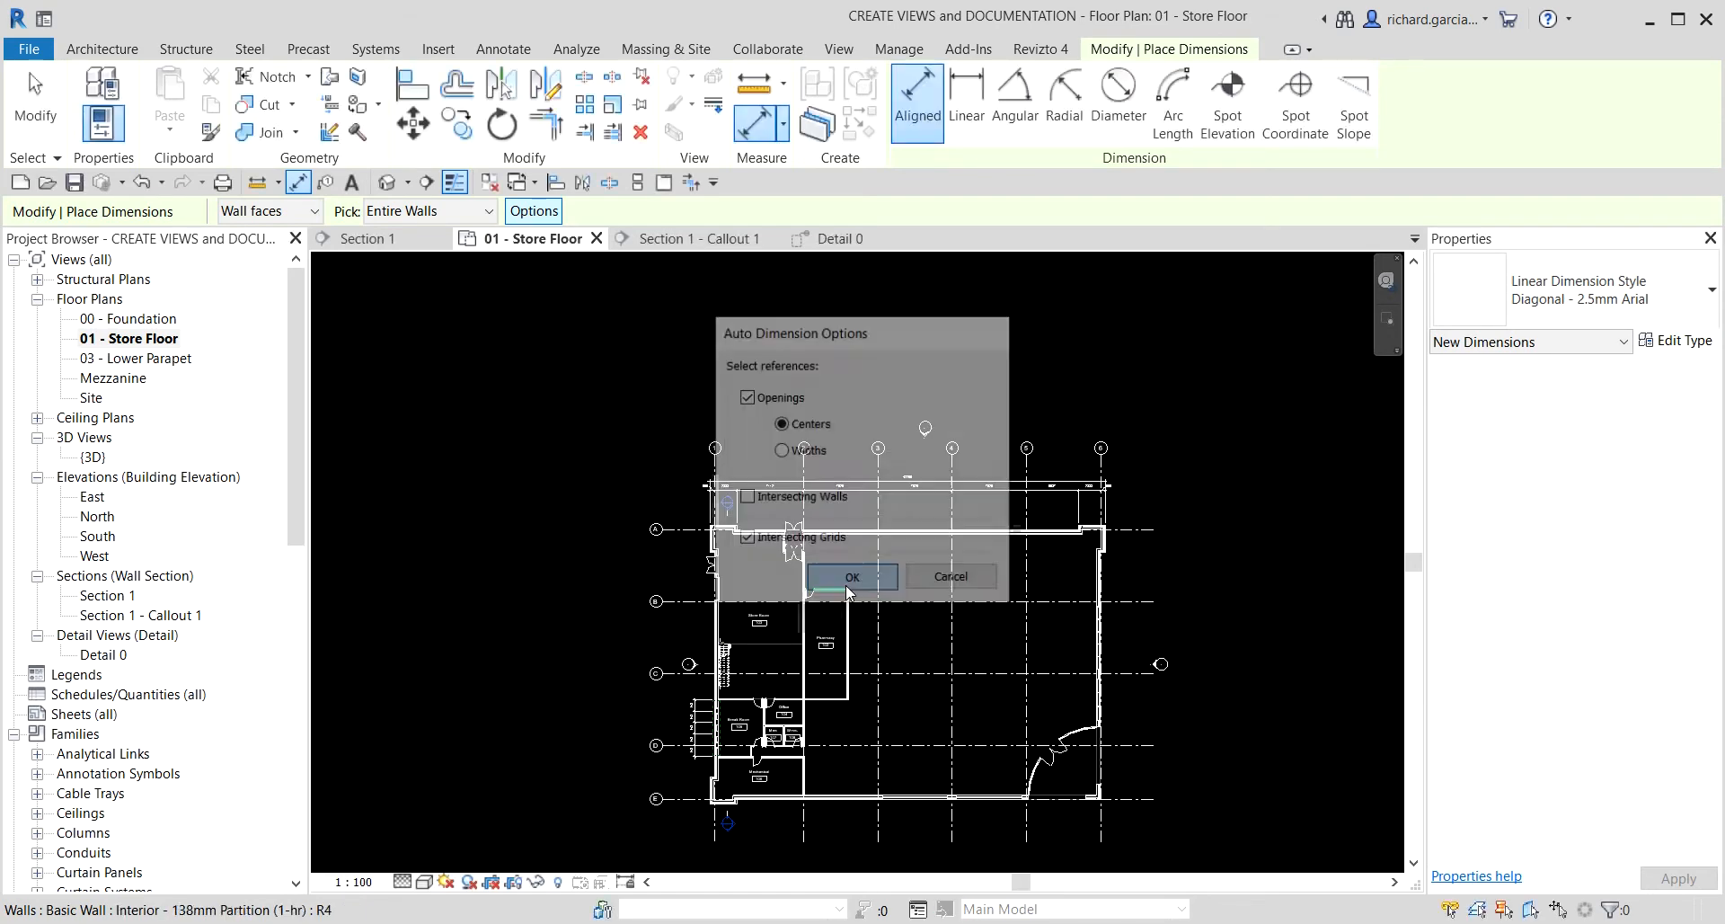
- Begin a third dimension string from the projecting northwest corner wall and the long north wall, including its door opening
scroll(773, 522, up, 5)
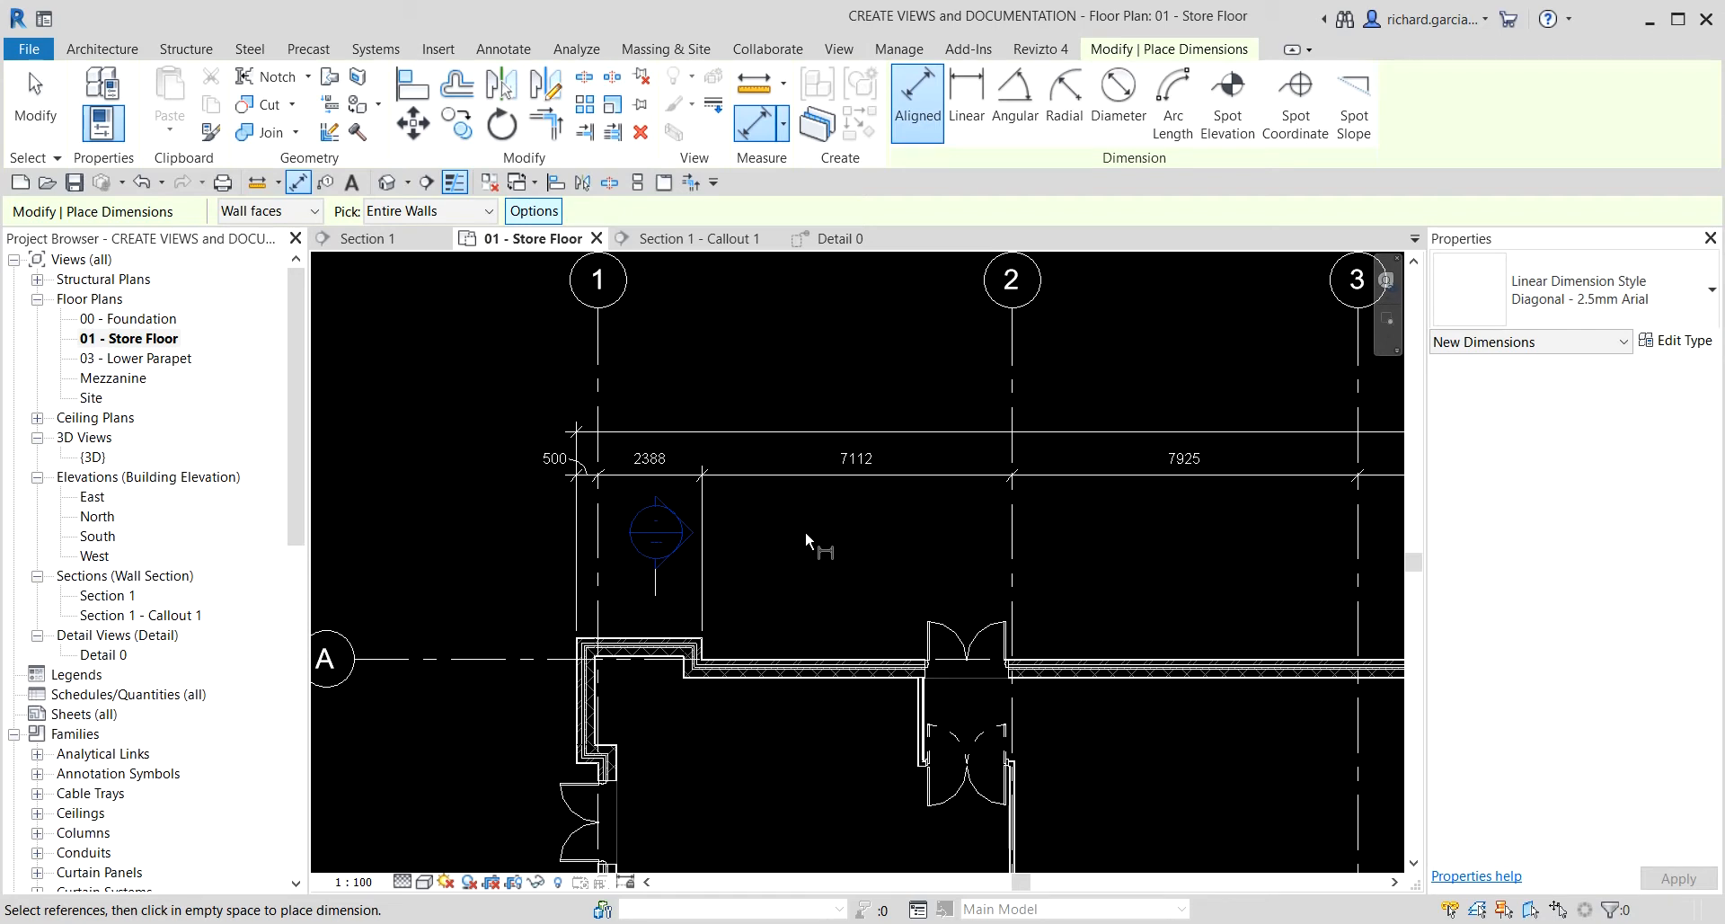
scroll(650, 605, up, 2)
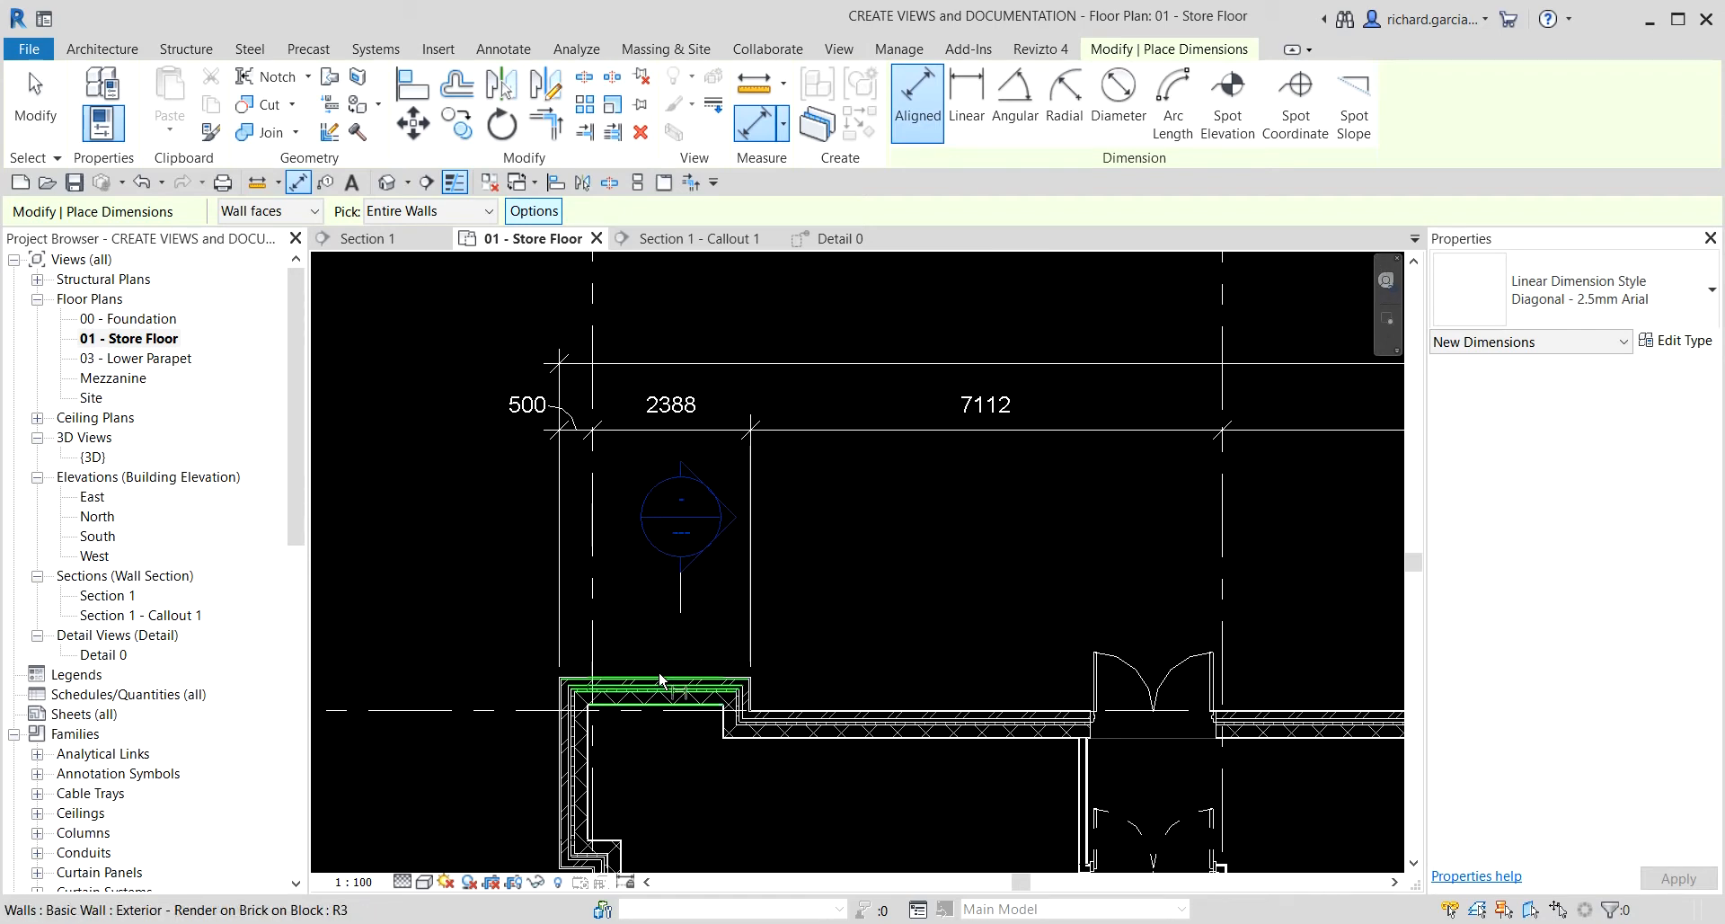
click(667, 721)
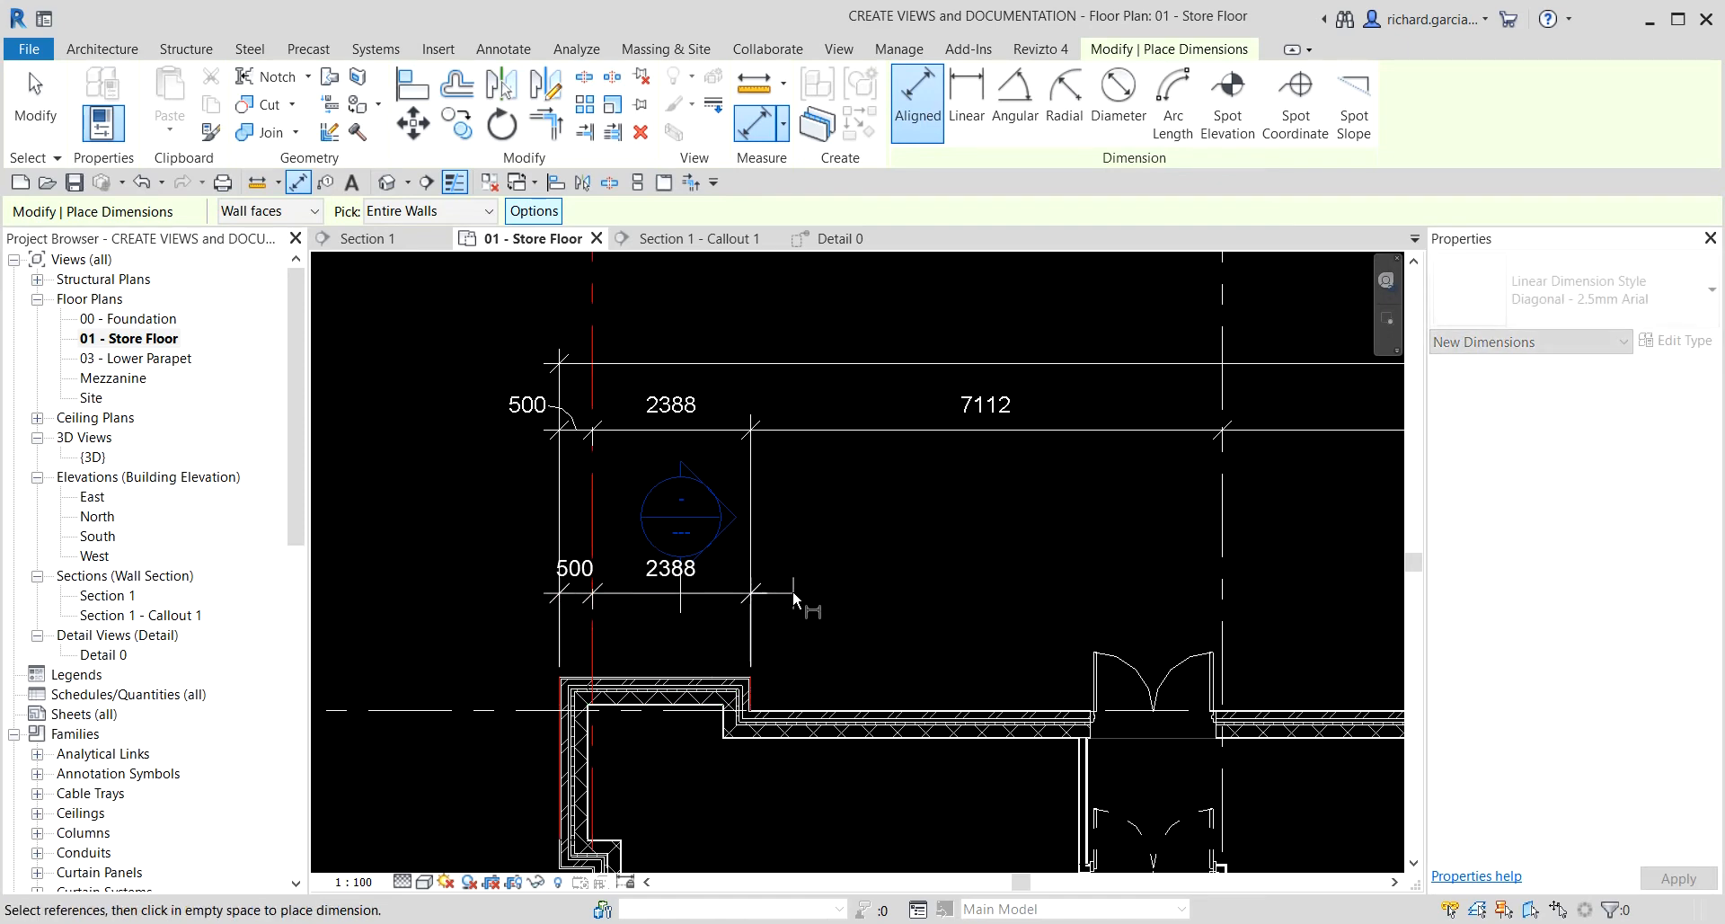
click(911, 723)
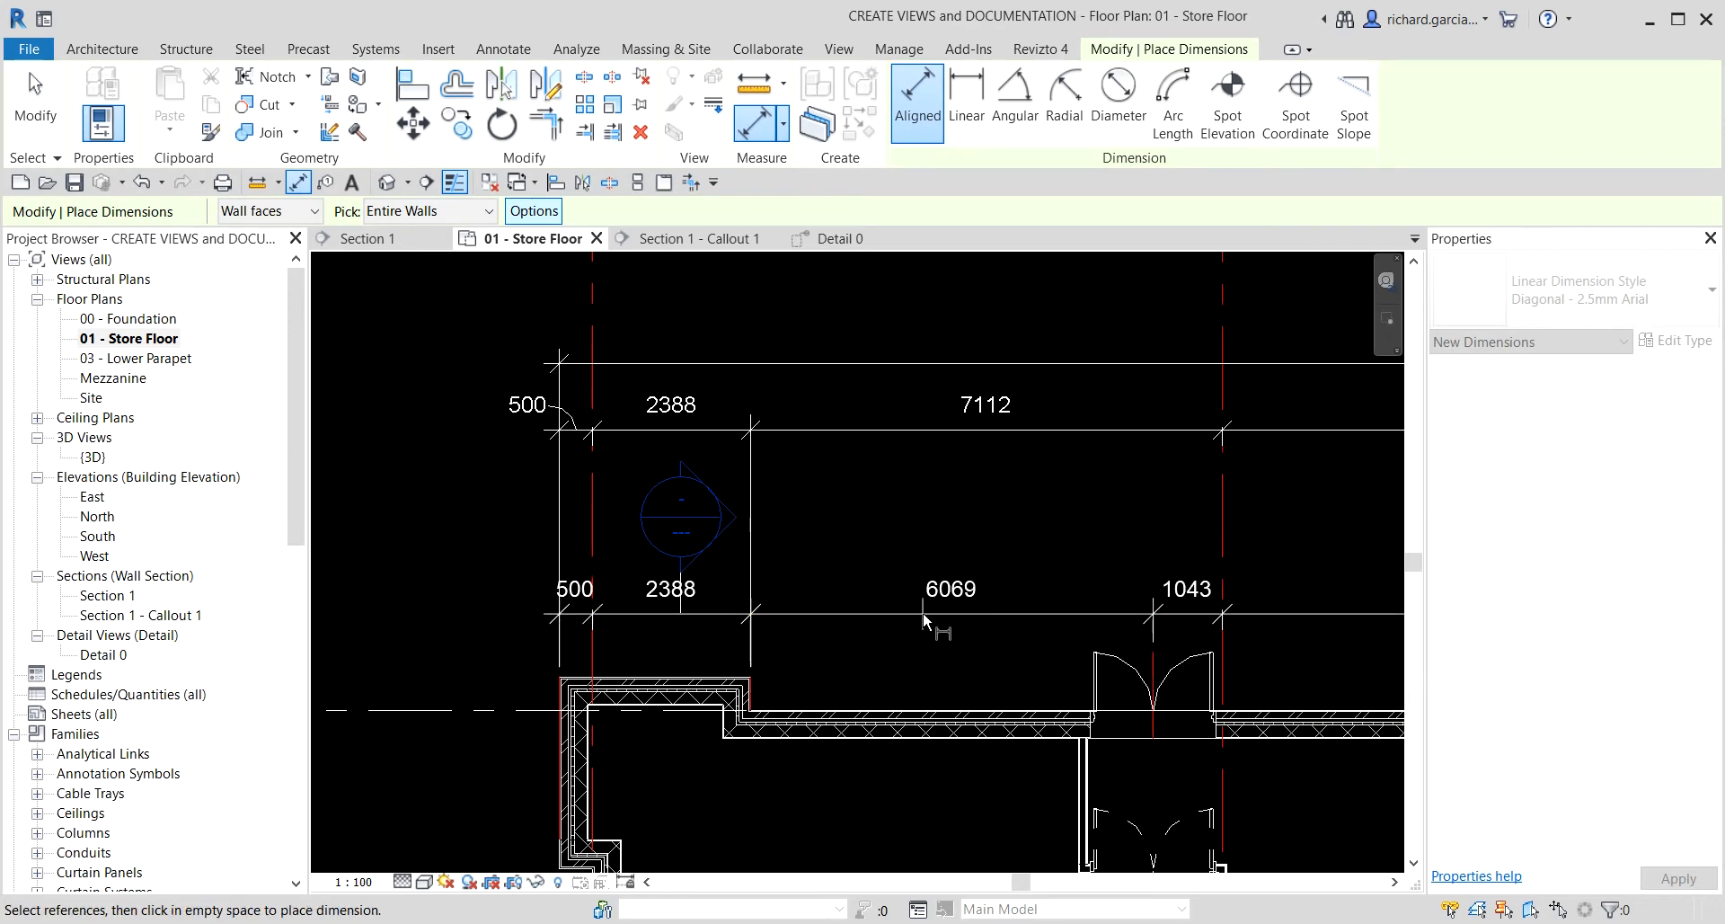
- Add the projecting northeast corner wall to the string, place it just below the grid dimension string, and end dimensioning
scroll(907, 570, down, 2)
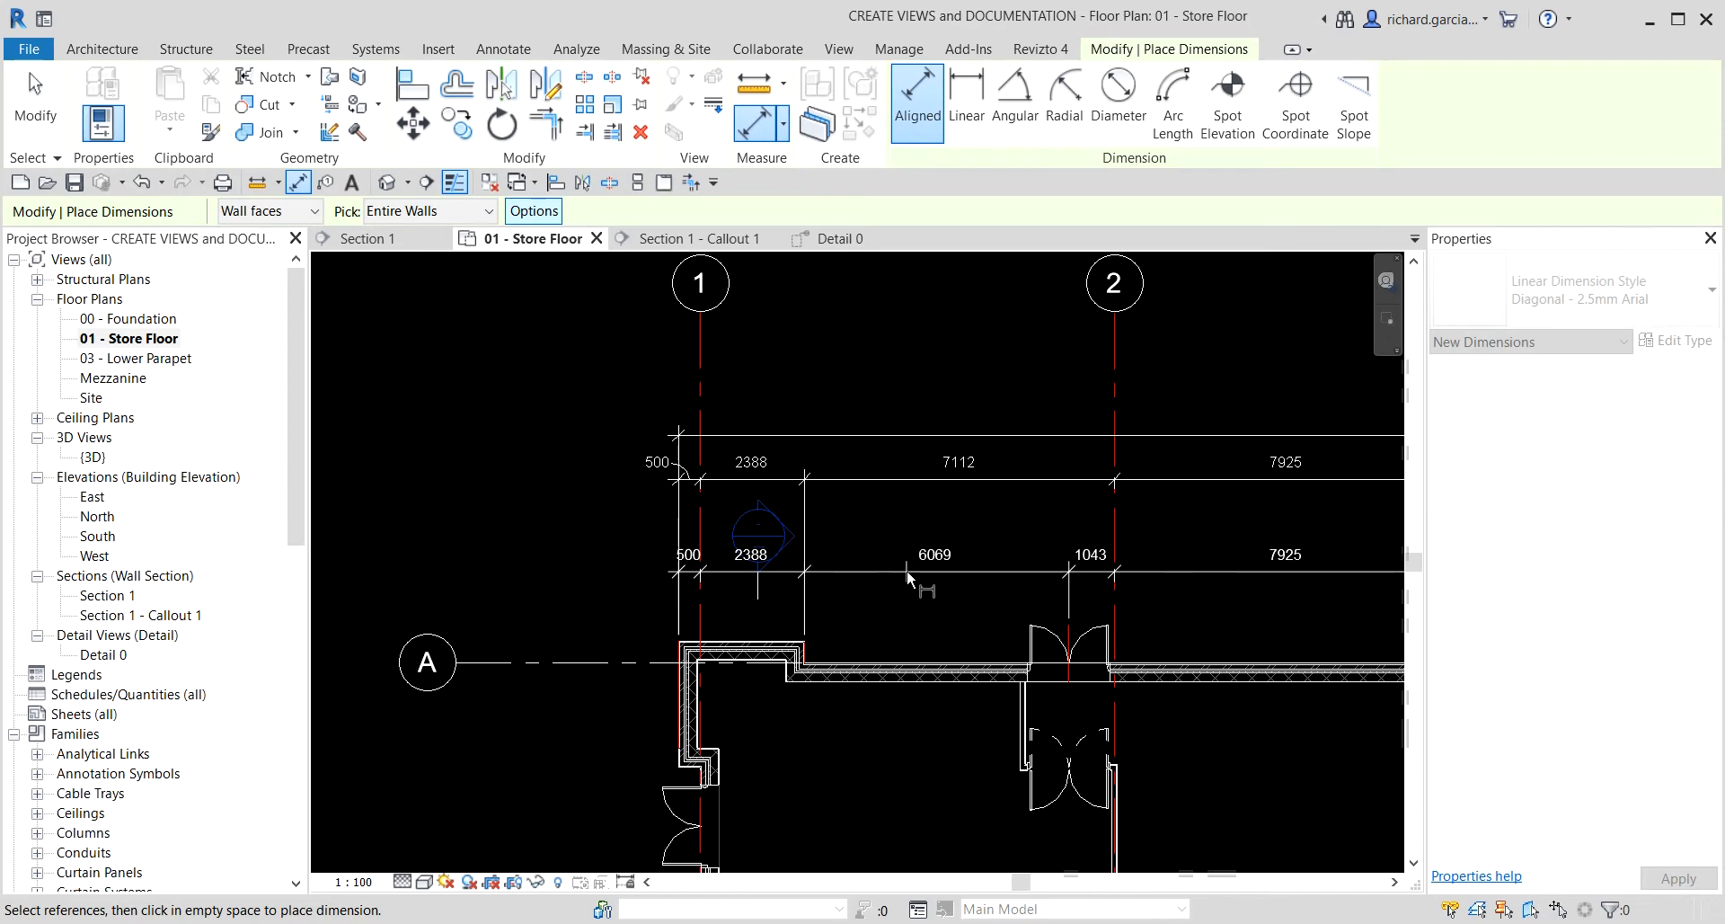
scroll(908, 569, down, 1)
middle_drag(1228, 584, 468, 515)
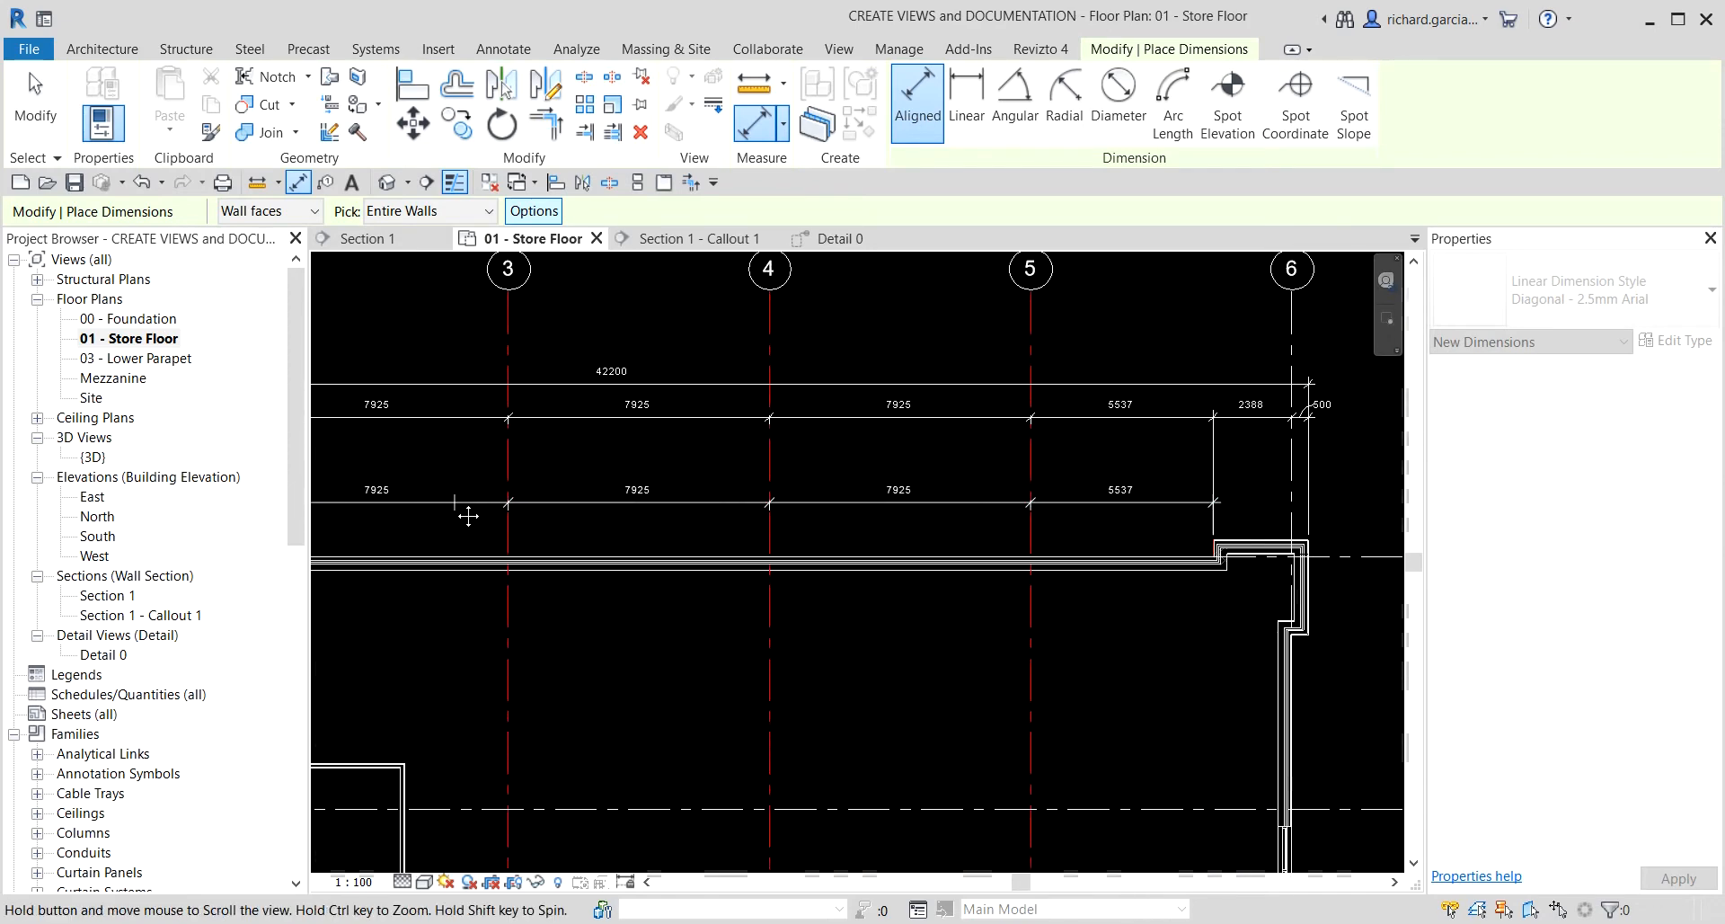
scroll(1168, 508, up, 3)
click(1314, 580)
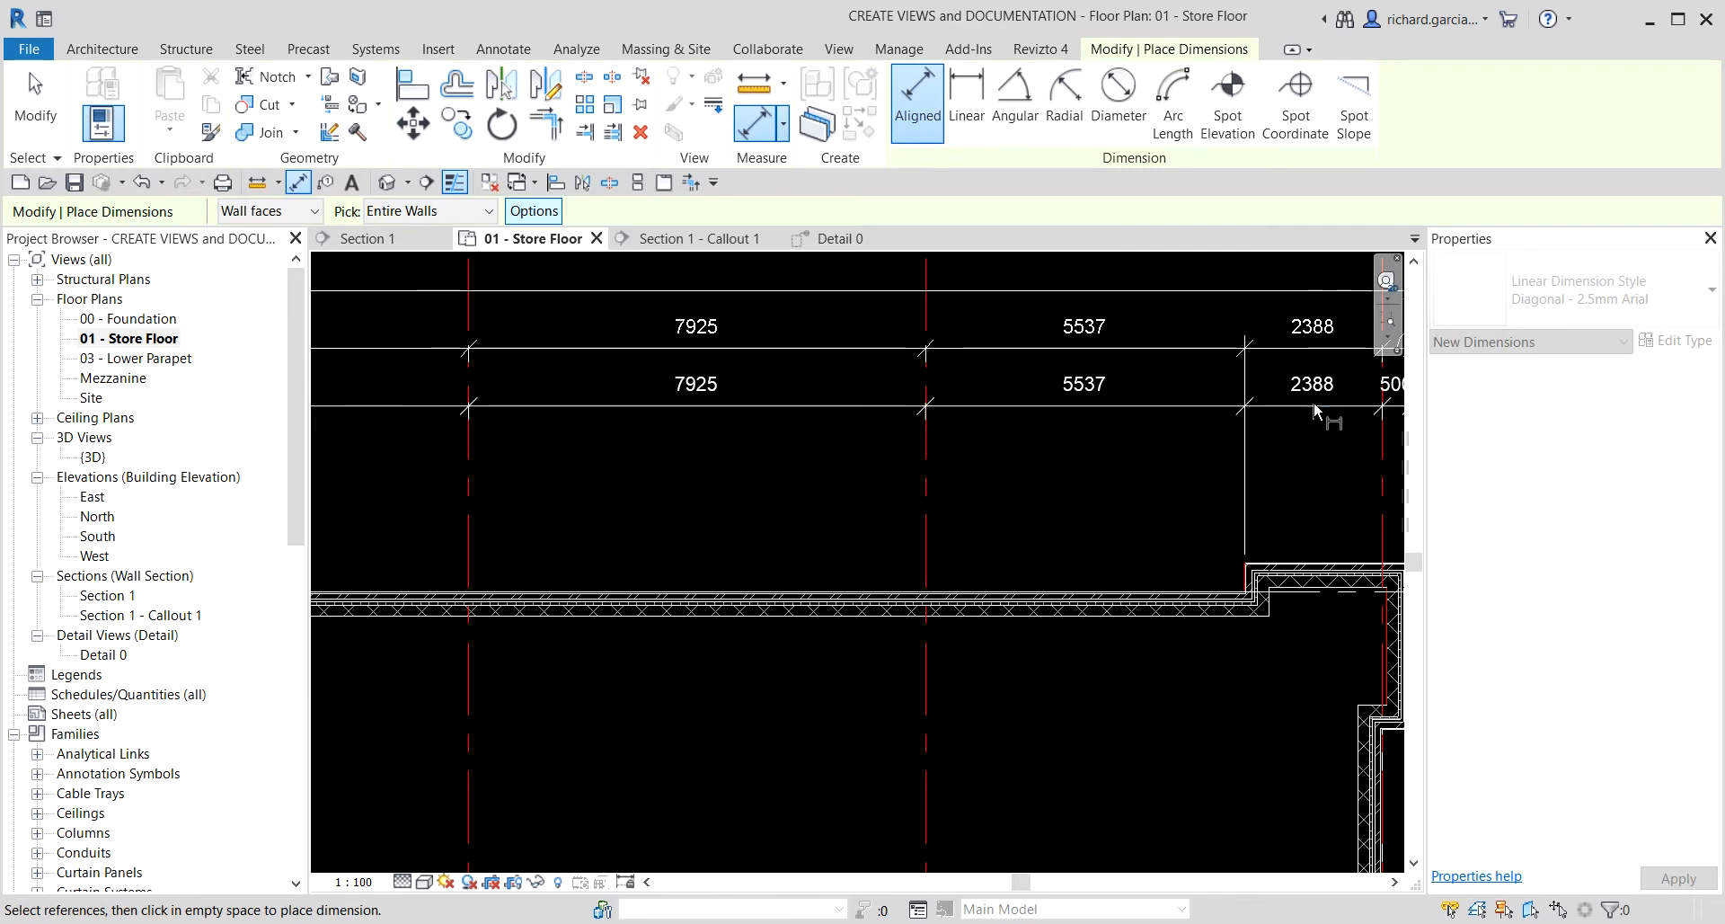
click(1313, 410)
scroll(986, 478, down, 3)
middle_drag(949, 562, 981, 562)
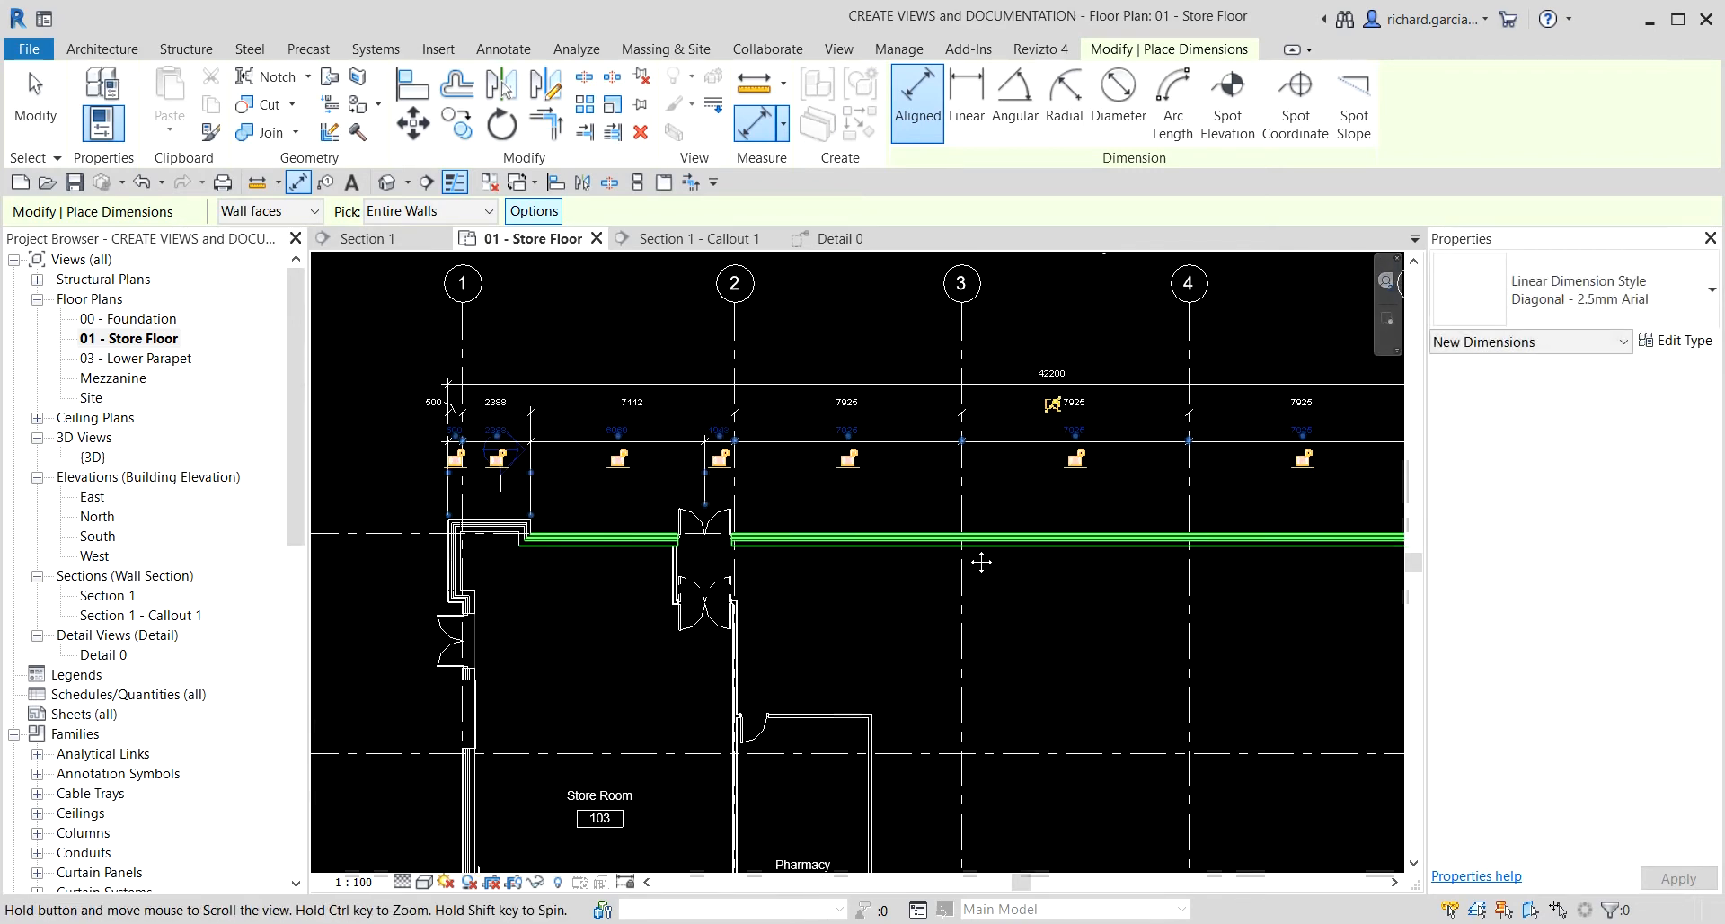
scroll(762, 380, up, 4)
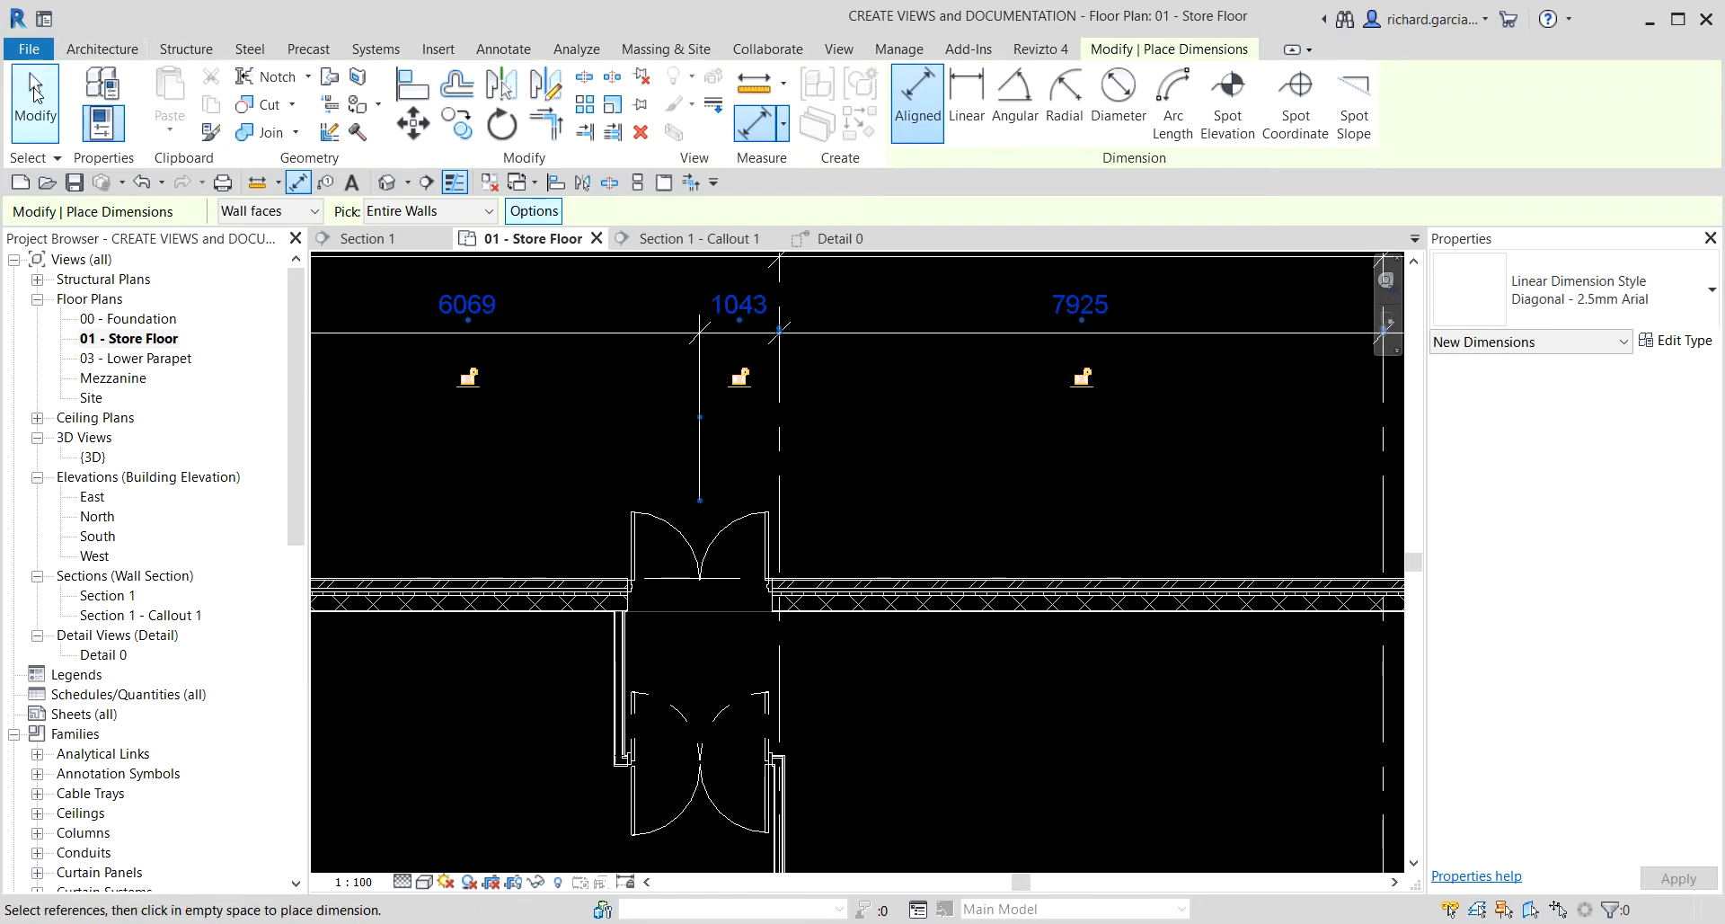
click(34, 90)
key(ctrl)
key(ctrl)
key(ctrl)
key(ctrl)
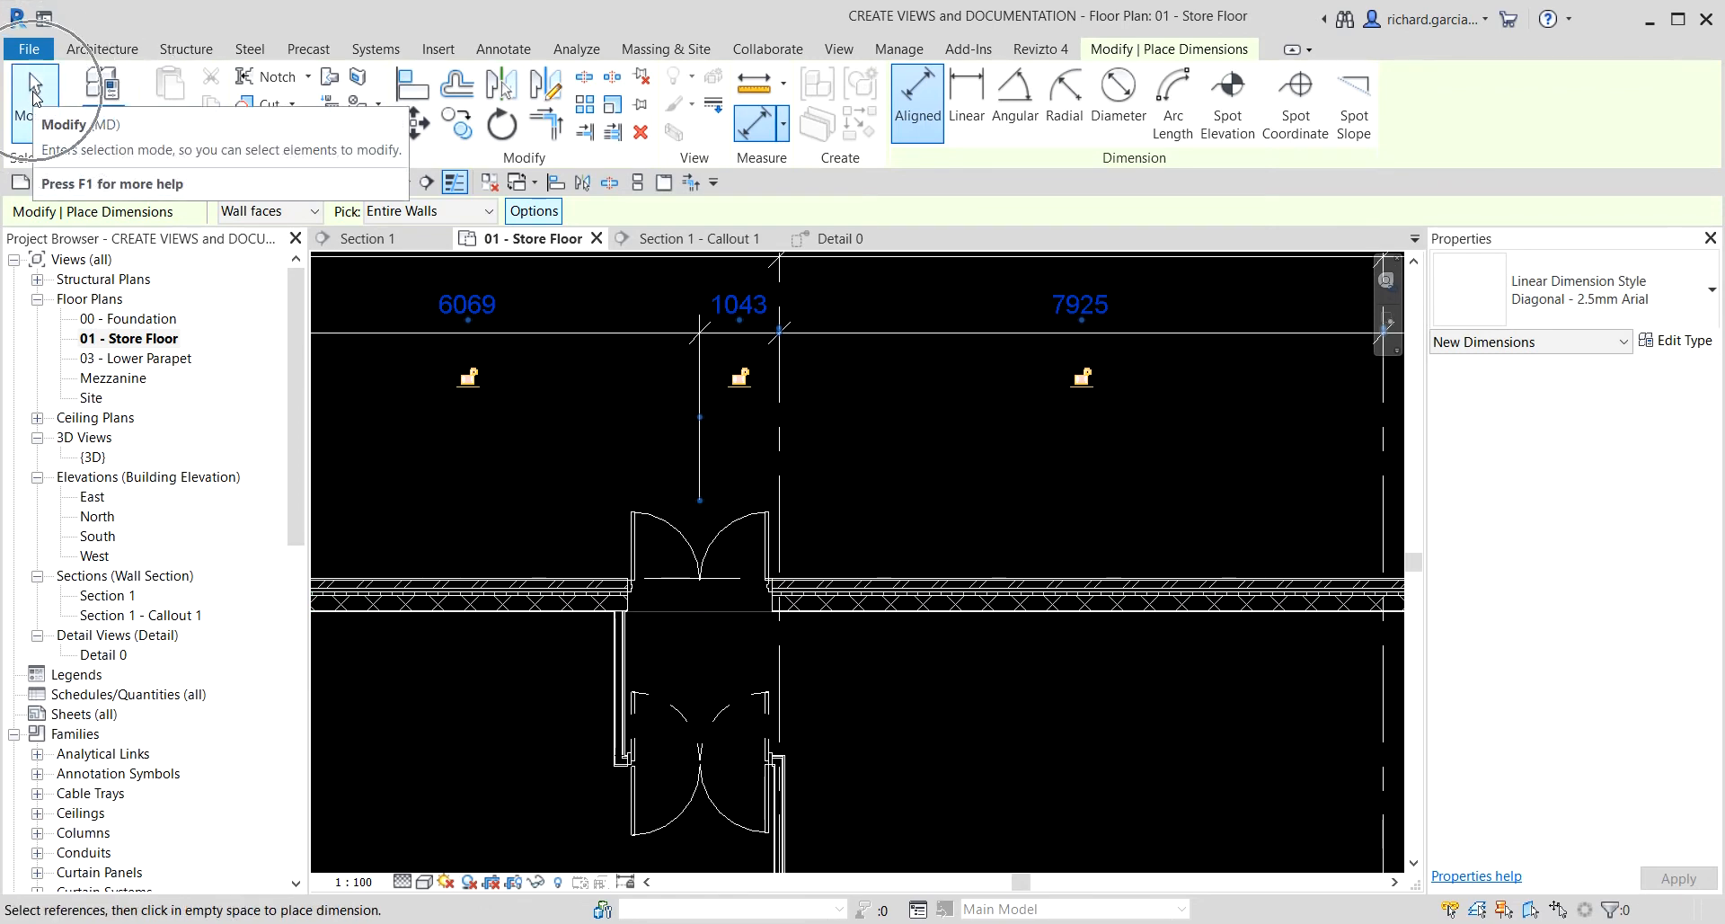
click(34, 90)
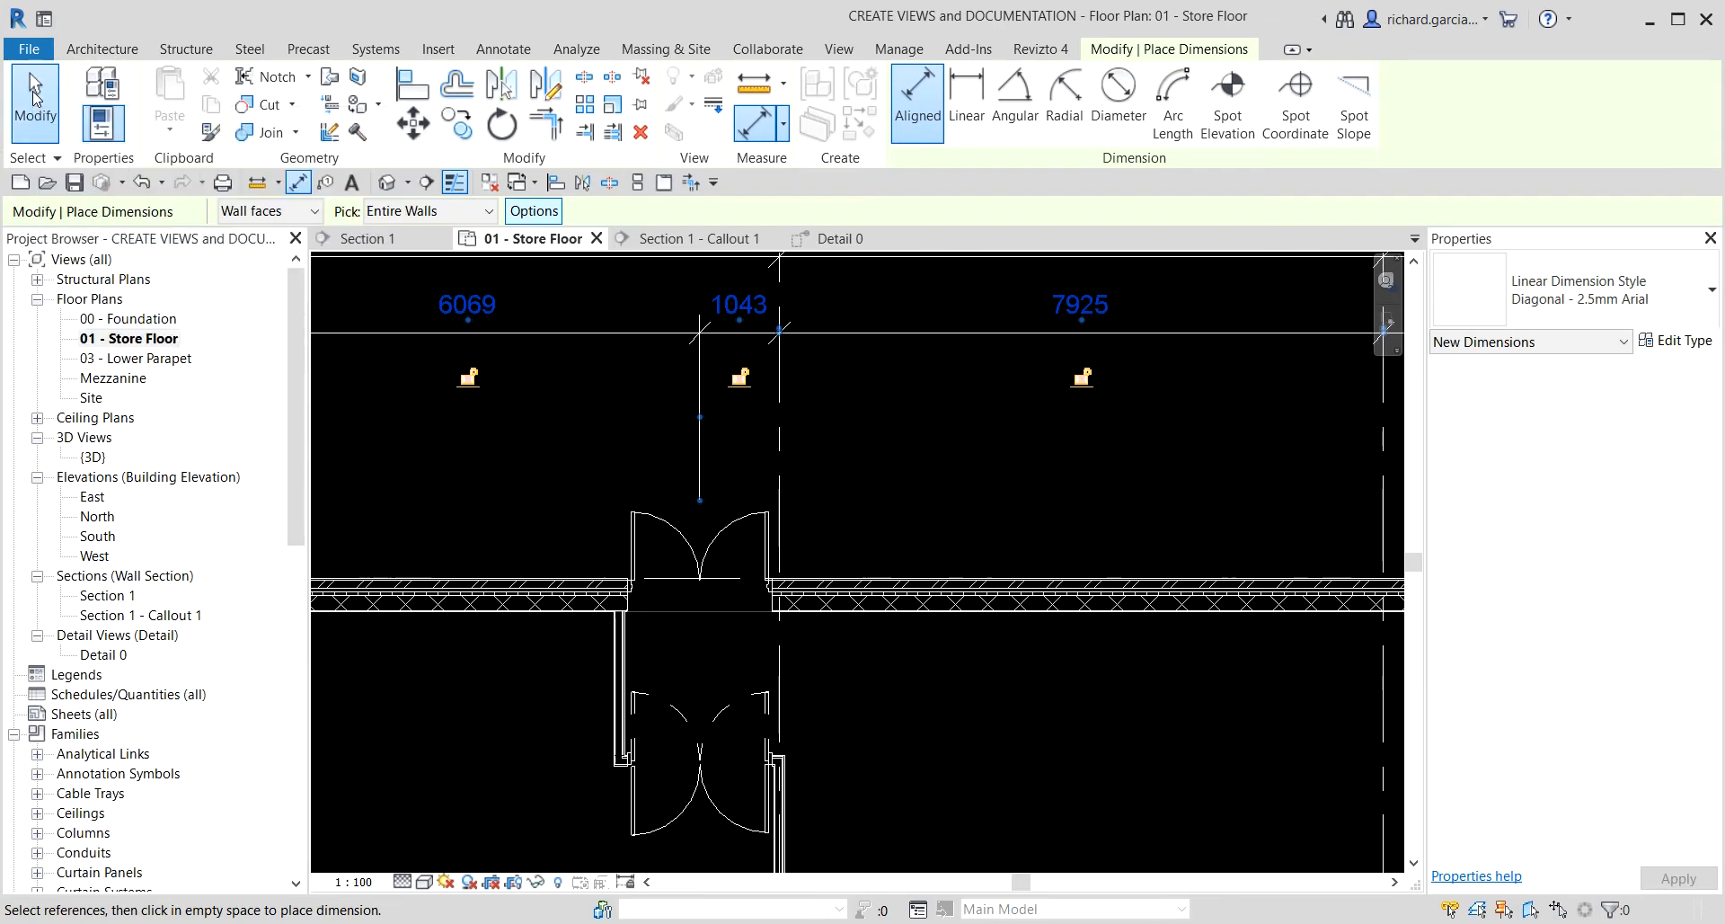
- Move the 500 text at the east end of the lowest dimension string outside its last witness line
scroll(534, 375, down, 5)
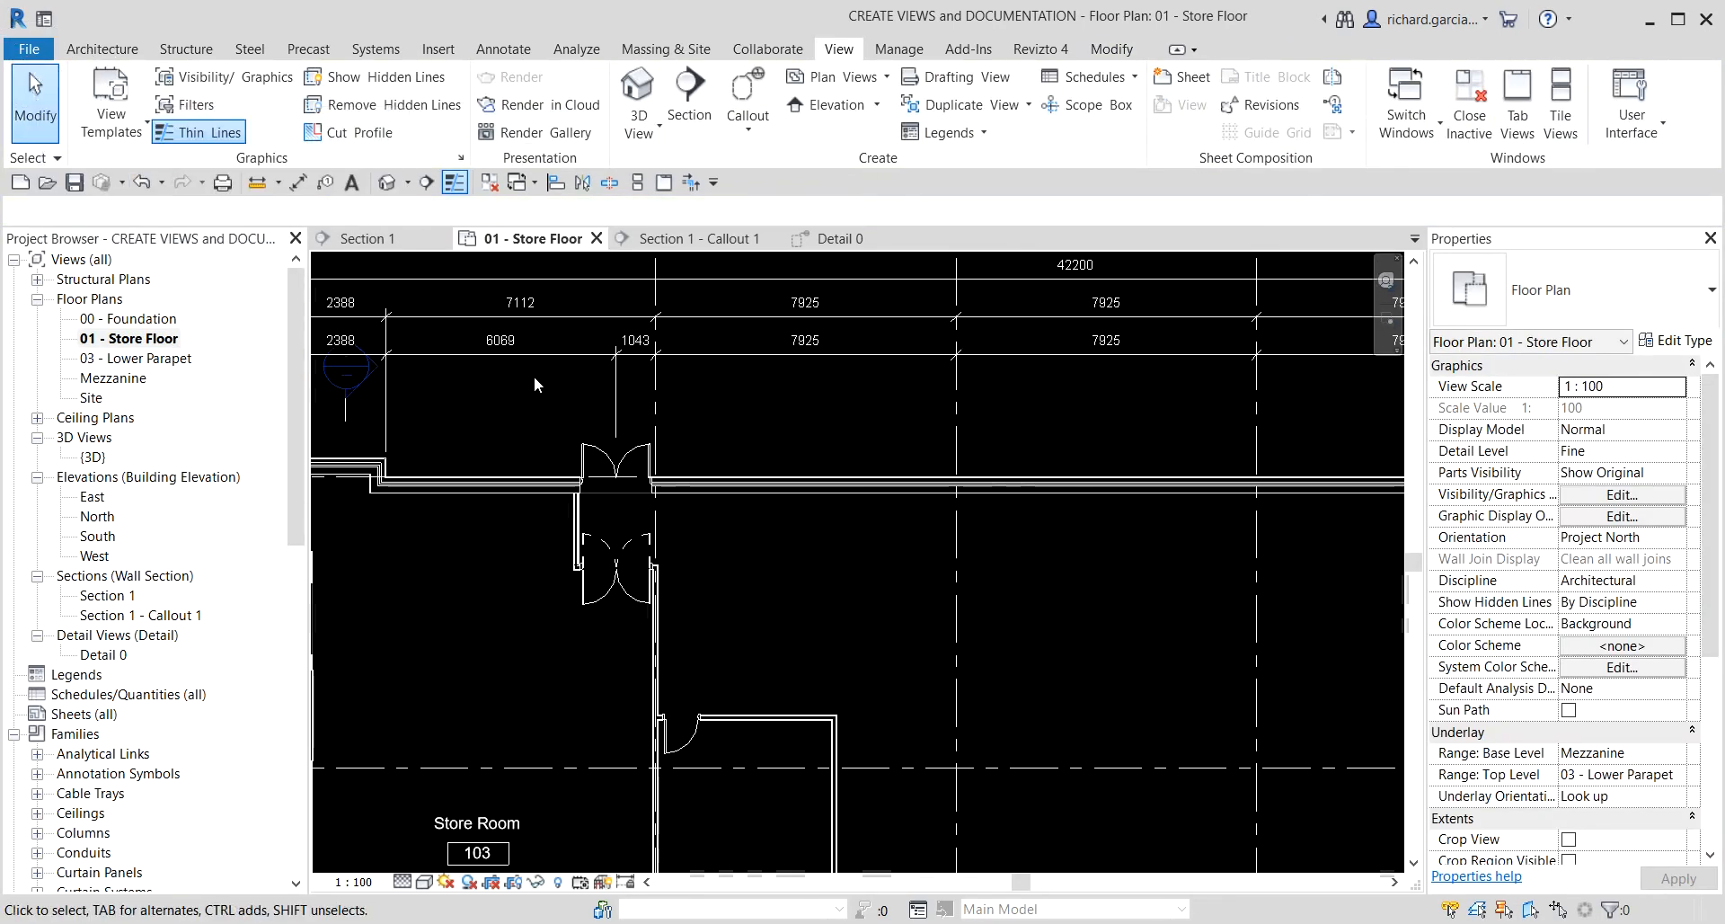
scroll(1105, 327, up, 8)
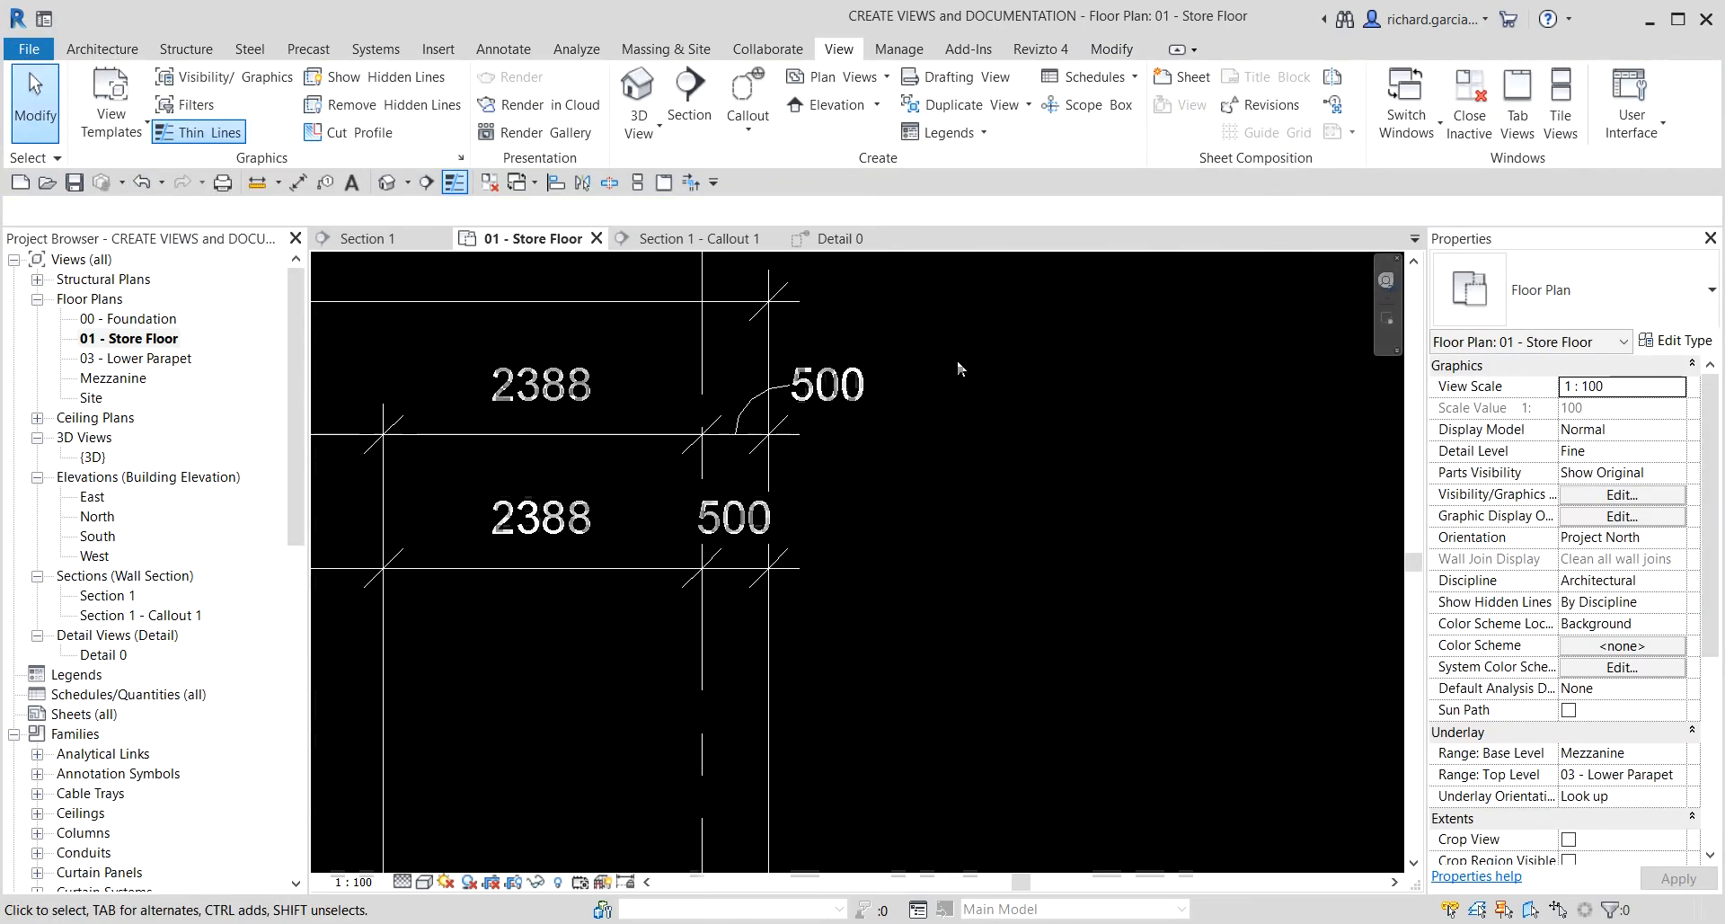
click(746, 563)
drag(745, 554, 825, 541)
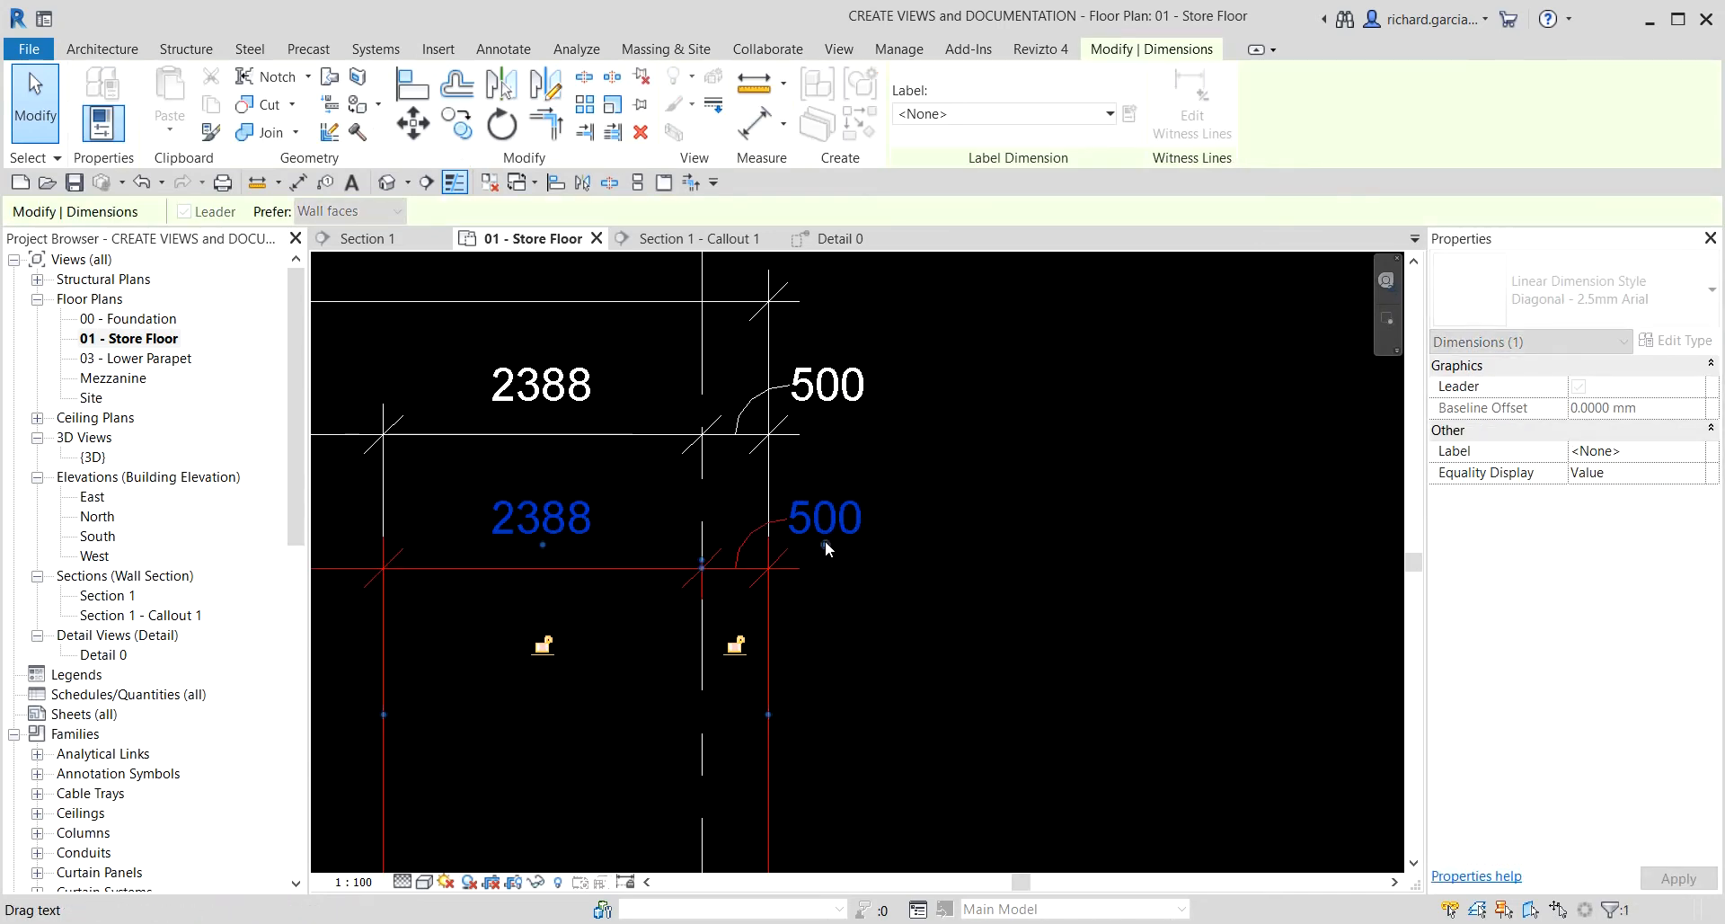
- Move the 500 text at the west end of the lowest dimension string outside its first witness line
scroll(825, 541, down, 4)
scroll(801, 530, down, 3)
middle_drag(801, 530, 1469, 620)
scroll(620, 550, up, 8)
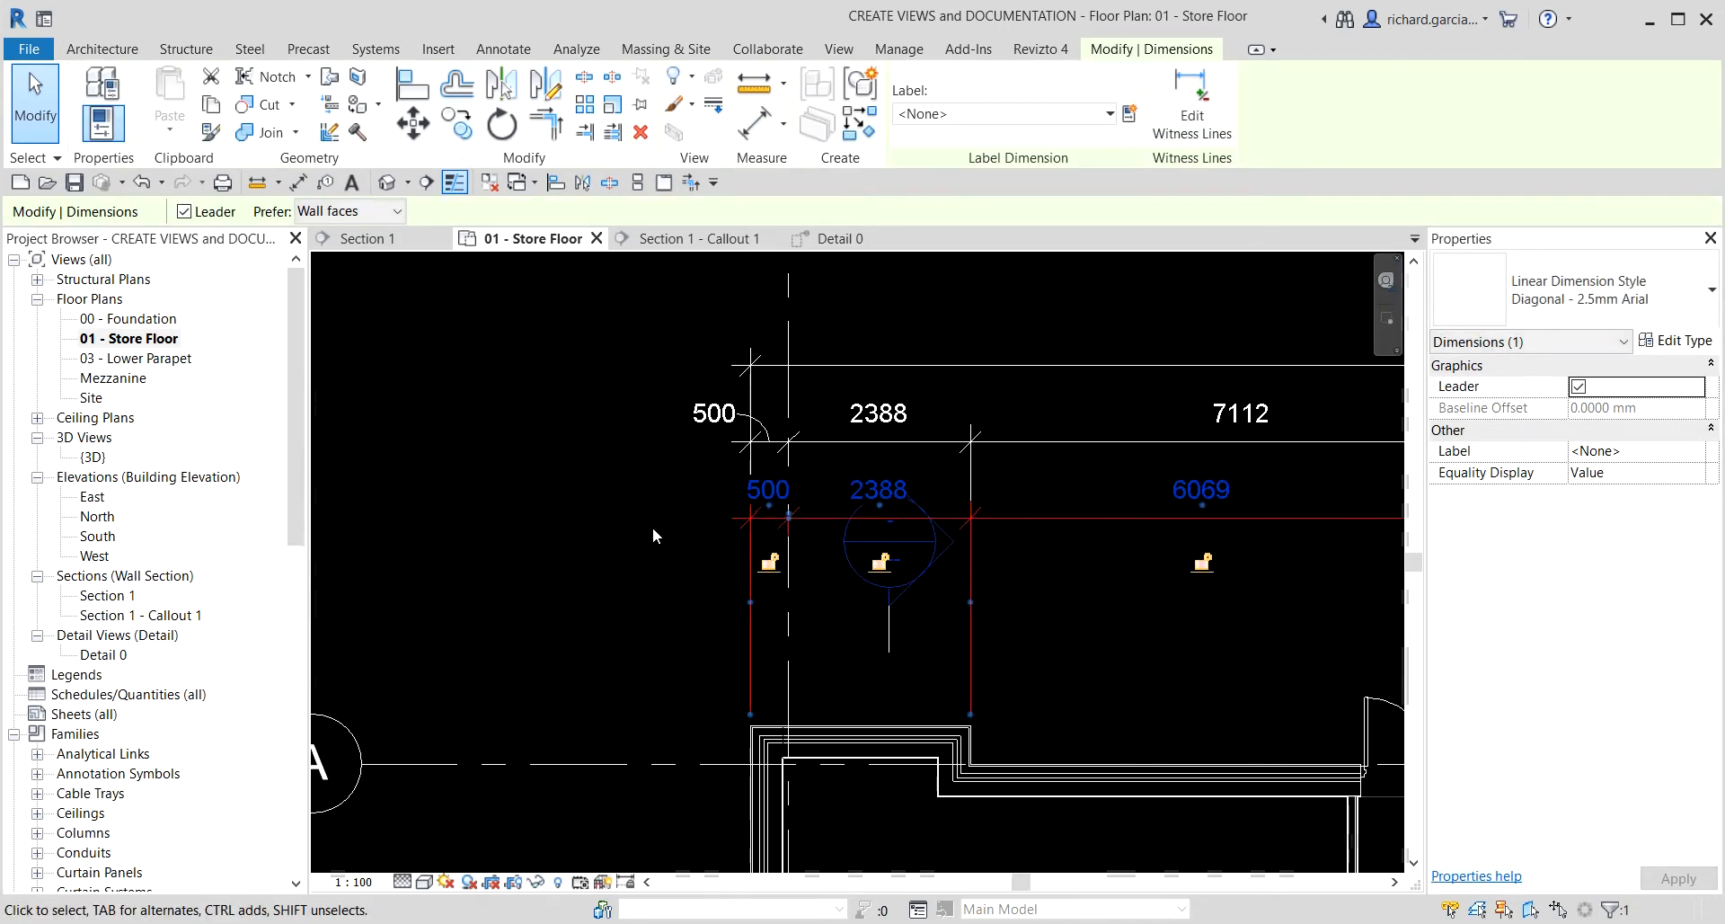
click(639, 461)
click(993, 405)
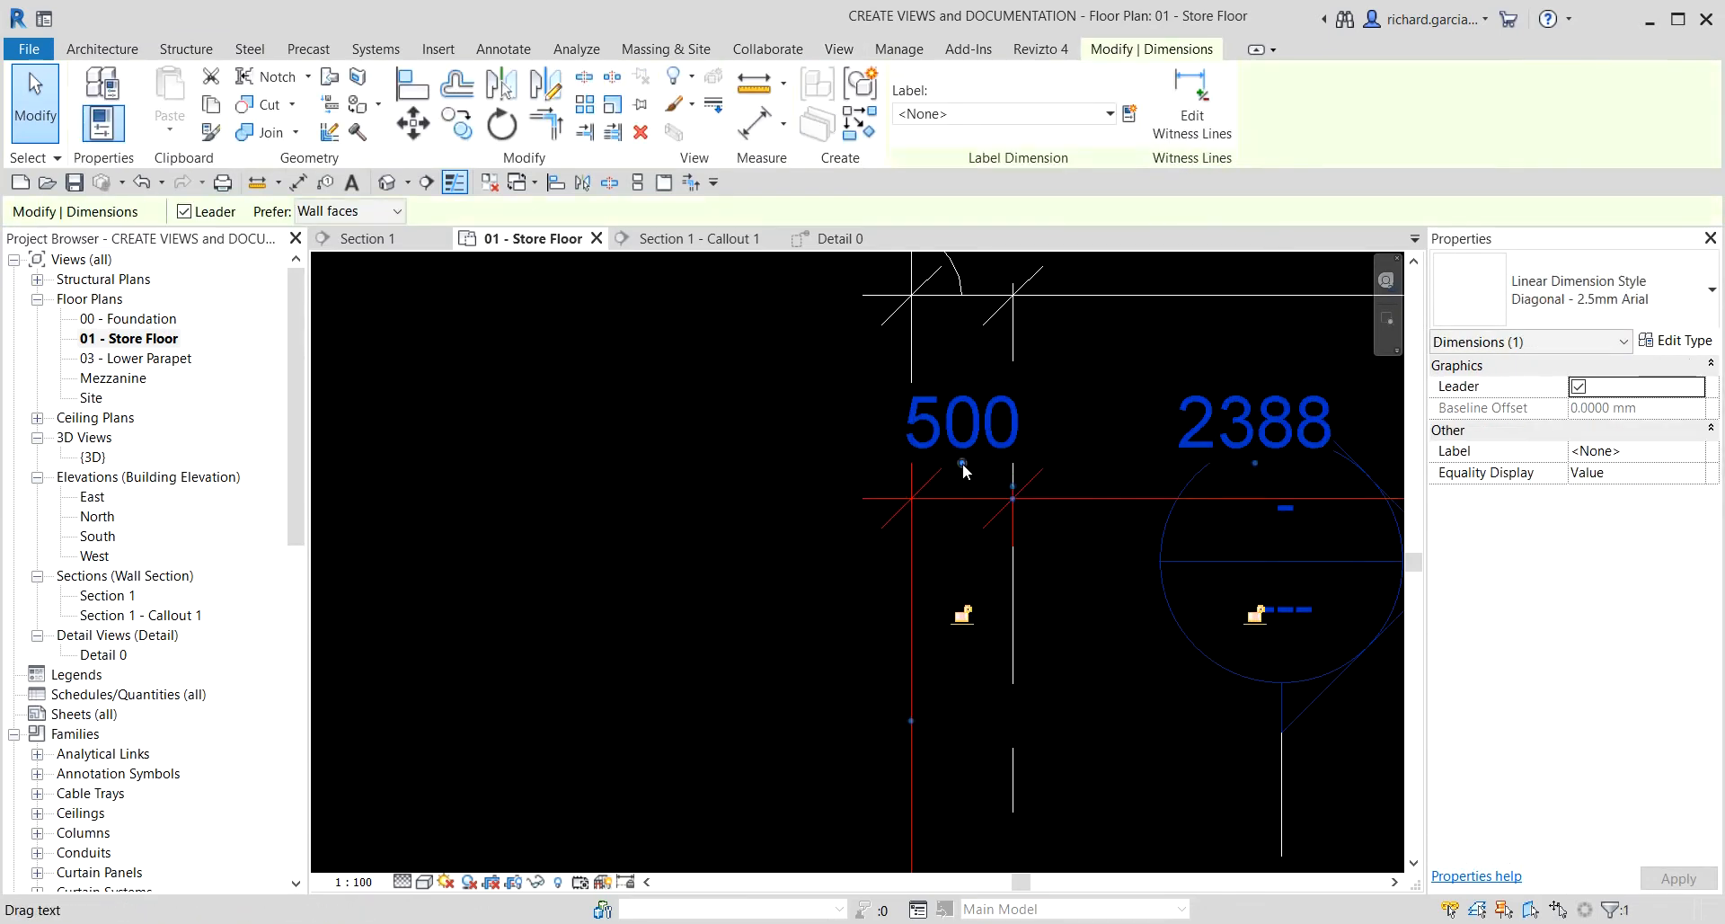
drag(962, 462, 822, 460)
click(771, 465)
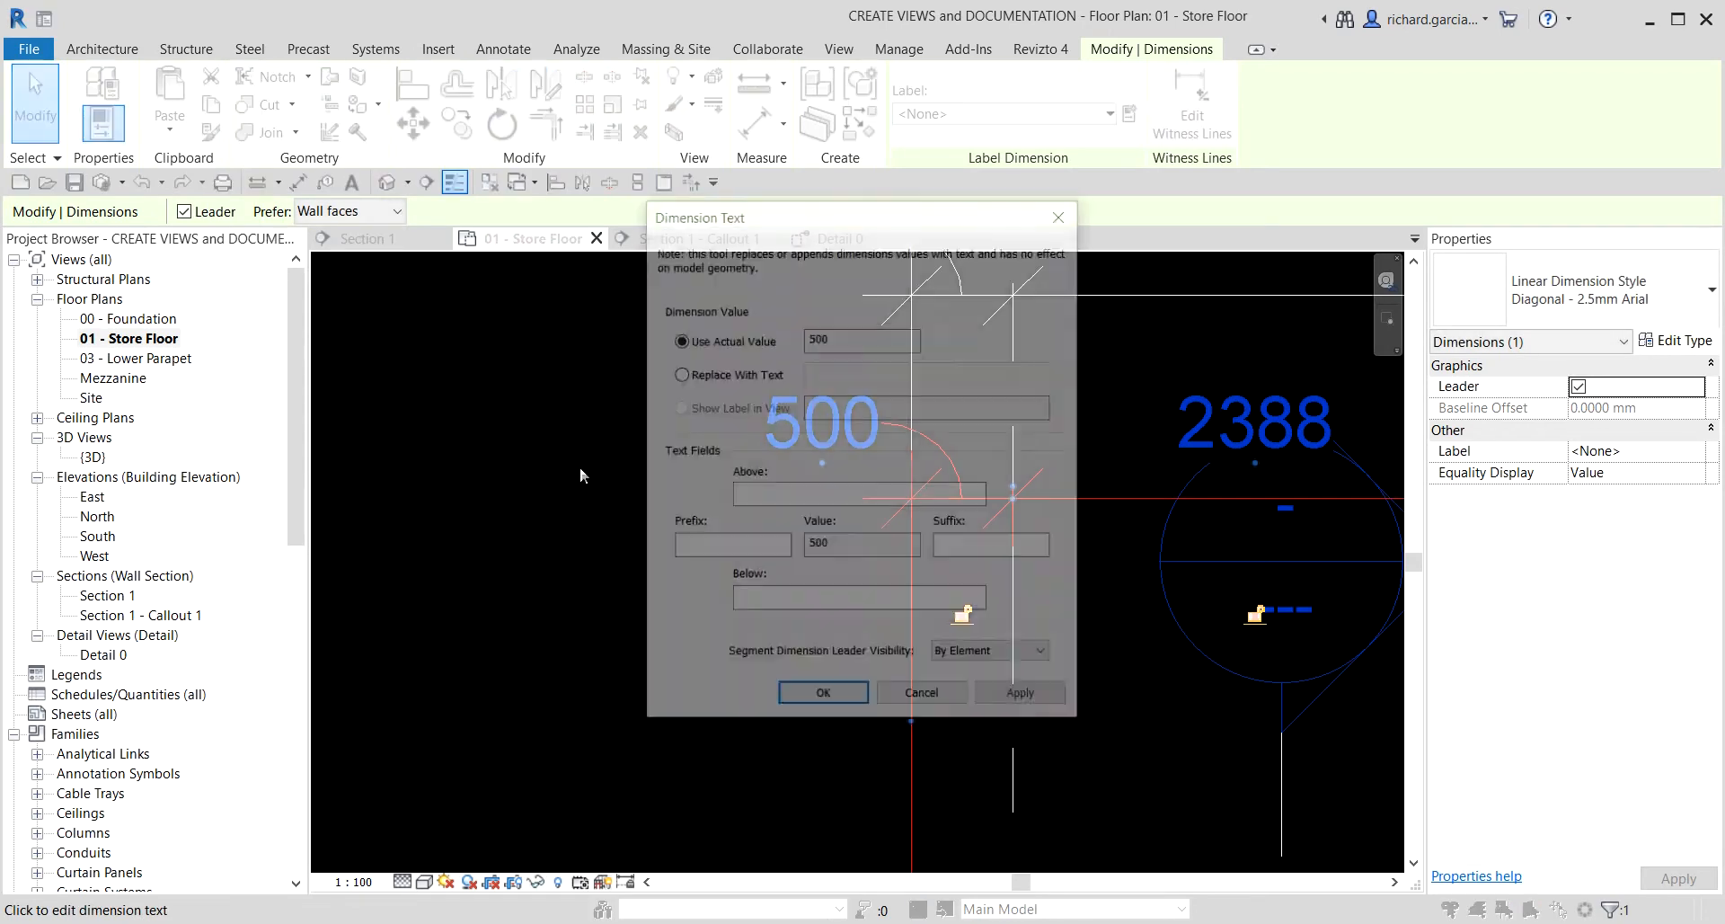
- Cancel the open dimension text edit and deselect the lowest dimension string
click(923, 698)
scroll(464, 523, down, 5)
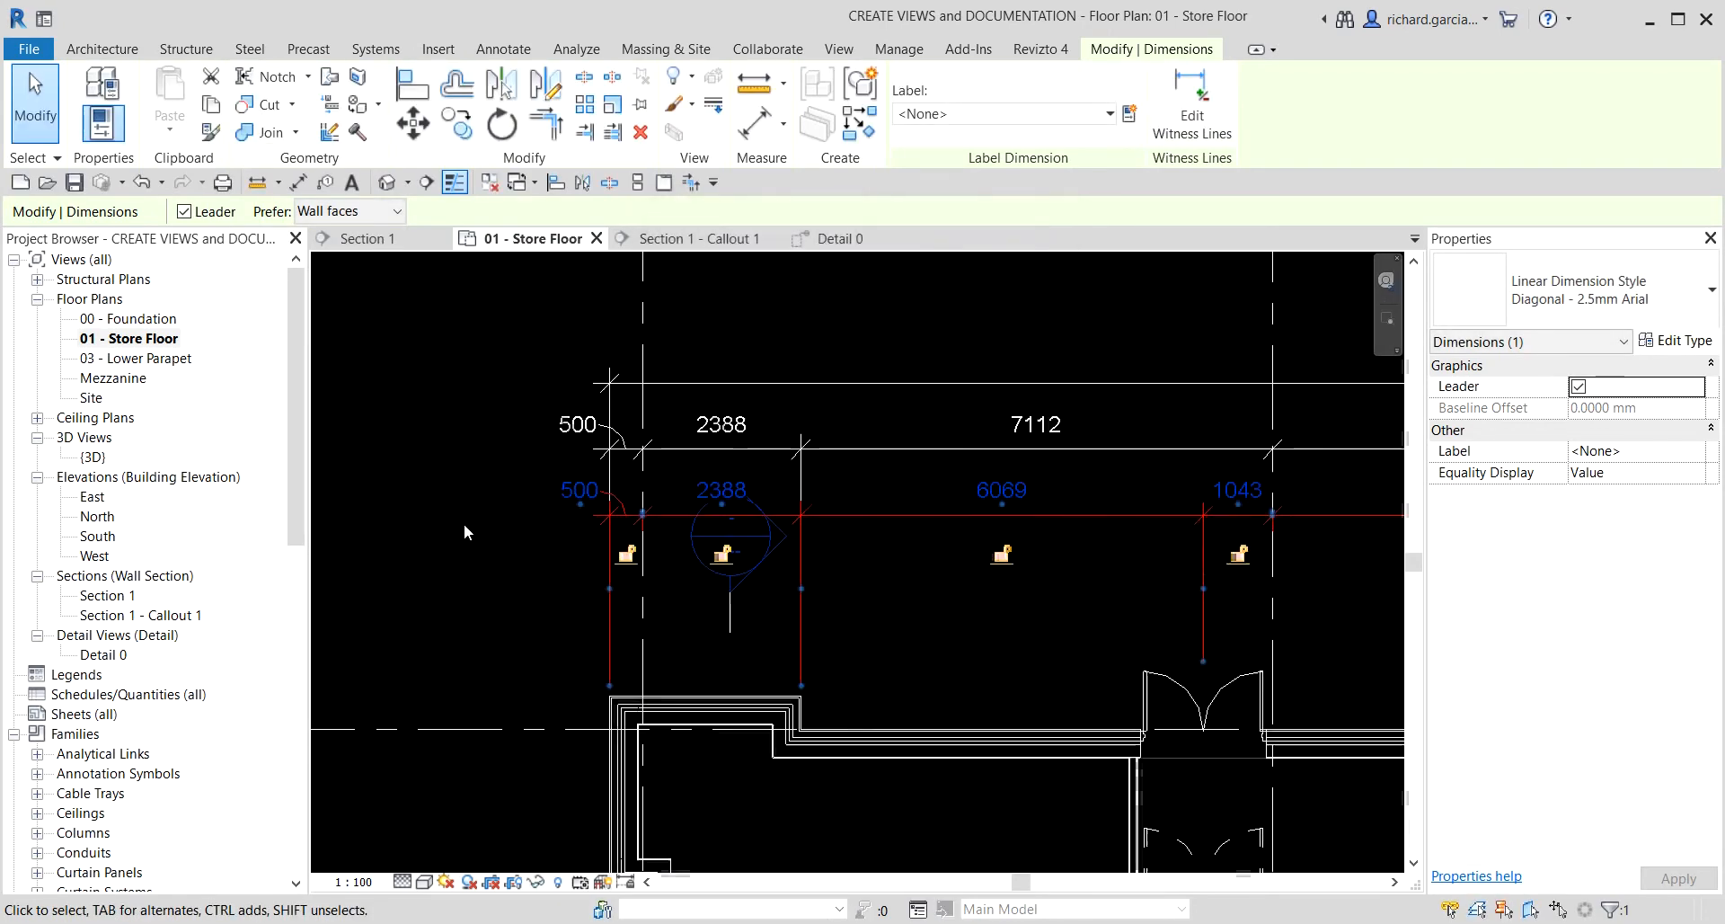
click(663, 323)
scroll(682, 366, down, 3)
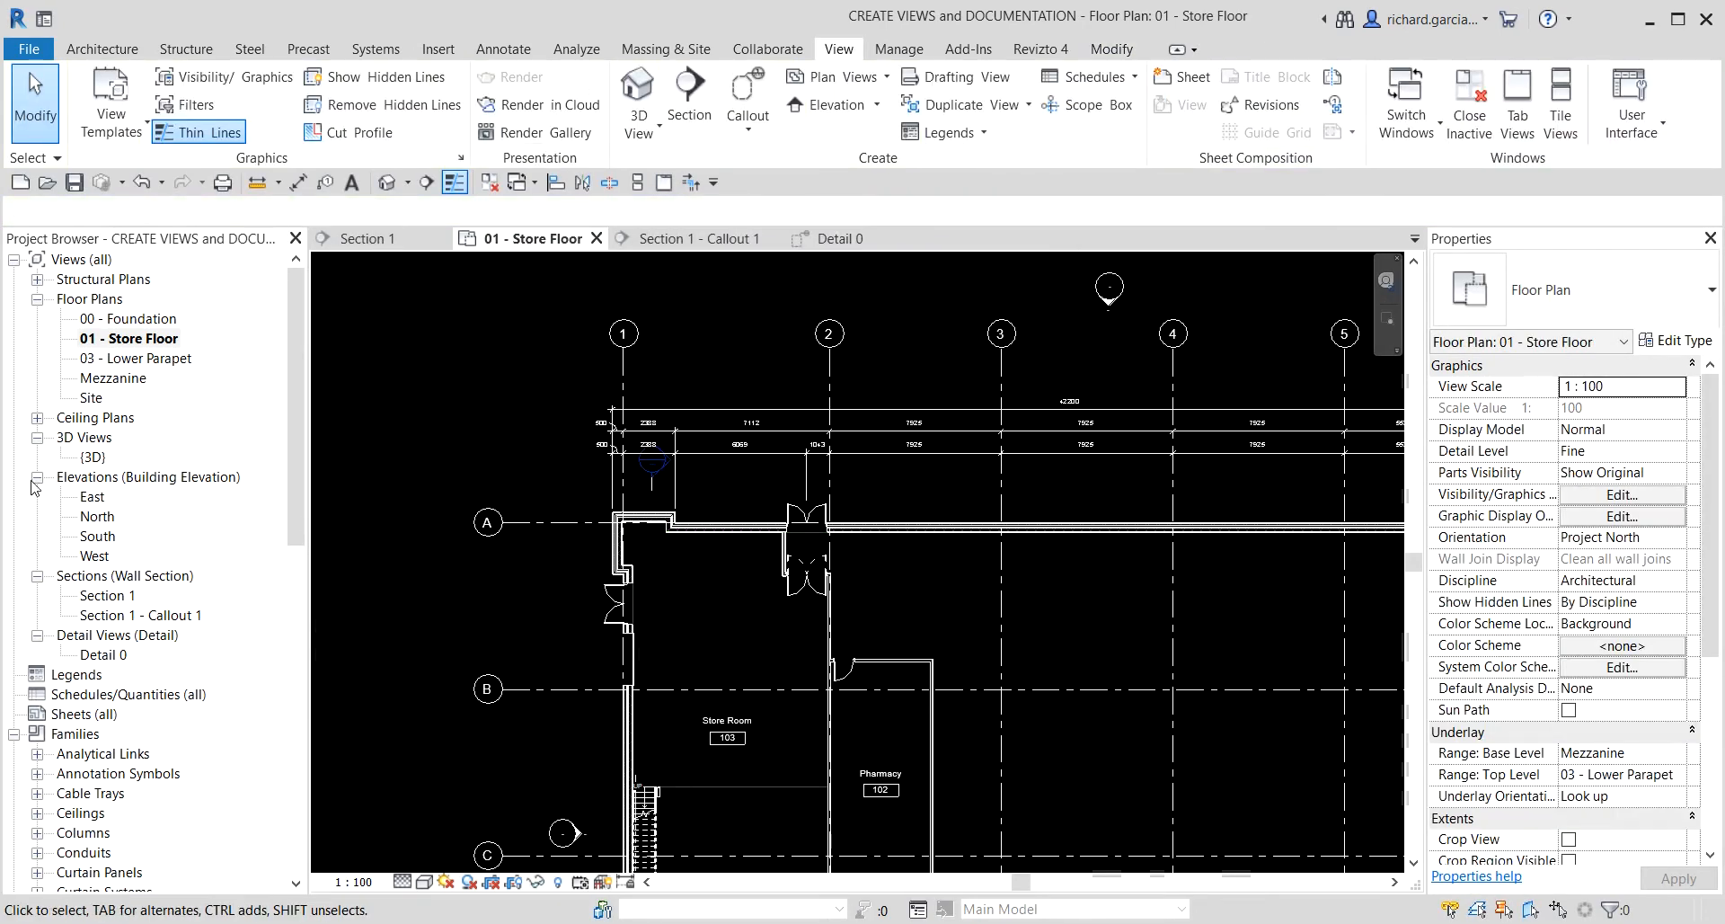
- Select the overall dimension above the grid dimension strings and open its type properties
scroll(1076, 342, up, 3)
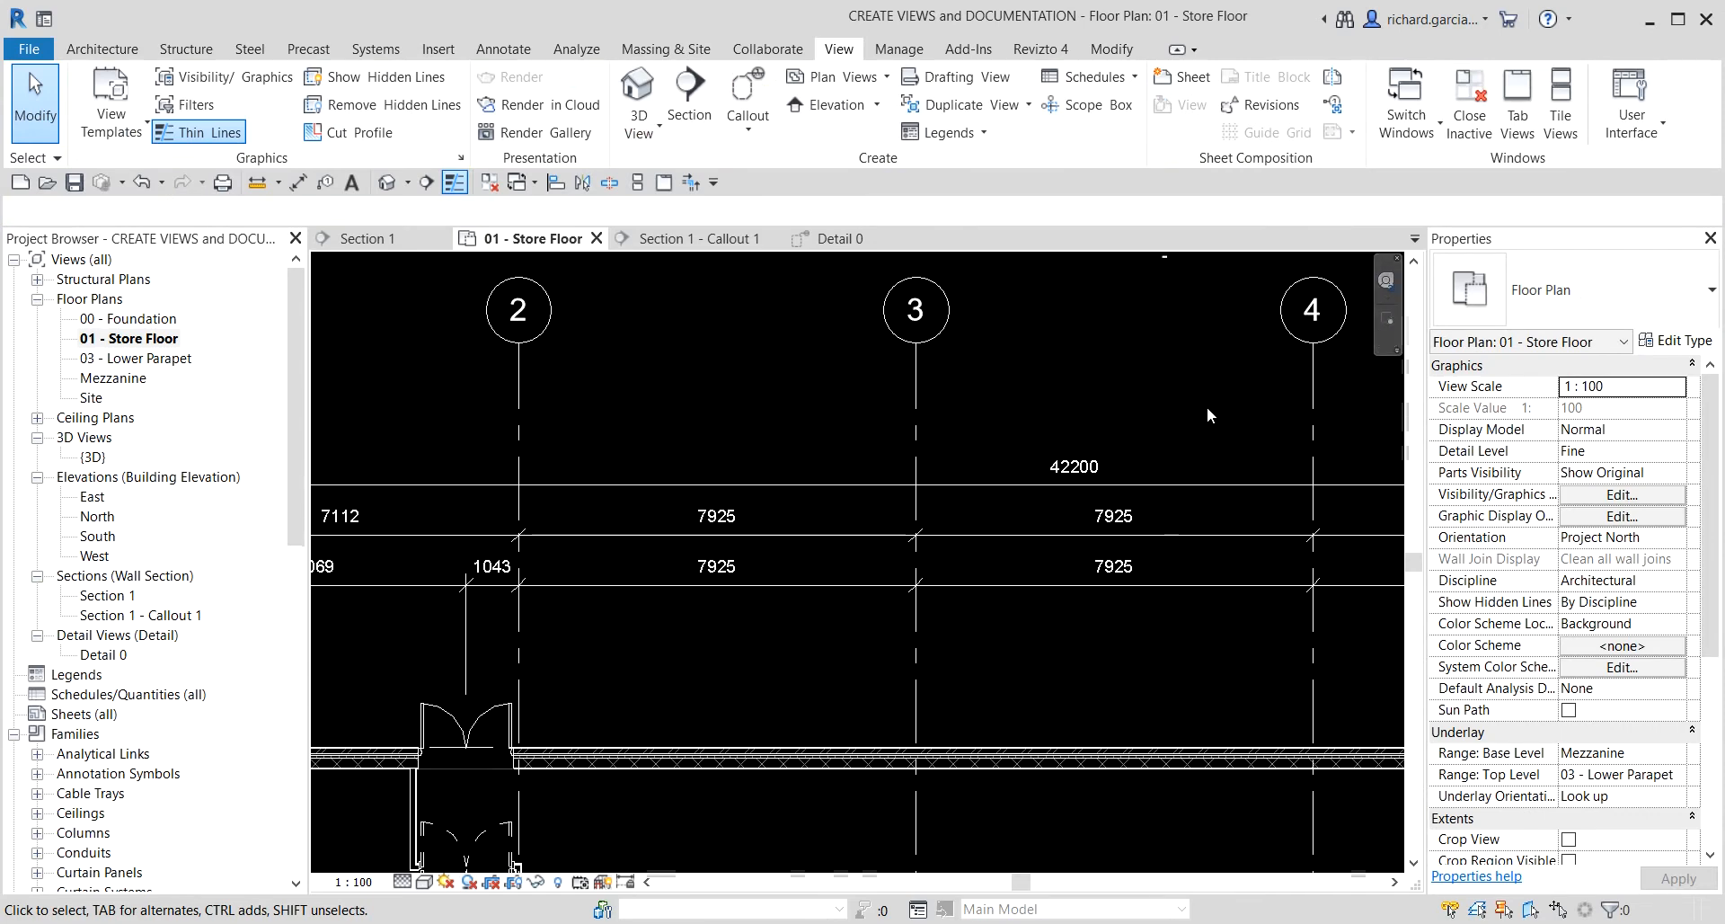
middle_drag(1206, 406, 989, 449)
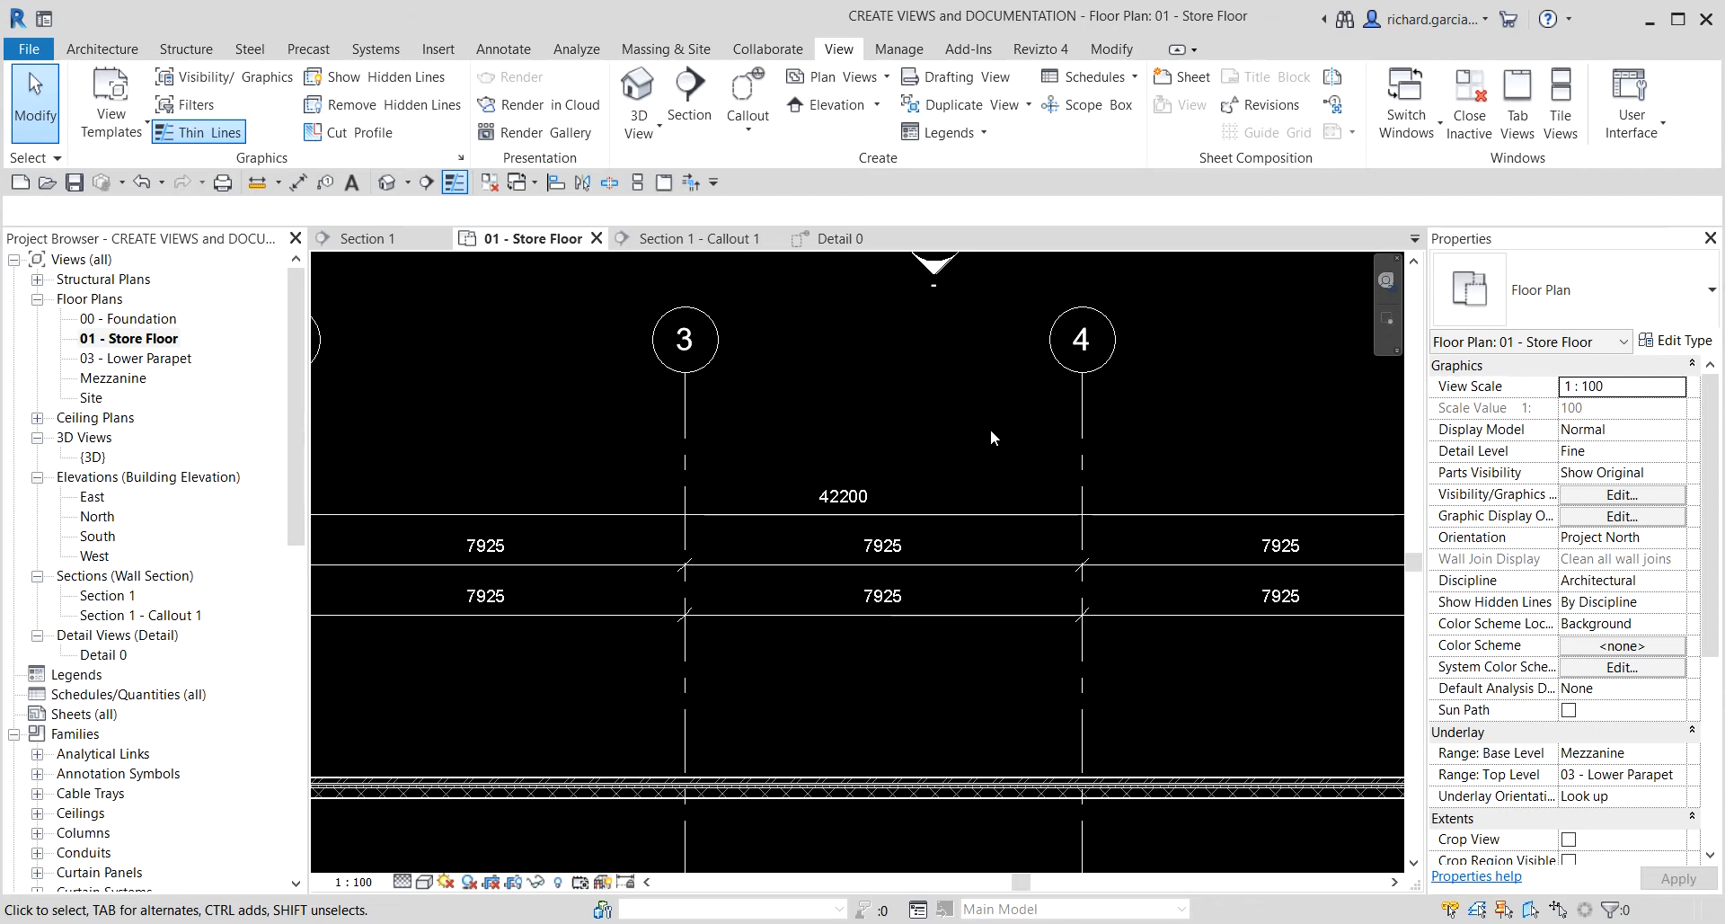
scroll(931, 369, up, 2)
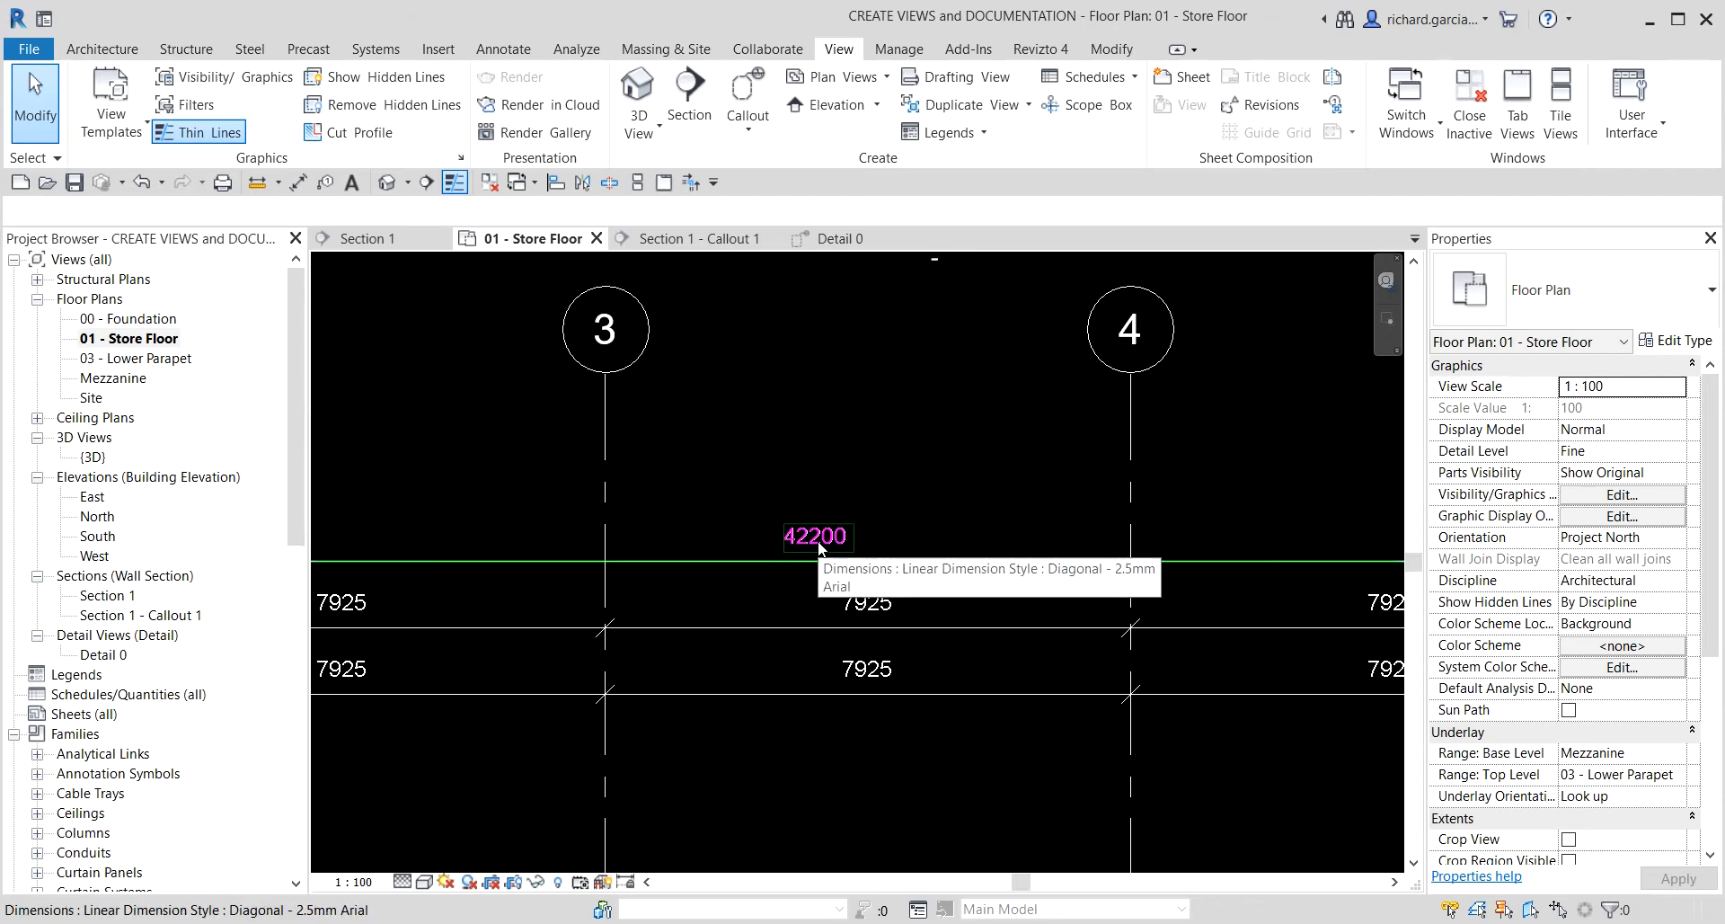
scroll(814, 542, up, 3)
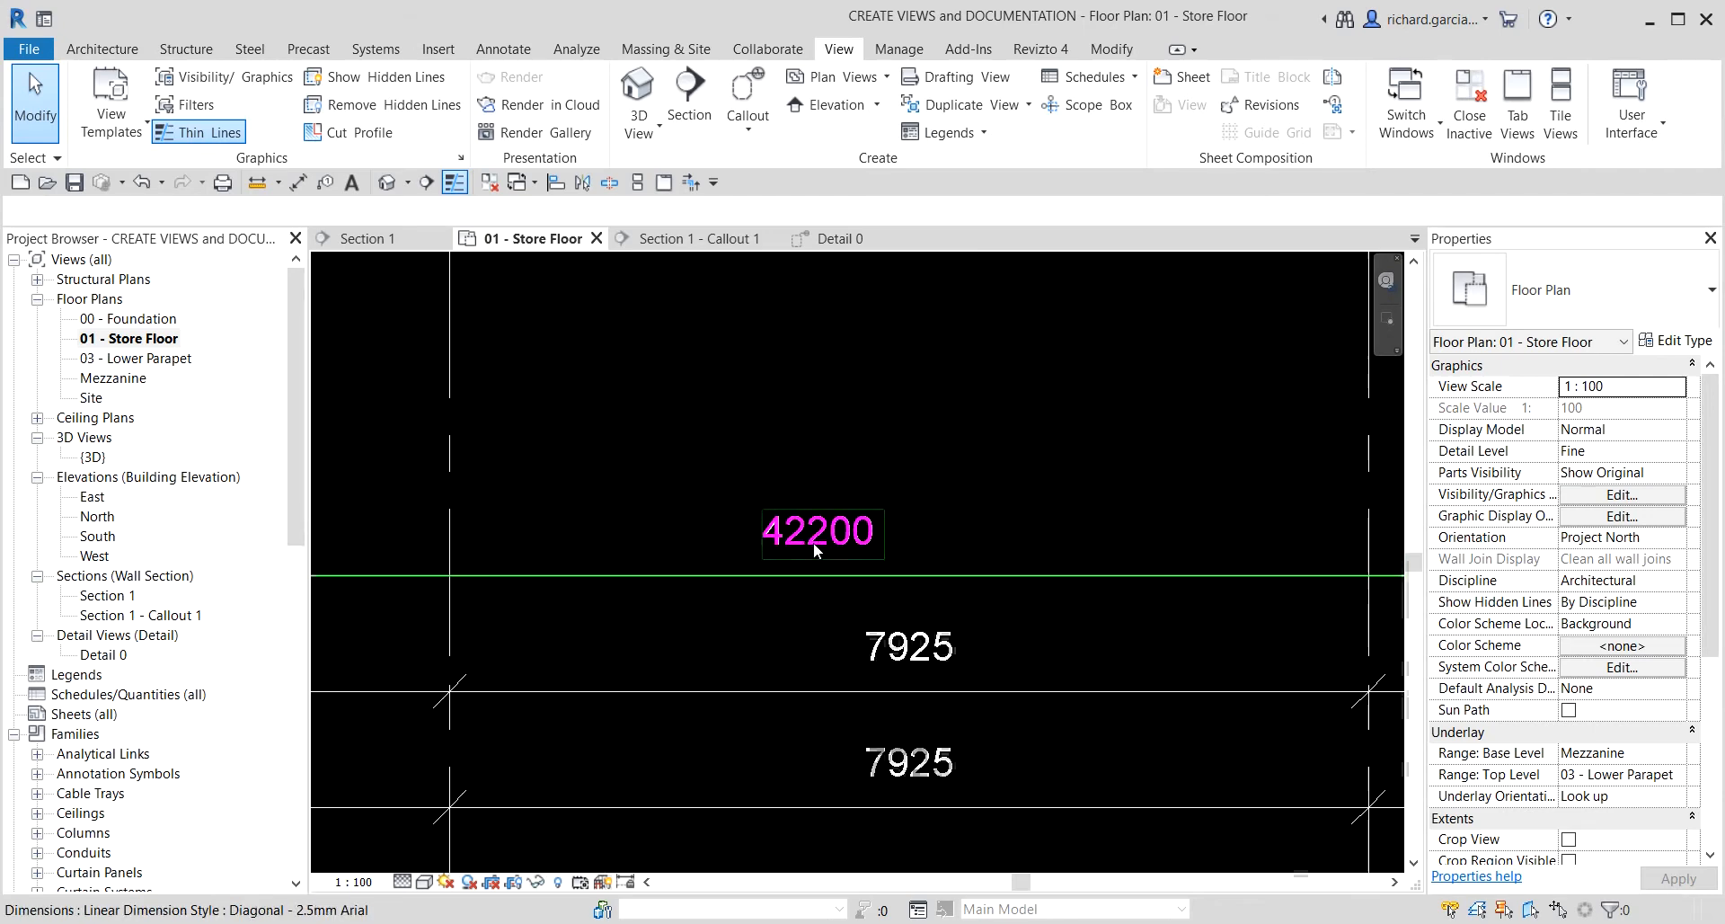
click(849, 592)
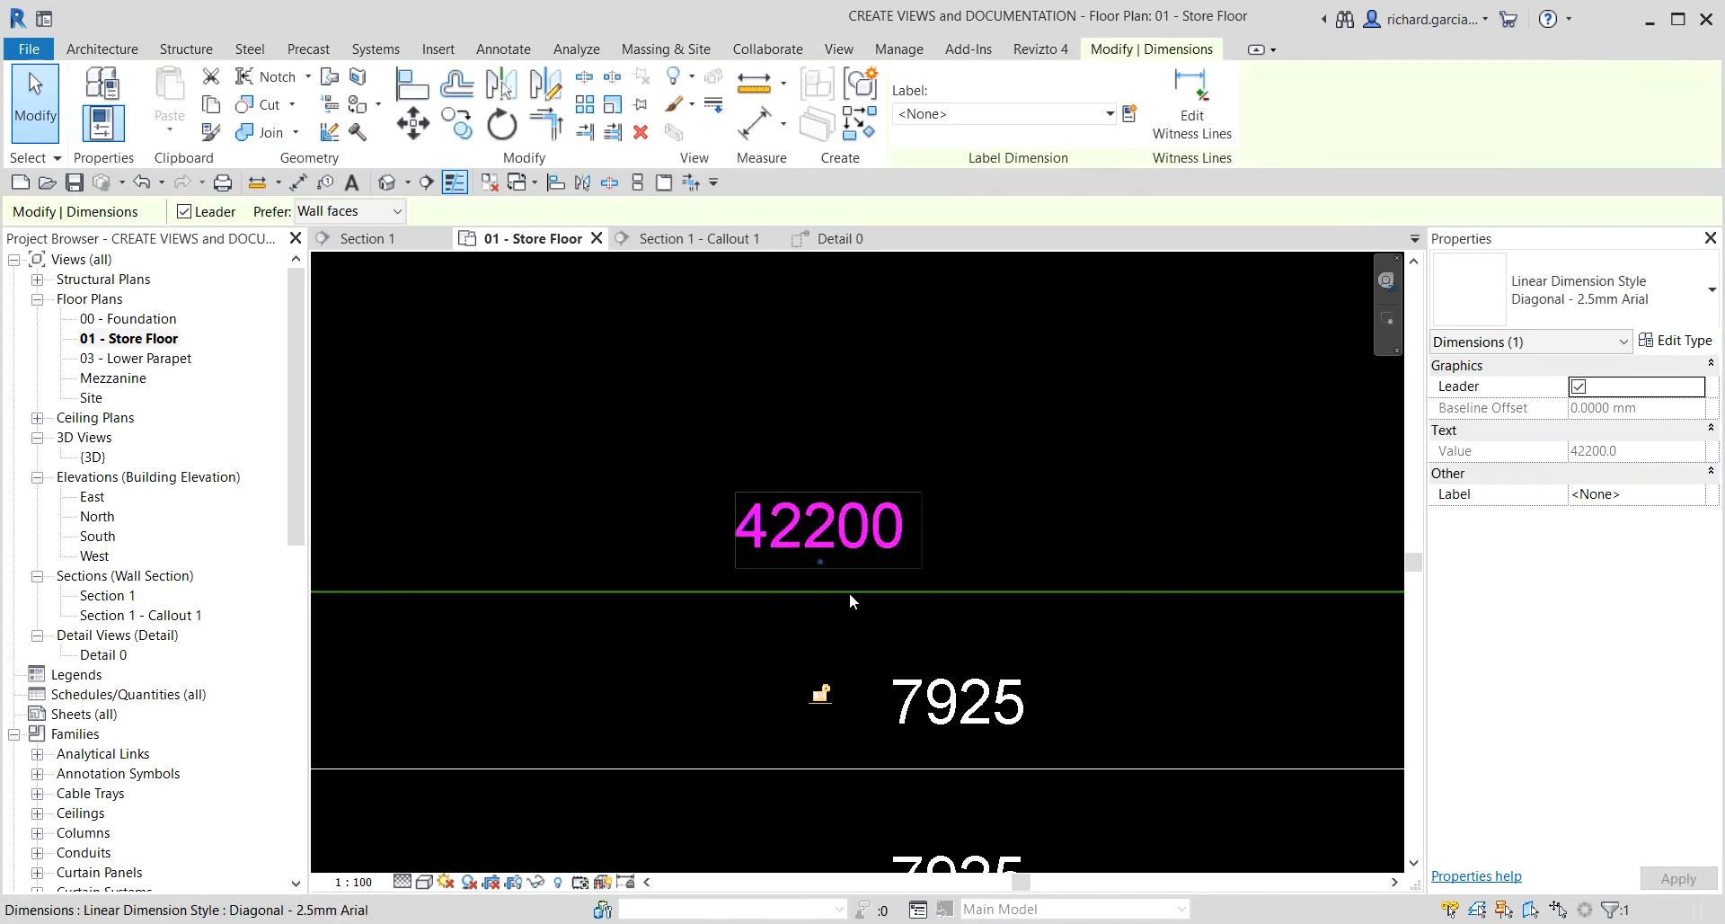
click(849, 591)
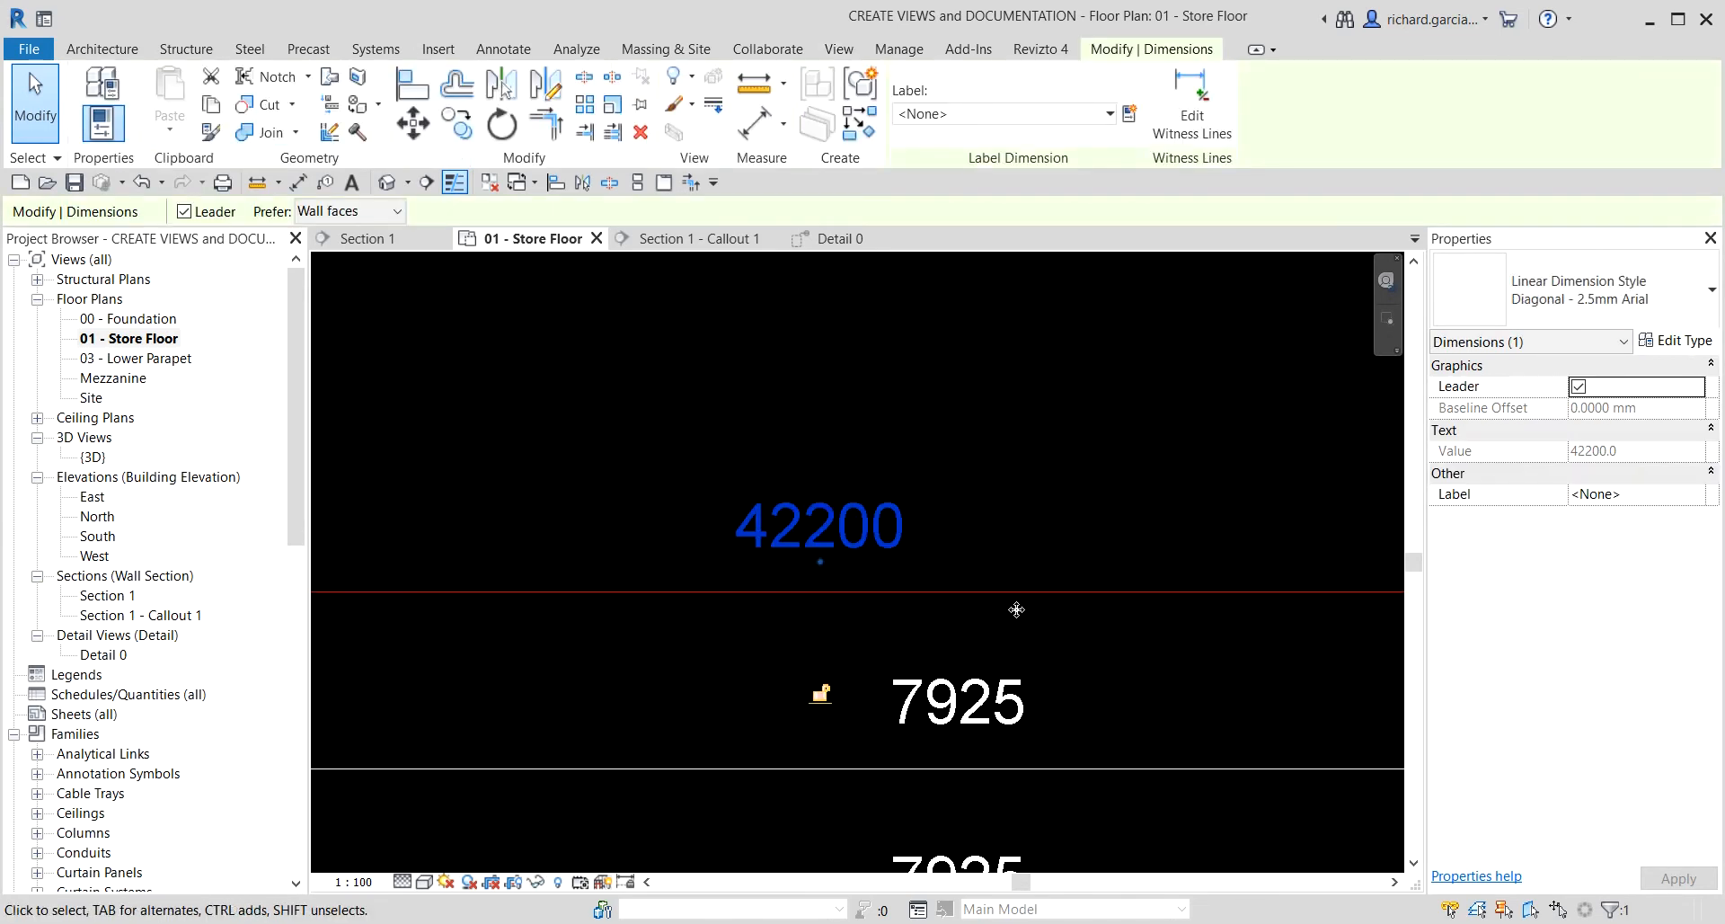
click(1490, 239)
click(1678, 342)
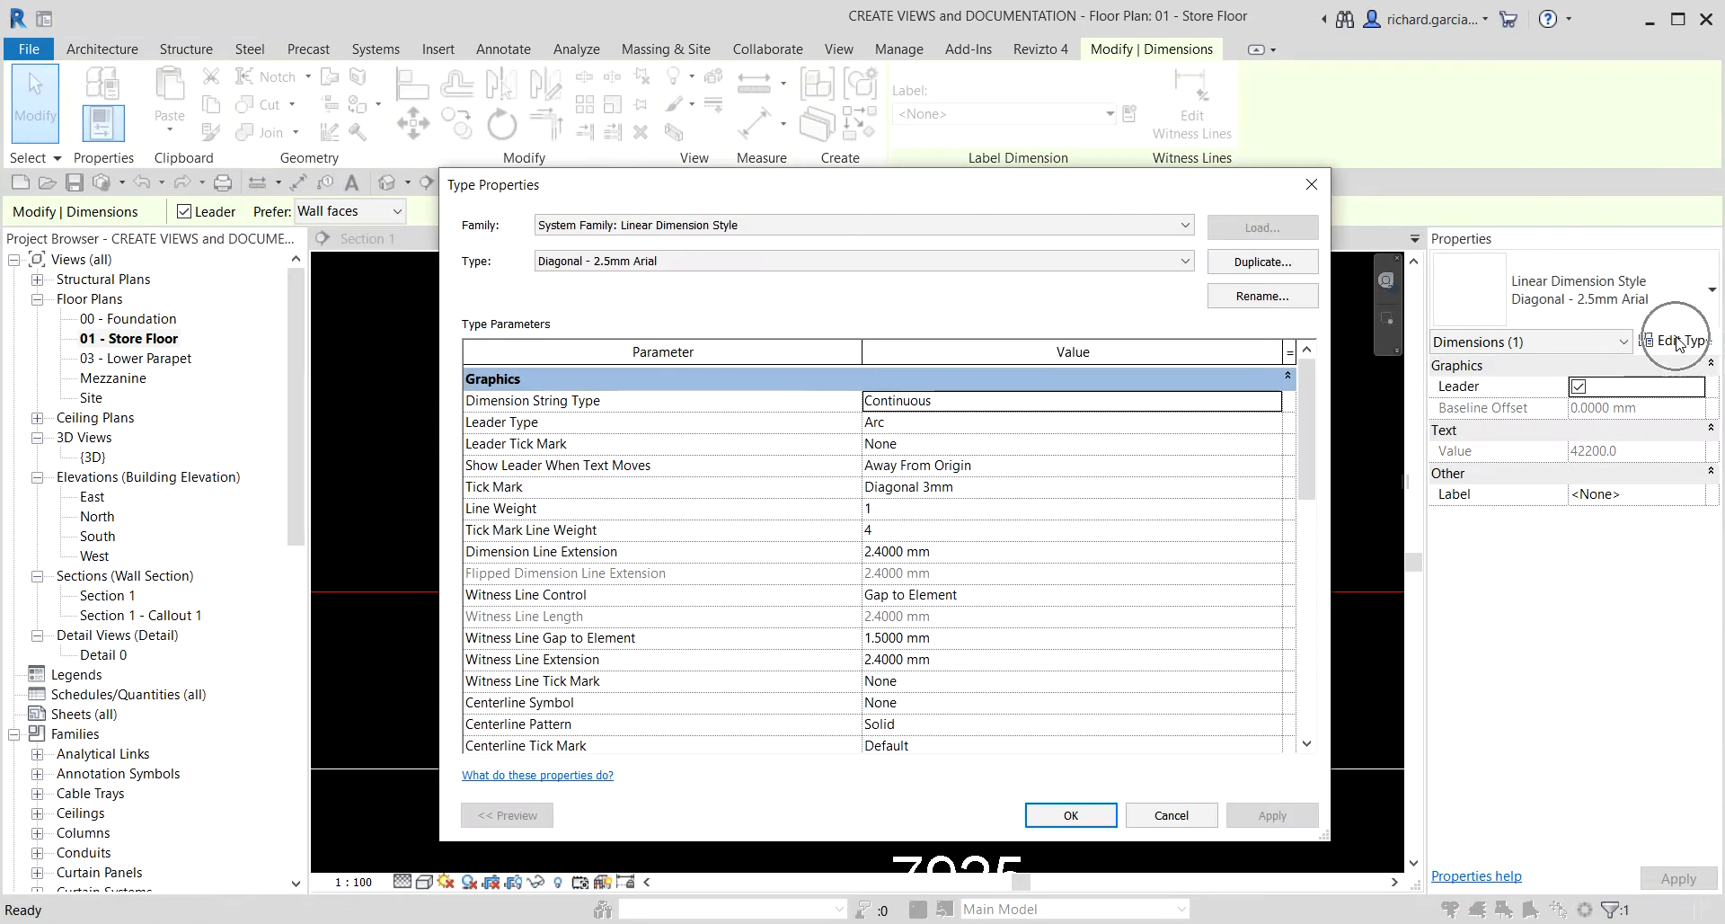
- Turn off the project settings in the Units Format of the Diagonal - 2.5mm Arial style, keeping Millimeters as the unit
drag(1305, 420, 1340, 598)
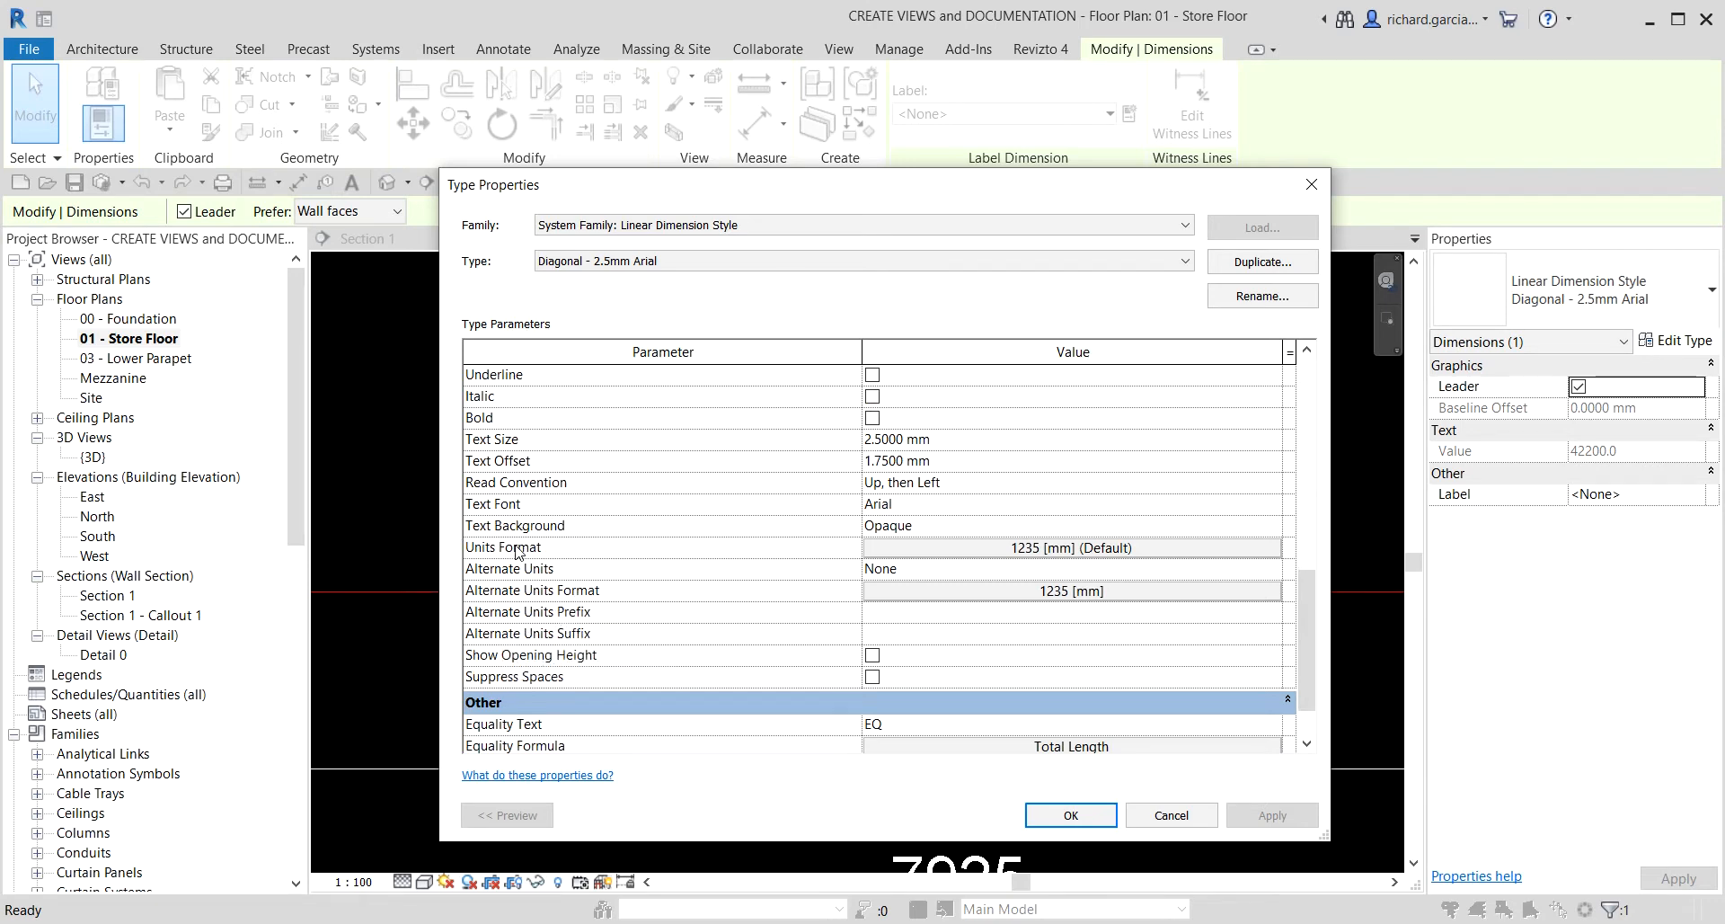
key(ctrl)
key(ctrl)
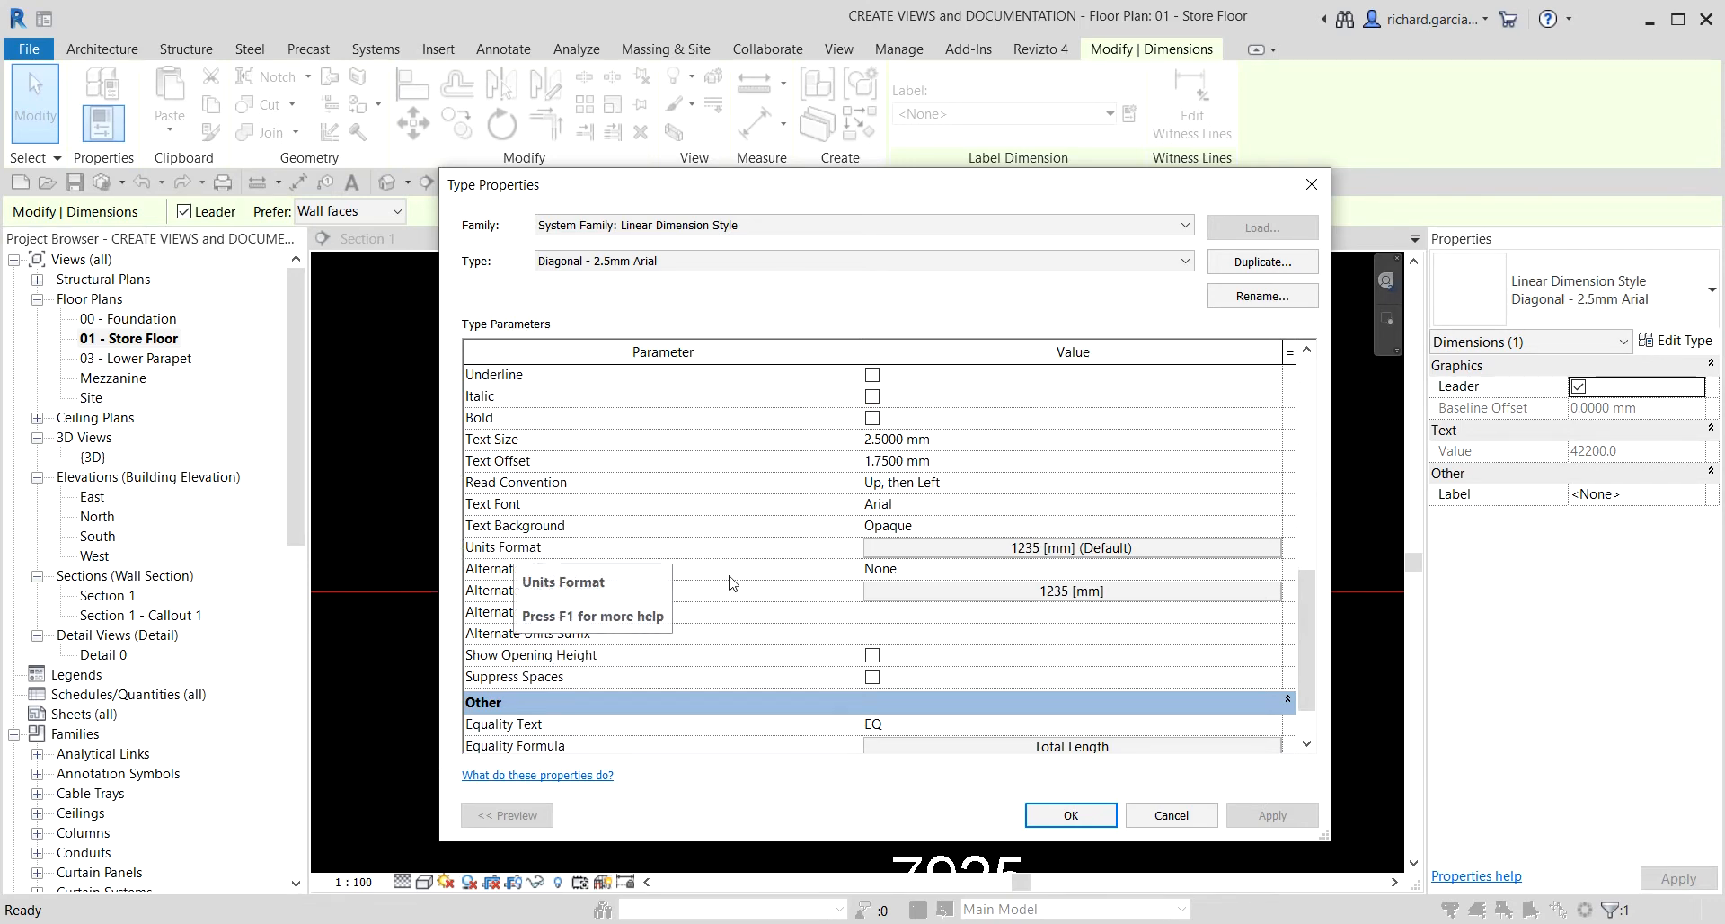
click(1030, 548)
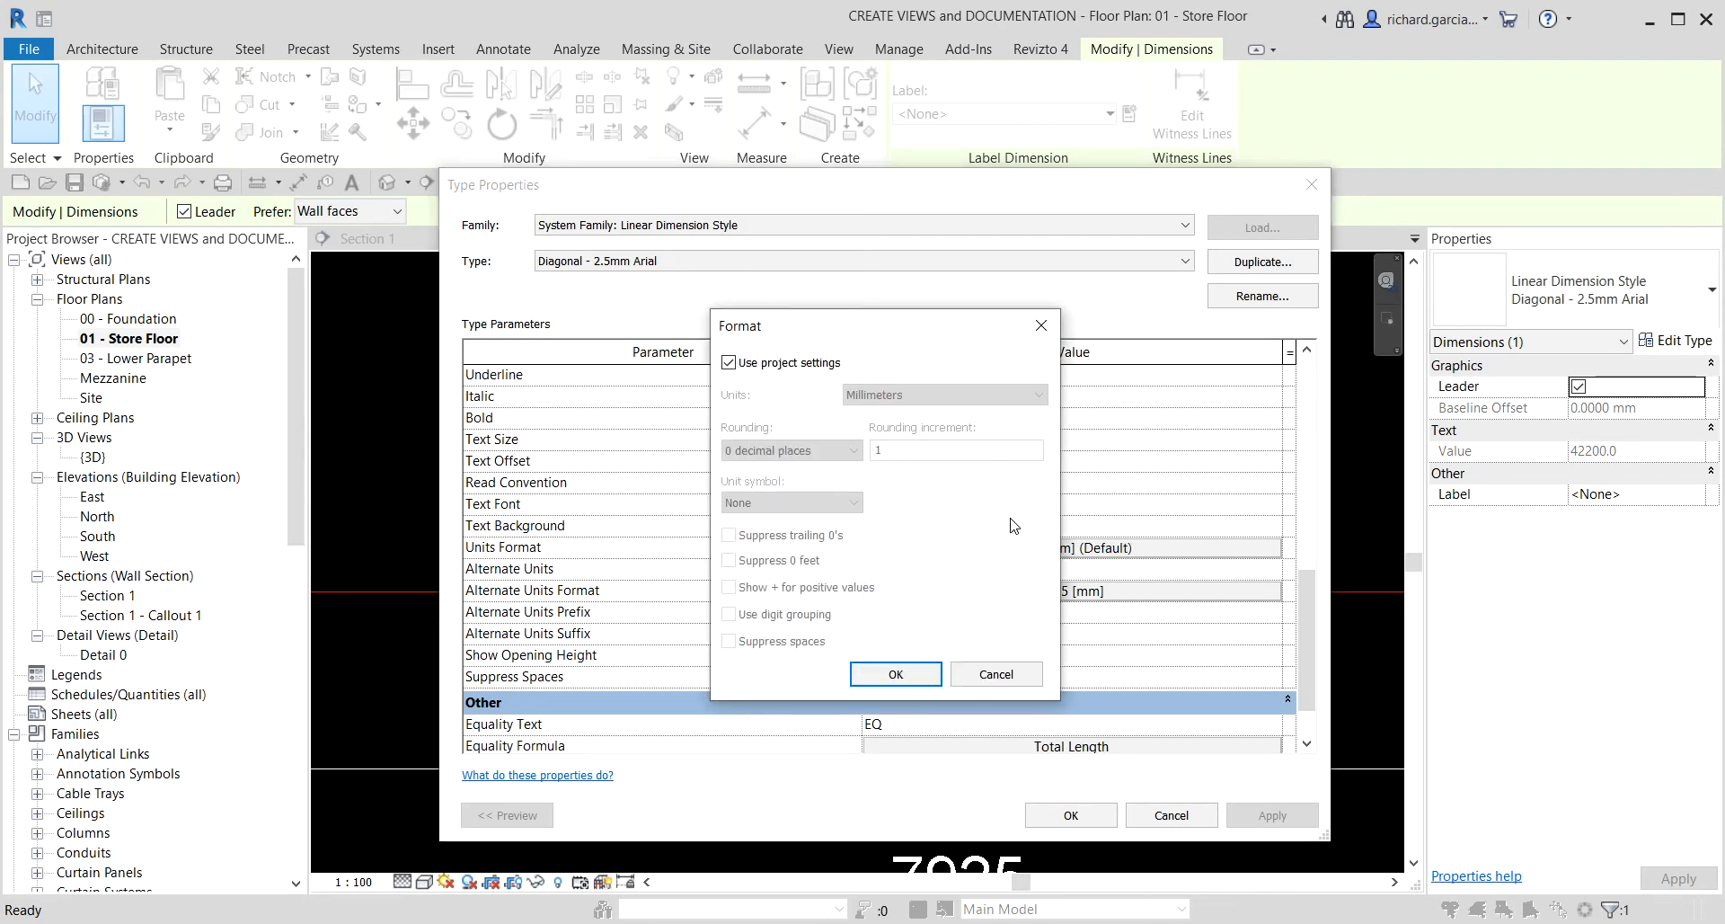
click(727, 363)
key(ctrl)
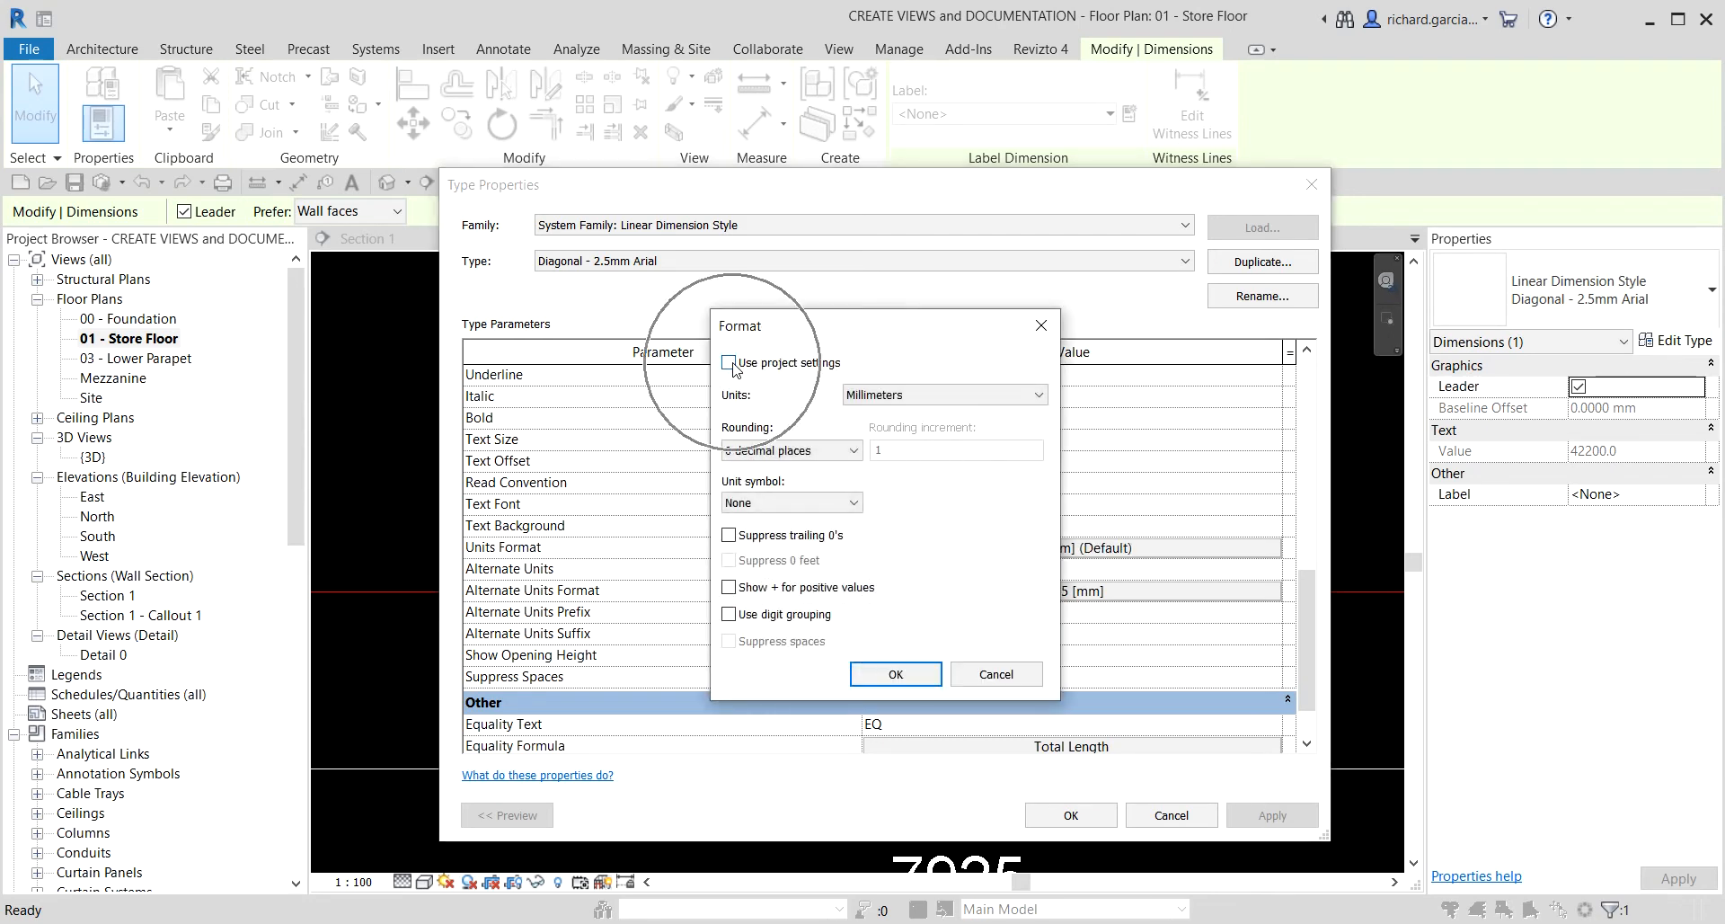
key(ctrl)
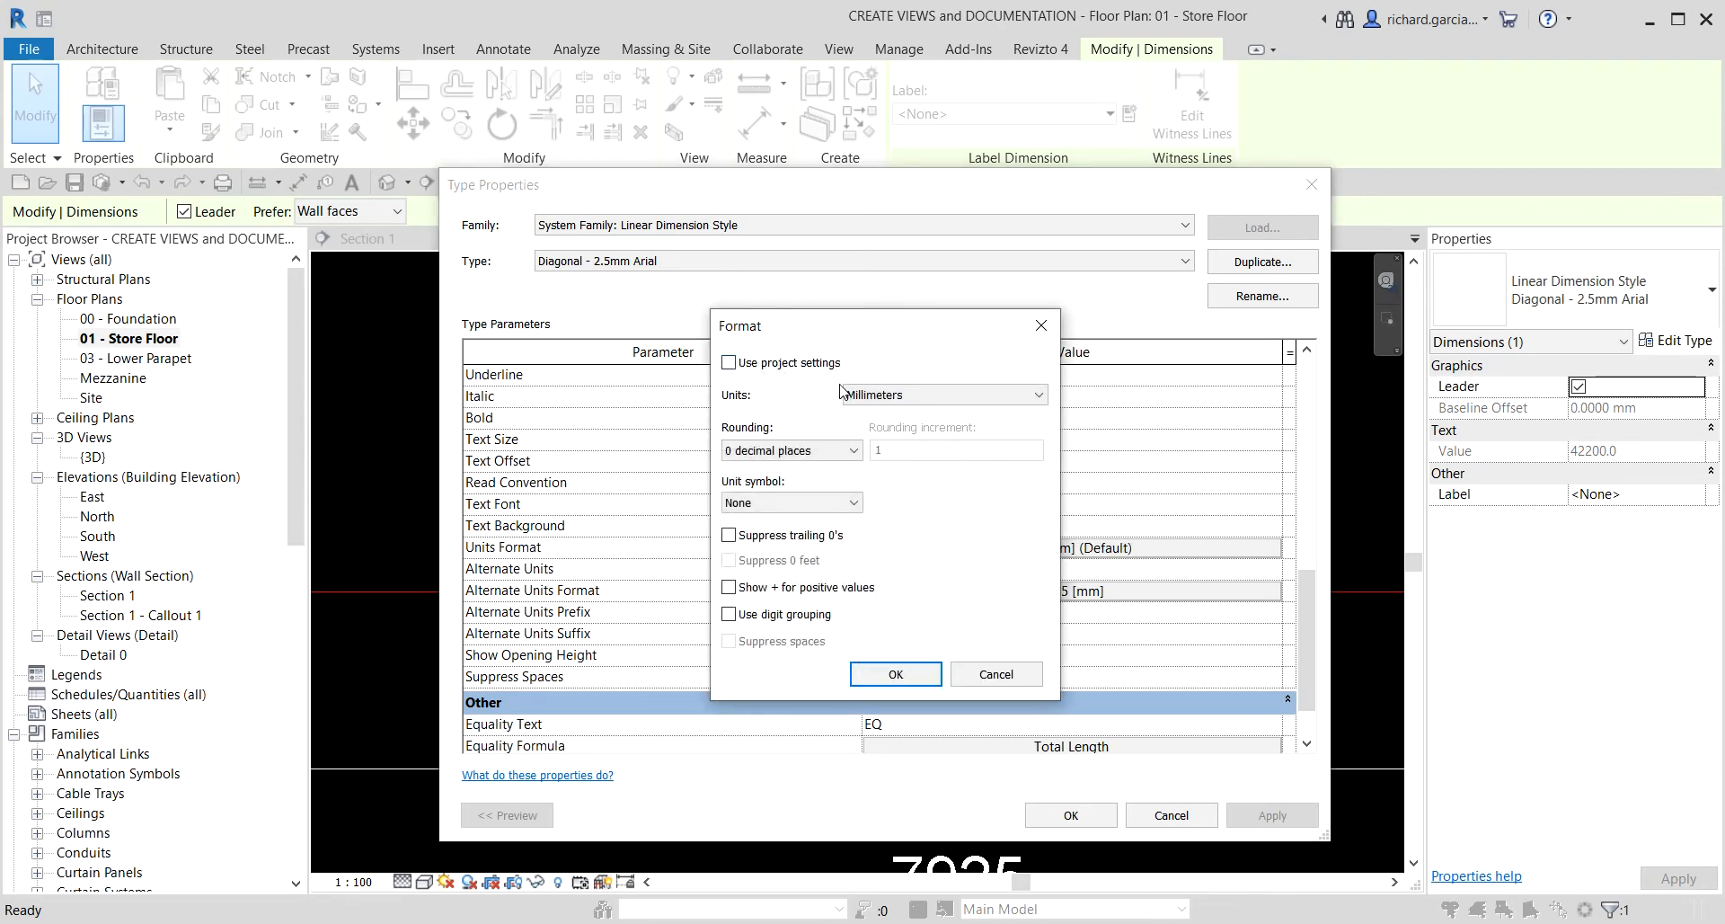
click(892, 397)
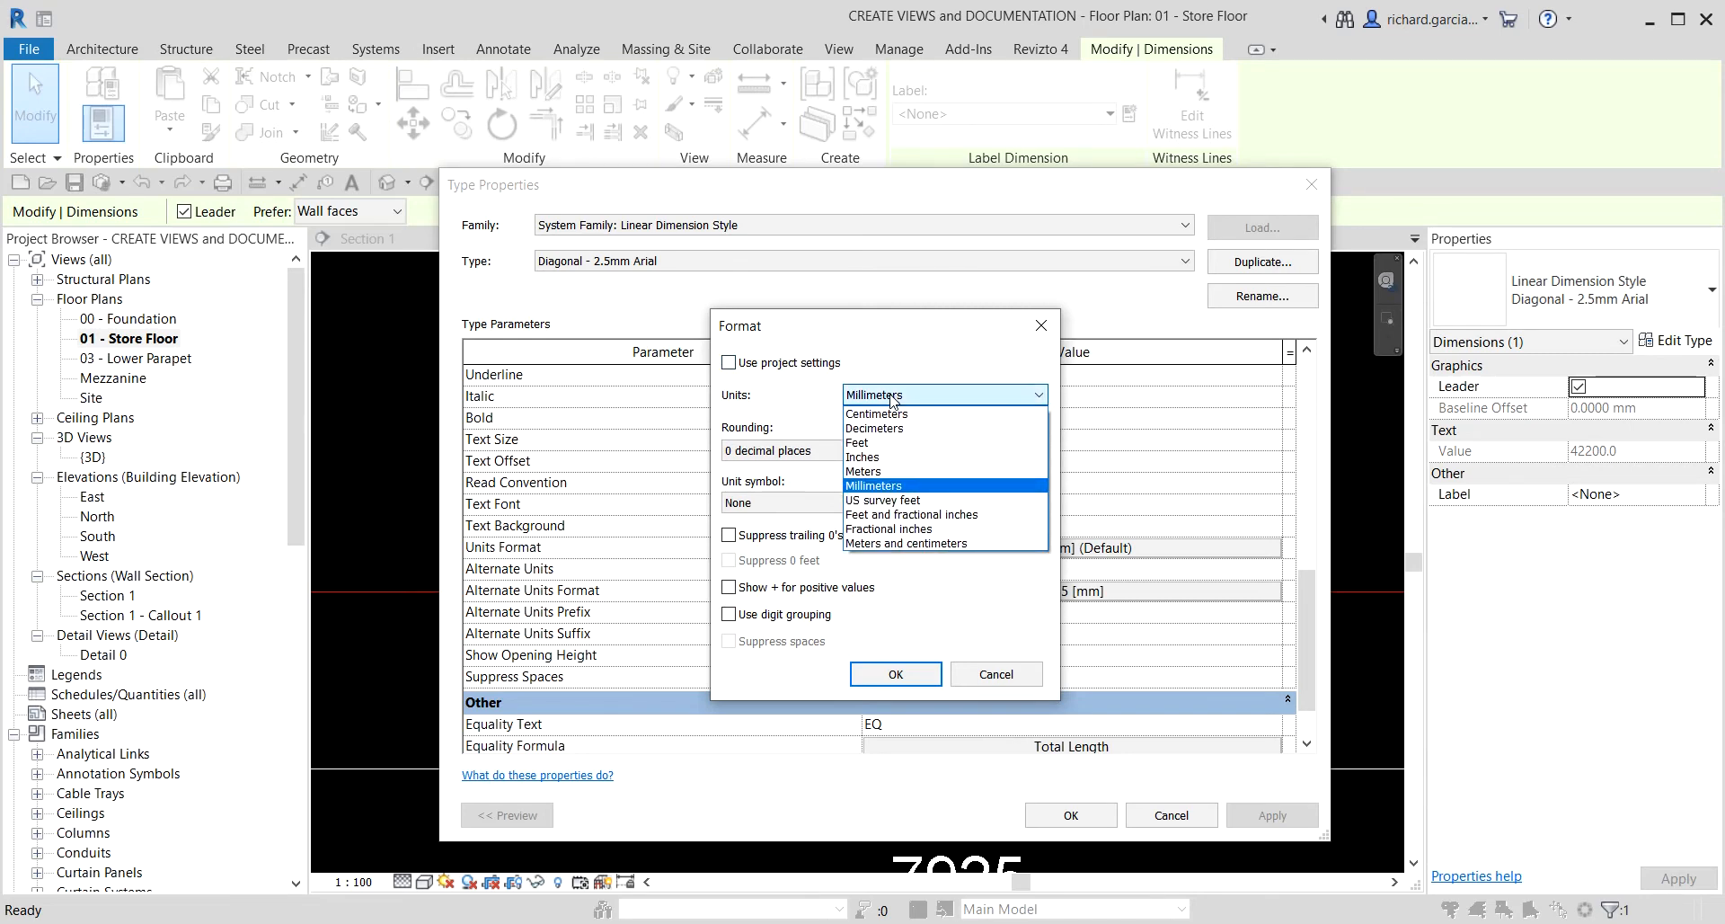
key(ctrl)
click(892, 397)
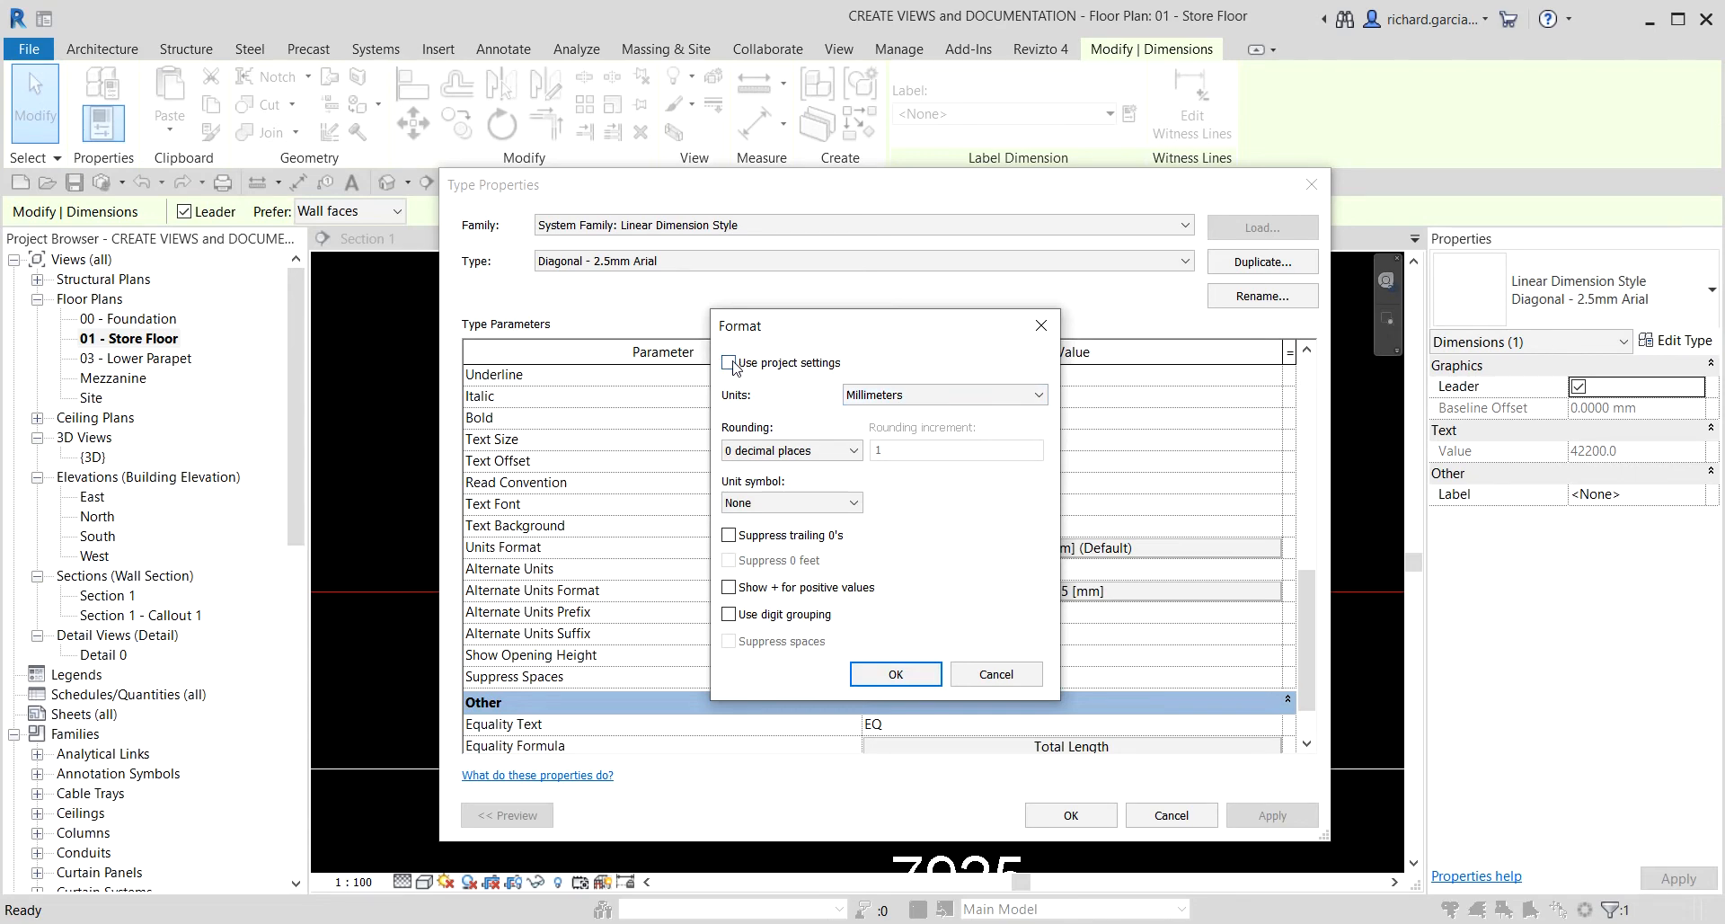
click(731, 364)
key(ctrl)
click(731, 364)
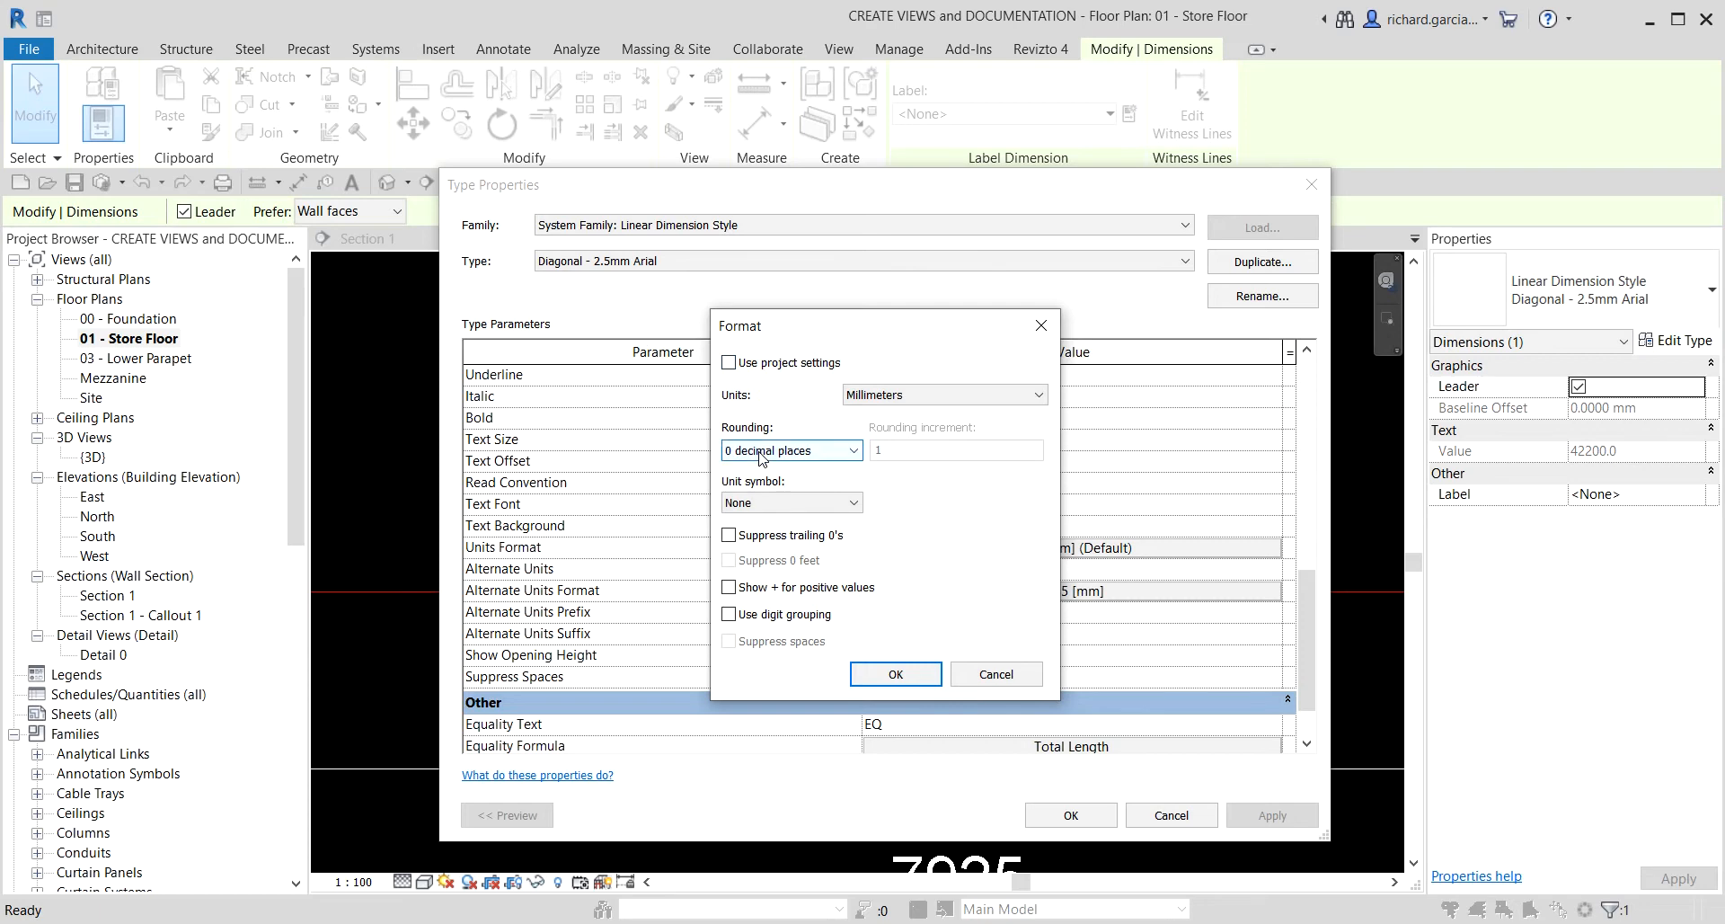
- Set the dimension style's unit symbol to mm, leaving rounding at 0 decimal places, and apply the type change
key(ctrl)
key(ctrl)
click(775, 502)
key(ctrl)
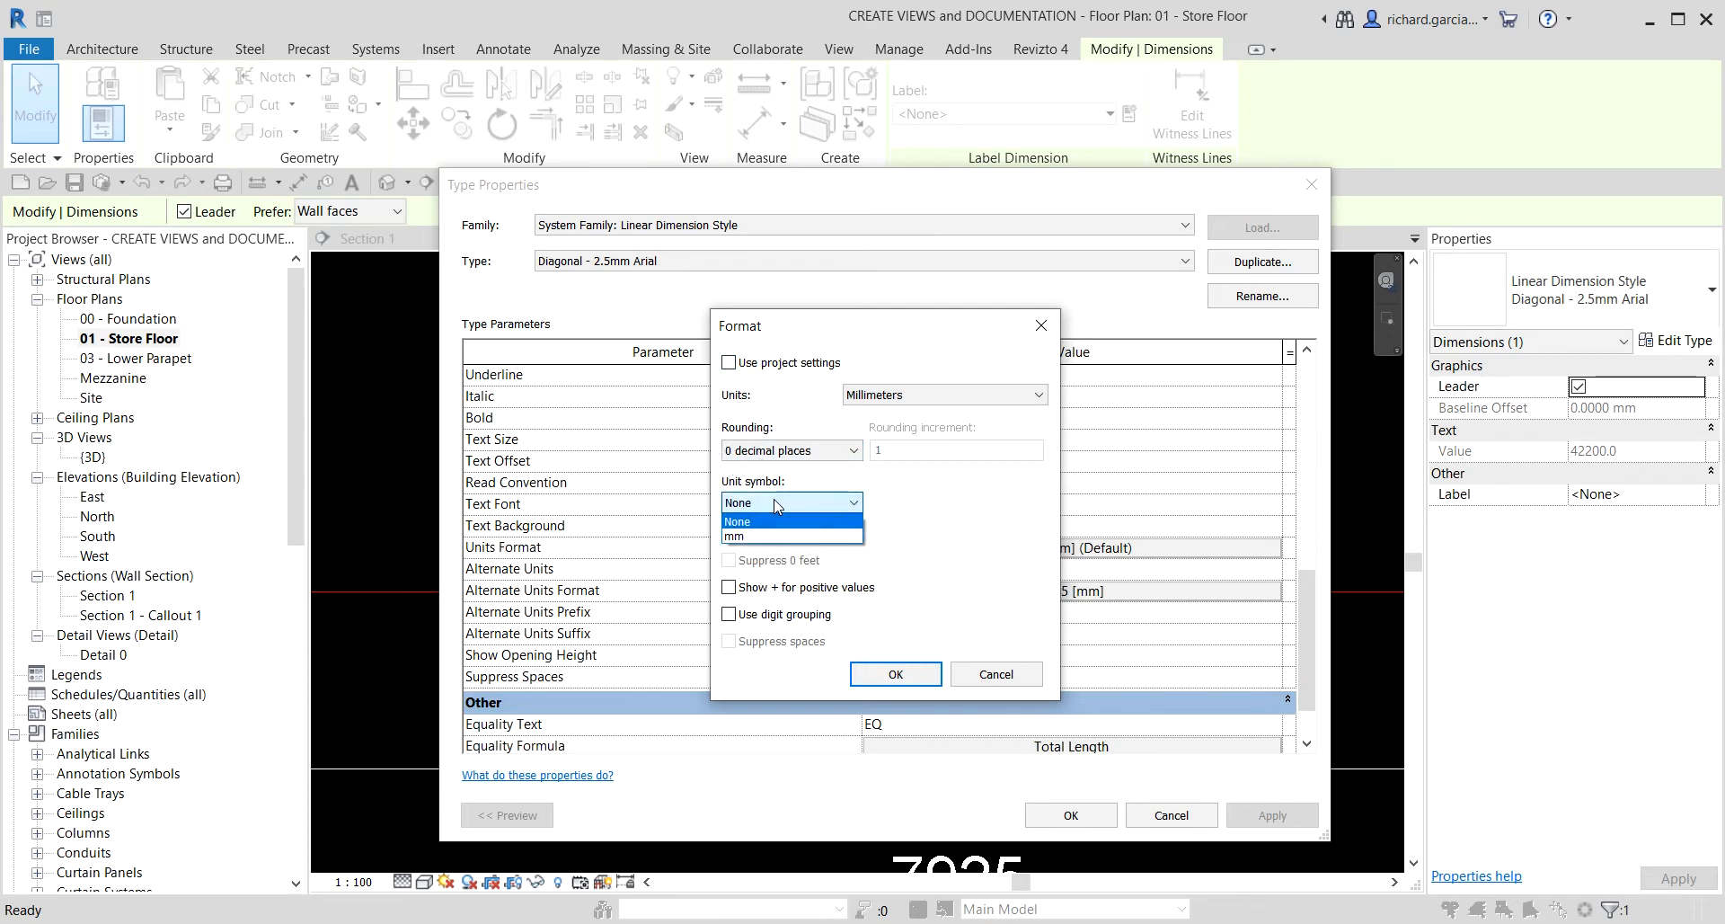
key(ctrl)
click(777, 503)
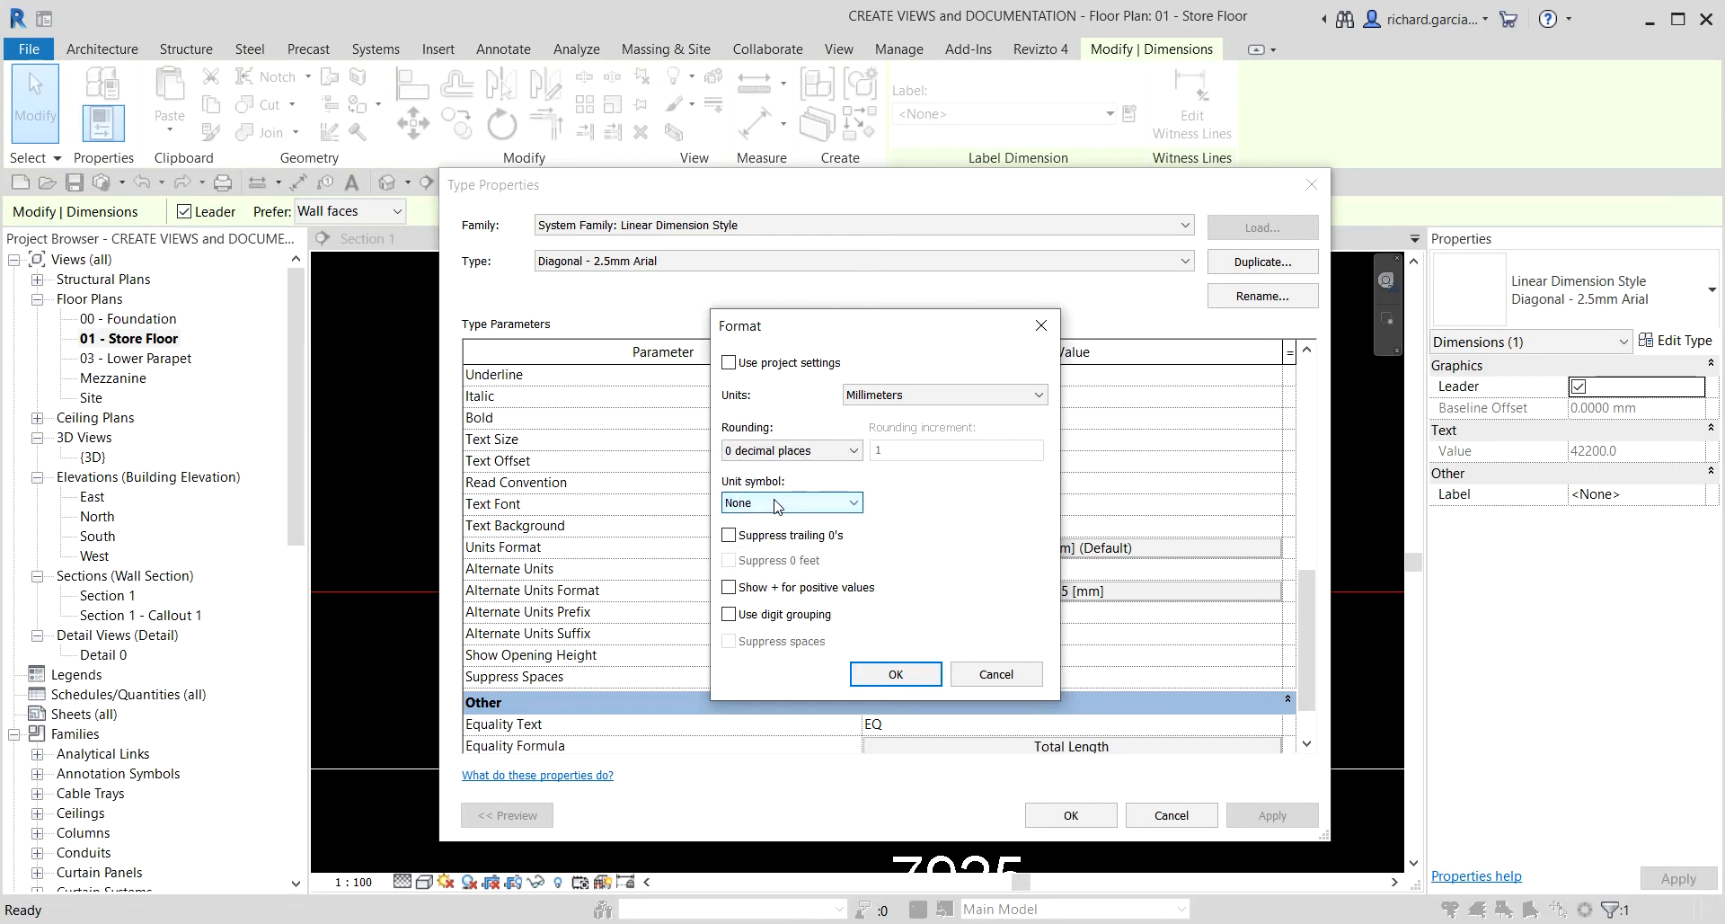
click(777, 503)
key(ctrl)
key(ctrl)
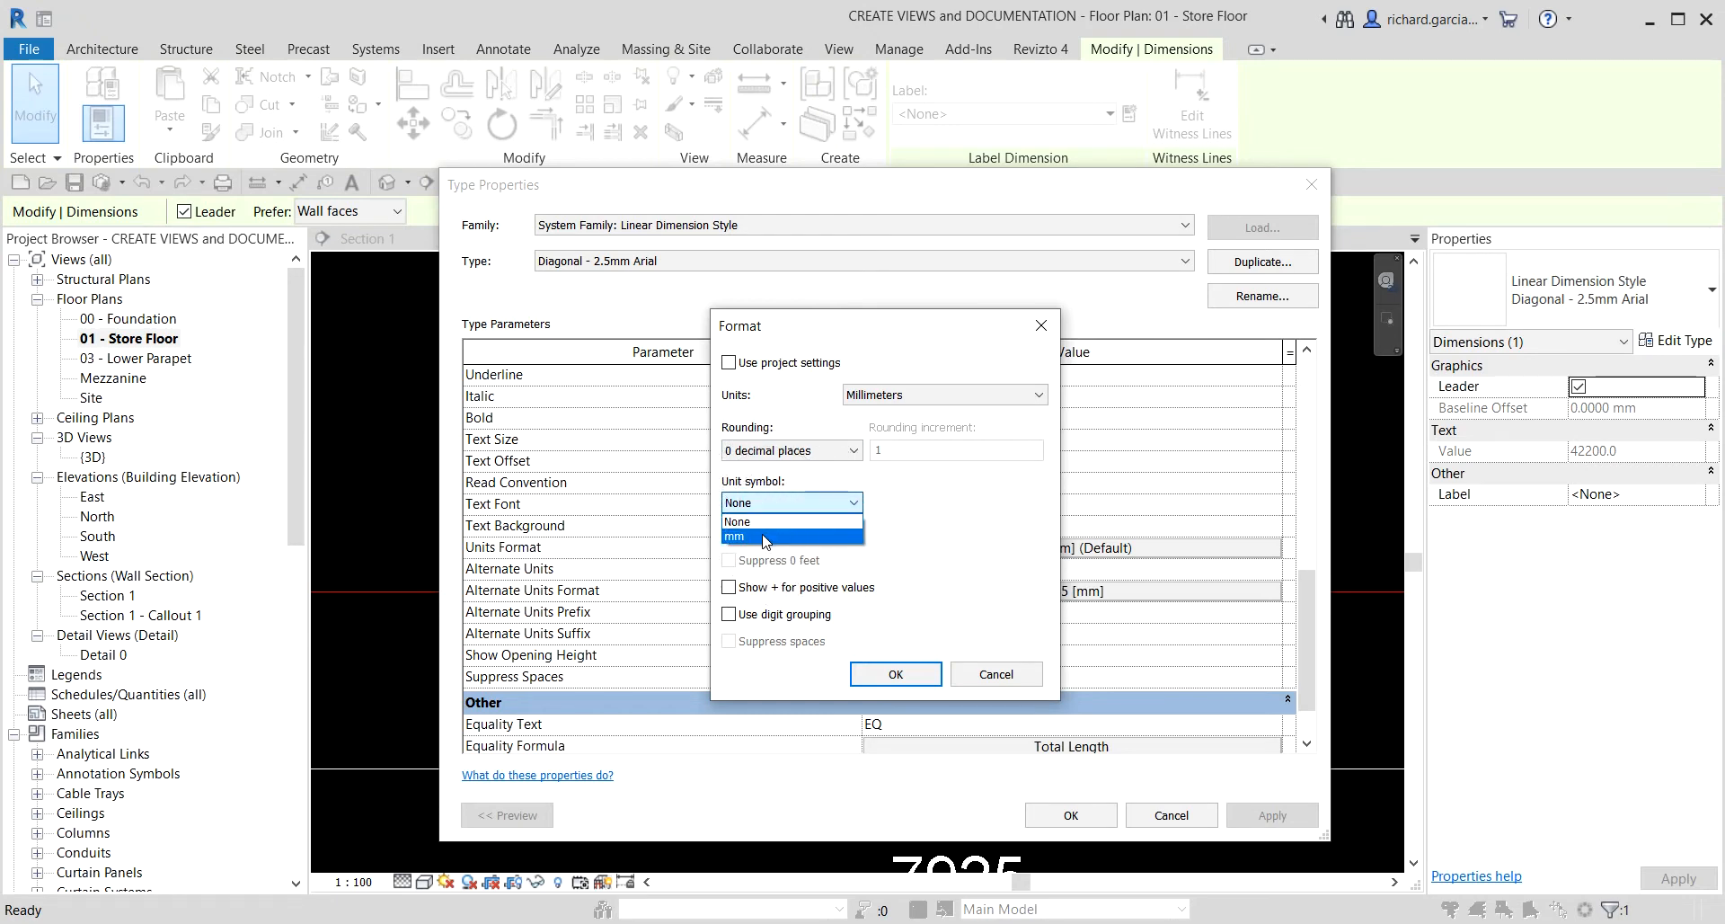
click(765, 537)
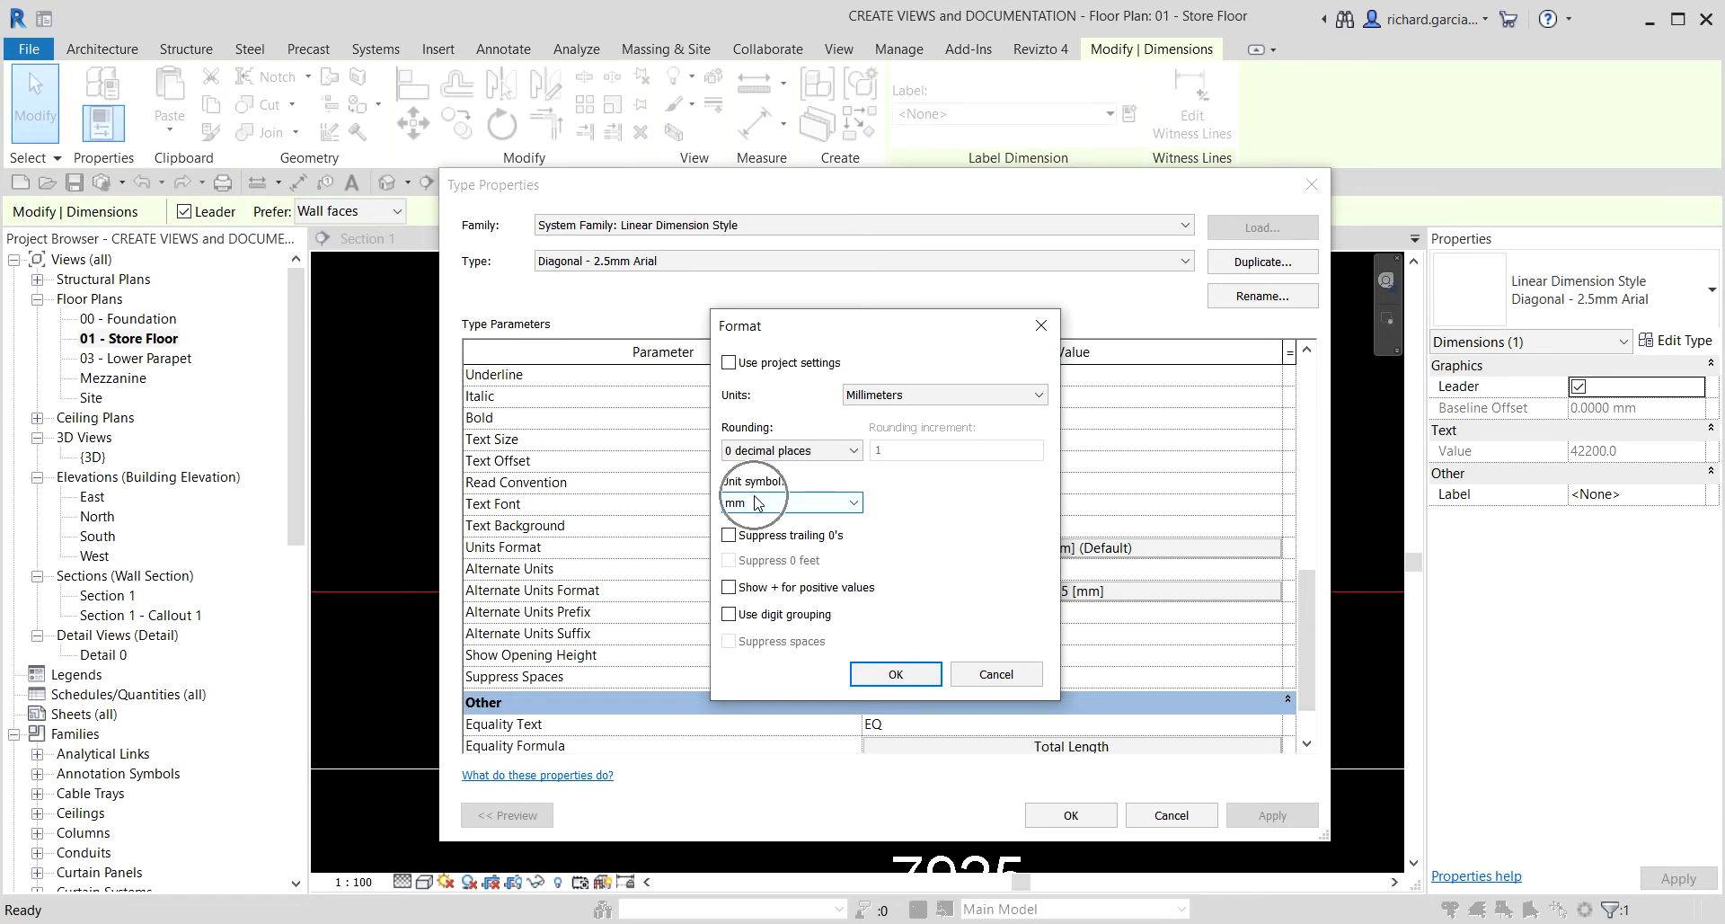
click(891, 676)
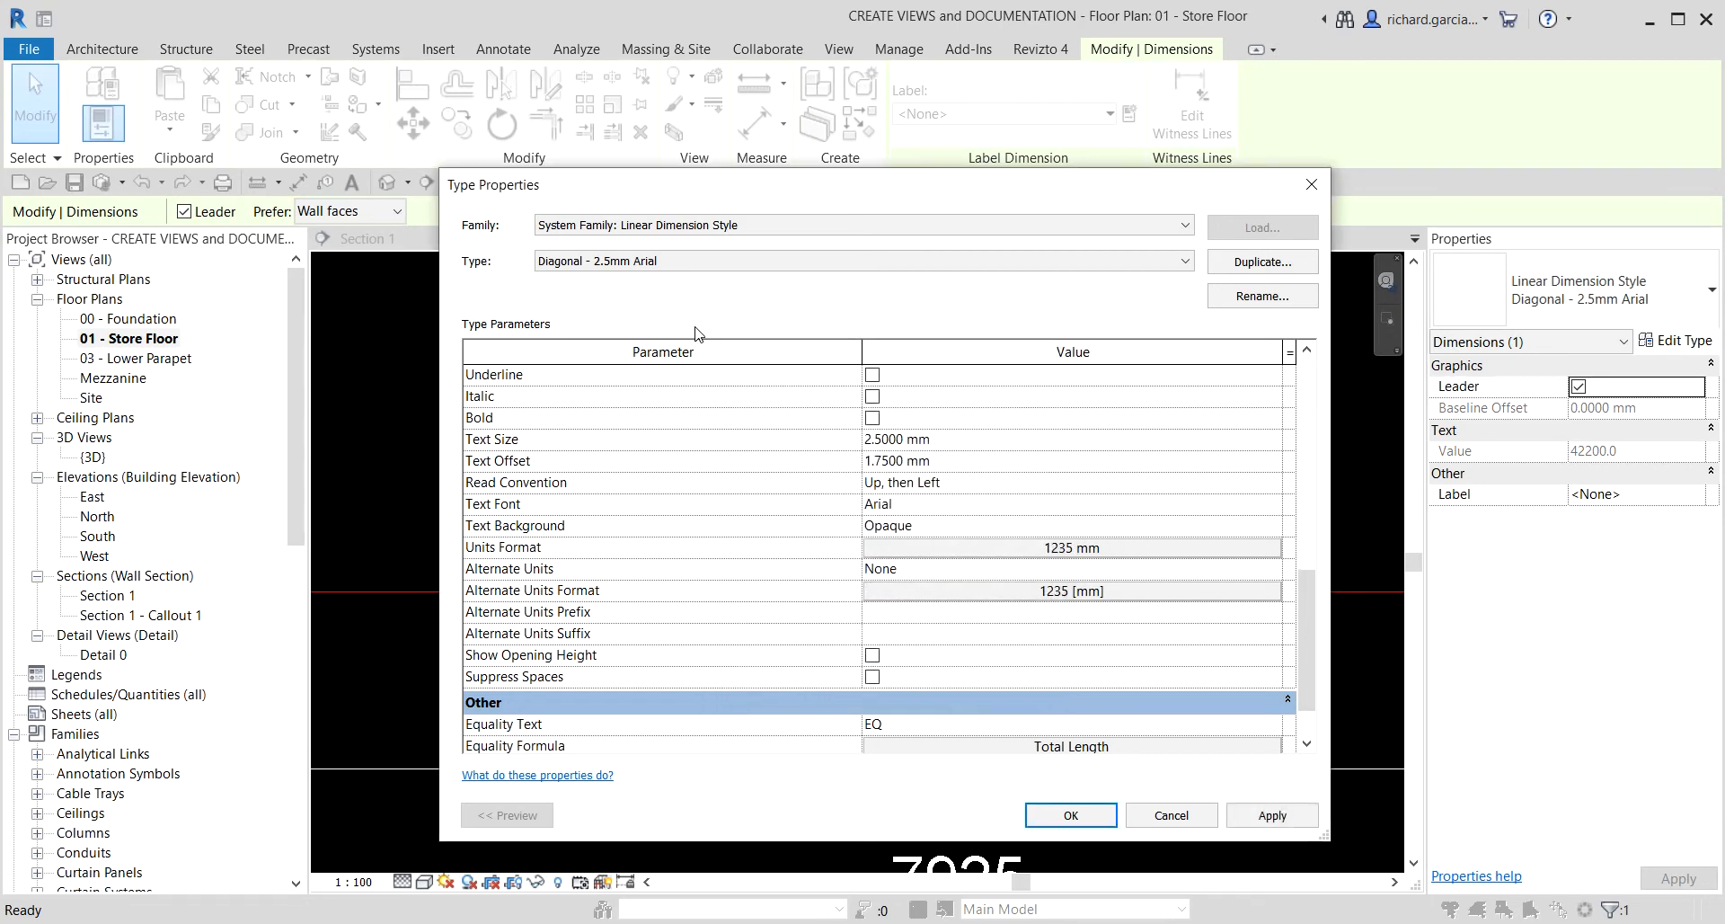
key(ctrl)
key(ctrl)
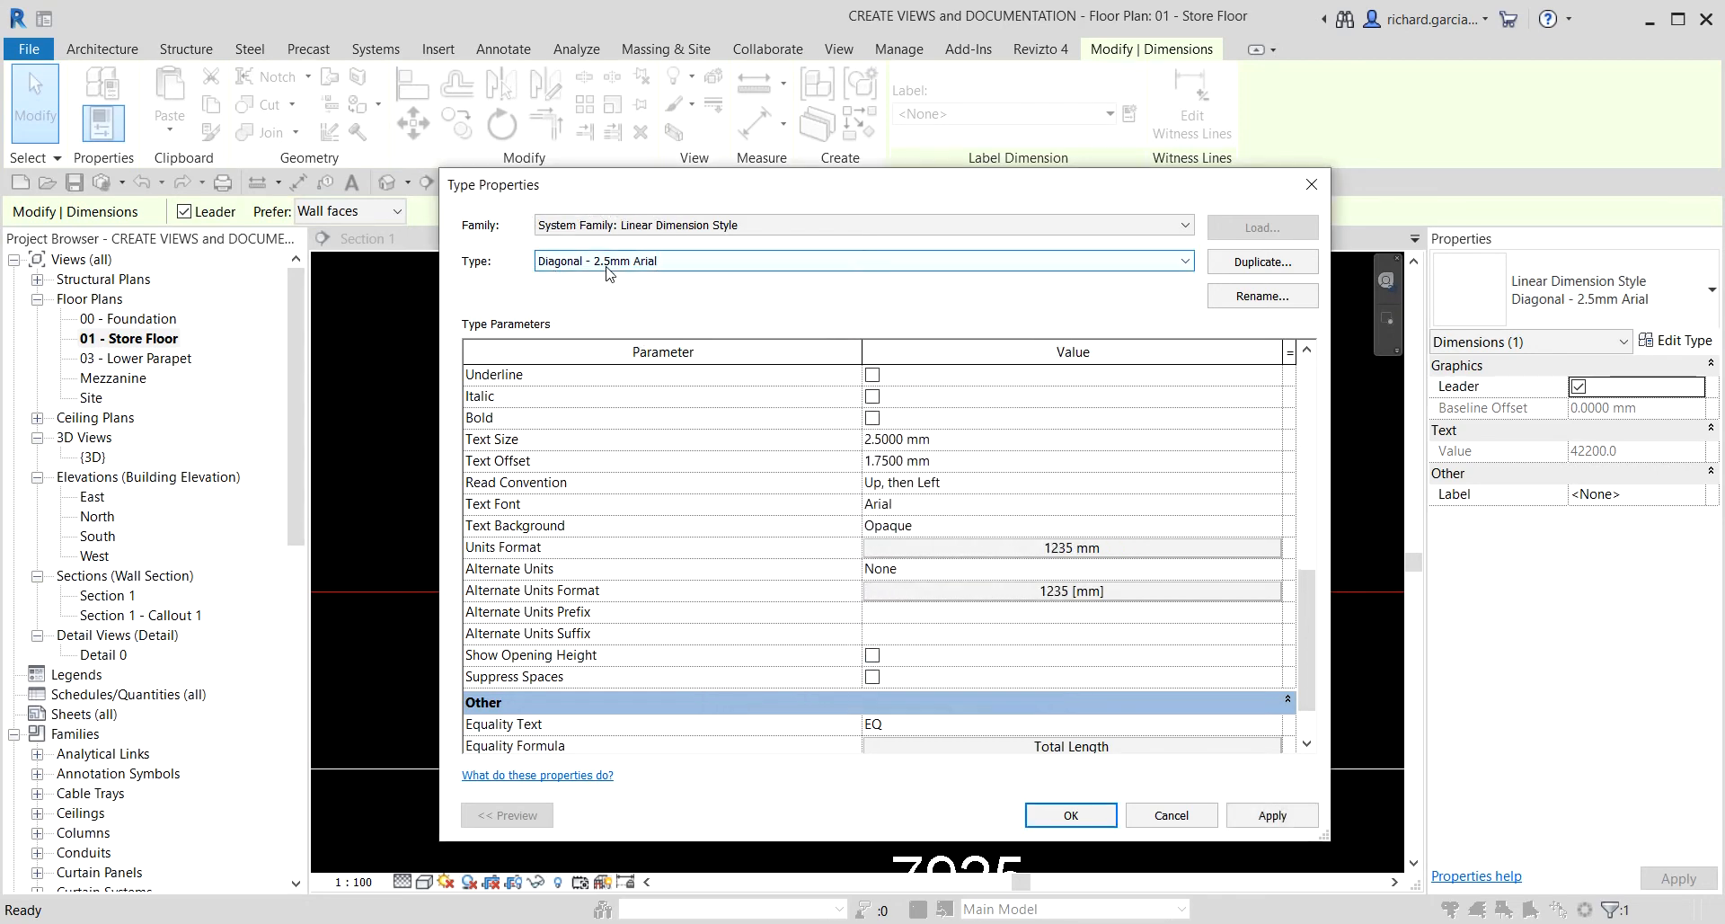
key(ctrl)
click(1081, 825)
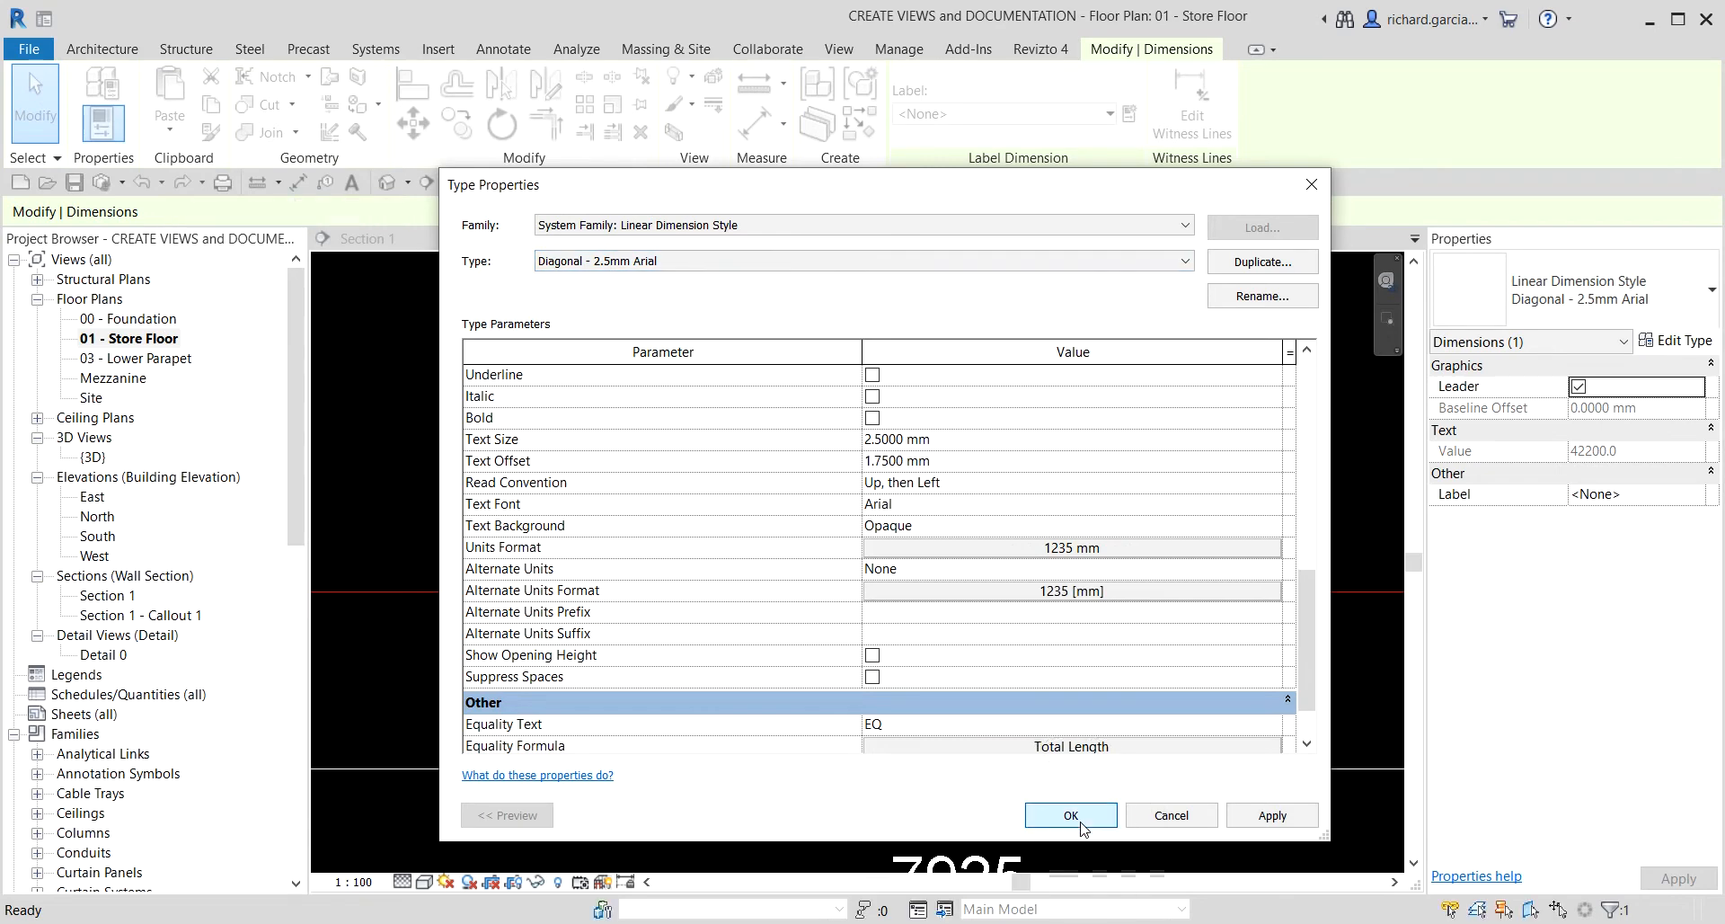
click(1115, 409)
scroll(856, 411, down, 6)
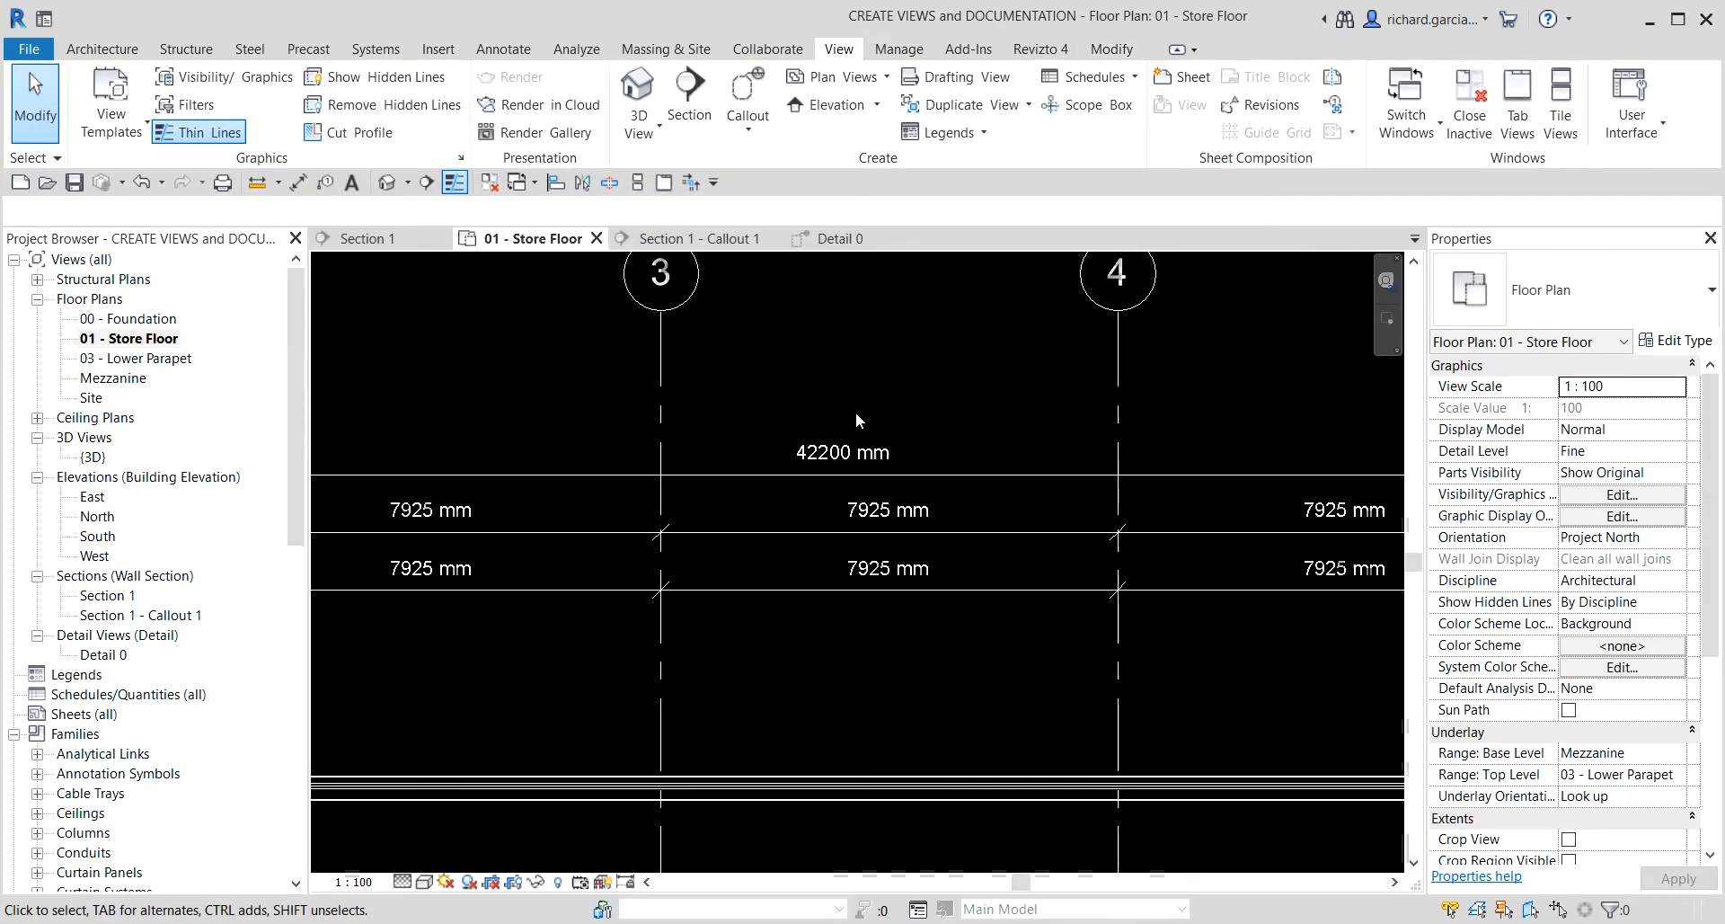
middle_drag(724, 543, 1128, 542)
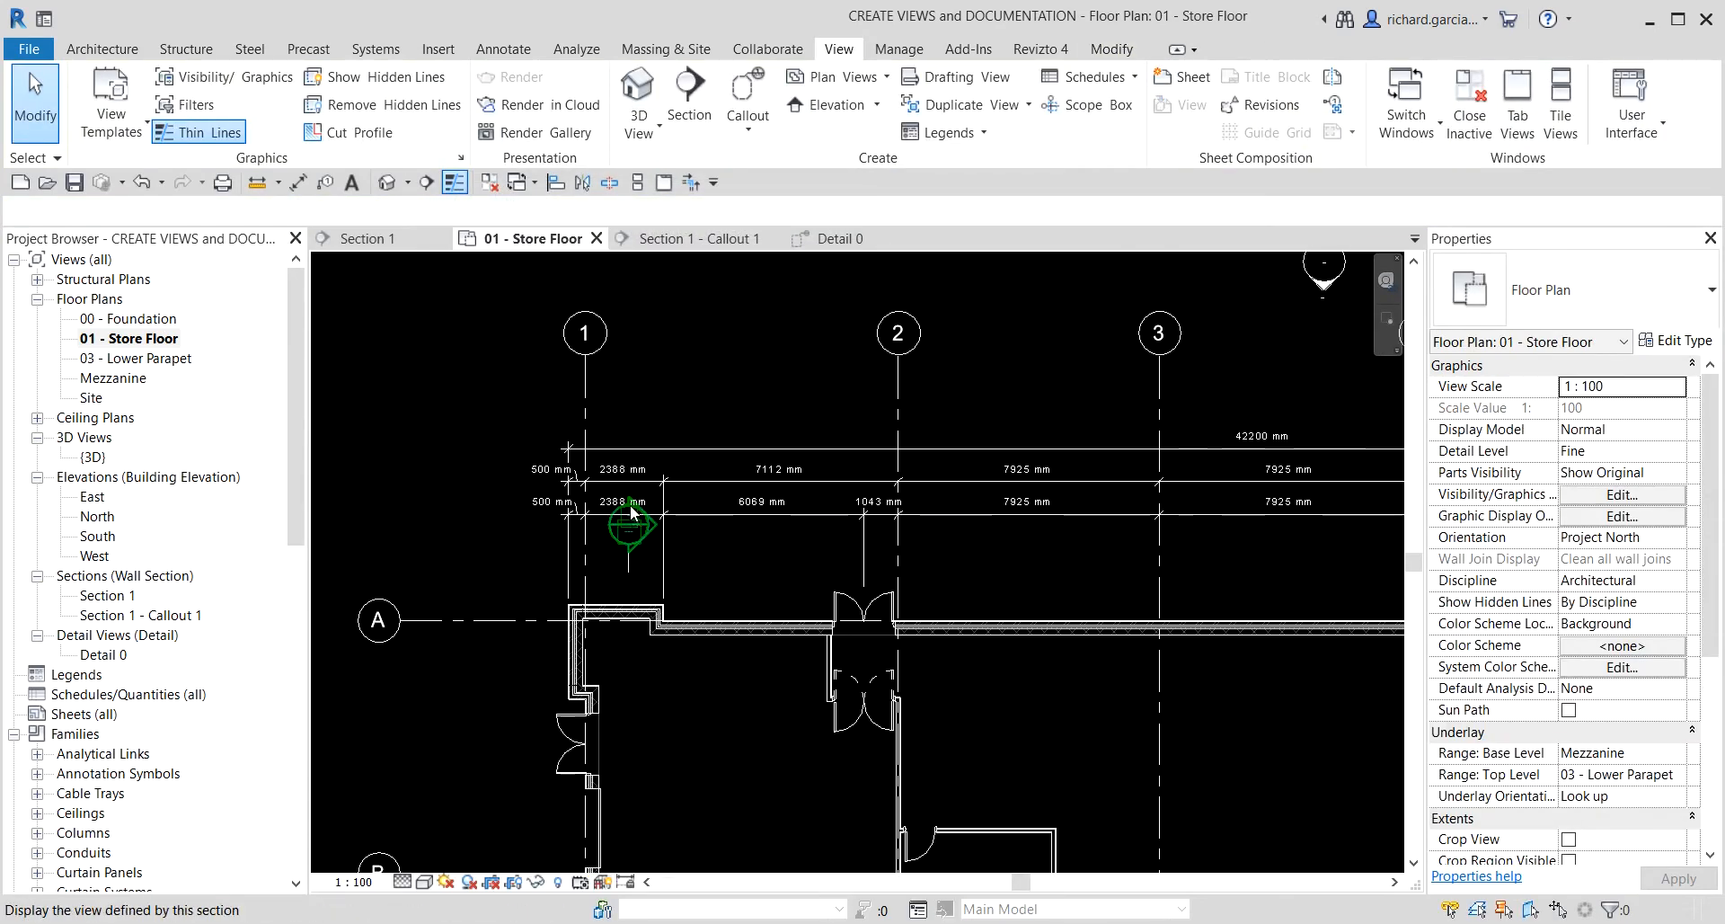
- Set the unit symbol of the middle dimension string's style back to None, apply it and deselect the string
scroll(628, 505, up, 5)
click(1087, 439)
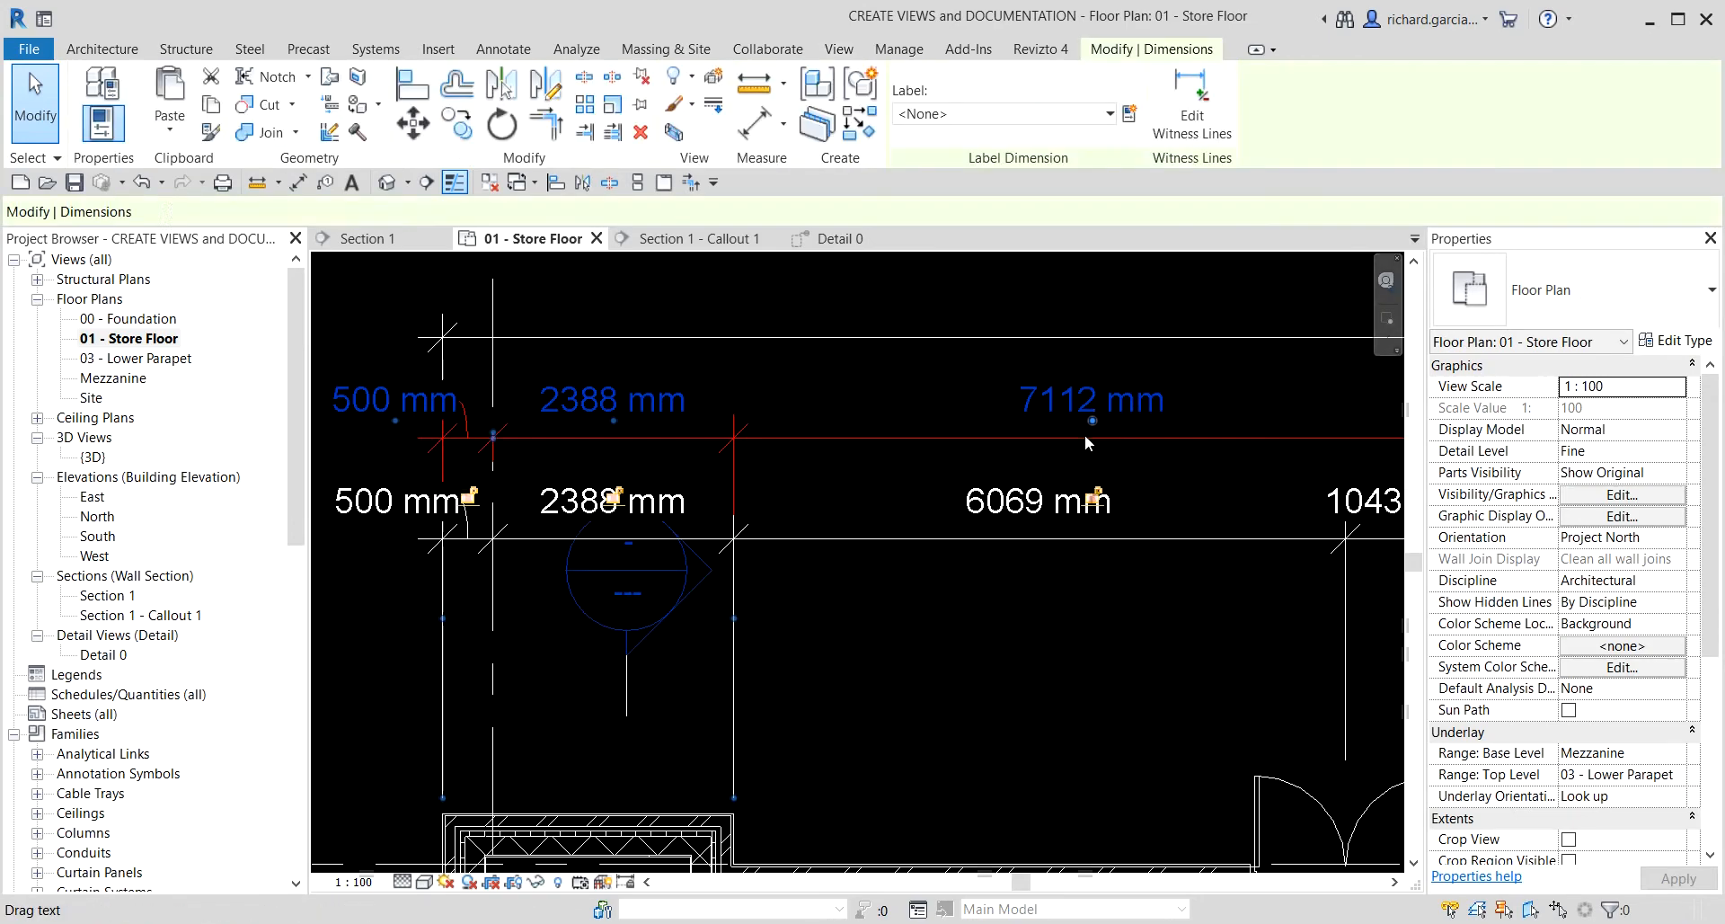
click(1674, 343)
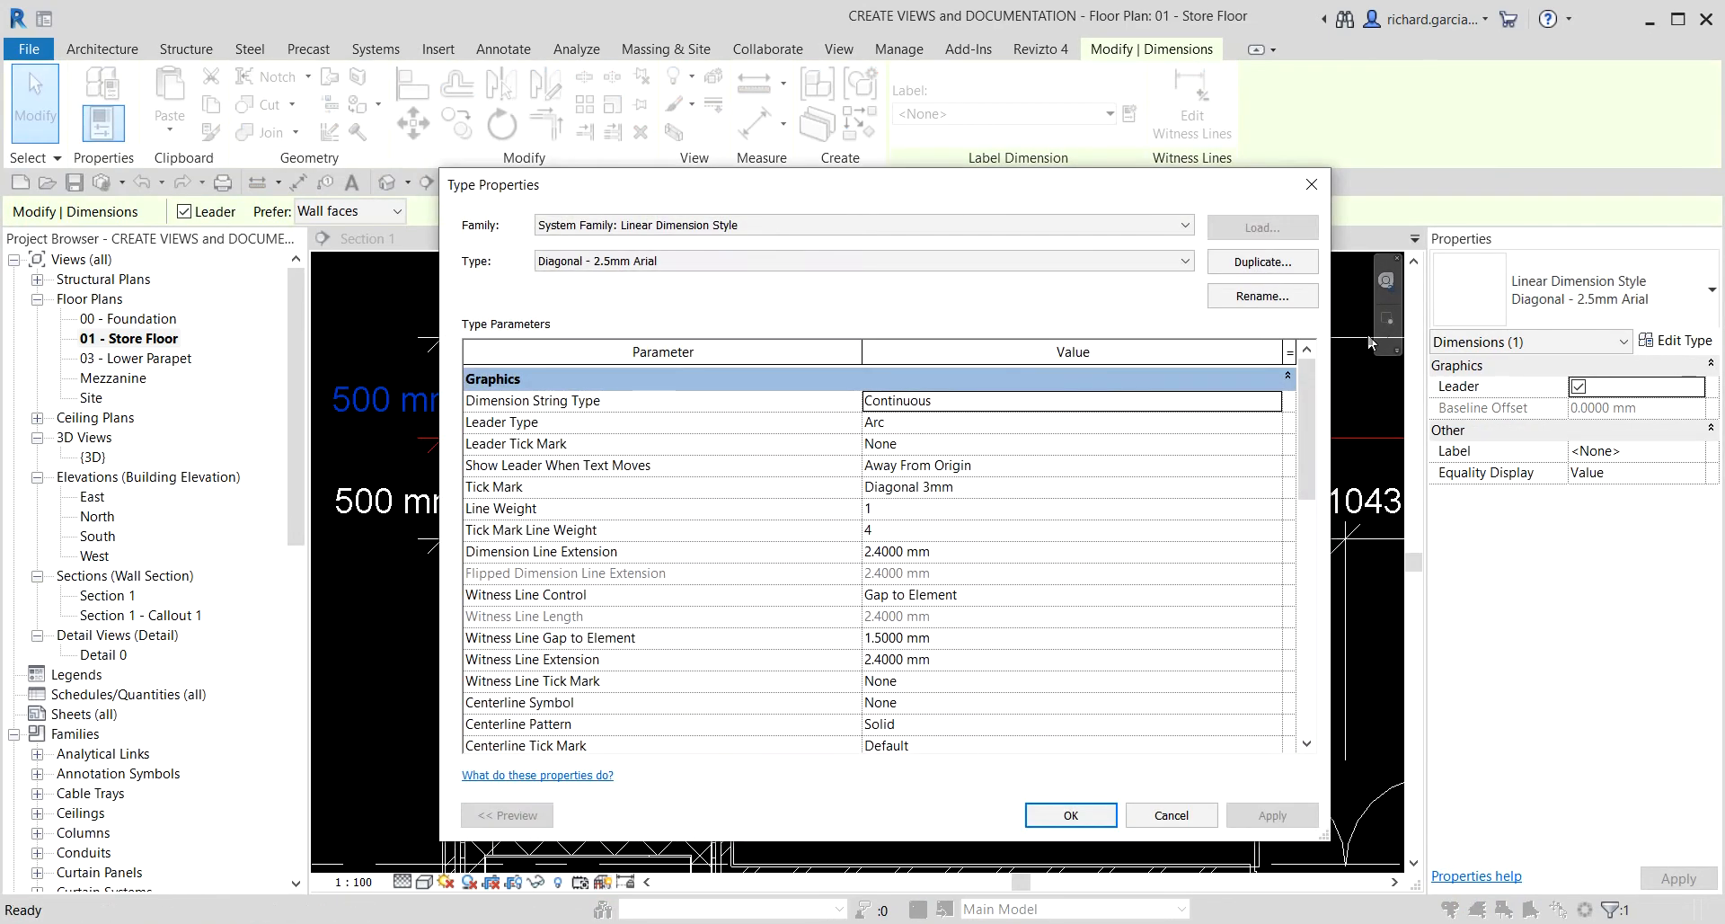
scroll(934, 545, down, 10)
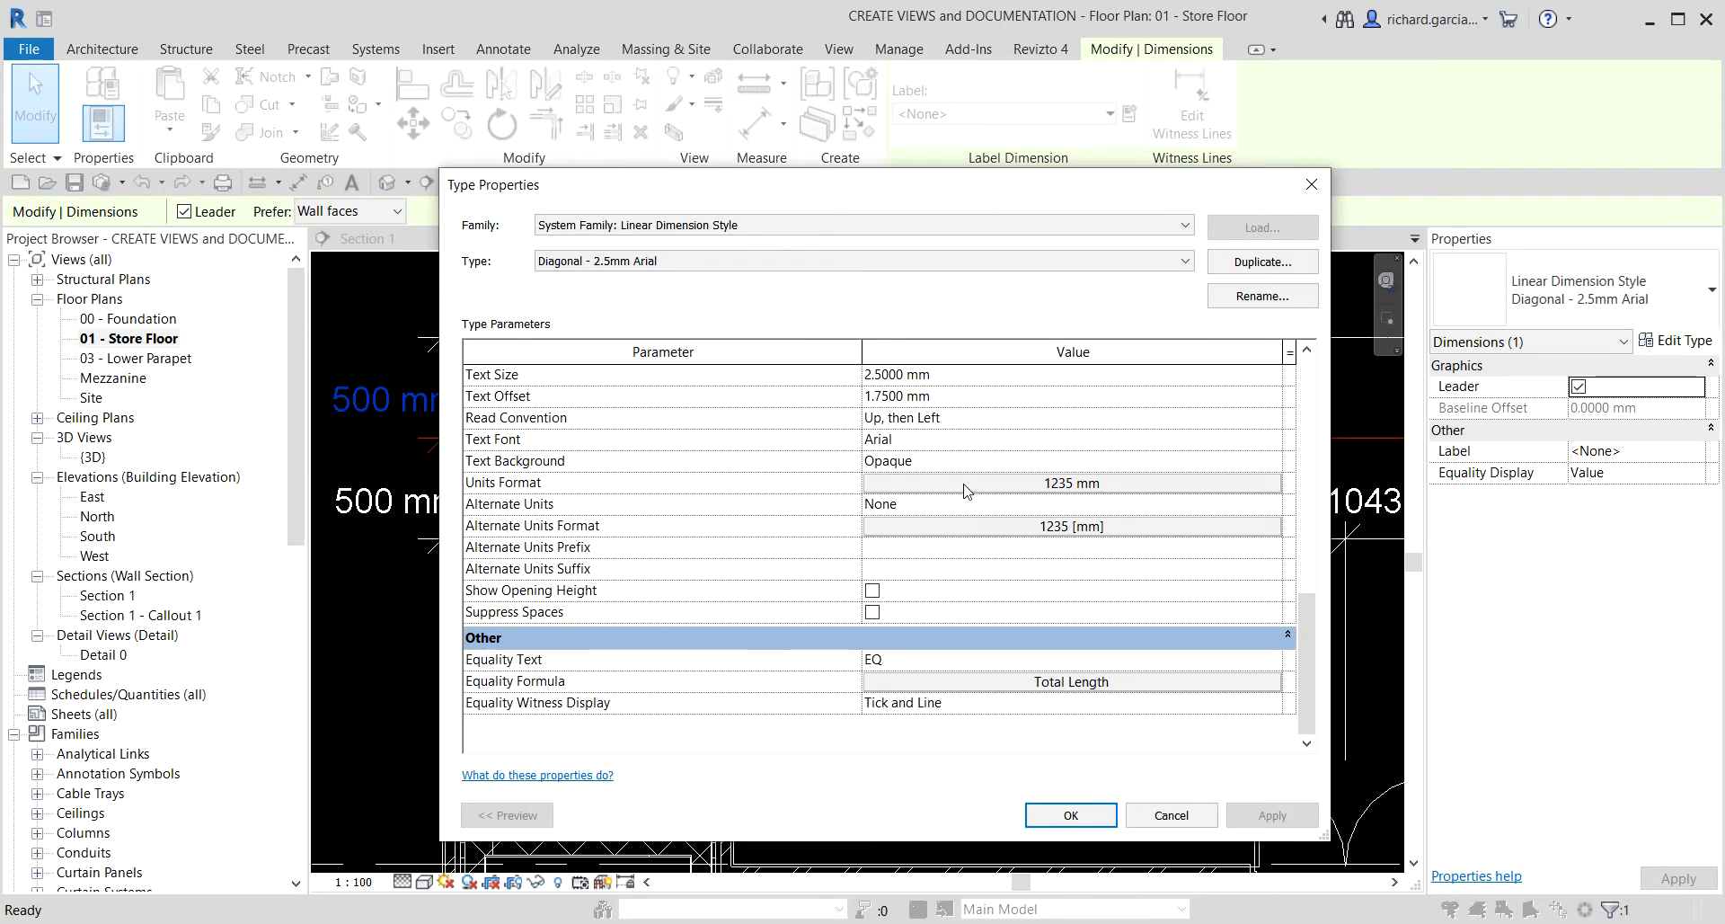
click(992, 491)
click(755, 506)
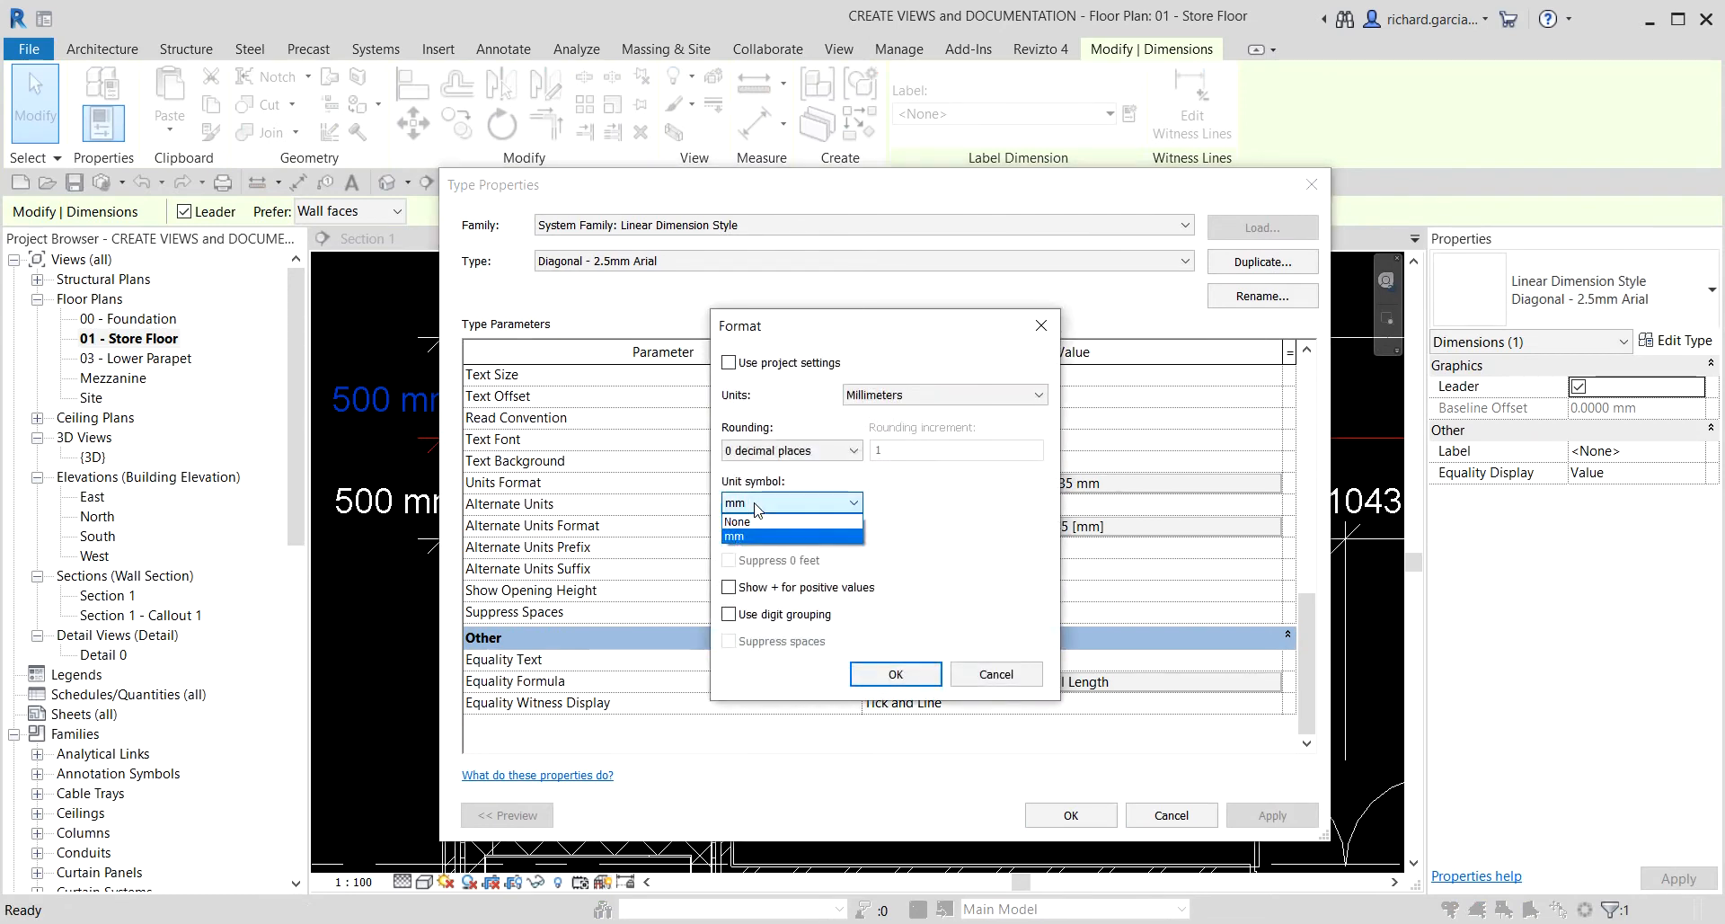
click(738, 522)
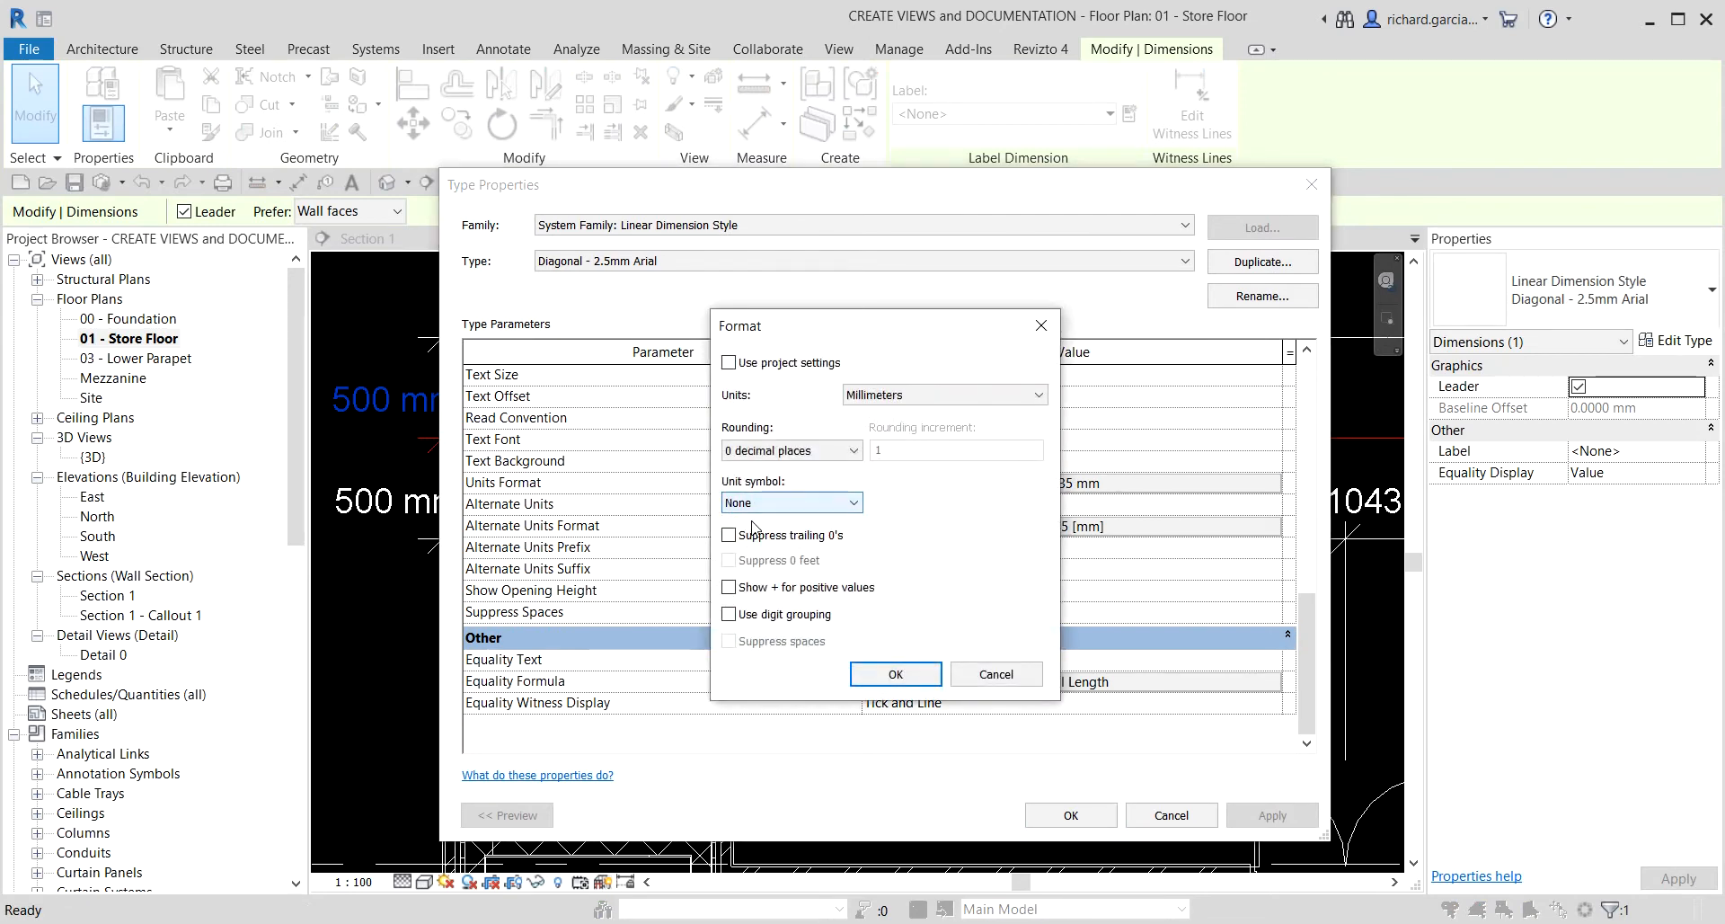
click(896, 674)
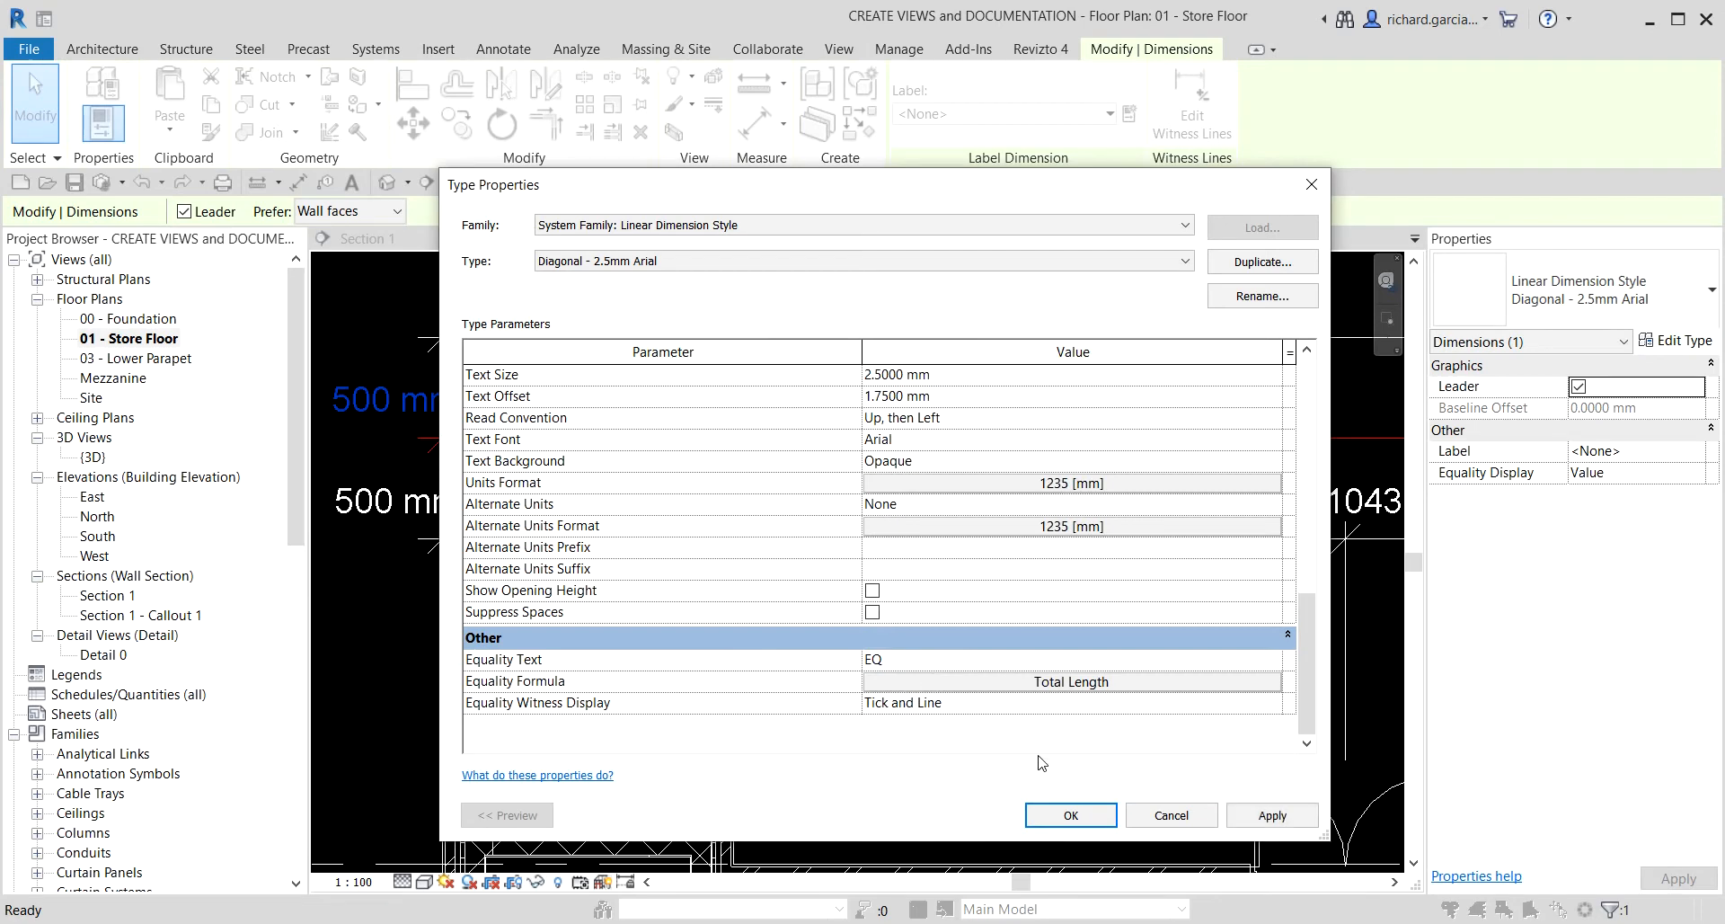
click(1070, 815)
scroll(925, 496, down, 3)
click(951, 396)
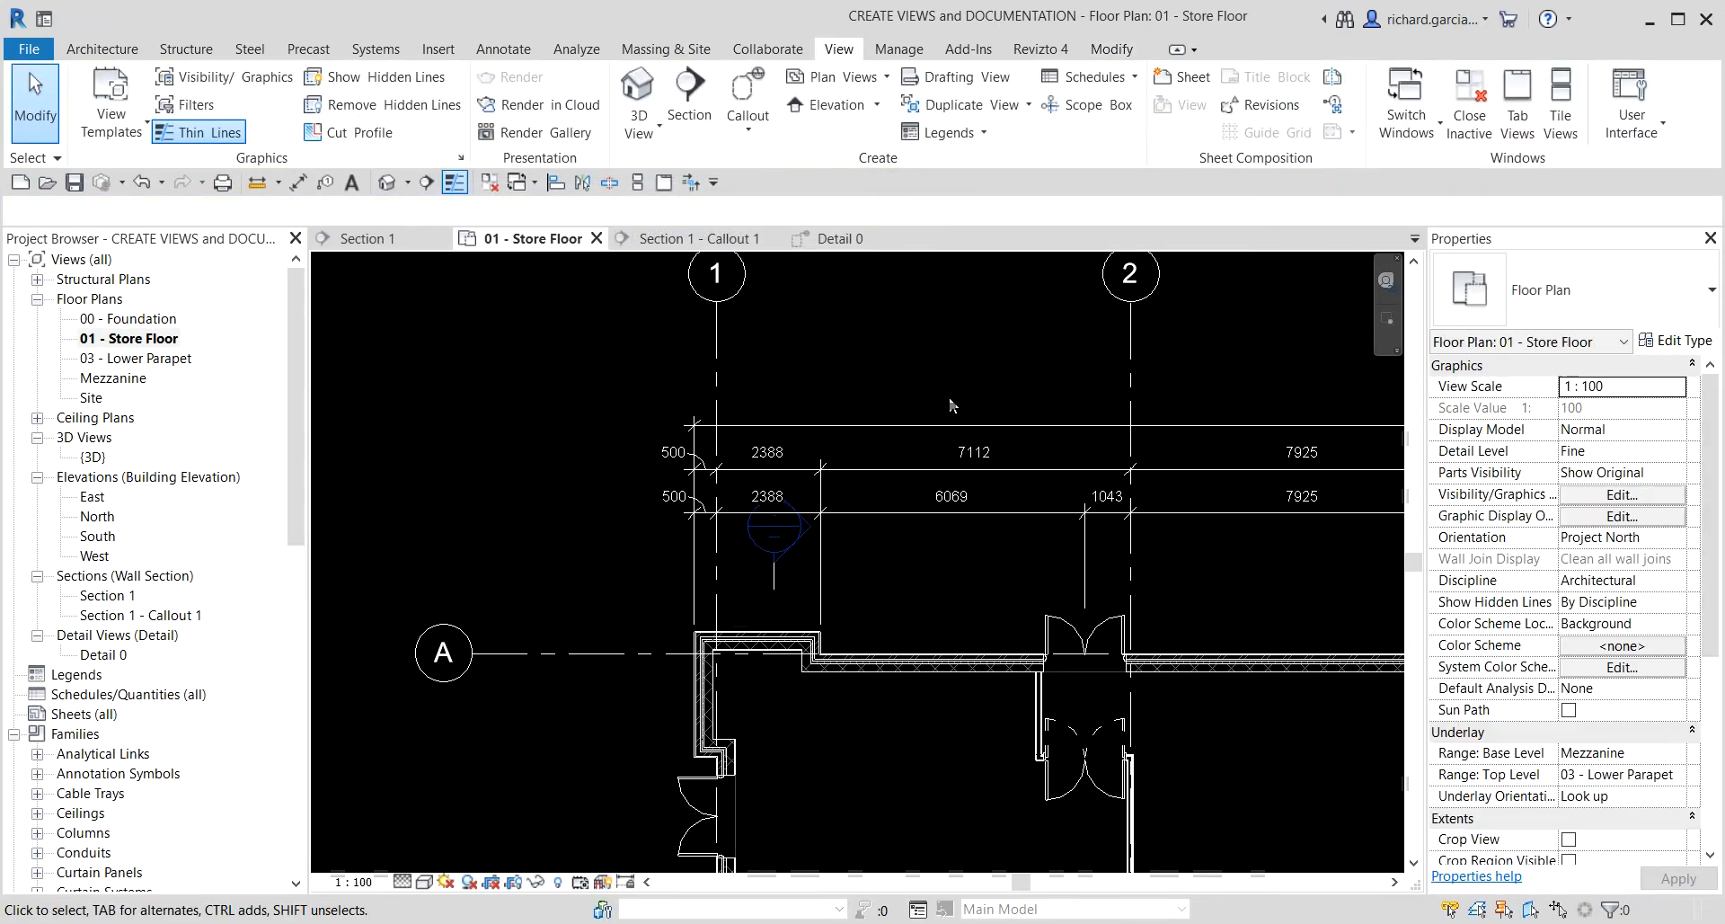
scroll(952, 397, down, 2)
scroll(830, 320, up, 8)
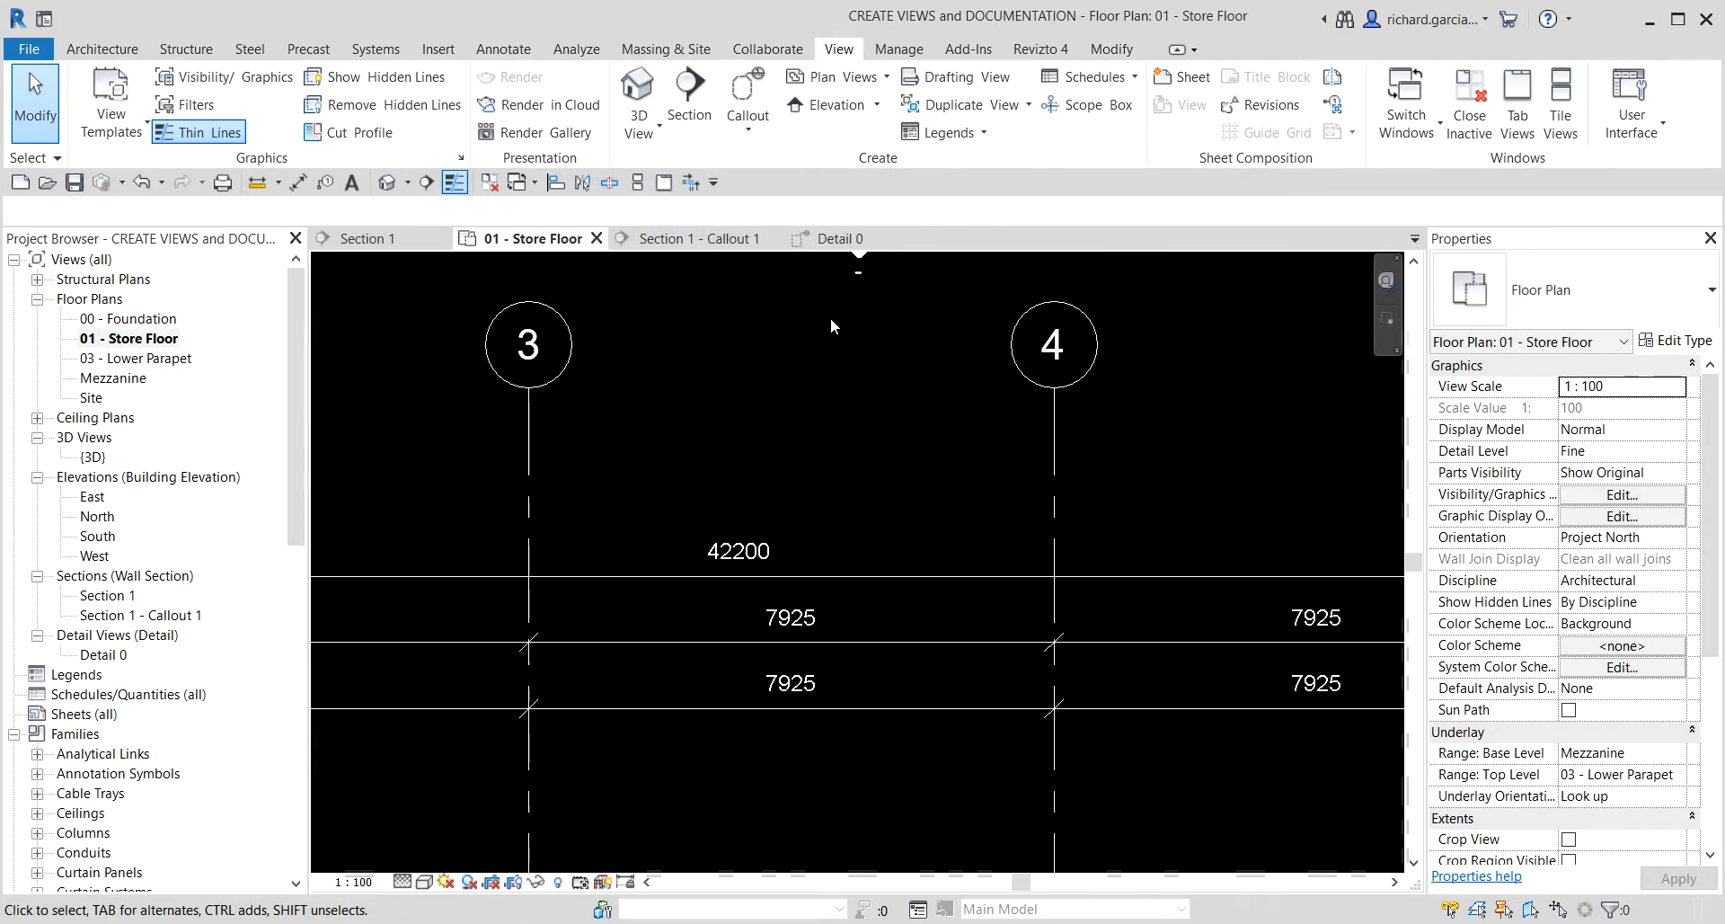
scroll(719, 546, up, 2)
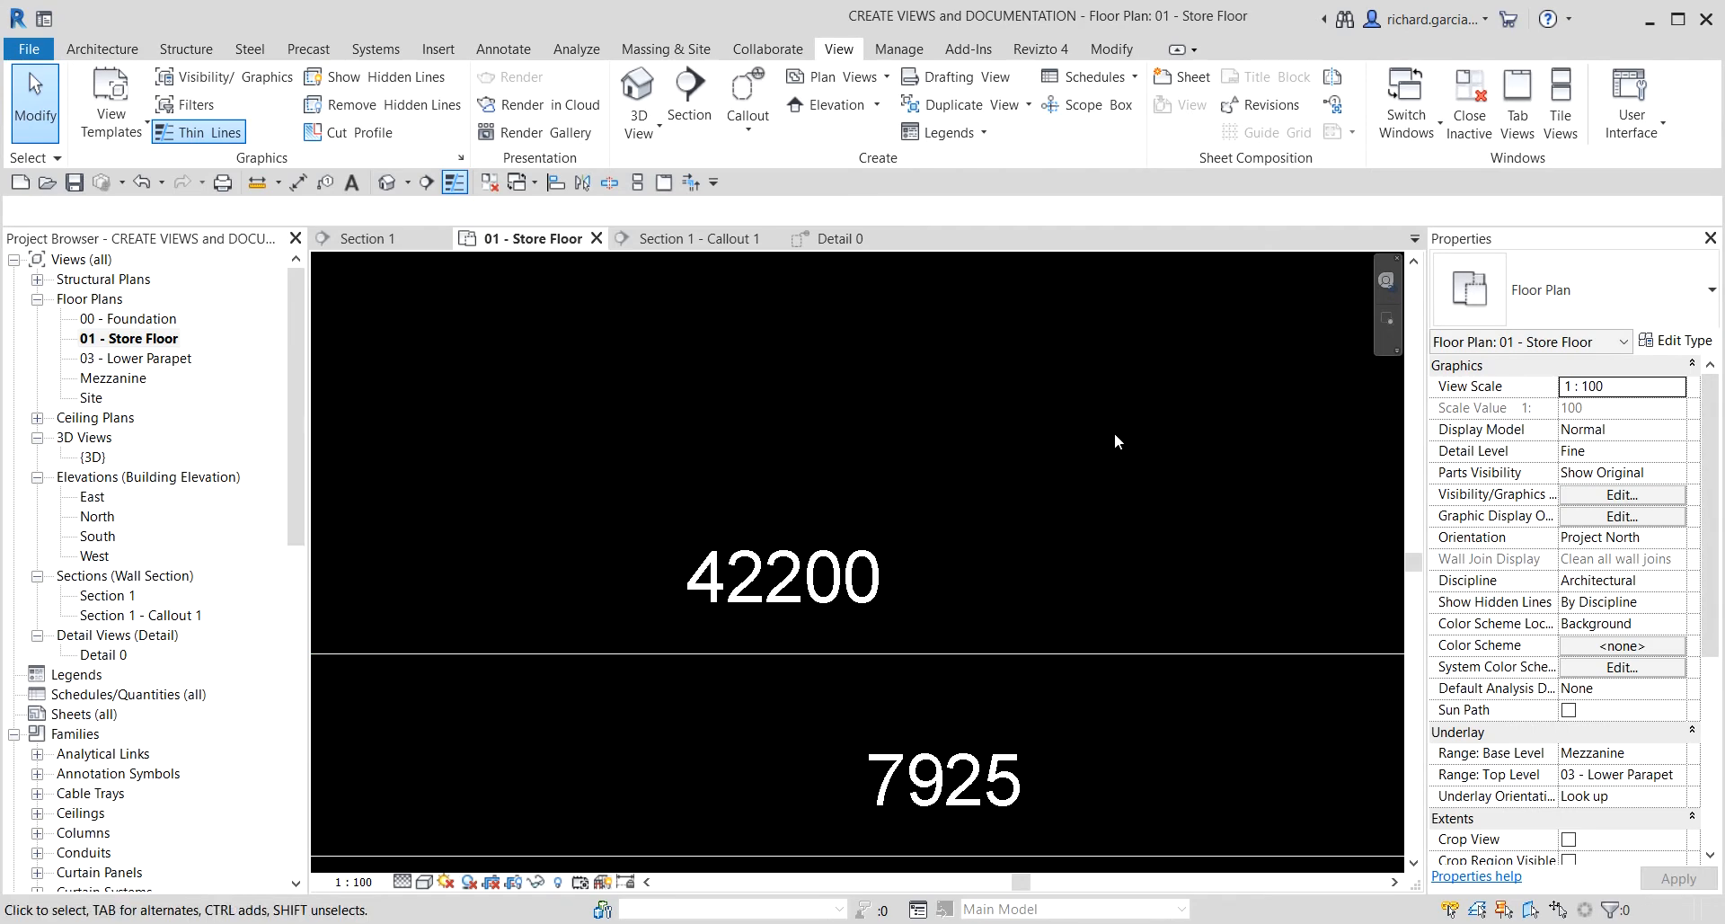
- Replace the displayed value of the overall dimension above the grid dimension strings with the text SAMPLE TEXT and deselect the dimension
click(796, 576)
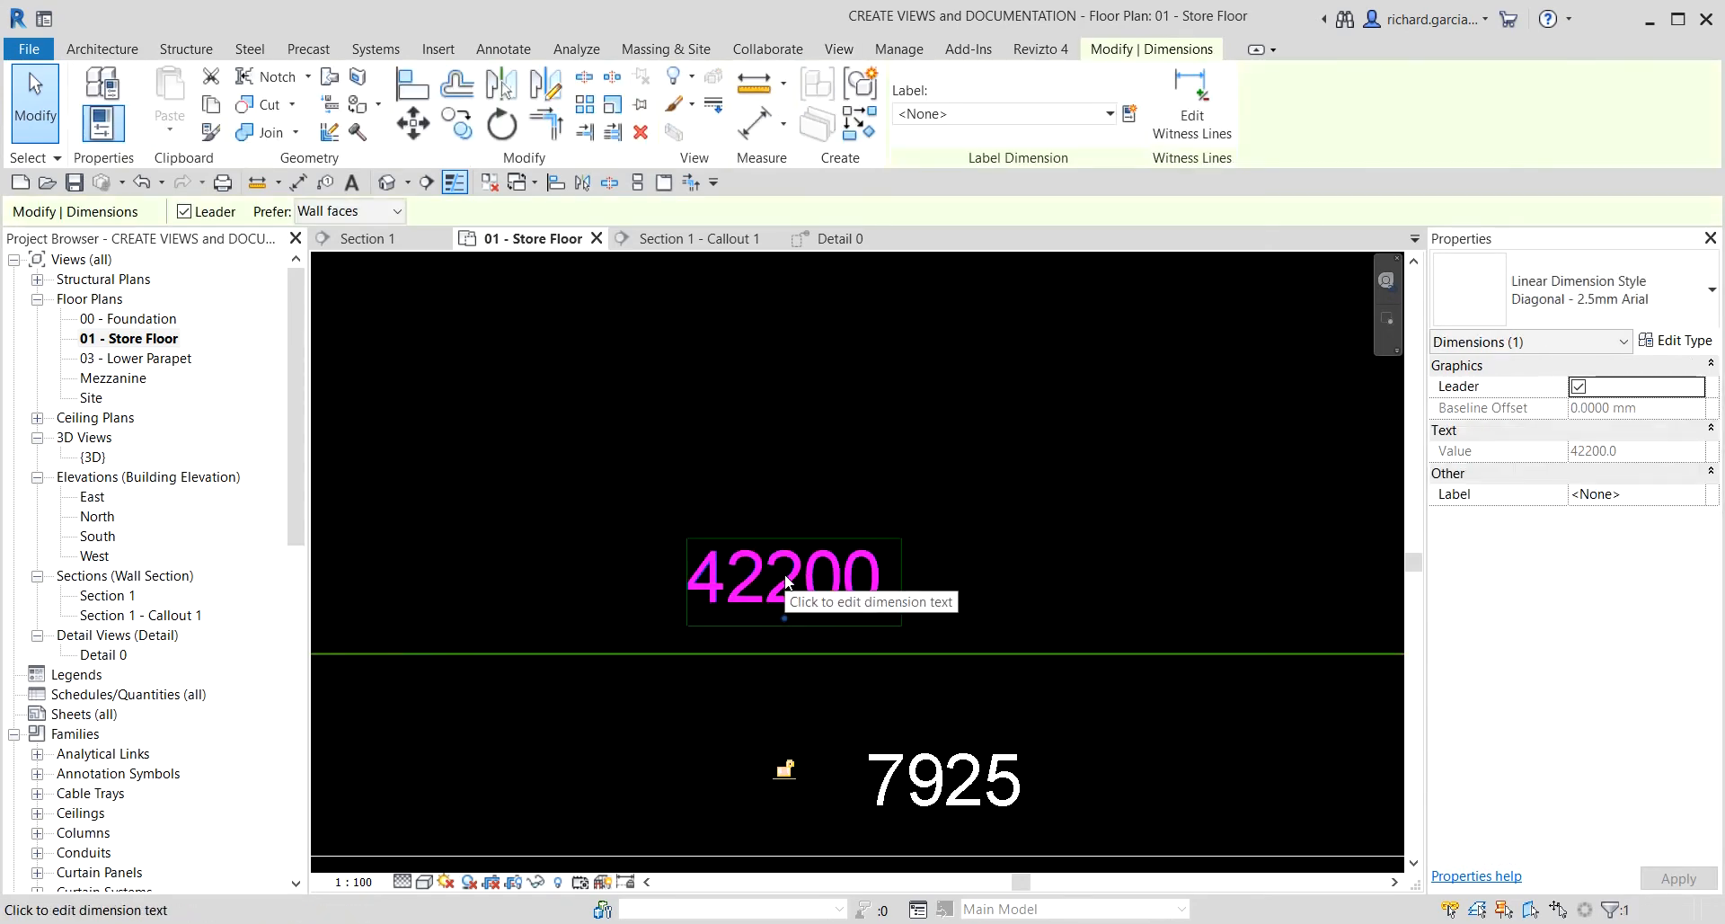
click(784, 579)
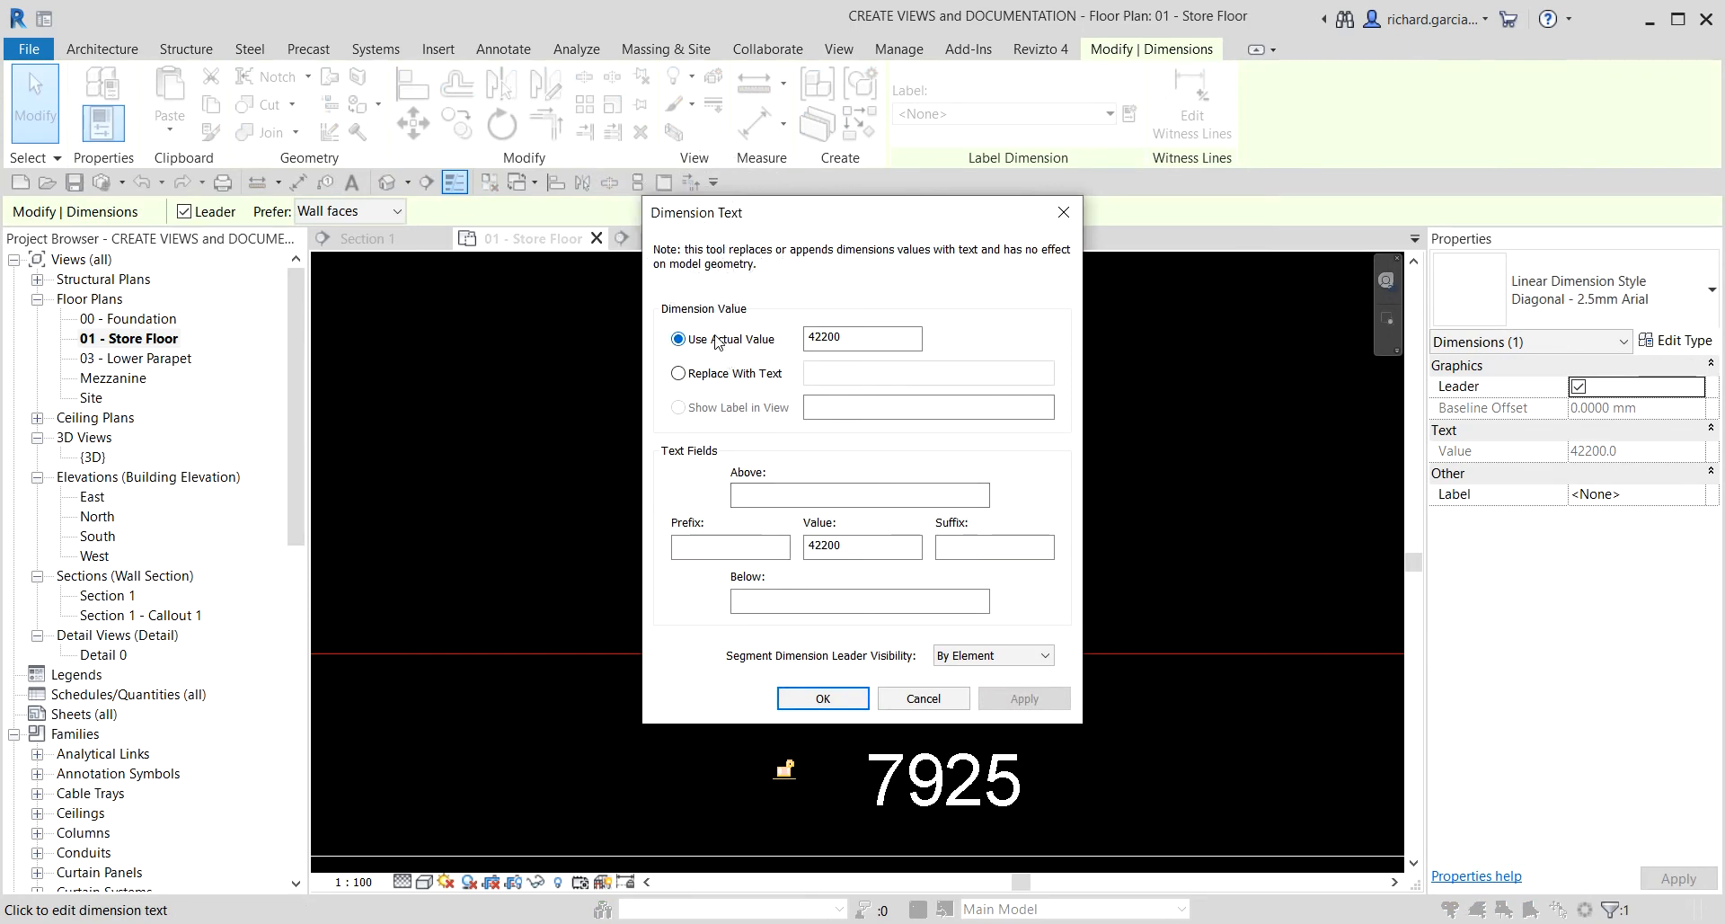
click(857, 340)
click(678, 374)
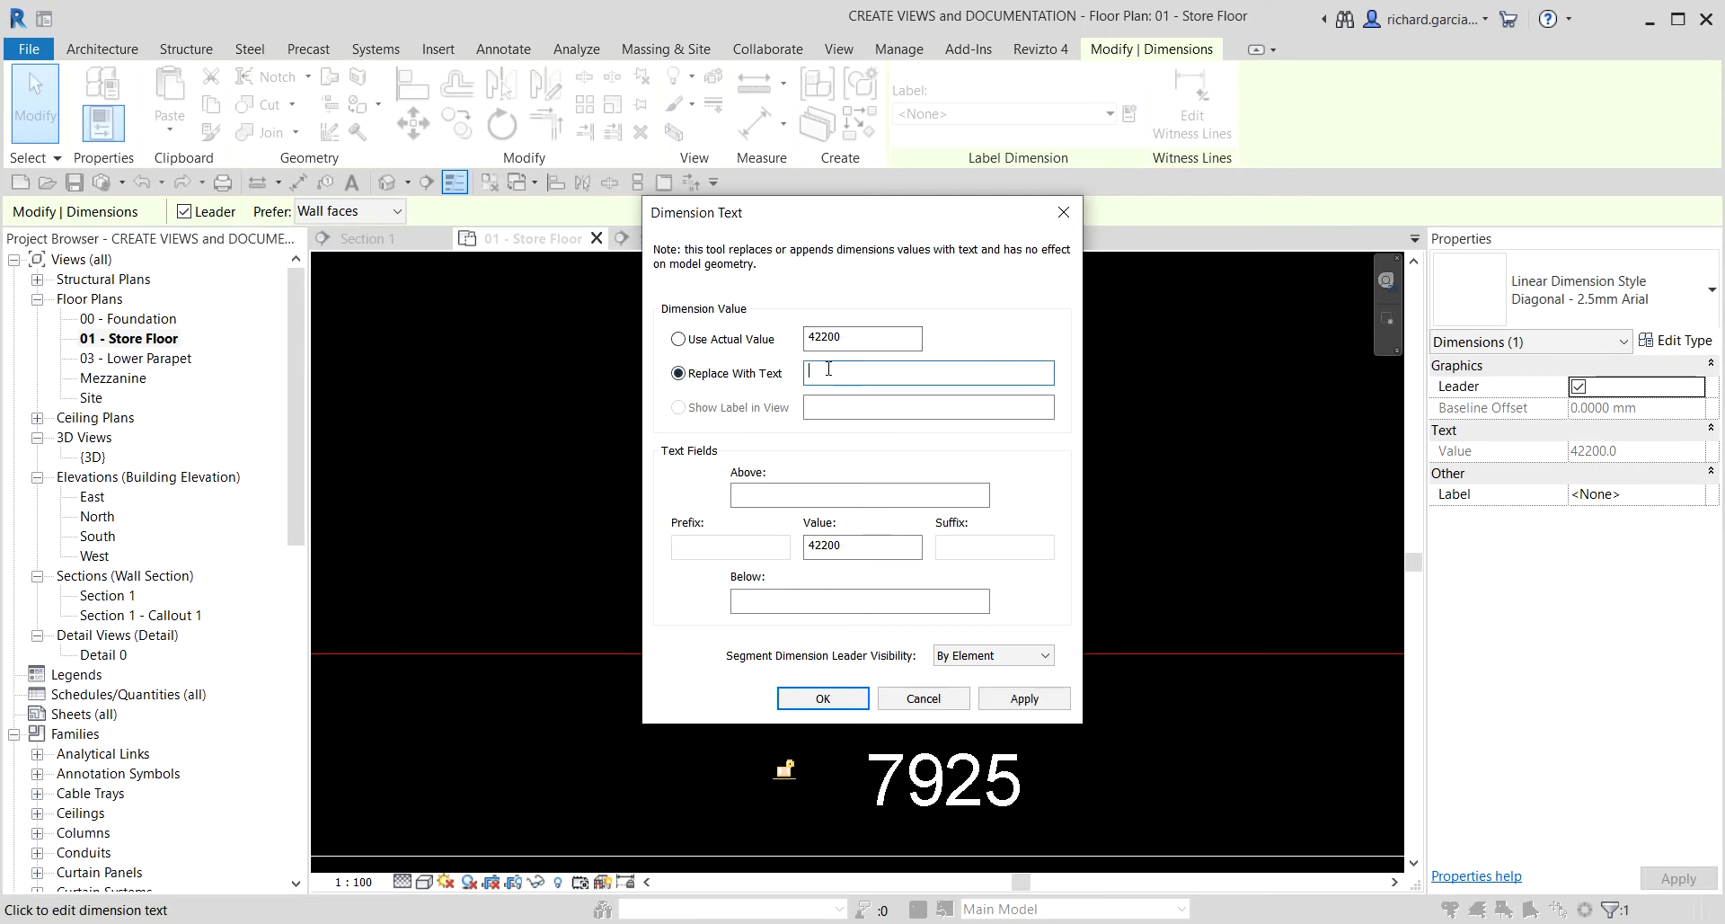
key(Caps_Lock)
text(san)
key(BackSpace)
key(Caps_Lock)
text(SAM)
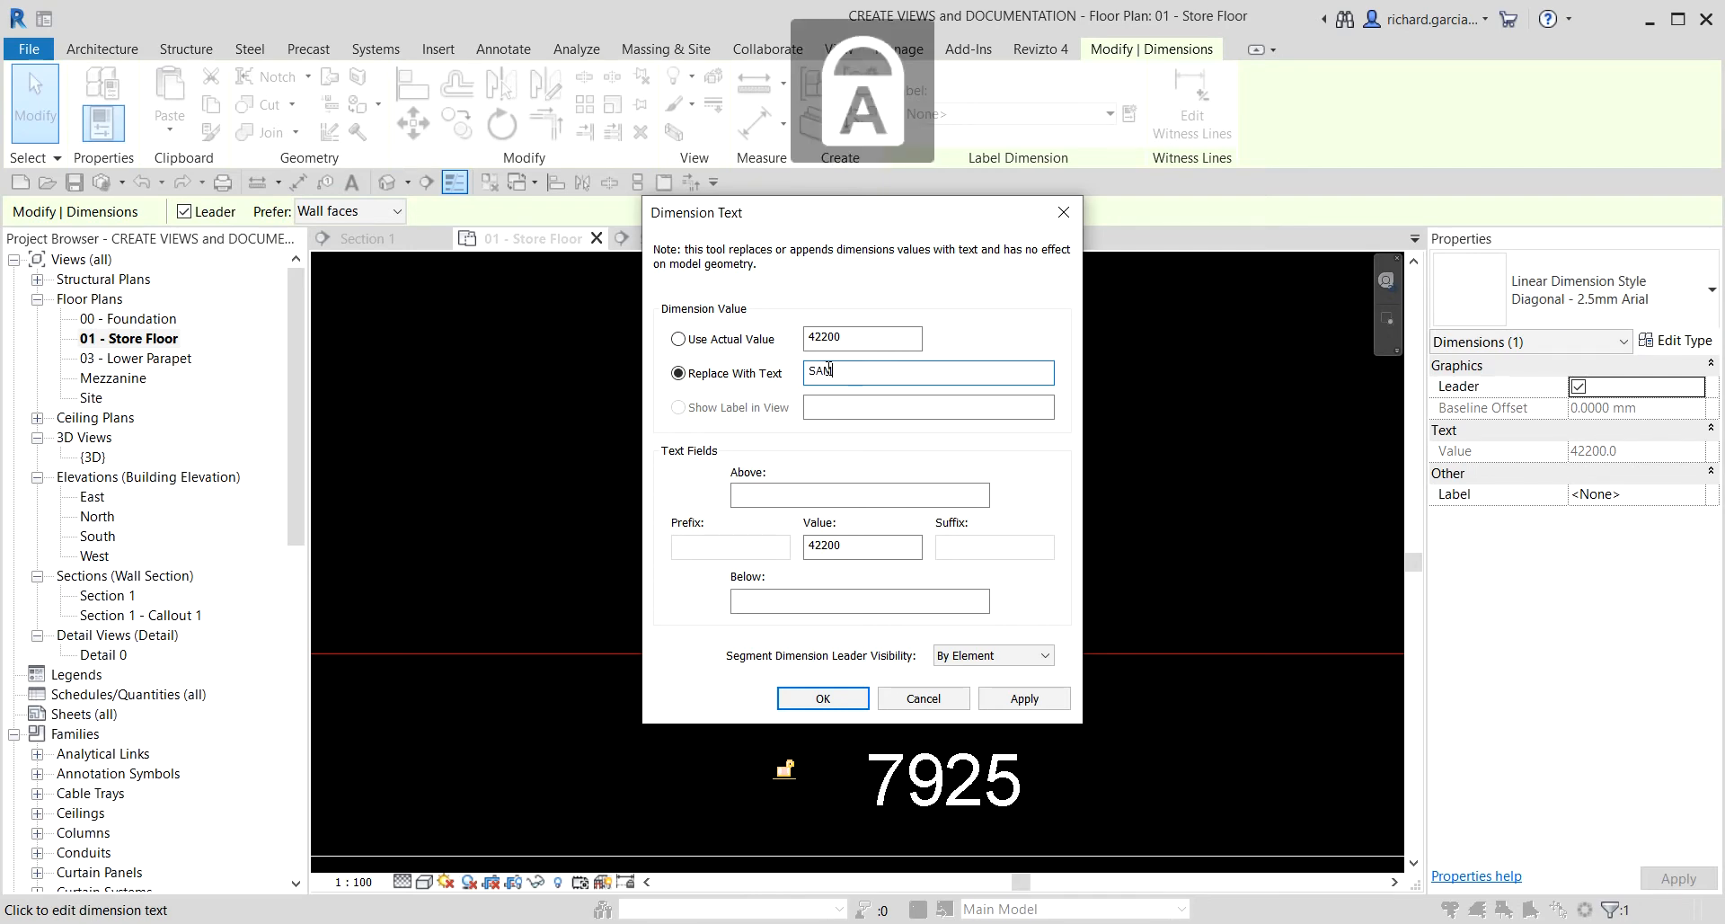
text(PLE TEXT)
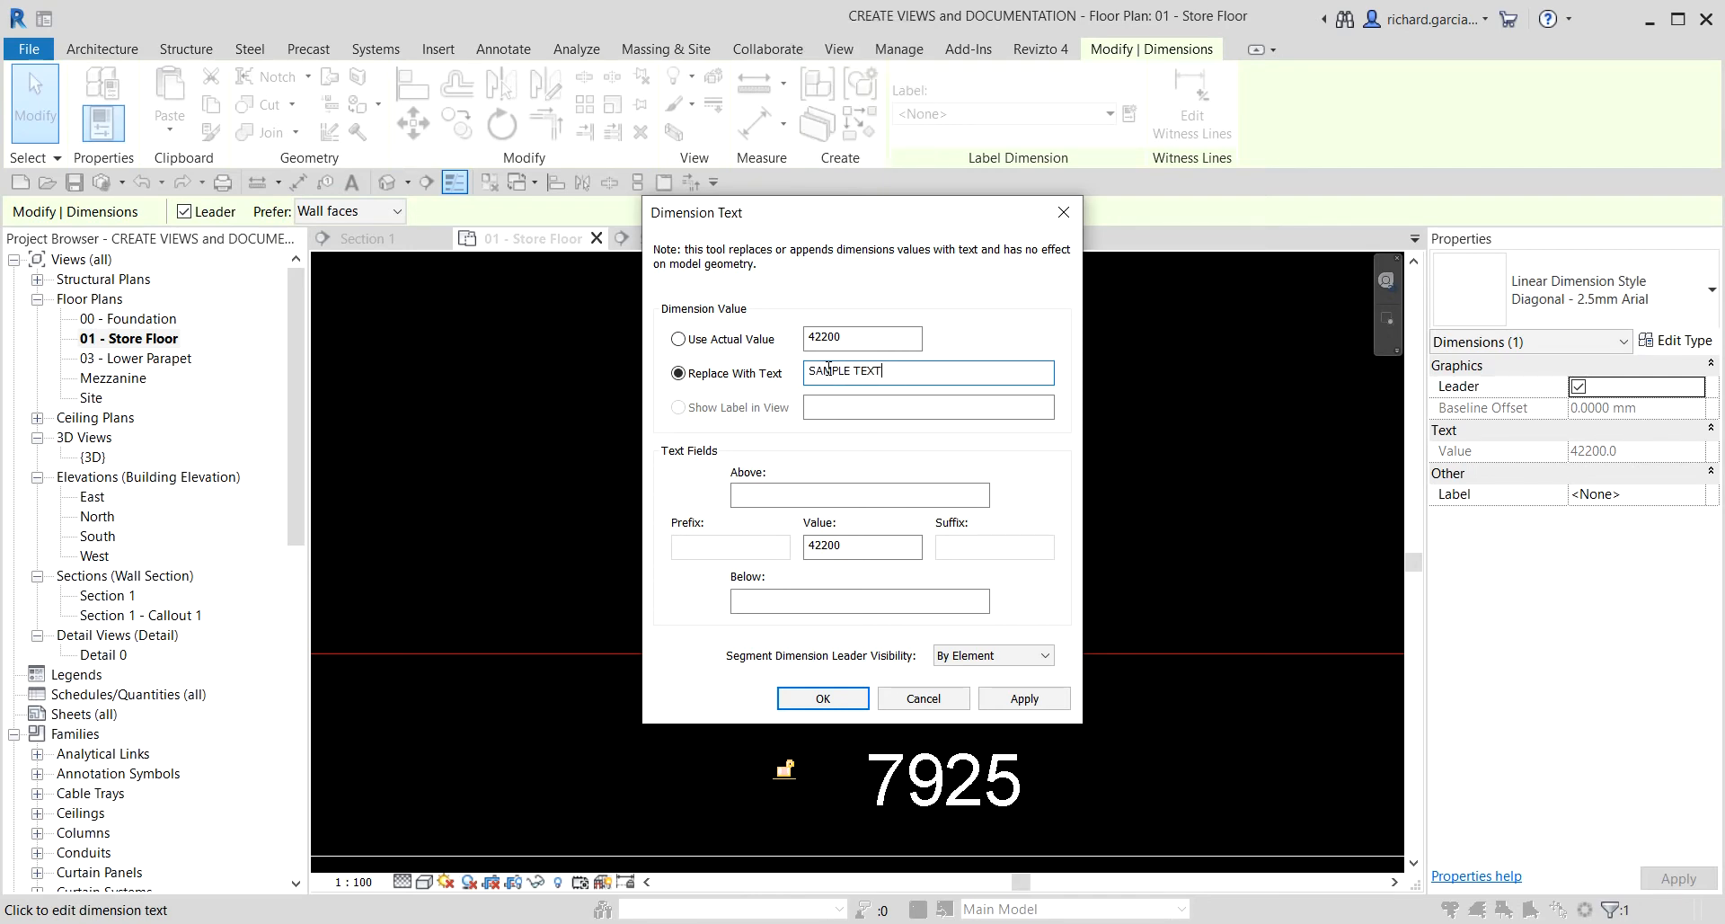
click(823, 698)
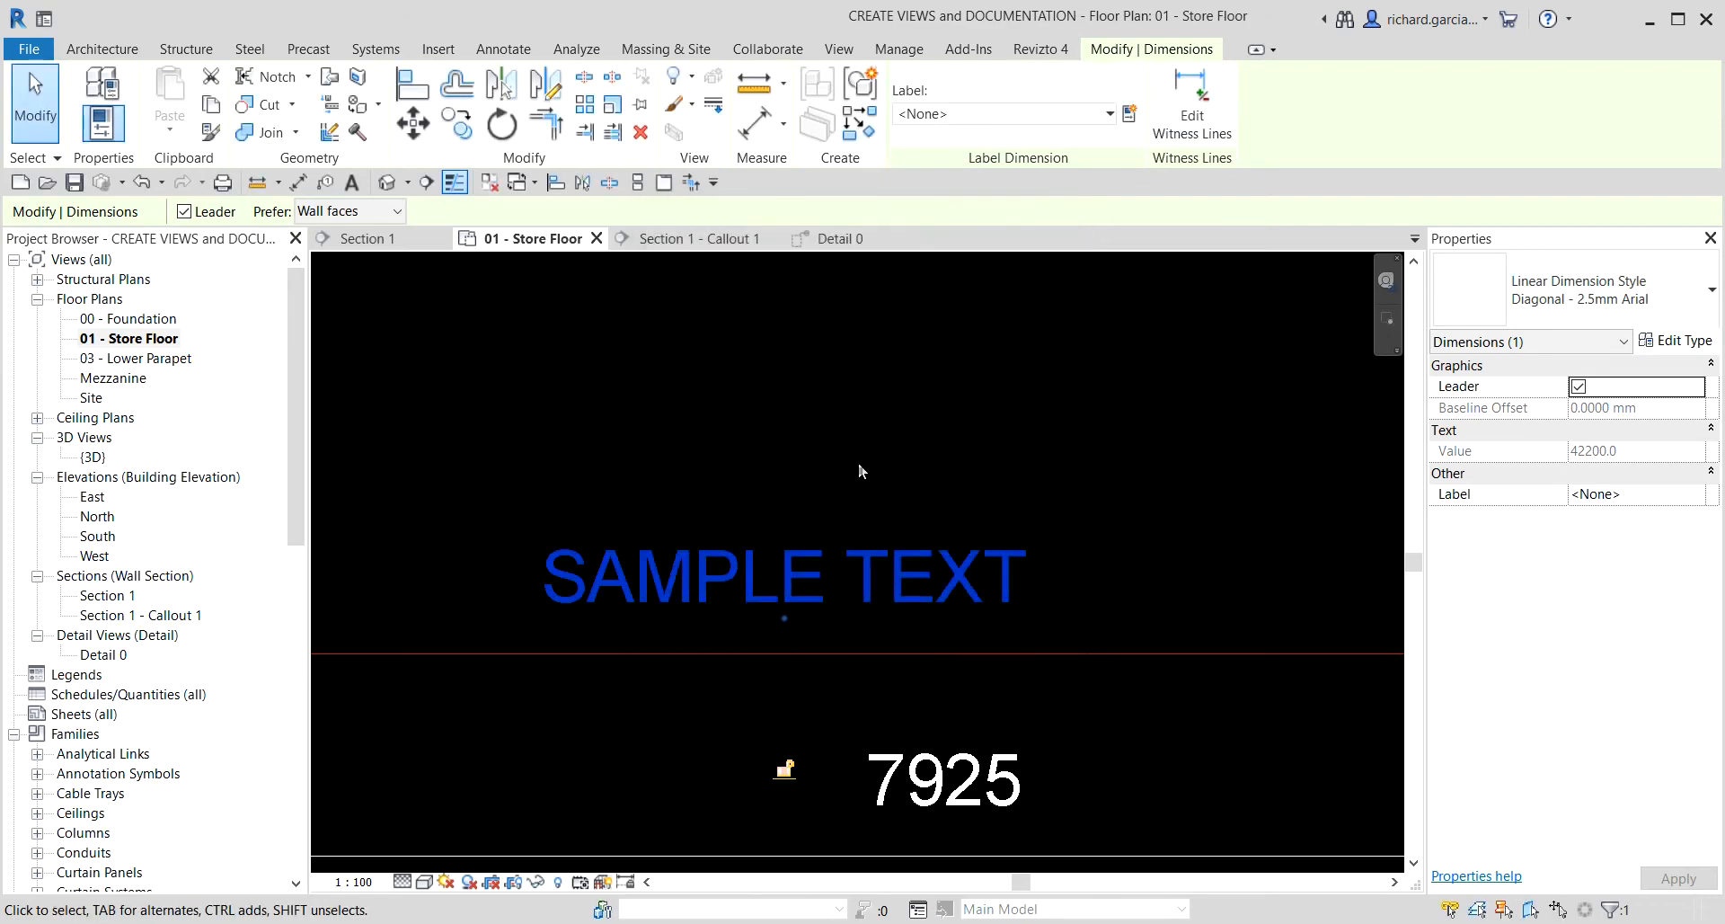
click(1053, 401)
scroll(1052, 401, down, 4)
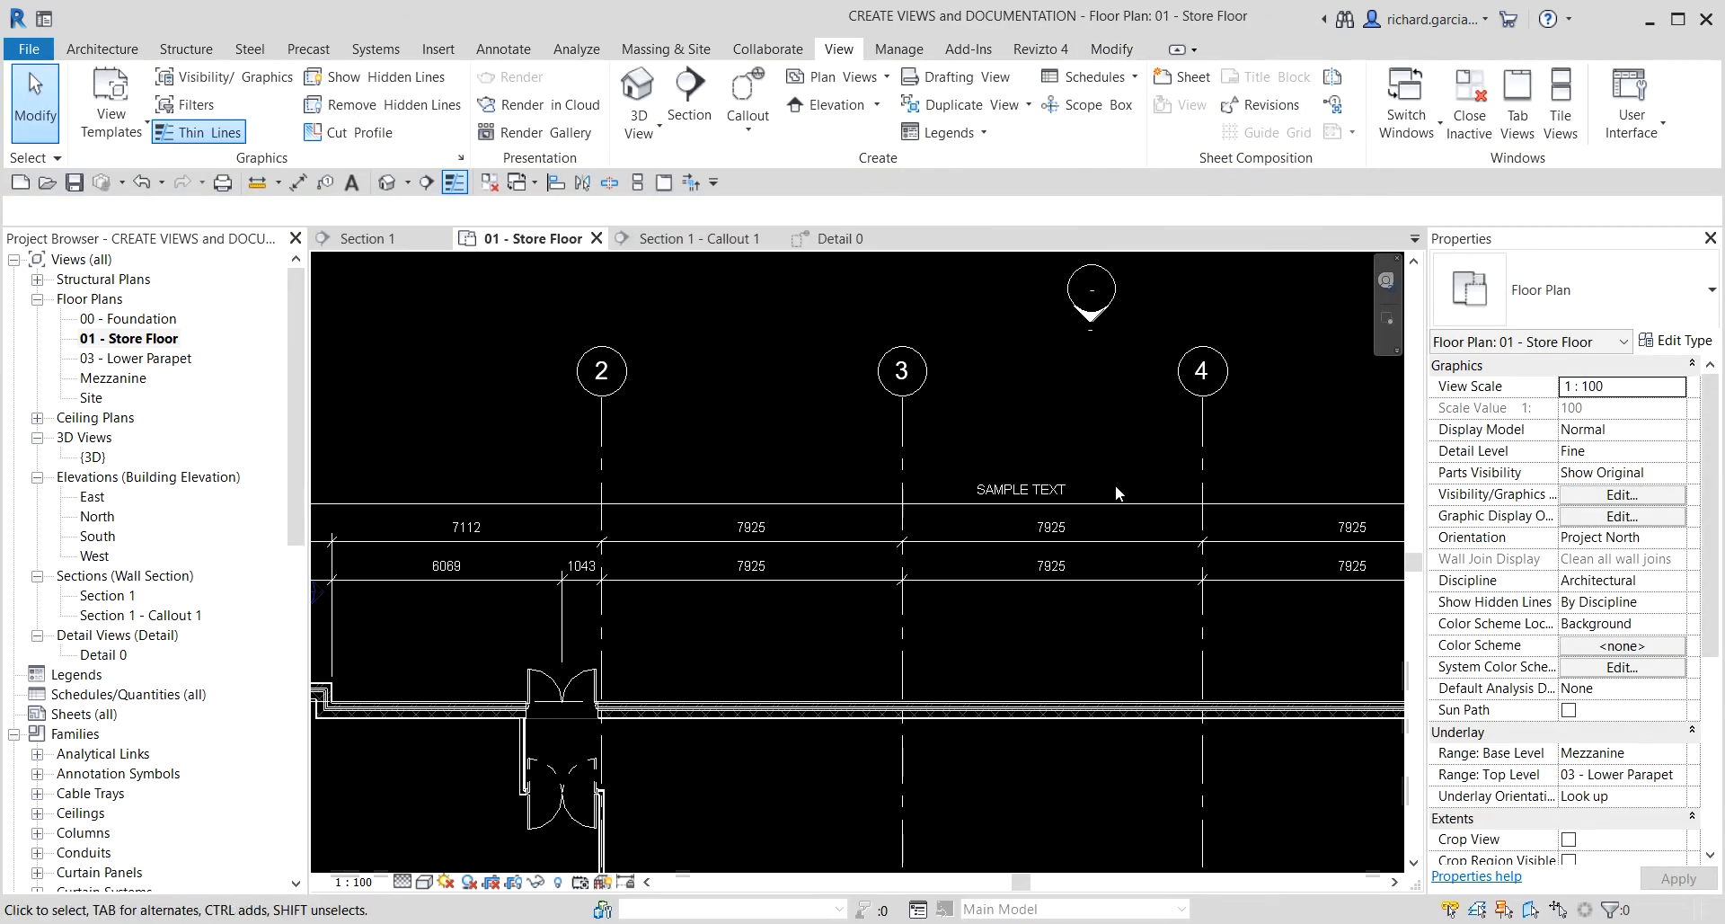
scroll(1115, 492, up, 4)
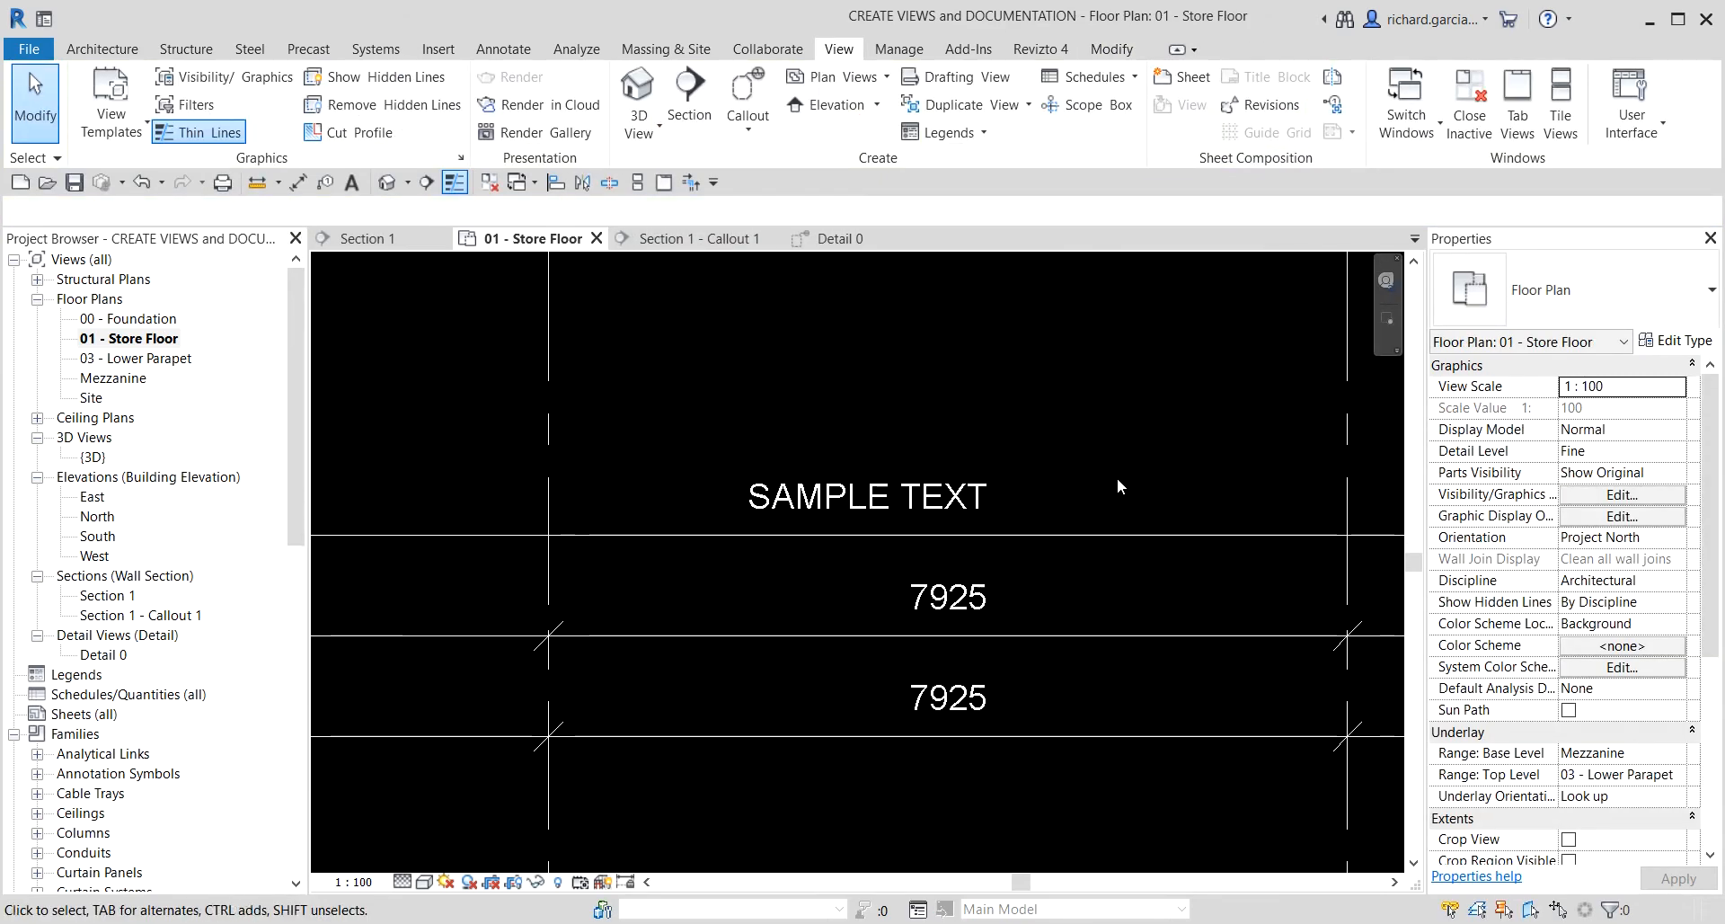
- Open the SAMPLE TEXT dimension's text settings and switch the dimension value back to its actual value
scroll(1043, 422, up, 3)
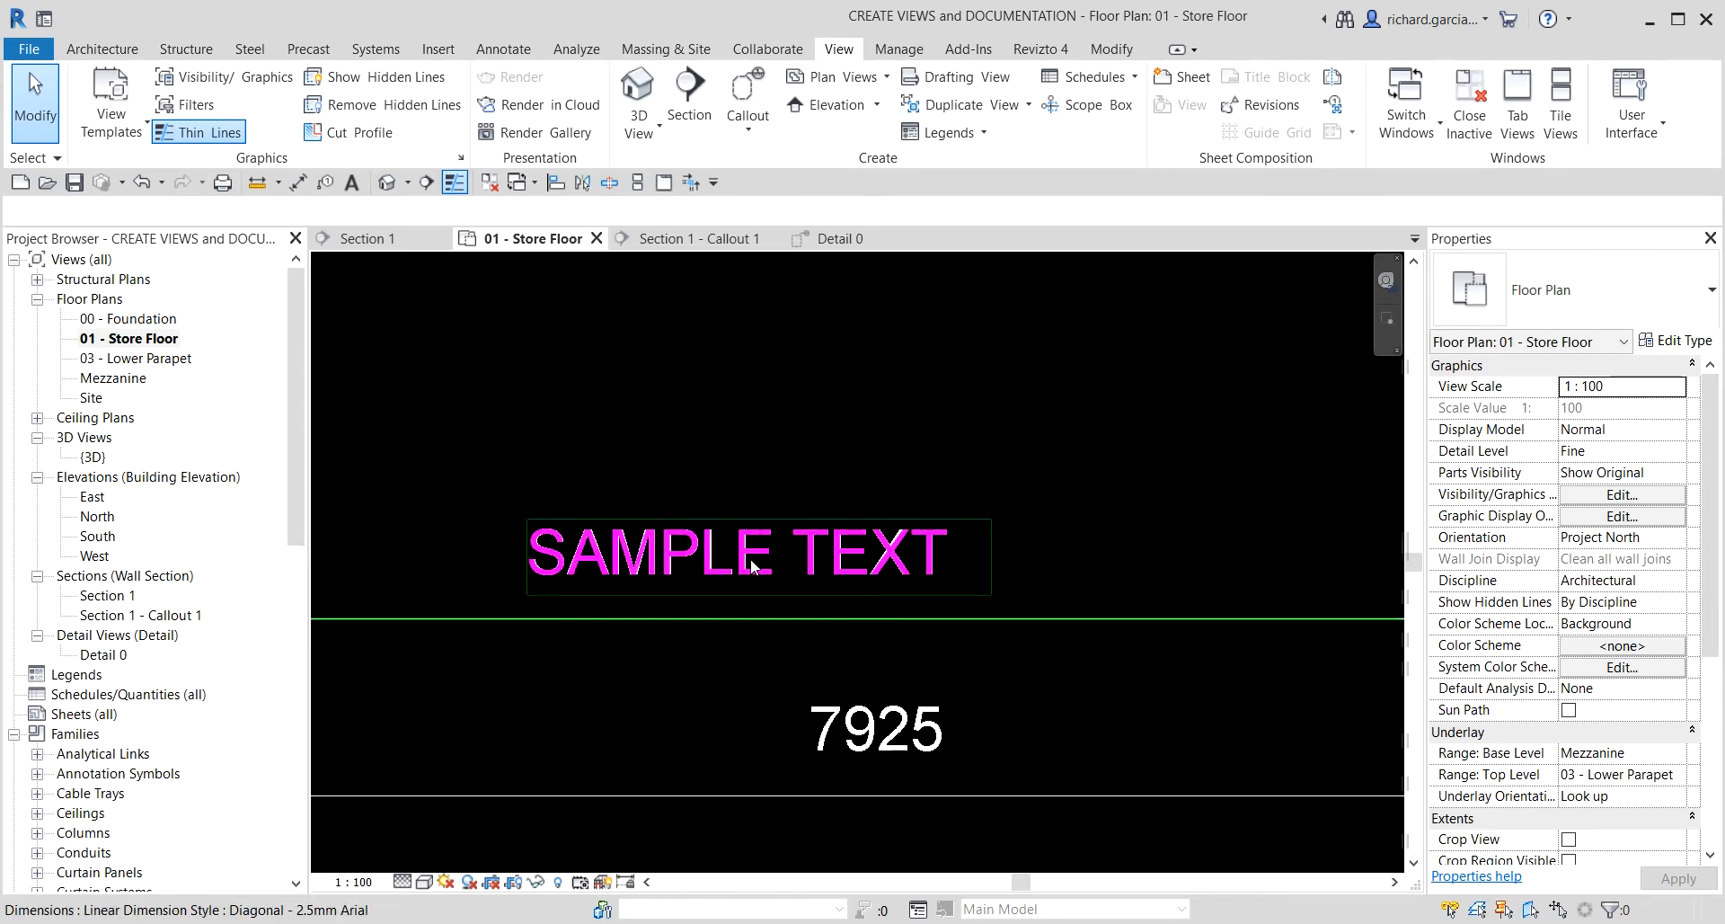
click(753, 566)
click(845, 557)
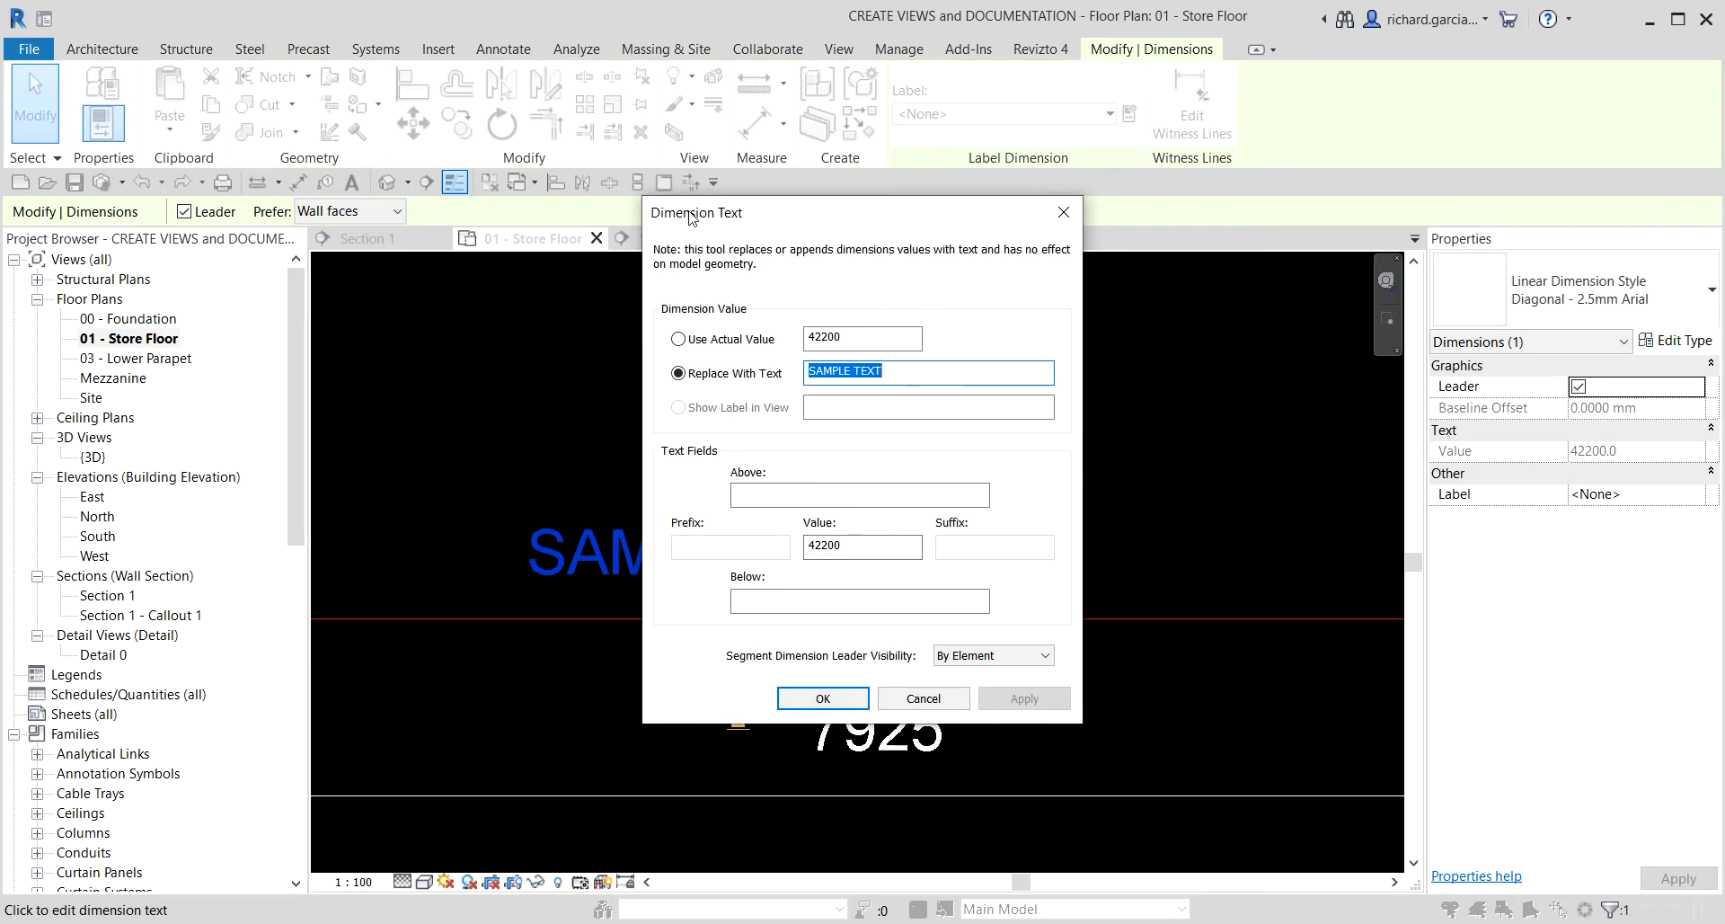
click(680, 340)
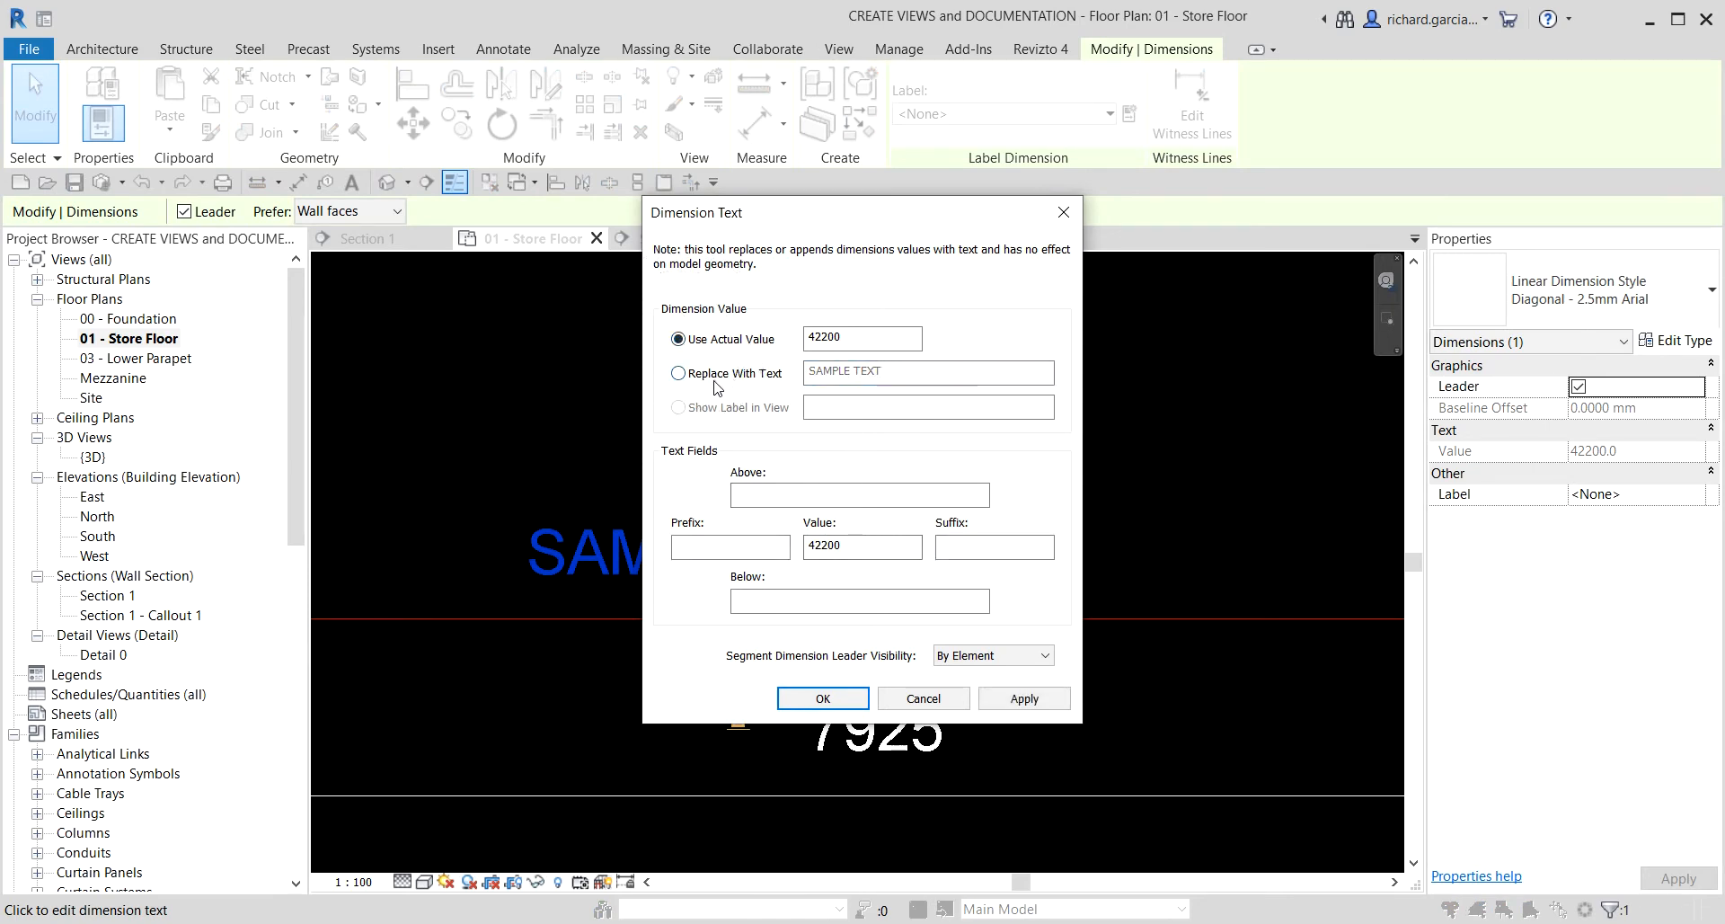
- Add the suffix mm to the dimension's value and apply the dimension text change
click(818, 500)
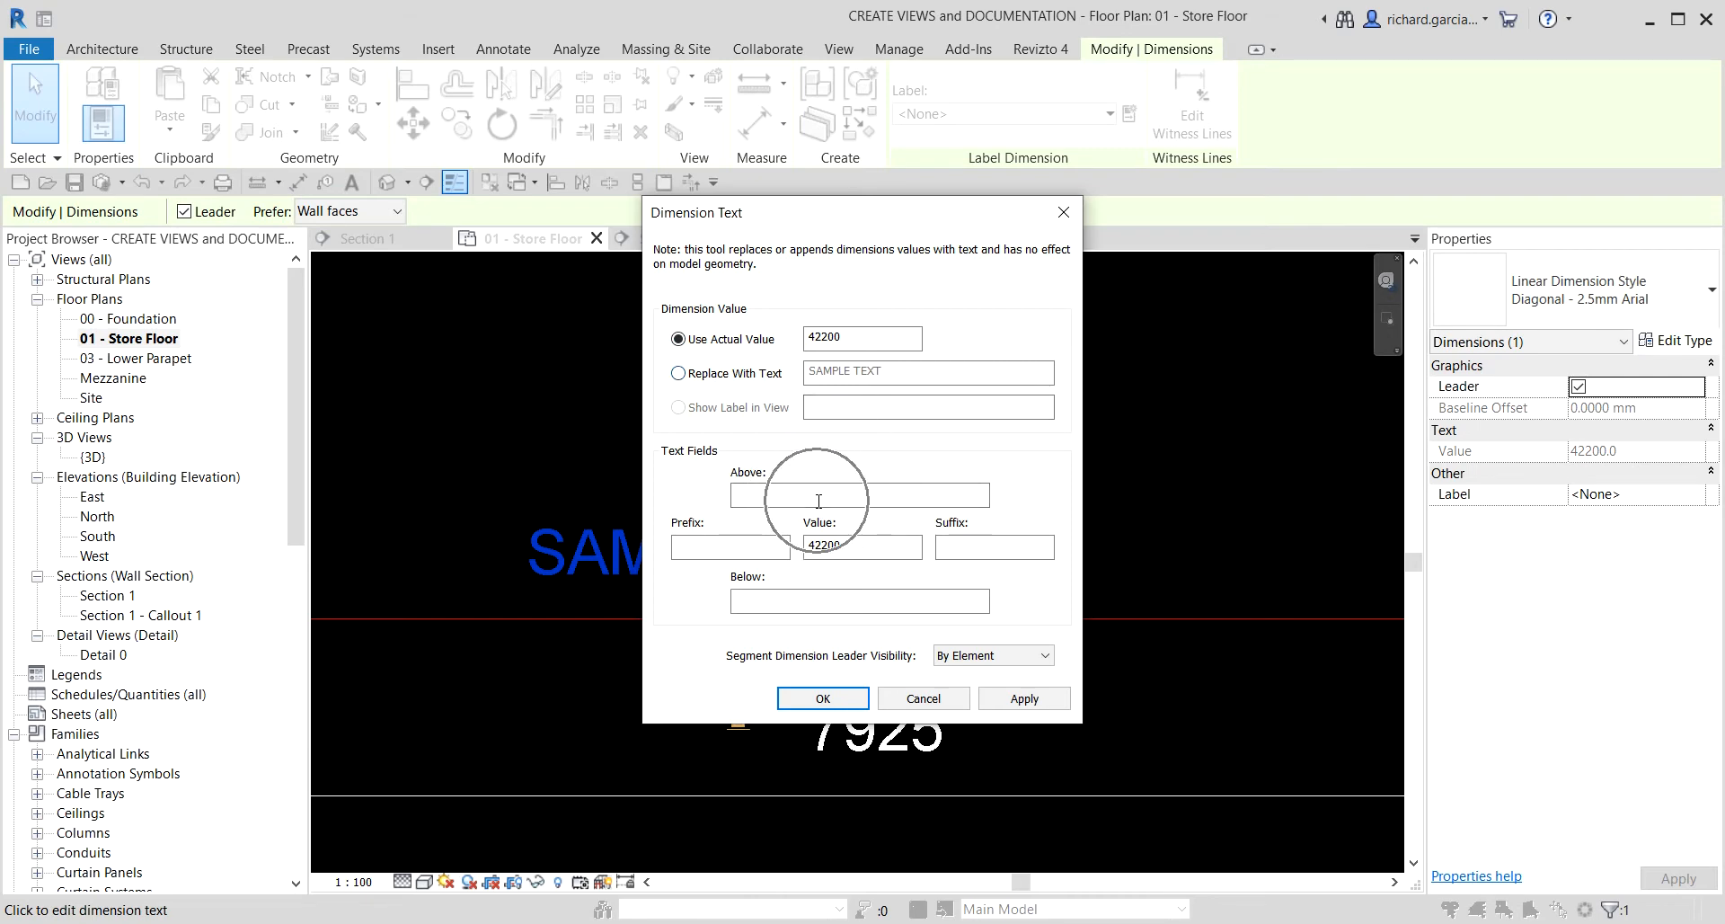
click(721, 556)
click(979, 547)
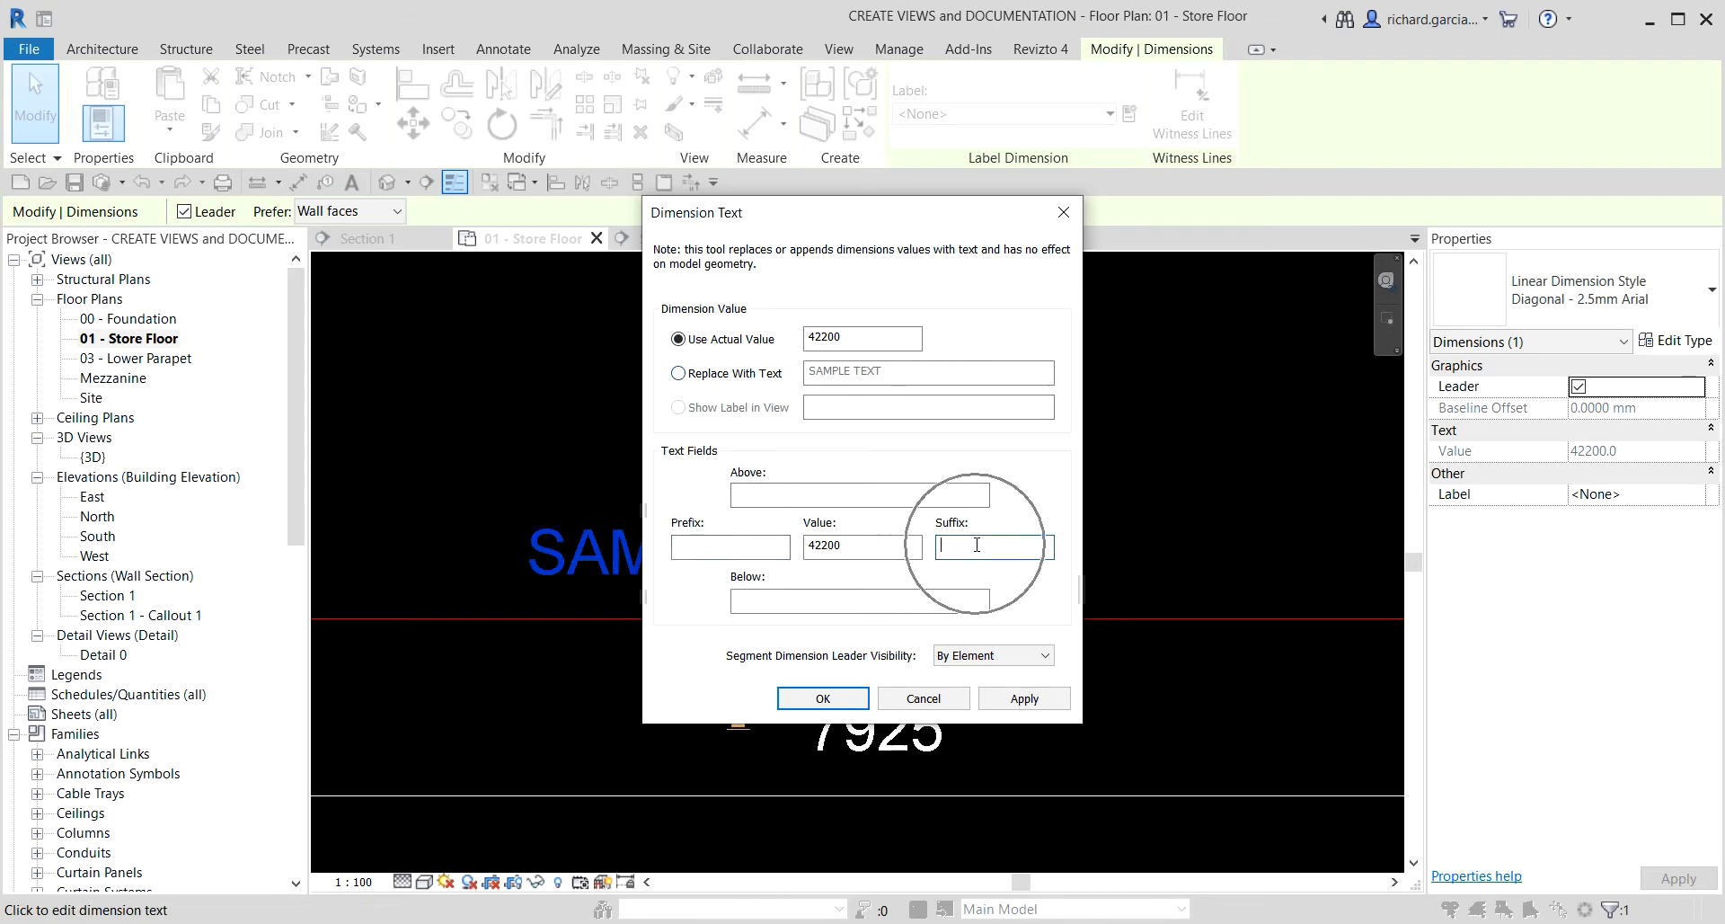
click(862, 601)
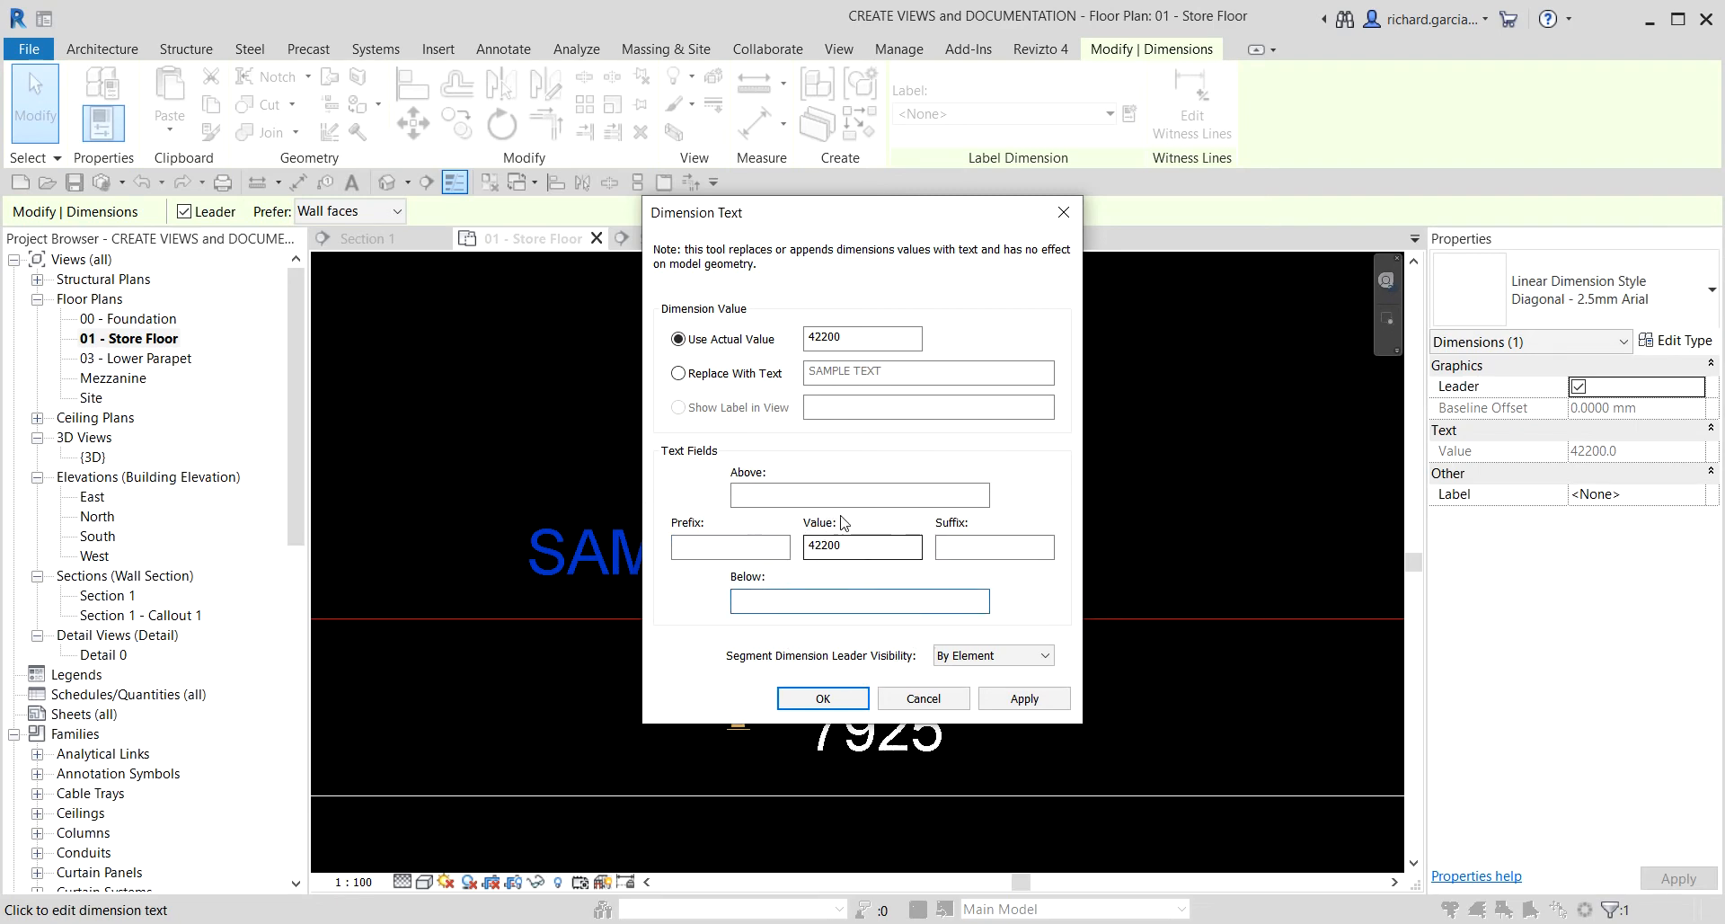
click(839, 490)
click(962, 546)
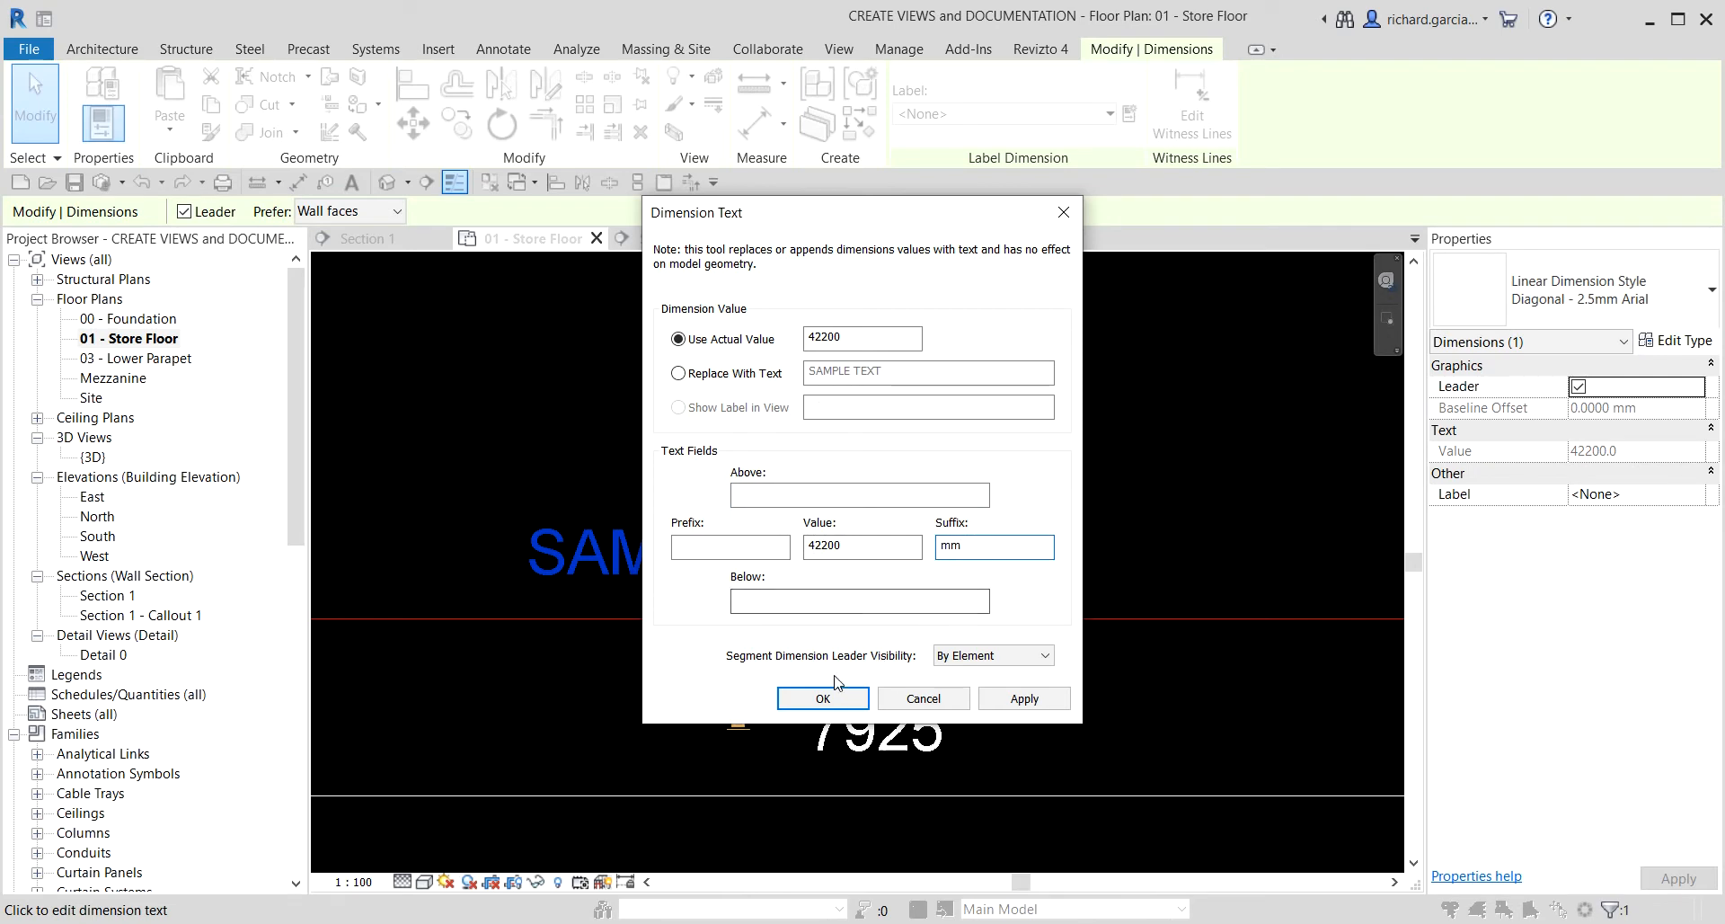
click(823, 698)
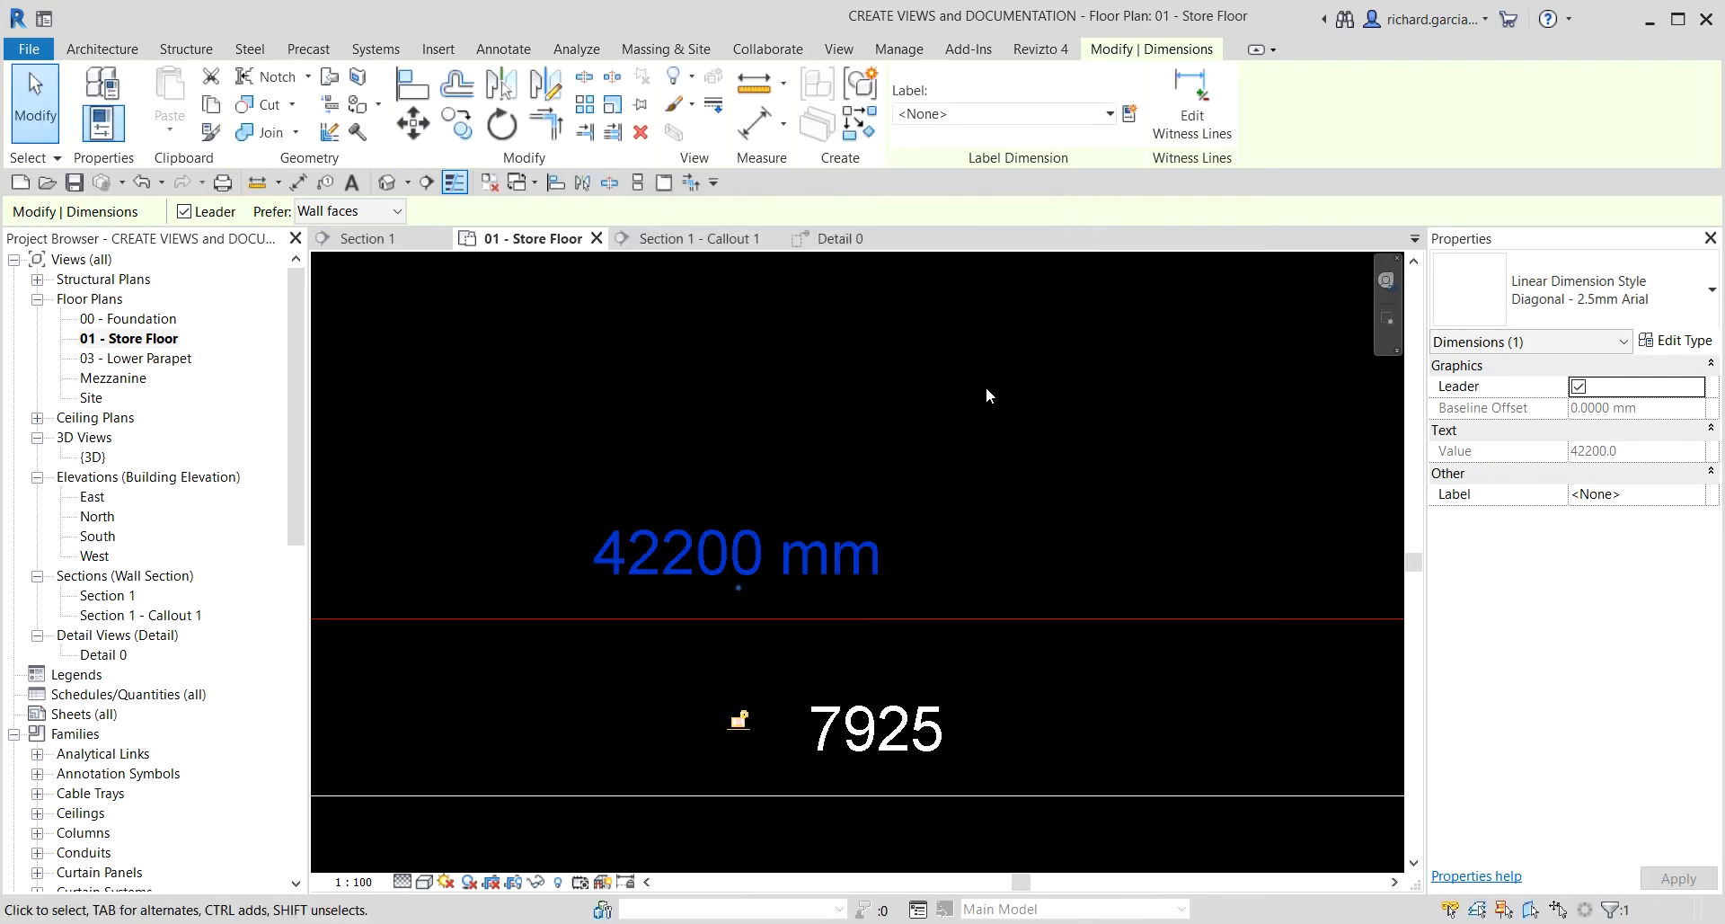
click(985, 387)
key(ctrl)
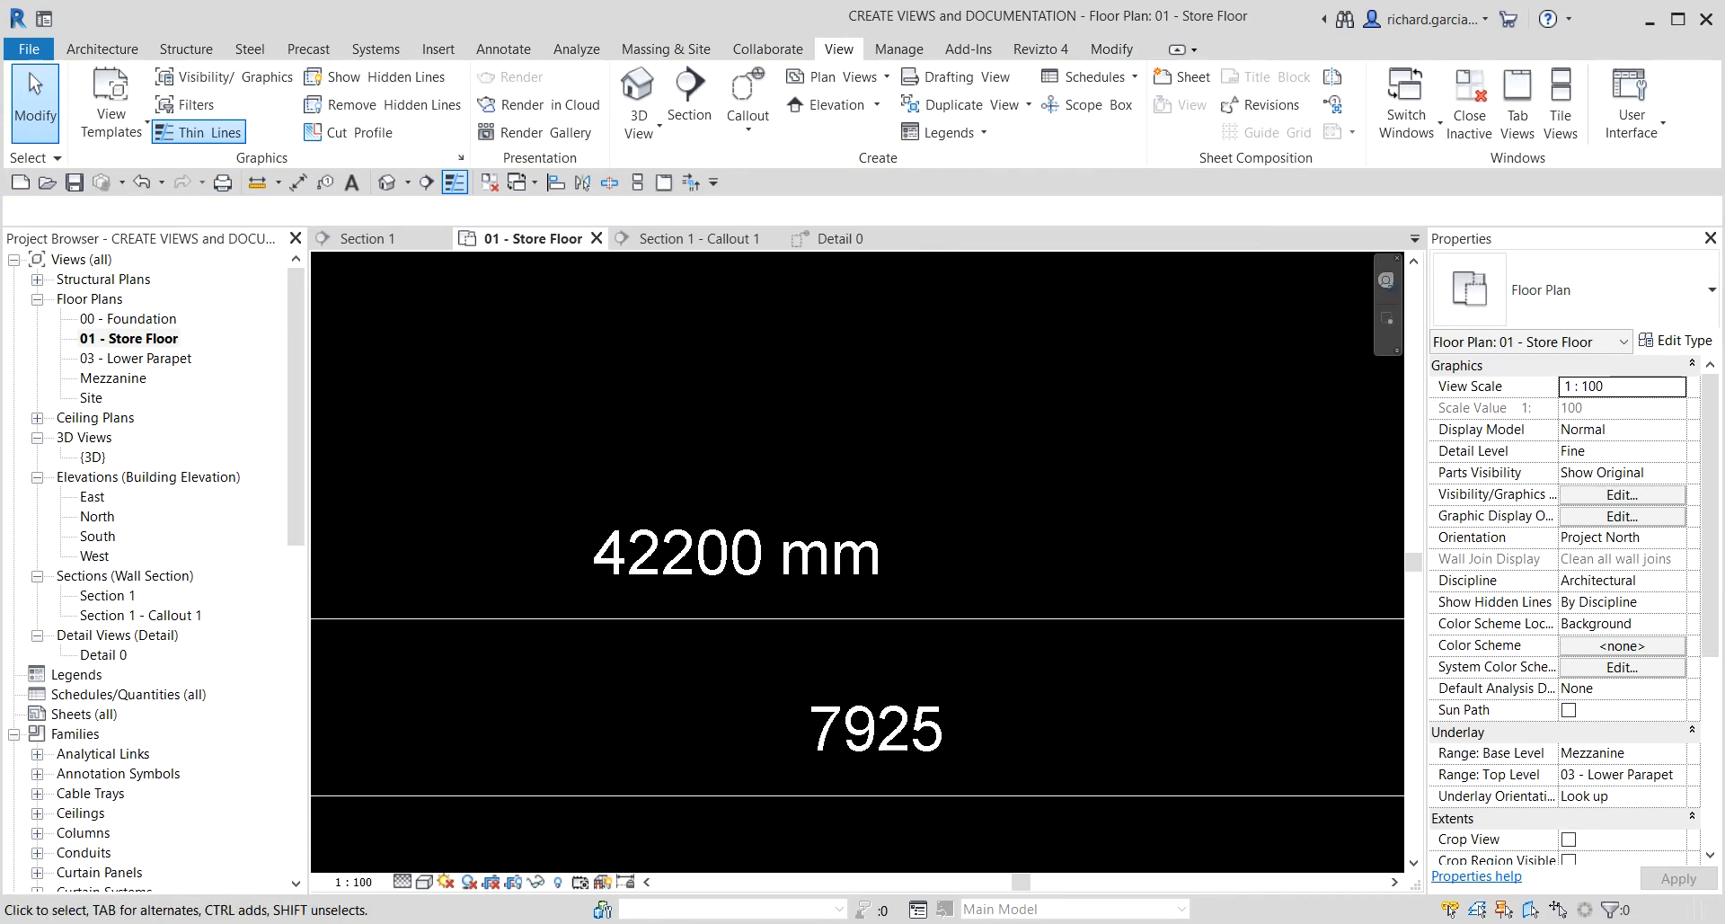
- Place an overall aligned dimension from grid A to grid E outside the building's east wall, picking individual references
scroll(616, 547, down, 15)
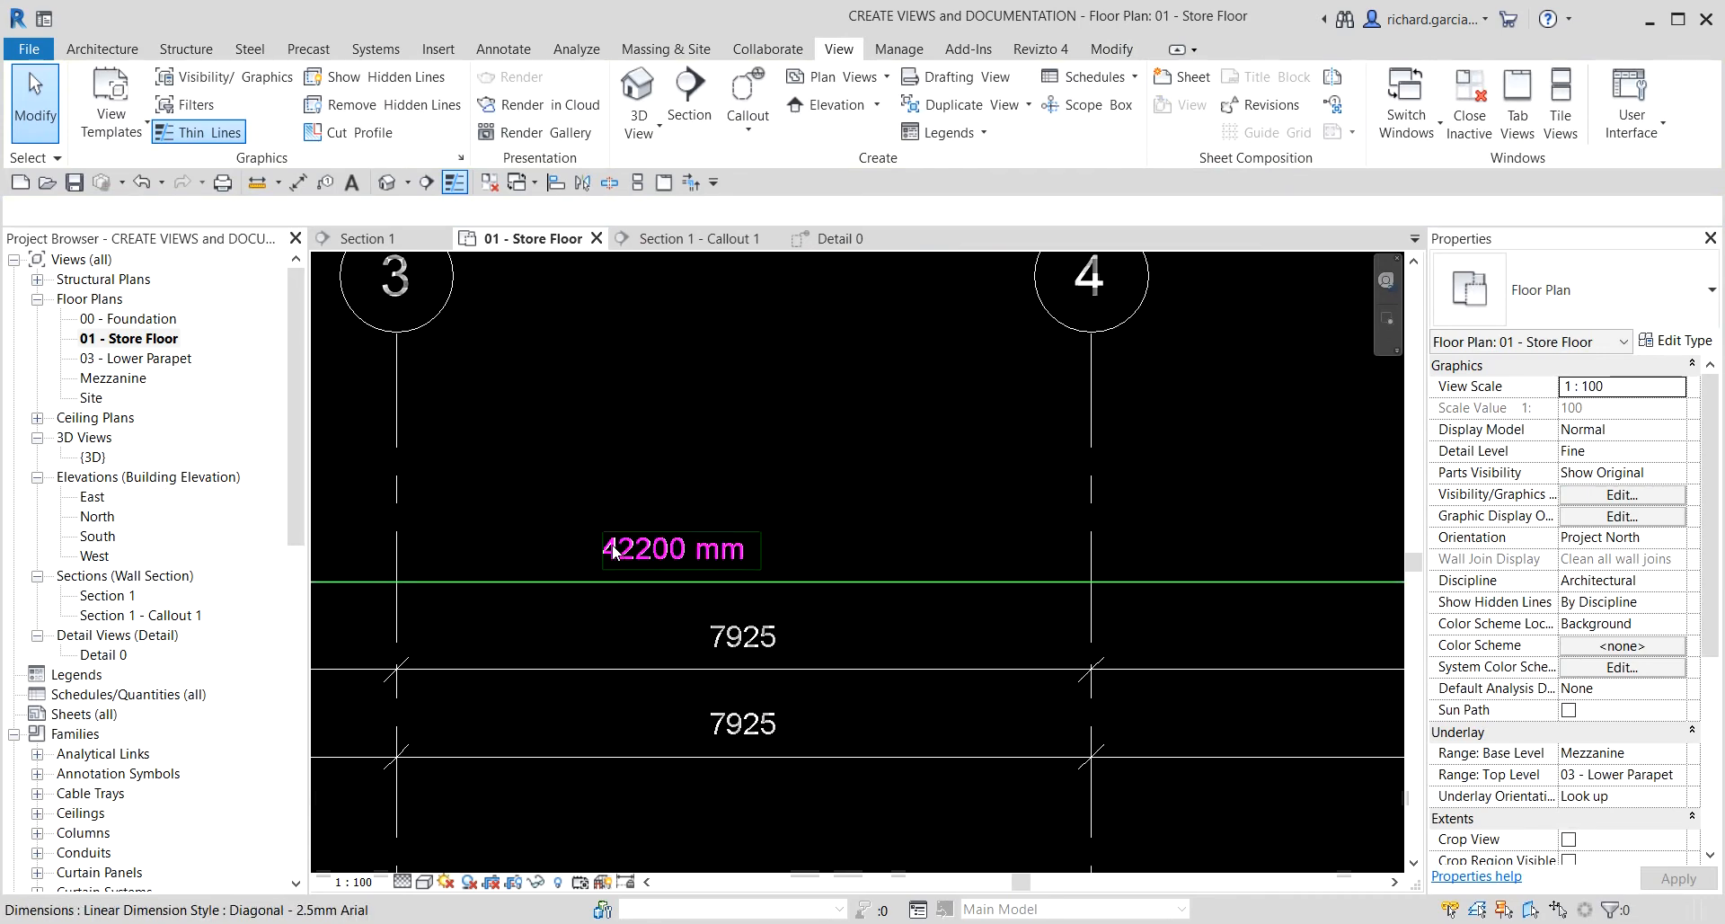
scroll(907, 690, down, 1)
middle_drag(901, 683, 761, 483)
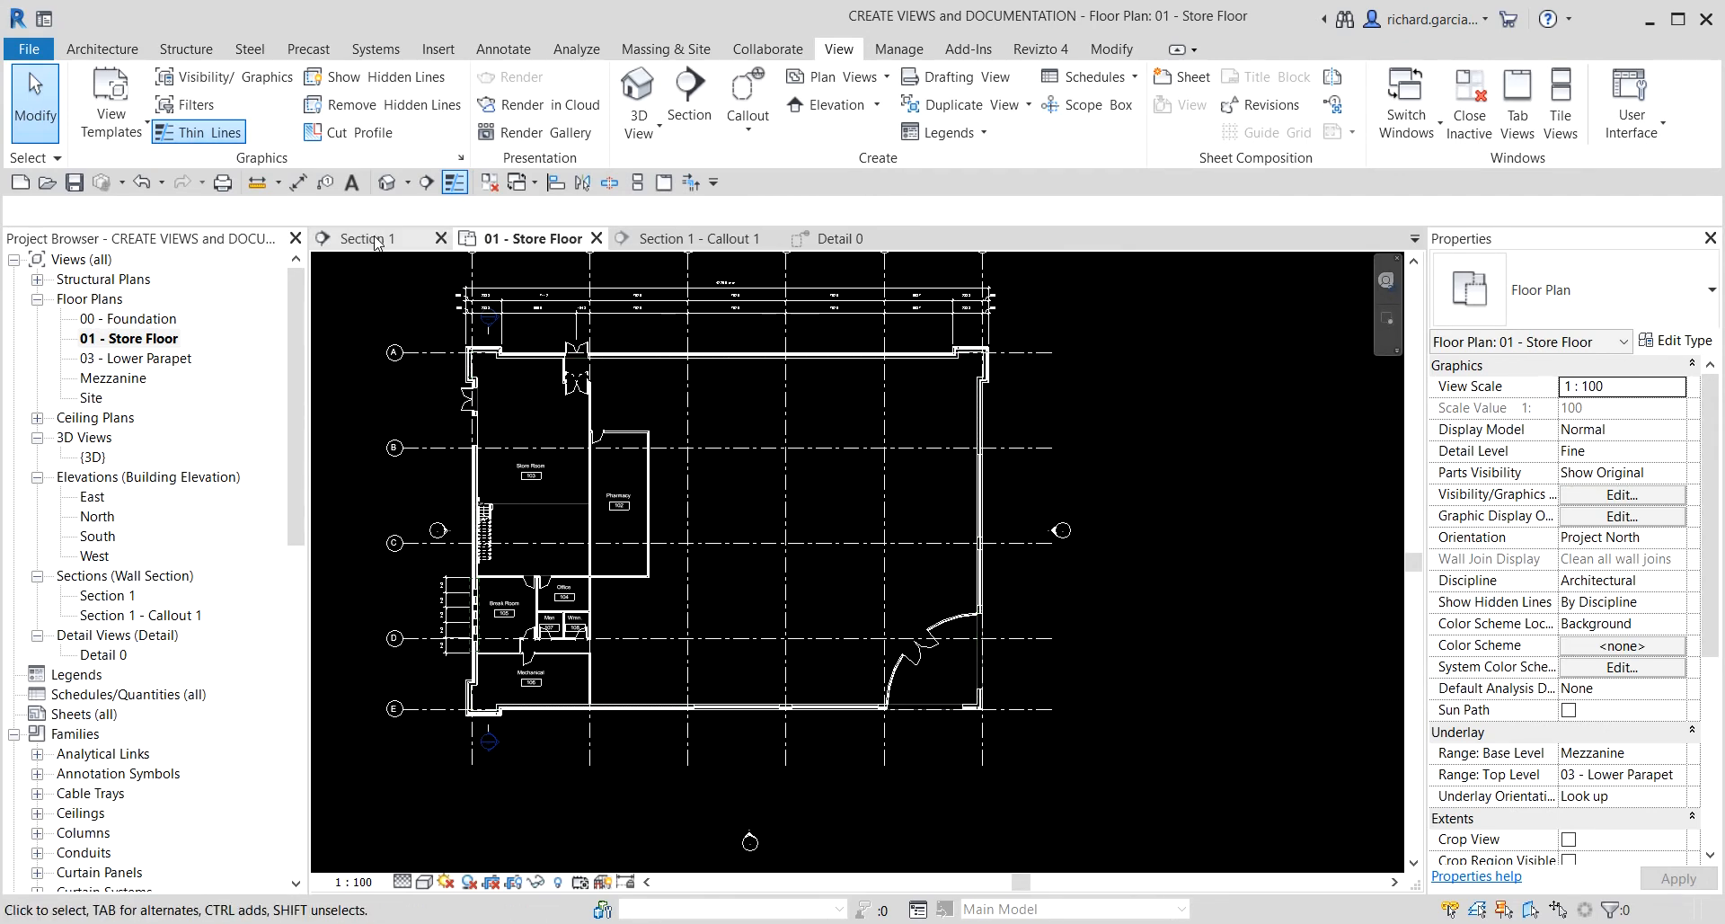
click(299, 184)
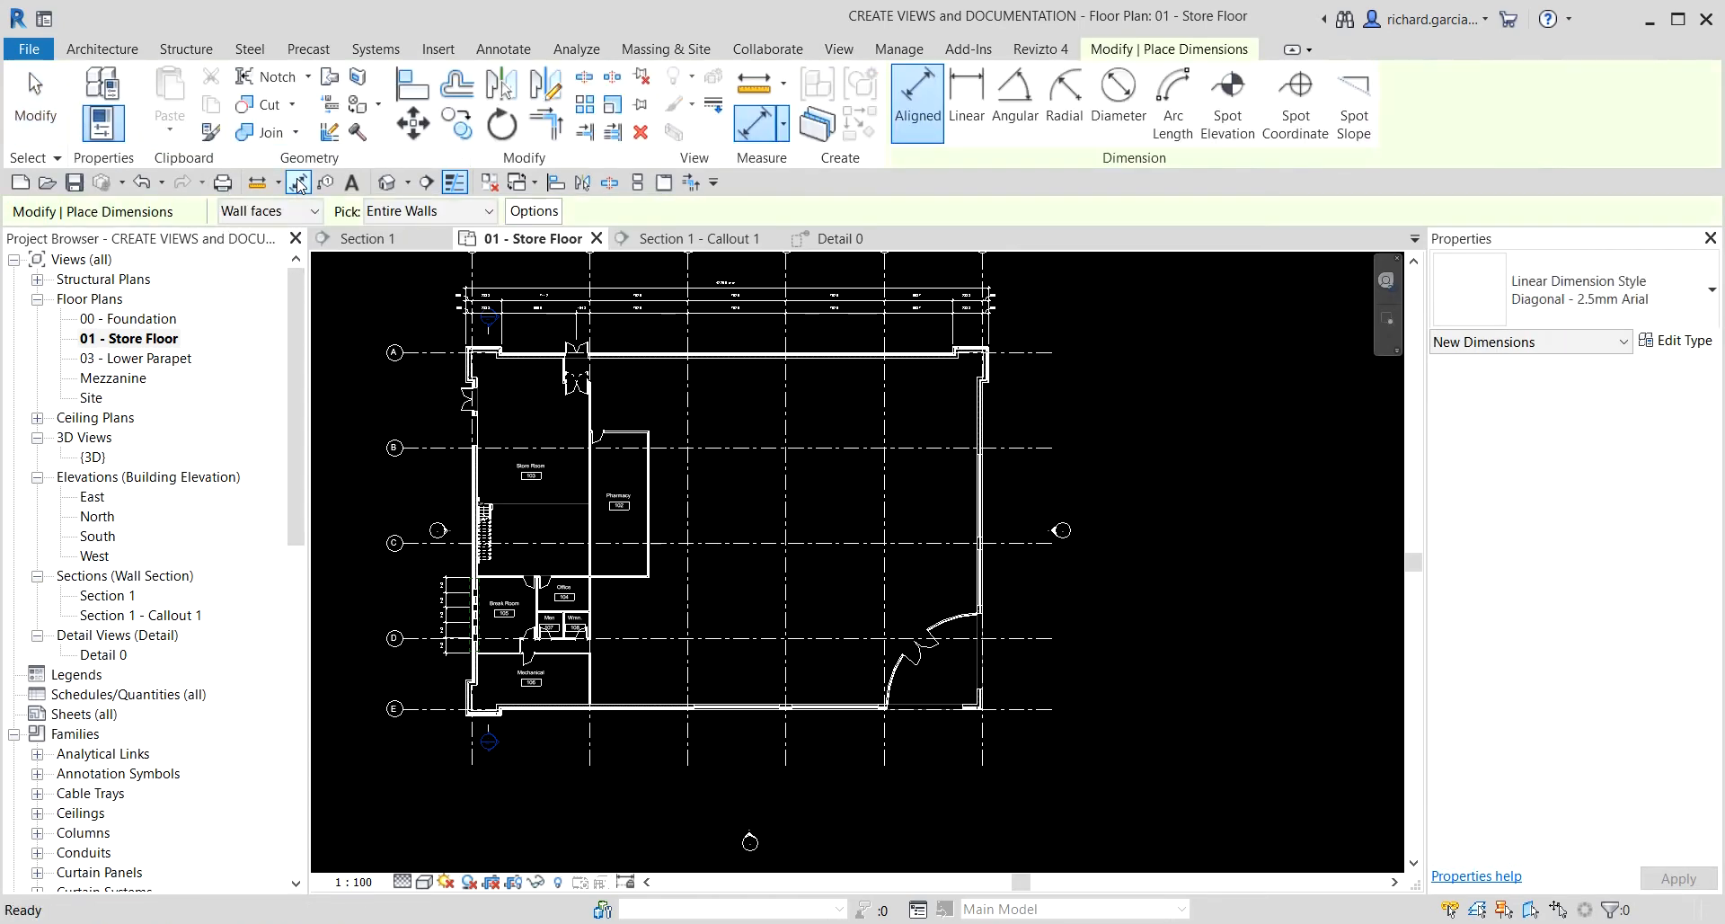
click(404, 212)
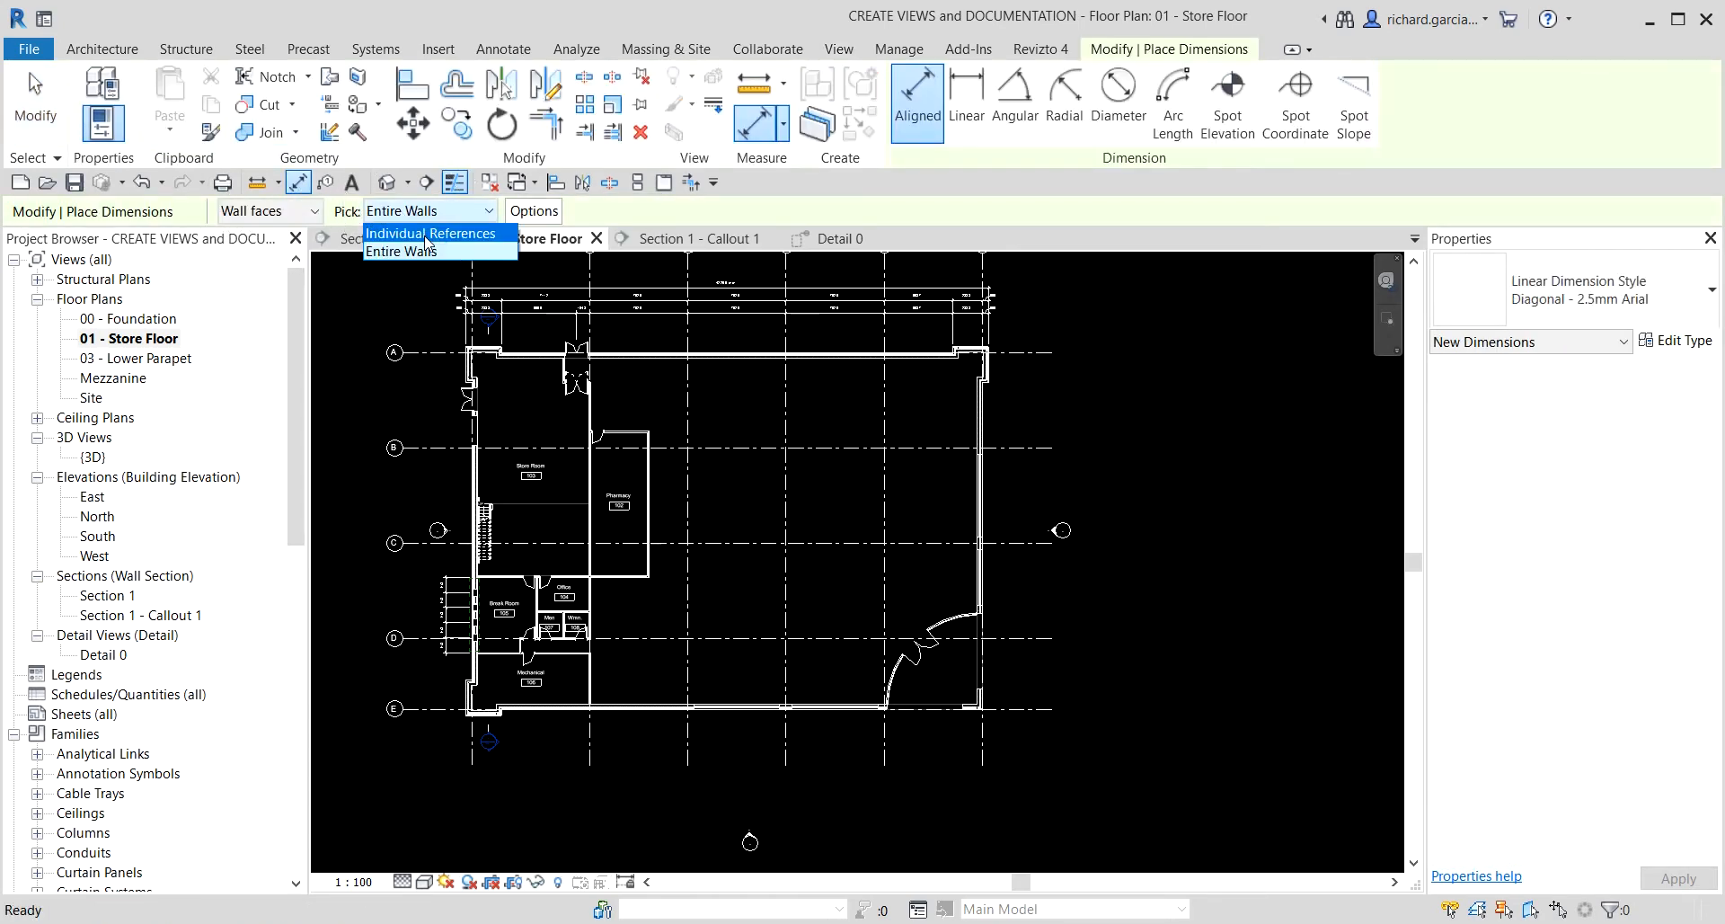
click(429, 233)
scroll(1105, 320, up, 3)
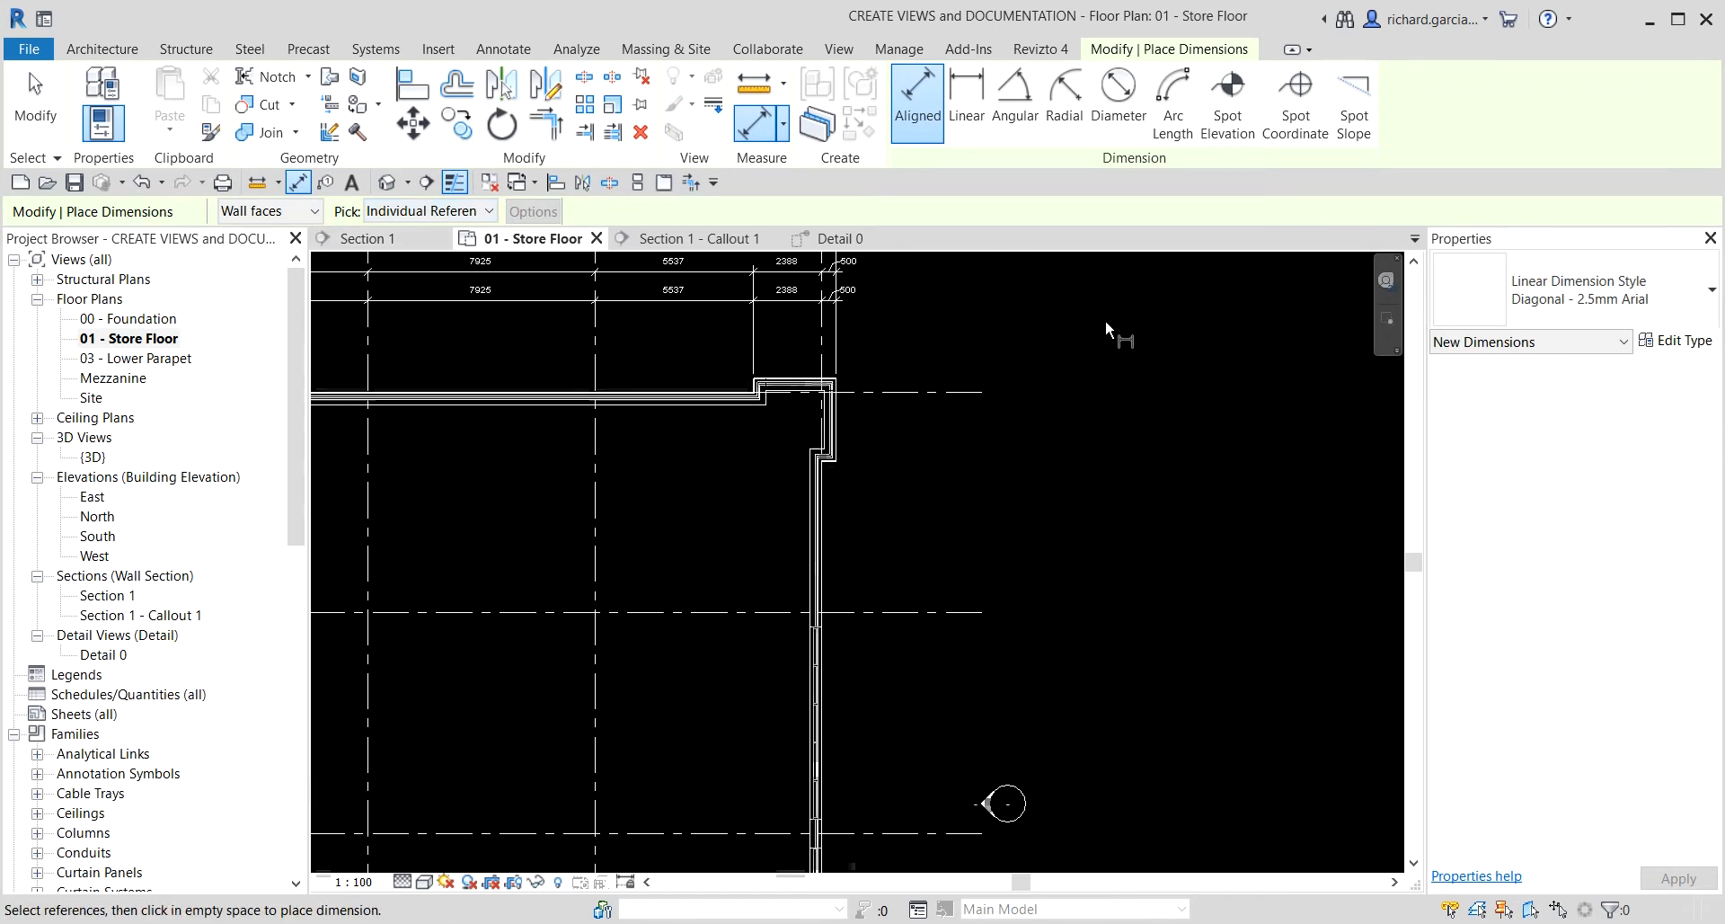
click(899, 402)
scroll(953, 552, down, 5)
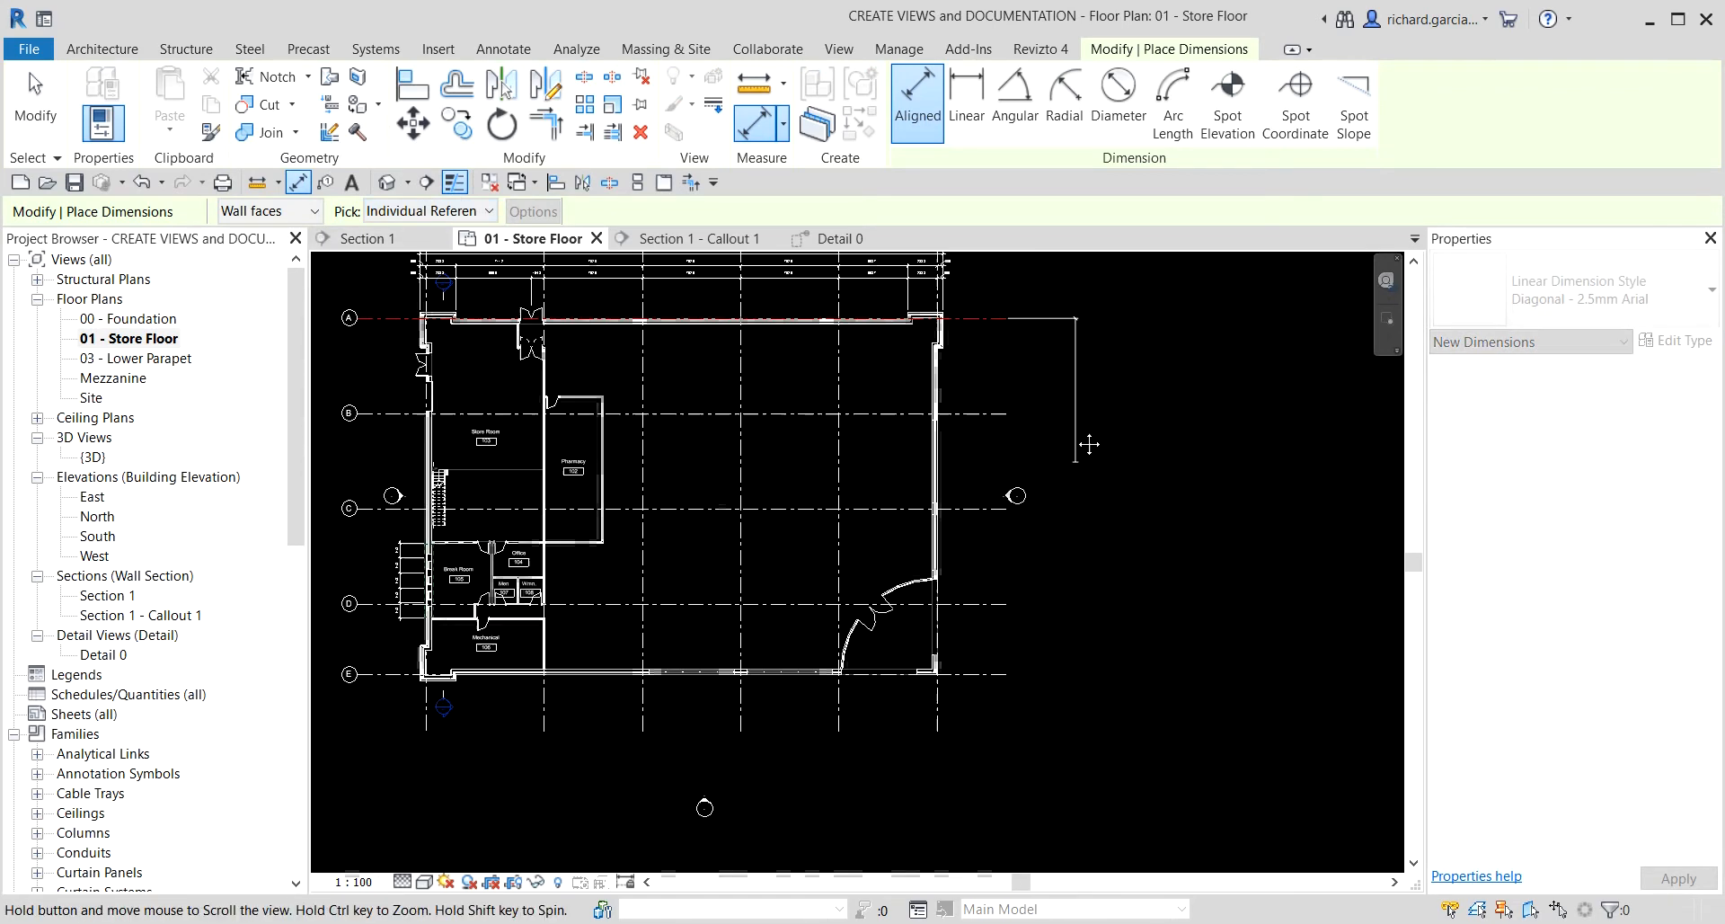
scroll(988, 606, up, 6)
click(992, 674)
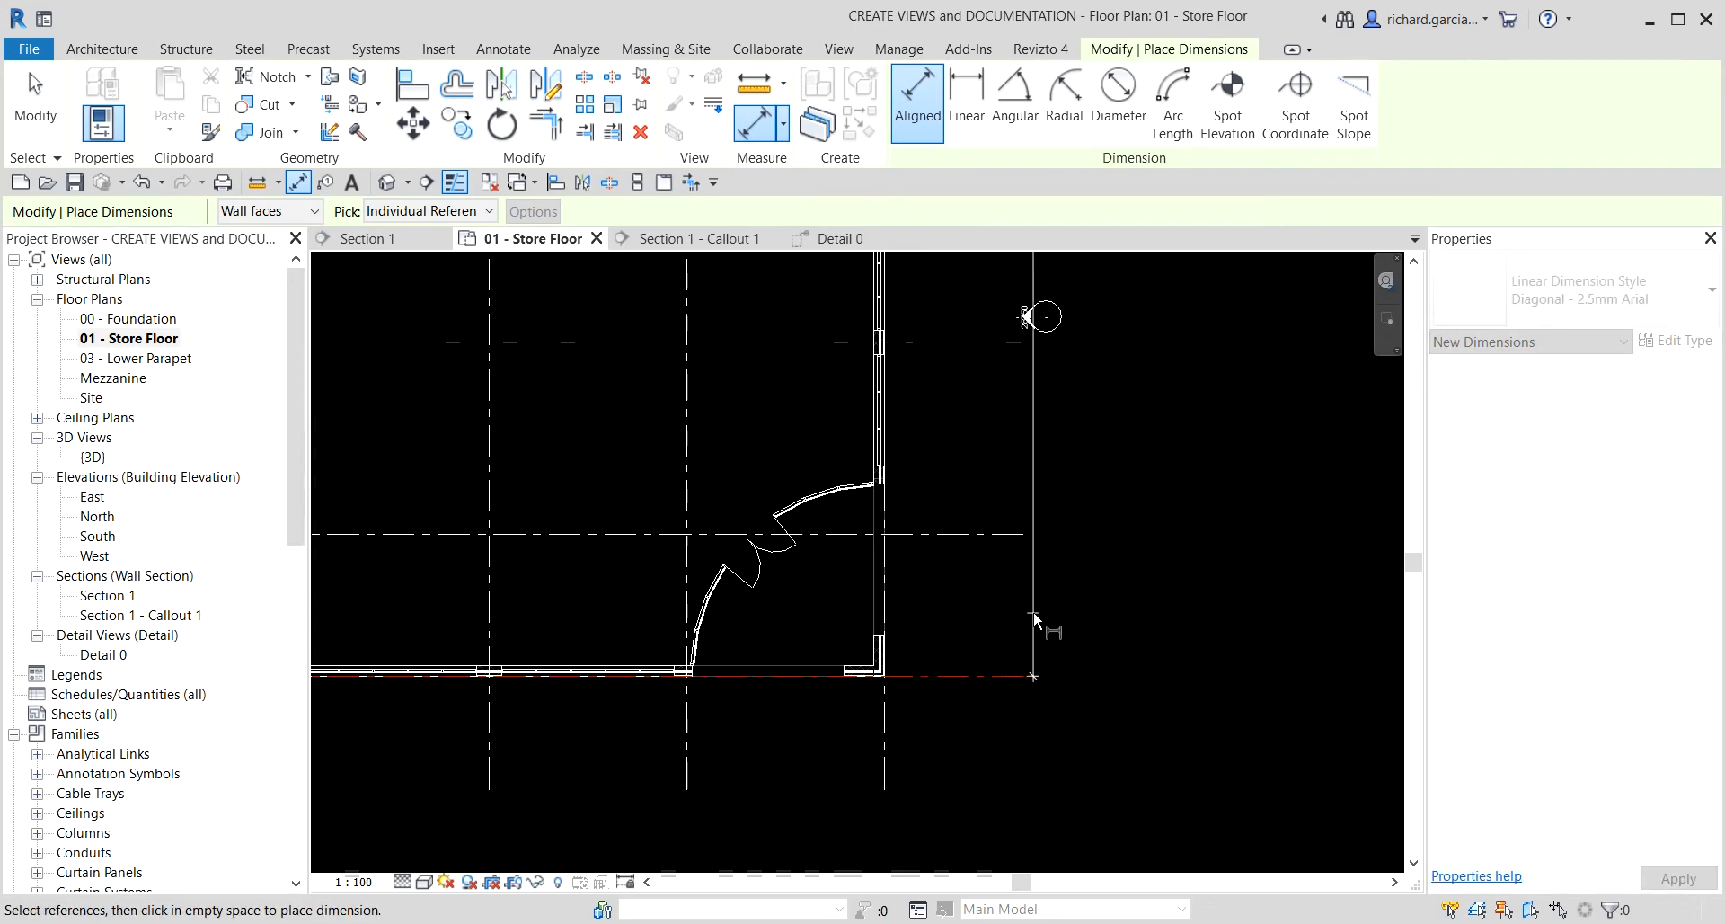
scroll(1033, 620, down, 3)
scroll(991, 672, up, 1)
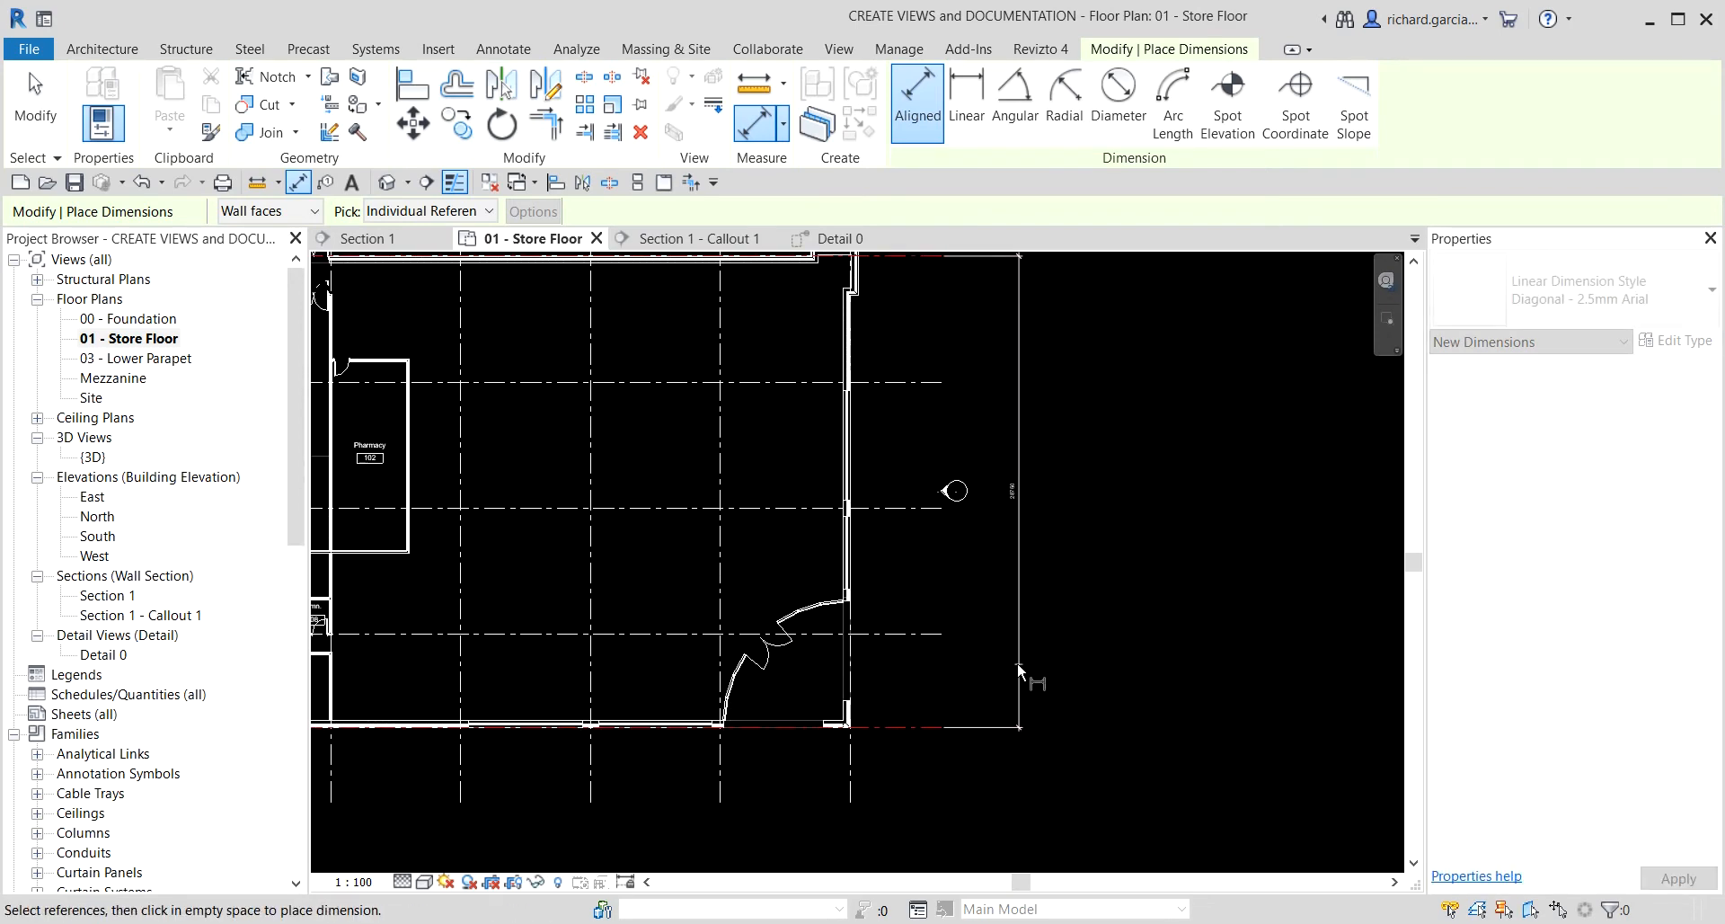
click(1021, 668)
- Add an aligned dimension string through grids A, B, C, D and E, just inside the overall dimension
scroll(979, 432, up, 3)
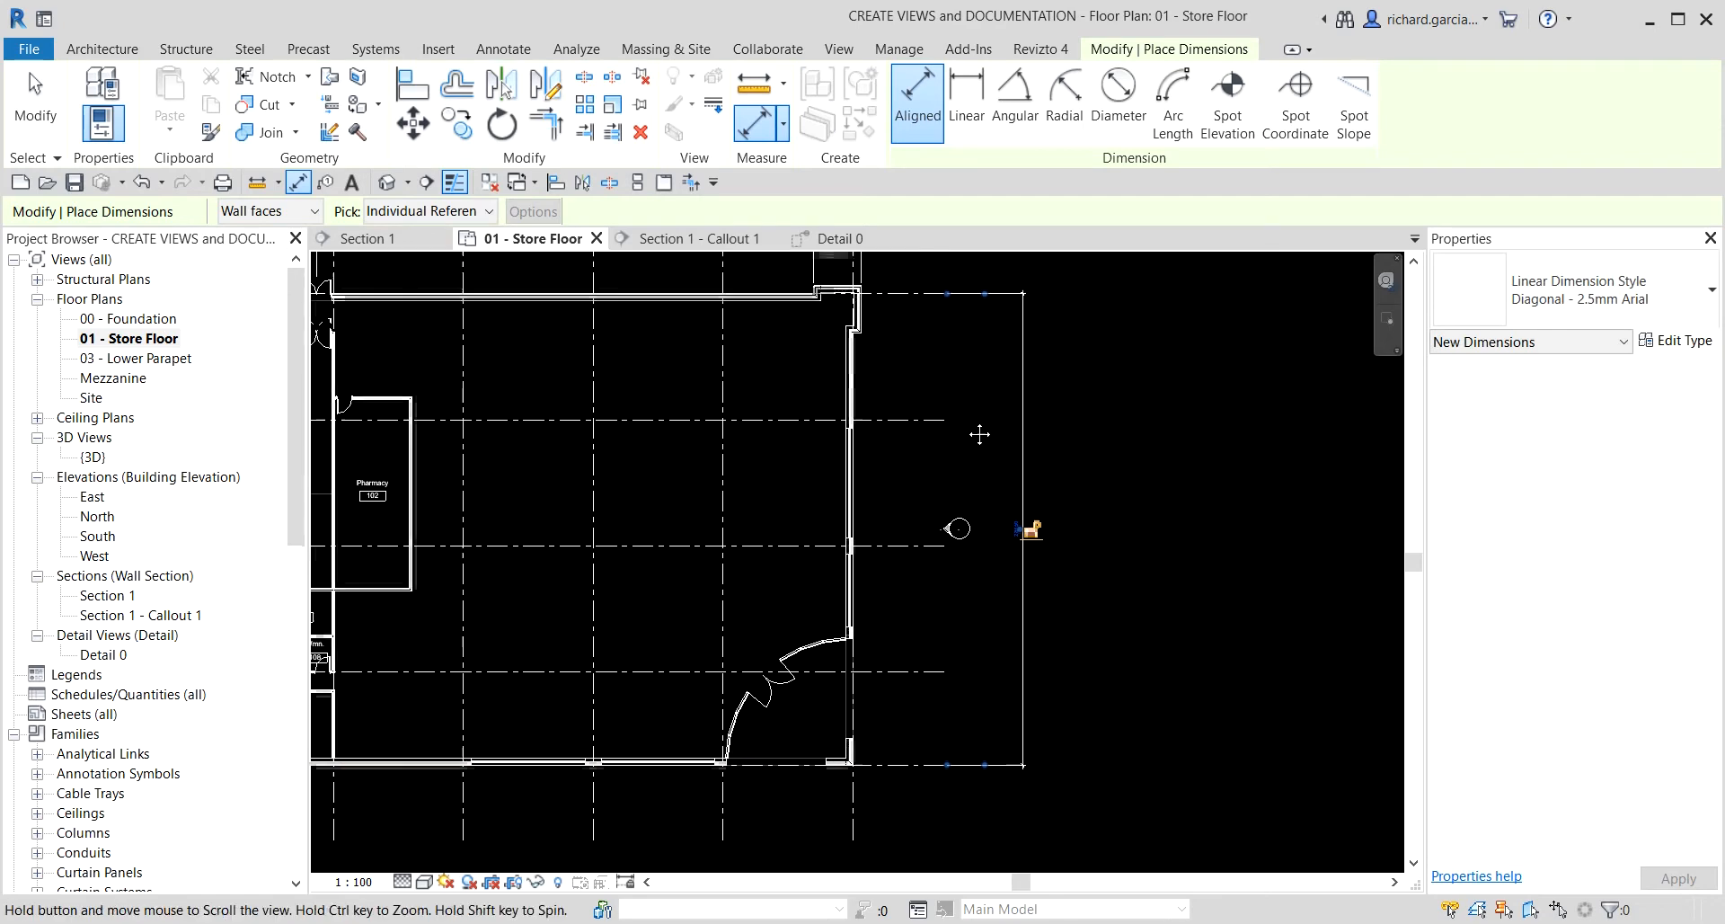
click(908, 297)
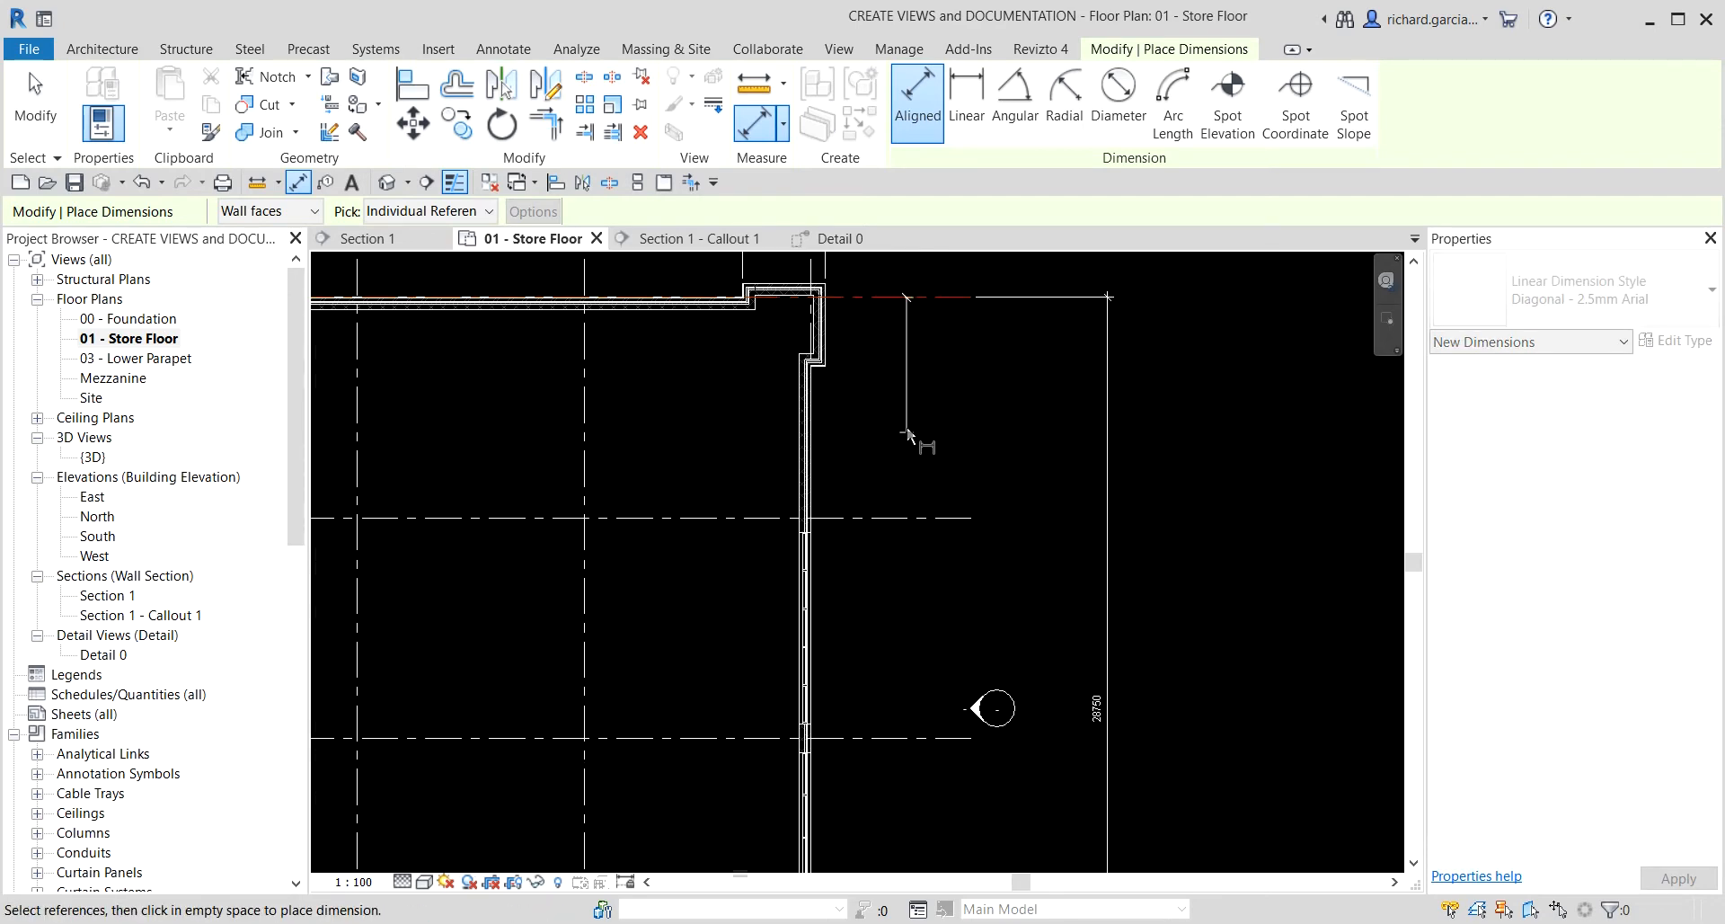
click(908, 519)
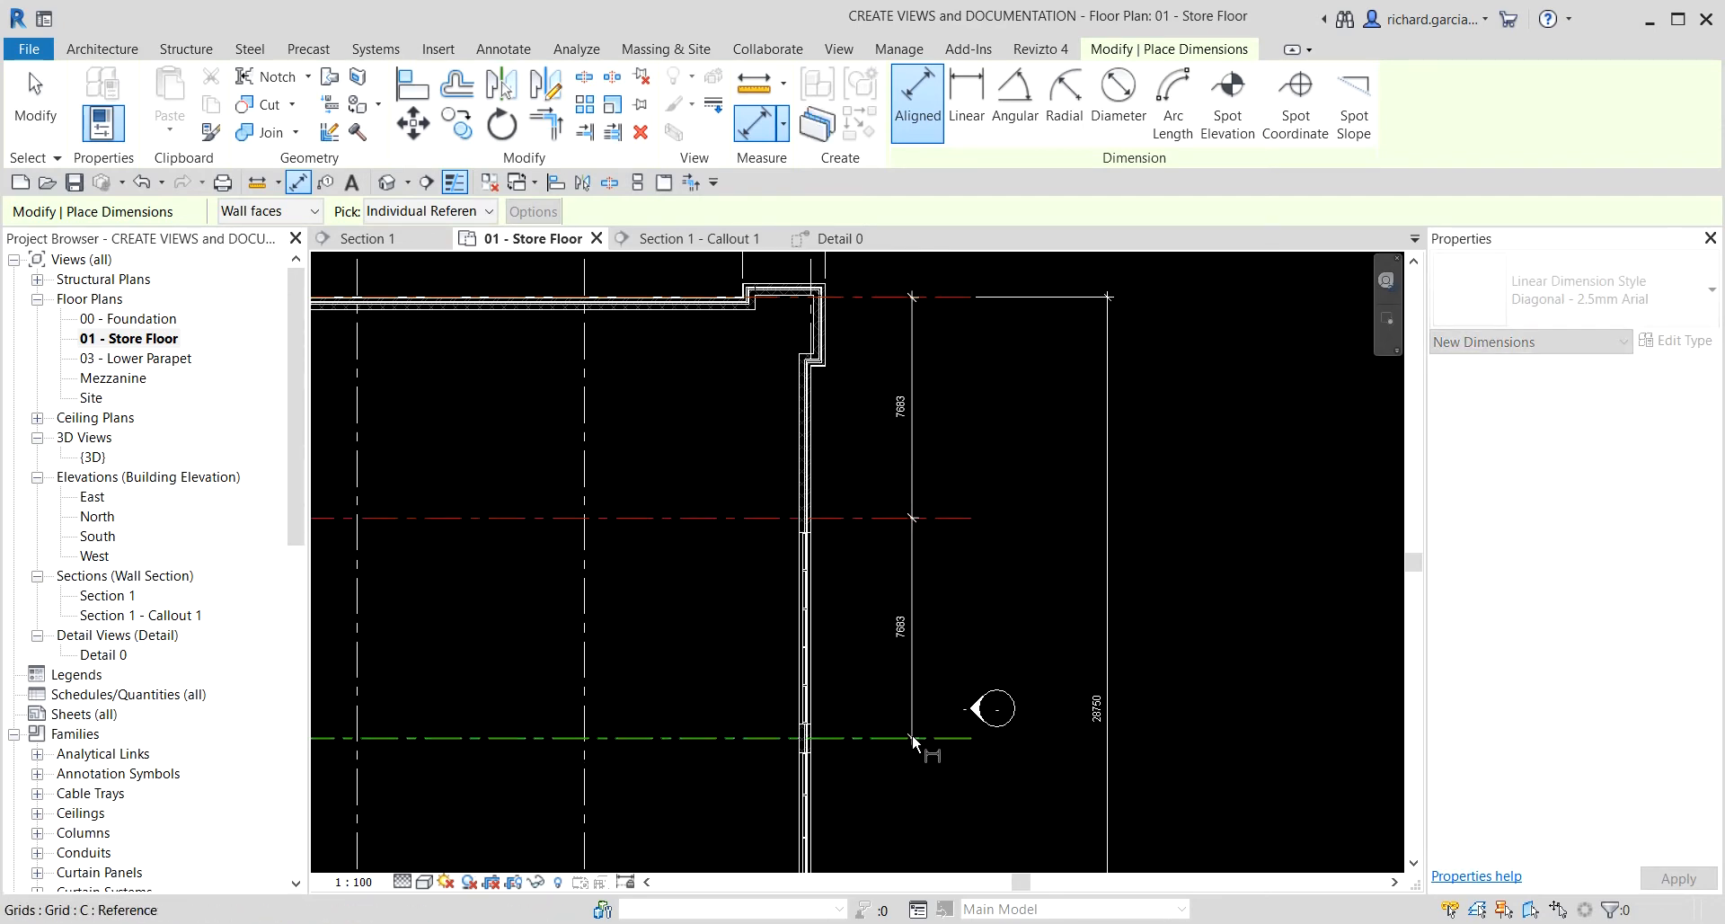
scroll(925, 745, down, 3)
click(956, 617)
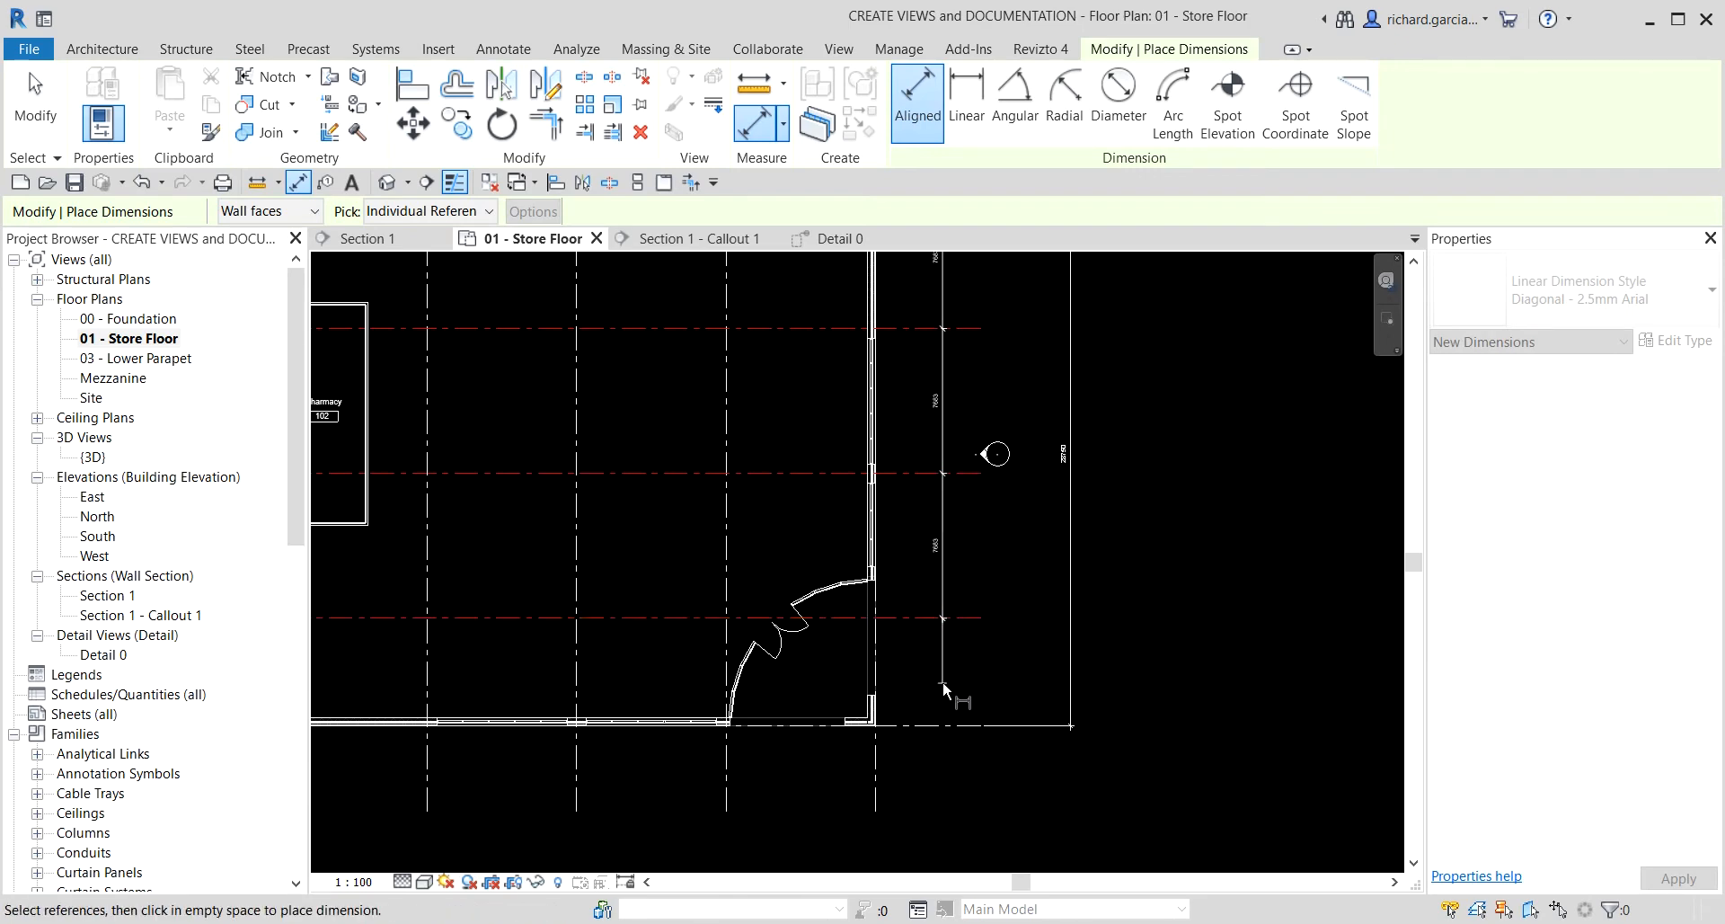
click(956, 726)
scroll(1032, 536, up, 3)
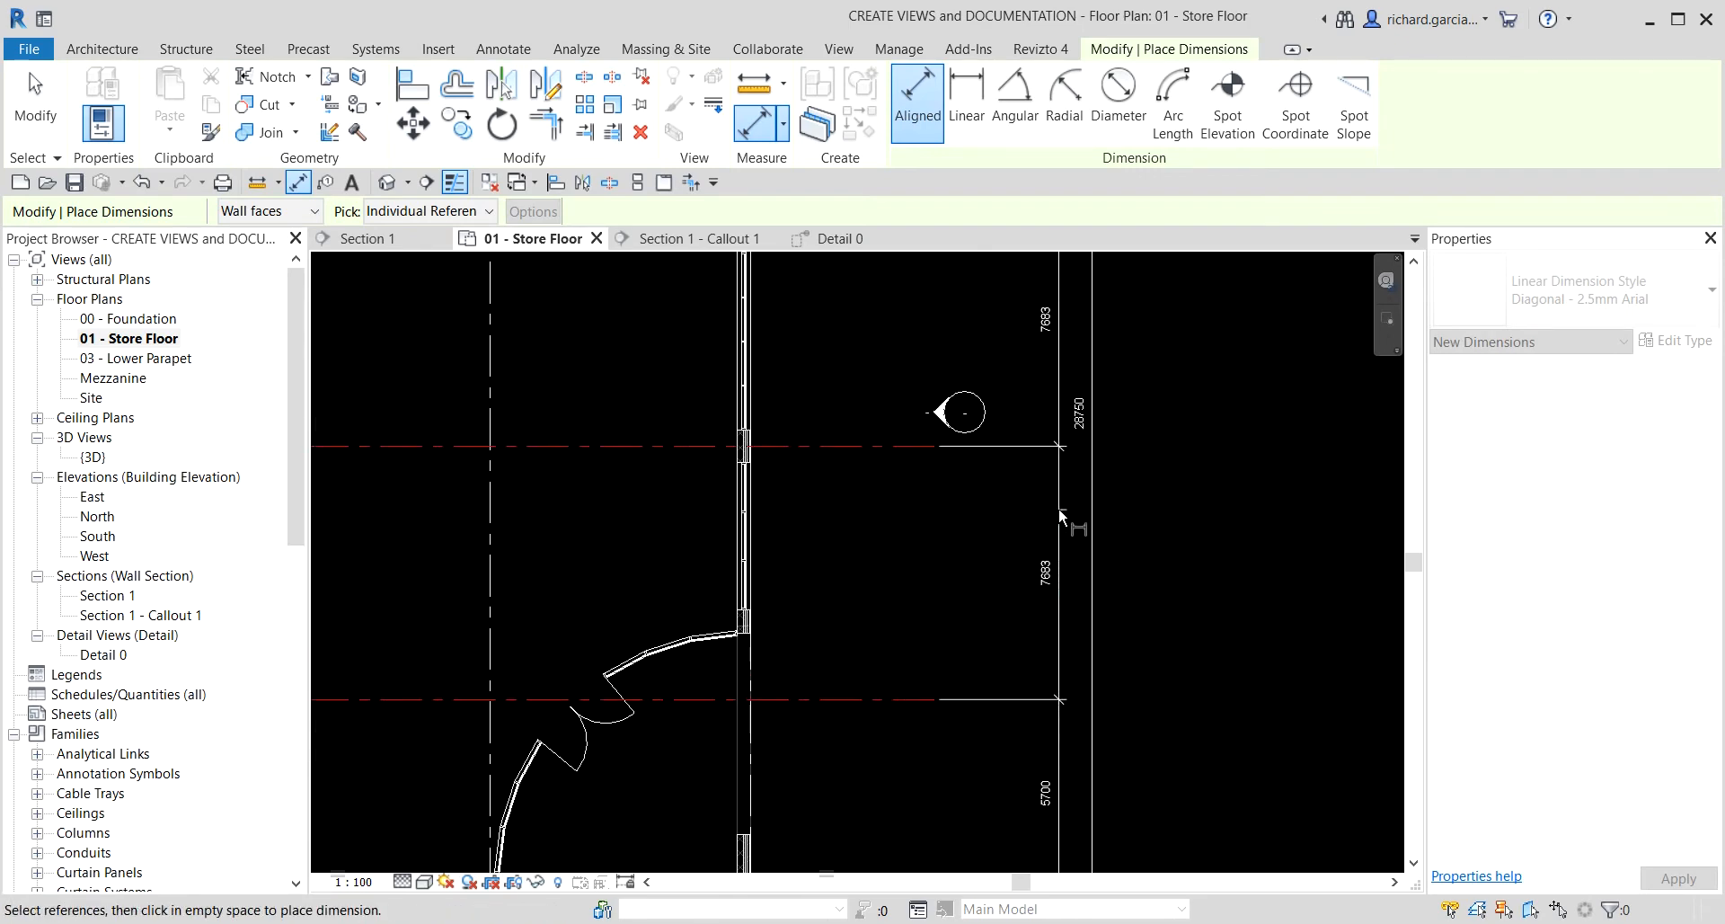
click(1060, 516)
key(Escape)
key(Escape)
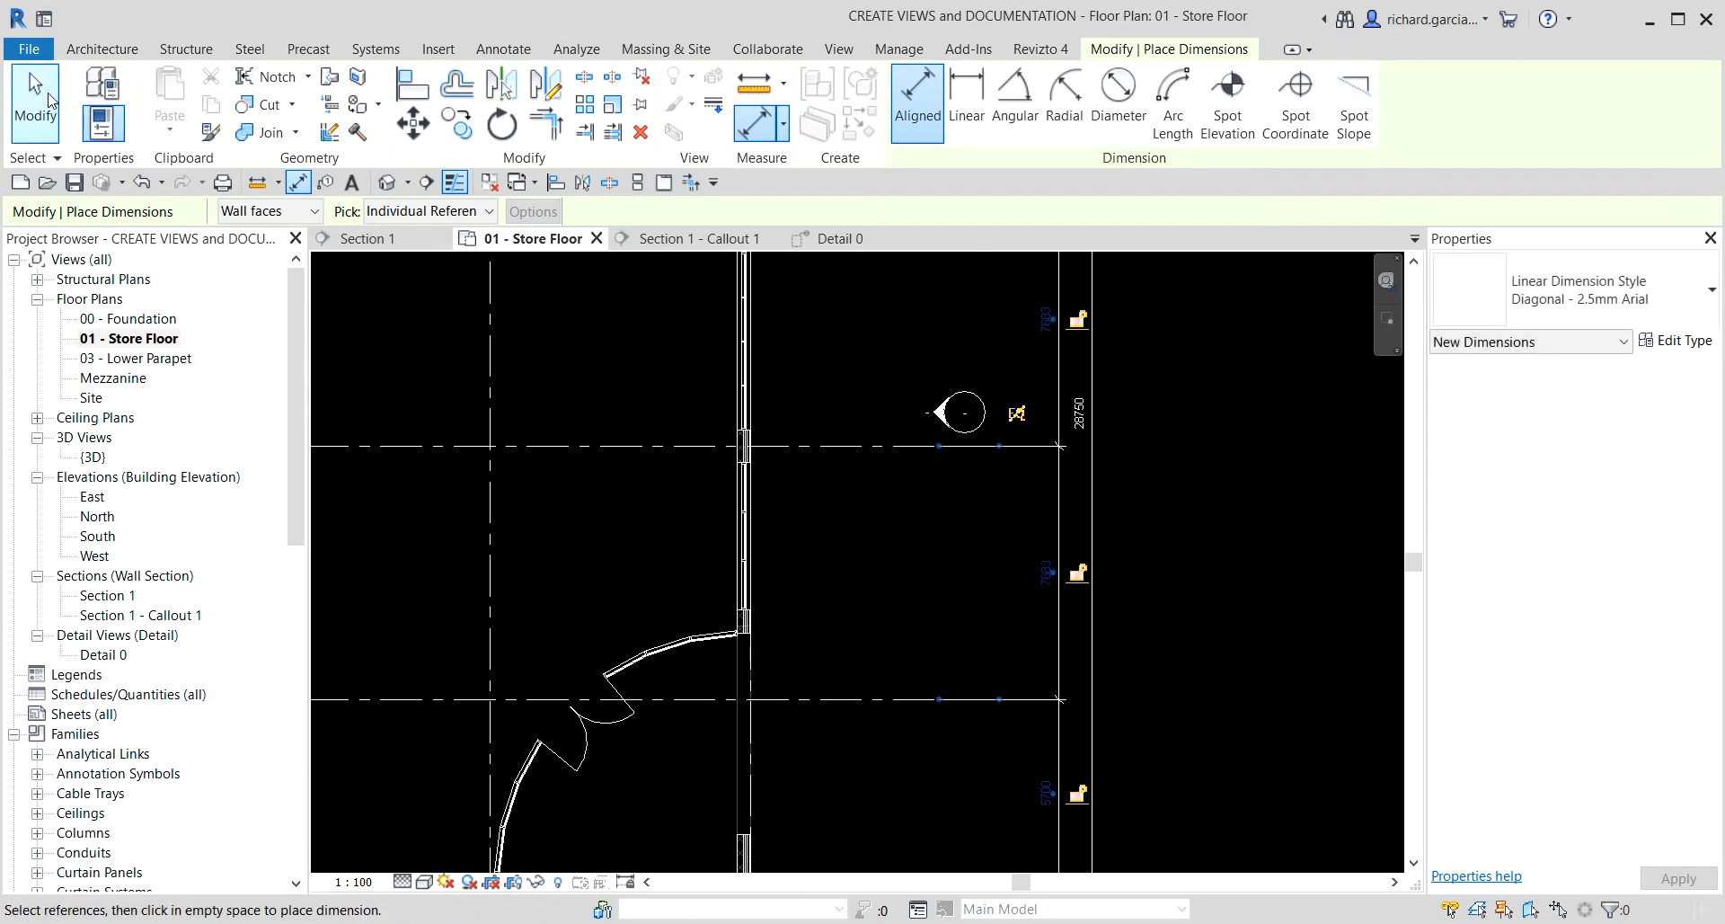
- Inspect the overall A to E dimension's type and the list of available linear dimension styles
scroll(1195, 557, down, 4)
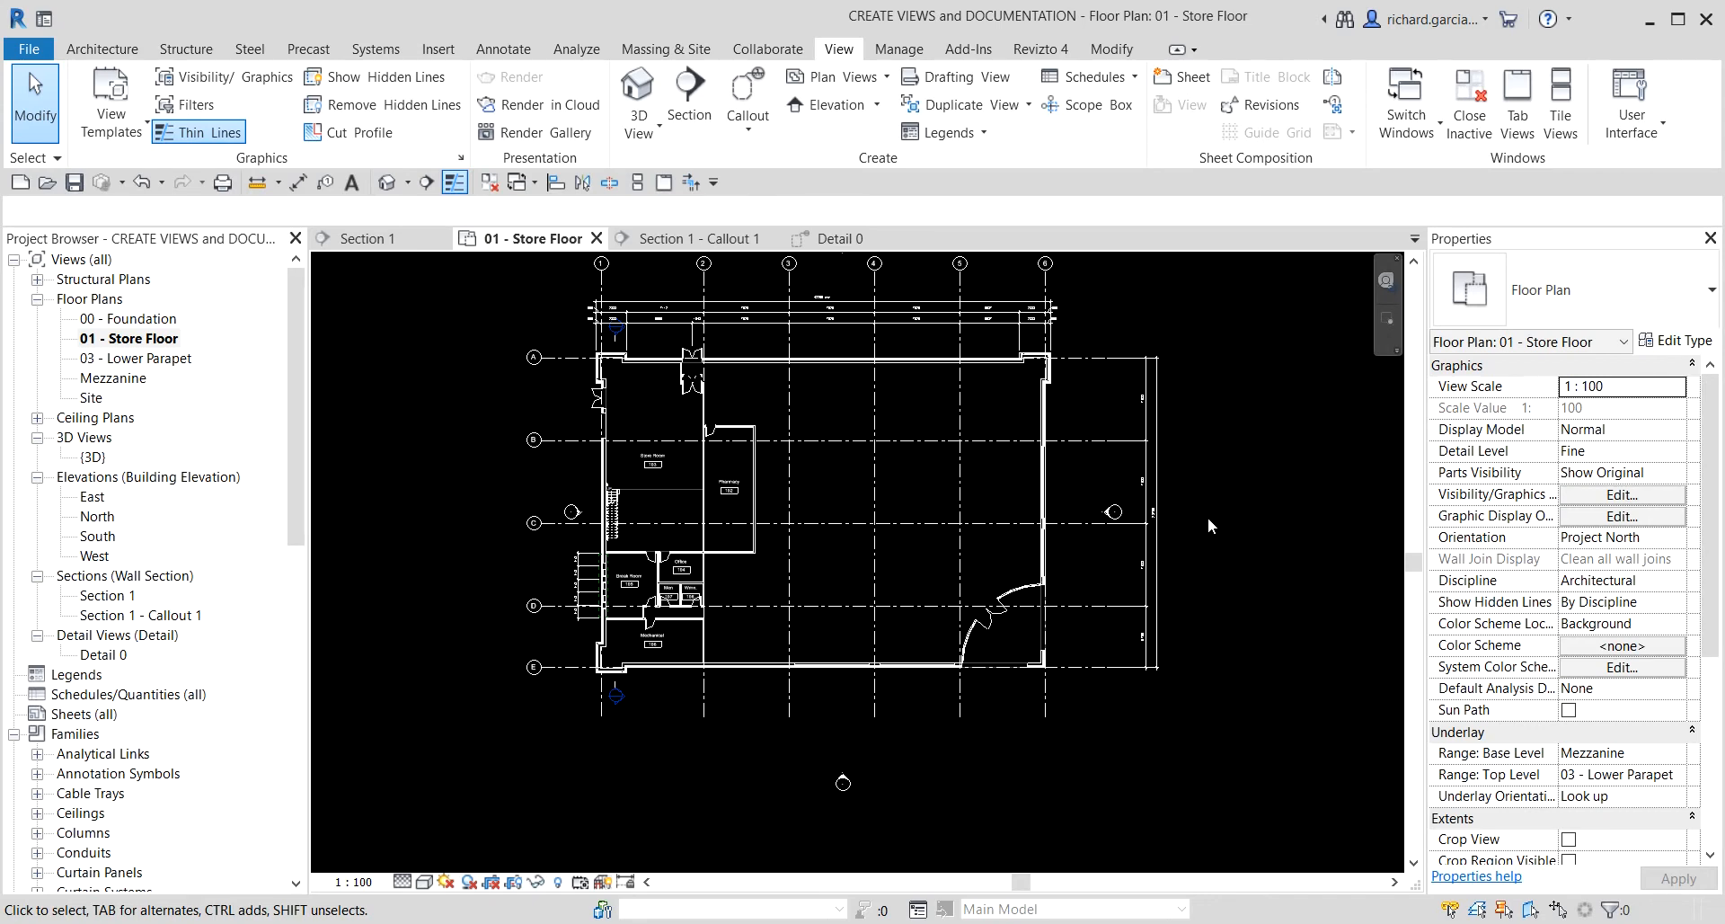
scroll(1178, 434, up, 4)
scroll(1176, 718, up, 3)
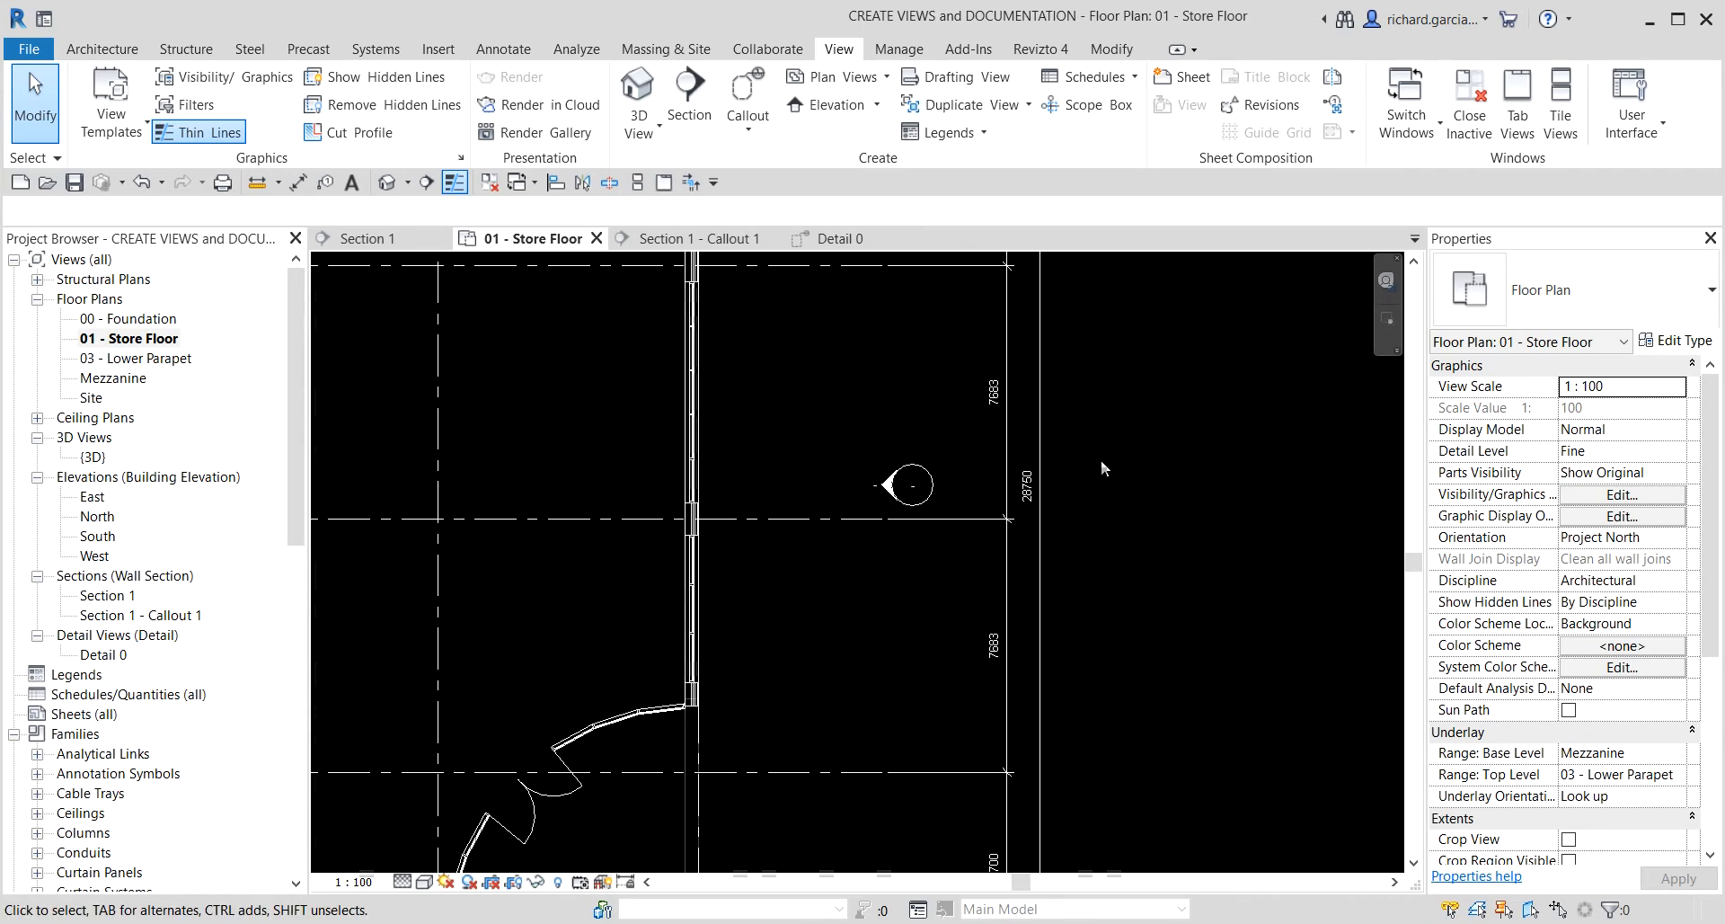
click(985, 515)
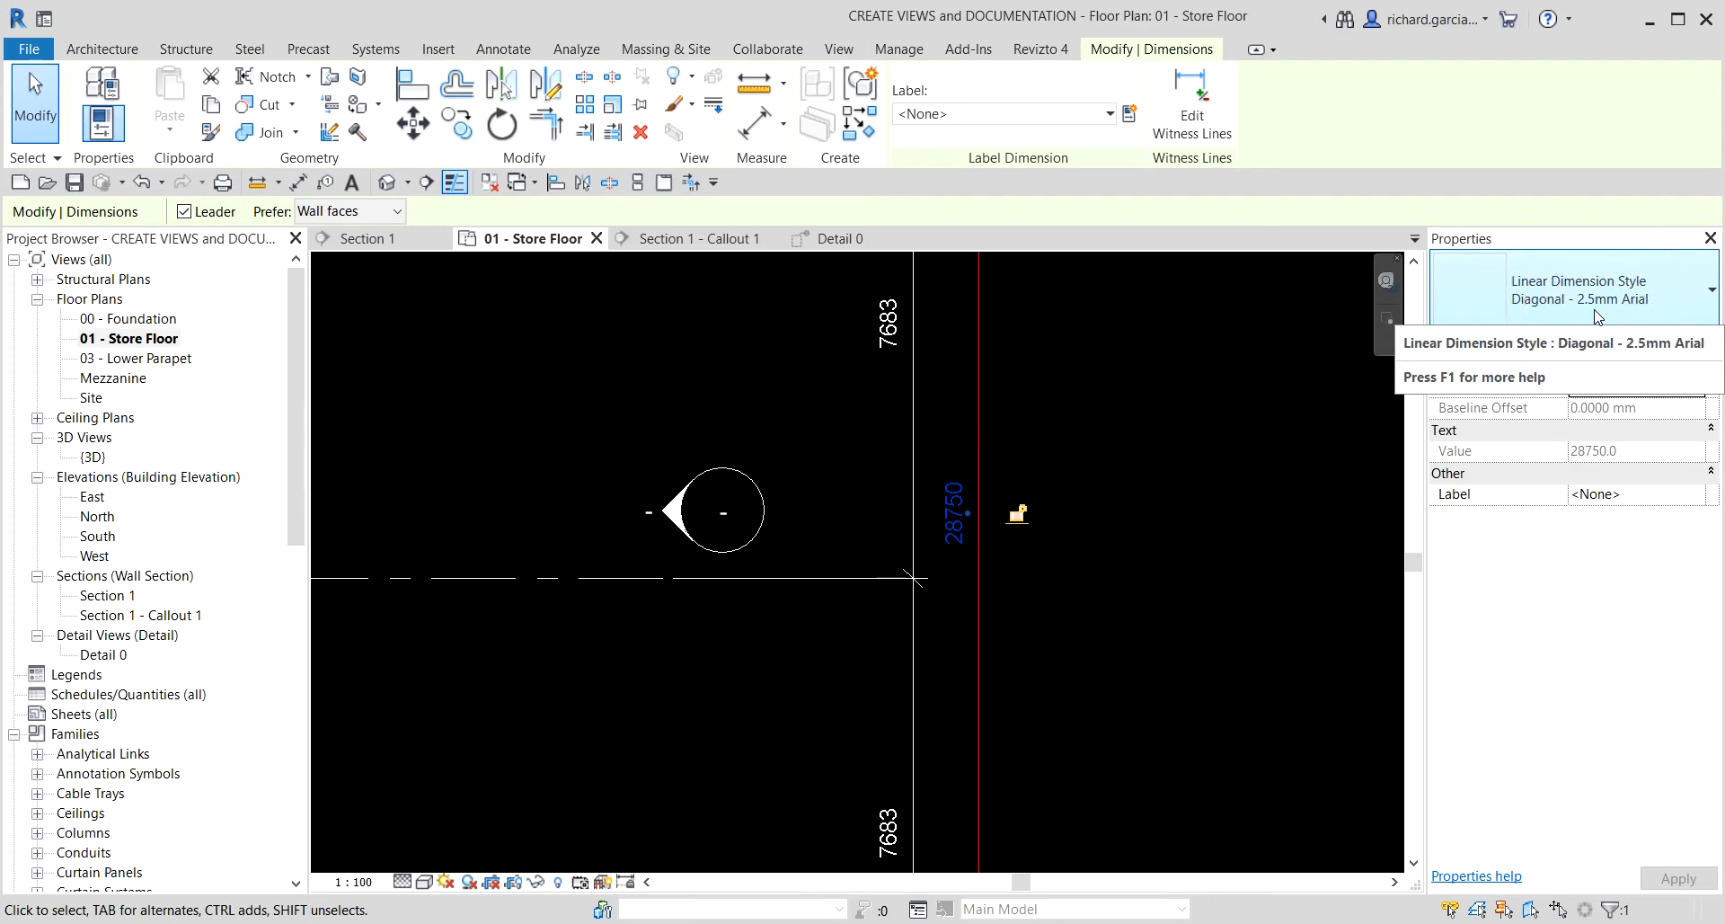
click(1700, 299)
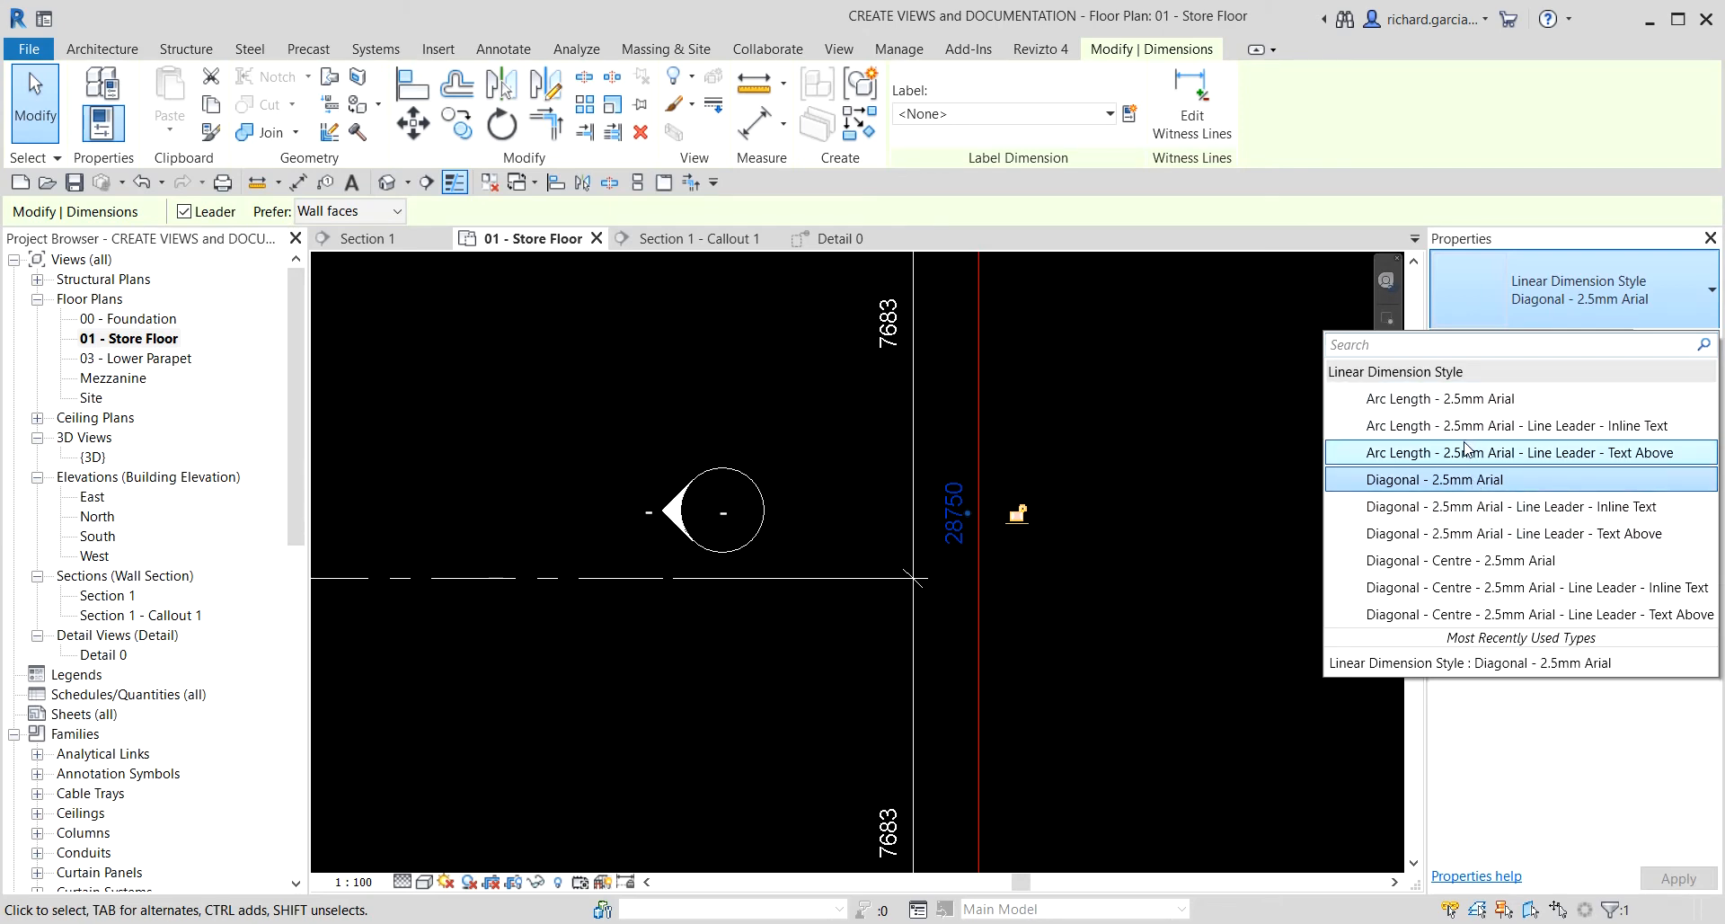
click(1577, 295)
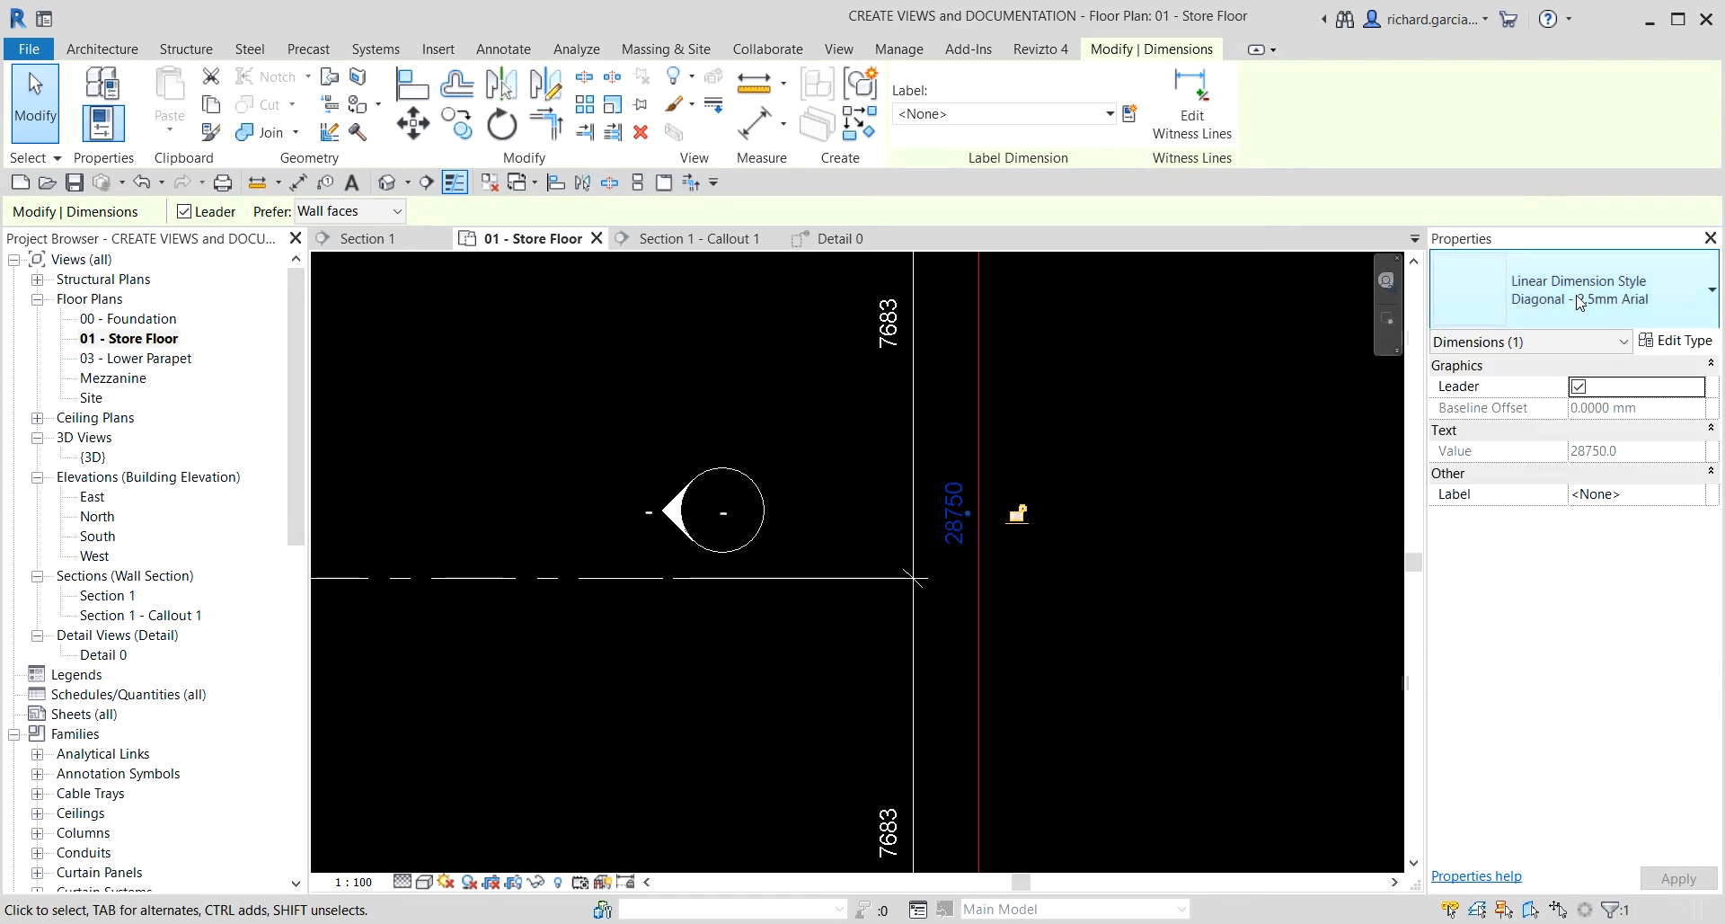
key(ctrl)
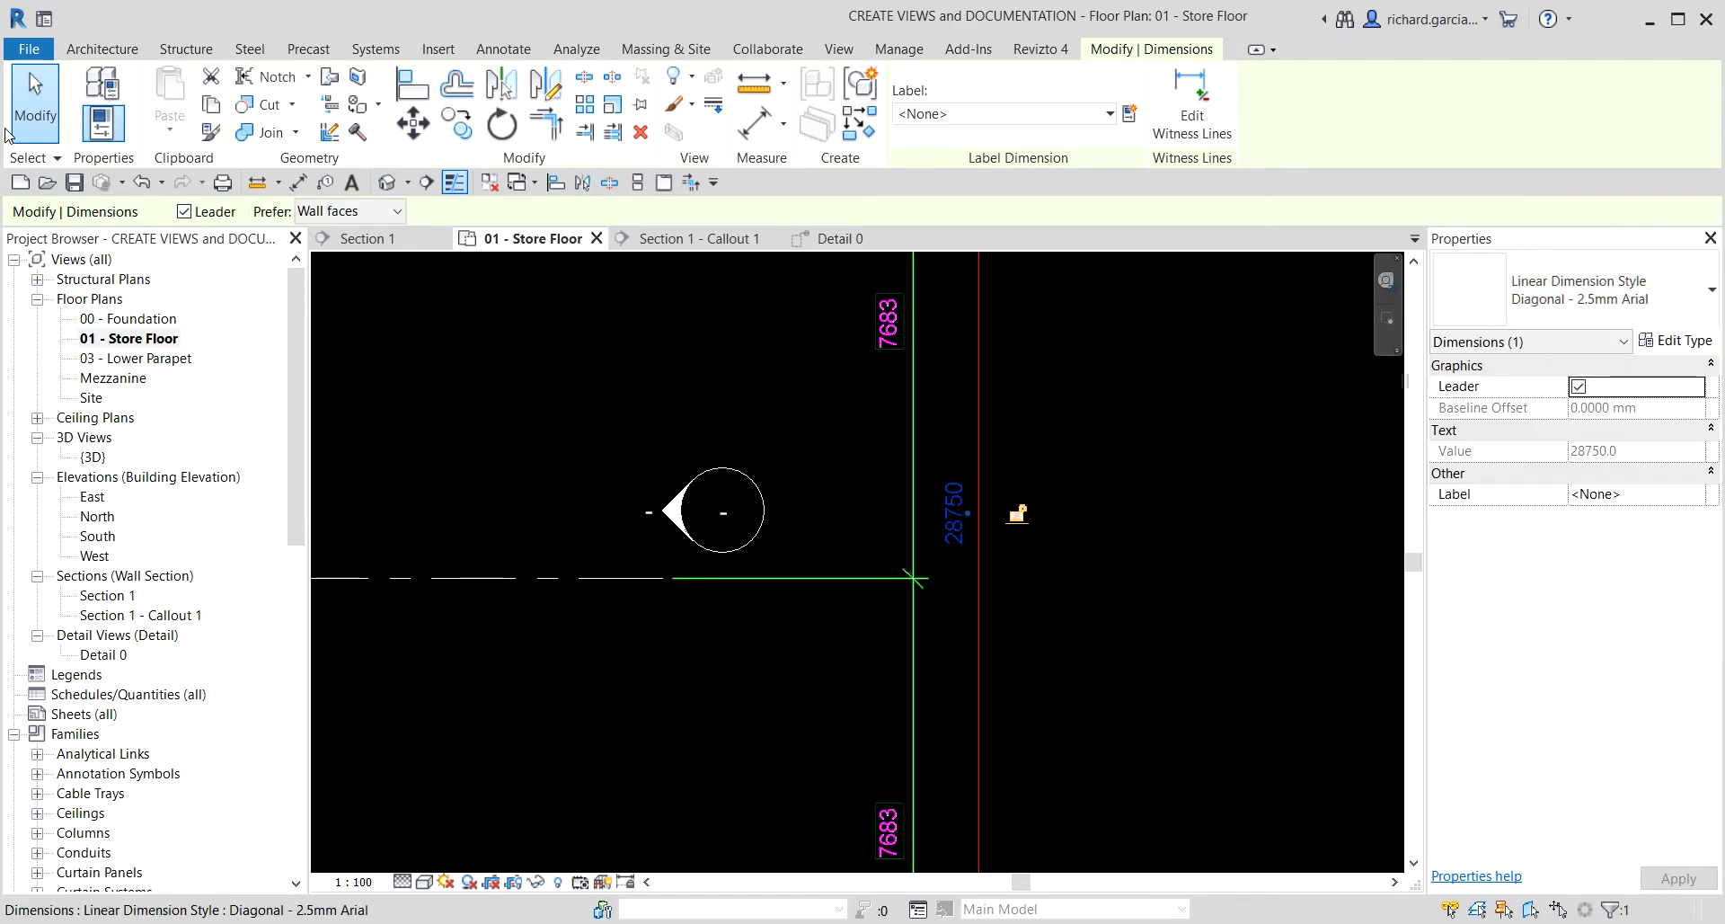
click(34, 93)
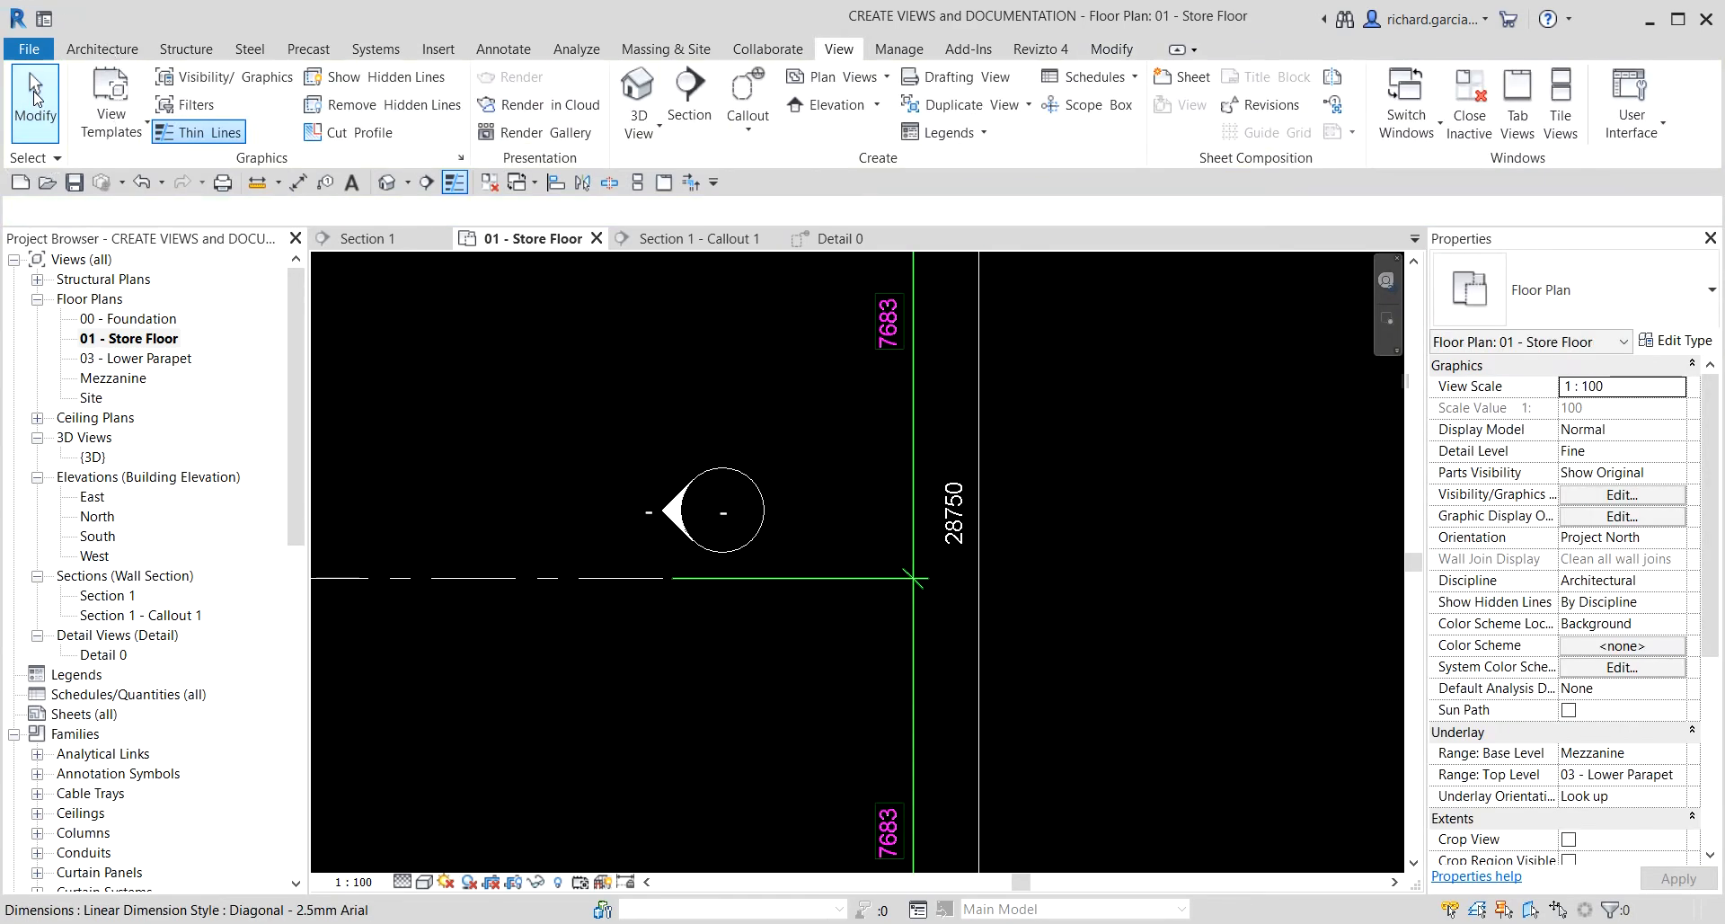
- Duplicate the Diagonal - 2.5mm Arial linear dimension style as Diagonal - 3mm Arial
click(296, 184)
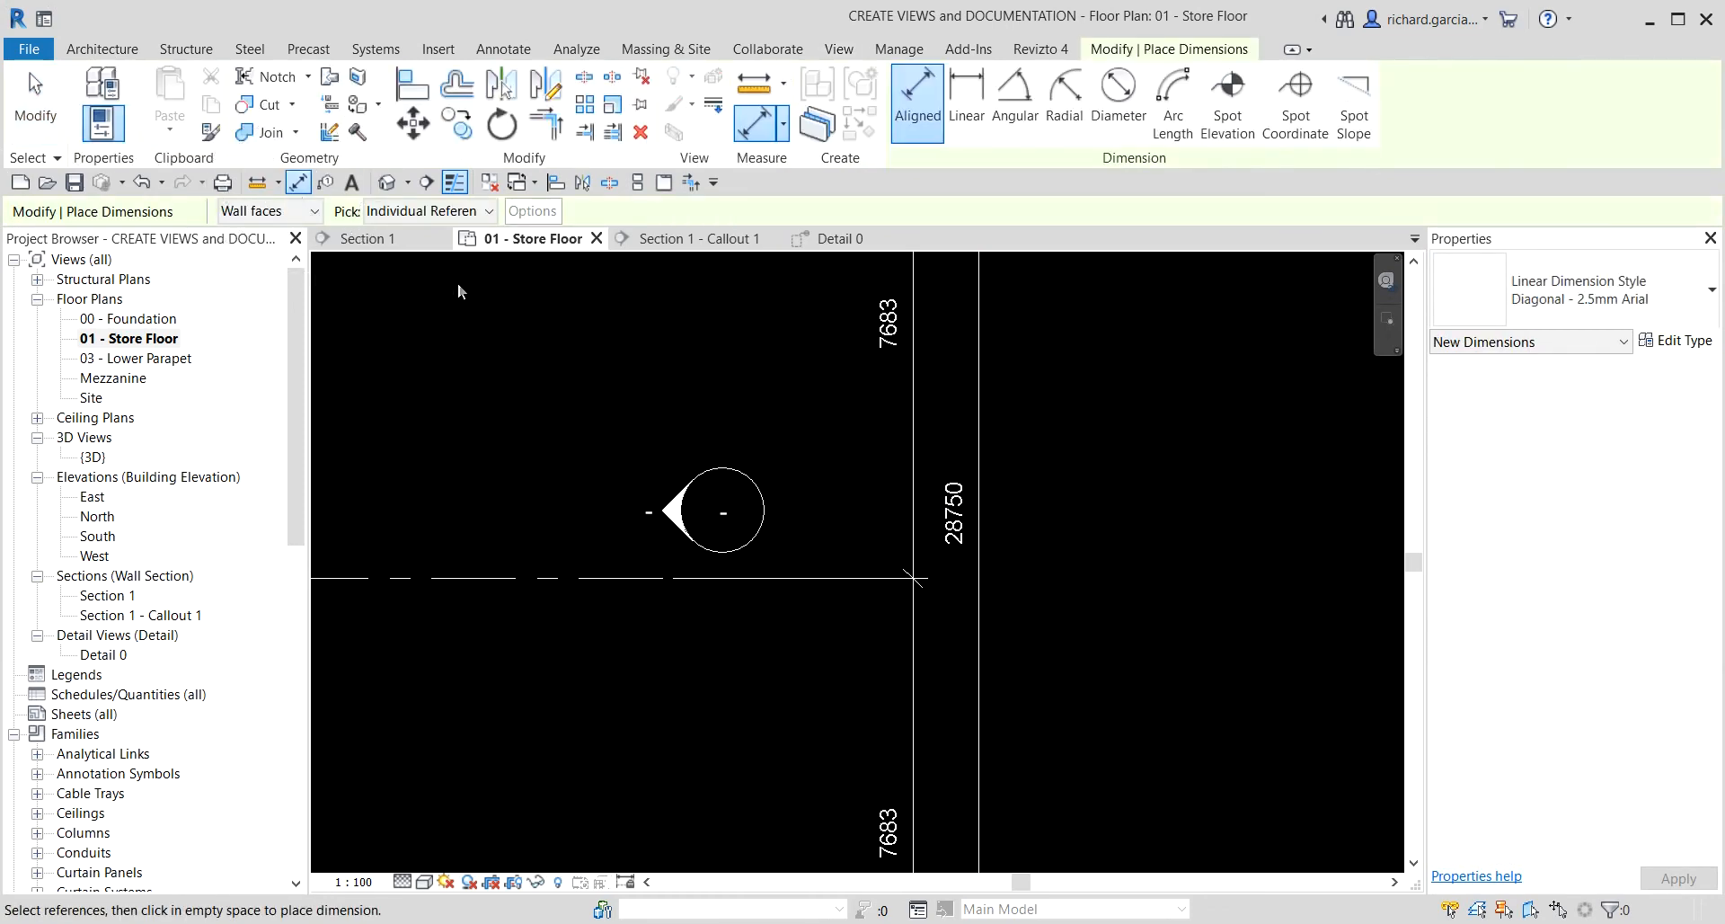
click(1694, 346)
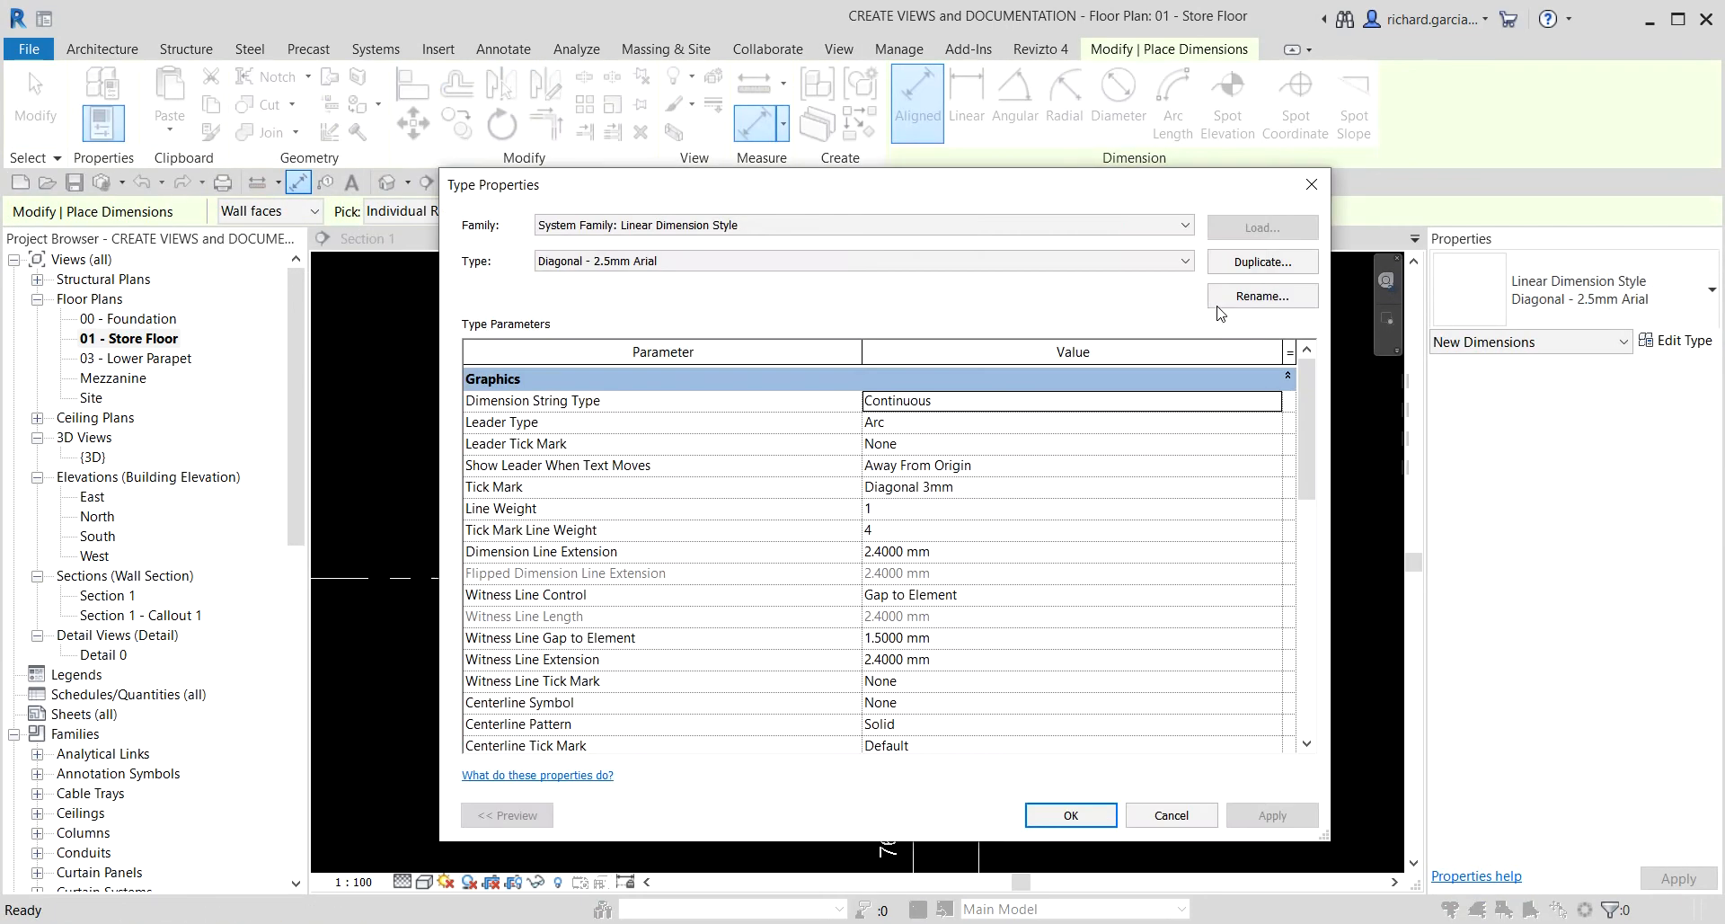
click(1244, 266)
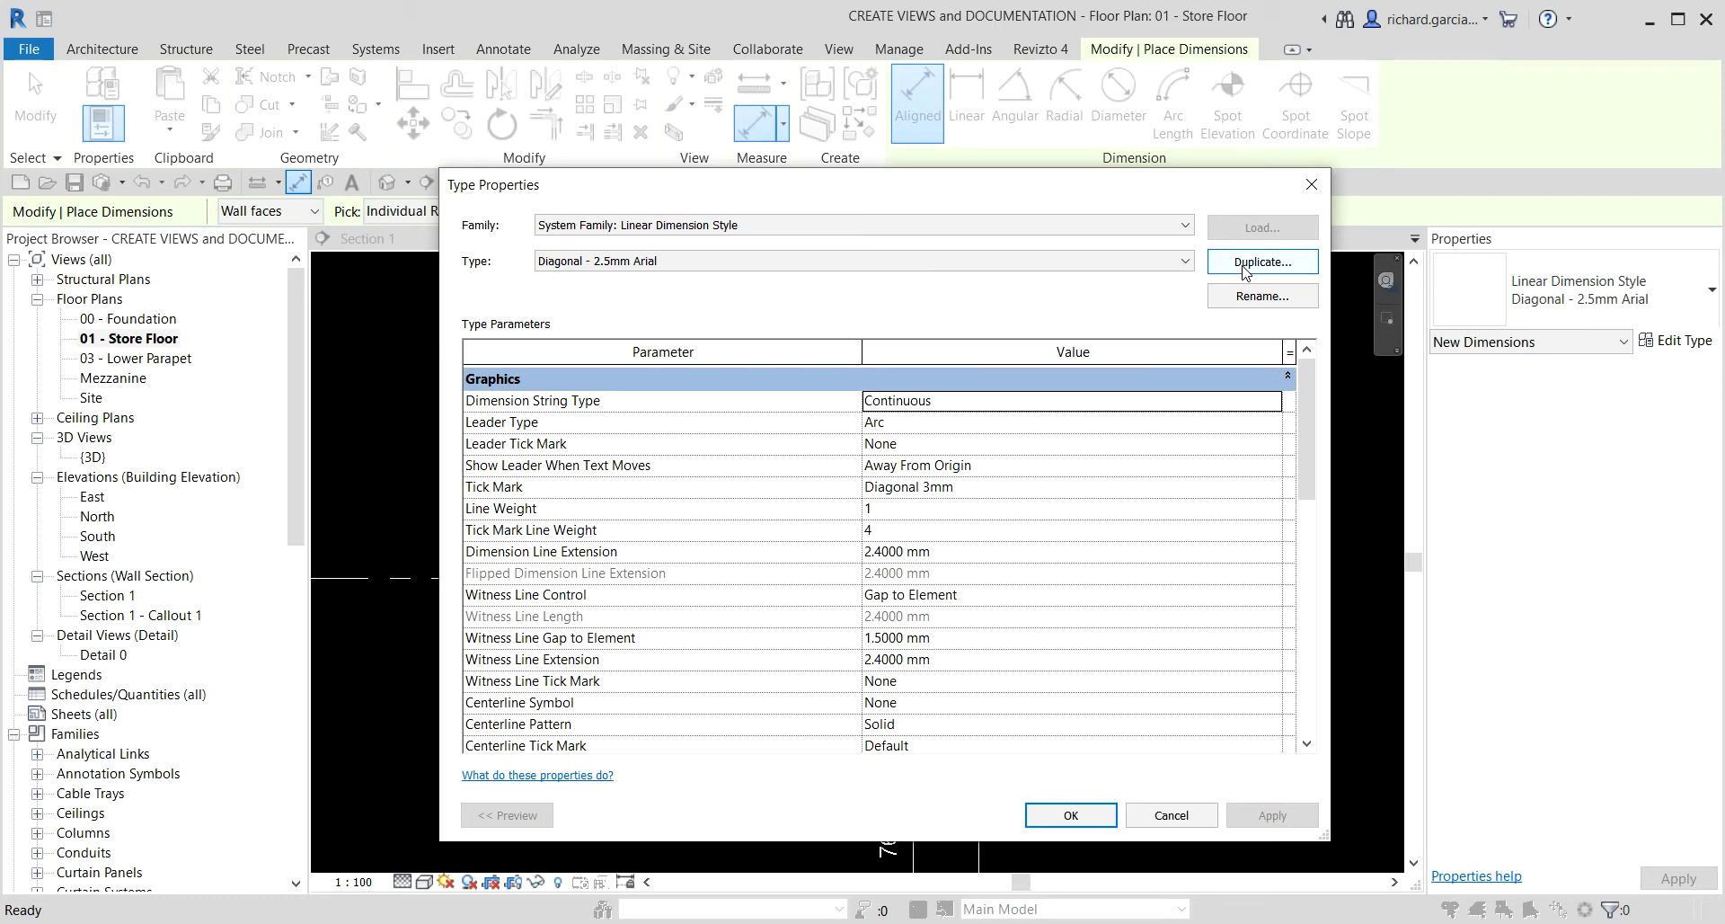
click(1245, 262)
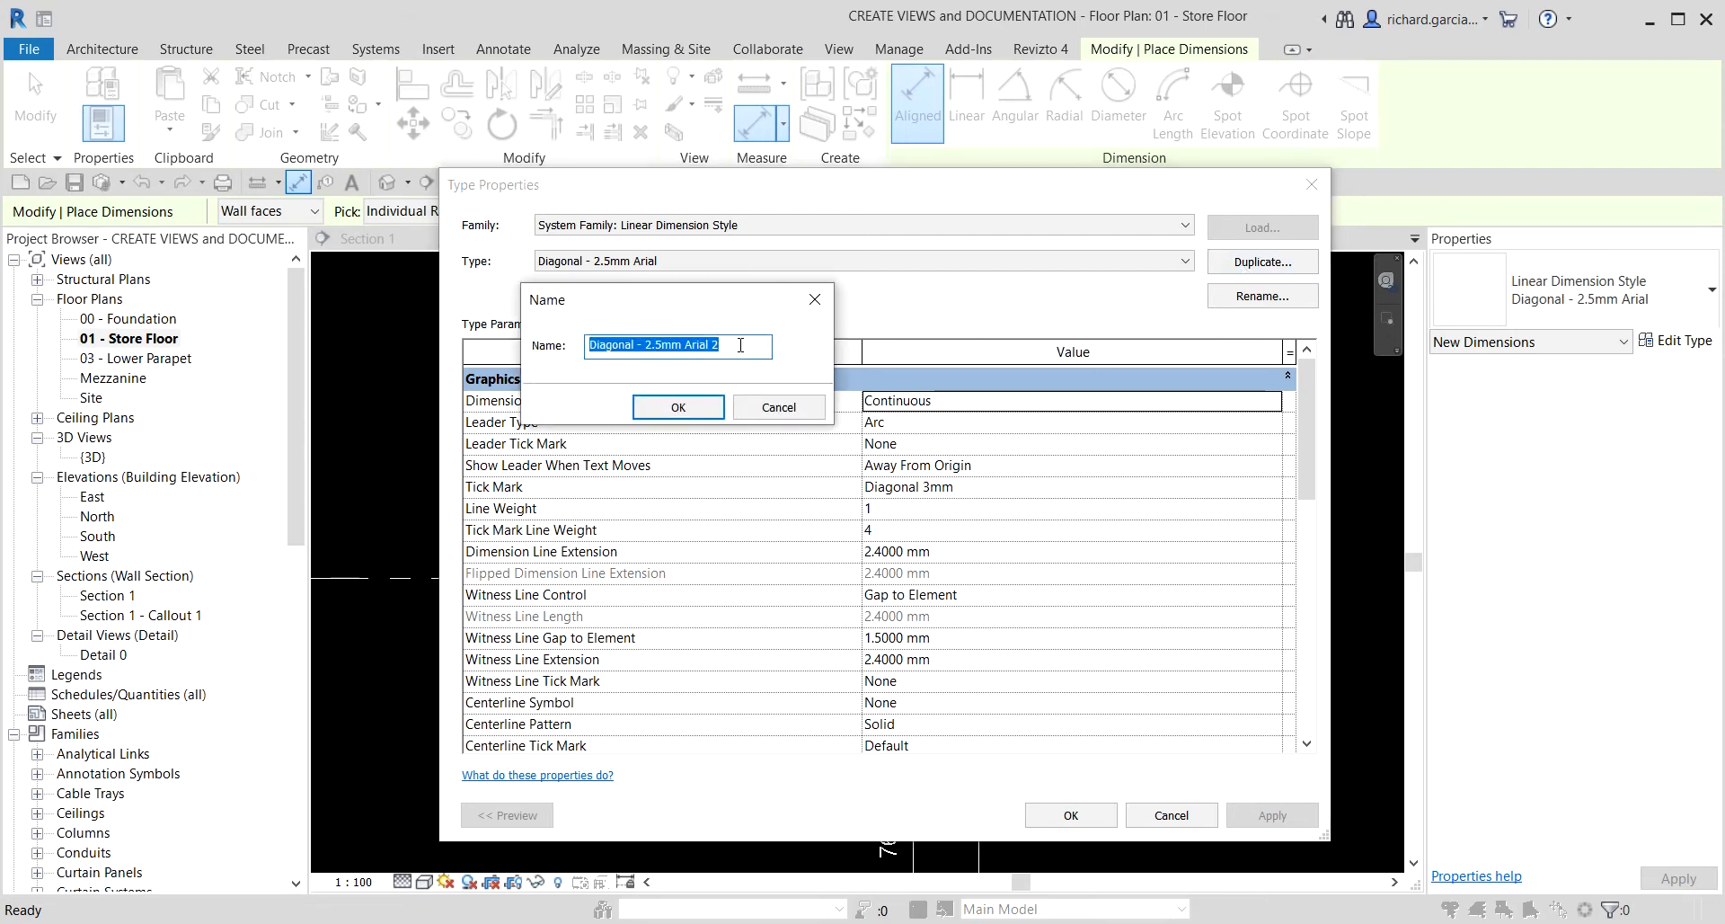
click(664, 344)
key(BackSpace)
key(BackSpace)
key(BackSpace)
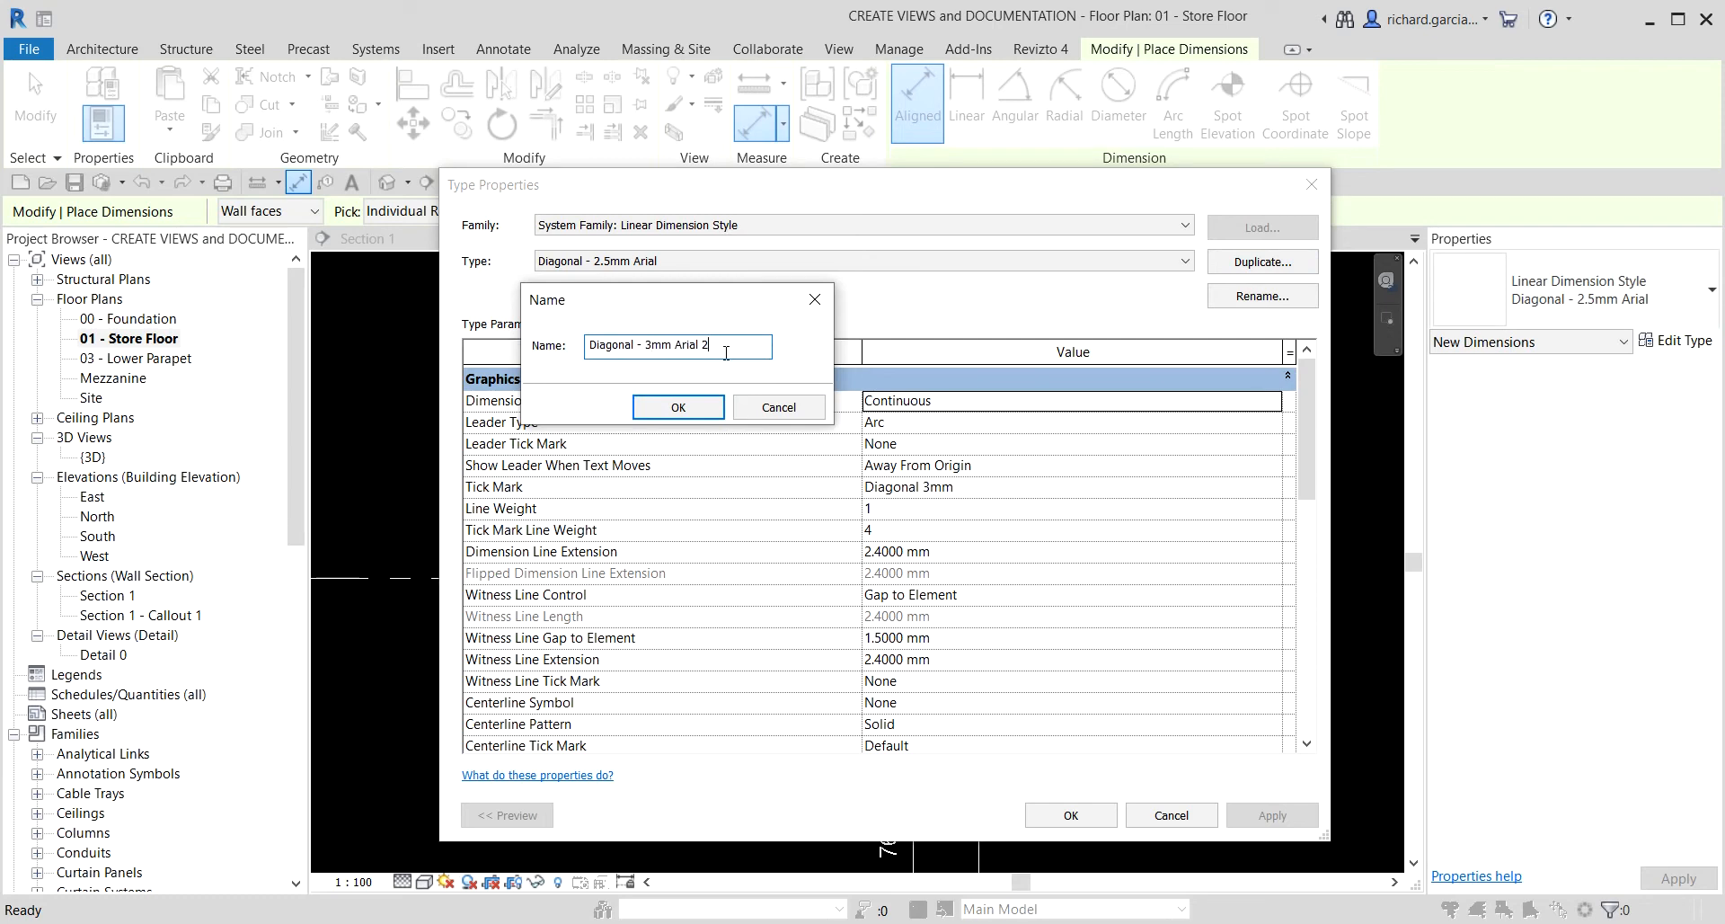
click(678, 406)
- Set the text size of the Diagonal - 3mm Arial dimension style to 3 mm
scroll(898, 477, down, 2)
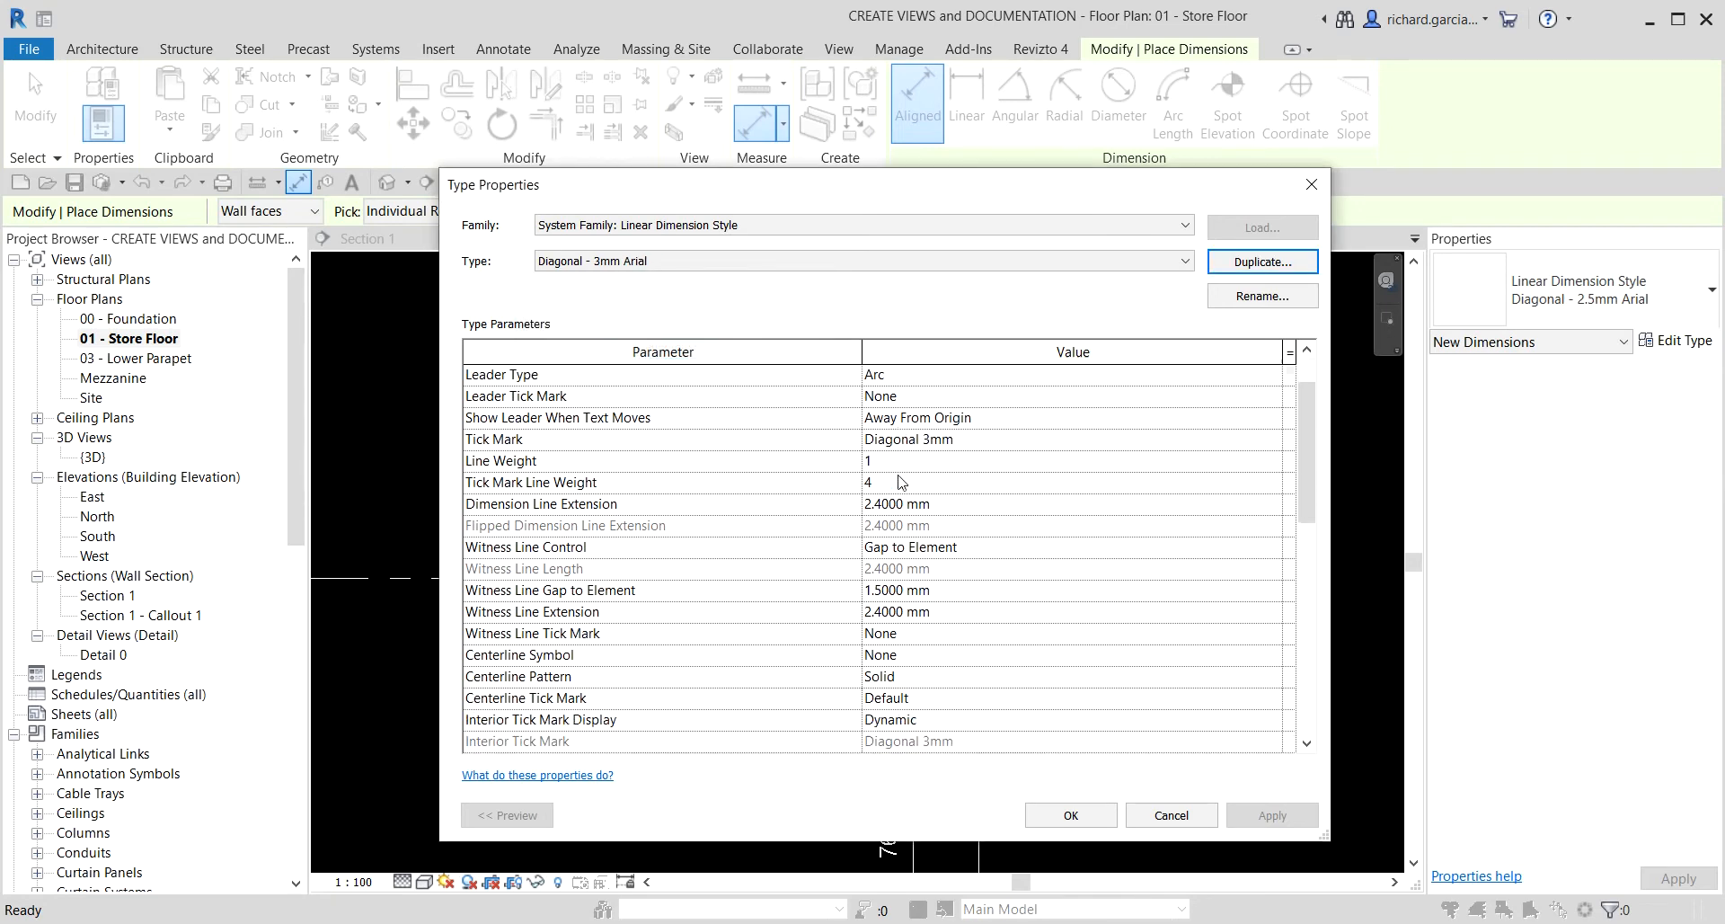
scroll(898, 482, down, 6)
click(910, 557)
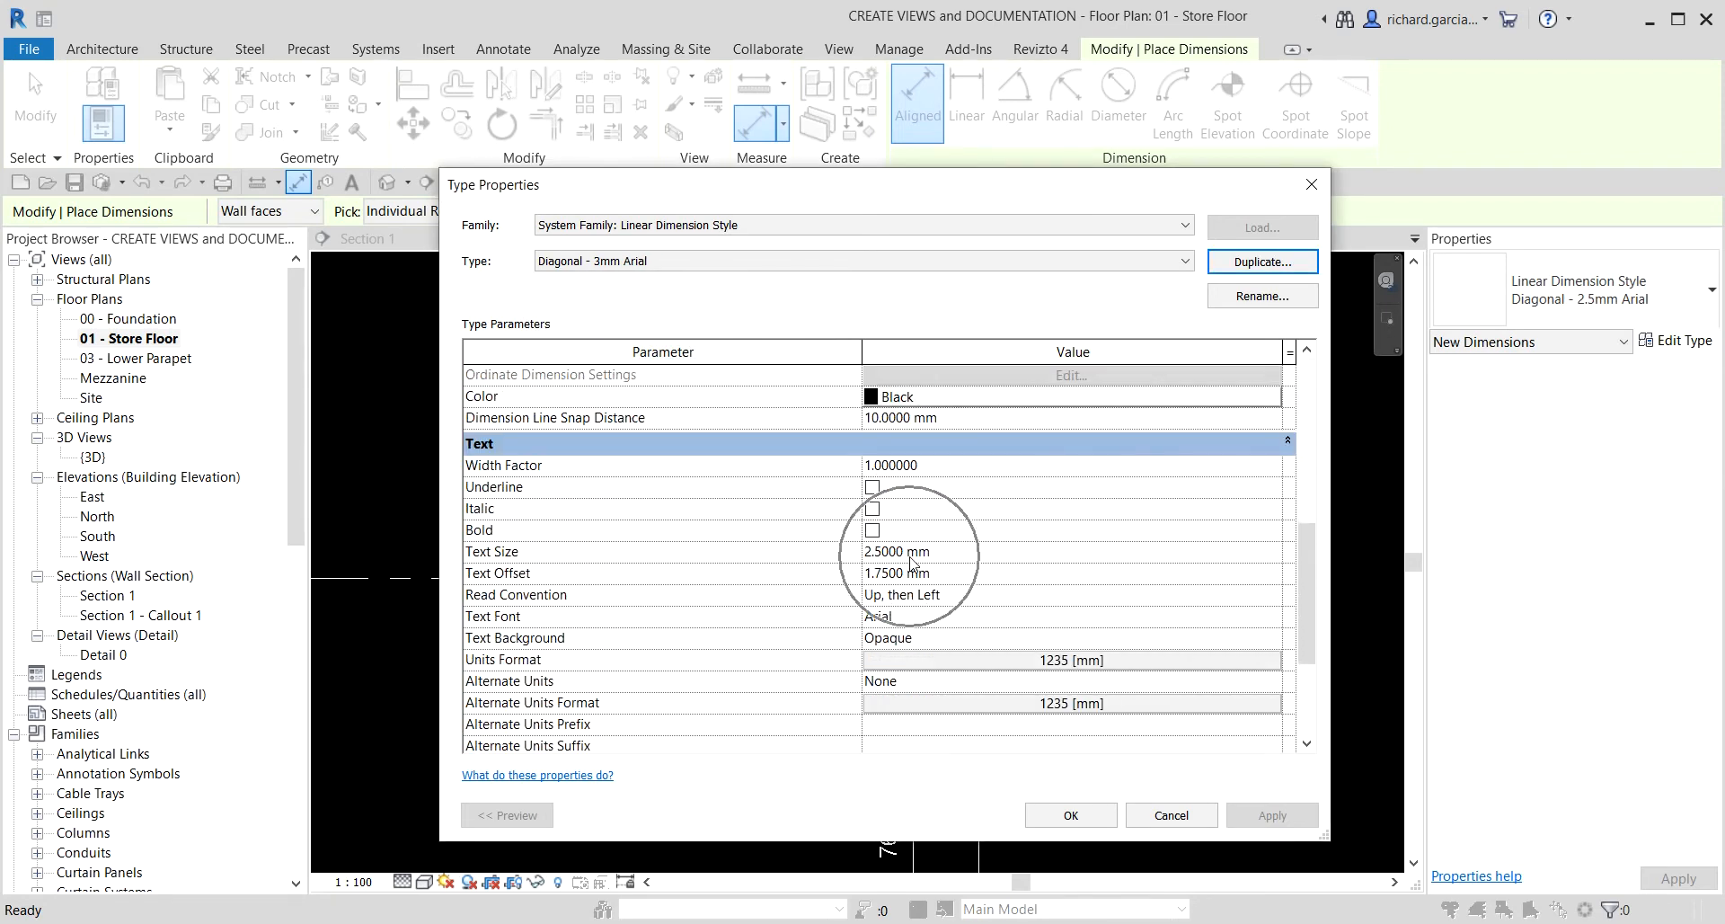
text(3)
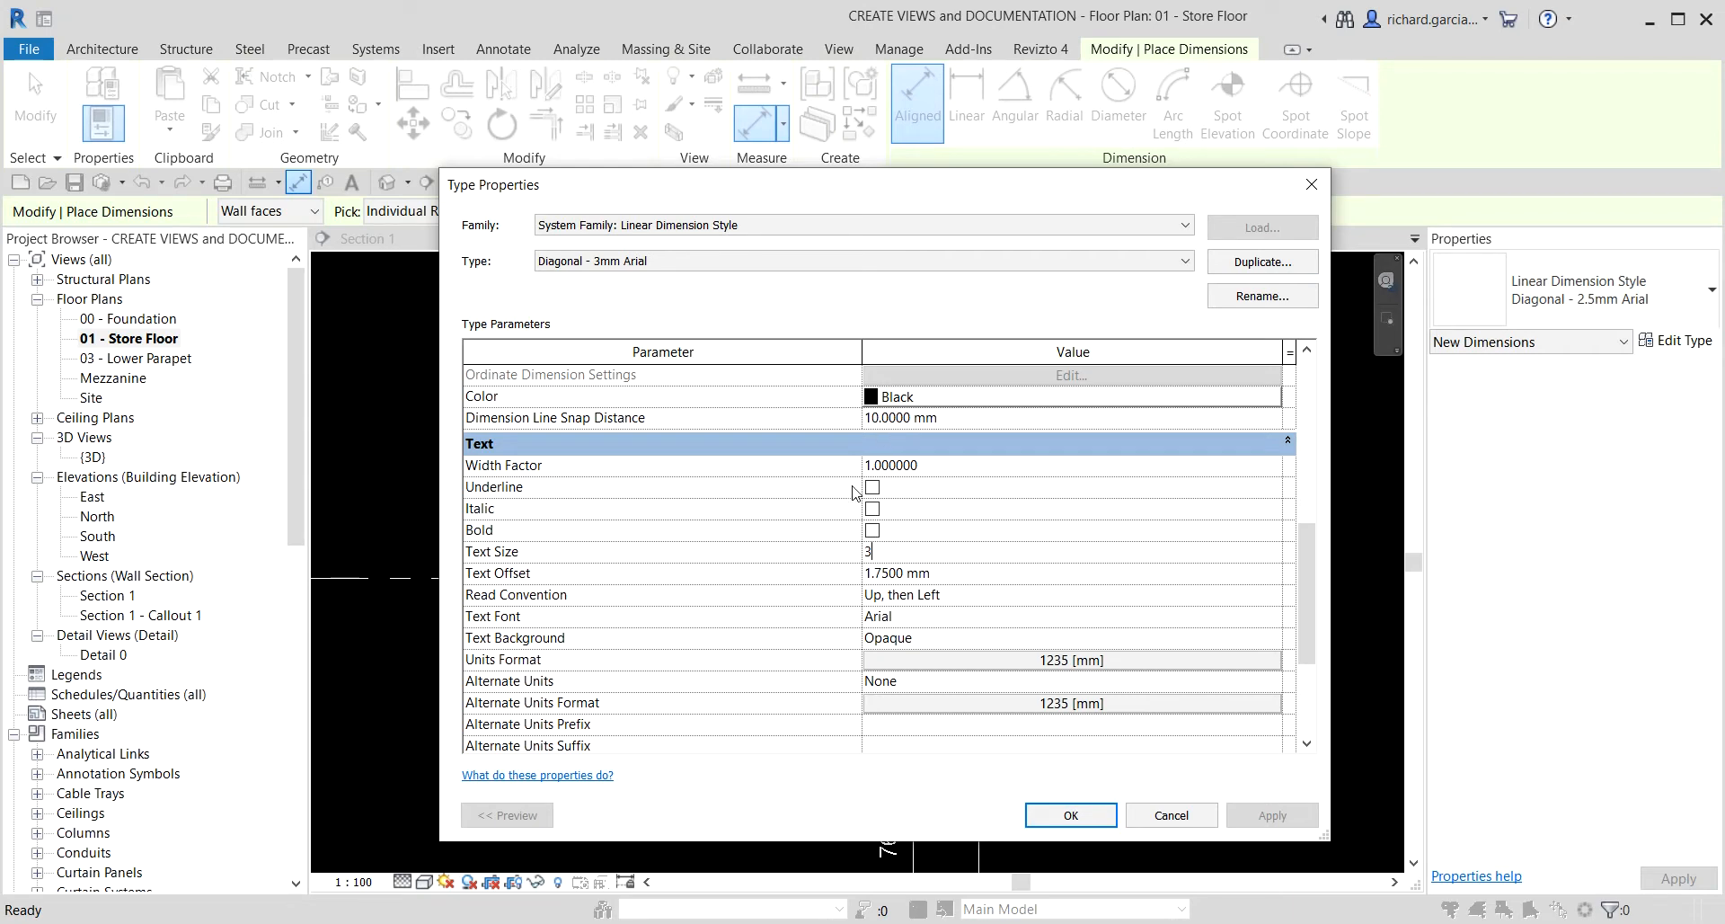
- Give the Diagonal - 3mm Arial style a red color and bold text, and accept the type changes
click(909, 398)
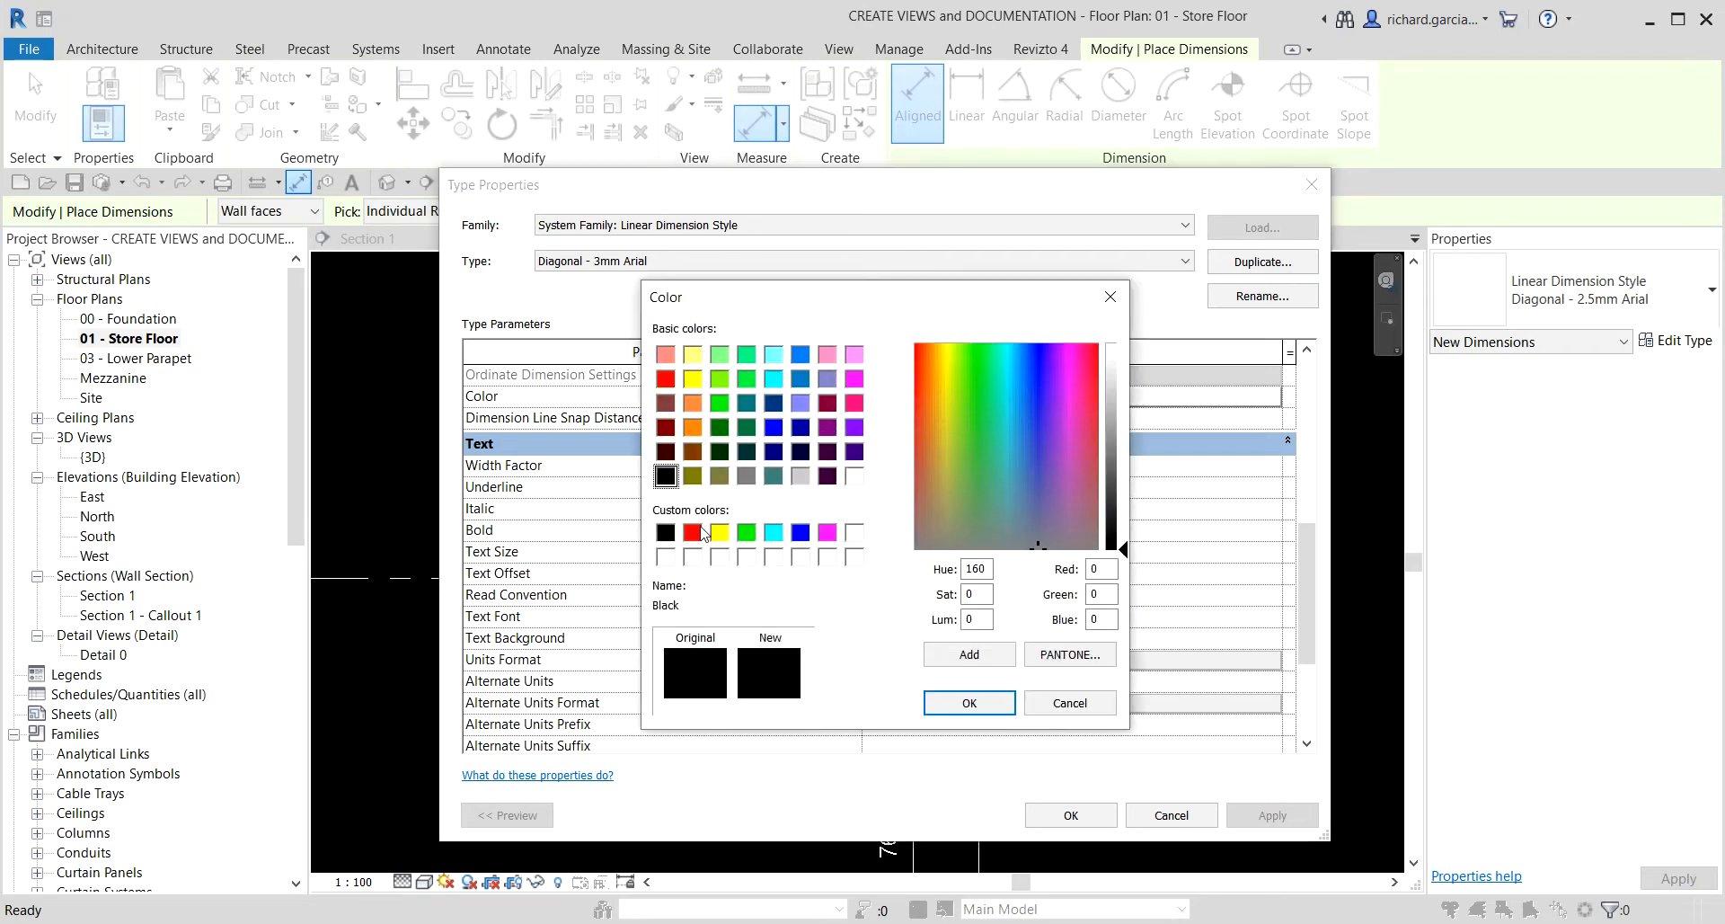
click(693, 533)
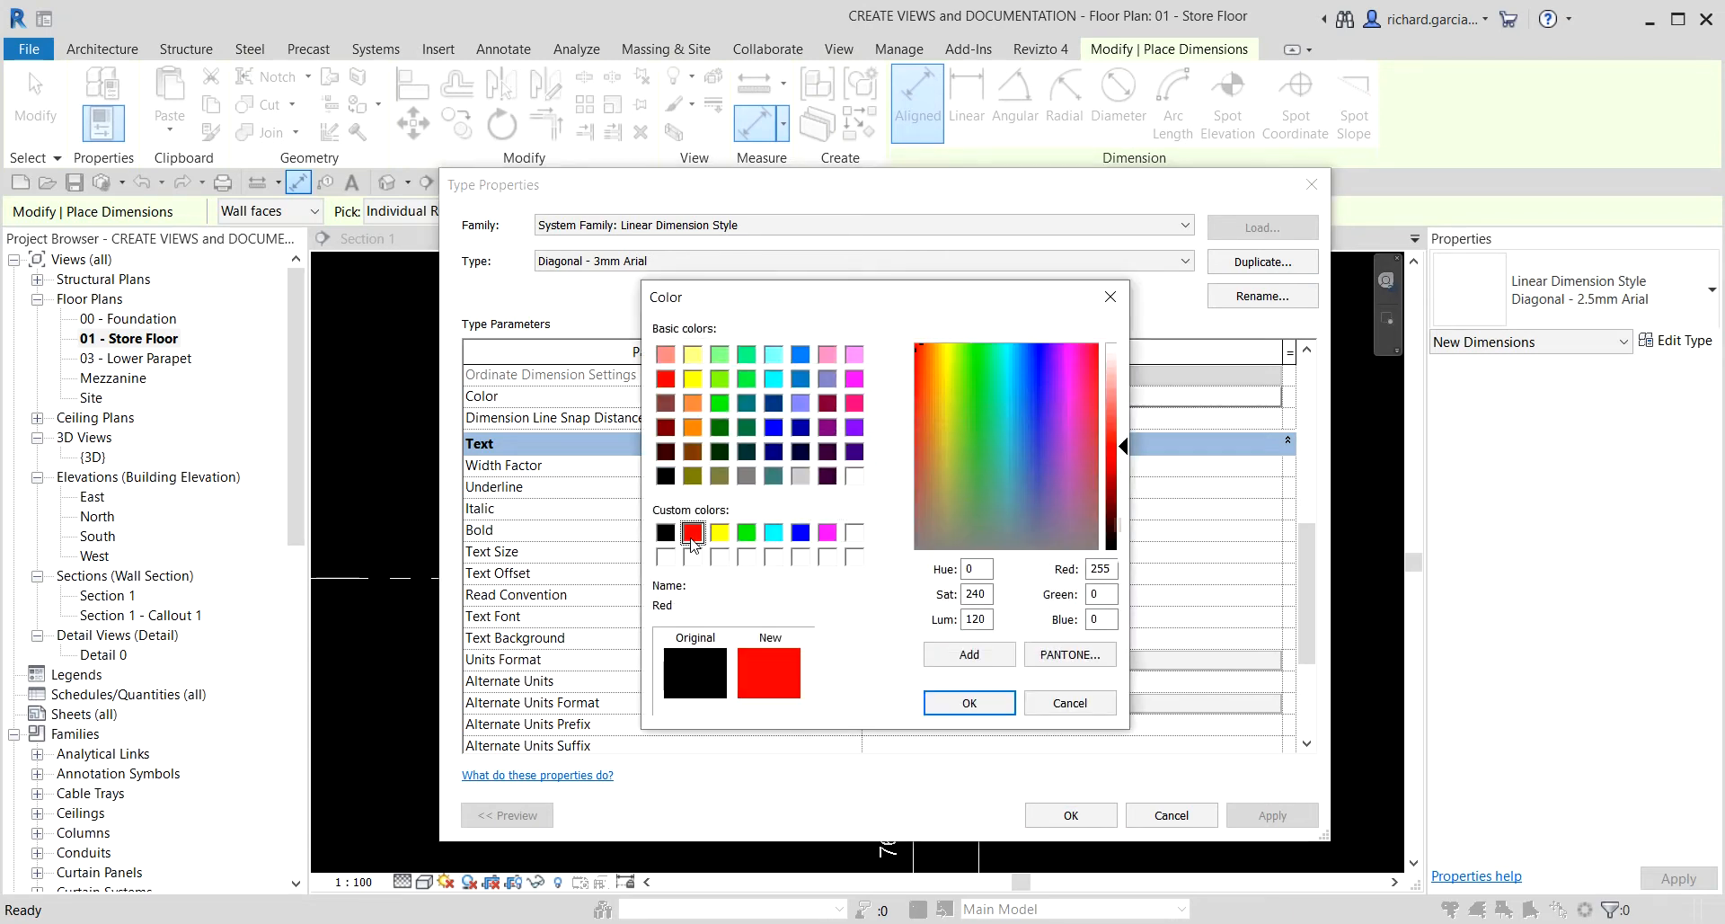
click(960, 704)
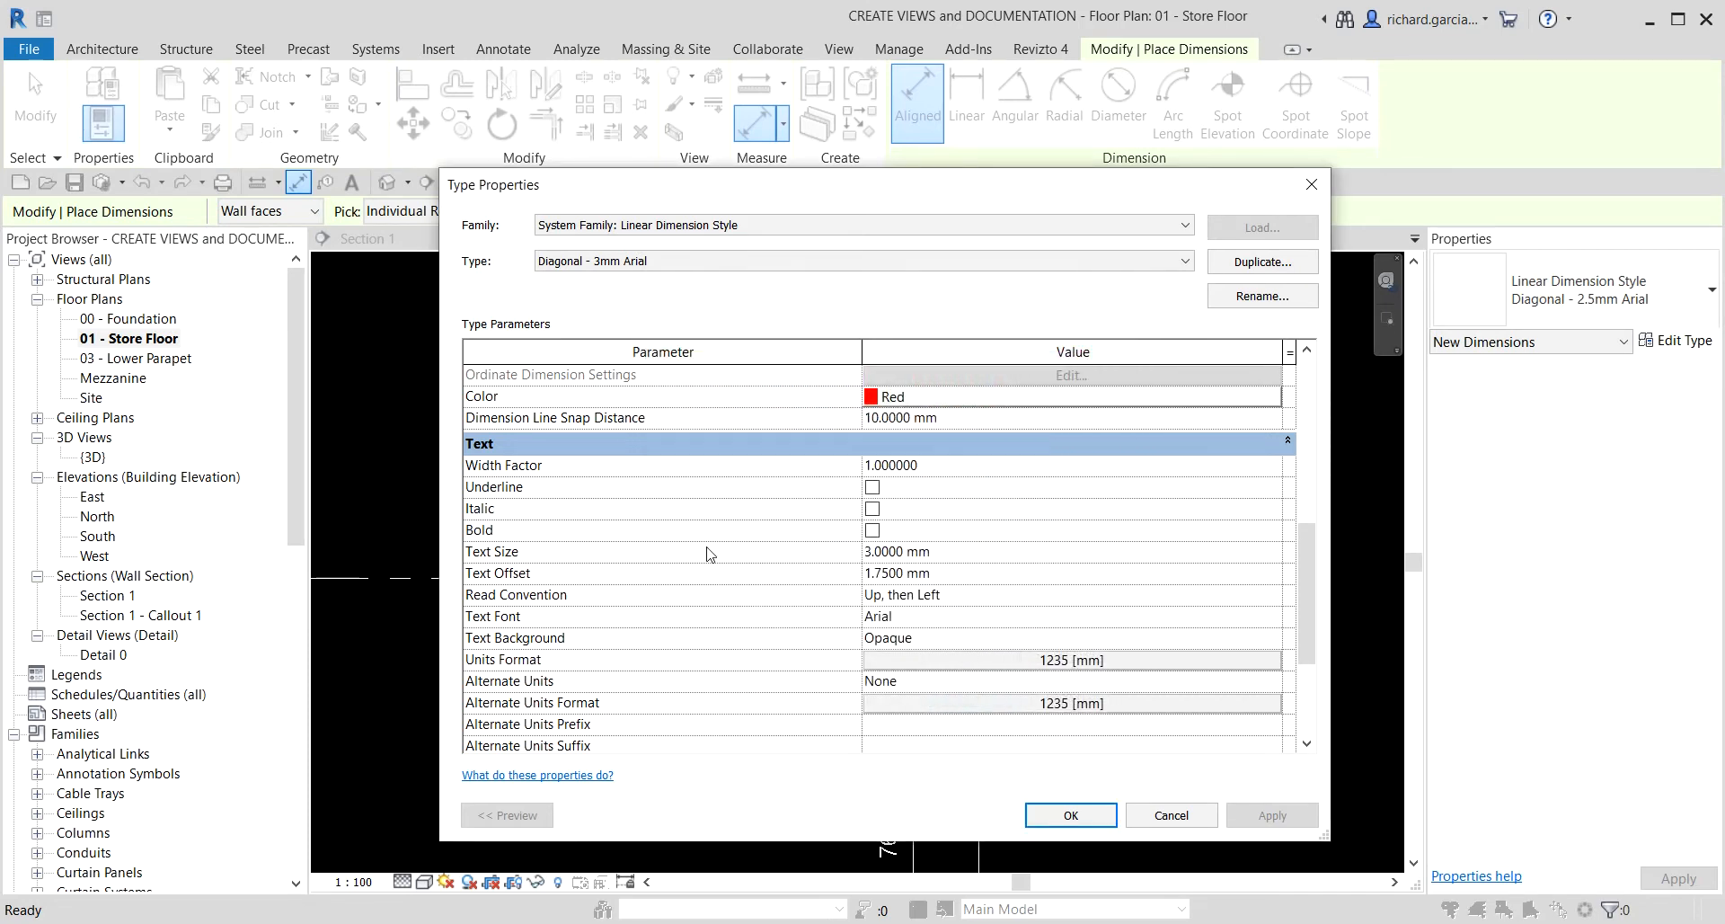
click(872, 530)
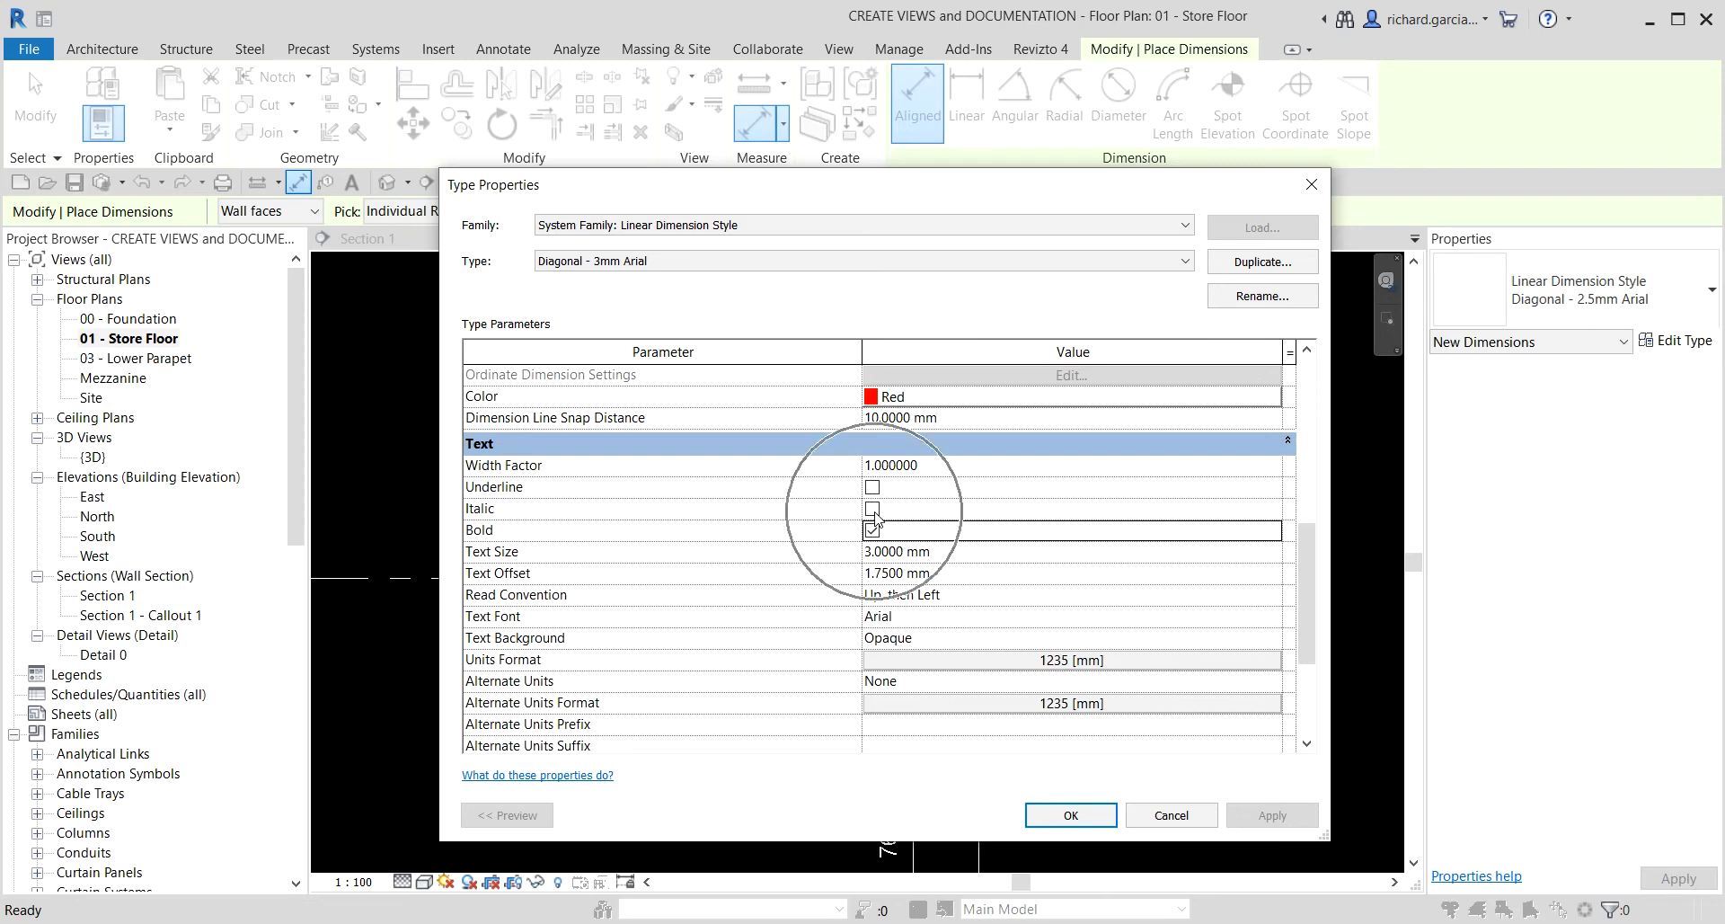
click(1071, 814)
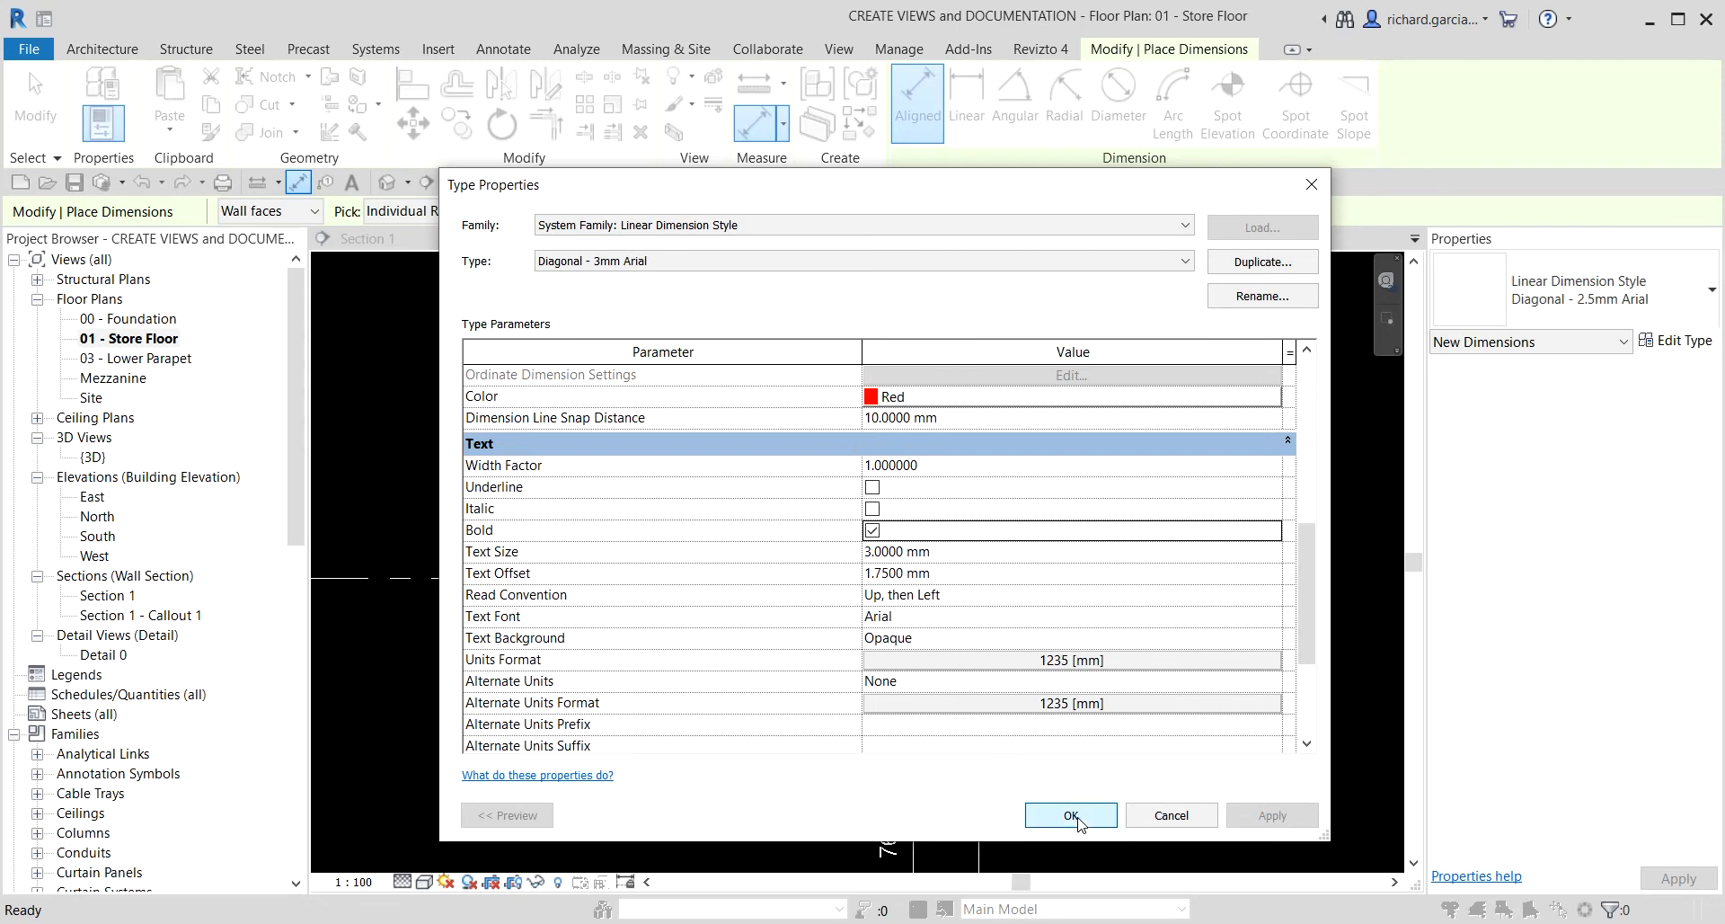
- Place an aligned dimension from grid A to grid E in the Diagonal - 3mm Arial style, outside the existing overall dimension
scroll(1092, 562, down, 5)
middle_drag(1104, 552, 997, 596)
scroll(914, 462, up, 3)
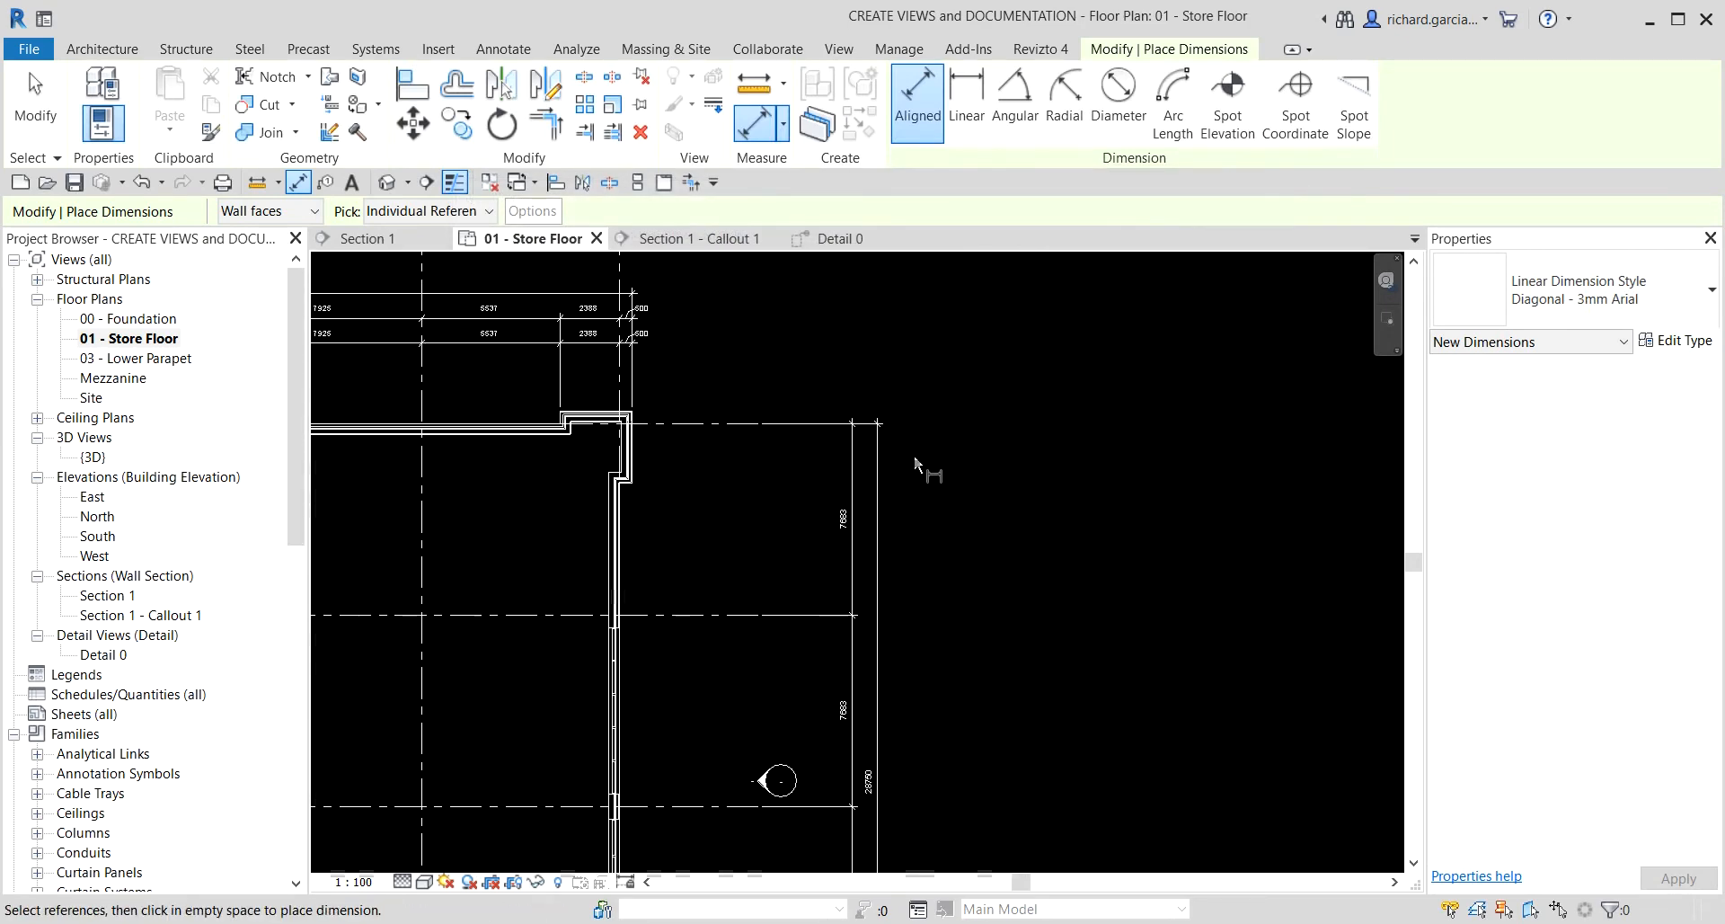
click(709, 423)
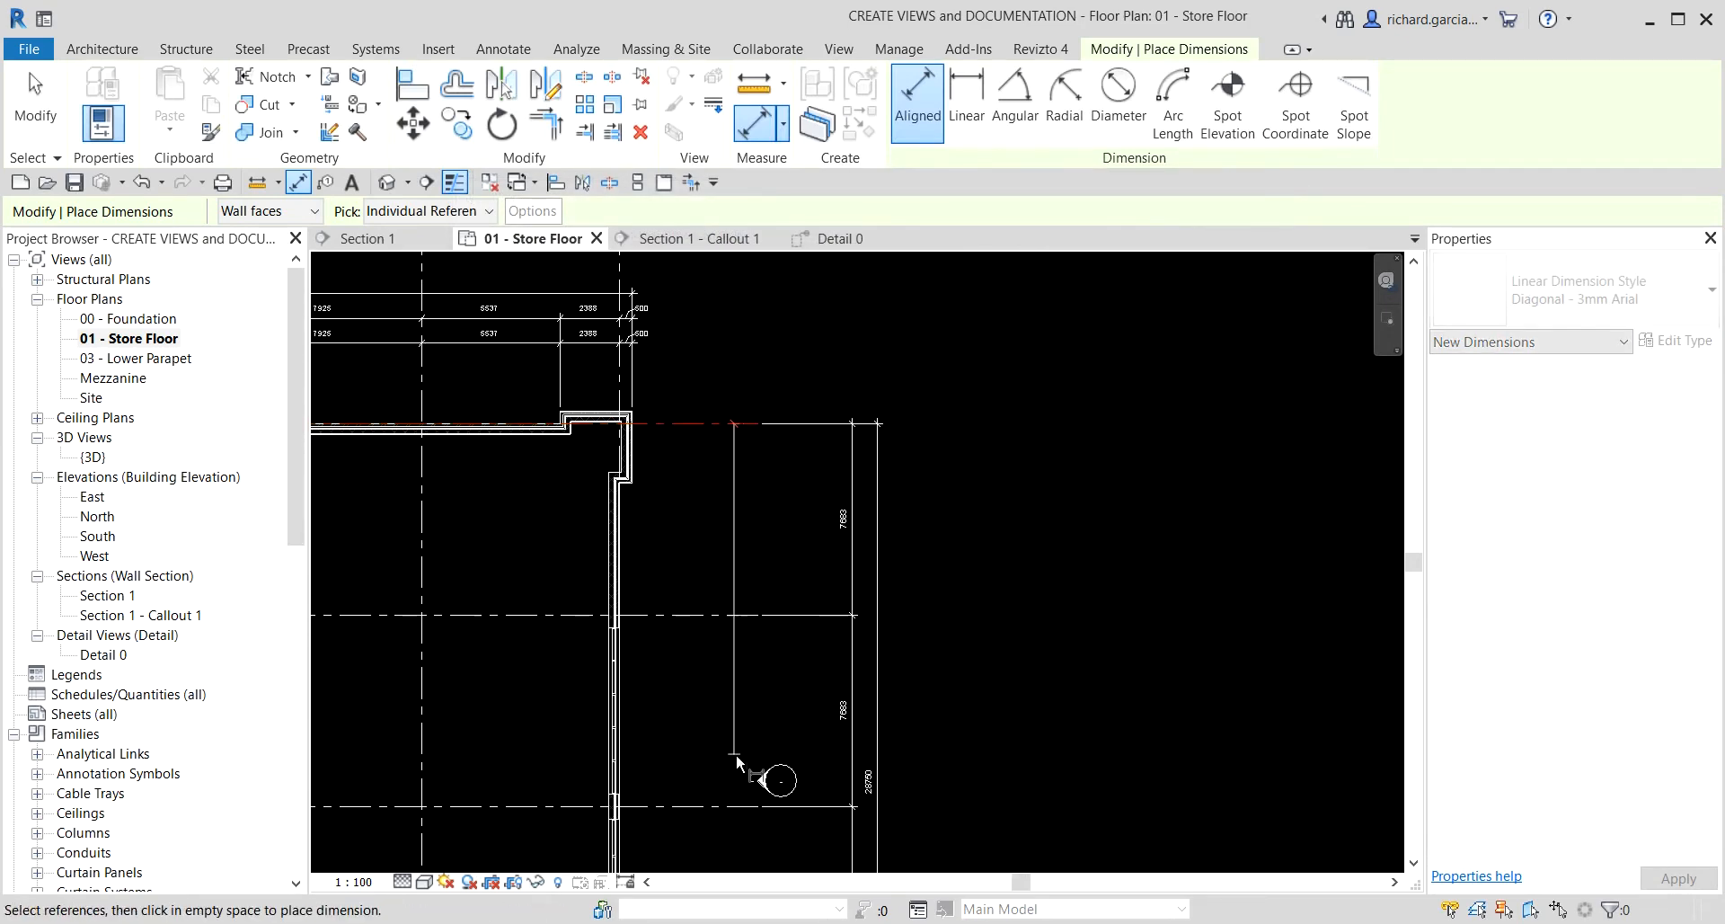
scroll(736, 753, down, 2)
middle_drag(831, 713, 922, 358)
scroll(837, 613, up, 4)
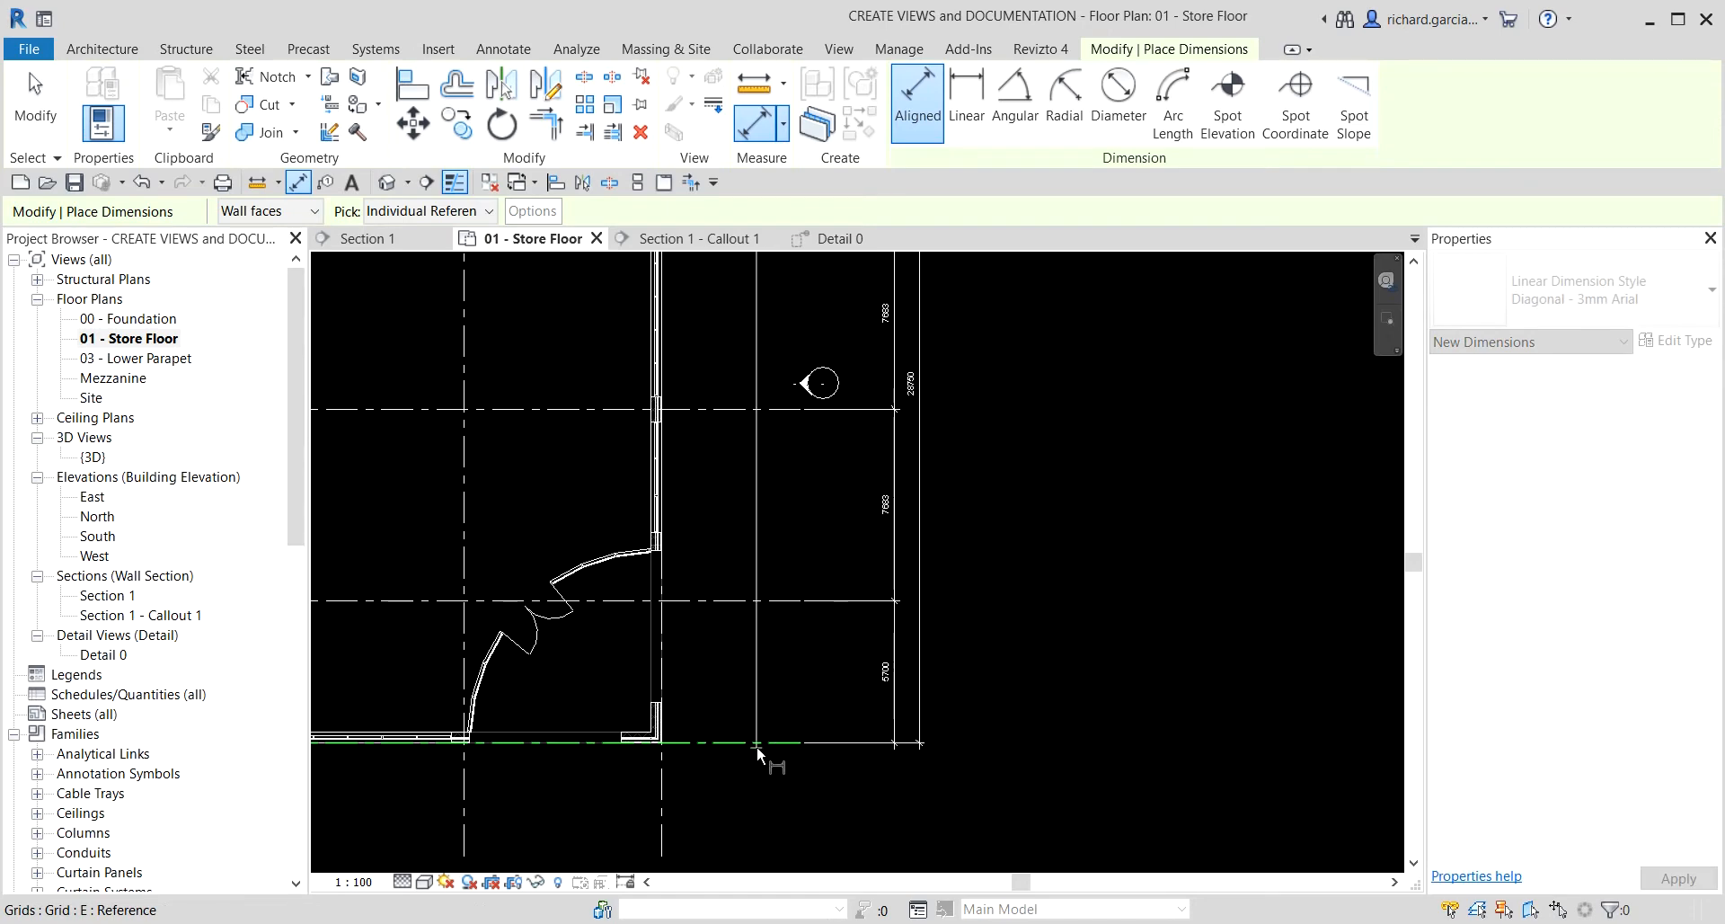
click(752, 745)
click(958, 742)
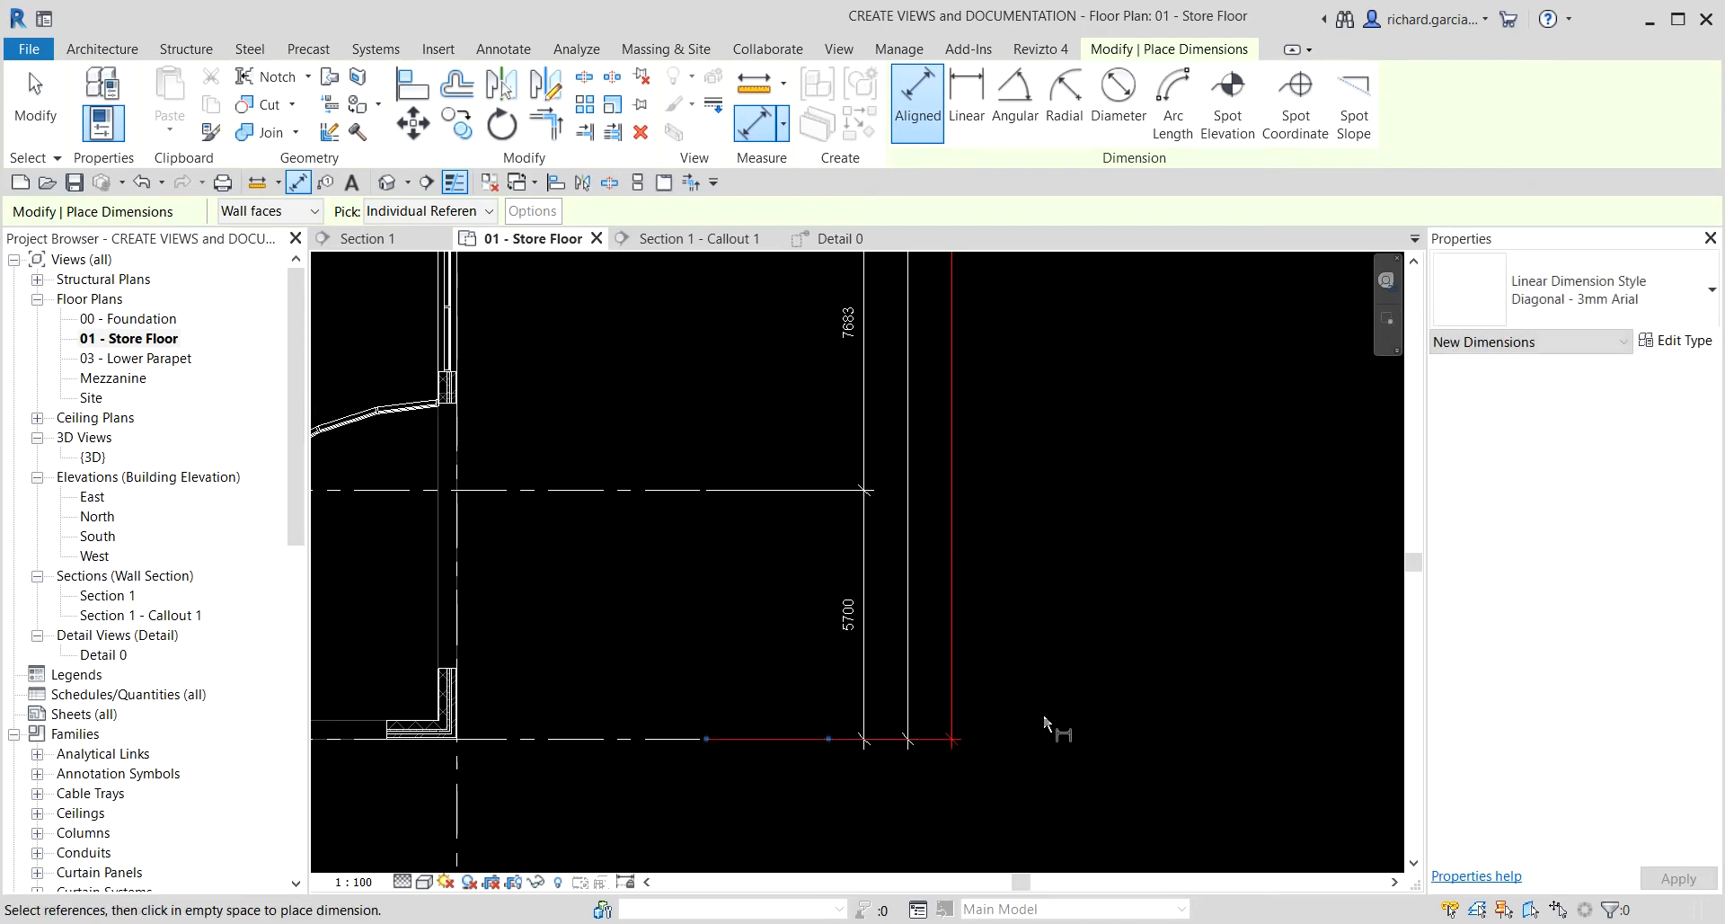
middle_drag(1043, 714, 1003, 857)
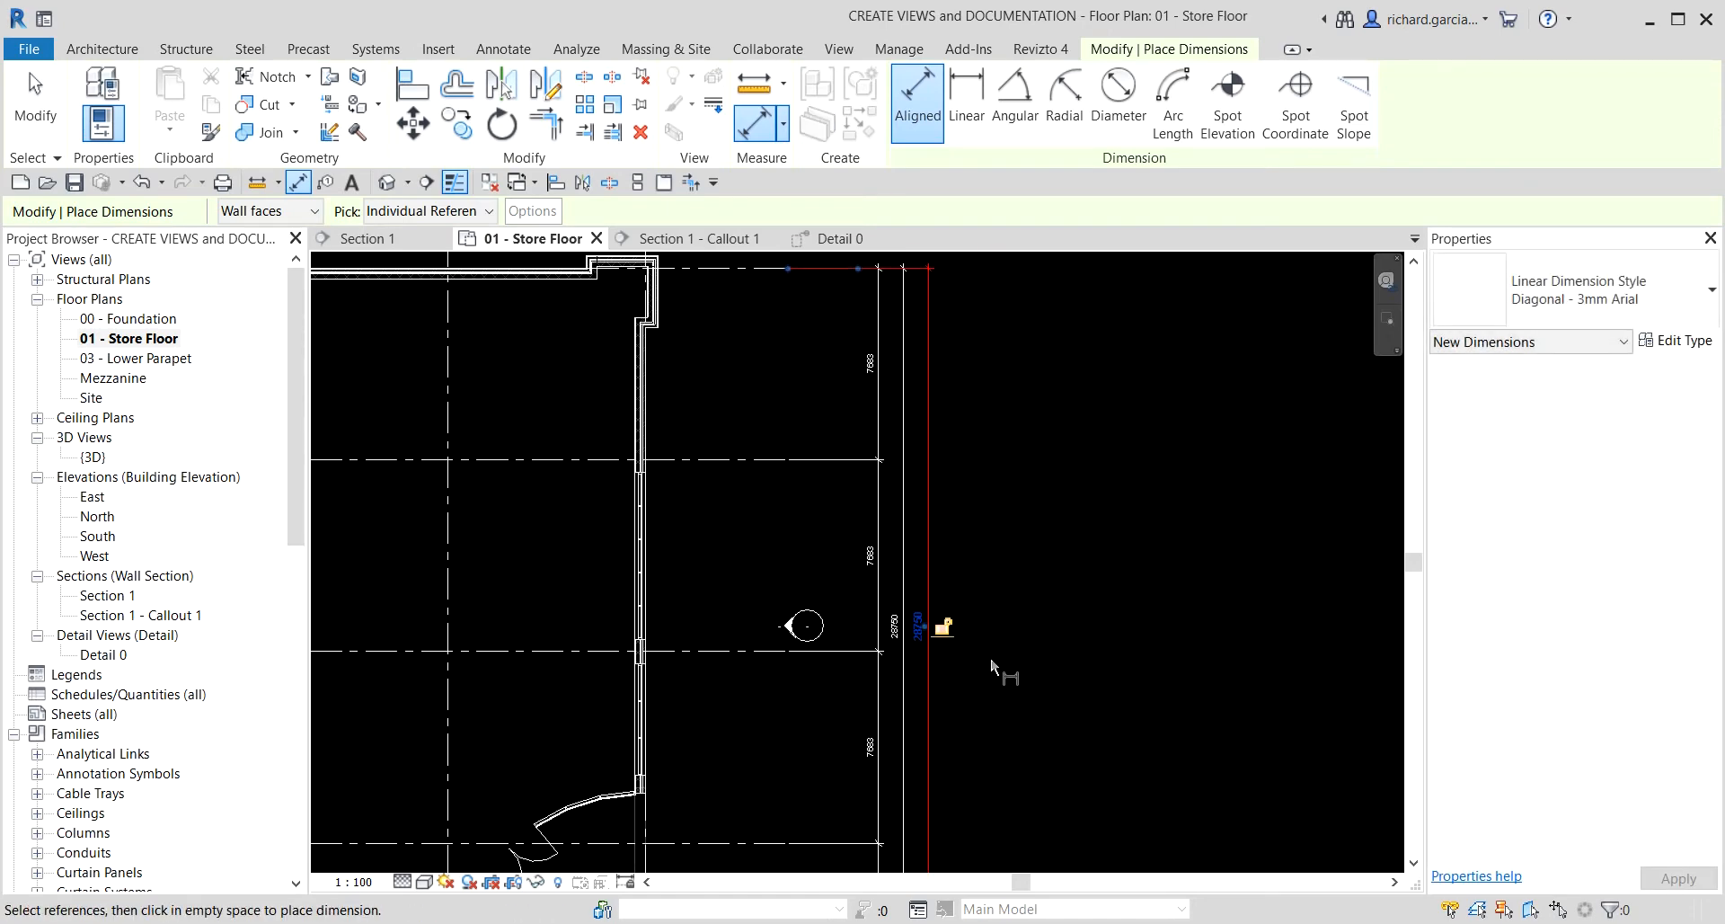
click(36, 99)
- Inspect the style of the outermost red A to E dimension and delete that dimension
scroll(1016, 467, up, 6)
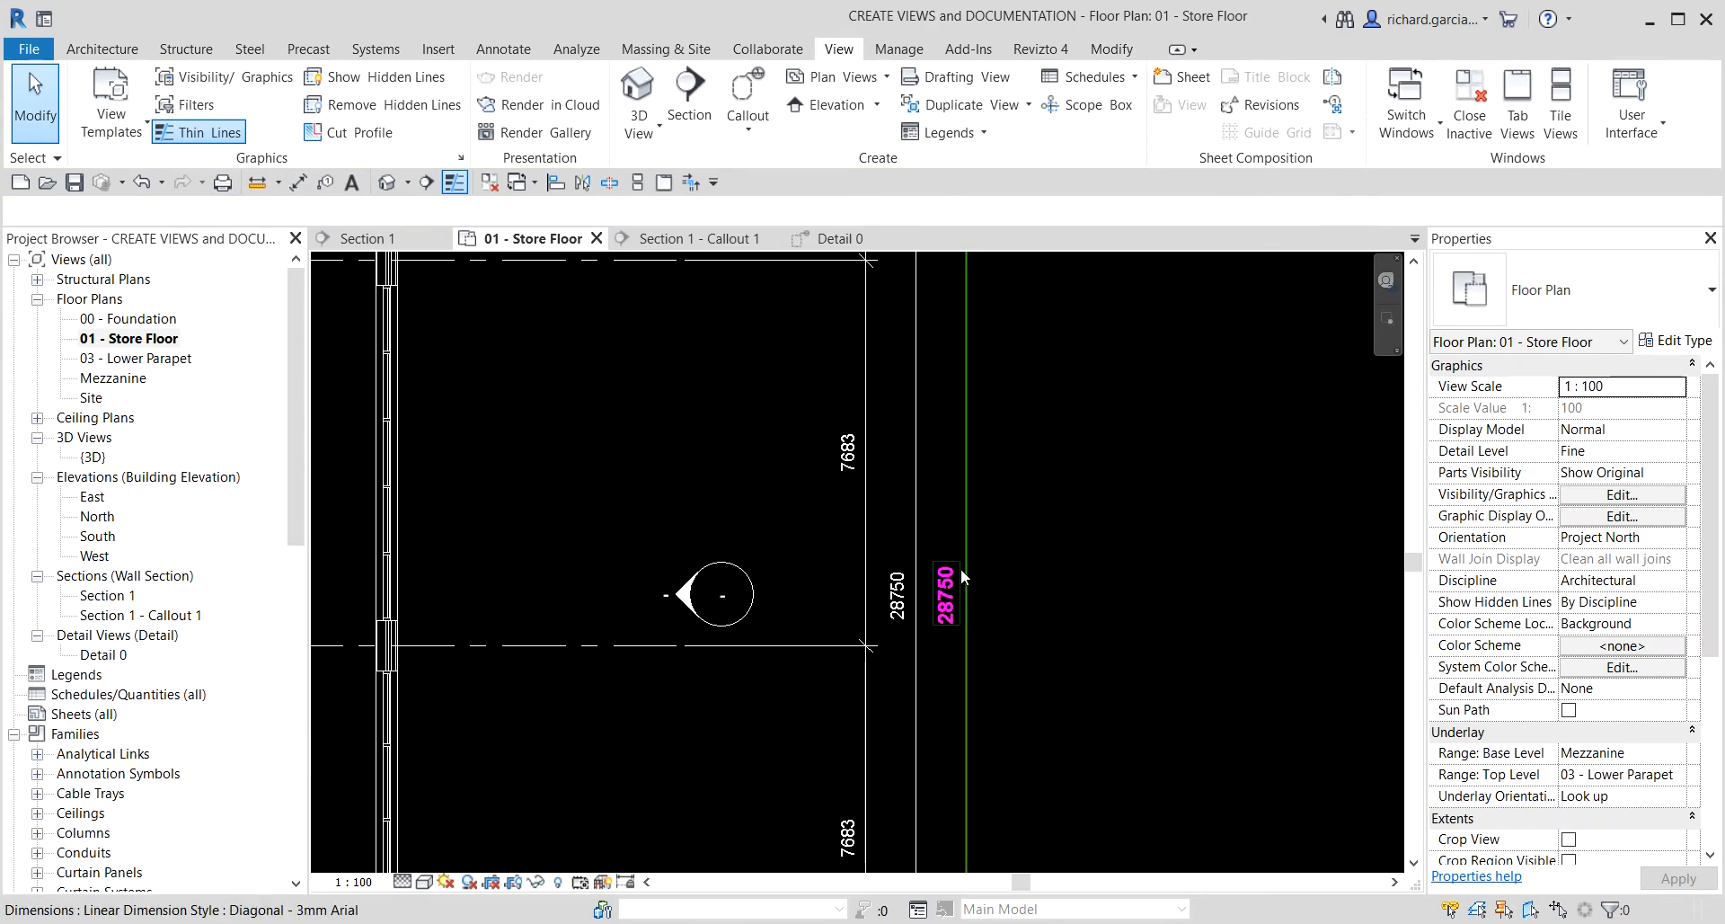
click(997, 597)
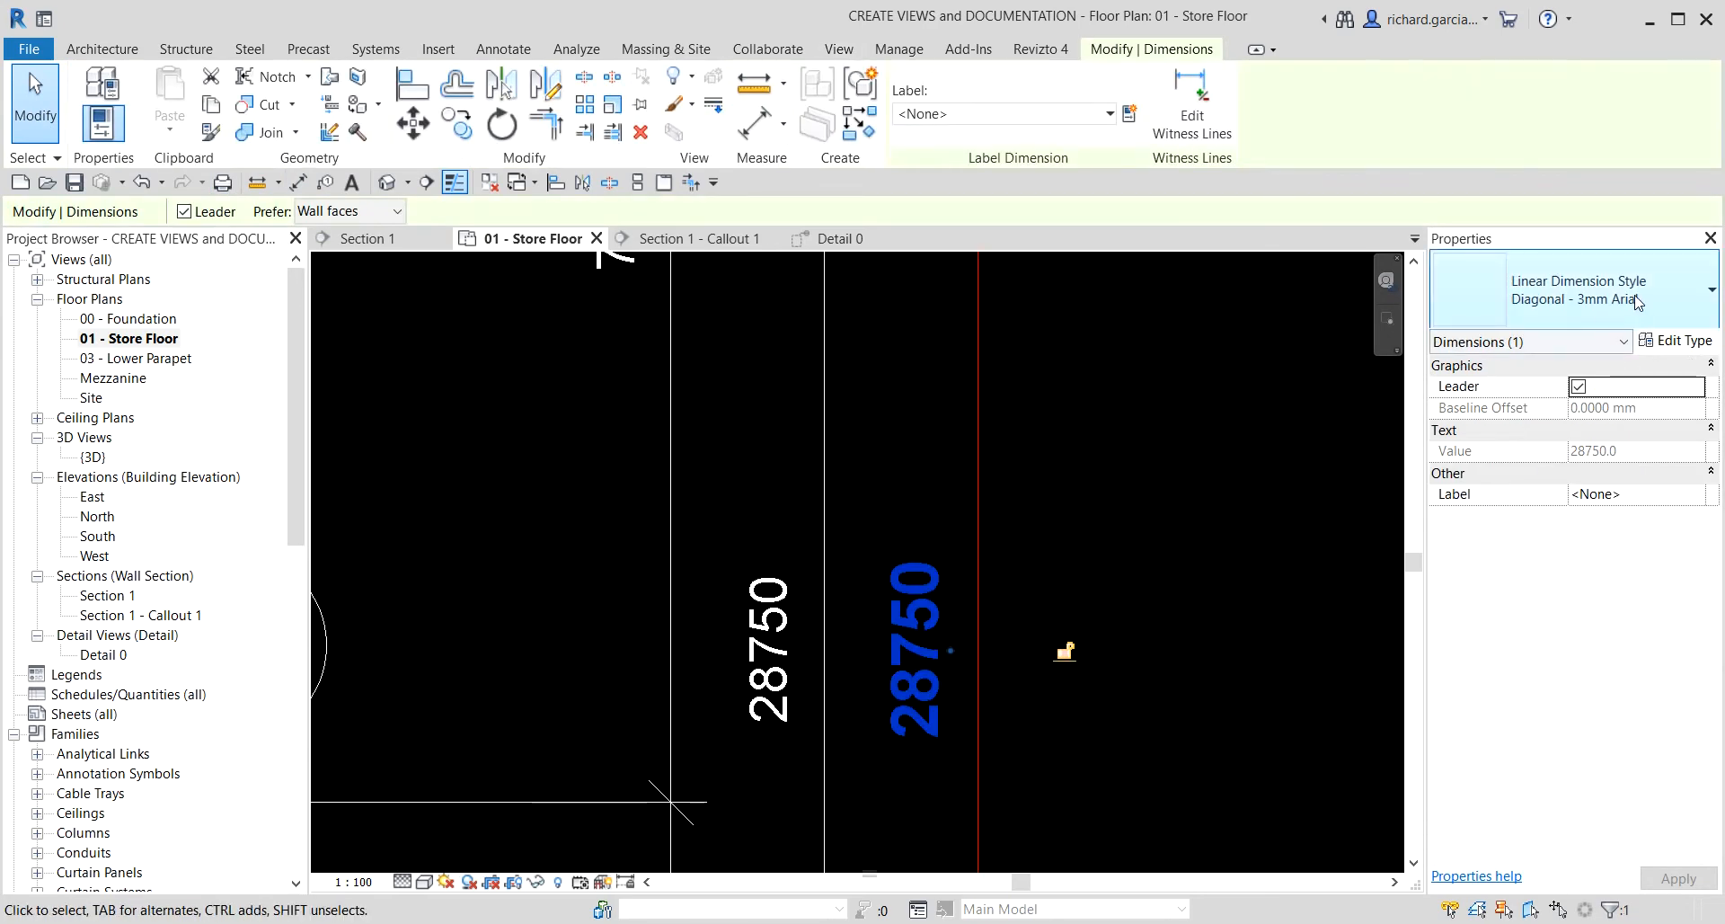
click(1172, 445)
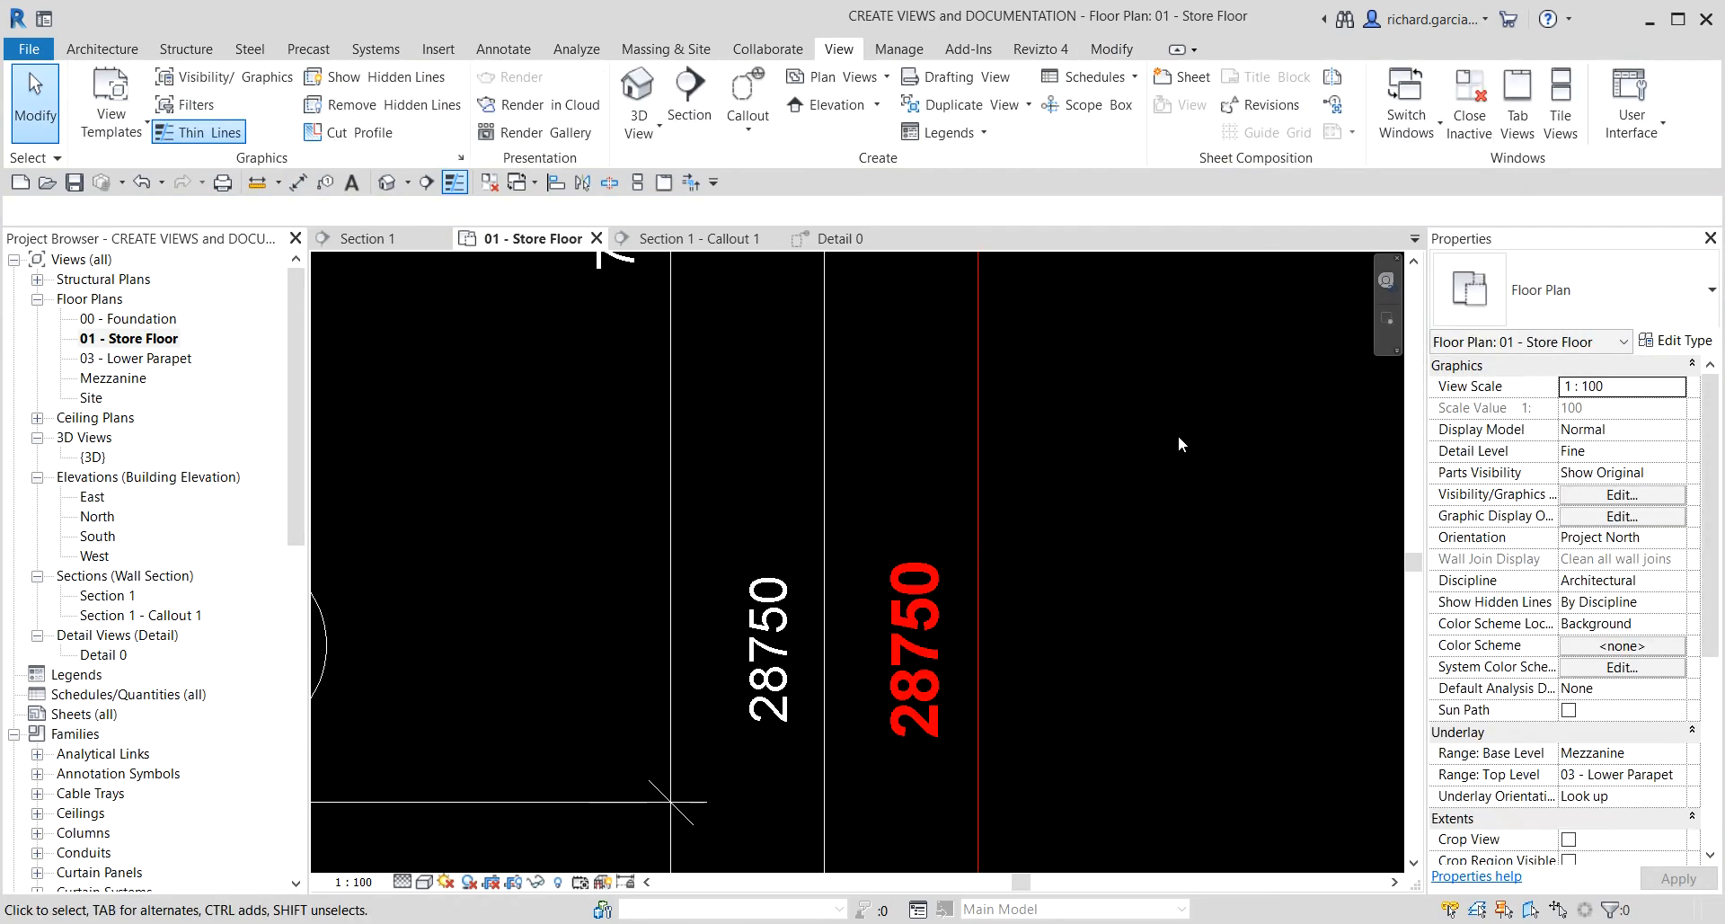
scroll(1178, 435, down, 7)
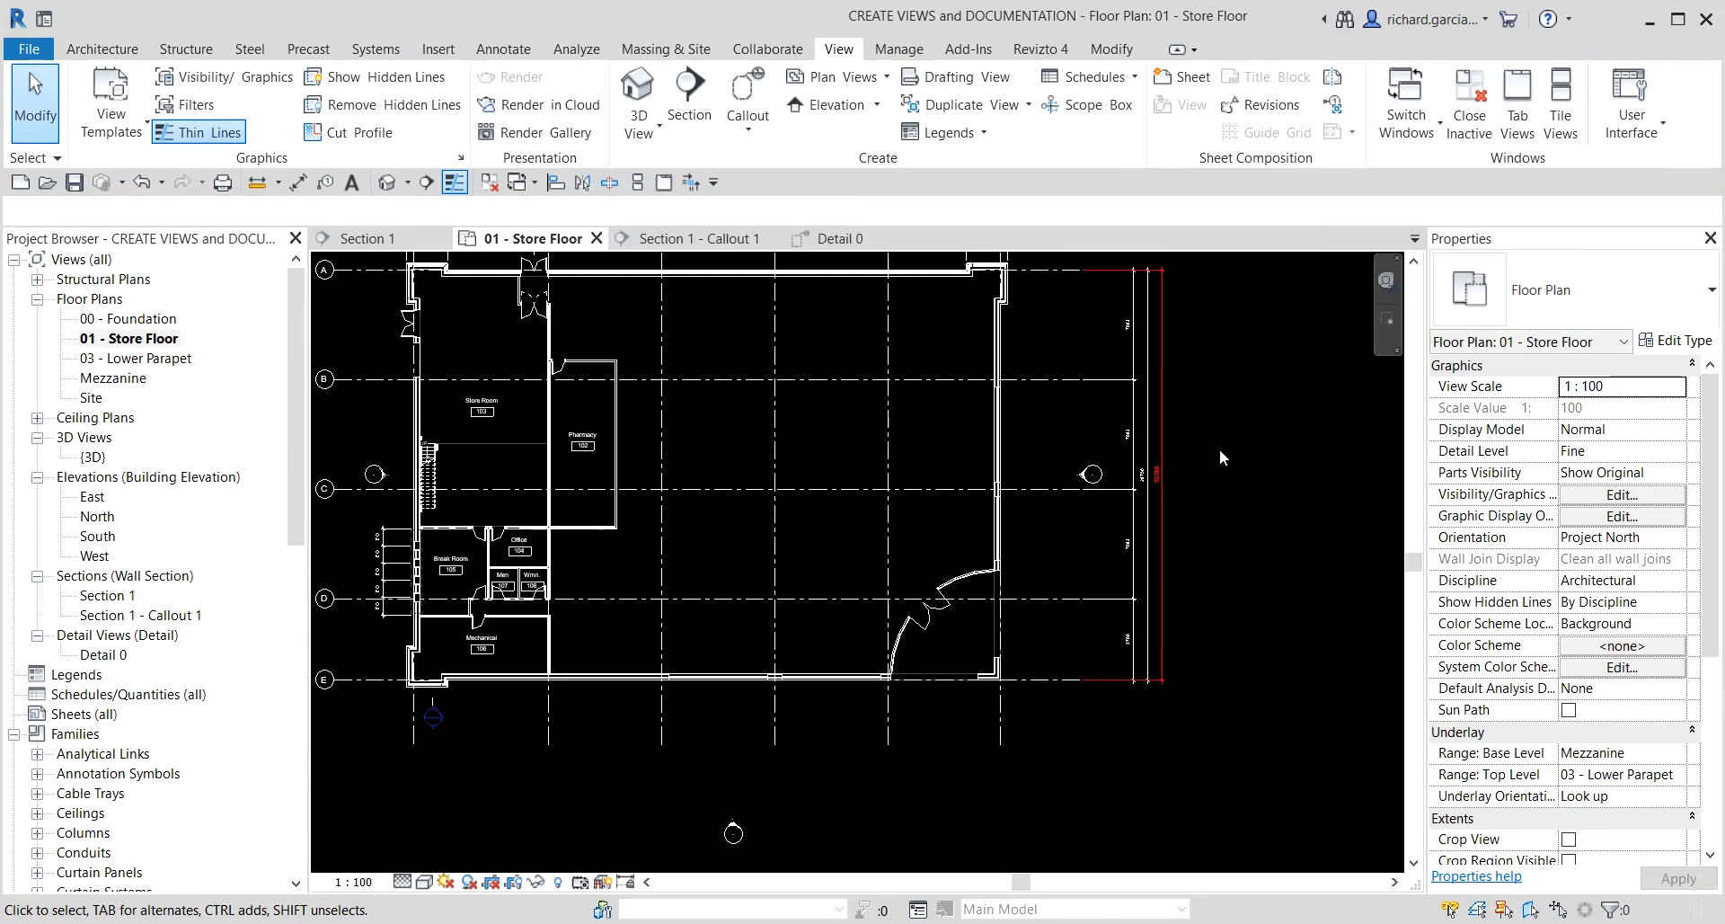
middle_drag(1234, 491, 1286, 609)
scroll(1268, 490, down, 1)
scroll(1259, 463, up, 2)
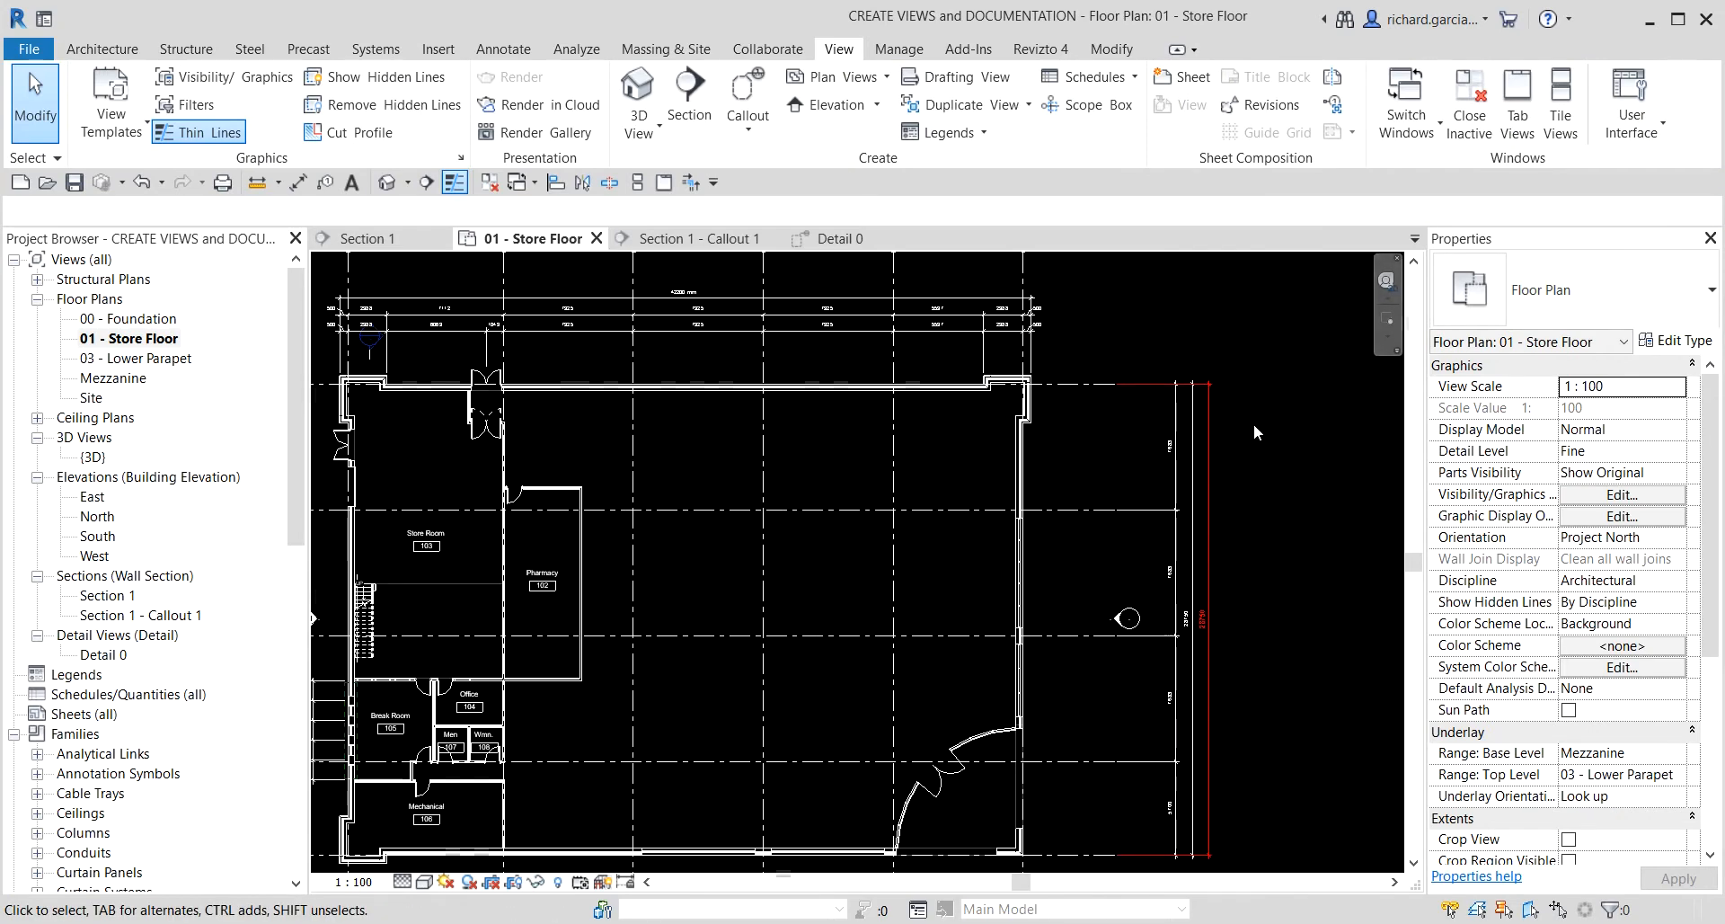
click(1206, 454)
key(Delete)
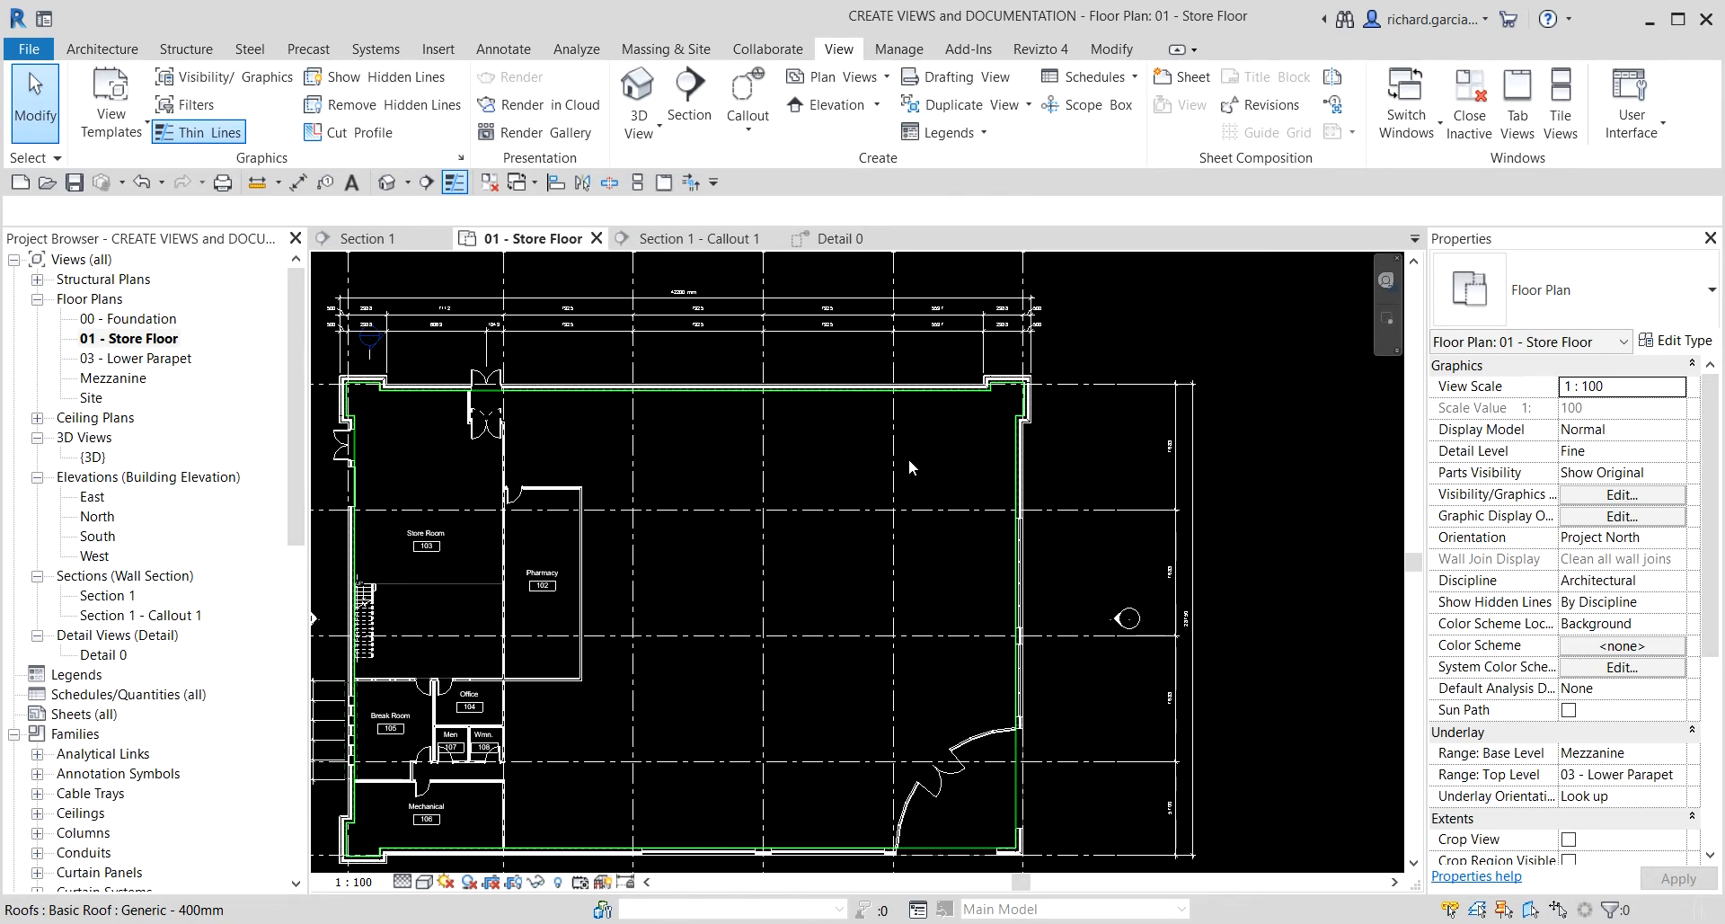
- Start a text note in the 01 - Store Floor plan with a two-segment leader
scroll(908, 459, down, 2)
middle_drag(796, 501, 827, 519)
middle_click(827, 519)
middle_click(827, 520)
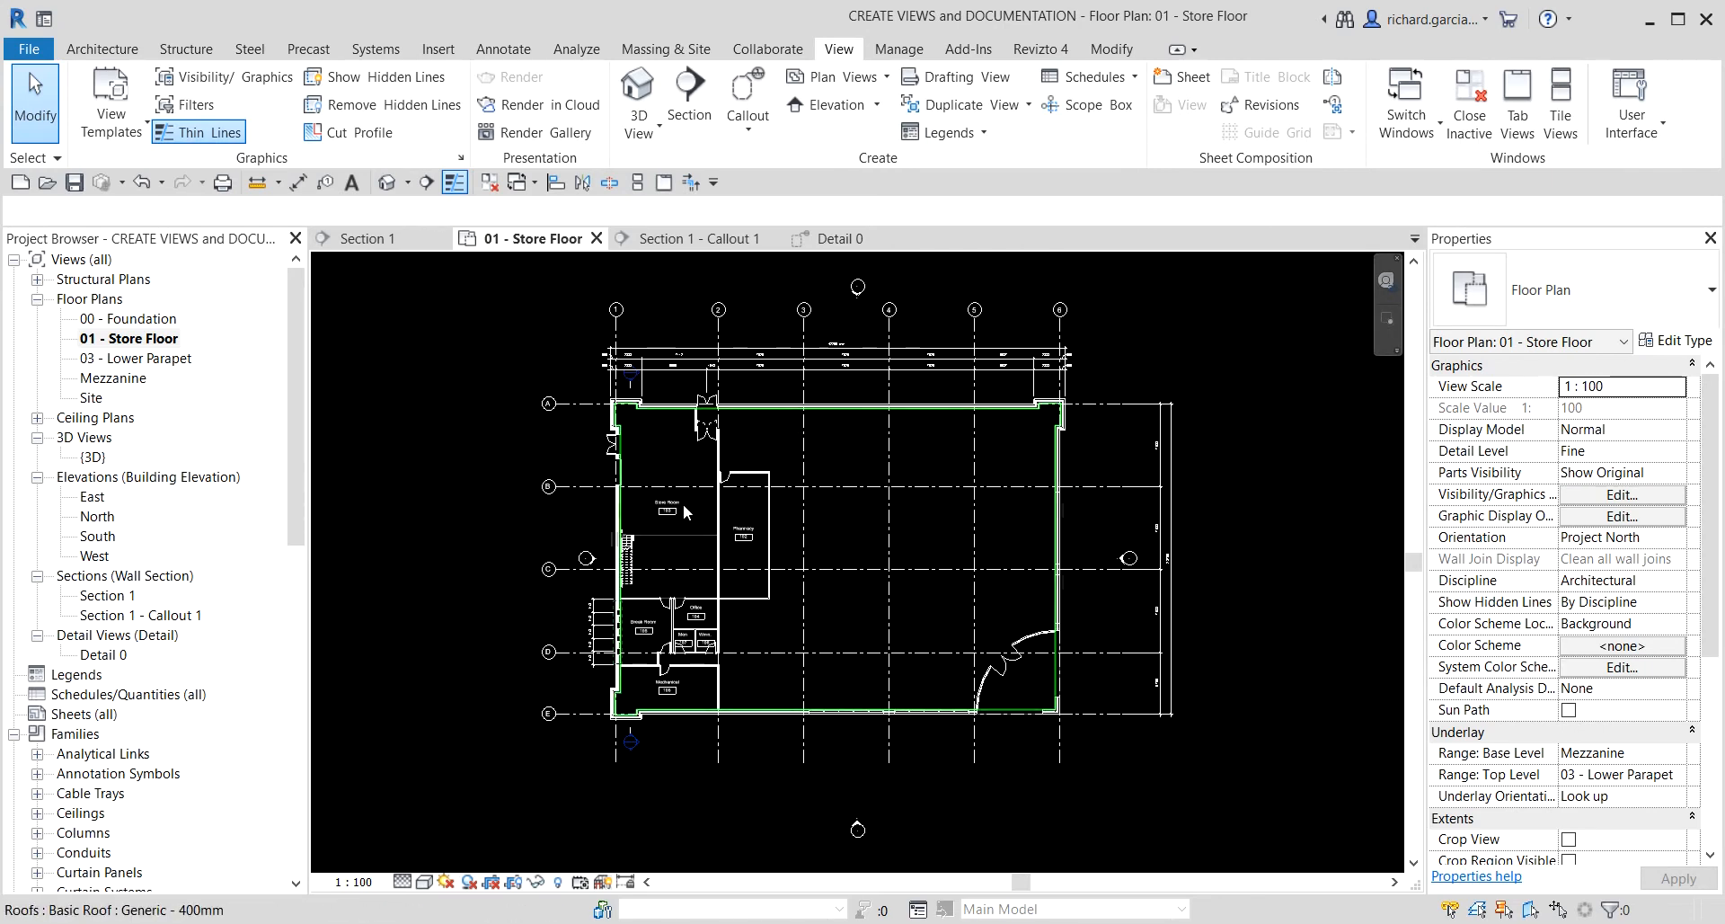
click(137, 346)
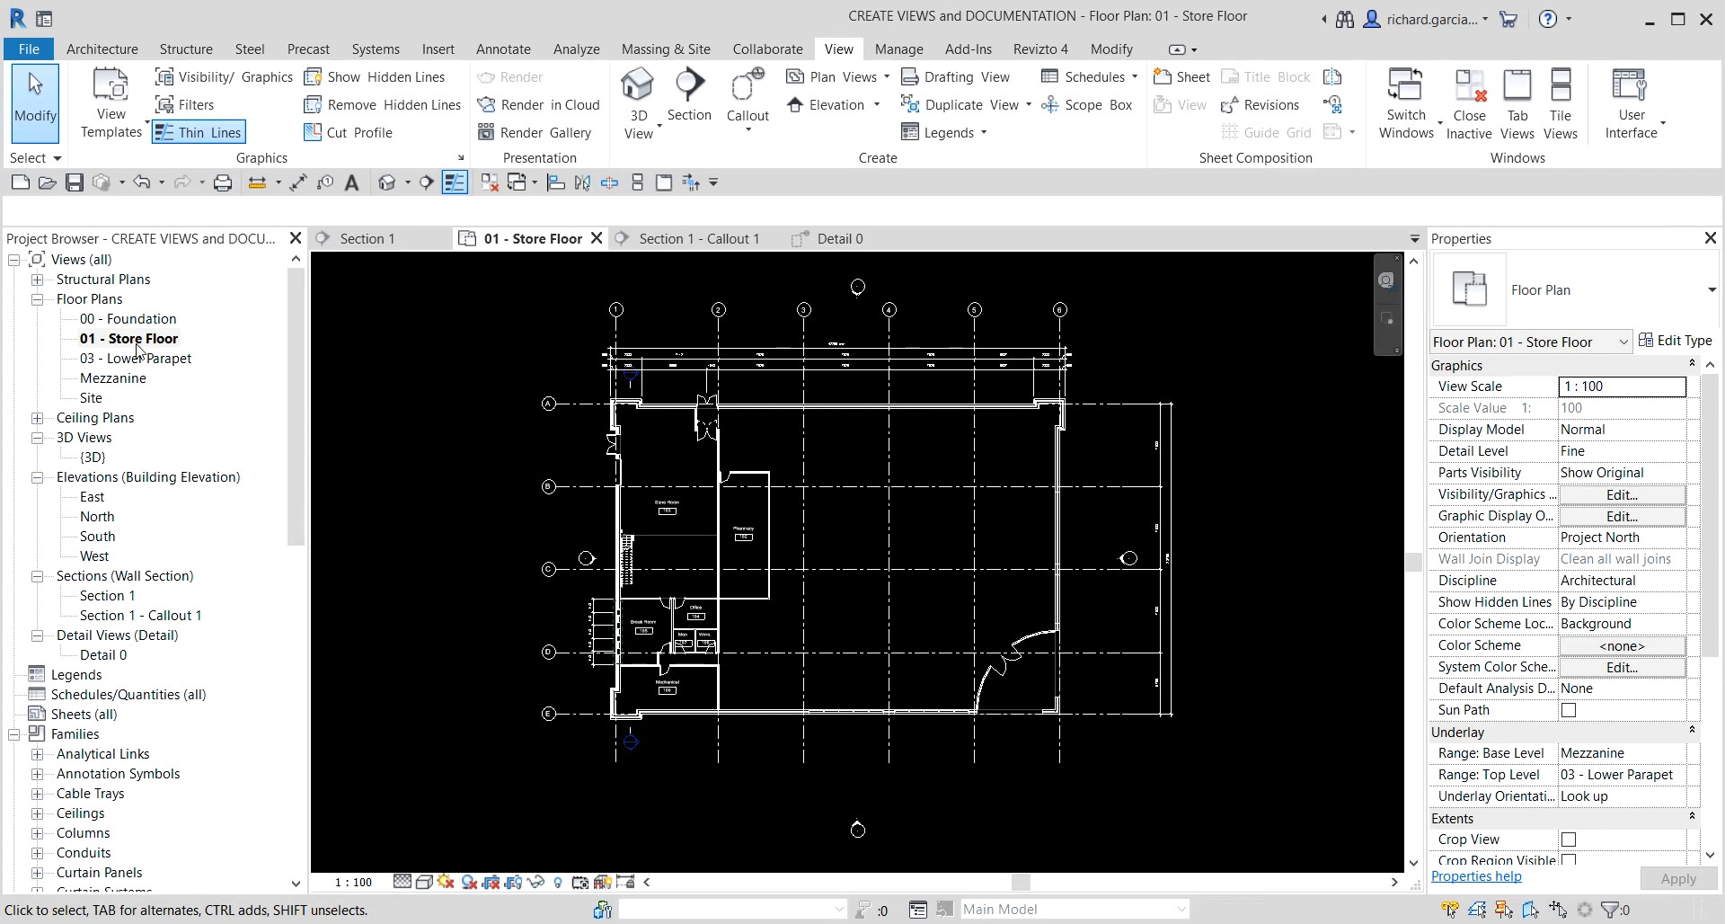
click(354, 191)
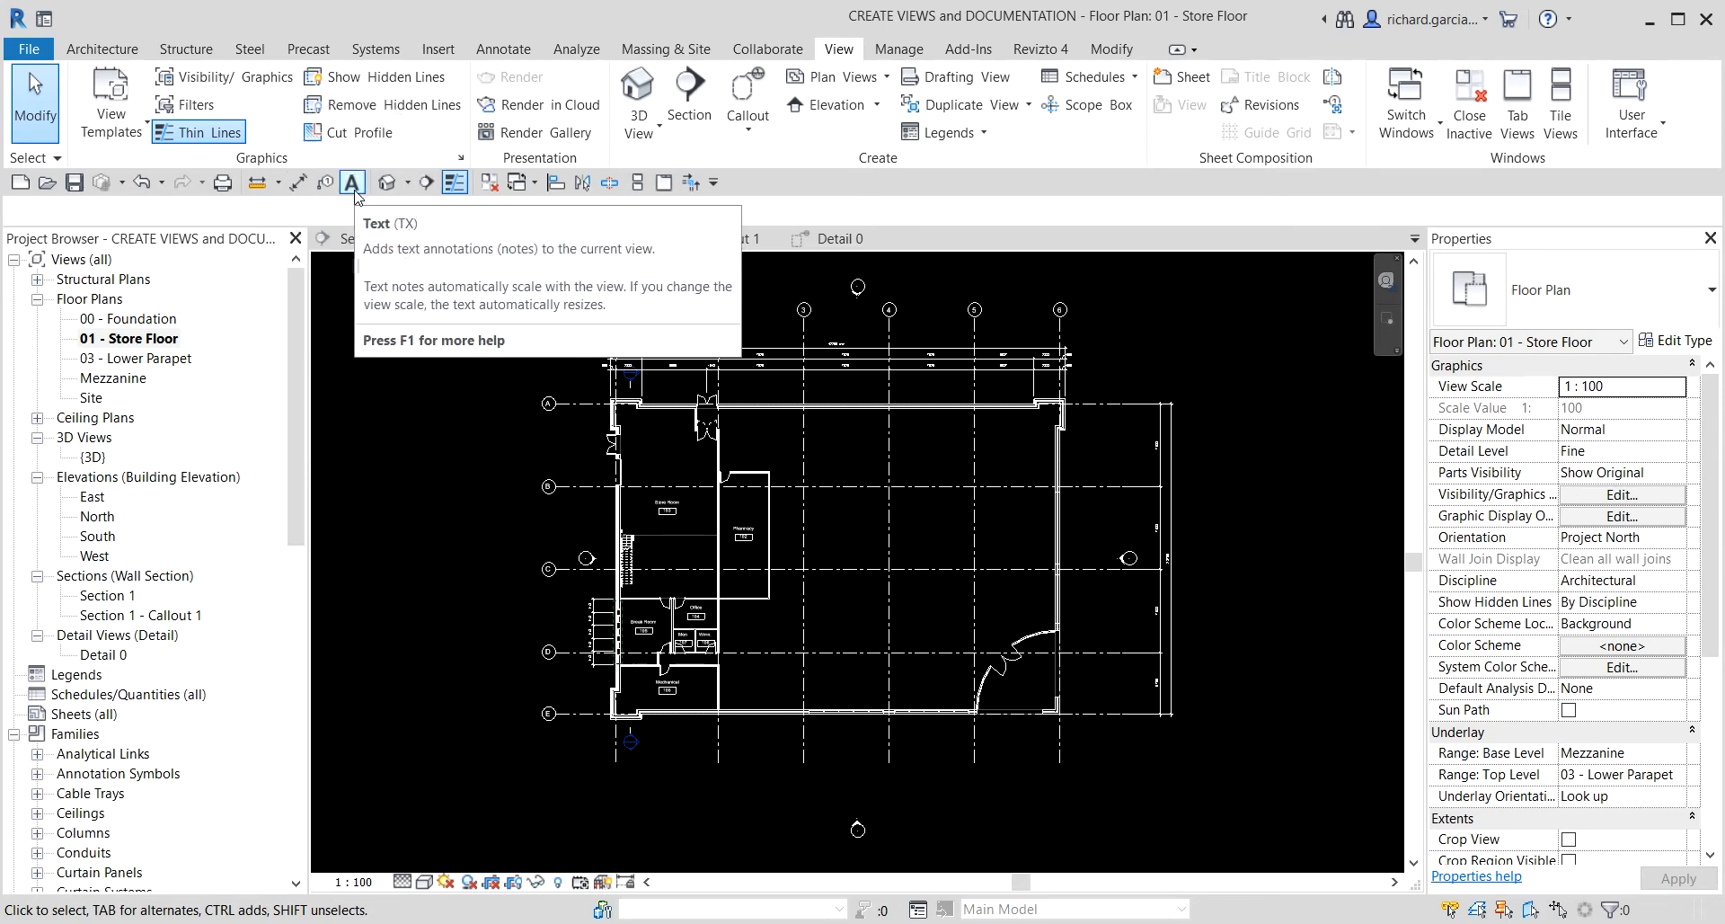
click(507, 55)
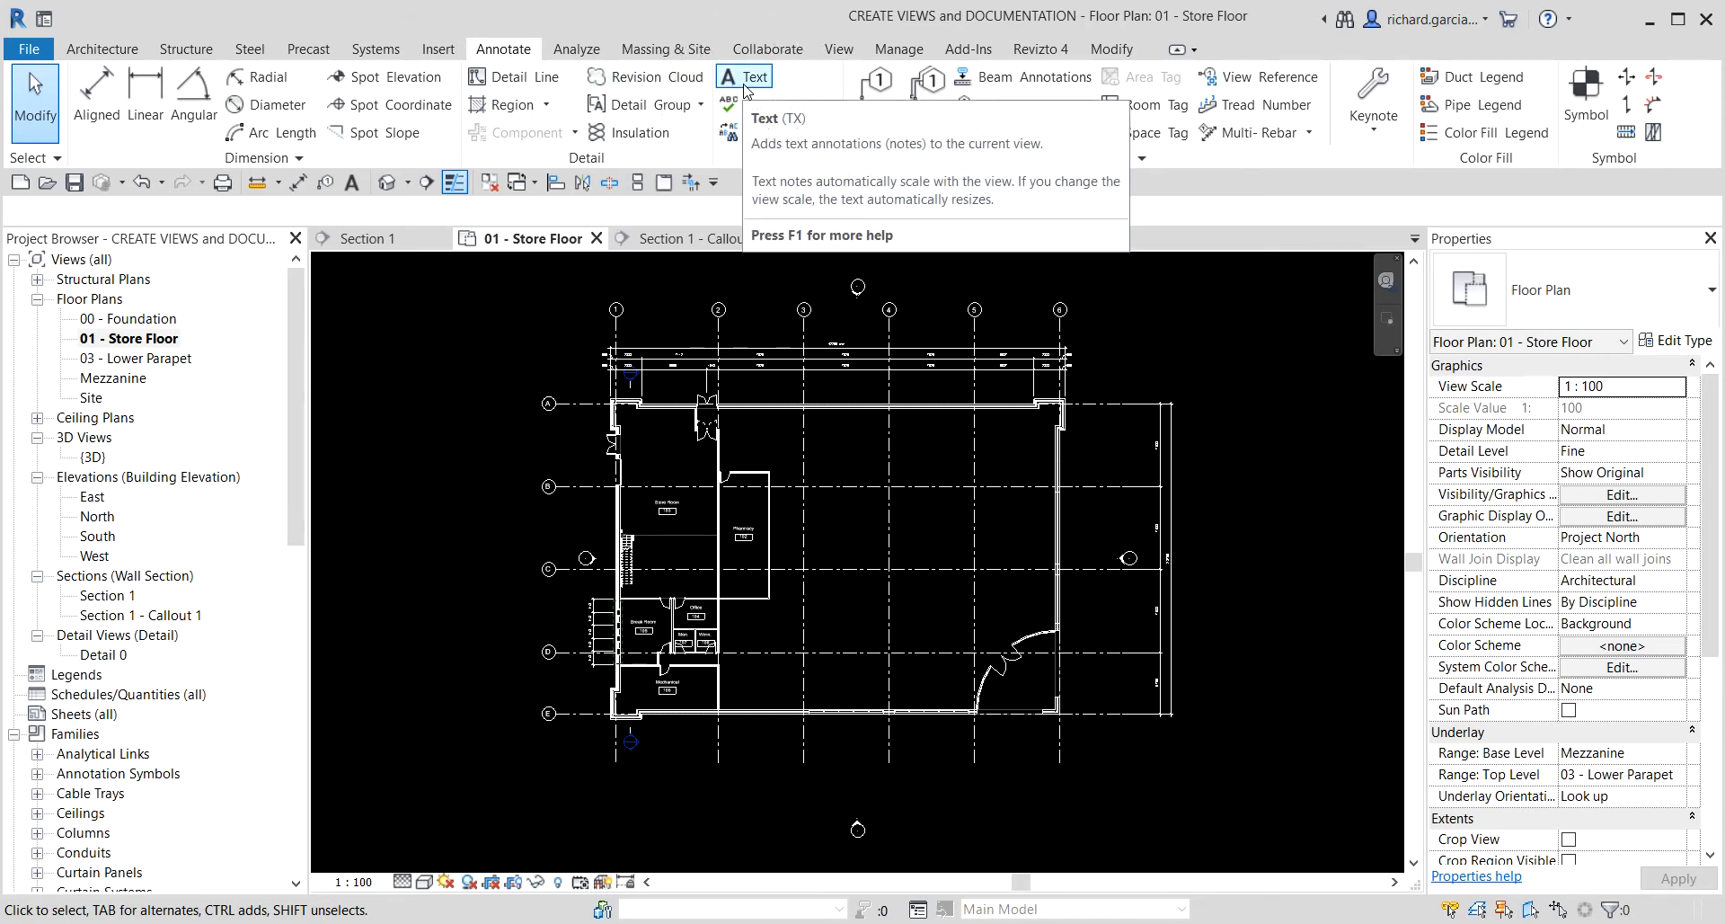
click(353, 185)
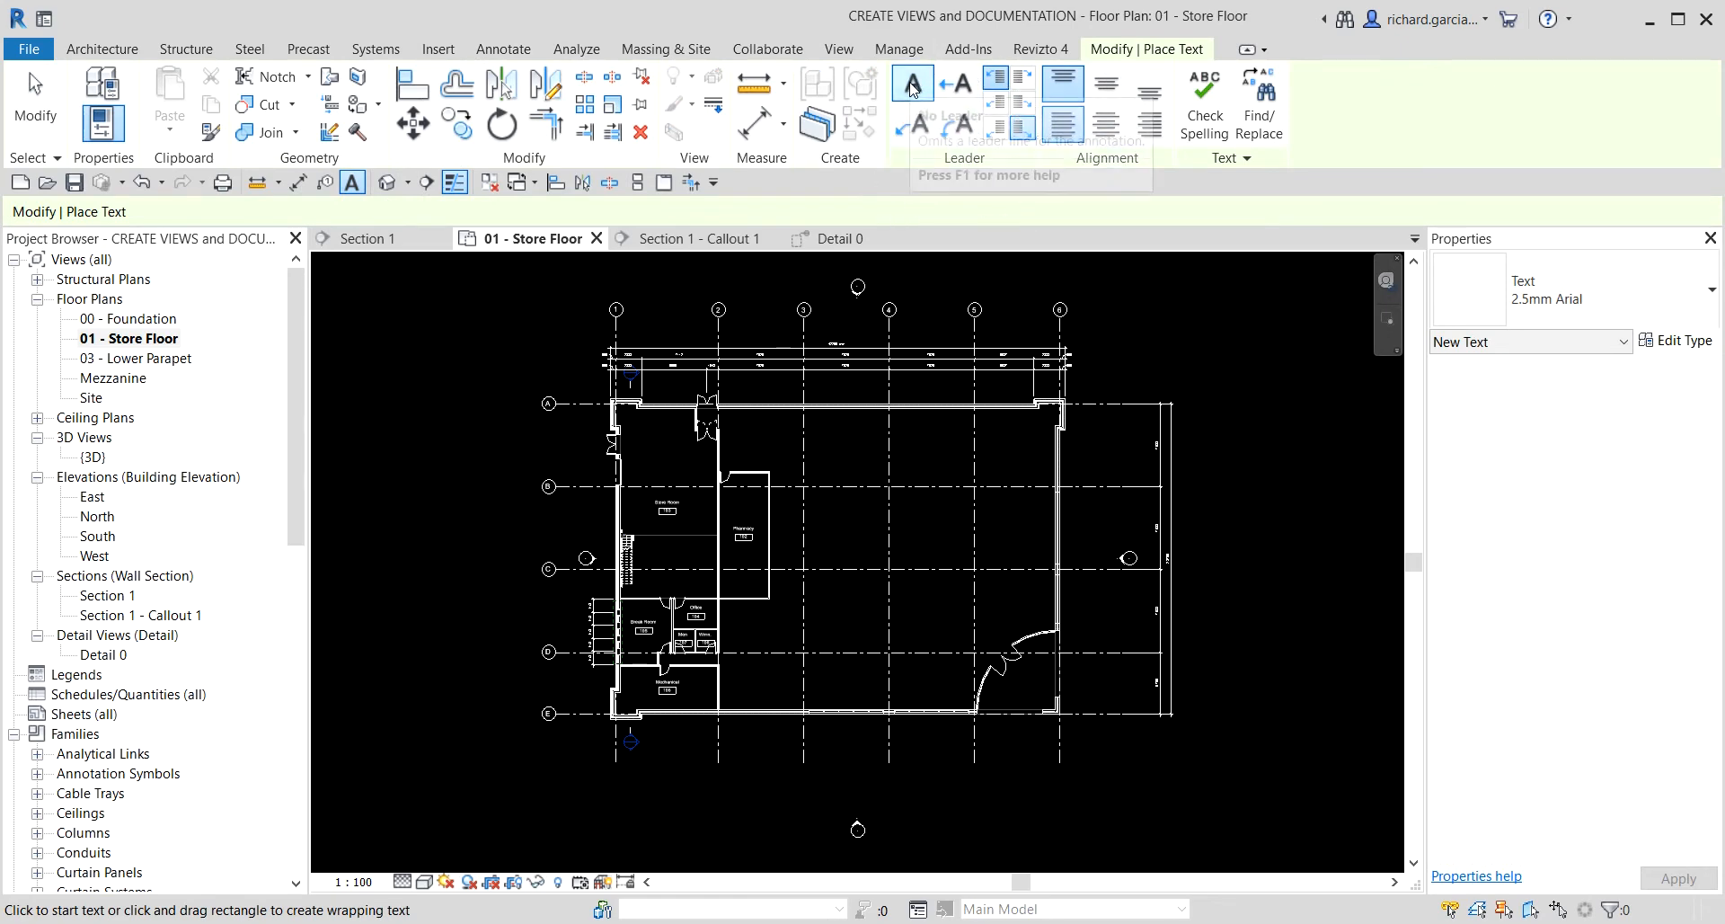
click(914, 130)
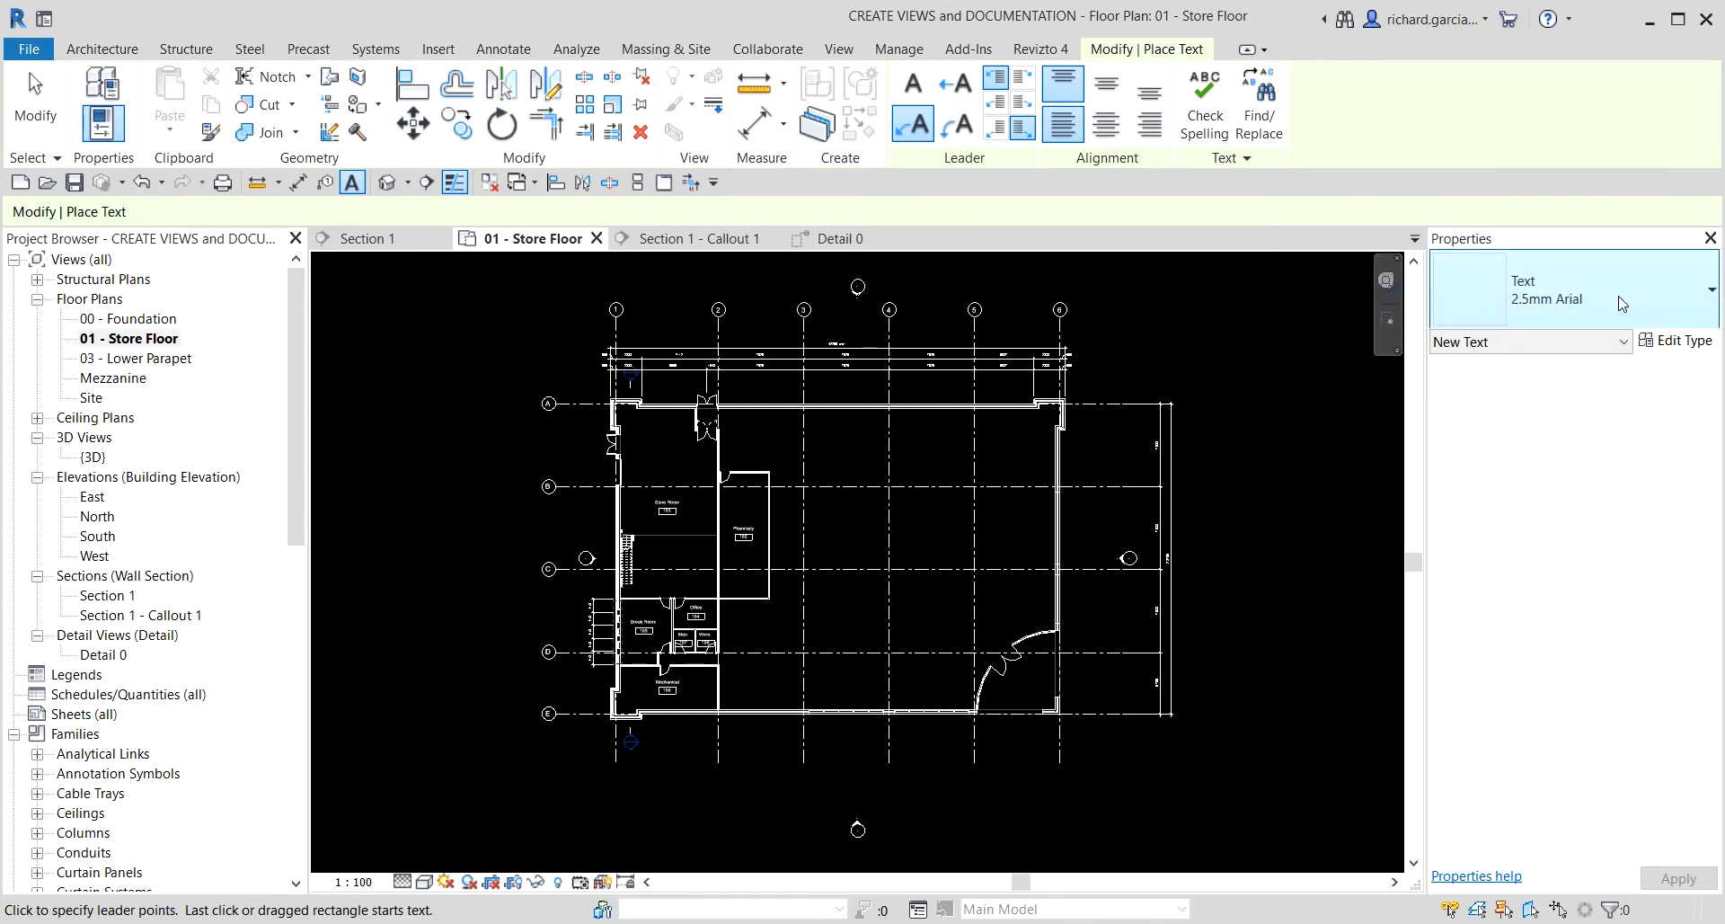
- Using the 2.5mm Arial text type, place a two-segment leader and text box in the open area east of Pharmacy, between grids B and C
click(1697, 296)
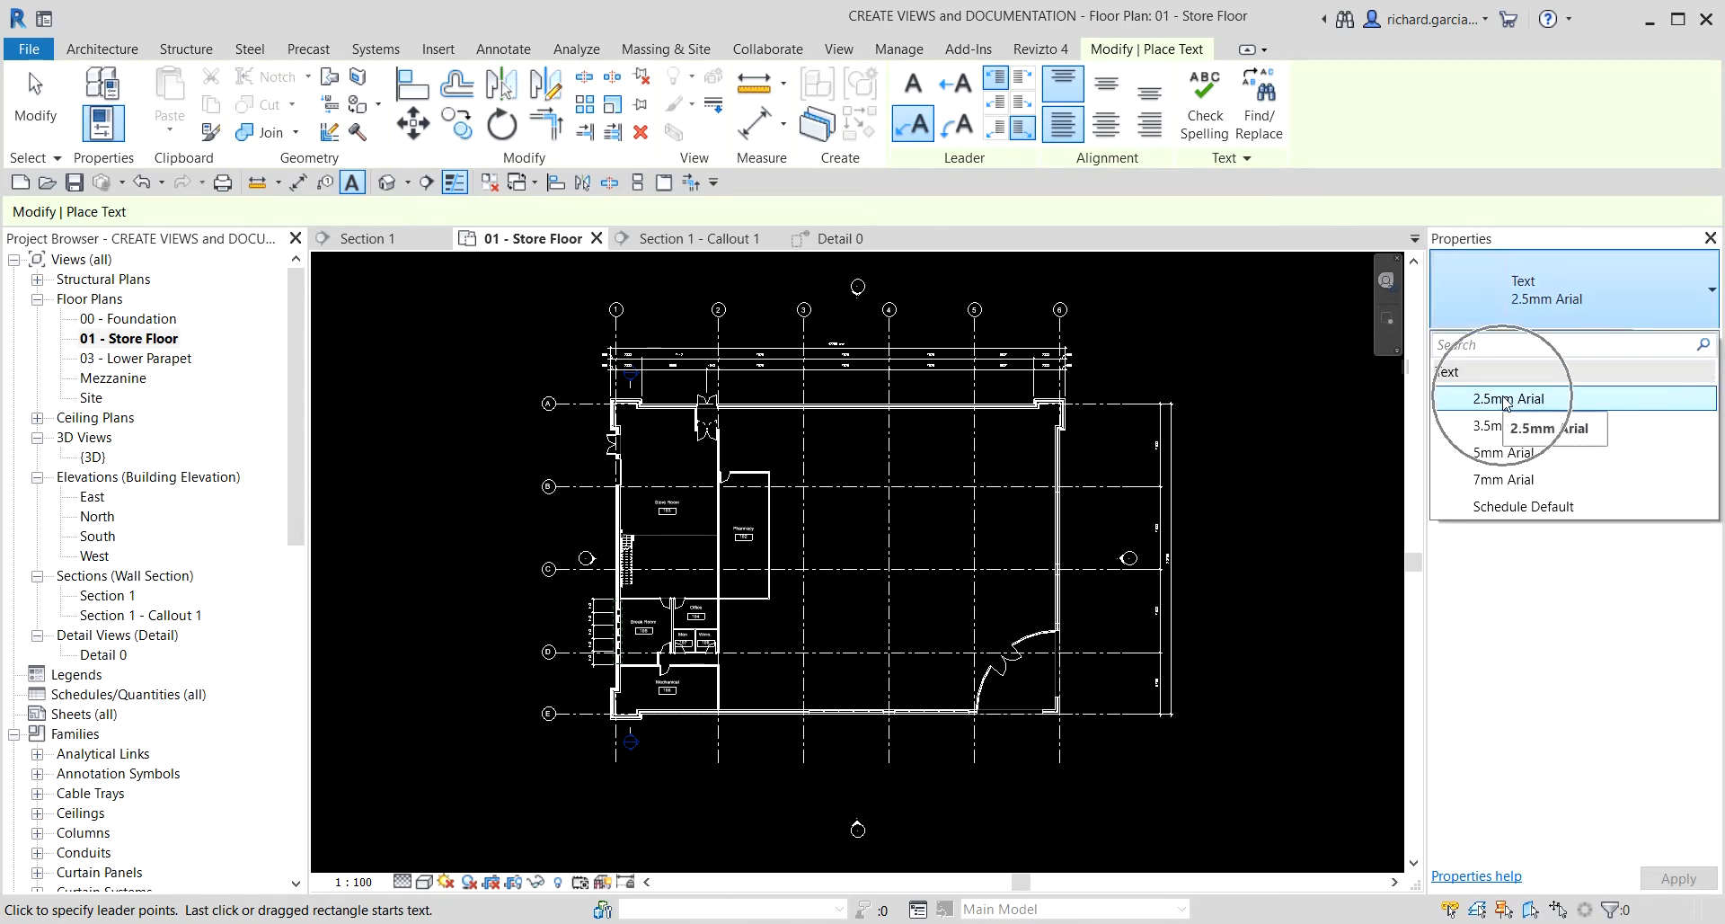
click(1532, 397)
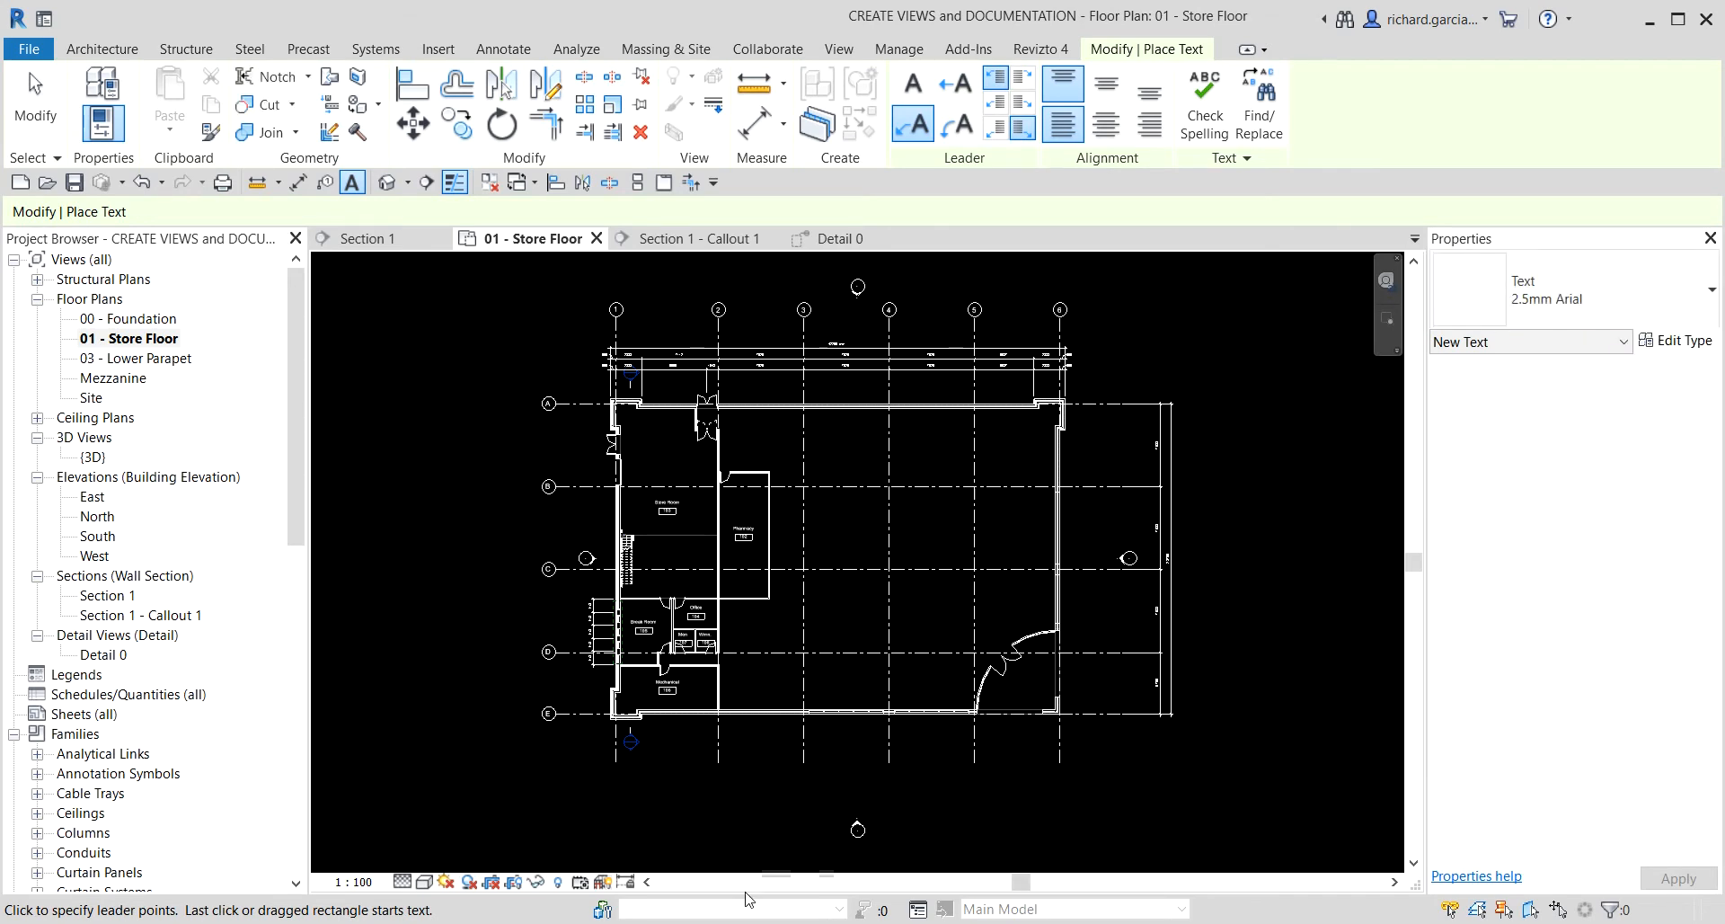
scroll(674, 714, down, 1)
scroll(742, 593, up, 4)
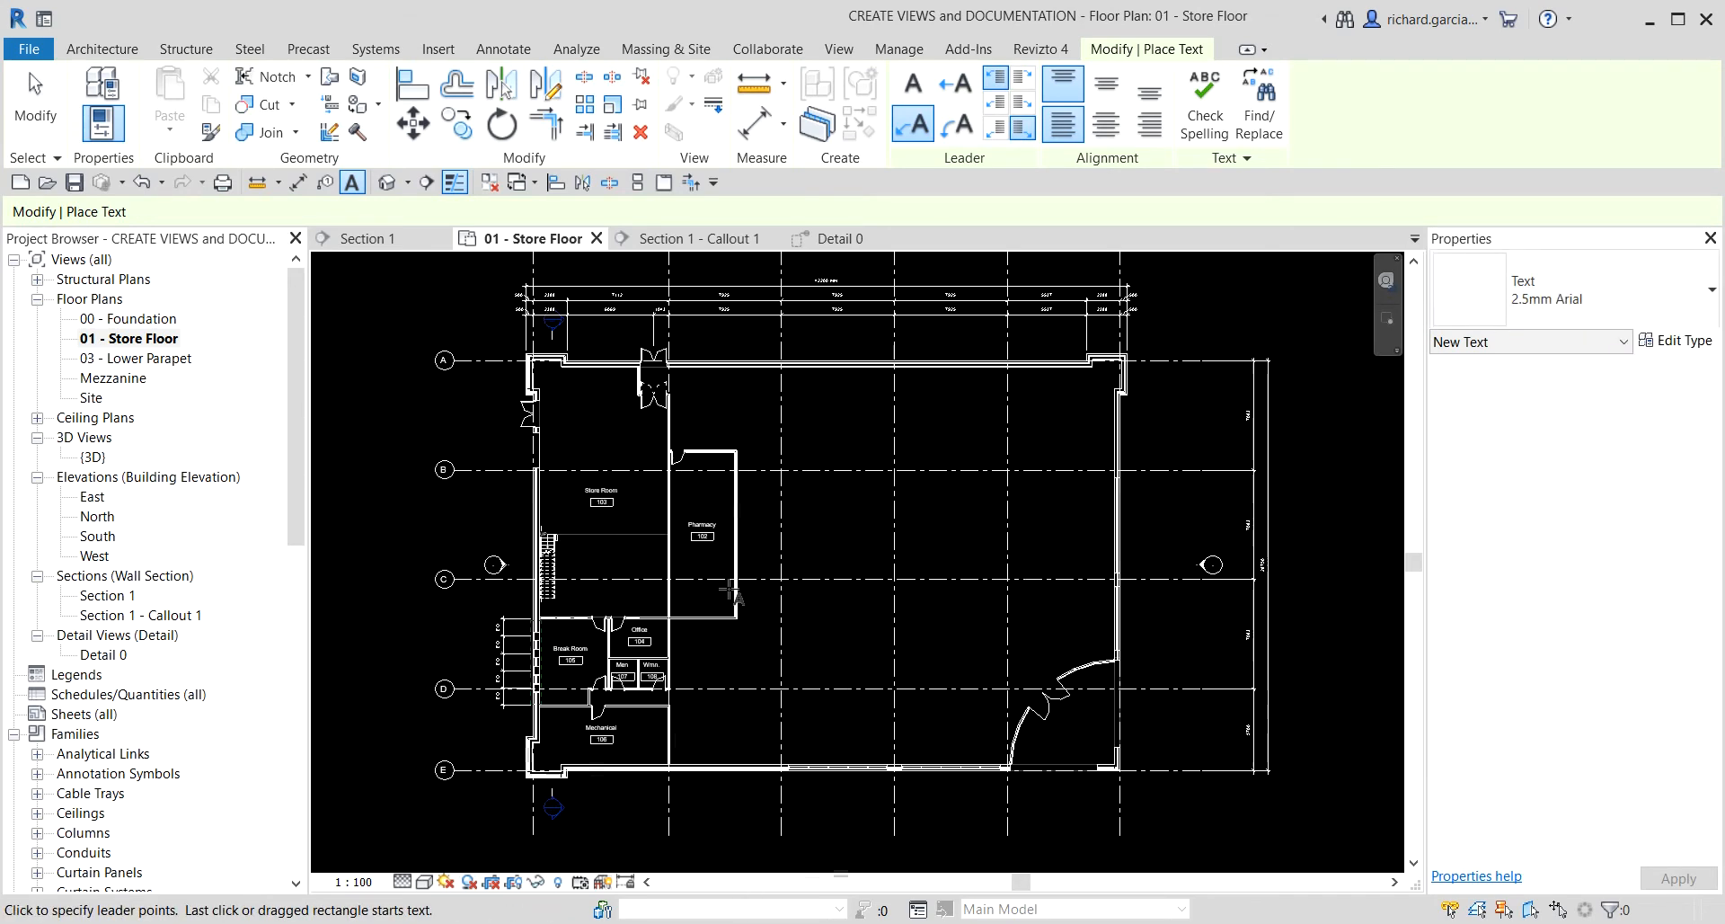
scroll(848, 491, up, 3)
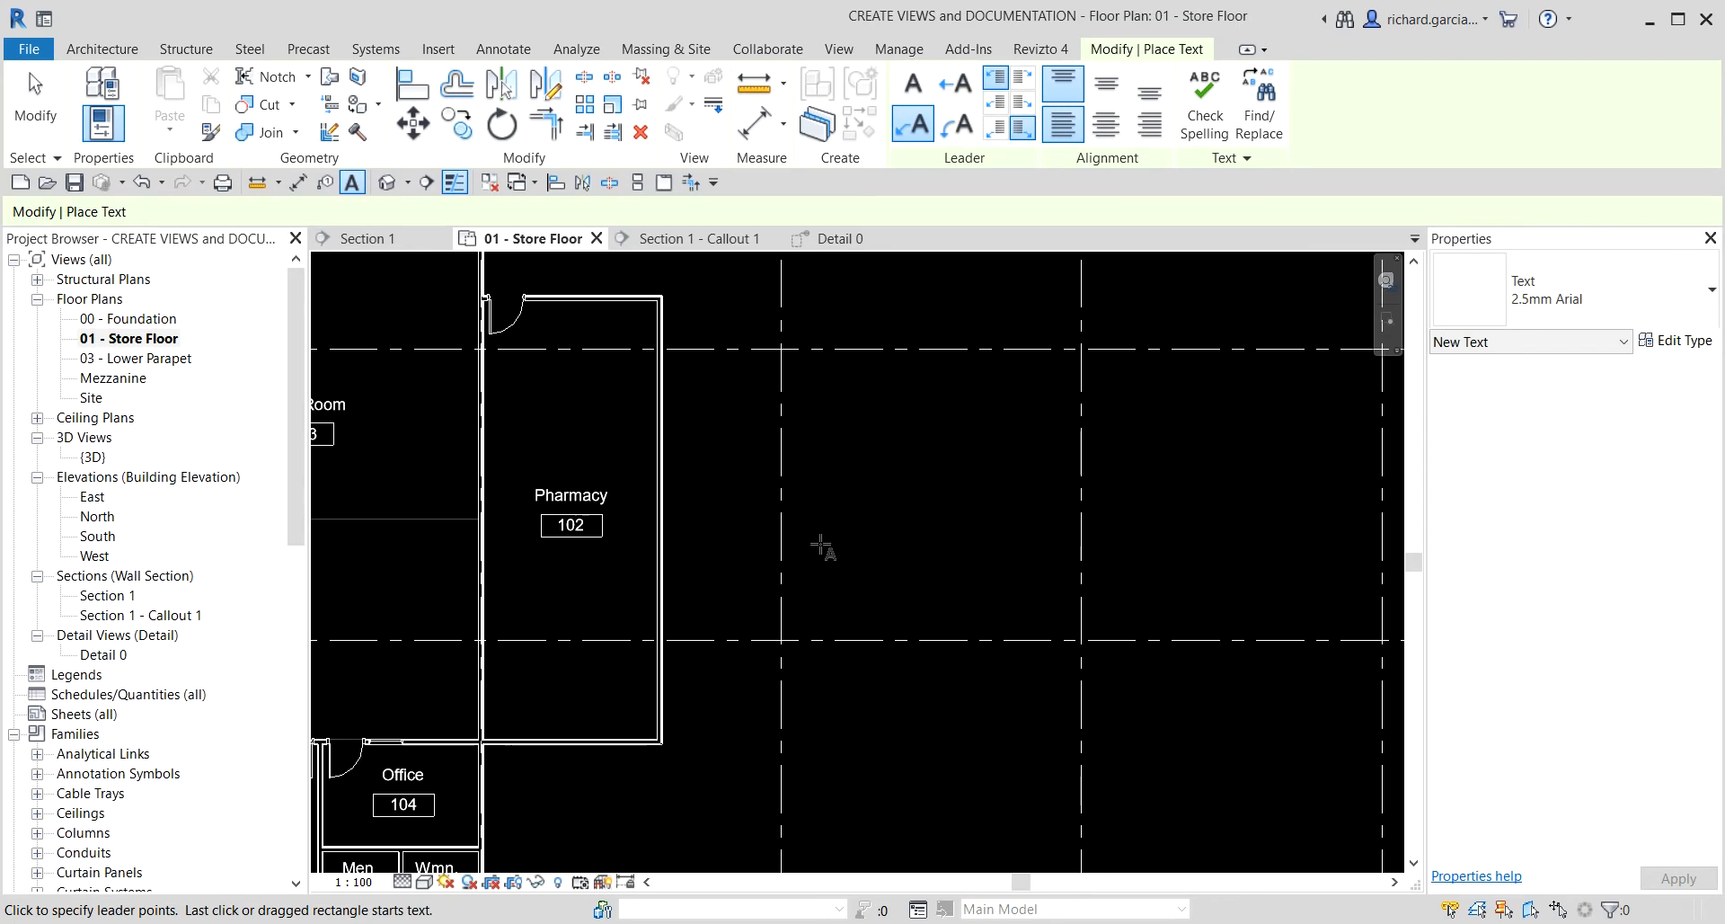
scroll(836, 526, down, 3)
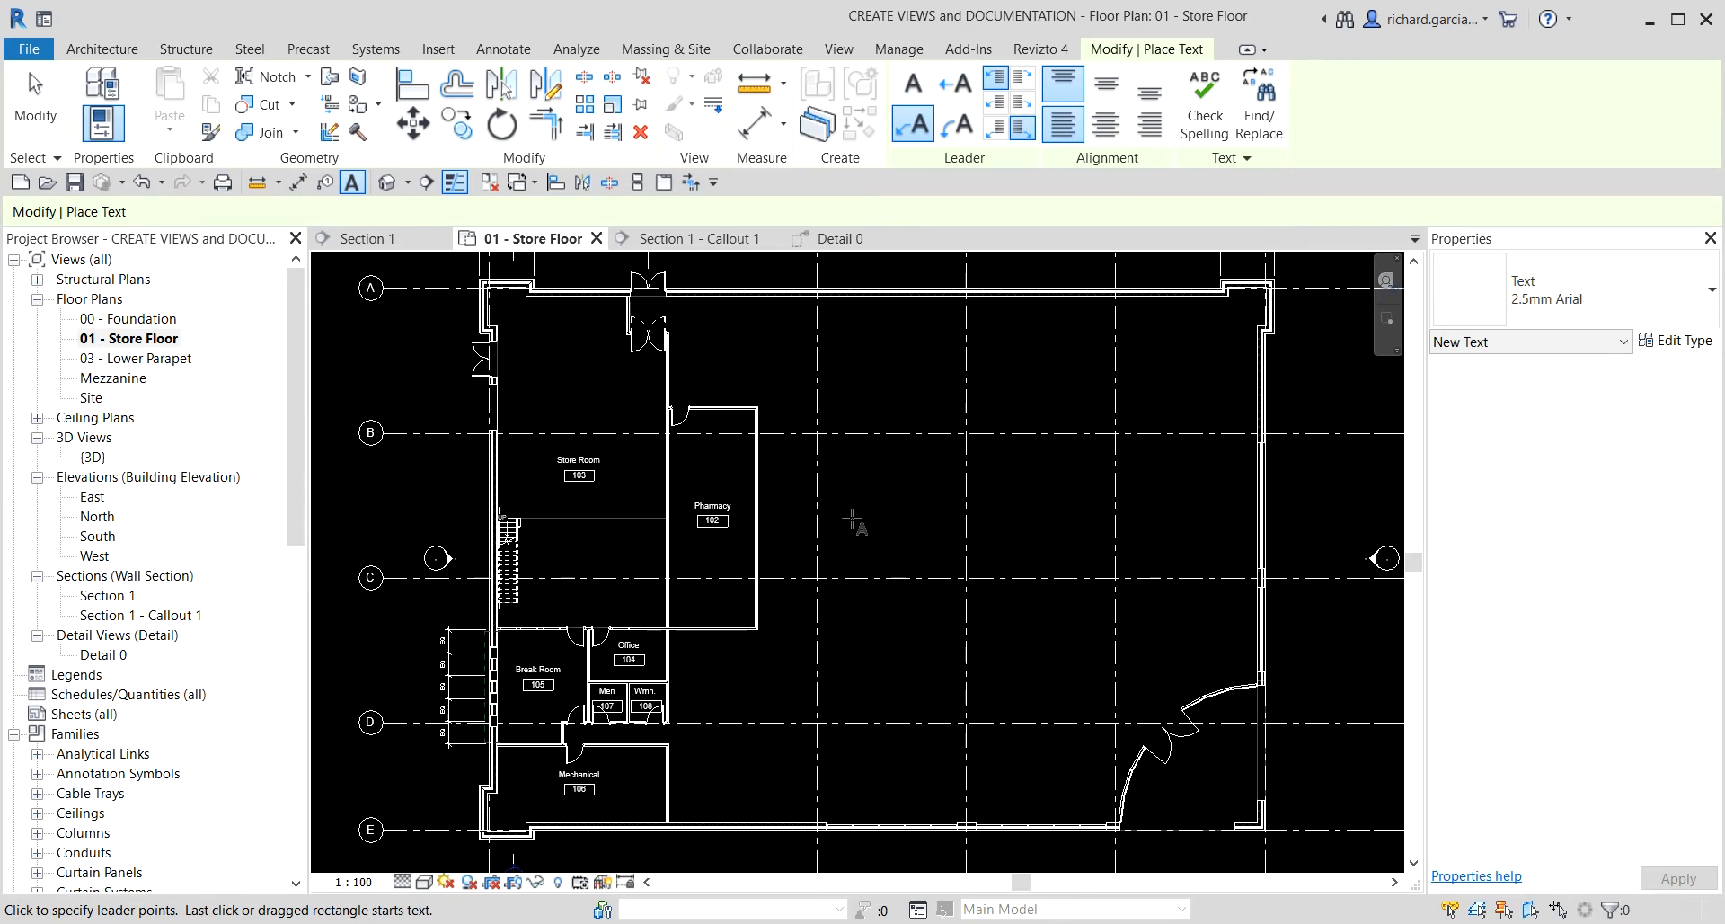
click(840, 533)
scroll(844, 516, up, 3)
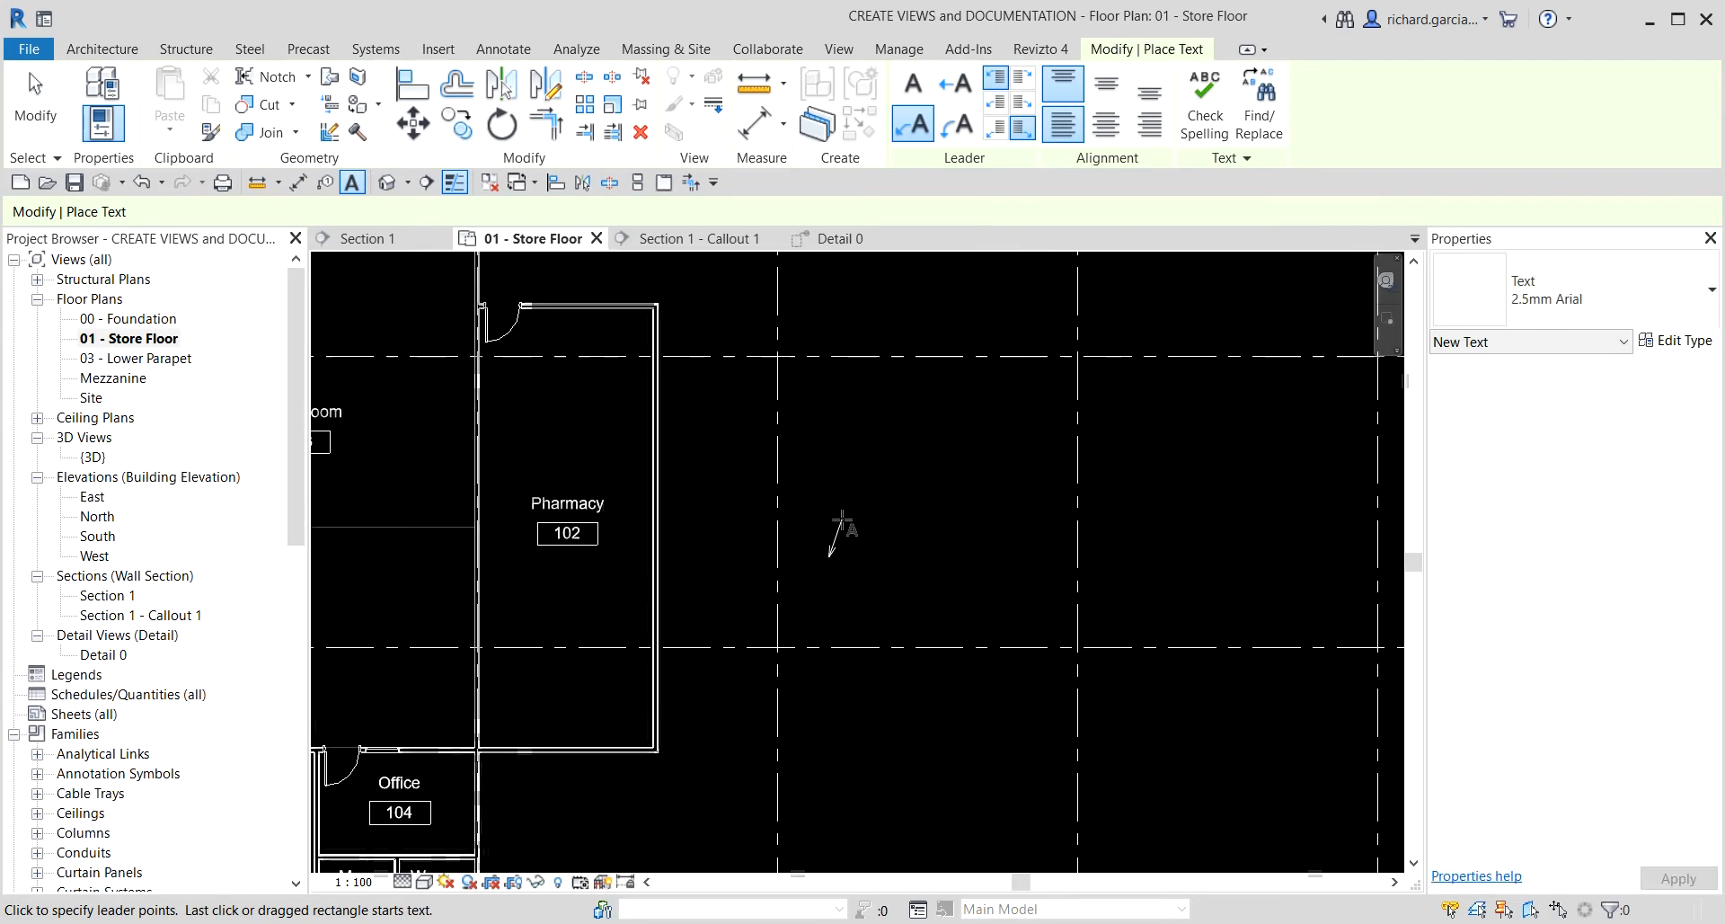
scroll(841, 519, up, 3)
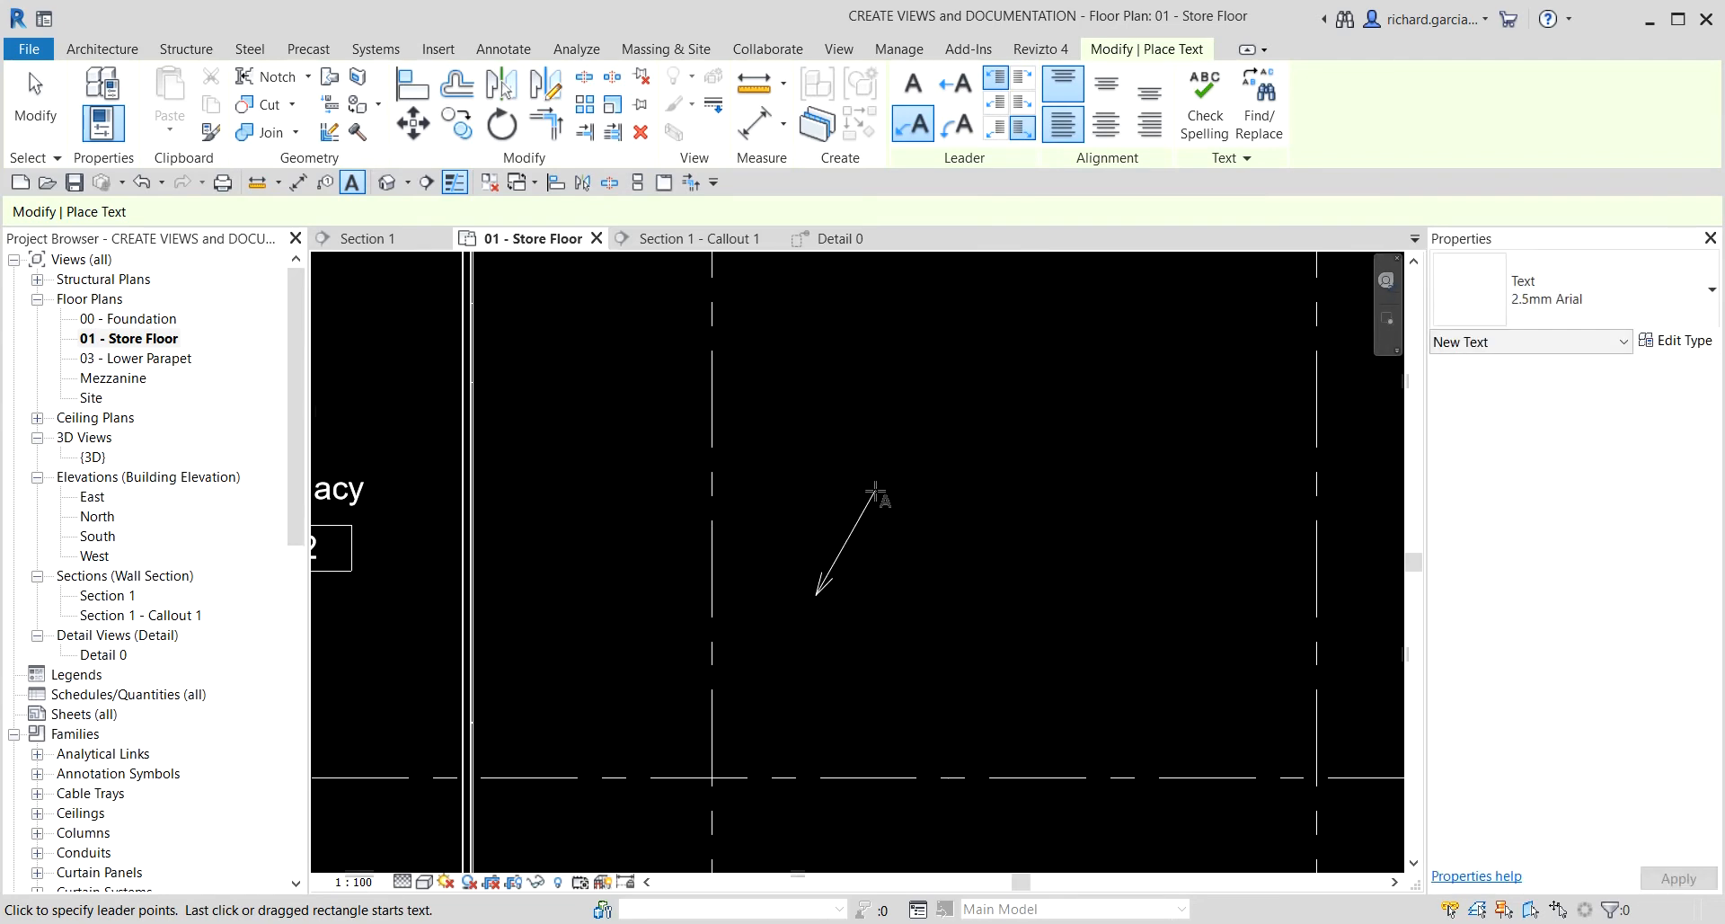
click(875, 492)
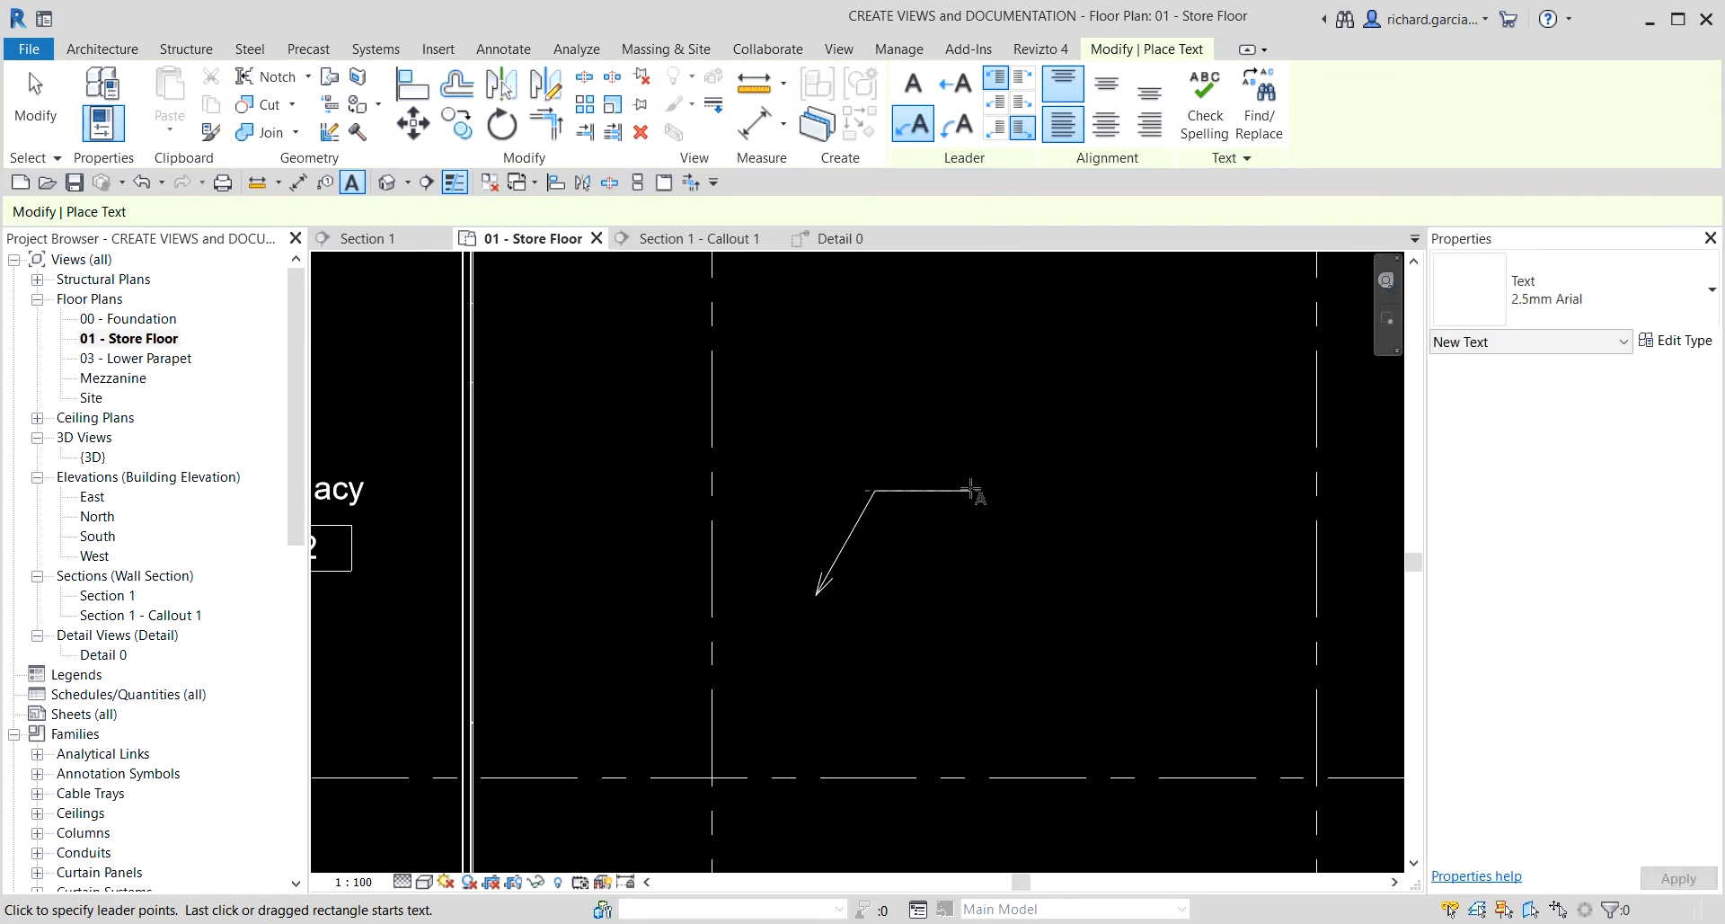
key(ctrl)
key(ctrl)
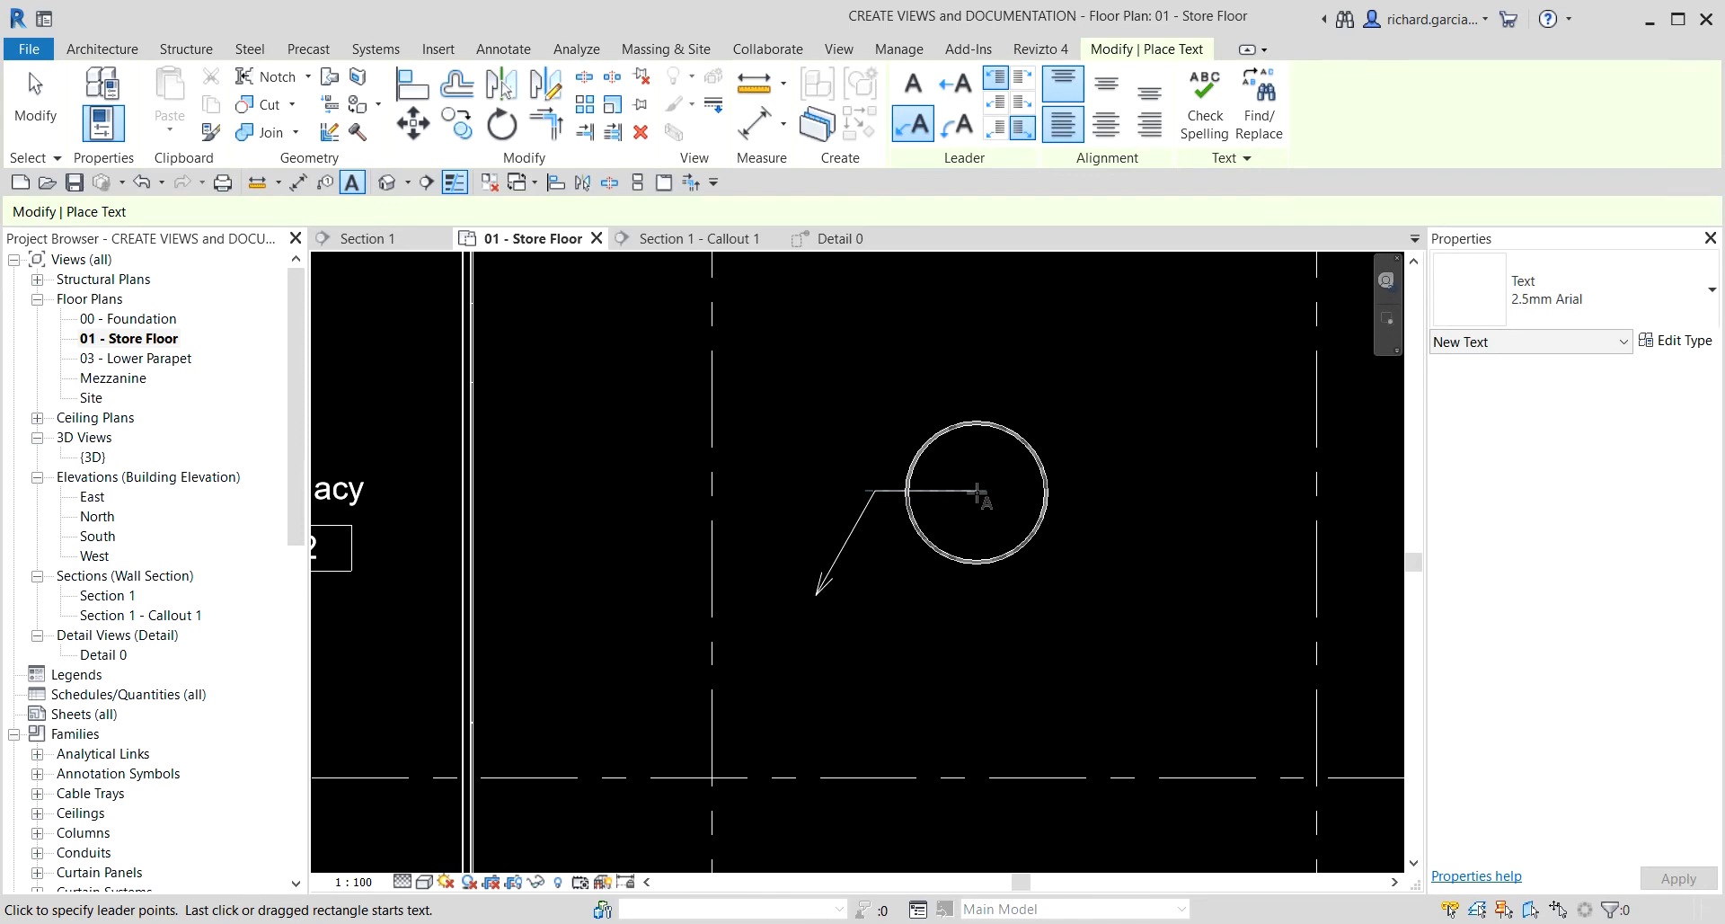
click(977, 492)
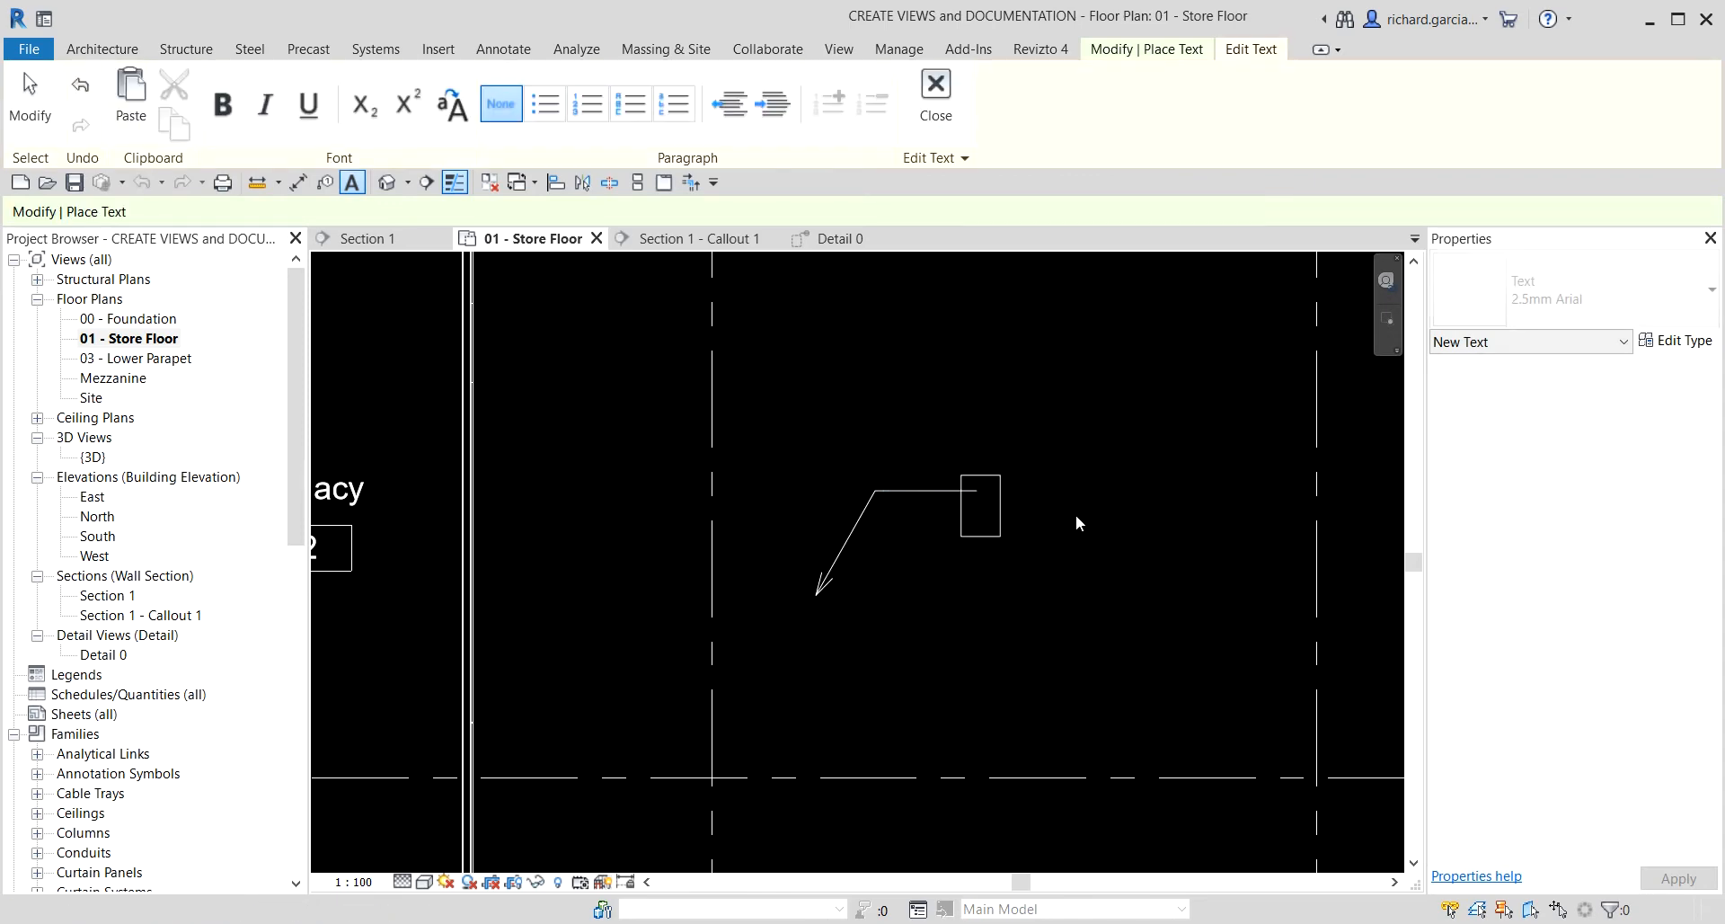
- Enter "ALL STORE FIXTURES BY OWNER" as the note's text and finish the note with nothing selected
key(Caps_Lock)
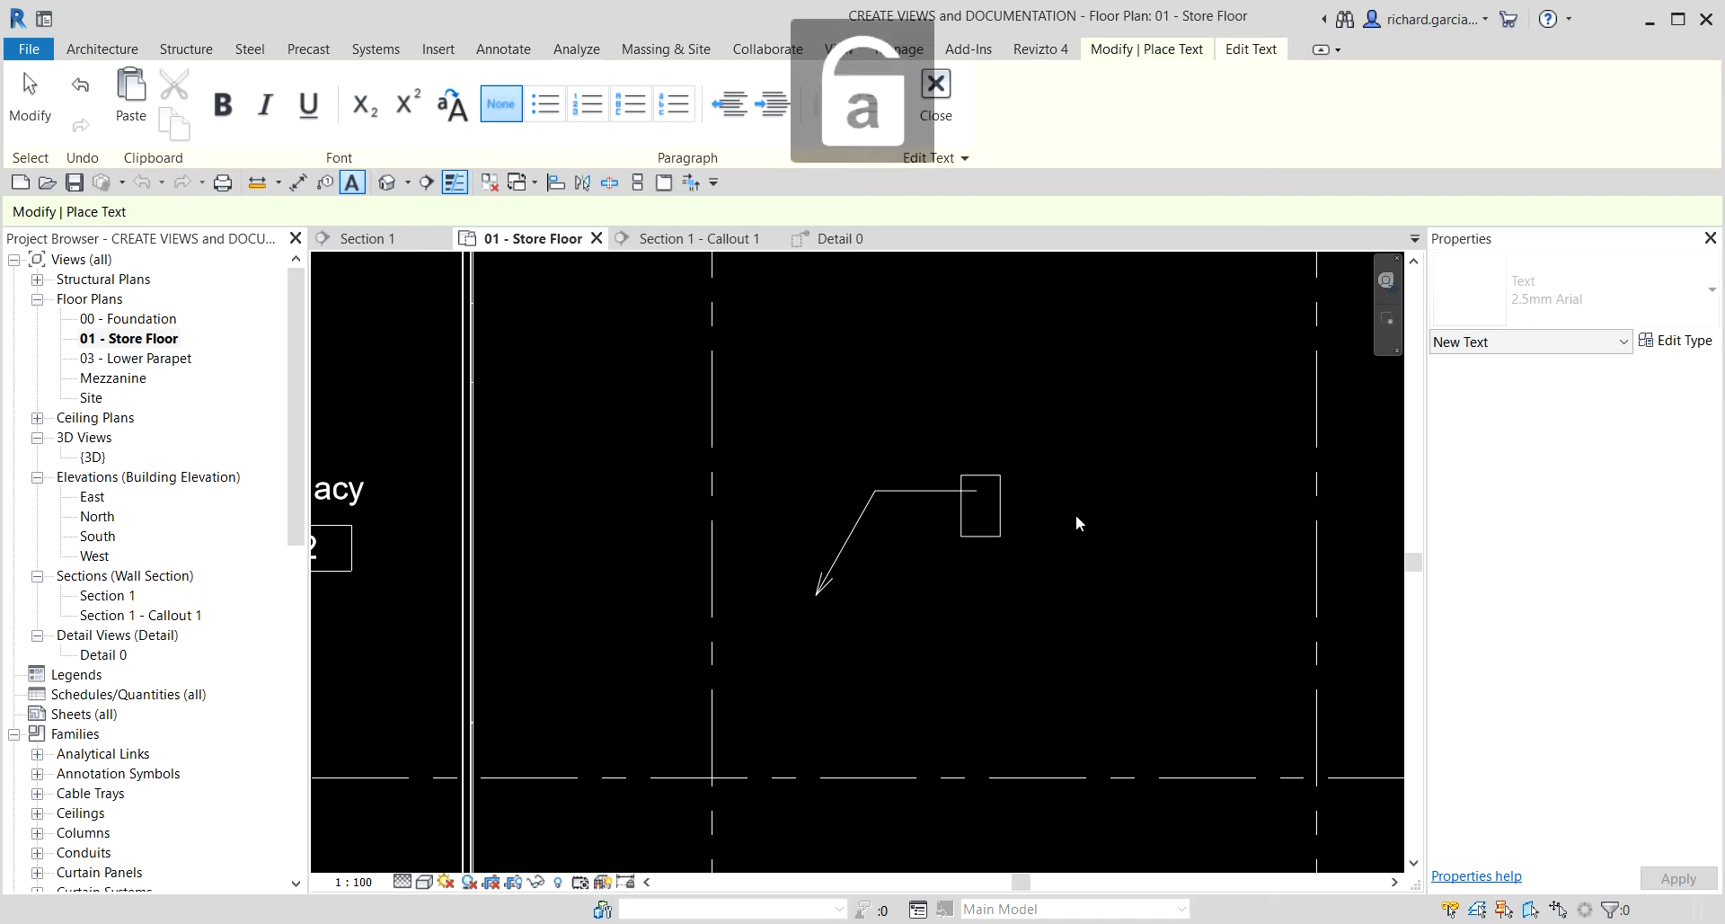
text(ALL)
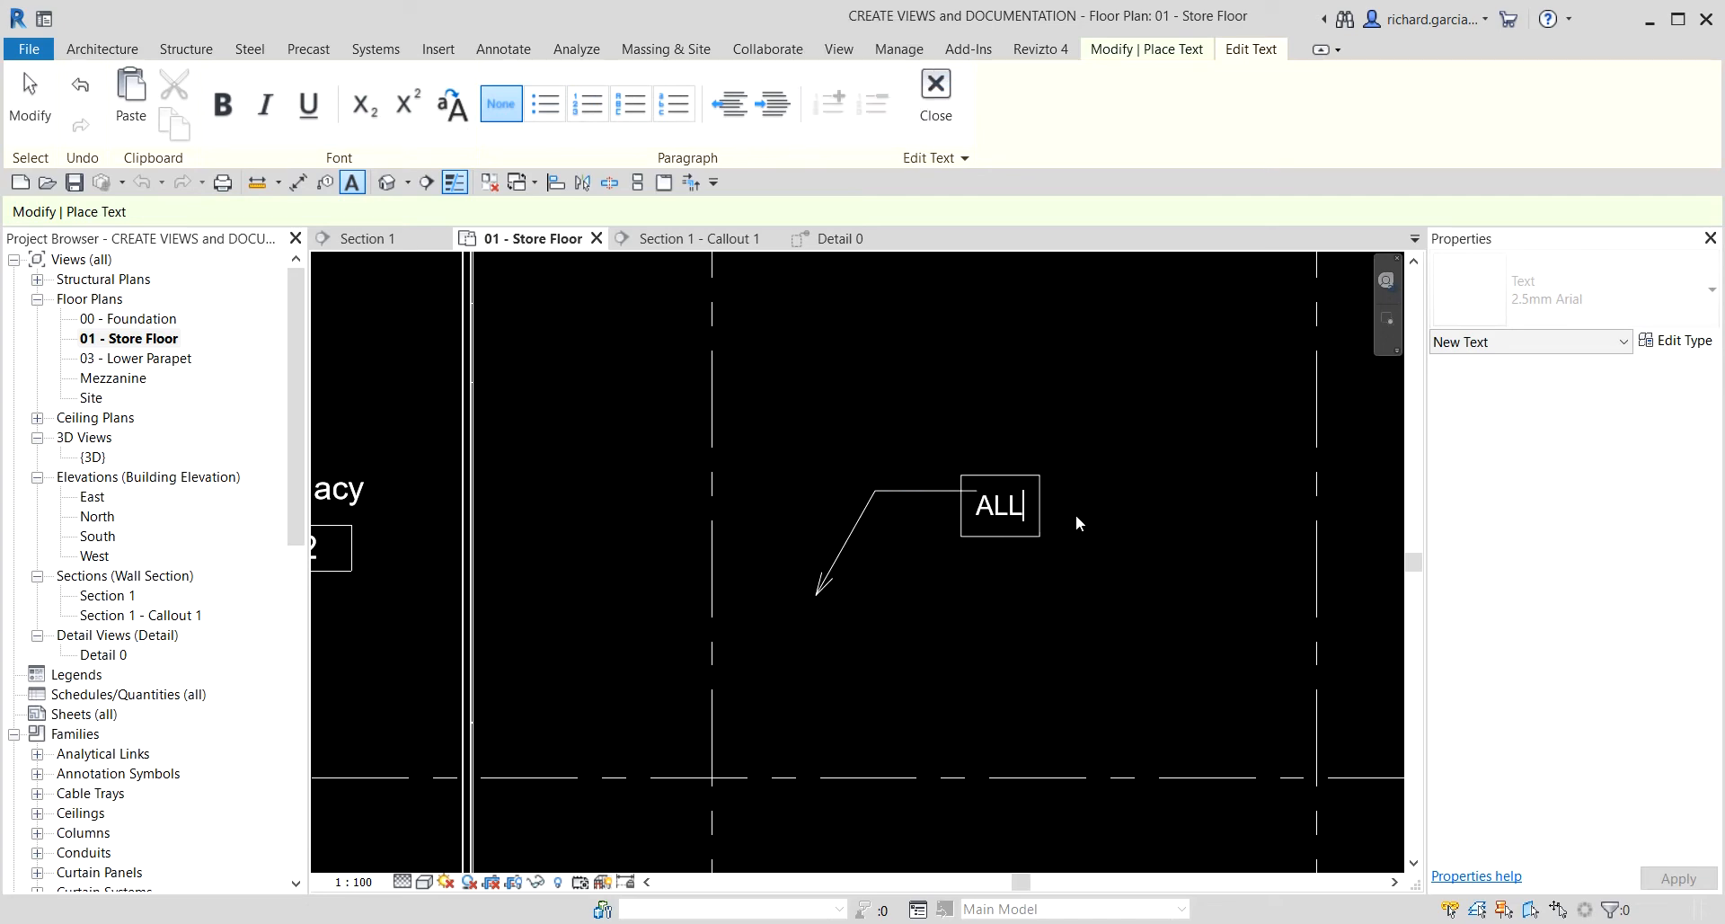
text( STORE )
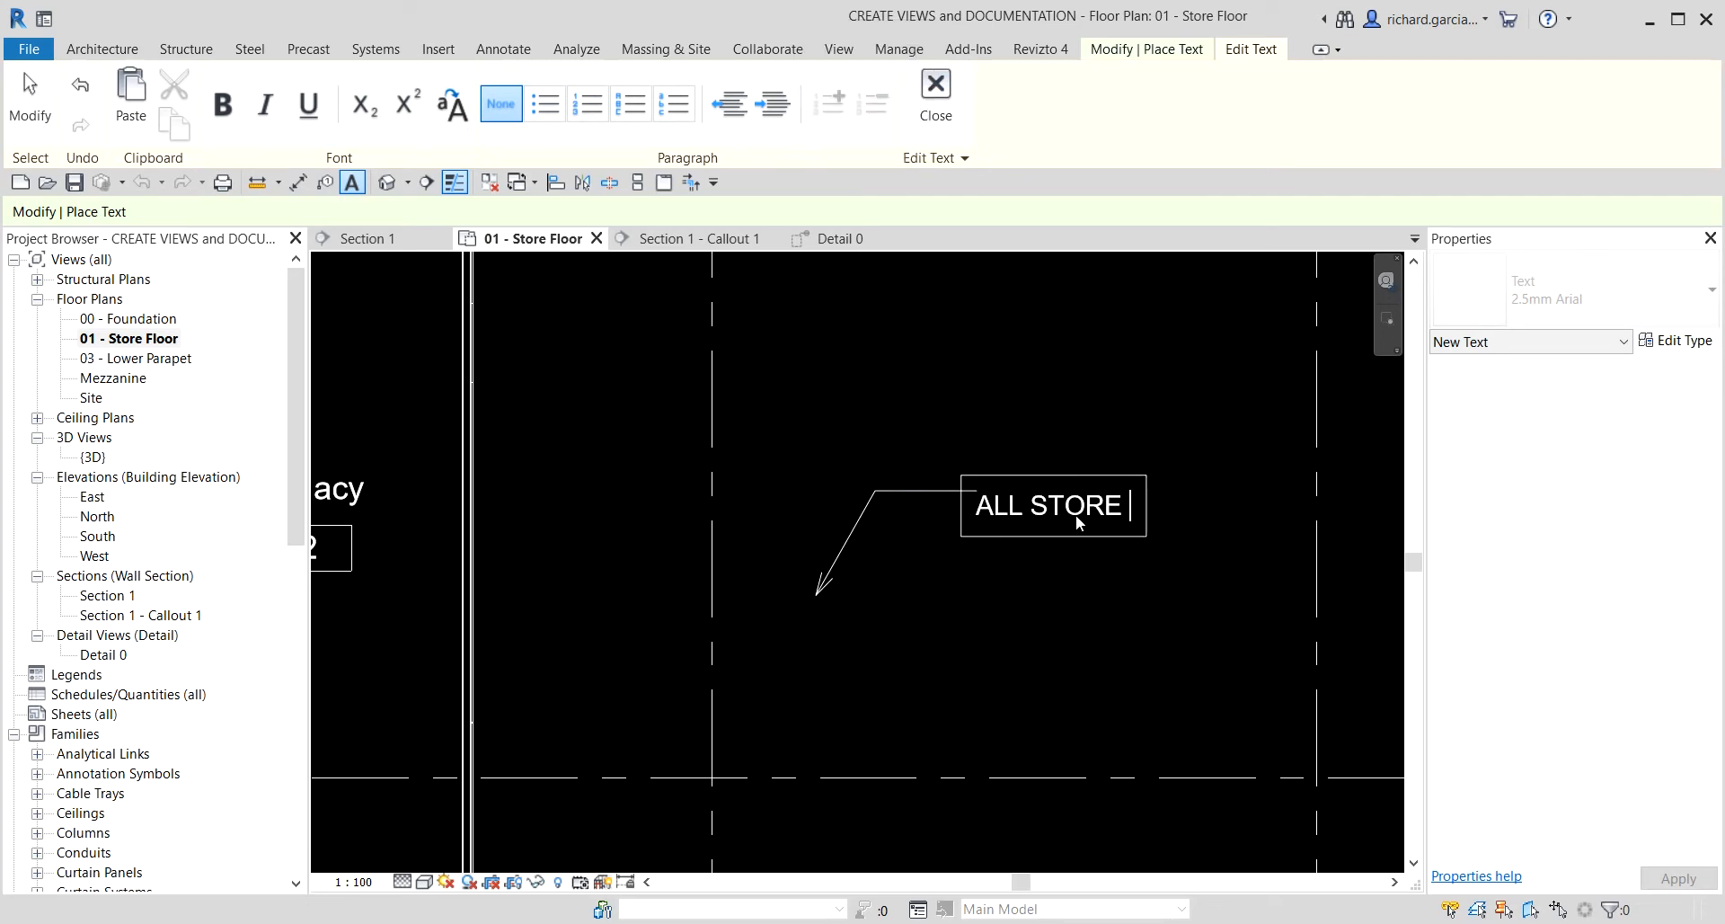
text(FIXTURES)
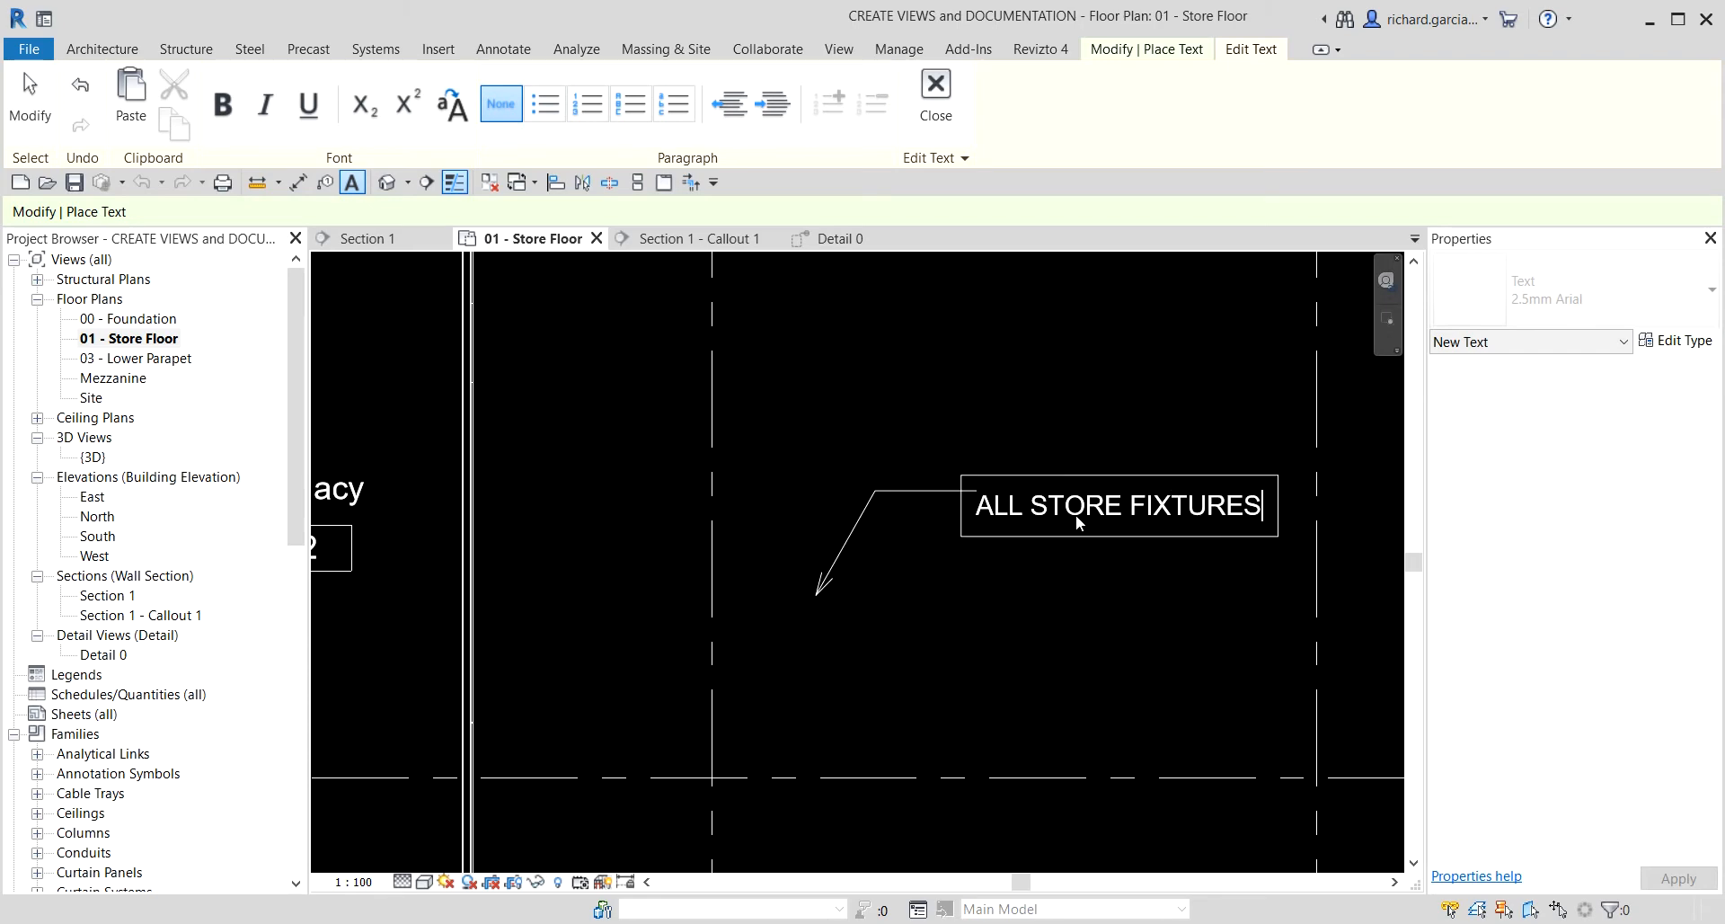
text( BY OWNER)
click(1163, 322)
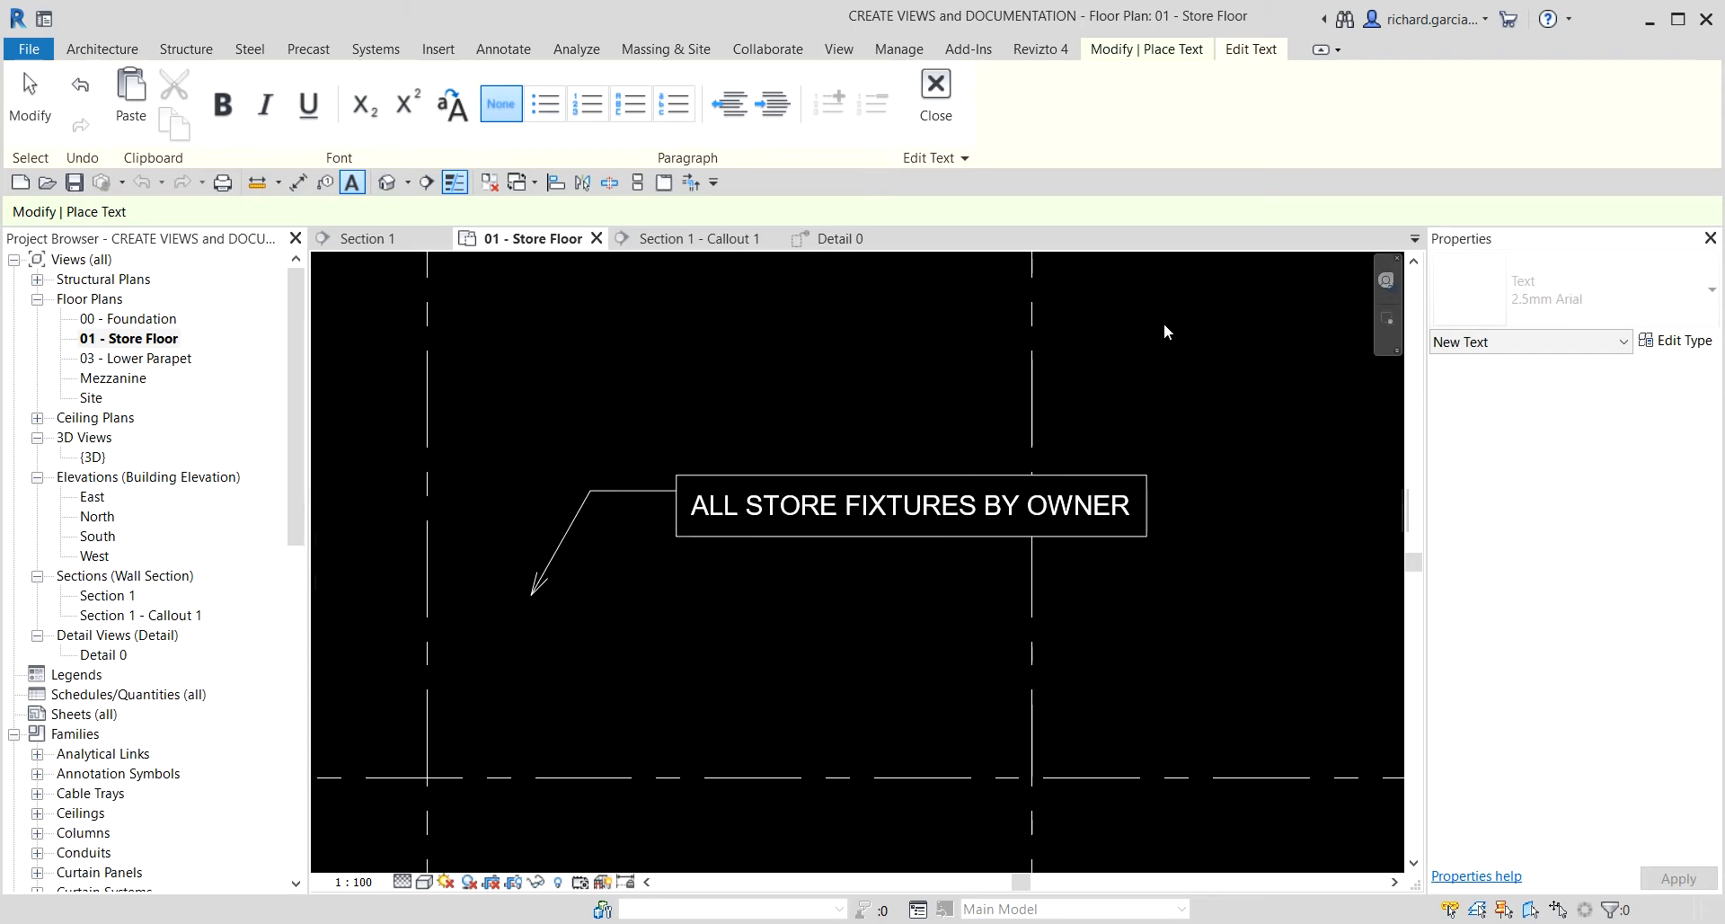
click(36, 104)
click(839, 363)
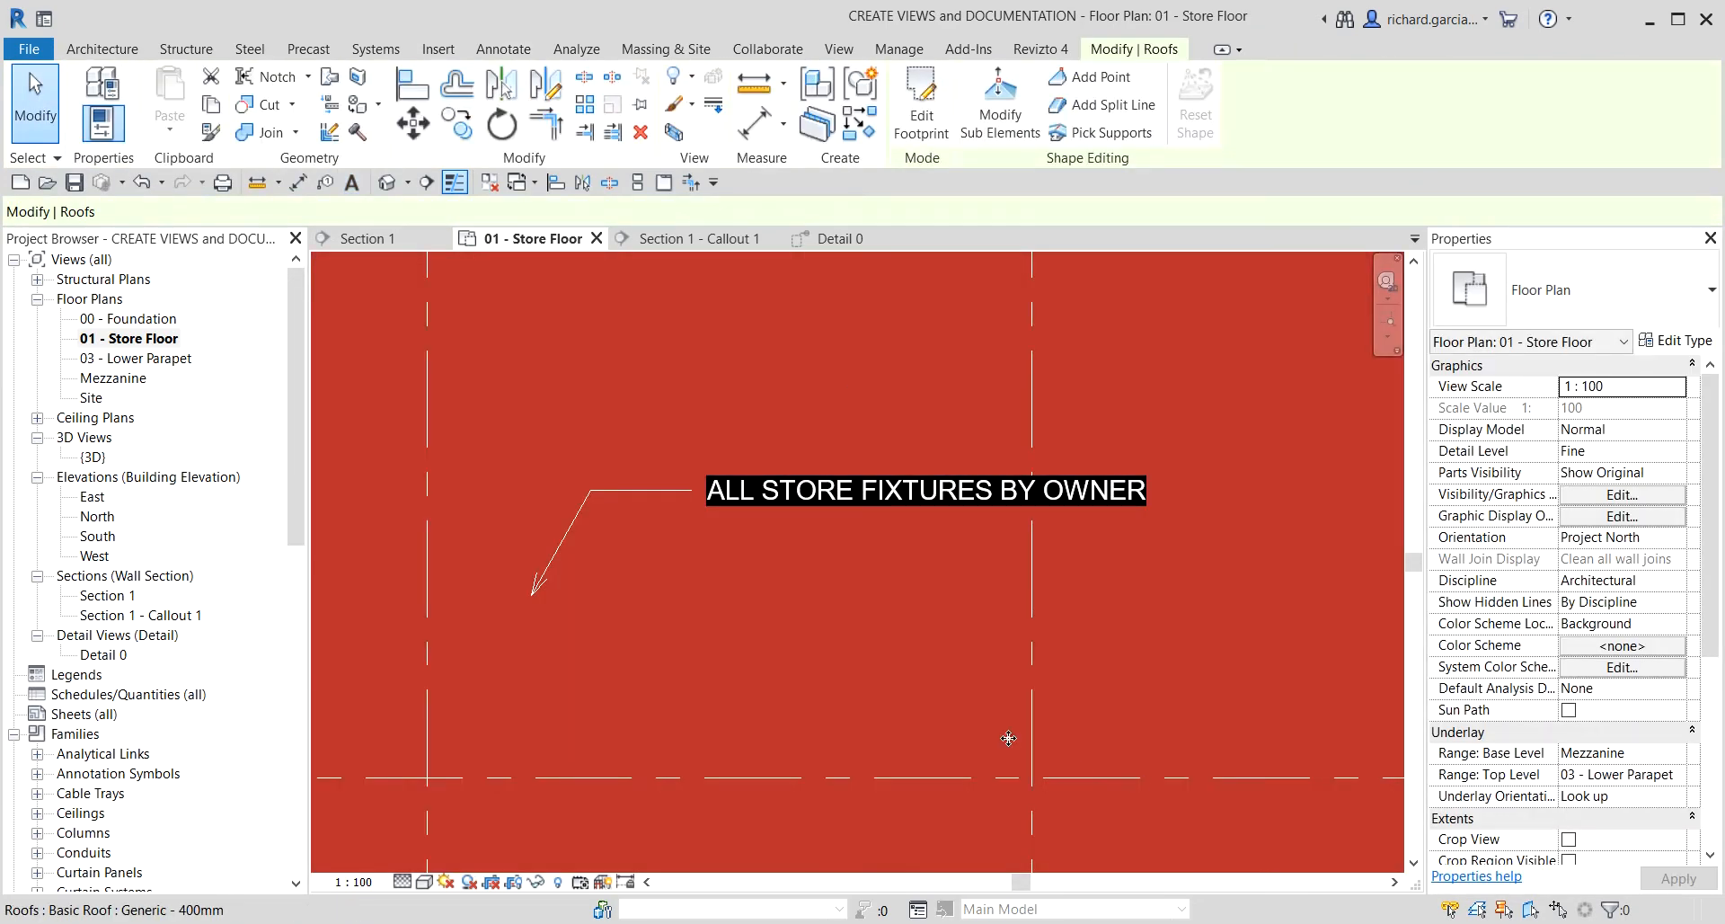
key(Escape)
- Start a second 2.5mm Arial note between grids B and C, with a two-segment leader pointing inside the east wall and text outside it
scroll(778, 538, down, 5)
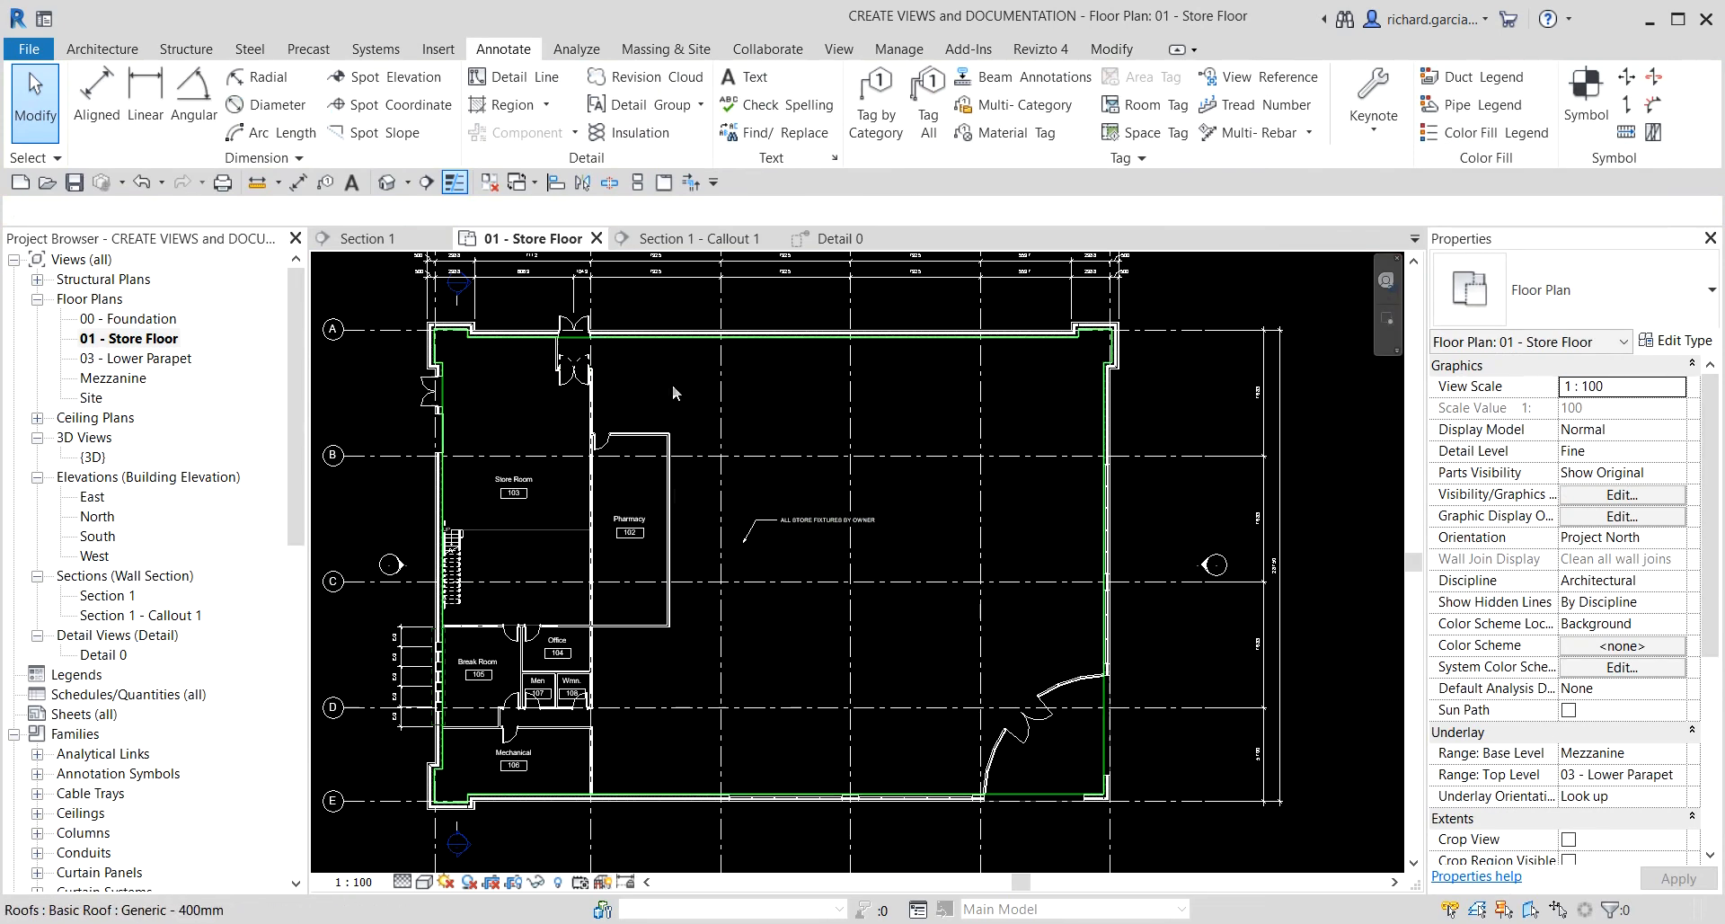
scroll(769, 385, up, 2)
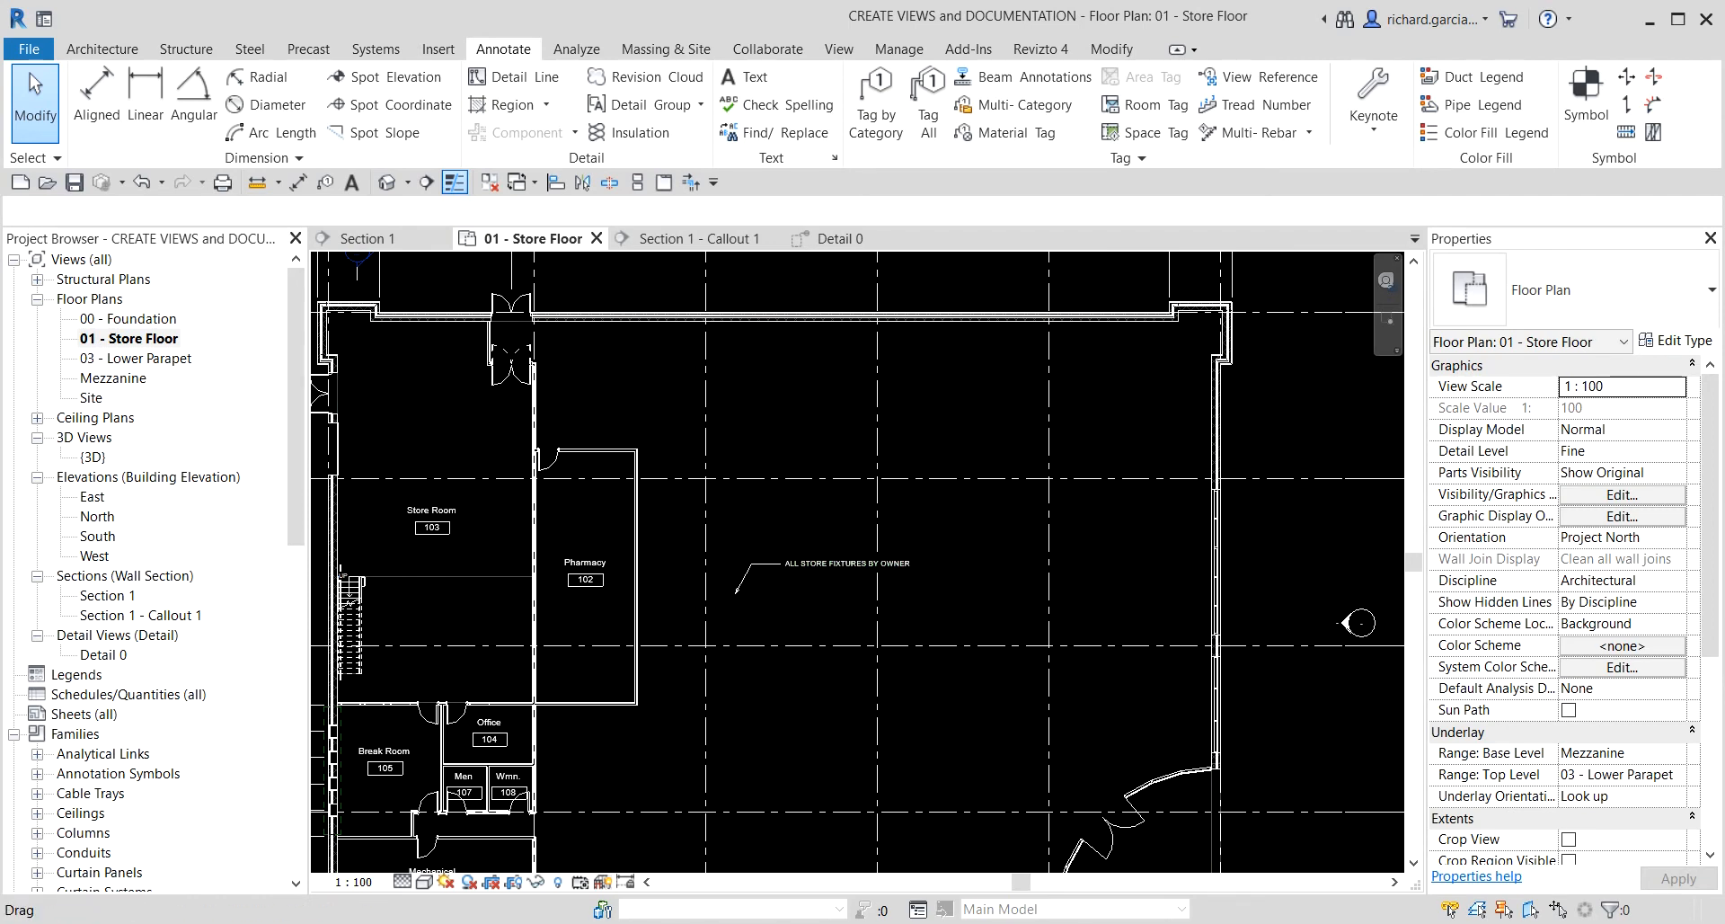
scroll(800, 557, up, 5)
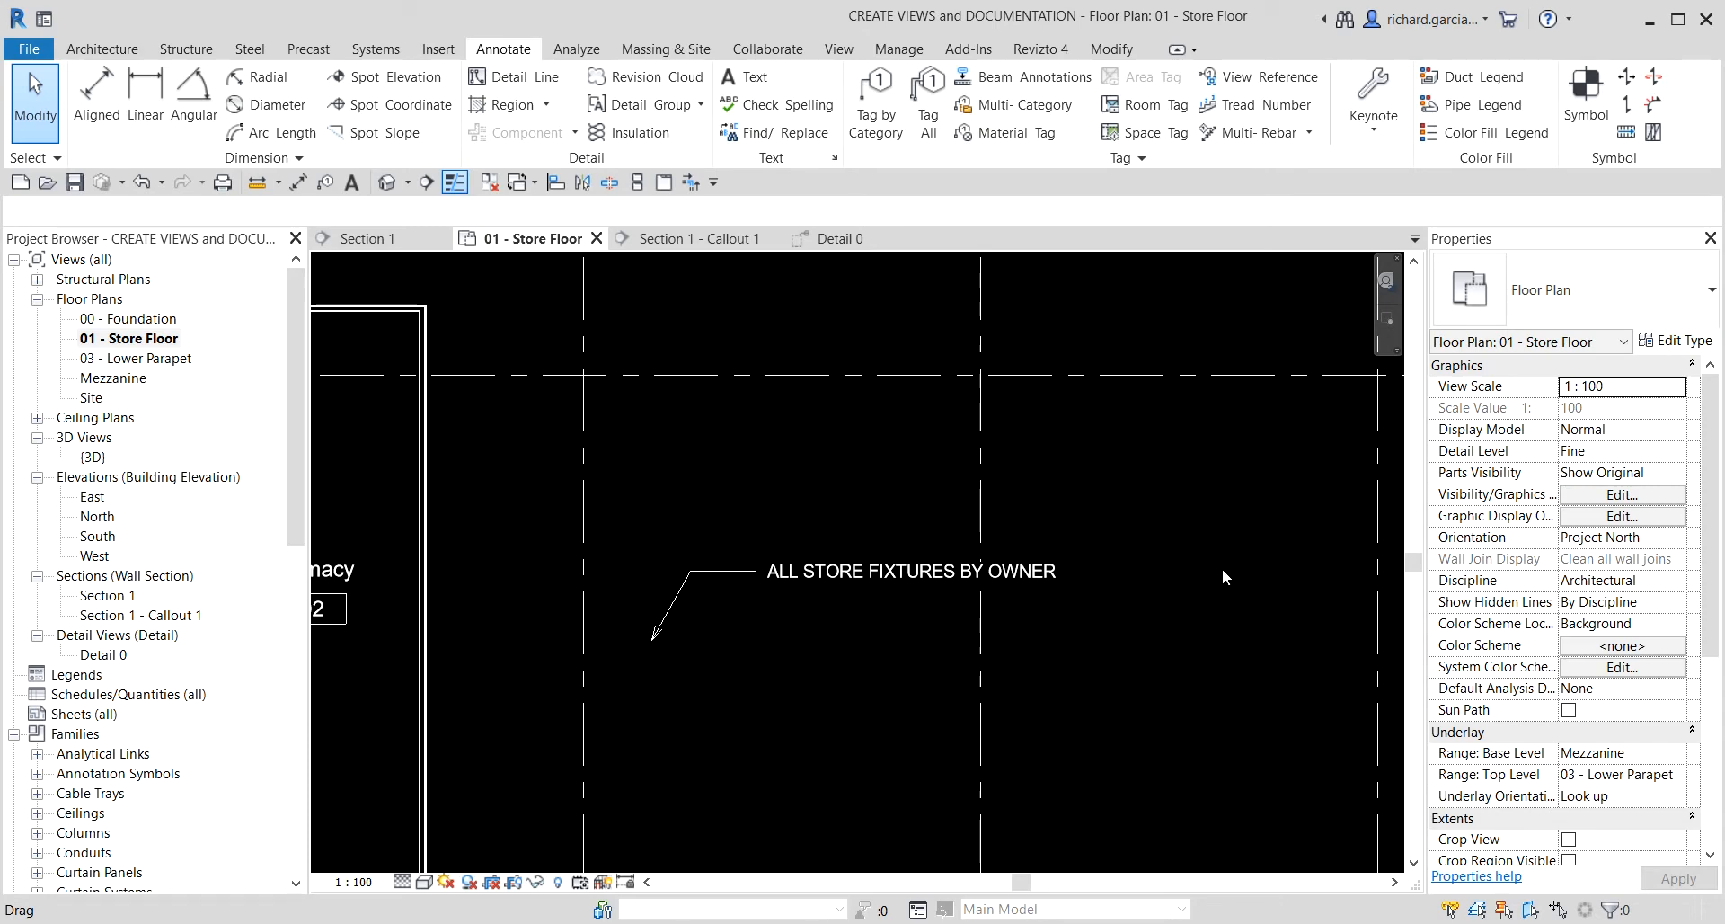
scroll(958, 575, down, 4)
scroll(988, 593, up, 3)
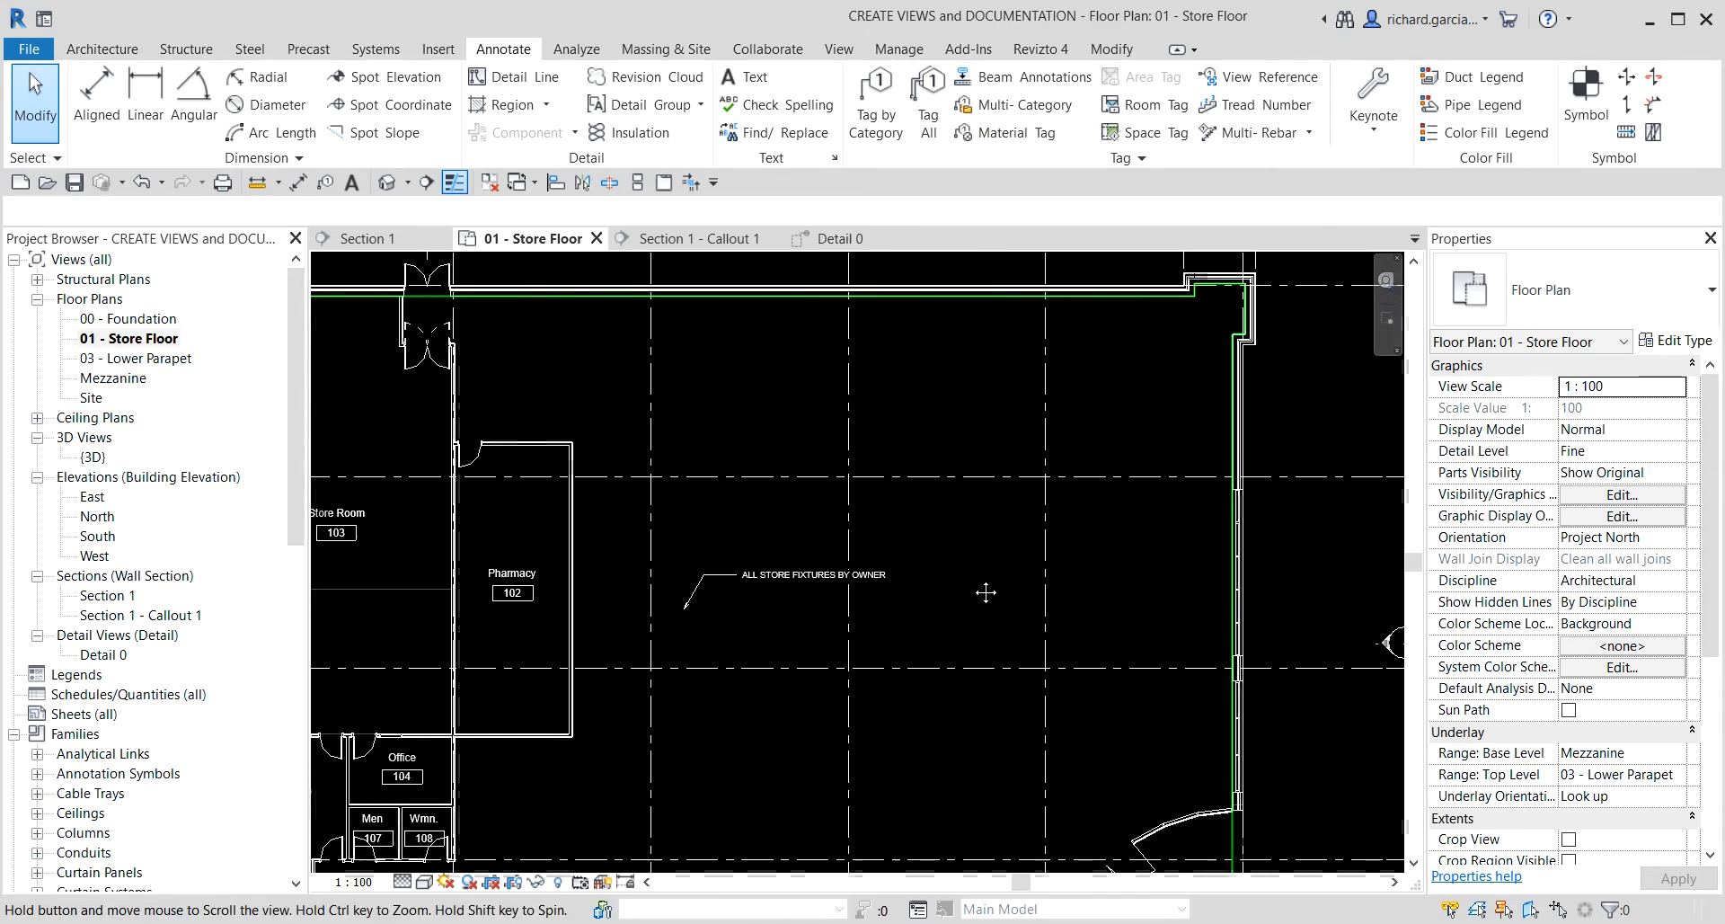
middle_drag(986, 592, 688, 589)
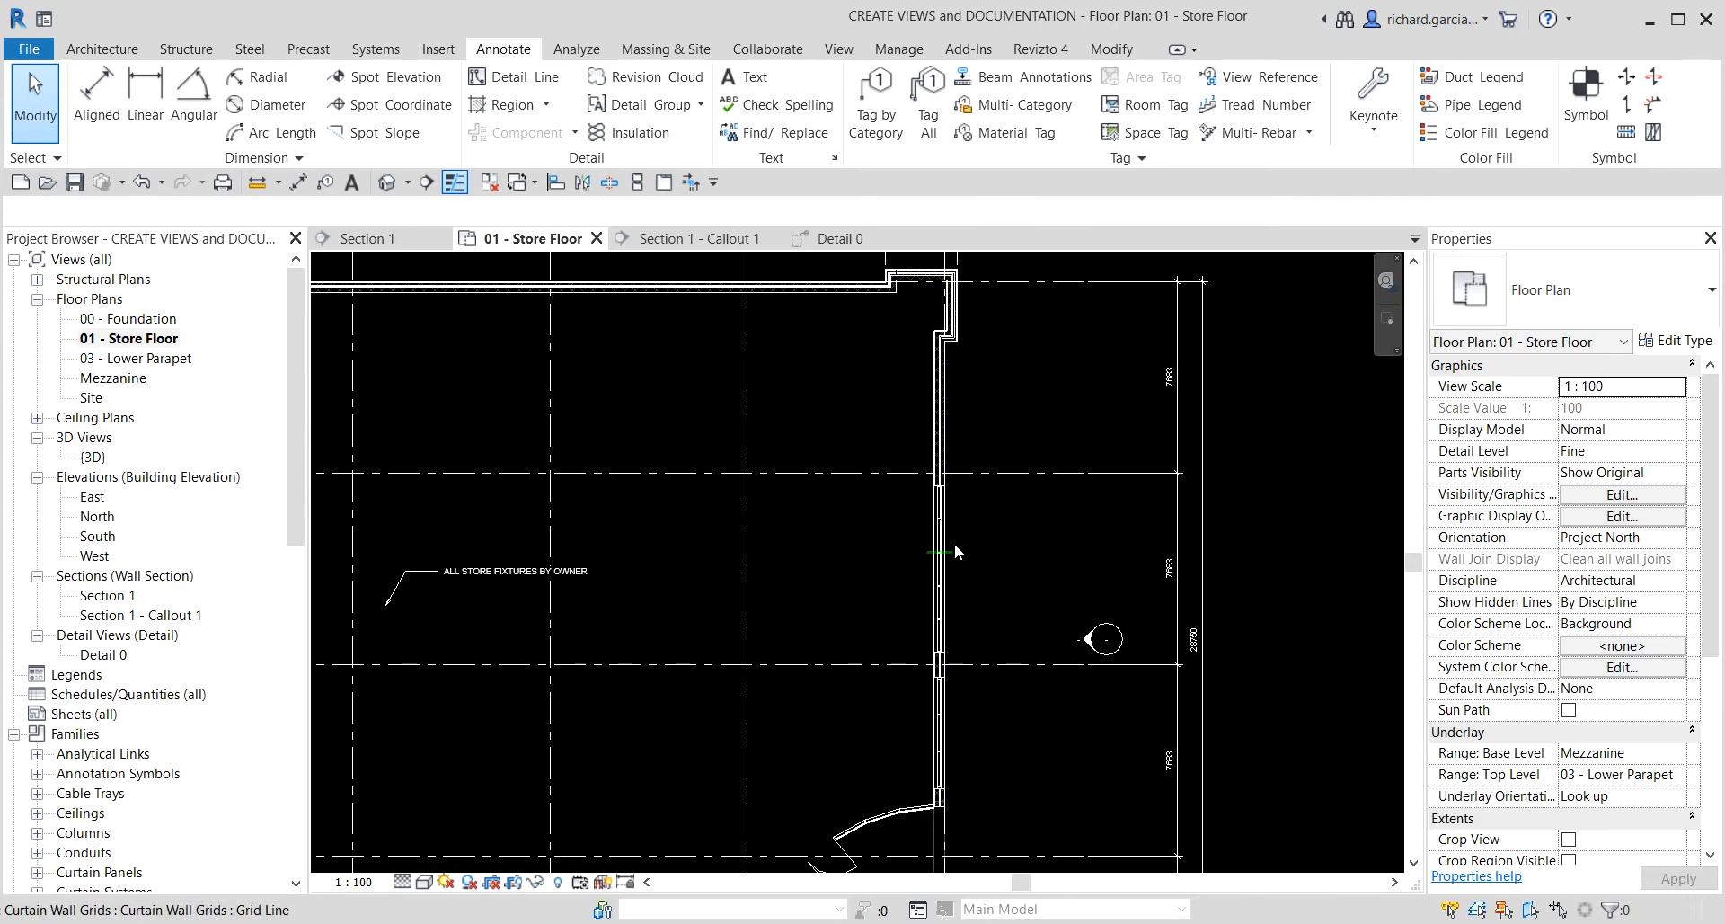
scroll(908, 543, up, 3)
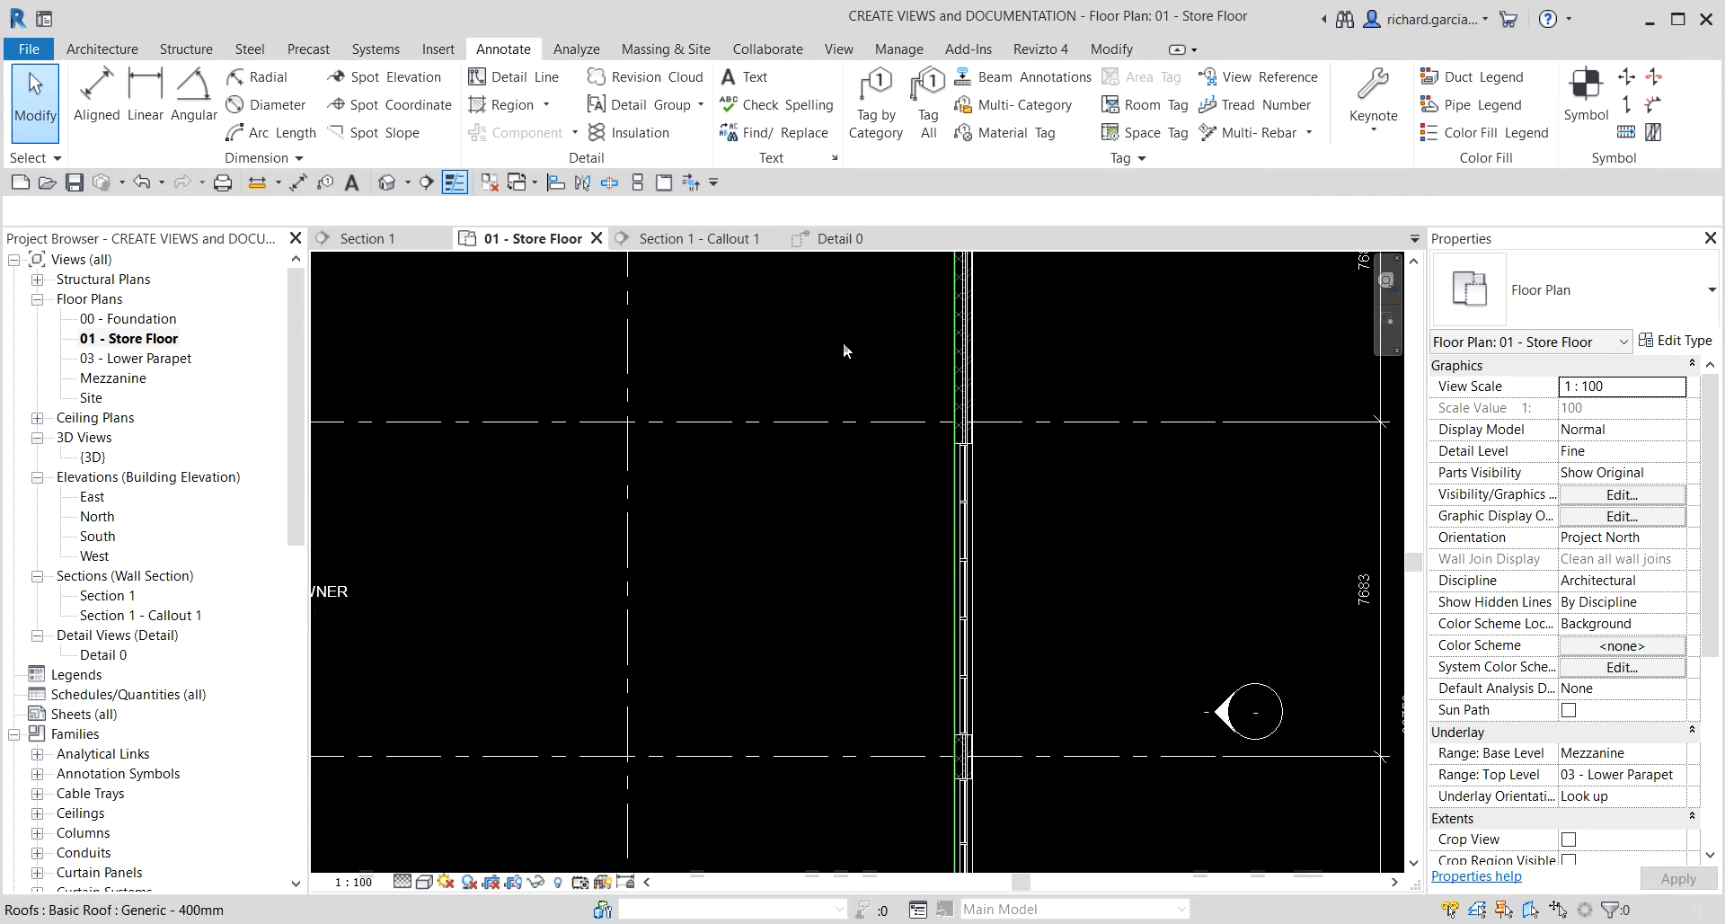
click(753, 79)
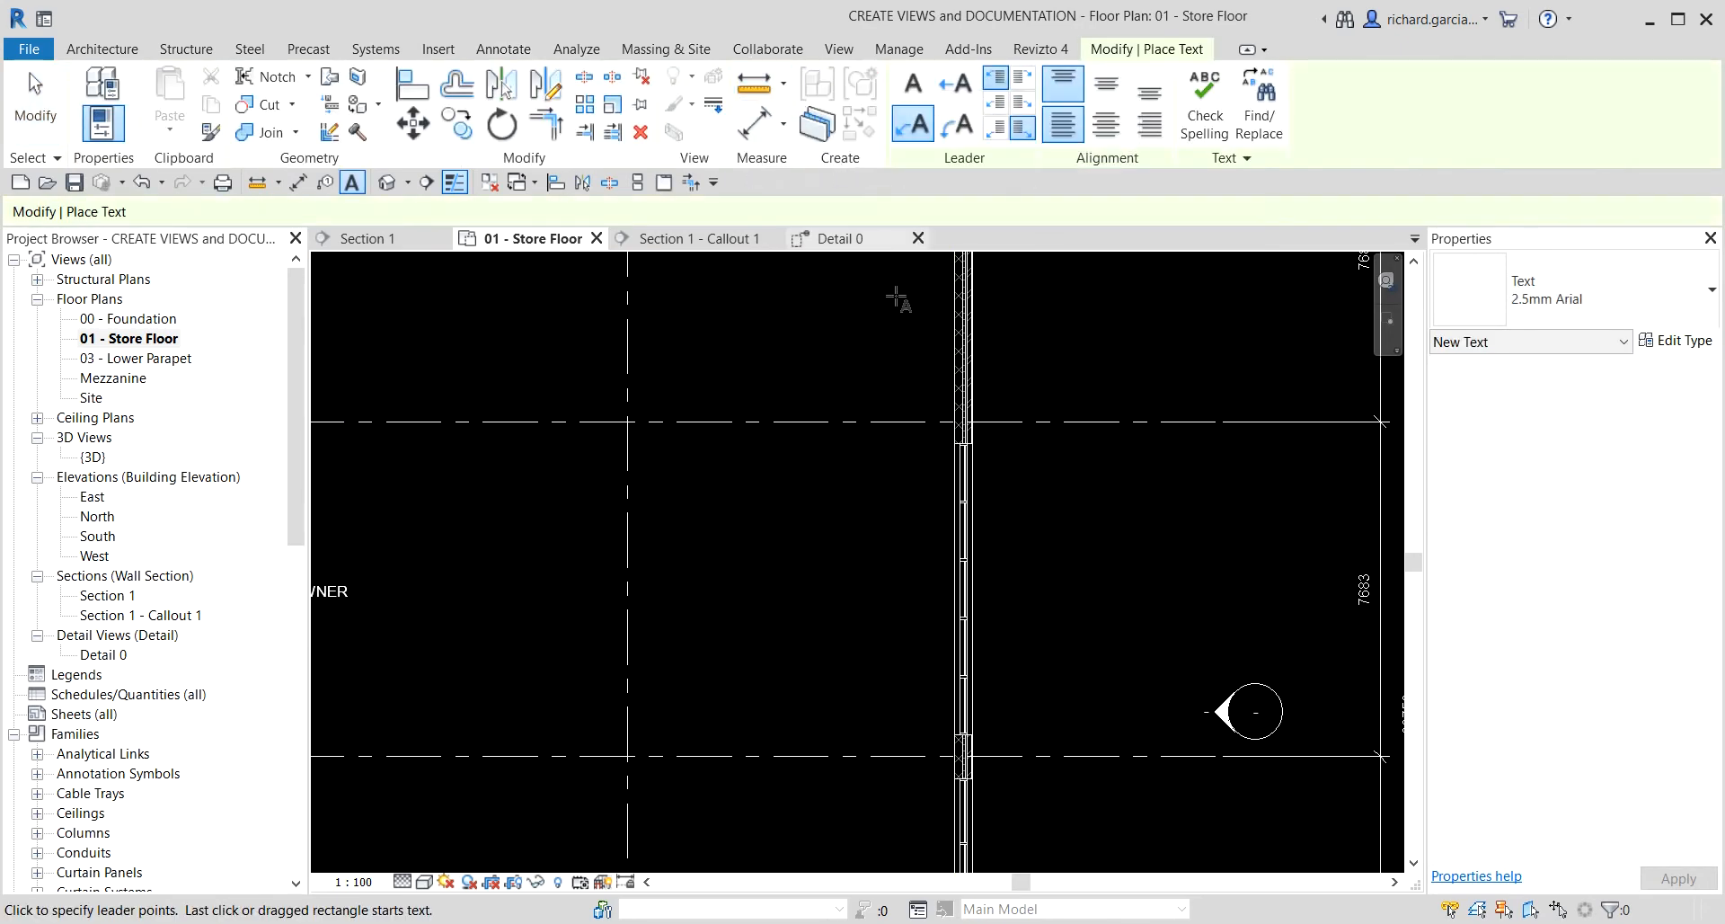
scroll(881, 411, down, 5)
middle_drag(965, 506, 862, 509)
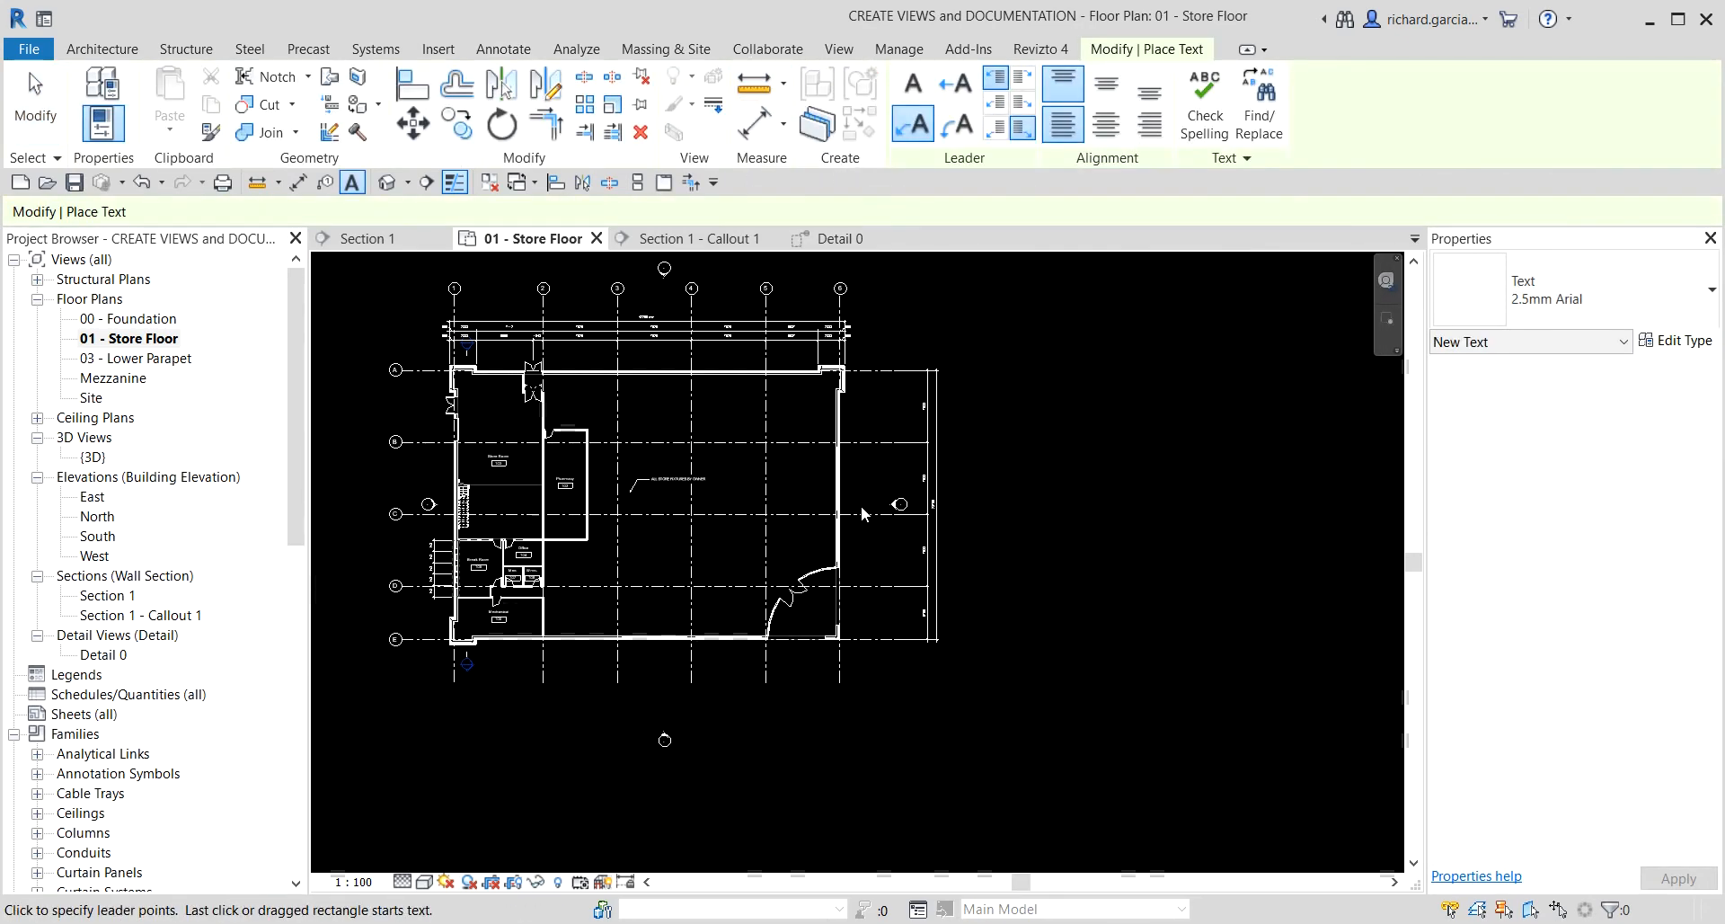
scroll(818, 519, up, 4)
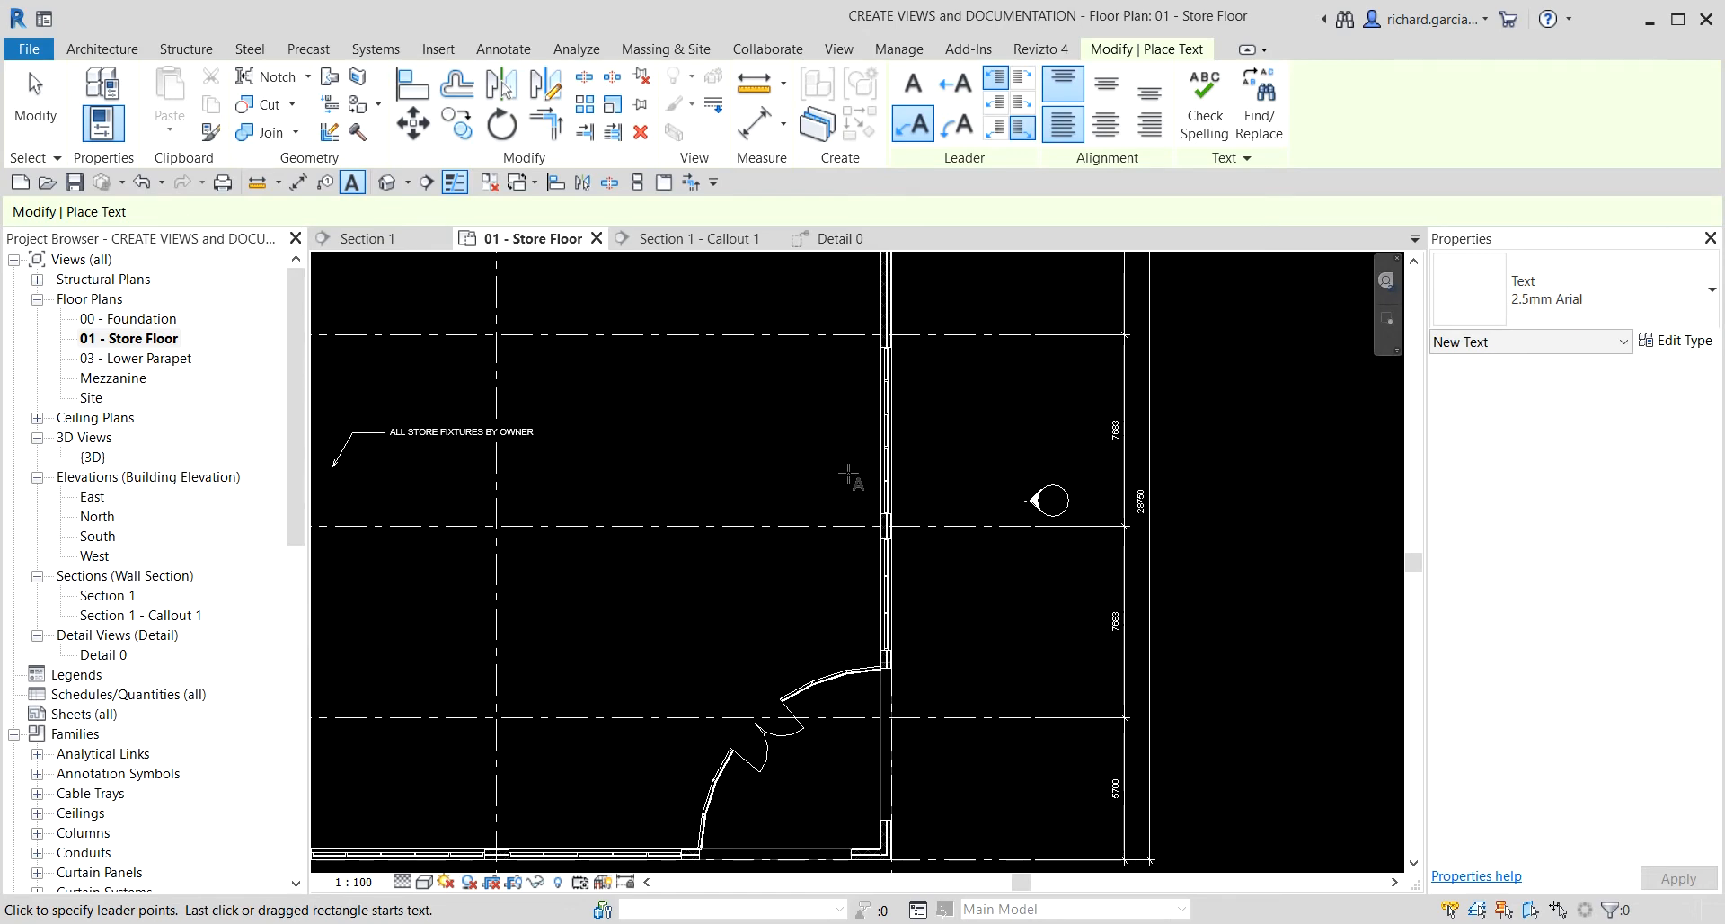
click(832, 482)
click(860, 431)
click(920, 436)
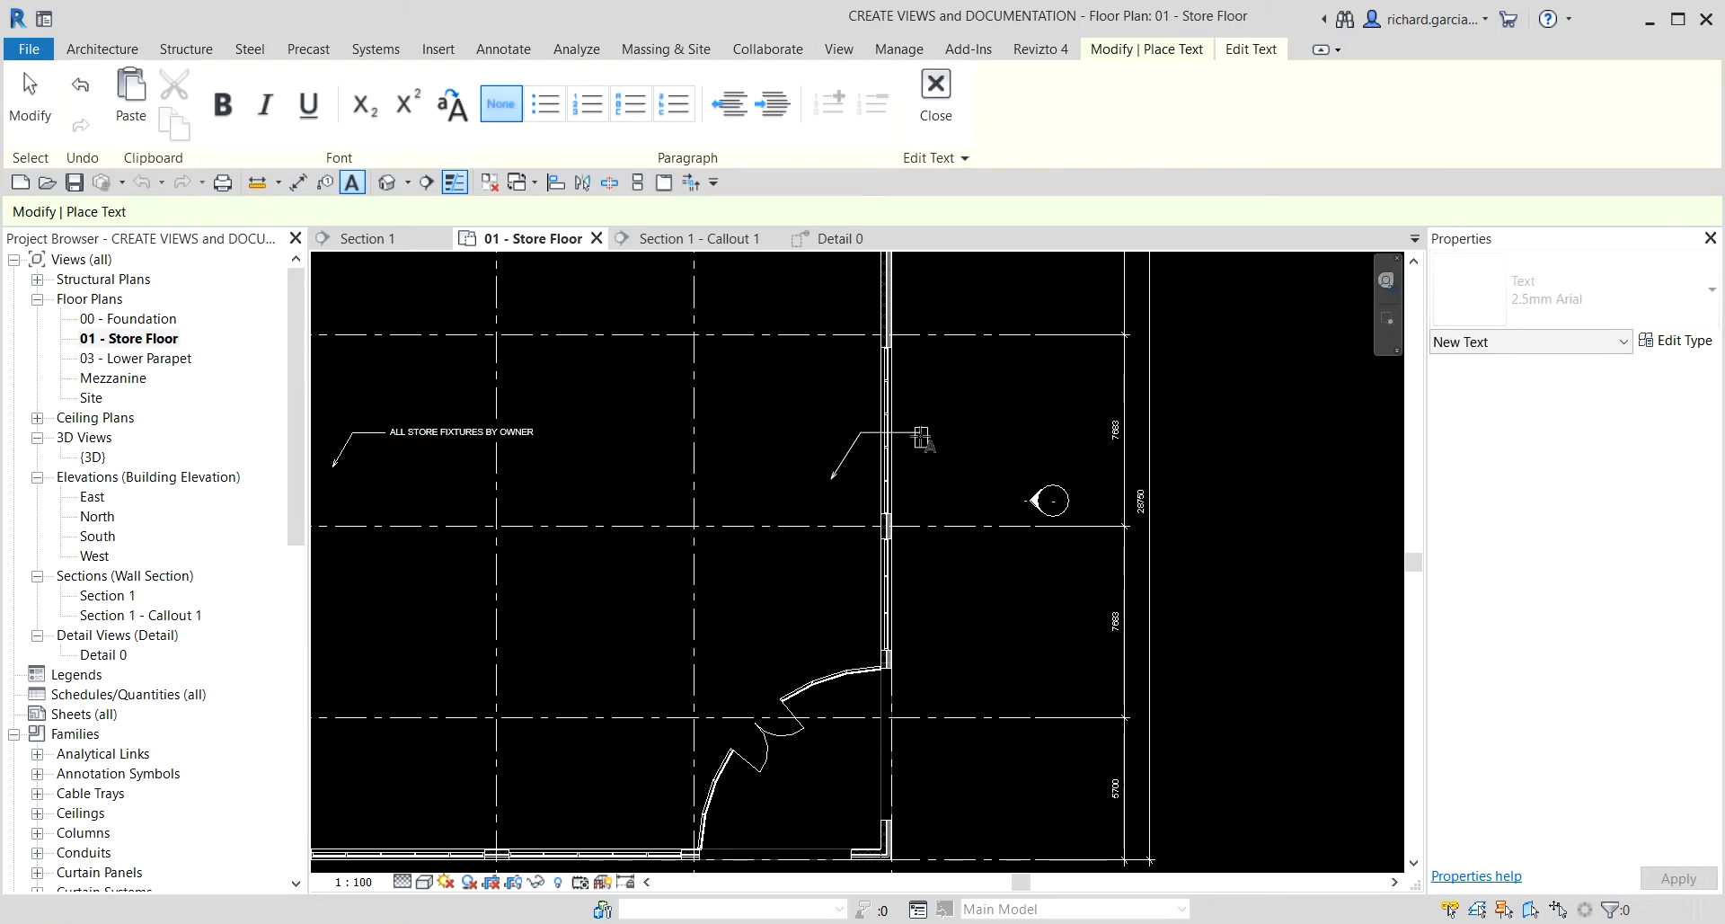
- Enter "POINT OF SALE EQUIPMENT BY VENDOR" as the second note's text and end text placement
text(POINT OF SALE EQUIPMENT BY VENDOR)
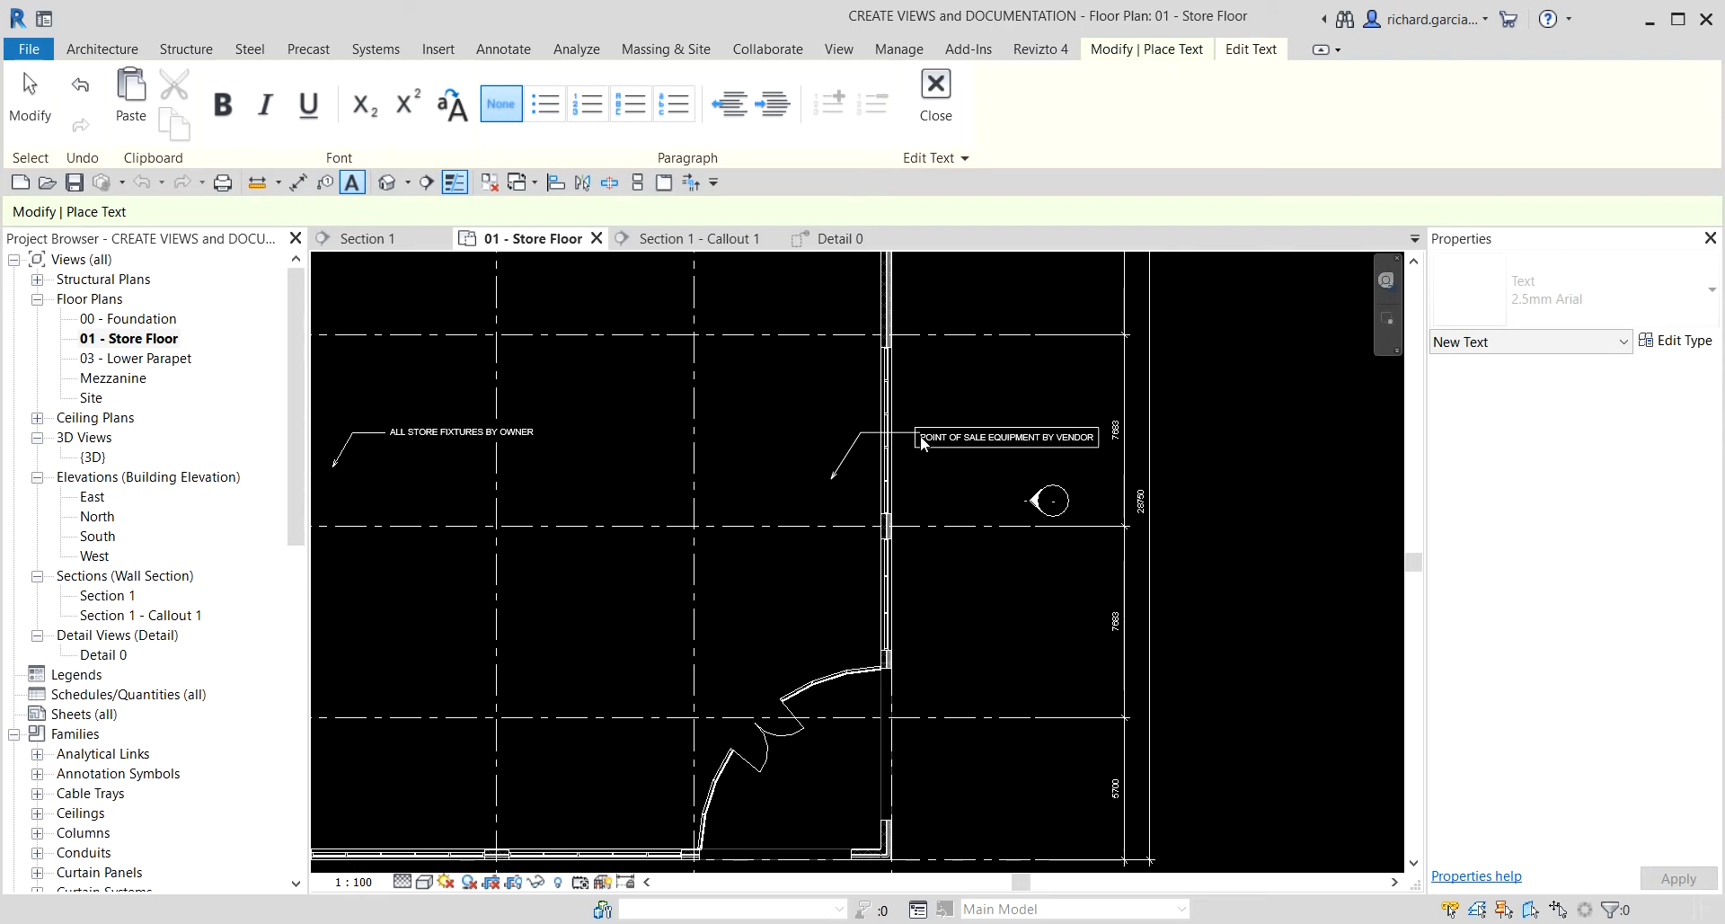
click(1352, 406)
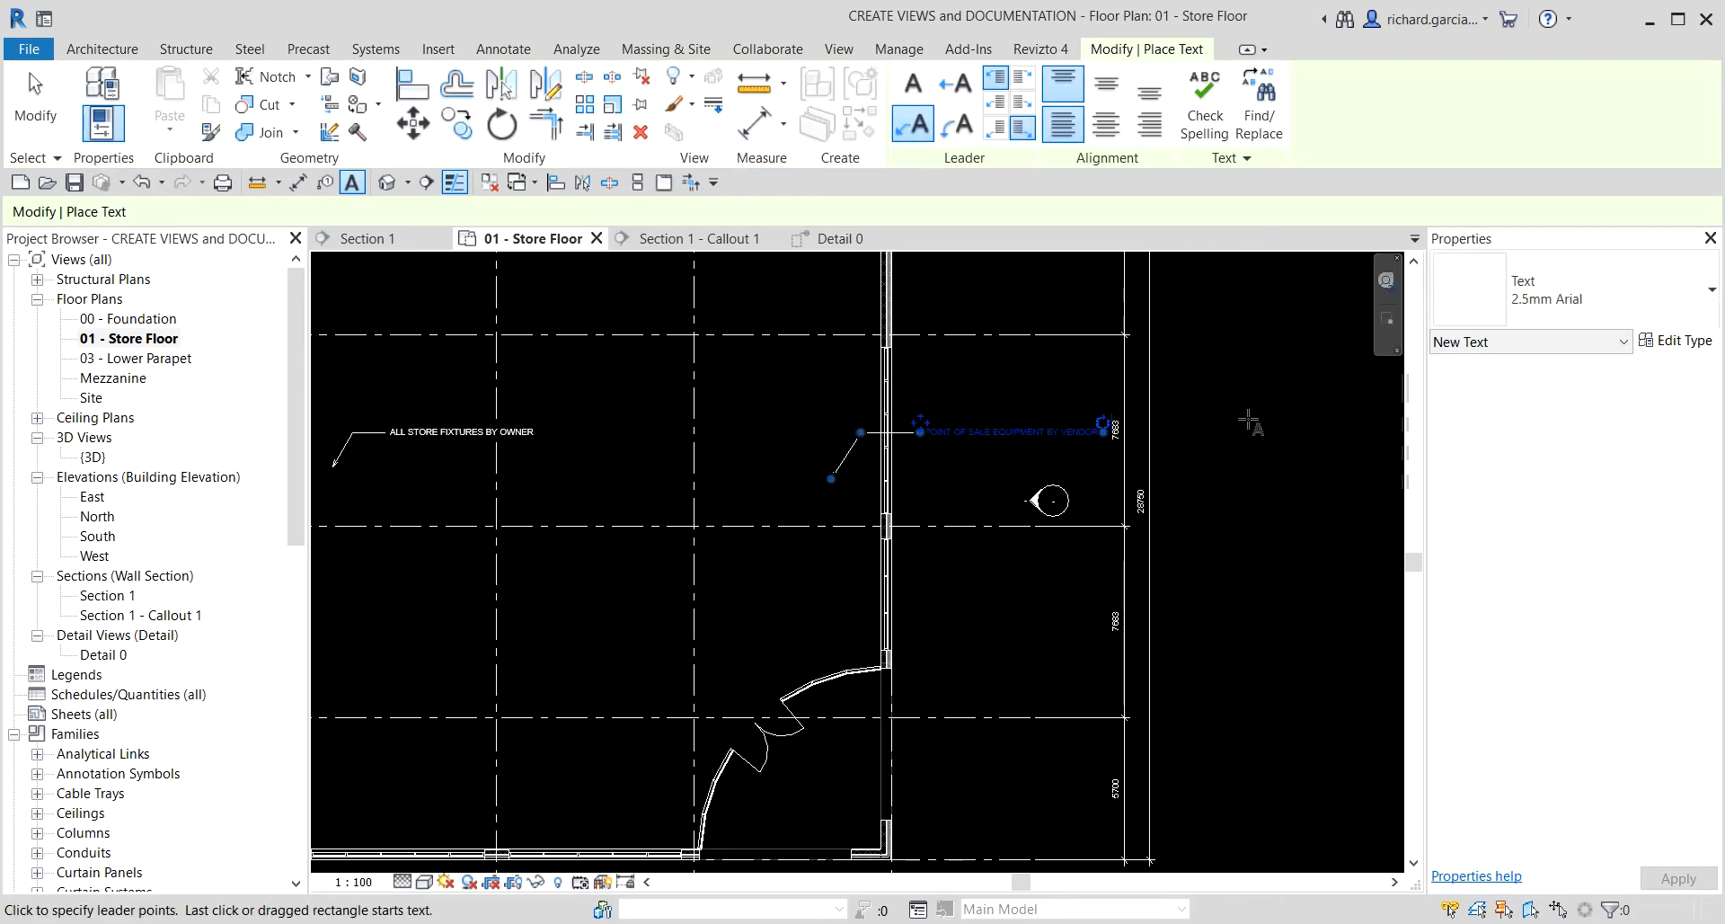
click(31, 100)
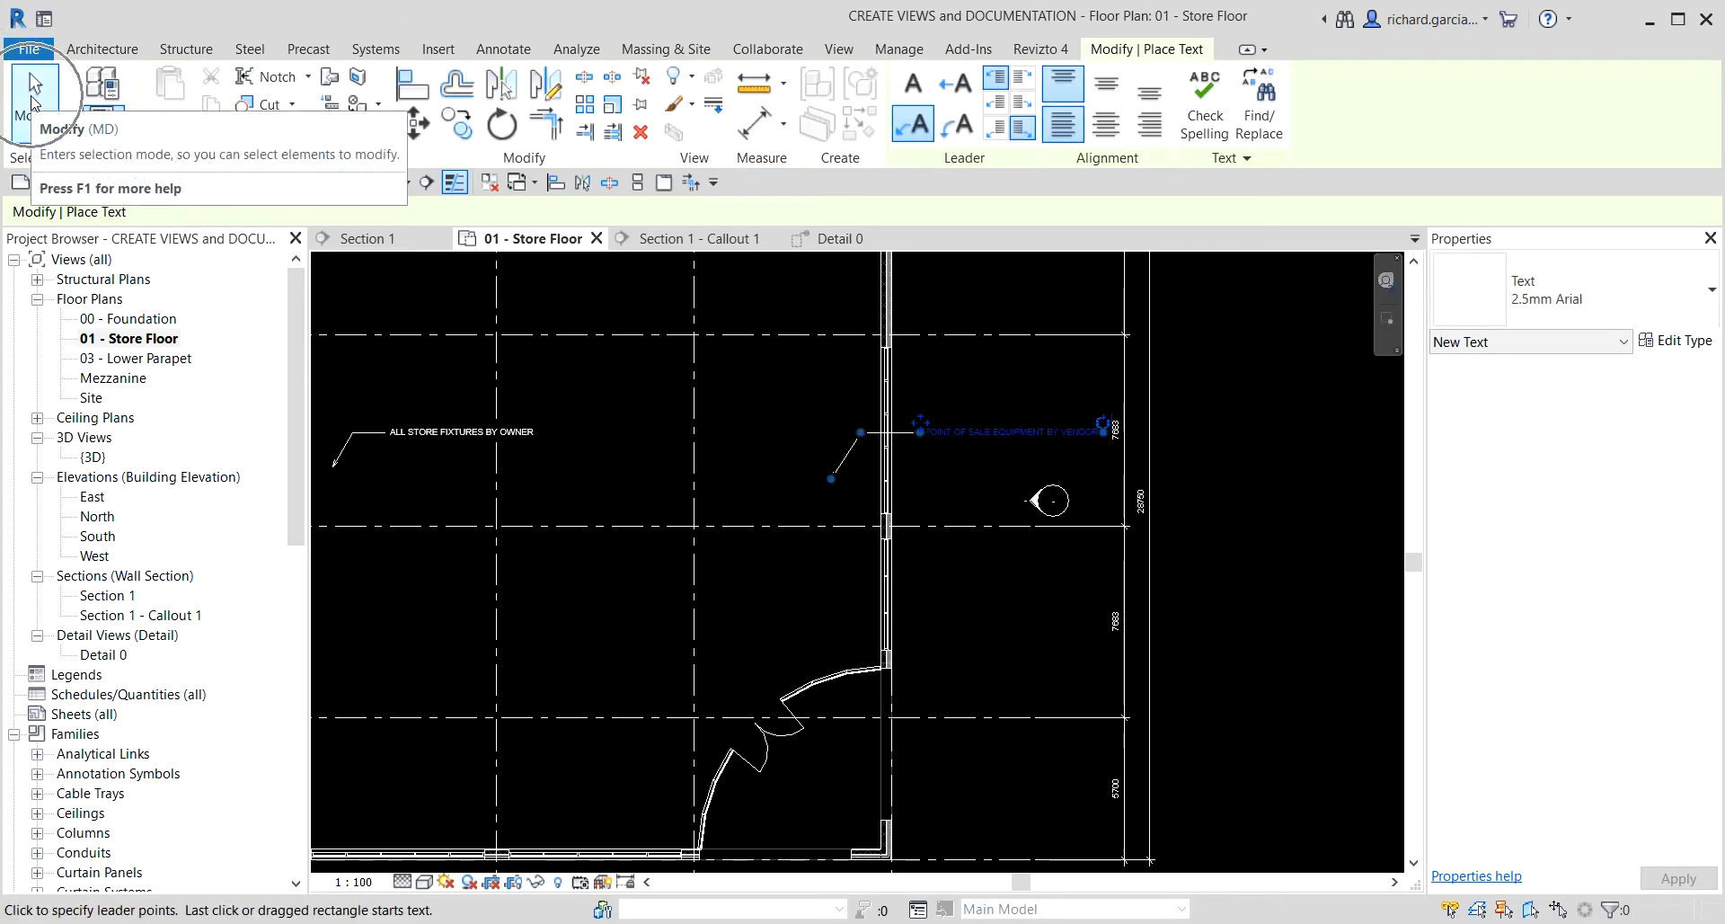
- Narrow the text box of the "POINT OF SALE EQUIPMENT BY VENDOR" note so its text wraps onto two lines
scroll(952, 448, down, 3)
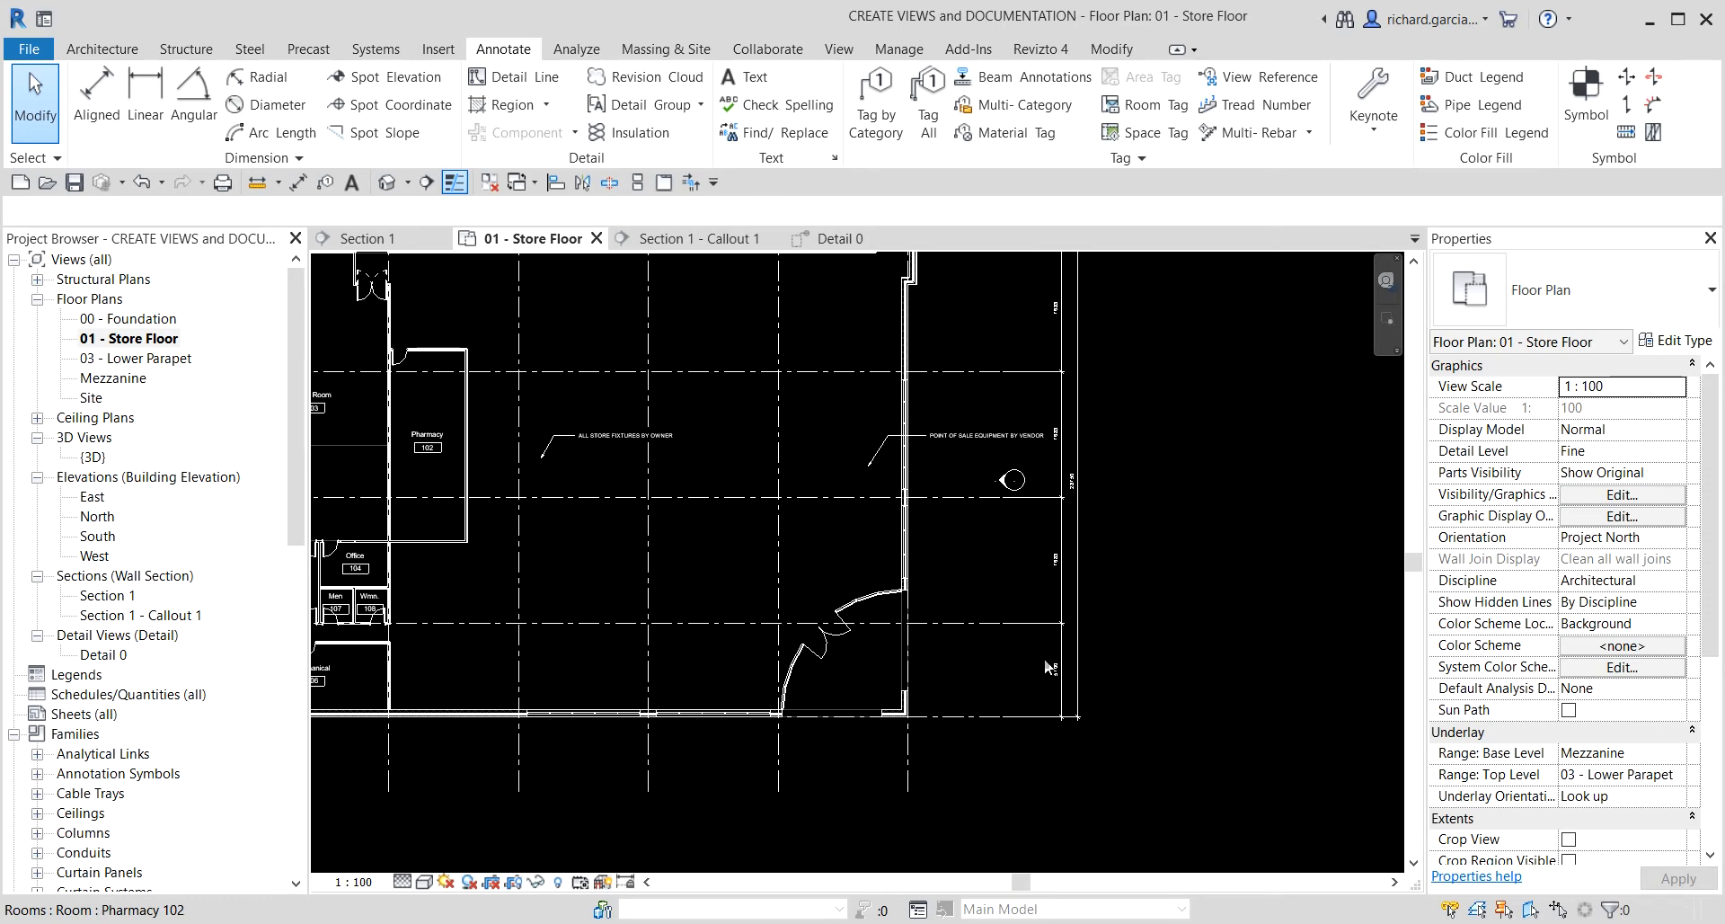
scroll(585, 412, up, 2)
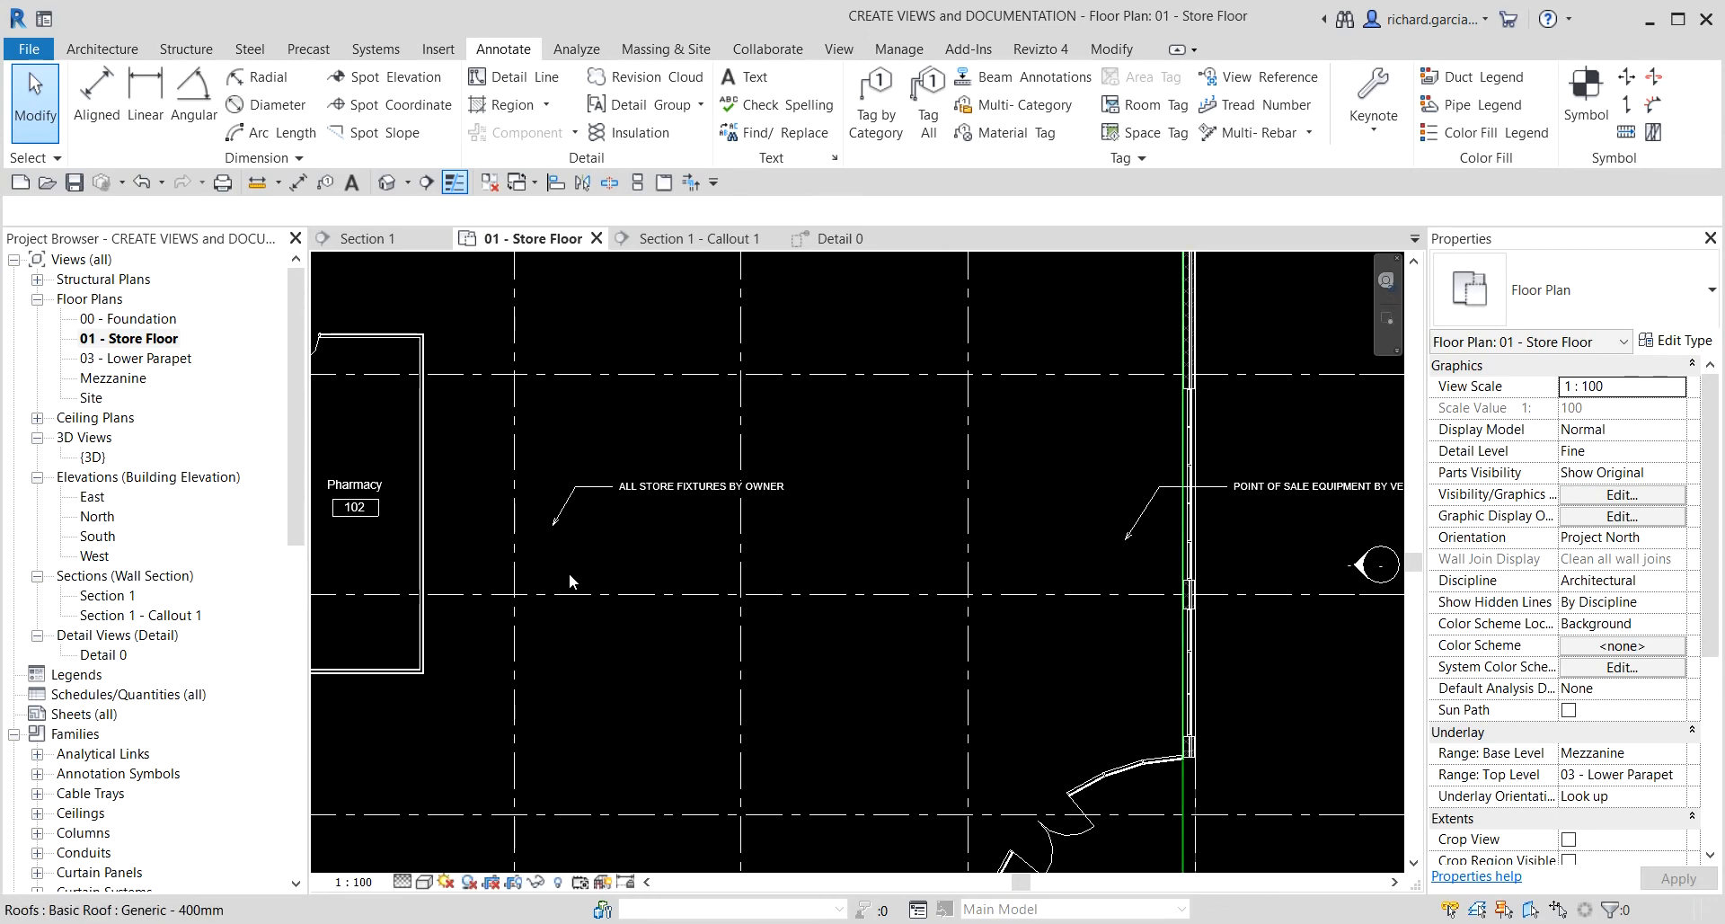
middle_drag(851, 571, 767, 514)
scroll(943, 458, up, 2)
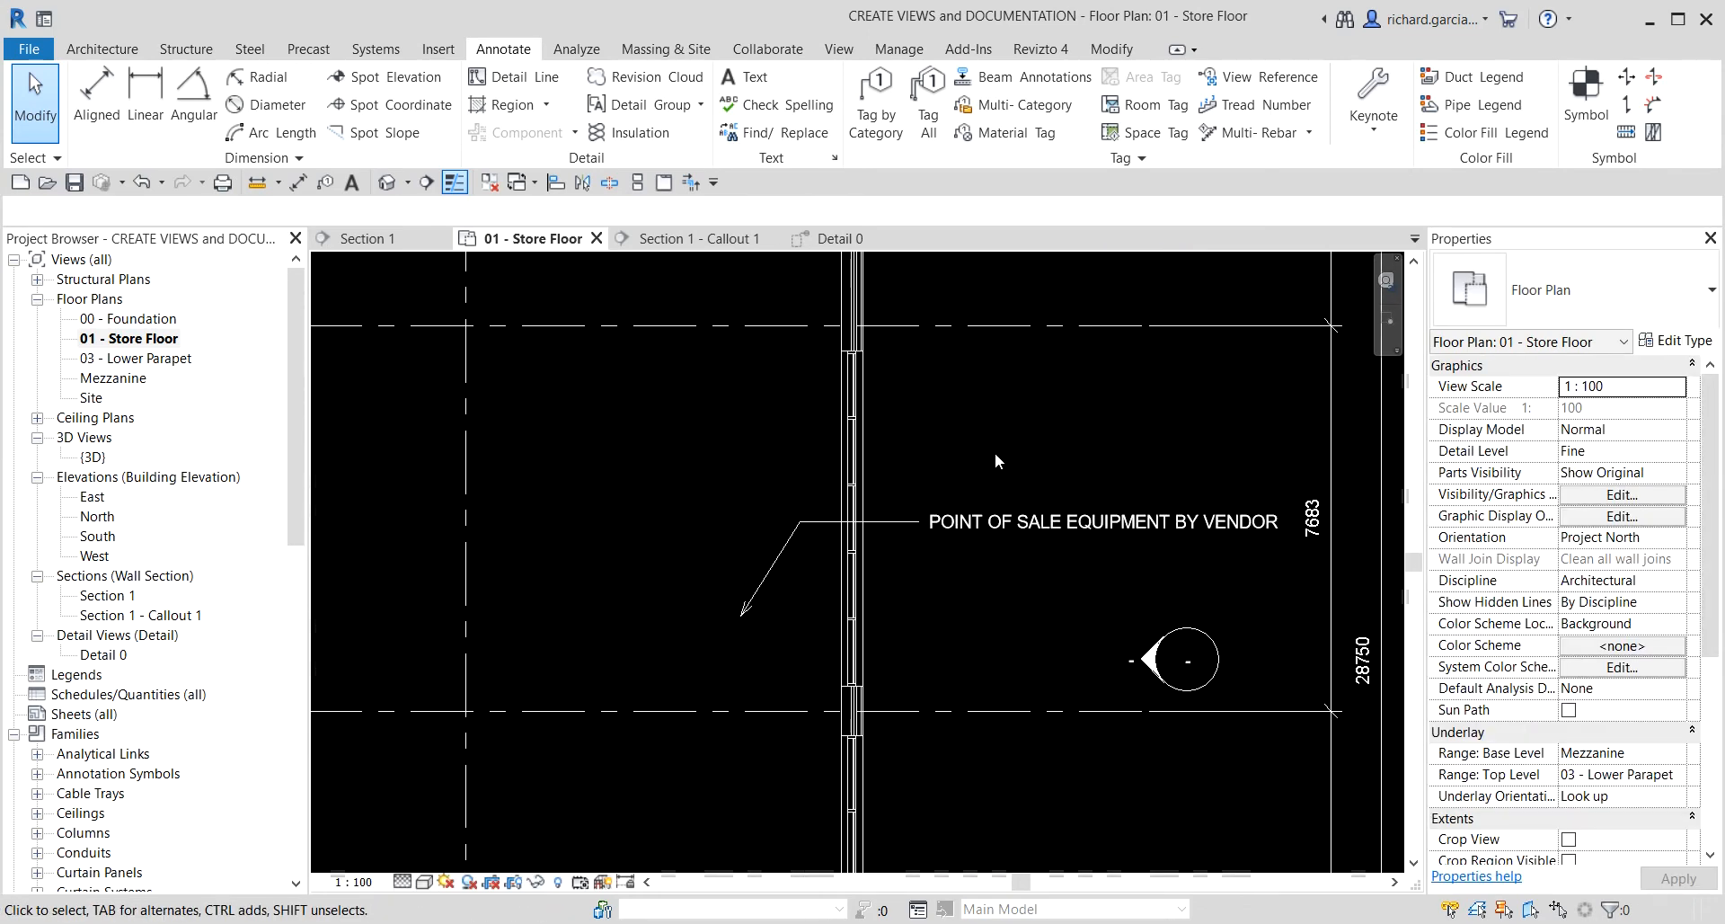
click(1031, 523)
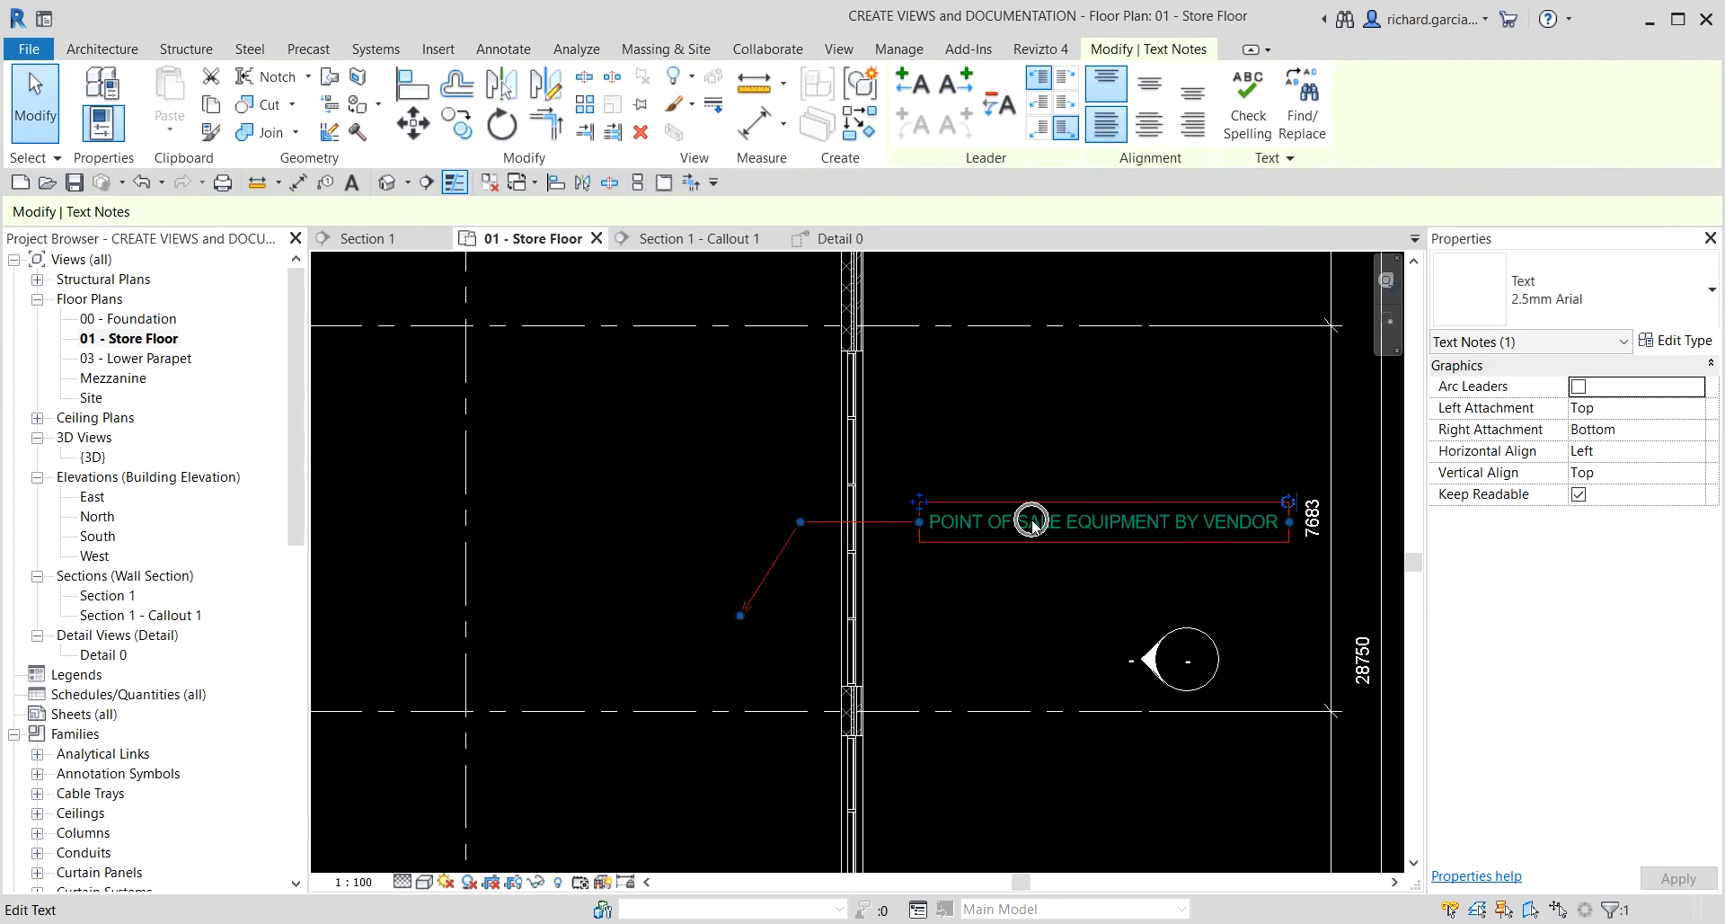
scroll(1257, 506, up, 1)
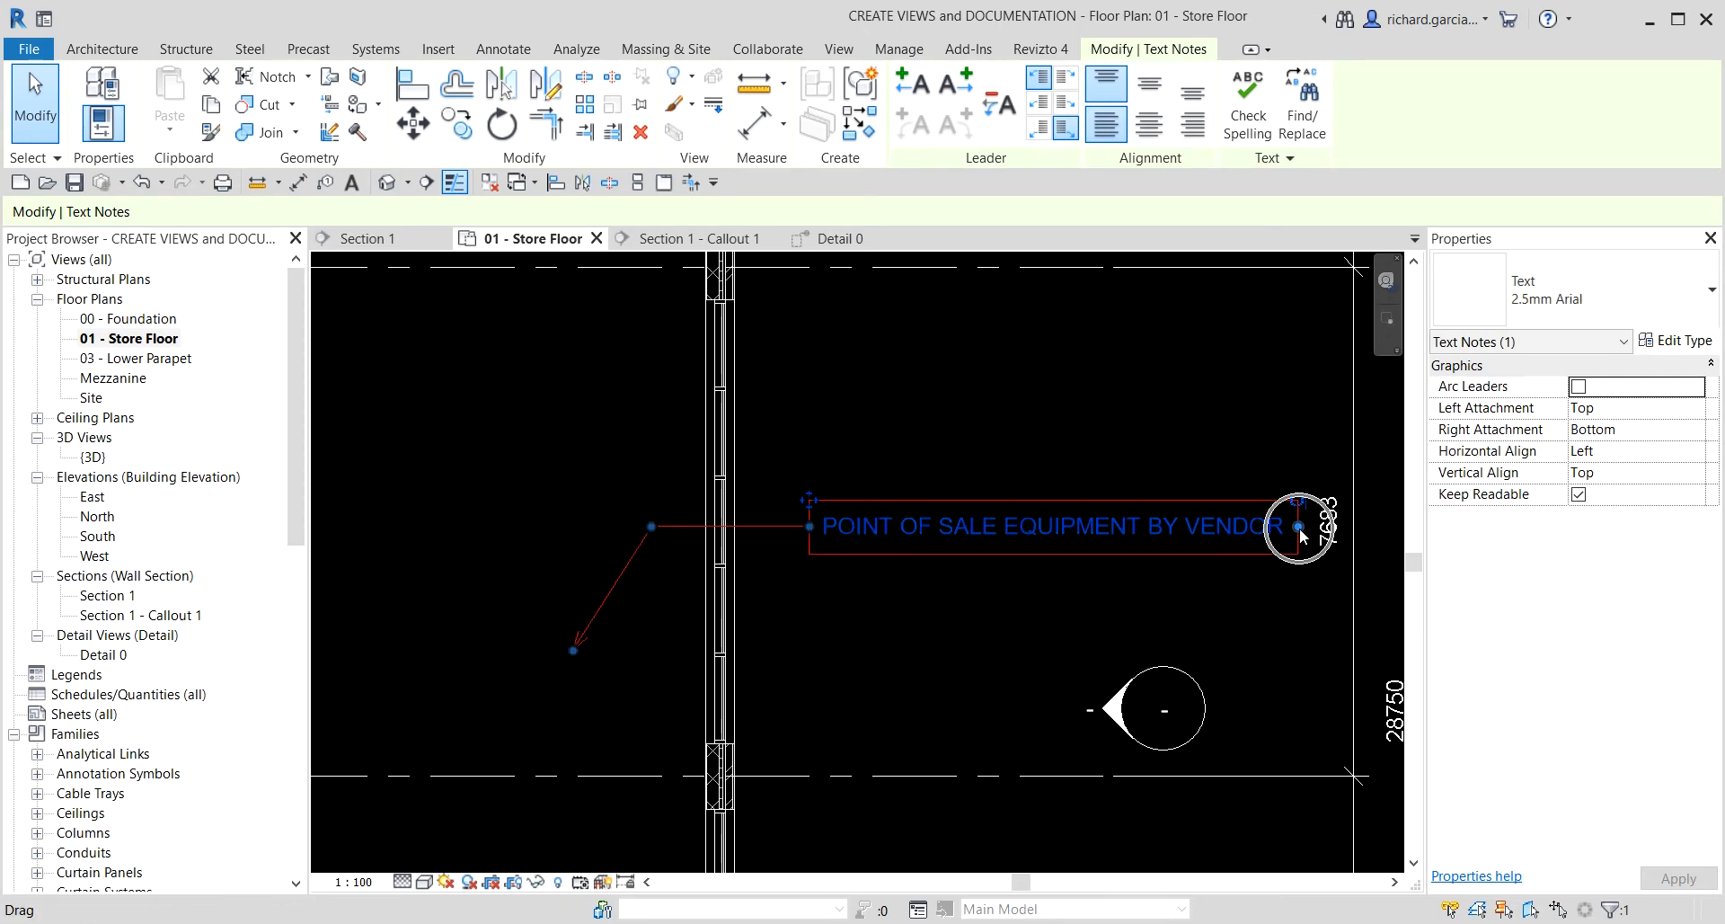
drag(1299, 527, 1123, 526)
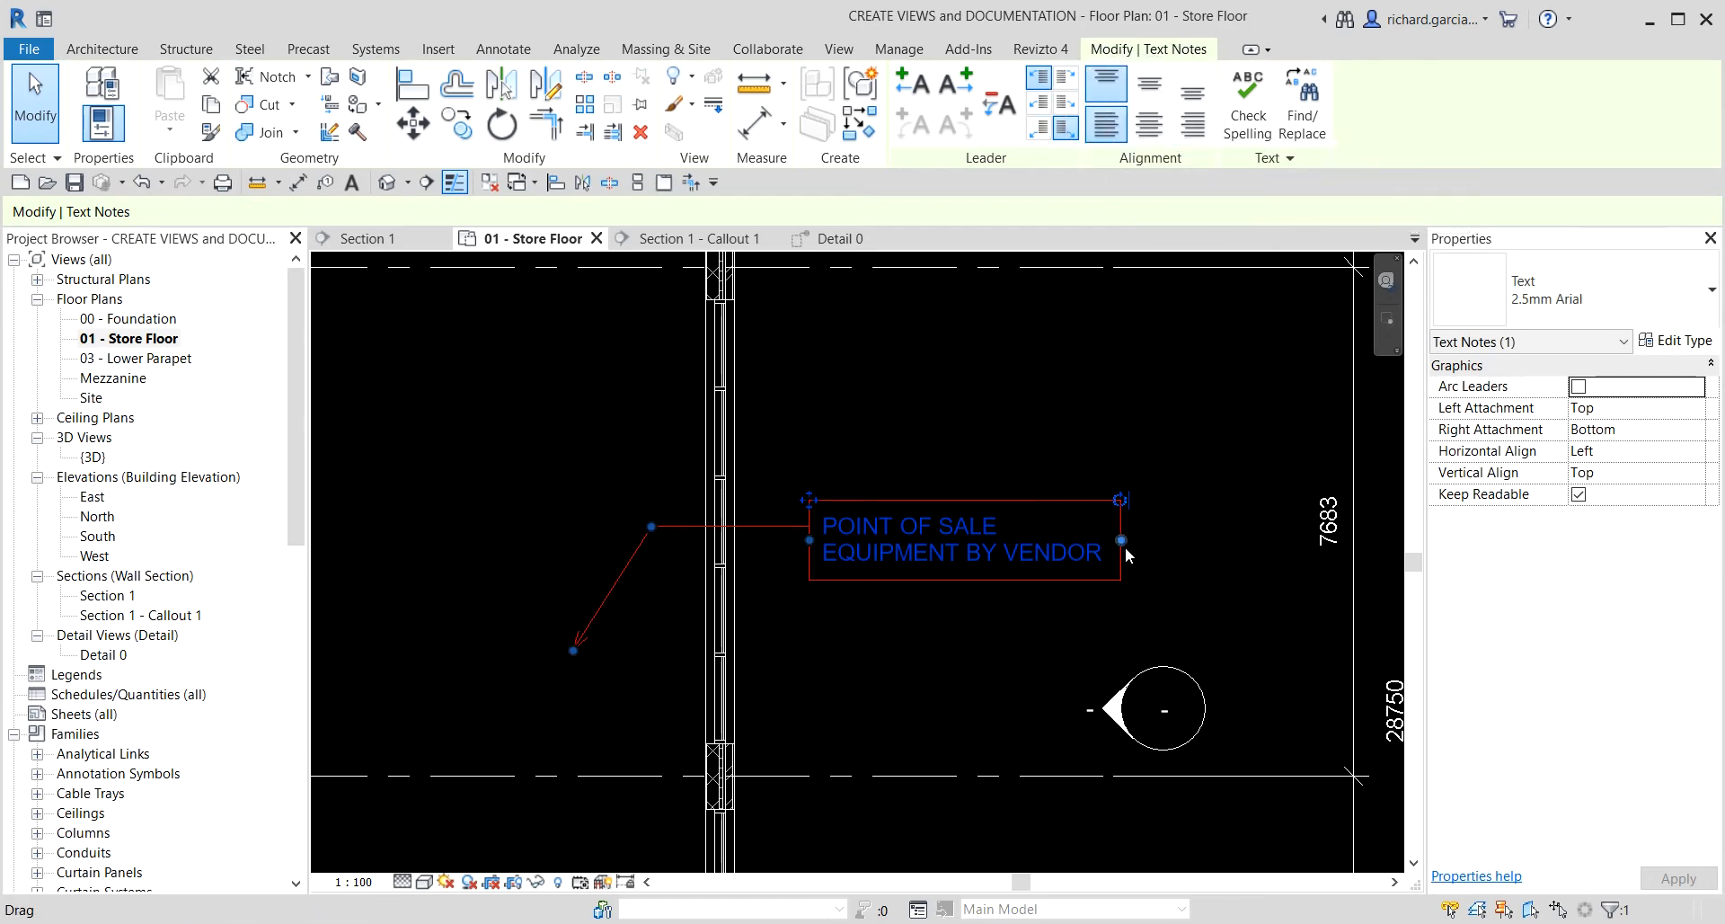
- Widen the point-of-sale note's text box so only "BY VENDOR" wraps onto the second line, and keep the text left-aligned
drag(1121, 540, 1186, 540)
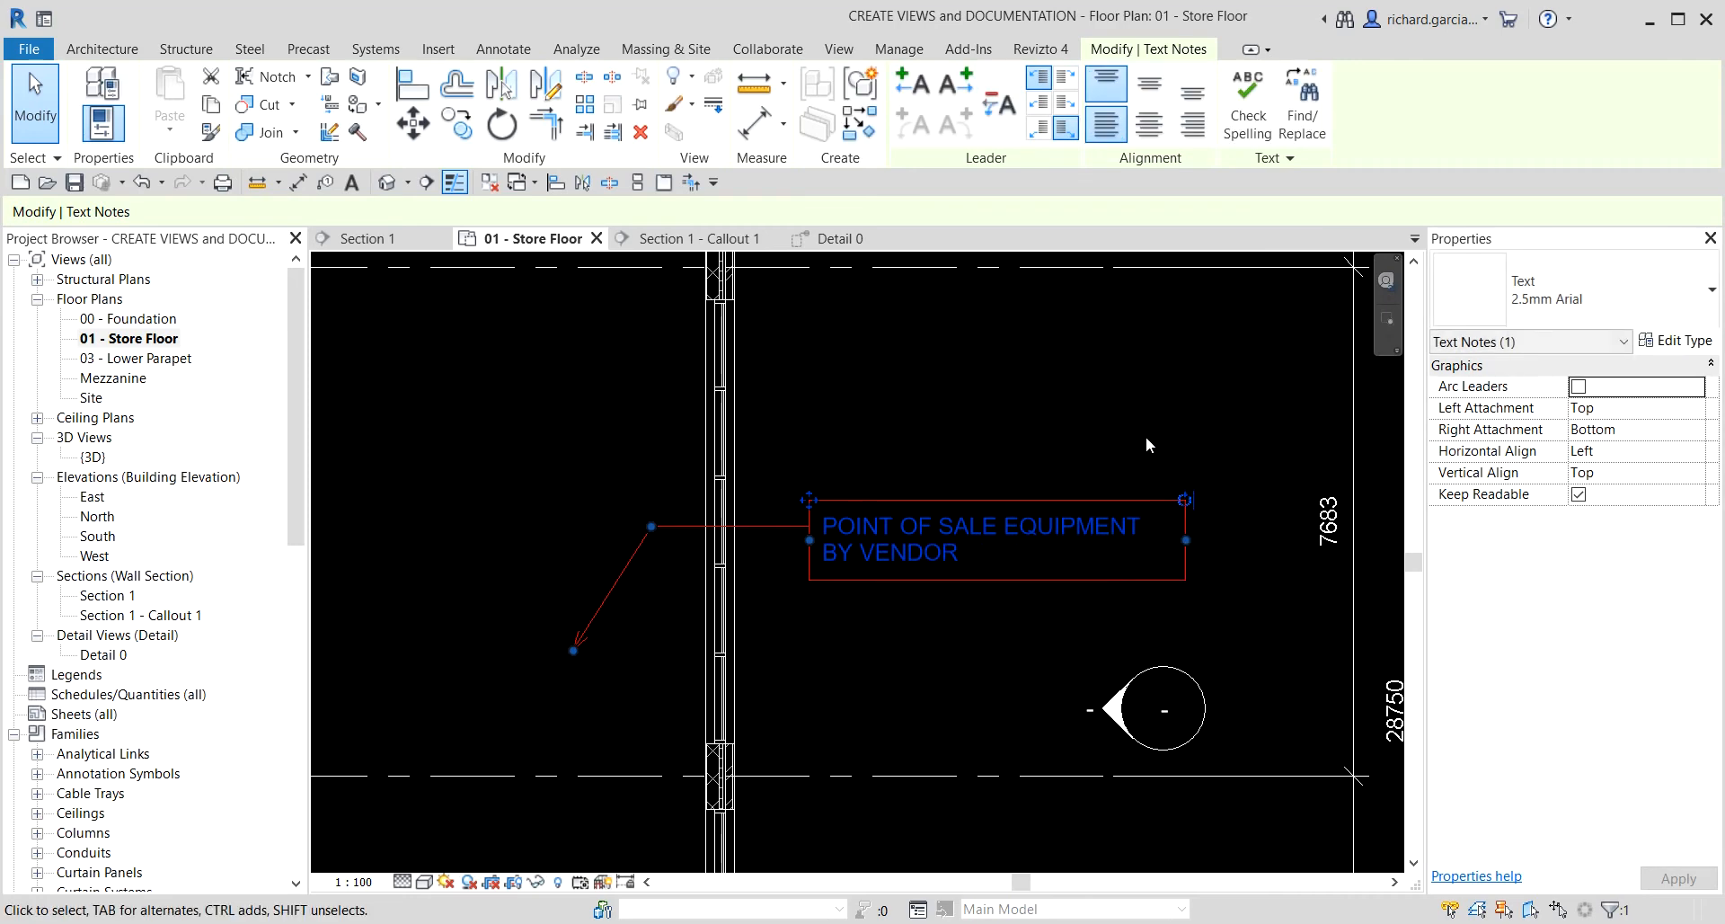
click(1196, 135)
click(1147, 126)
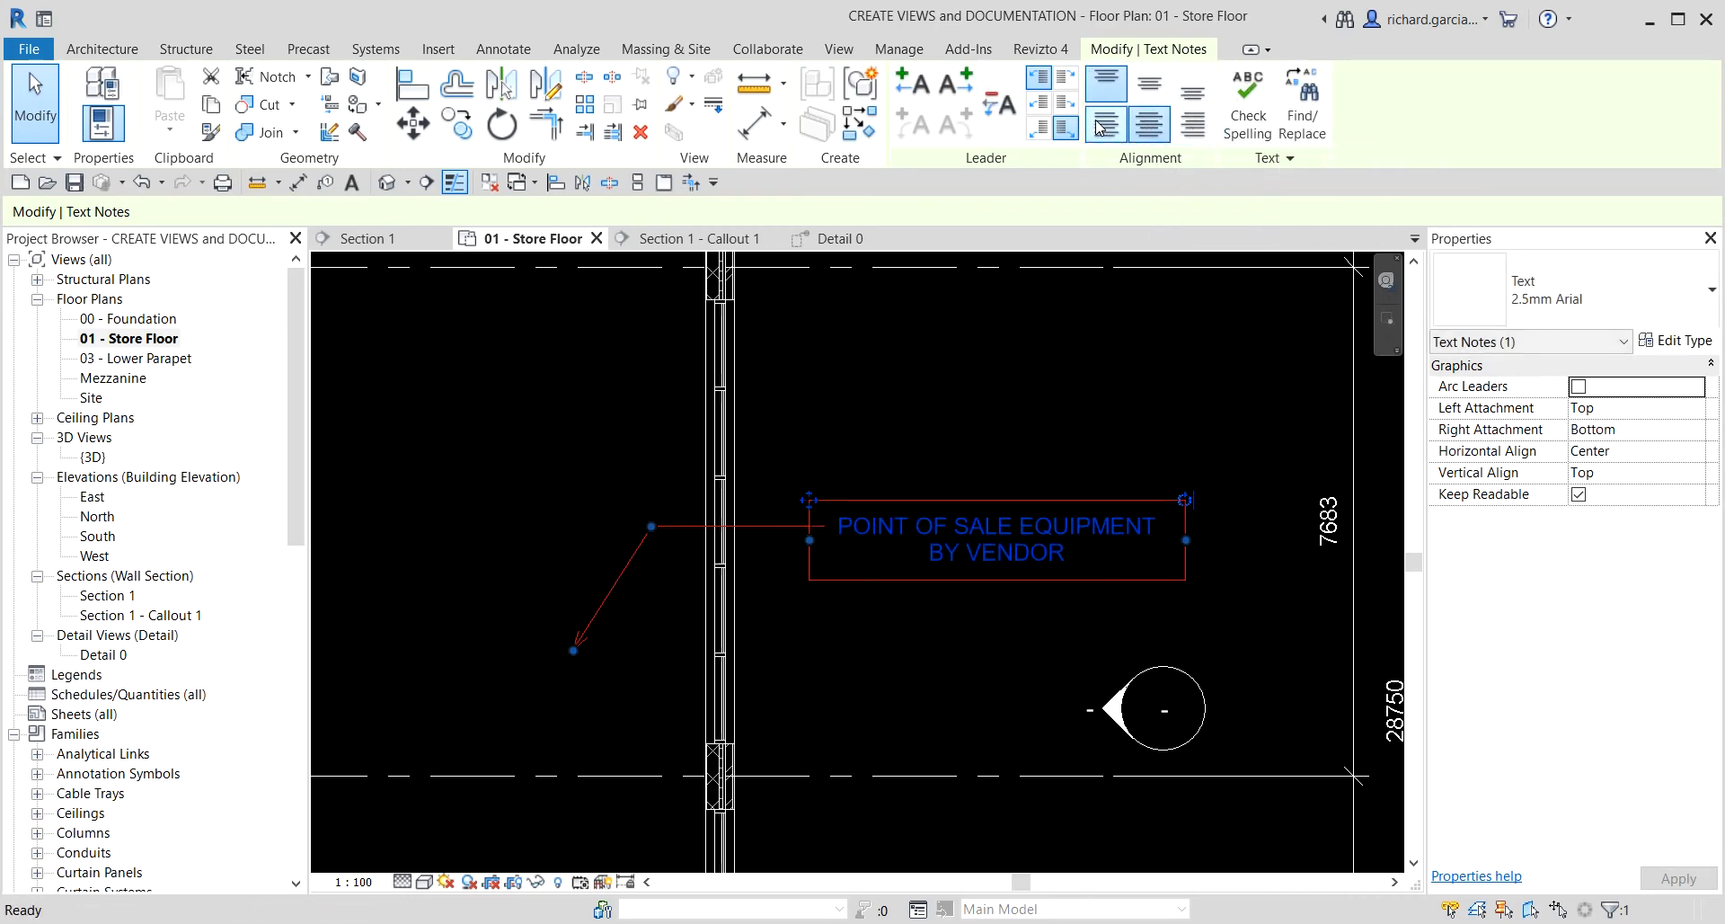
click(1108, 127)
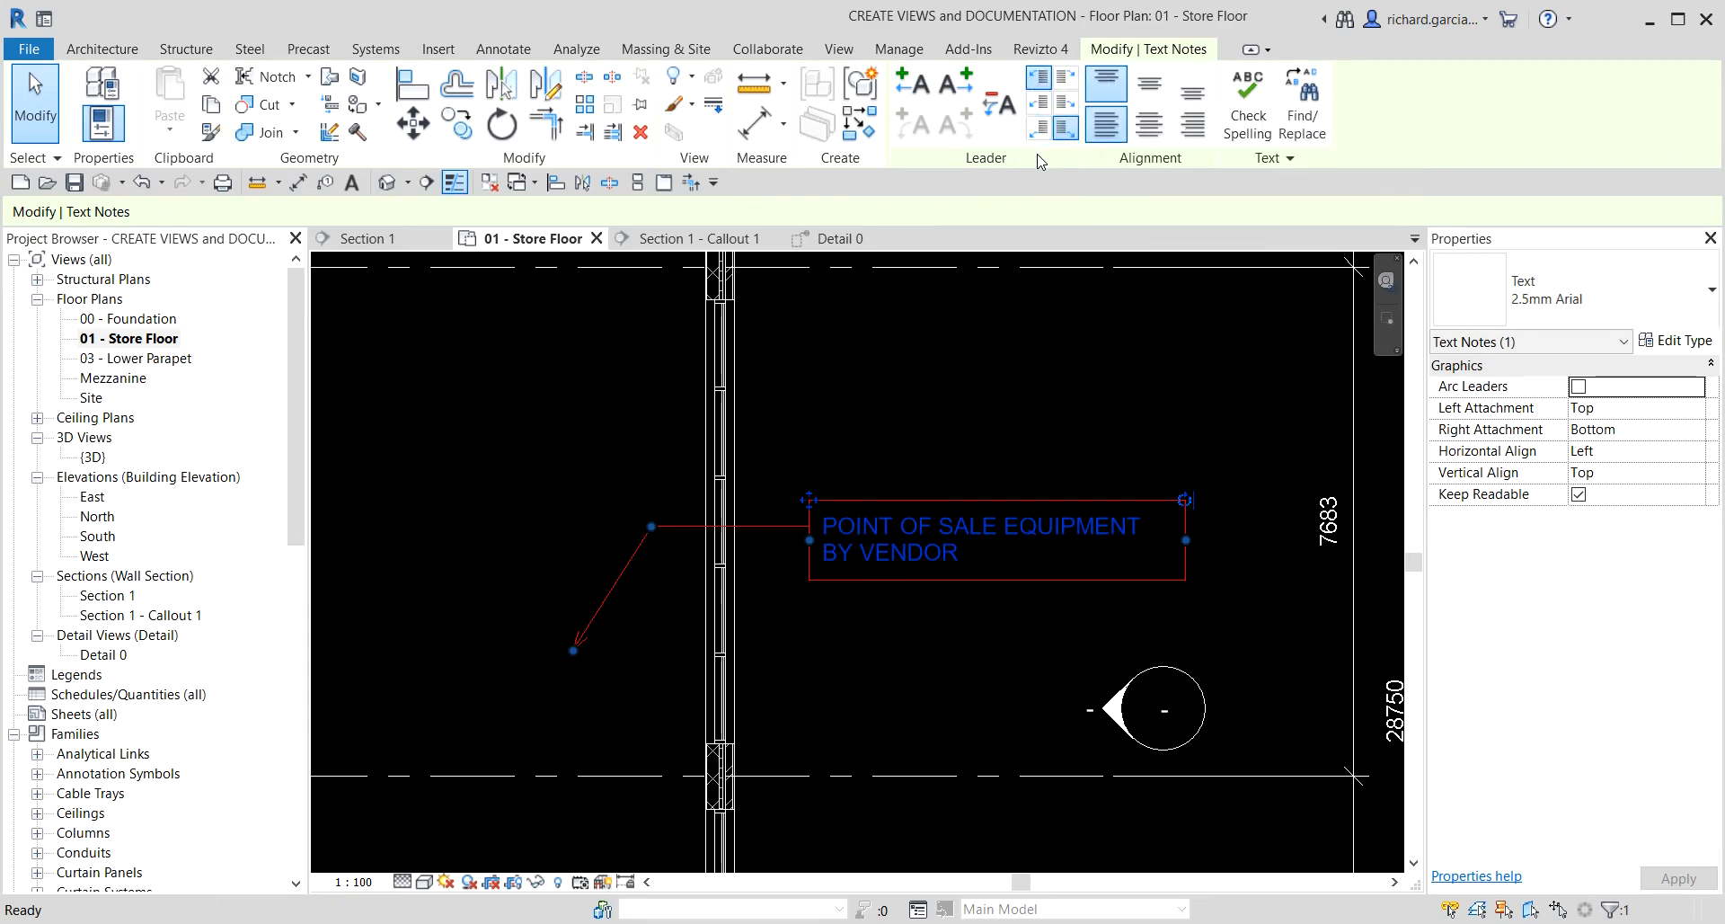
- Set the point-of-sale note's left leader attachment to Middle and move the note up to just below the upper grid line
click(1038, 106)
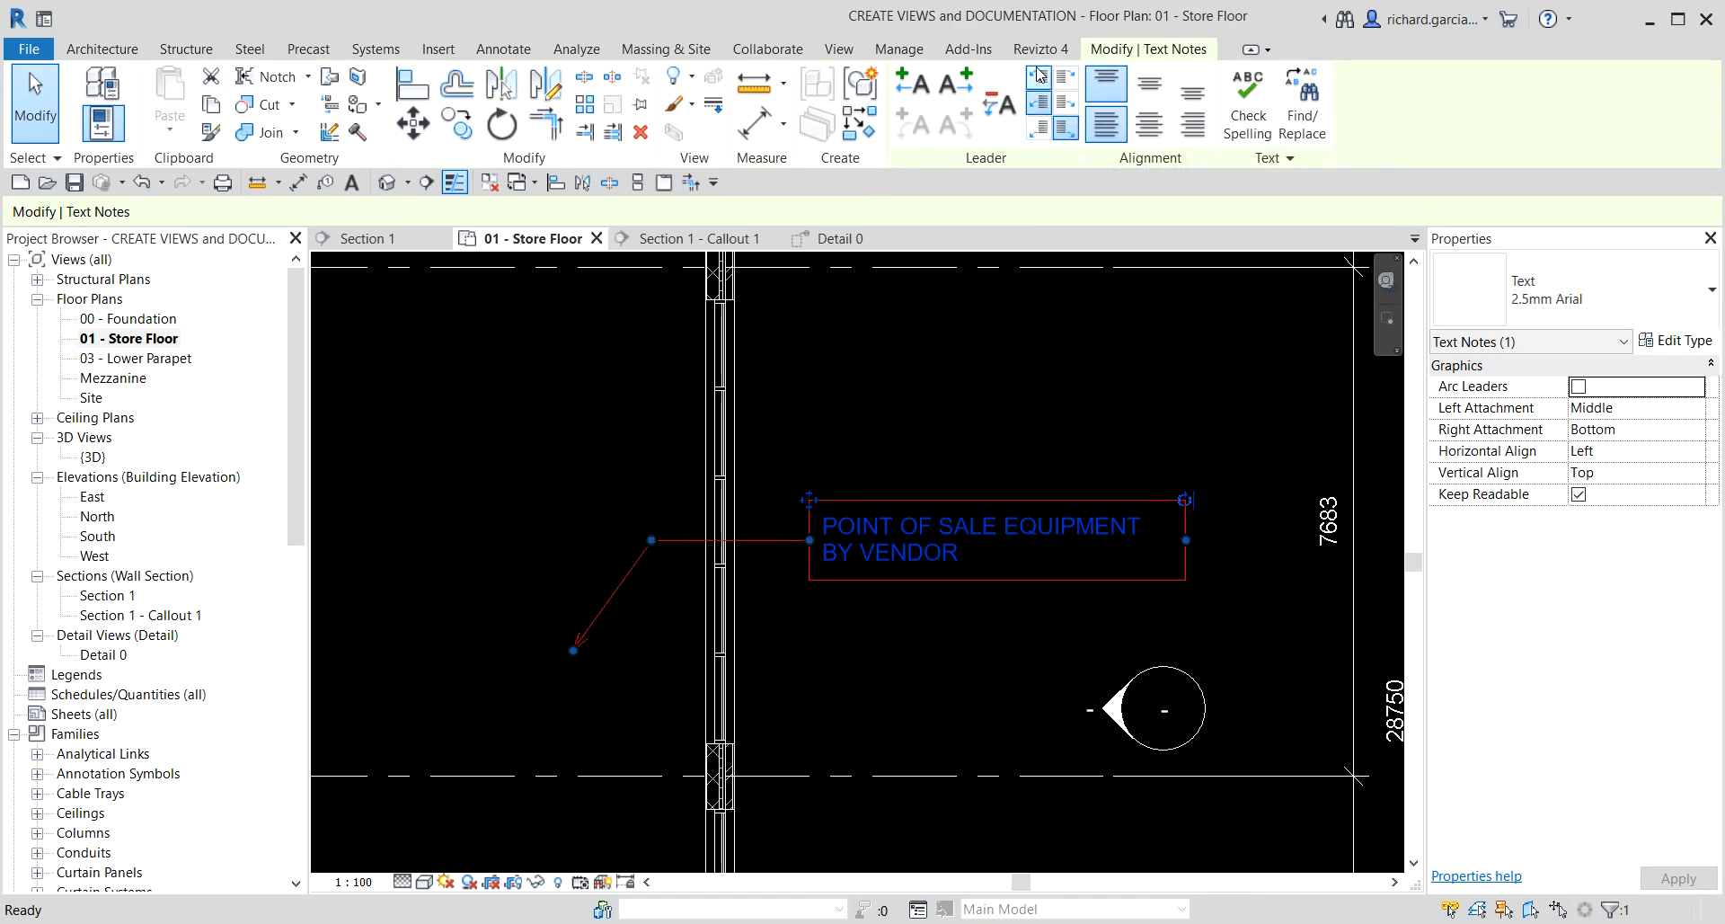
click(1038, 79)
click(1038, 106)
drag(809, 500, 844, 324)
scroll(832, 557, down, 3)
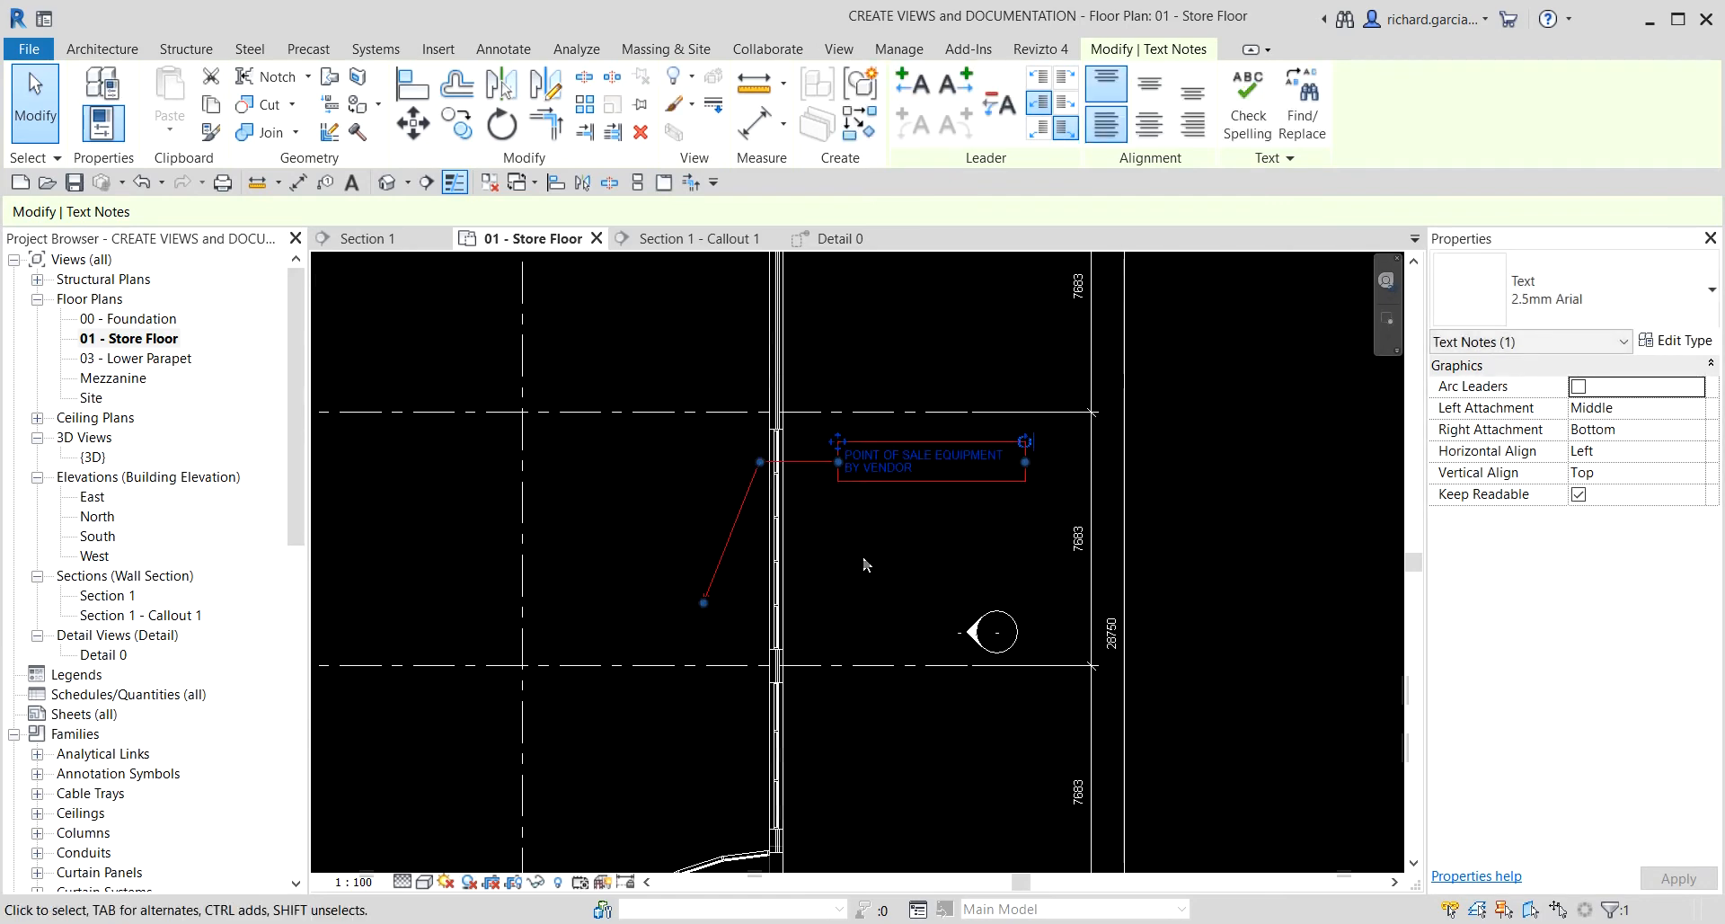
click(908, 553)
- Add a straight leader to the right side of the "ALL STORE FIXTURES BY OWNER" note
scroll(712, 592, down, 1)
middle_drag(737, 594, 955, 512)
middle_drag(677, 541, 860, 462)
scroll(860, 462, up, 3)
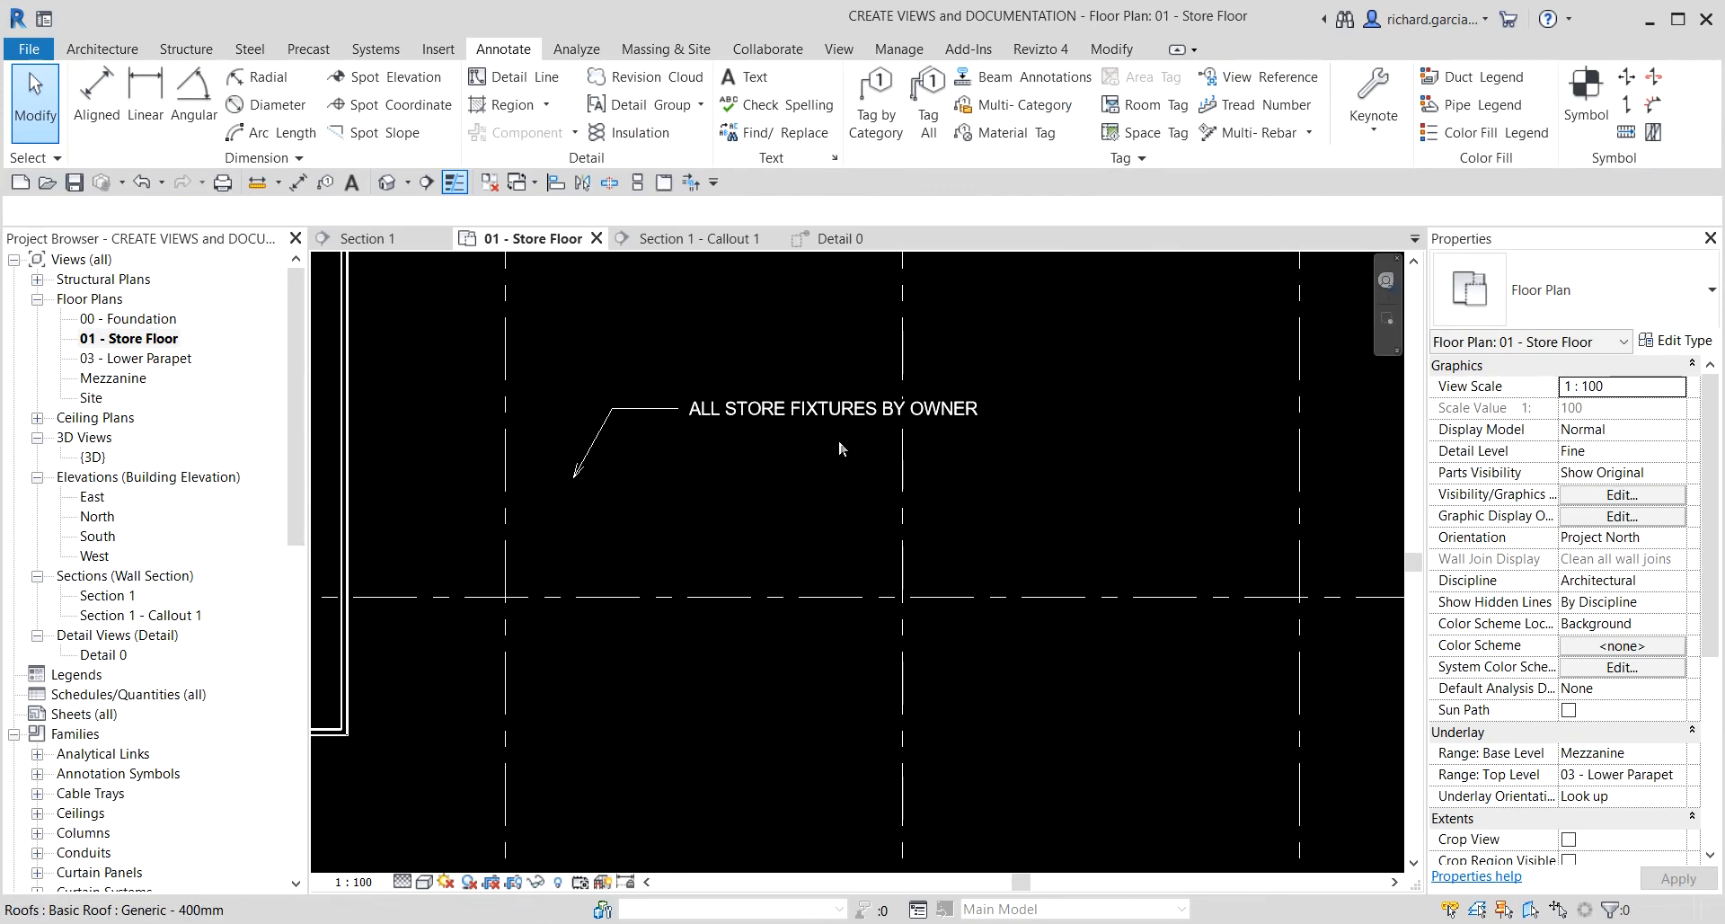
click(805, 412)
click(805, 412)
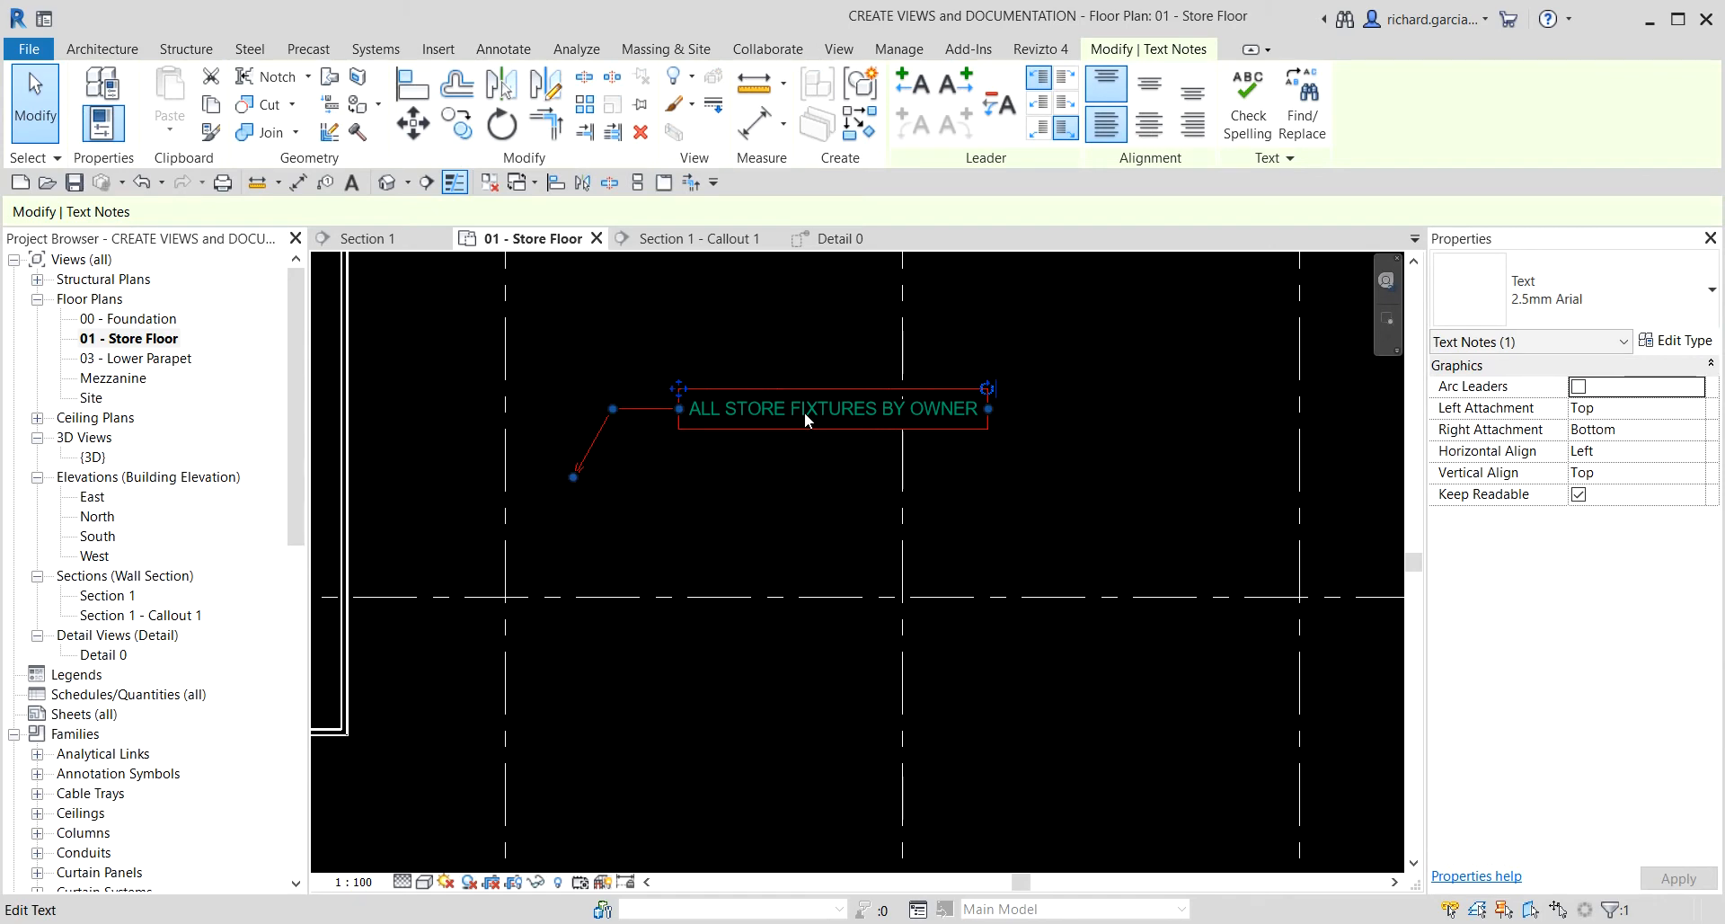
middle_drag(859, 417, 709, 436)
scroll(597, 437, down, 3)
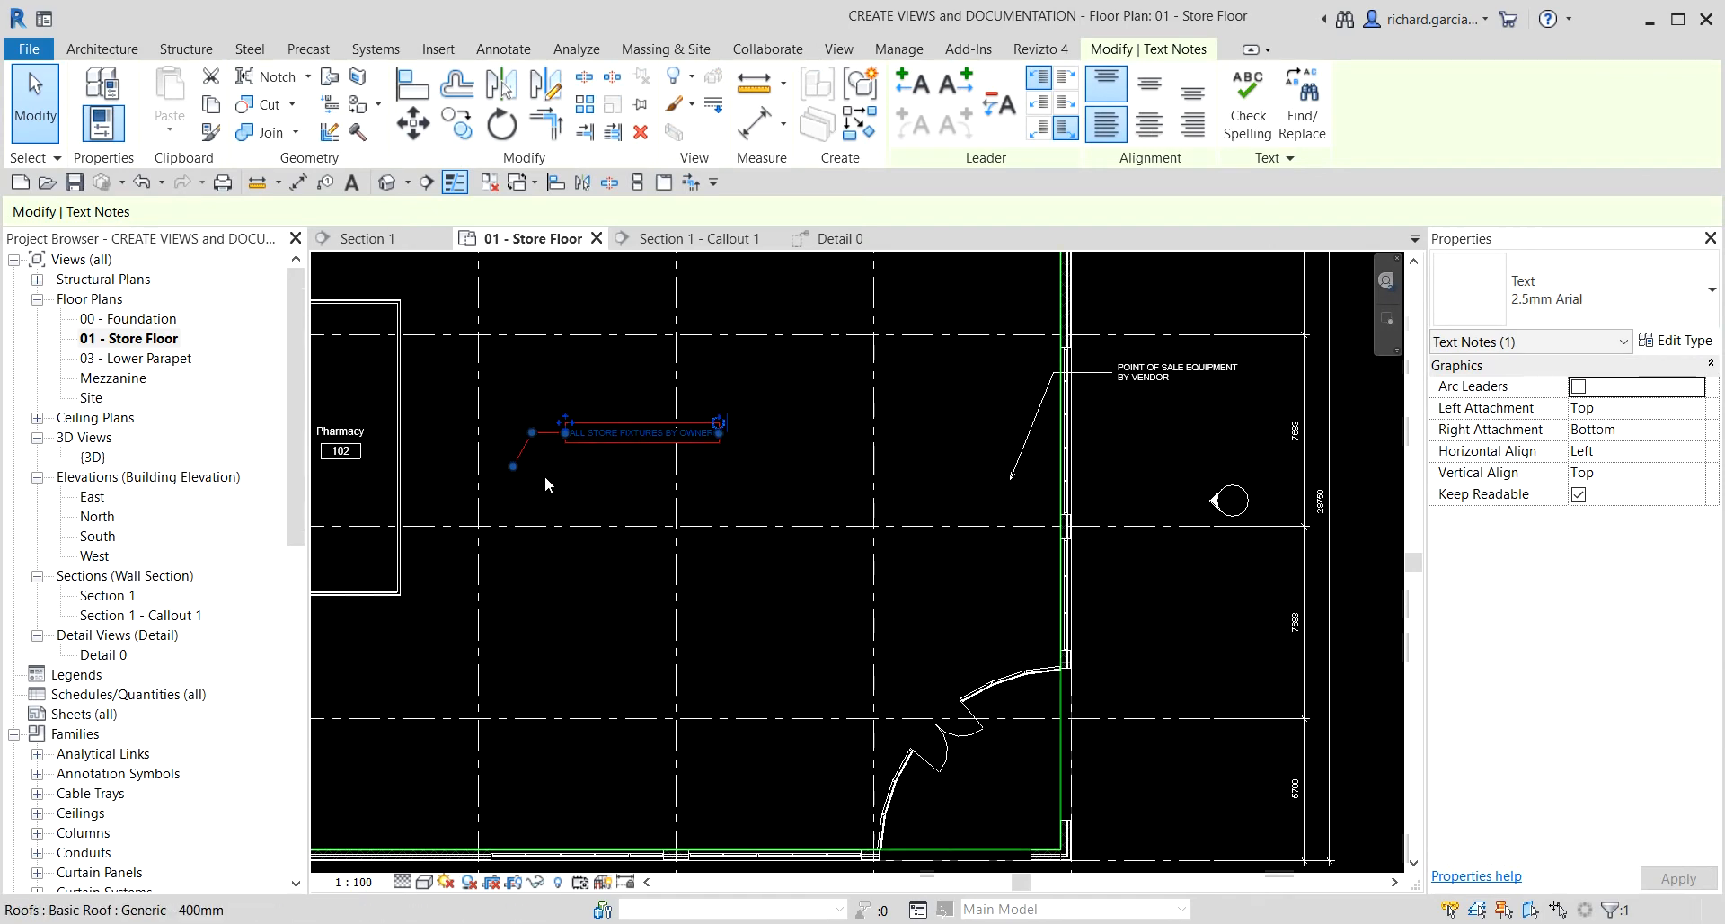
key(ctrl)
key(ctrl)
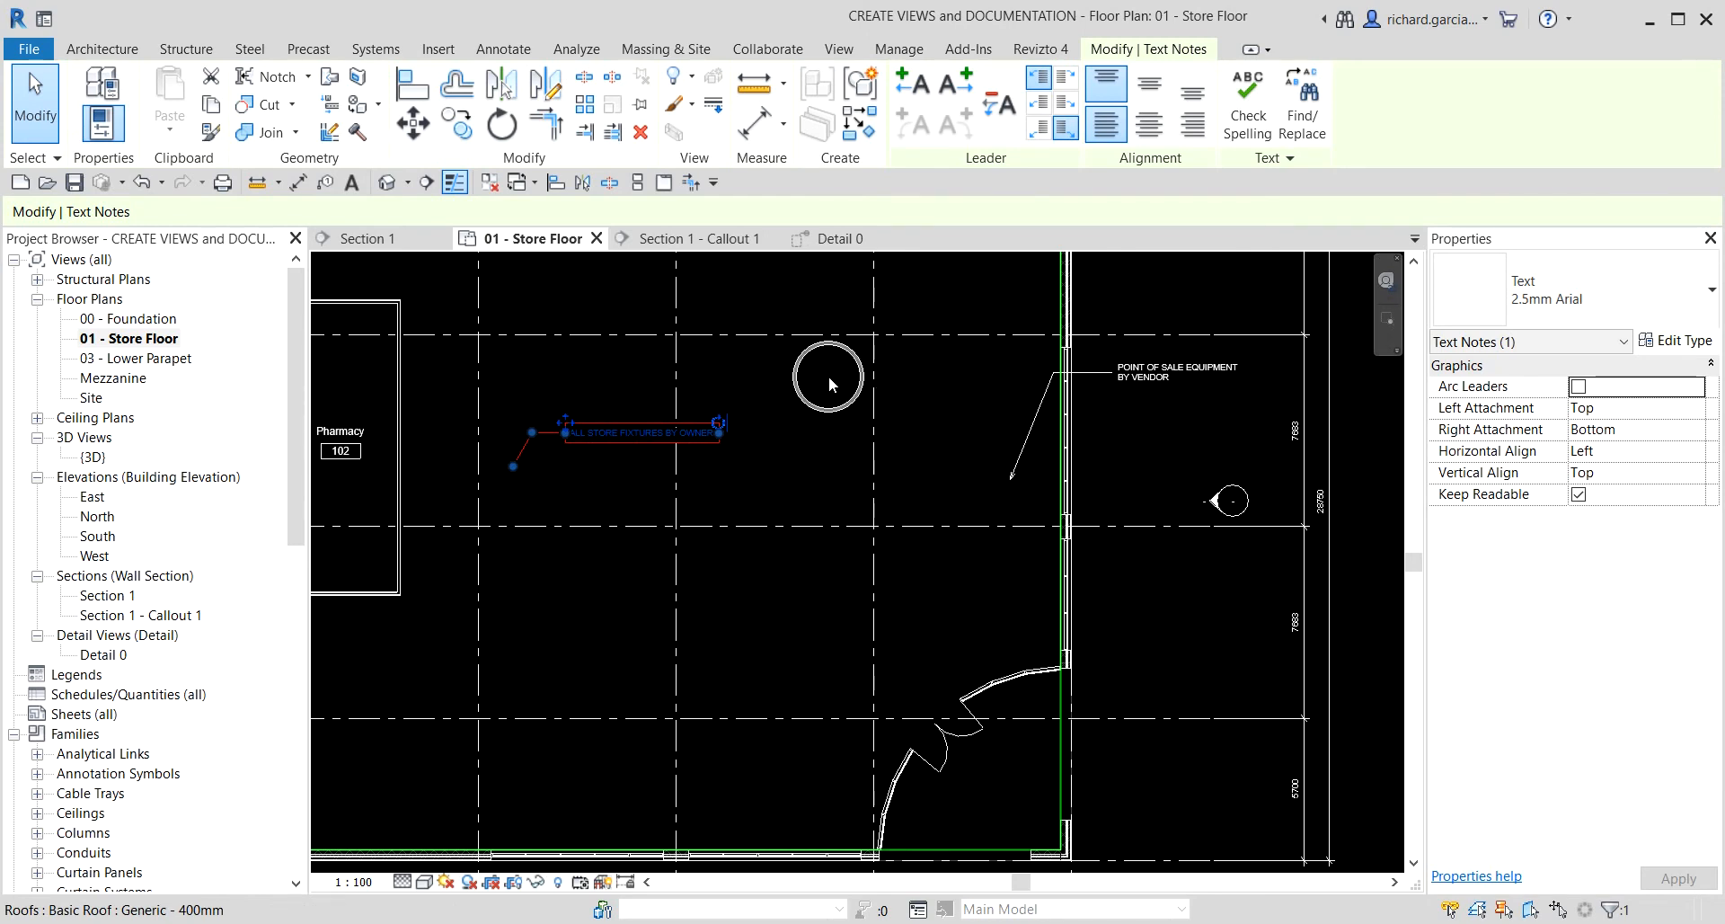
scroll(646, 370, up, 3)
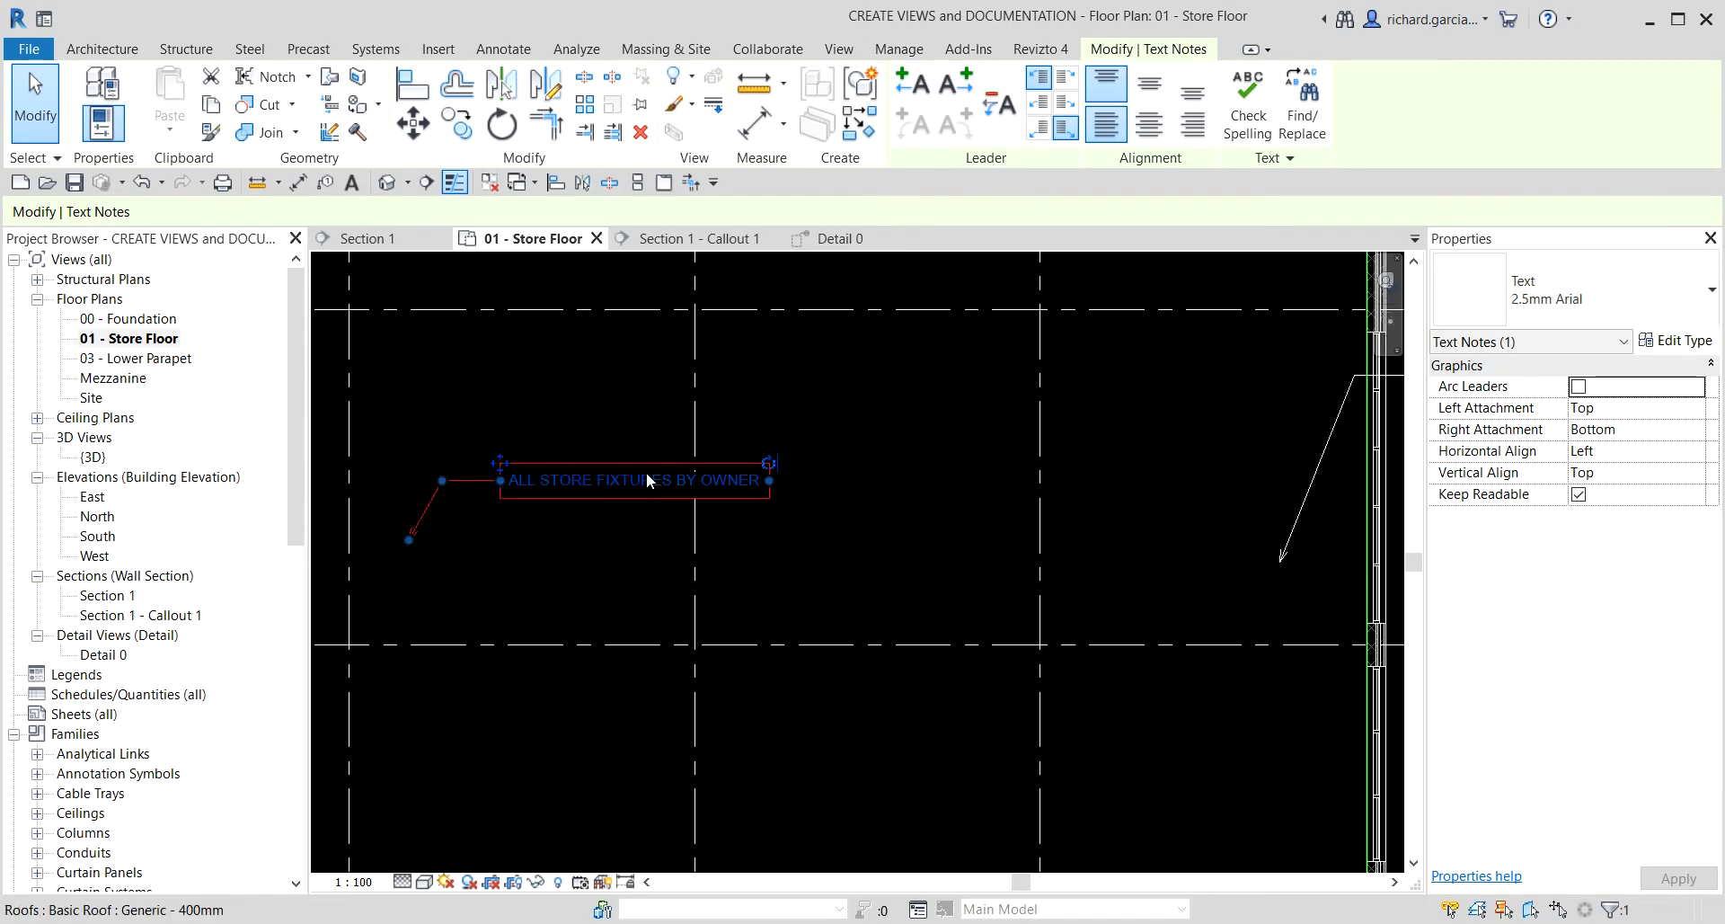
key(ctrl)
key(ctrl)
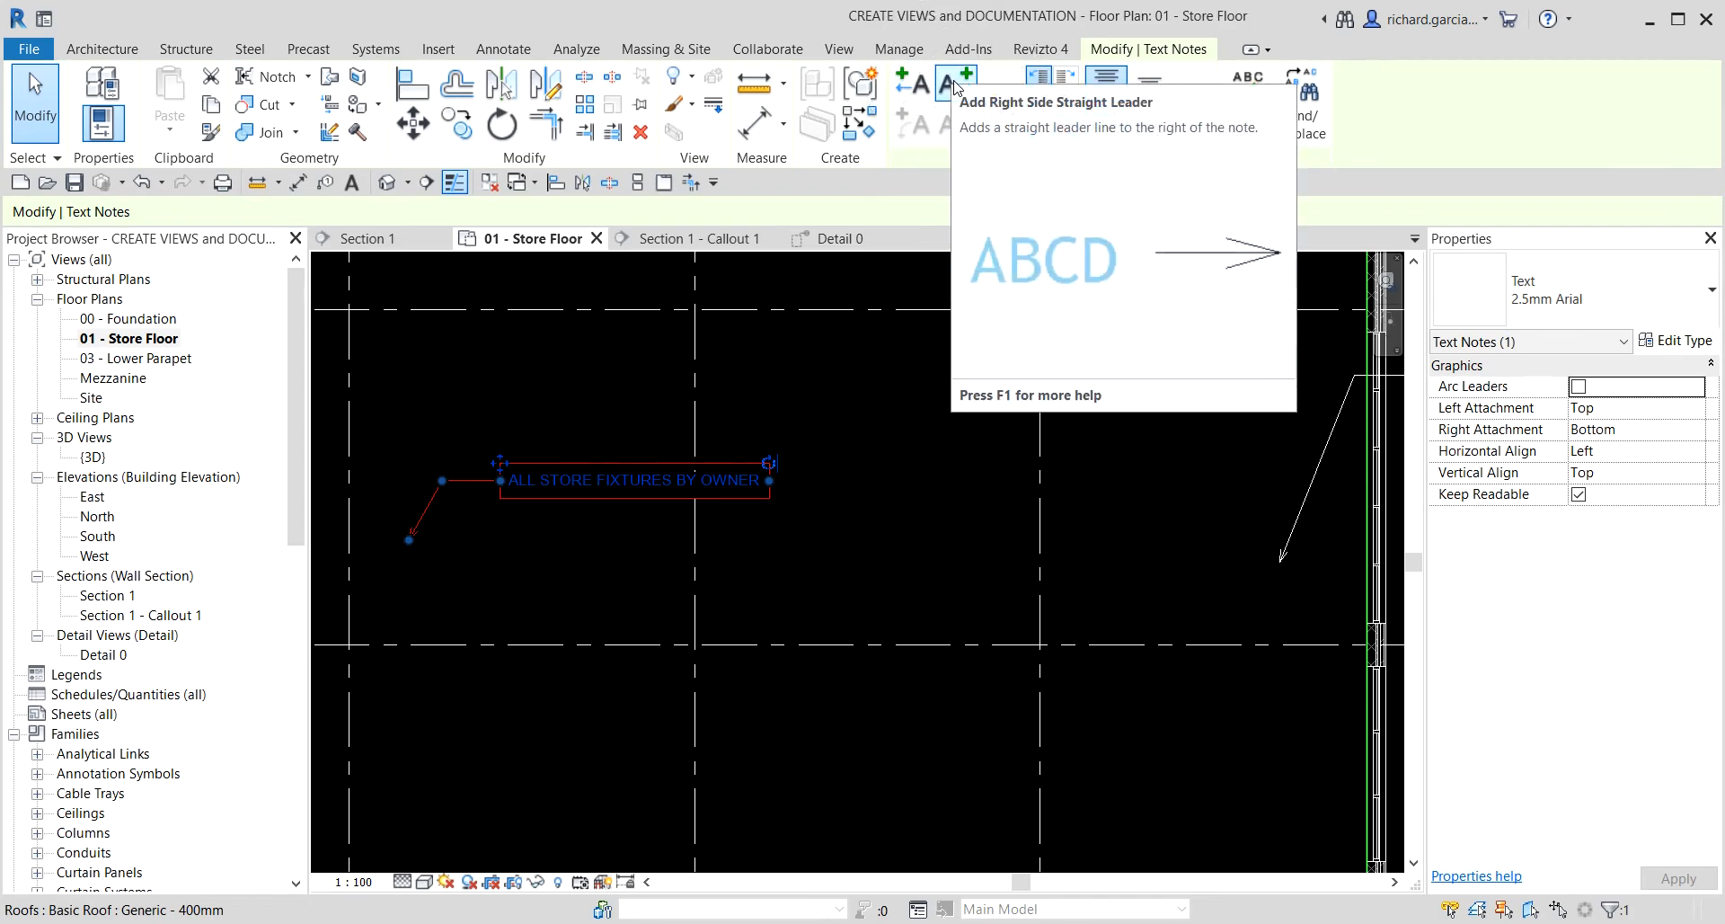
key(ctrl)
click(955, 88)
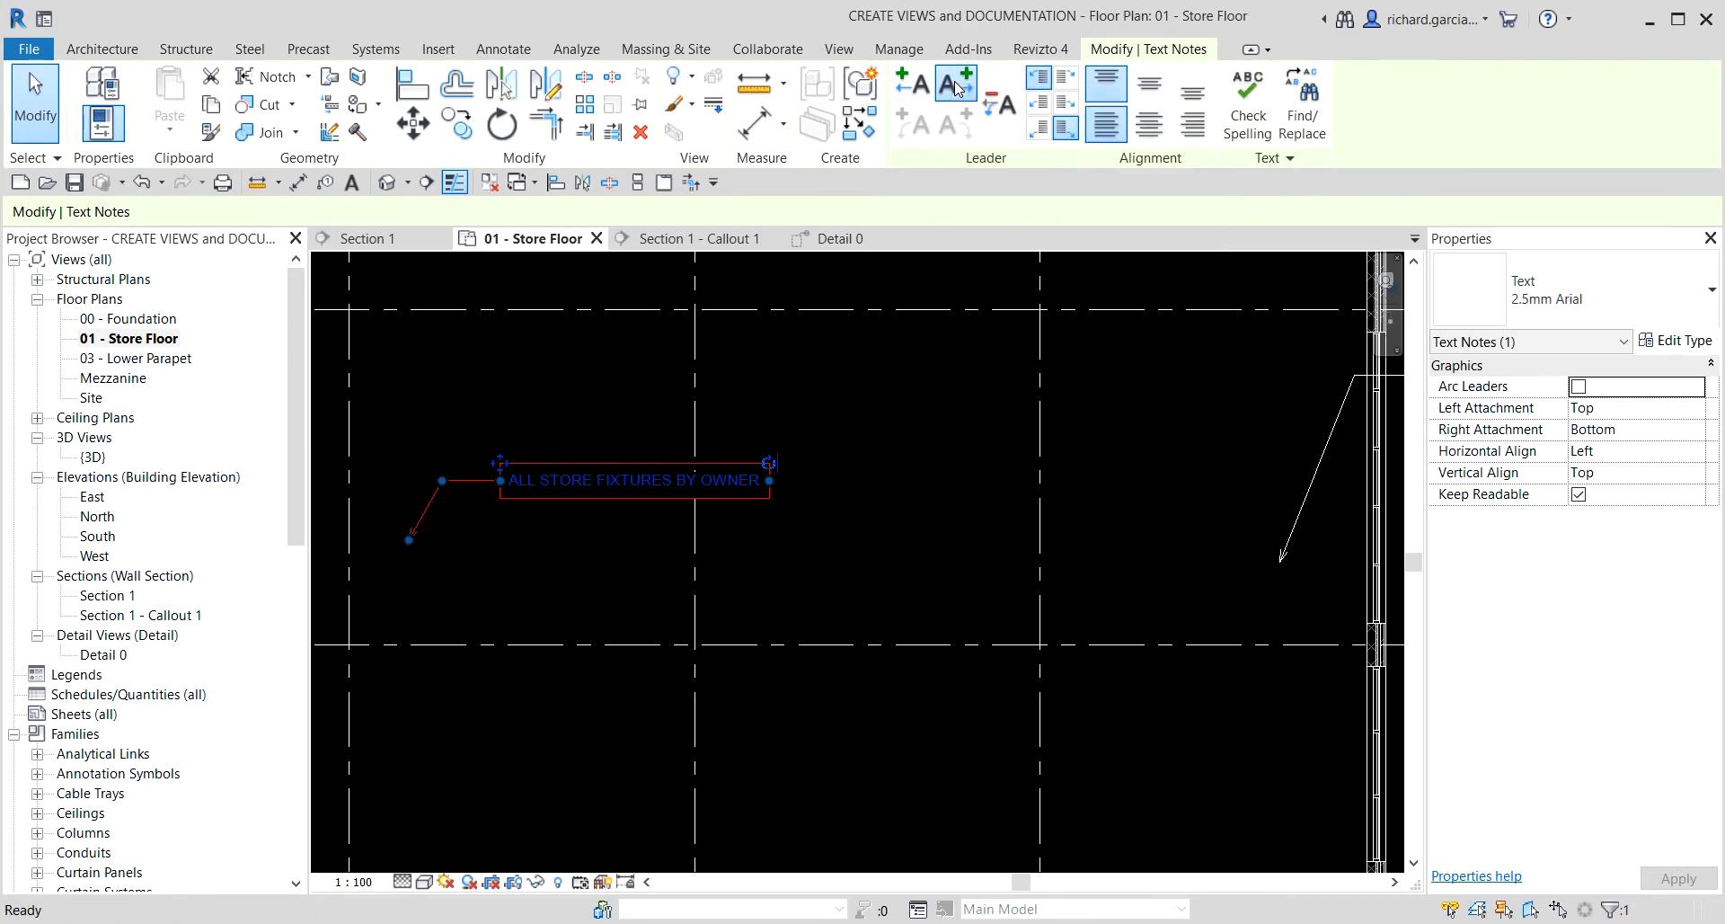
- Shape the new right leader with its arrowhead up and to the right and its elbow level with the text, and clear the selection
scroll(888, 492, up, 3)
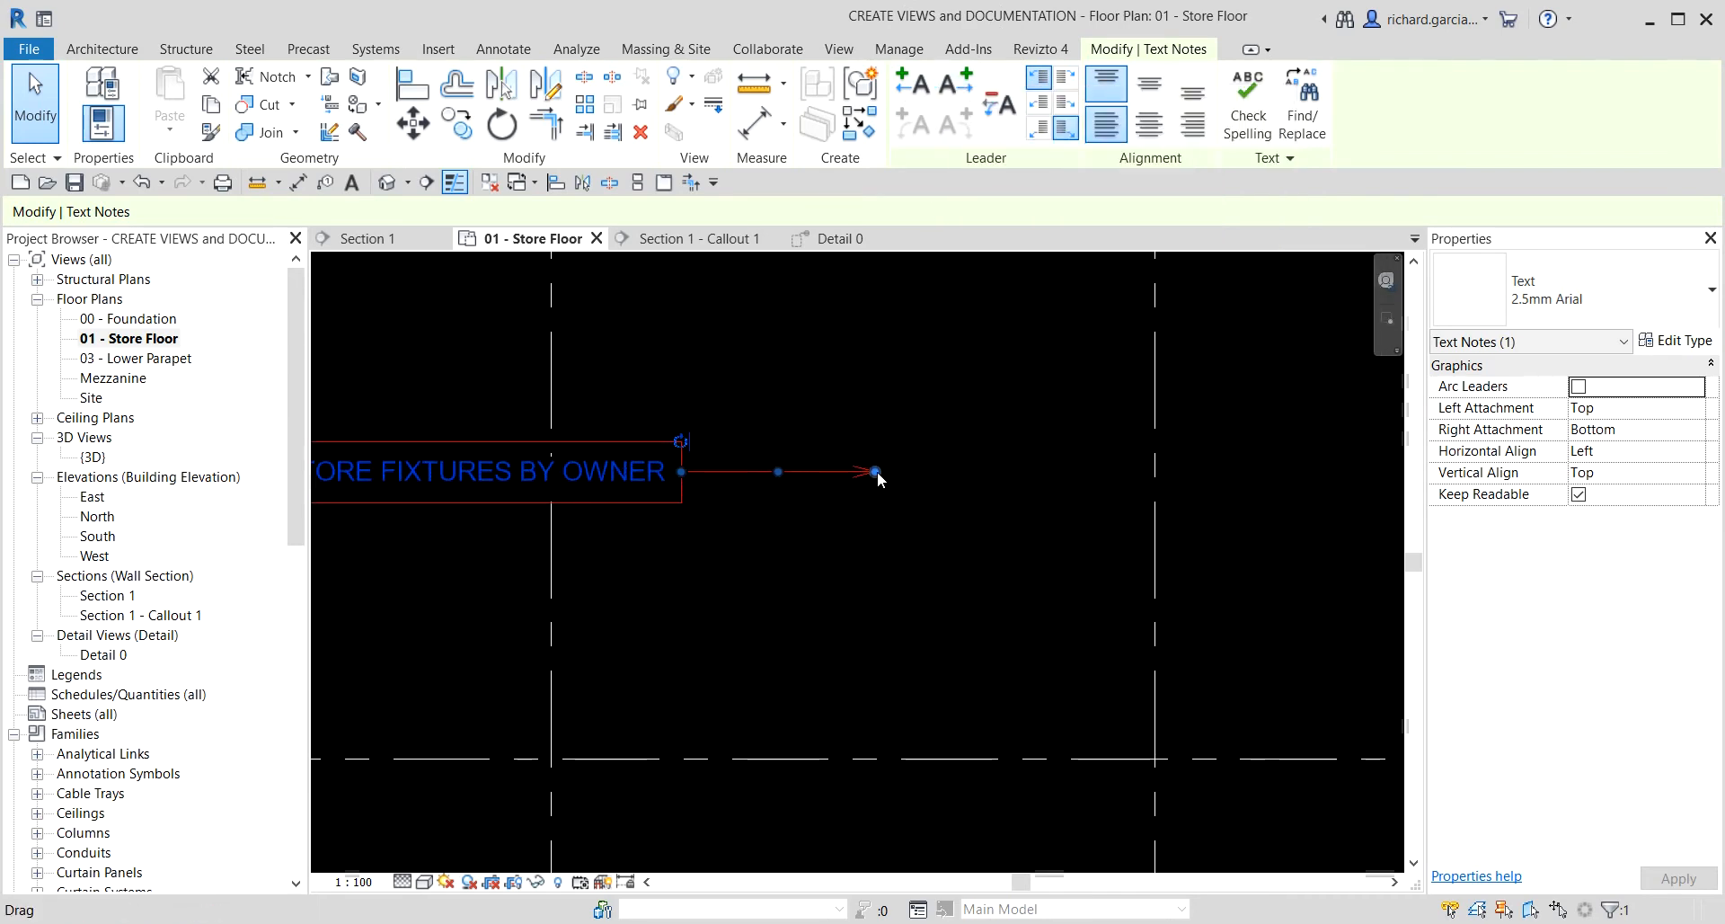
drag(876, 470, 1047, 287)
drag(863, 378, 890, 473)
click(967, 597)
scroll(948, 609, down, 3)
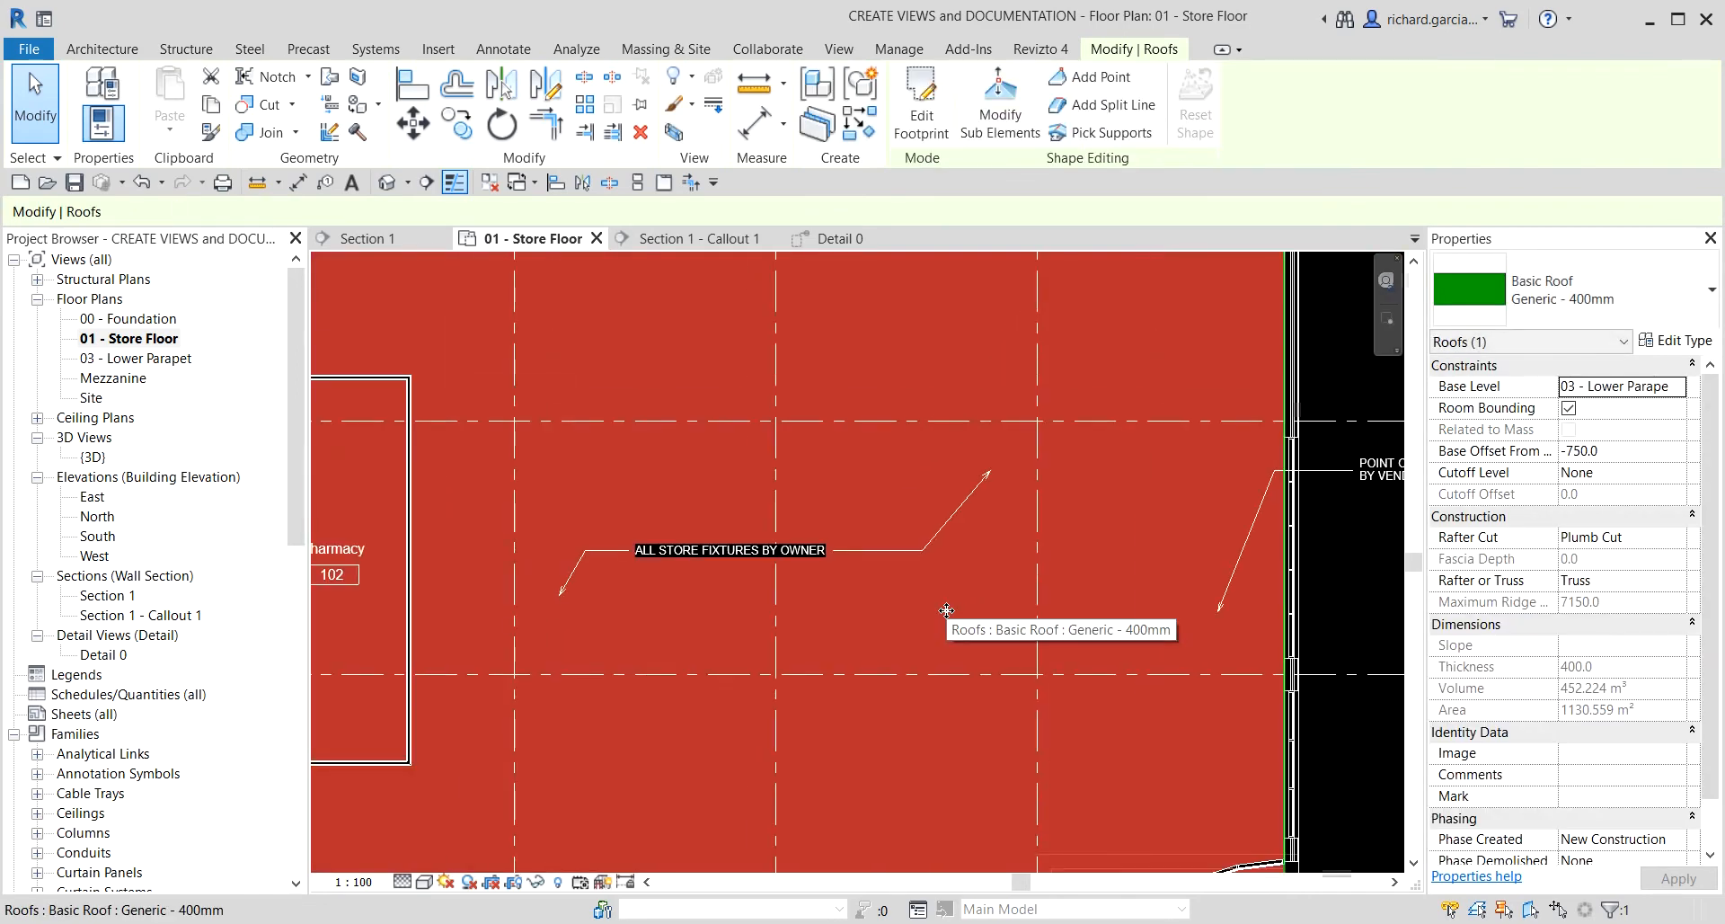
key(Escape)
key(Escape)
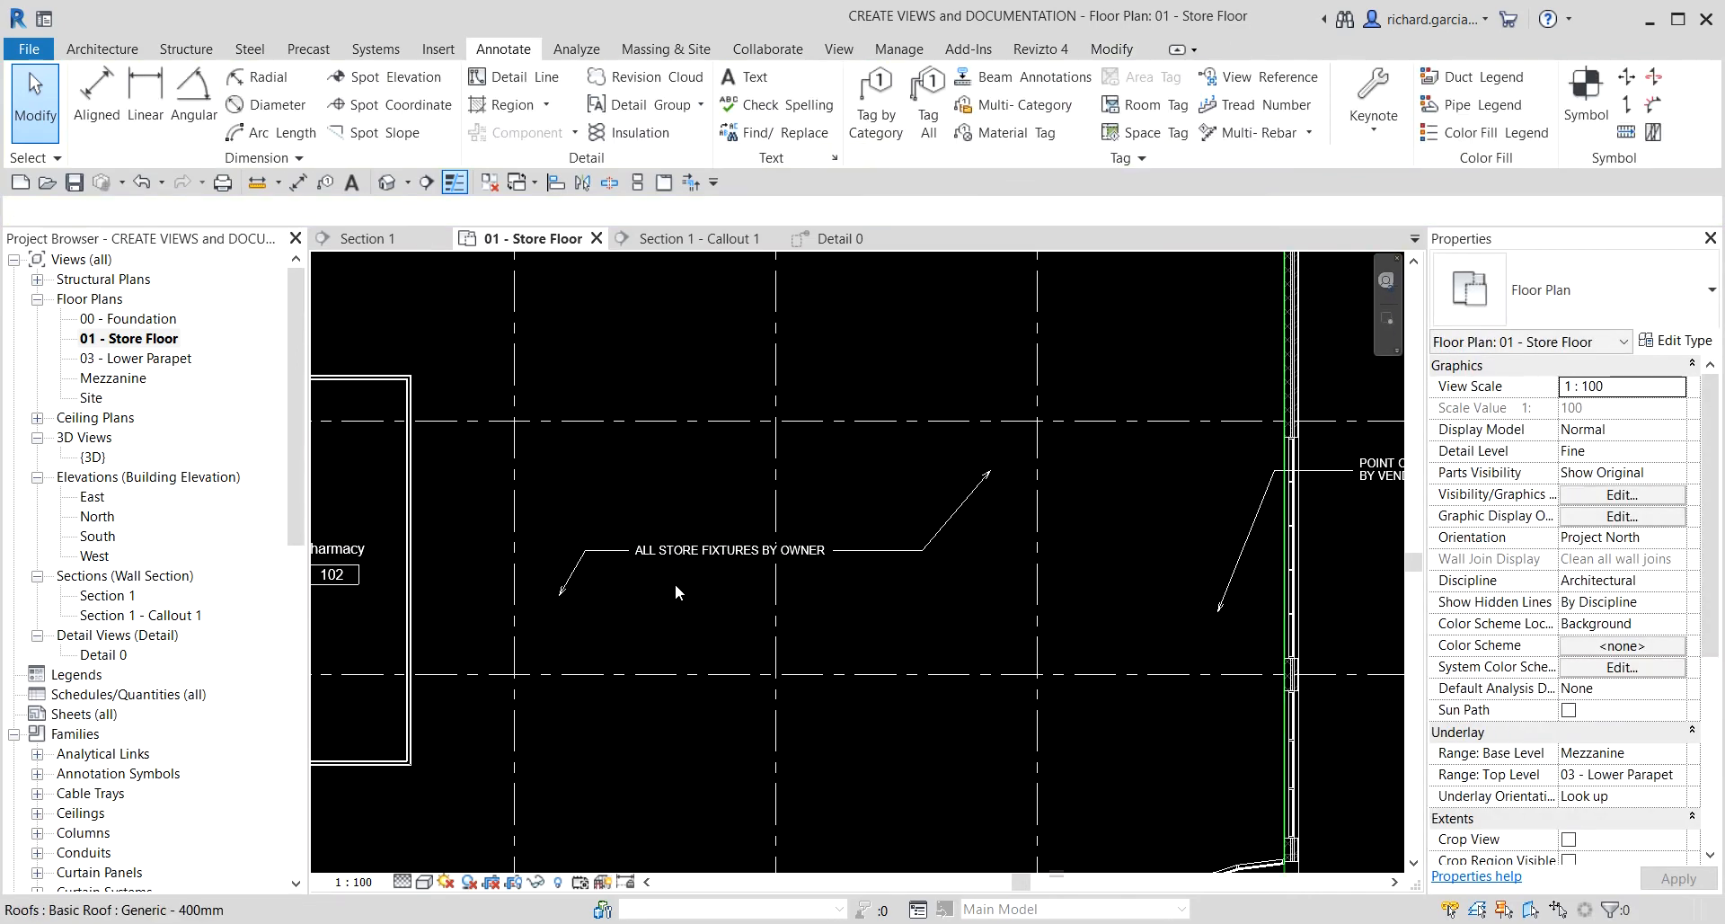
- Shorten the fixtures note's right leader by moving its elbow and arrowhead closer to the text
scroll(675, 586, up, 3)
click(1006, 550)
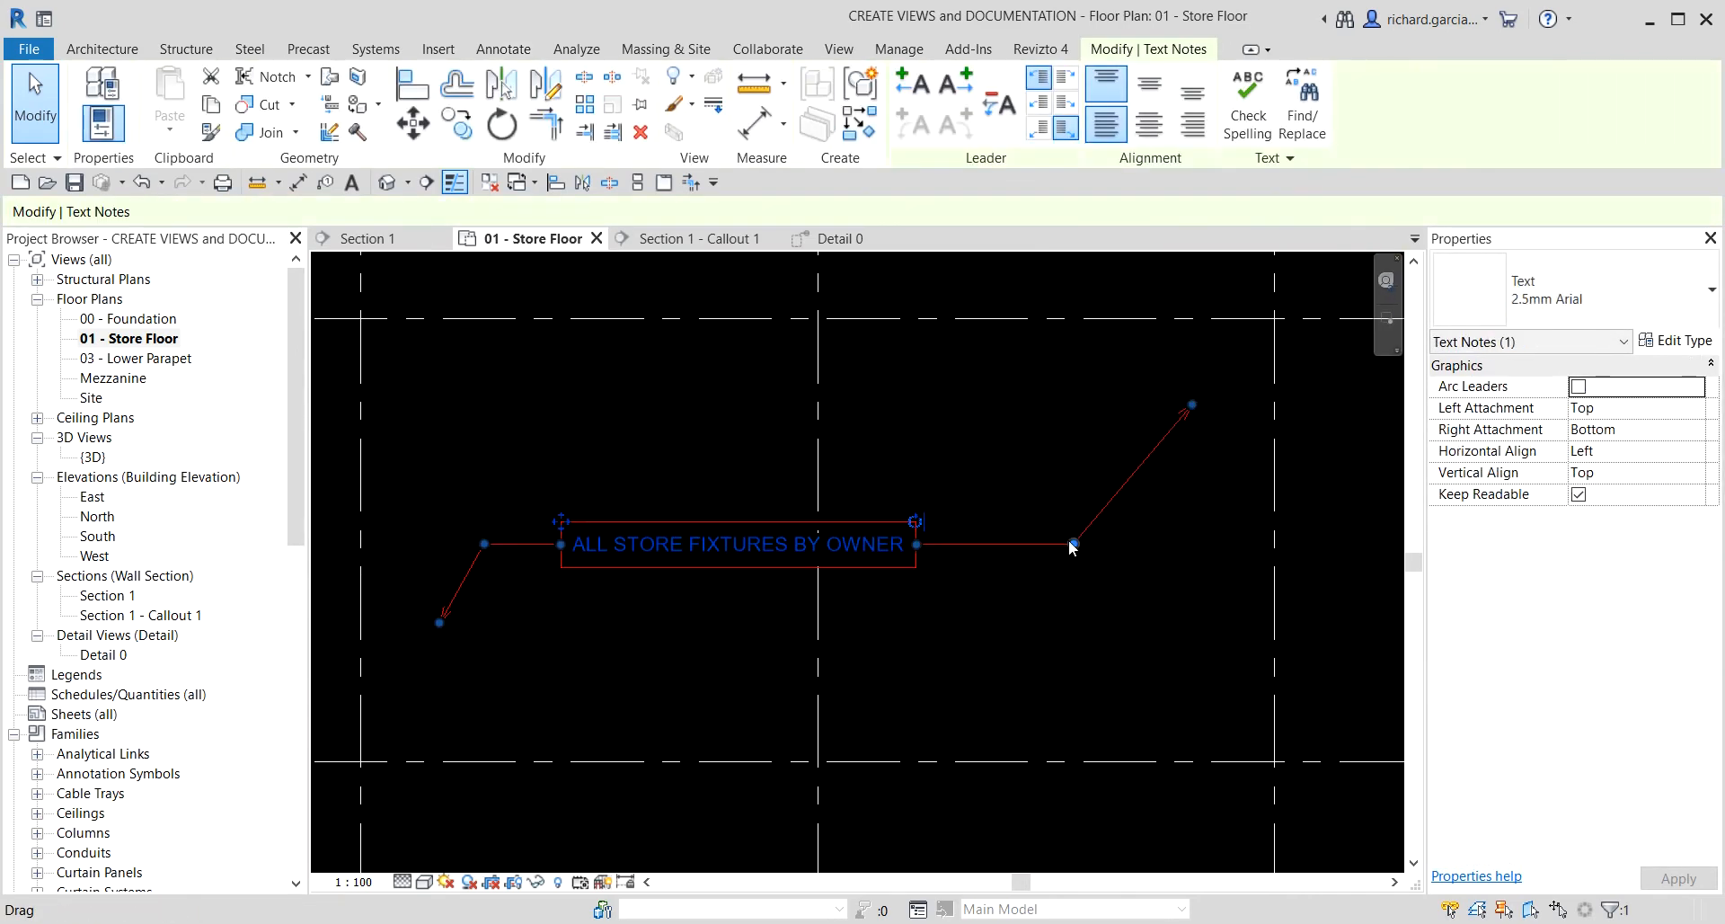
drag(1073, 545, 1030, 544)
drag(1192, 404, 1144, 404)
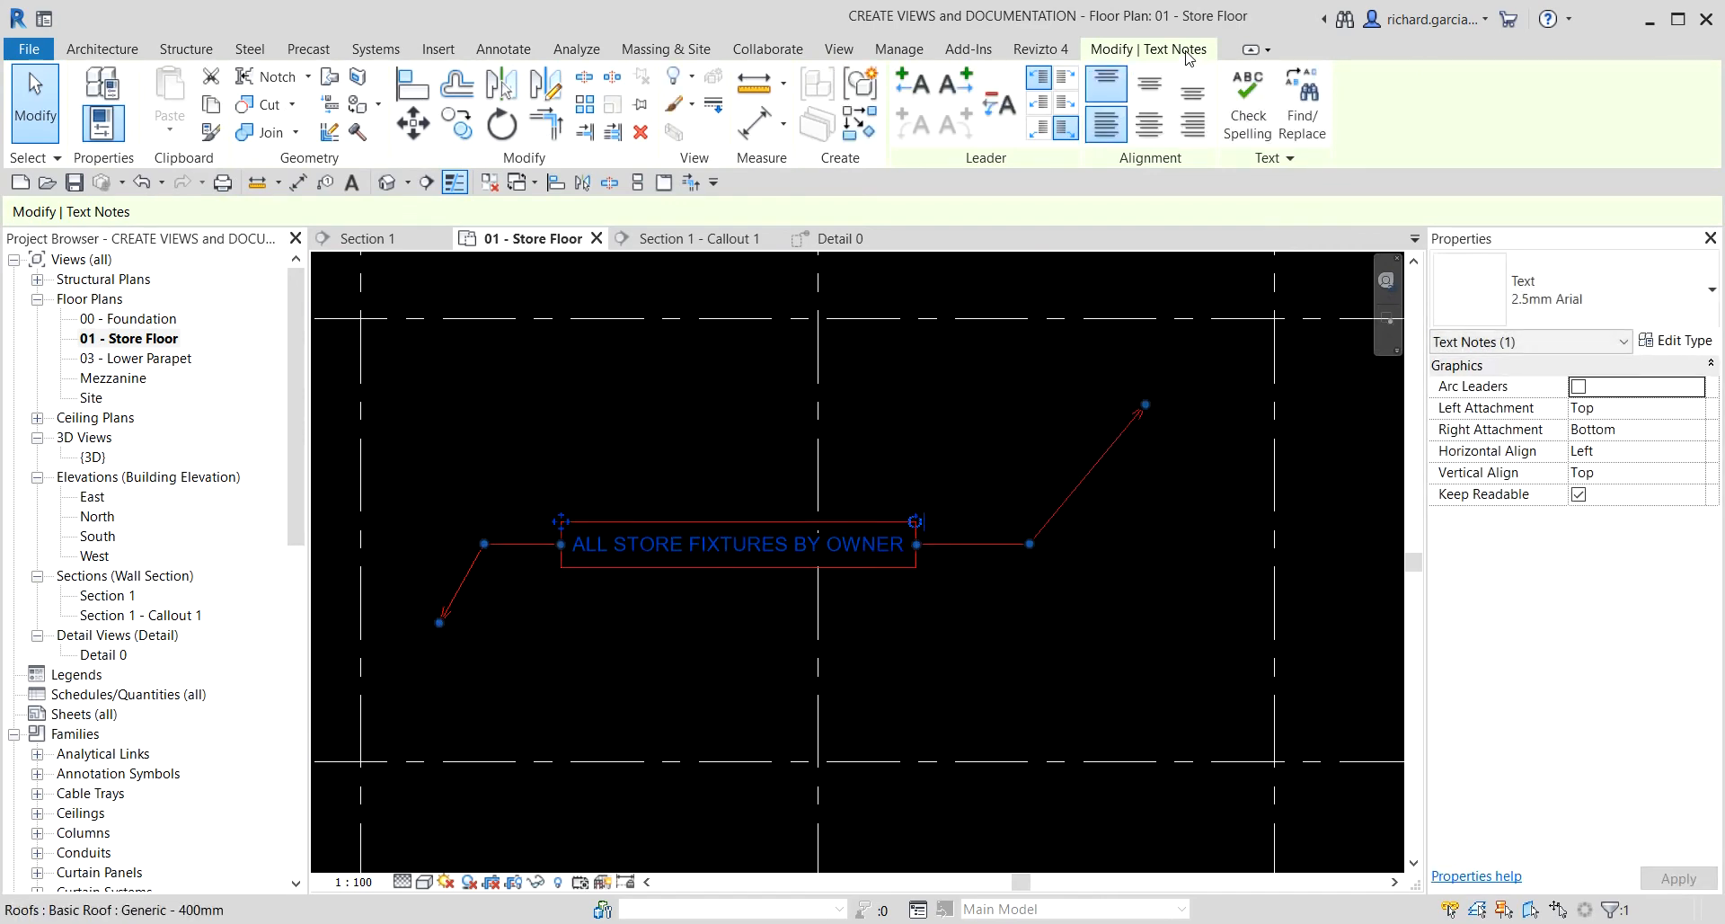
- Set the fixtures note's horizontal alignment to Center and its vertical alignment to Middle, and deselect it
click(1150, 125)
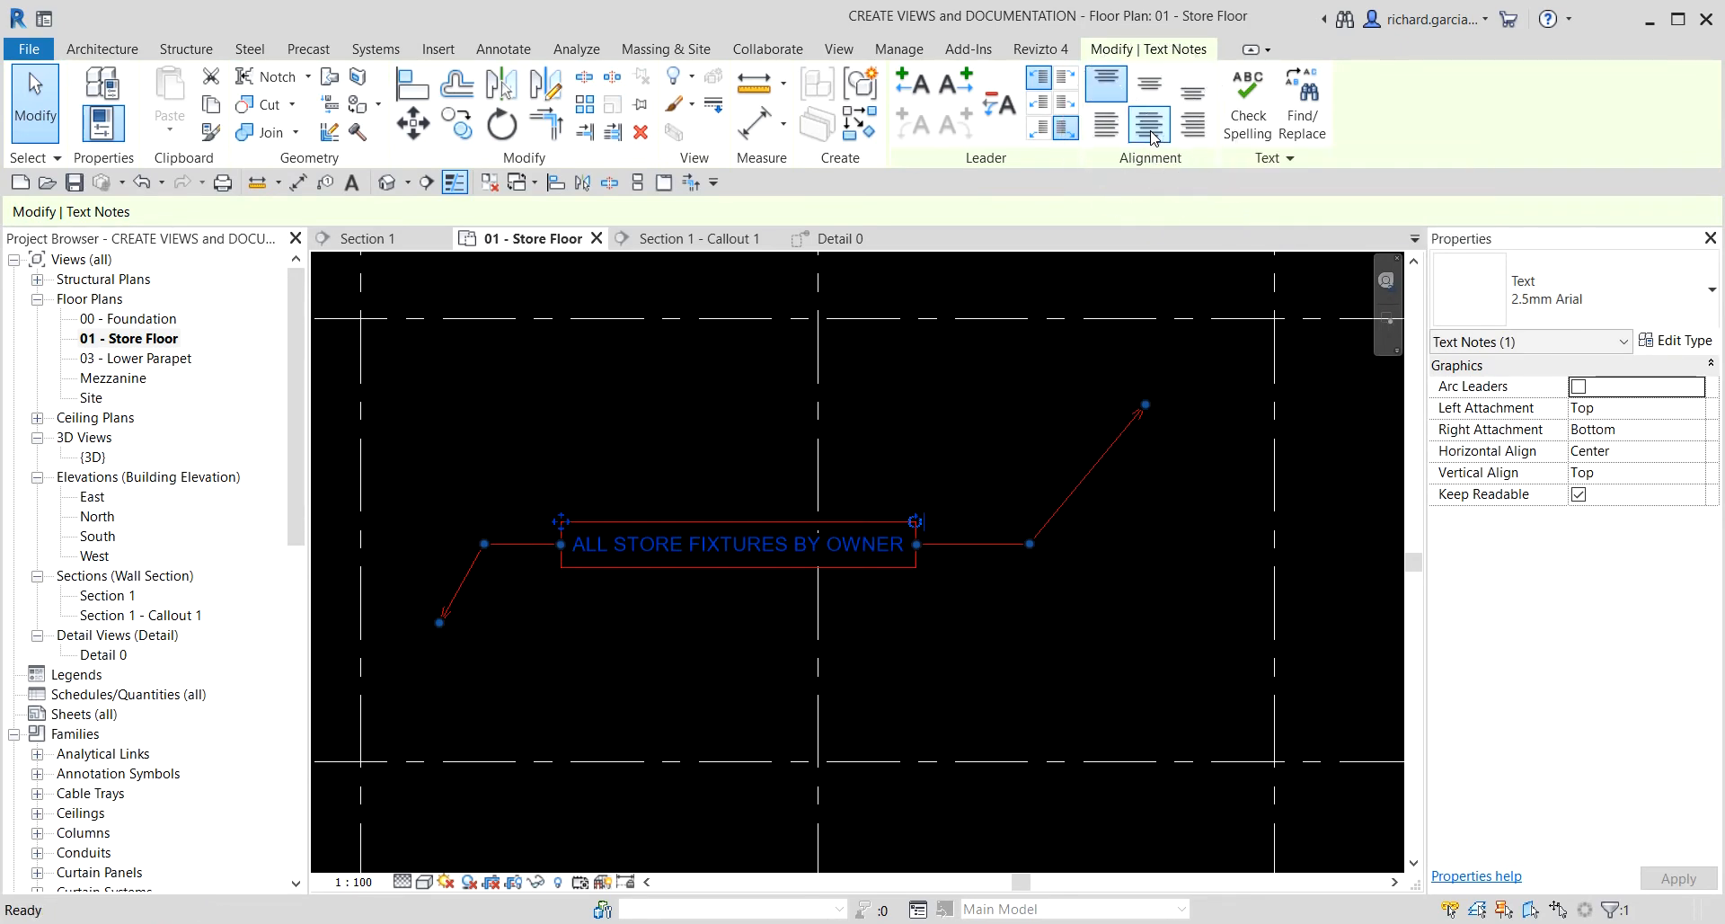
click(1149, 82)
scroll(802, 429, down, 2)
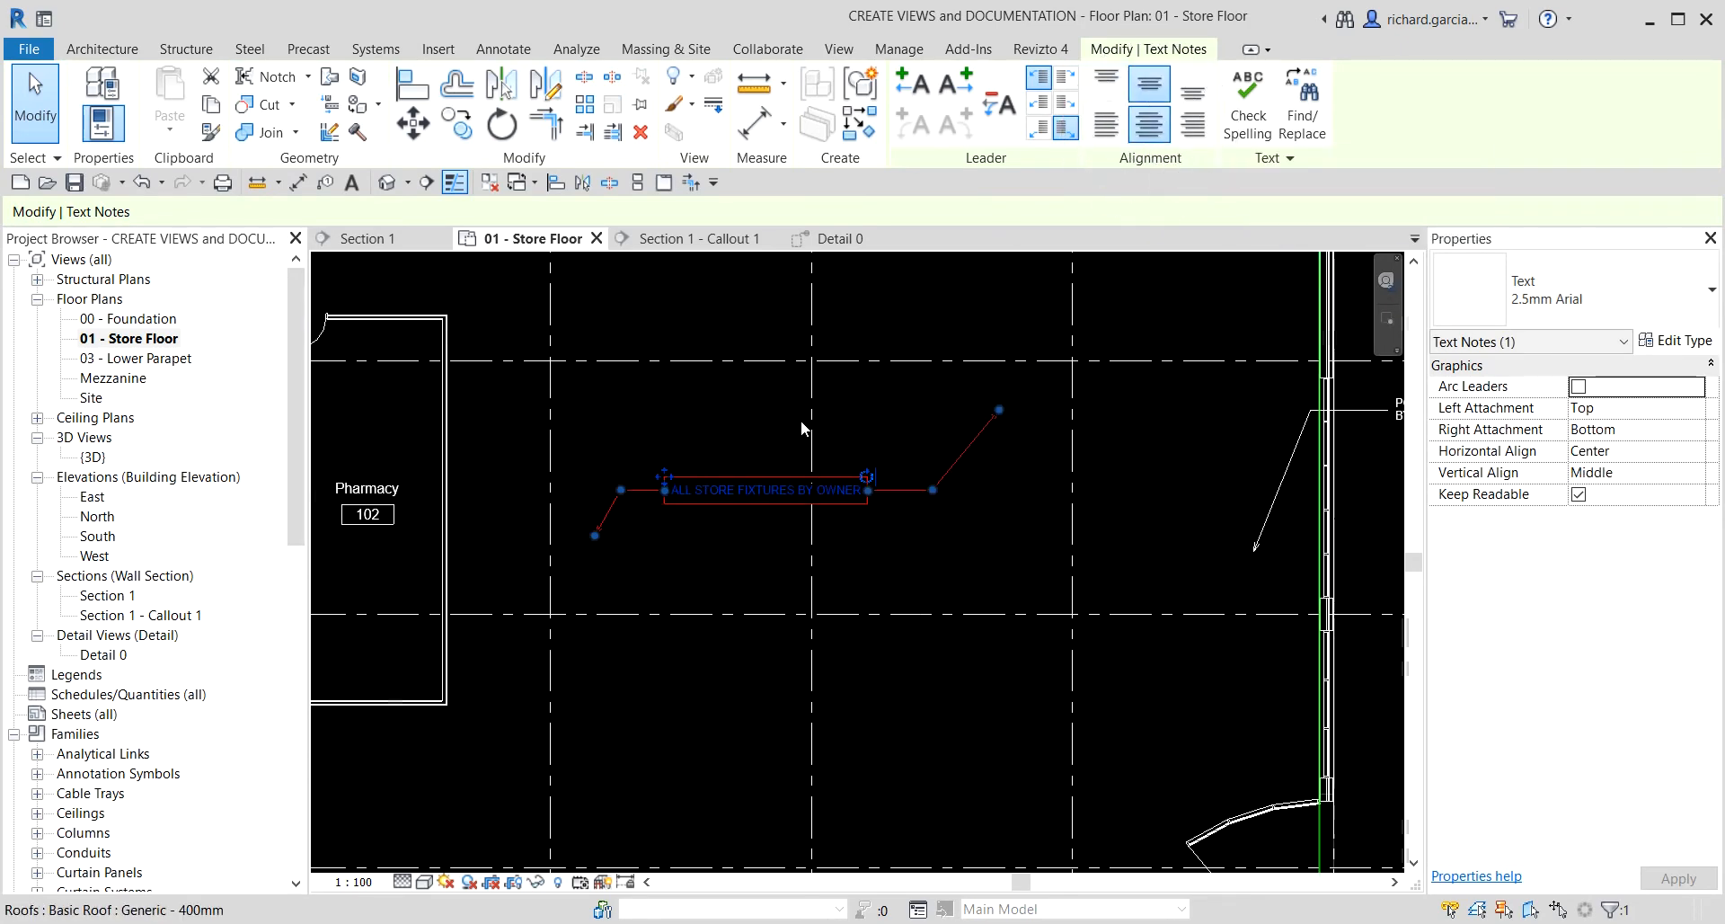
scroll(802, 428, down, 4)
click(1349, 463)
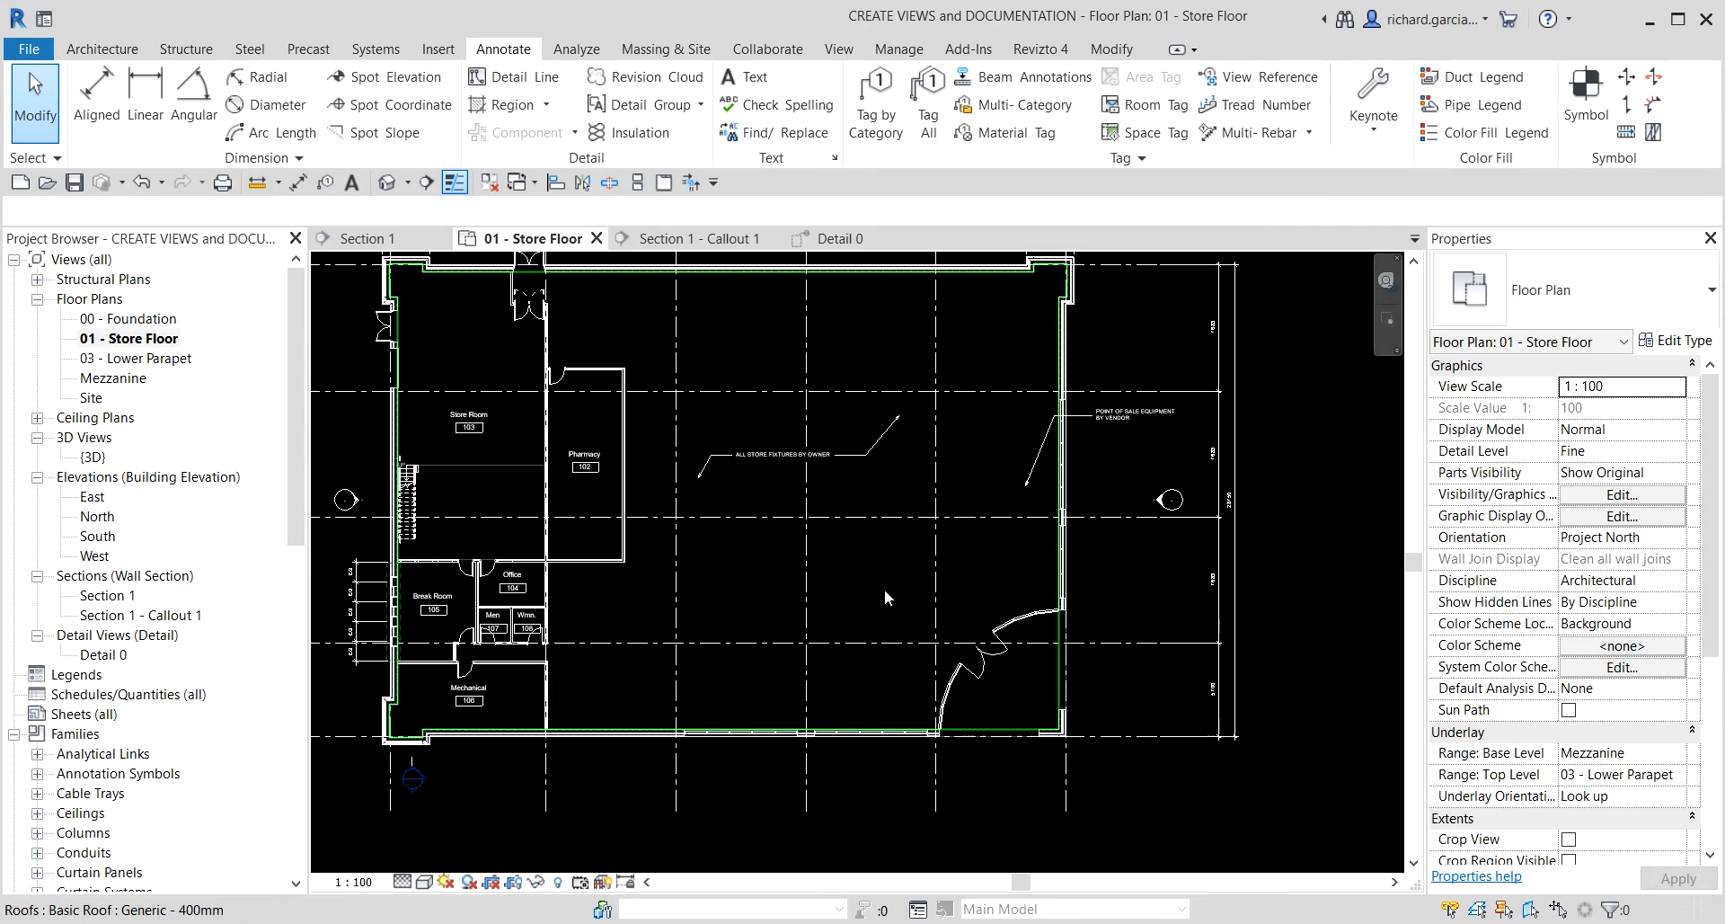
- Create a new sheet with the A1 metric titleblock
scroll(882, 593, down, 3)
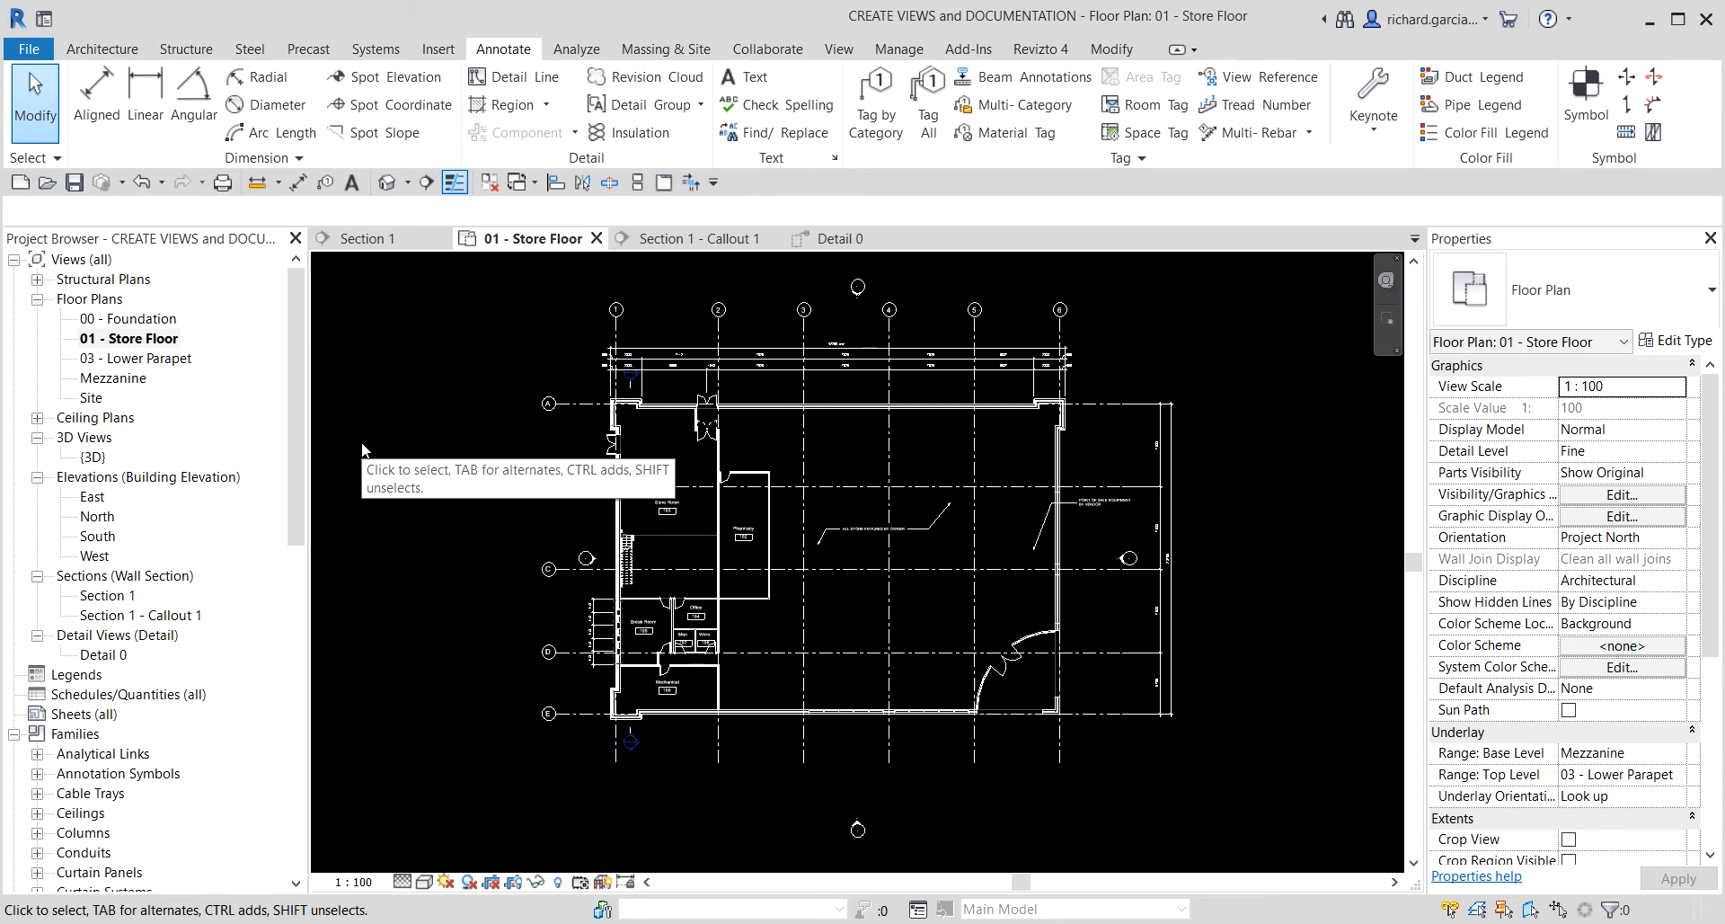
click(840, 50)
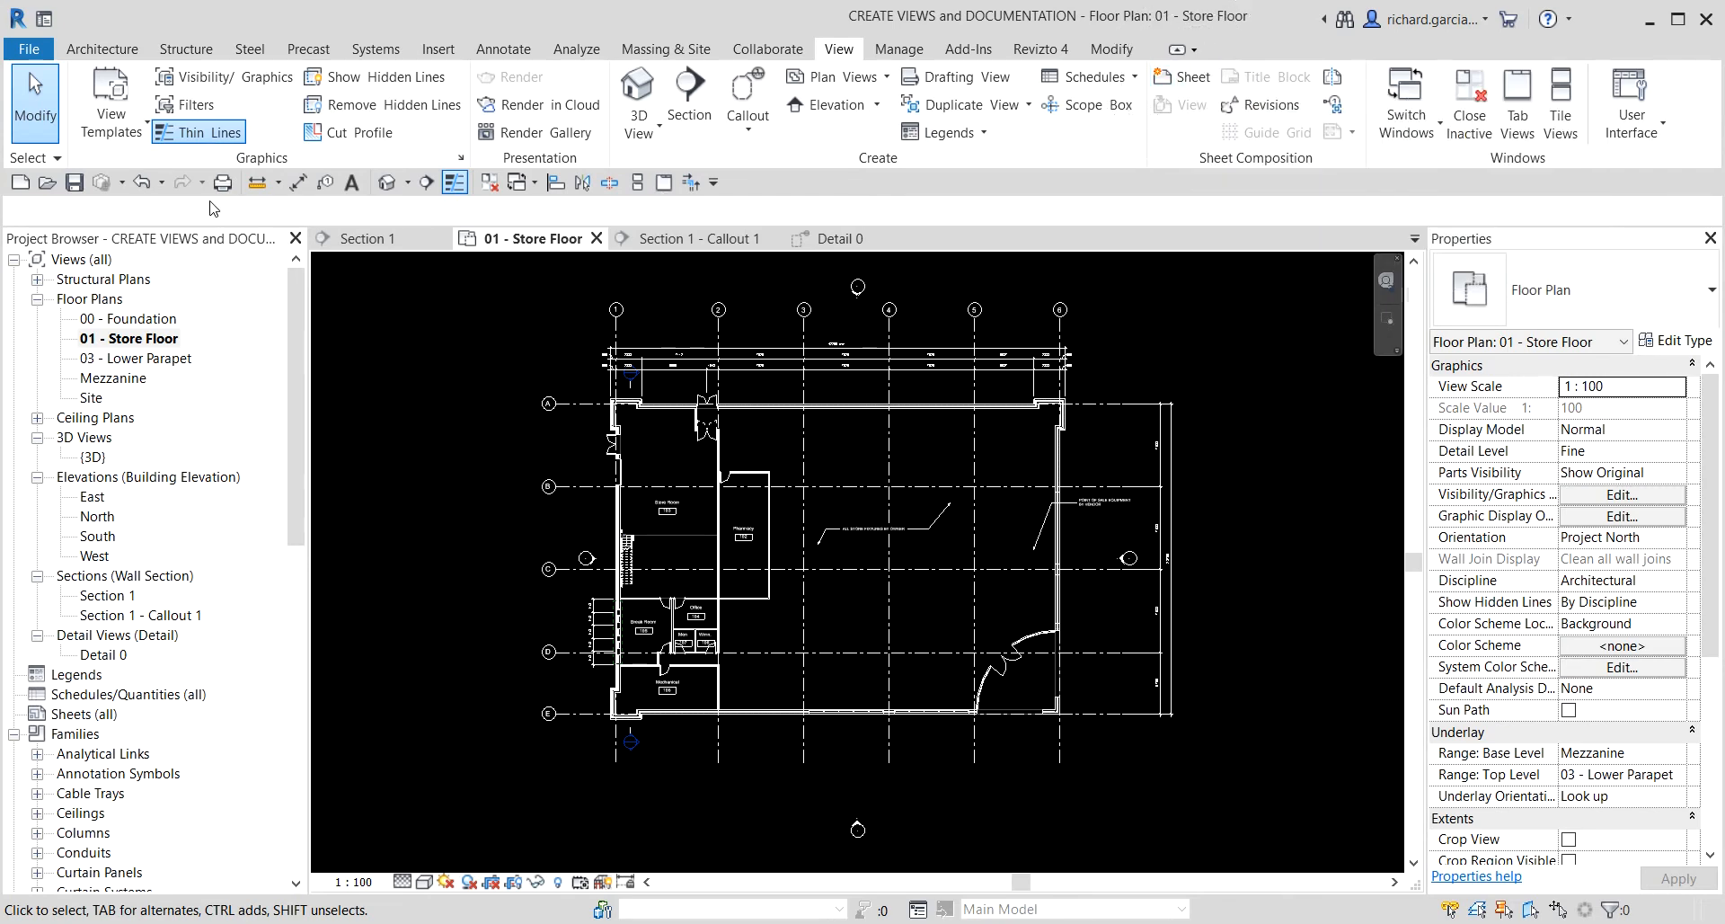
scroll(102, 439, down, 2)
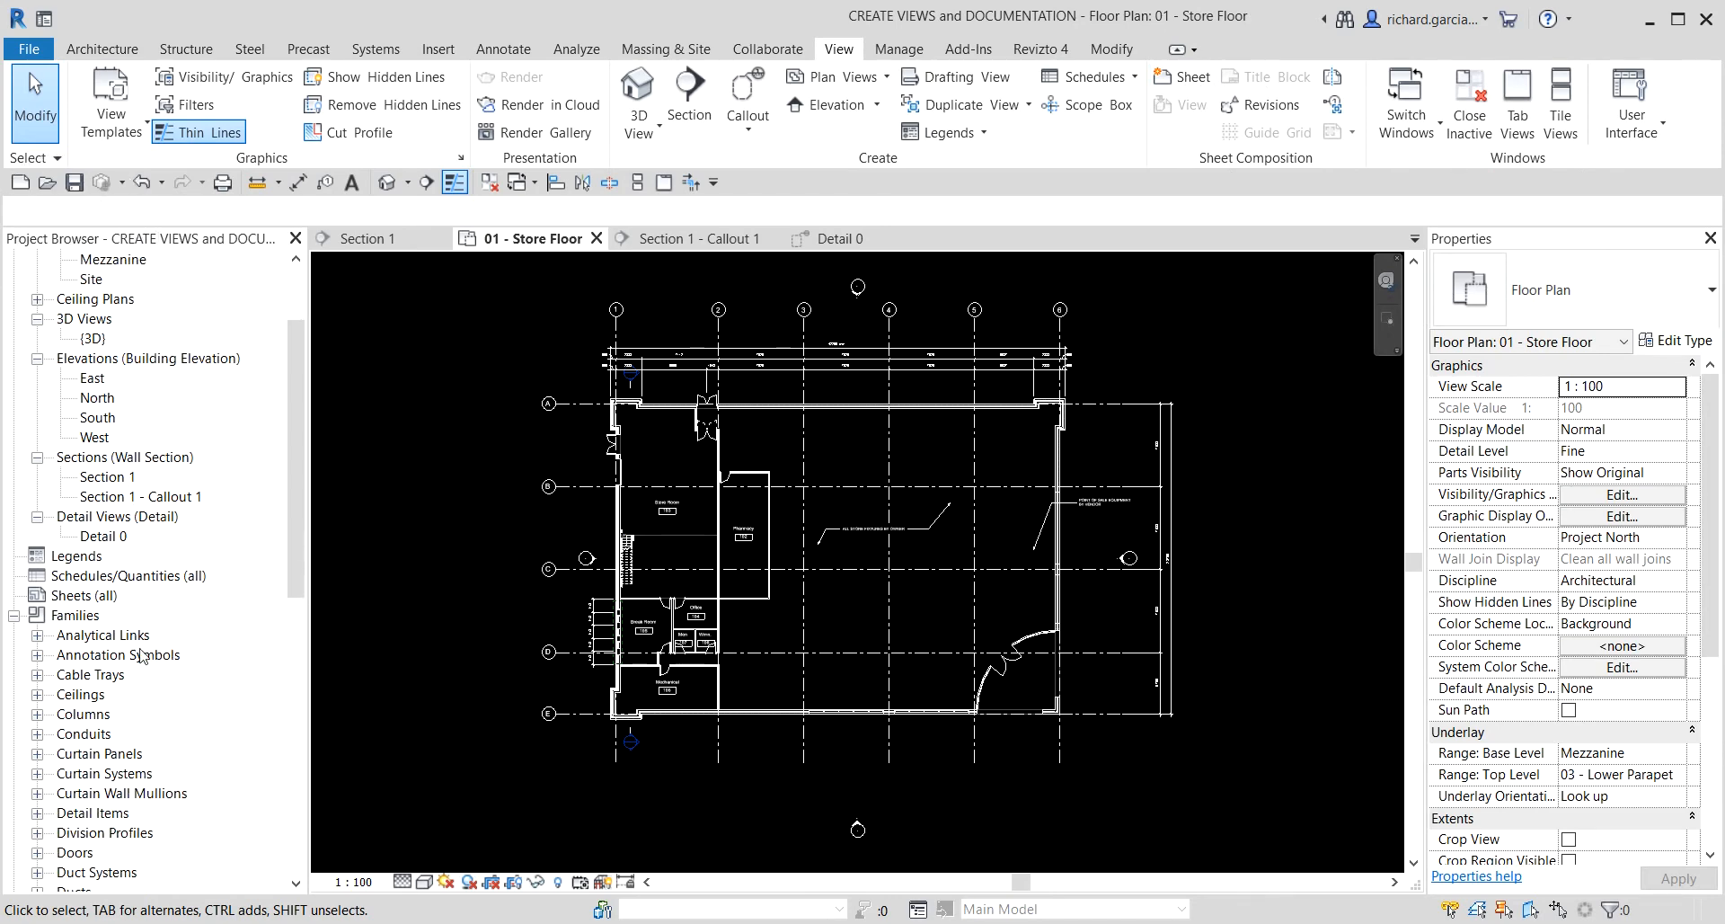
right_click(78, 600)
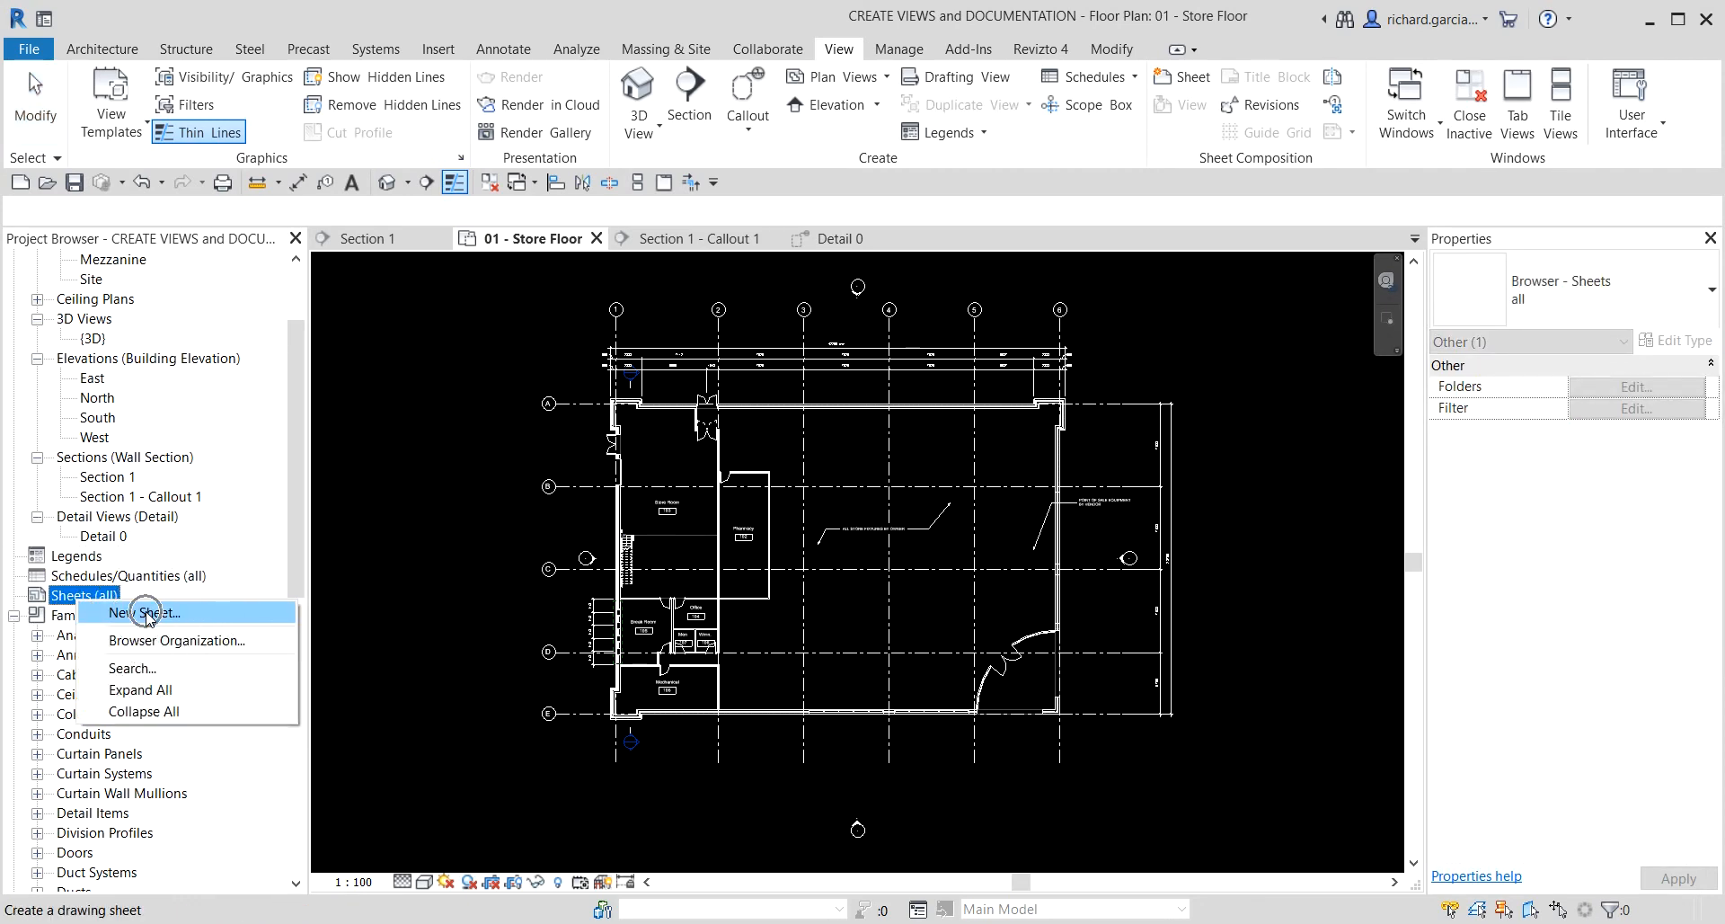
click(145, 613)
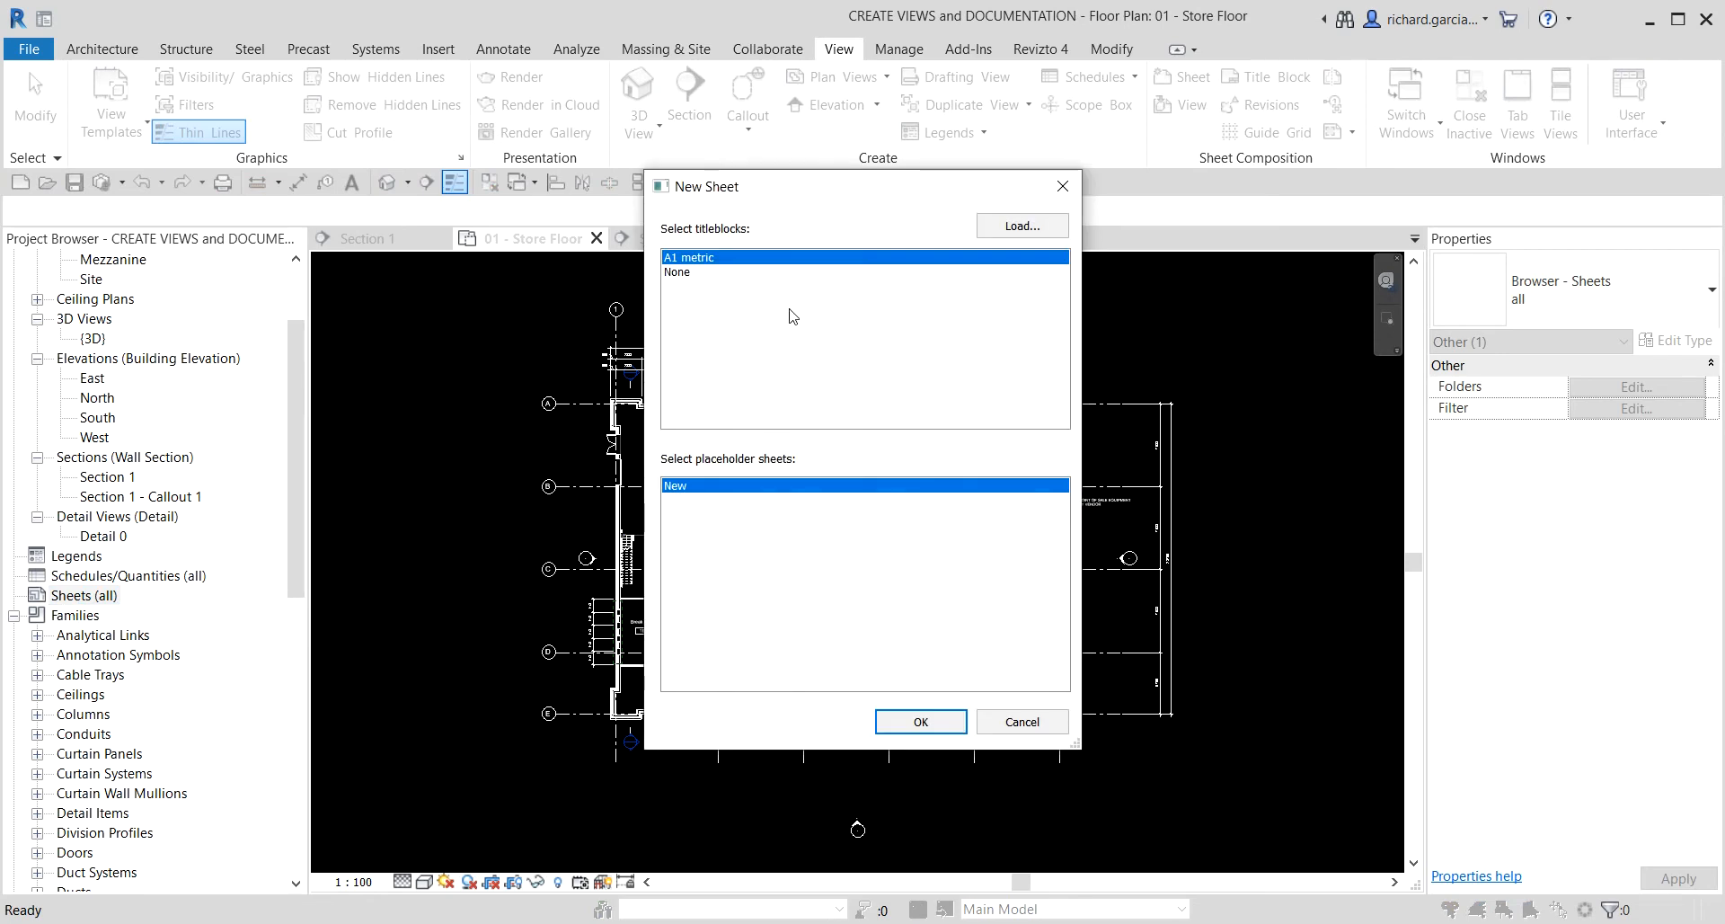
key(ctrl)
key(ctrl)
key(ctrl)
key(ctrl)
click(912, 726)
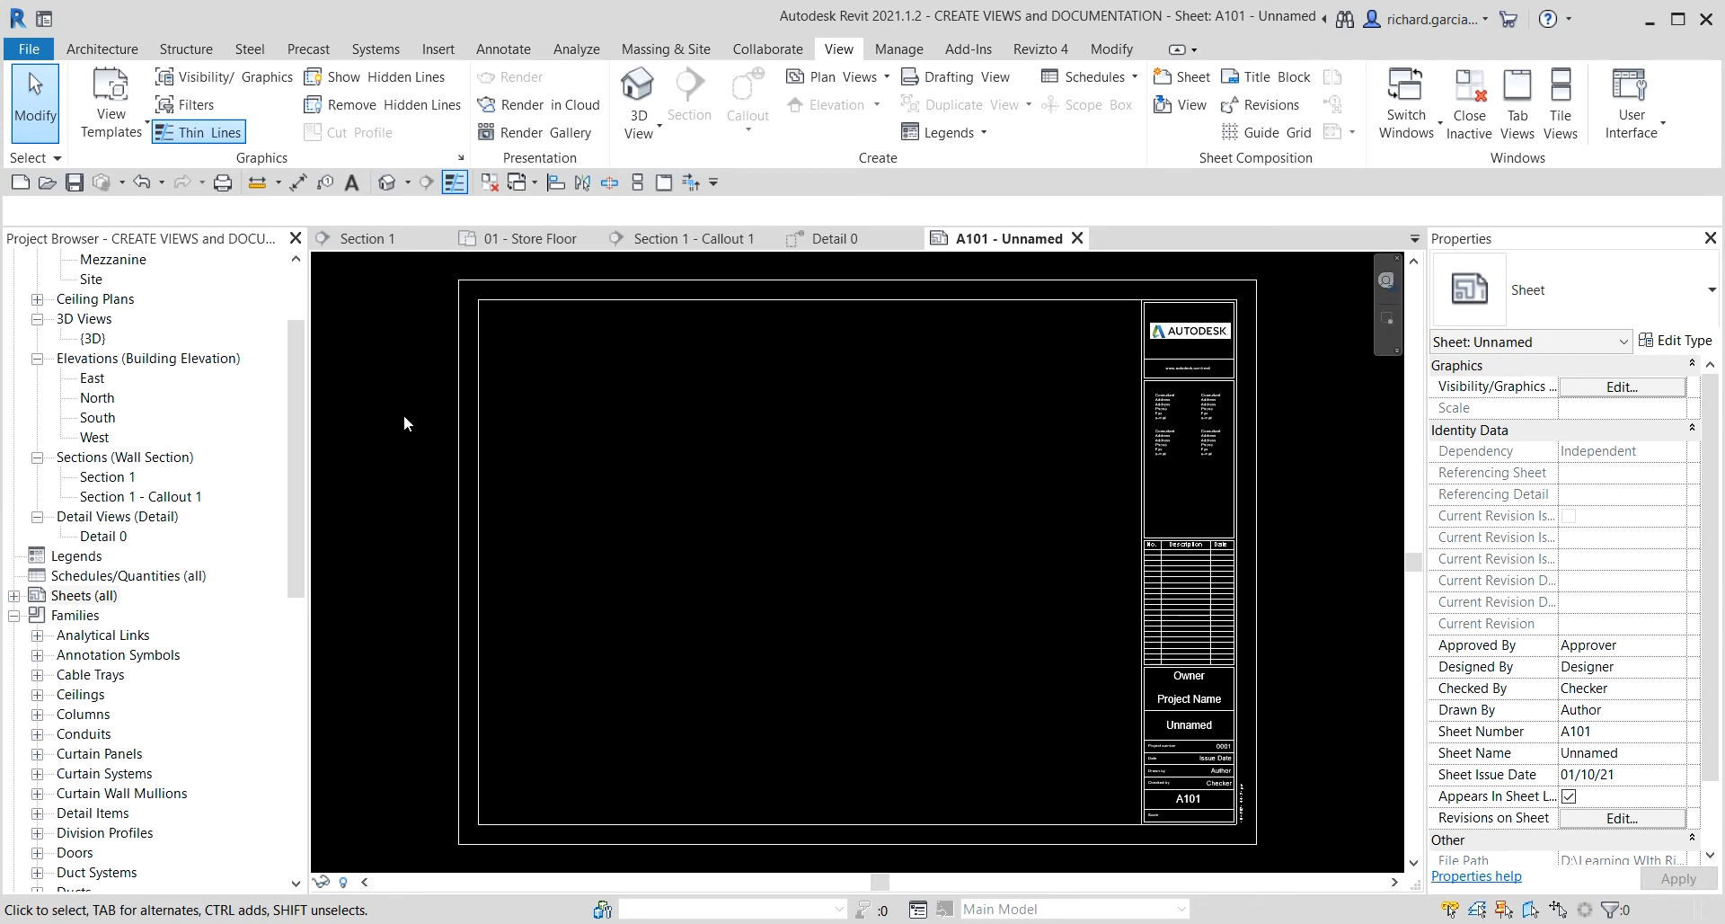
- Place the {3D} view on sheet A101
click(92, 339)
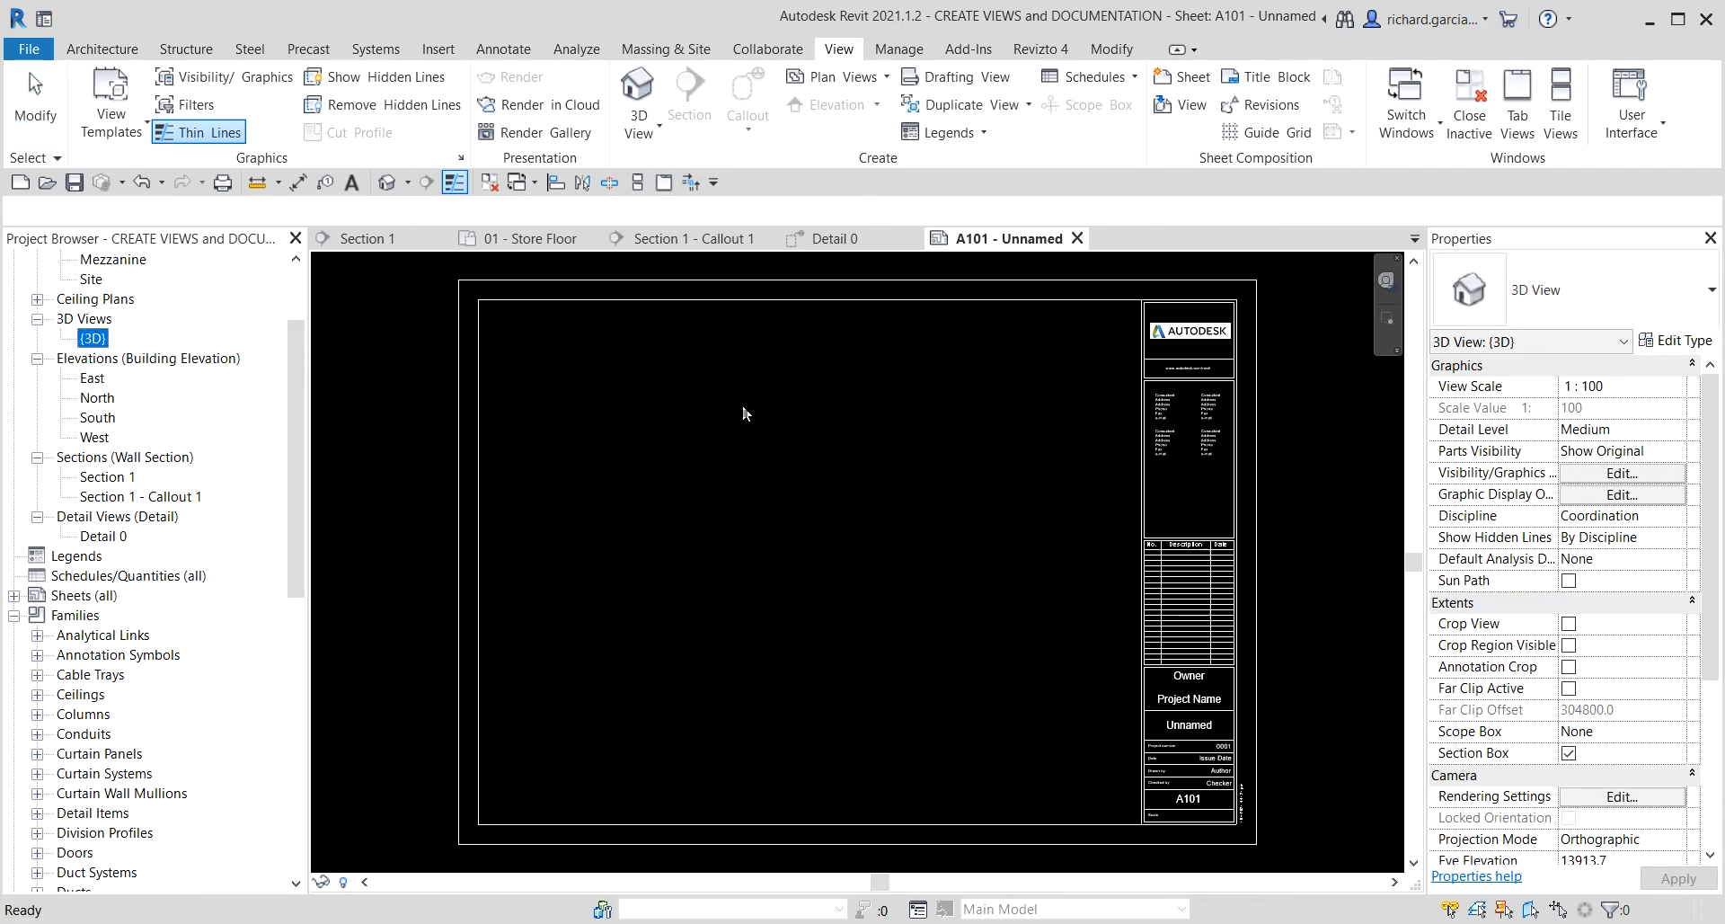
click(764, 517)
drag(705, 469, 769, 505)
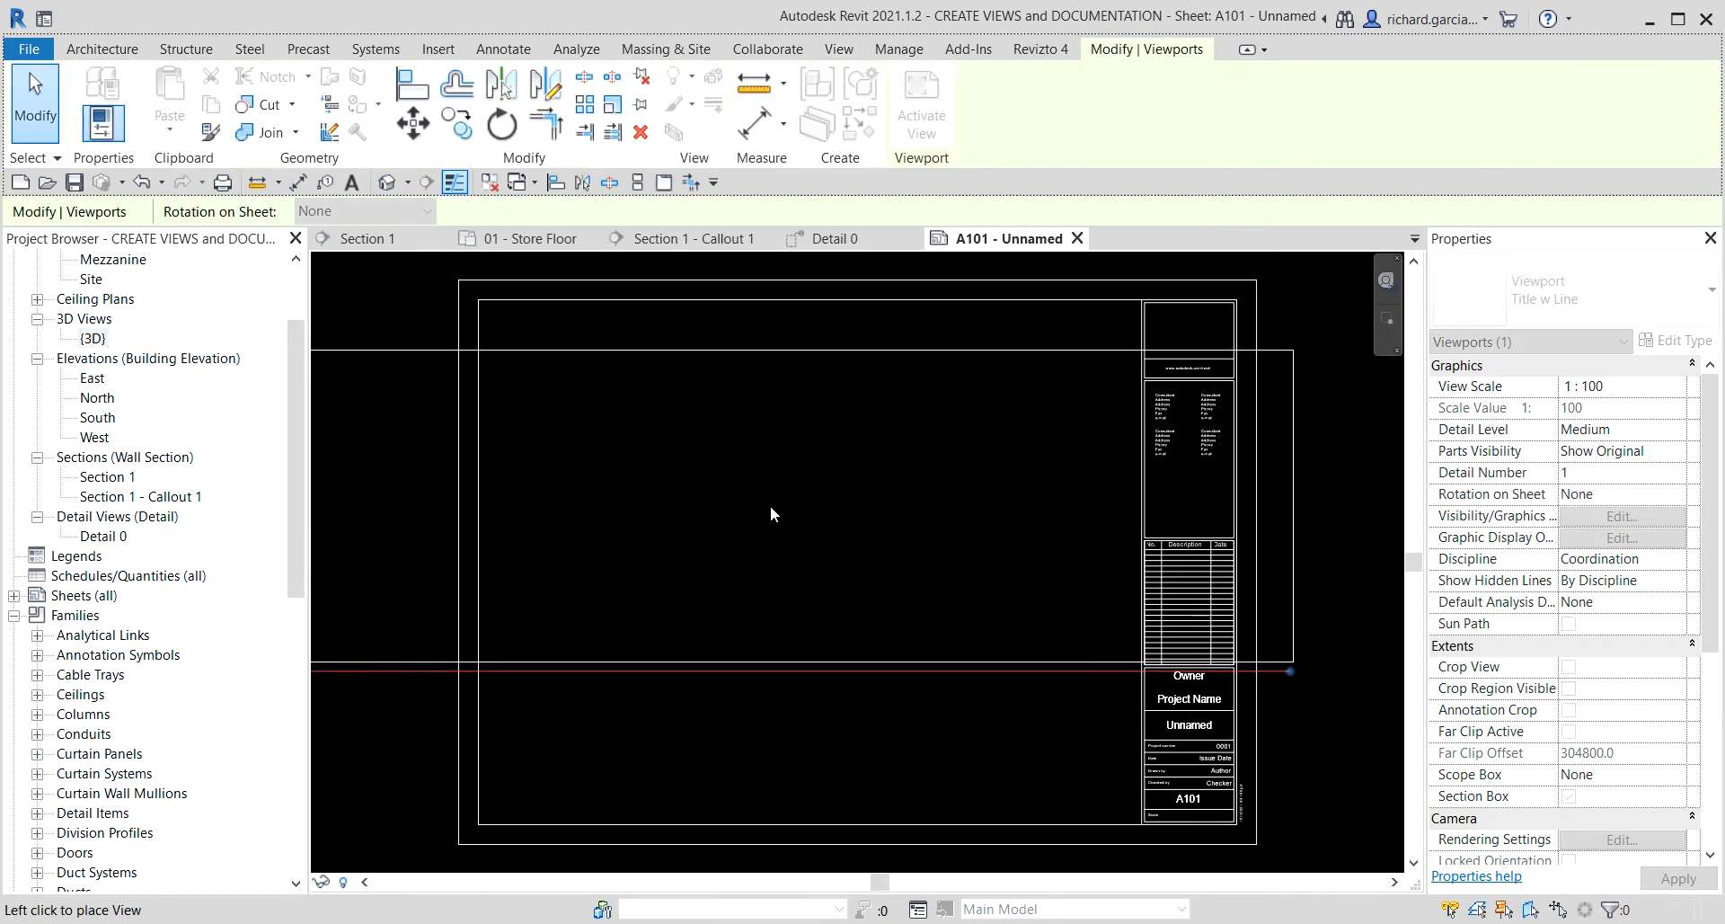
click(795, 504)
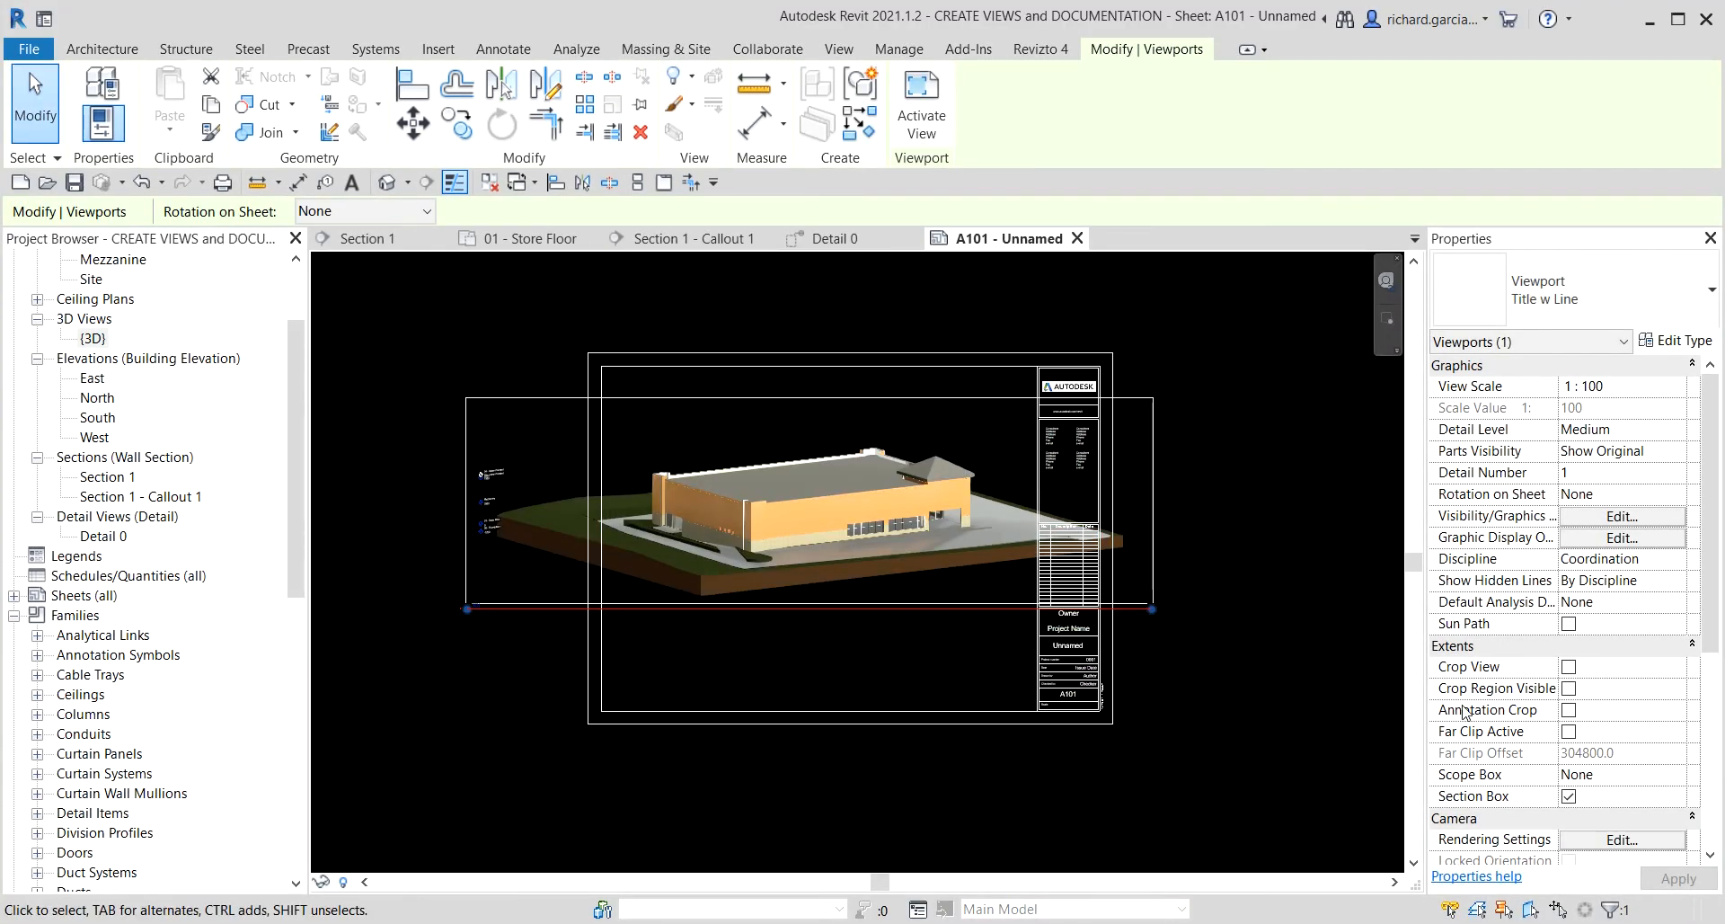
- Examine the level heads beside the model in the placed 3D viewport and open the {3D} view
scroll(576, 486, up, 5)
scroll(576, 485, up, 3)
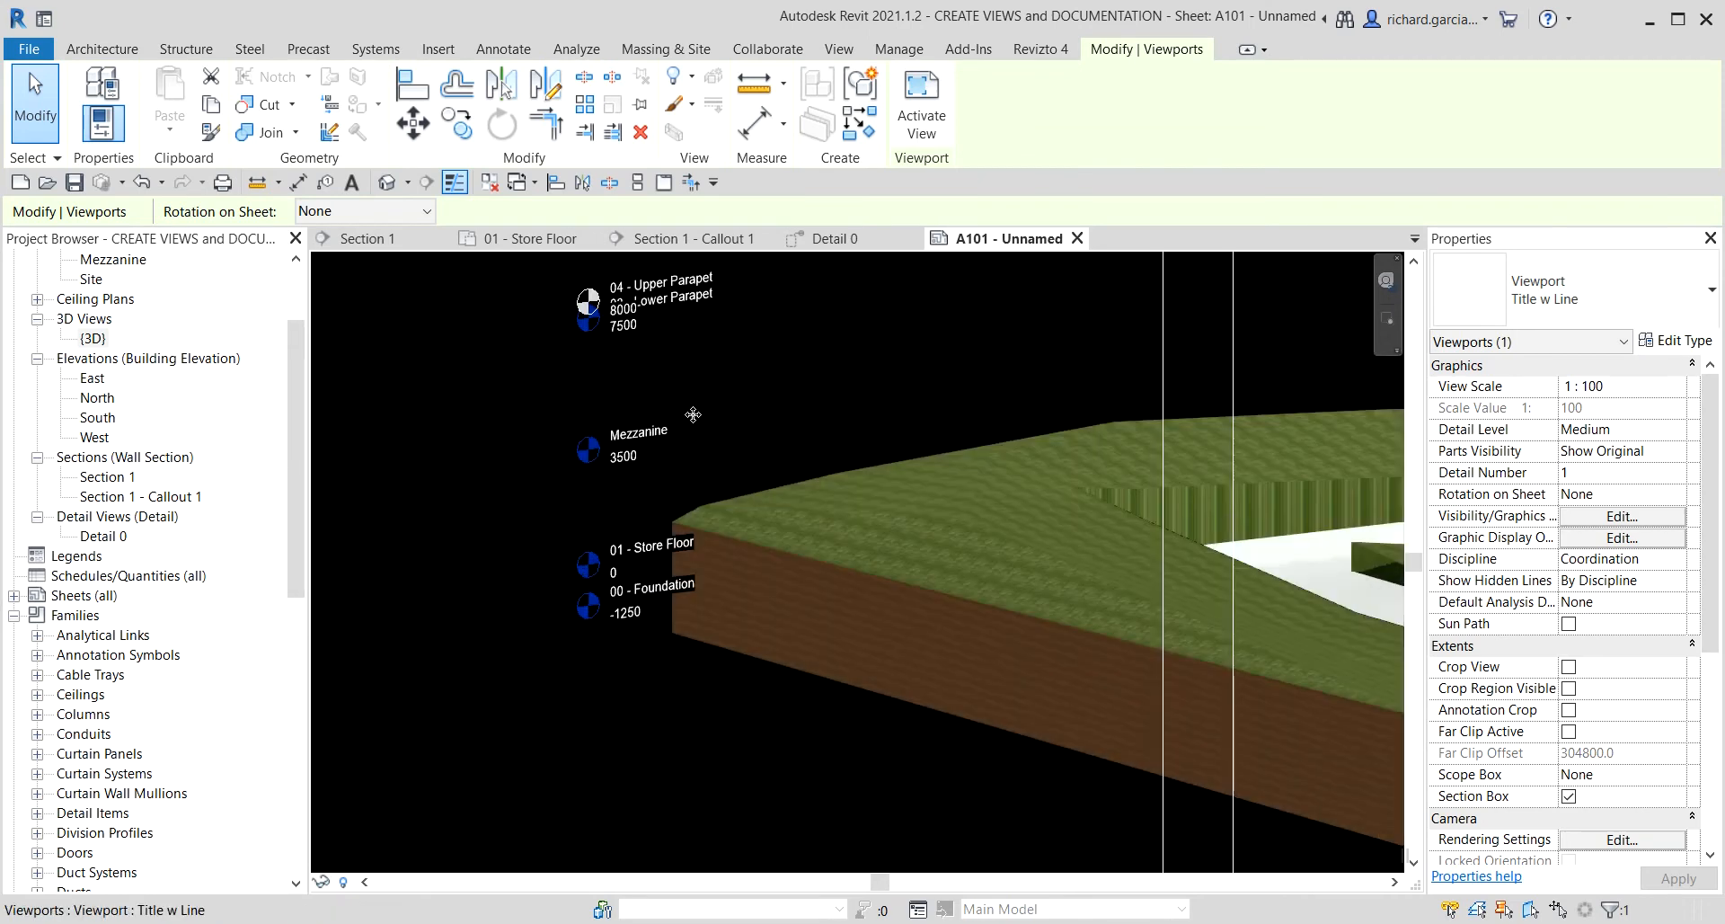
scroll(701, 411, down, 1)
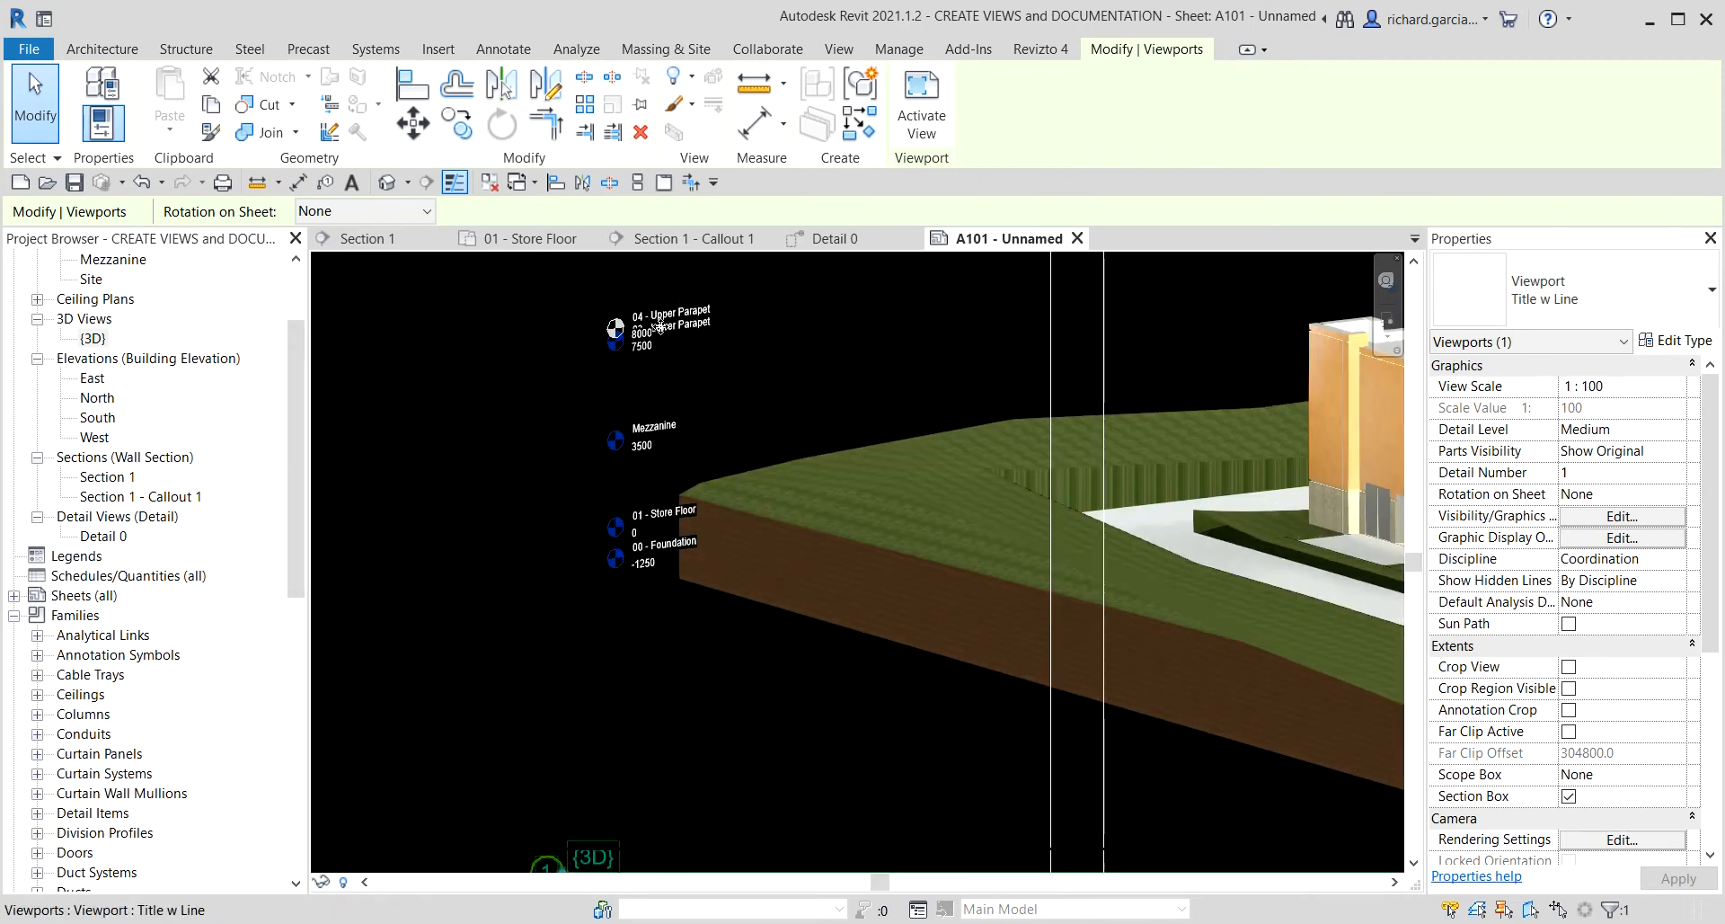
click(660, 326)
scroll(799, 359, down, 2)
double_click(95, 339)
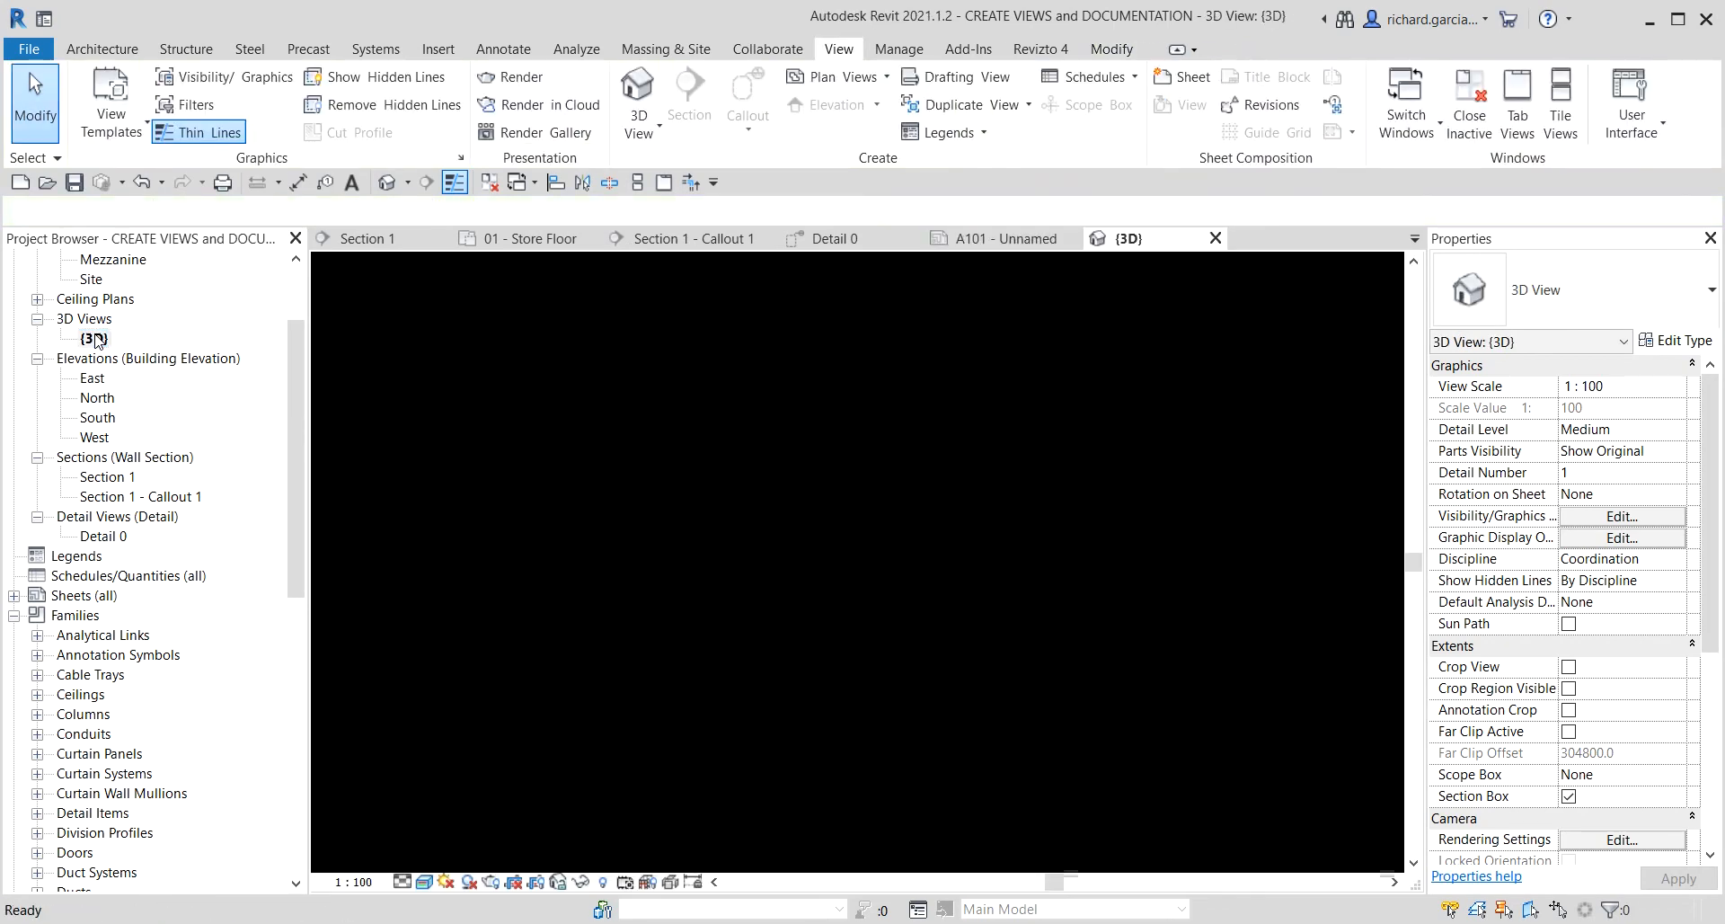
- Hide the Levels category in the {3D} view, starting from the 04 - Upper Parapet level
scroll(1220, 498, up, 3)
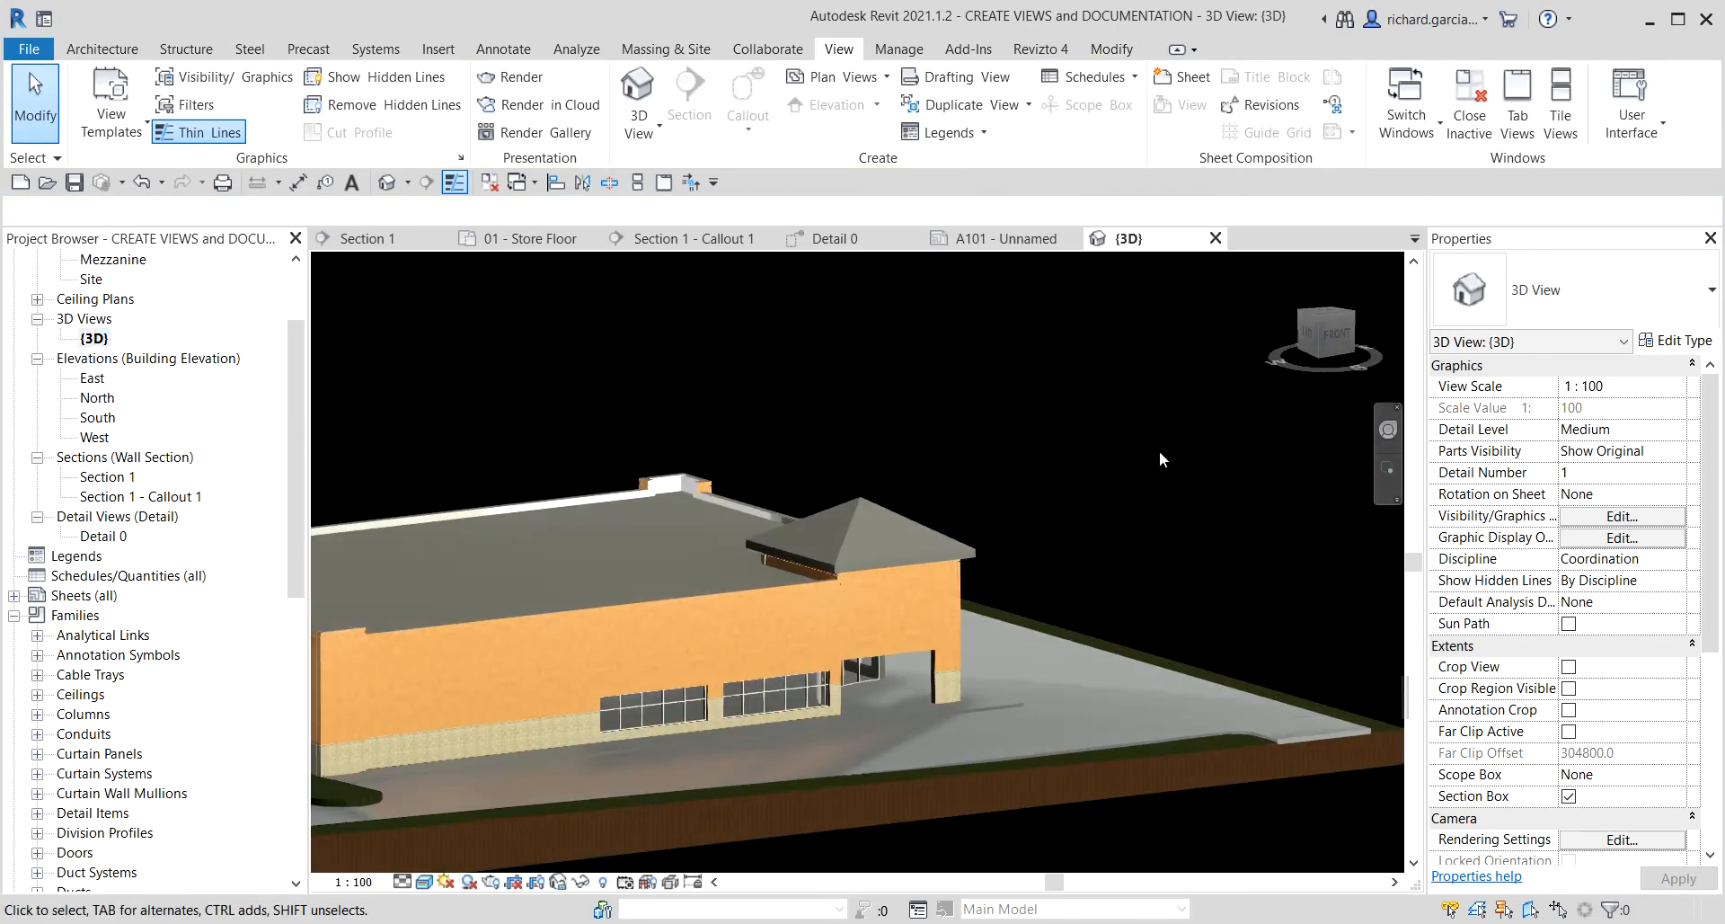
click(1121, 504)
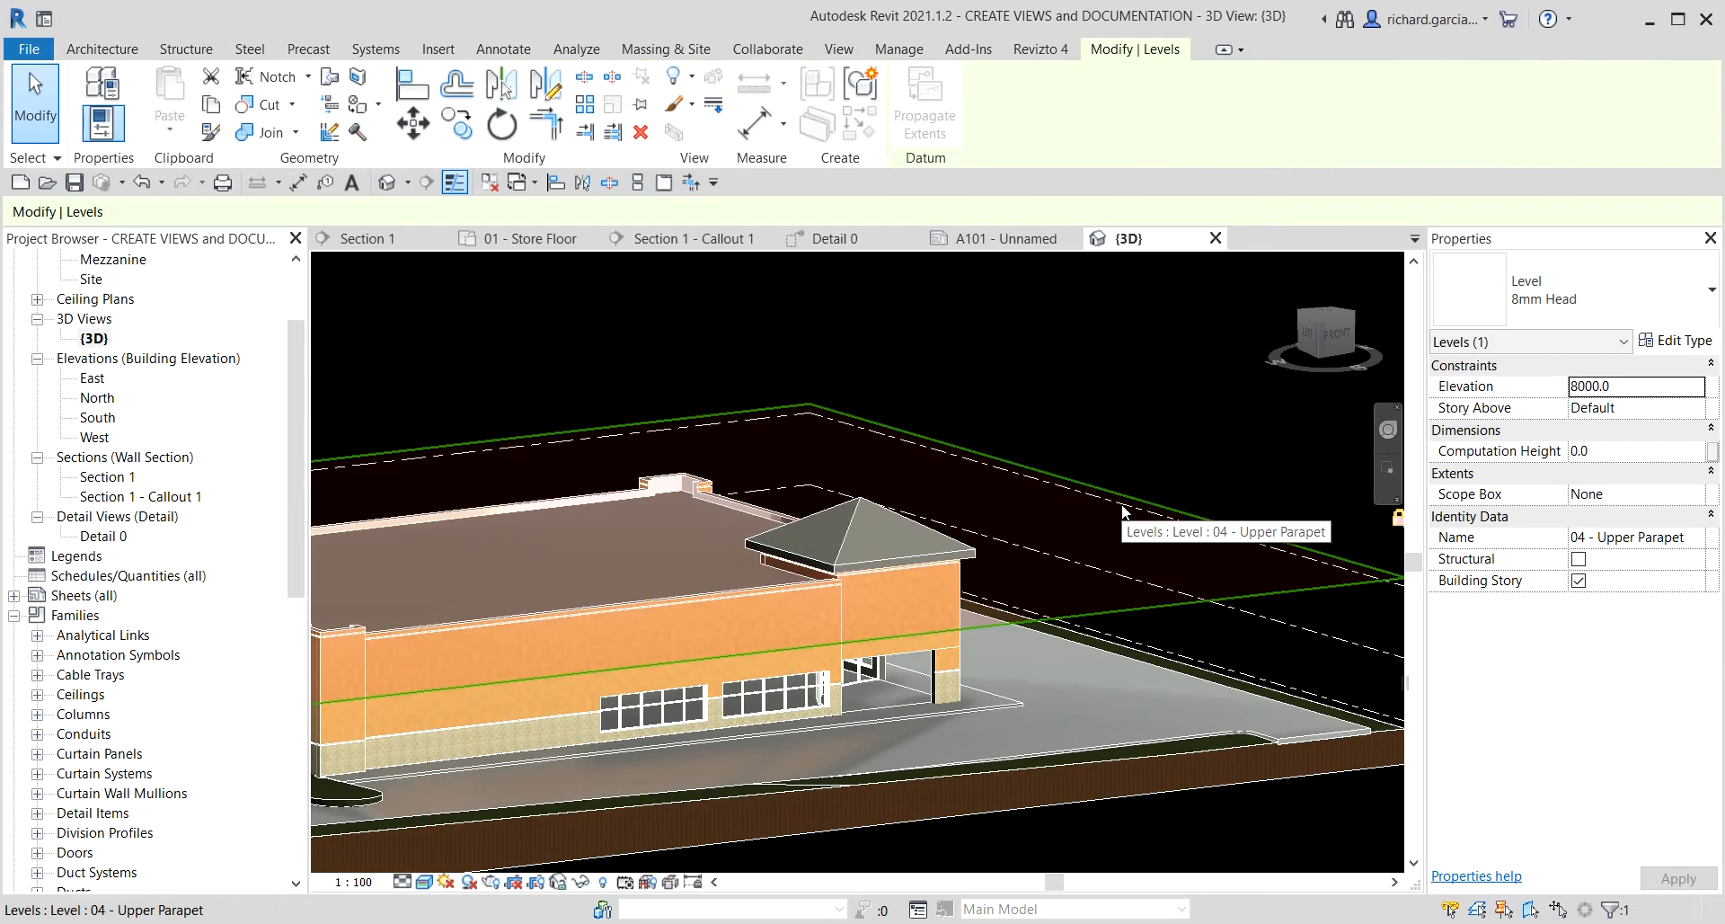
right_click(1123, 510)
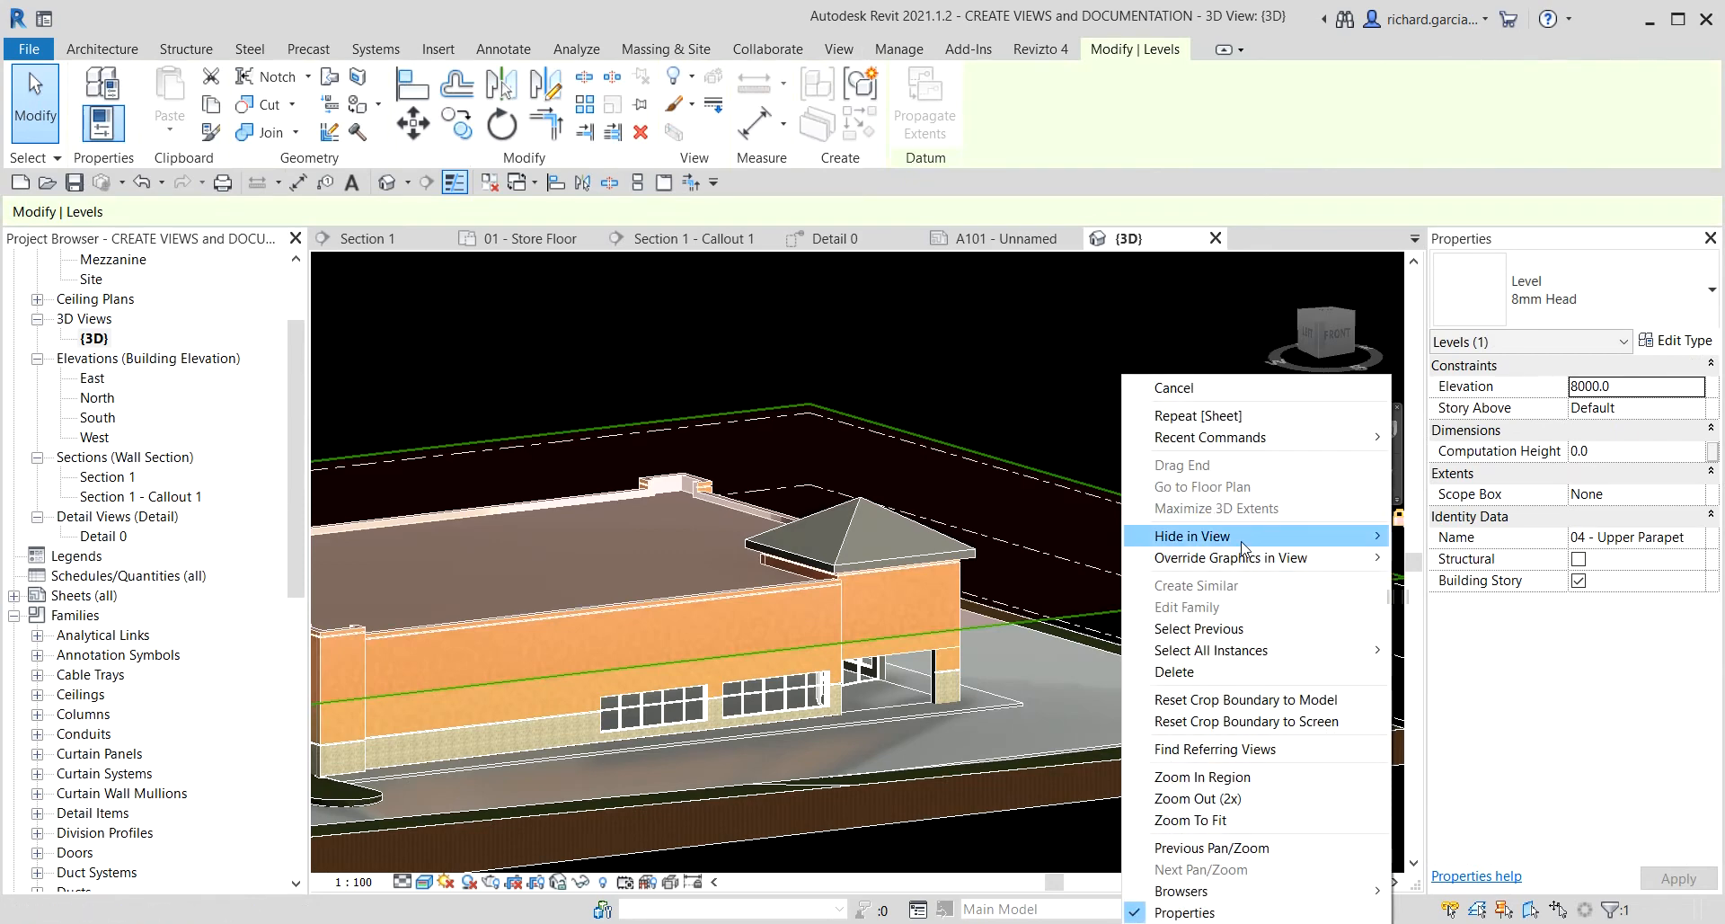
mouse_move(1291, 539)
click(1446, 557)
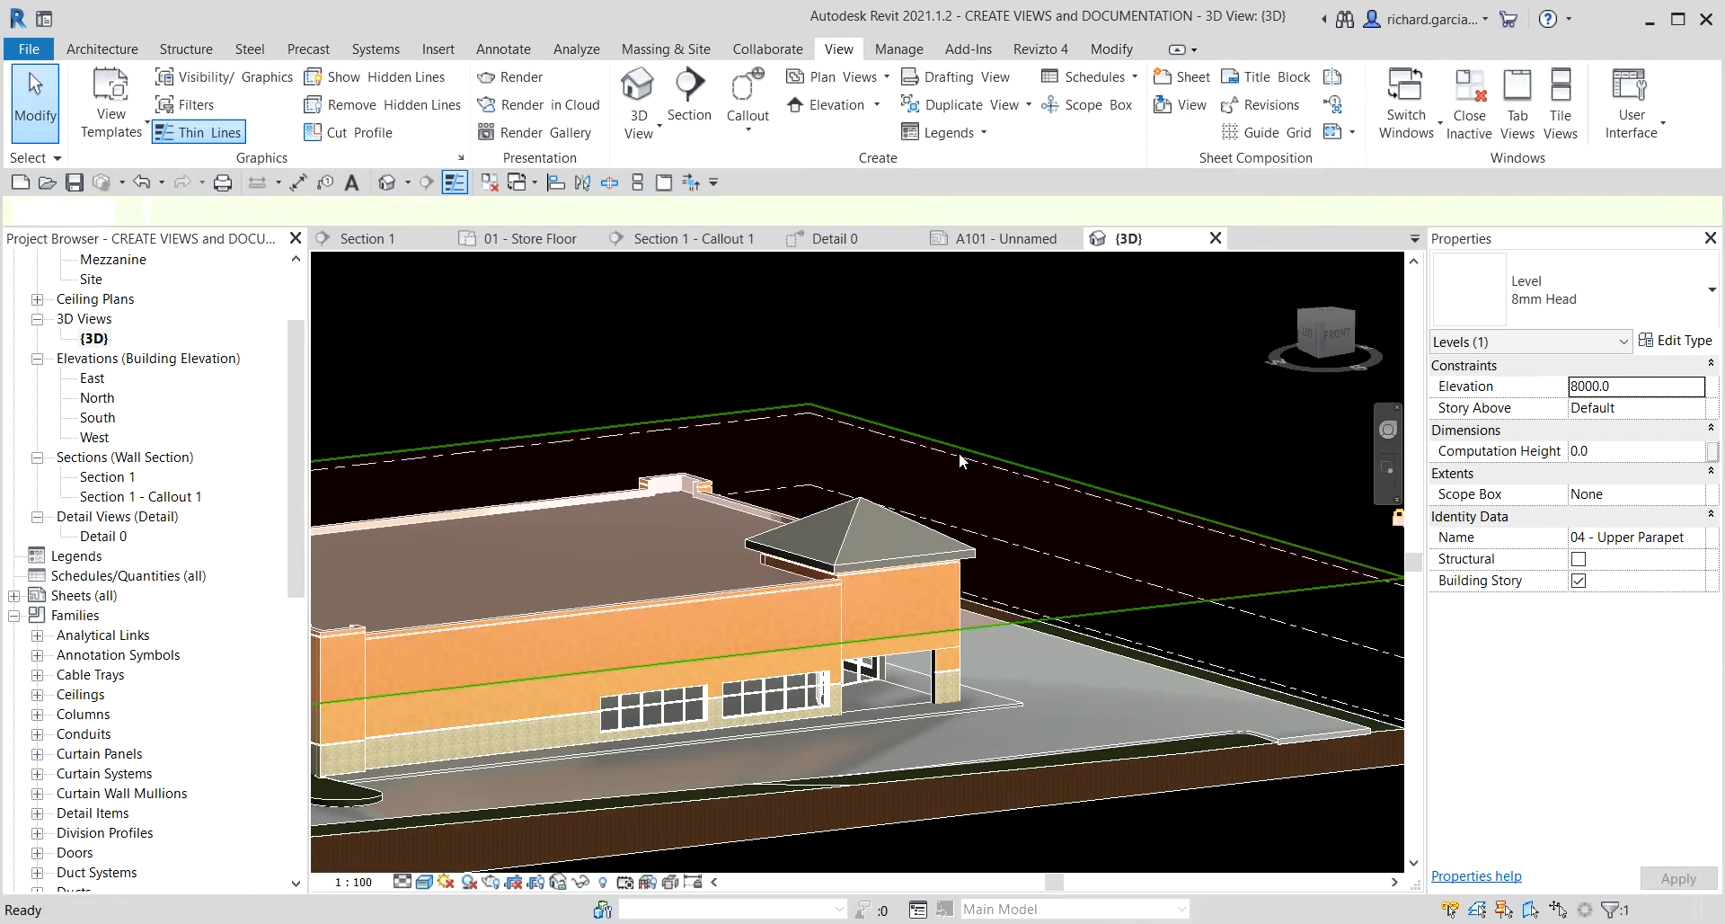
scroll(958, 451, down, 4)
scroll(958, 451, down, 2)
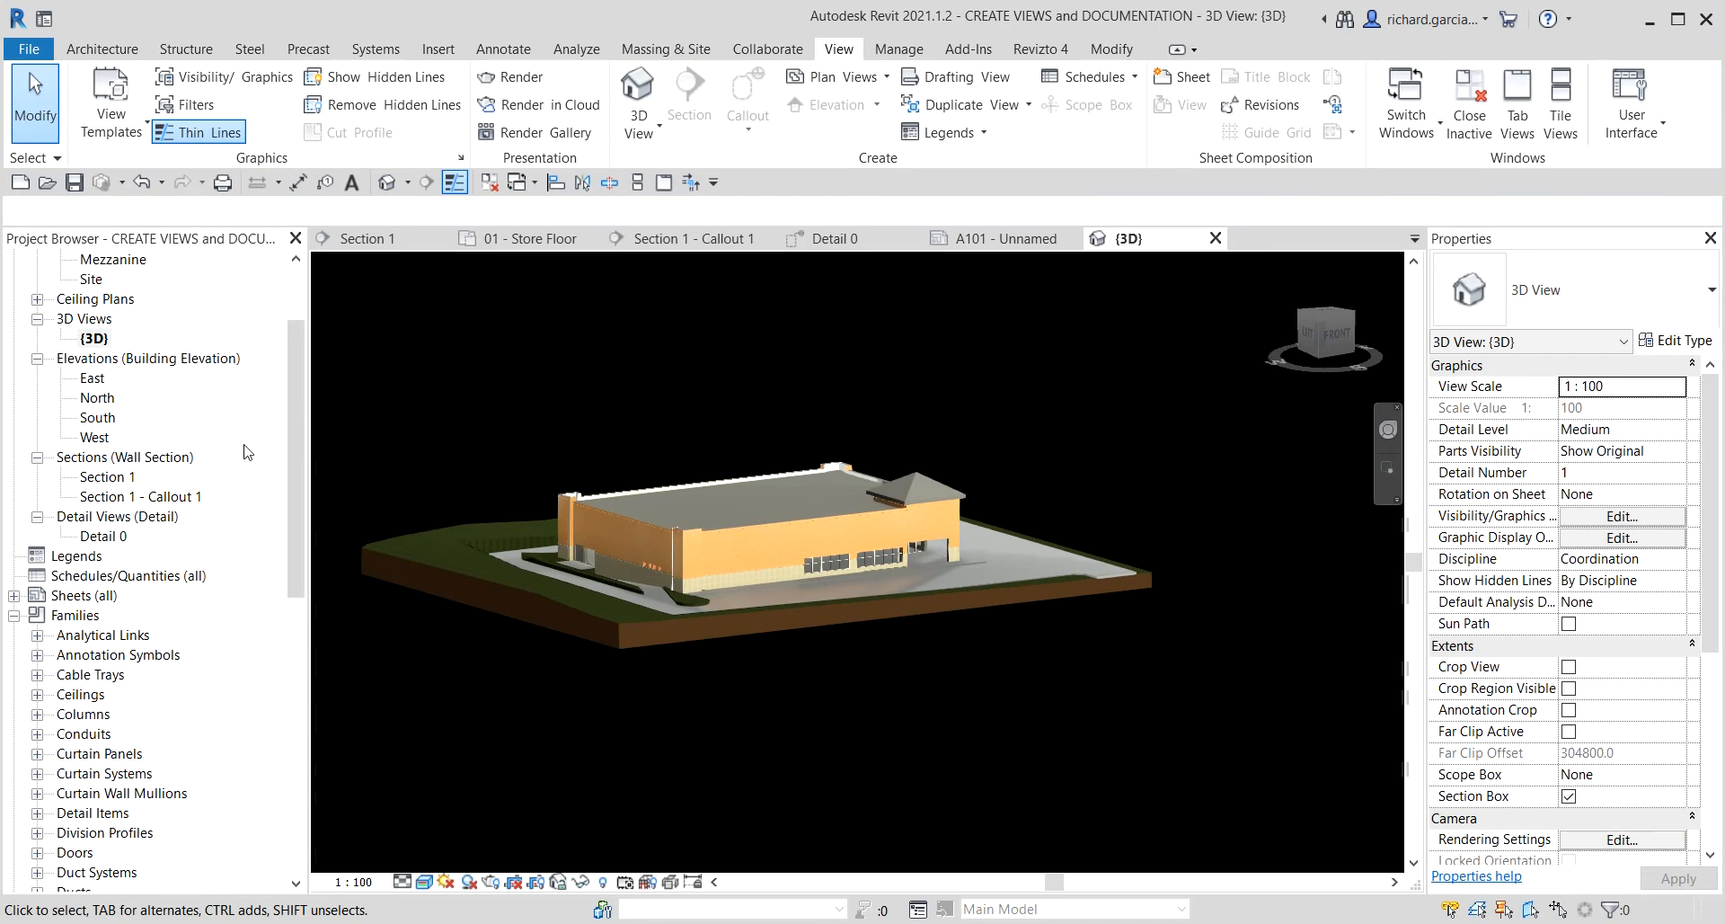
- Open sheet A101 and set the {3D} viewport's view scale to 1 : 200
click(13, 596)
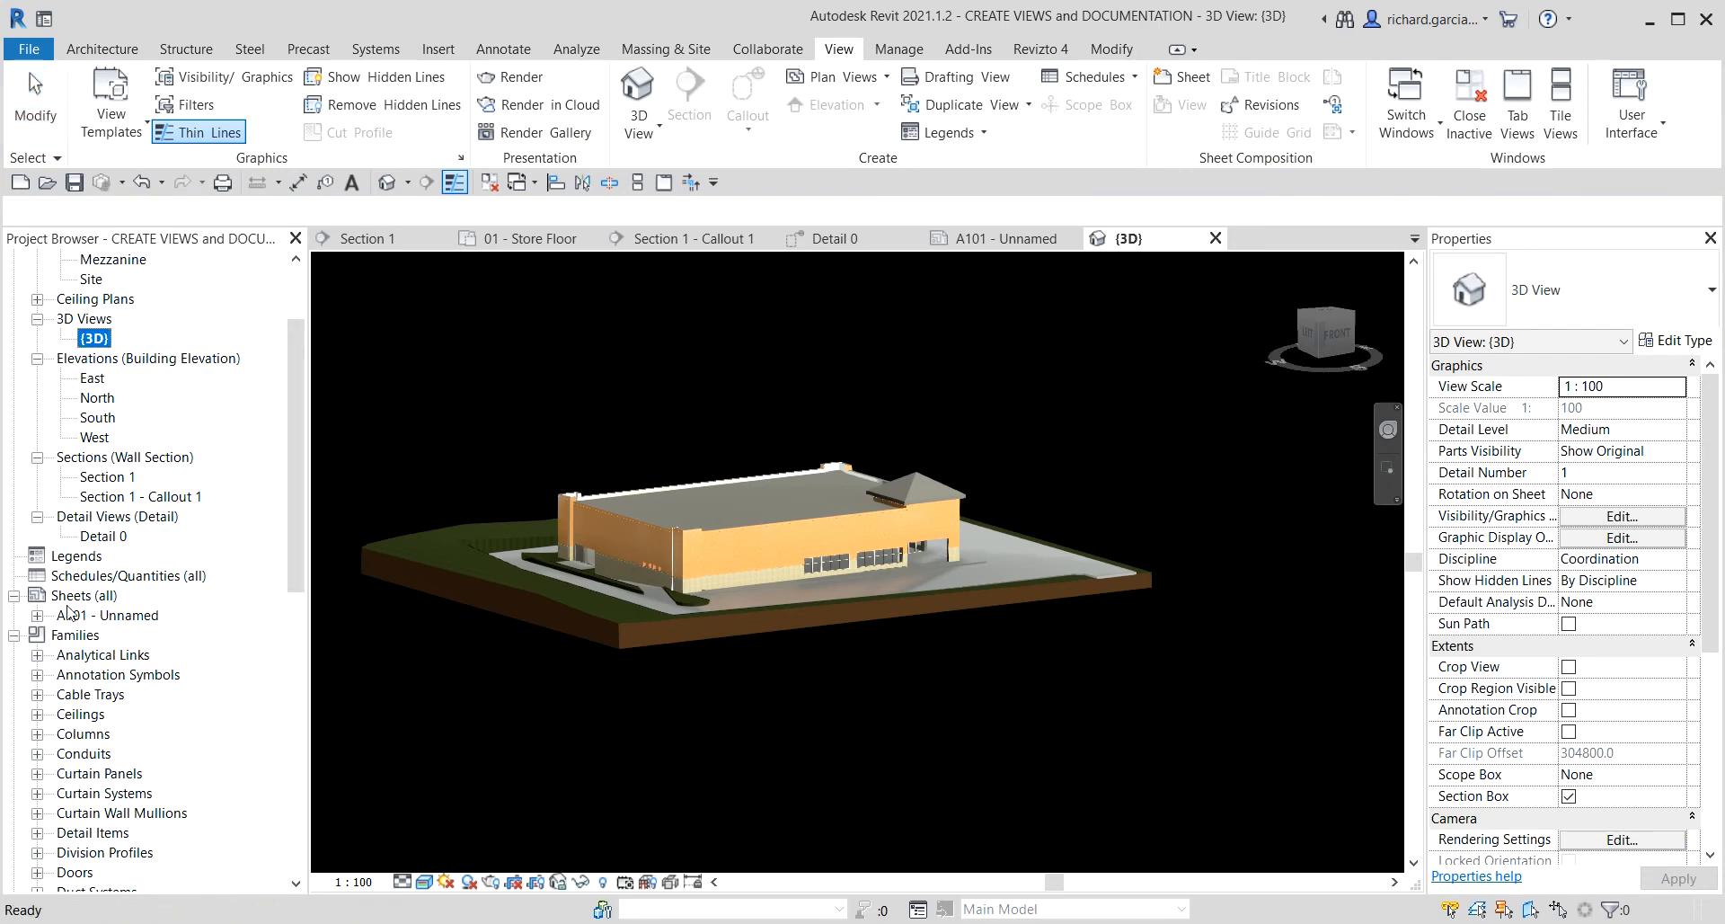
double_click(78, 616)
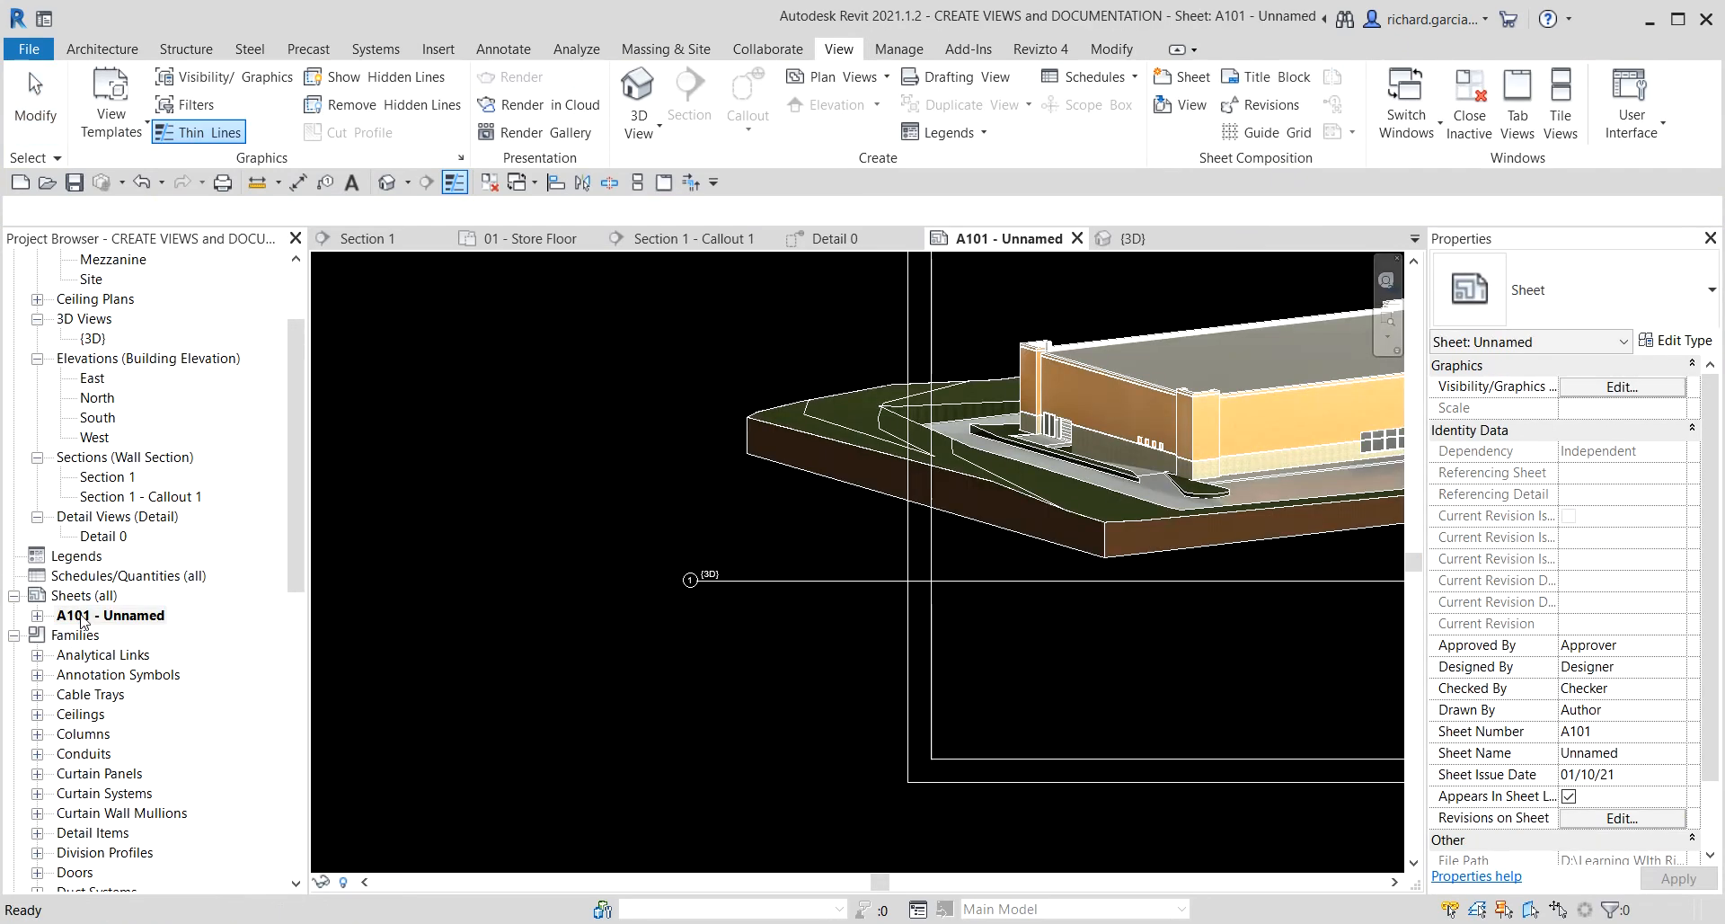
scroll(971, 570, down, 3)
middle_drag(971, 564, 817, 619)
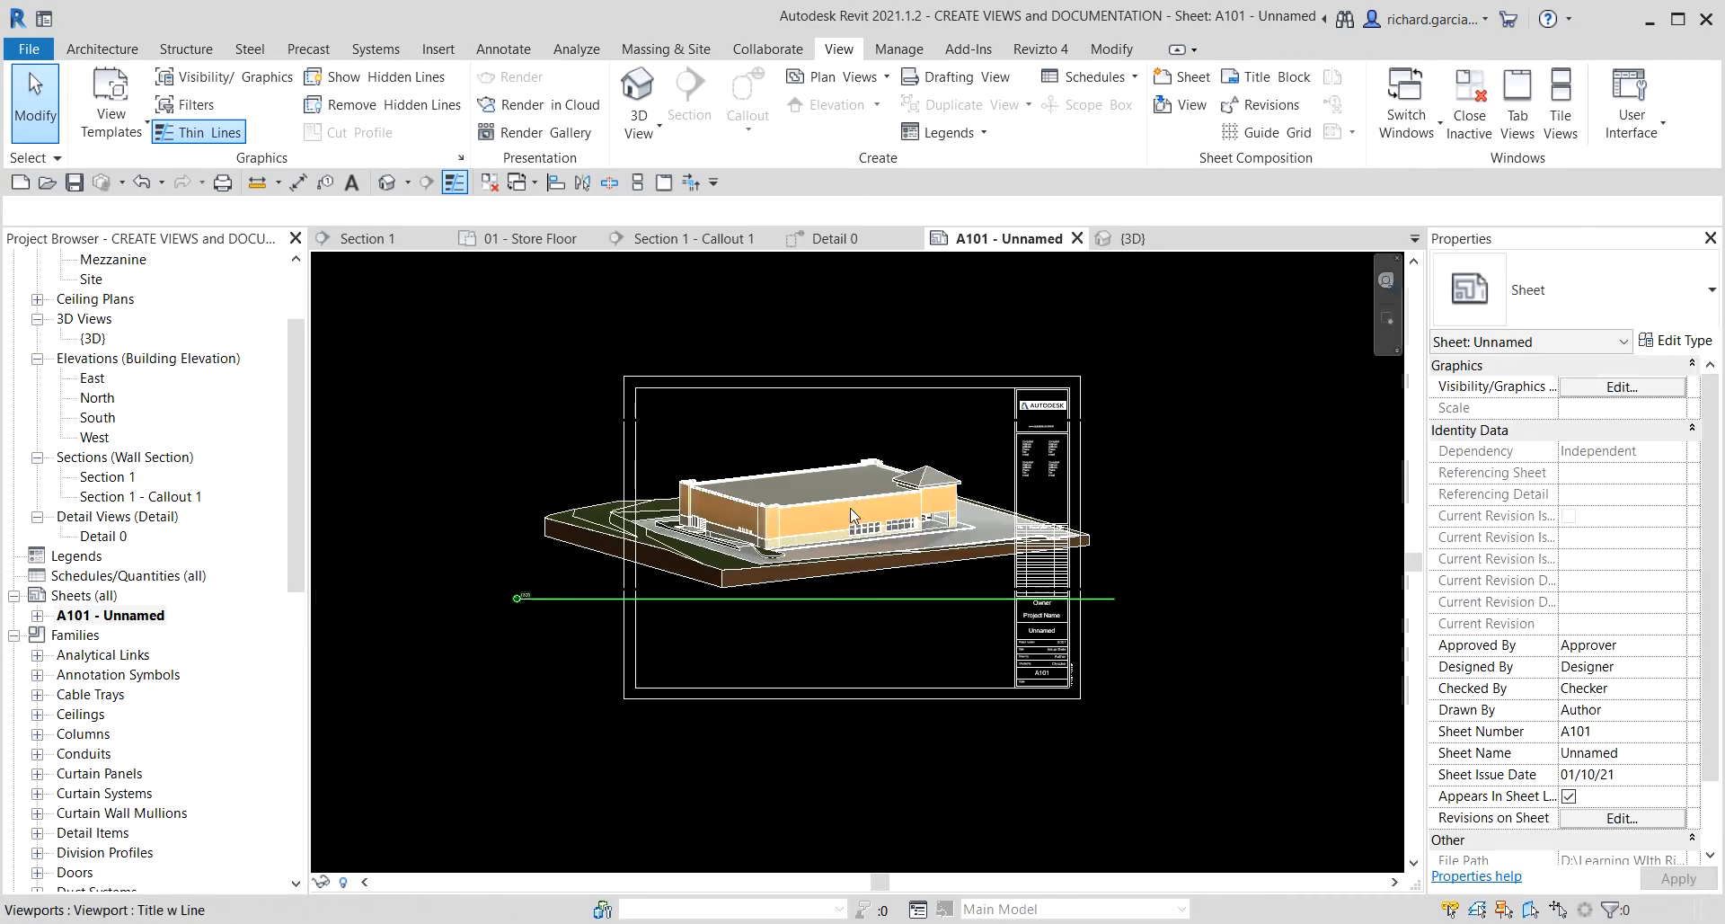
click(771, 510)
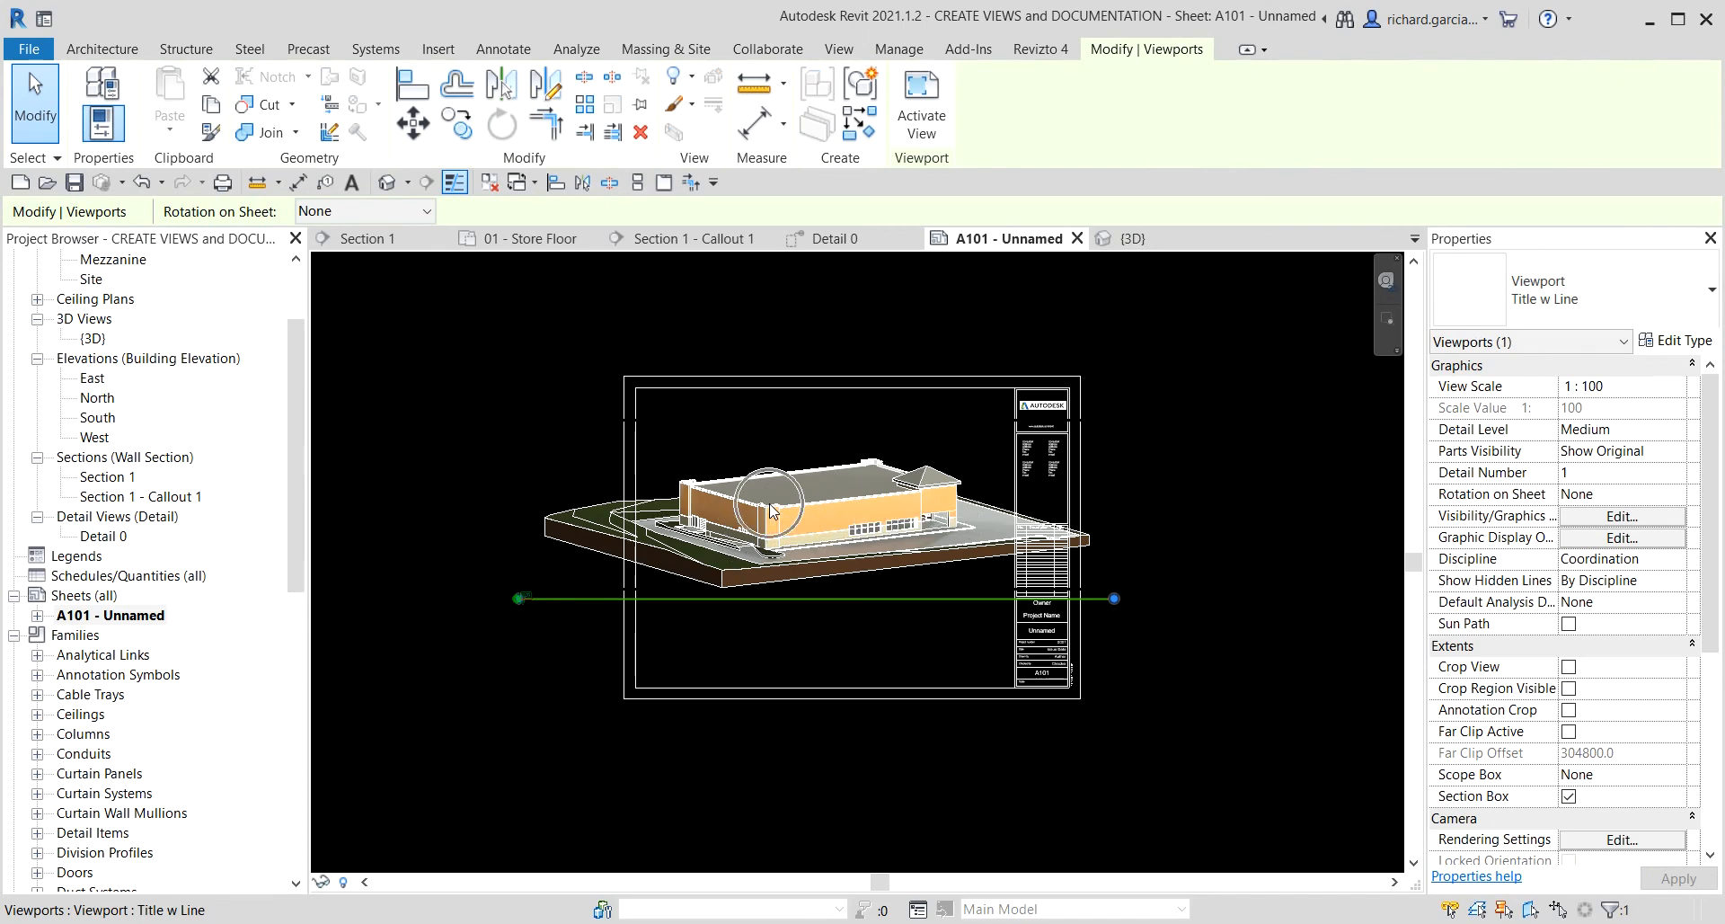
click(1676, 392)
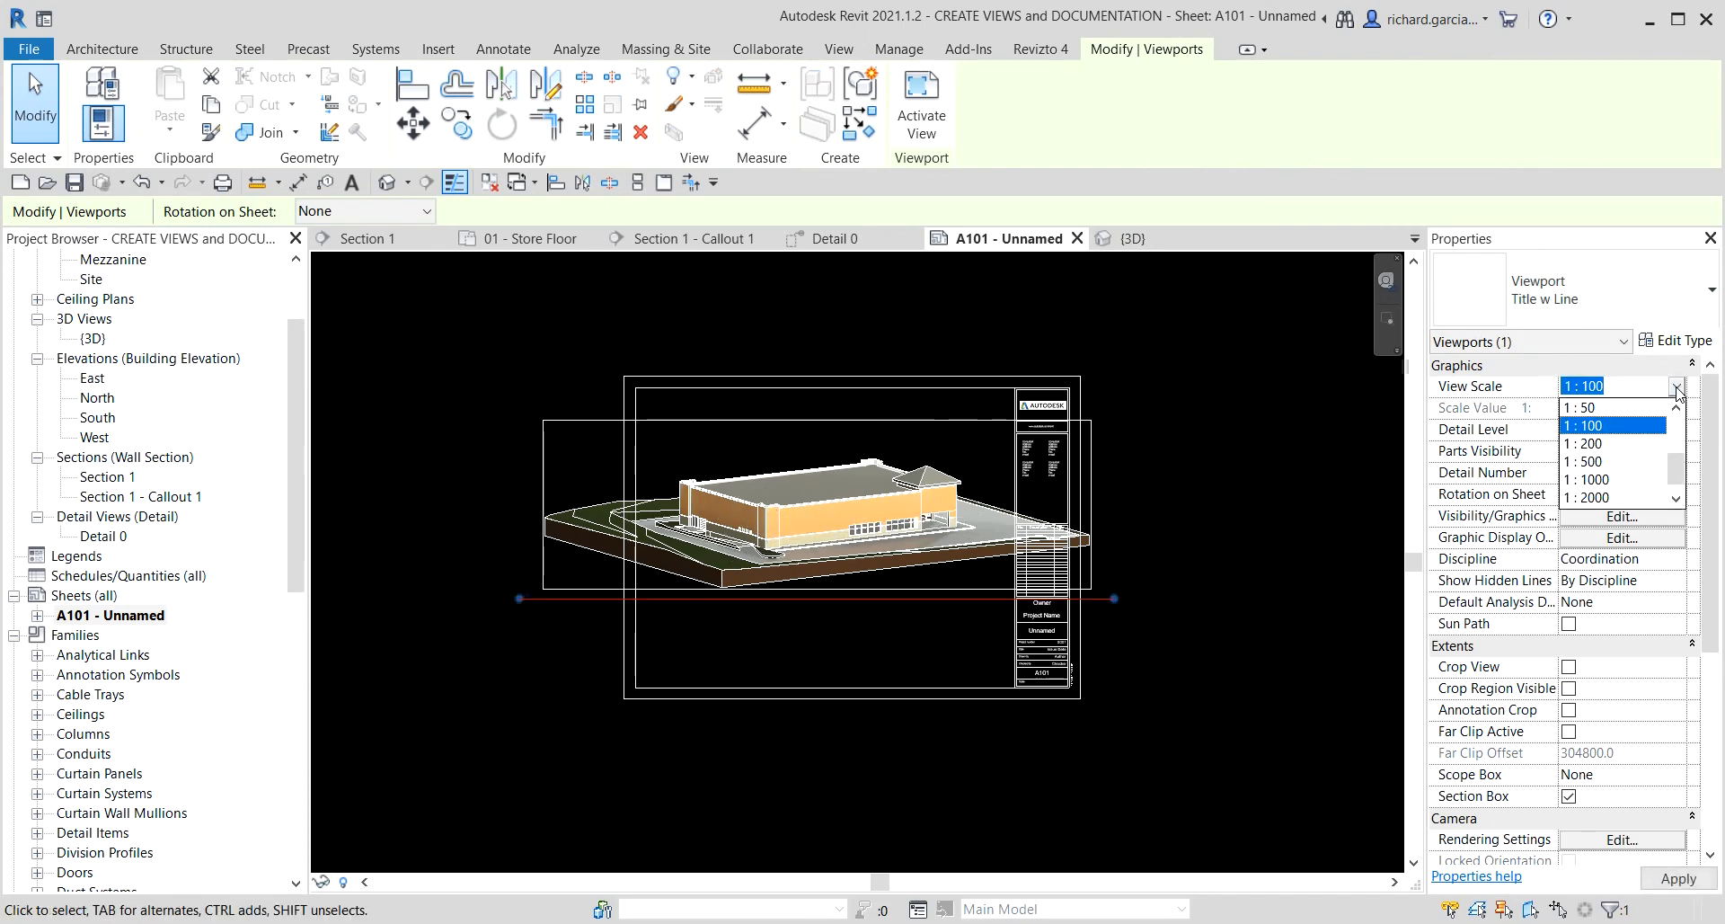
click(1621, 445)
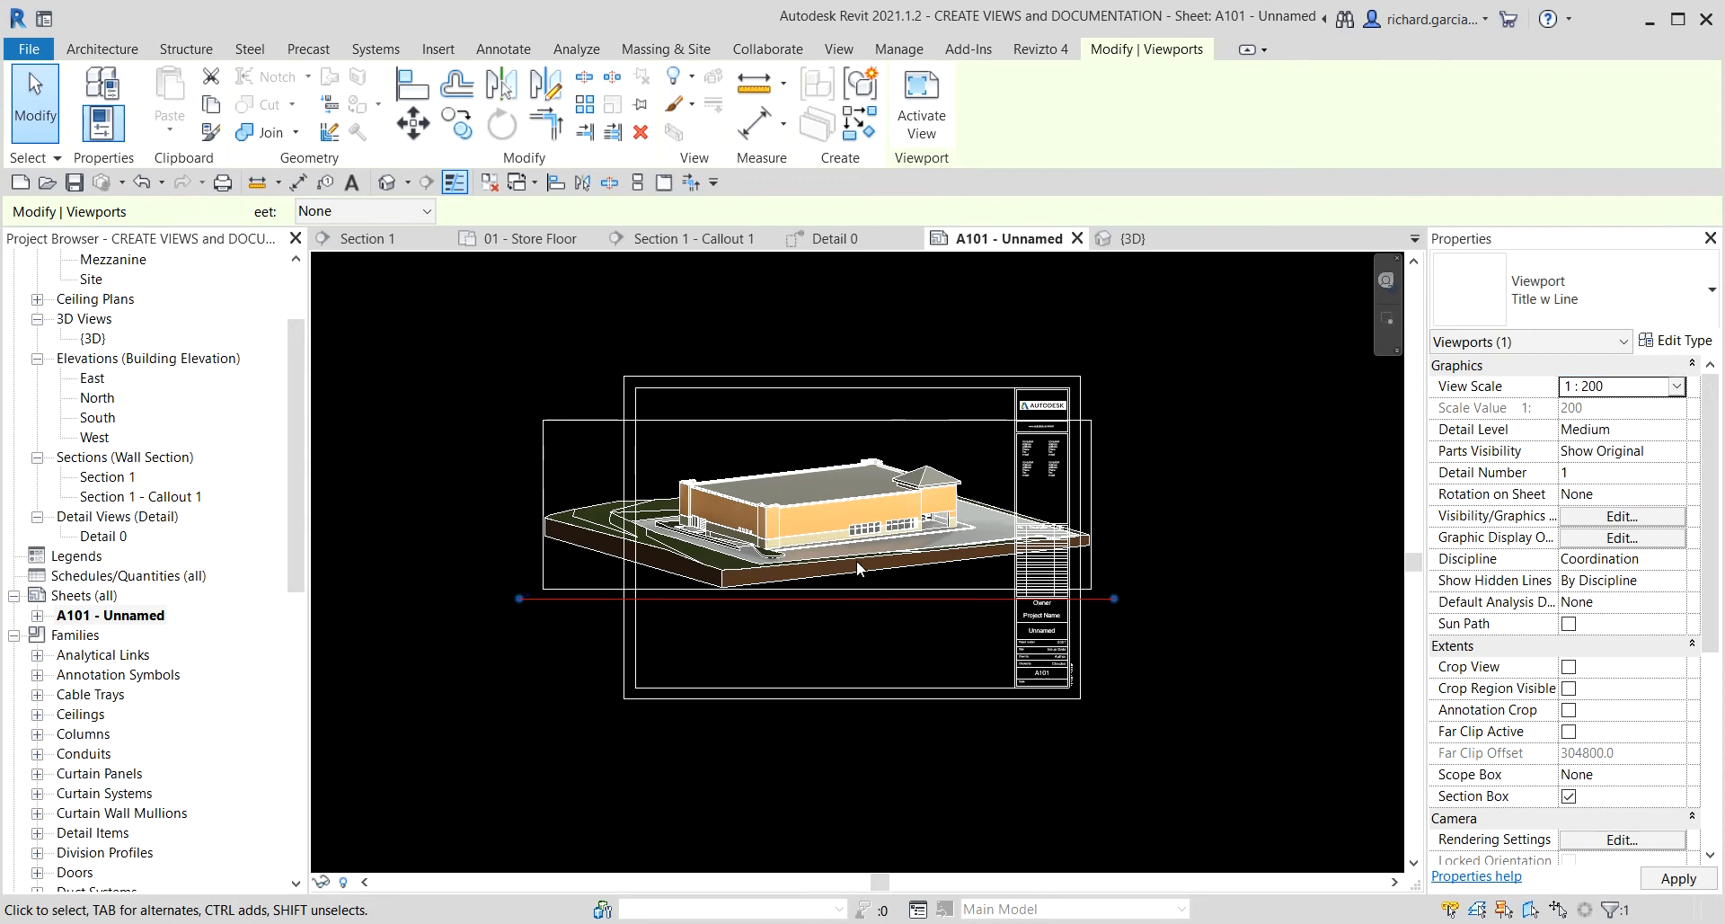
- Move the {3D} viewport to the upper right area of sheet A101 and deselect it
scroll(613, 557, up, 2)
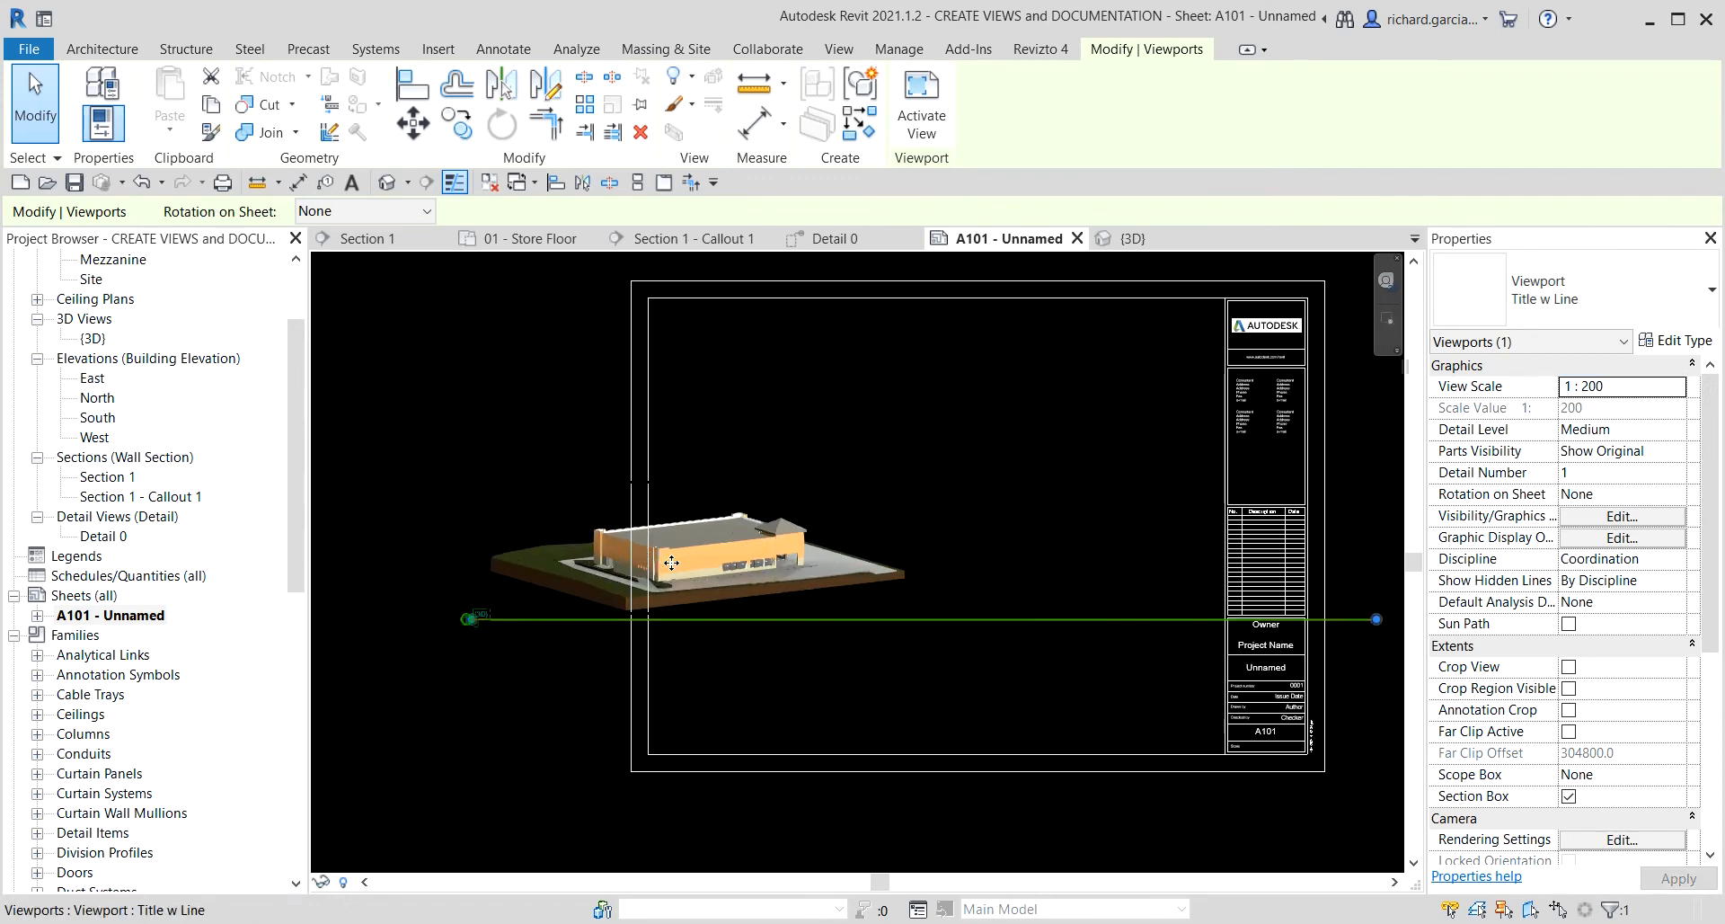
drag(707, 554, 1064, 381)
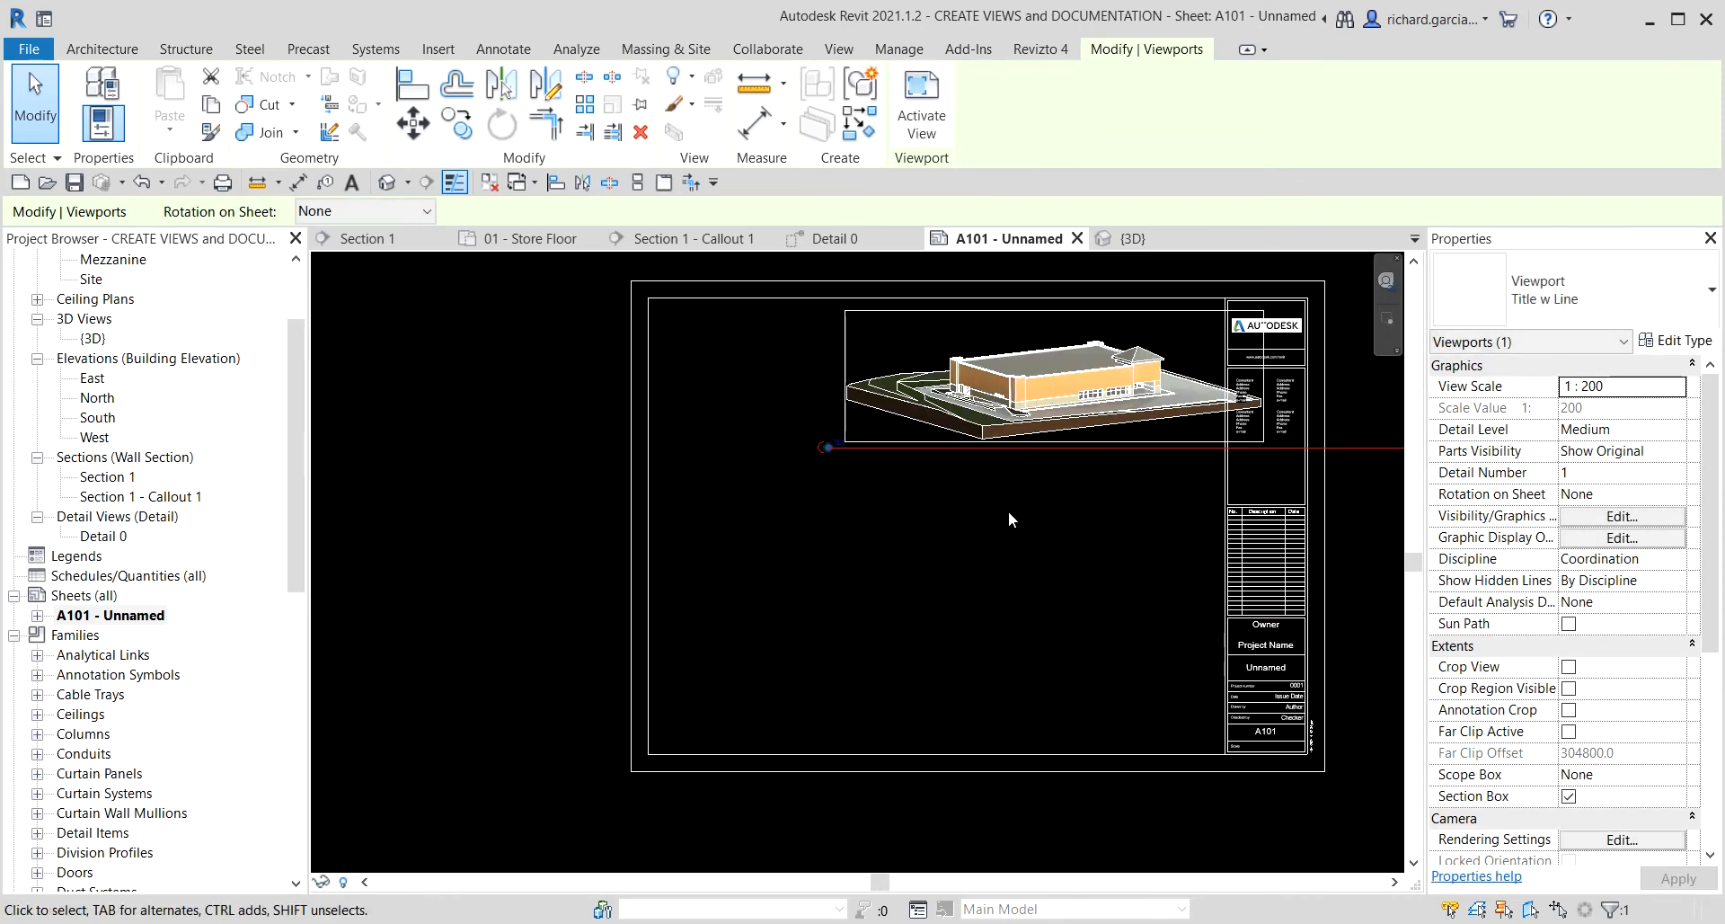
click(525, 465)
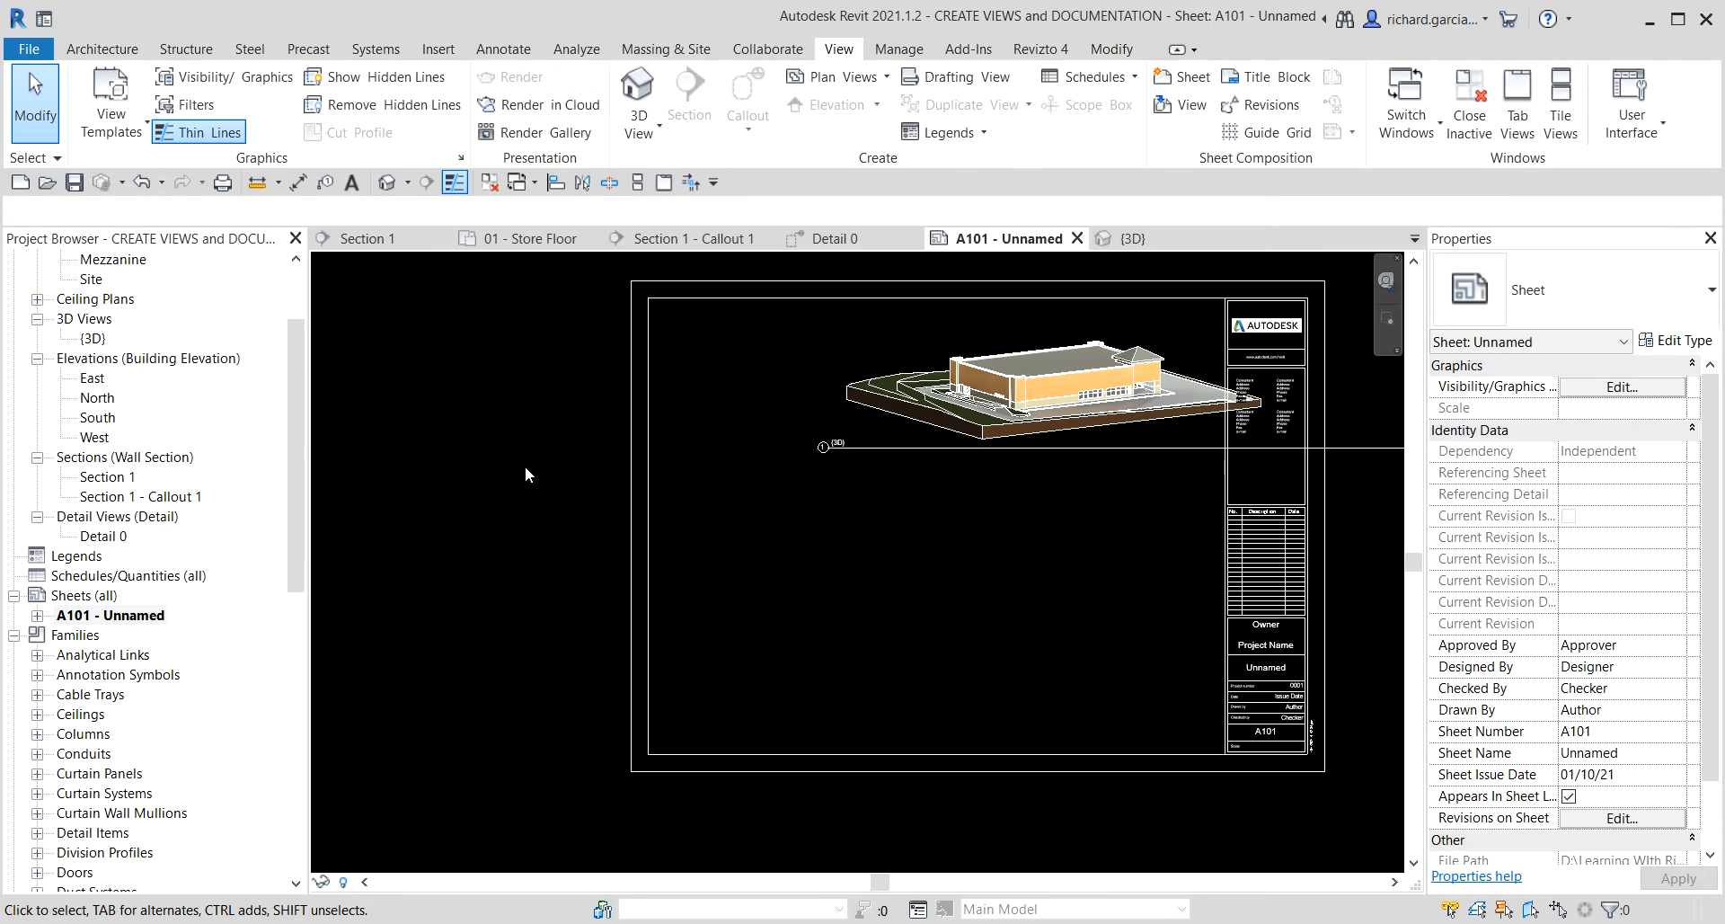
- Open the {3D} view and return the model to its home orientation
double_click(92, 338)
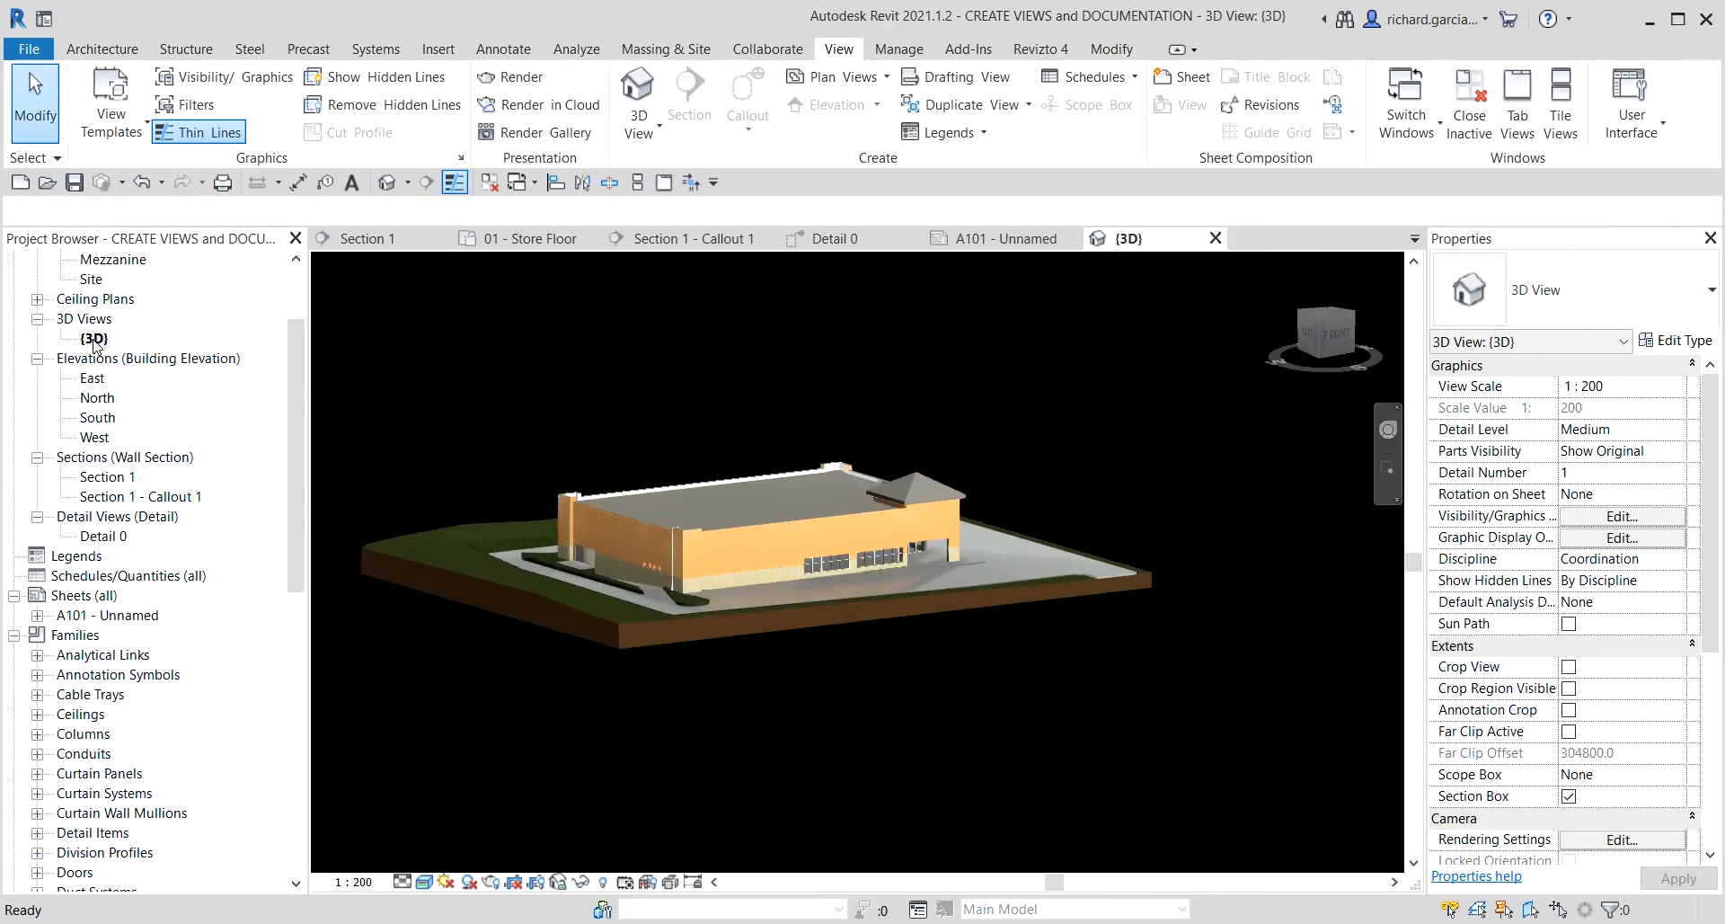
click(1286, 265)
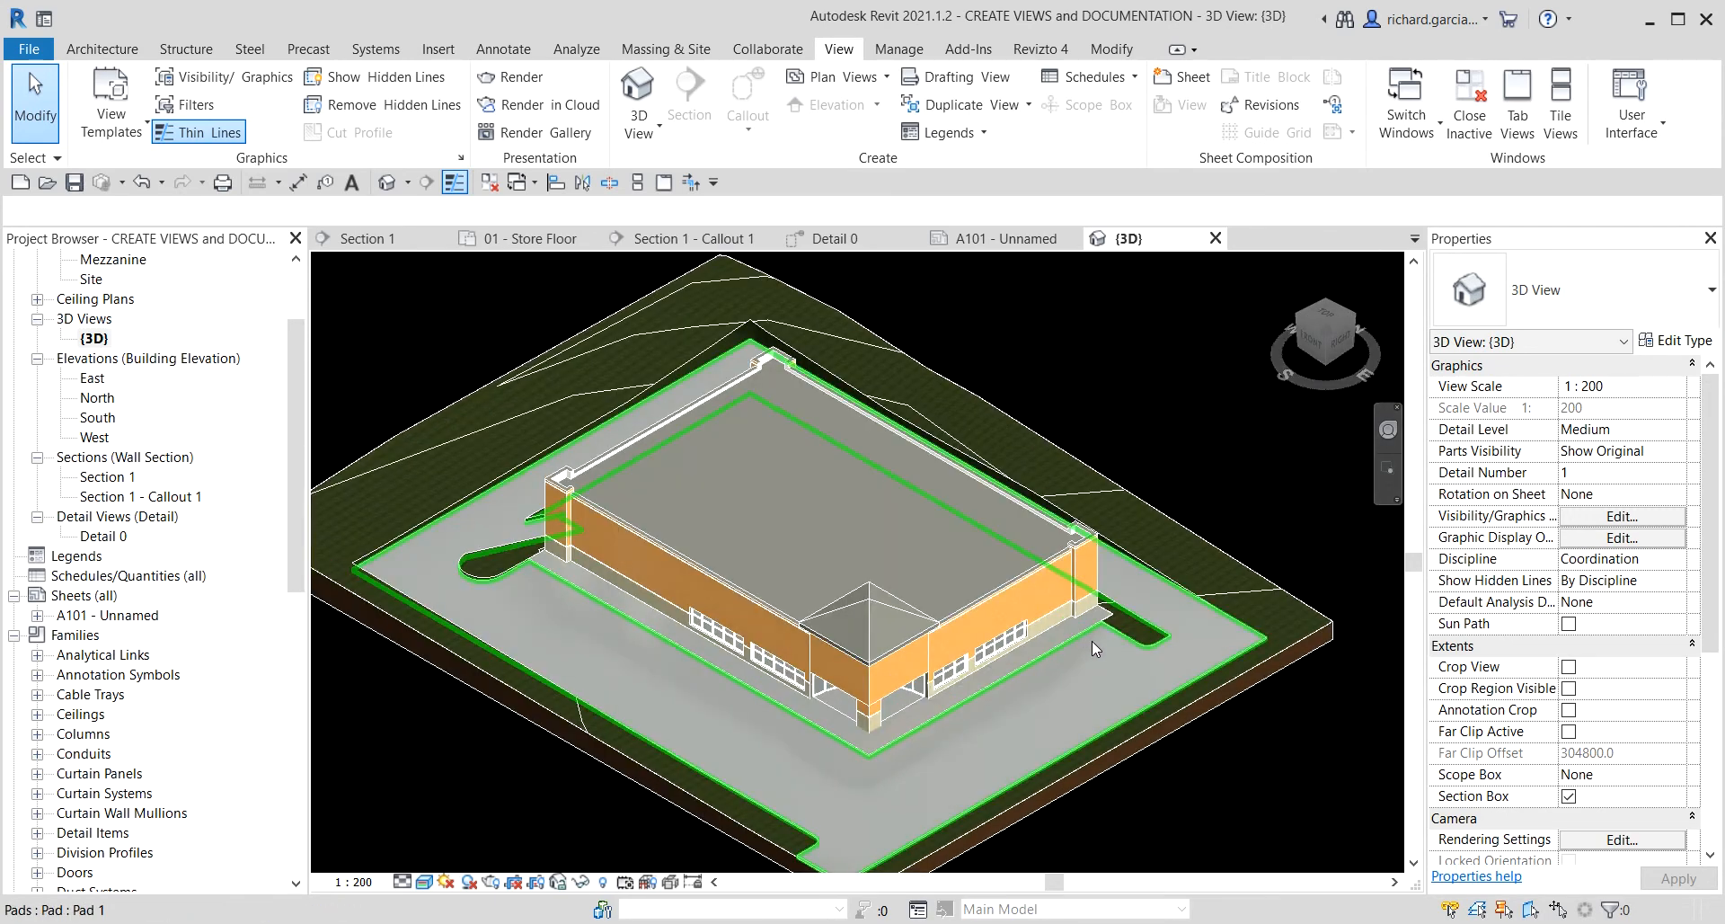
scroll(1091, 598, down, 2)
middle_drag(1082, 632, 1017, 589)
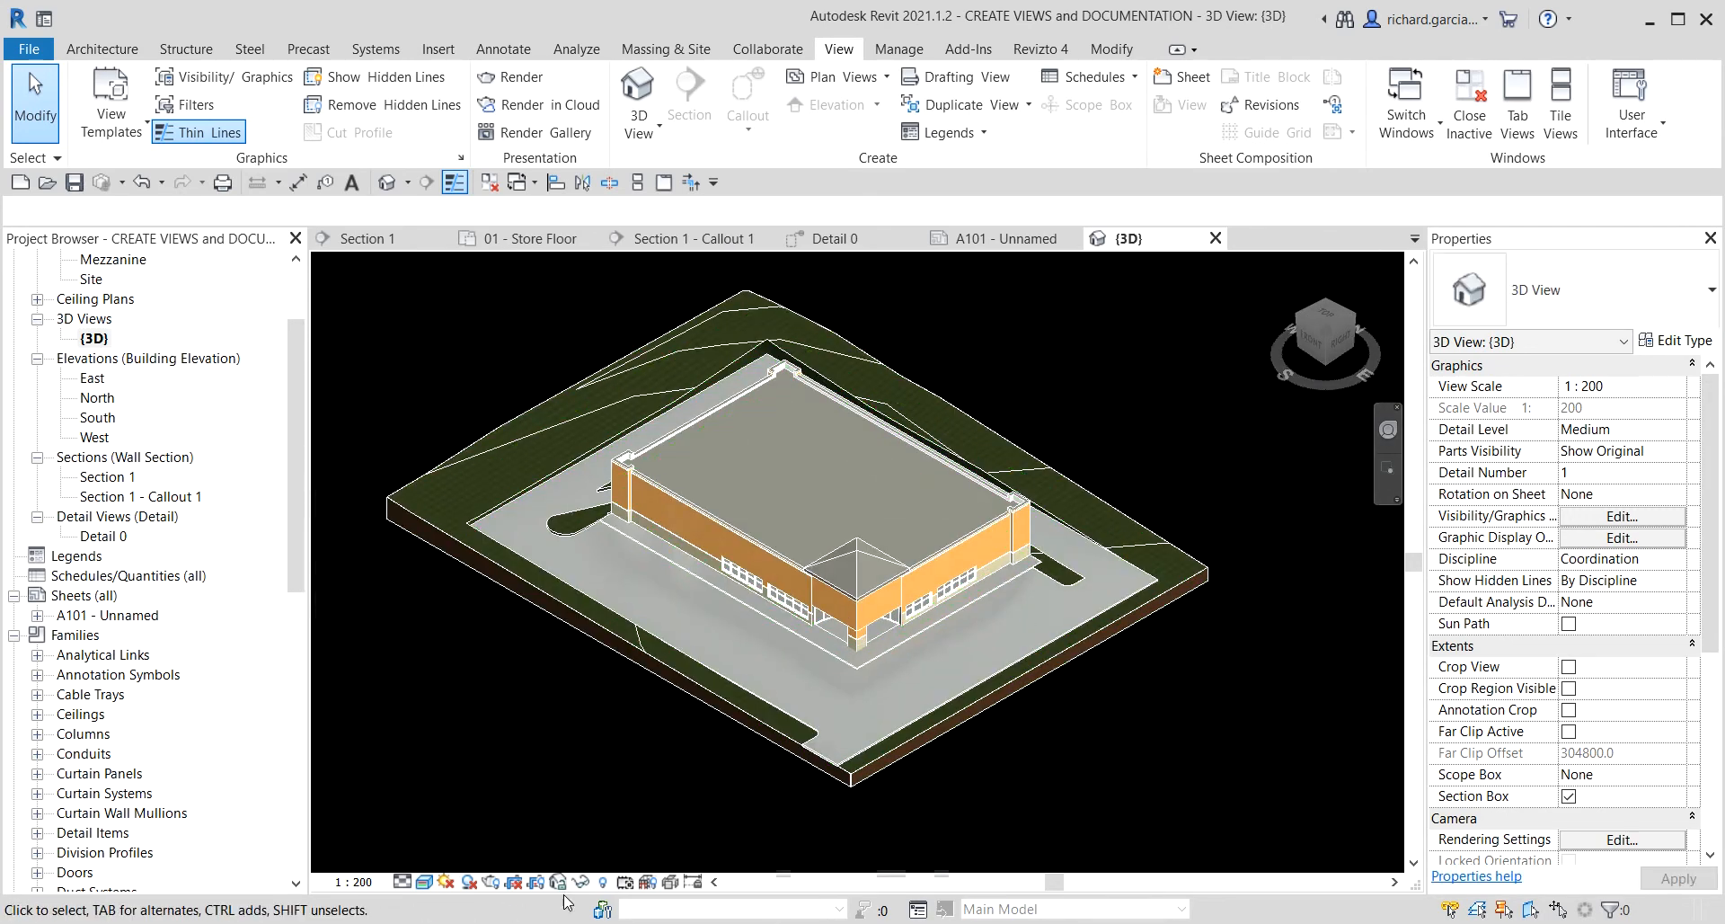
- Reveal the hidden elements, unhide the section box, and leave Reveal Hidden Elements mode
click(604, 883)
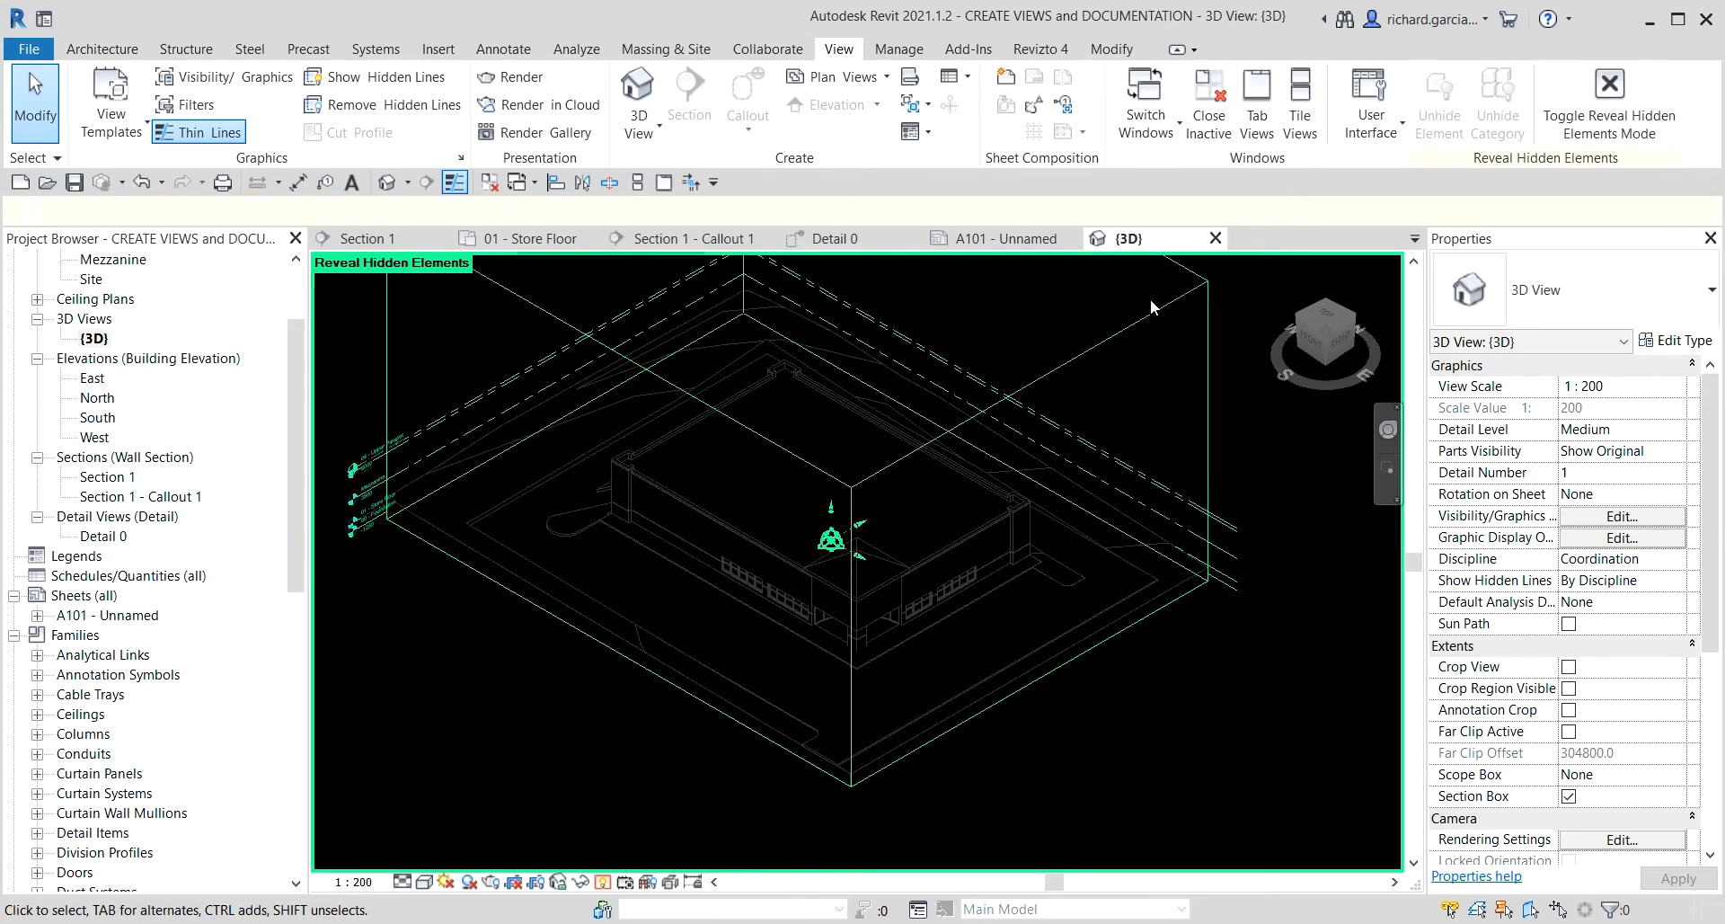
click(1121, 334)
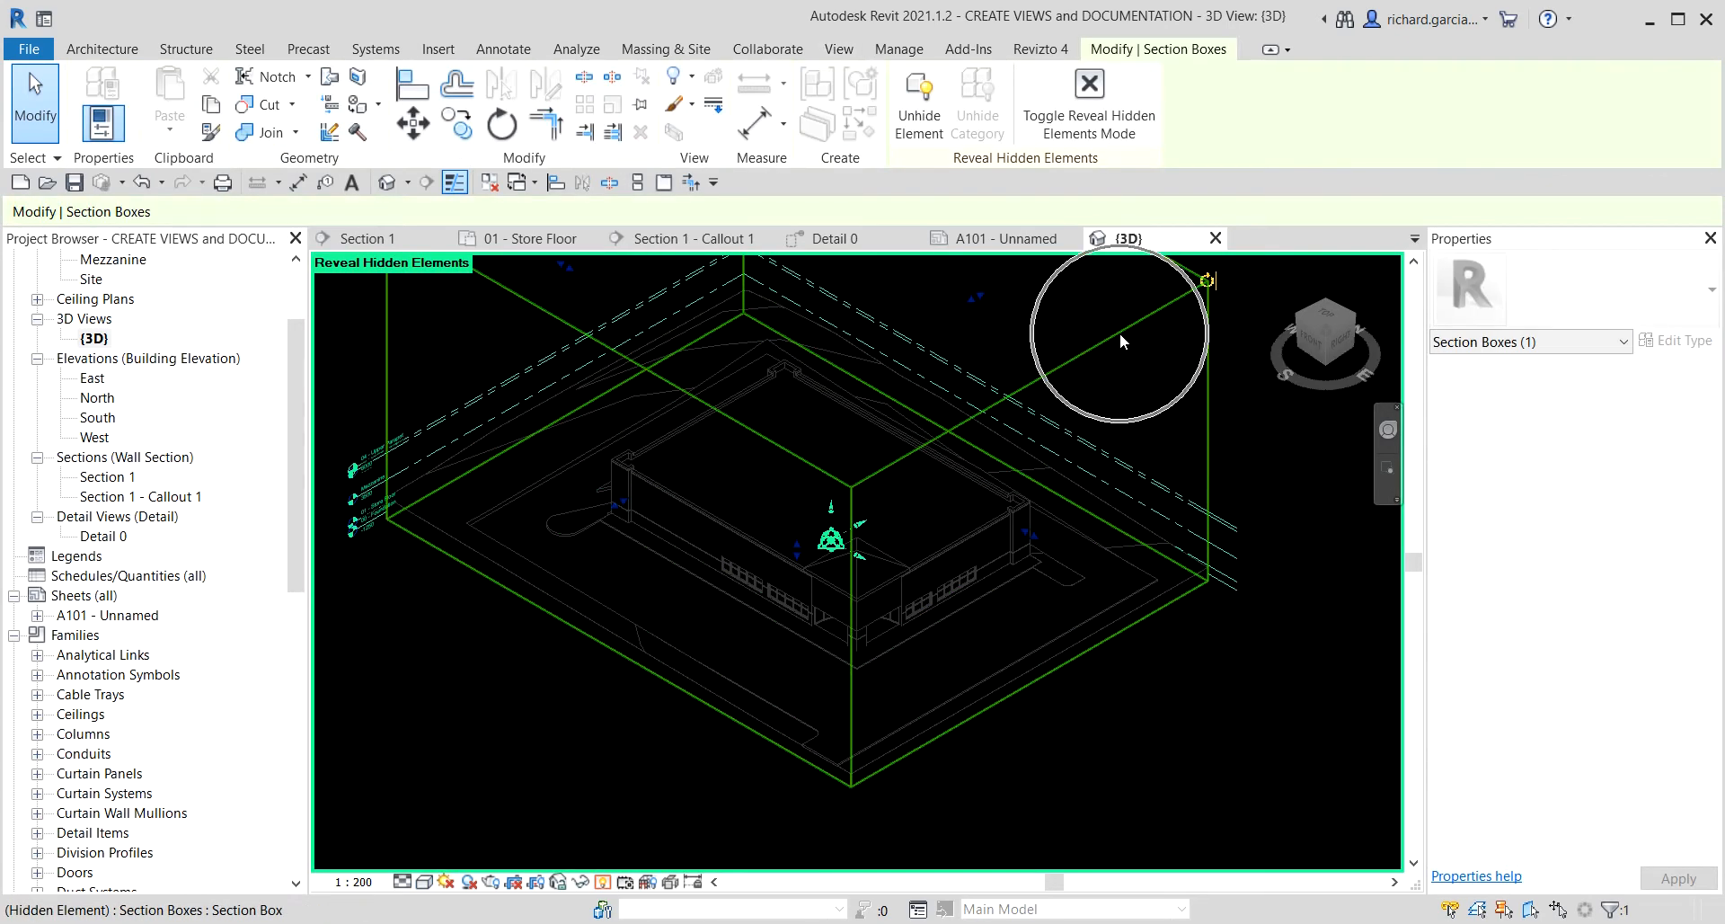
click(918, 101)
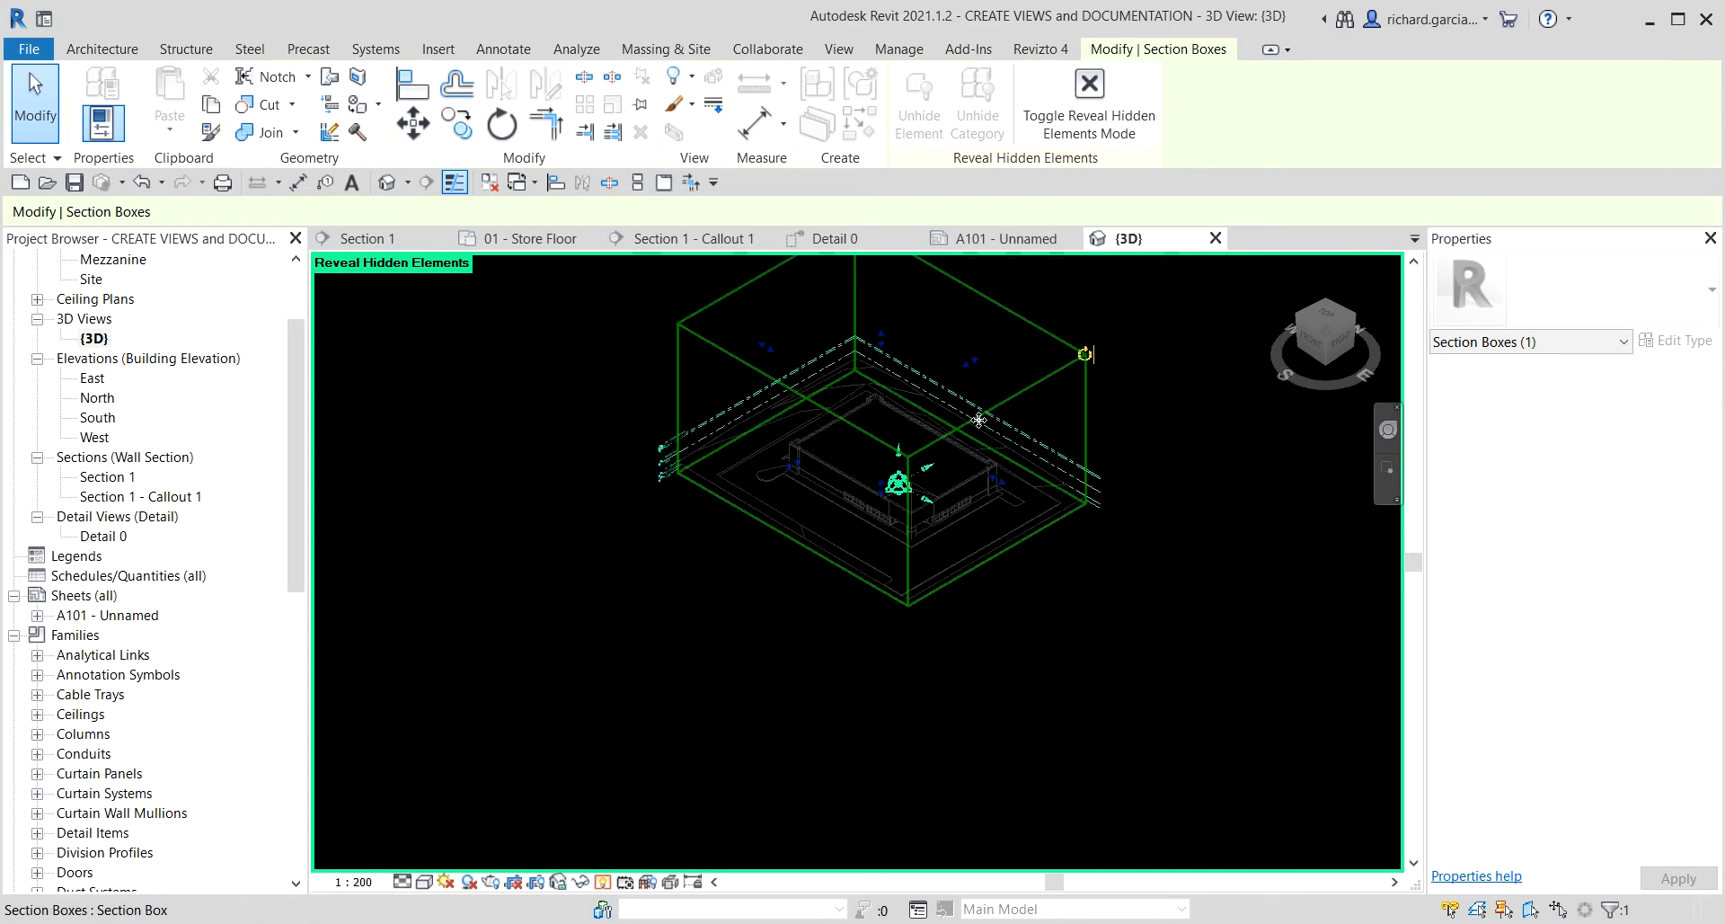
click(1087, 102)
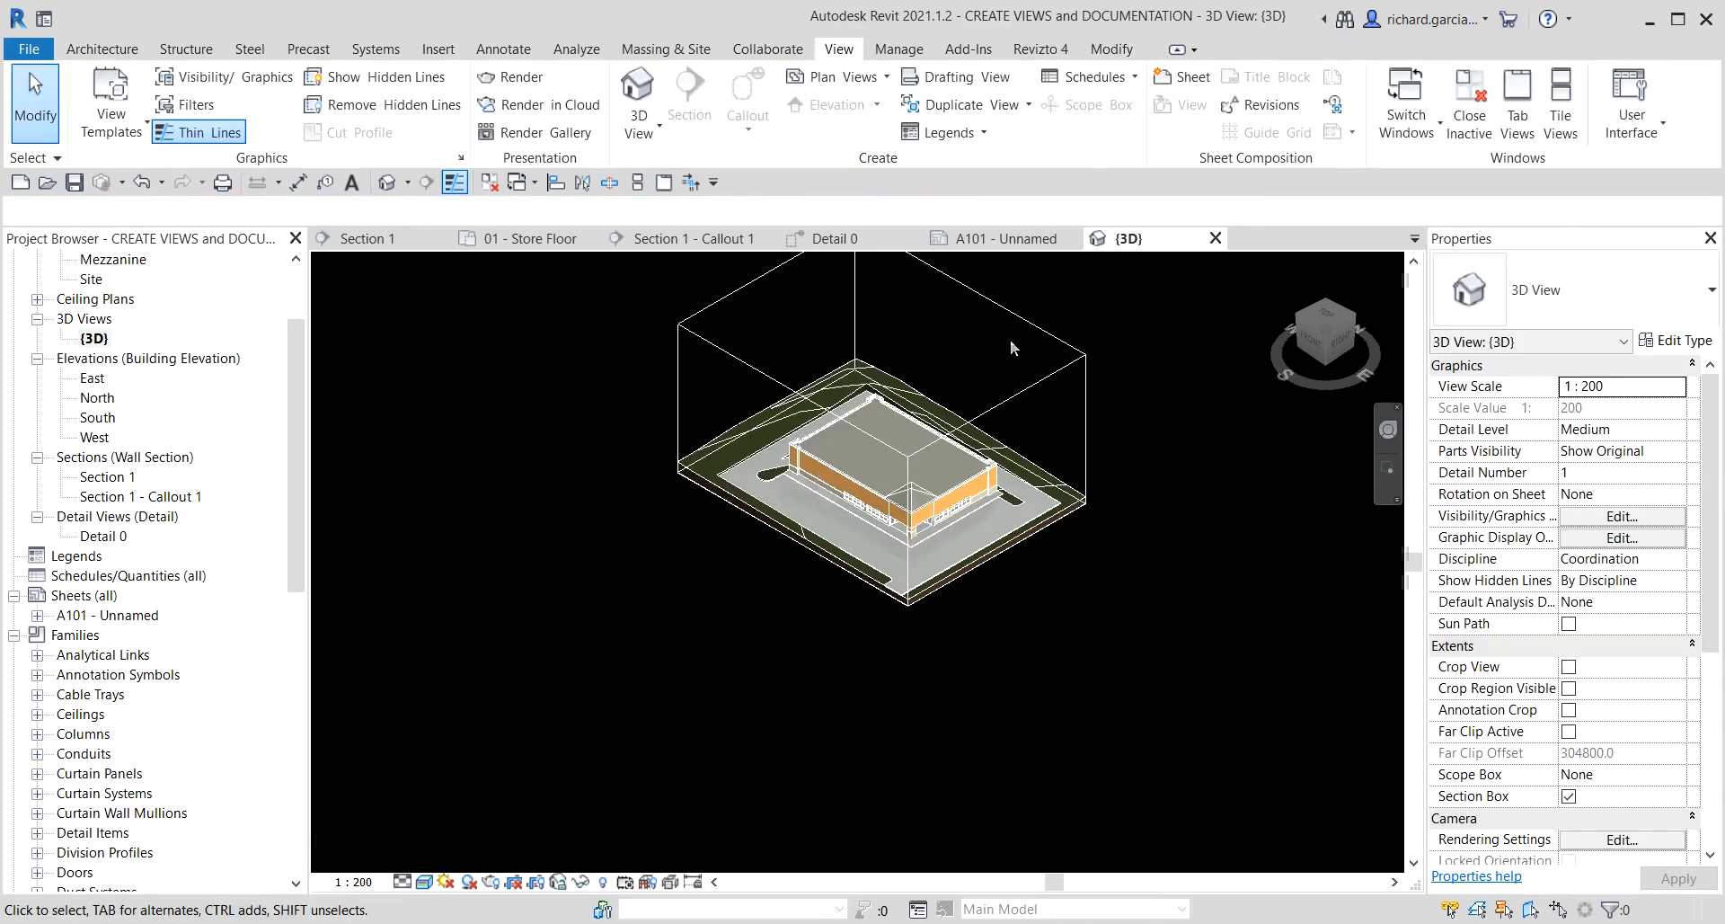
- From the front orientation, pull both side faces of the section box in close to the building
click(1016, 306)
shift+middle_drag(1015, 306, 1156, 445)
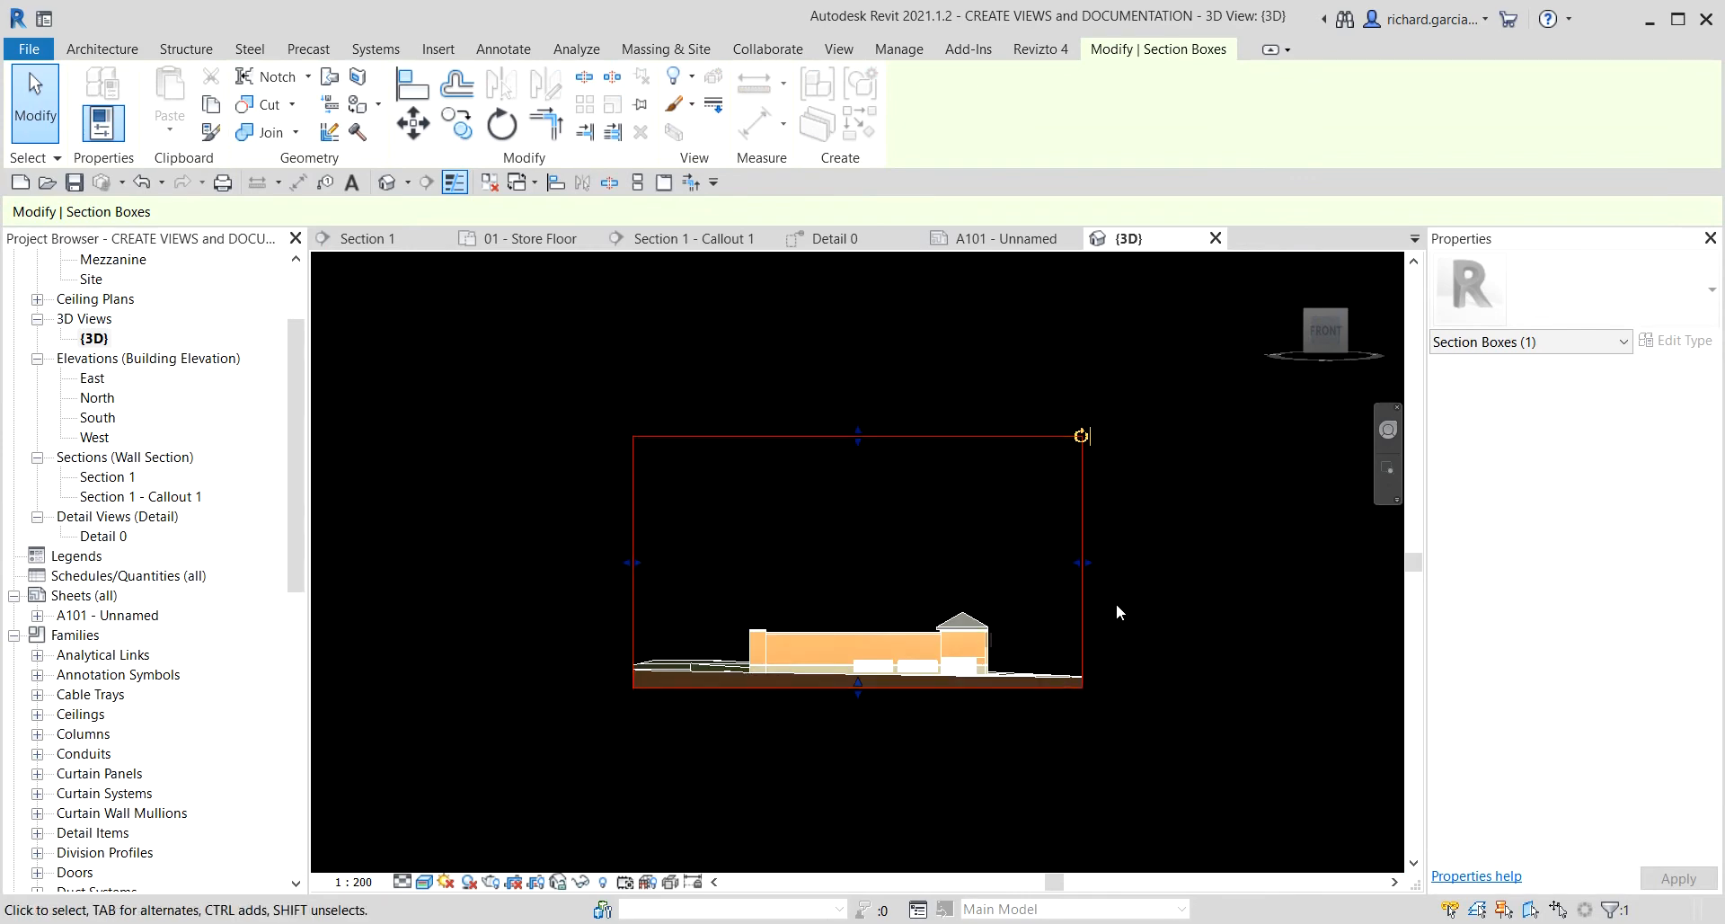
drag(1083, 563, 1003, 583)
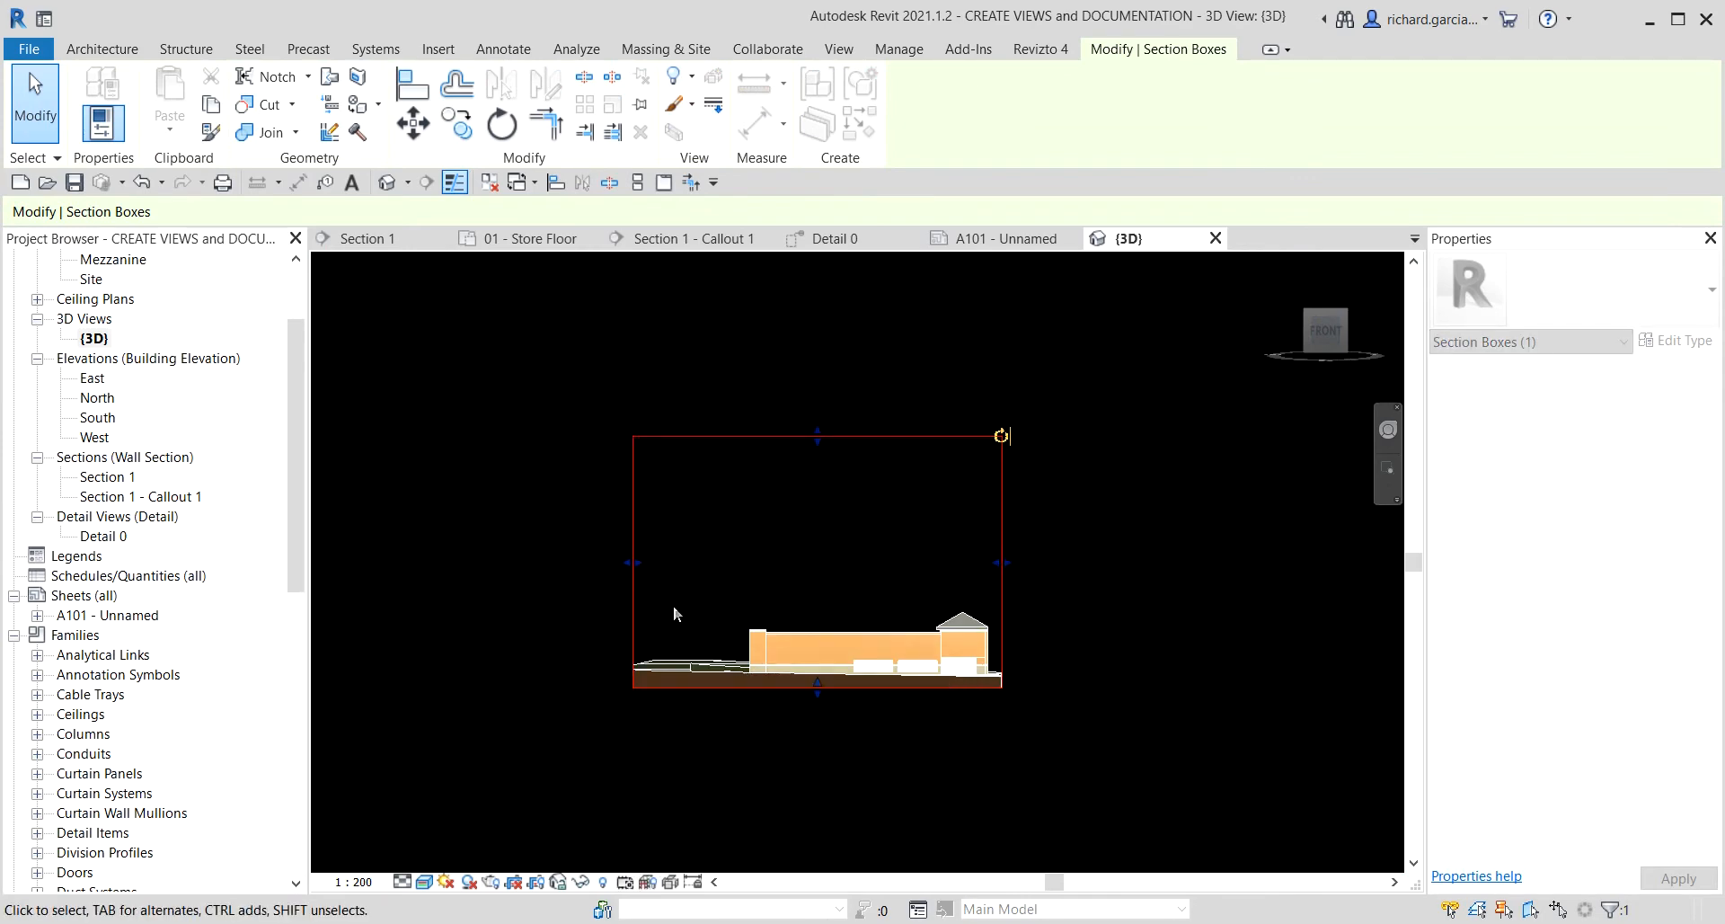
drag(638, 573, 733, 605)
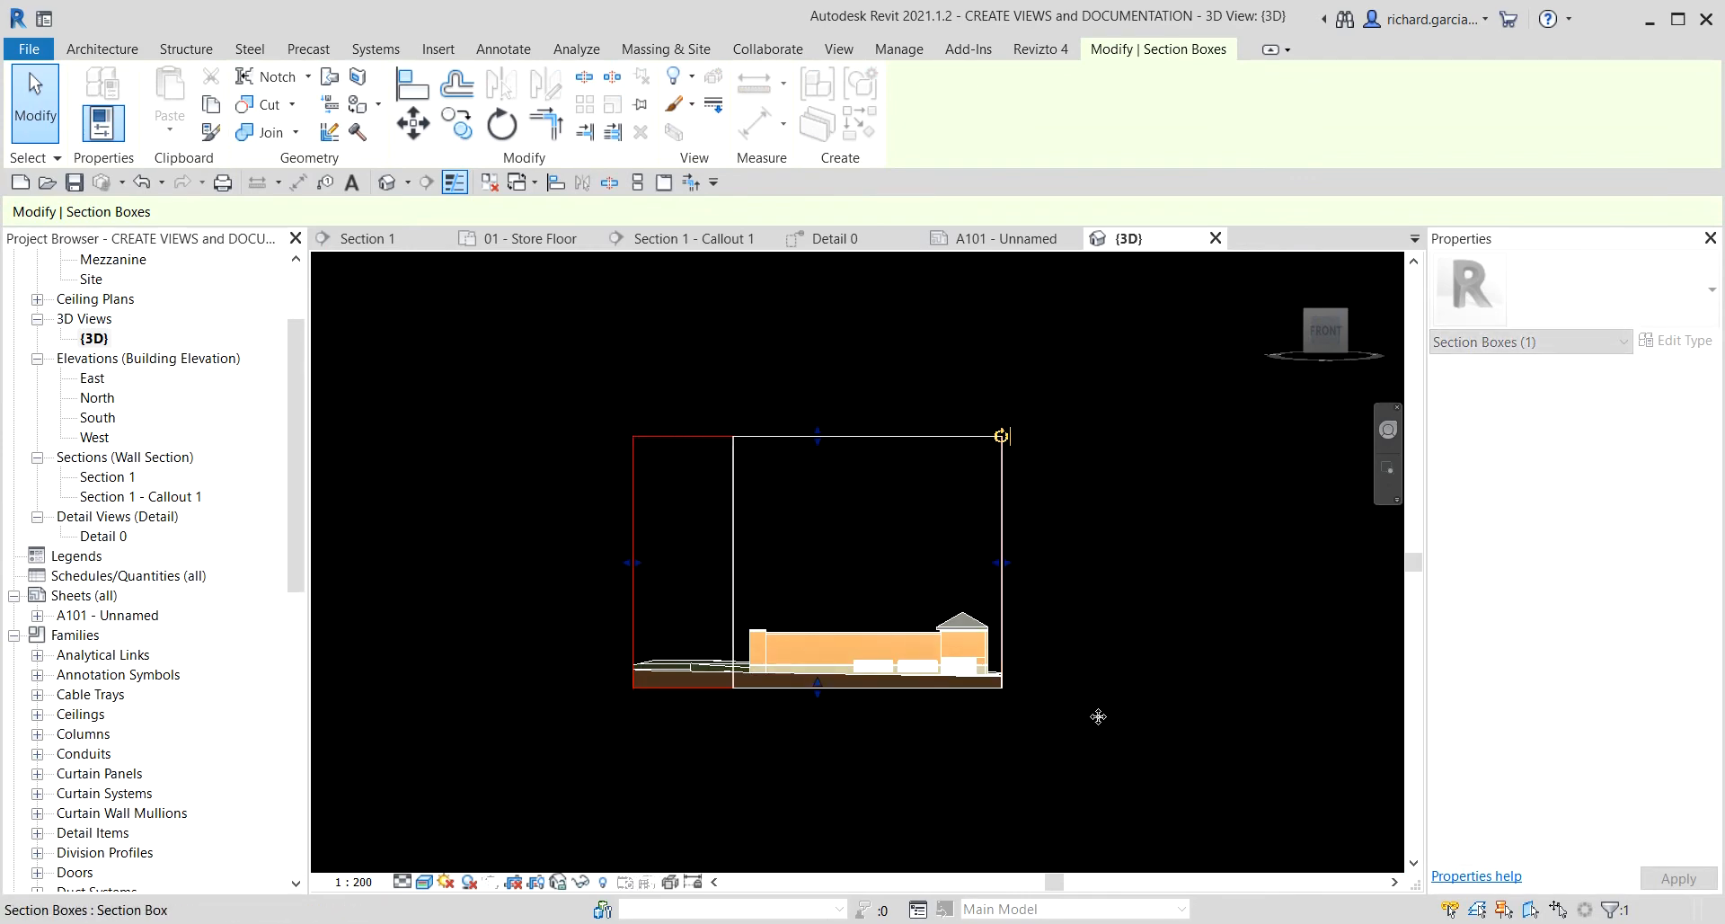
- From the right orientation, pull both side faces of the section box in to the building and lower its top to just above the roof
shift+middle_drag(1097, 716, 898, 710)
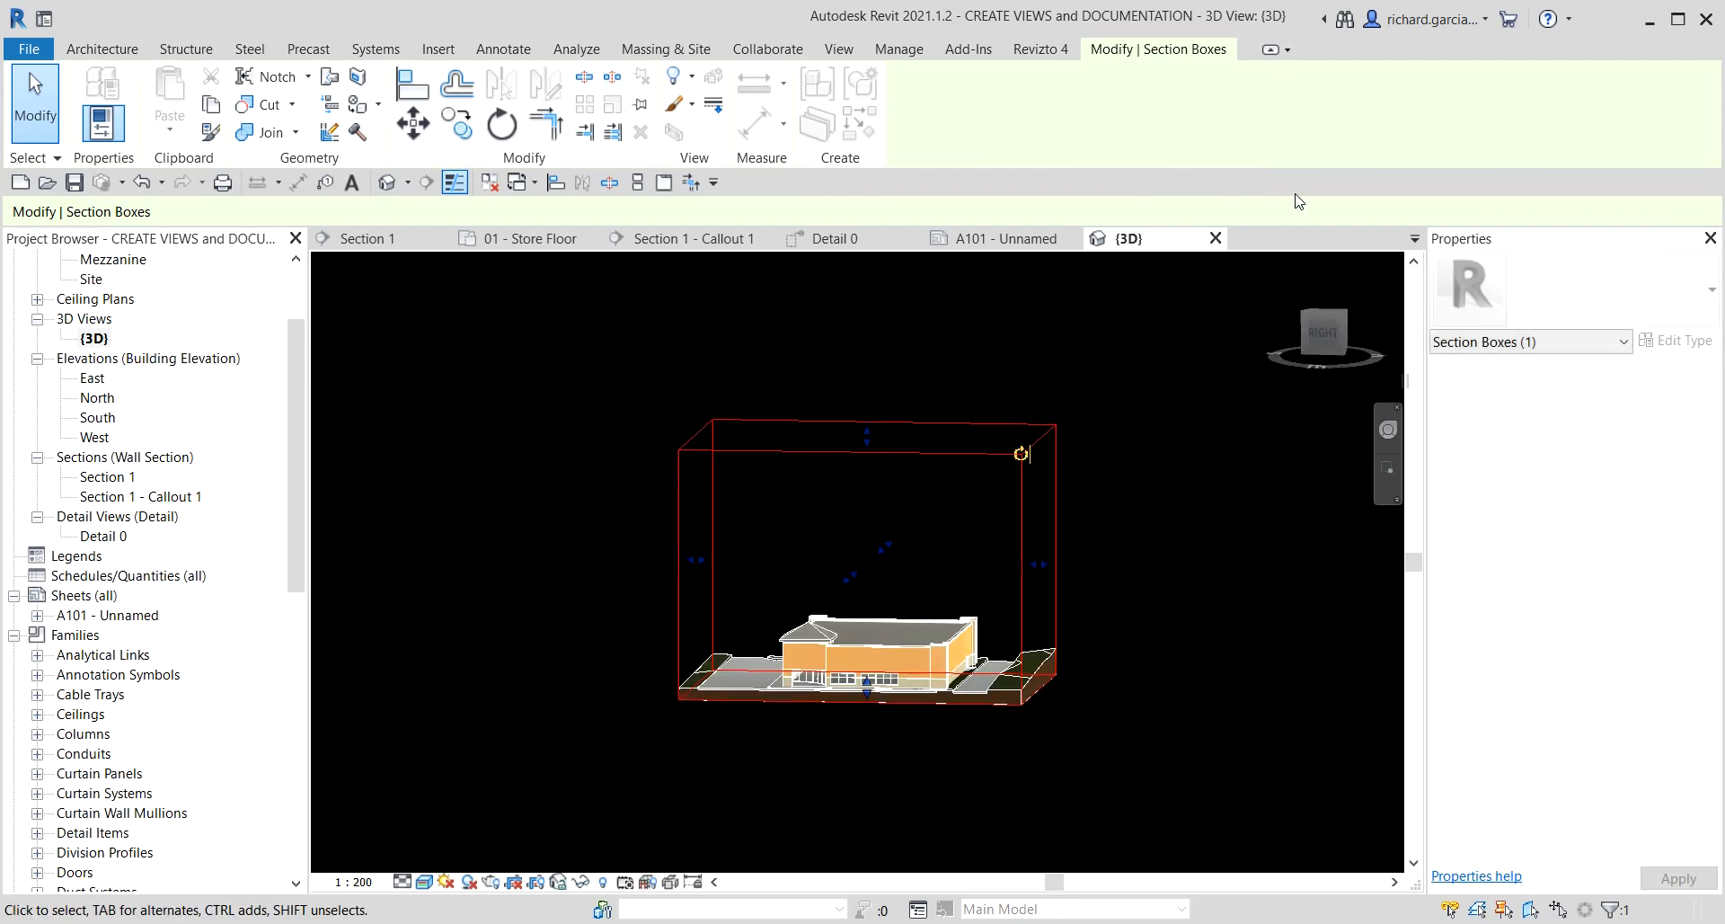
click(1328, 340)
drag(647, 566, 753, 609)
drag(1069, 562, 983, 547)
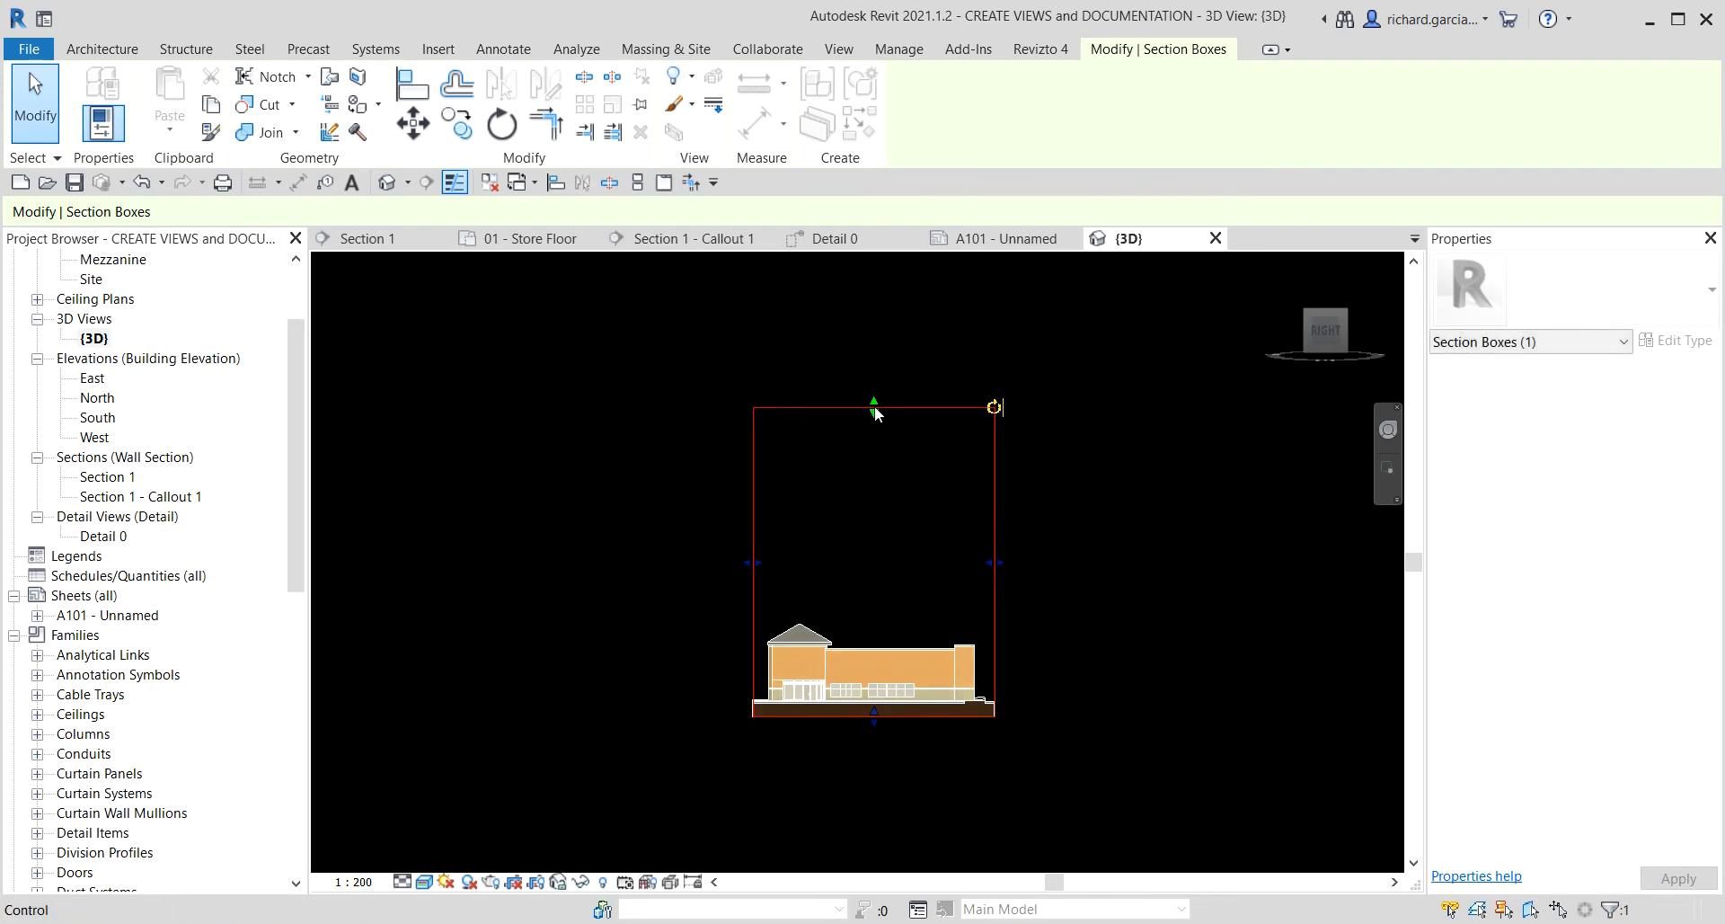
drag(876, 406, 882, 612)
click(1282, 304)
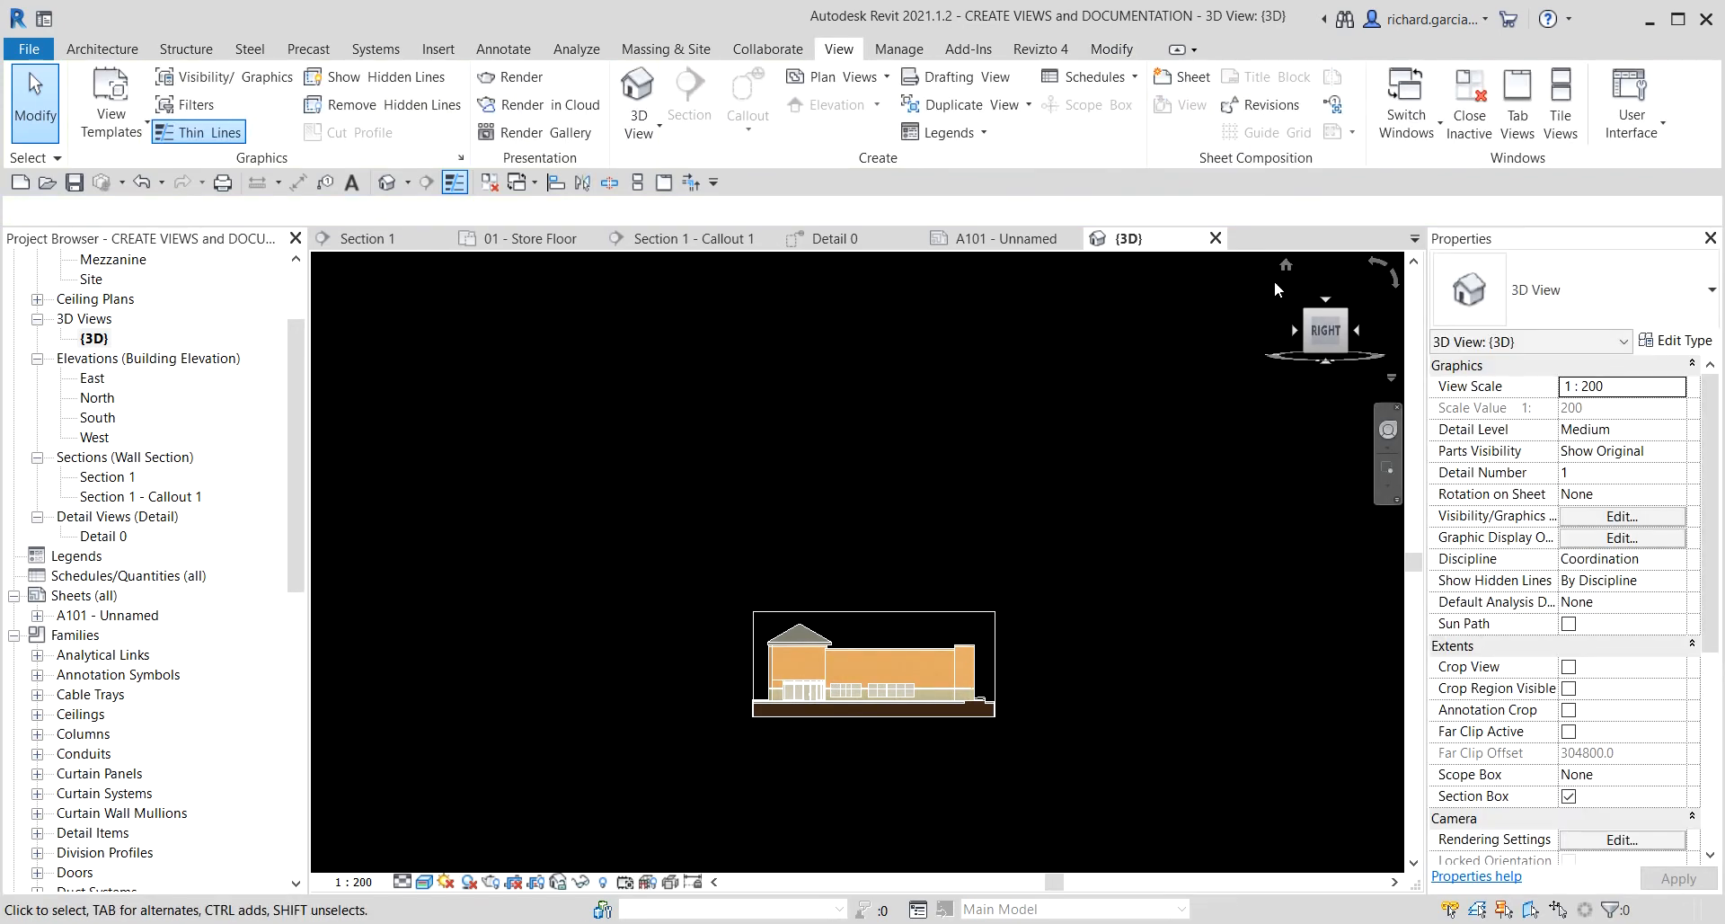
- Return the {3D} view to its home orientation and hide the section box element in the view
click(1284, 267)
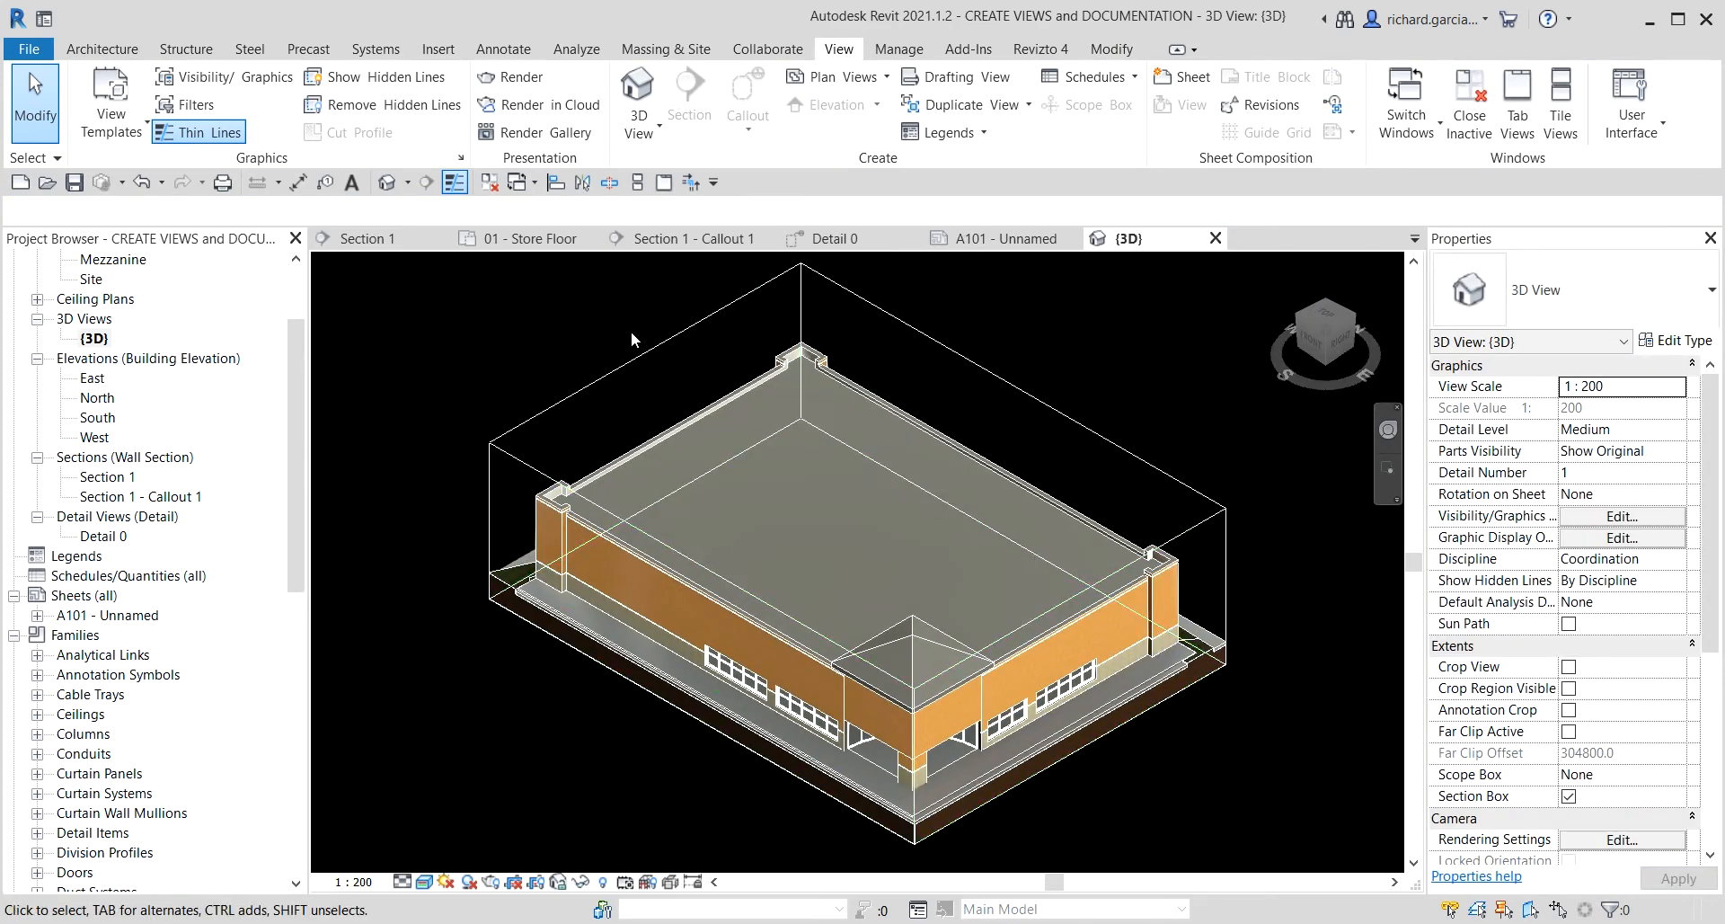
click(630, 362)
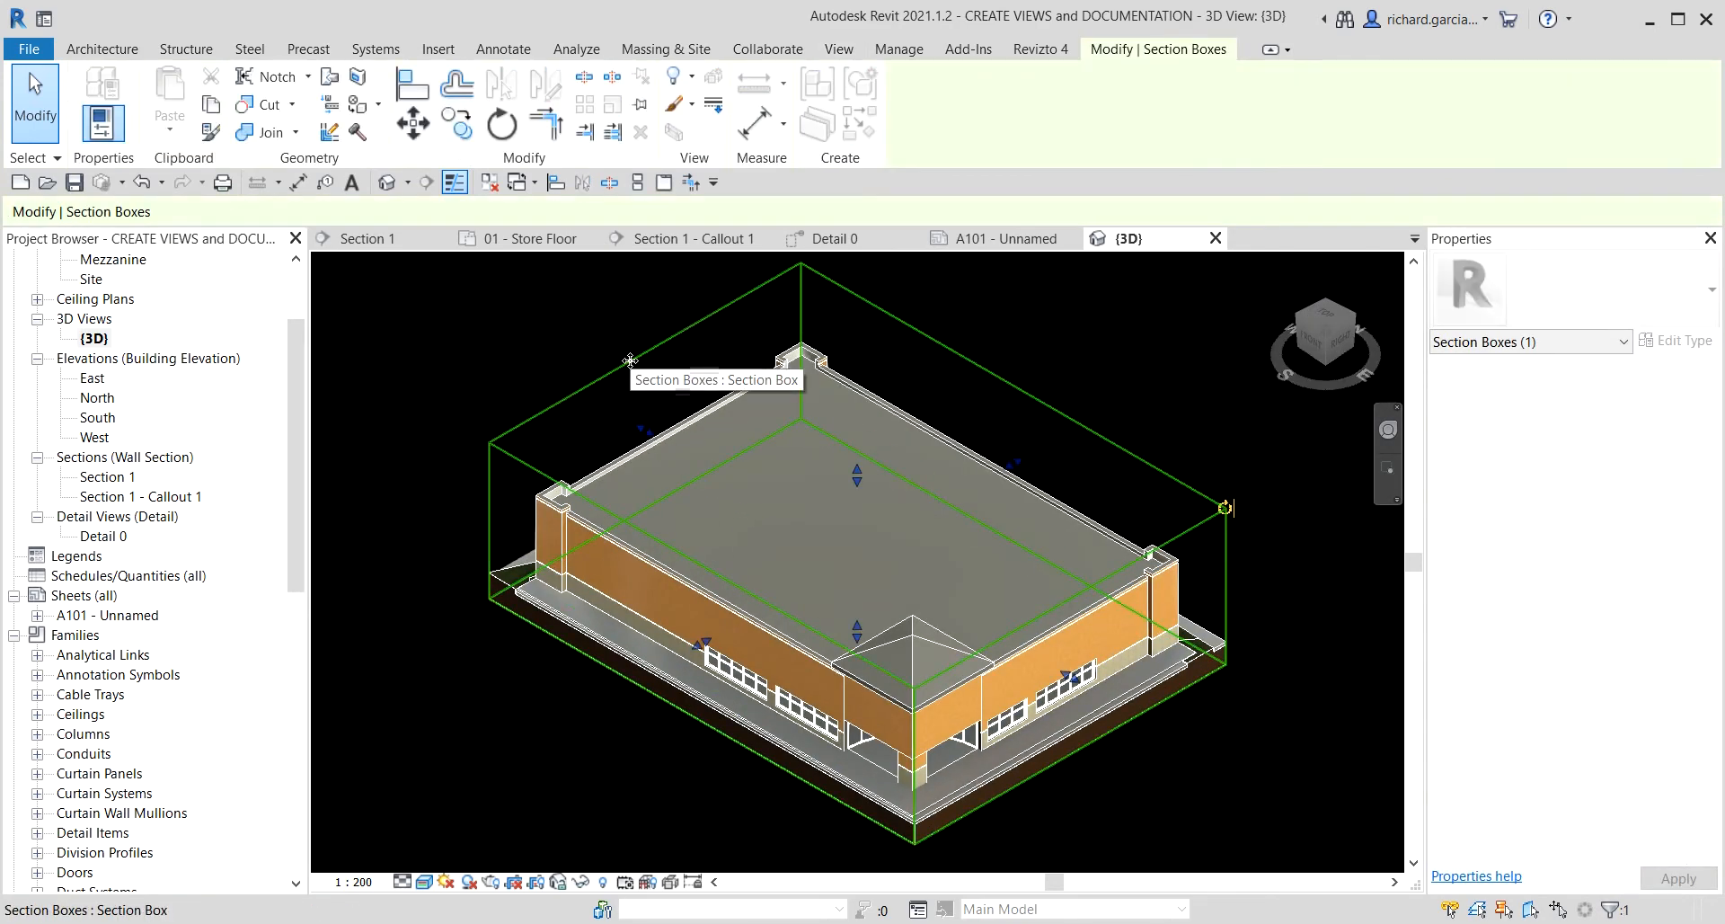
right_click(630, 362)
mouse_move(769, 453)
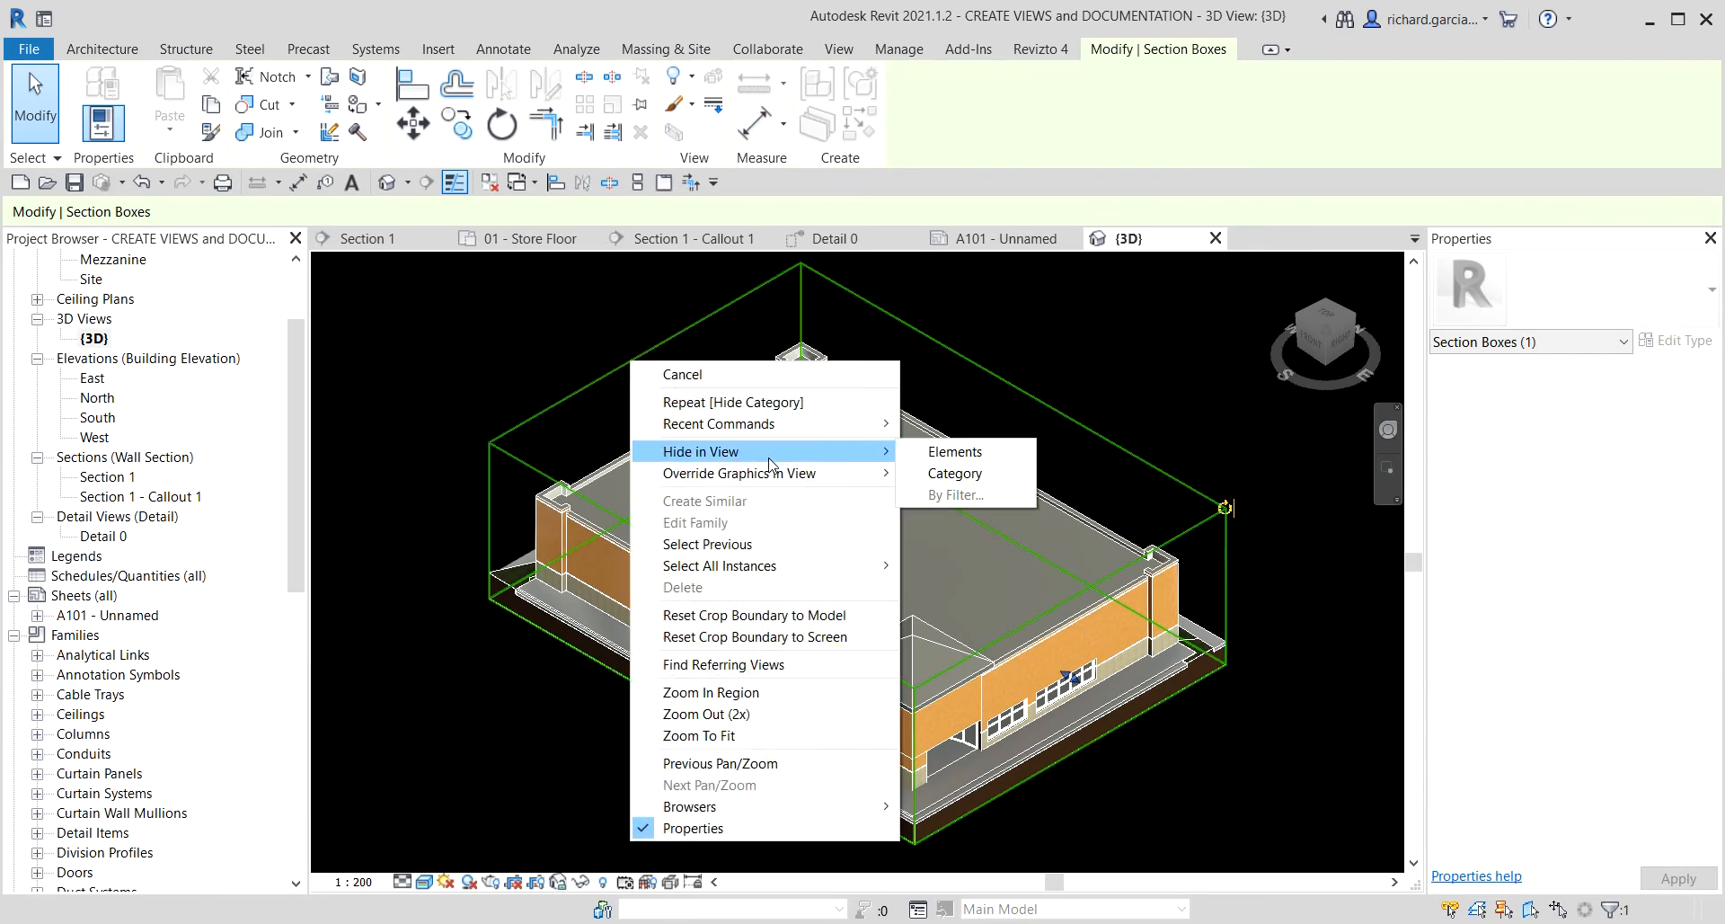
click(949, 454)
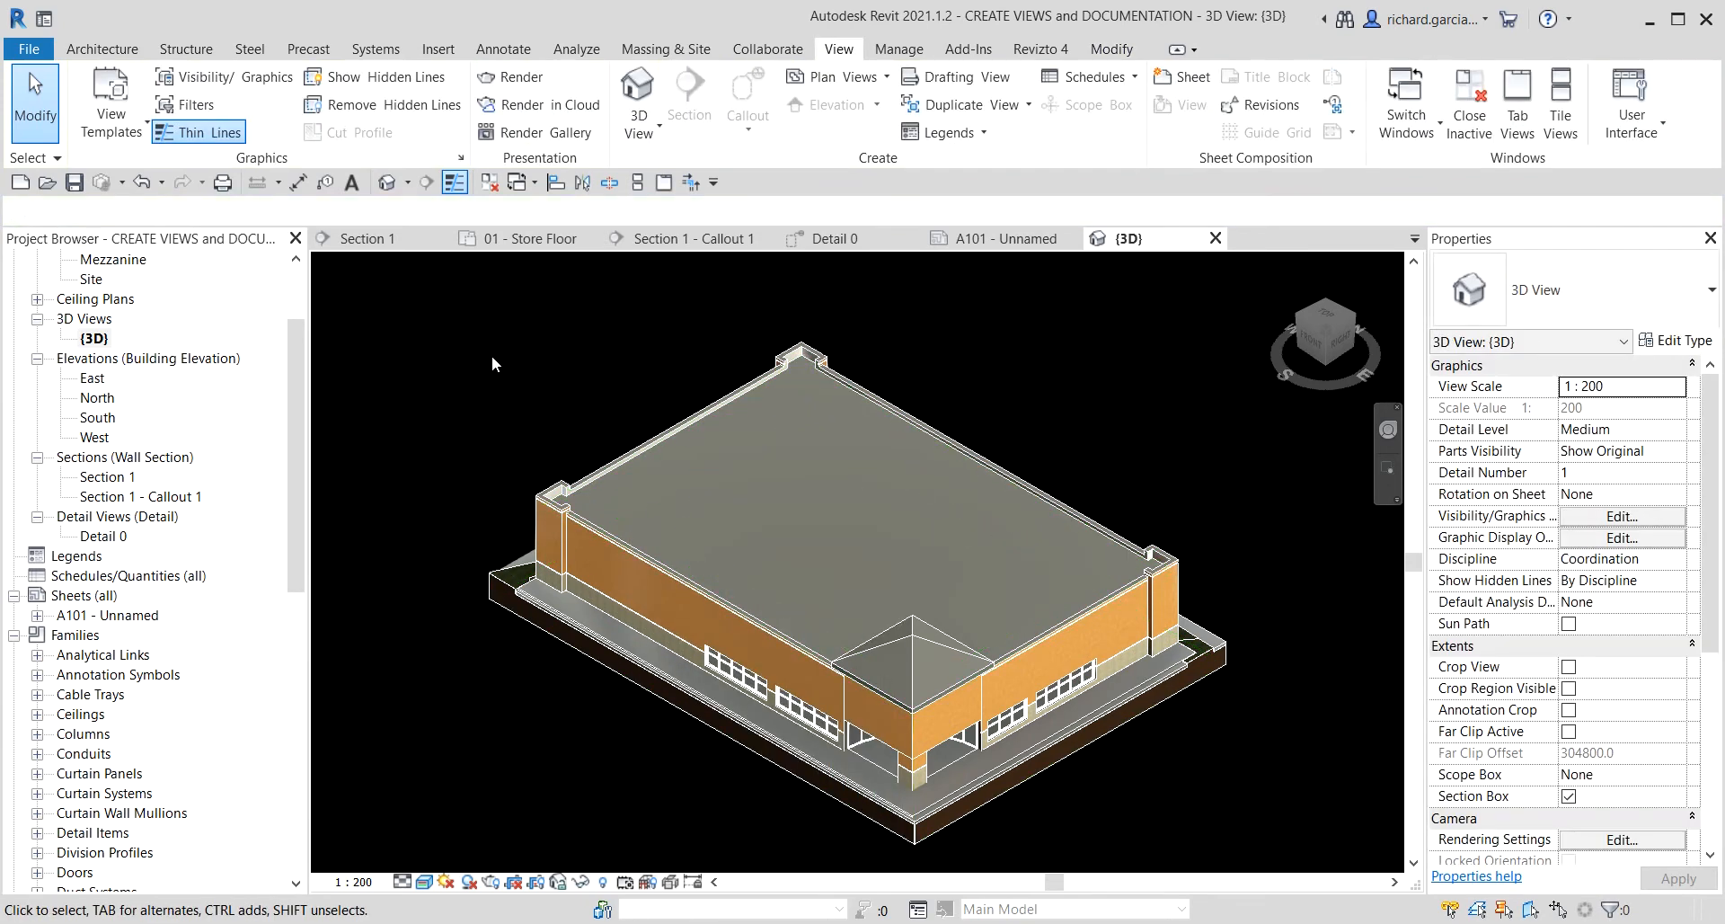
- Open sheet A101 and move the {3D} viewport's title to just below the building
double_click(99, 616)
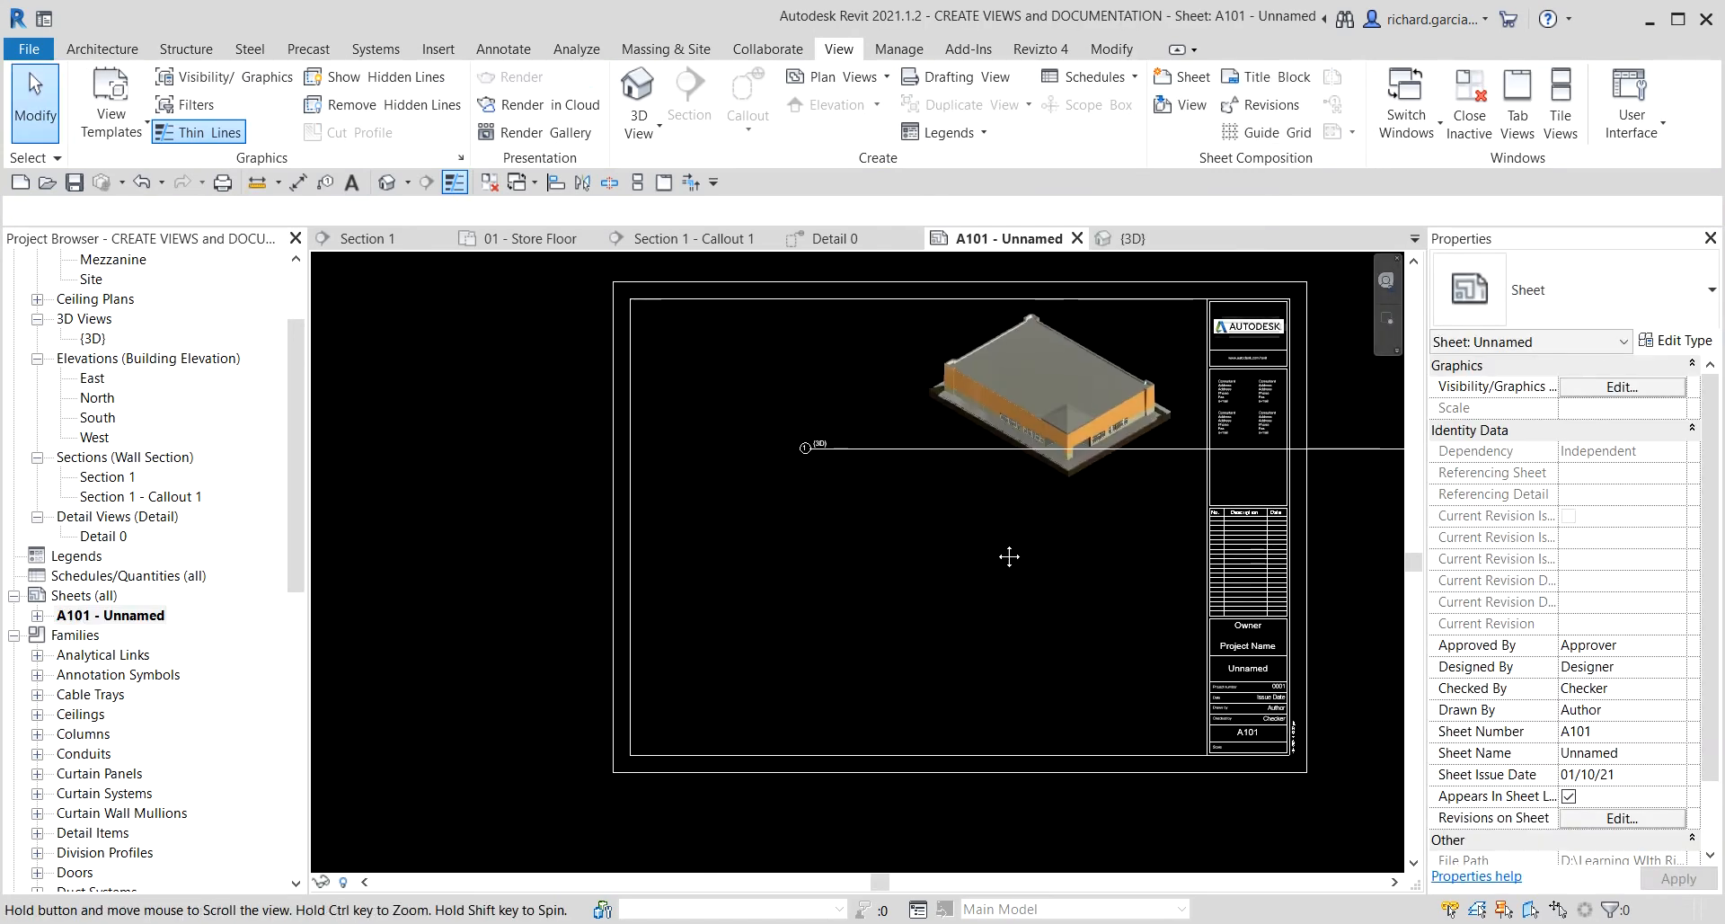
scroll(1125, 552, up, 3)
scroll(1075, 577, down, 3)
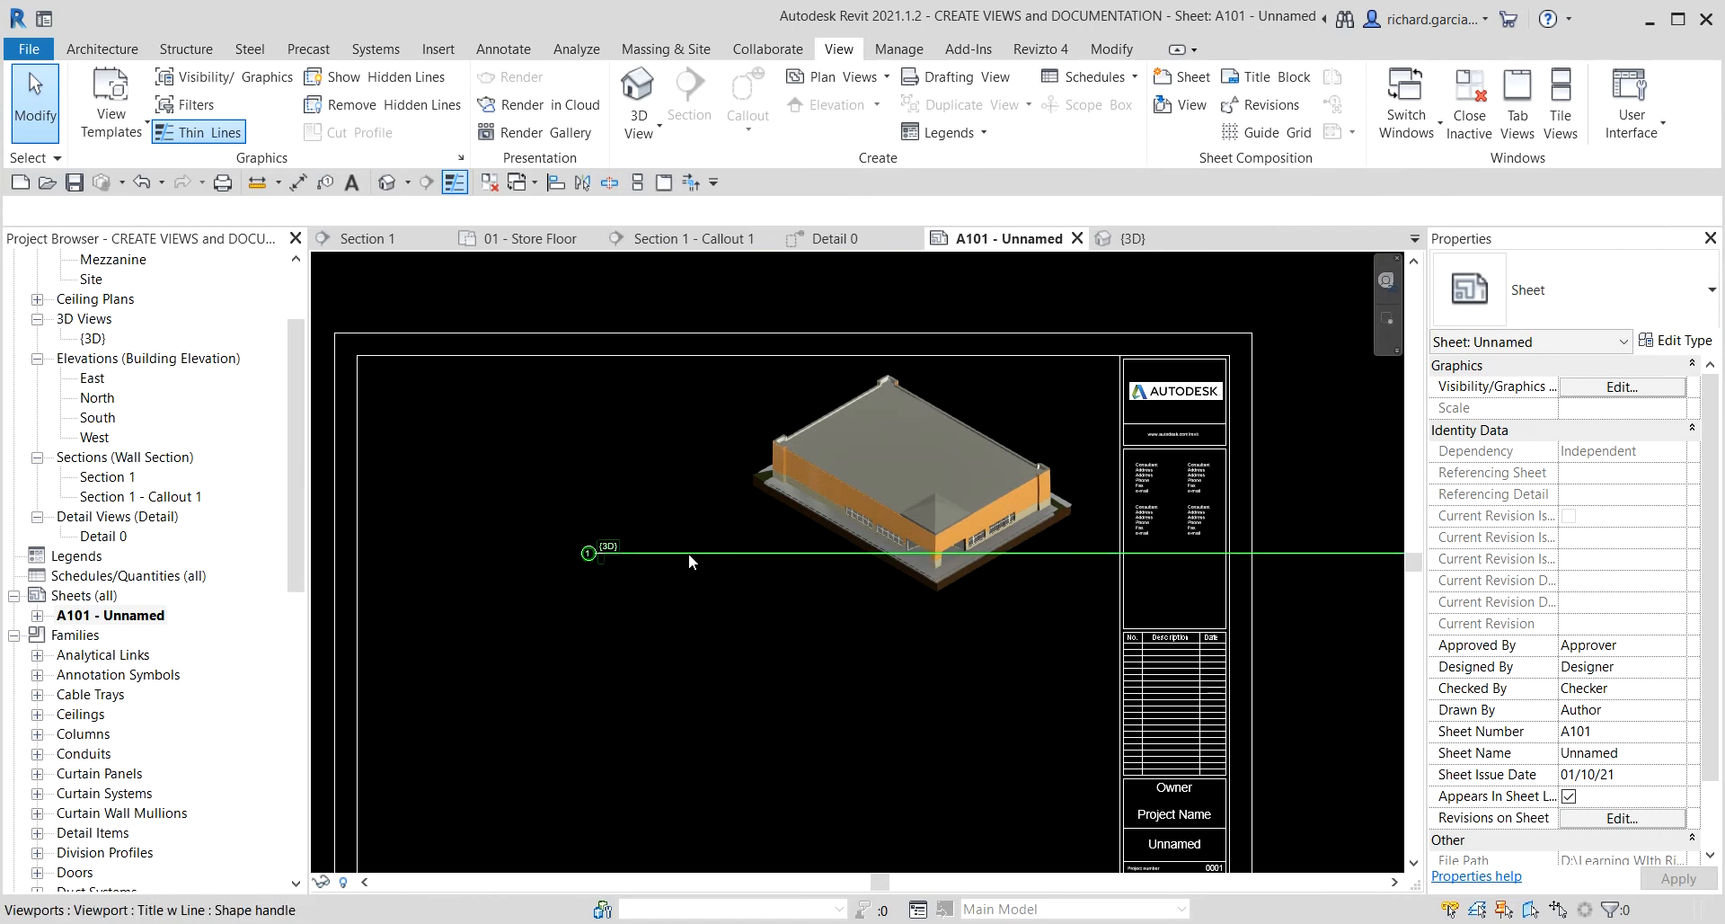
drag(688, 553, 874, 598)
scroll(882, 601, down, 2)
middle_drag(1019, 635, 971, 643)
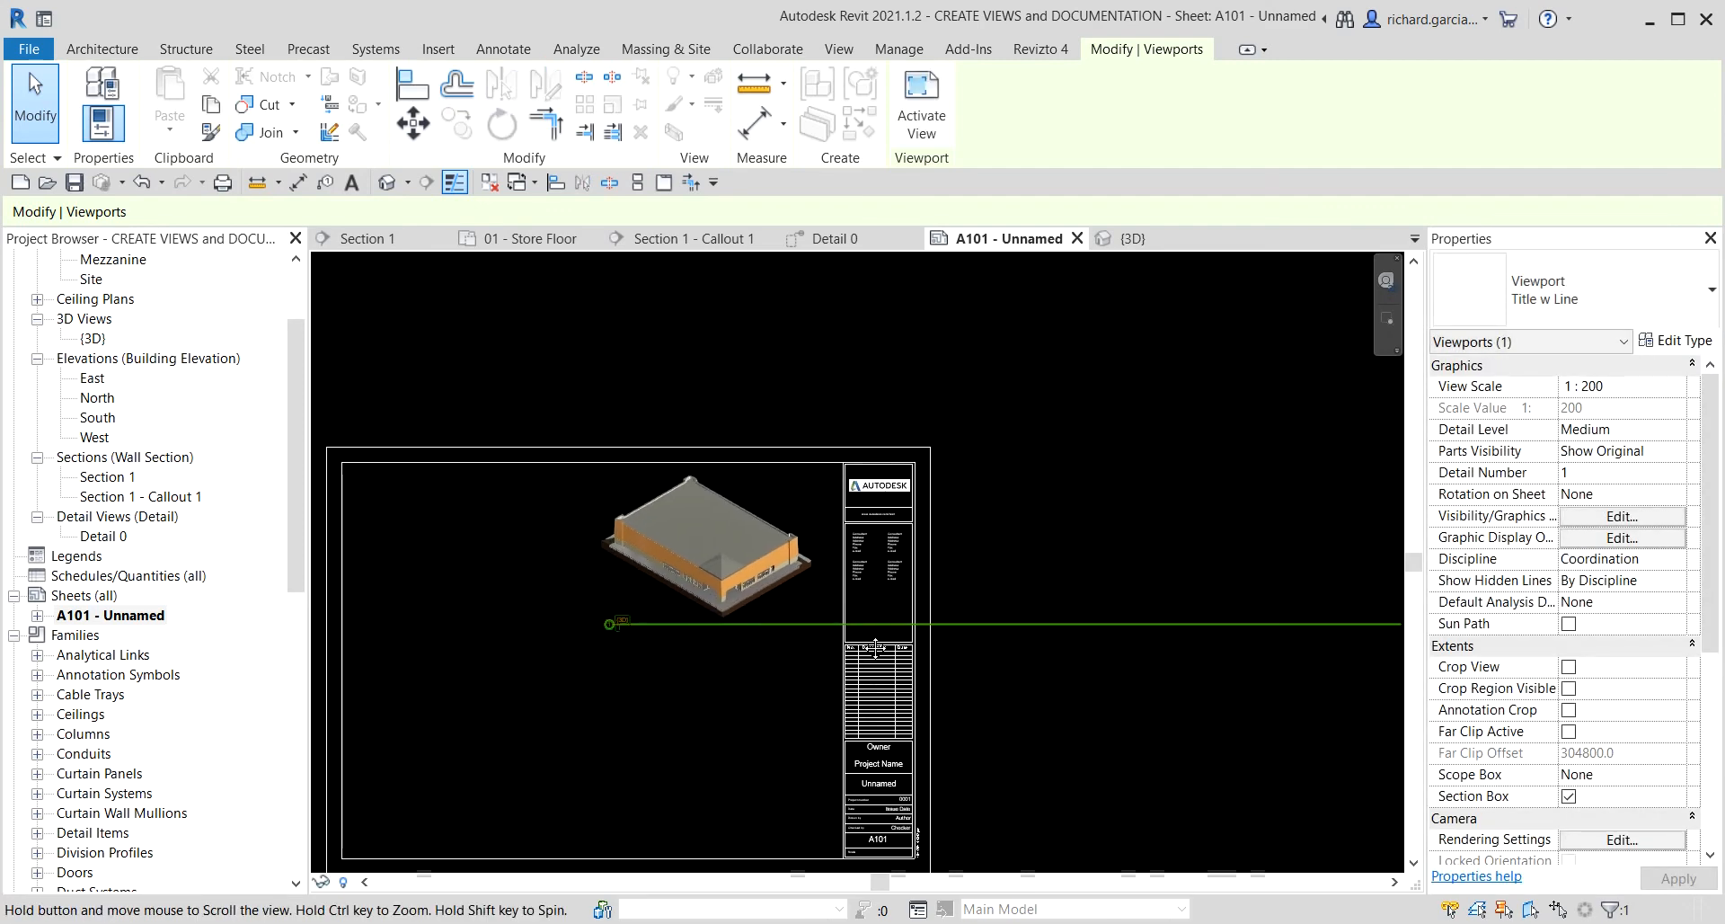
scroll(1146, 685, down, 3)
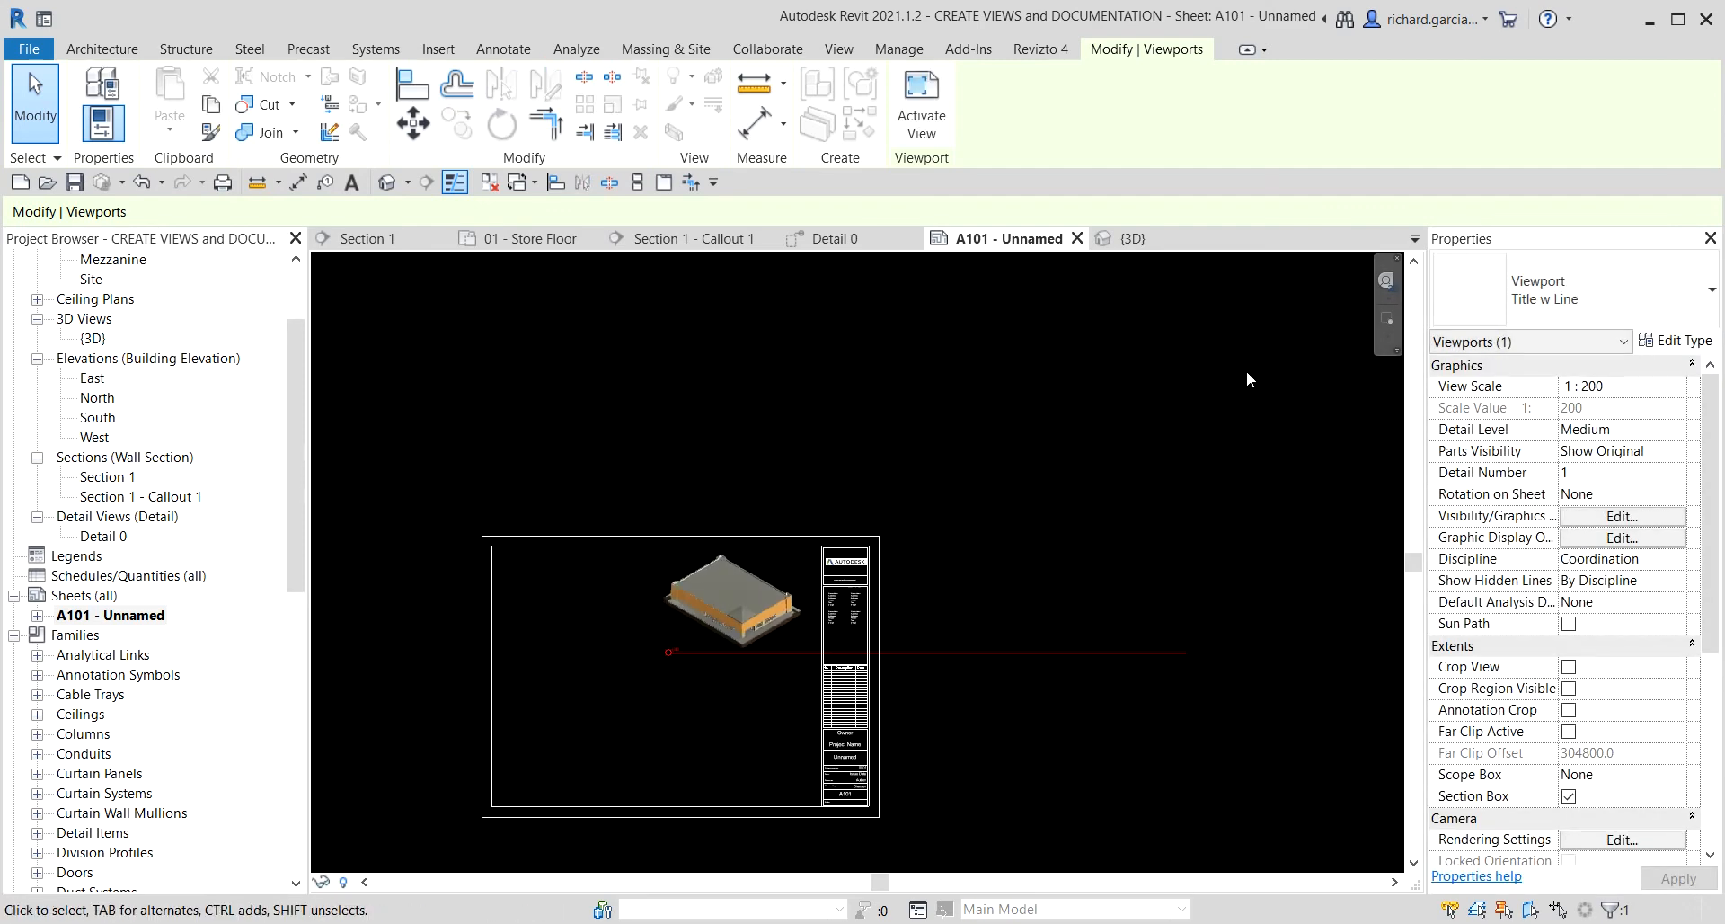
- Shorten the {3D} viewport's title line on sheet A101 so that it spans only the width of the building
click(1290, 348)
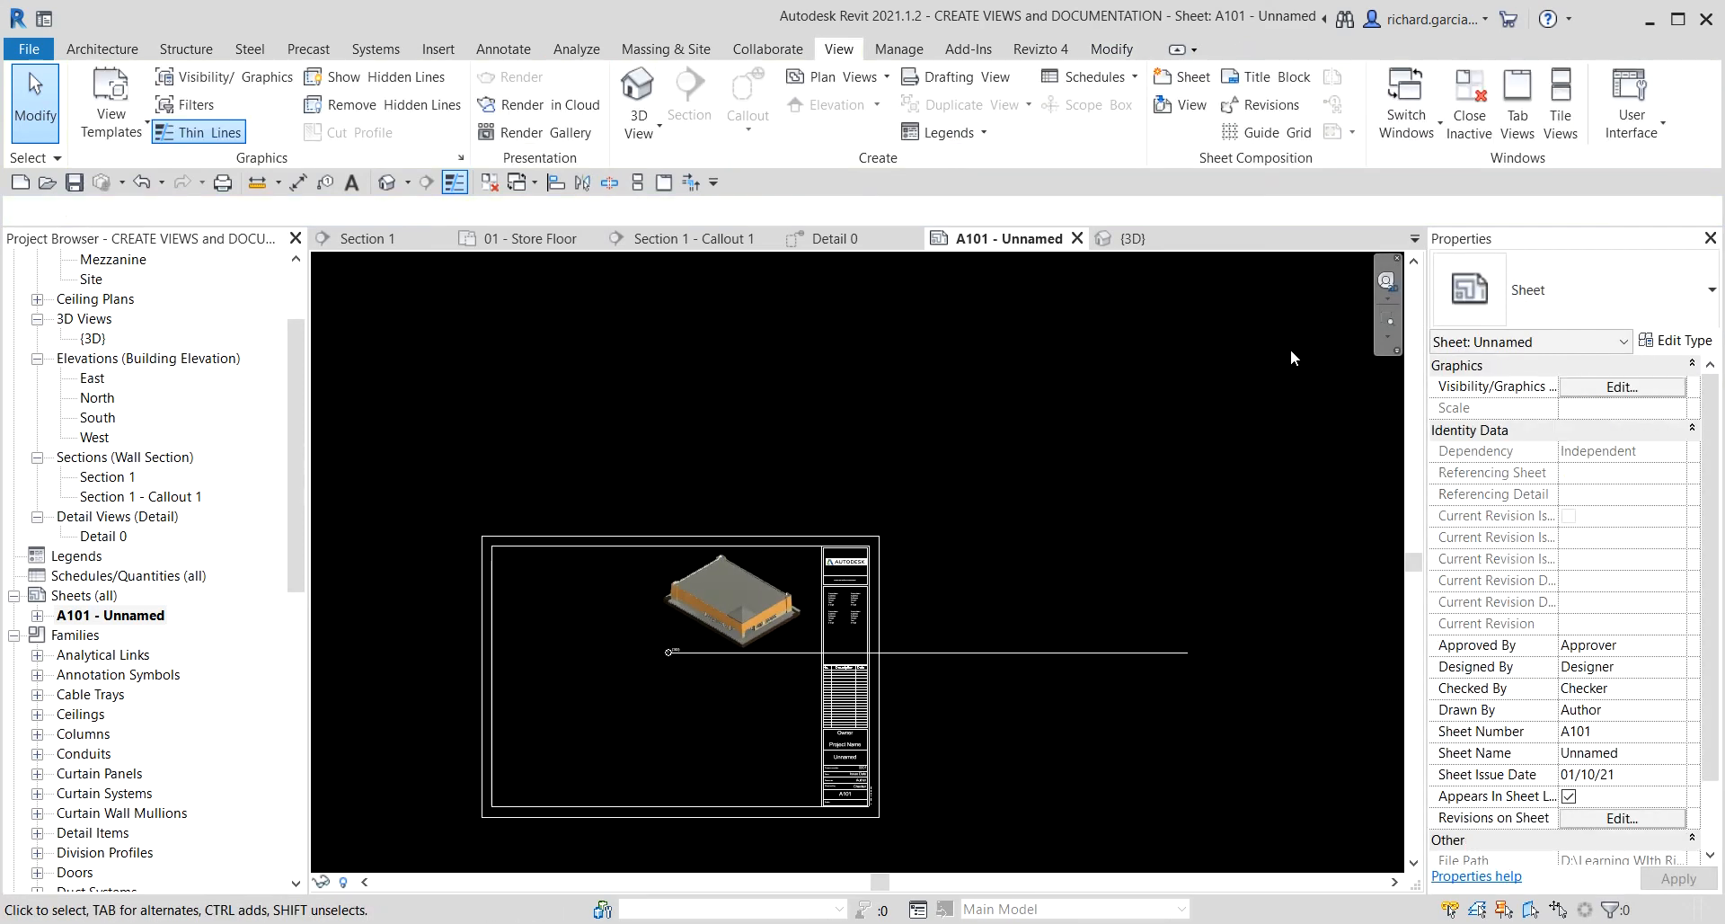
click(724, 591)
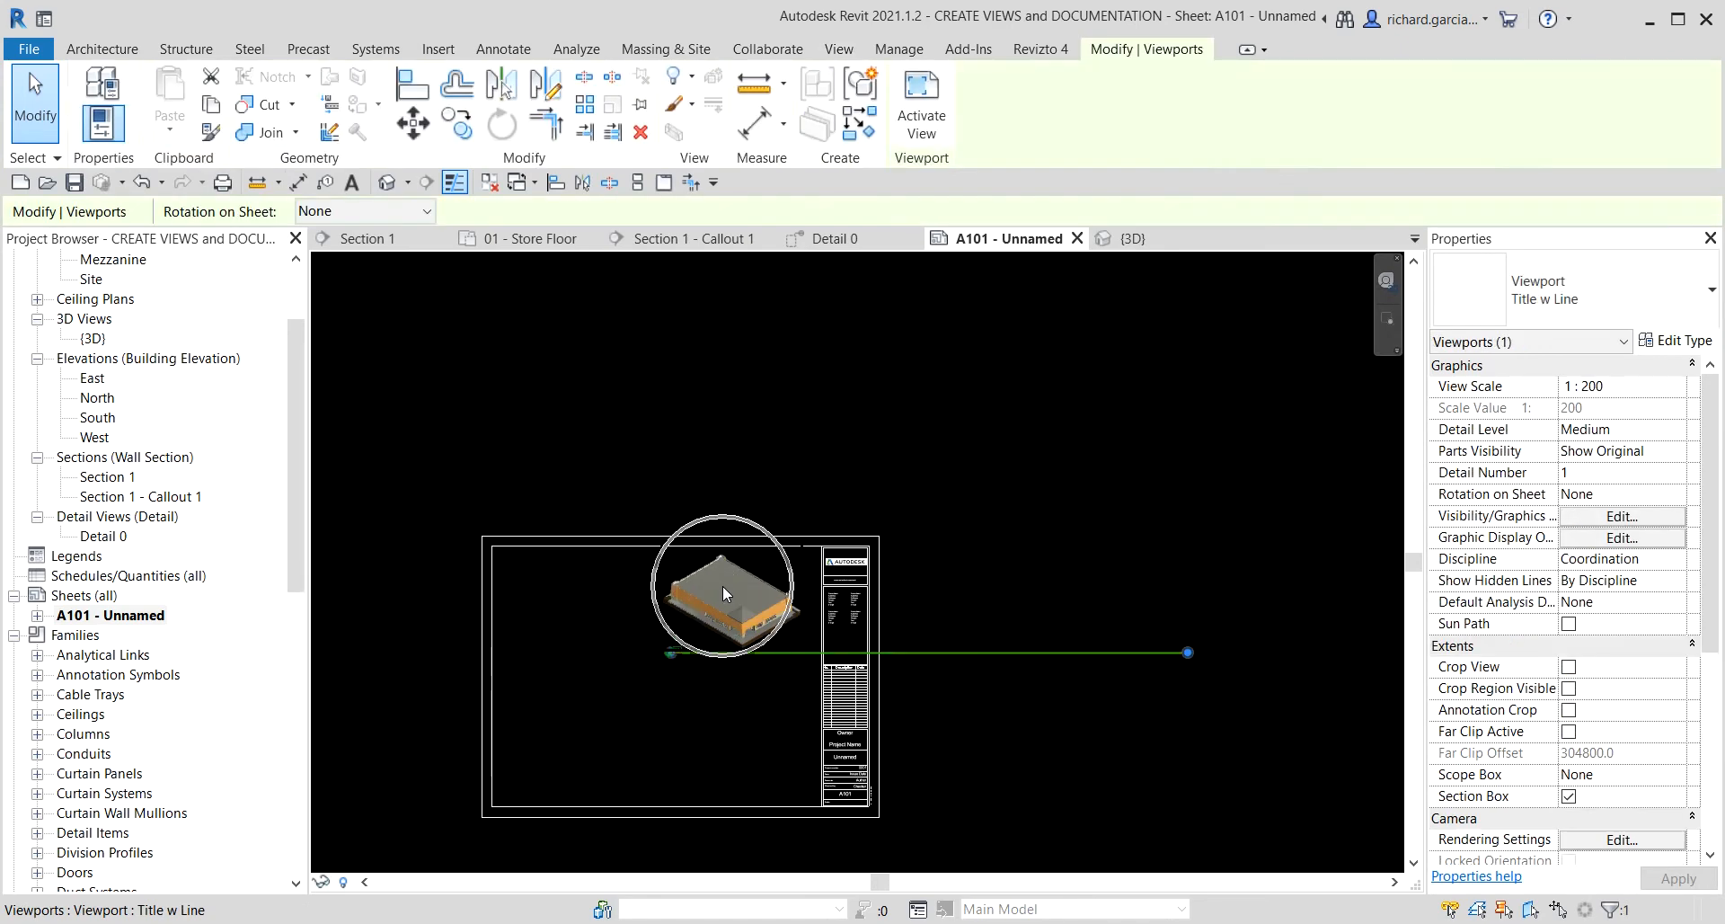
drag(1187, 654, 979, 663)
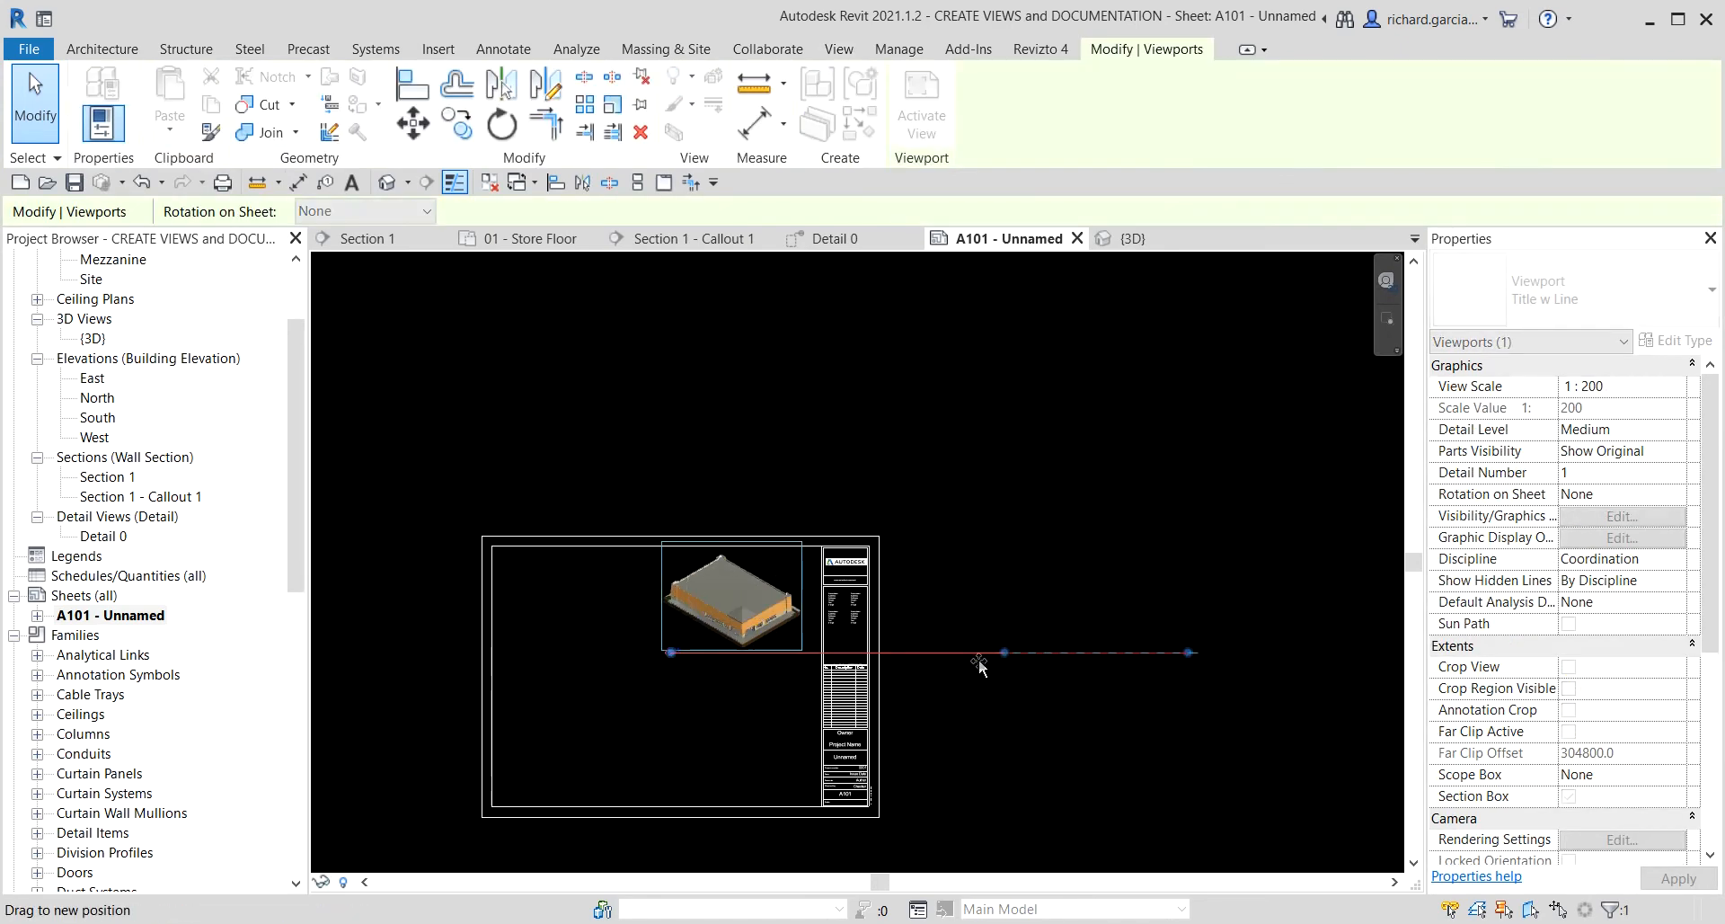
drag(814, 674, 801, 669)
click(1089, 557)
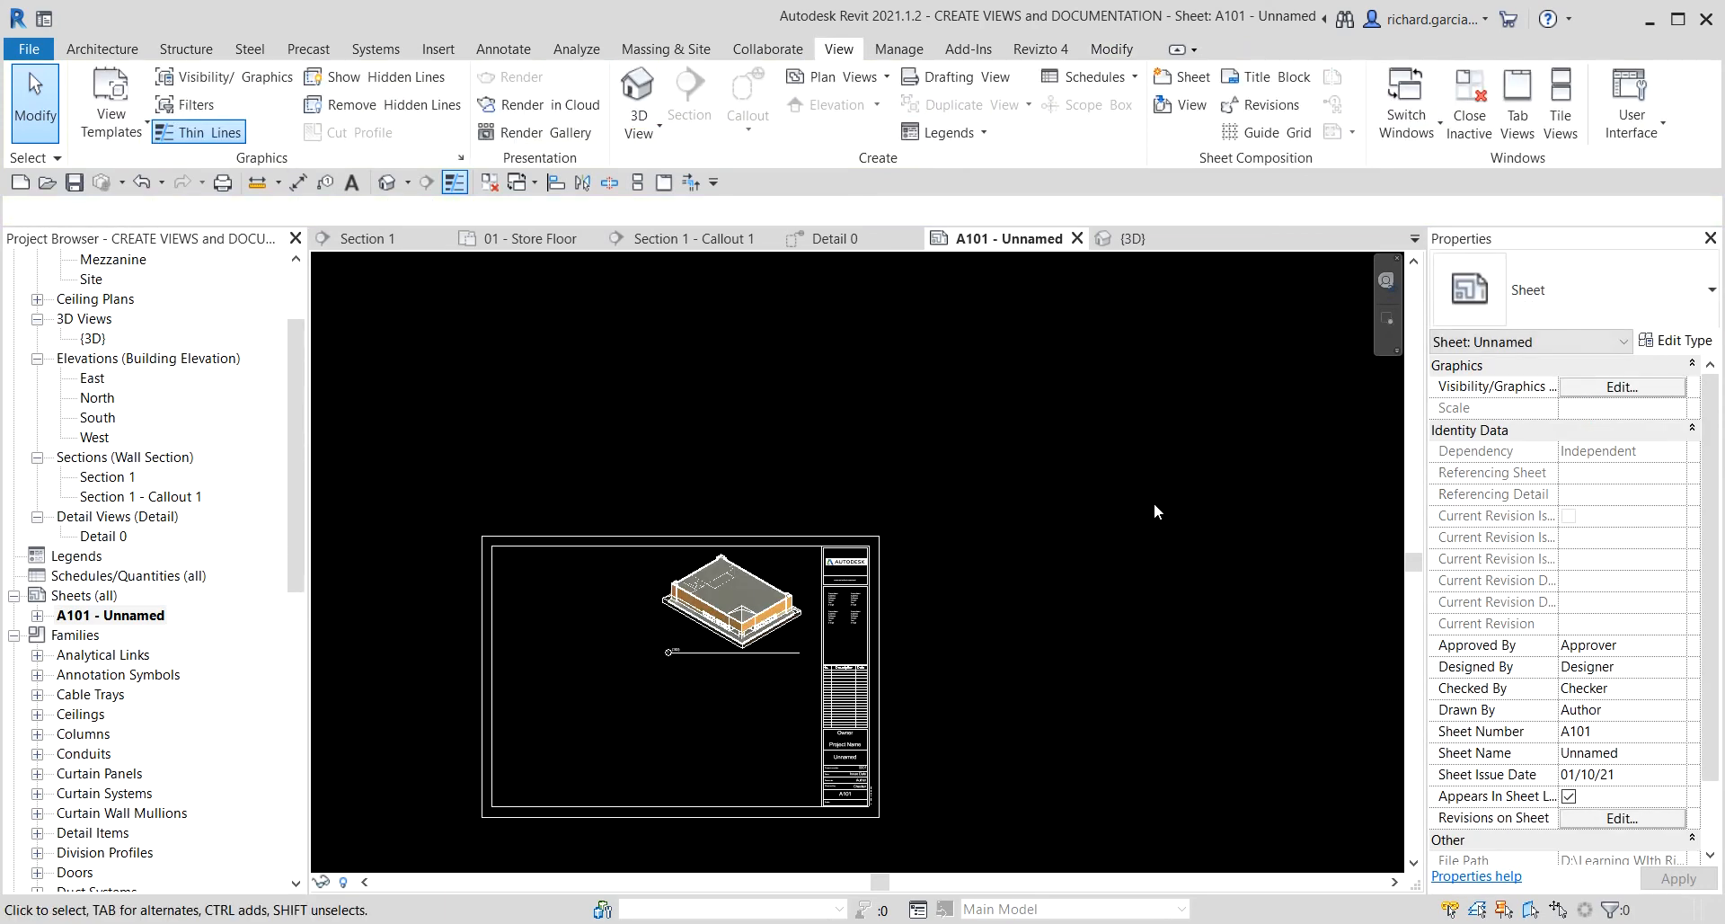
scroll(676, 618, up, 3)
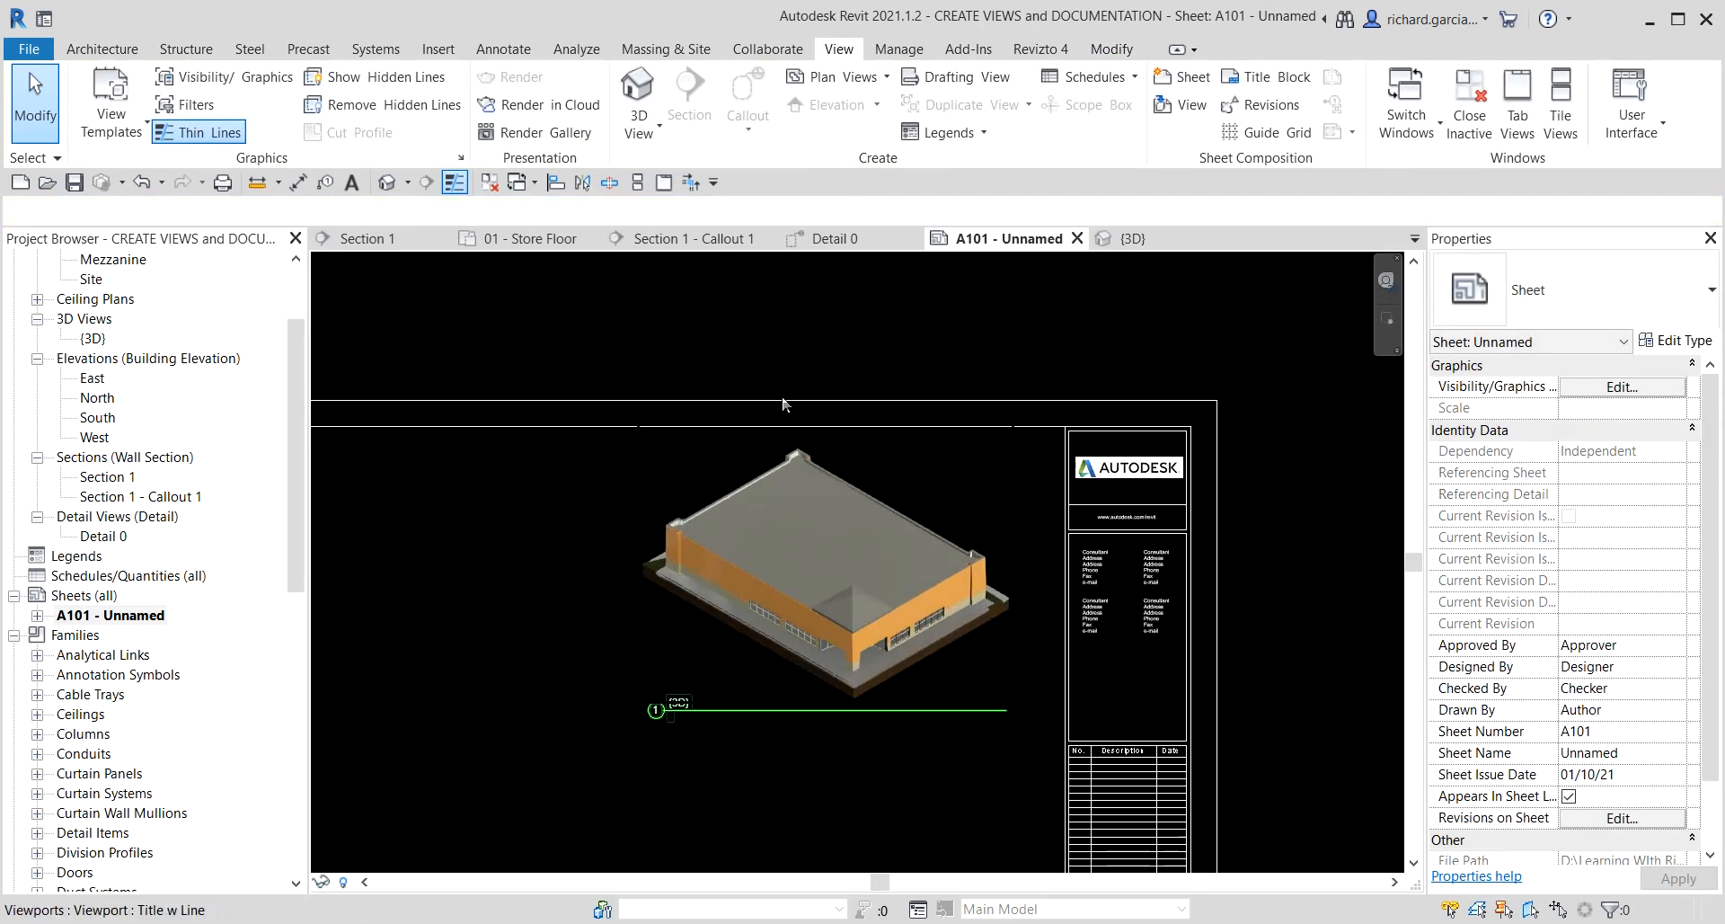
scroll(584, 375, down, 3)
middle_drag(569, 495, 625, 493)
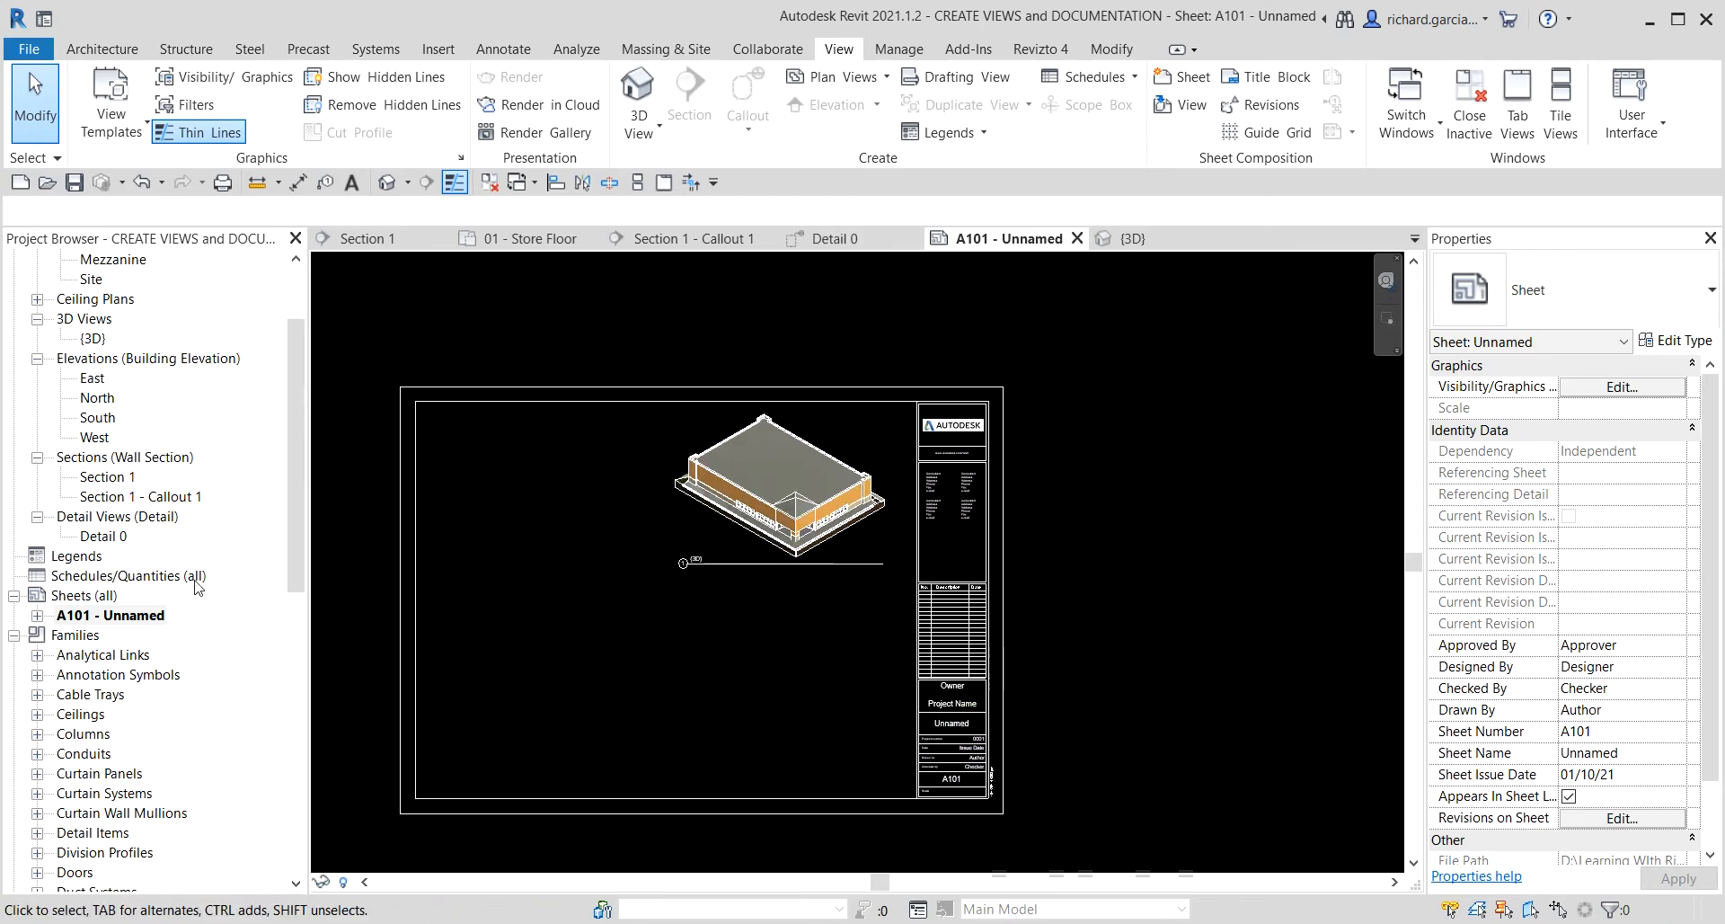
- Place the 01 - Store Floor plan view on sheet A101 and dismiss the save reminder without saving
drag(297, 442, 293, 373)
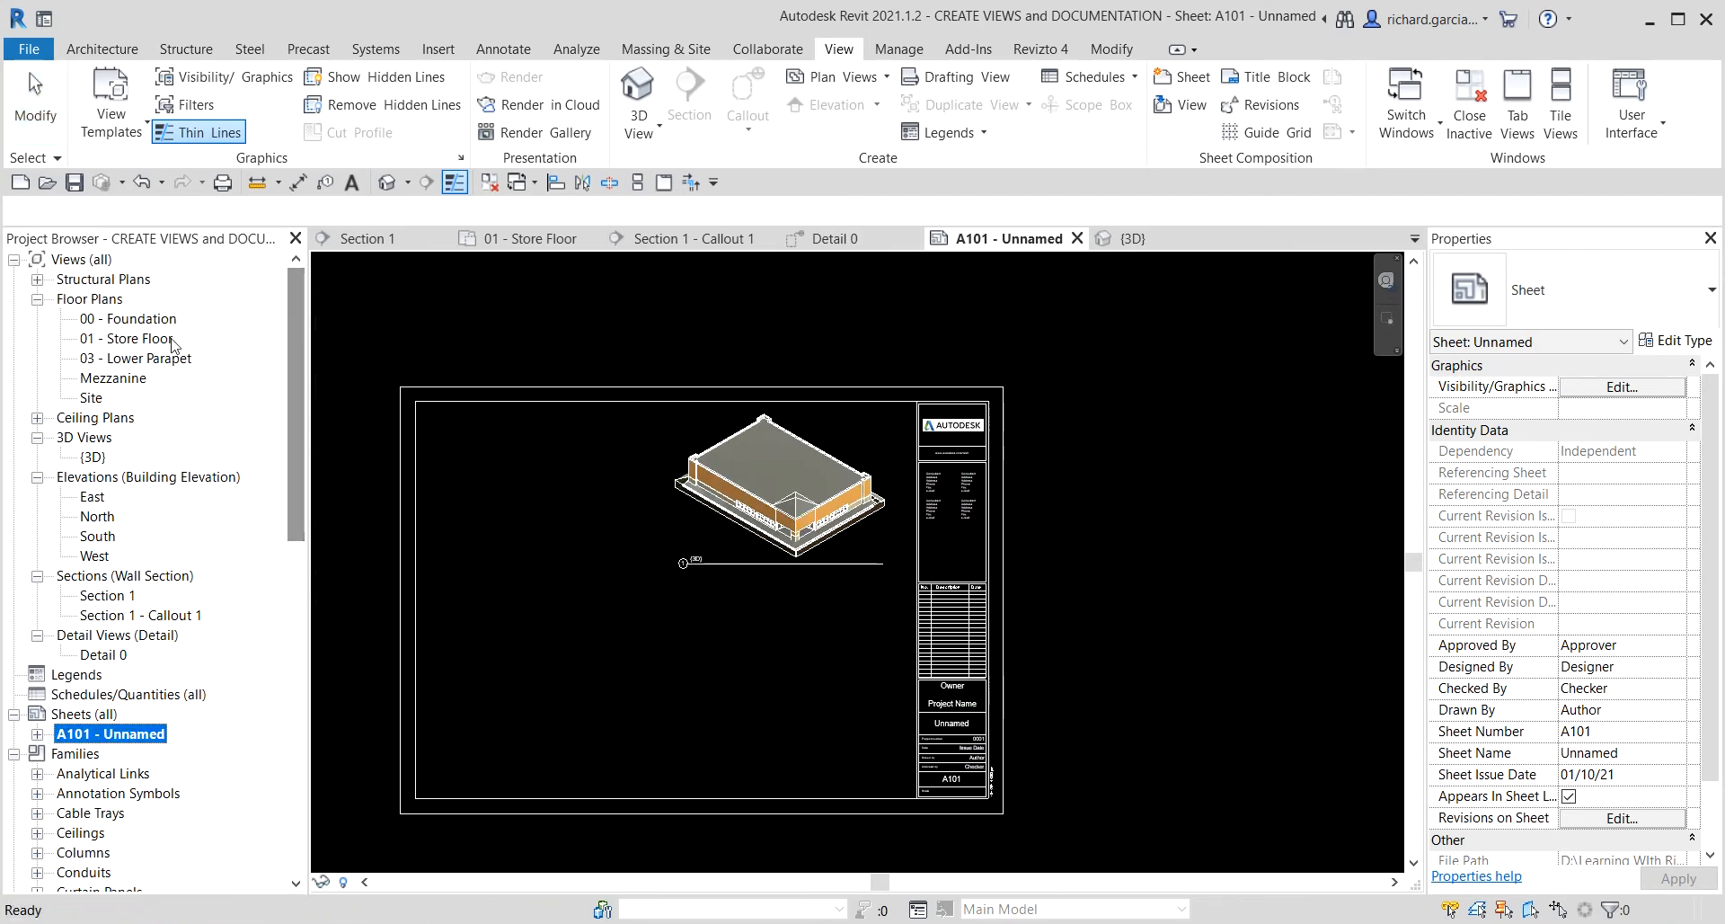
click(137, 339)
click(657, 697)
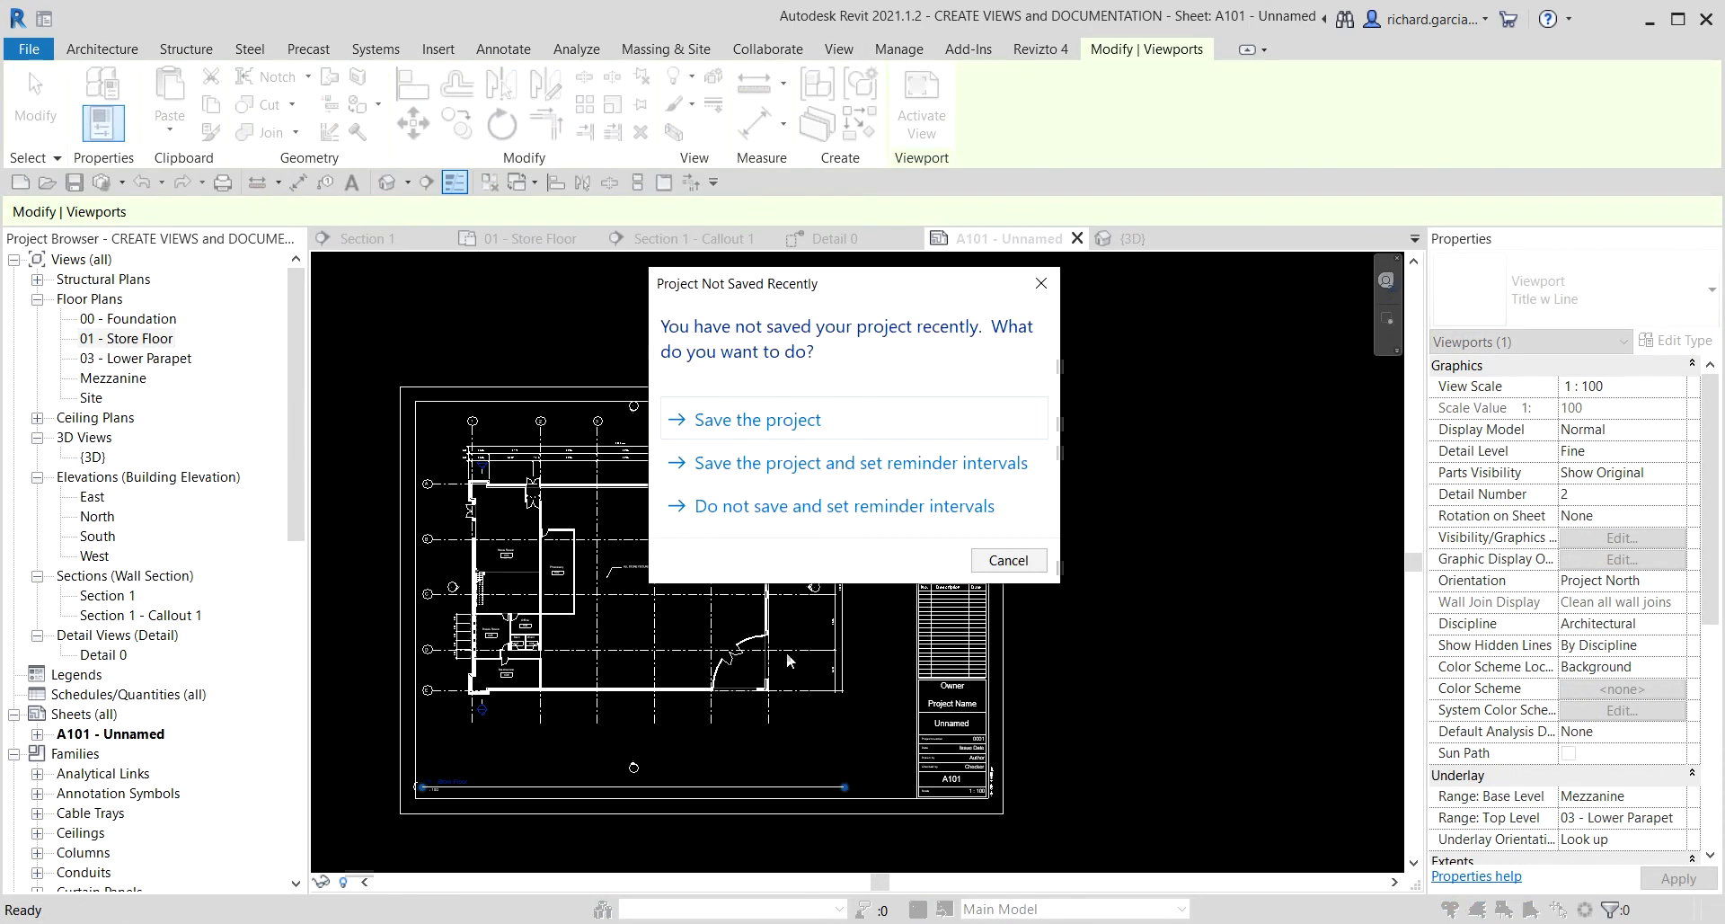
click(1025, 561)
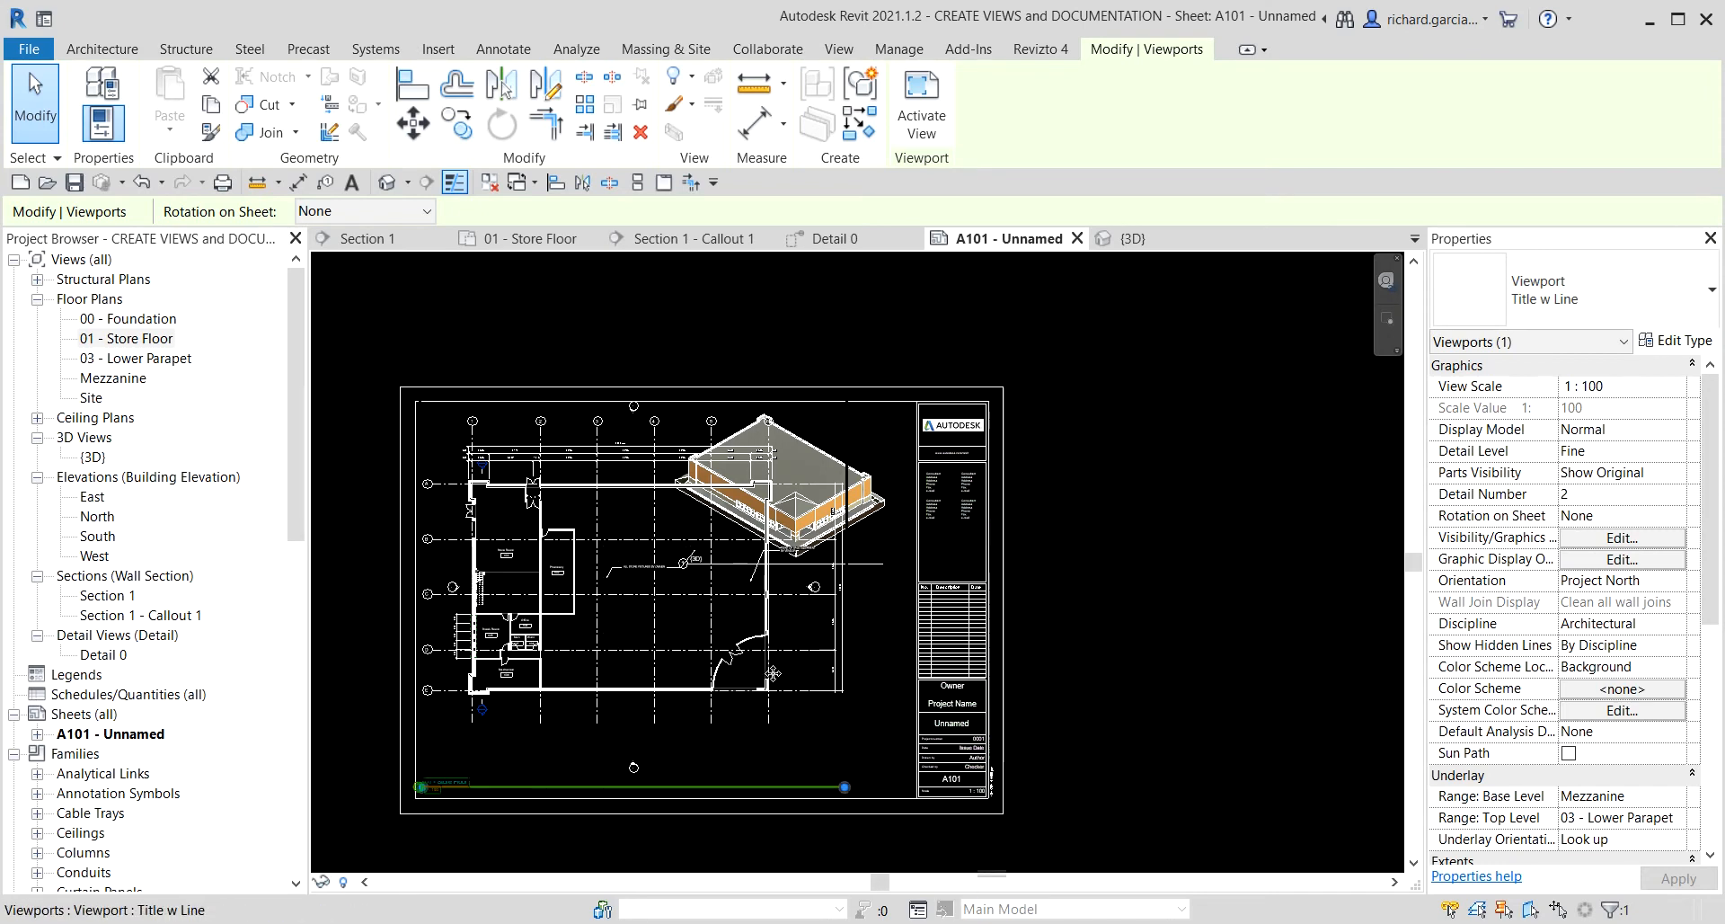
- Move the Store Floor viewport off the sheet into the empty area beyond the title block
scroll(667, 637, down, 2)
drag(668, 637, 1205, 634)
scroll(801, 636, down, 1)
middle_drag(934, 628, 522, 568)
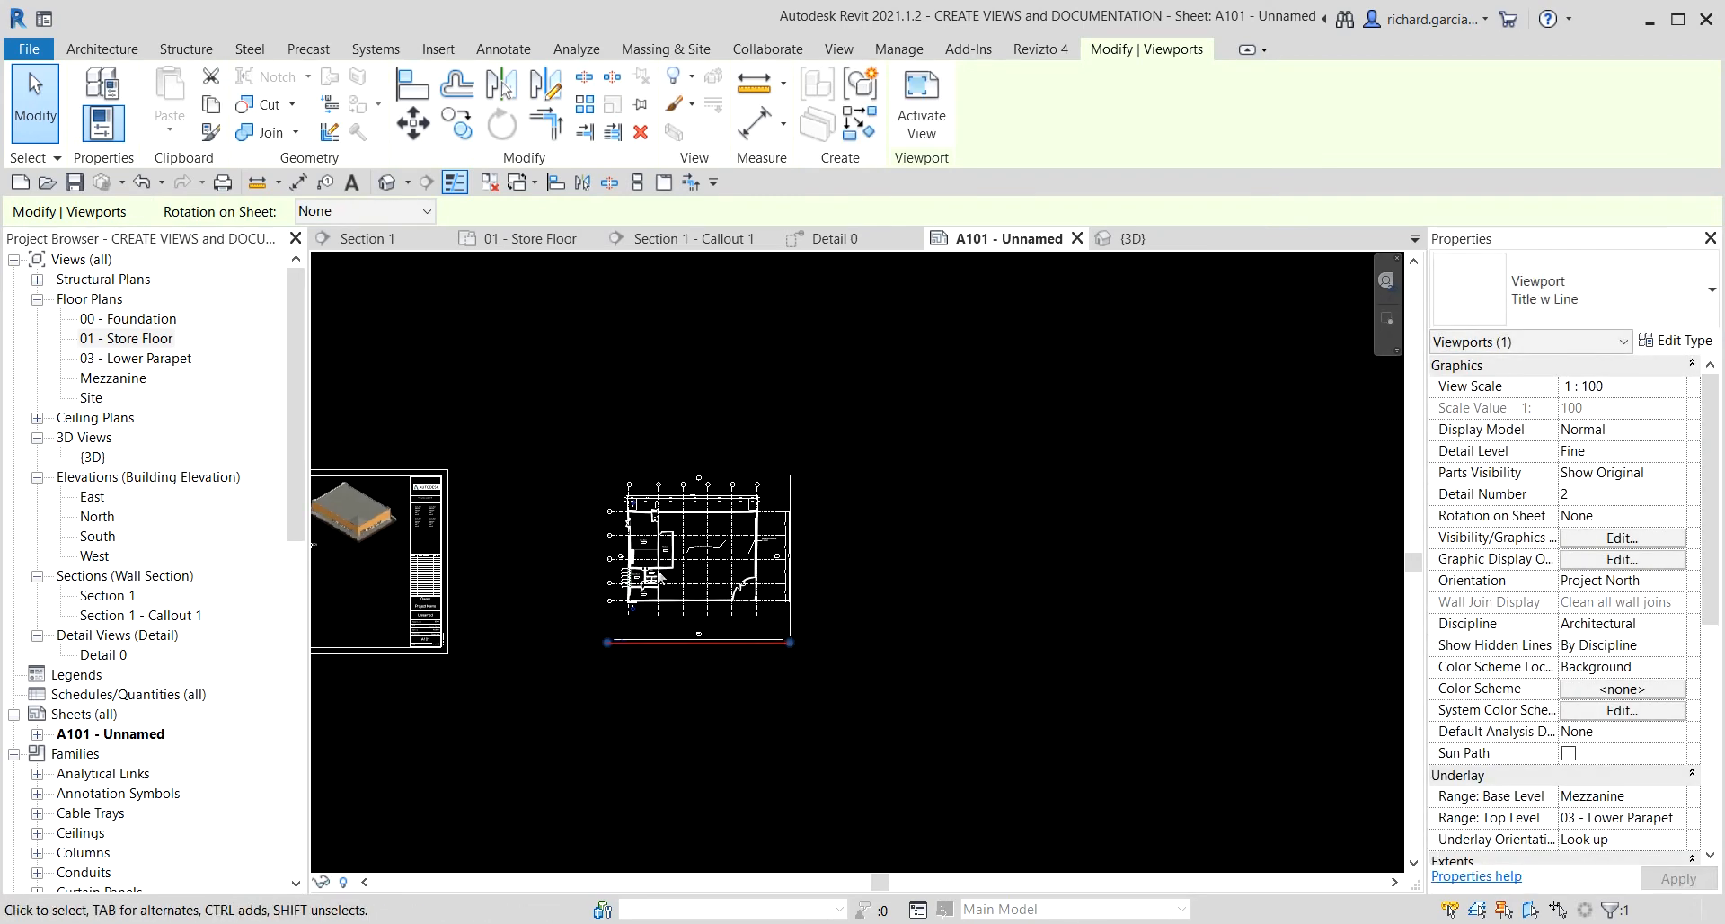
click(589, 507)
scroll(589, 506, up, 2)
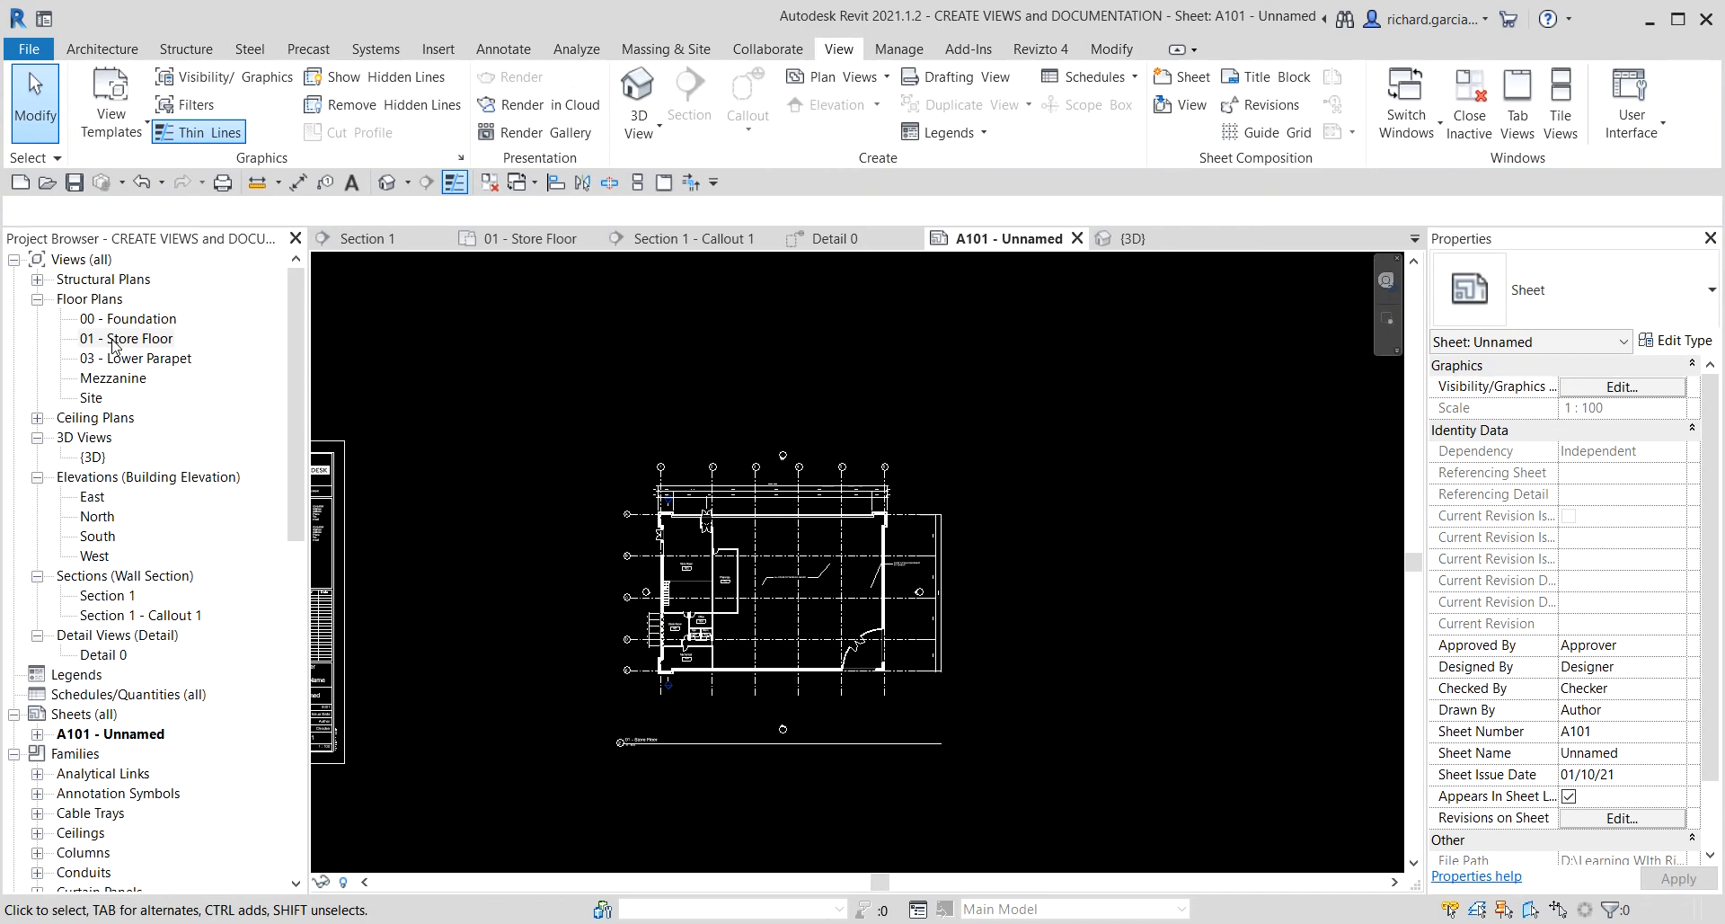
scroll(436, 338, down, 1)
middle_drag(537, 381, 854, 414)
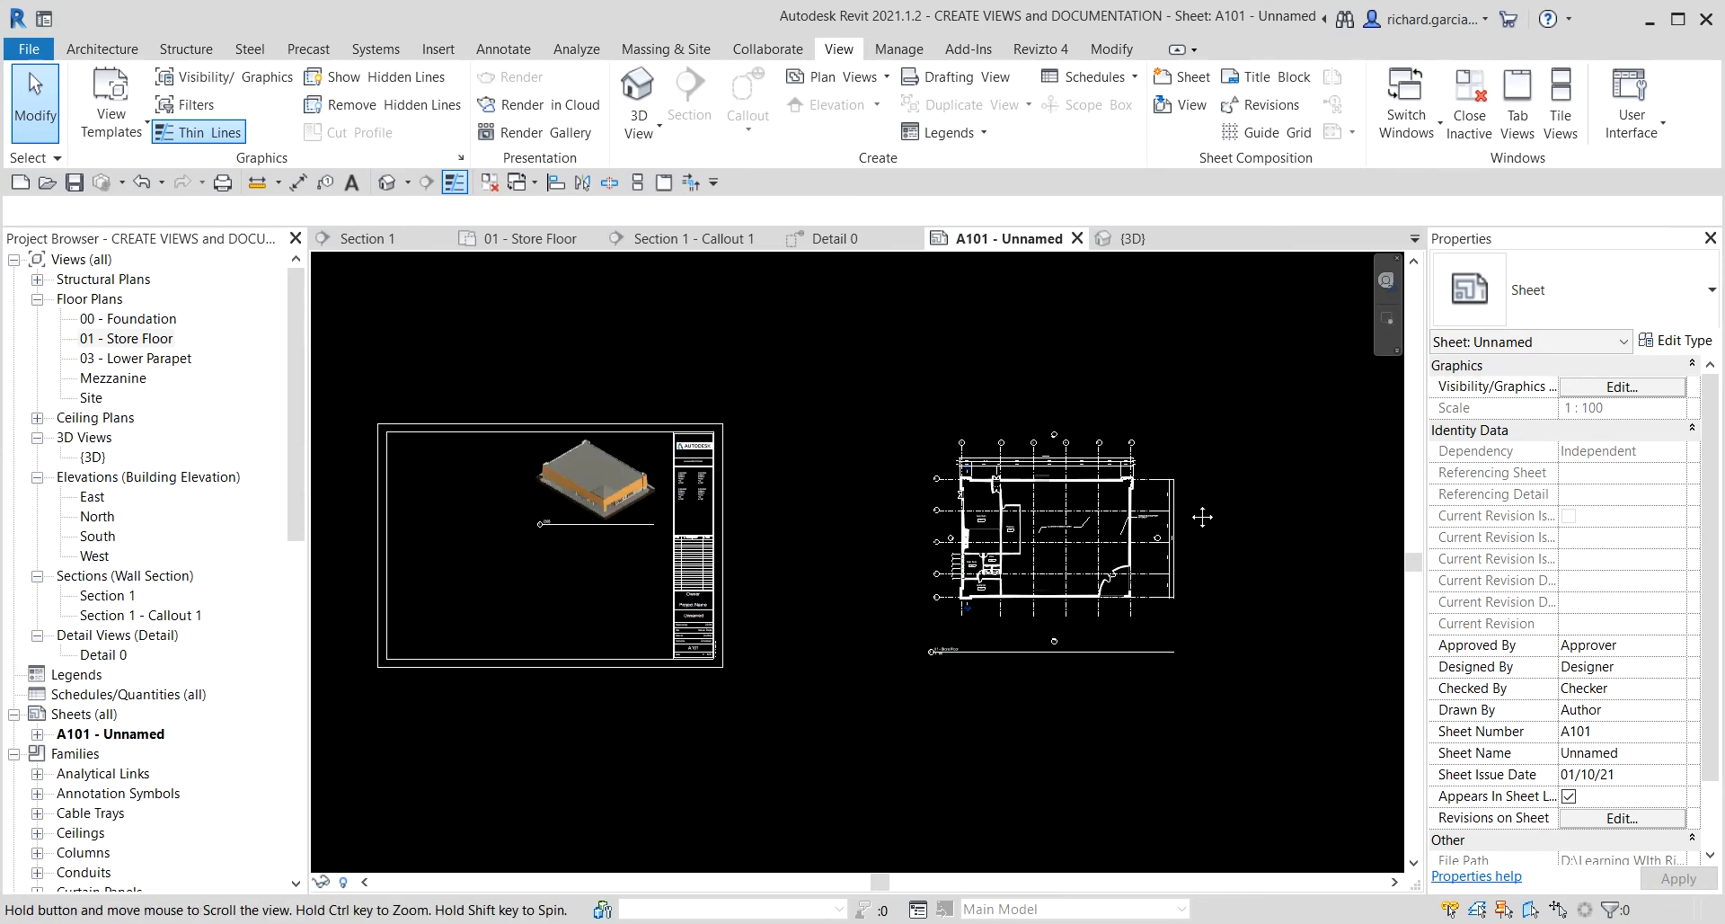
scroll(1159, 499, up, 3)
scroll(1118, 483, down, 5)
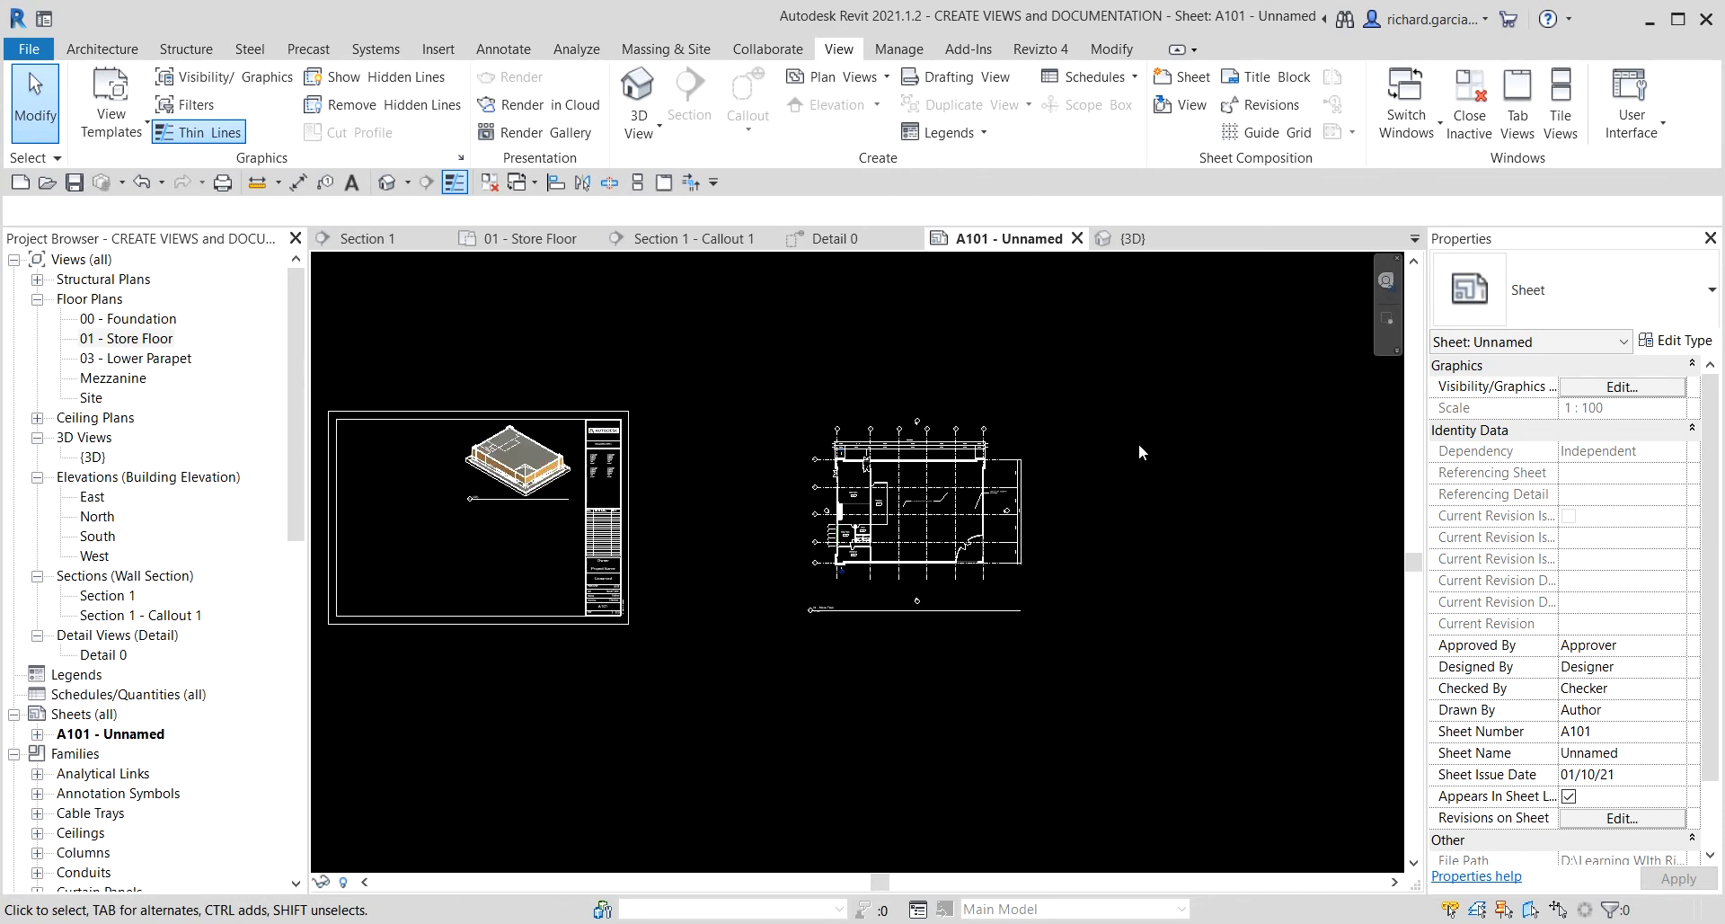
- Activate the Store Floor viewport and set its view scale to 1:200
click(916, 467)
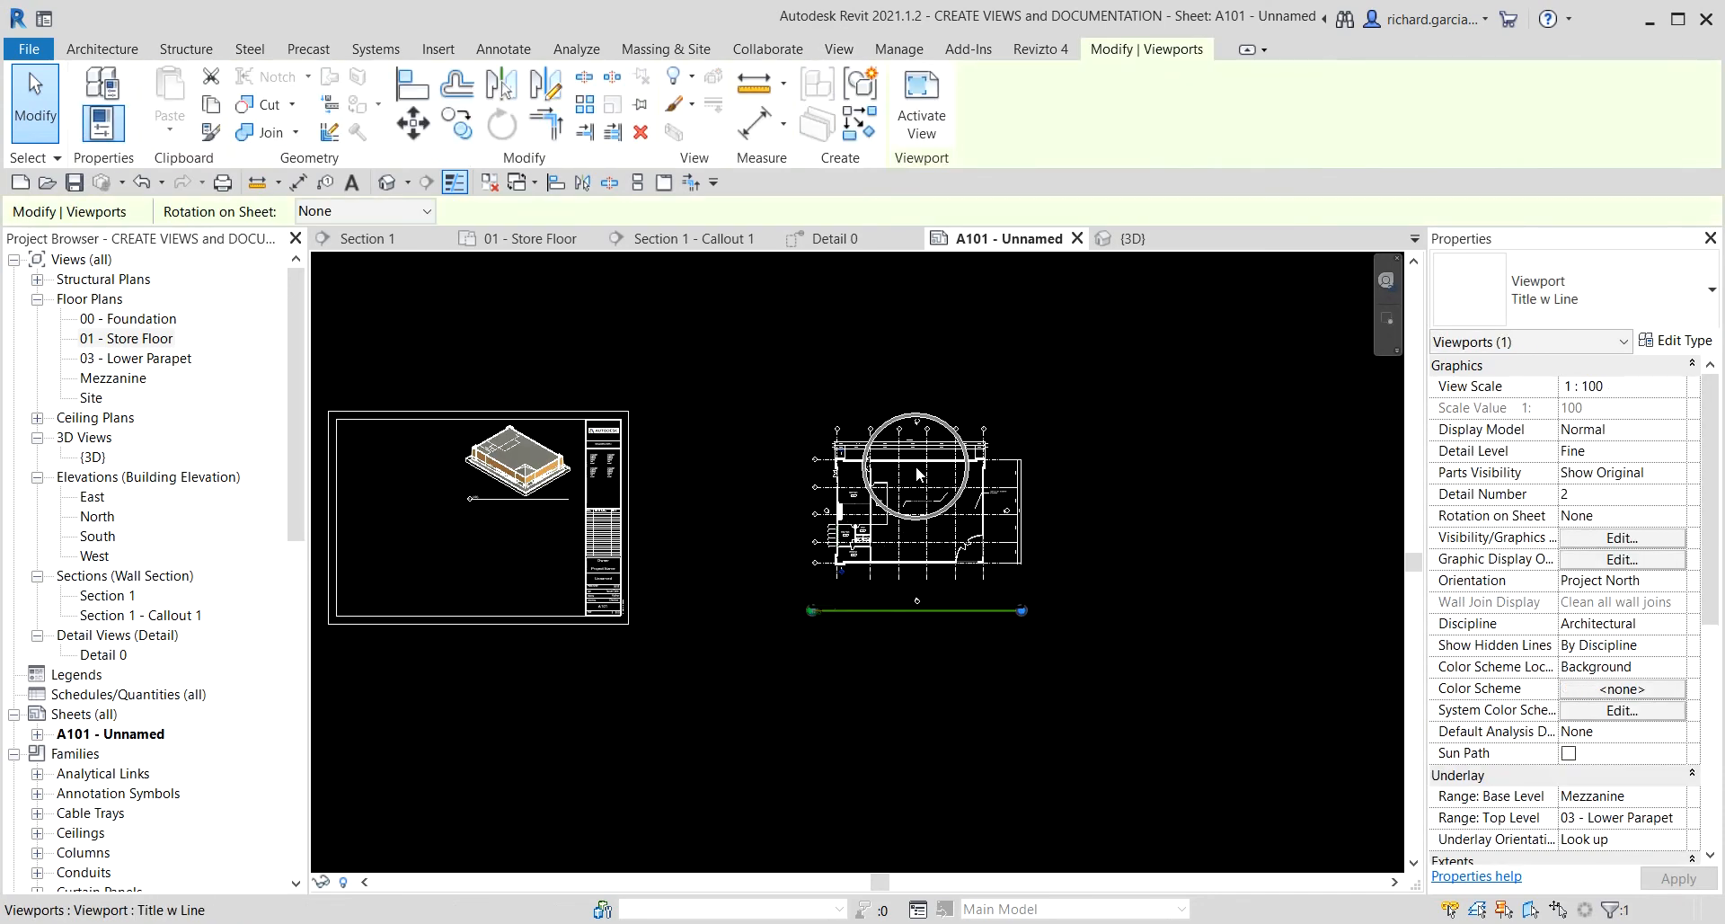
click(920, 92)
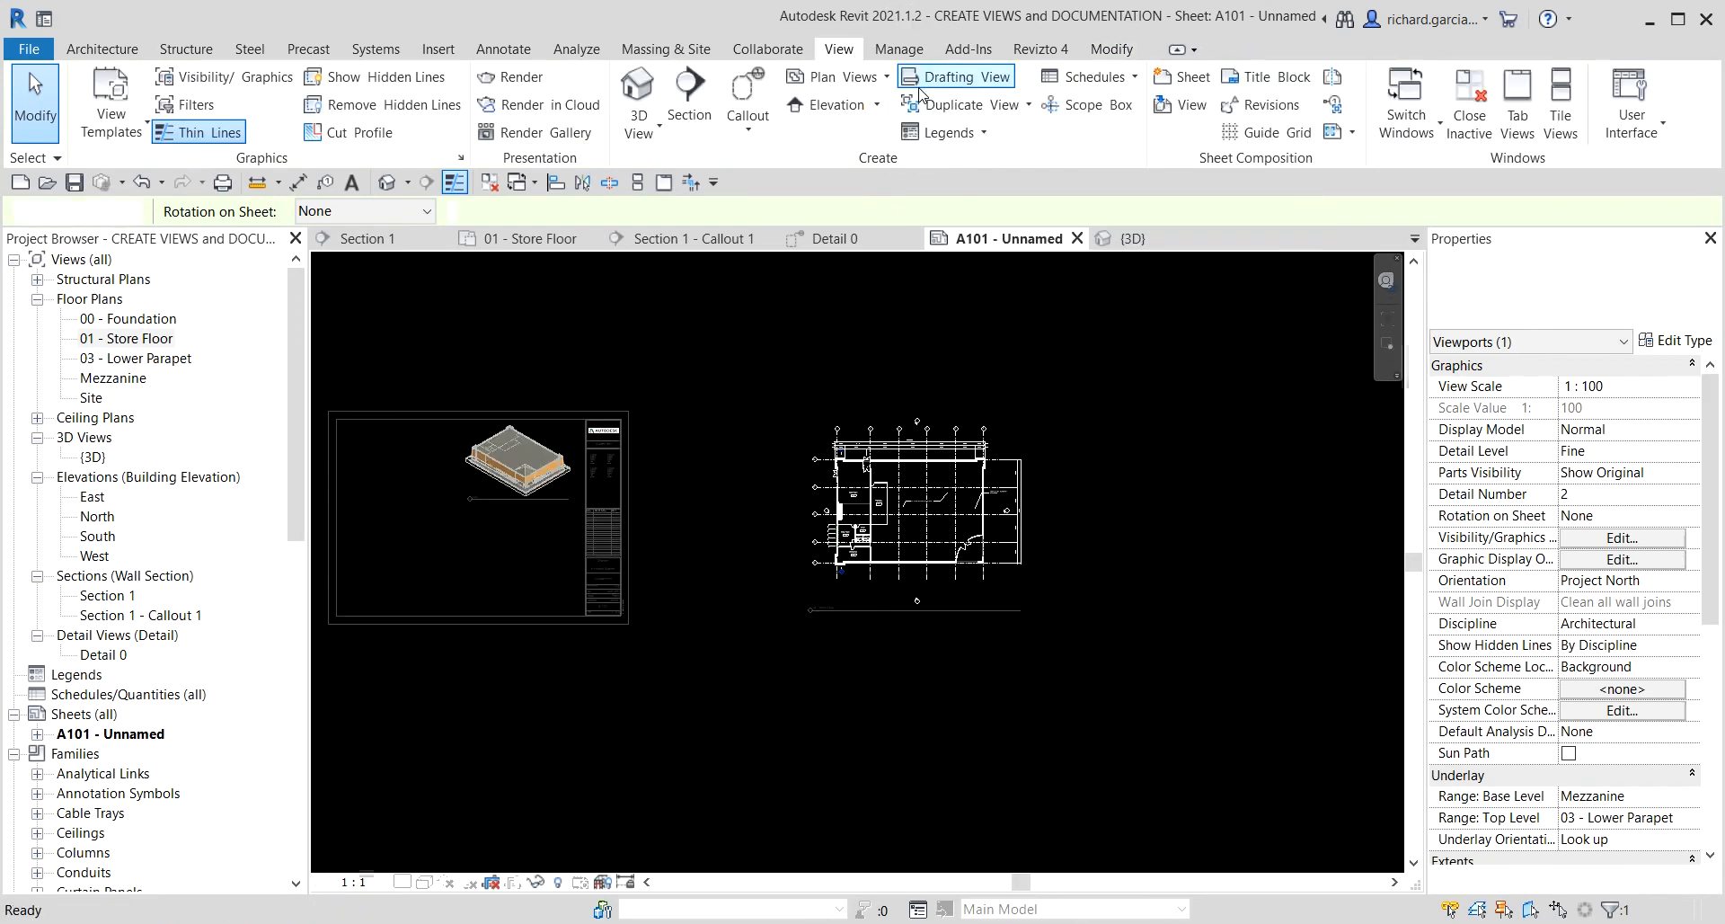
scroll(934, 508, up, 2)
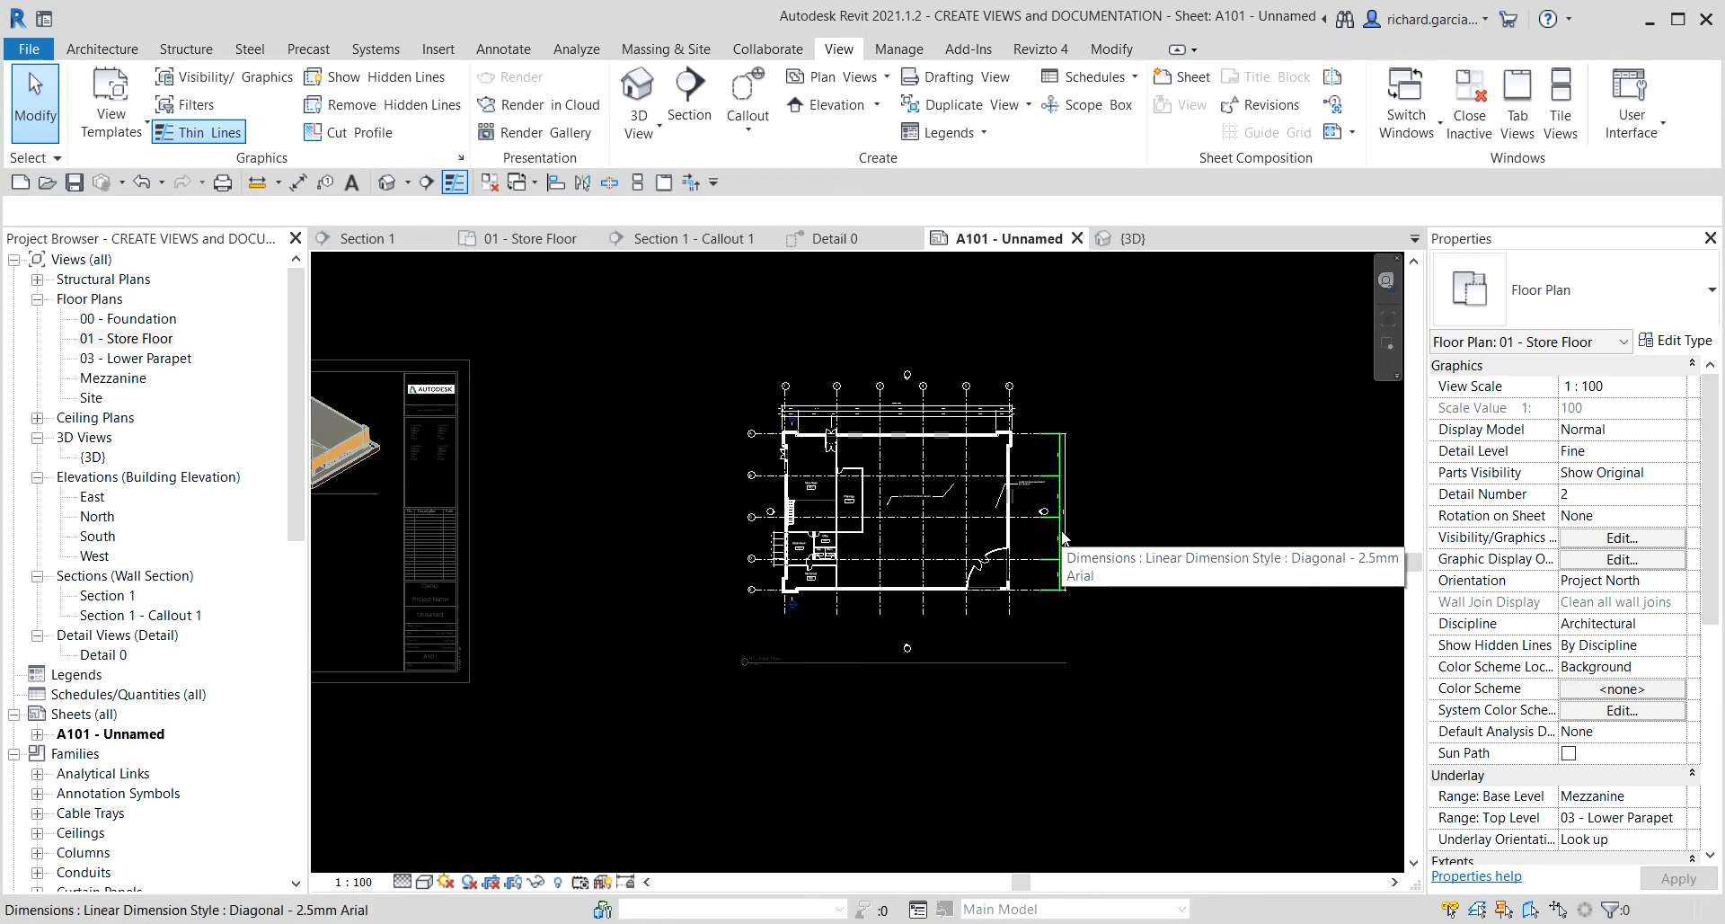
scroll(952, 495, up, 4)
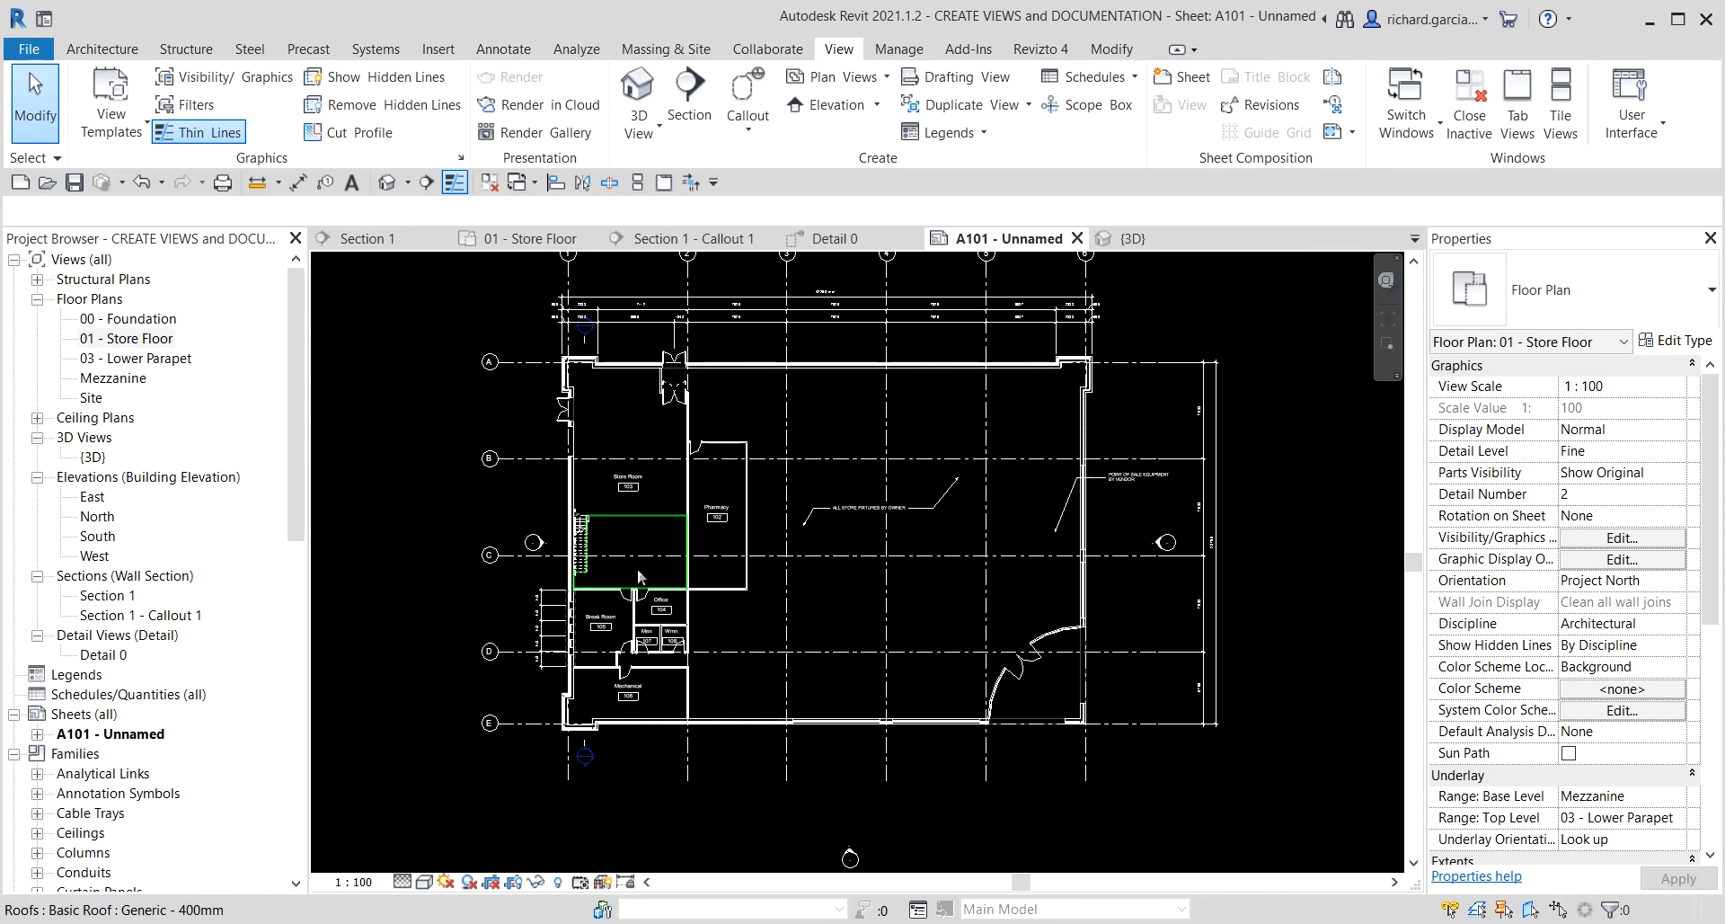
click(359, 883)
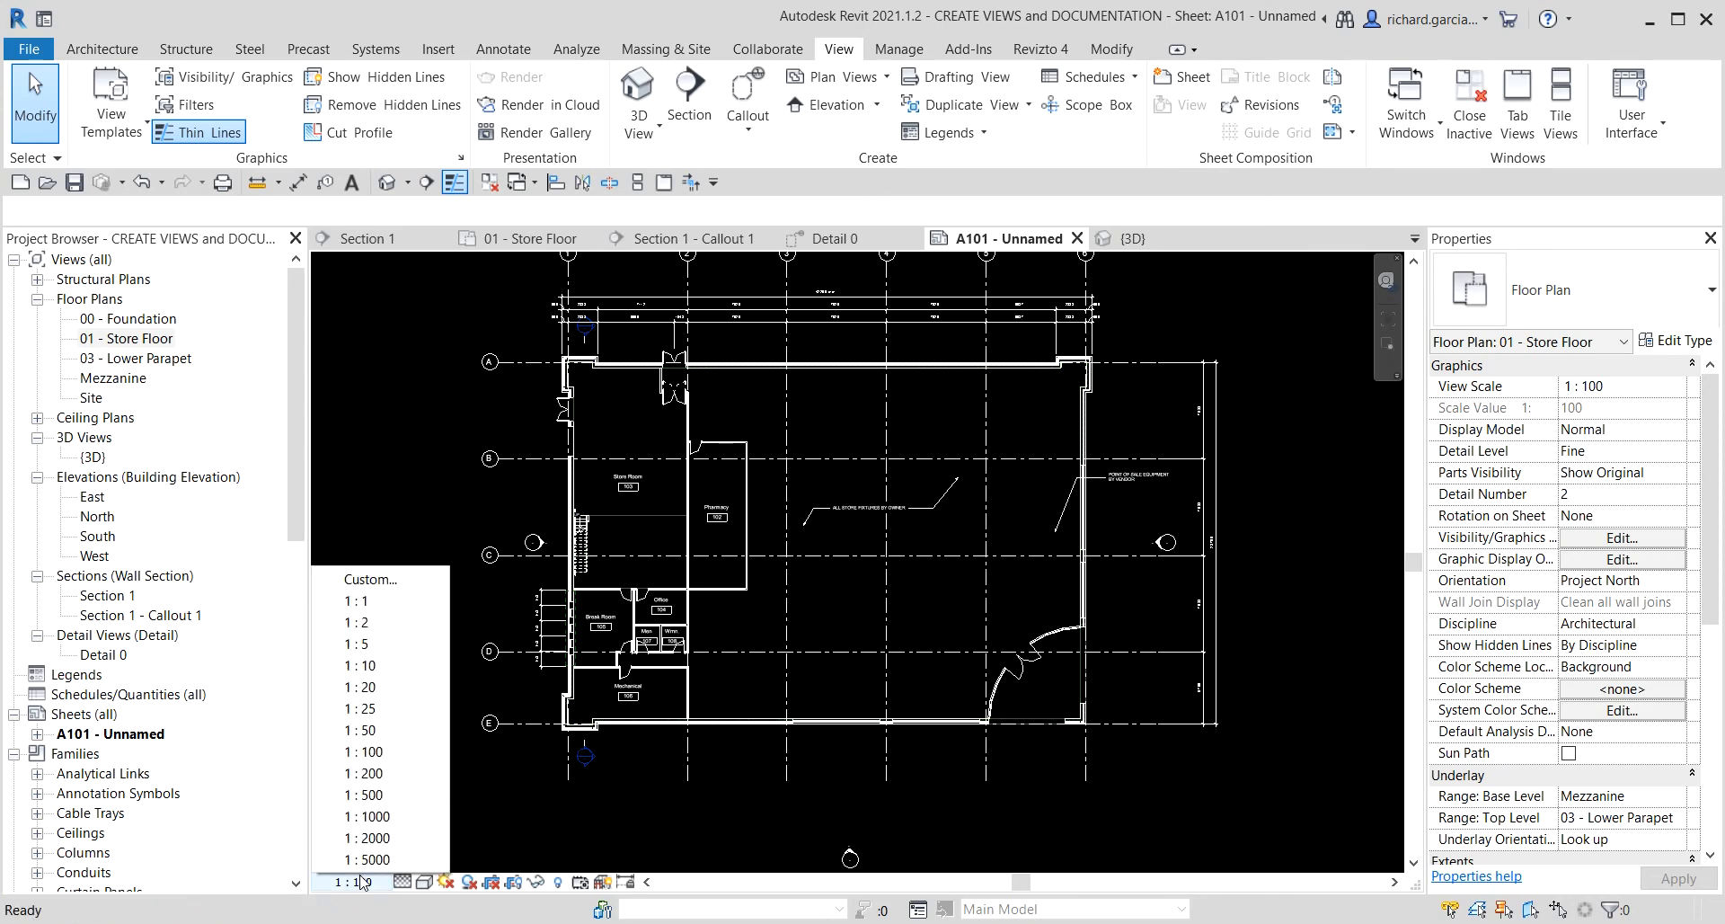
click(377, 772)
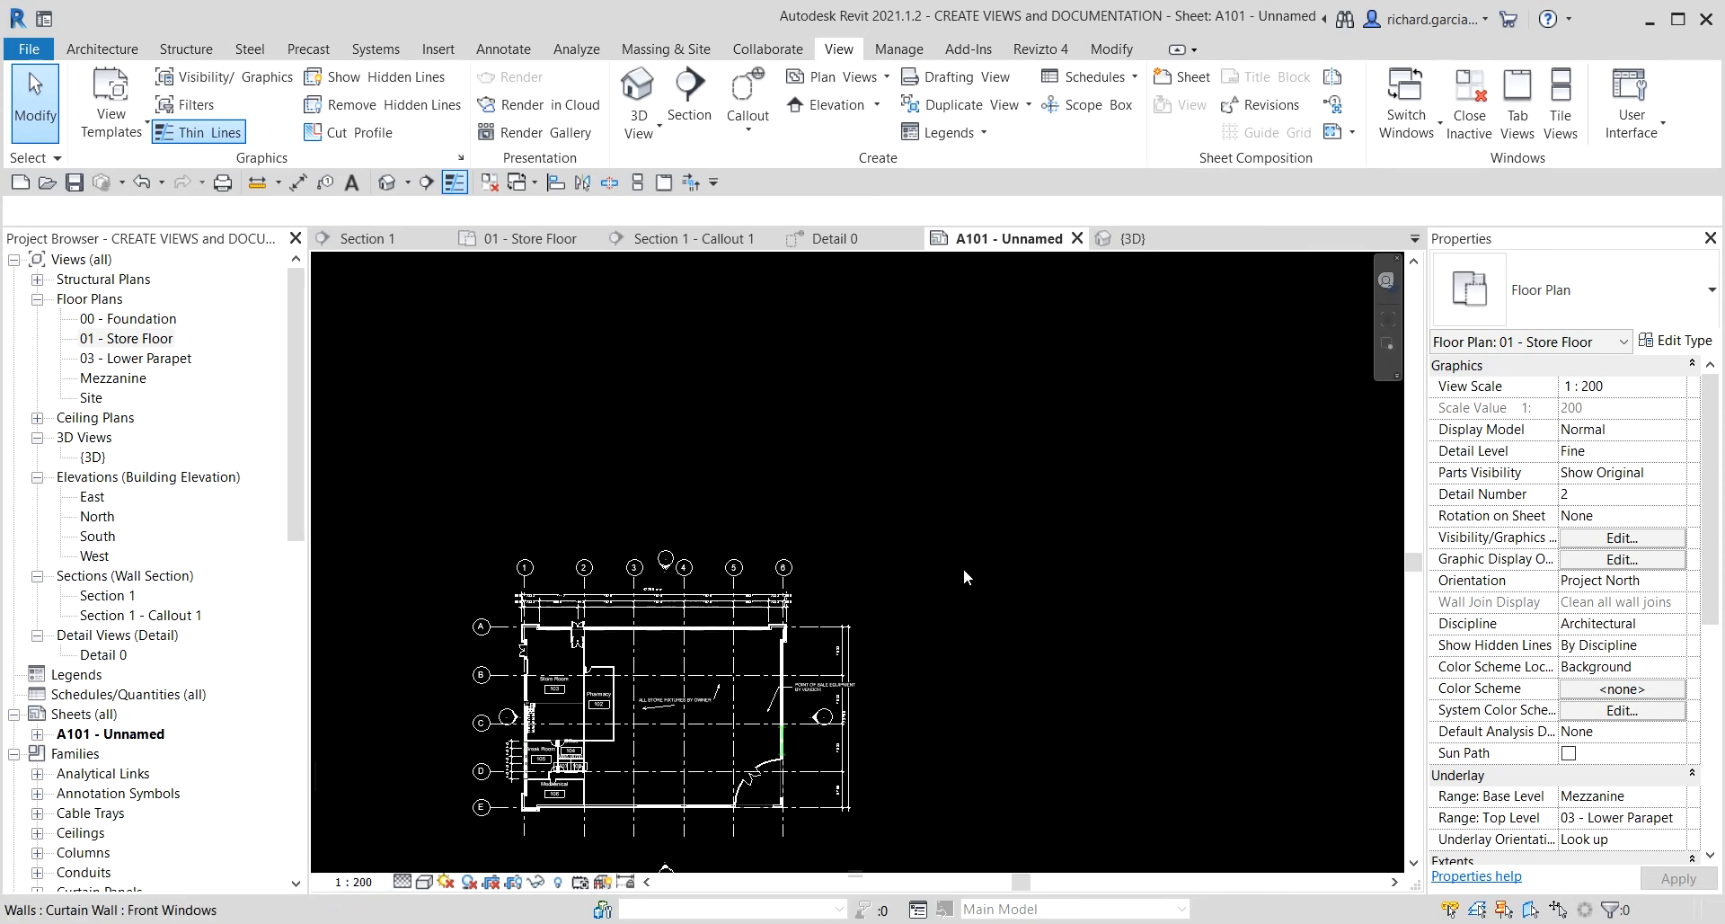
- Inspect the rescaled floor plan's dimensions and room tags, and set the view scale back to 1:100
scroll(963, 568, down, 3)
middle_drag(692, 720, 905, 686)
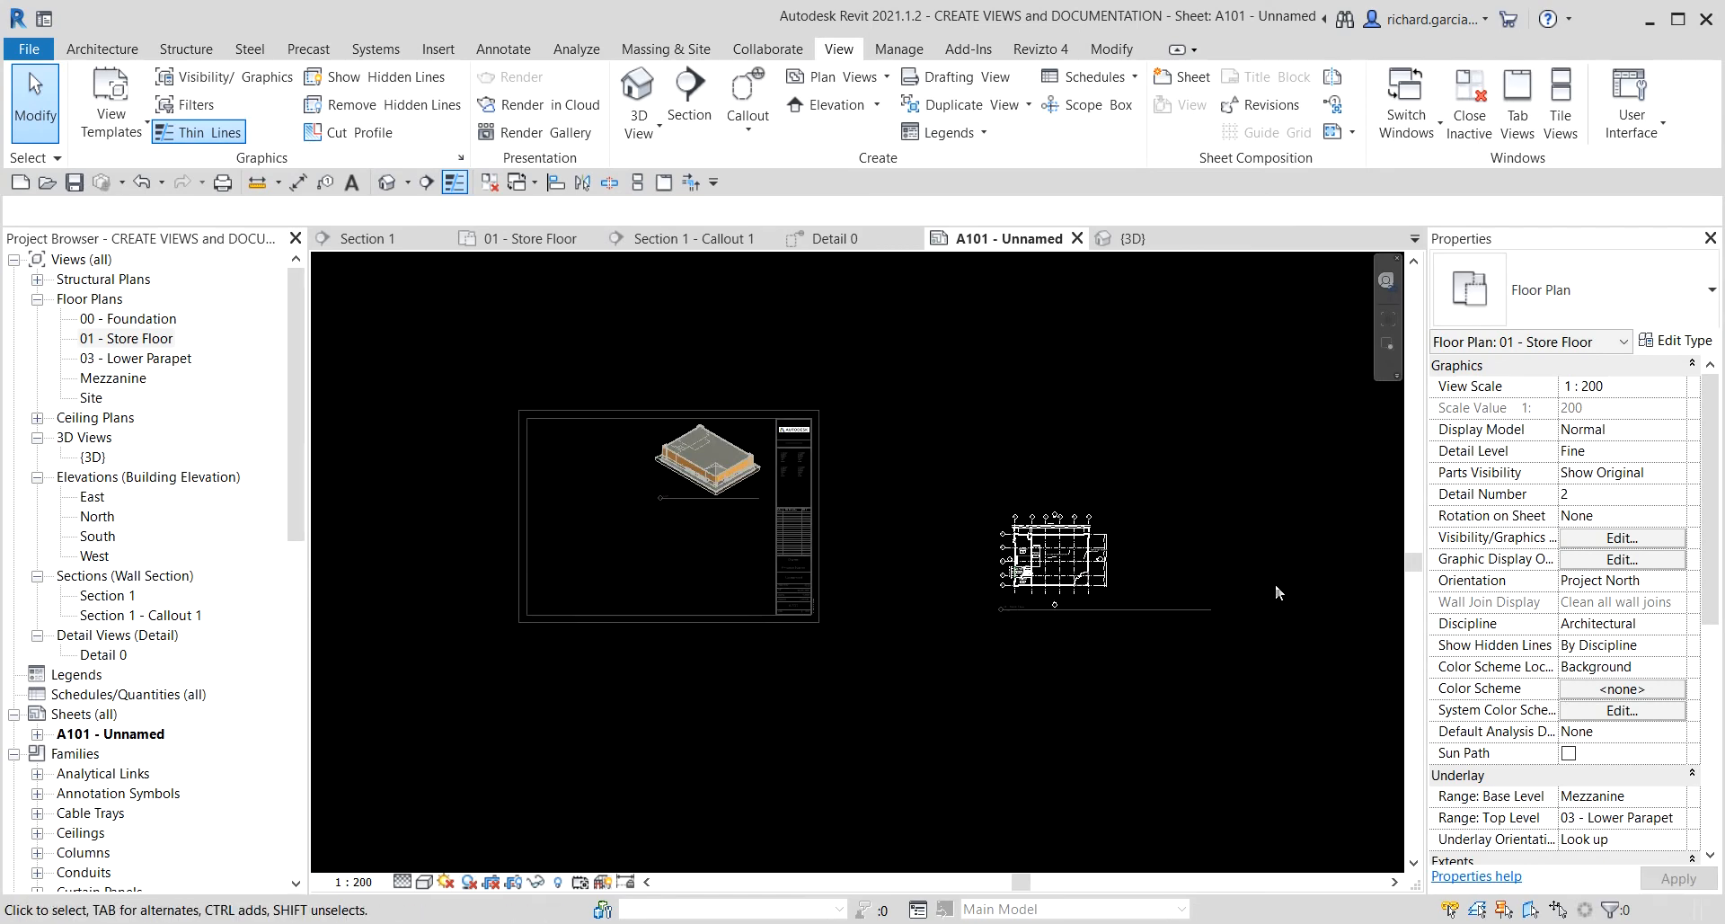
scroll(1054, 573, up, 3)
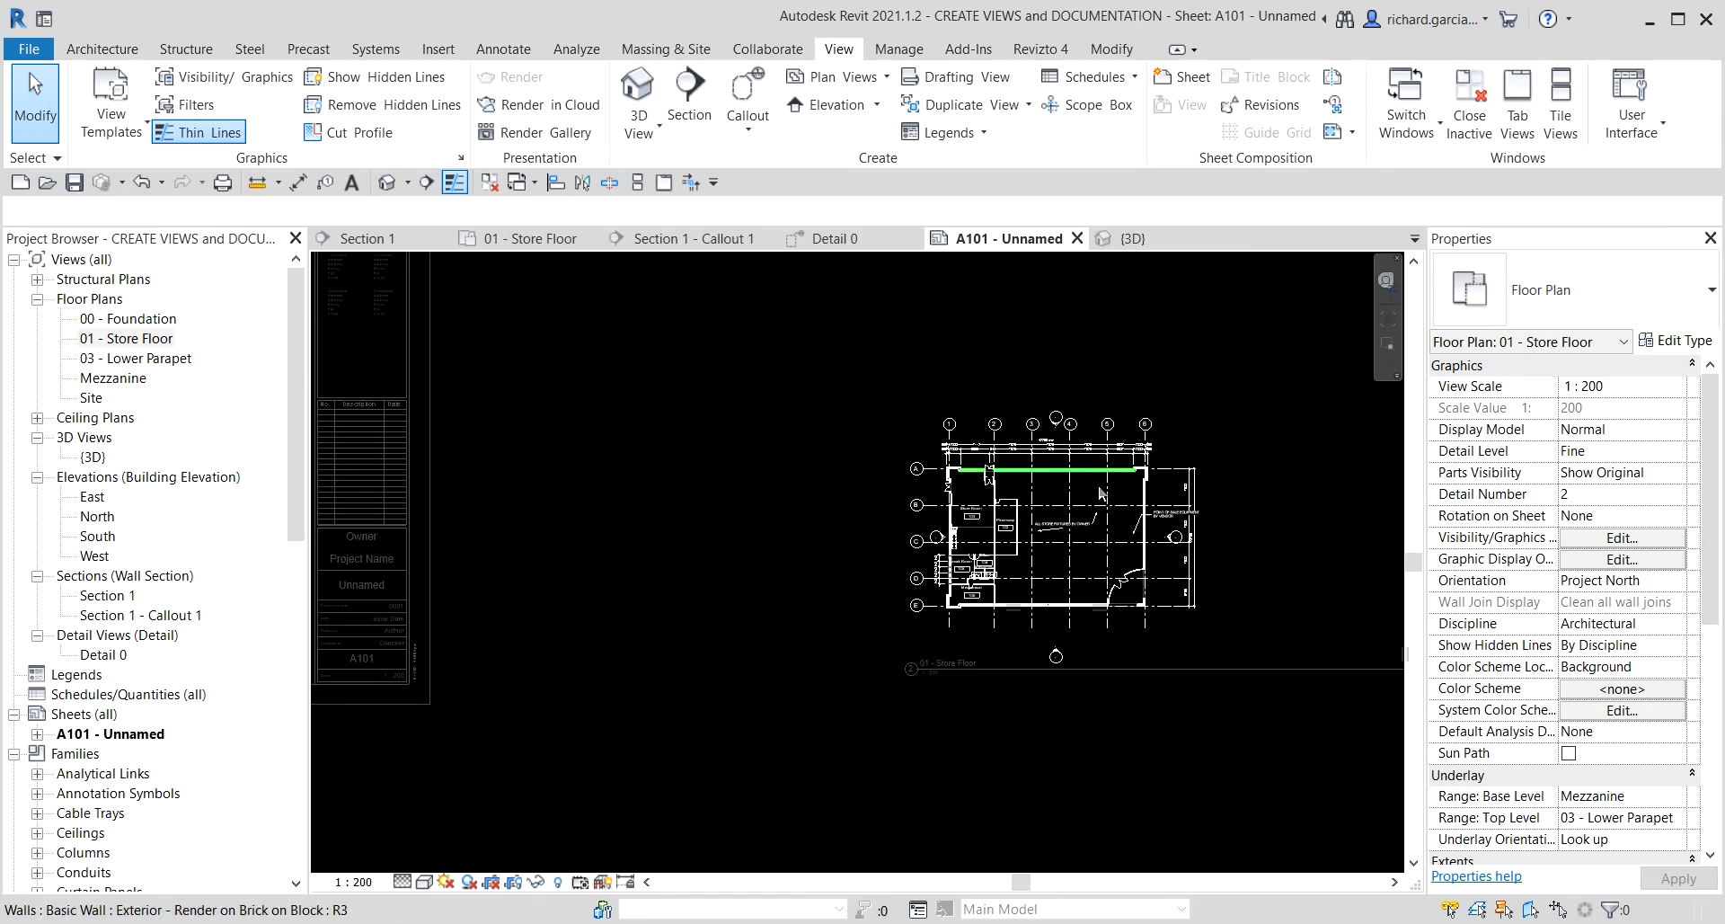
scroll(982, 440, up, 5)
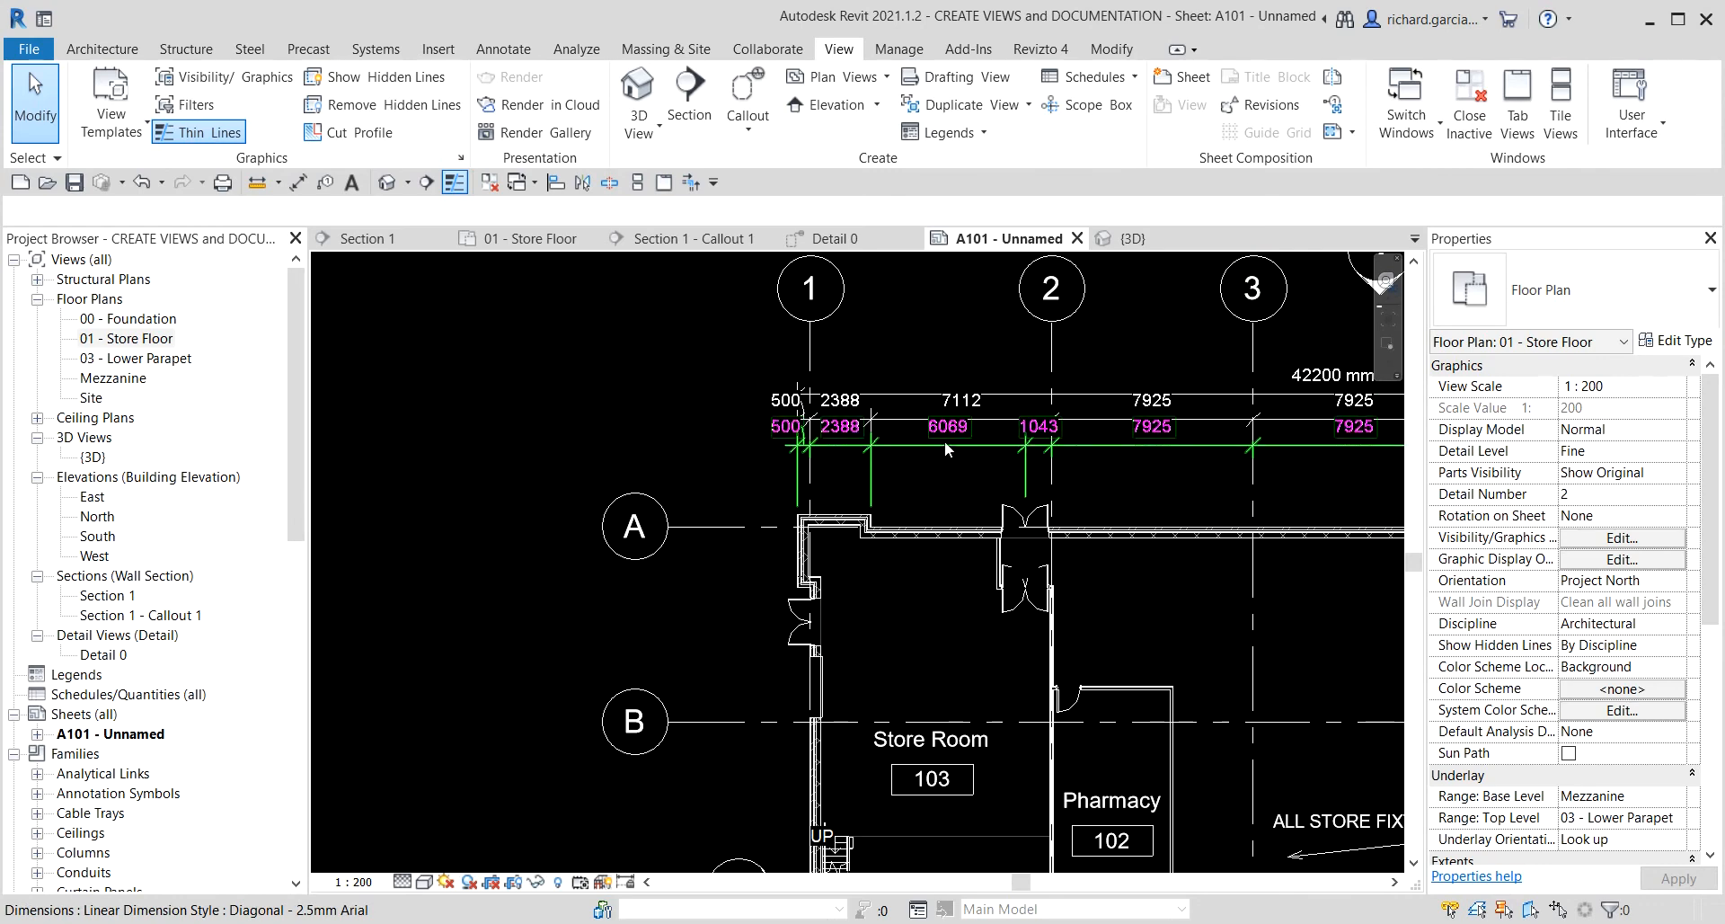
click(972, 506)
scroll(1000, 510, down, 5)
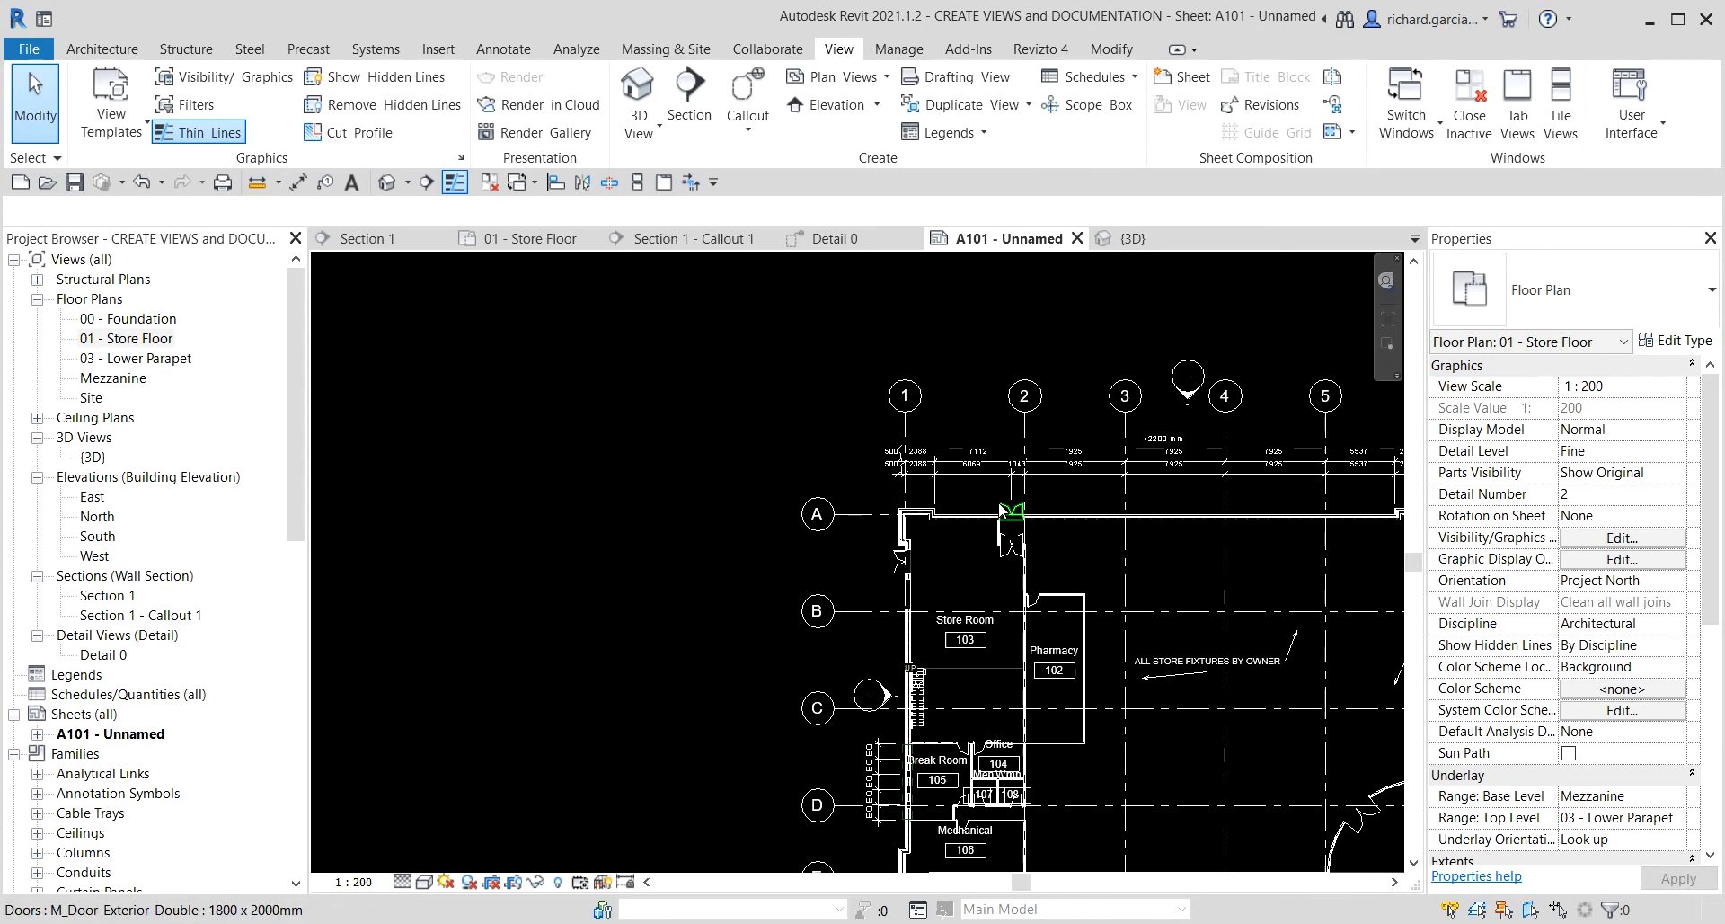
scroll(1148, 586, down, 2)
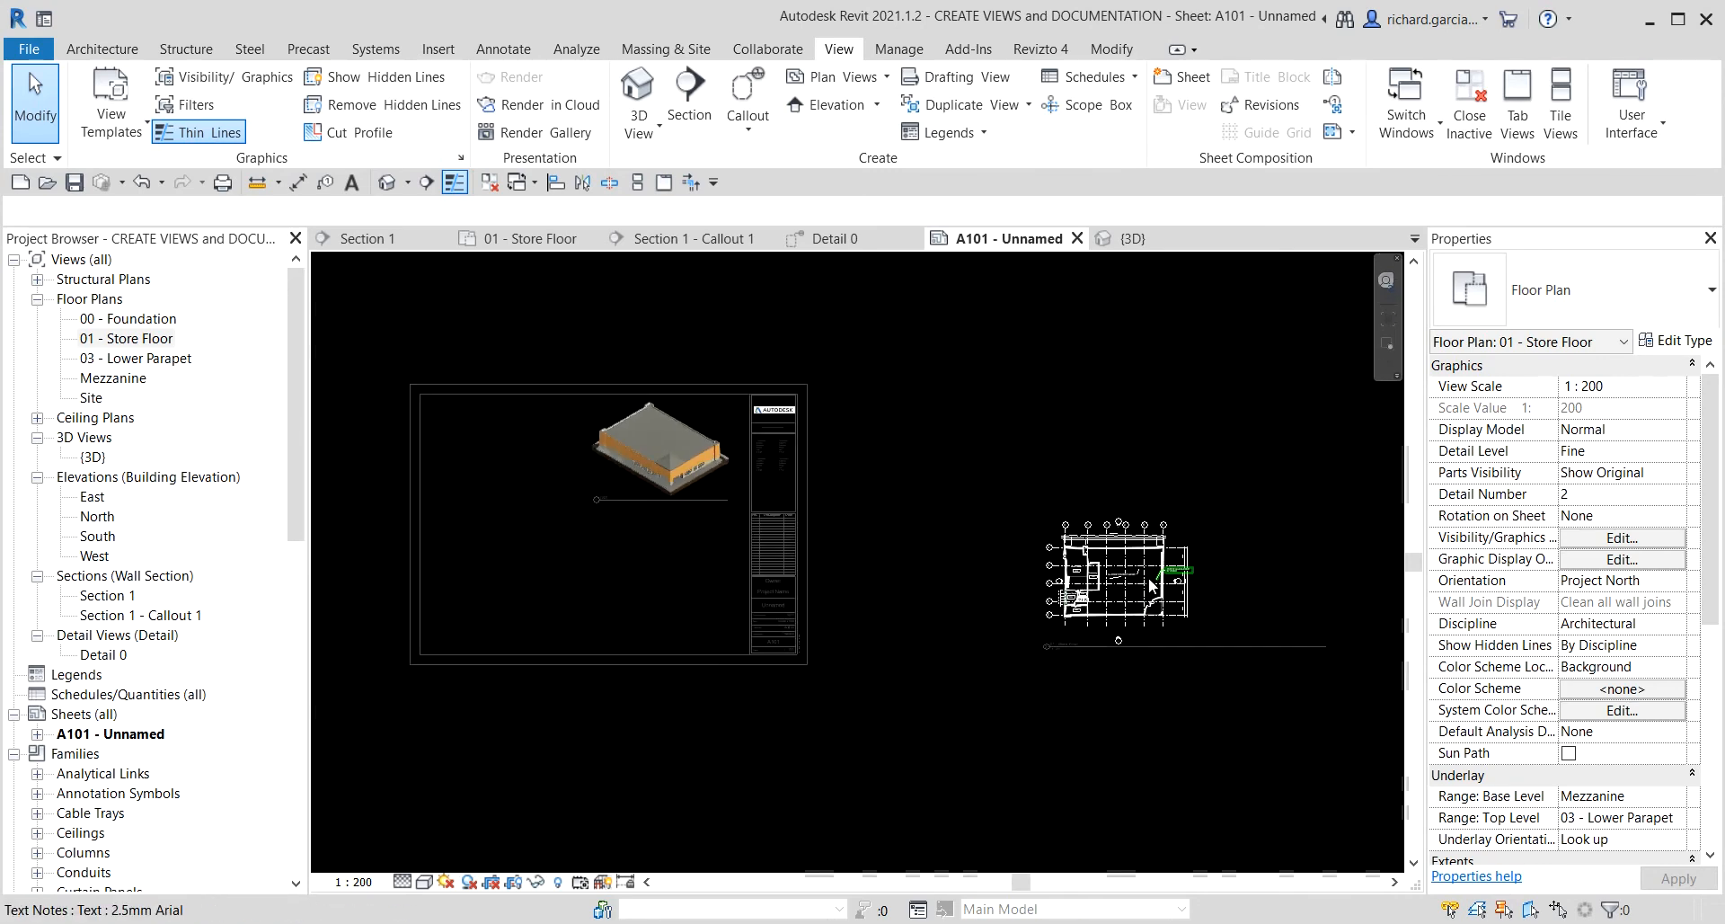
click(374, 883)
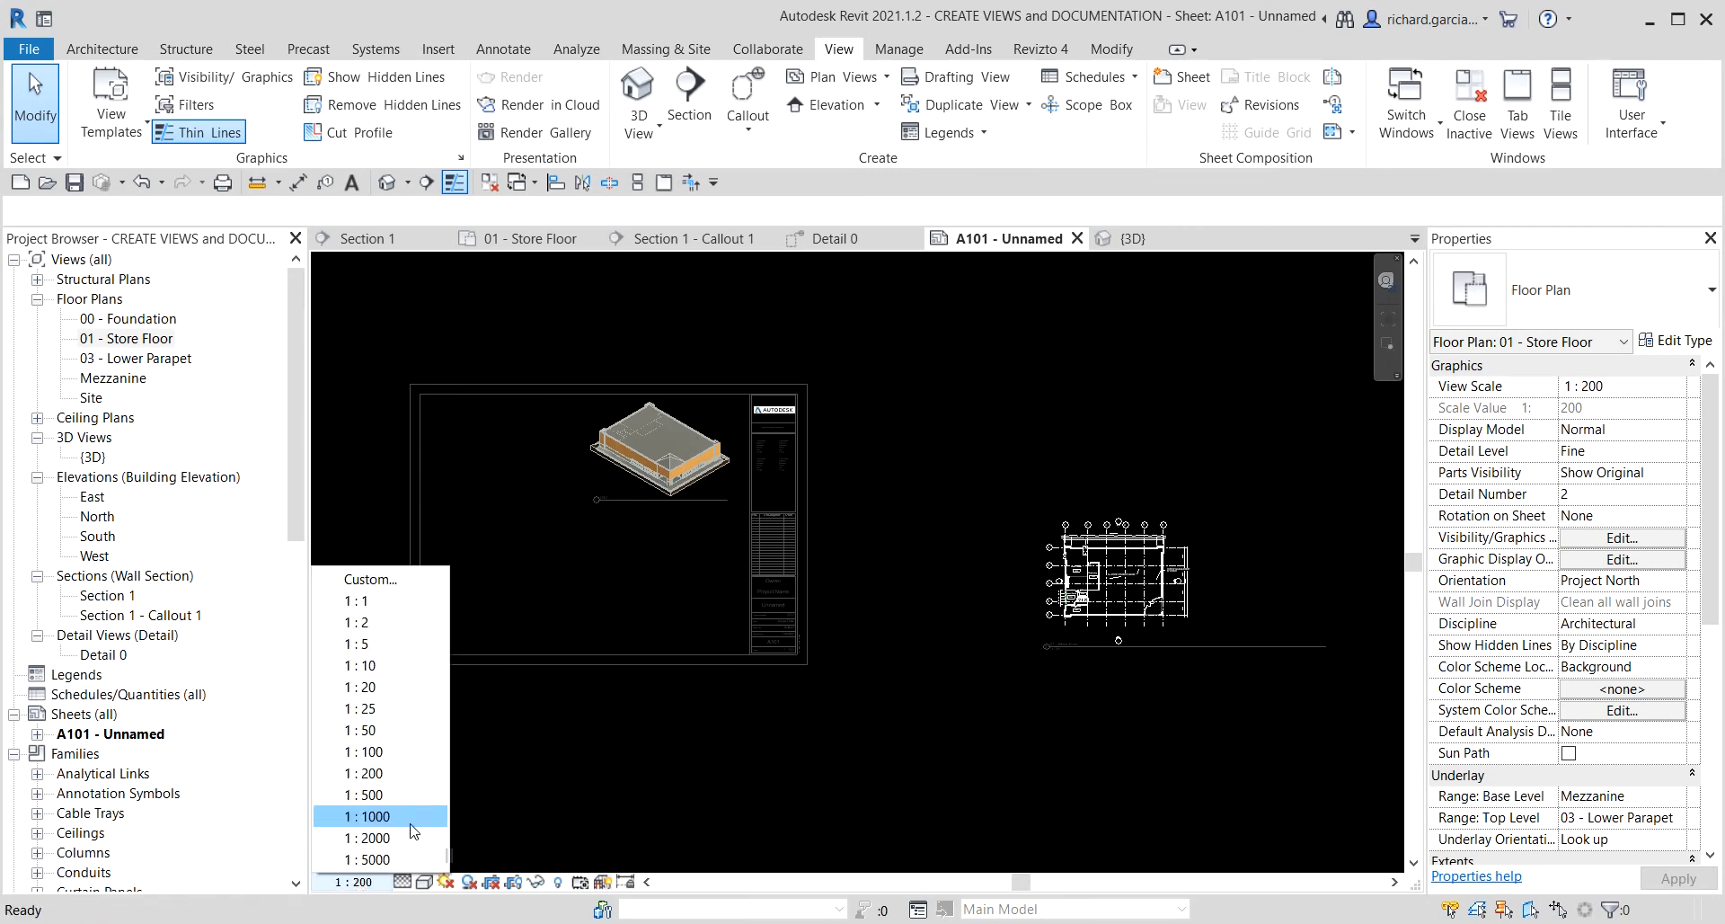
click(402, 753)
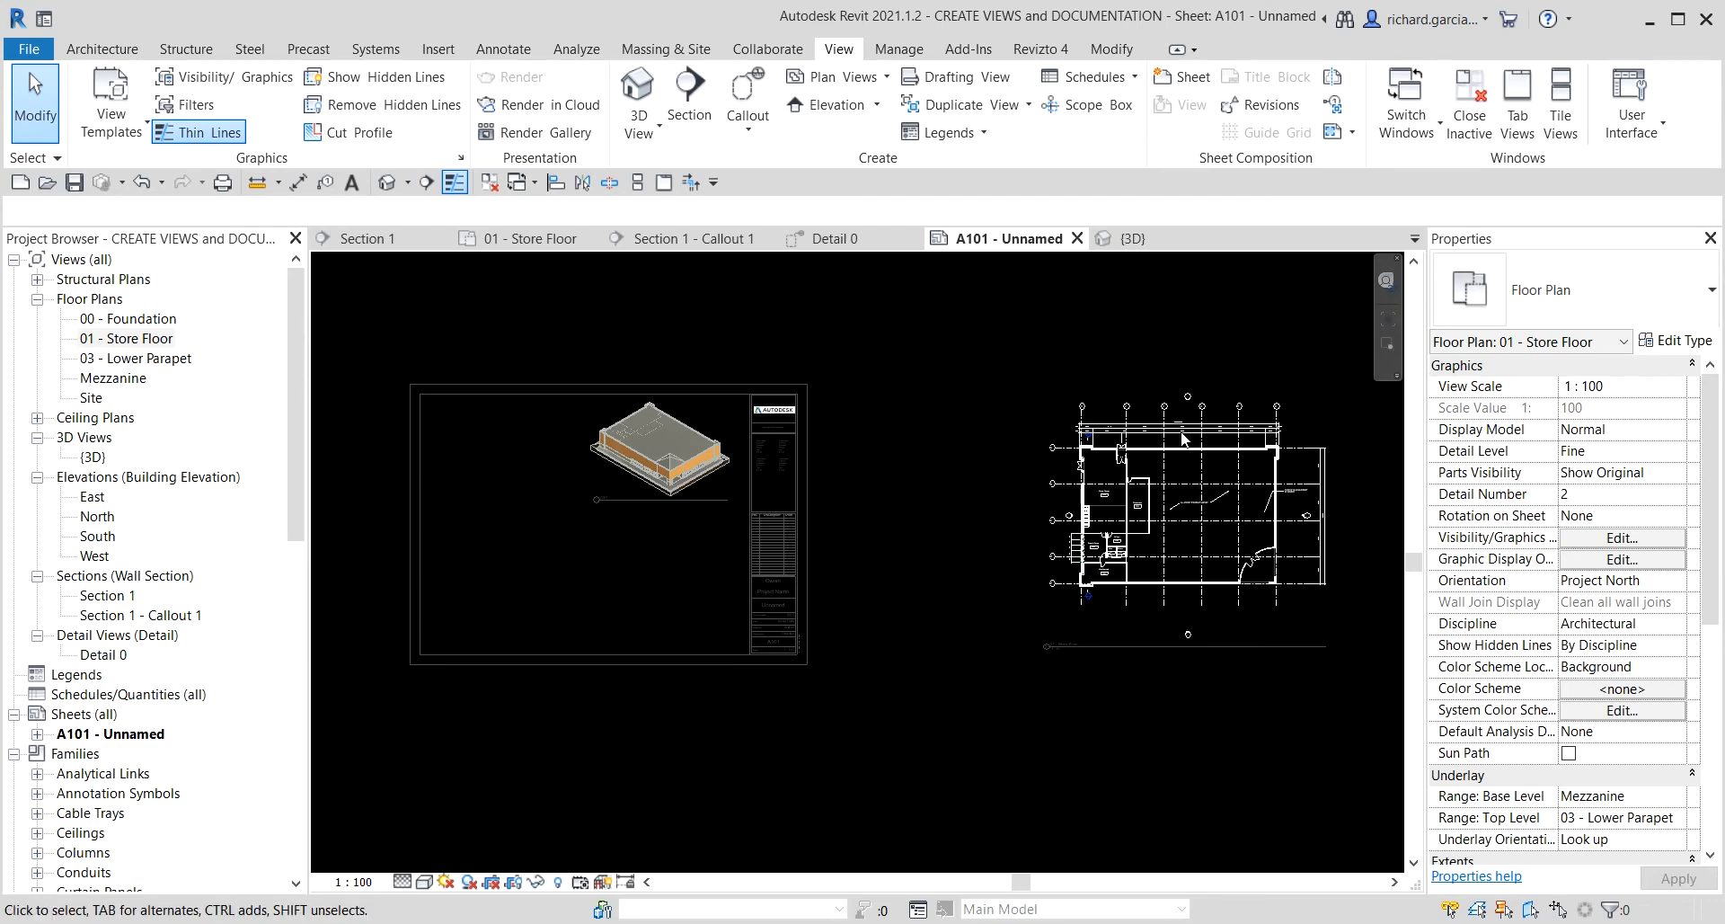
click(353, 881)
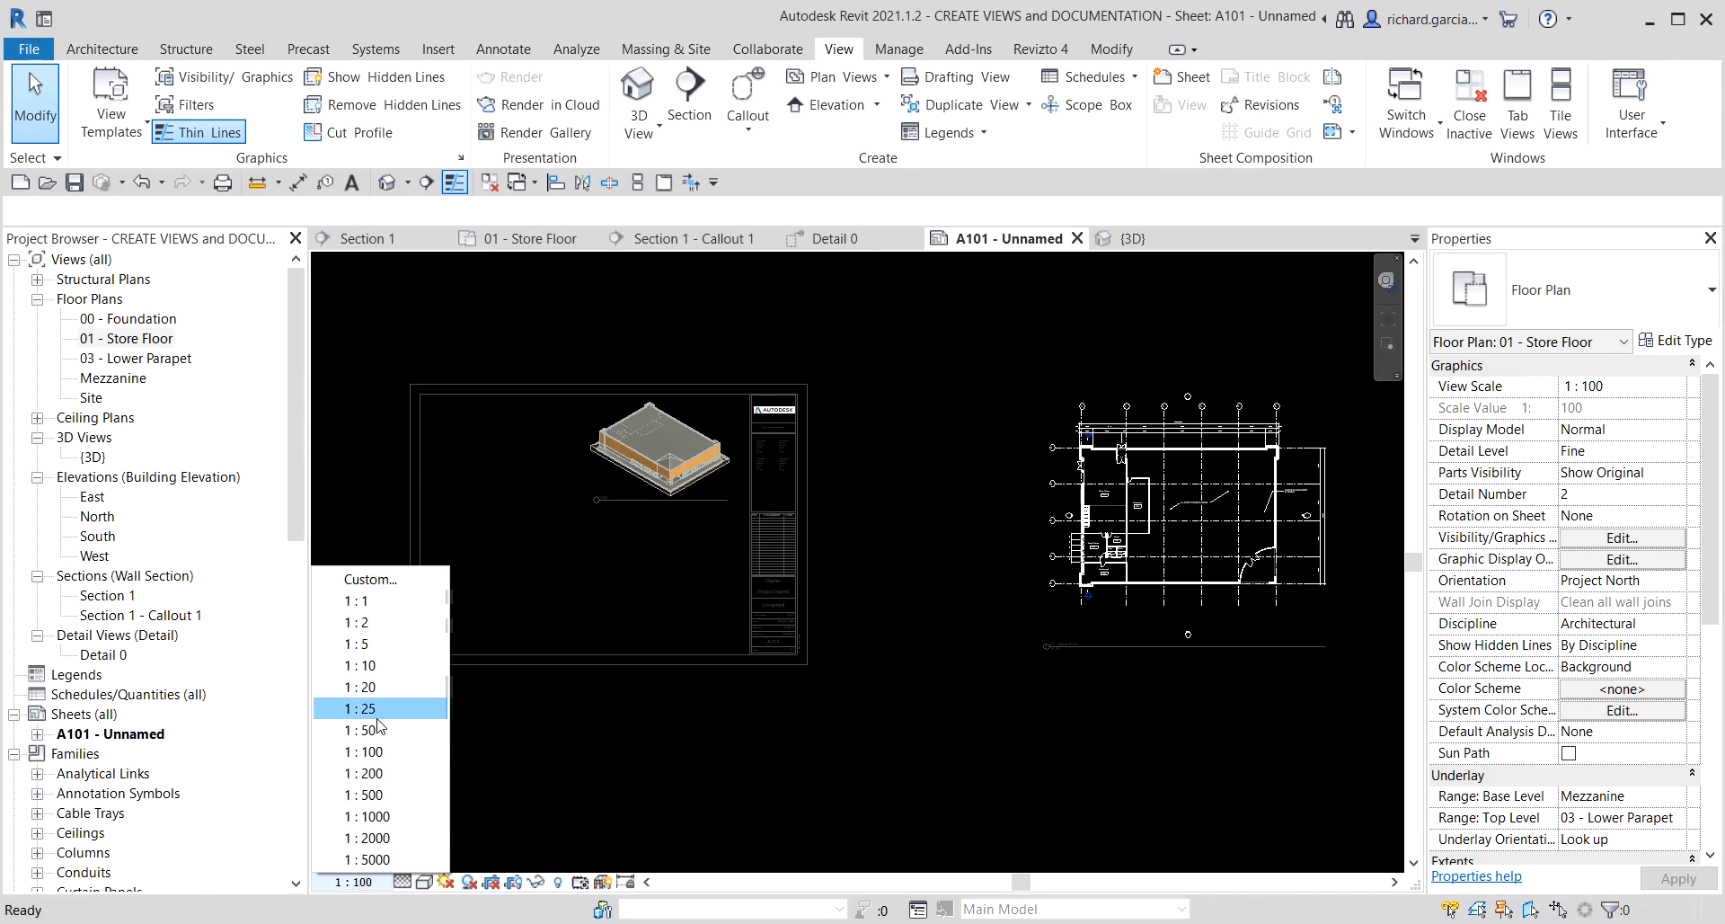
click(883, 762)
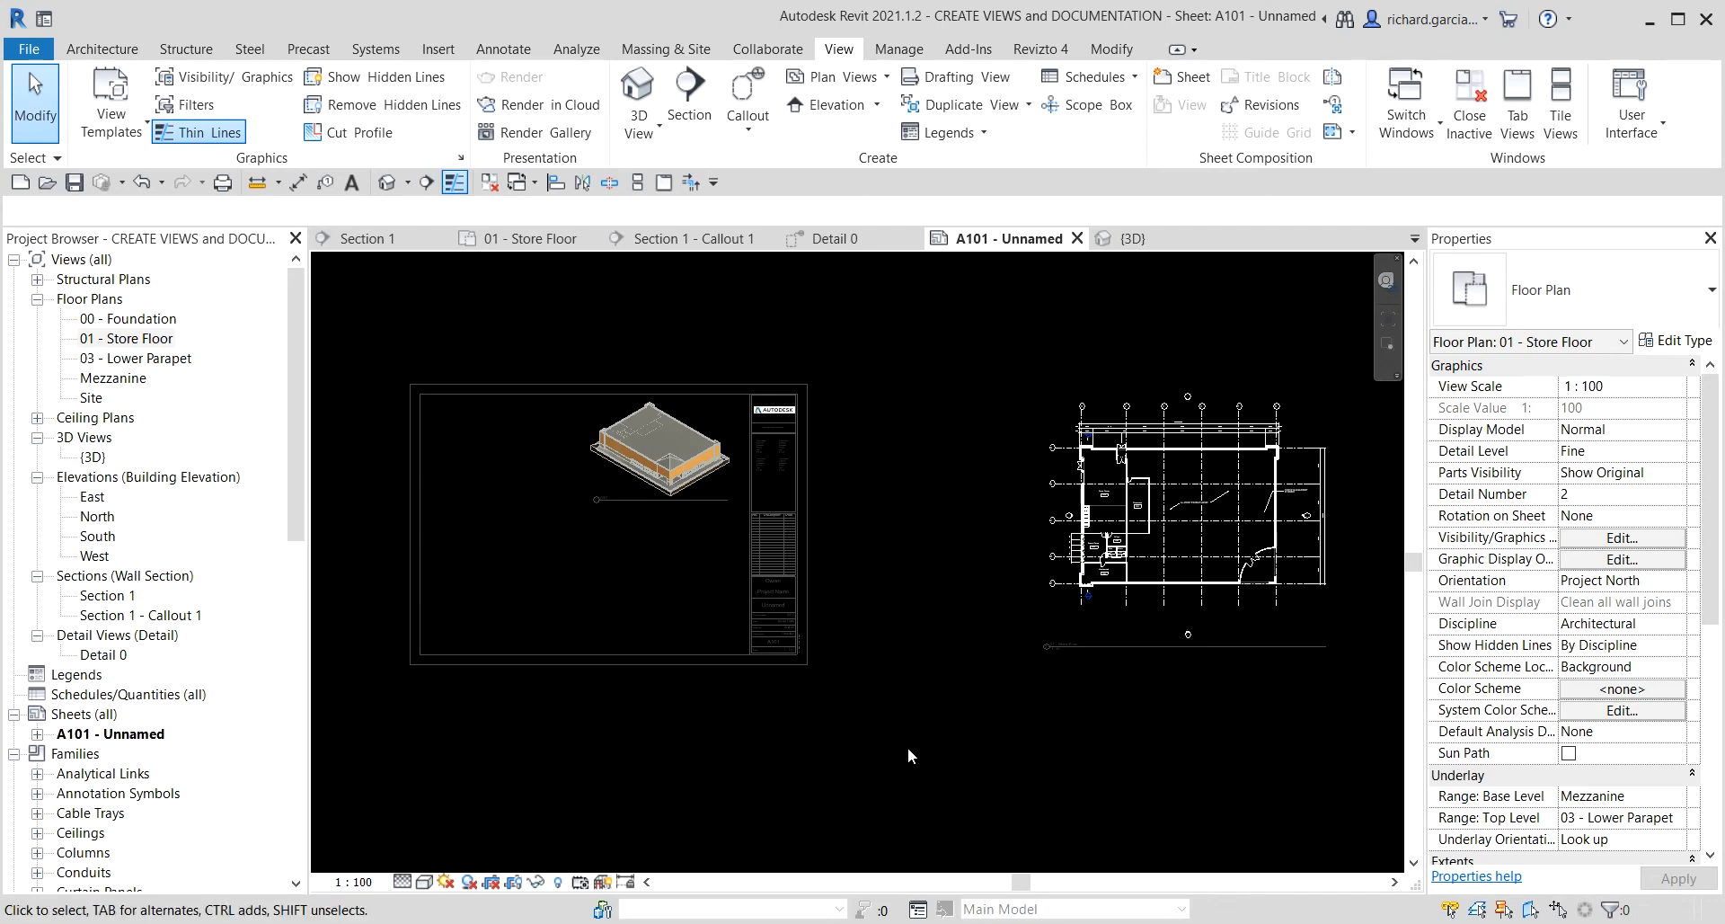
- Deactivate the Store Floor view to return to editing the sheet
right_click(1017, 358)
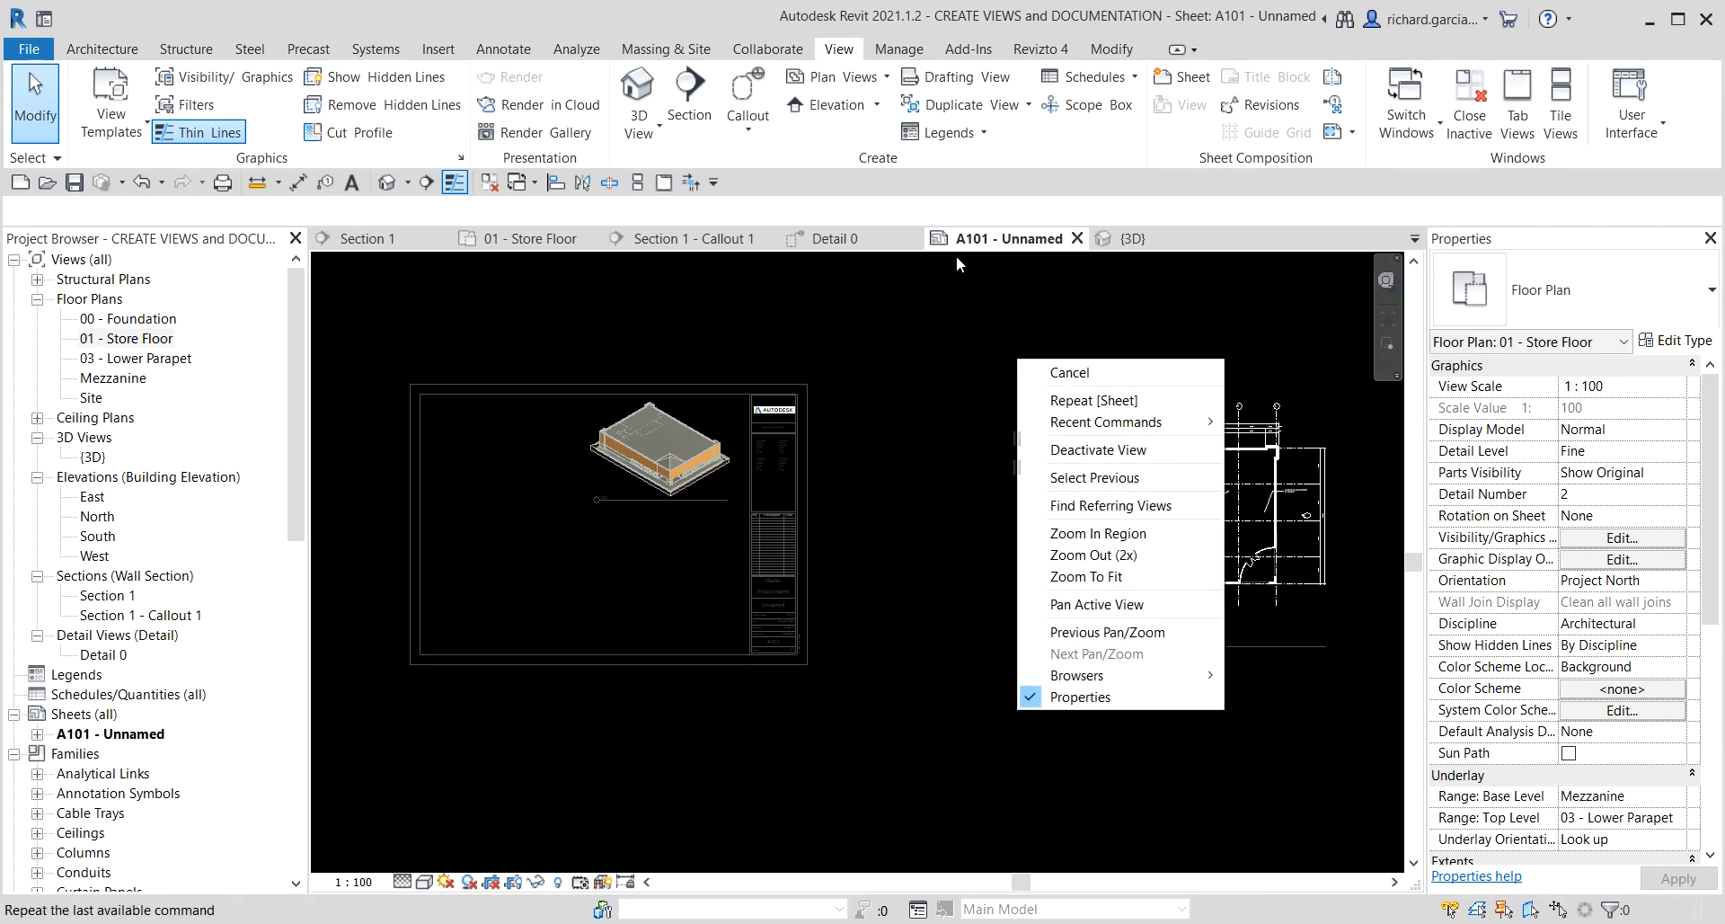
click(988, 316)
right_click(1031, 314)
click(1090, 409)
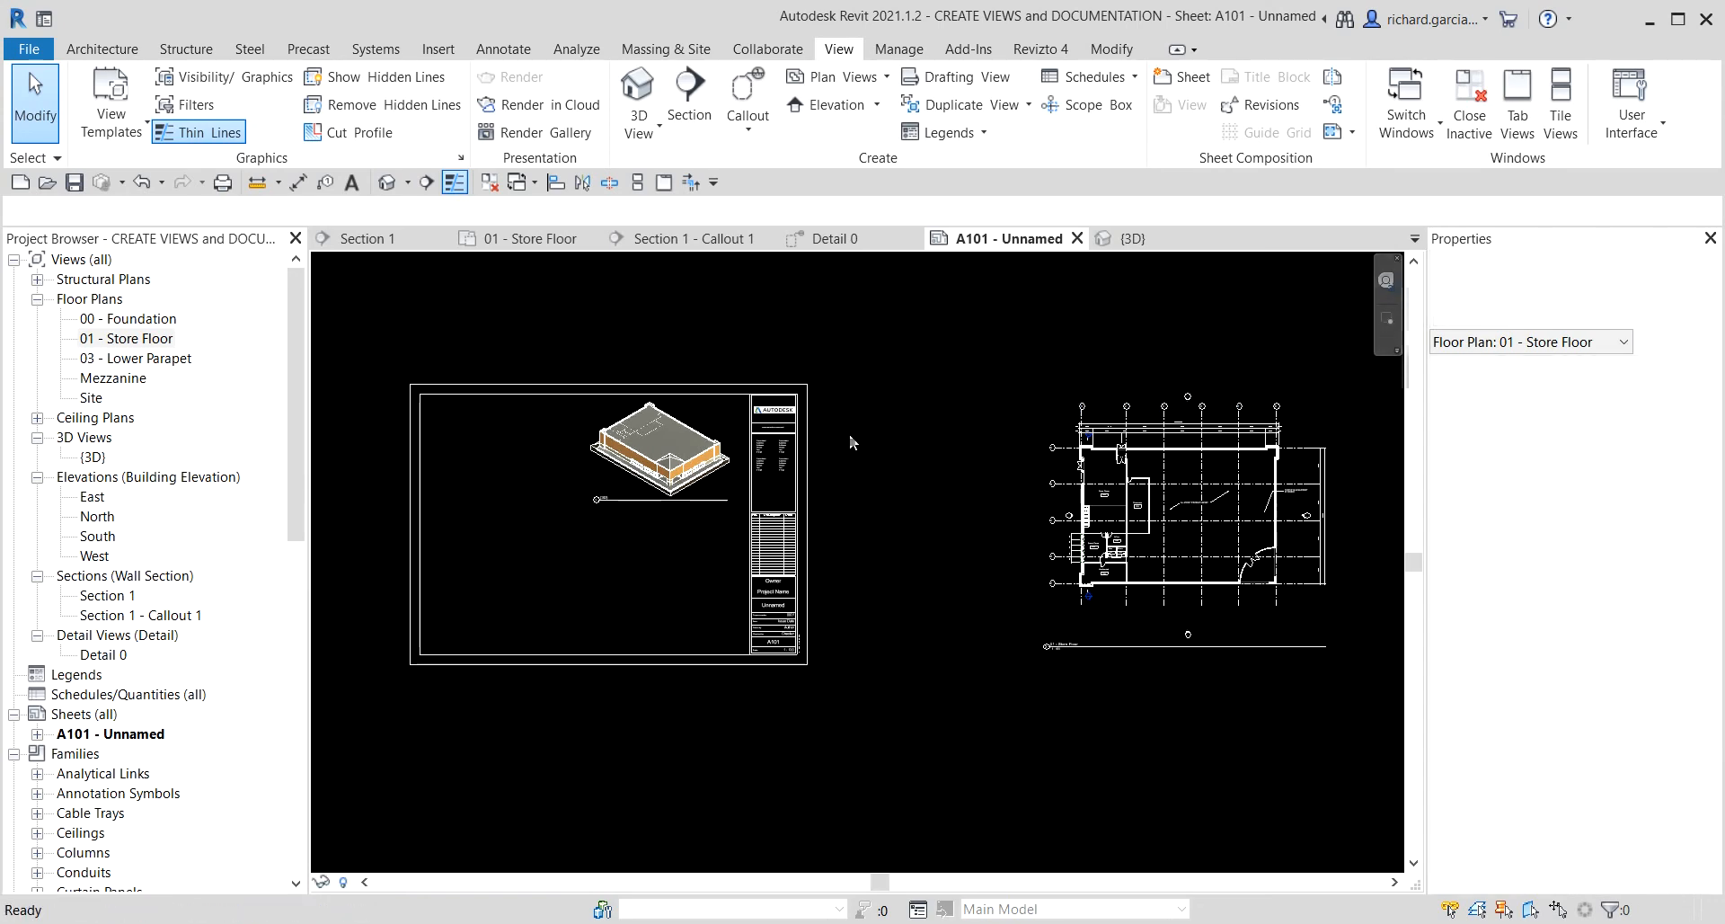
- Move the {3D} viewport off the sheet and position the Store Floor viewport inside the sheet border beside the title block
click(682, 454)
drag(1021, 339, 1020, 340)
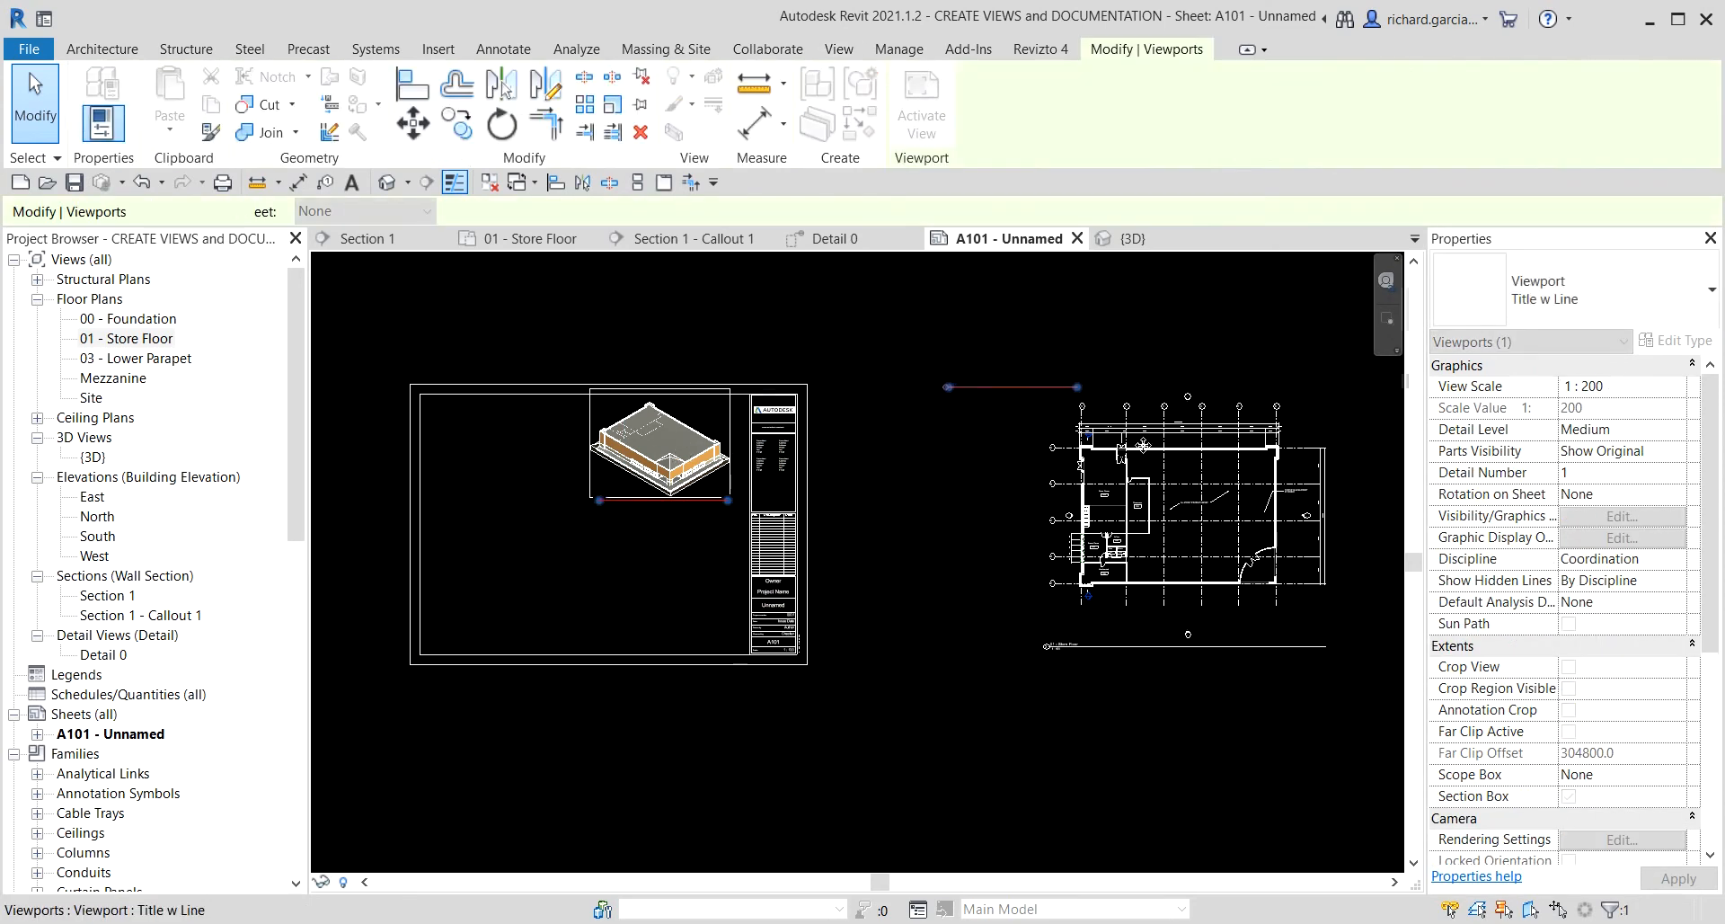
drag(1165, 478, 825, 512)
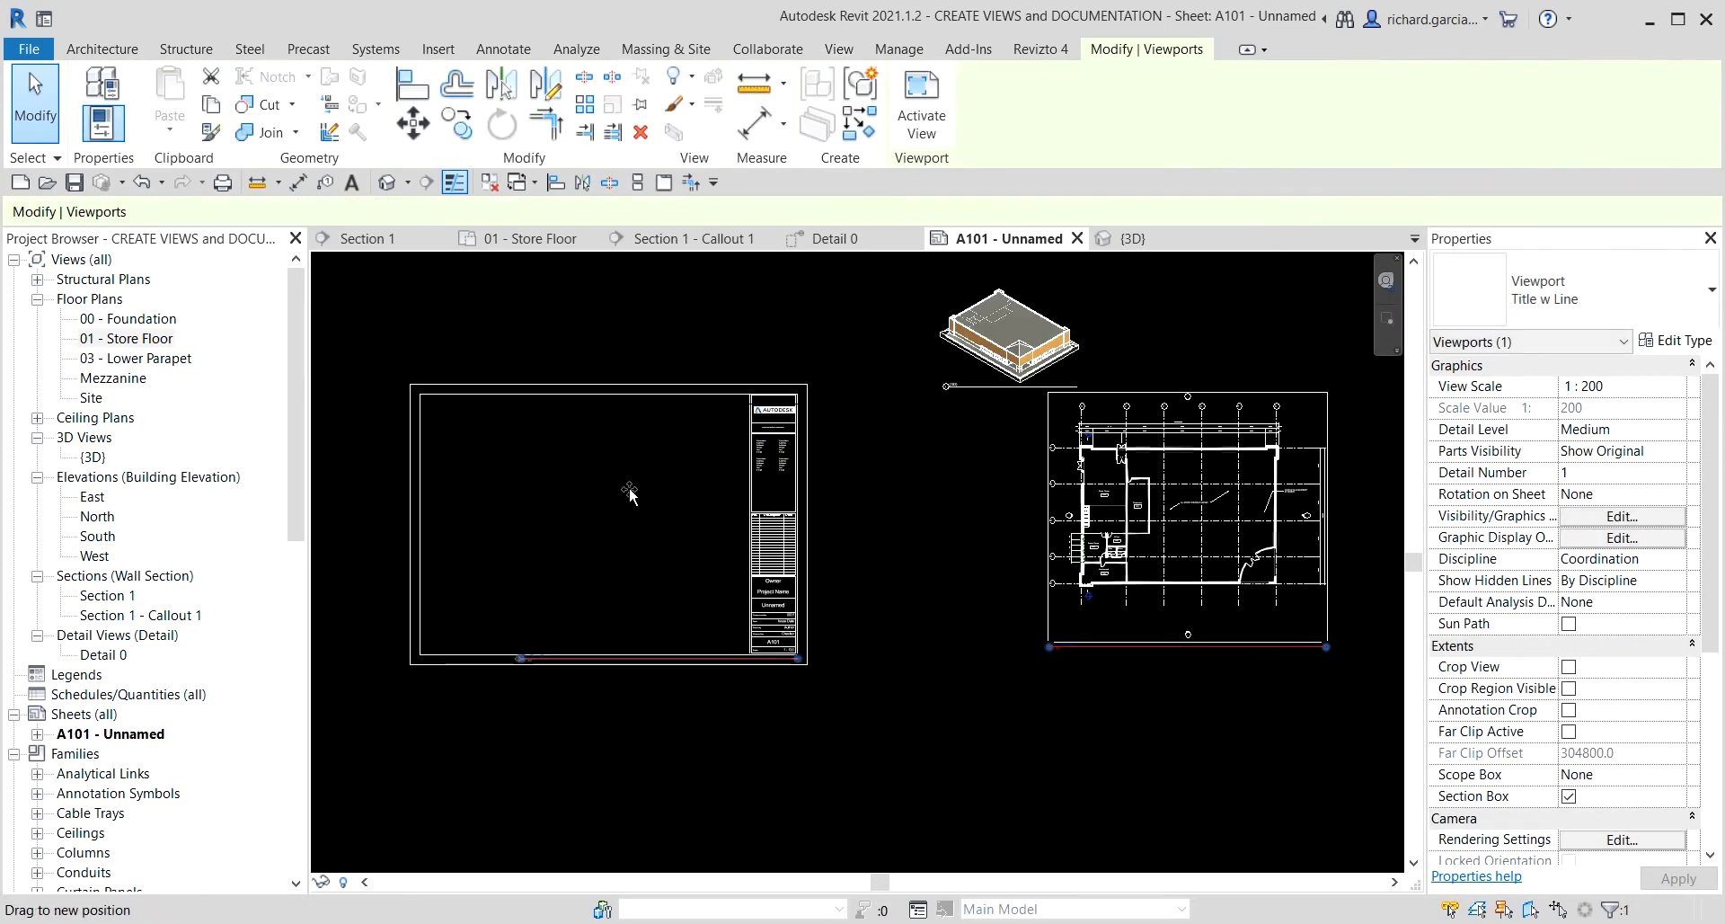
drag(629, 494, 546, 499)
middle_drag(644, 488, 762, 442)
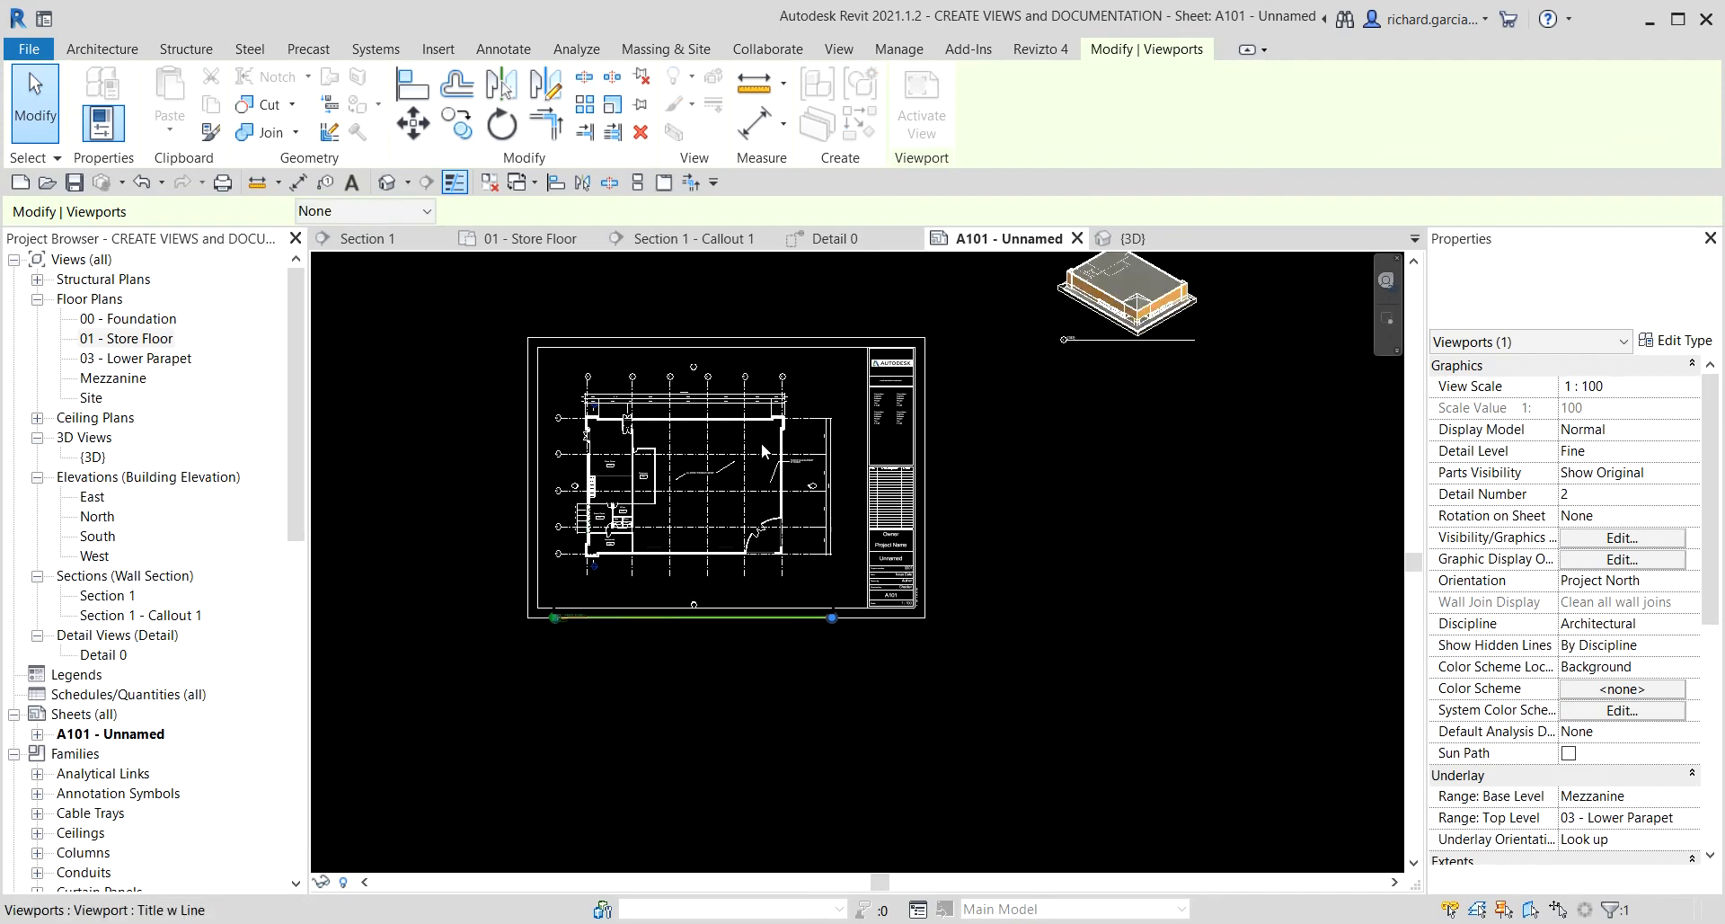
- Move the Store Floor viewport's title up inside the sheet border, just below the floor plan
scroll(762, 442, up, 2)
scroll(740, 703, up, 4)
click(778, 719)
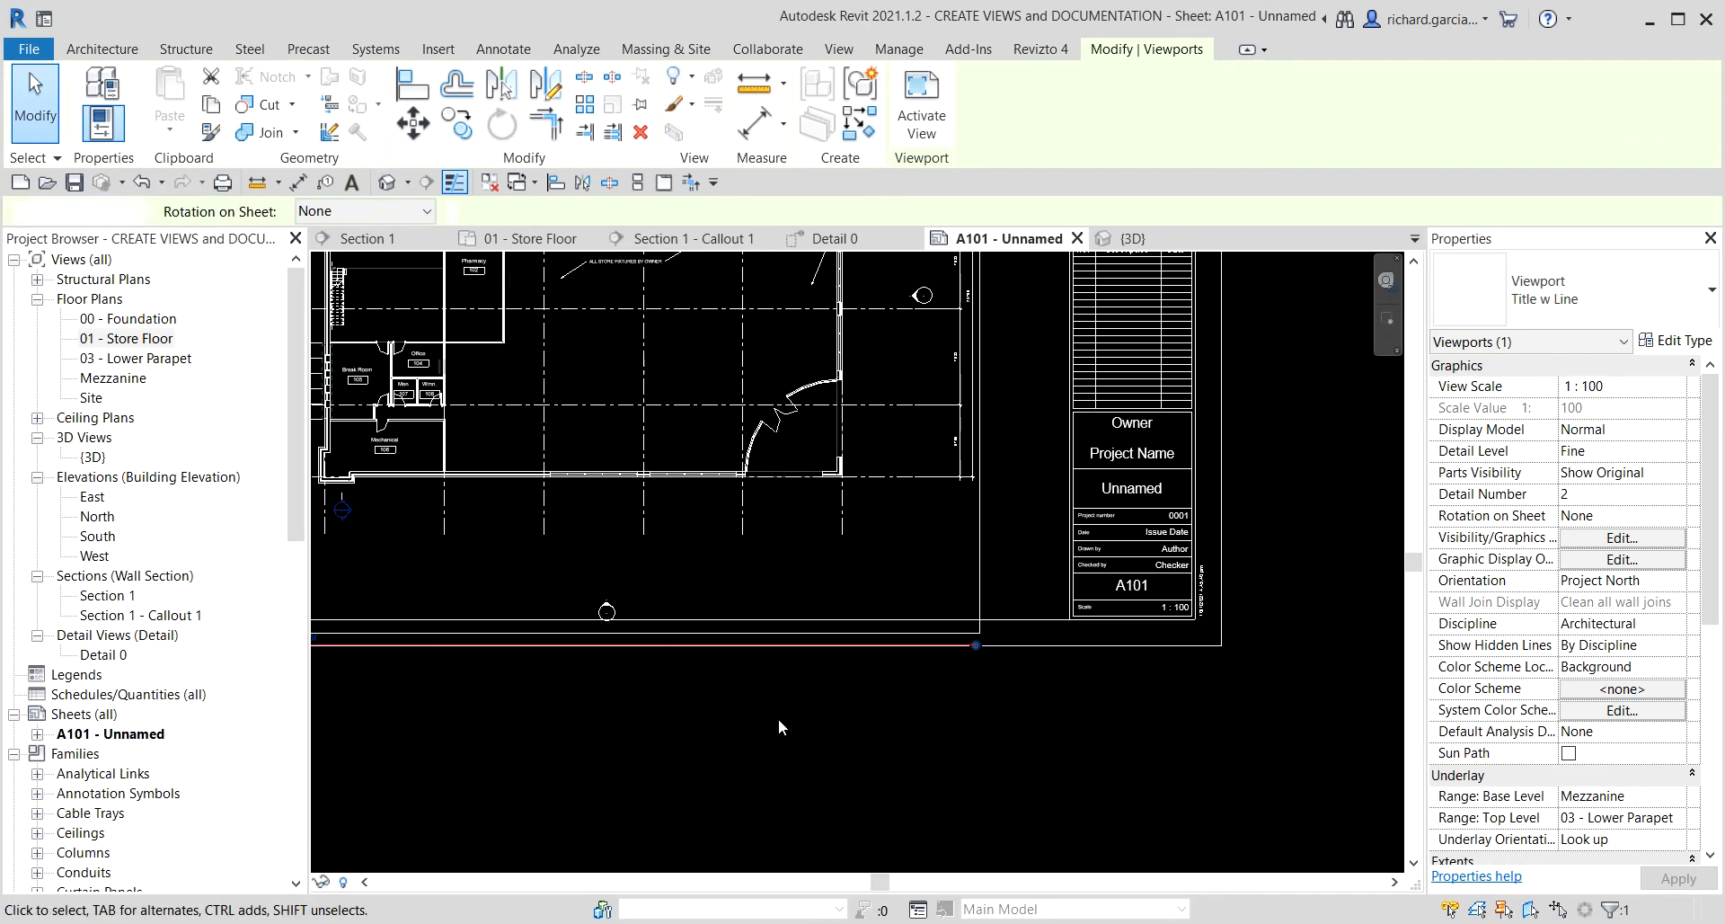
drag(719, 647, 721, 566)
scroll(629, 695, down, 5)
click(429, 436)
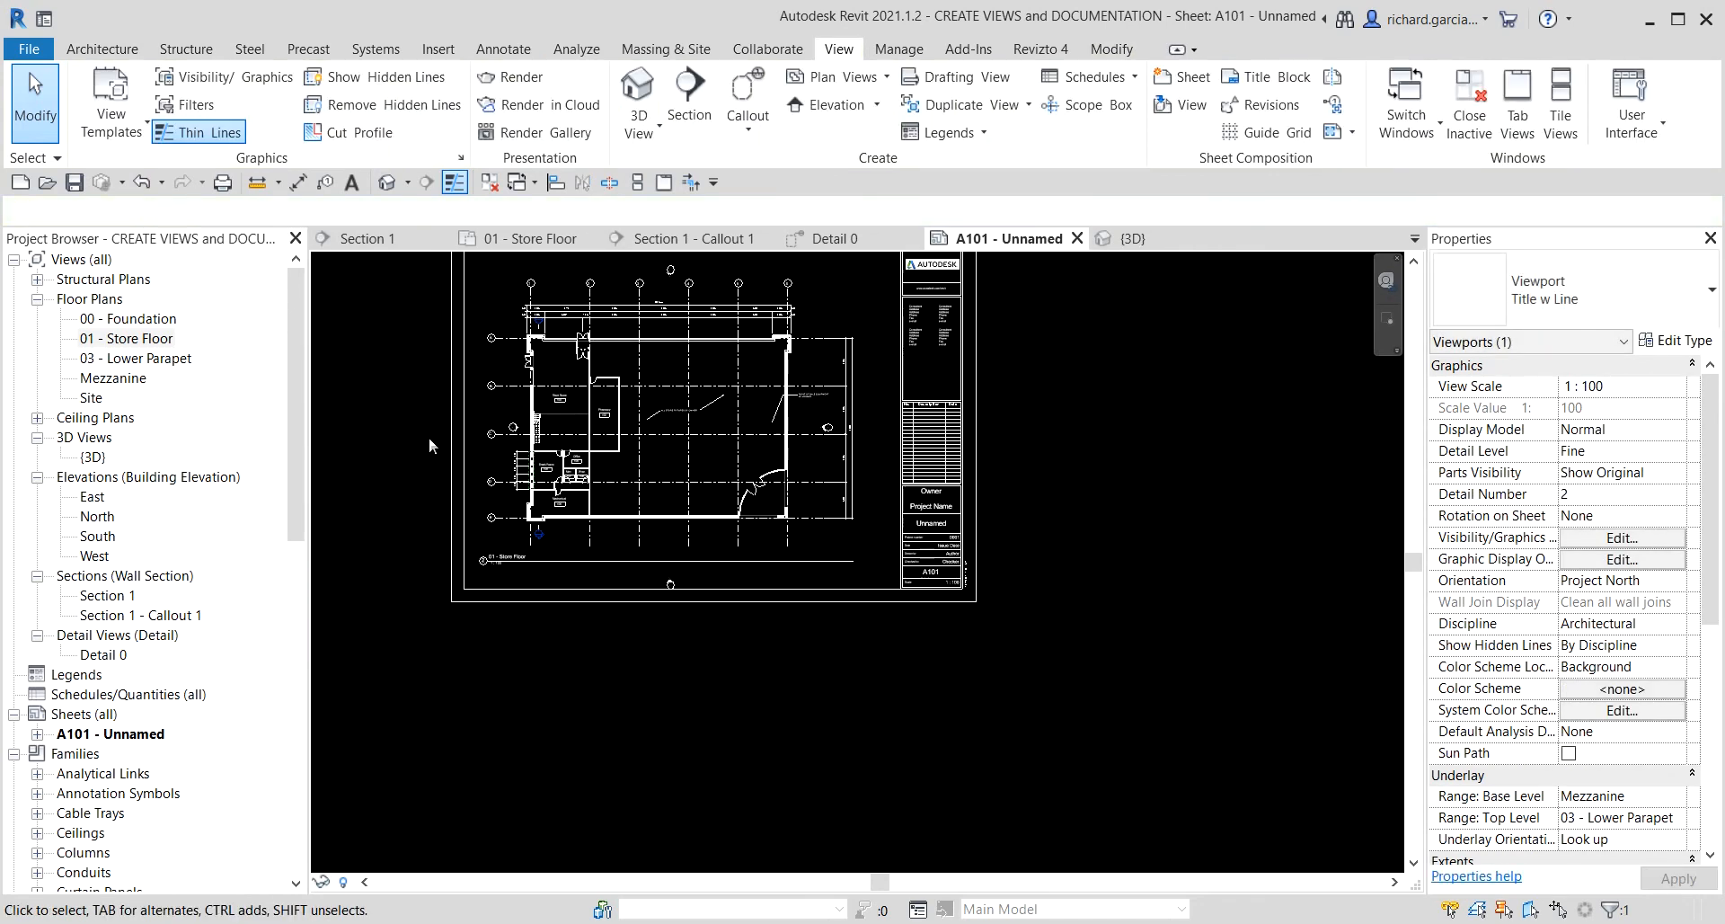
- Shorten the Store Floor viewport's title line so it extends just past the title text
scroll(583, 601, up, 4)
scroll(789, 561, down, 3)
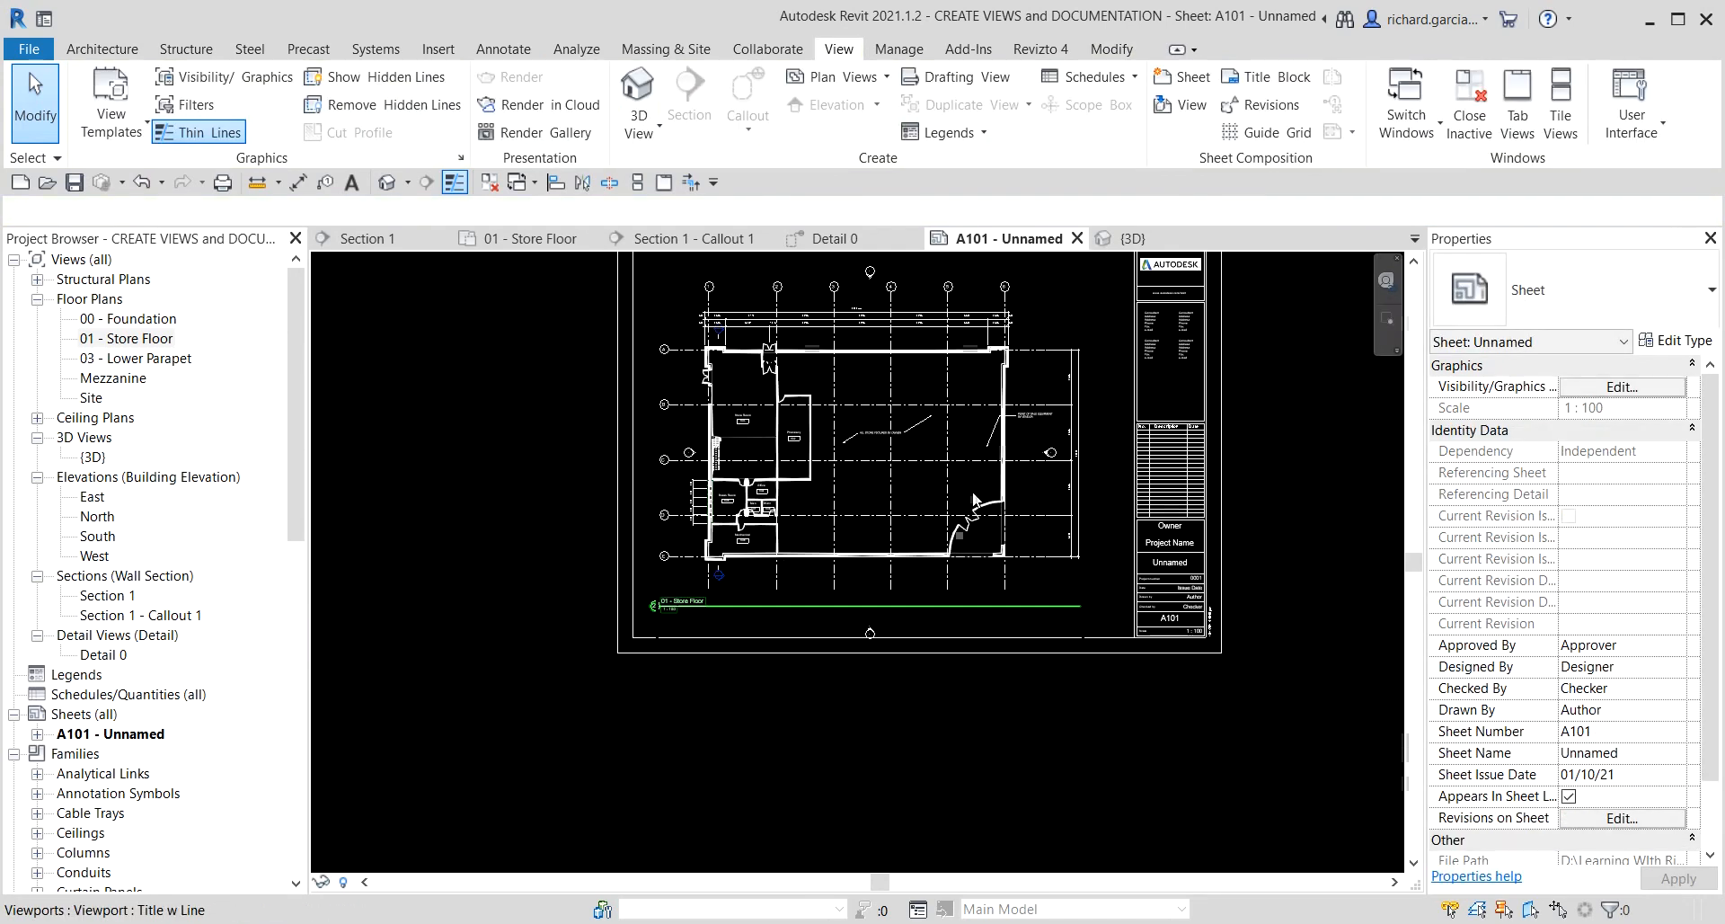
click(937, 410)
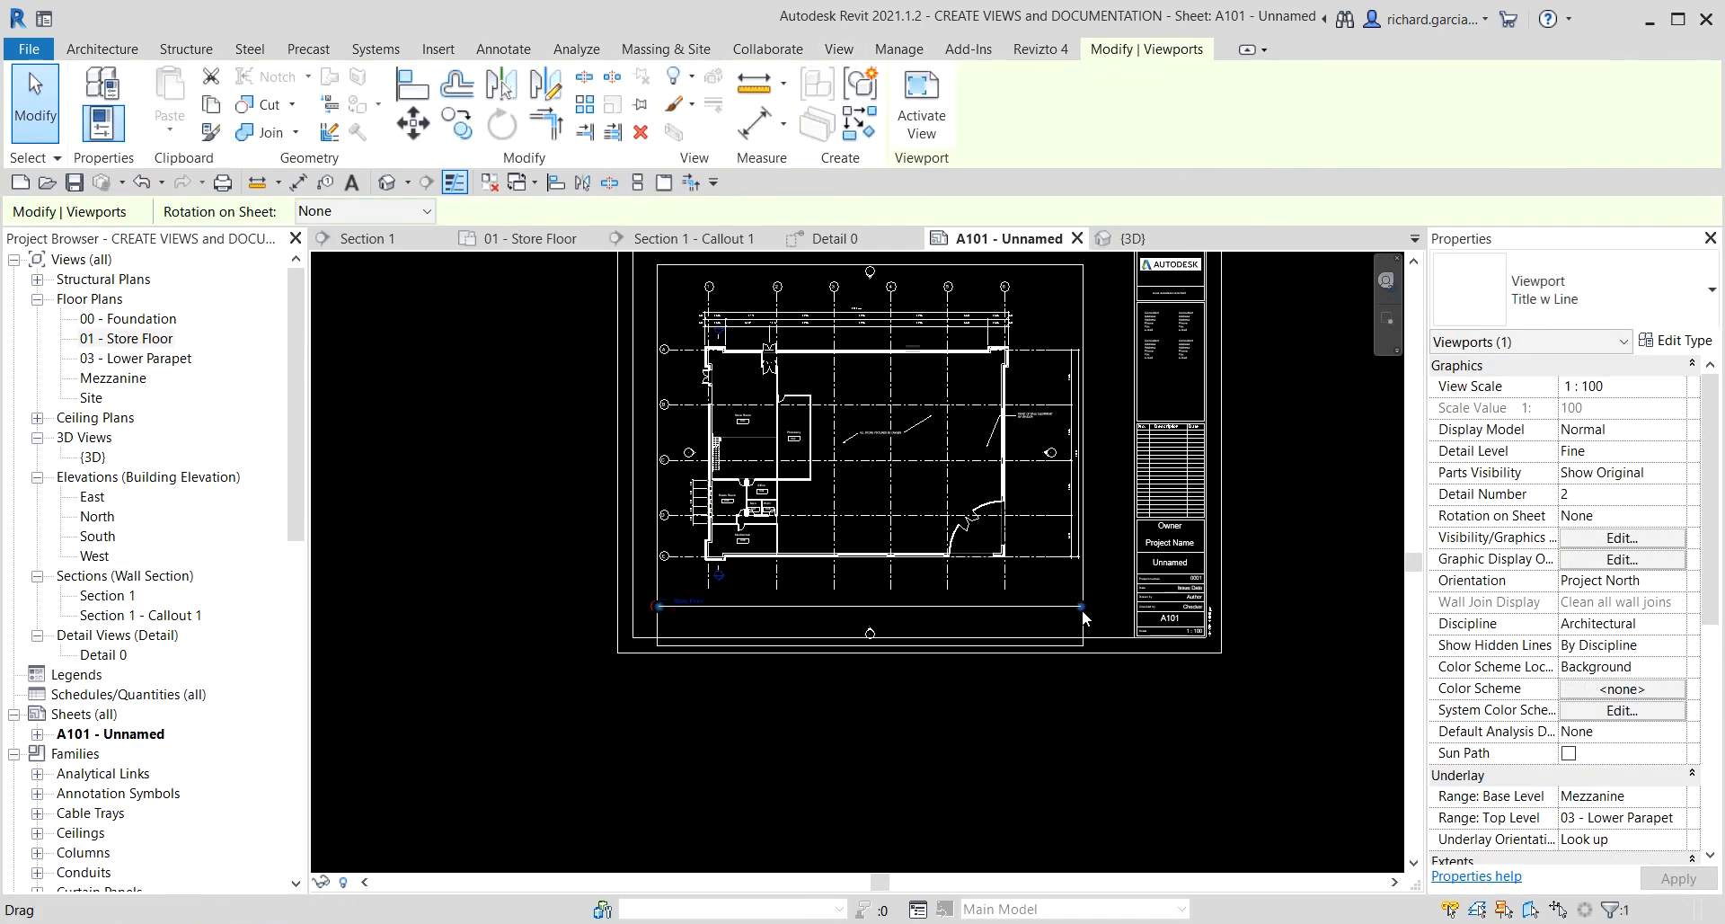
drag(1083, 615, 720, 615)
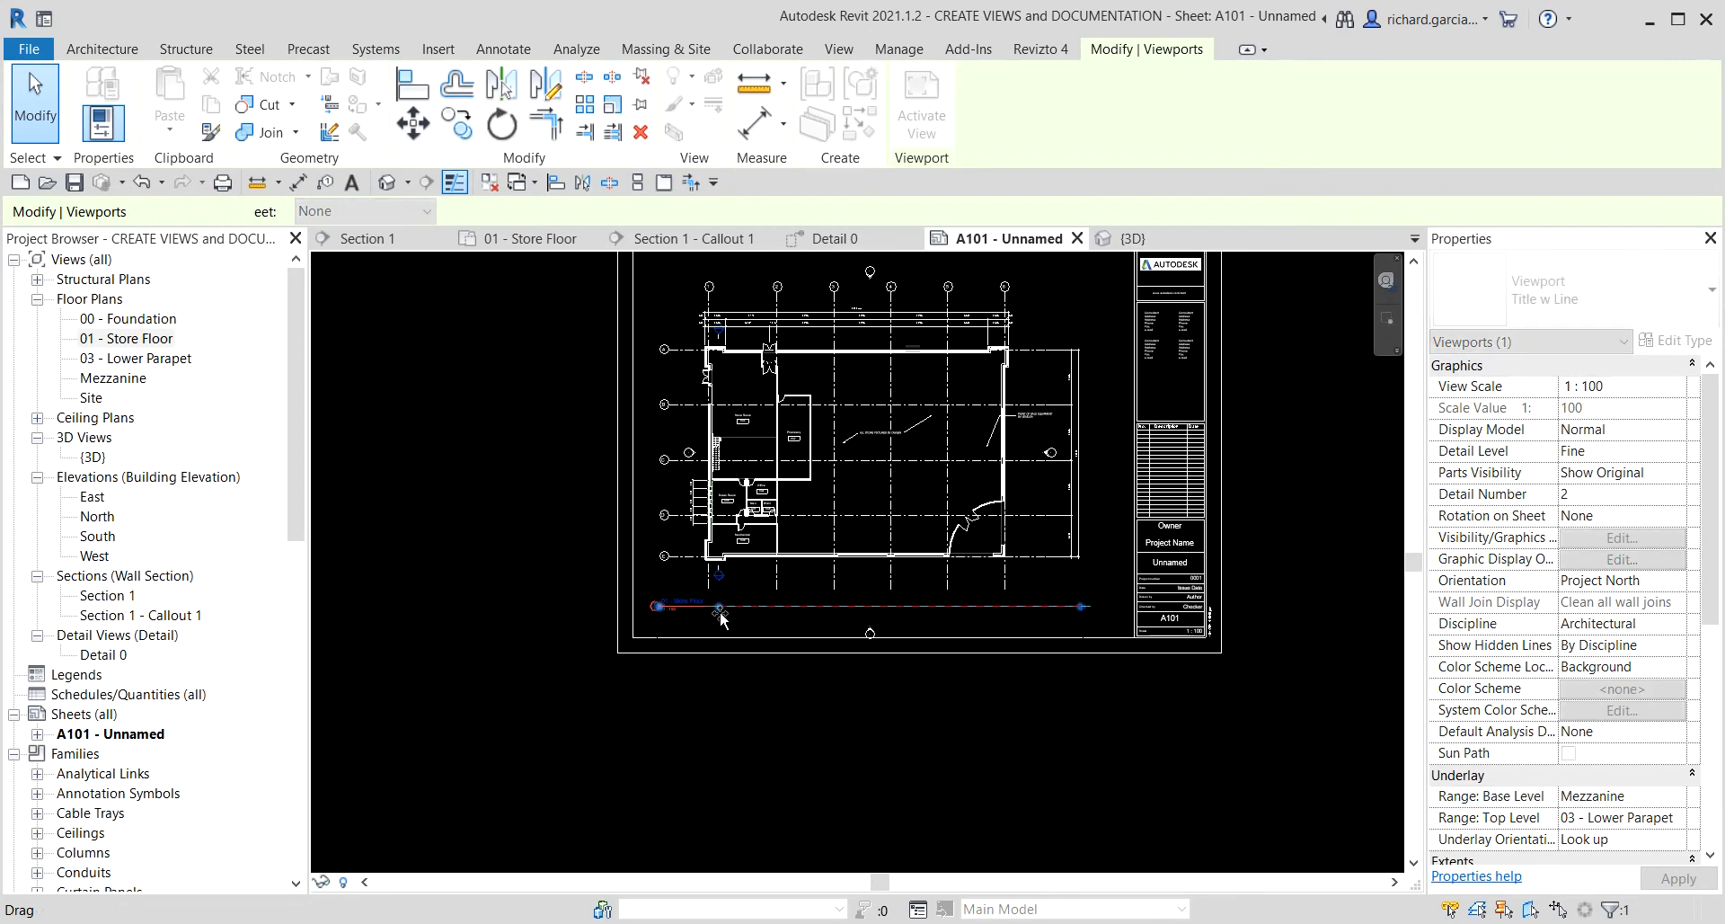
click(939, 808)
scroll(673, 602, up, 2)
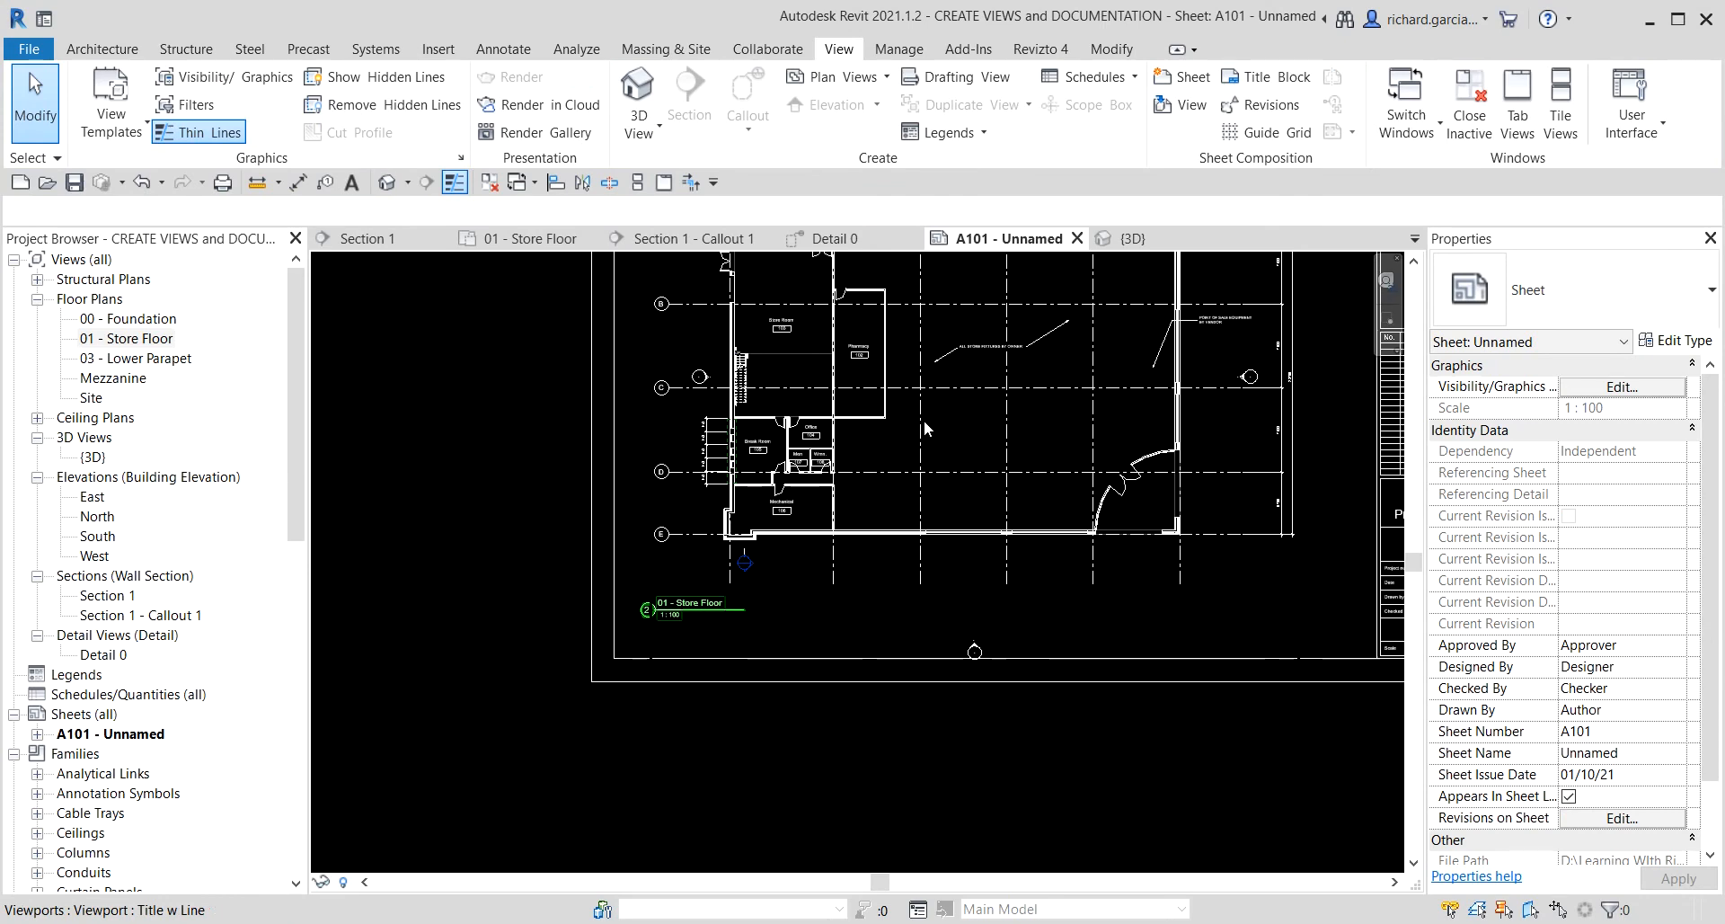
click(735, 612)
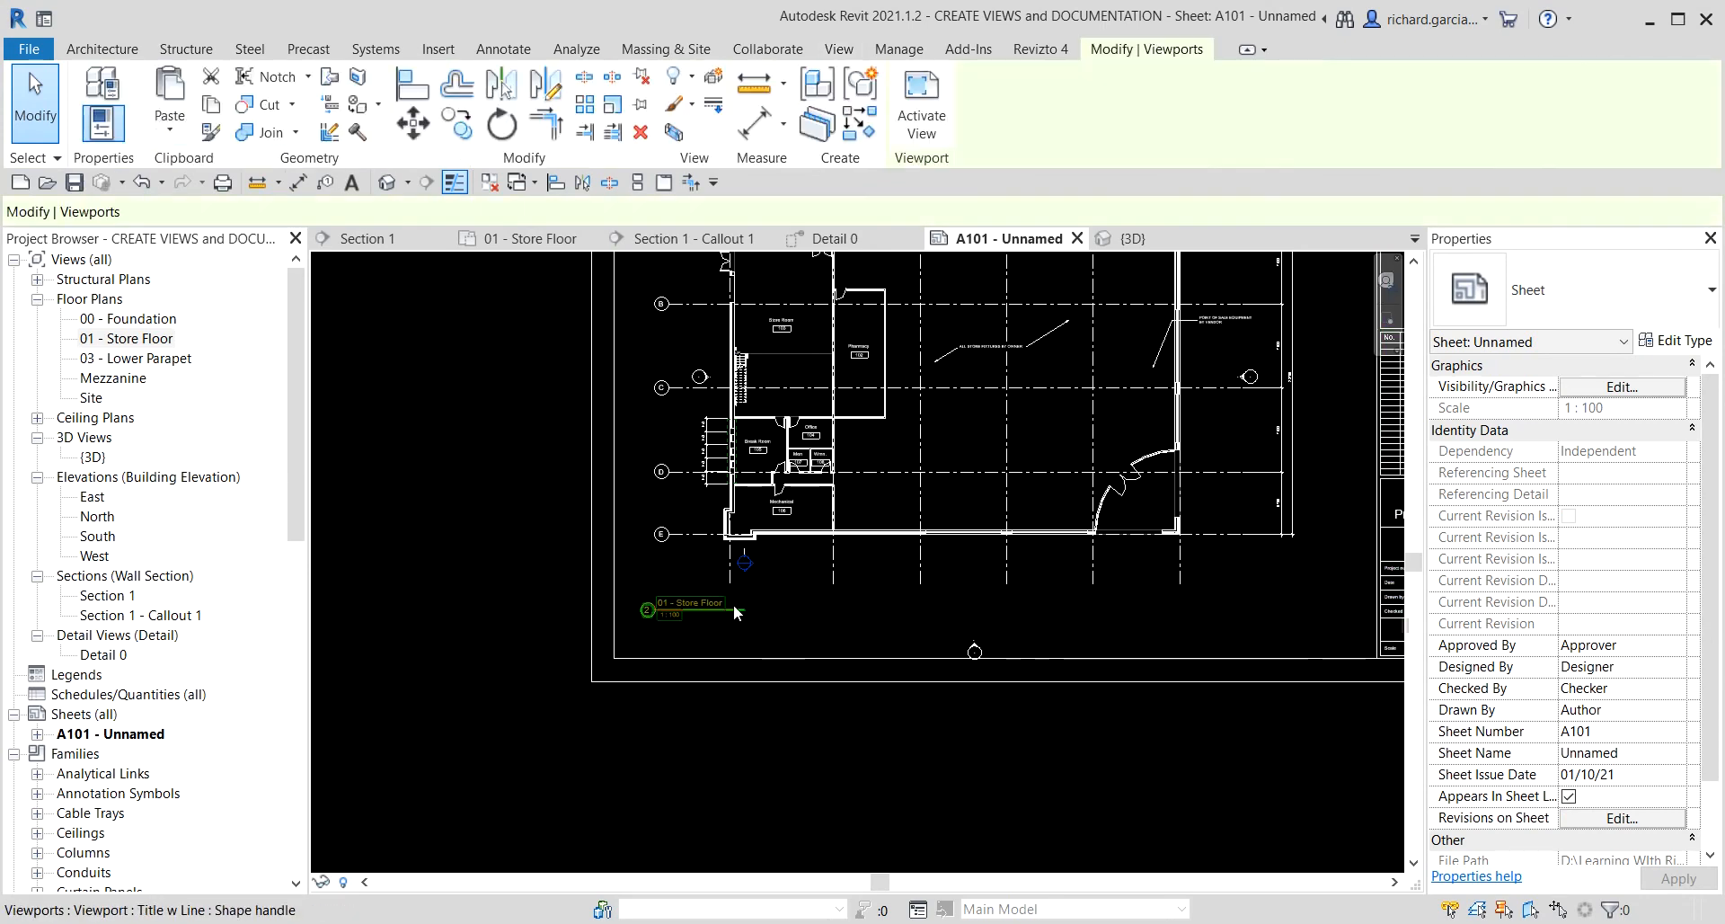
drag(754, 610, 764, 611)
click(920, 801)
- Remove the {3D} view from sheet A101, leaving only the Store Floor plan on it
scroll(893, 769, down, 4)
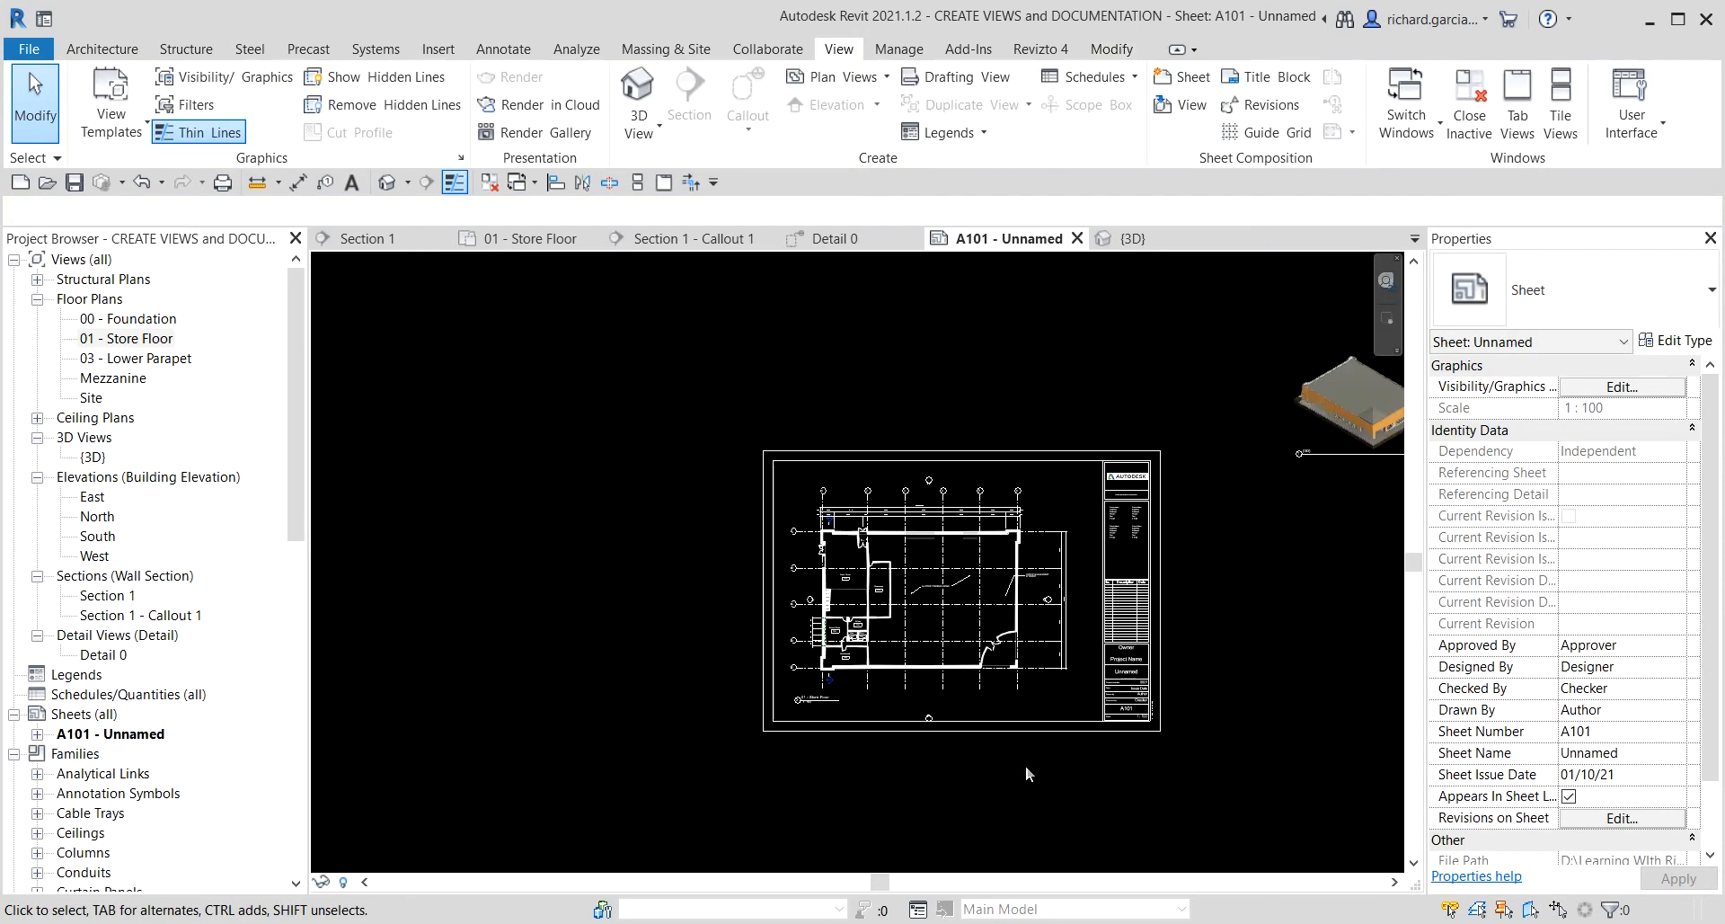
middle_drag(1292, 721, 914, 658)
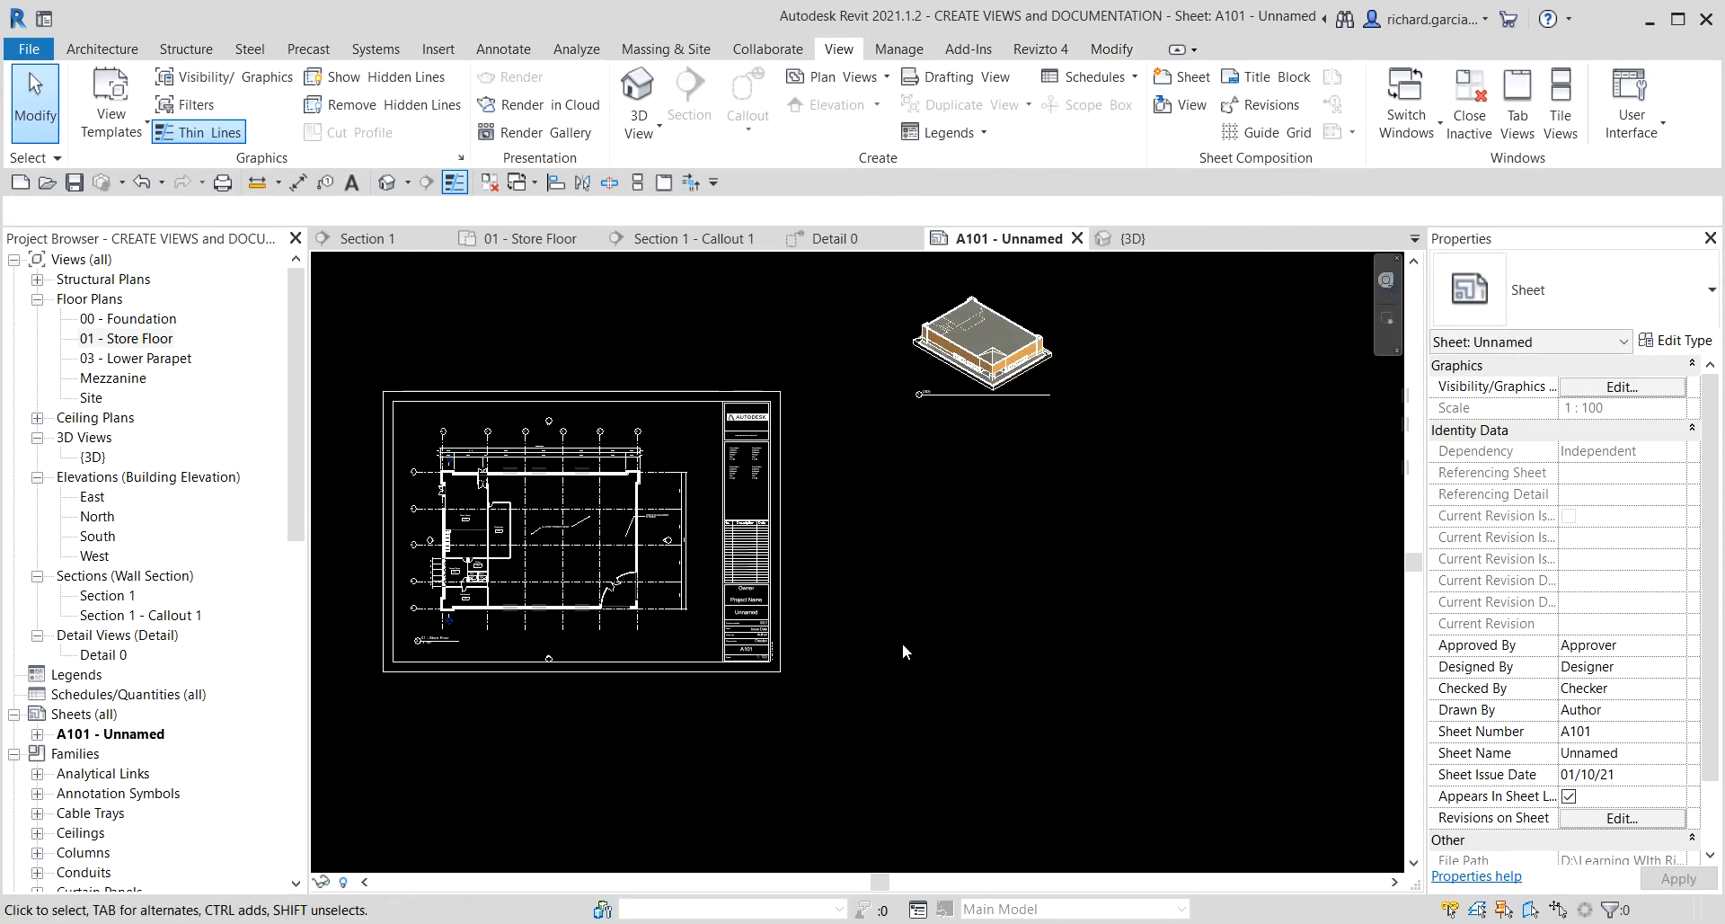
scroll(492, 451, up, 1)
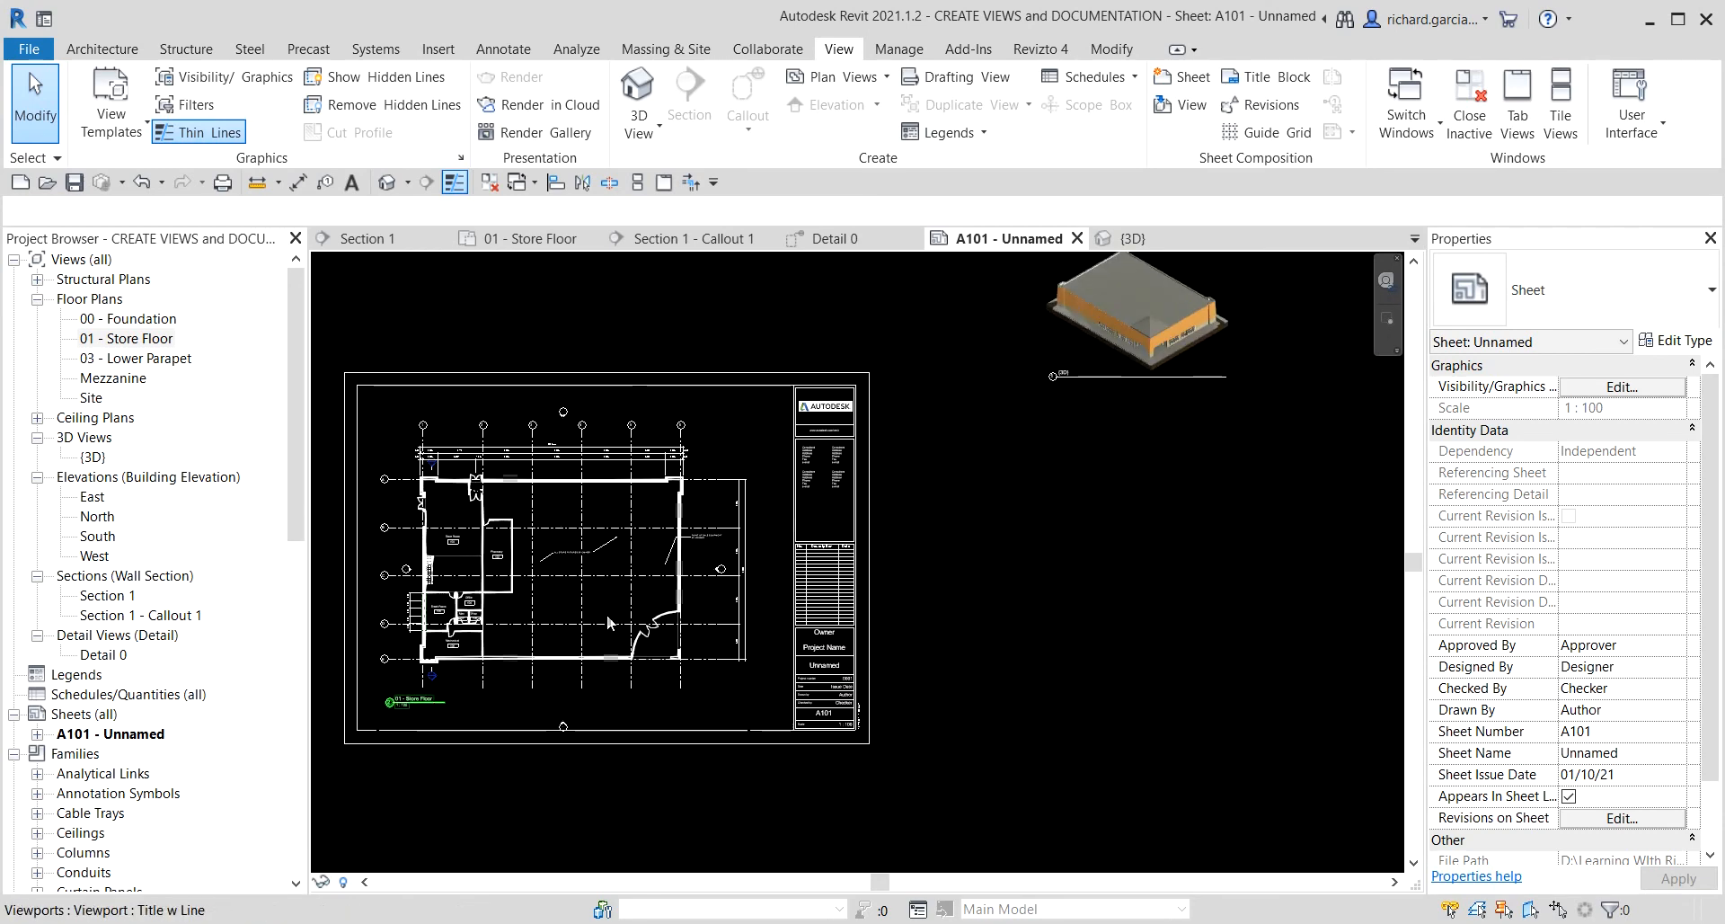
middle_drag(558, 599, 665, 579)
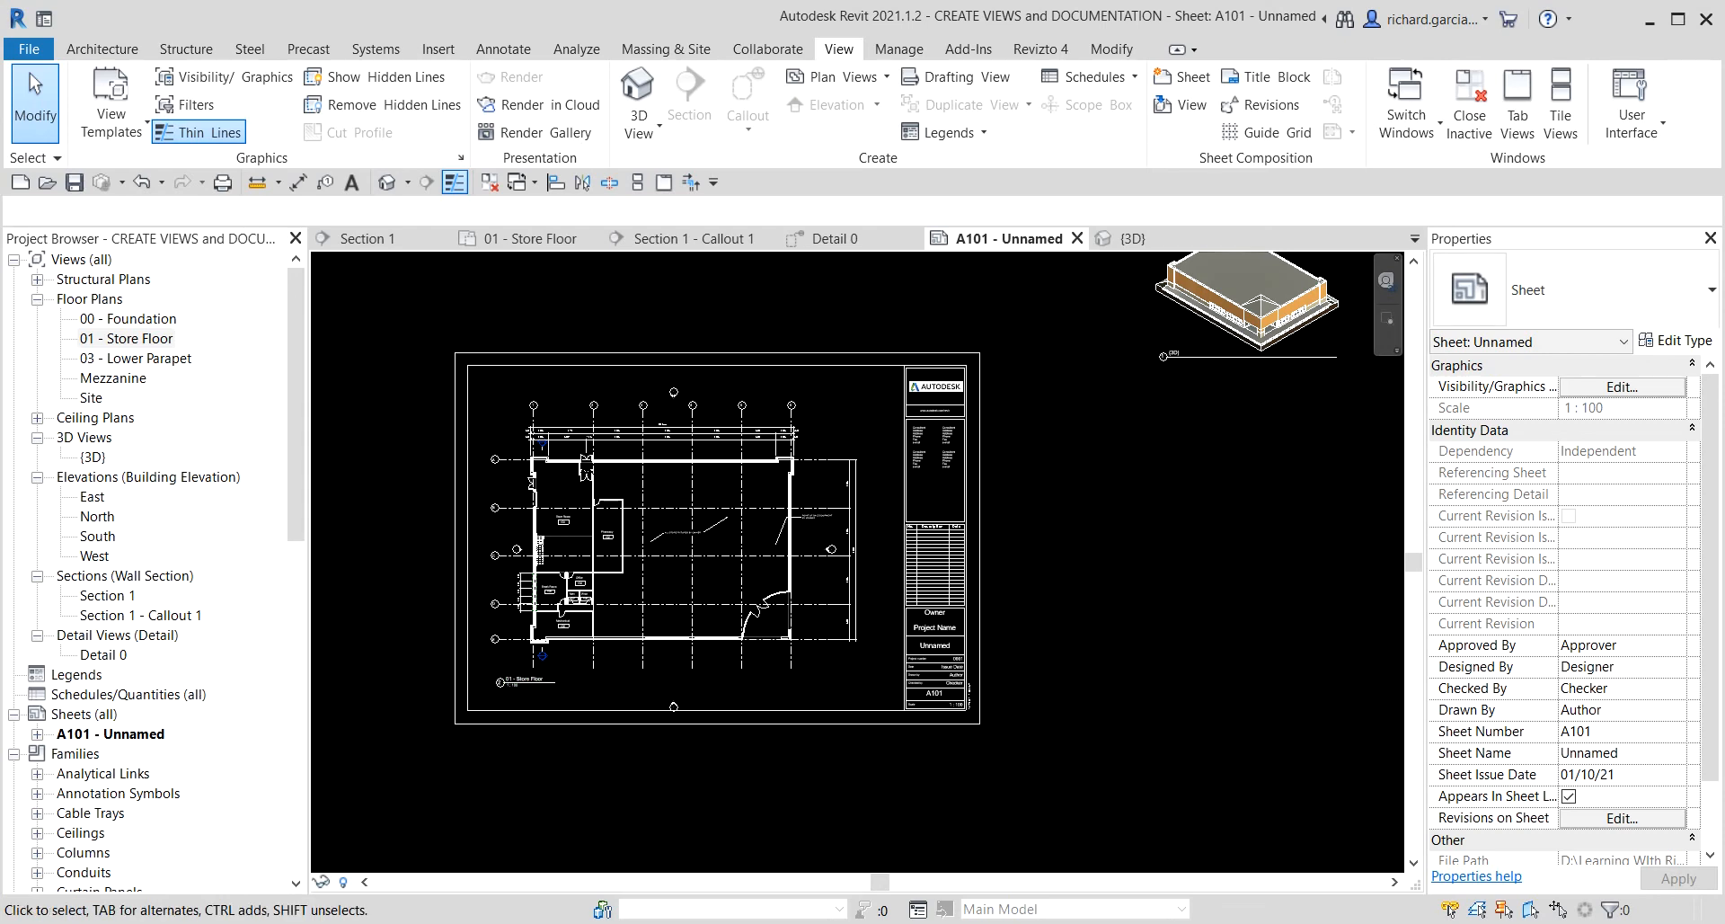
click(38, 734)
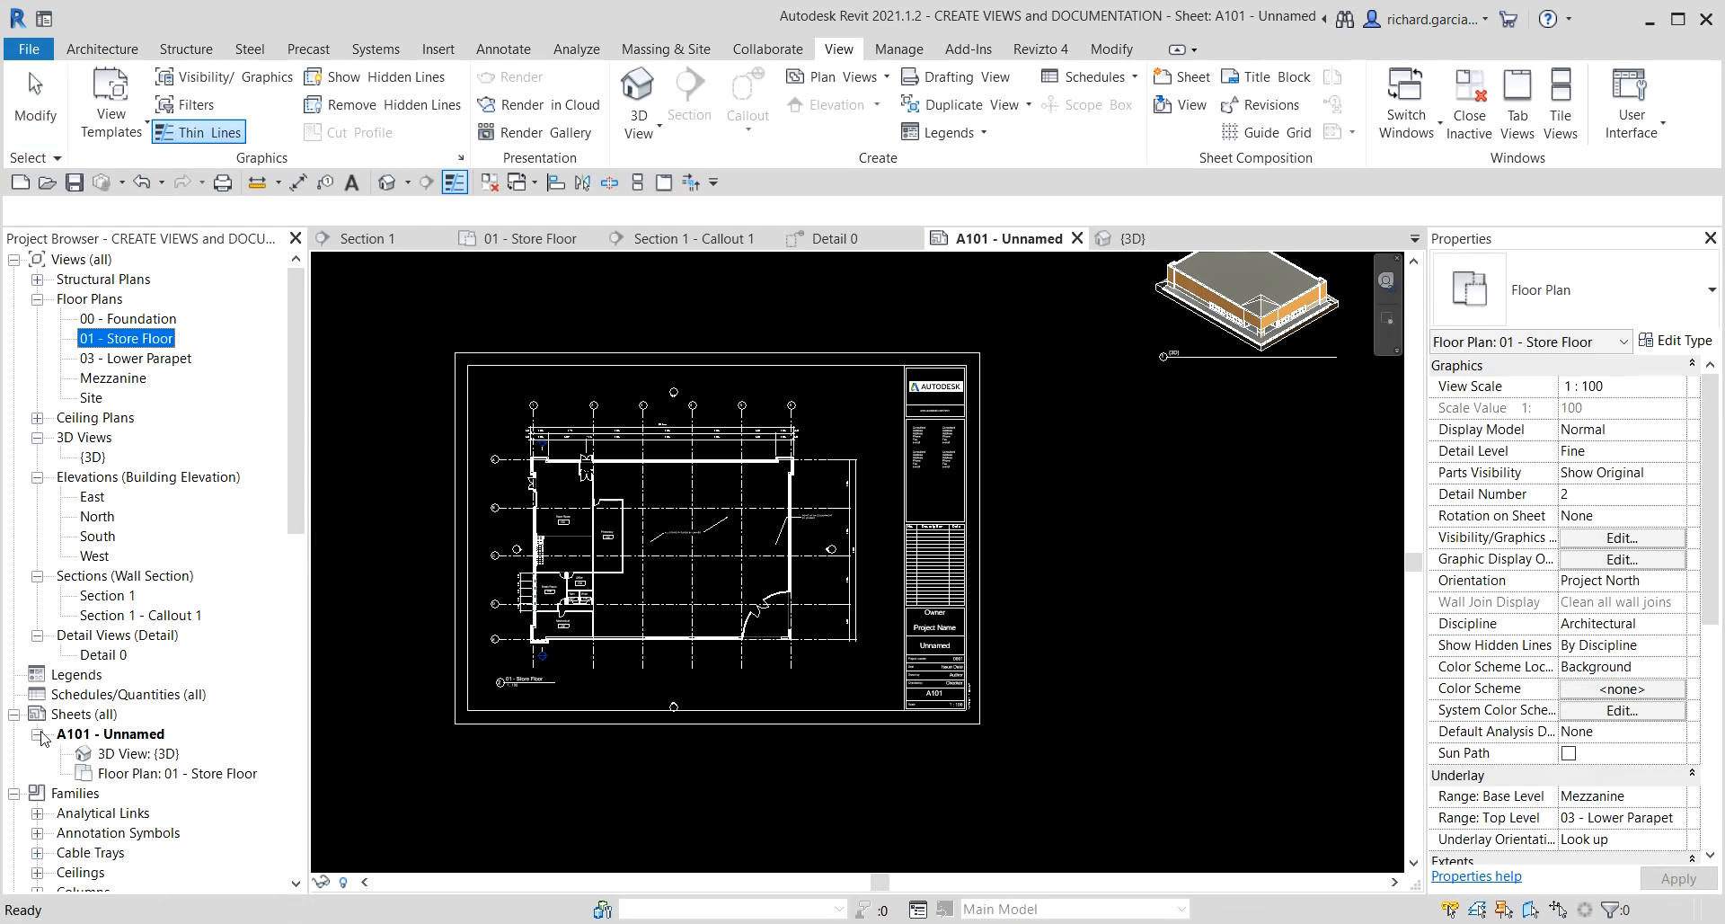
right_click(133, 755)
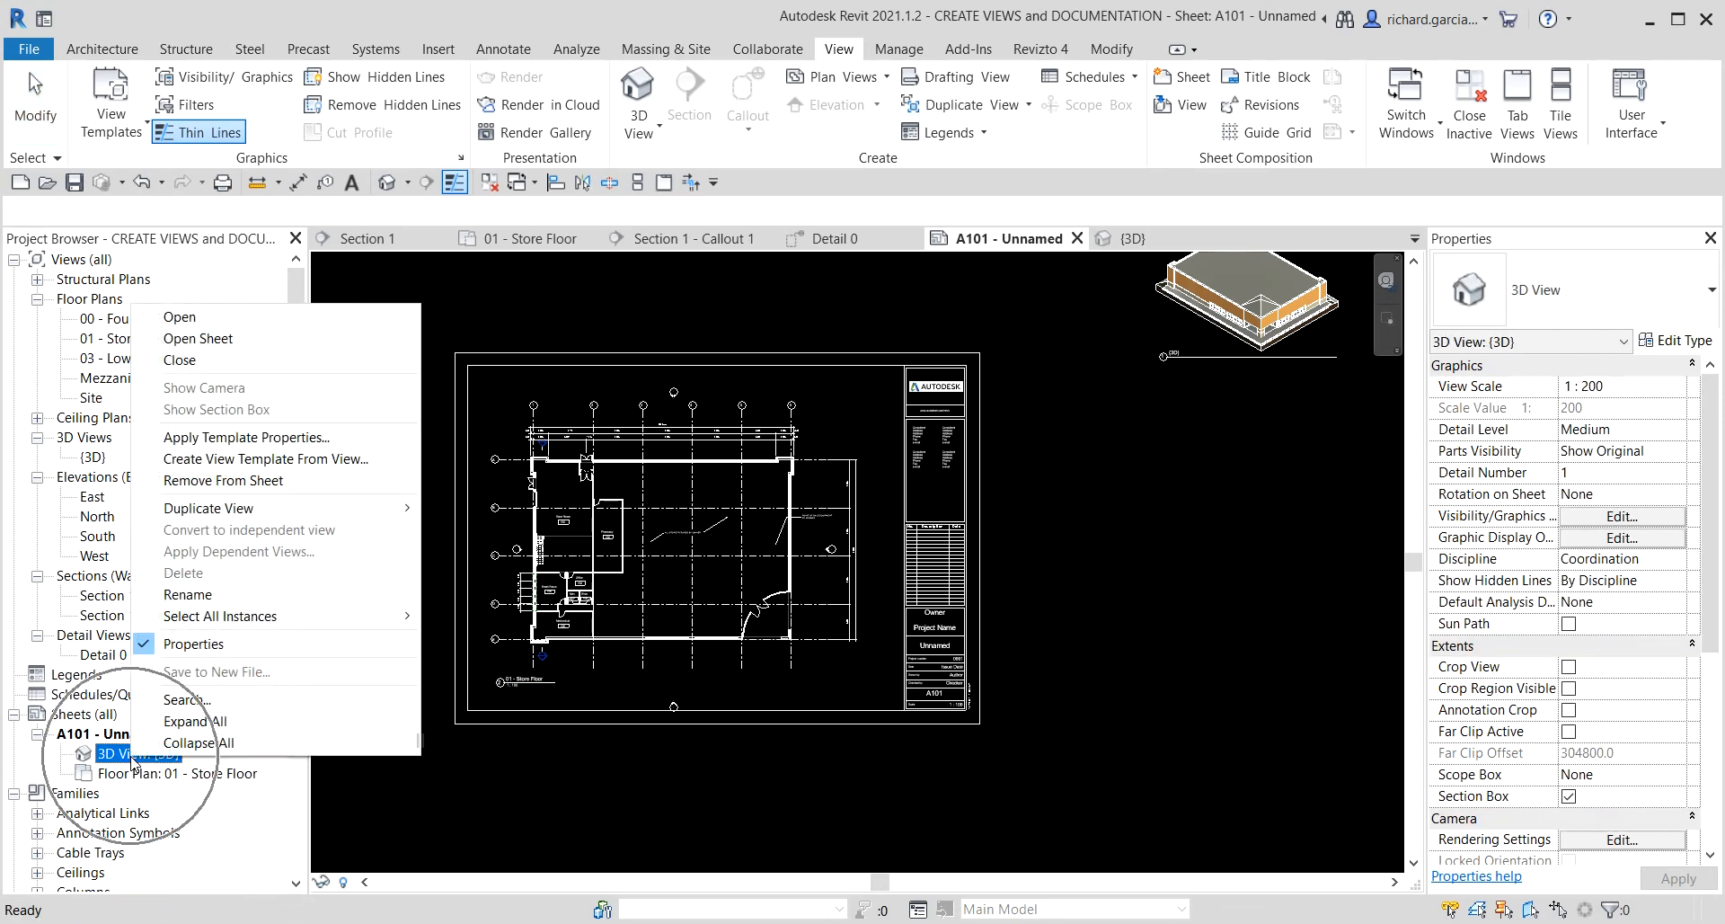
click(206, 480)
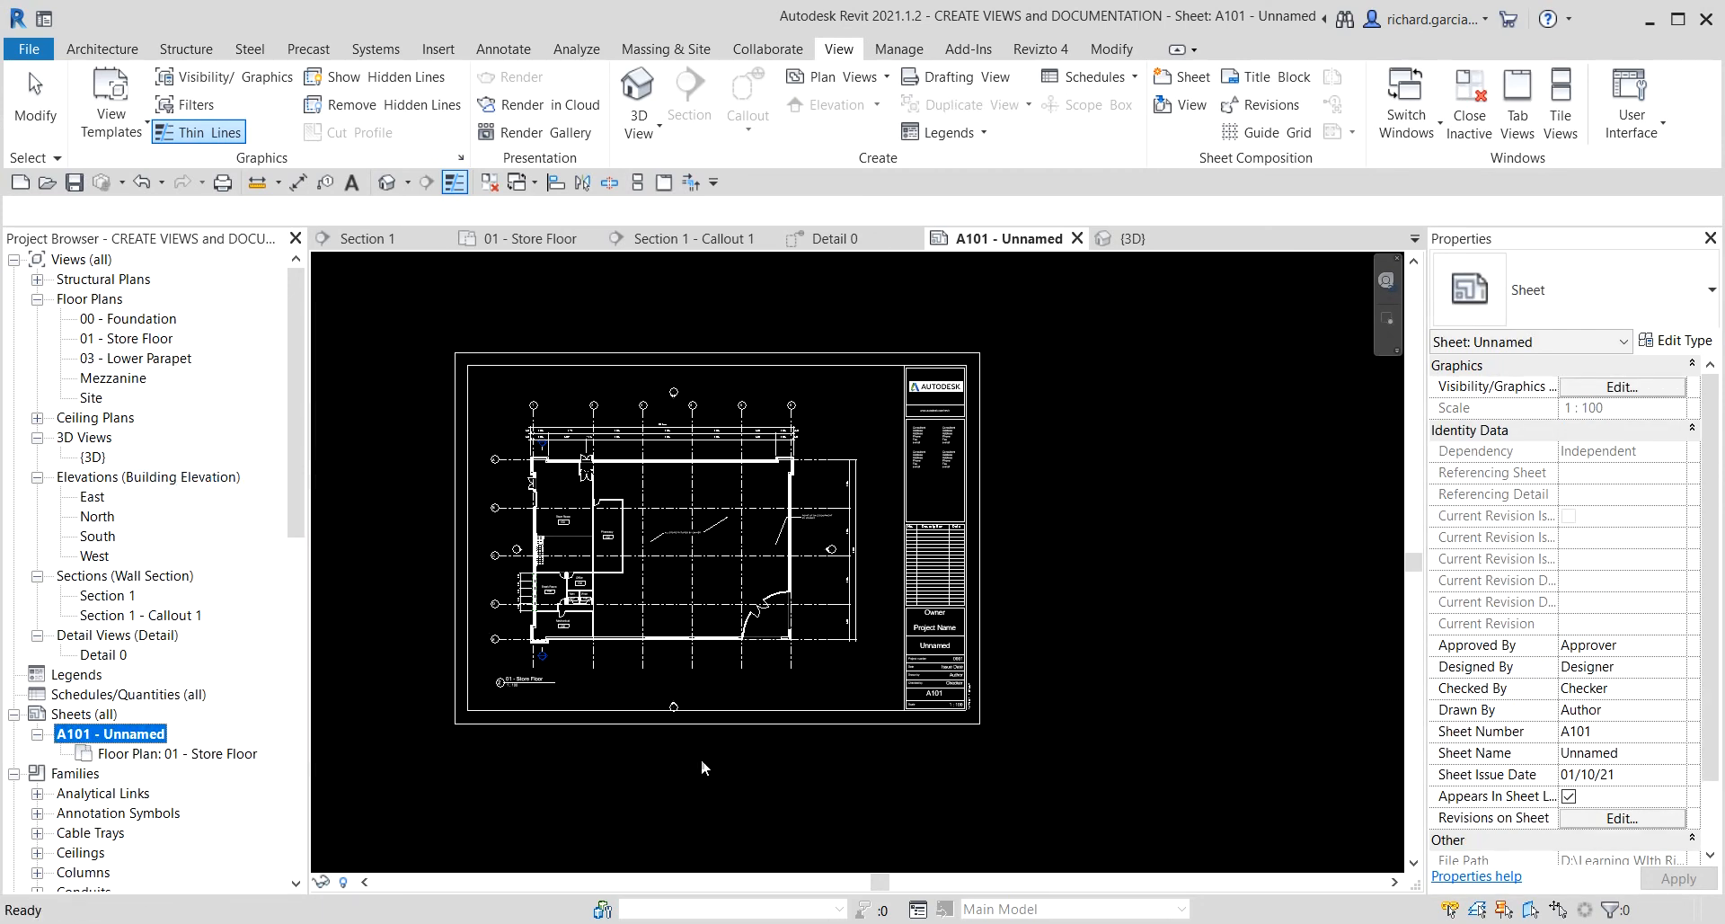
- Create a new sheet A102 with the A1 metric title block
scroll(469, 706, up, 3)
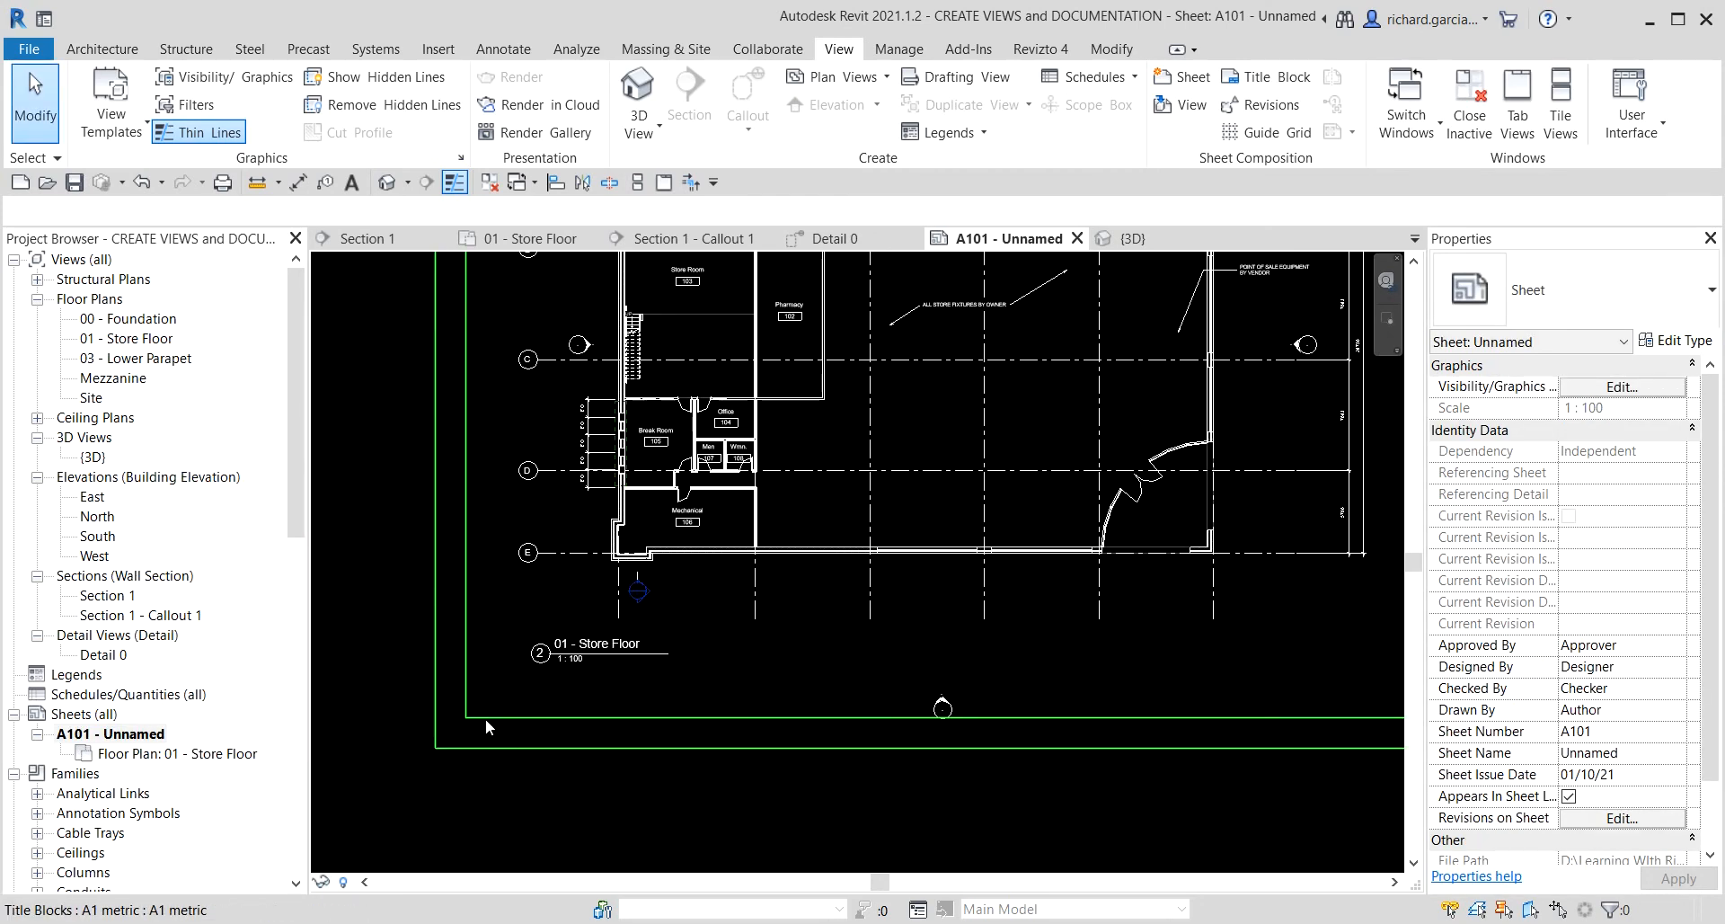
scroll(485, 726, down, 2)
right_click(90, 716)
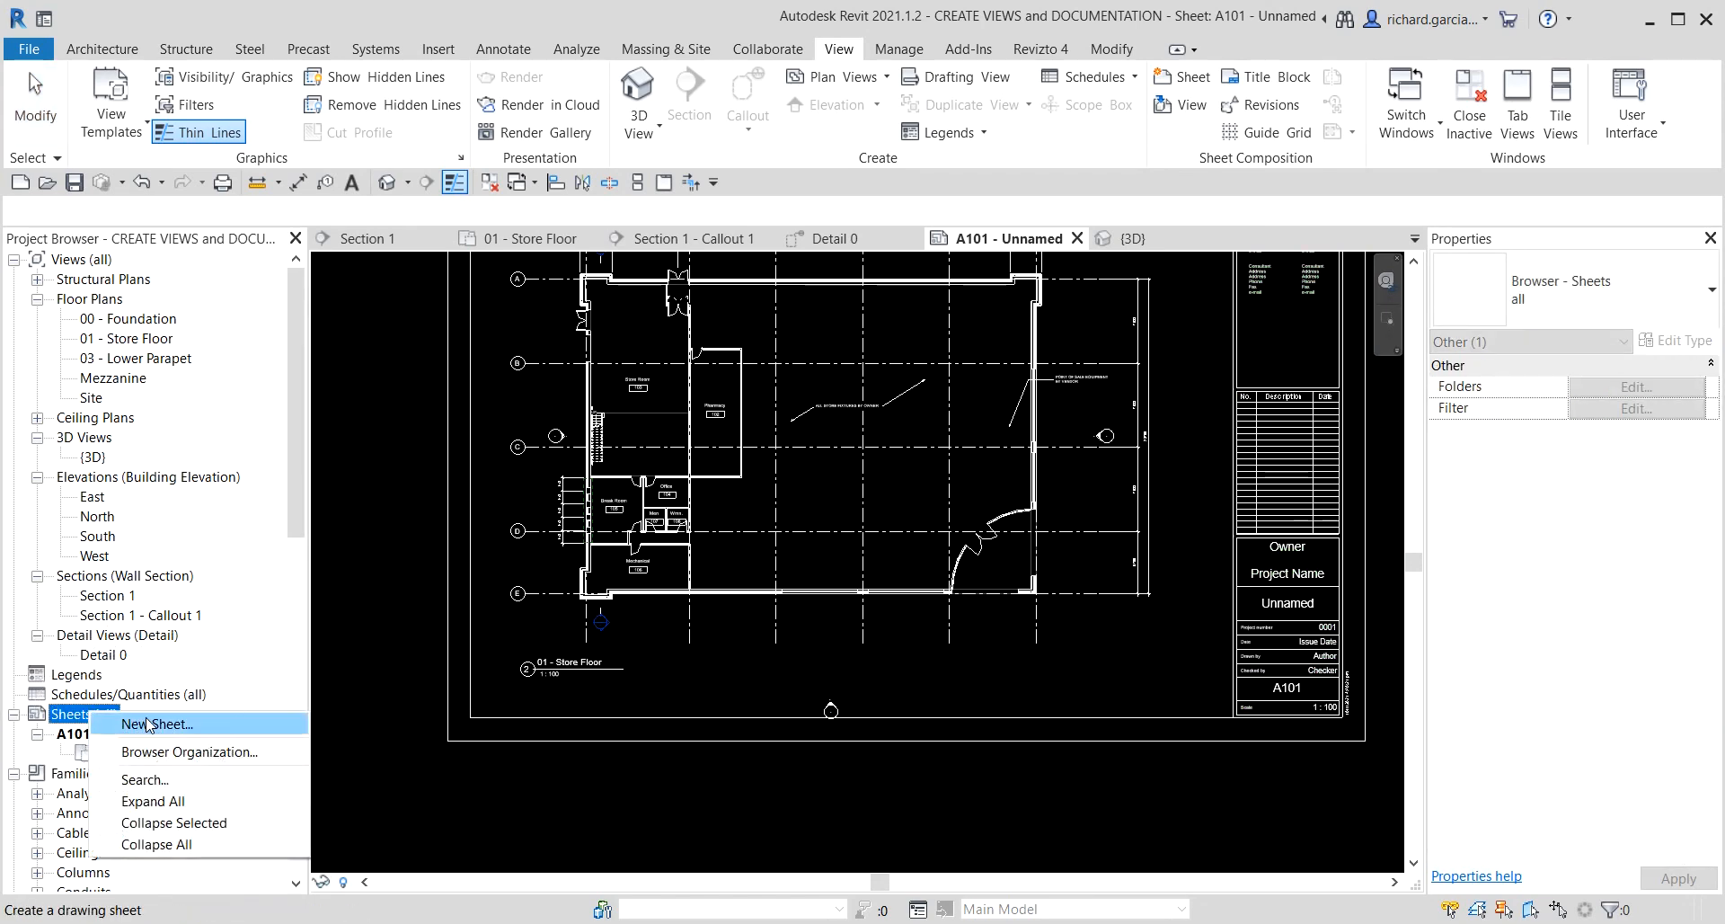
click(150, 724)
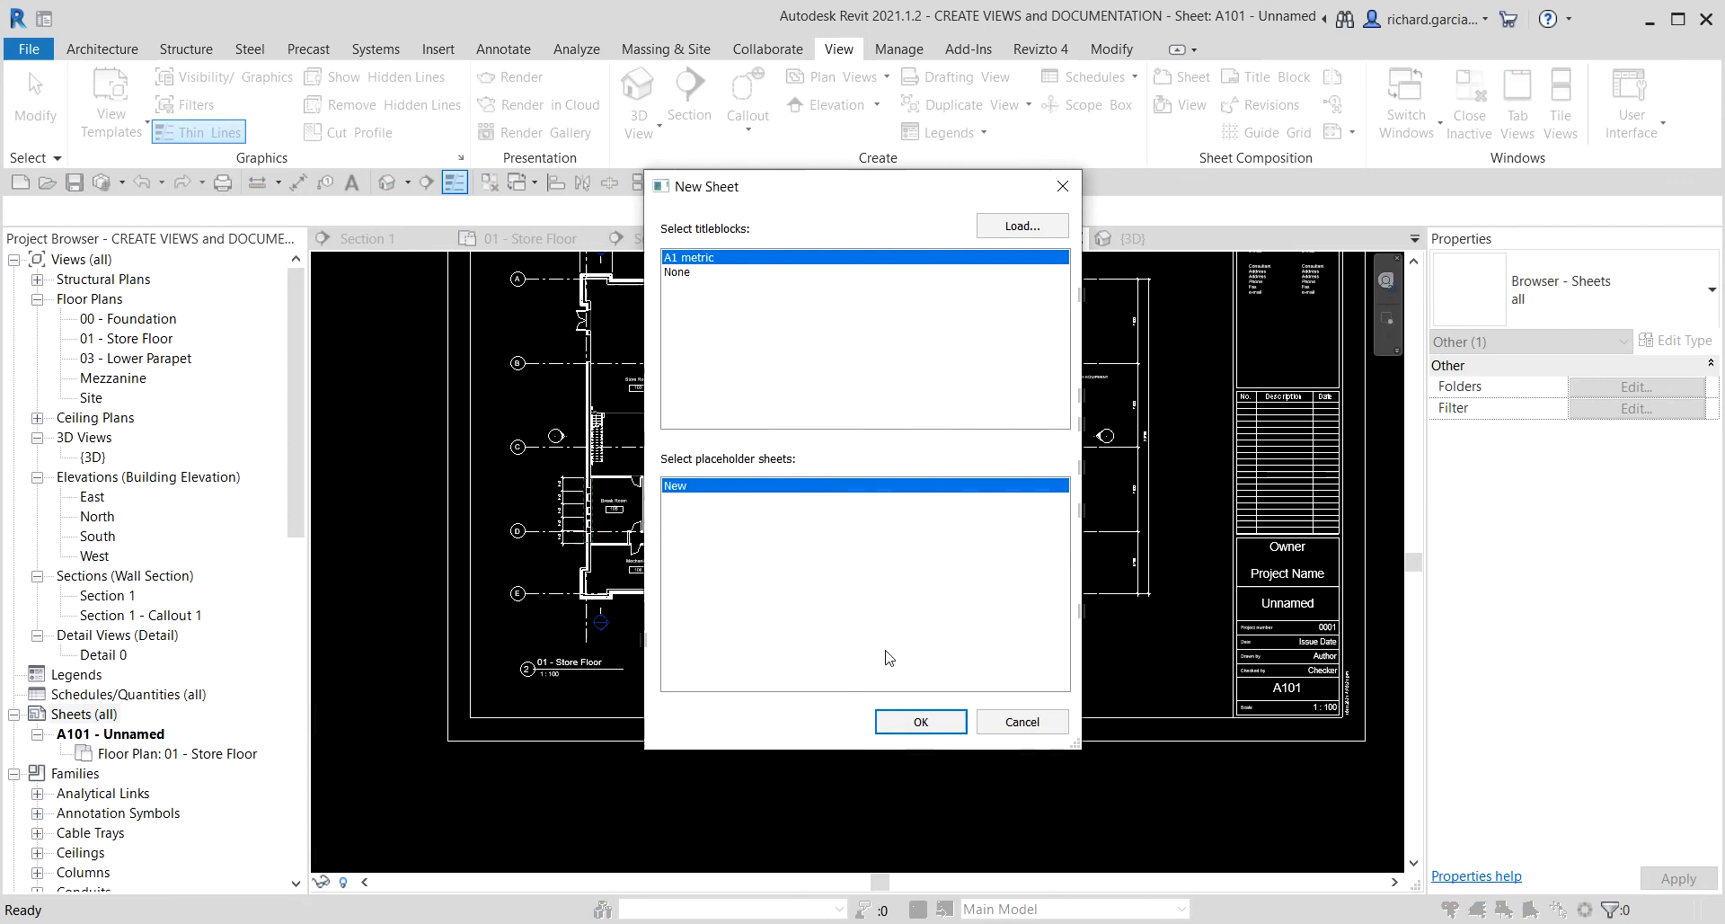
click(916, 720)
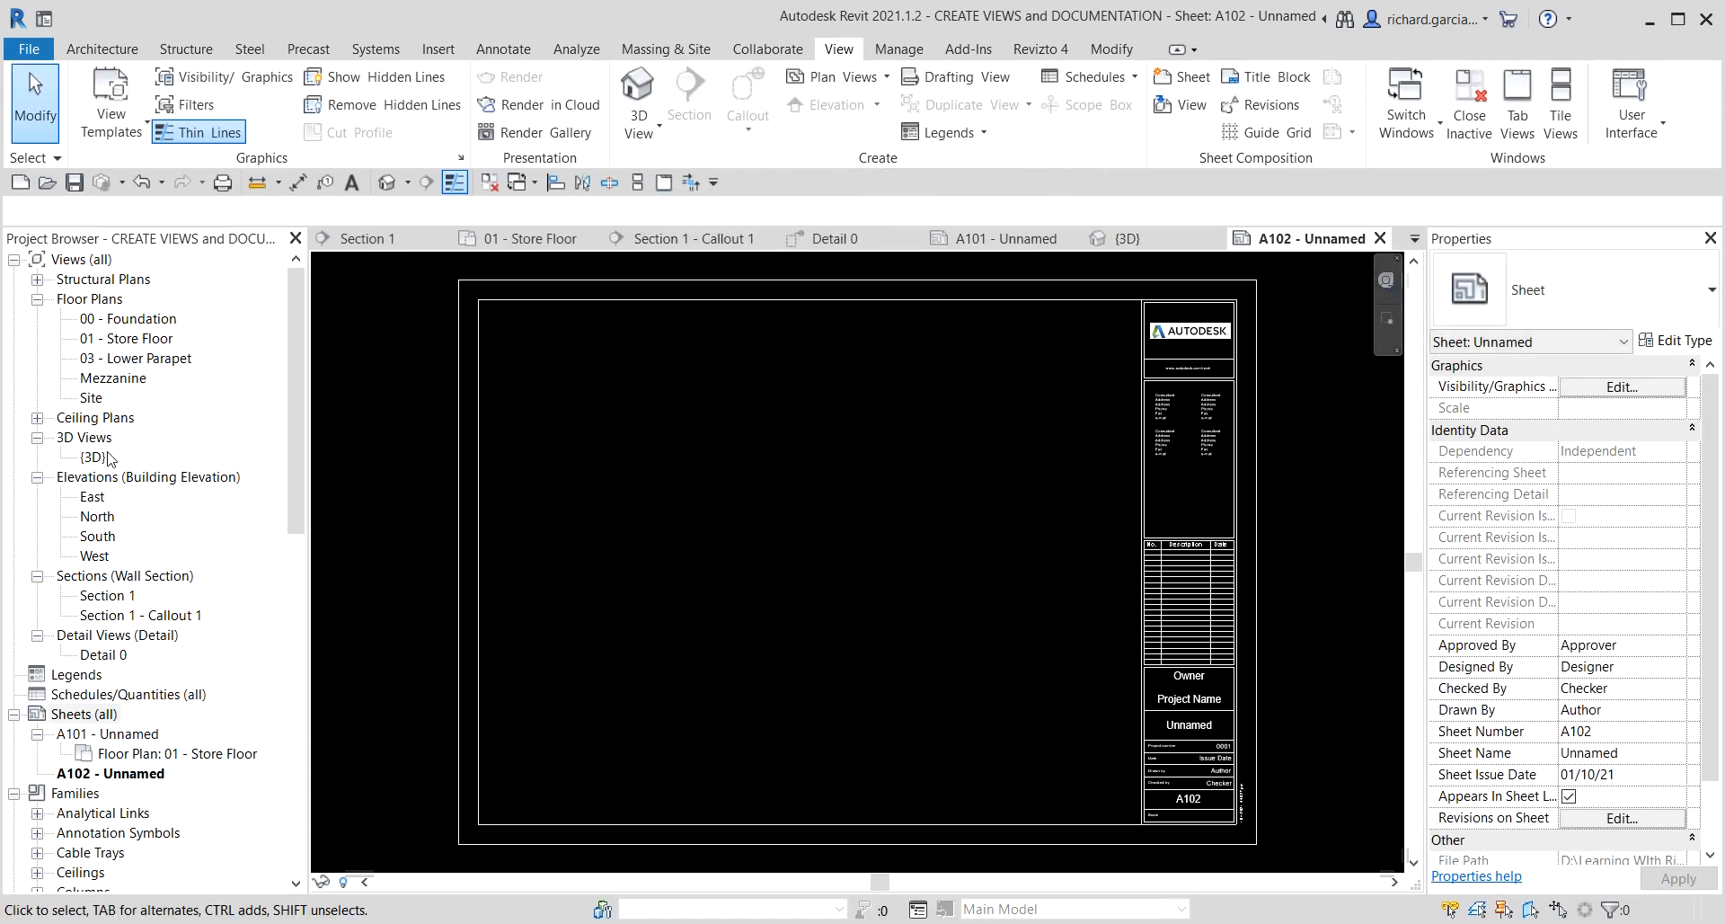
- Place the {3D} view in the upper-left area of sheet A102
drag(92, 457, 911, 508)
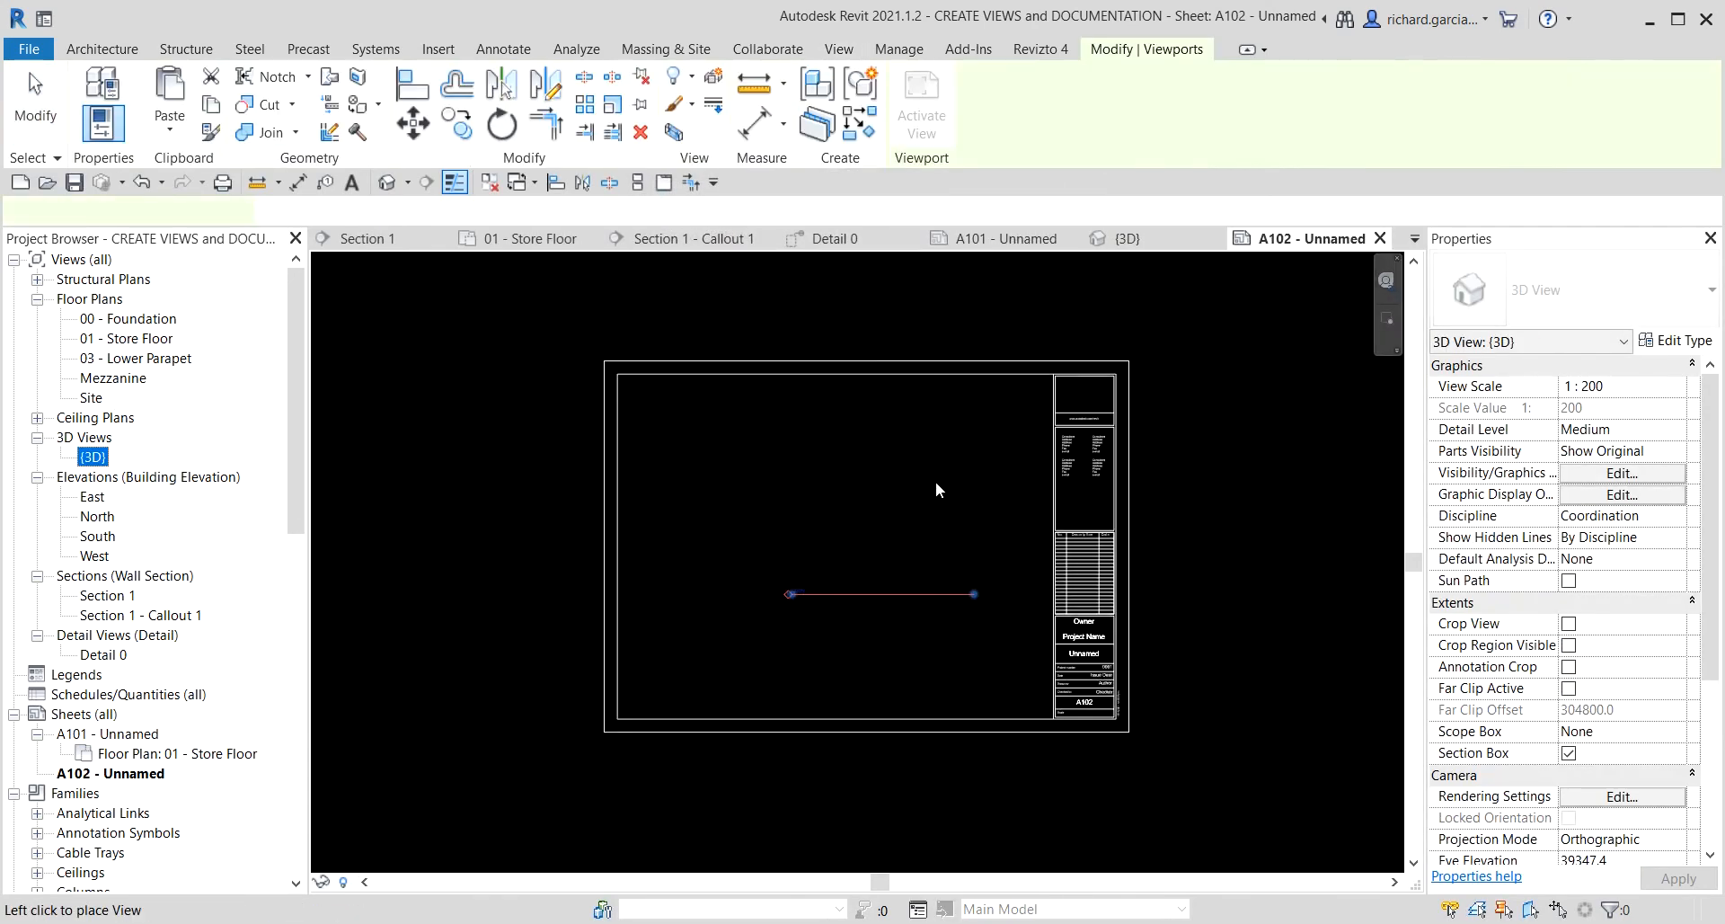
click(935, 481)
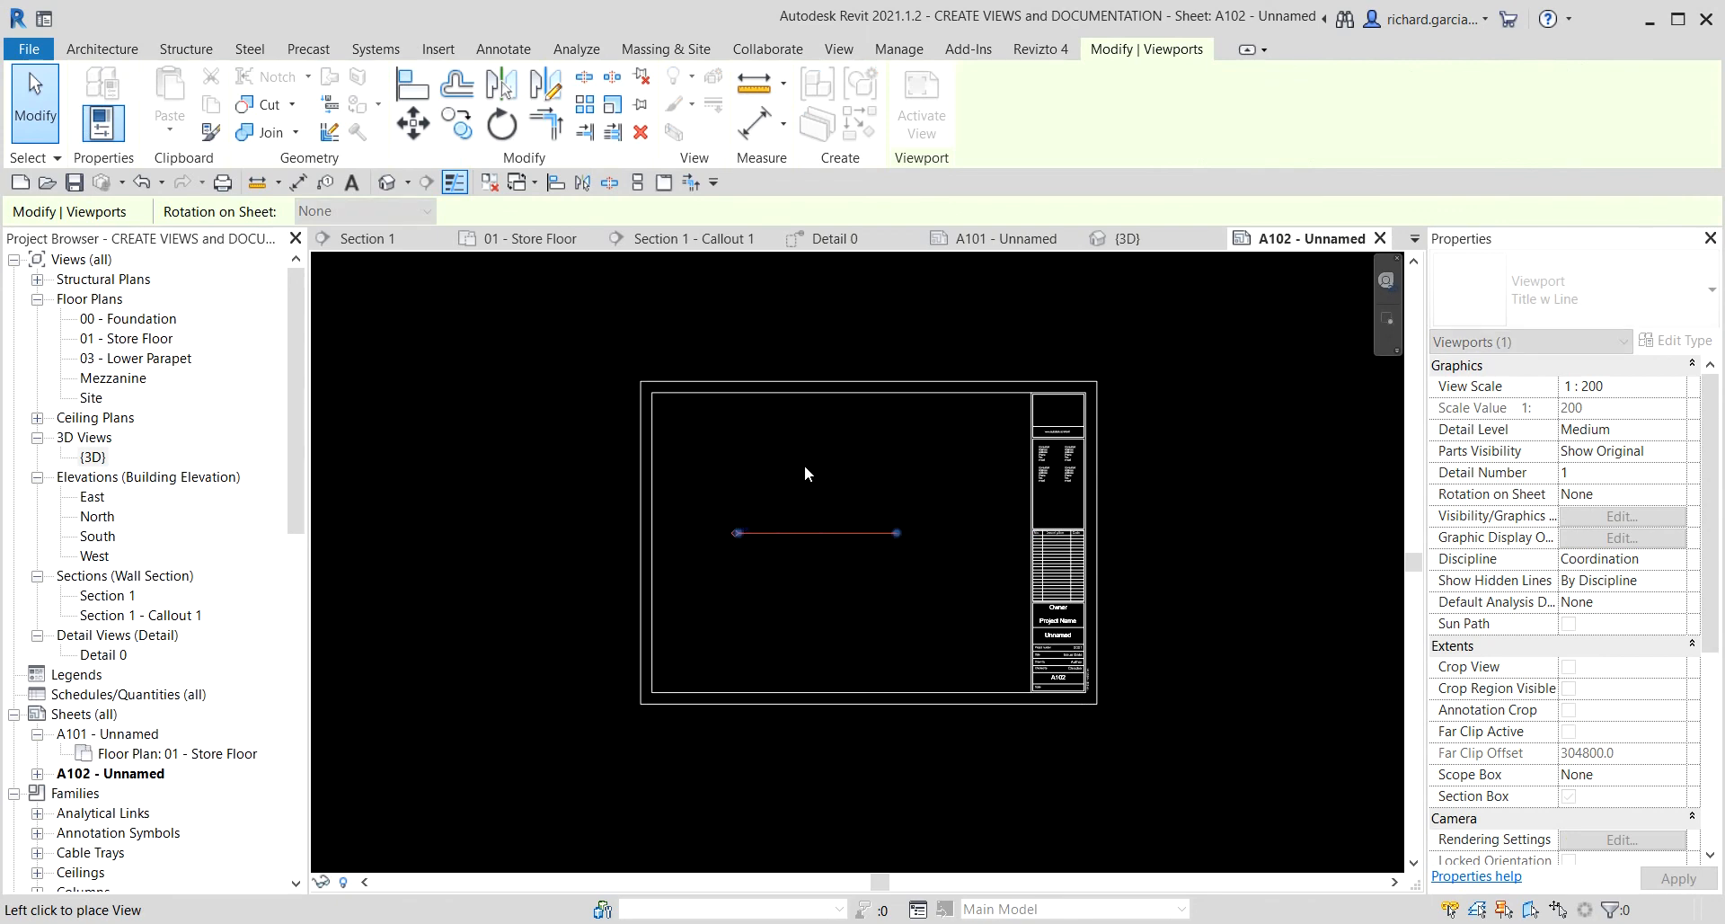
click(746, 478)
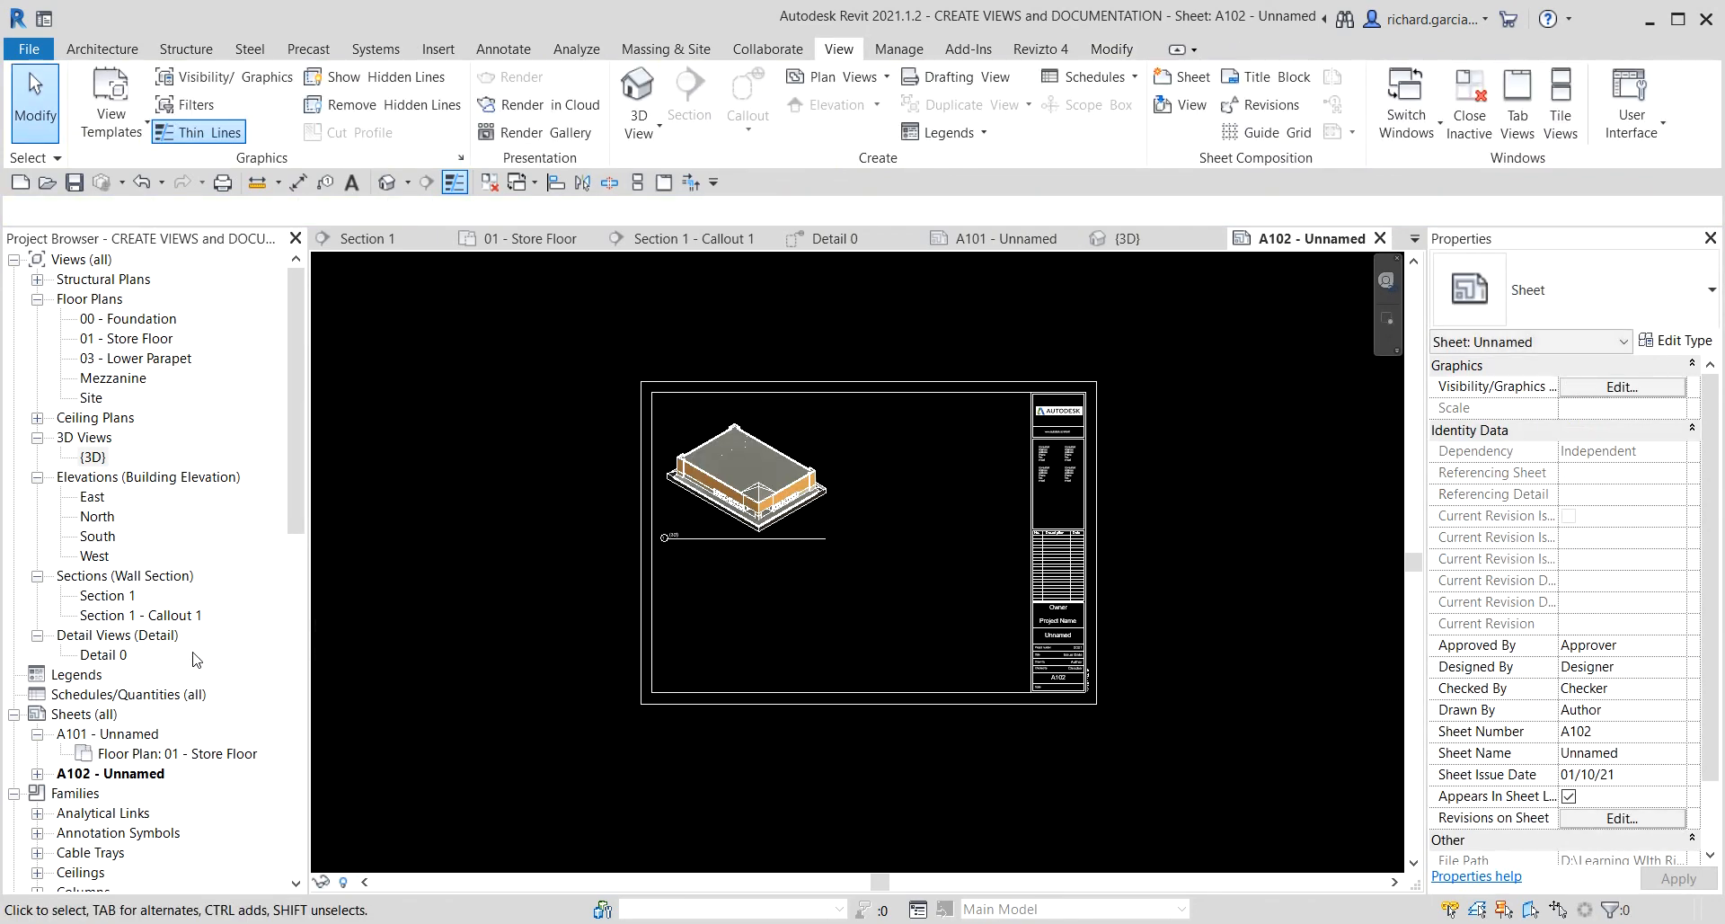
- Place the Section 1 view on sheet A102 directly below the {3D} view
click(106, 596)
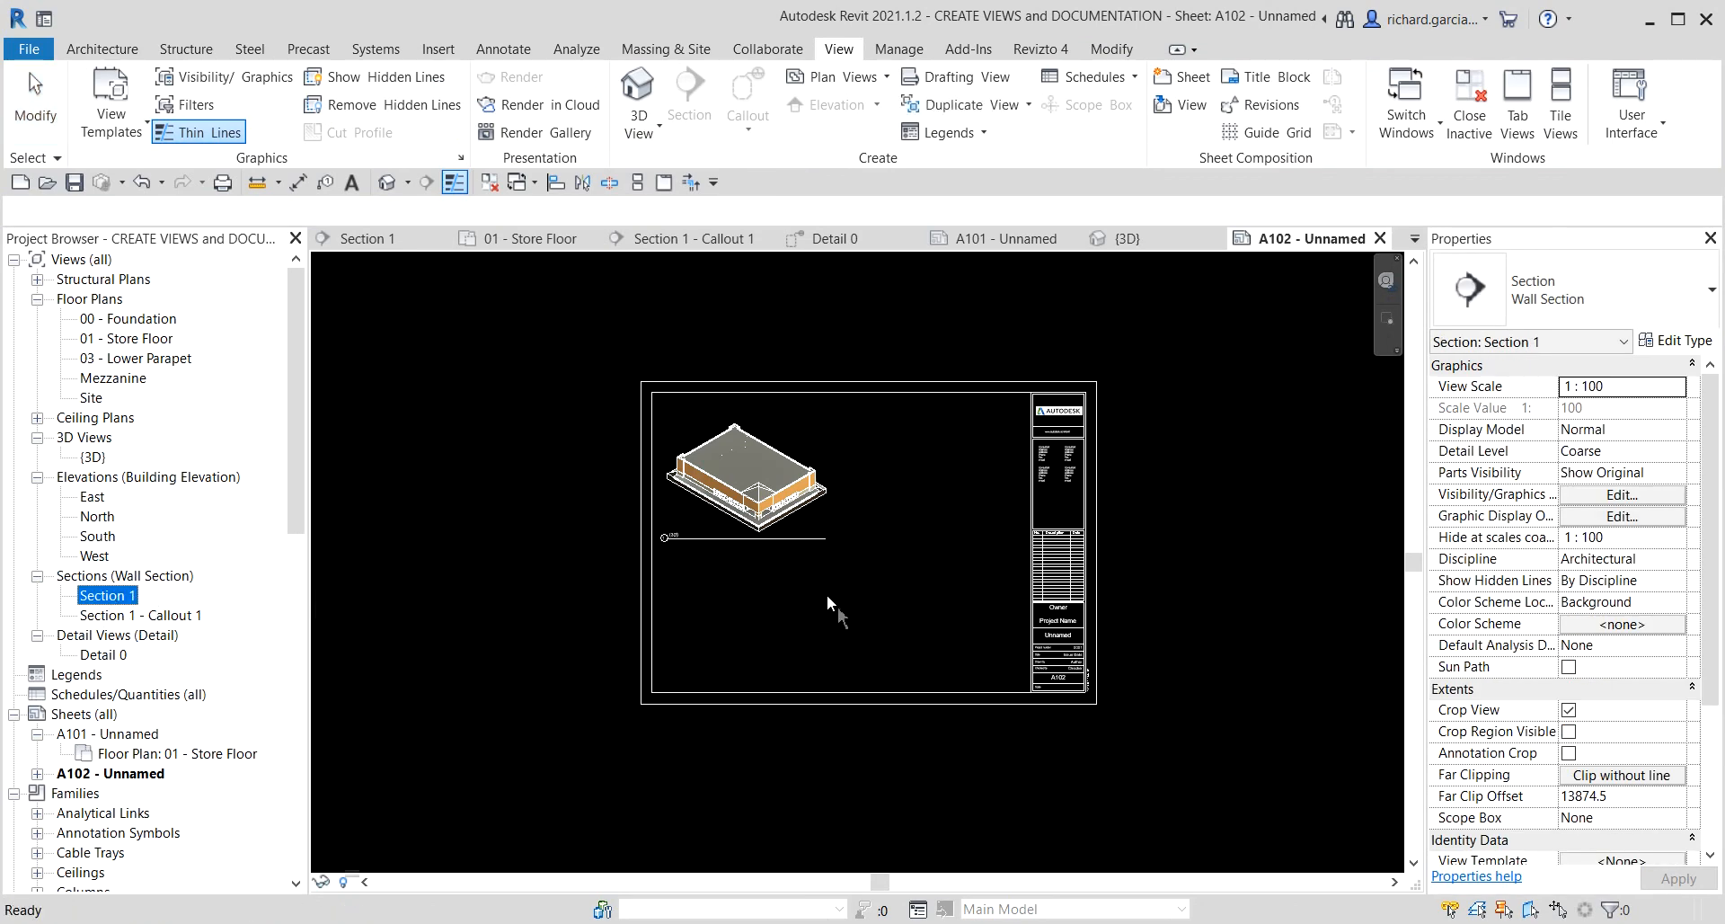
drag(826, 595, 830, 595)
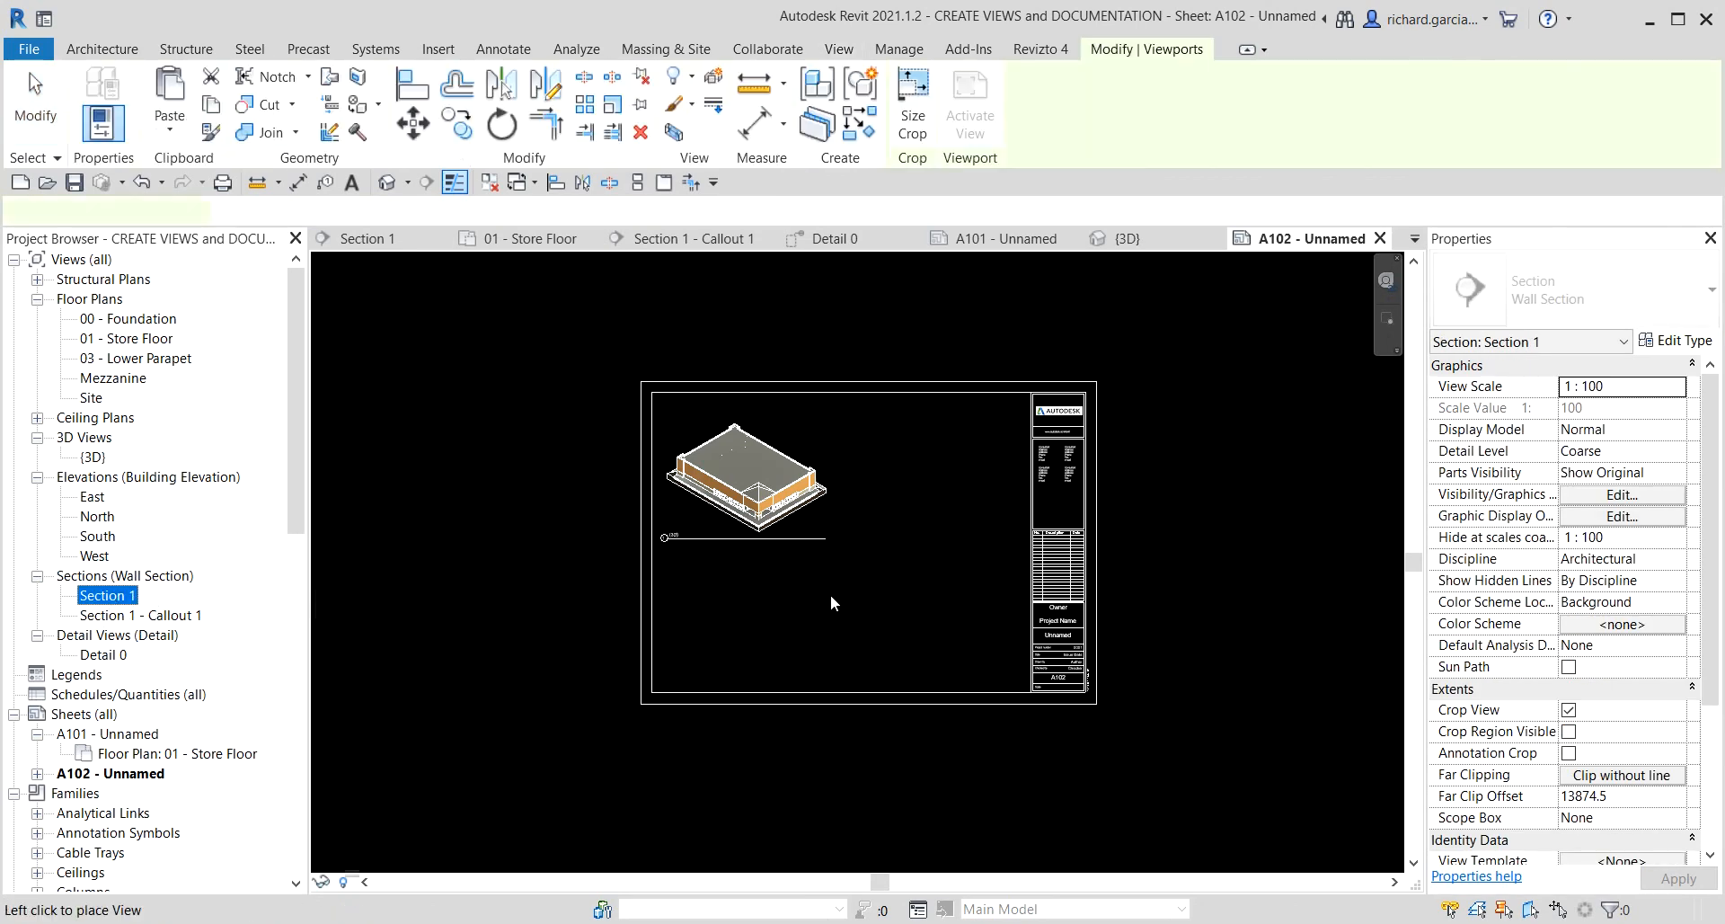
click(783, 617)
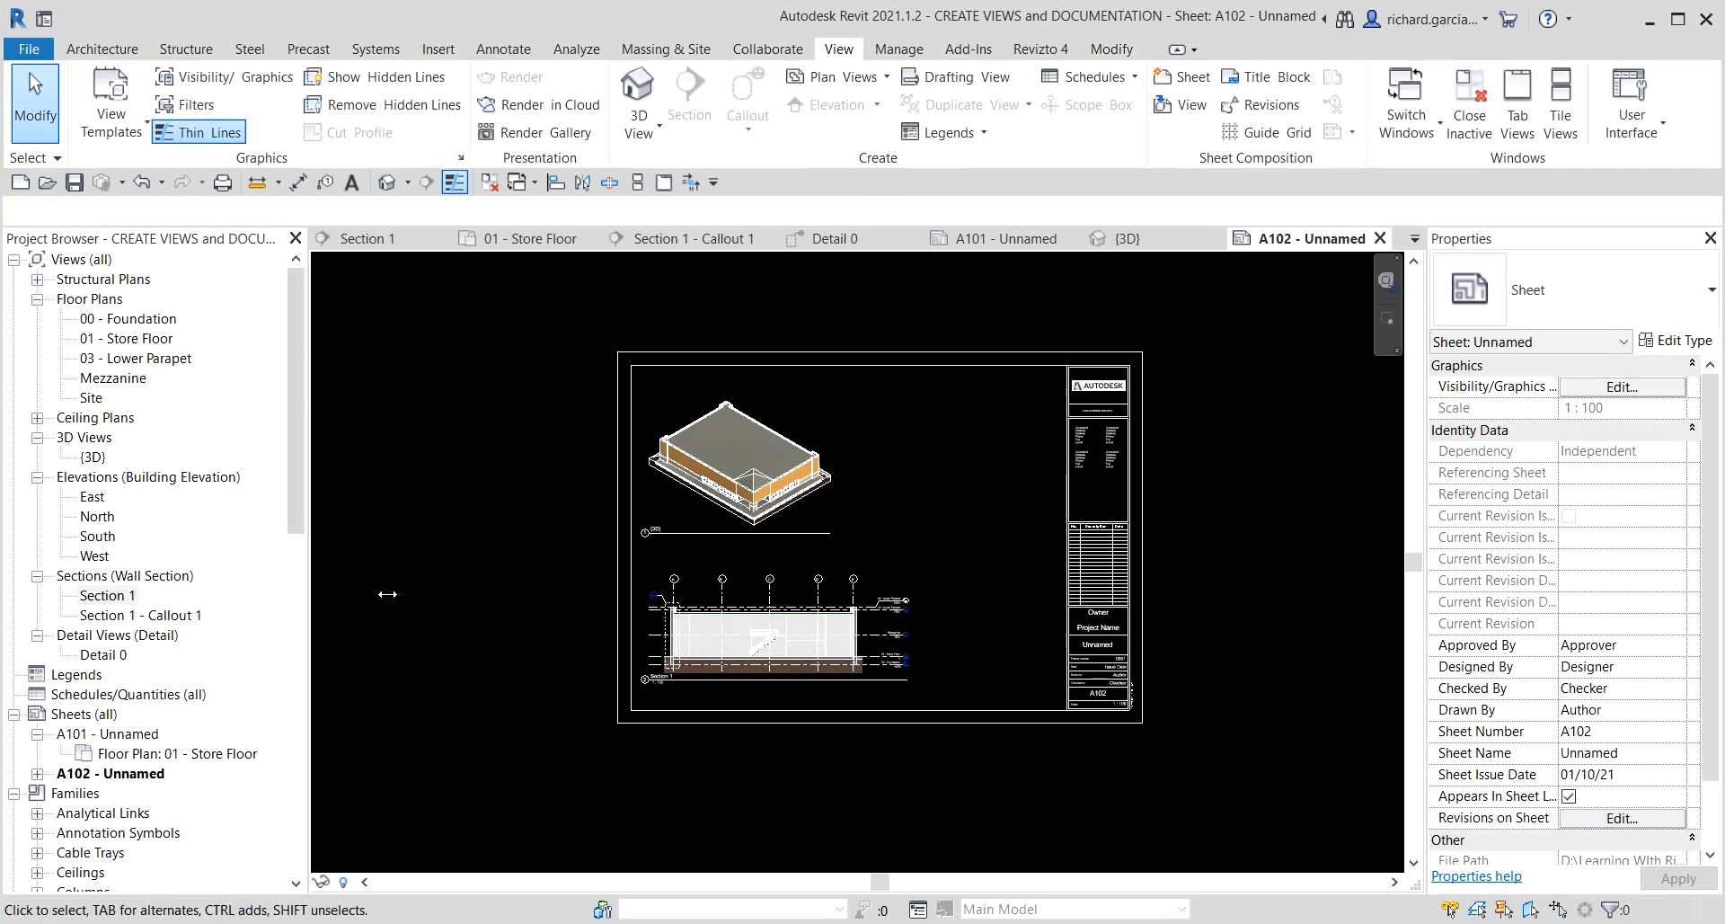
- Place the Section 1 - Callout 1 view in the sheet's upper-right area, beside the title block
scroll(397, 585, up, 2)
scroll(140, 602, down, 1)
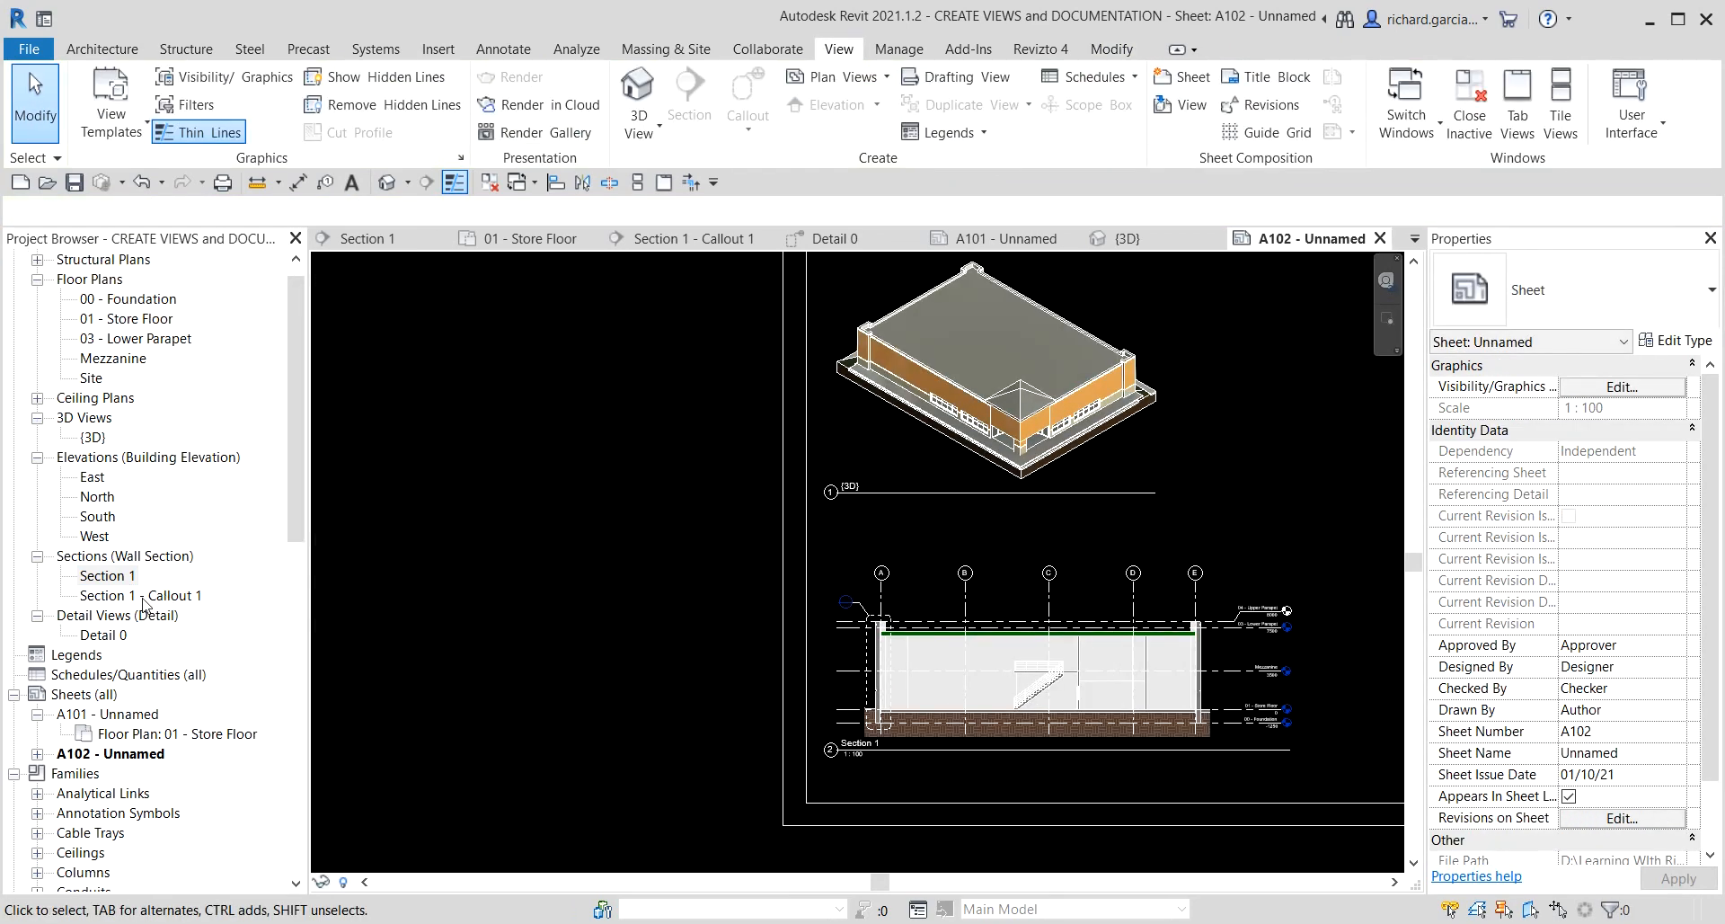
click(156, 596)
drag(1263, 440, 1261, 440)
scroll(1136, 472, down, 4)
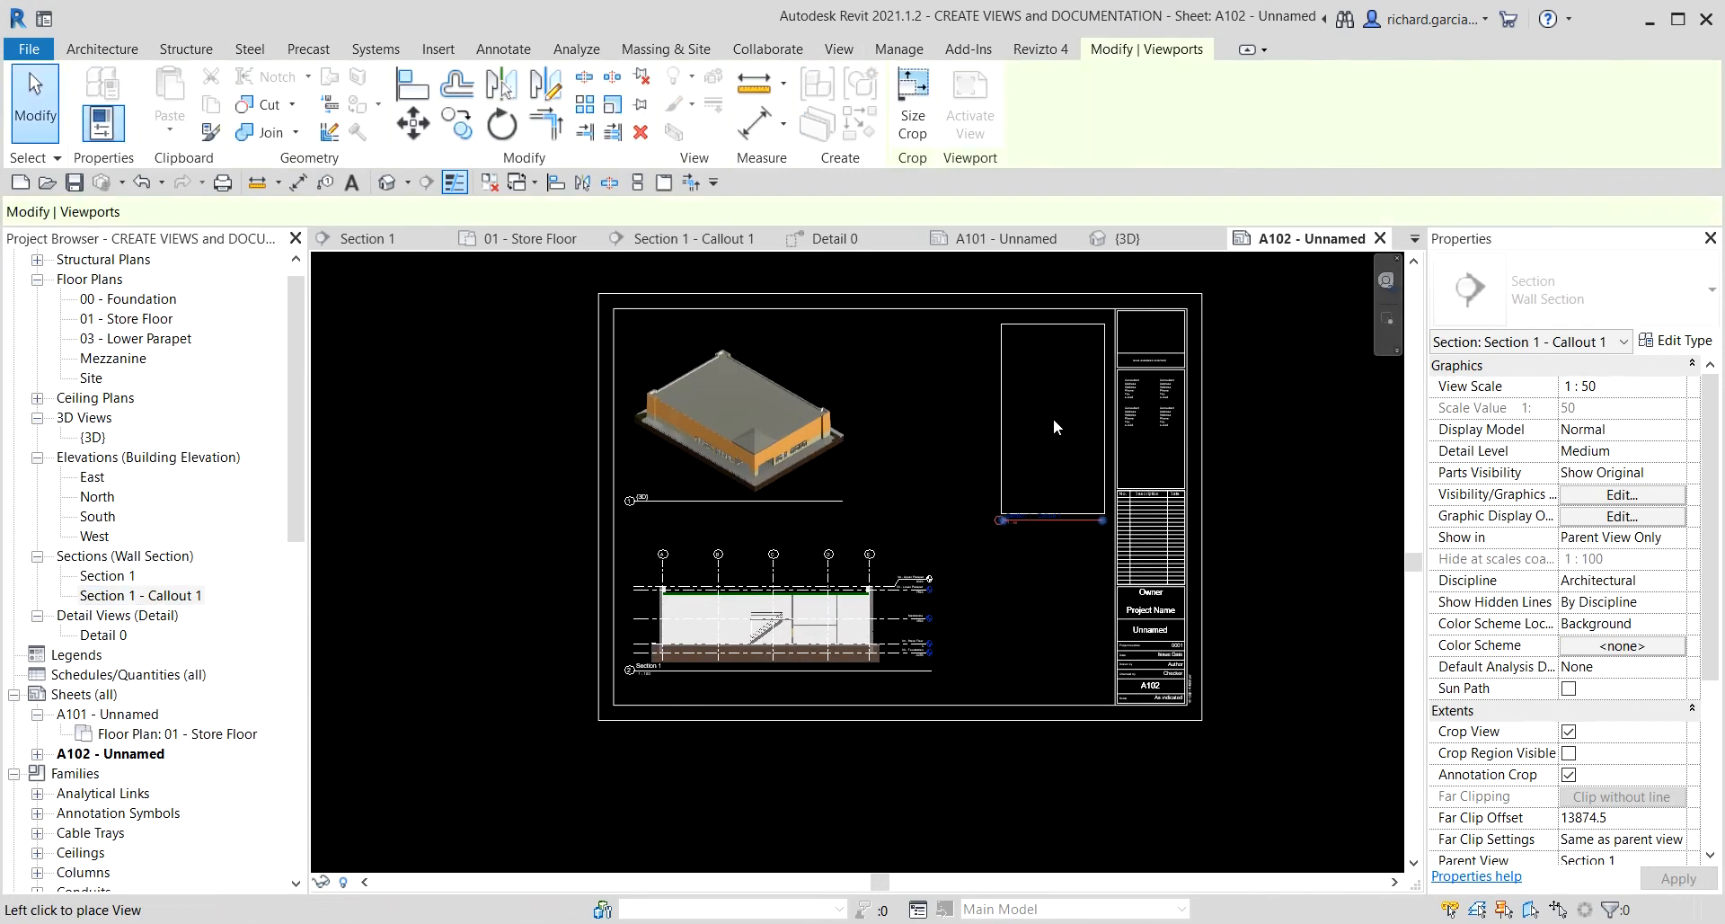
click(1051, 410)
click(1317, 585)
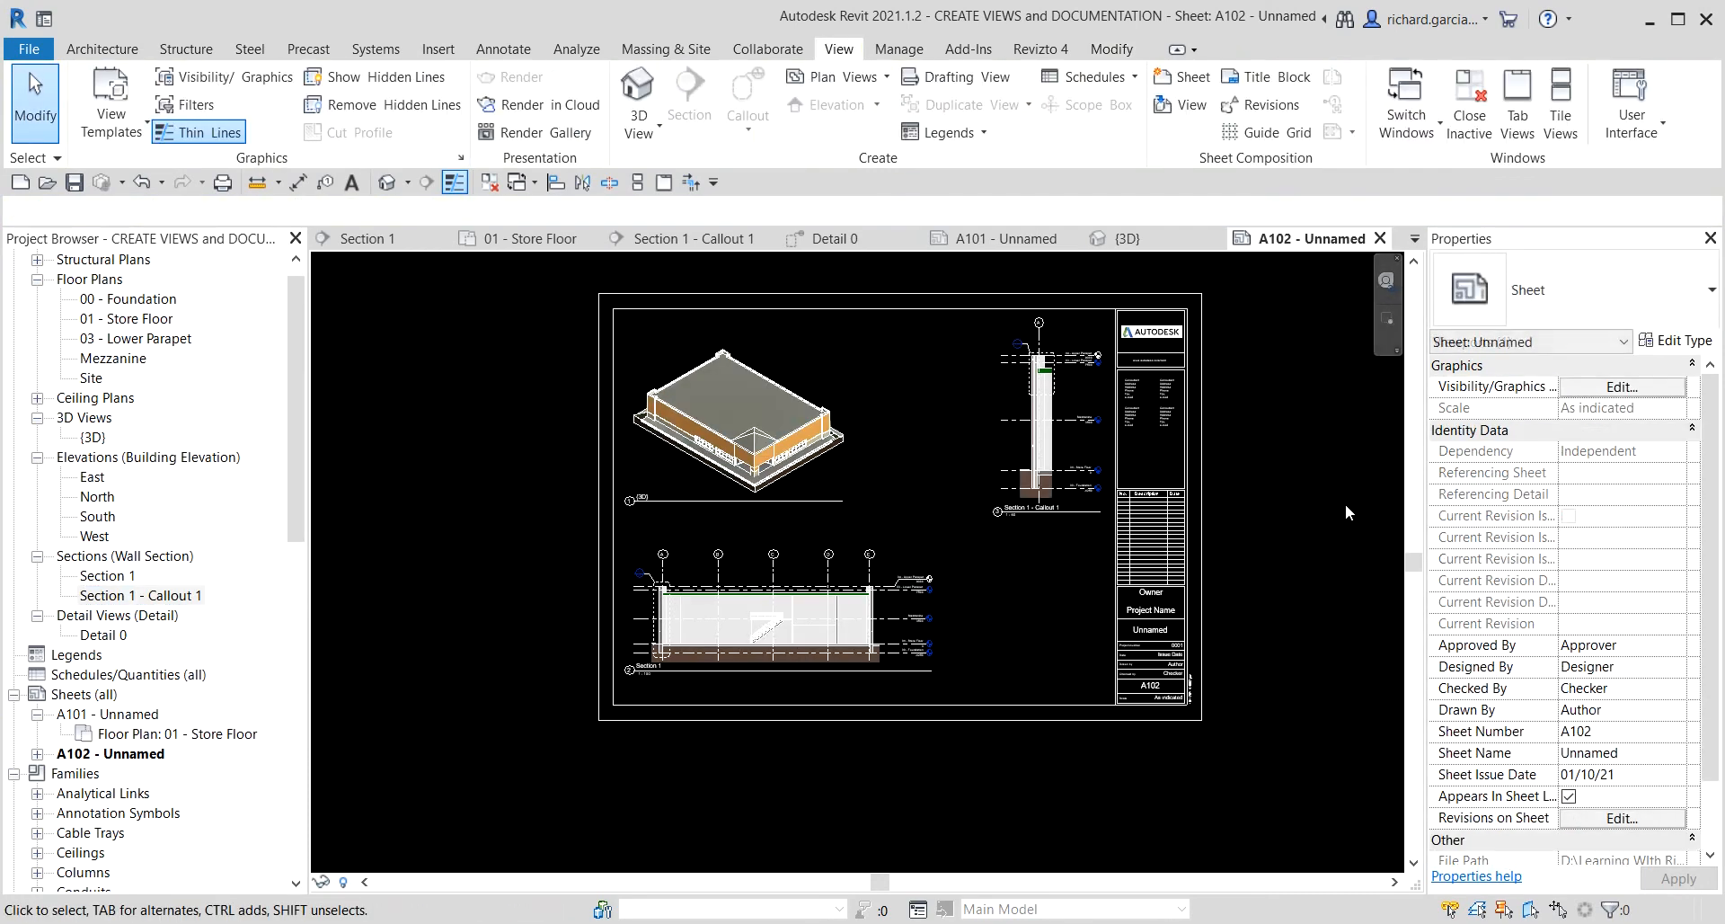
- Place the Detail 0 view below Section 1 - Callout 1, level with Section 1
click(114, 635)
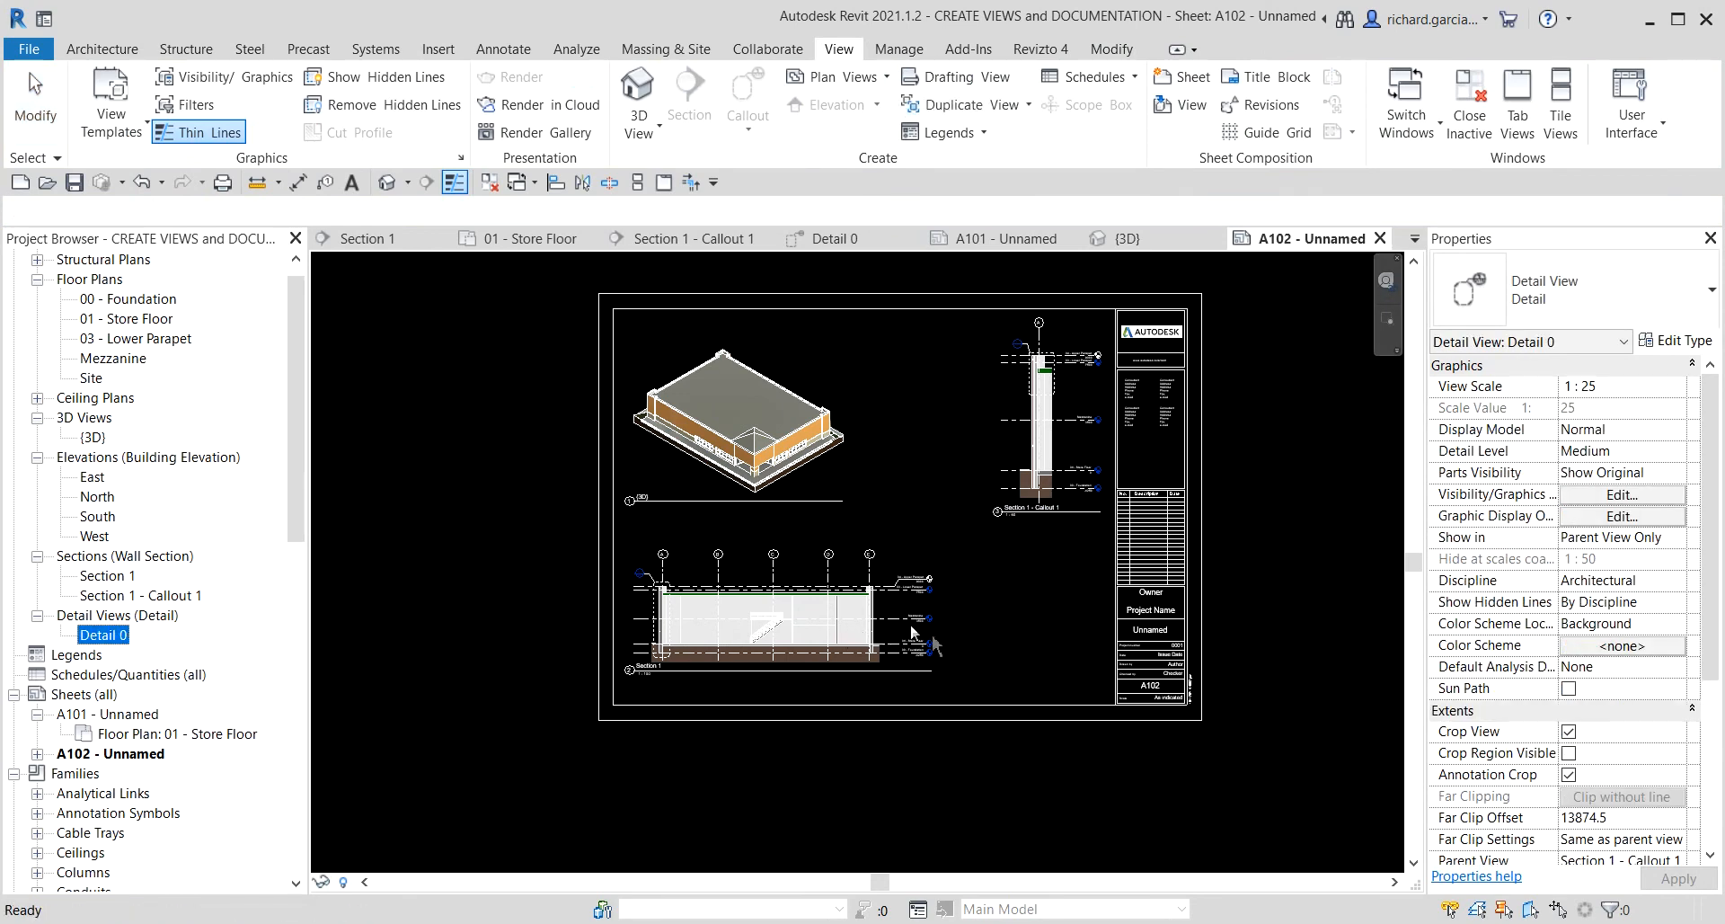
drag(994, 605, 993, 606)
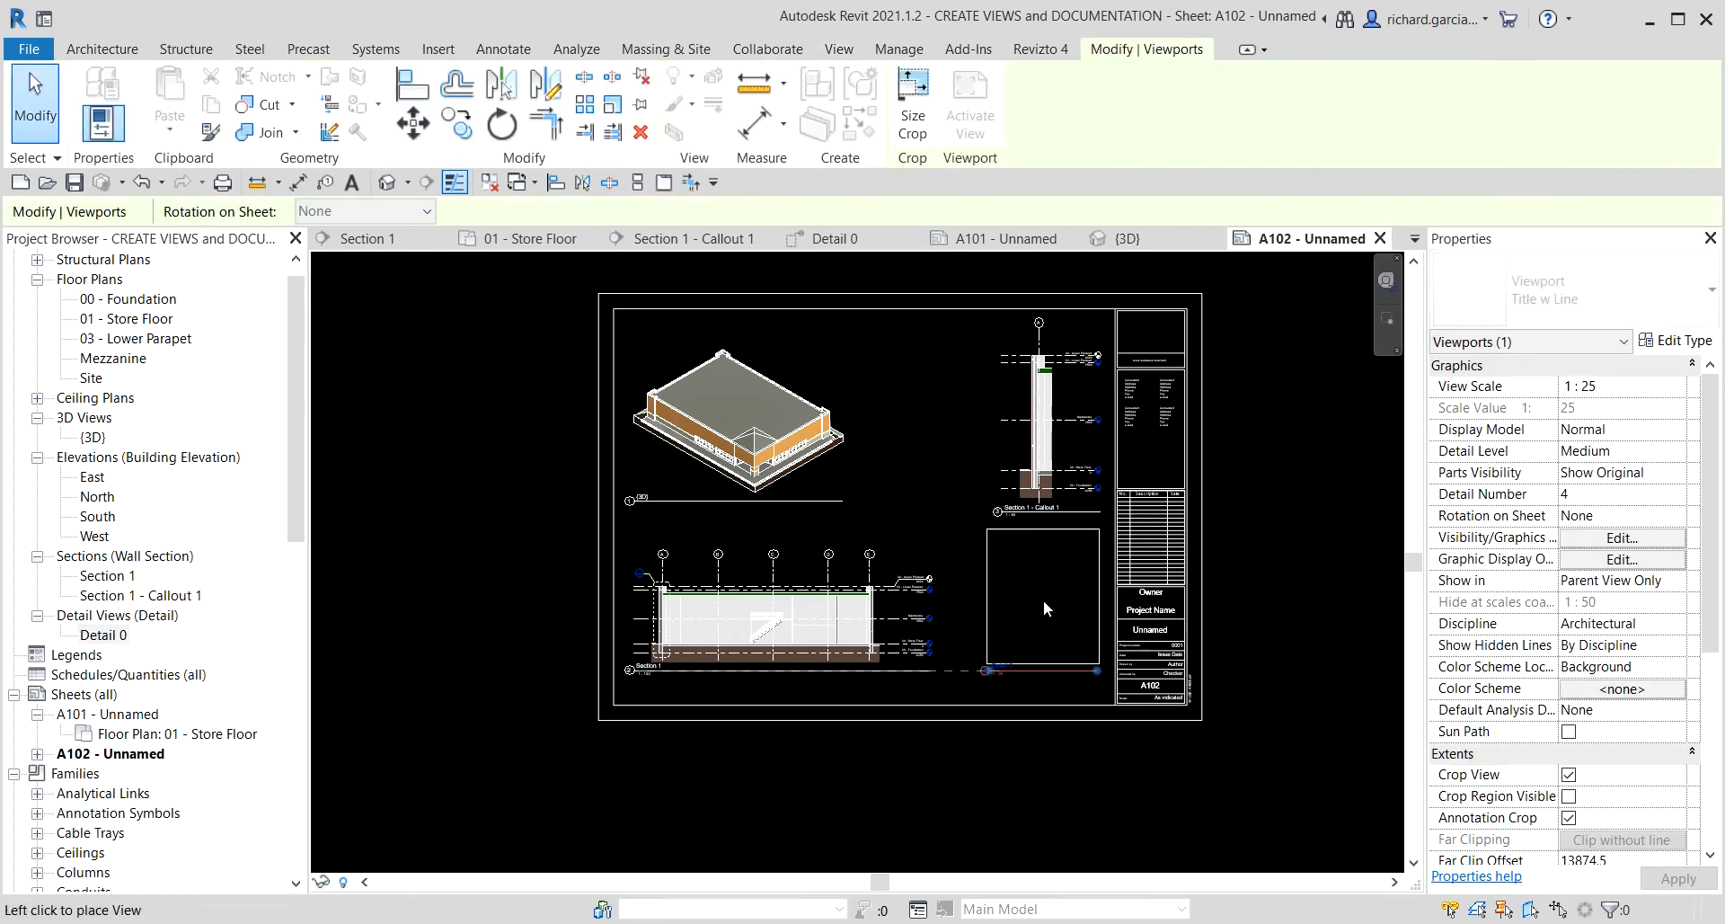
click(1049, 597)
click(1227, 584)
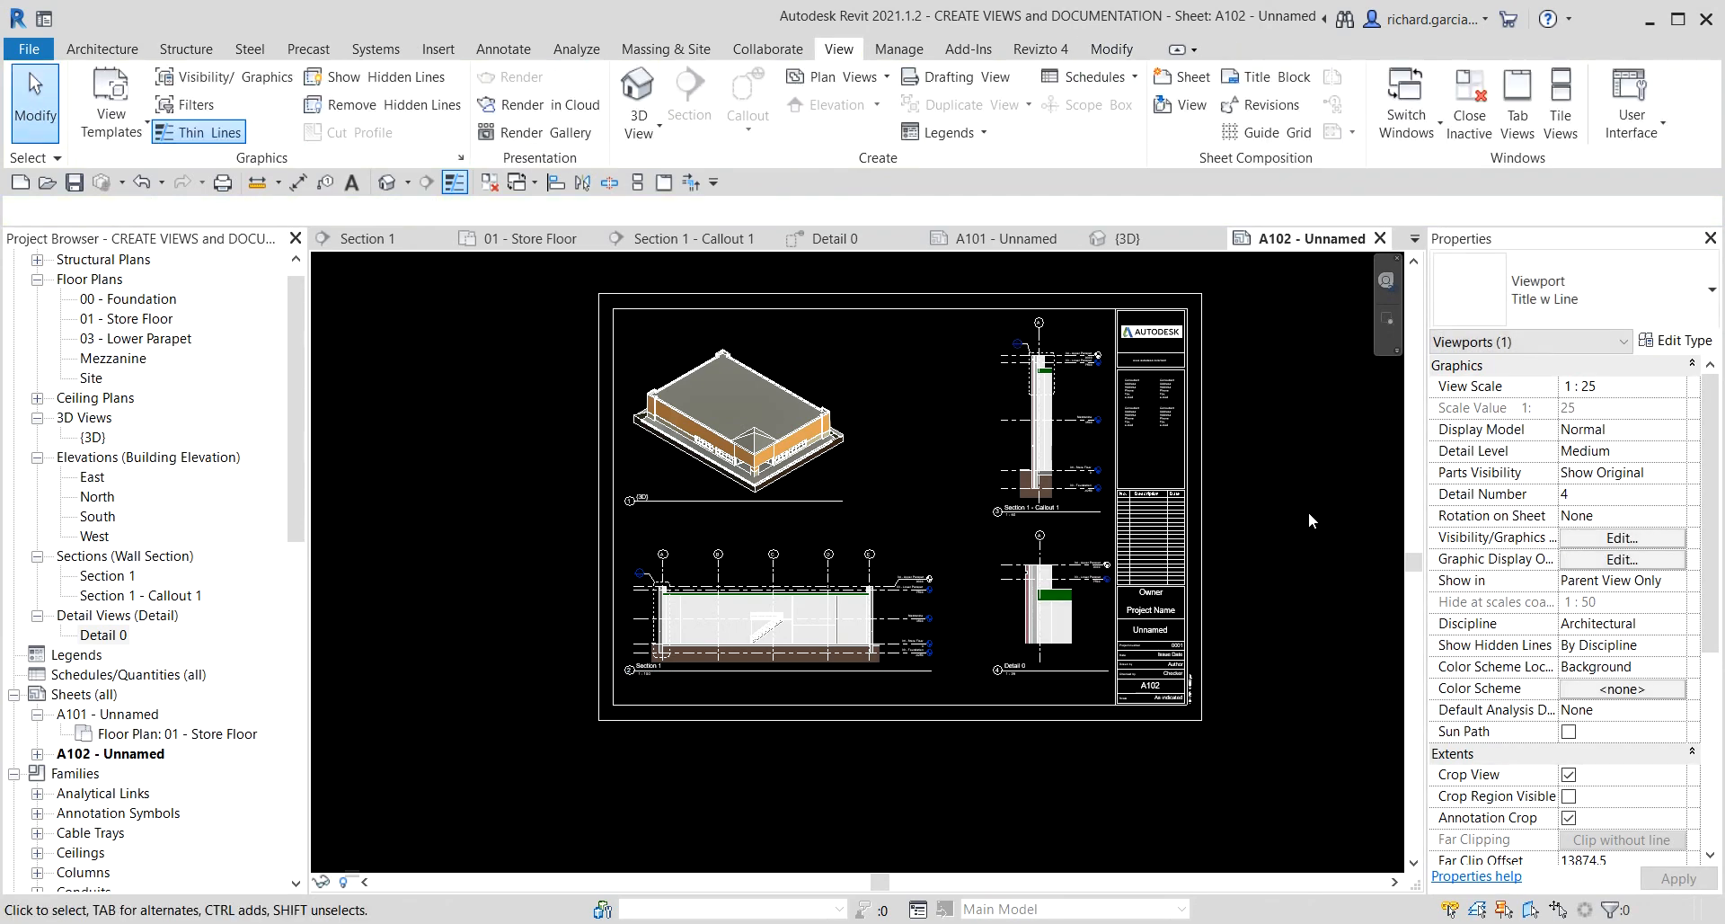
- Move the Section 1 - Callout 1 and Detail 0 viewports together to the left, away from the title block
scroll(1047, 497, up, 2)
click(1065, 388)
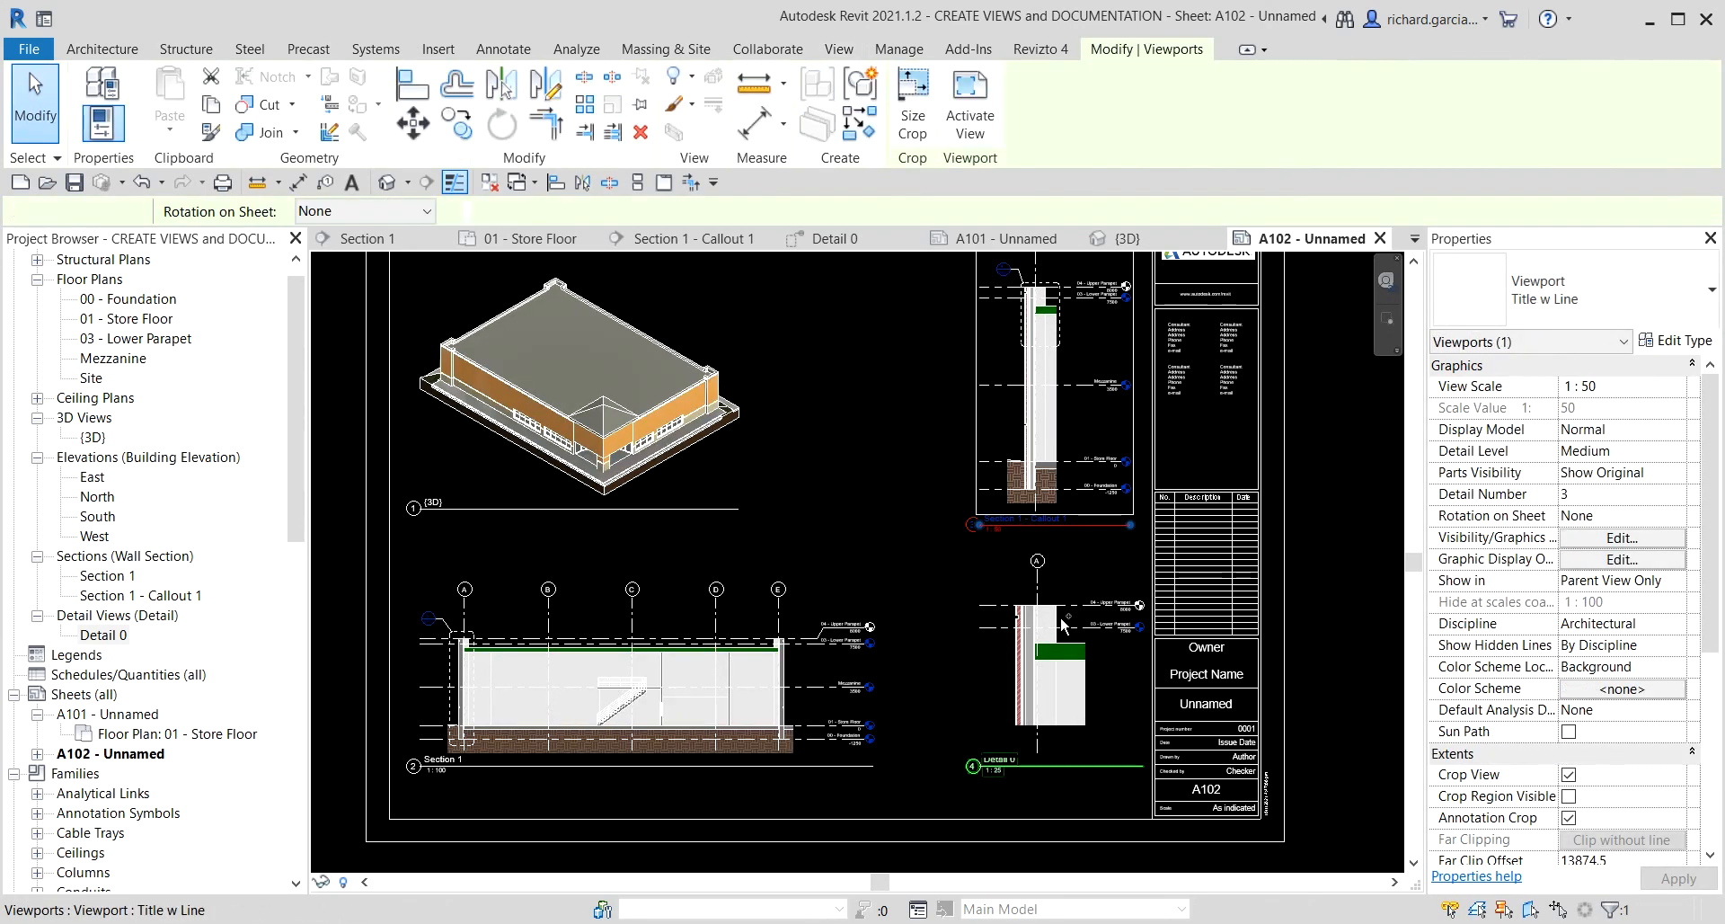
ctrl+click(1061, 620)
drag(1062, 620, 1024, 619)
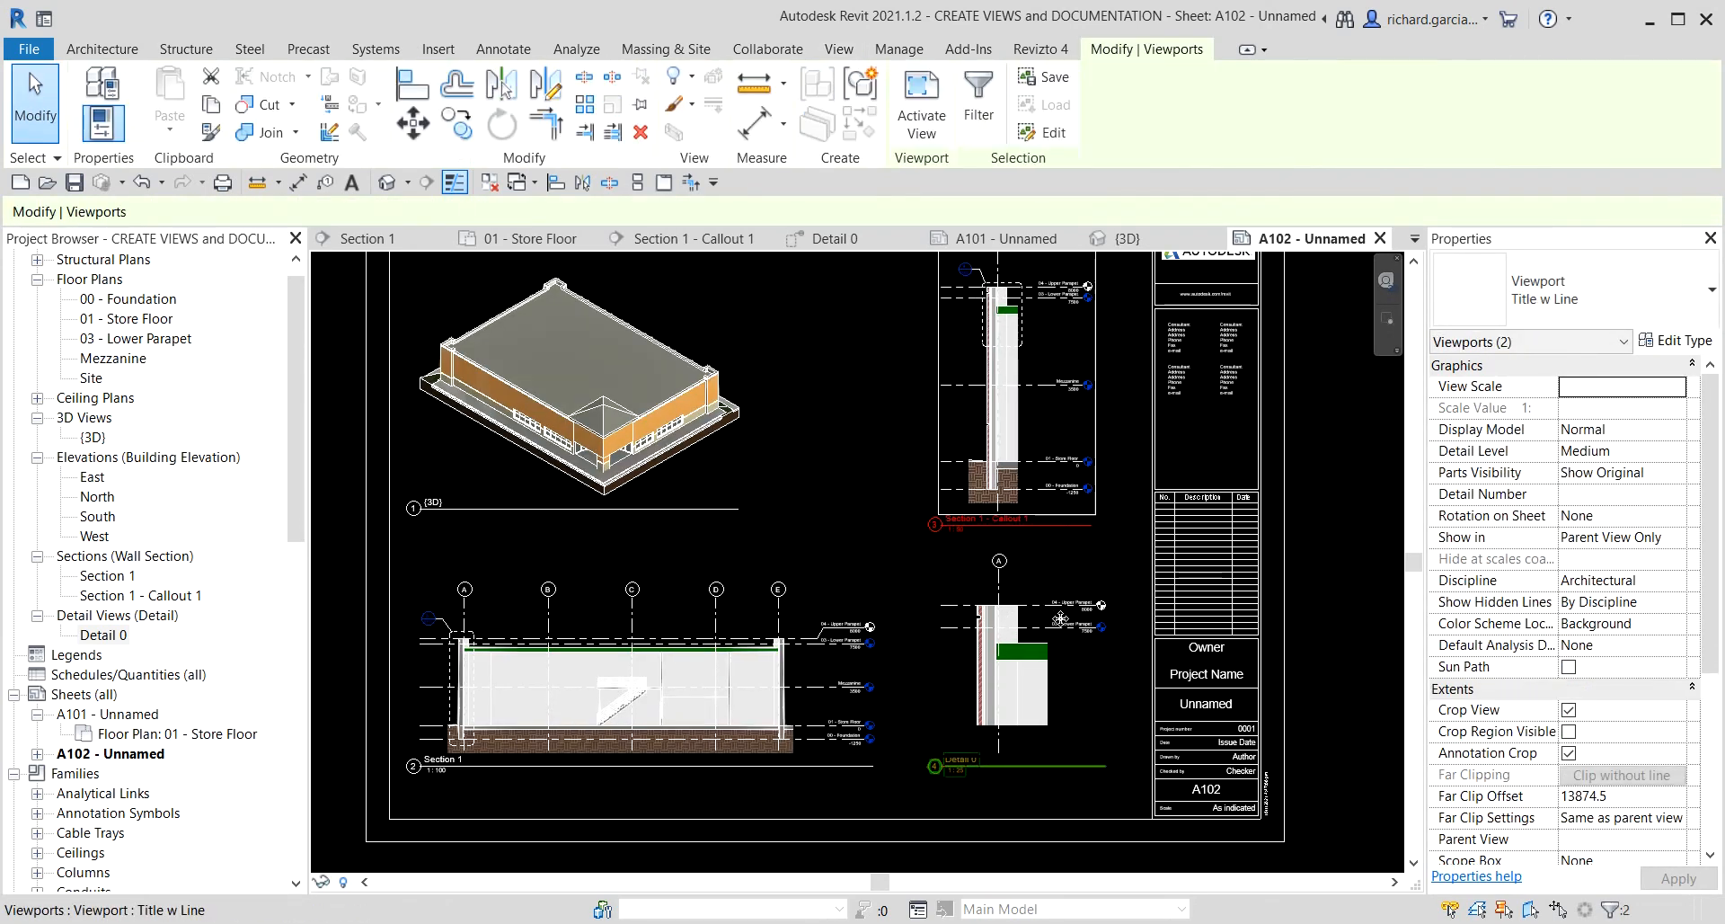
click(1393, 460)
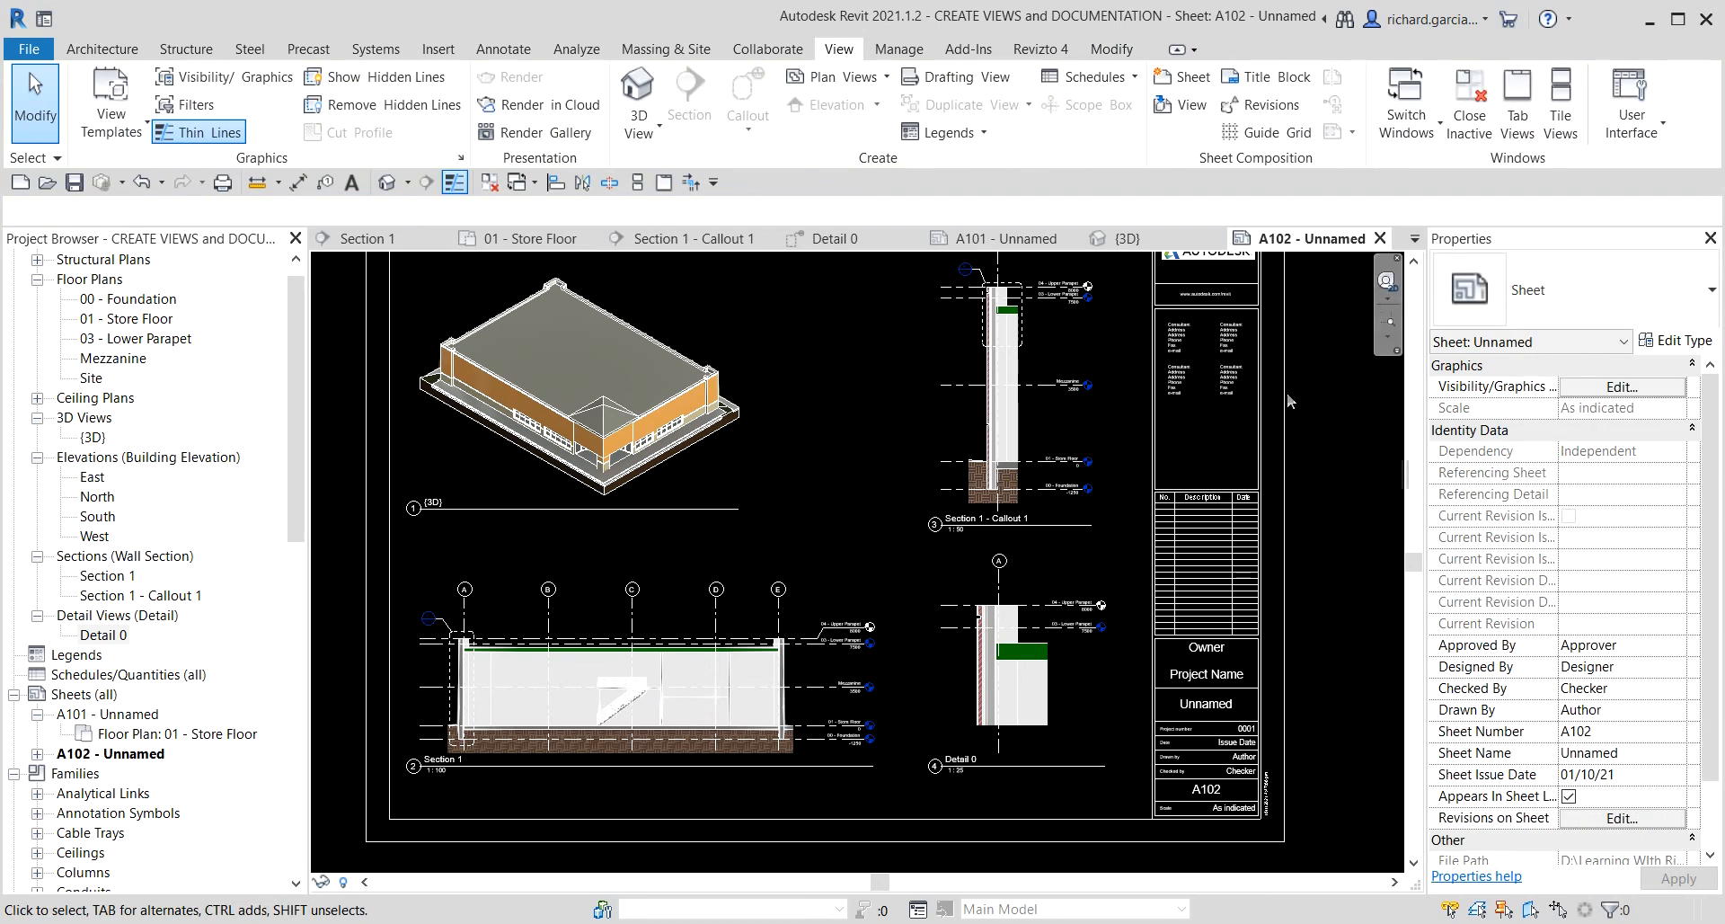
- Nudge the Section 1 - Callout 1 and Detail 0 viewports together slightly back to the right on the sheet
click(1024, 389)
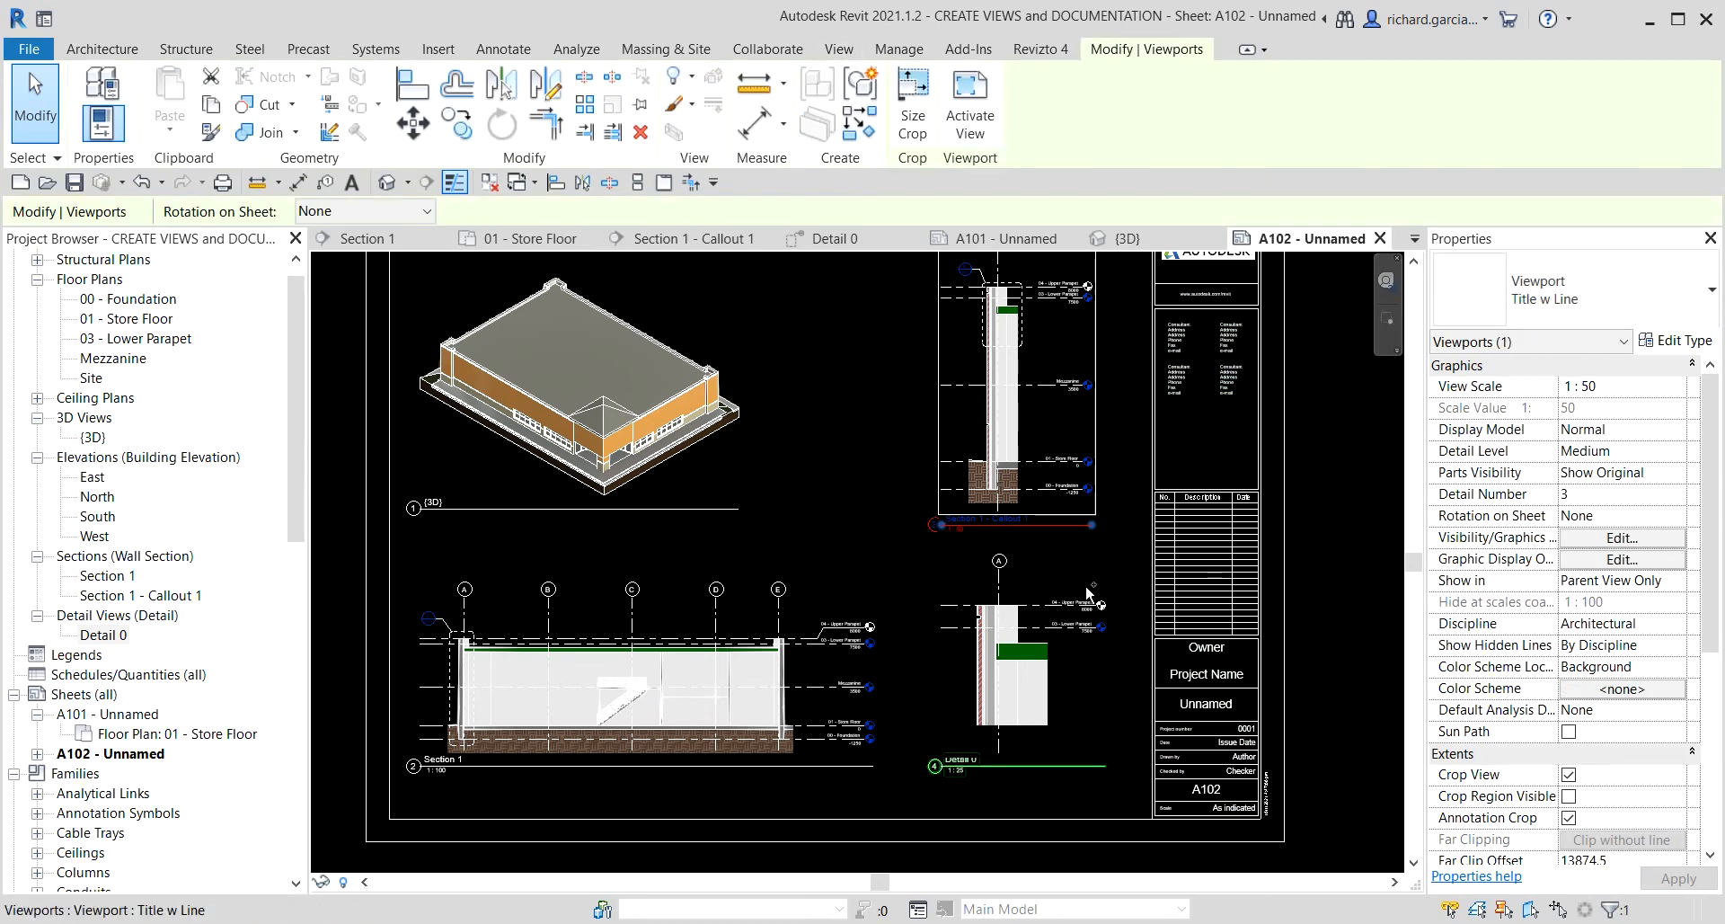
ctrl+click(1035, 647)
middle_click(1617, 571)
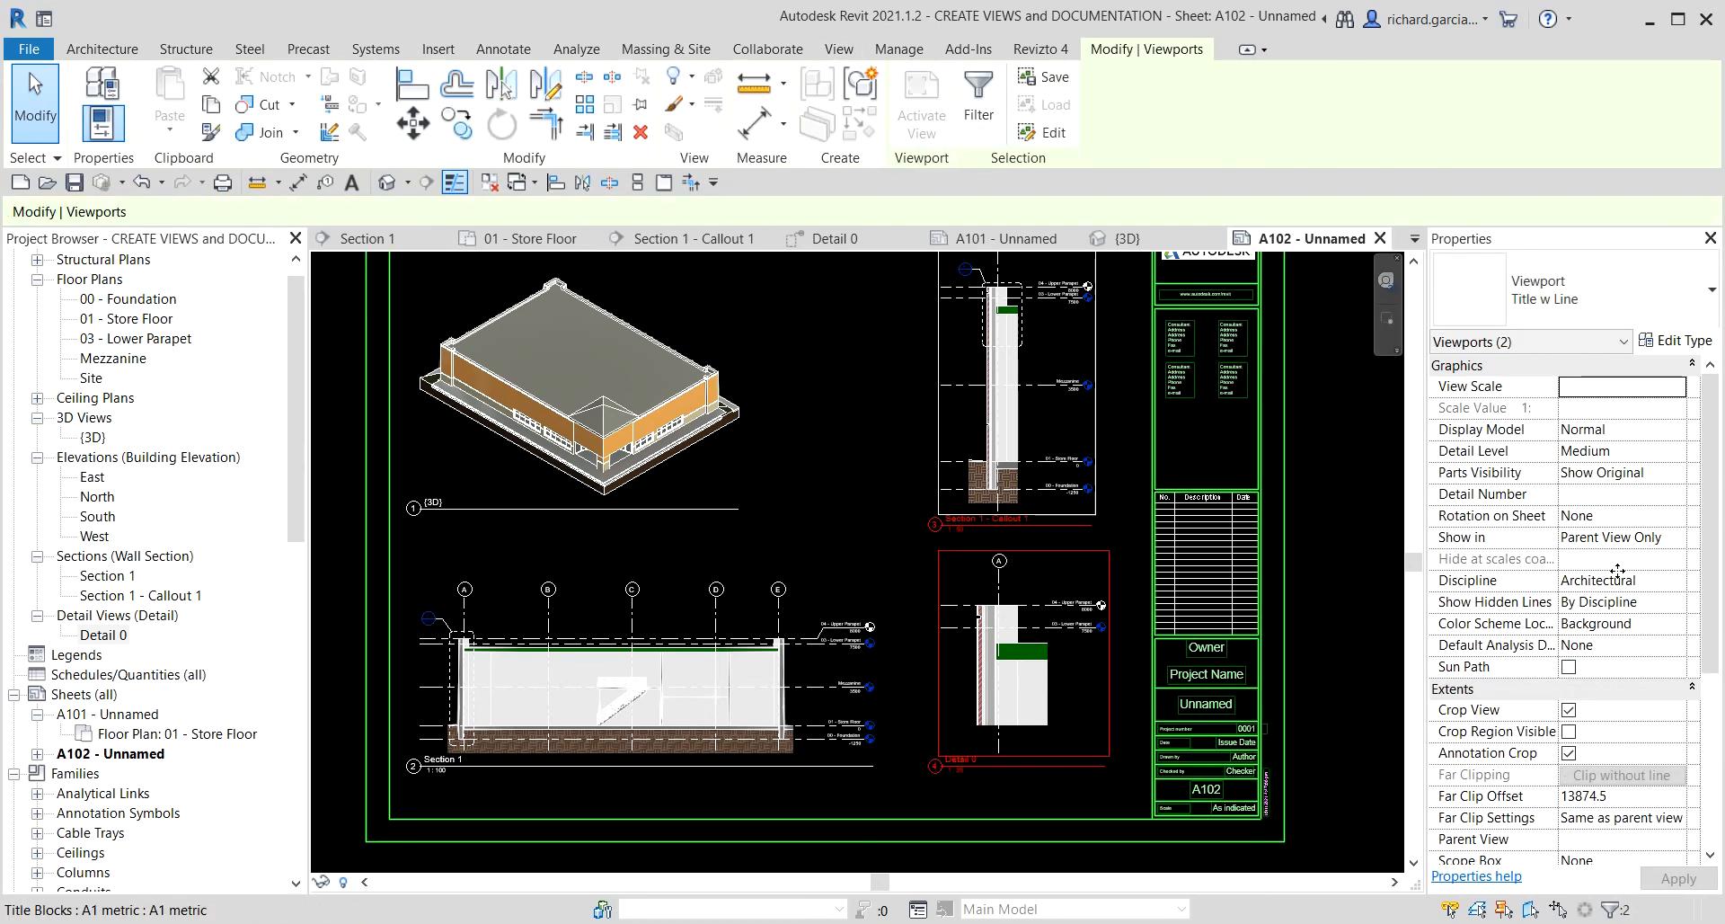
key(Right)
key(Right)
key(Right)
key(Right)
key(Left)
key(Left)
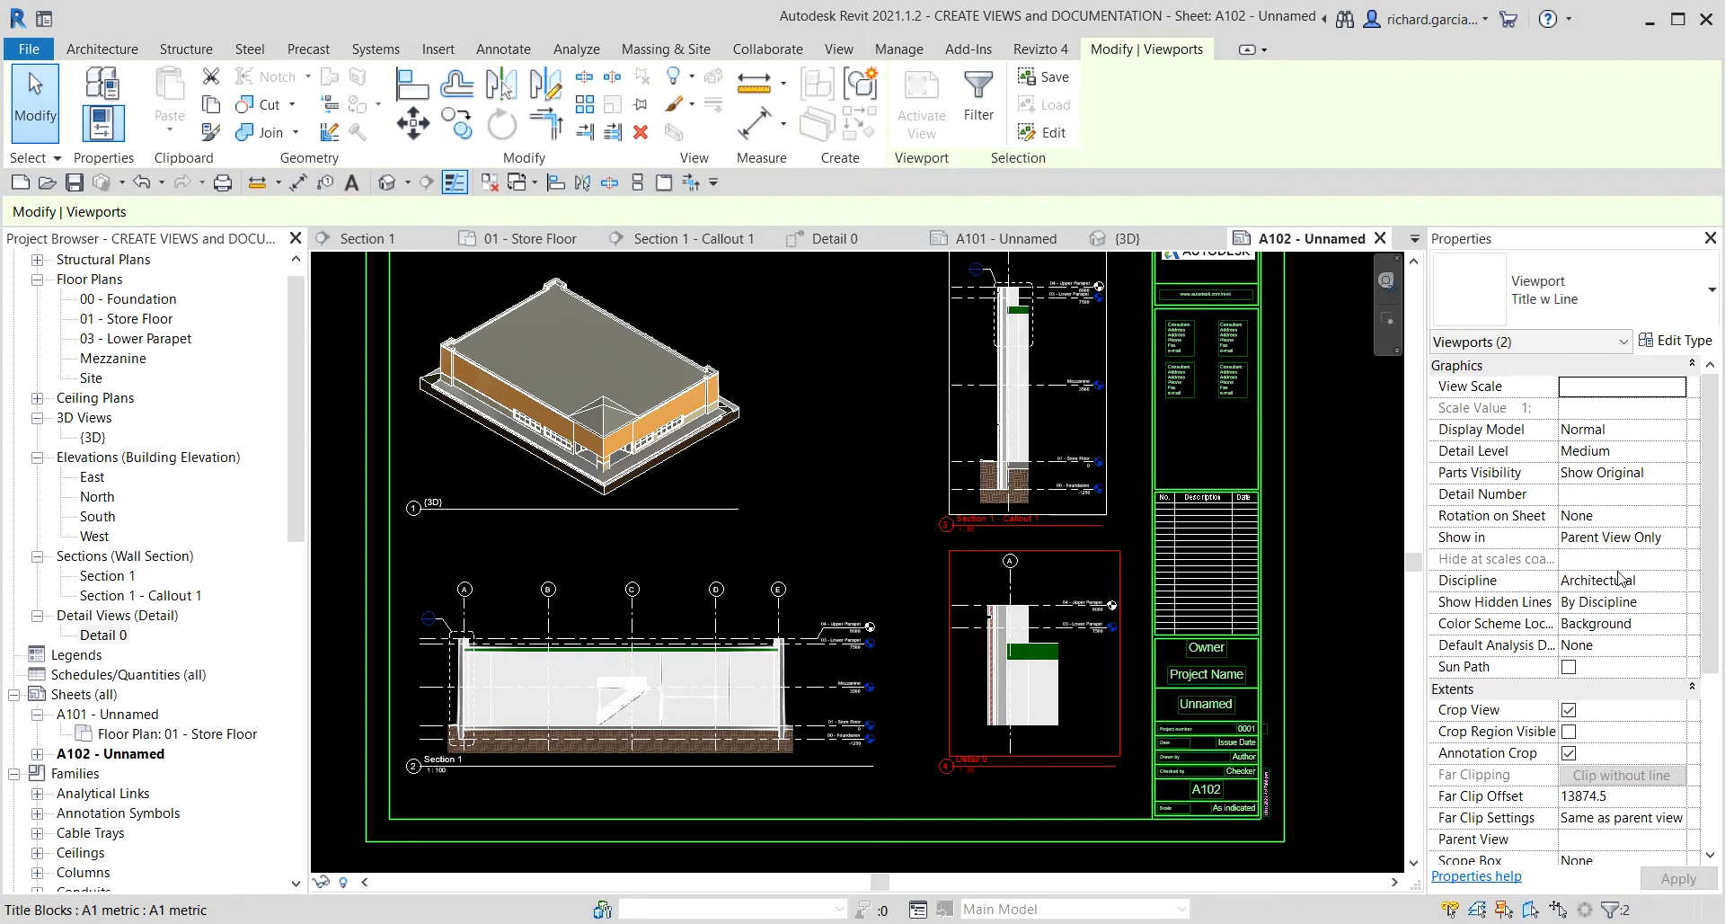
click(1346, 473)
scroll(795, 343, down, 2)
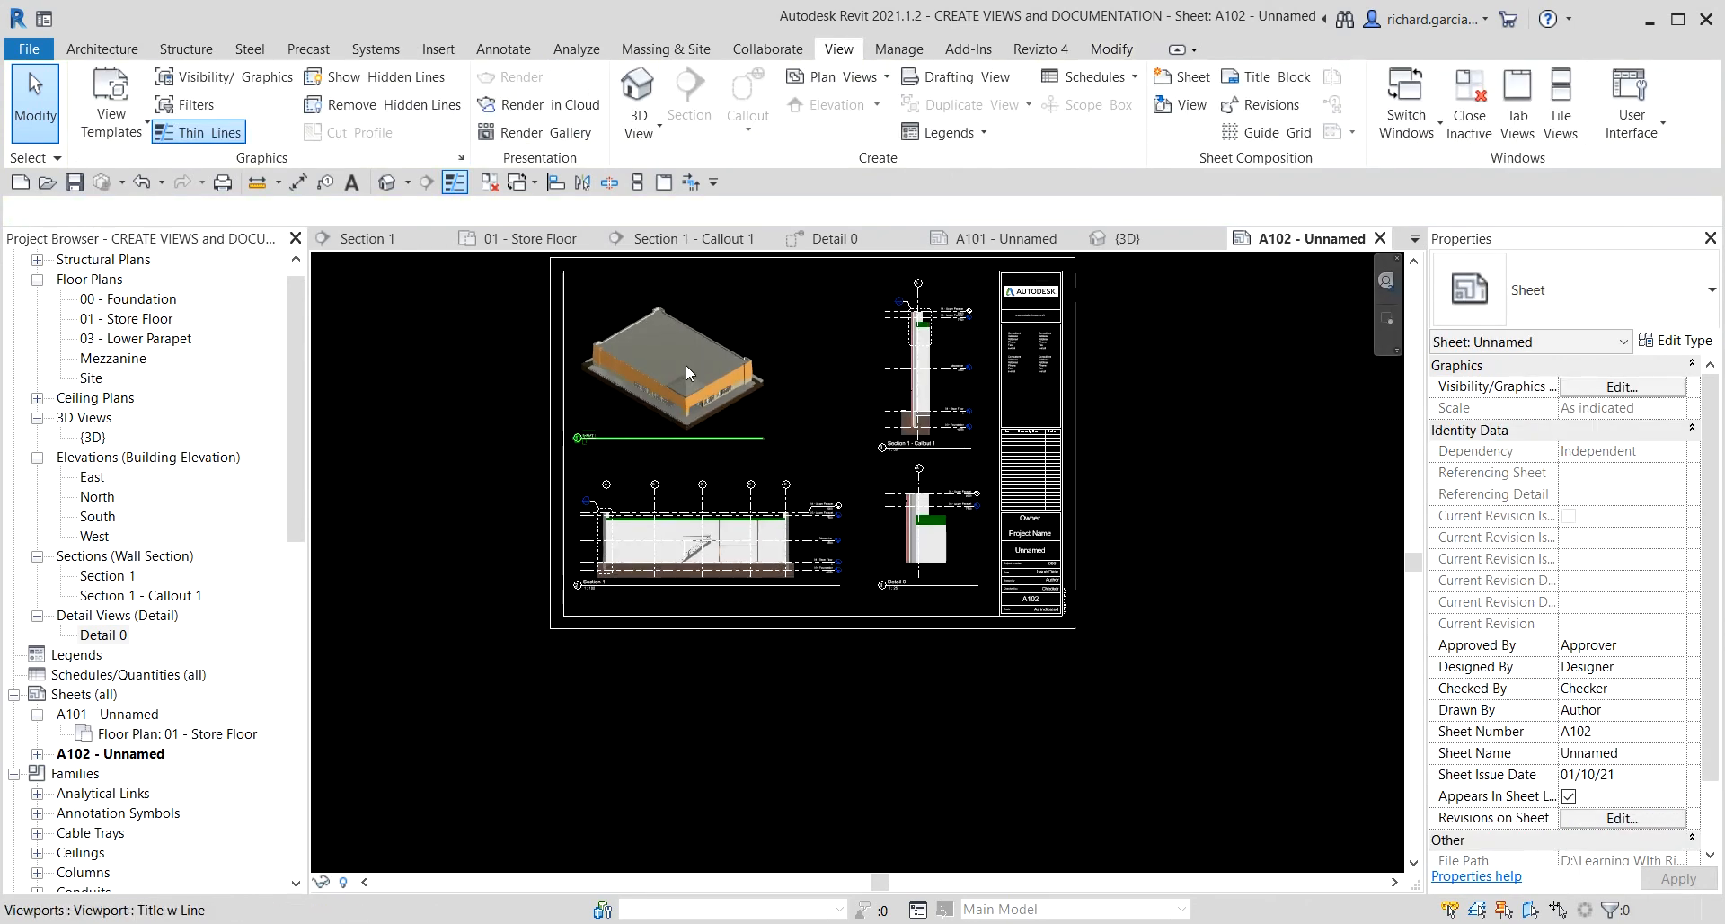
- Nudge the {3D} and Section 1 viewports together slightly to the right on sheet A102, and close all inactive views
click(686, 365)
ctrl+click(722, 516)
key(Right)
key(Right)
key(Right)
key(Right)
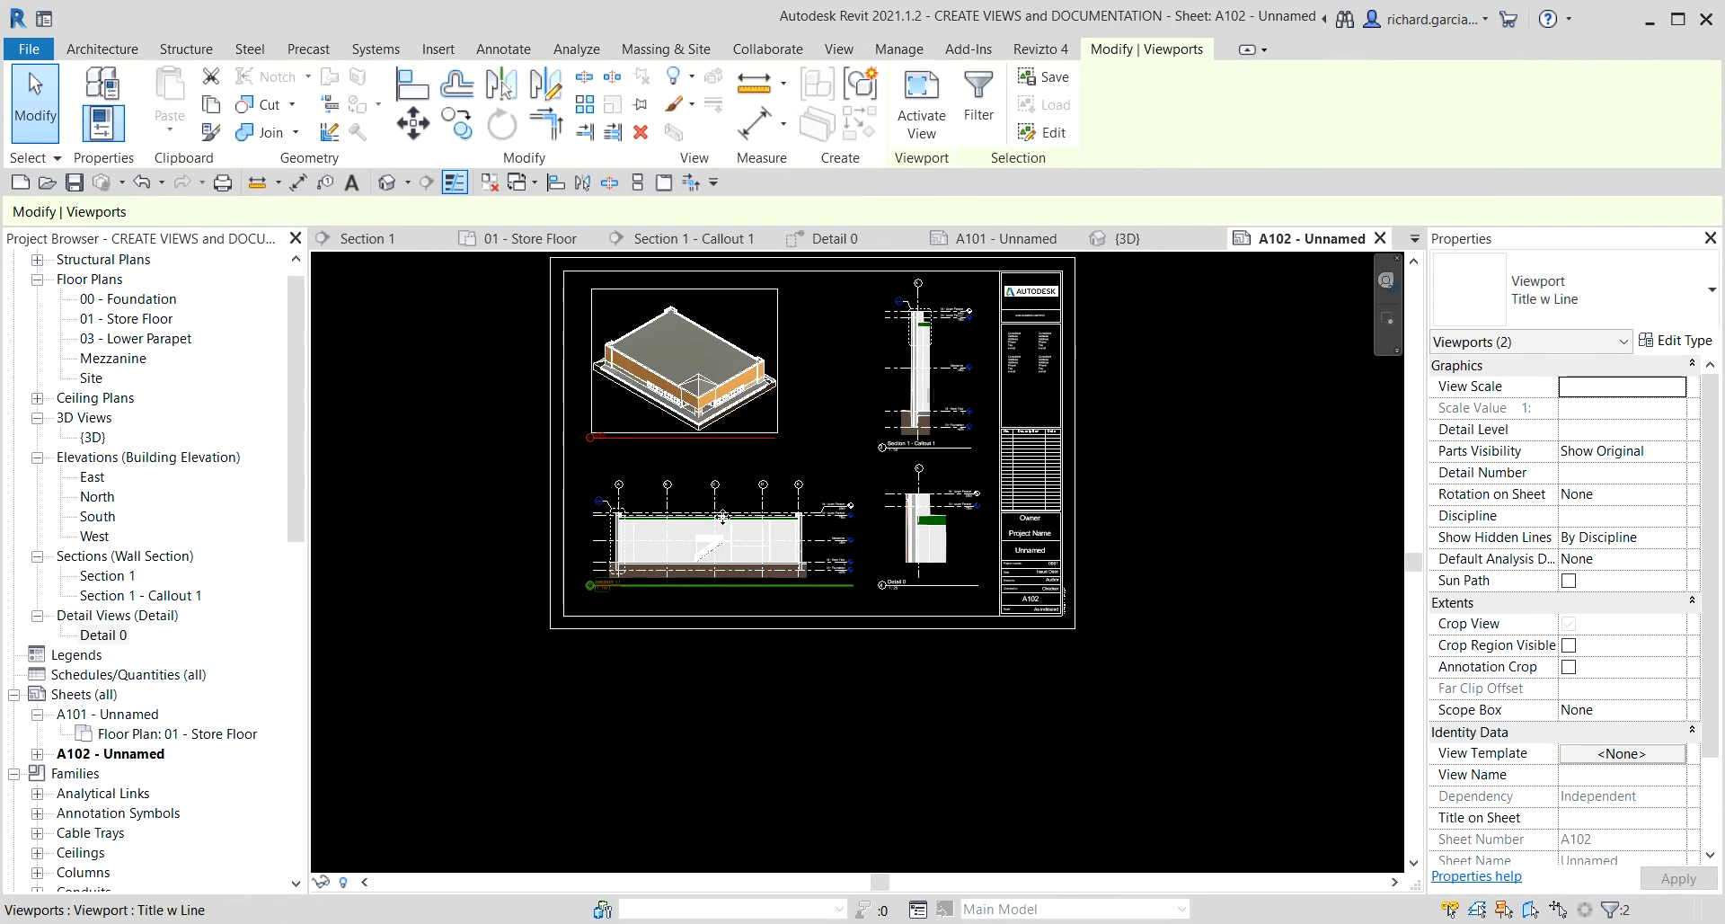
click(405, 396)
scroll(519, 397, up, 2)
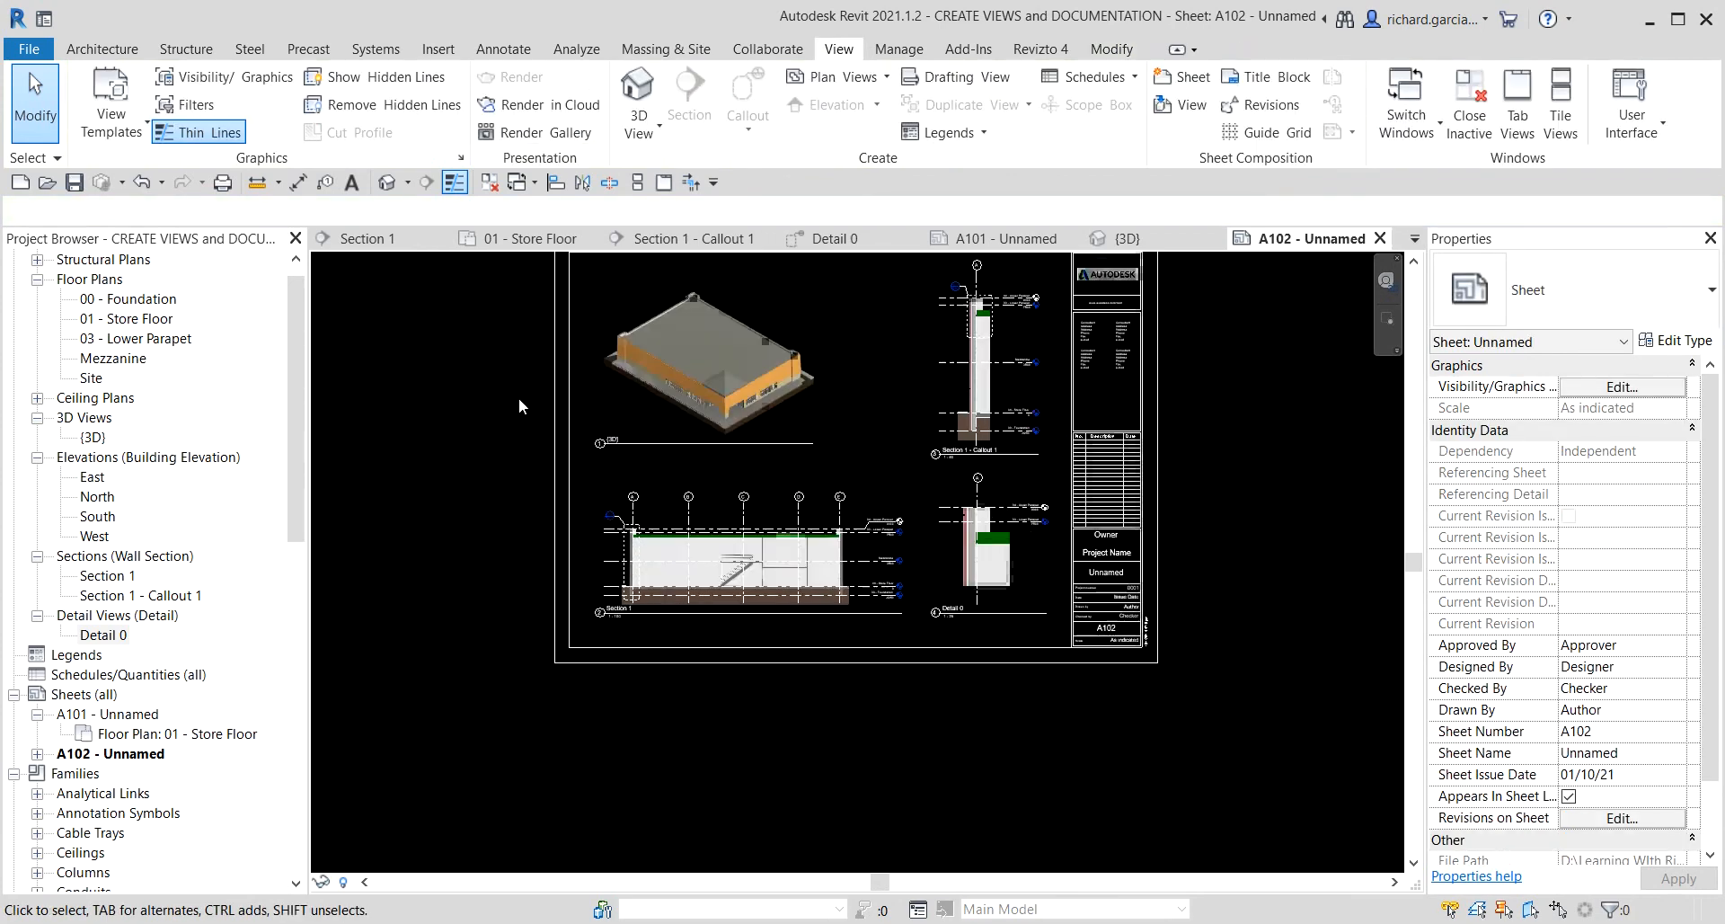
click(489, 183)
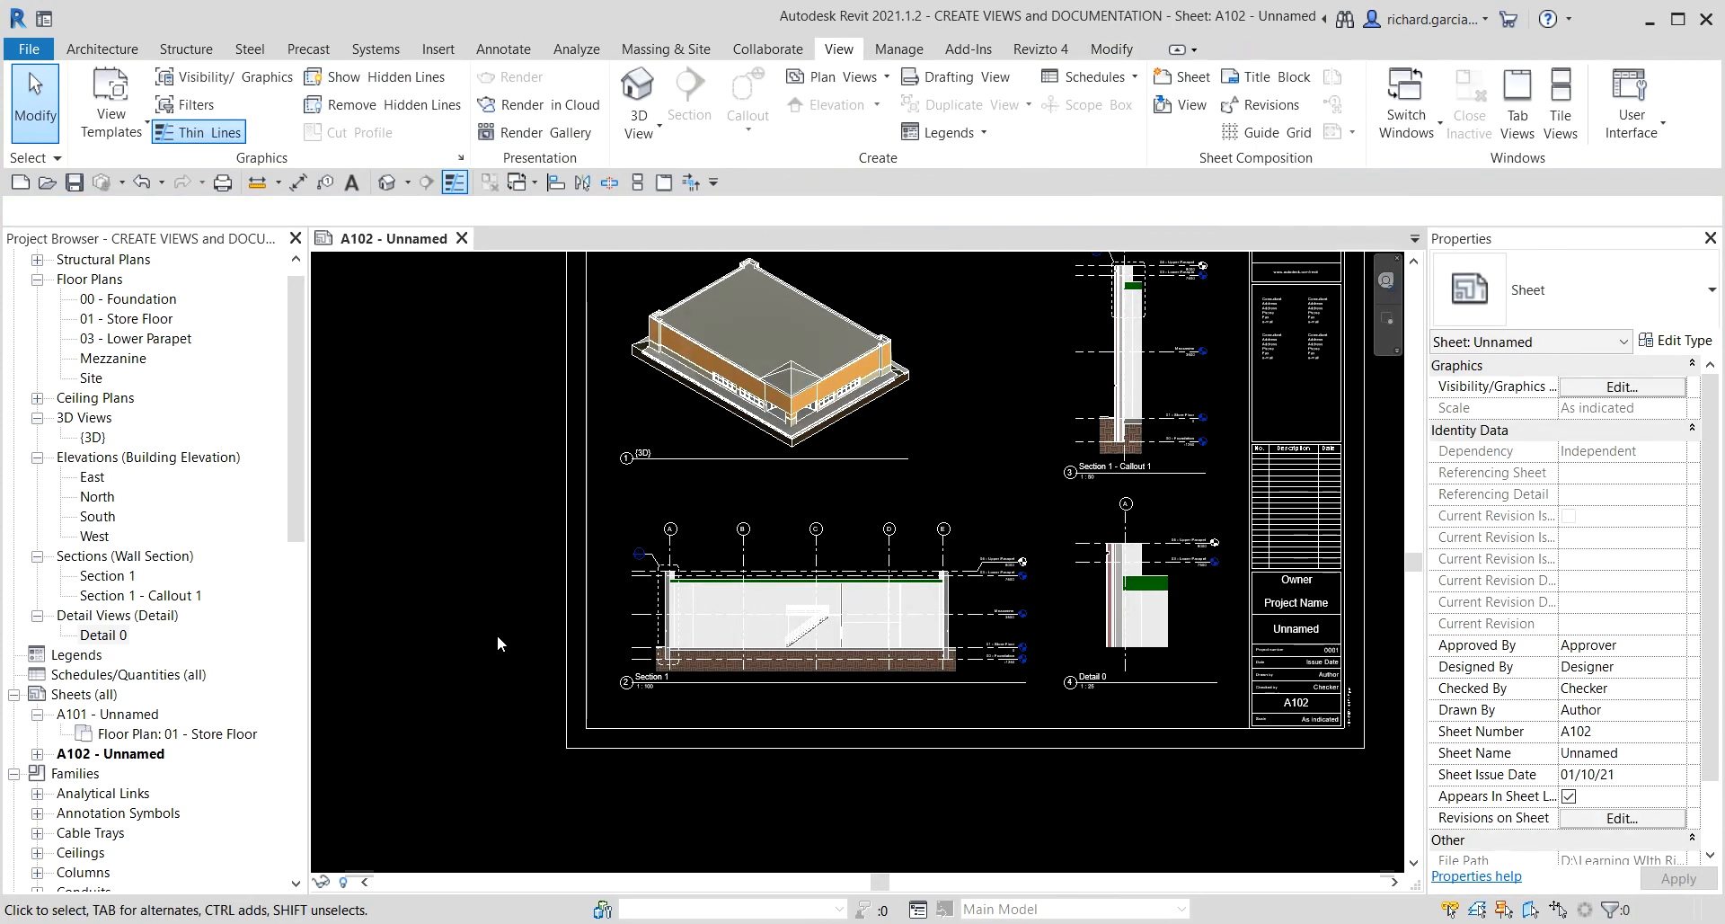
scroll(1168, 550, up, 3)
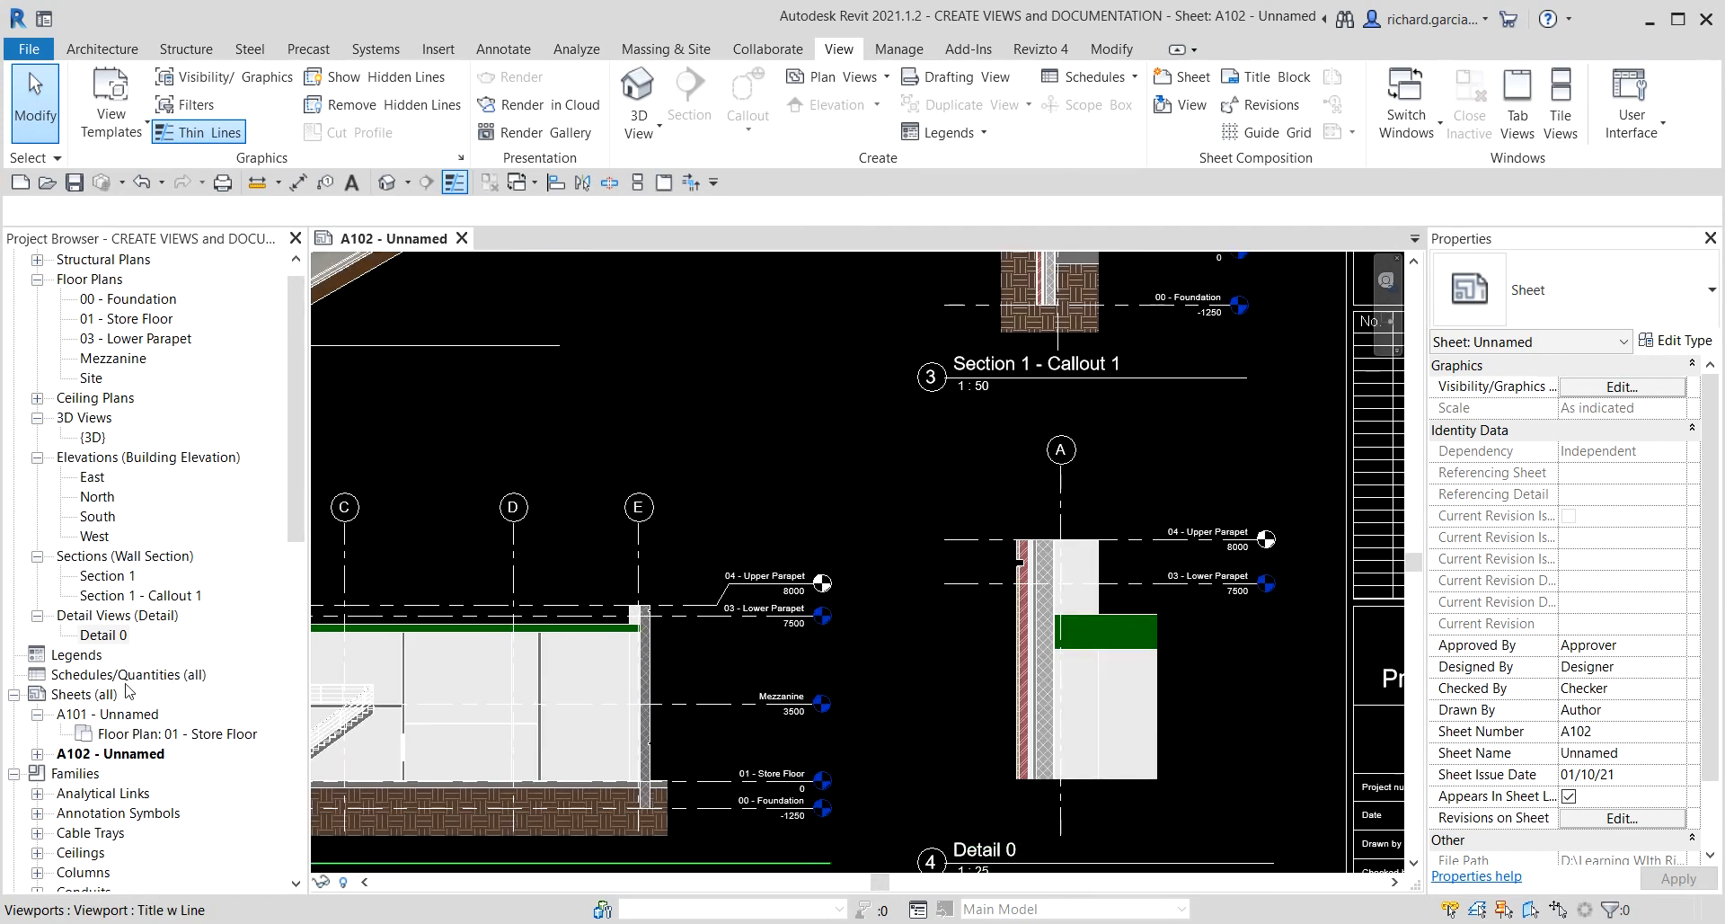
- Open Section 1 and examine the detail and sheet numbers in the callout tag near grid A
double_click(109, 576)
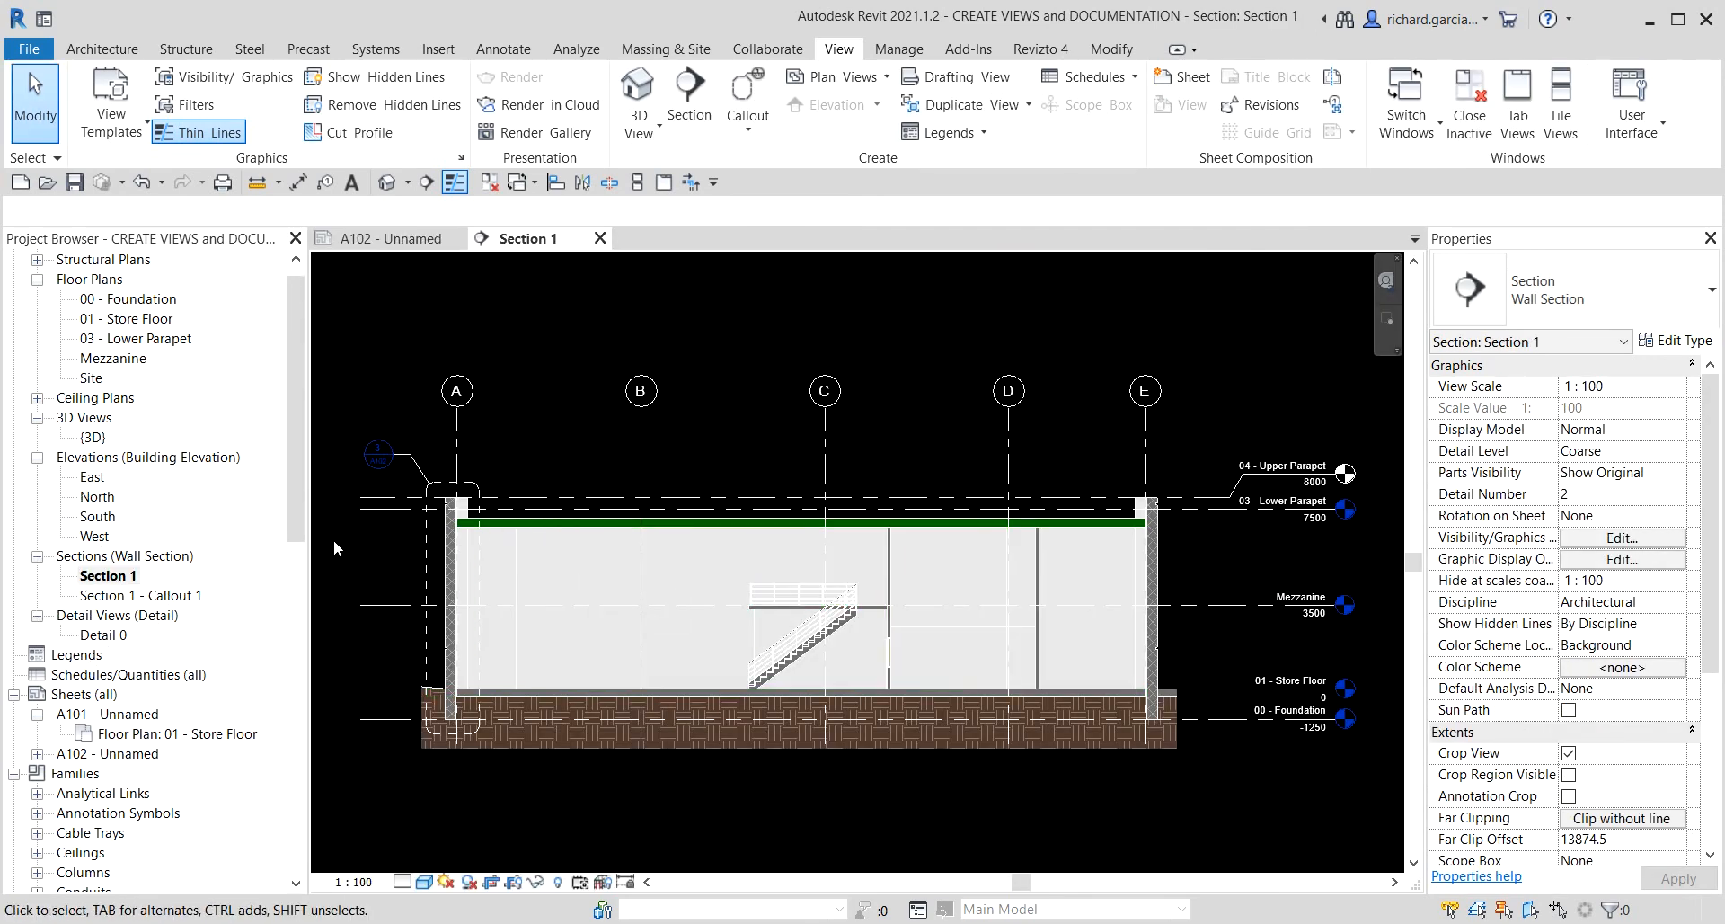
scroll(627, 531, up, 4)
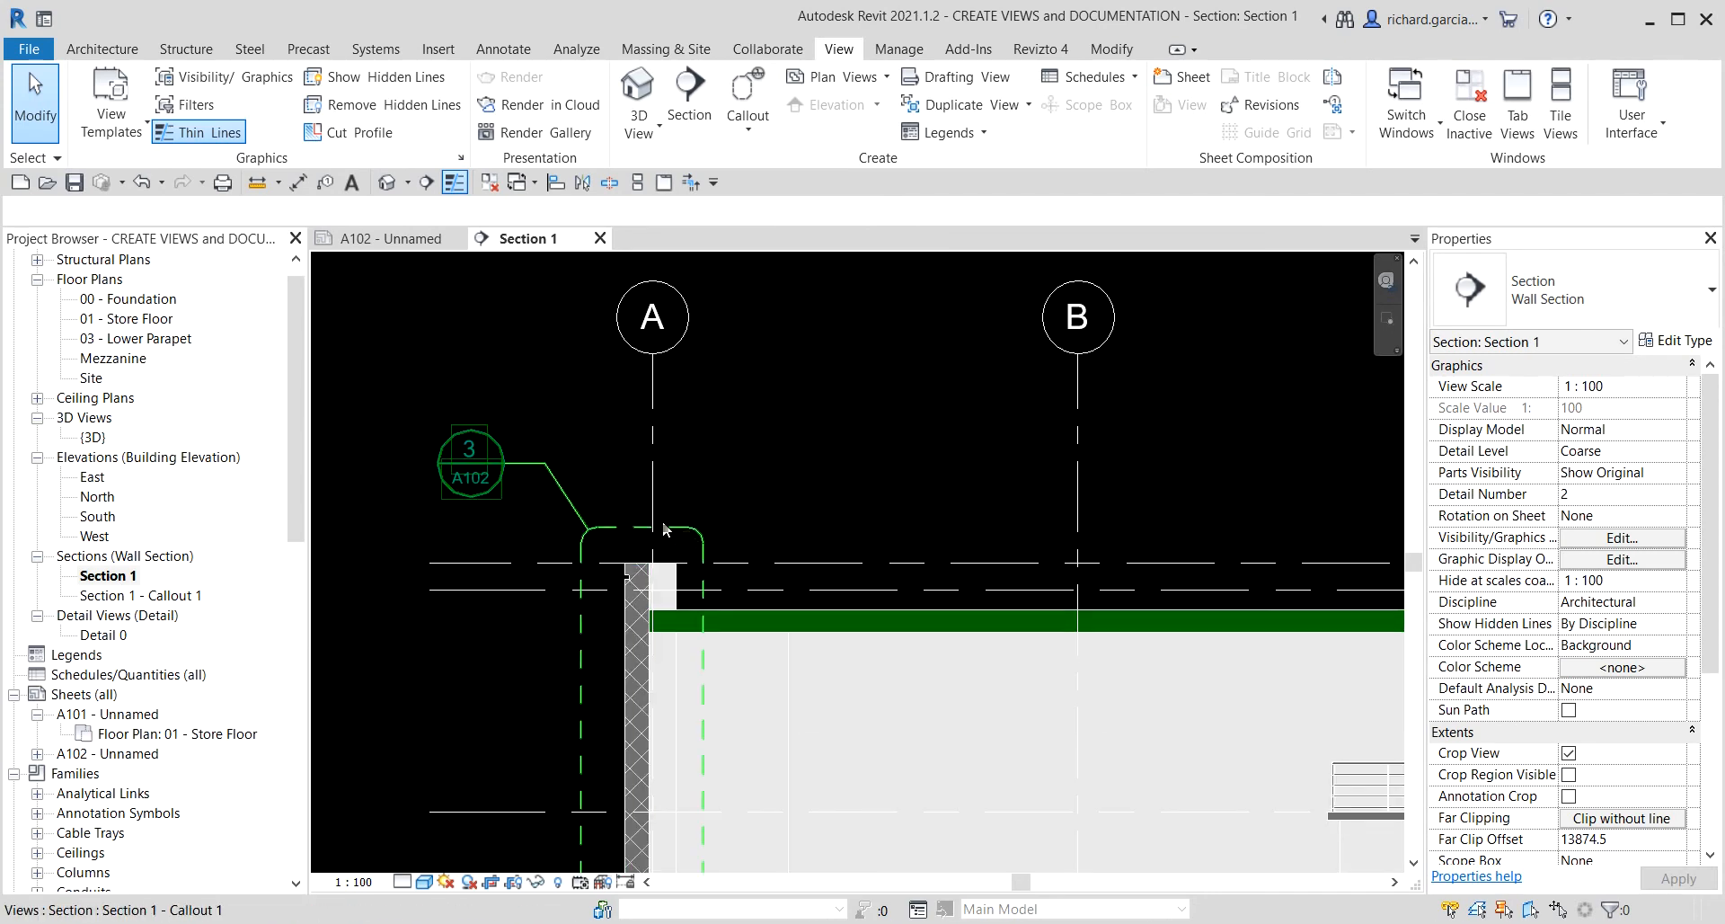
scroll(456, 454, up, 5)
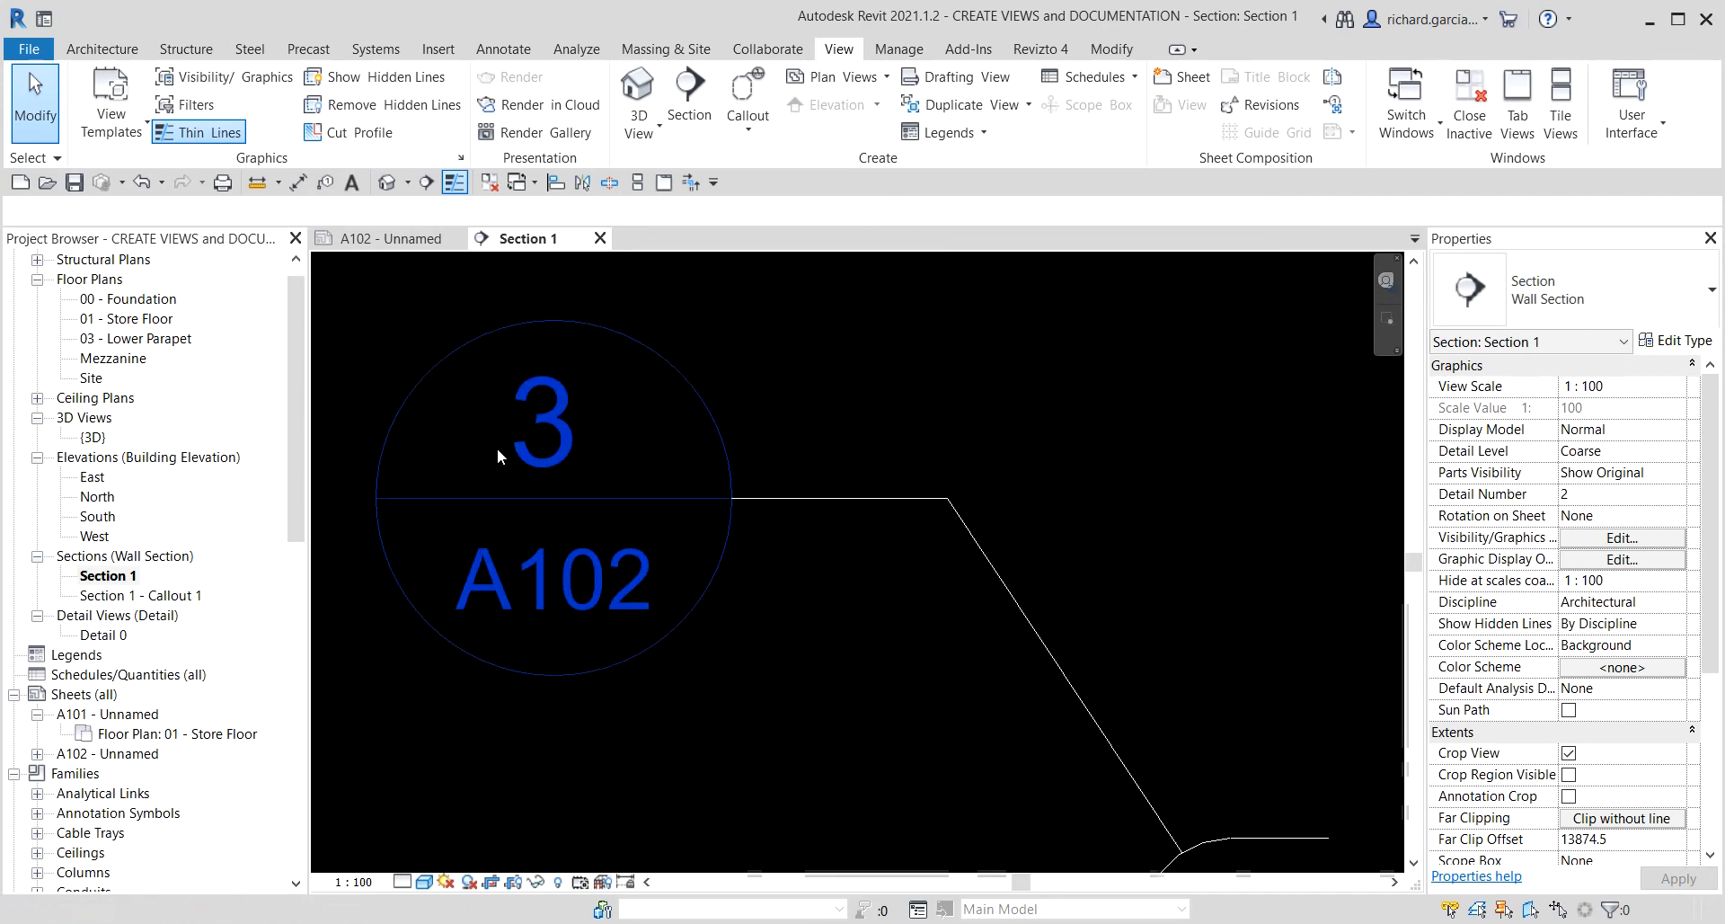
scroll(719, 421, down, 5)
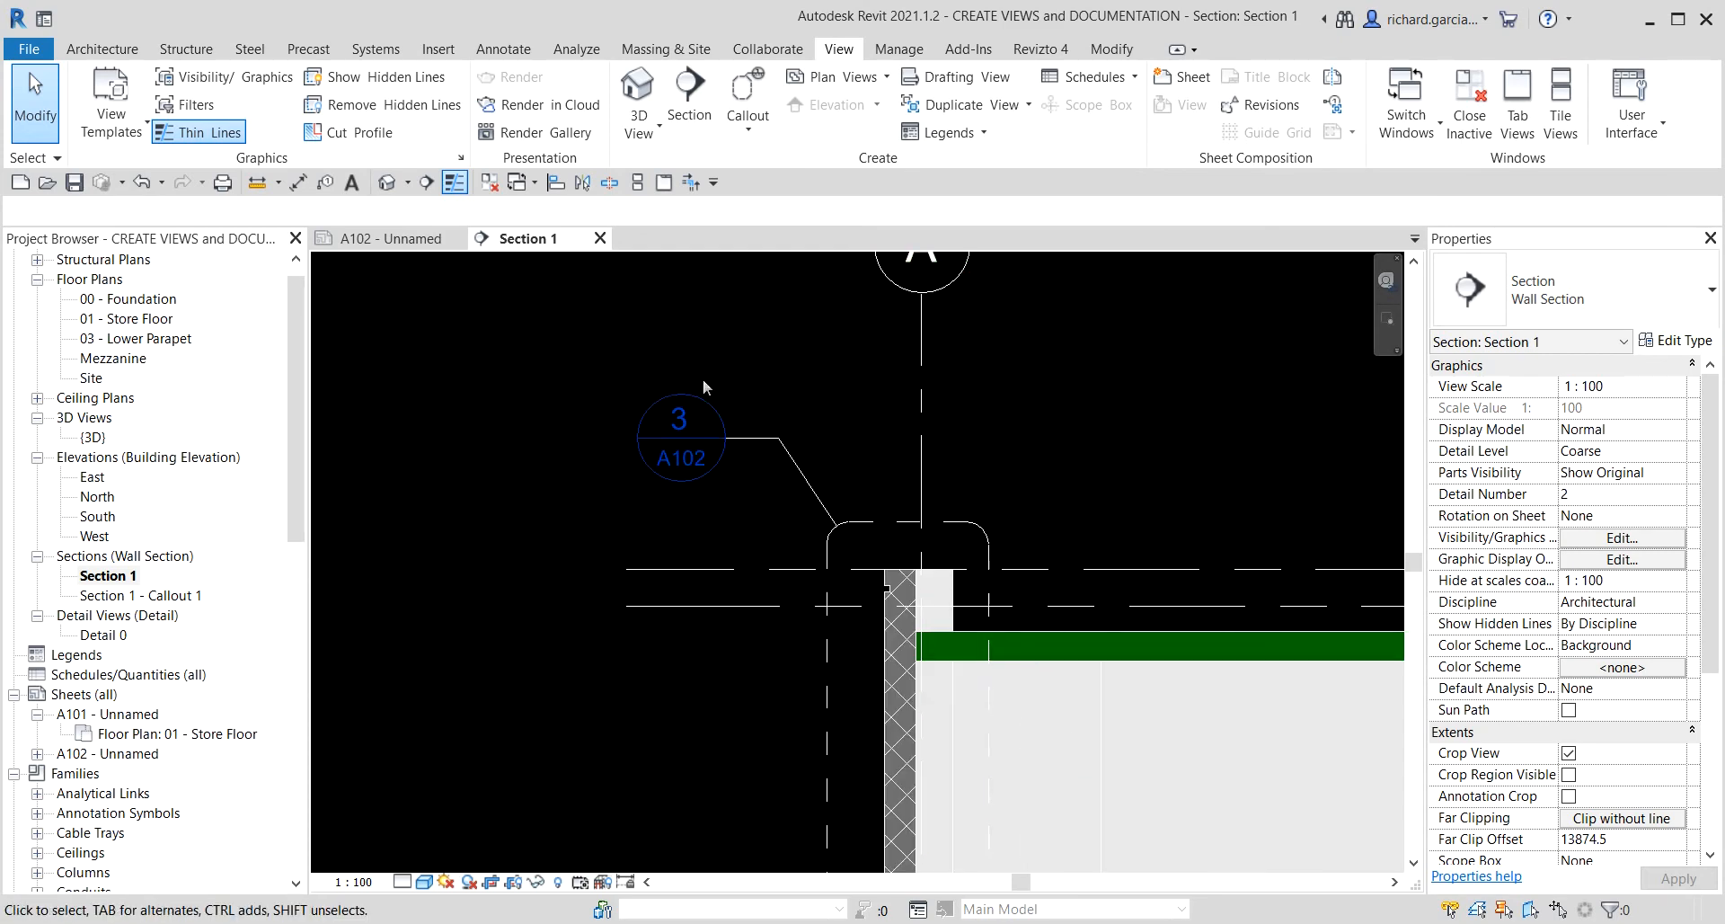
scroll(665, 375, up, 4)
scroll(719, 471, up, 2)
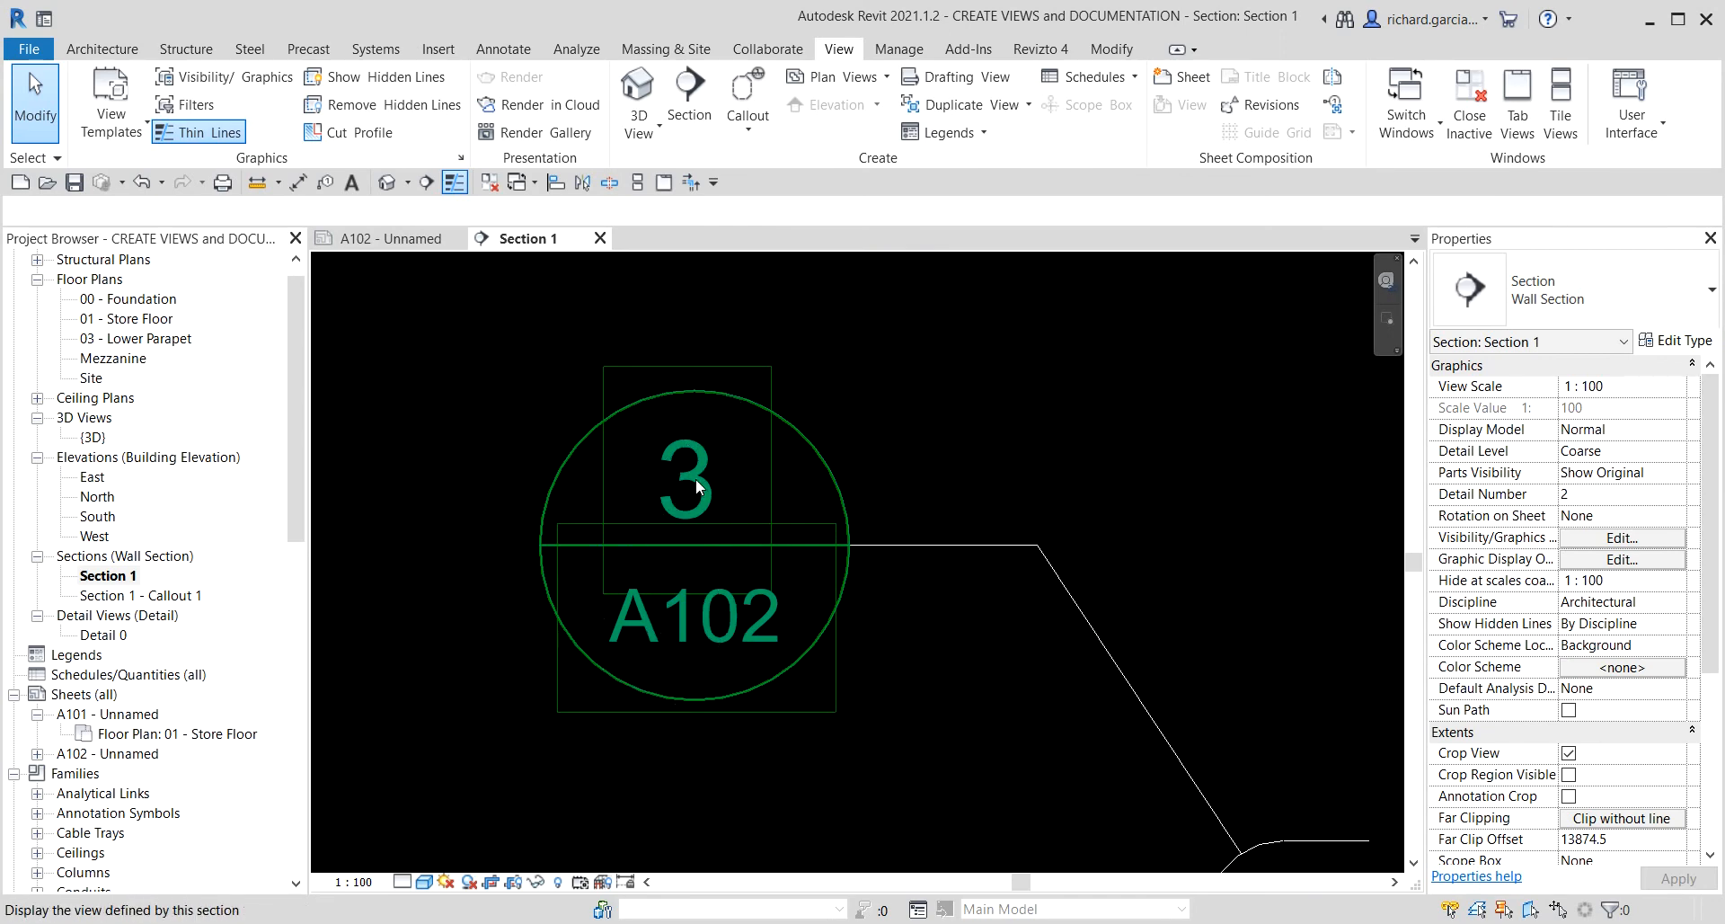
- Return to sheet A102 and examine the callout tag at the parapet in the Section 1 - Callout 1 viewport
double_click(72, 755)
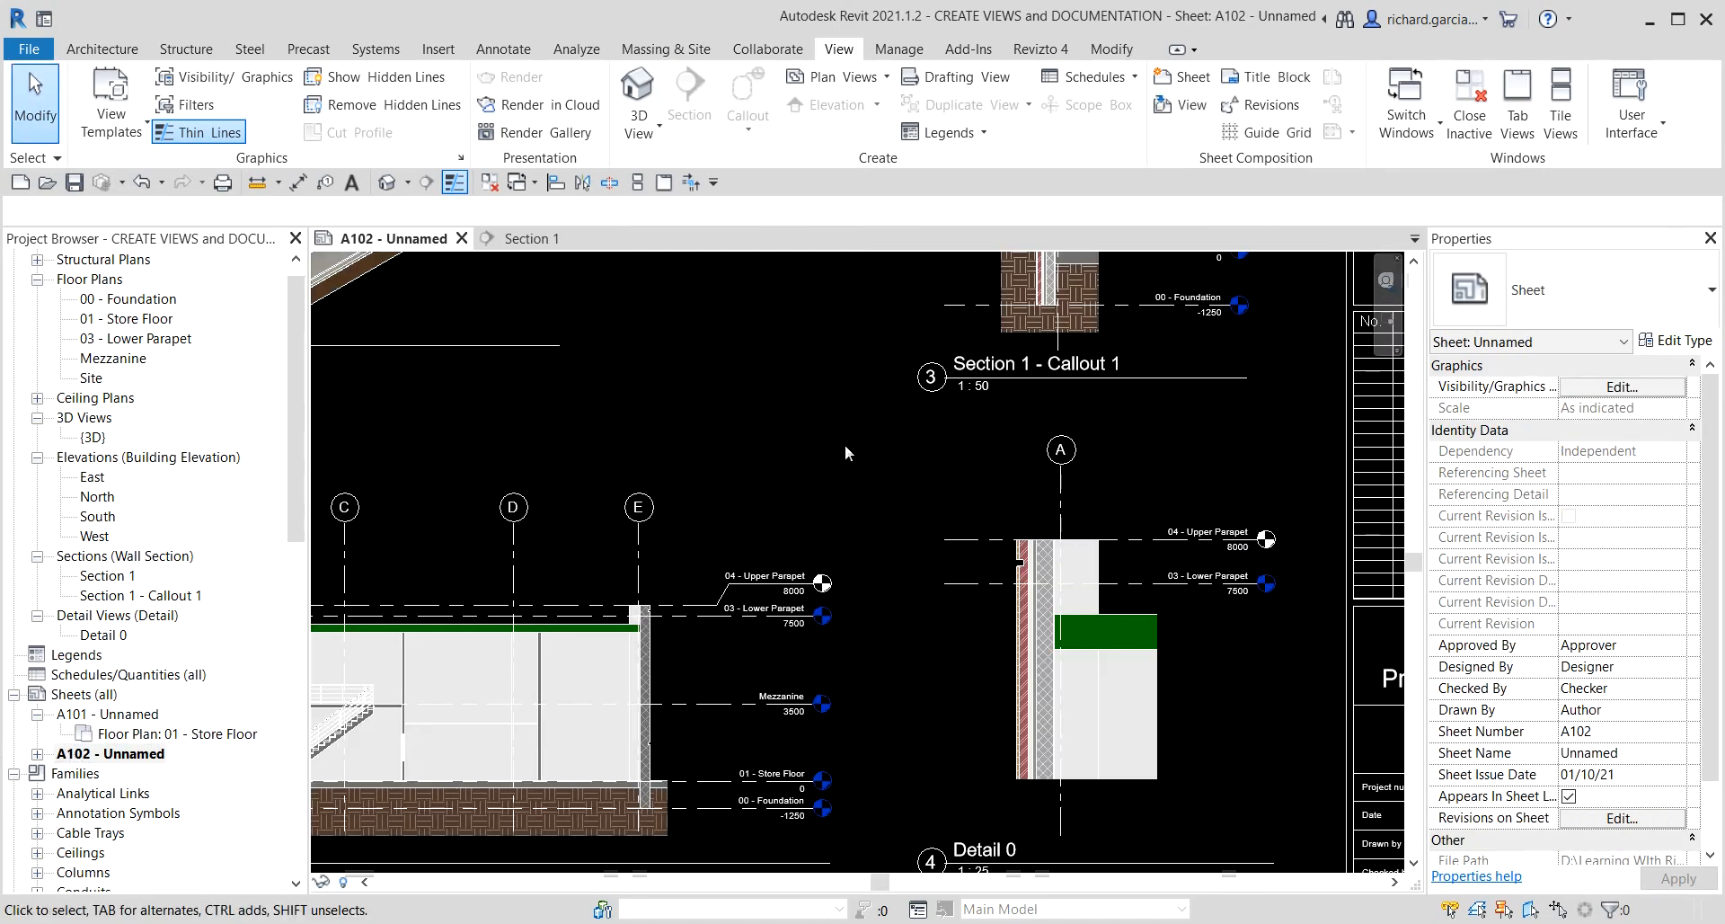
scroll(1093, 293, up, 5)
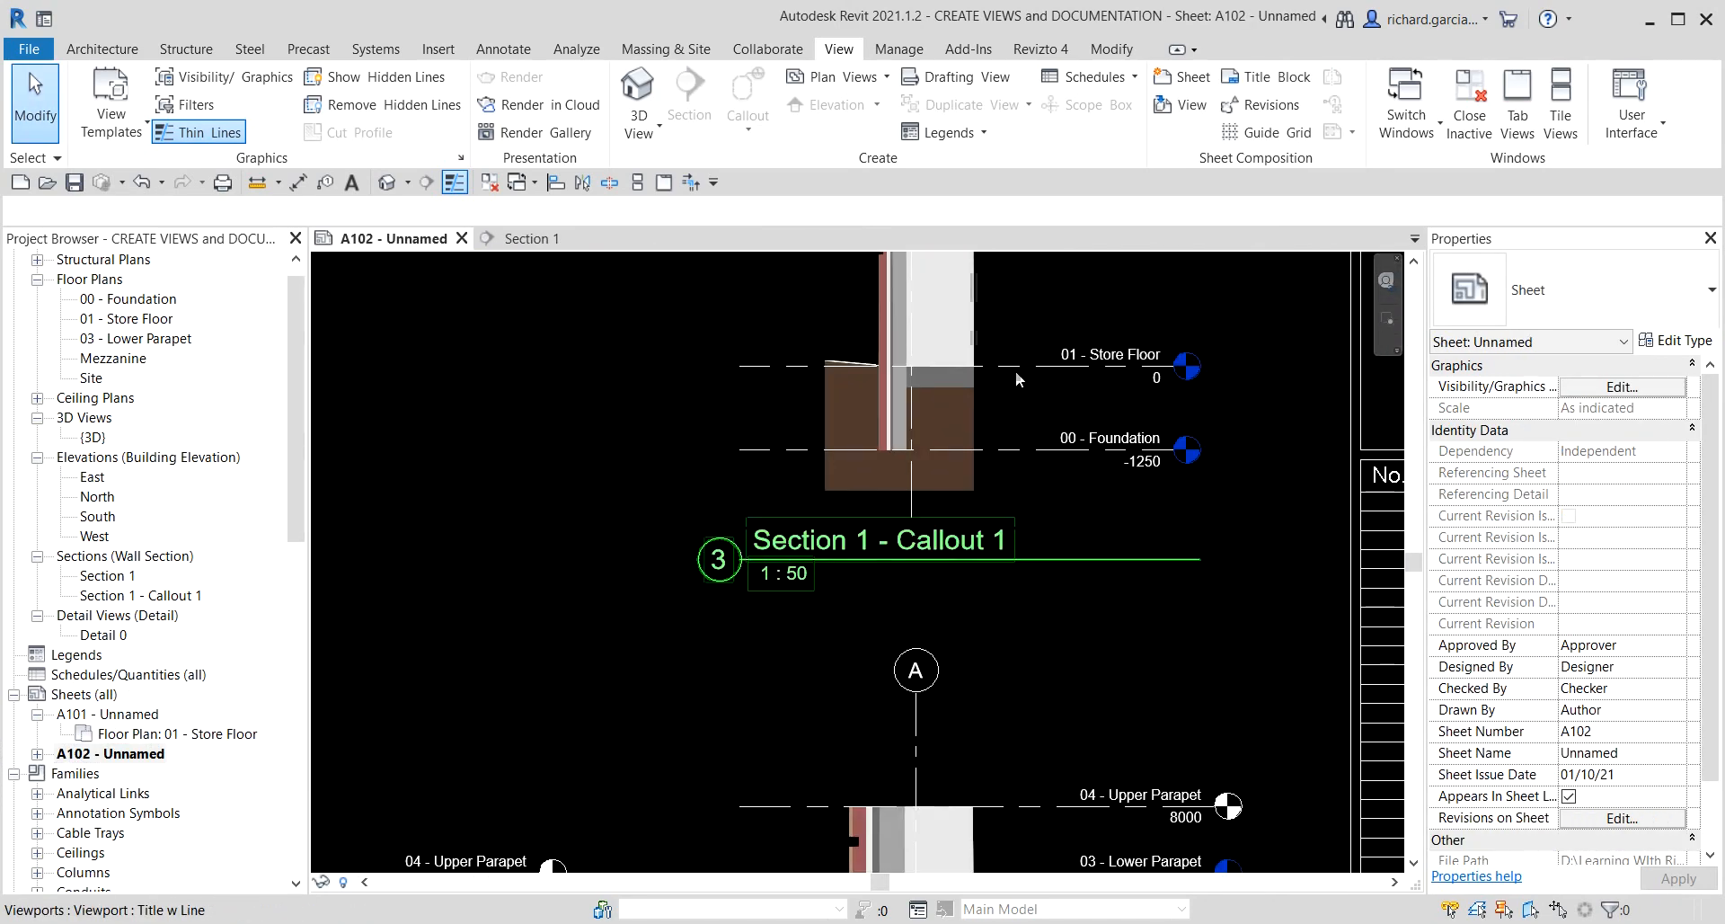
middle_drag(1015, 370, 962, 653)
scroll(870, 568, down, 3)
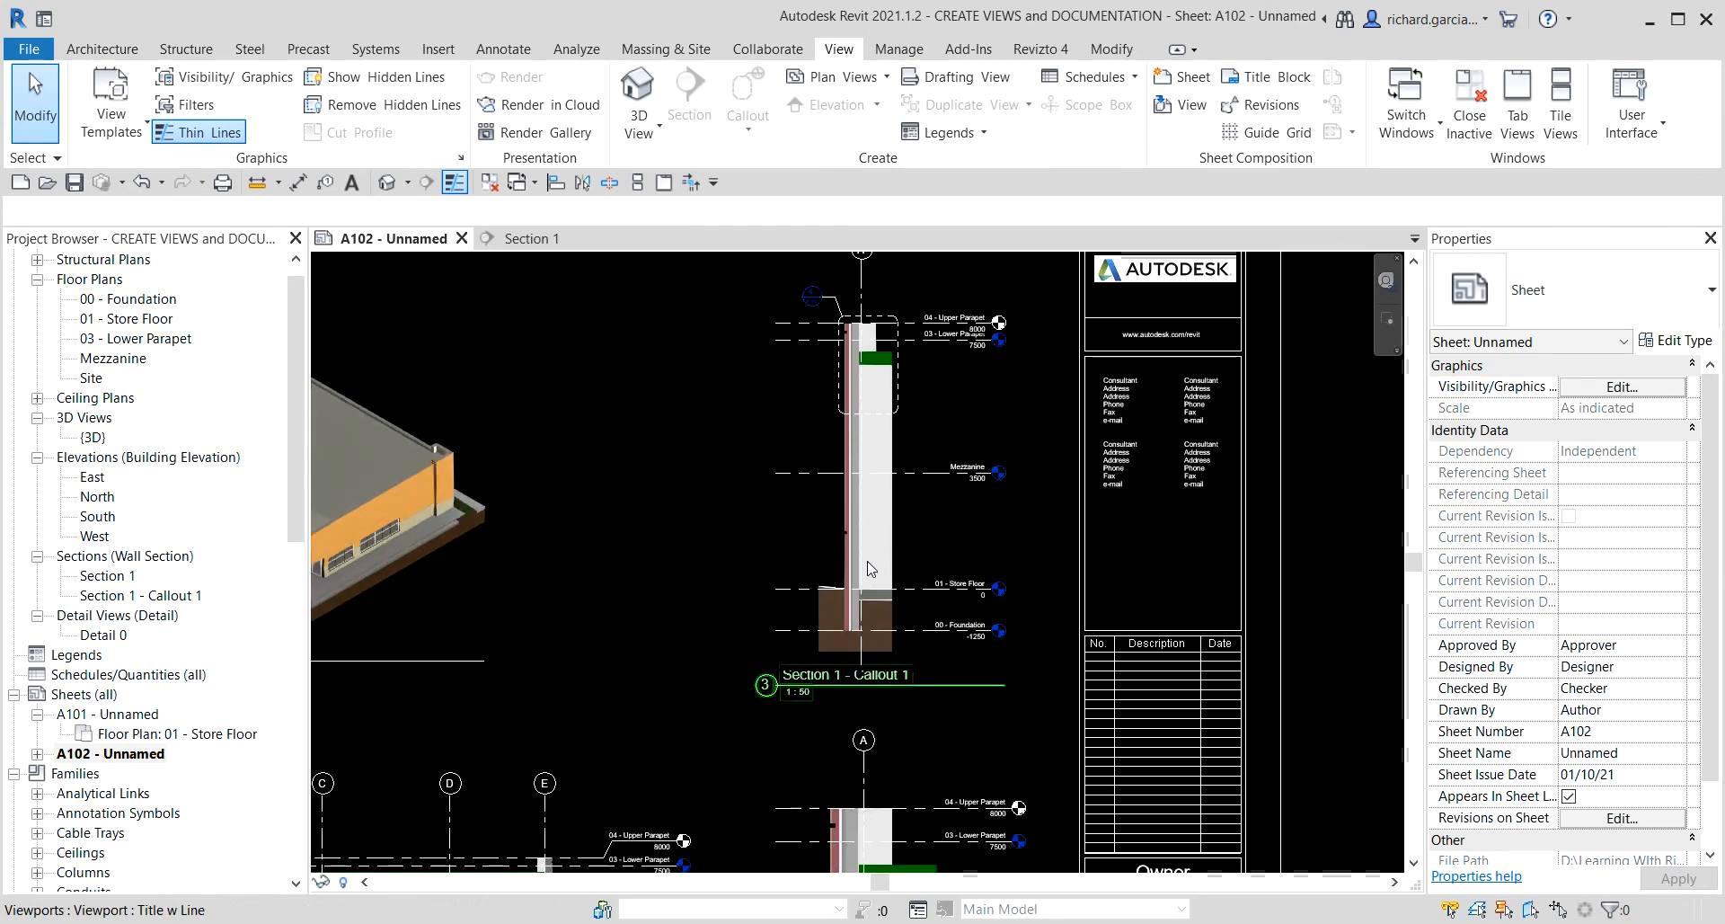
scroll(871, 326, up, 5)
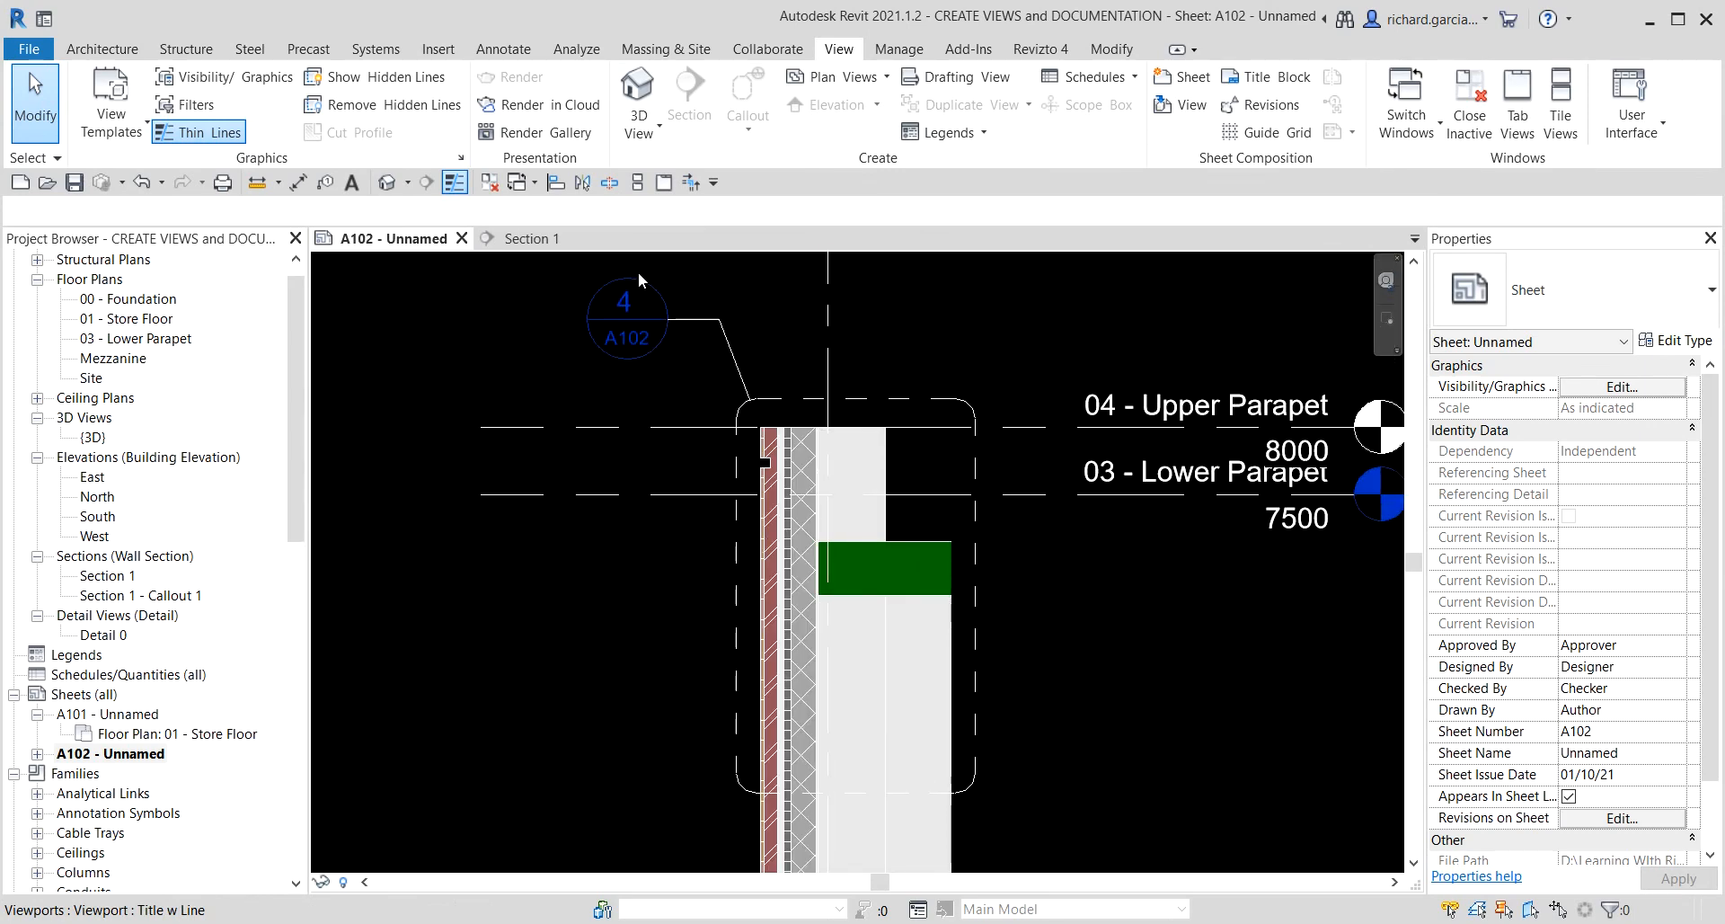
scroll(638, 271, up, 3)
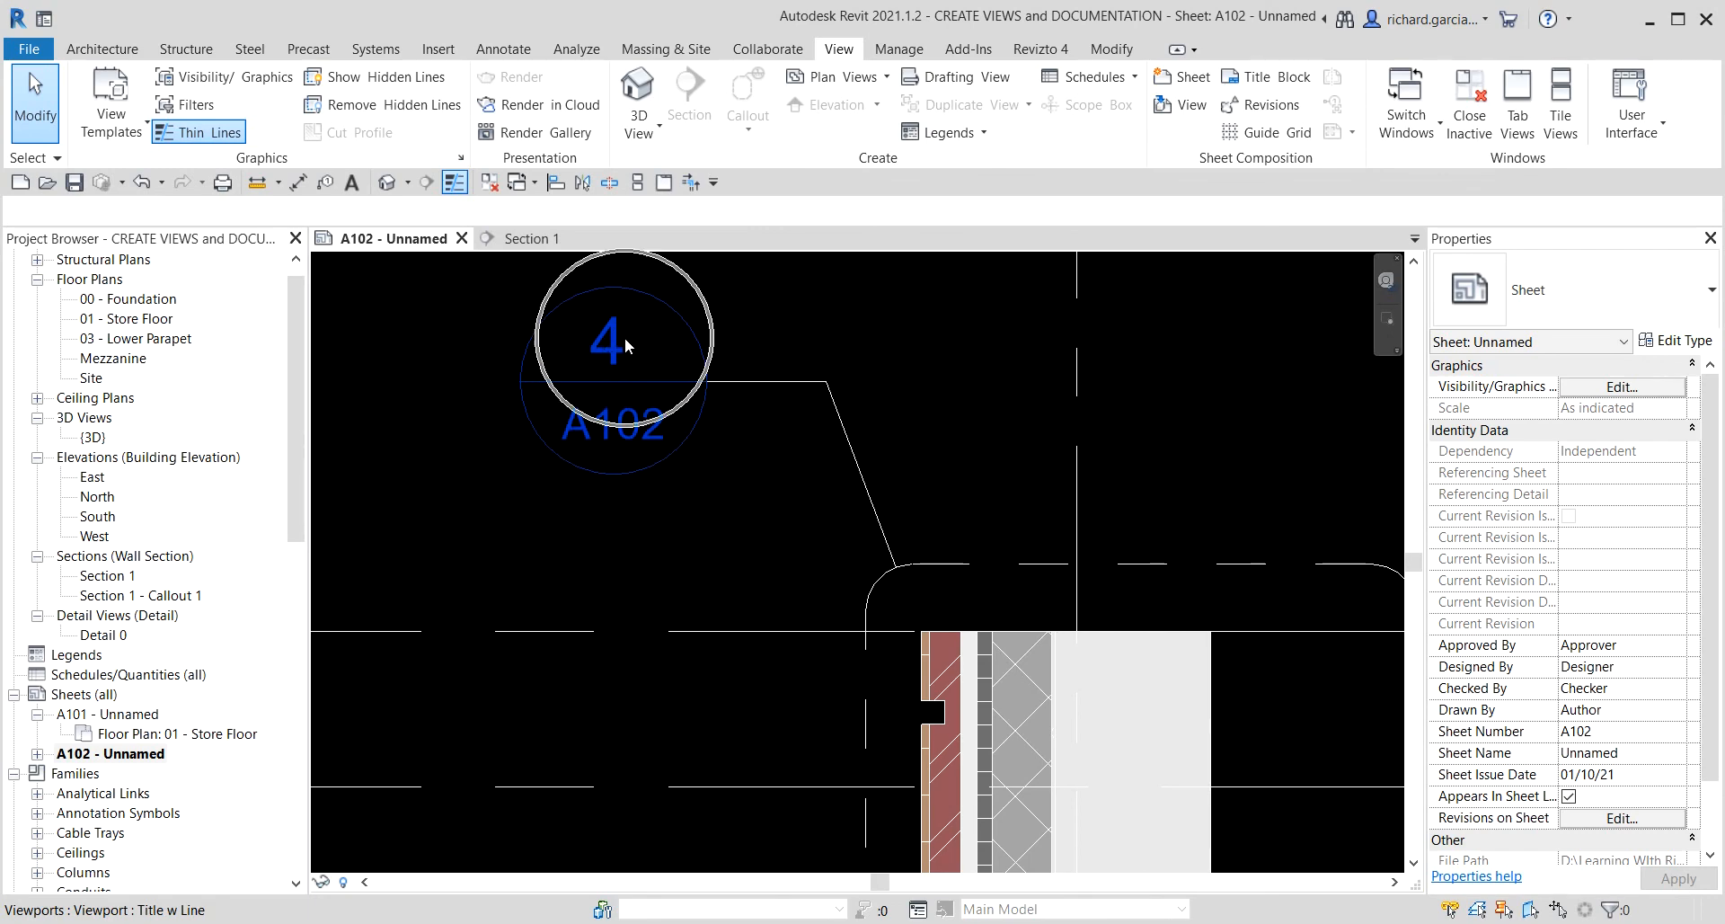
scroll(623, 336, down, 4)
scroll(628, 627, down, 2)
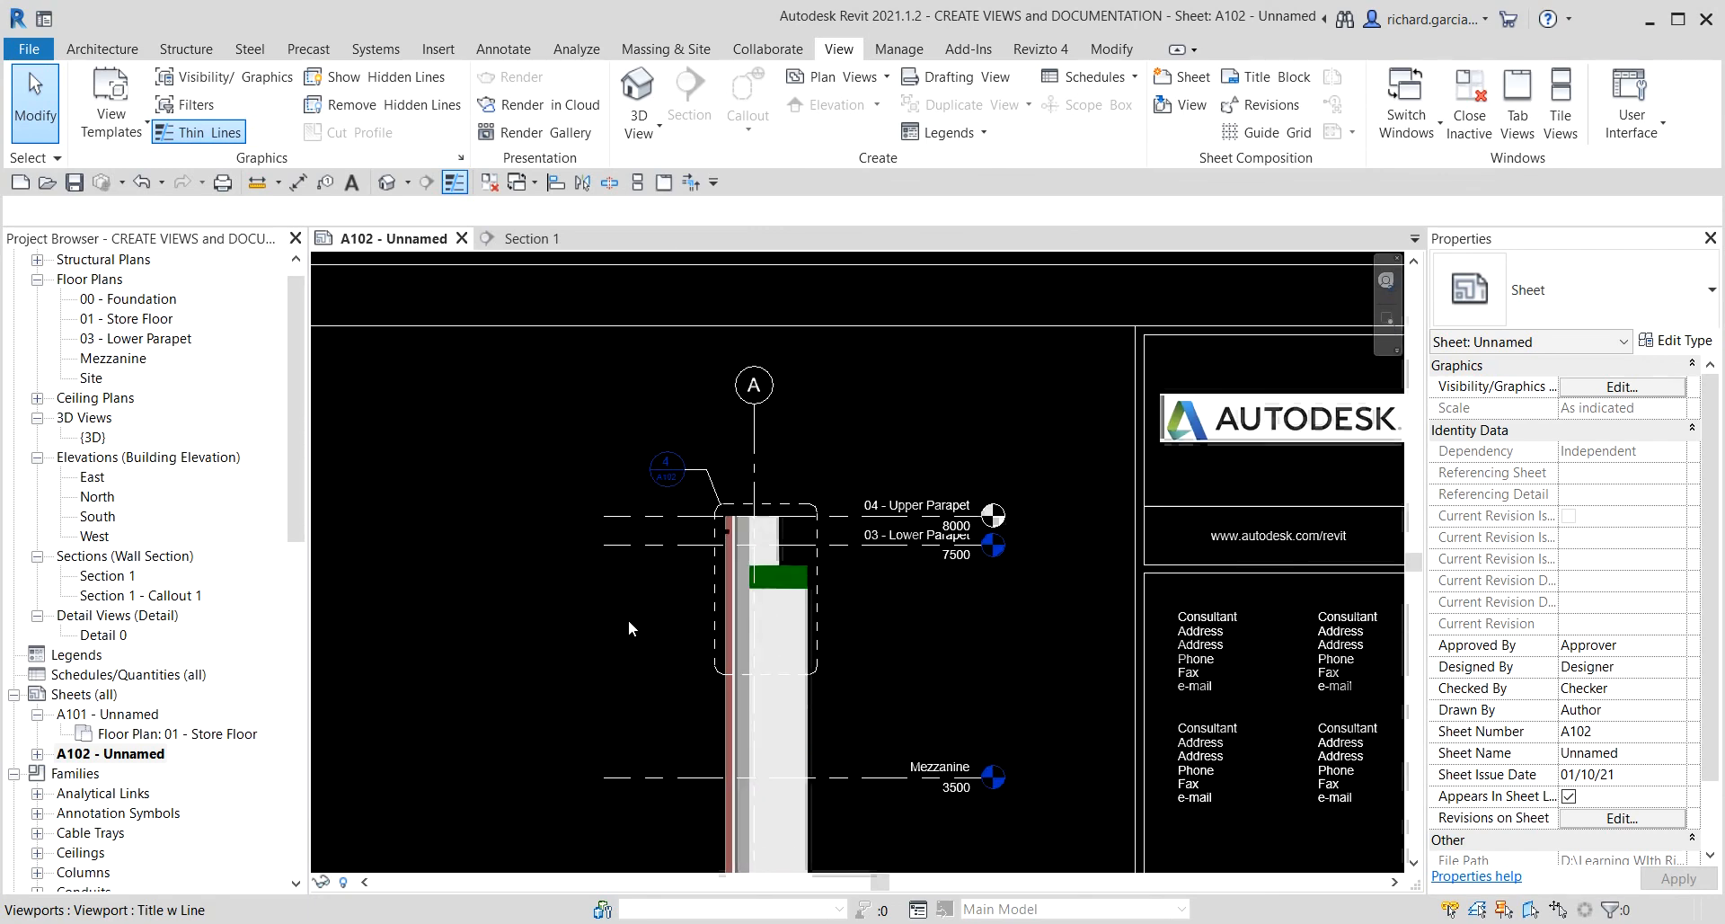
- Compare the Detail 0 viewport title and Section 1's callout tag on sheet A102, and review the overall sheet layout
scroll(628, 628, down, 4)
middle_drag(605, 652, 965, 275)
scroll(808, 506, up, 1)
middle_drag(808, 506, 821, 260)
scroll(1098, 749, up, 4)
scroll(1123, 655, down, 3)
middle_drag(1115, 621, 958, 792)
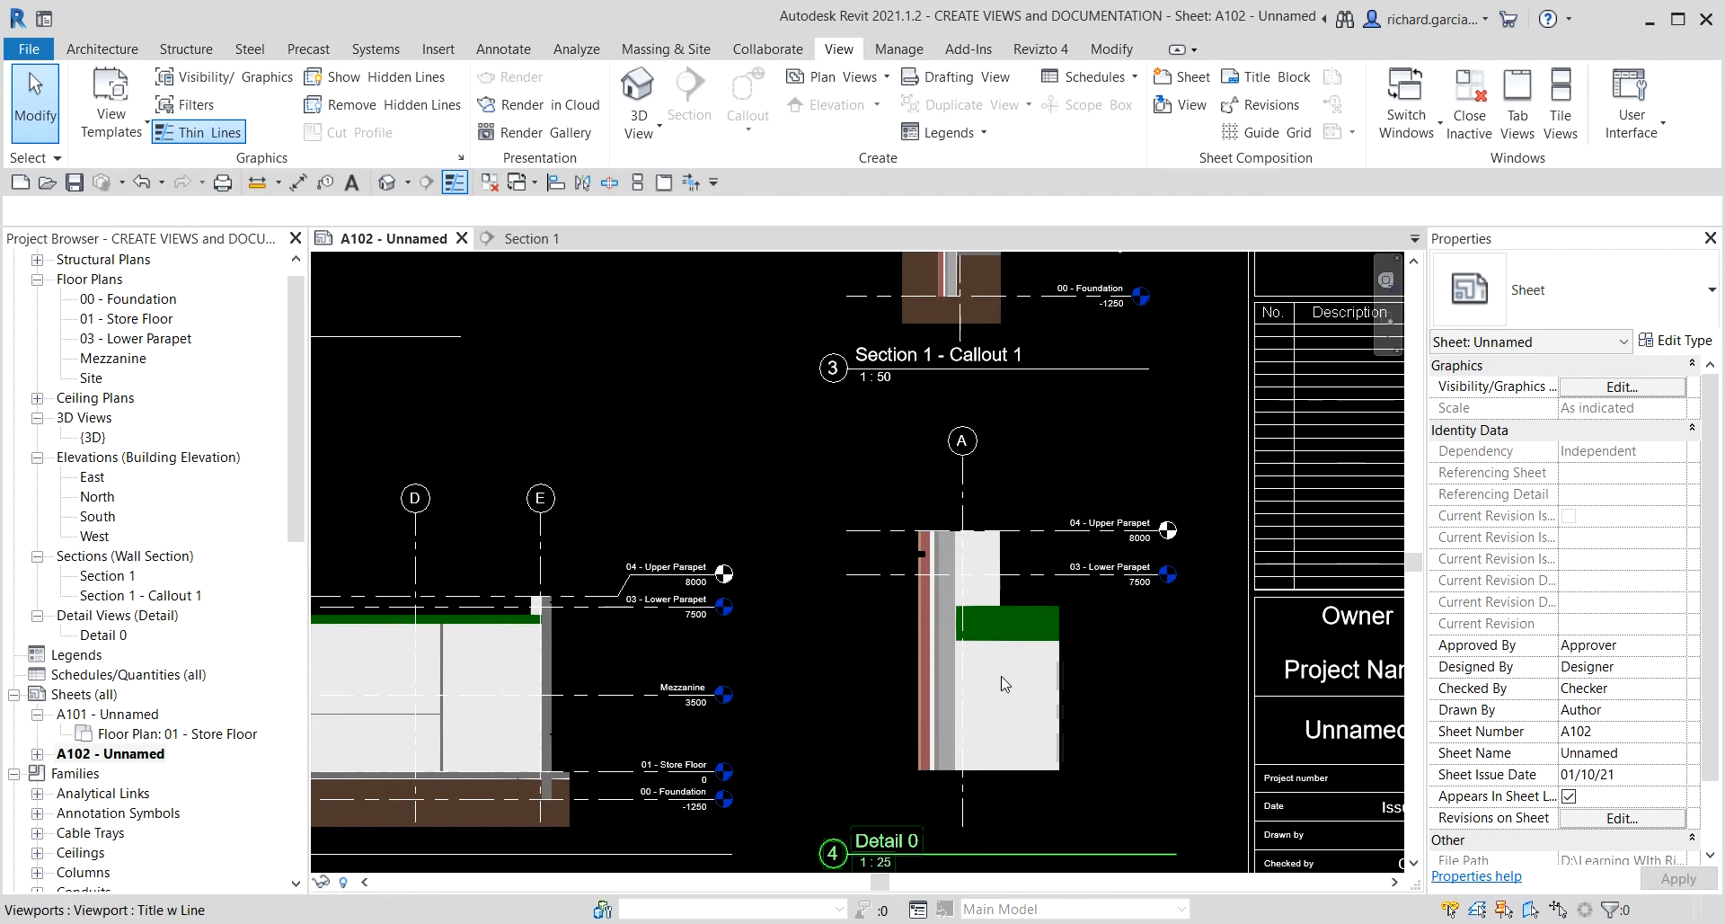
scroll(997, 688, down, 3)
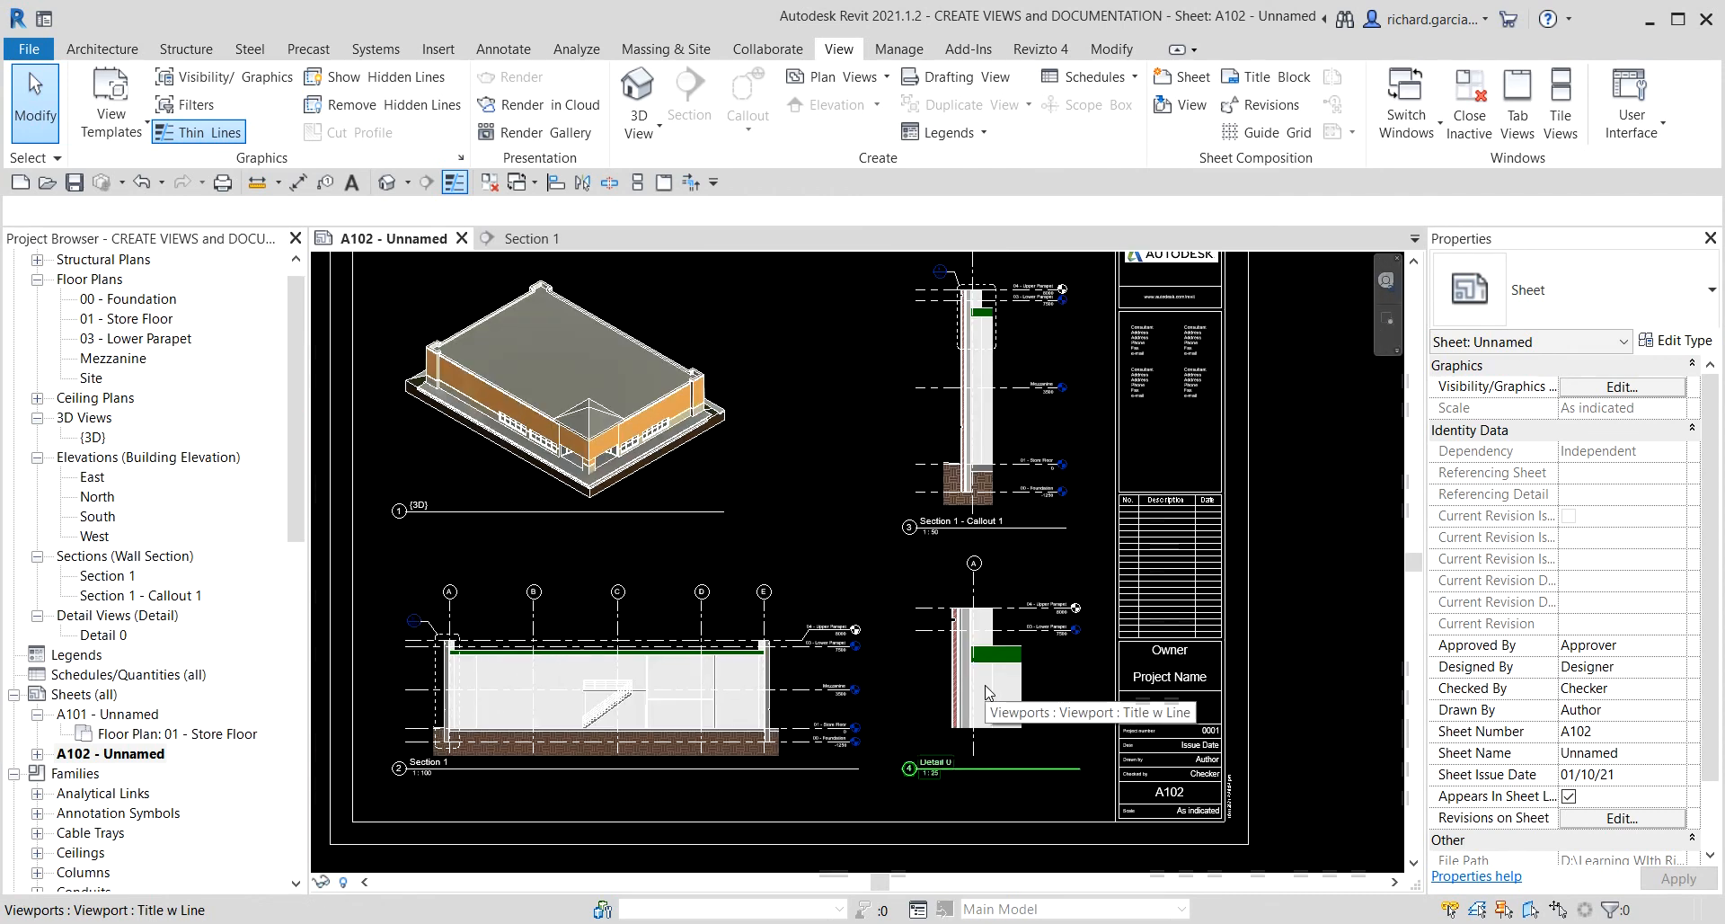
scroll(411, 623, up, 5)
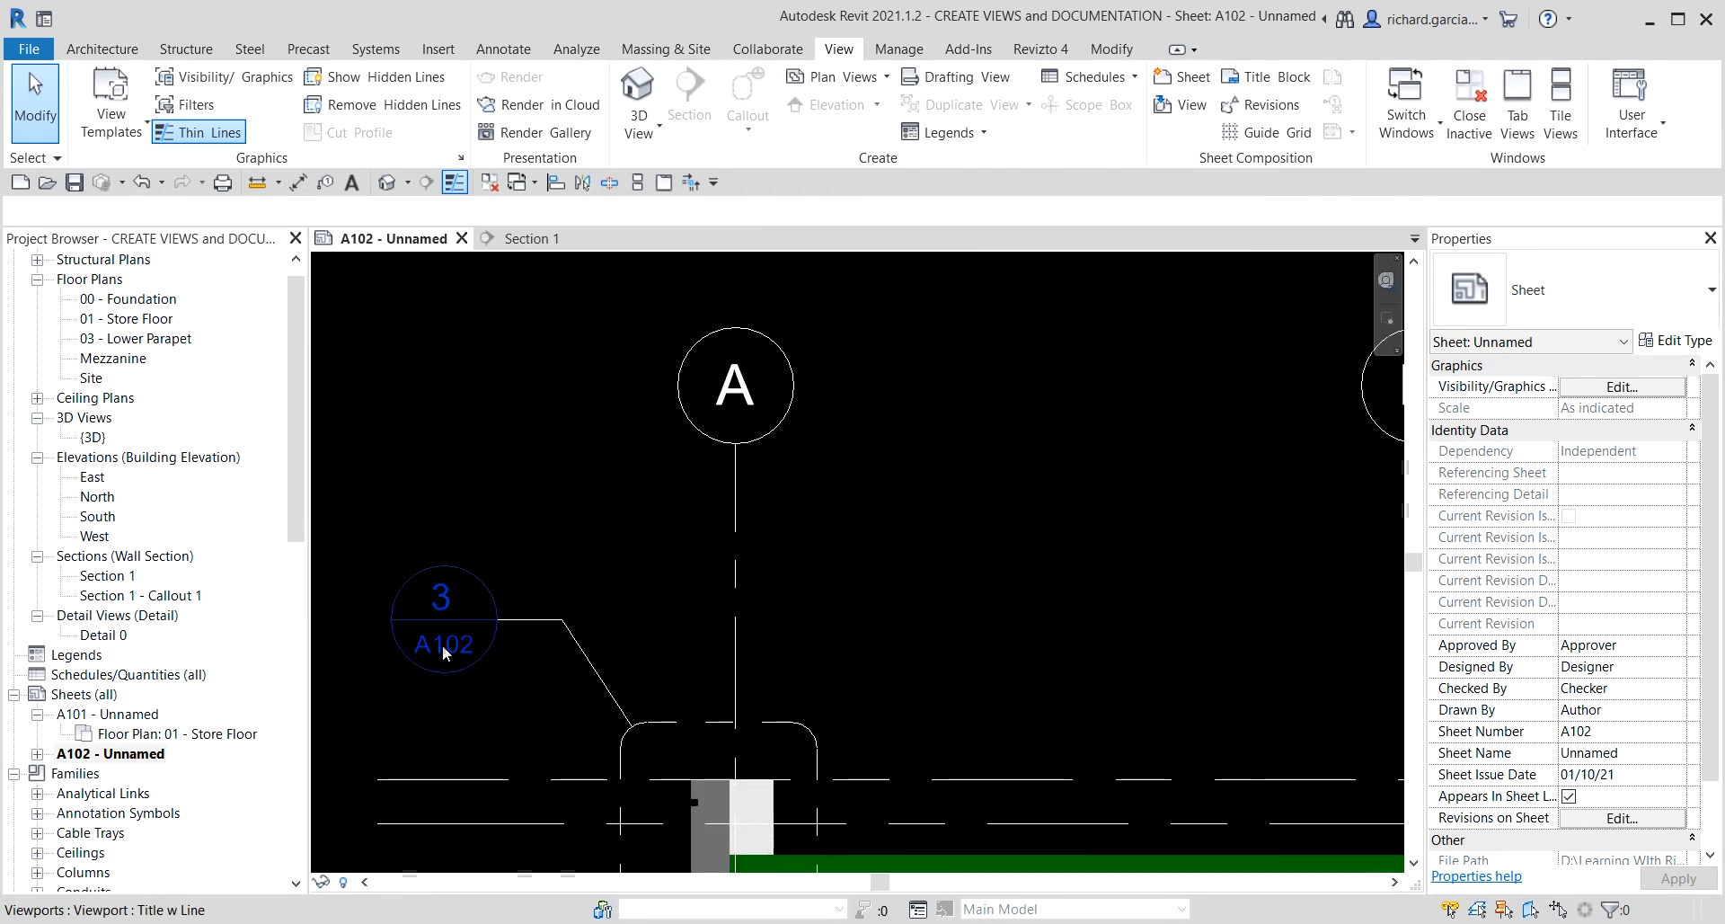
scroll(443, 653, down, 5)
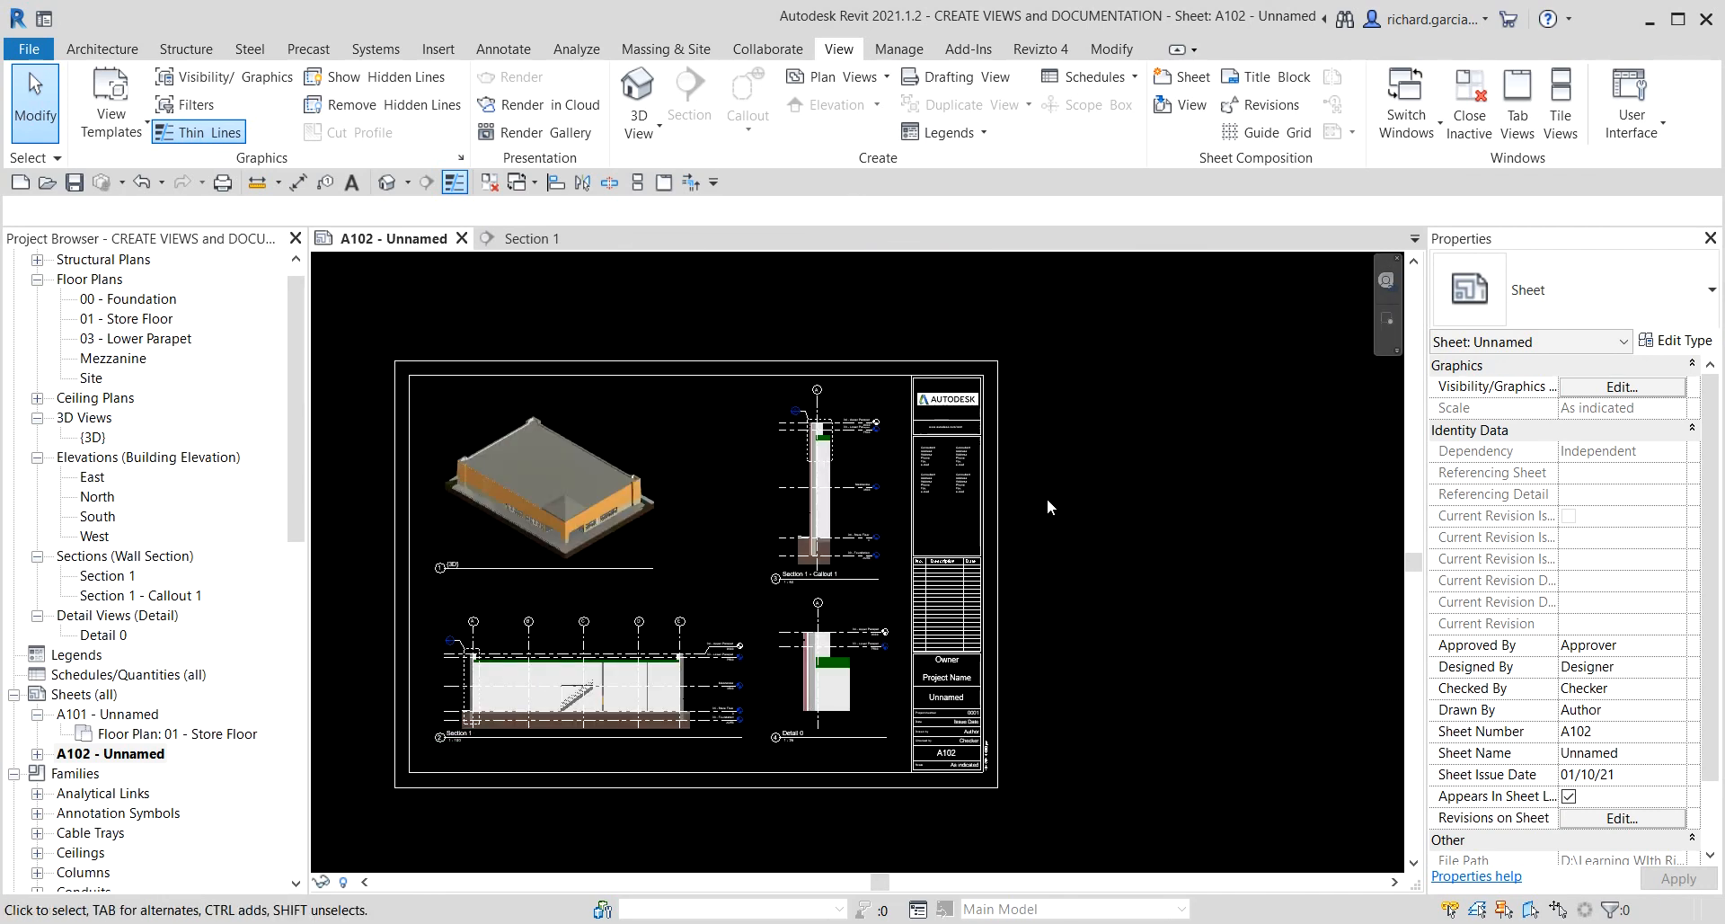
scroll(1048, 503, up, 2)
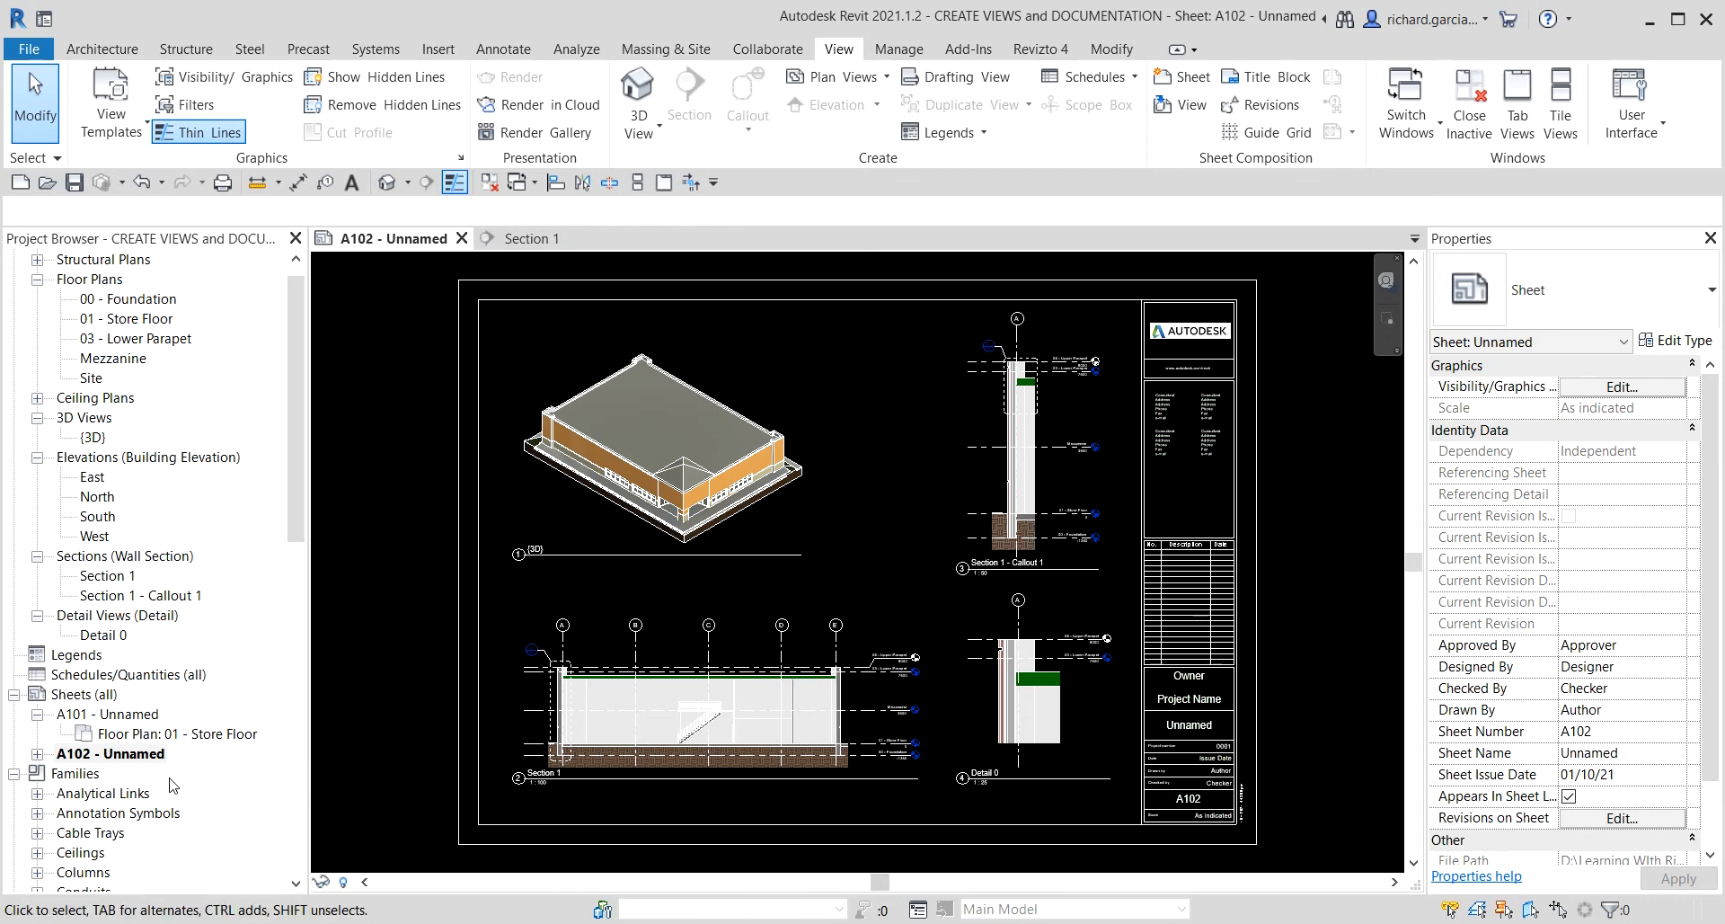
- Open sheet A101 and set the owner in its title block to ABC Company
double_click(135, 714)
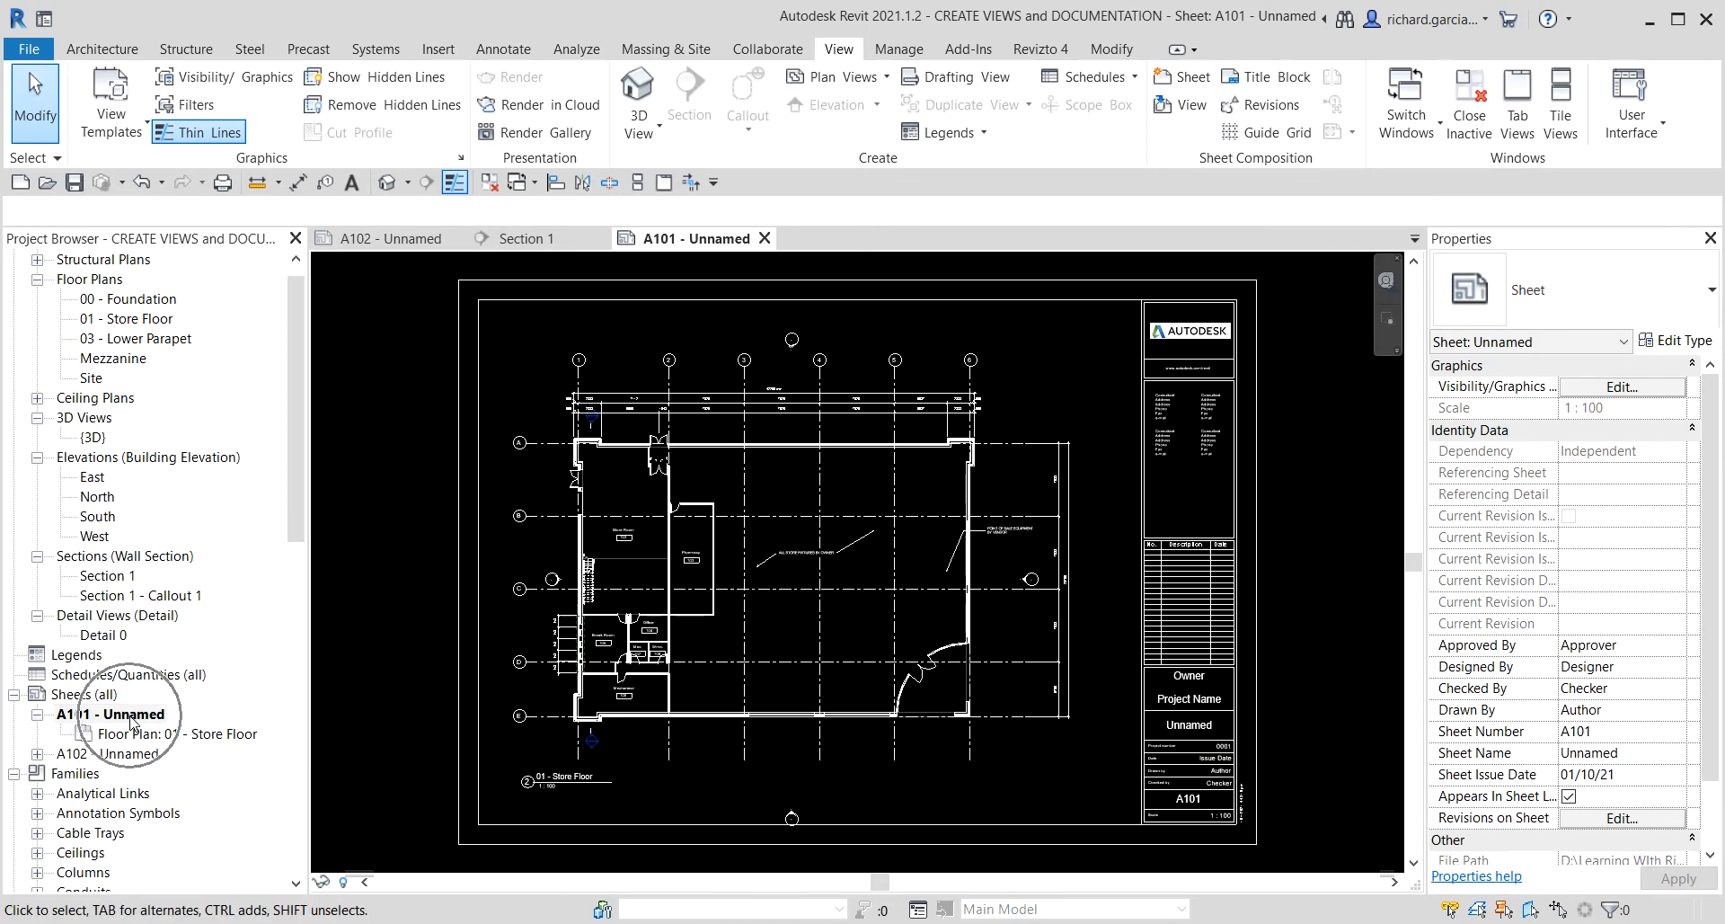
scroll(1265, 683, up, 8)
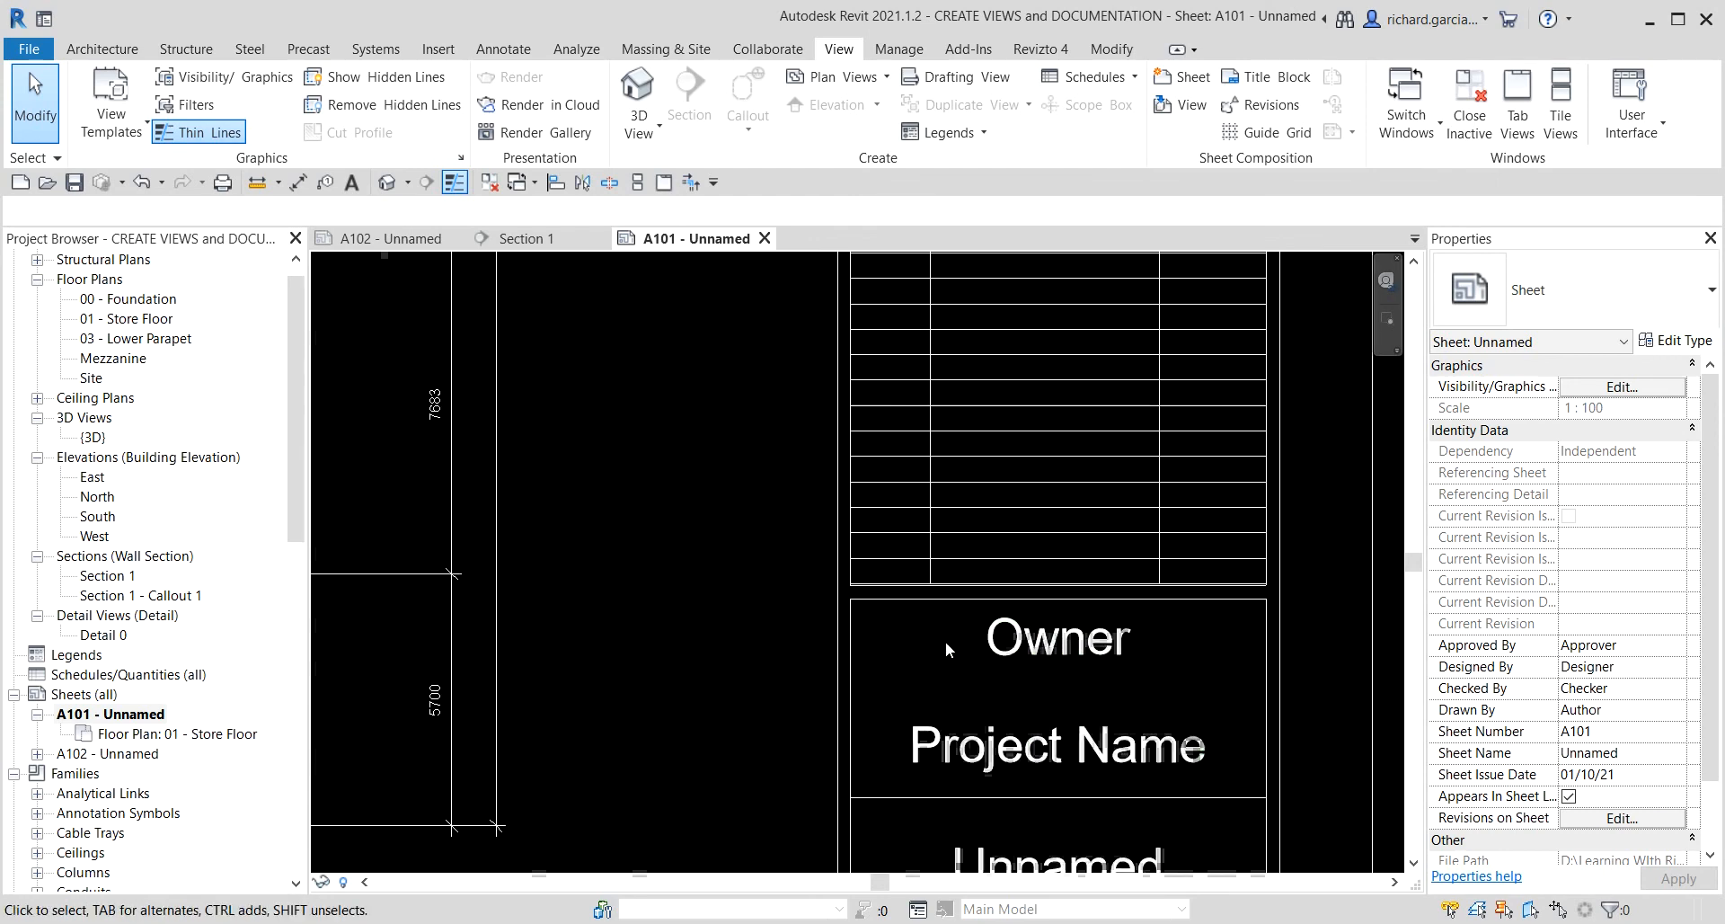
click(1107, 634)
click(1109, 636)
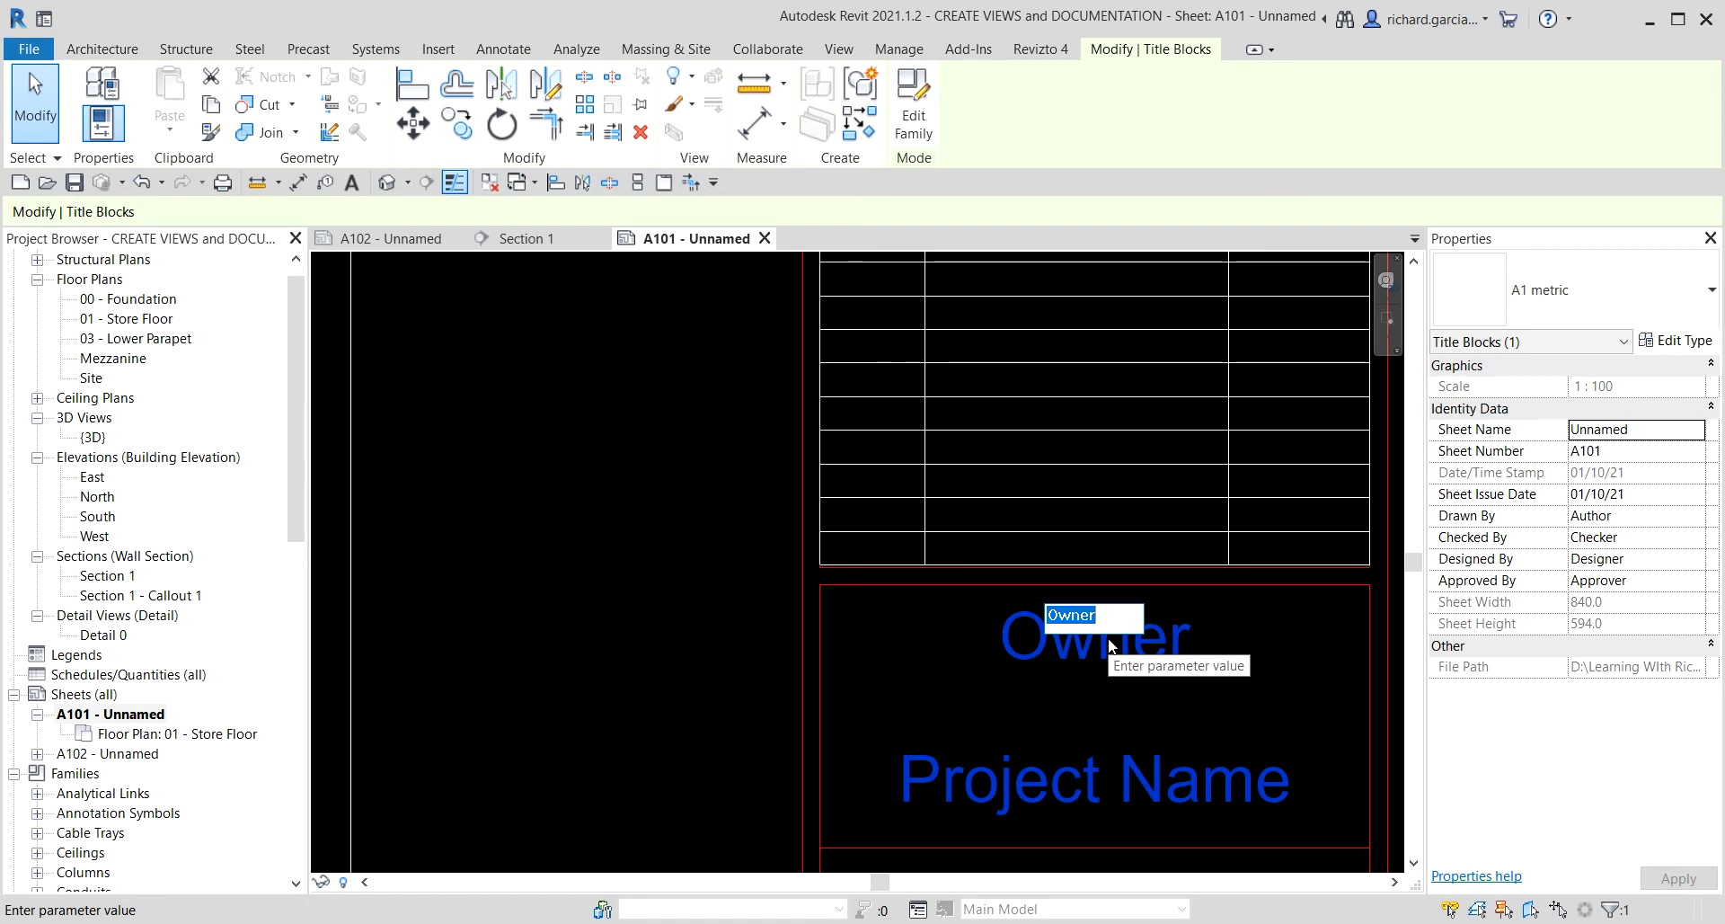
text(abc)
key(BackSpace)
text(a)
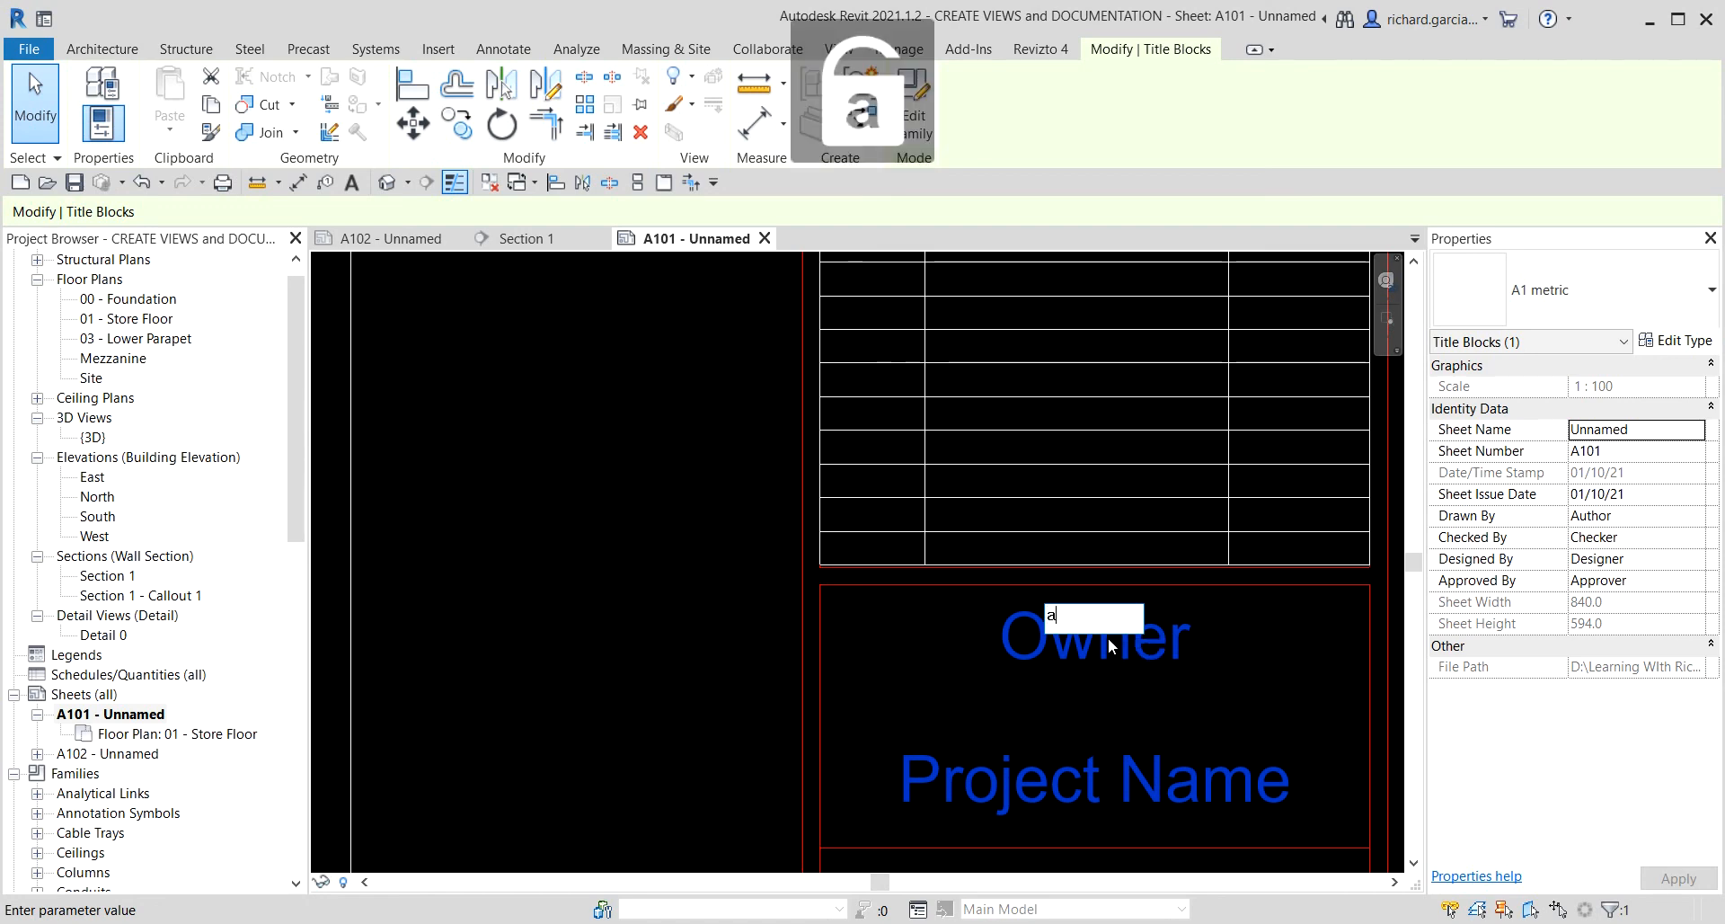
key(BackSpace)
key(BackSpace)
key(BackSpace)
key(Caps_Lock)
text(A)
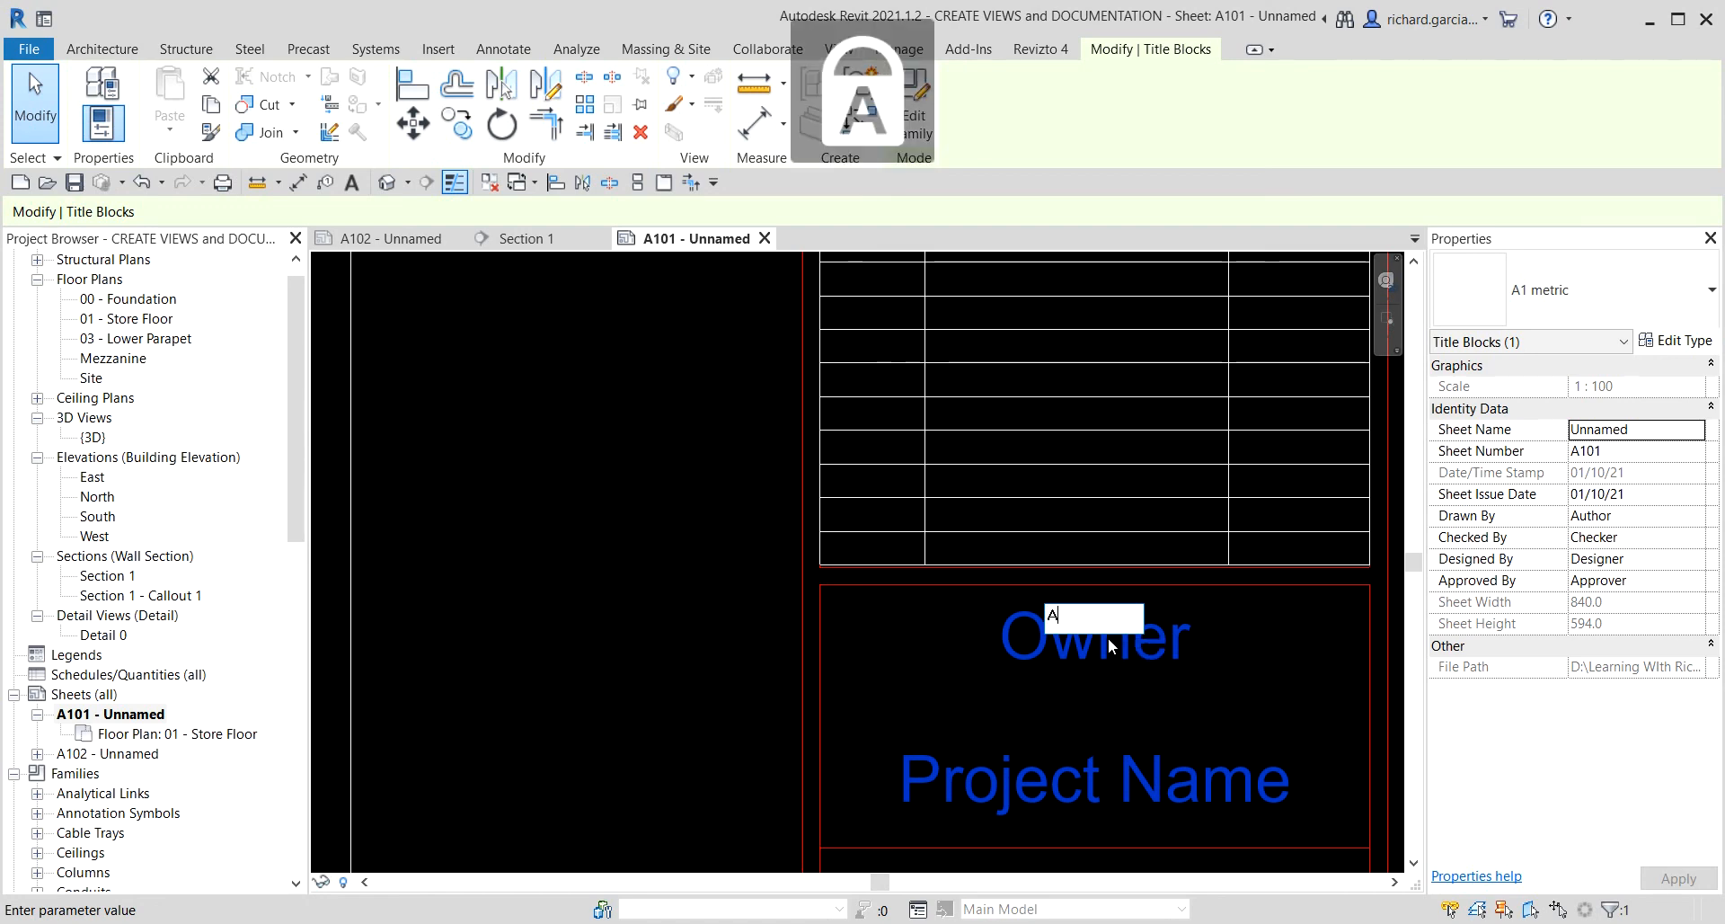
text(BC C)
key(Caps_Lock)
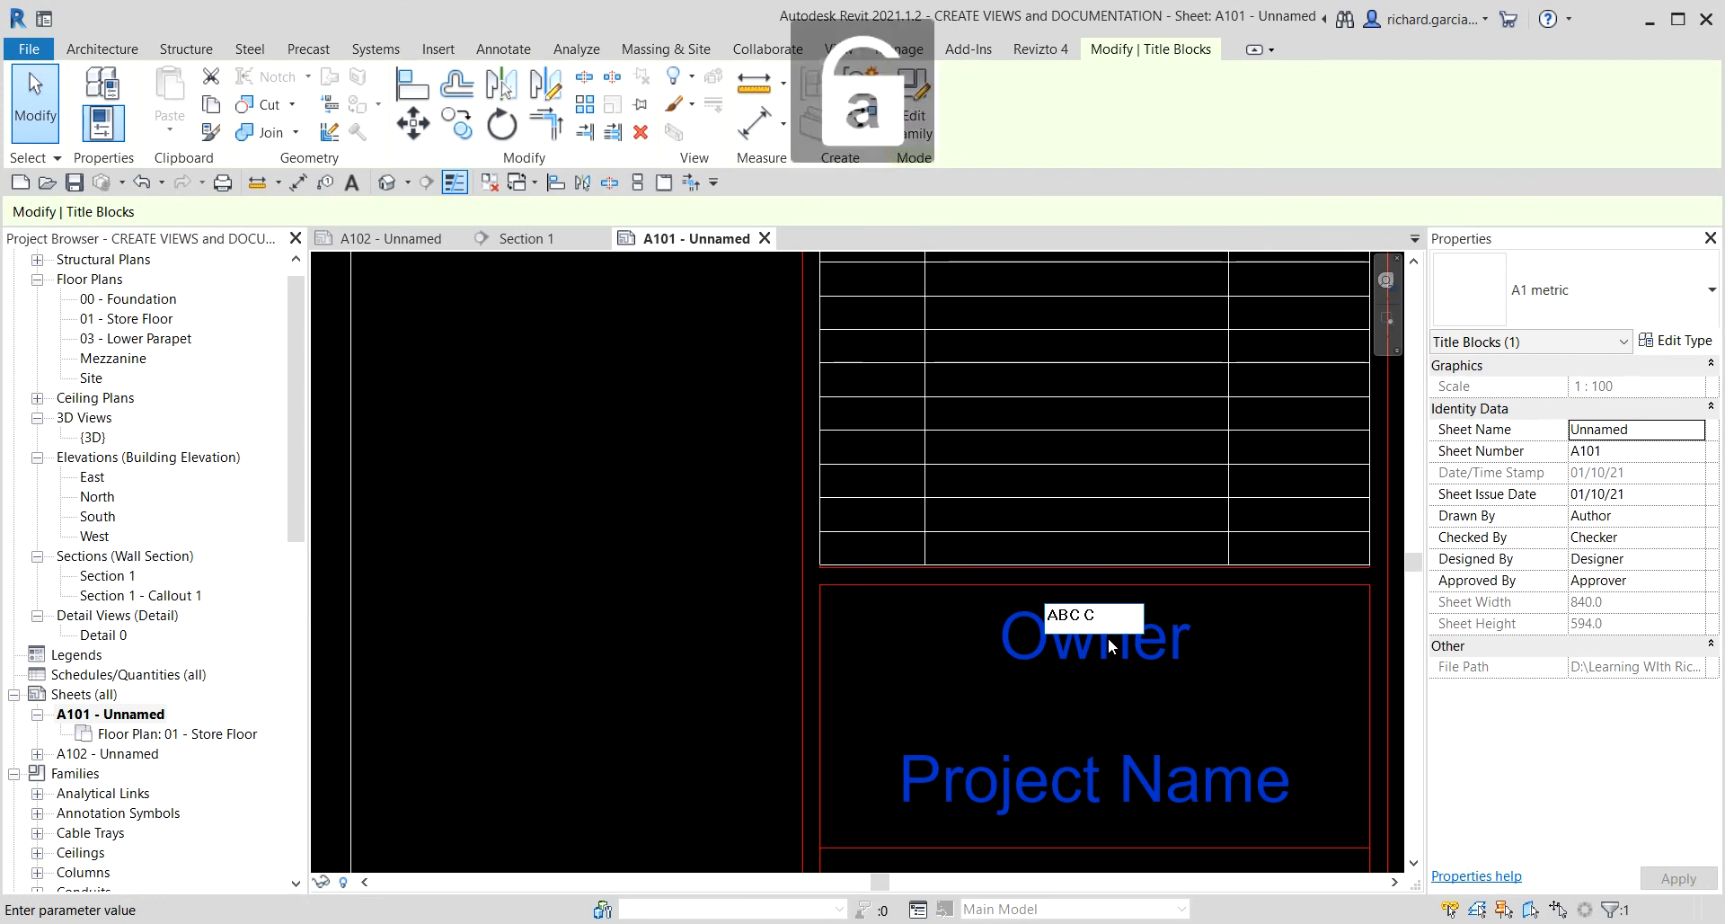
text(Company)
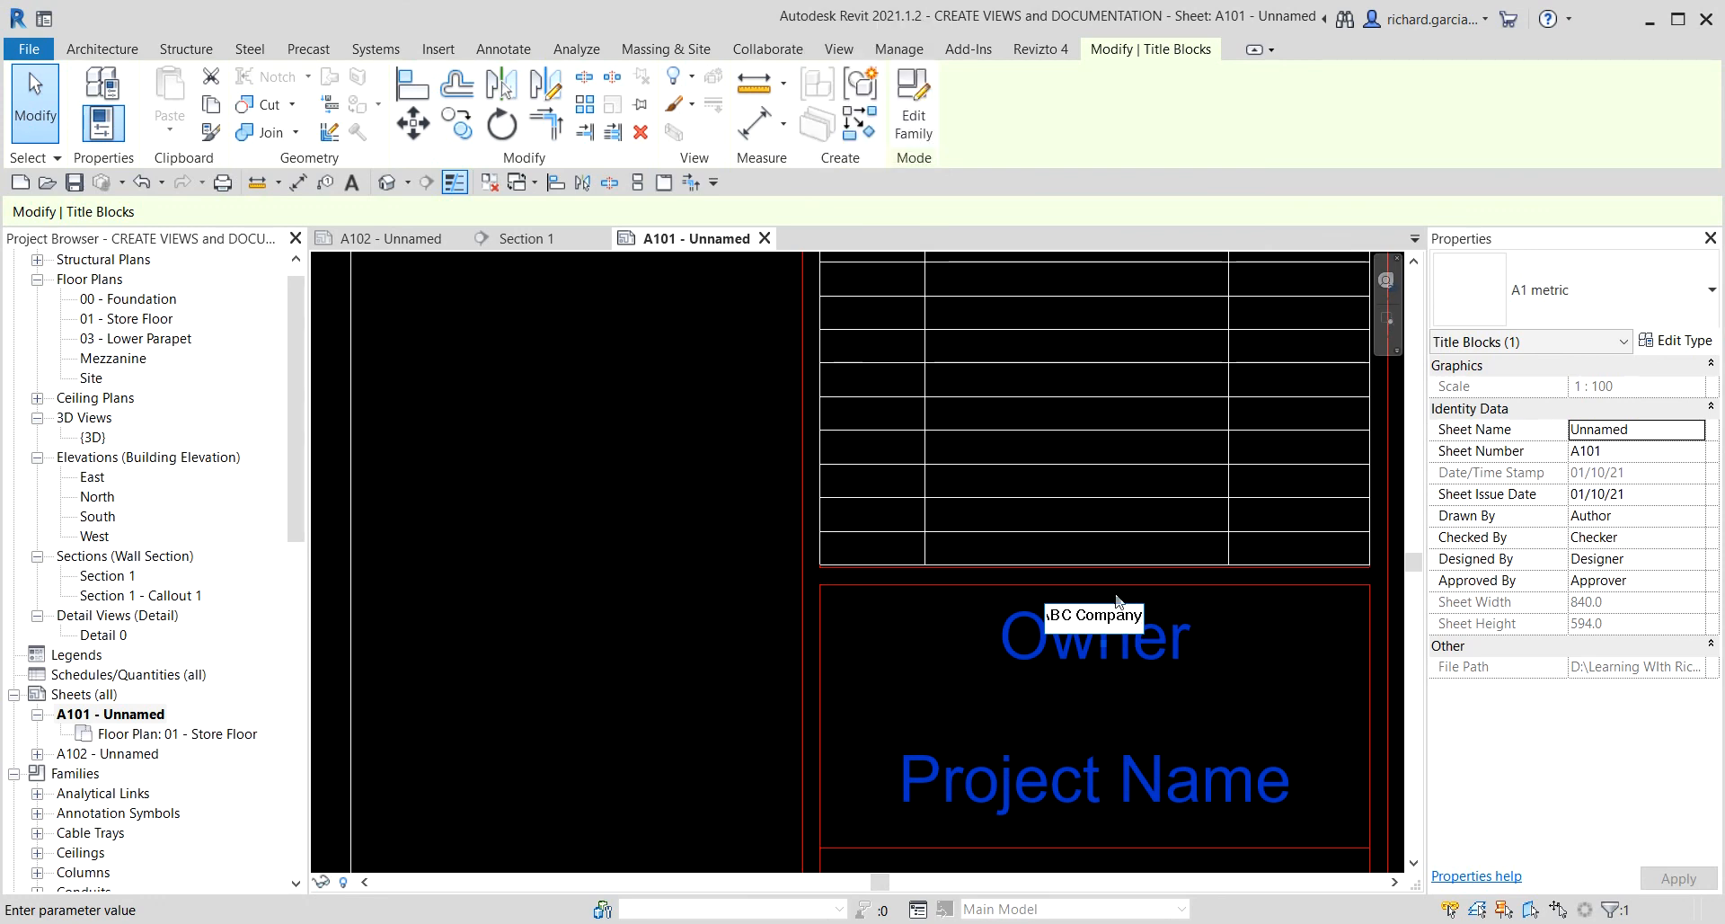
click(1141, 455)
- Set the project name in the title block to Pharmacy Building
click(1157, 790)
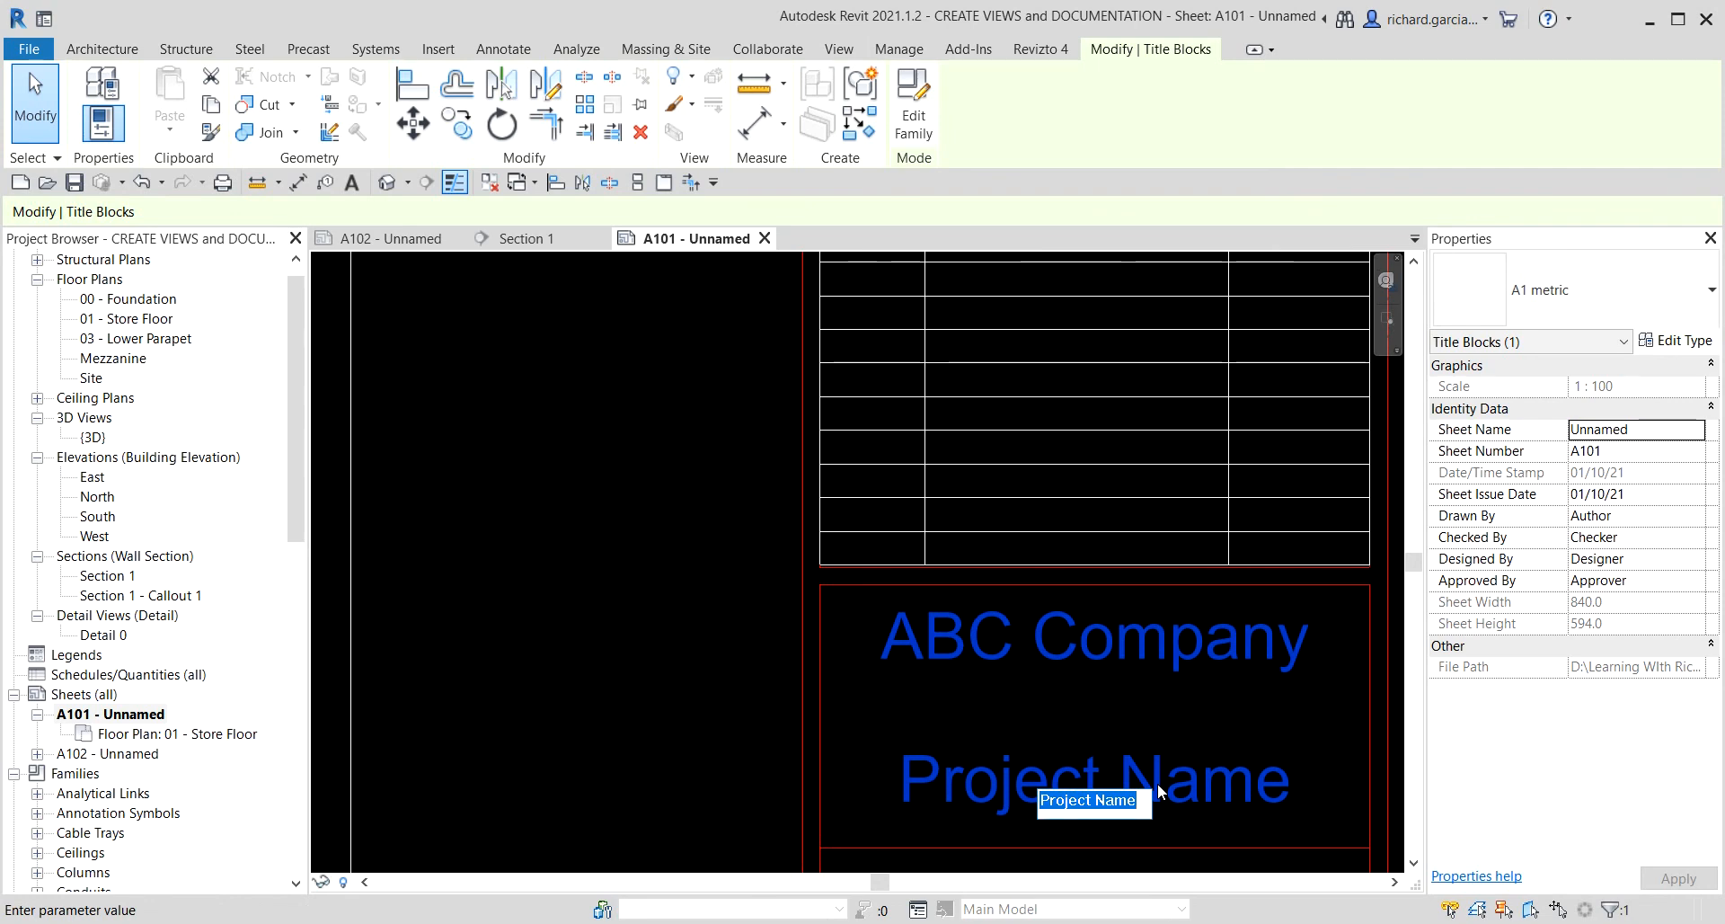
text(pr)
key(BackSpace)
key(BackSpace)
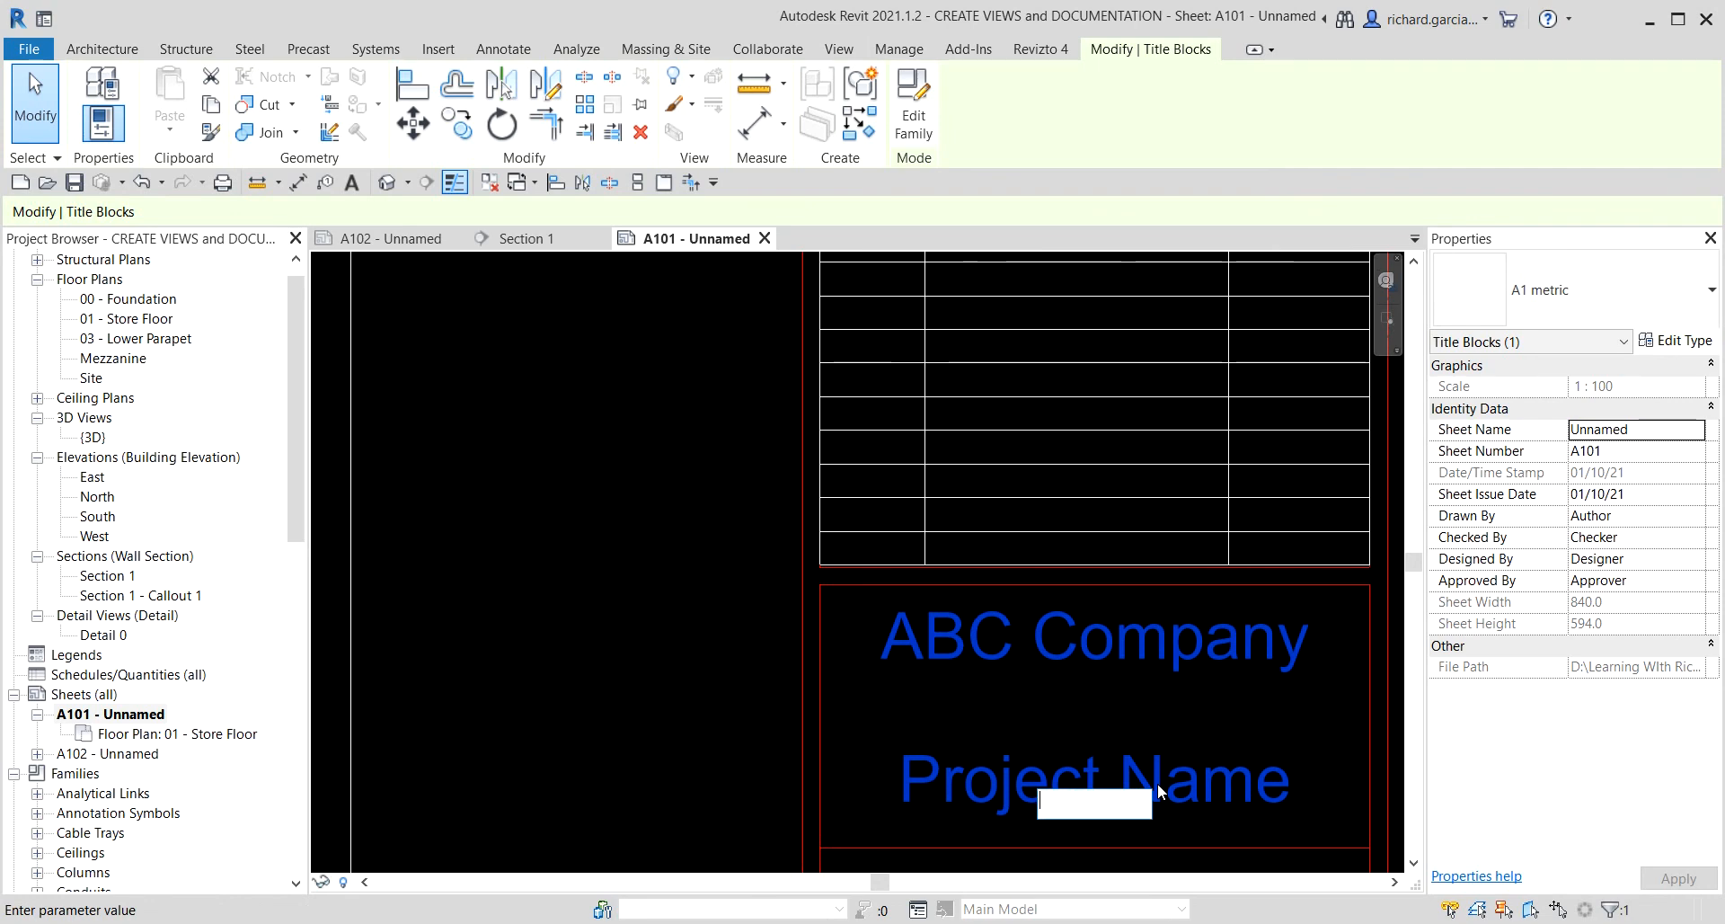
key(Caps_Lock)
text(PRO)
key(BackSpace)
key(BackSpace)
key(BackSpace)
key(Caps_Lock)
text(Pharmacy Building)
click(661, 638)
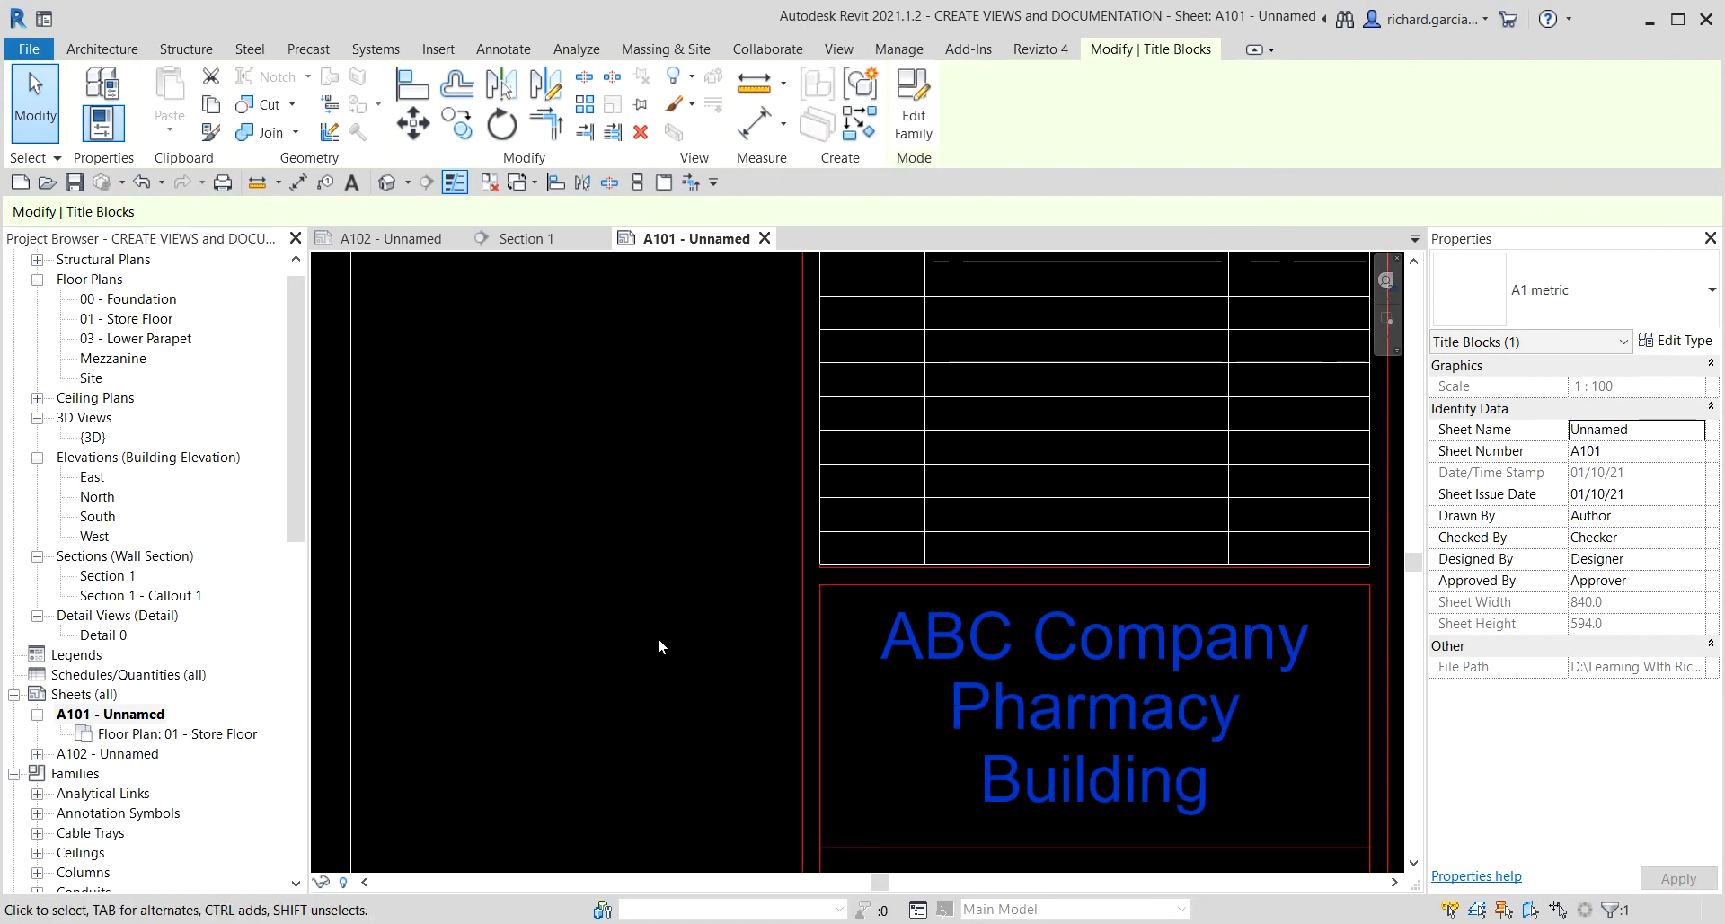
click(648, 625)
- Rename sheet A101 as Store Floor, keeping its number
scroll(649, 625, down, 6)
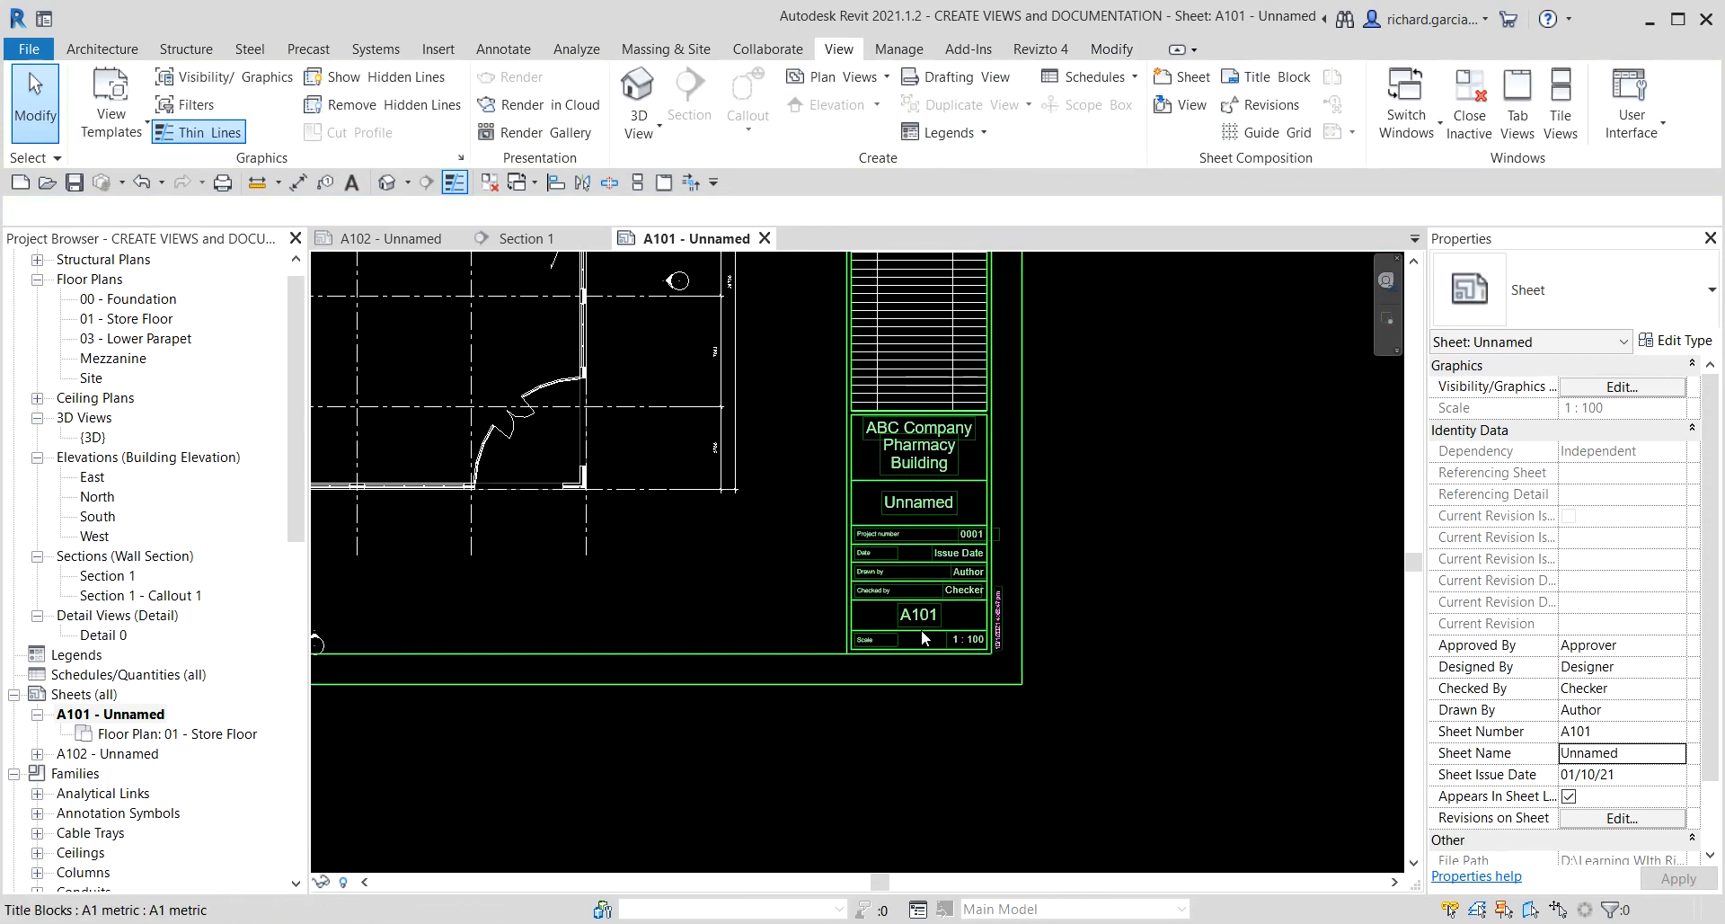
right_click(124, 714)
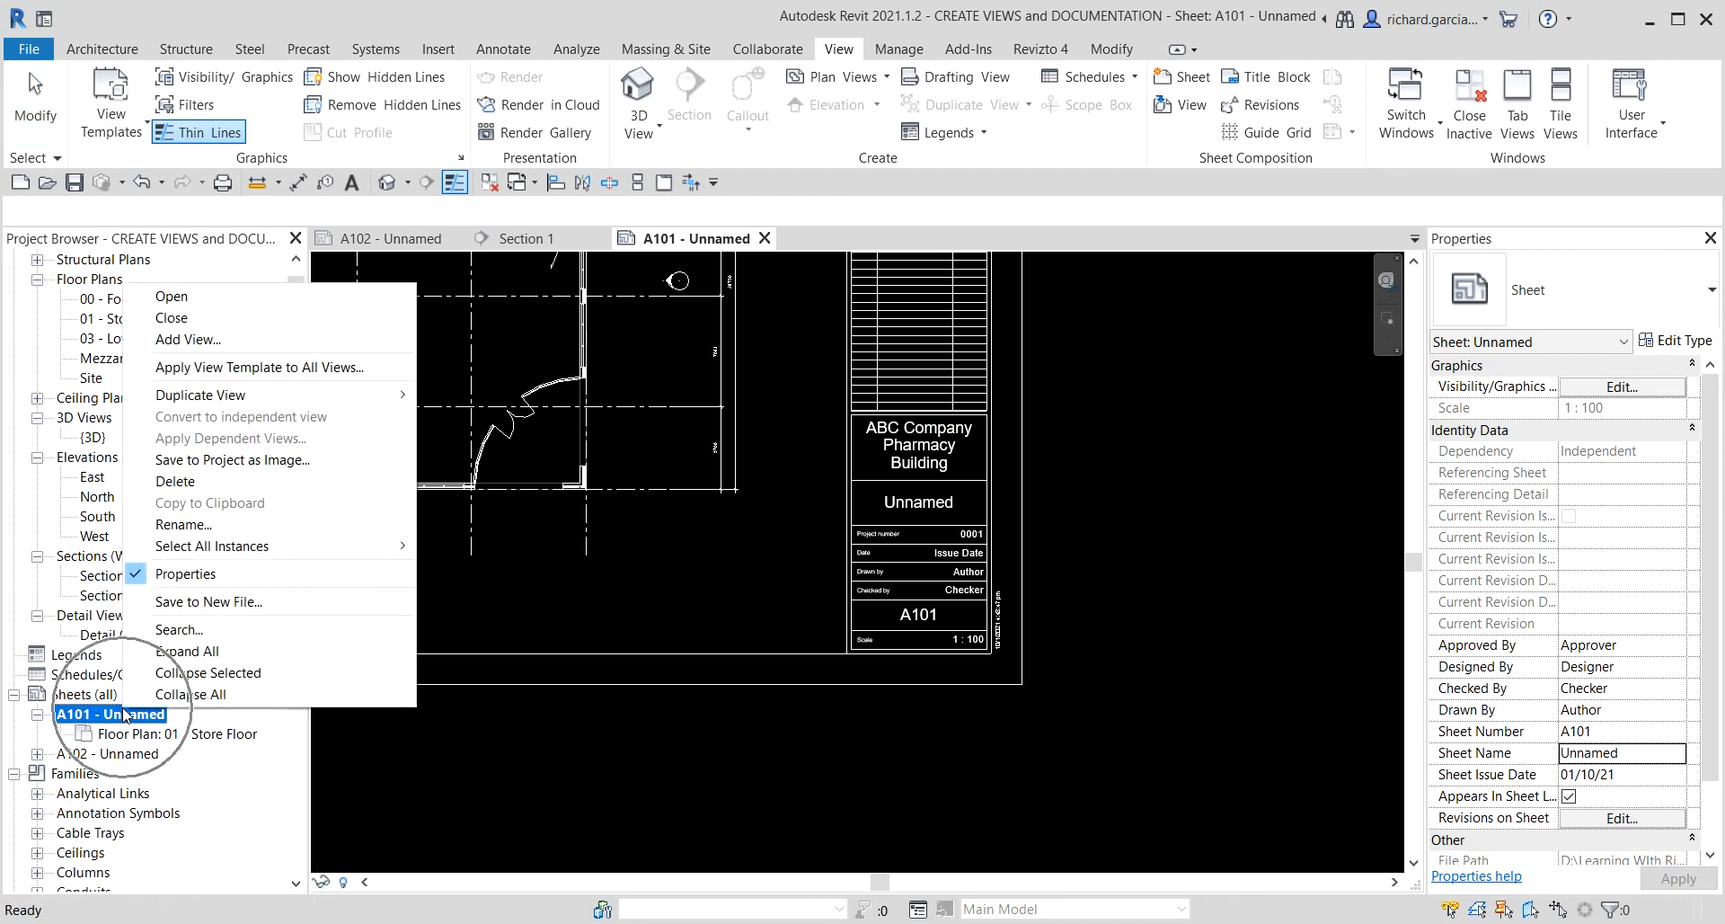
click(184, 525)
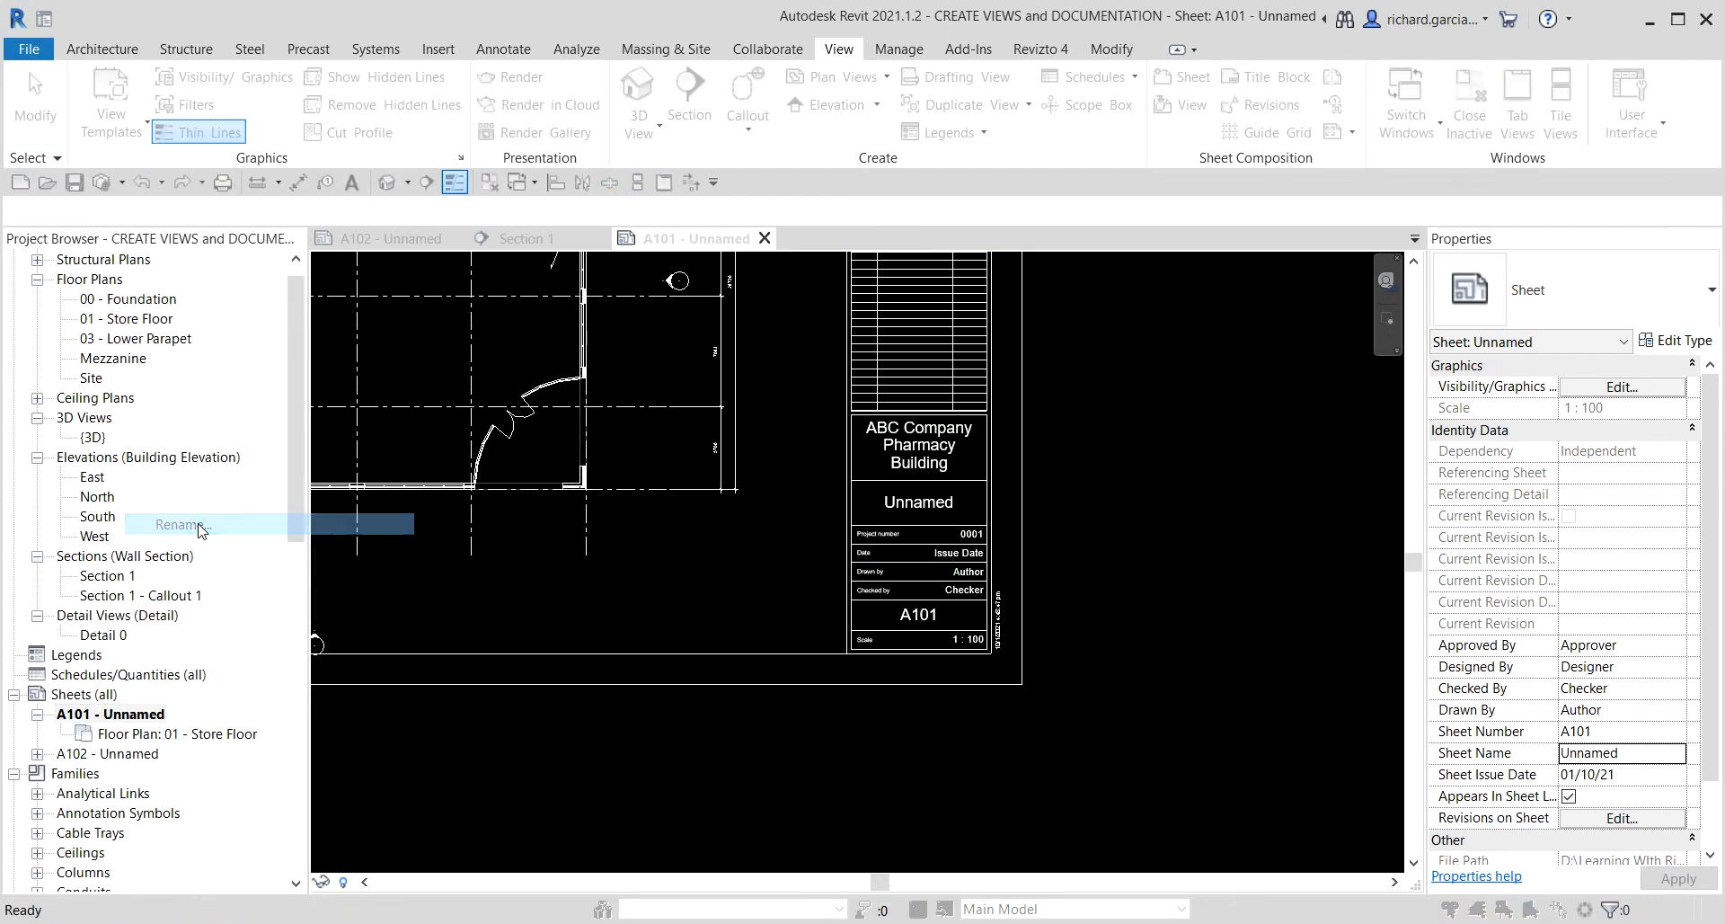
key(Tab)
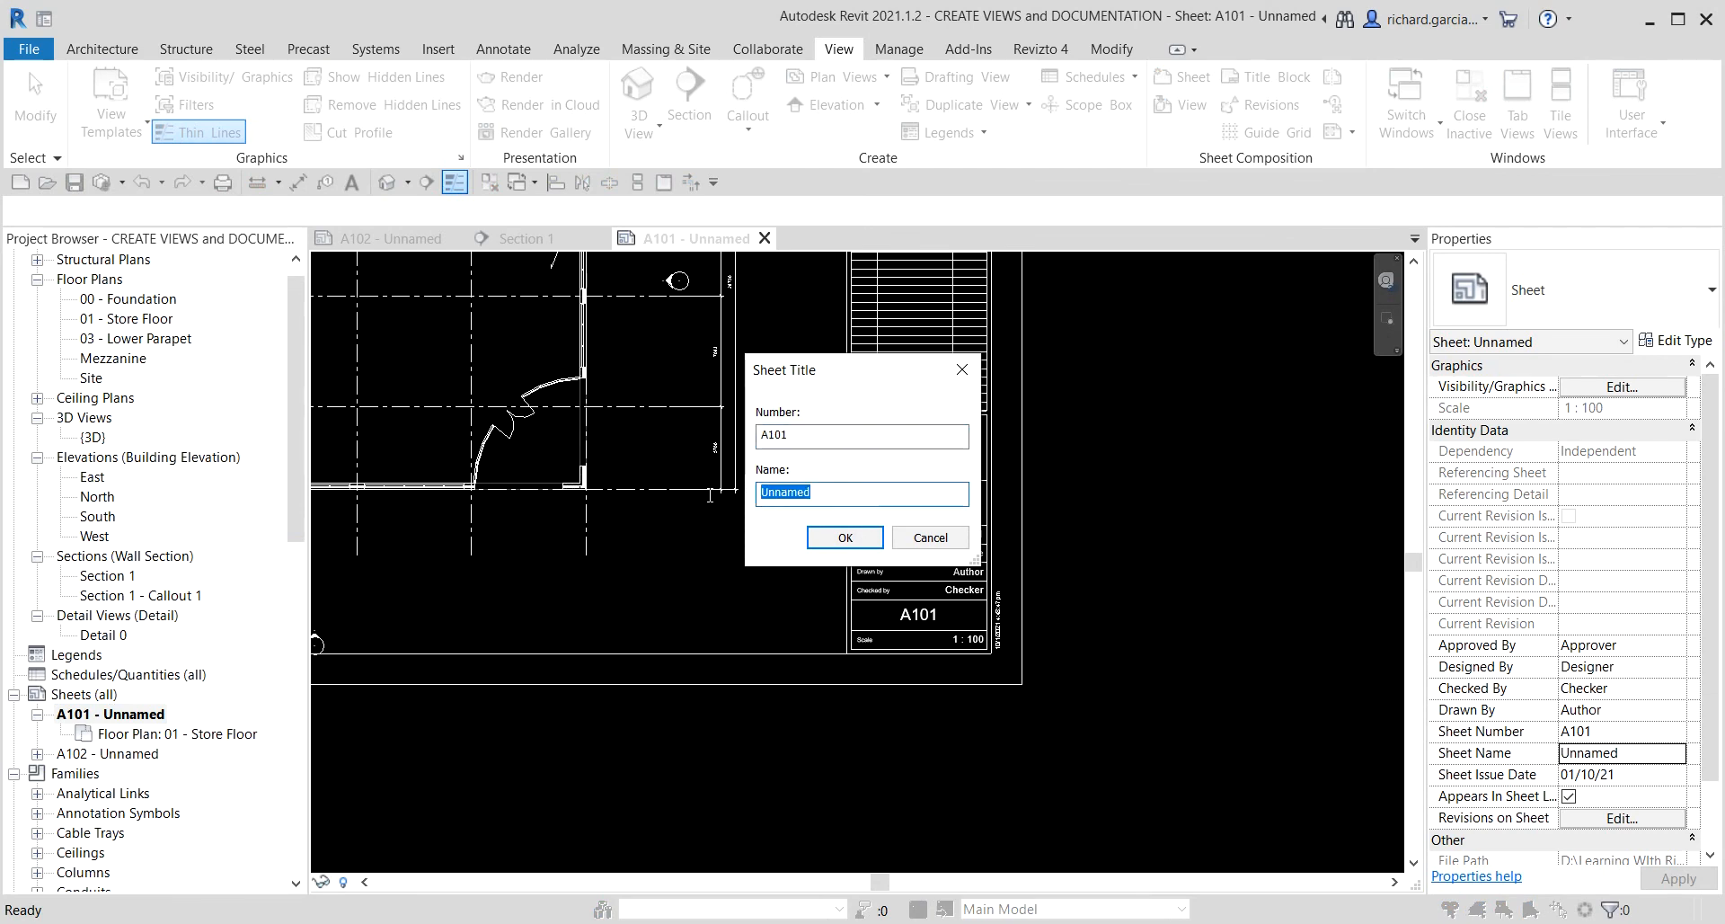
text(Store Floor)
click(840, 538)
- Rename sheet A102 as 3D and Sections, keeping its number
right_click(122, 754)
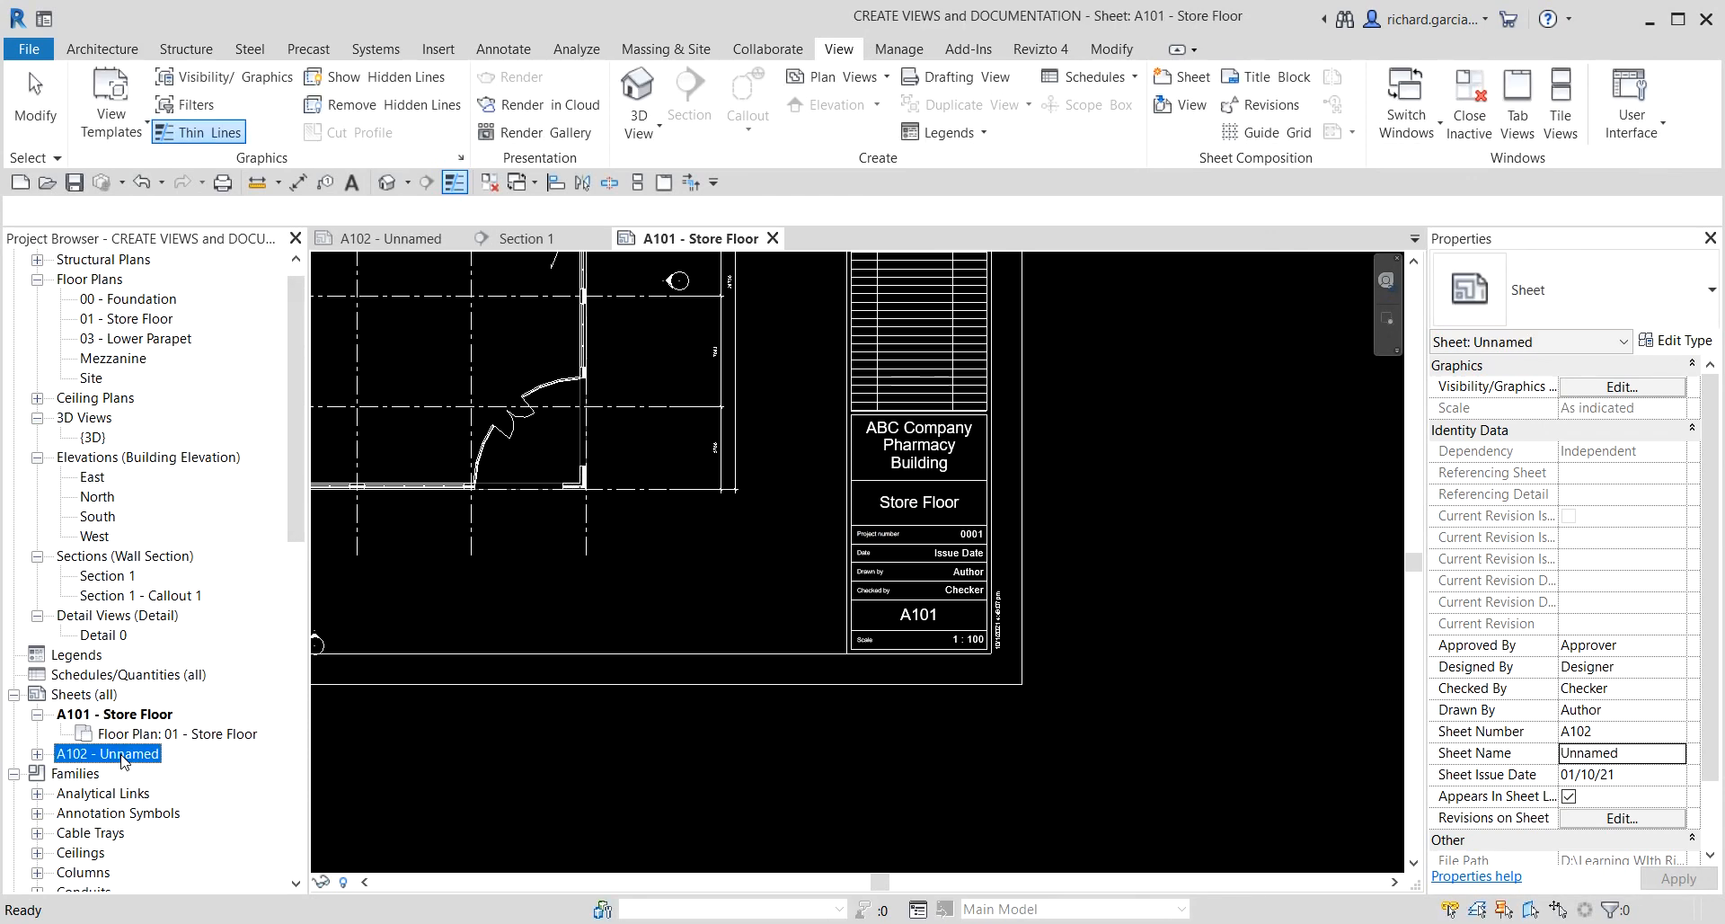
click(283, 573)
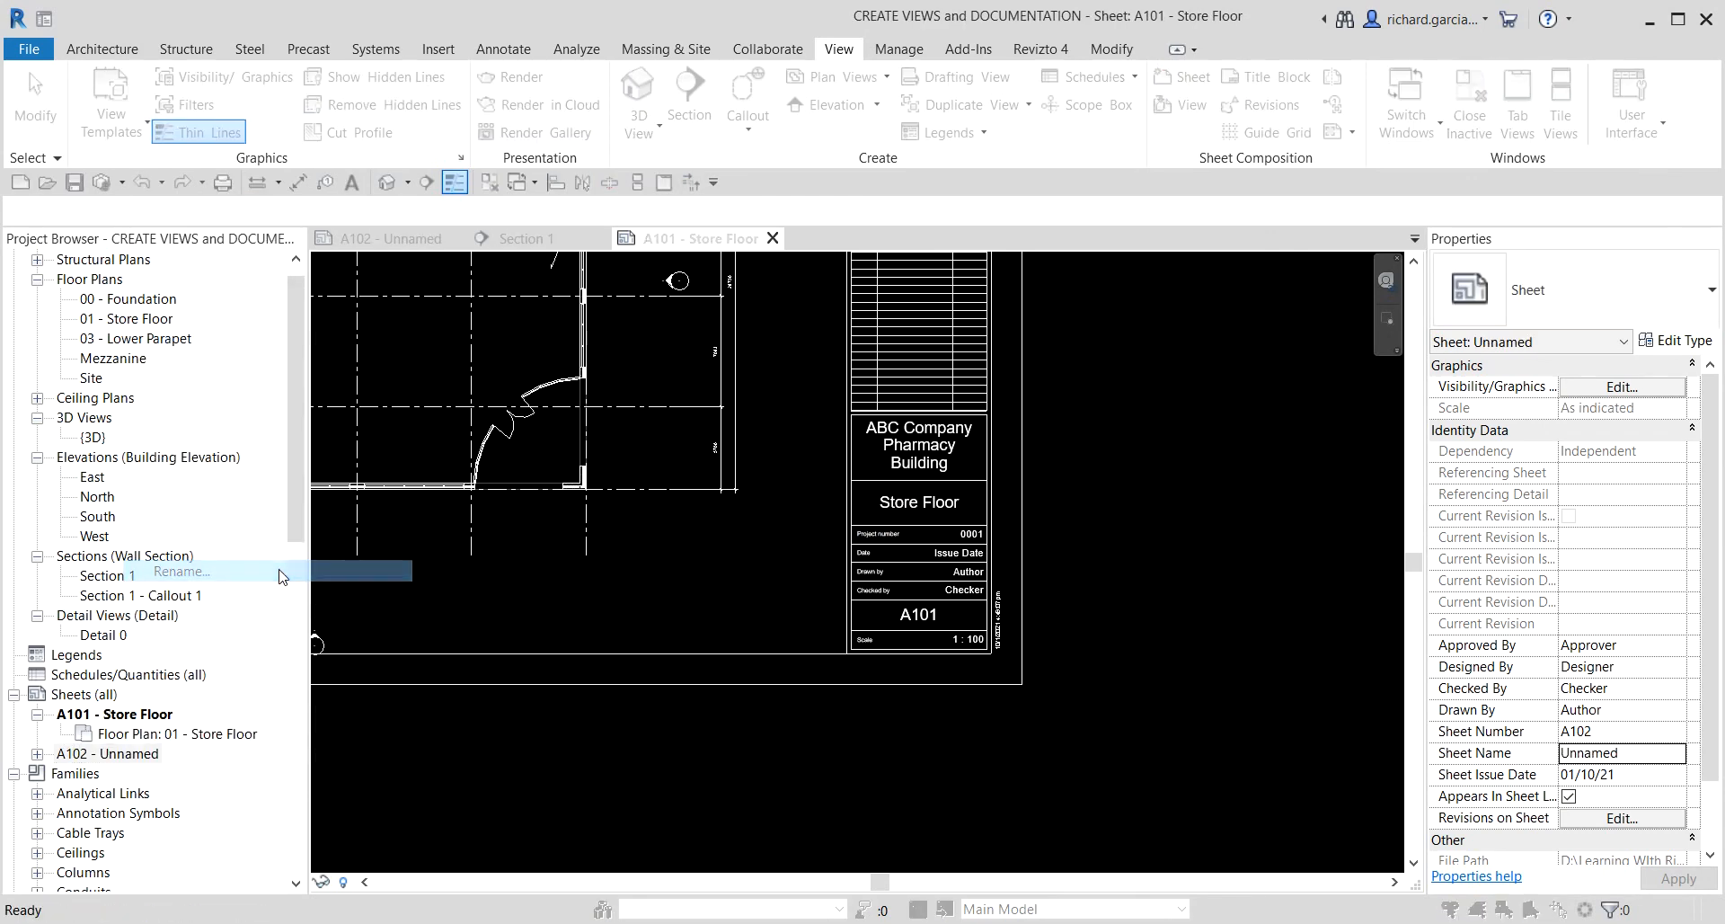
key(Tab)
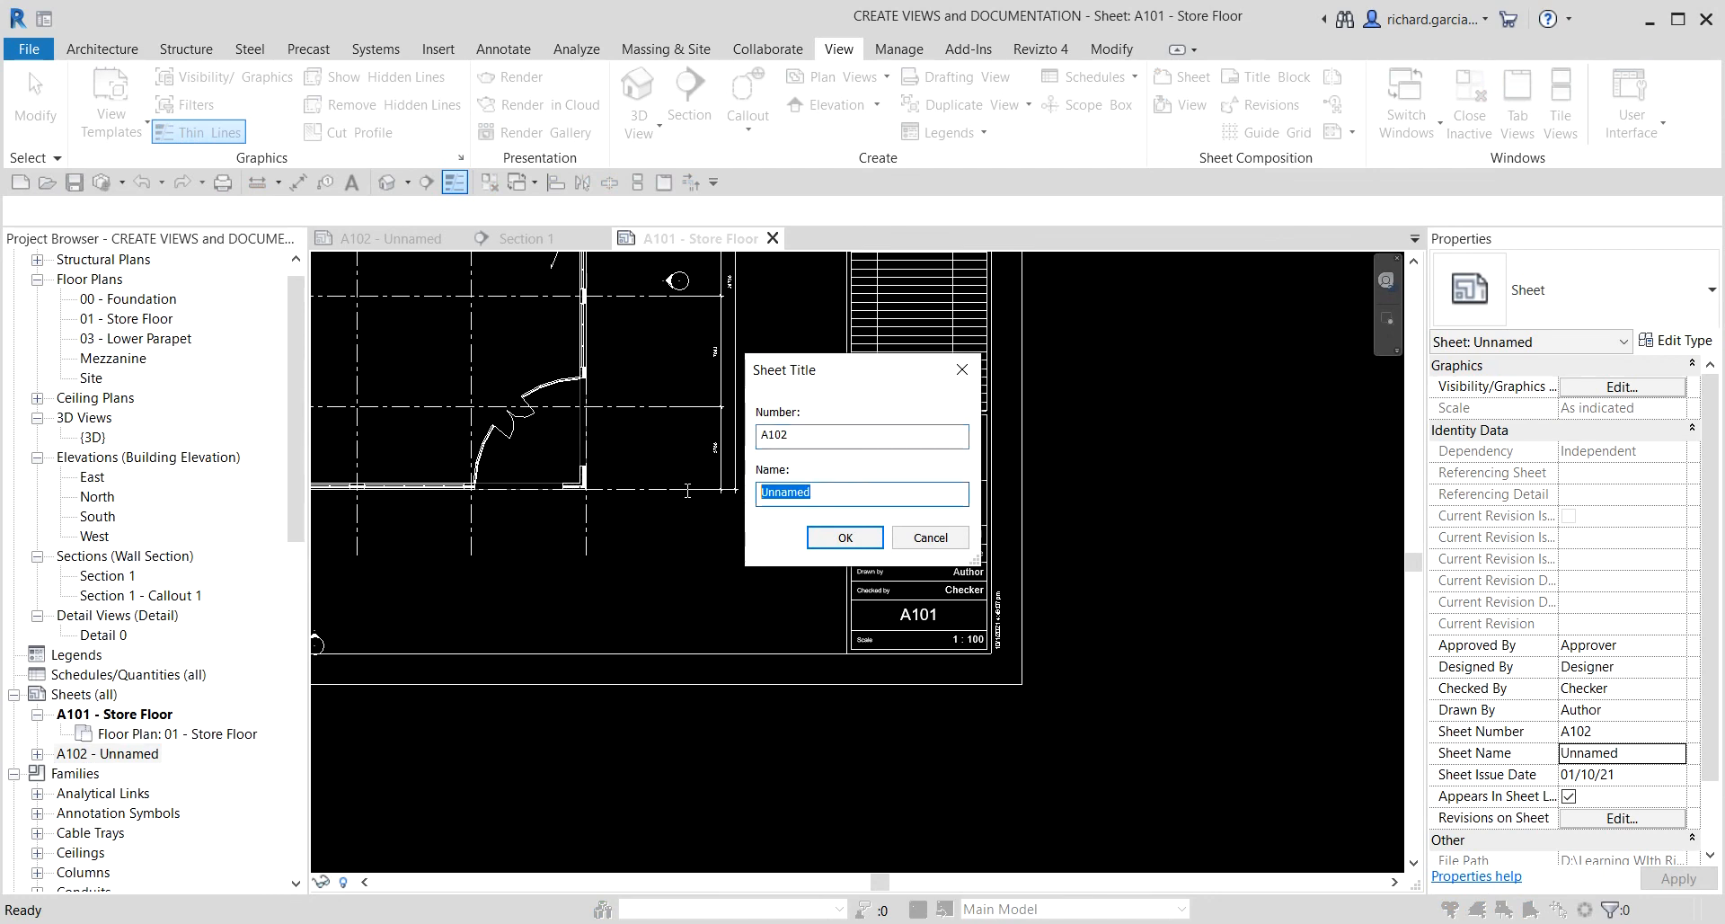
text(3d)
key(BackSpace)
key(Caps_Lock)
text(D)
key(Caps_Lock)
text(an)
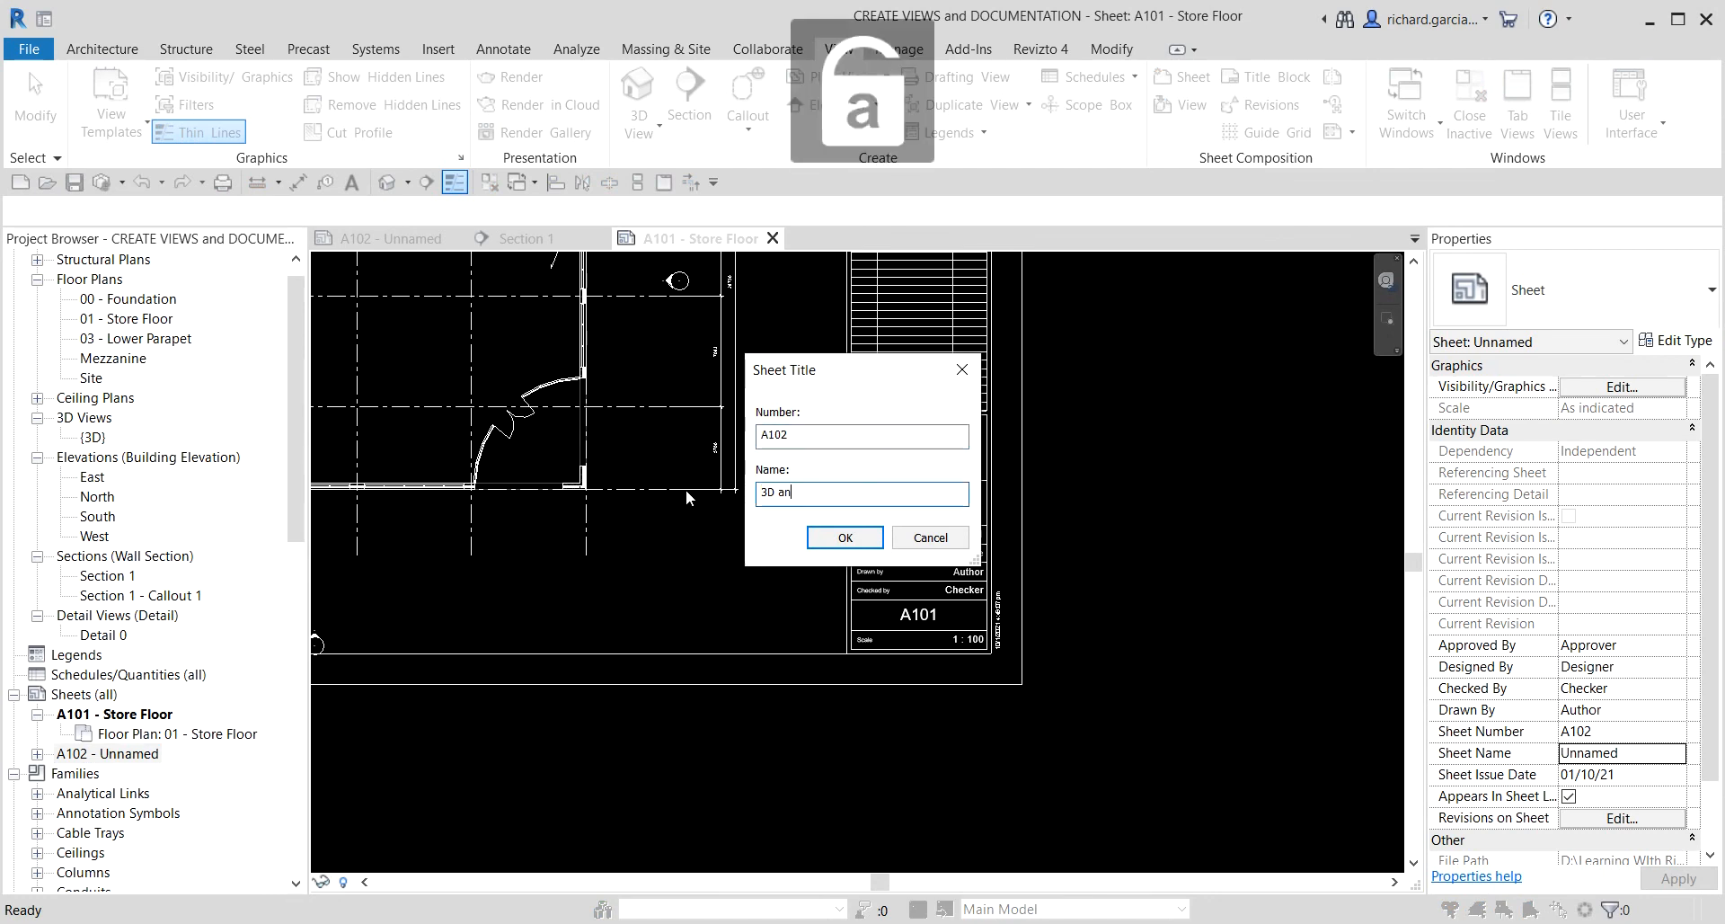
text(d C)
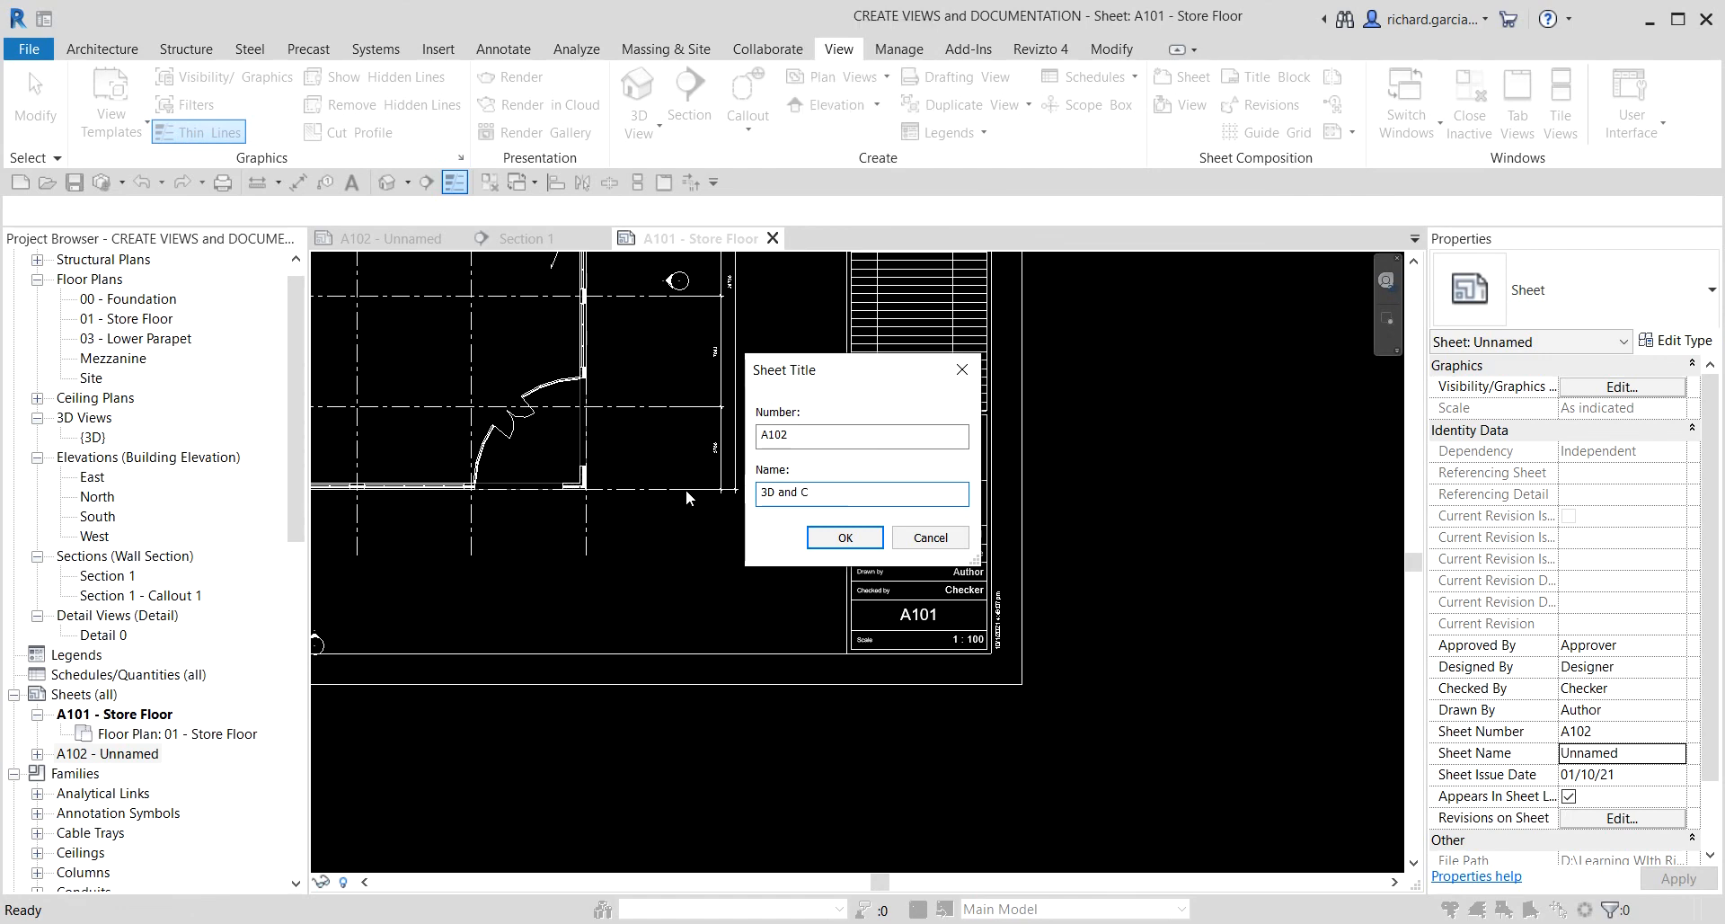
key(BackSpace)
text(Sections)
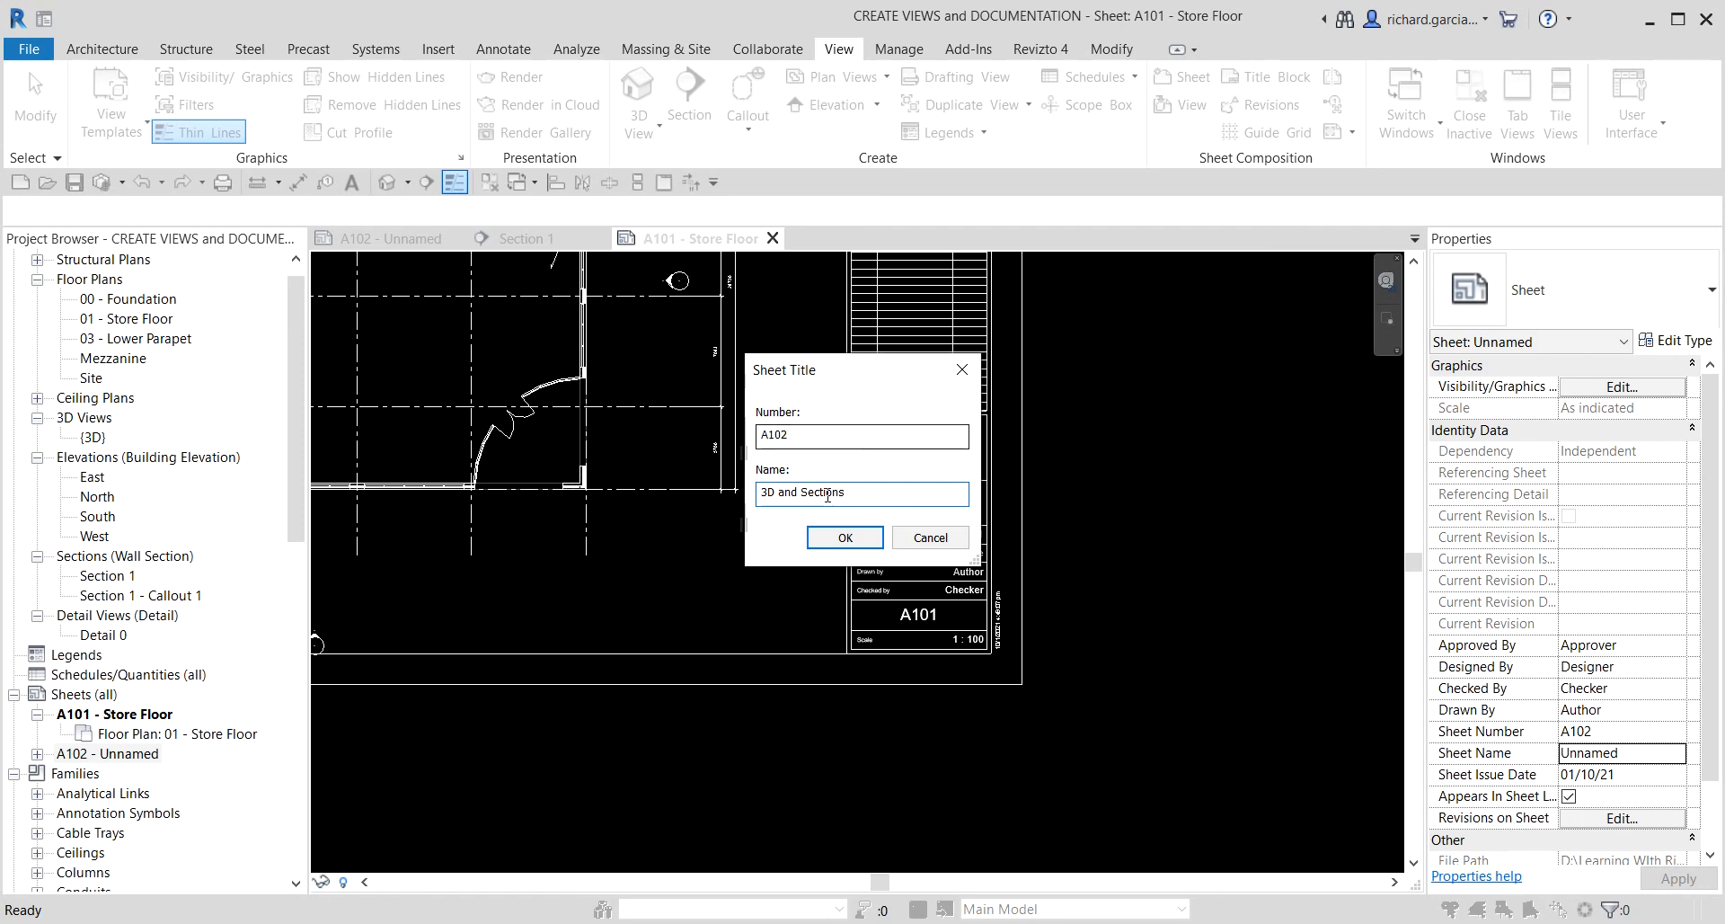
click(843, 538)
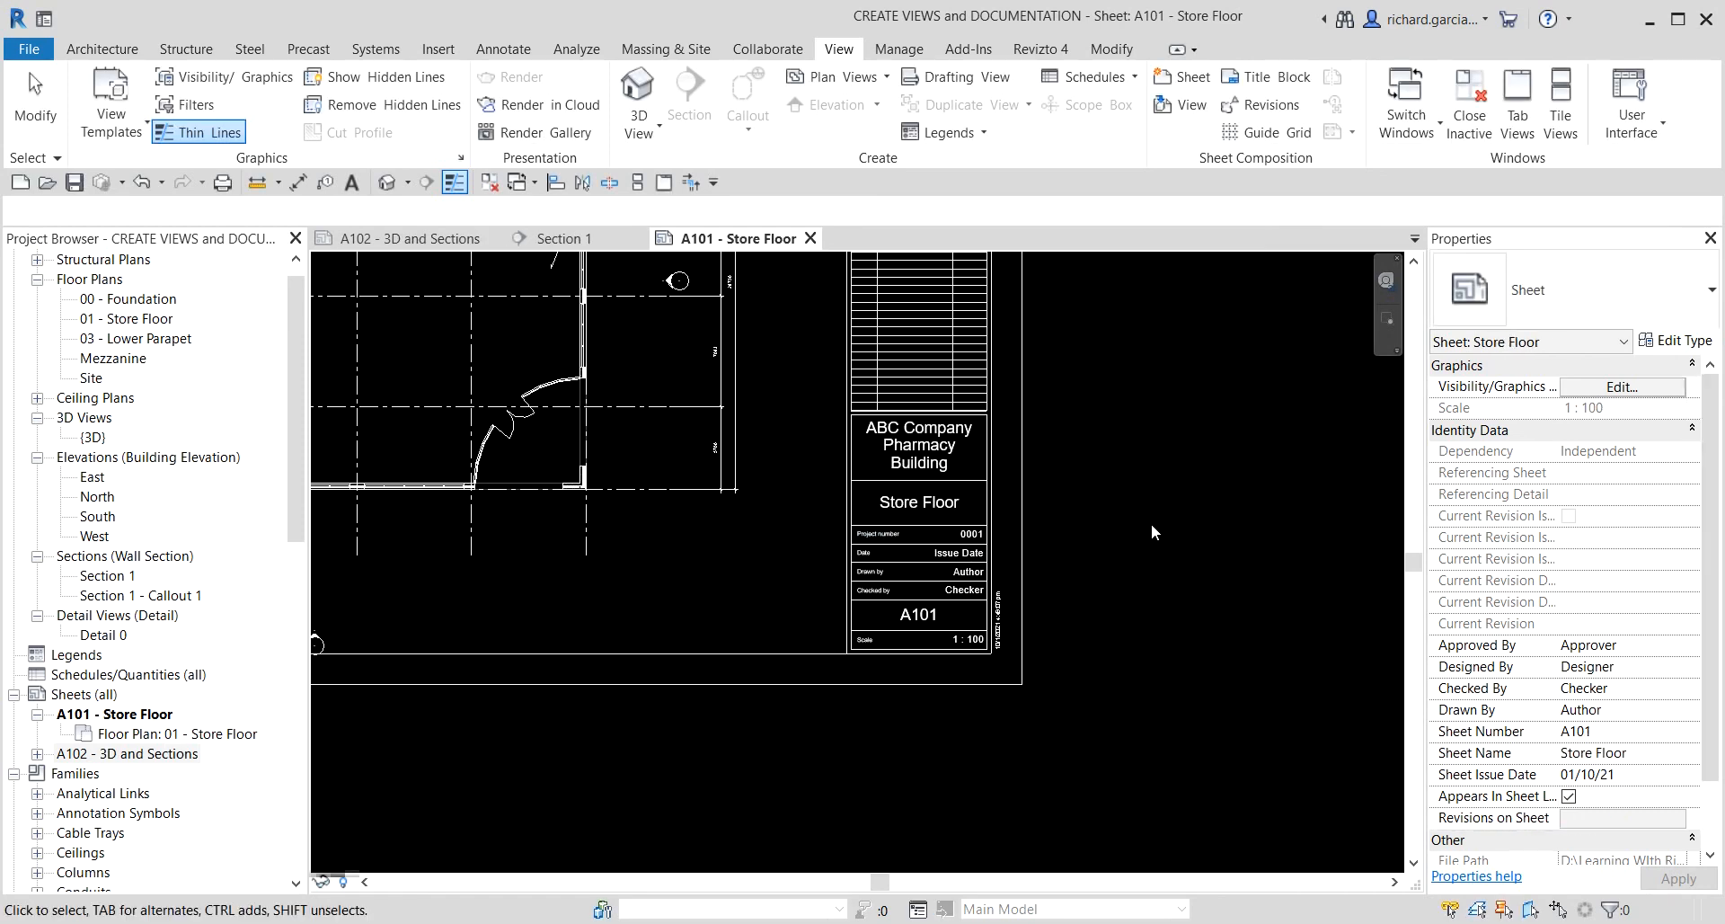
- Open sheet A102 and close the Section 1 view so that only the two sheets stay open
click(37, 714)
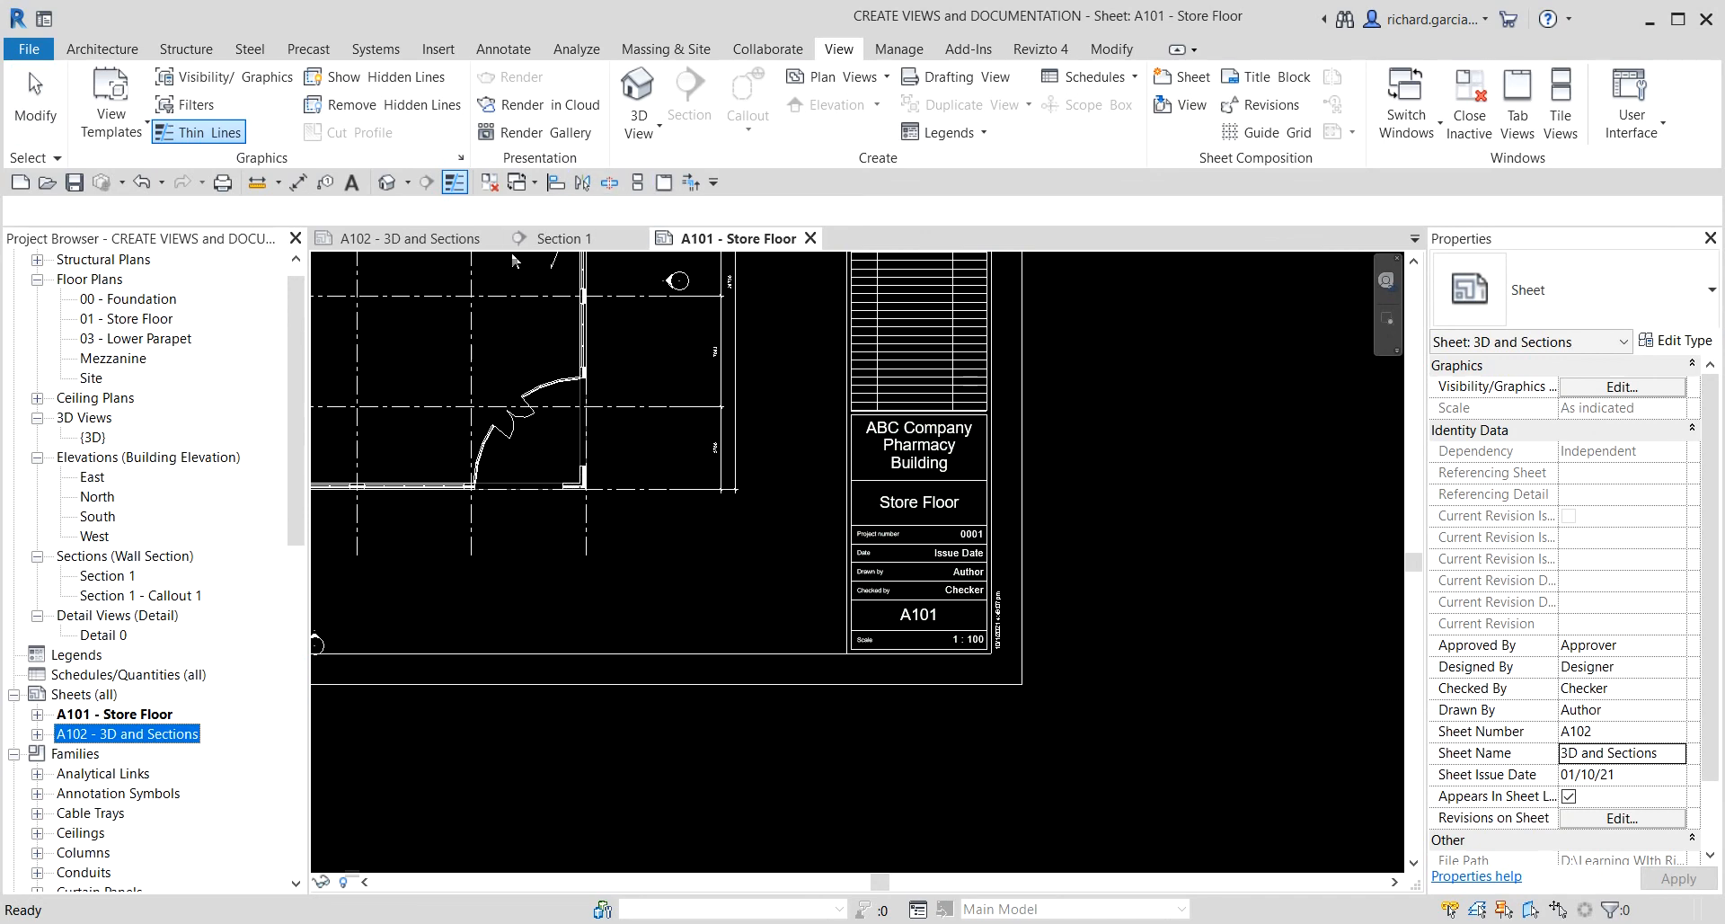
double_click(171, 735)
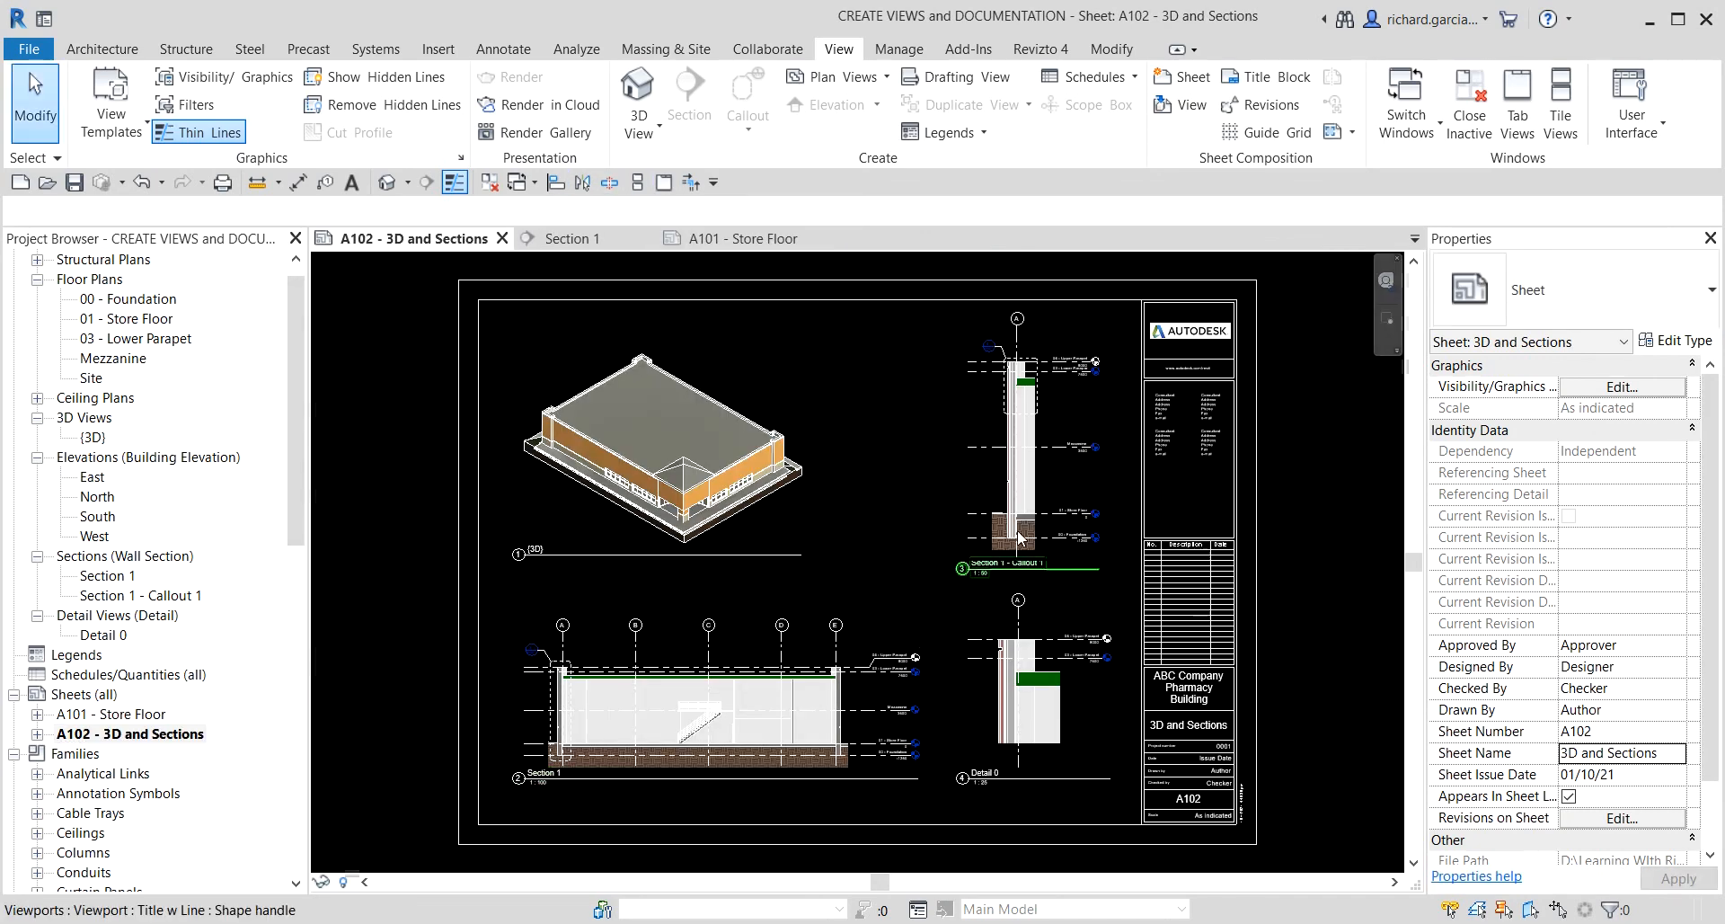
click(646, 238)
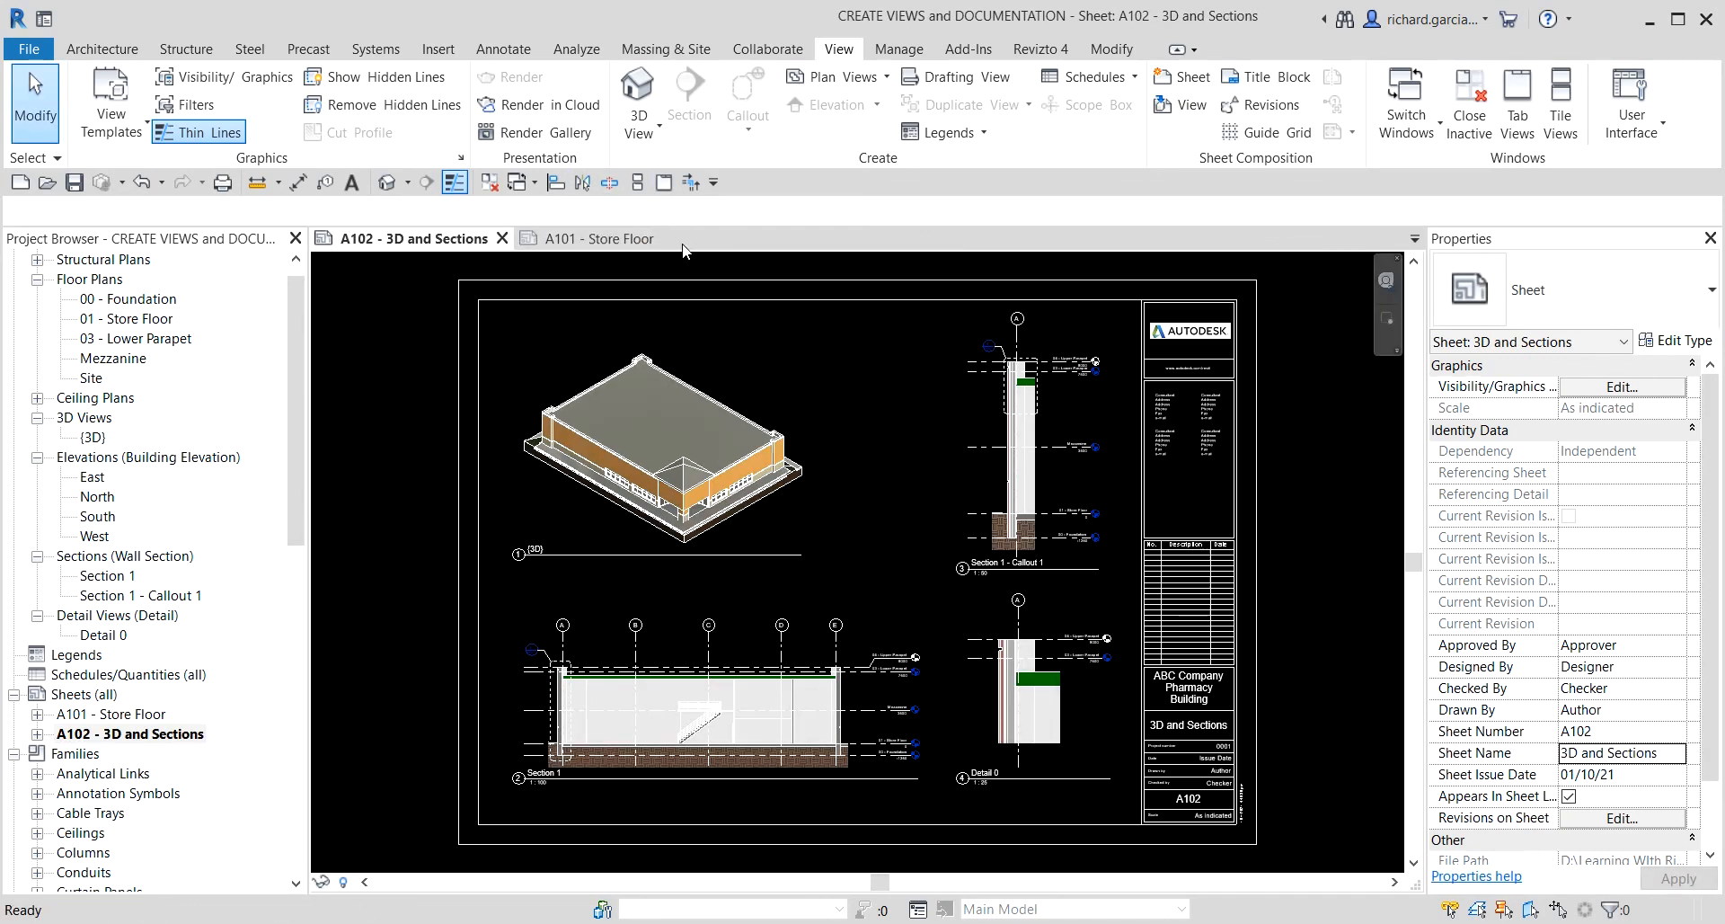
- Tile sheets A101 and A102 side by side, fit both sheets to their windows and make A102 active
click(564, 238)
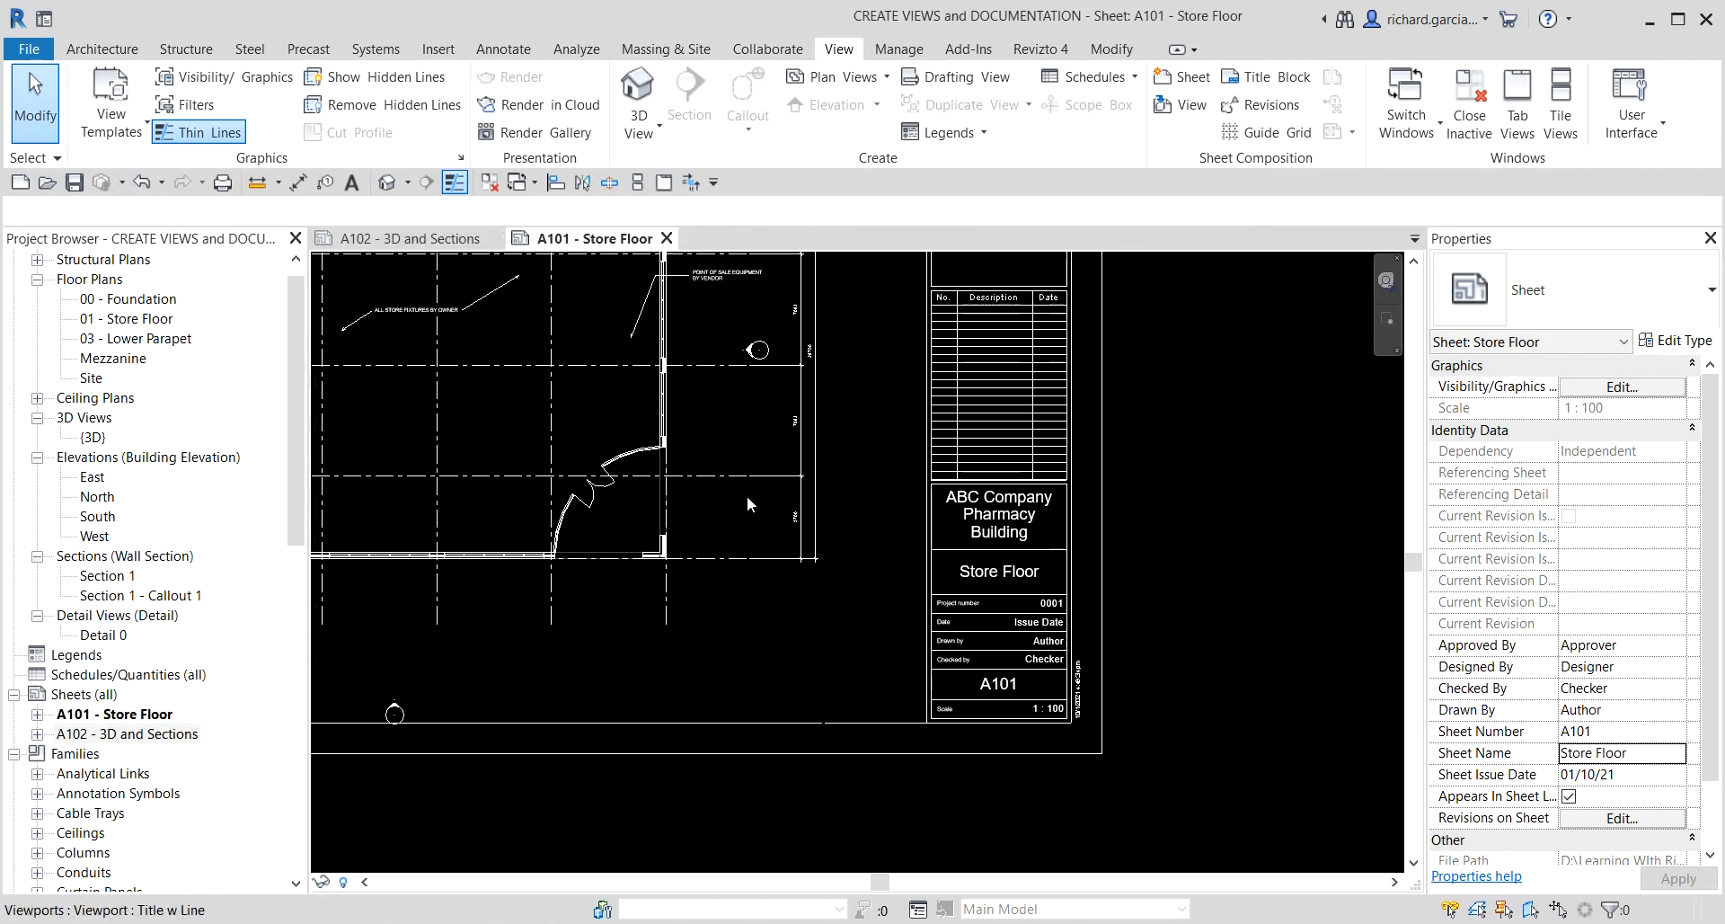
key(t)
key(z)
key(a)
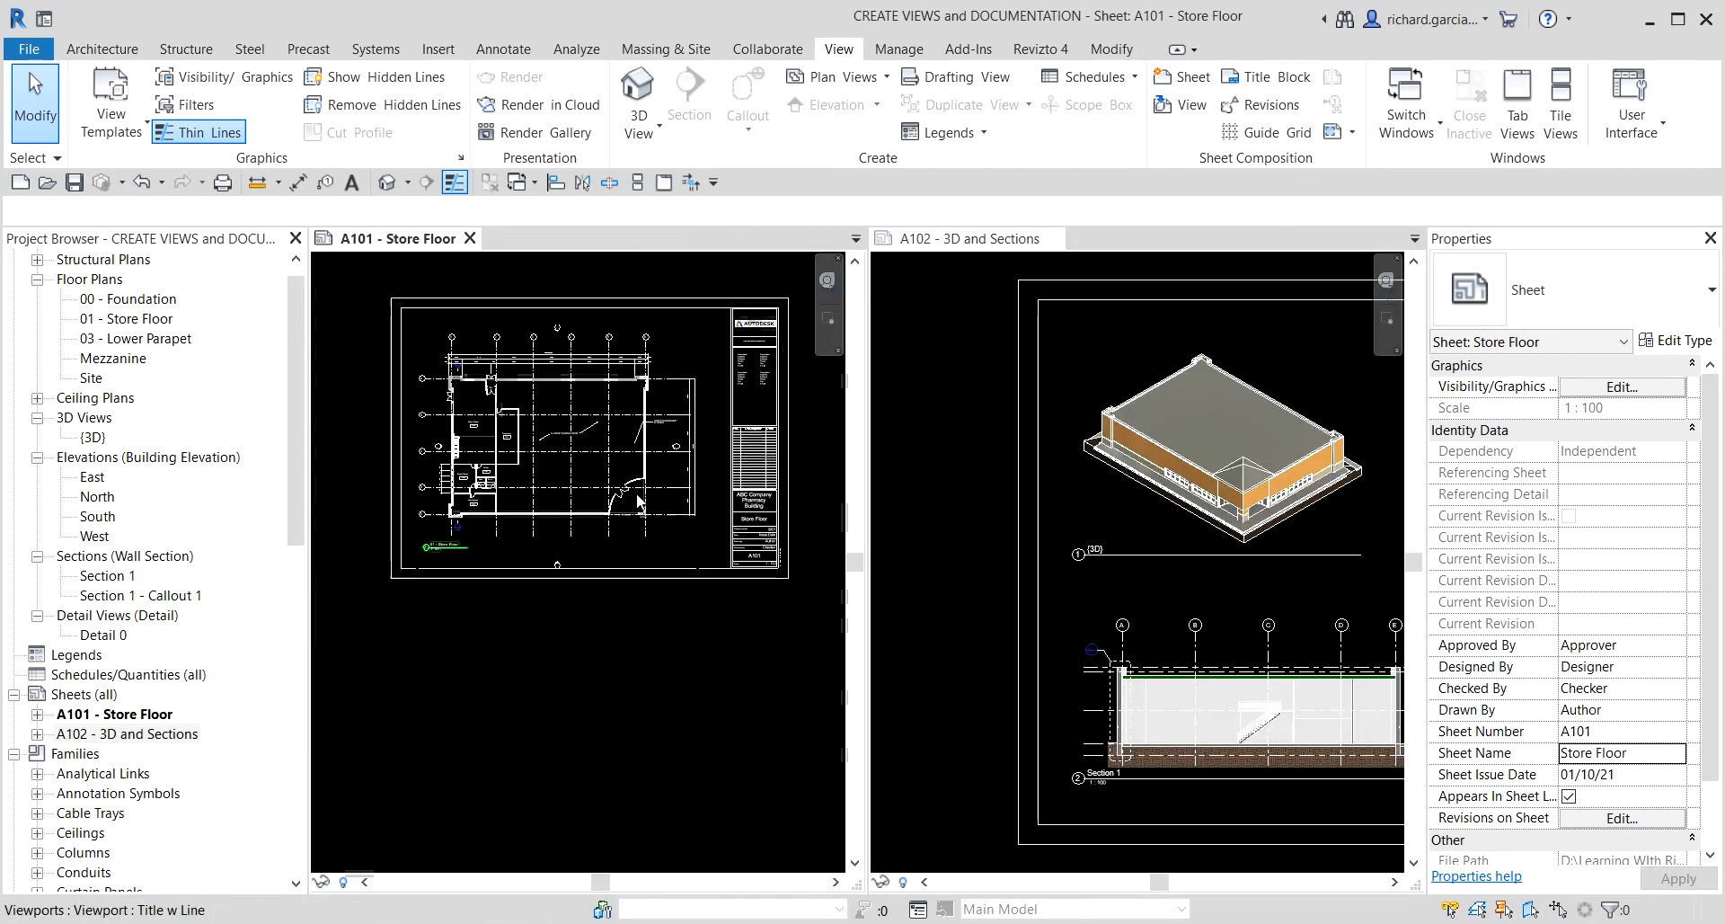
click(1069, 445)
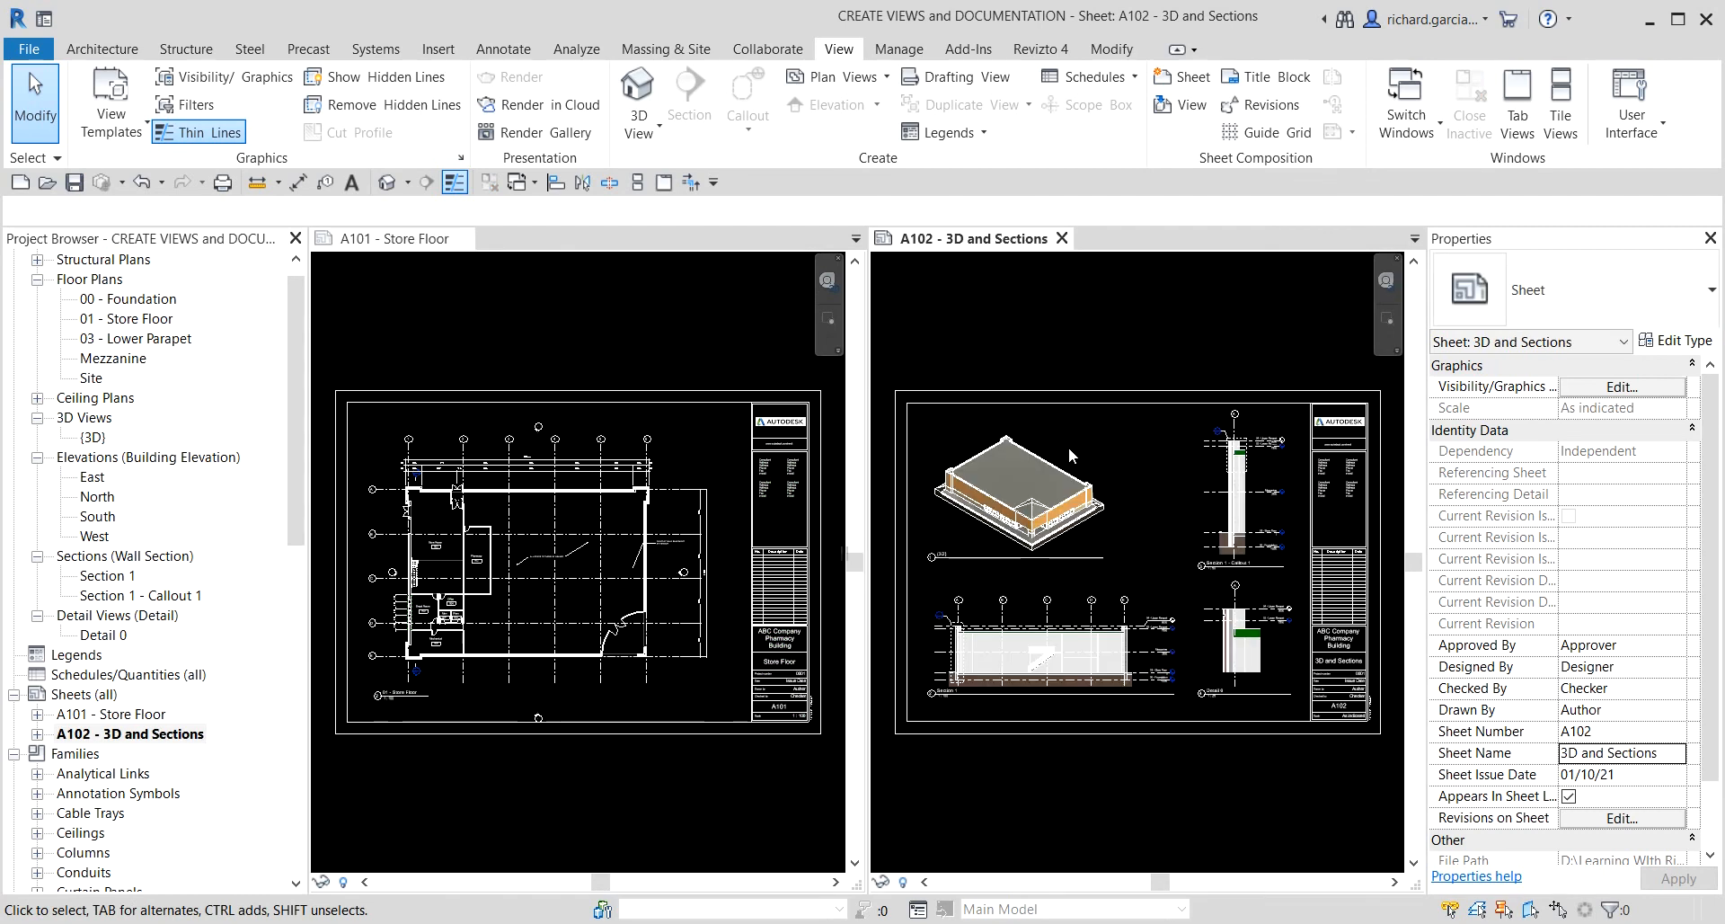